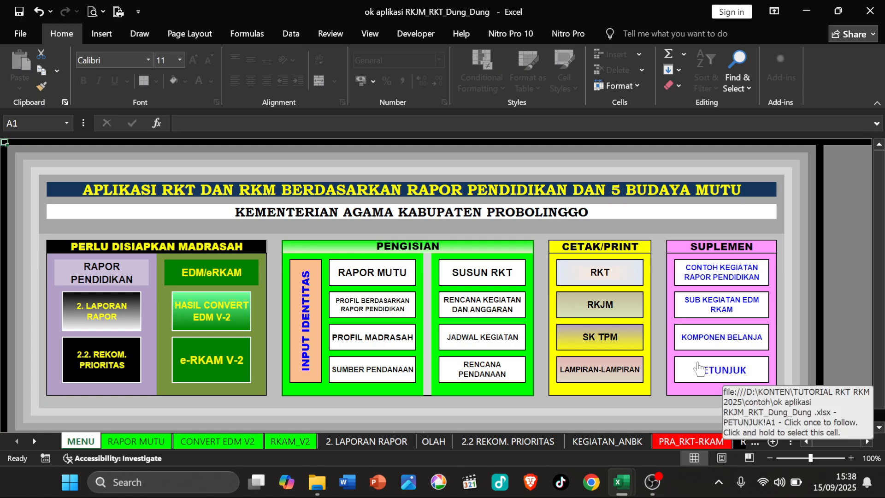
Step: Open the PETUNJUK sheet, look over the usage tutorial, and return to the main menu
click(714, 369)
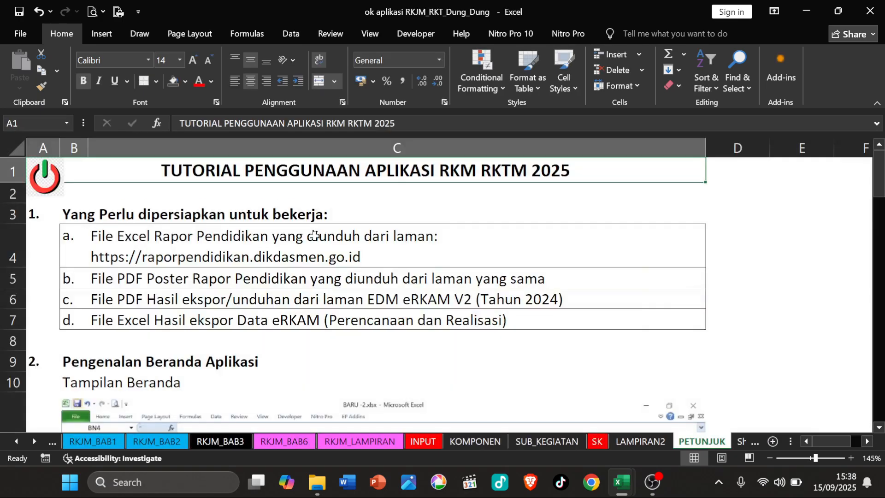
scroll(242, 237, down, 5)
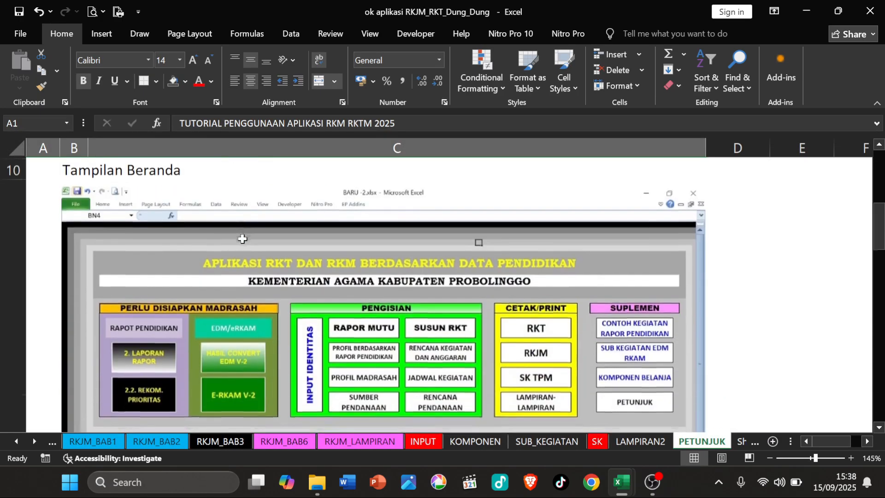
scroll(242, 237, up, 5)
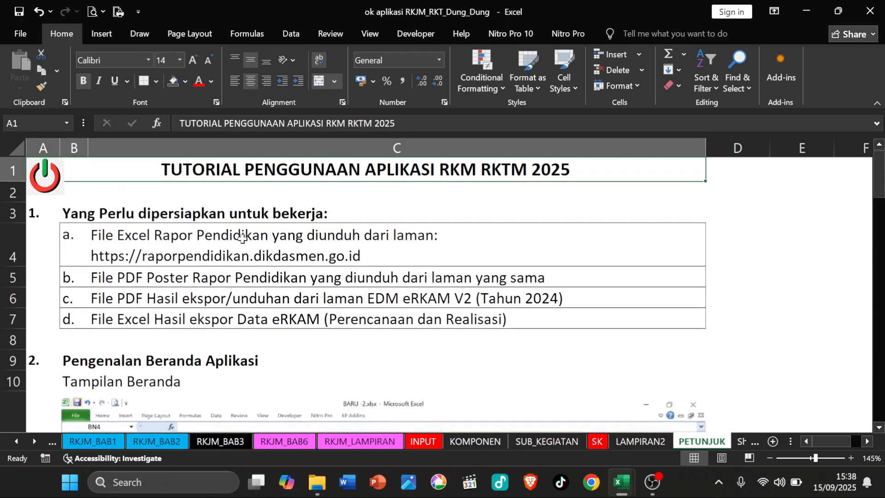
click(46, 179)
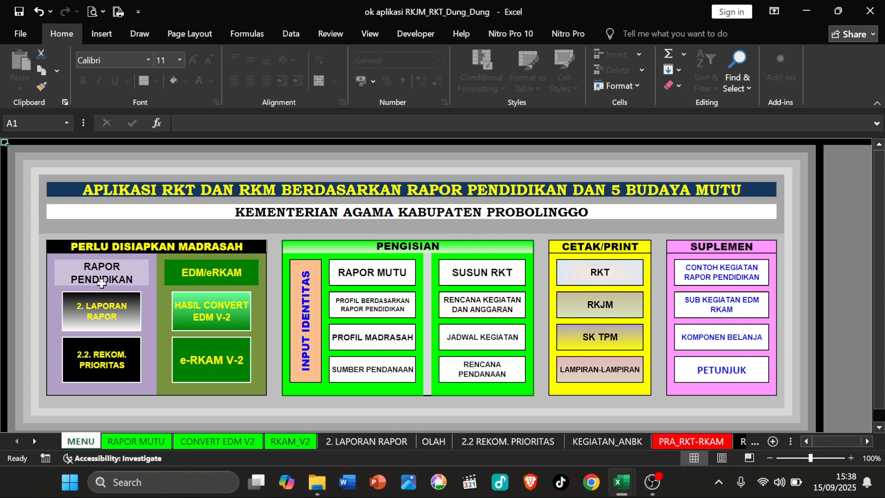
Step: View the 2. LAPORAN RAPOR and 2.2 REKOM. PRIORITAS sheets from the menu, returning to it after each
click(101, 311)
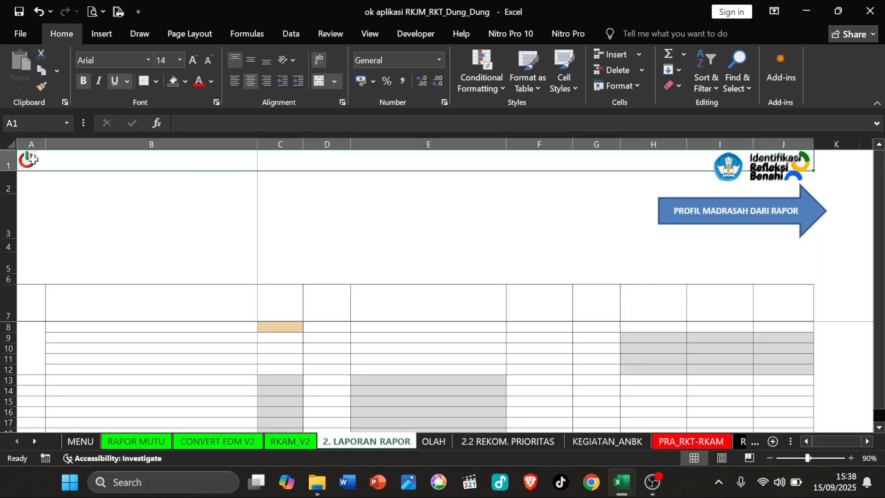
click(28, 160)
click(110, 360)
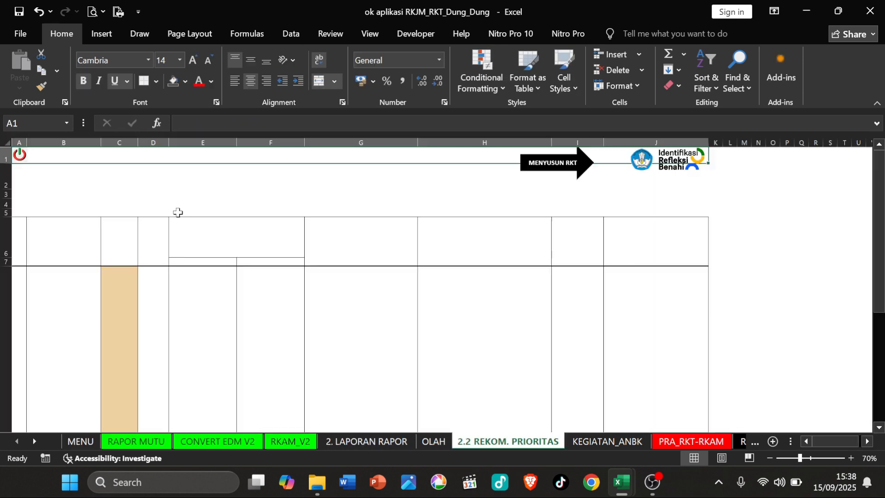
click(29, 164)
Step: View the HASIL CONVERT EDM V-2 and e-RKAM V-2 sheets, returning to the main menu after each
click(199, 319)
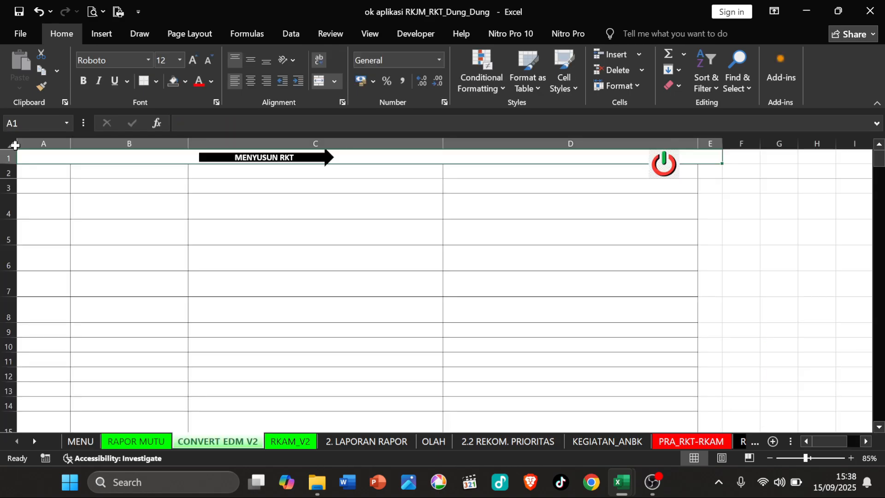
click(663, 163)
click(205, 361)
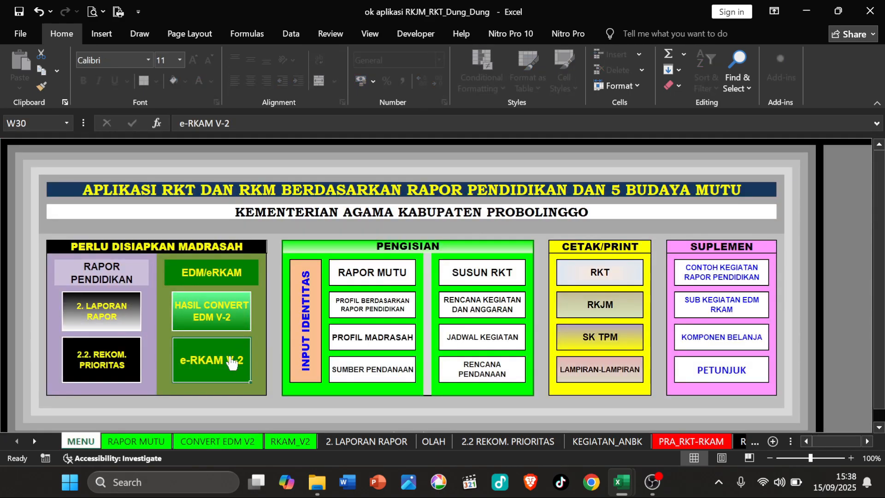
click(750, 162)
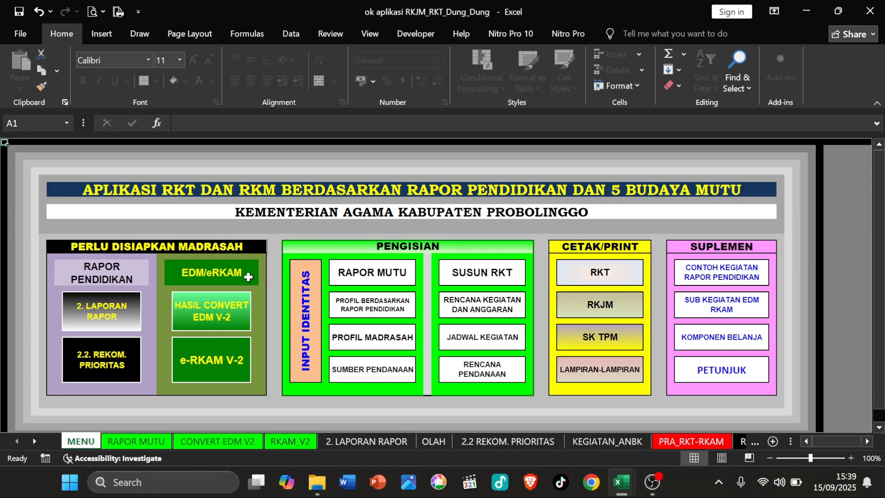
Step: Open the RAPOR MUTU sheet to view the madrasah self-evaluation score form, and return to the main menu
click(373, 272)
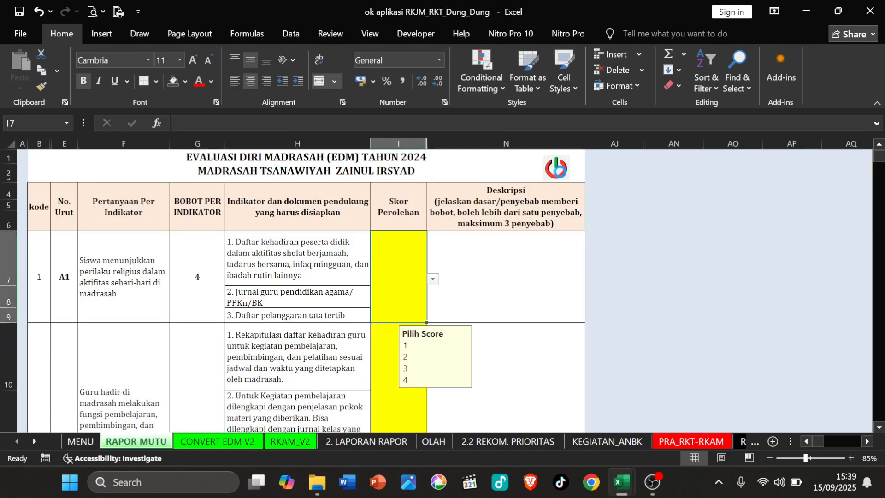
click(555, 168)
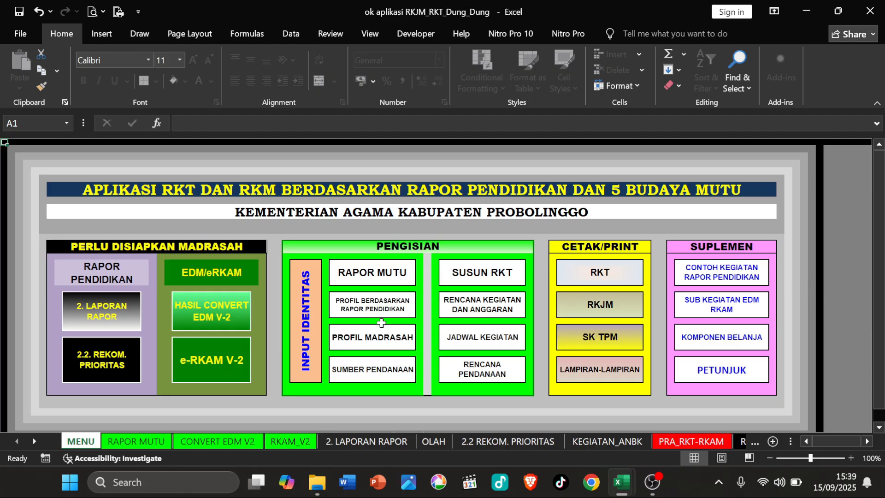
Step: Clear the JUMLAH SISWA (Penerima BOS) value on the INPUT IDENTITAS sheet and return to the main menu
click(306, 325)
scroll(286, 321, down, 6)
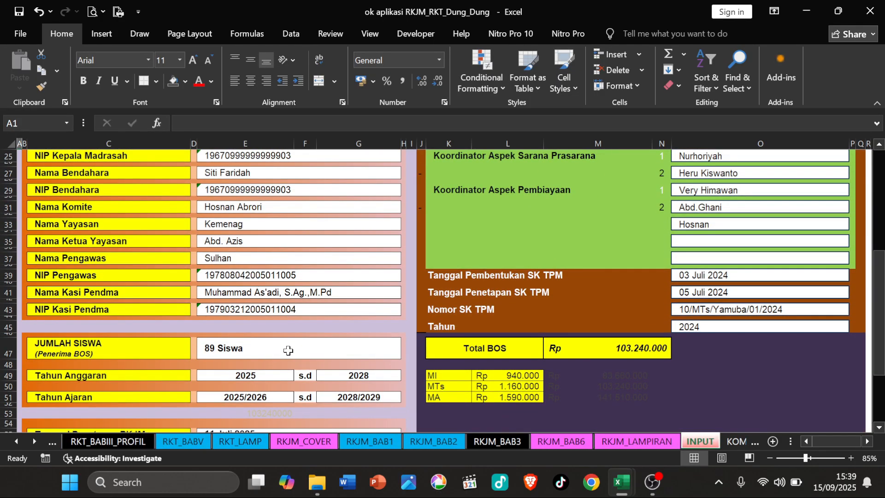
click(288, 350)
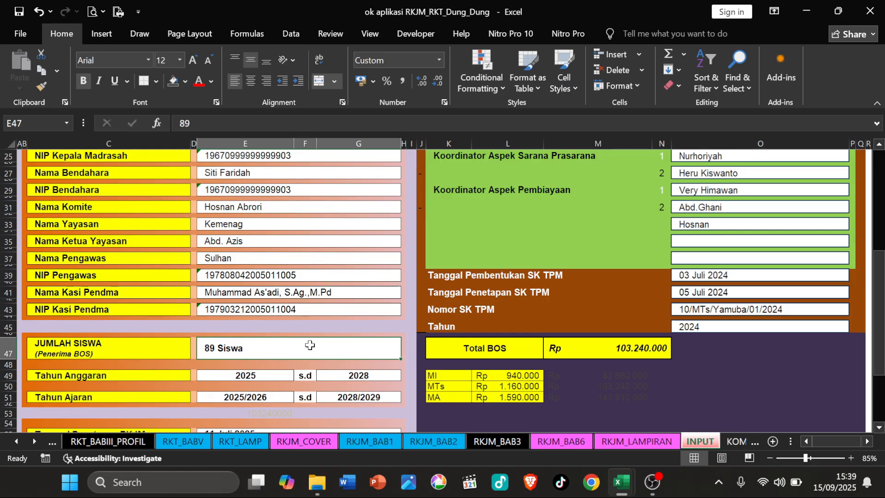
scroll(321, 346, up, 5)
scroll(300, 360, down, 4)
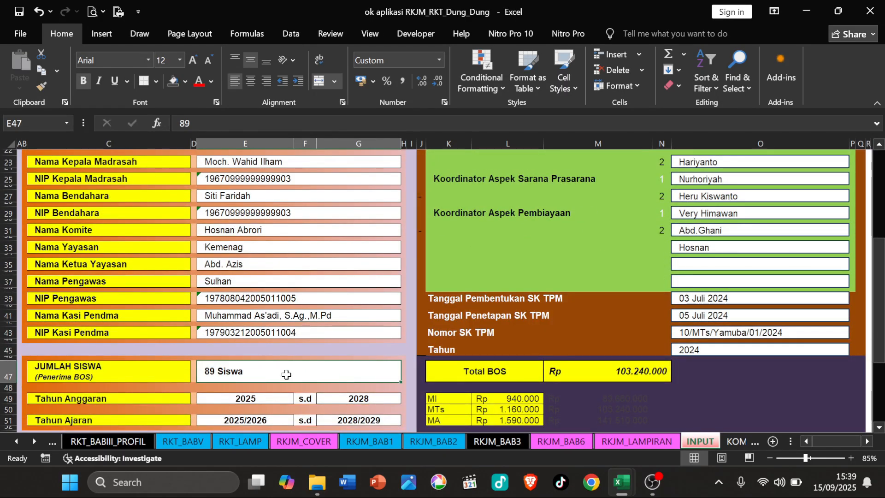
key(Delete)
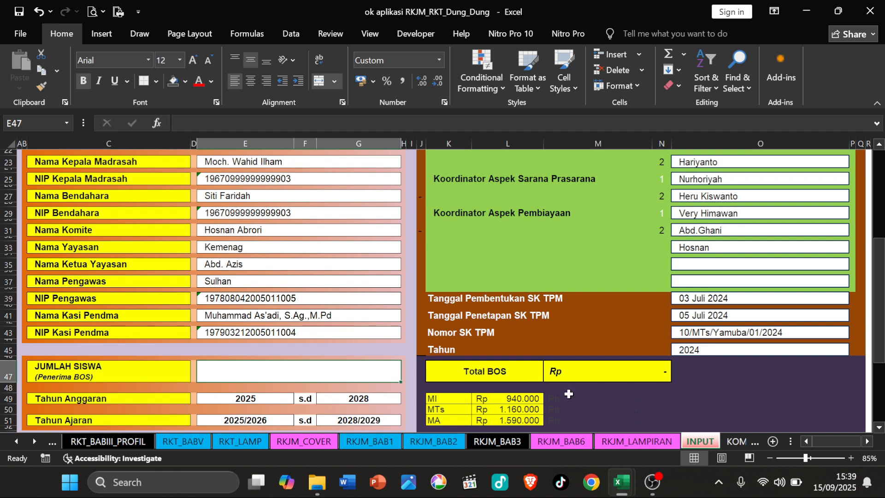
scroll(578, 377, up, 5)
click(828, 169)
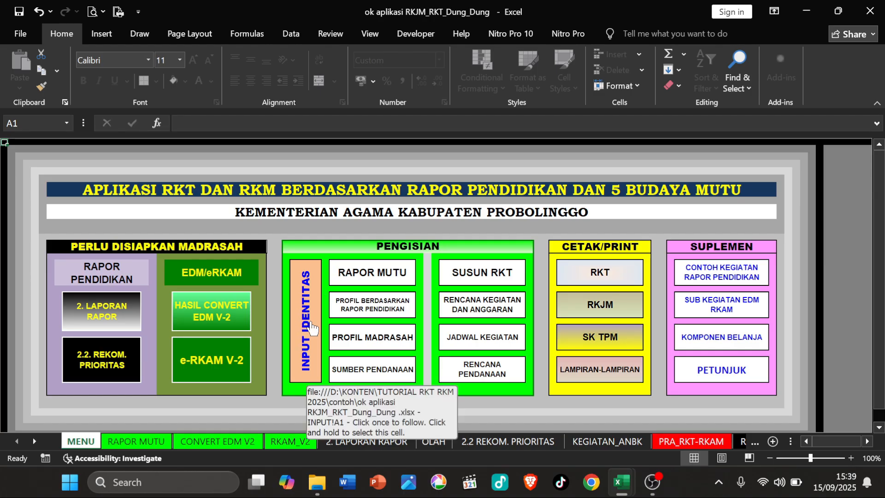
Step: Revisit the RAPOR MUTU sheet briefly and go back to the main menu
click(362, 274)
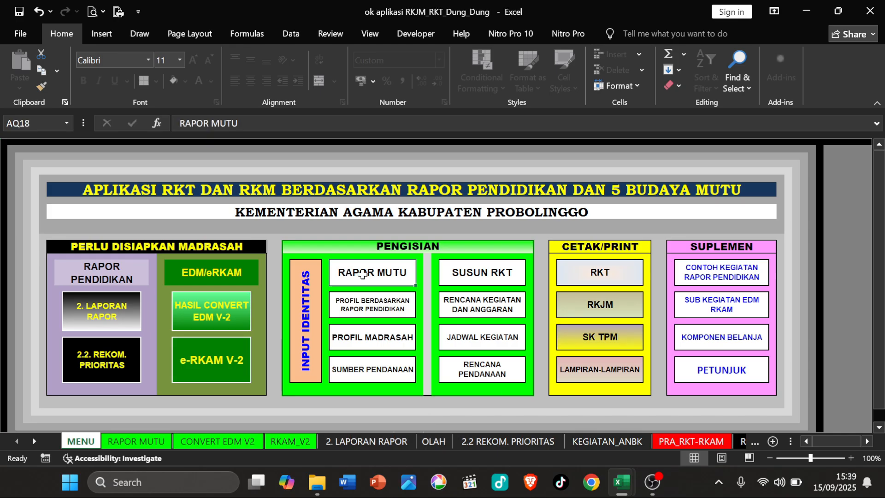
click(562, 177)
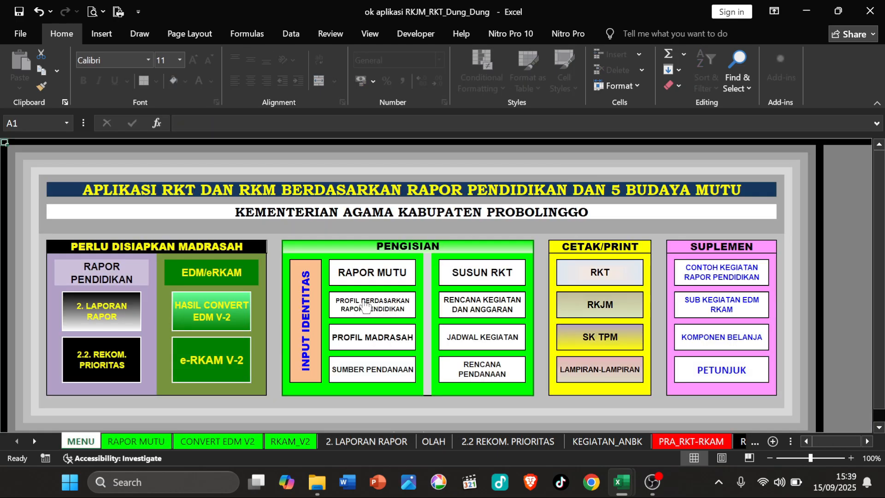
Step: Open the profile based on Rapor Pendidikan and examine section A, Profil Madrasah Berdasarkan Rapor Mutu, from the chapter's beginning
click(390, 310)
scroll(214, 306, up, 5)
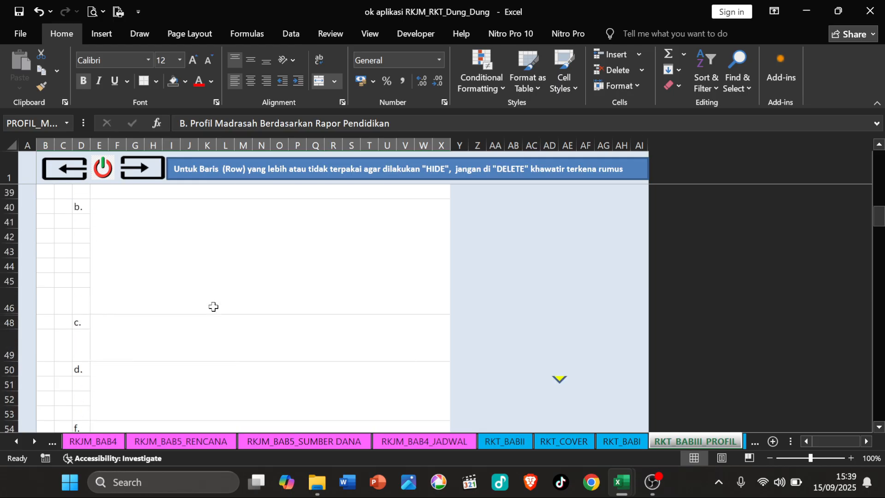
scroll(213, 306, up, 12)
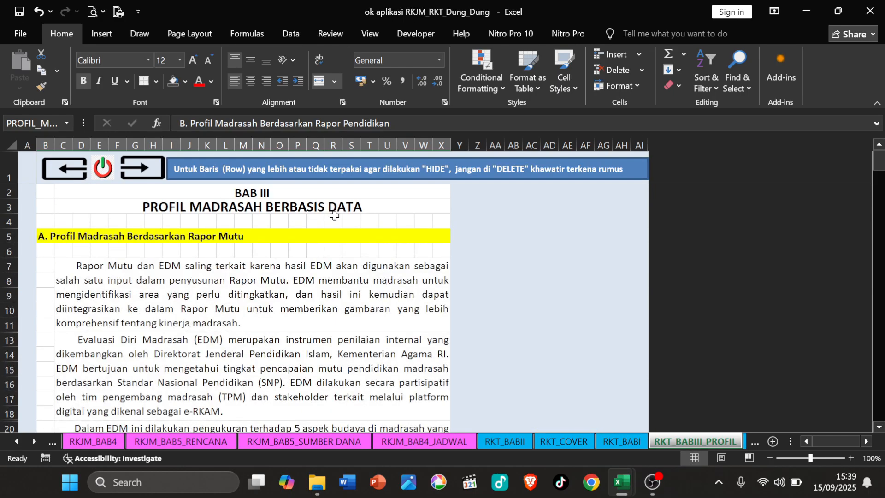
click(192, 239)
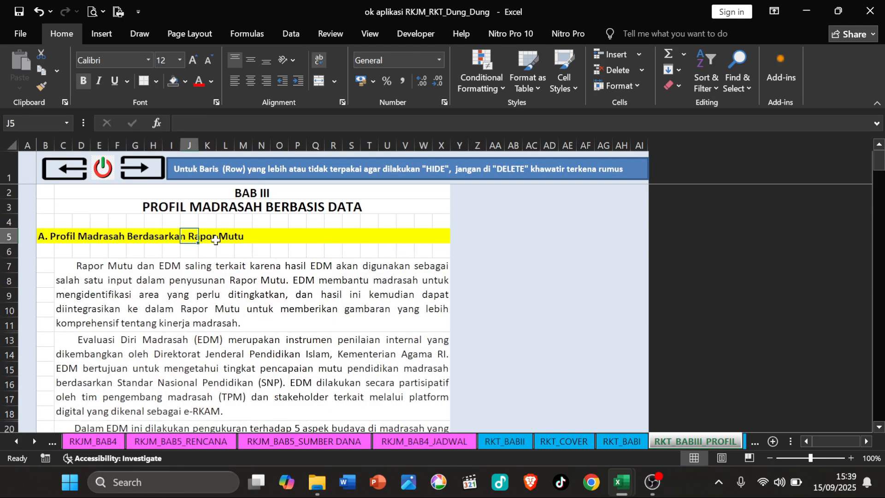
scroll(245, 293, down, 13)
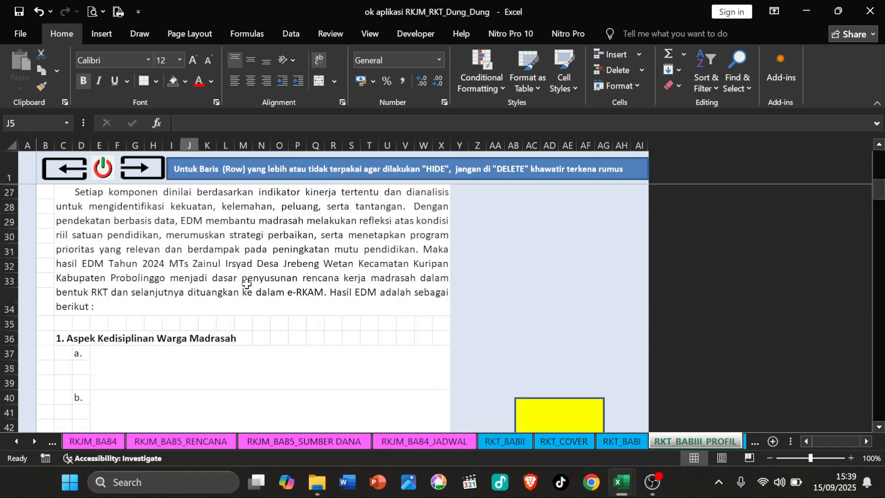
scroll(175, 302, down, 20)
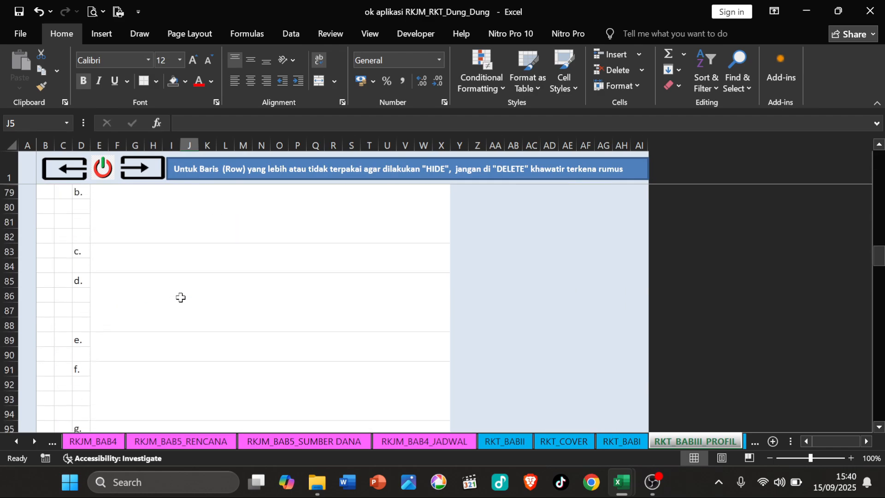
scroll(212, 269, down, 1)
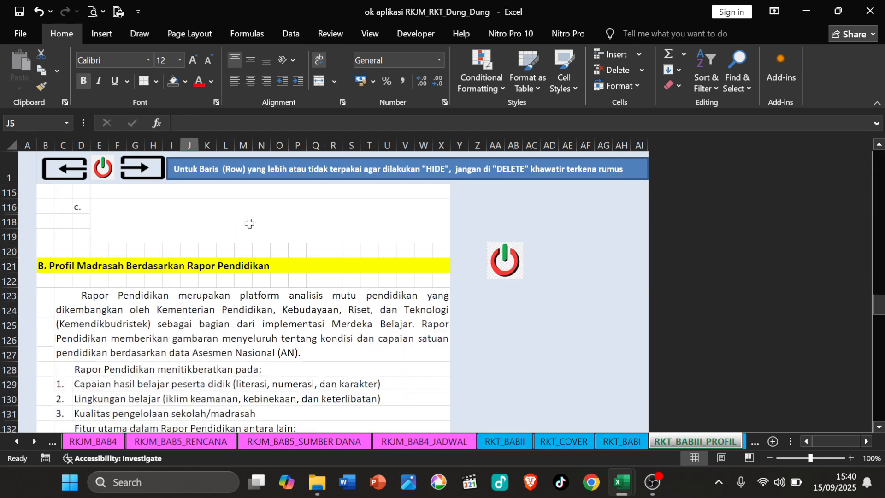
Step: Examine section B, Profil Madrasah Berdasarkan Rapor Pendidikan, checking its literacy, character and learning-quality descriptions, and return to the main menu
scroll(296, 257, down, 3)
scroll(74, 245, up, 2)
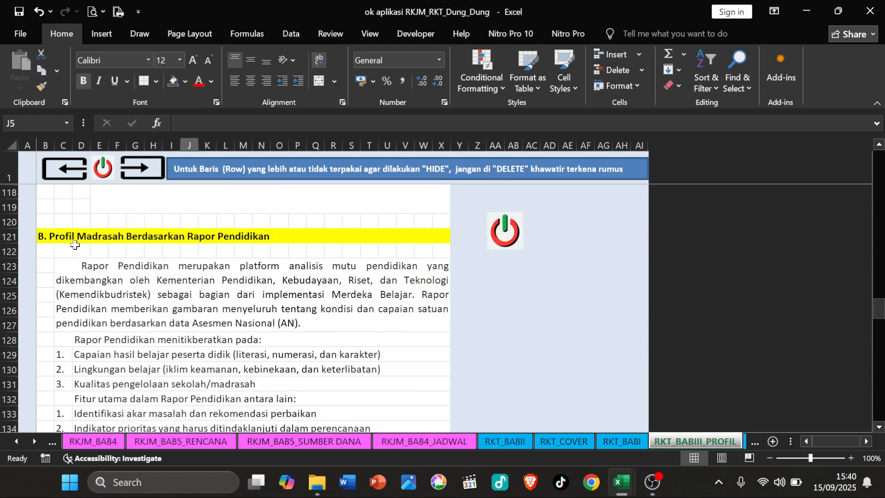
scroll(241, 251, down, 7)
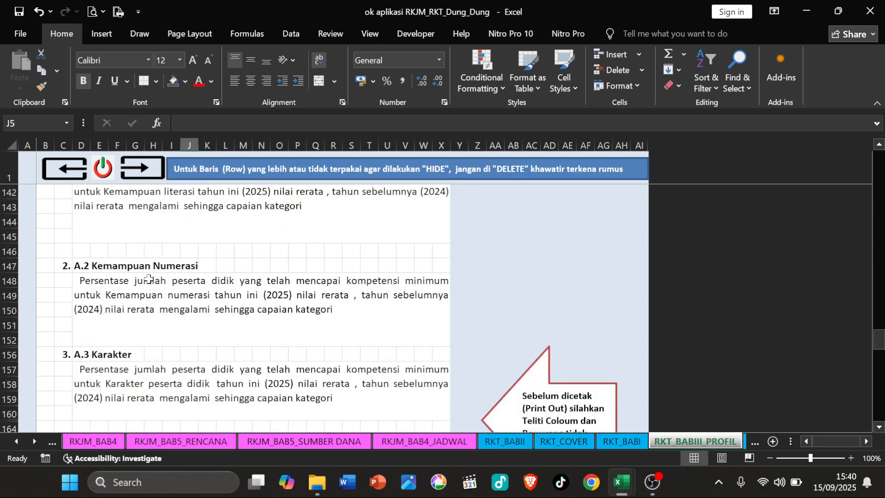
click(160, 252)
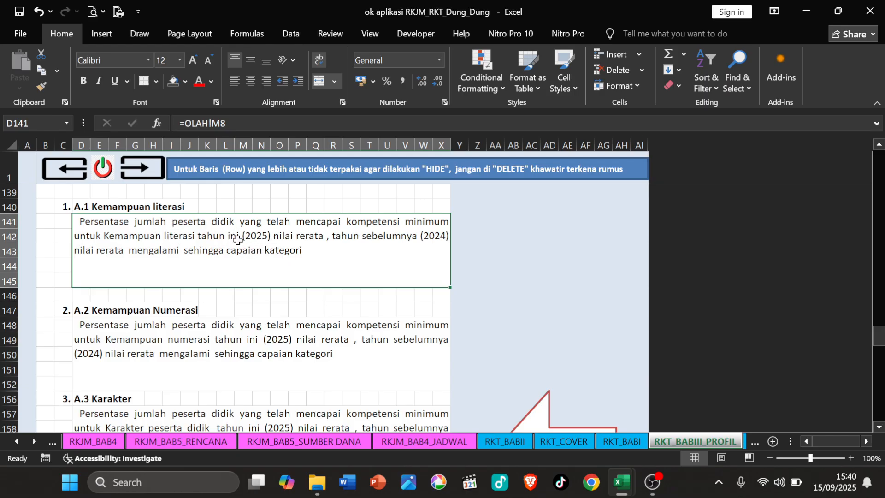
scroll(209, 296, down, 2)
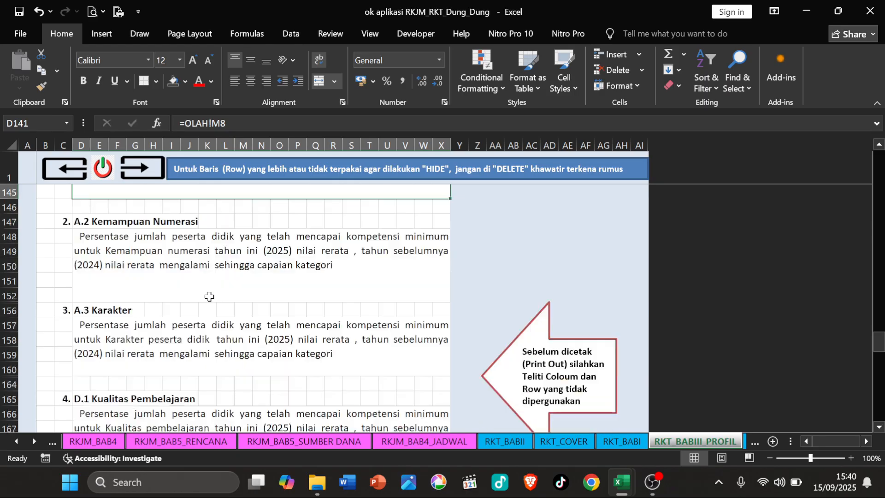
click(121, 323)
scroll(180, 330, down, 1)
click(157, 341)
scroll(218, 329, up, 10)
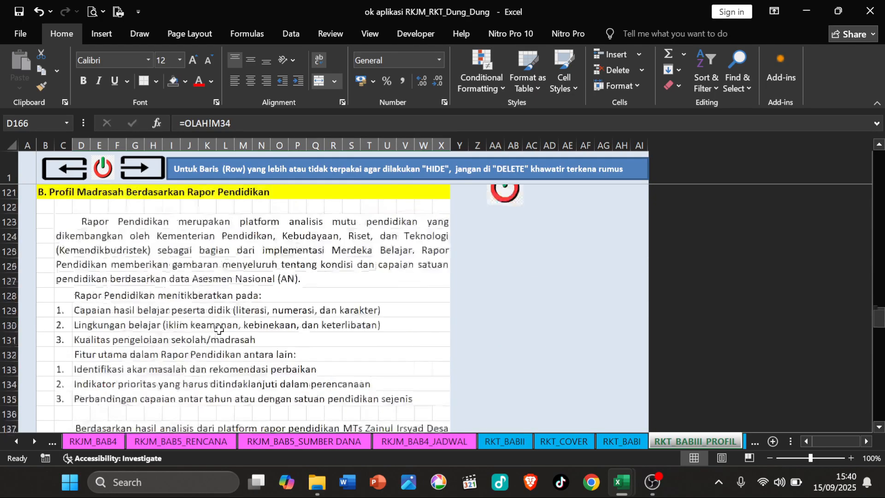
scroll(219, 329, up, 20)
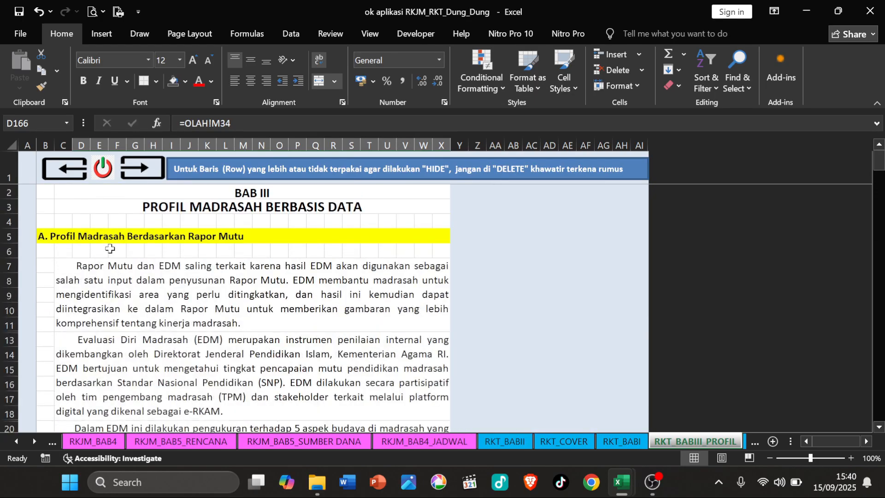
click(103, 169)
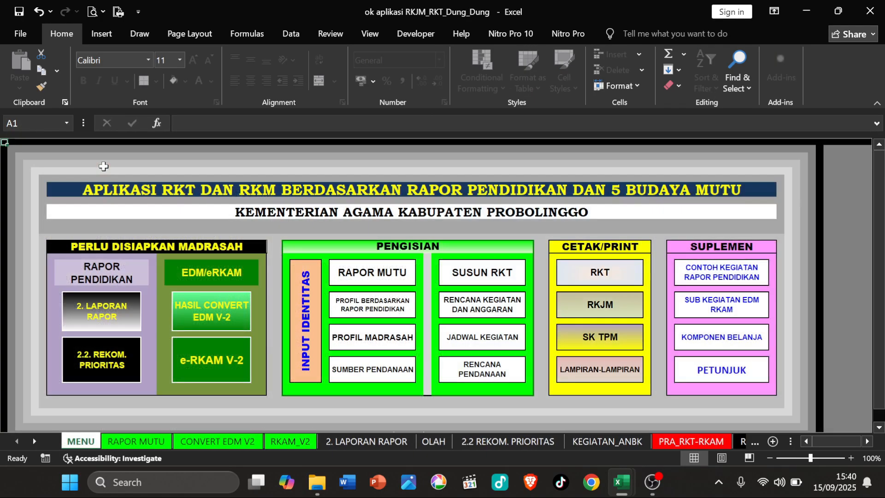
Step: Open the PROFIL MADRASAH sheet and check the yellow Status Akreditasi, Tahun Berdiri and Izin Operasional cells under Identitas Madrasah
click(363, 341)
click(272, 323)
click(286, 371)
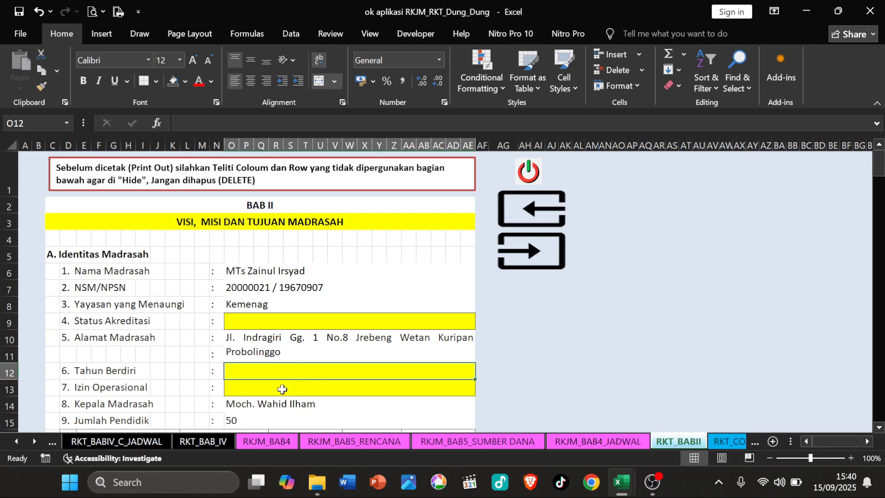
click(282, 389)
scroll(271, 311, down, 1)
scroll(272, 311, down, 2)
click(267, 244)
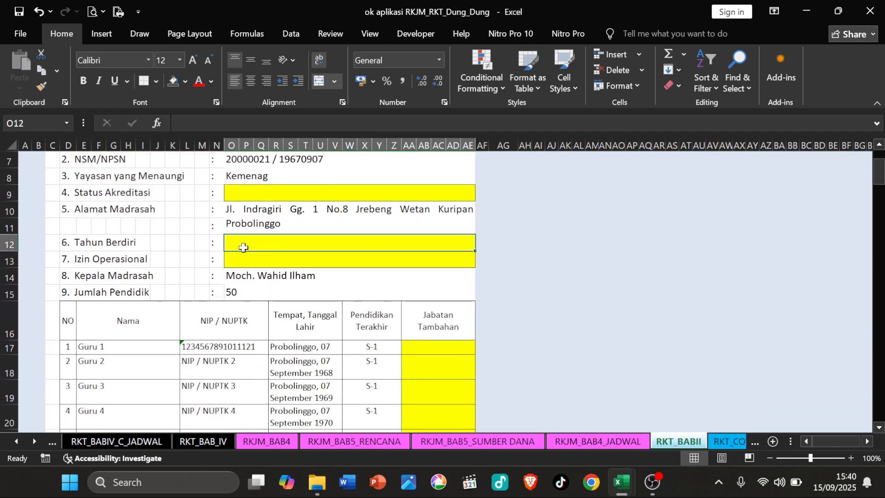
click(235, 265)
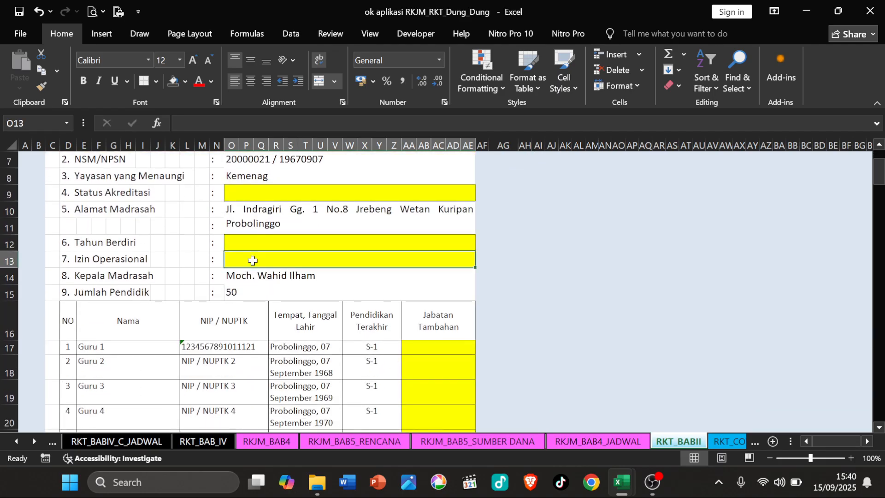
click(241, 194)
Step: Check the teacher table under Jumlah Pendidik, including the Nama, NIP / NUPTK and yellow Jabatan Tambahan columns, down to the unused rows
scroll(209, 312, down, 1)
click(130, 298)
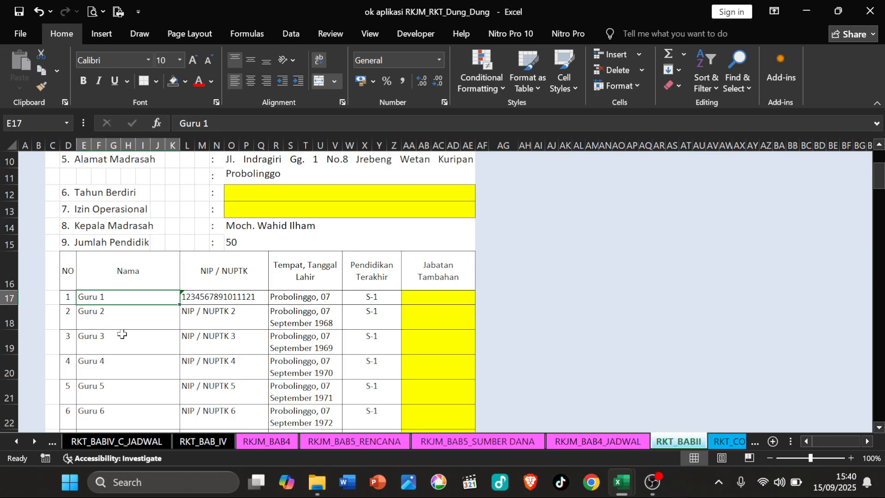
click(210, 301)
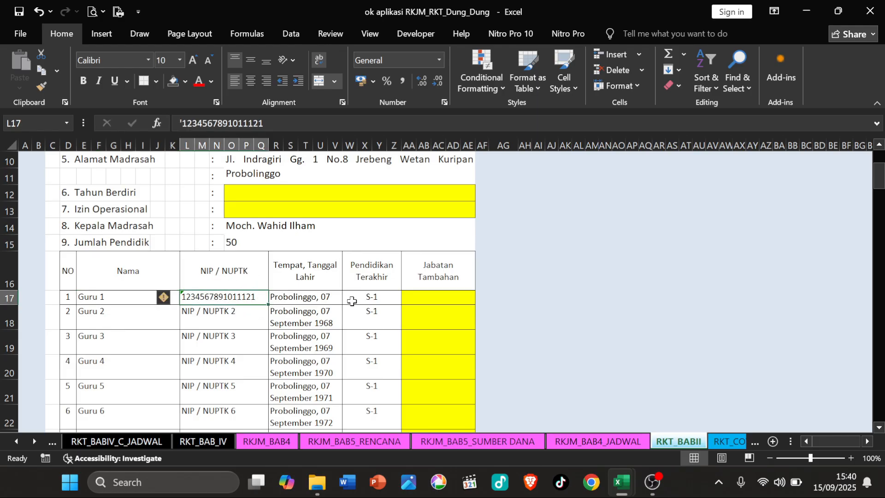
click(440, 296)
scroll(423, 309, down, 3)
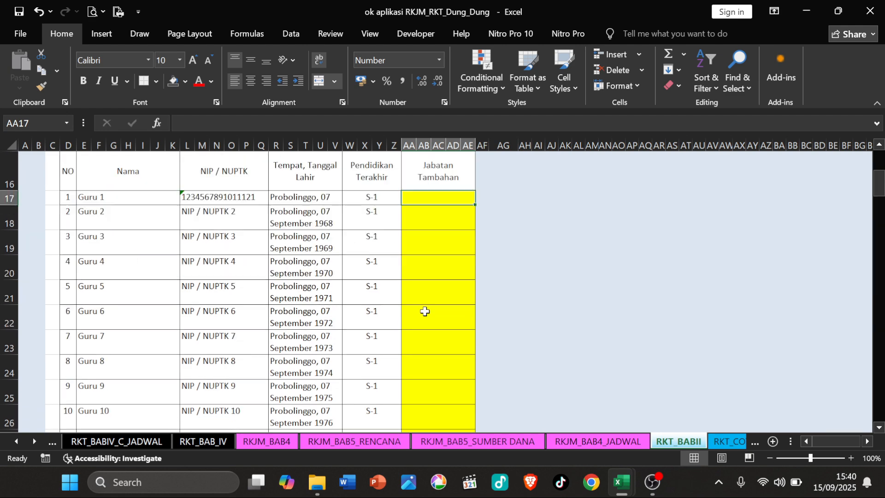
scroll(425, 311, down, 3)
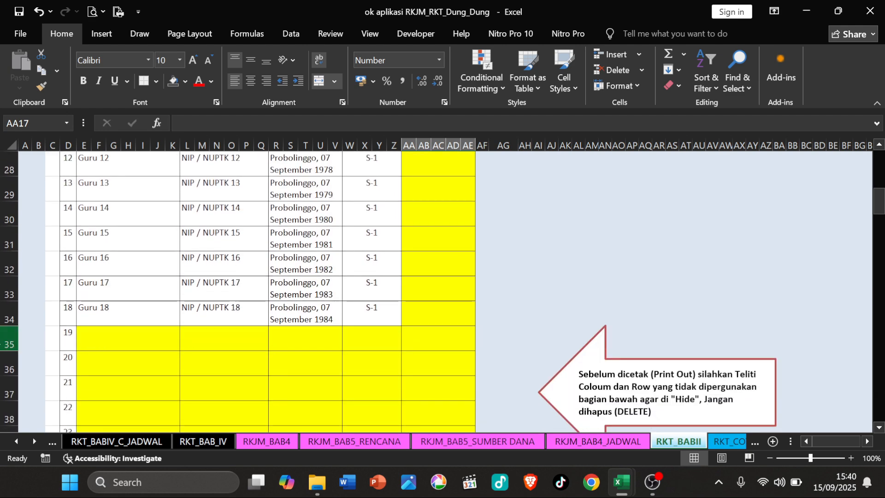
Step: Select the unused teacher rows from row 35 down, bring up their Hide option without applying it, and return to the main menu
drag(5, 344, 8, 222)
right_click(8, 223)
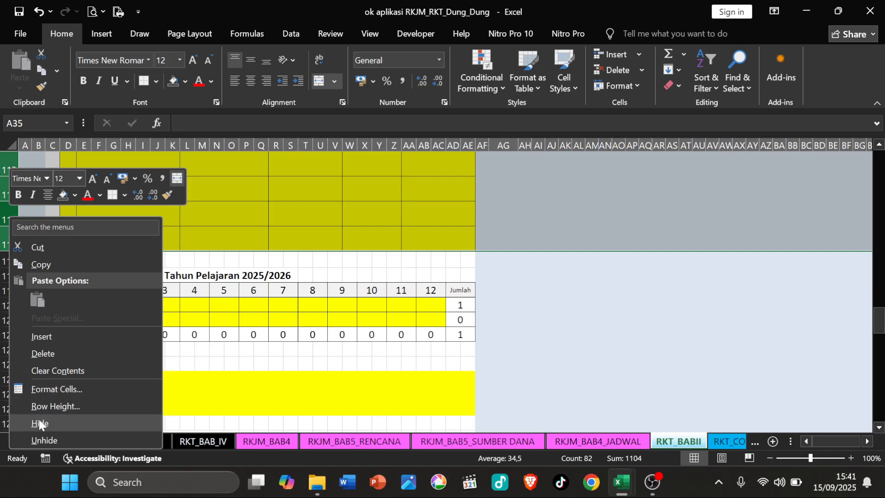
click(330, 232)
scroll(329, 235, up, 20)
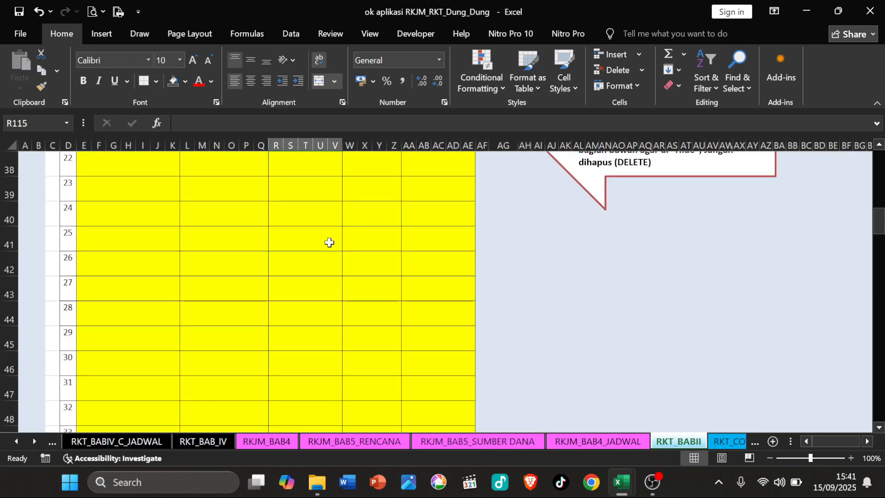
scroll(329, 244, up, 5)
click(527, 238)
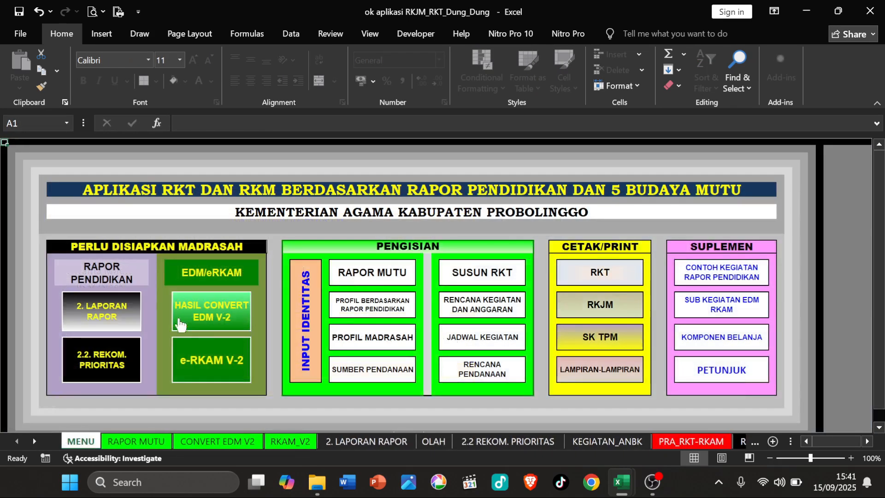
Step: Open the SUMBER PENDANAAN sheet, check the BOS Pusat cell for 2025/2026, and return to the main menu
click(383, 371)
click(438, 270)
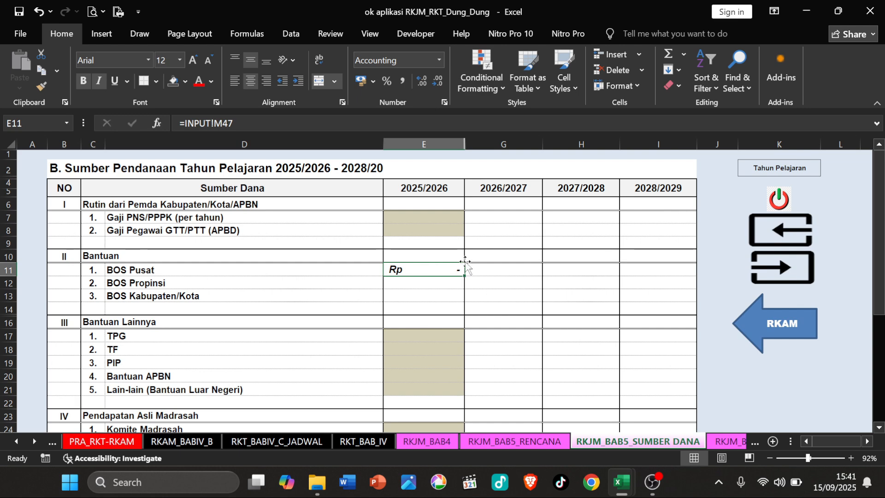
click(771, 202)
Step: Open SUSUN RKT to check the first row's No. choices and Identifikasi cell, visit RENCANA KEGIATAN DAN ANGGARAN, and return to the main menu
click(501, 271)
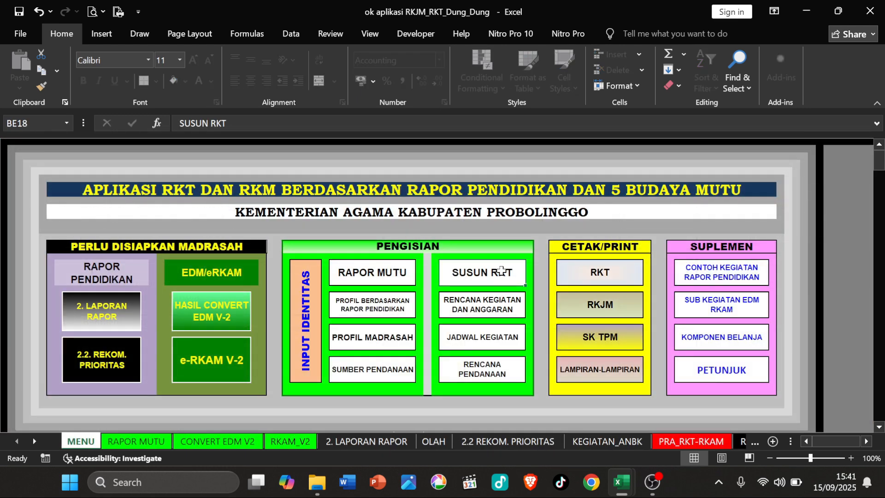
click(40, 283)
click(385, 296)
click(66, 285)
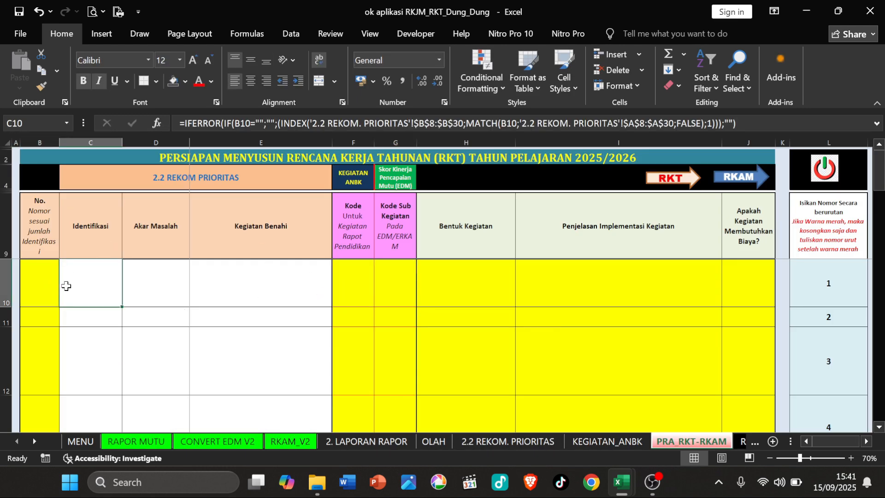
key(Left)
click(65, 301)
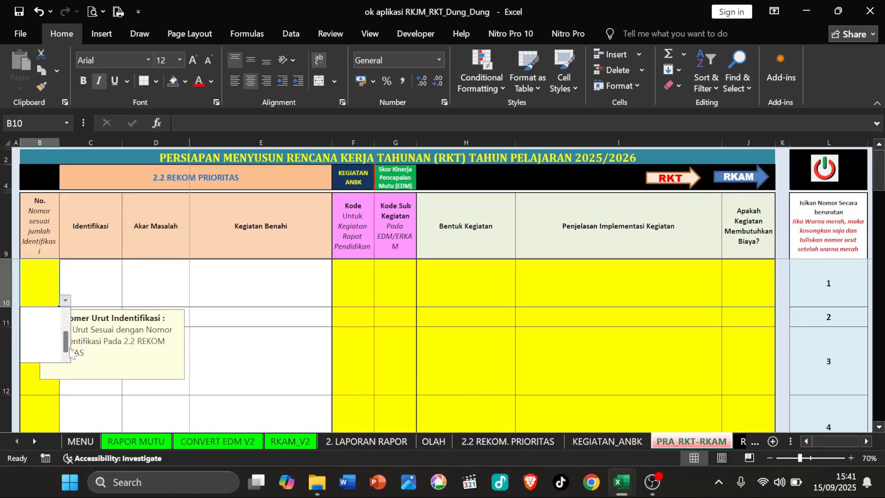
click(68, 281)
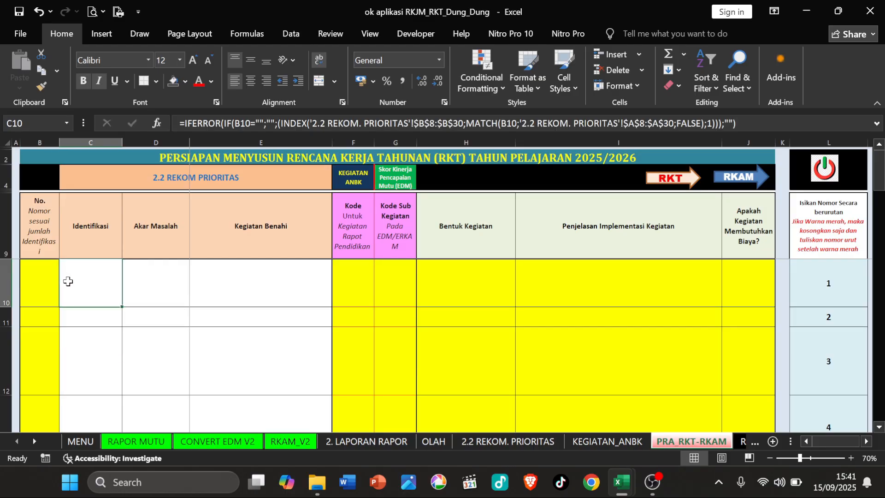
click(824, 183)
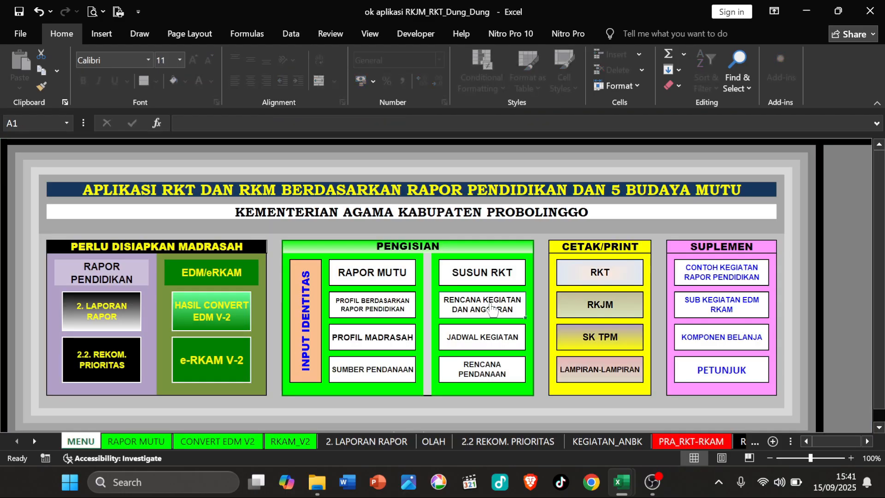
click(505, 301)
click(738, 174)
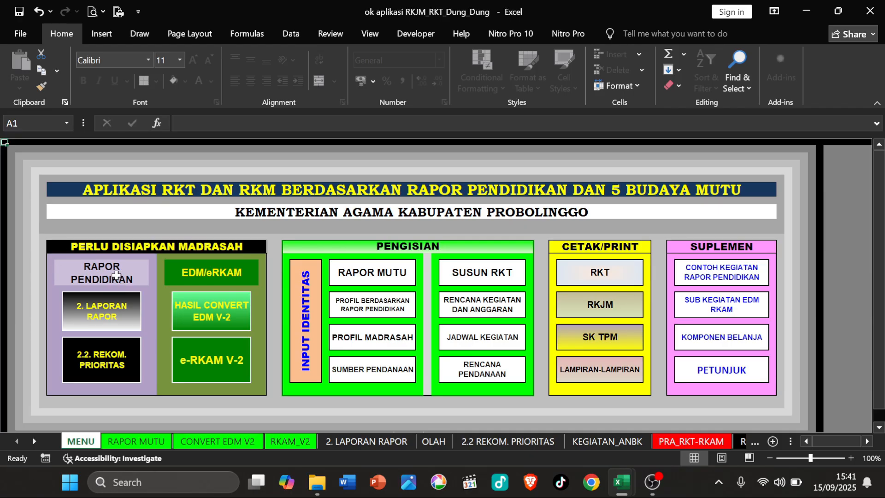
Step: Open the 2. LAPORAN RAPOR sheet and compare it with the 2. LAPORAN RAPOR and 2.2 REKOM. PRIORITAS sheets in the RAPOR-PBD workbook
click(111, 317)
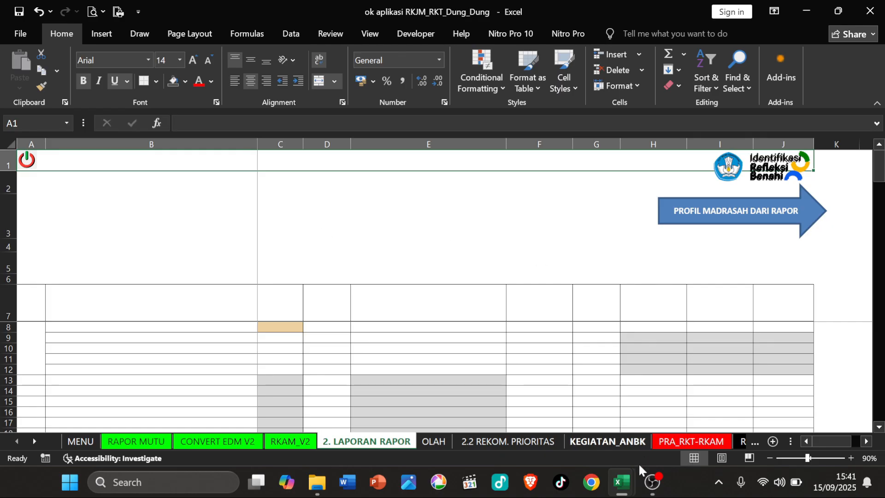
click(621, 482)
click(811, 415)
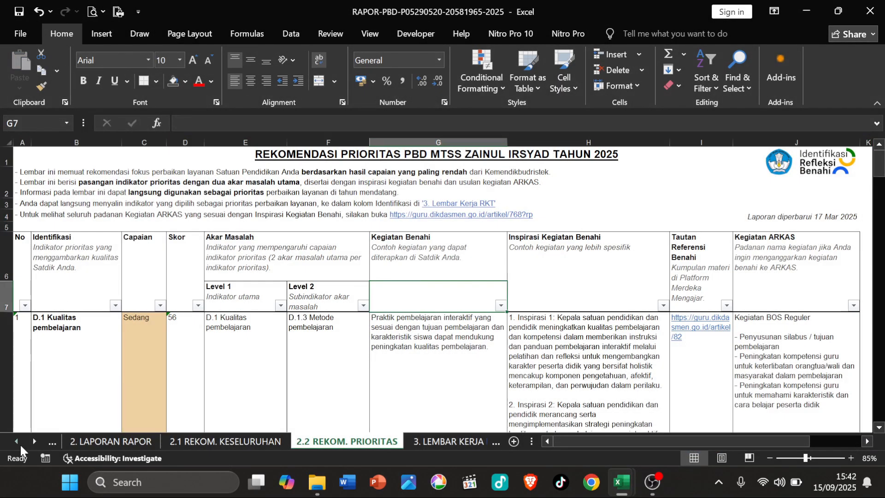
click(17, 442)
click(115, 444)
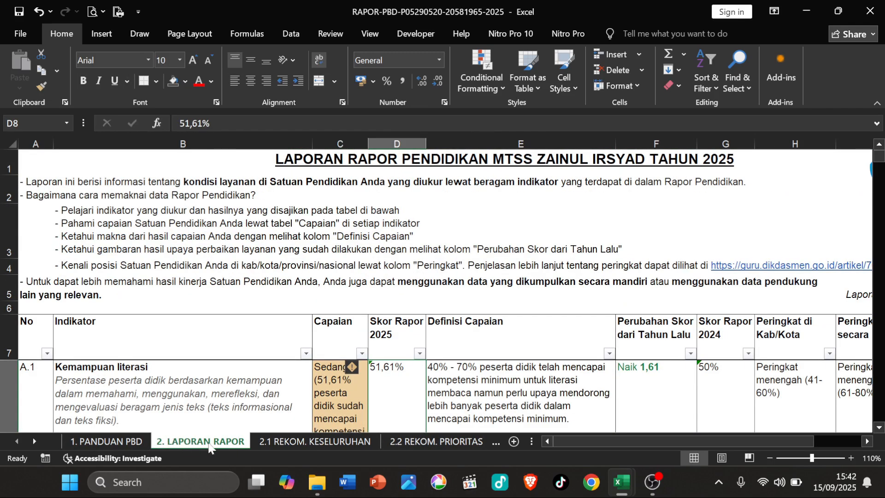
click(413, 445)
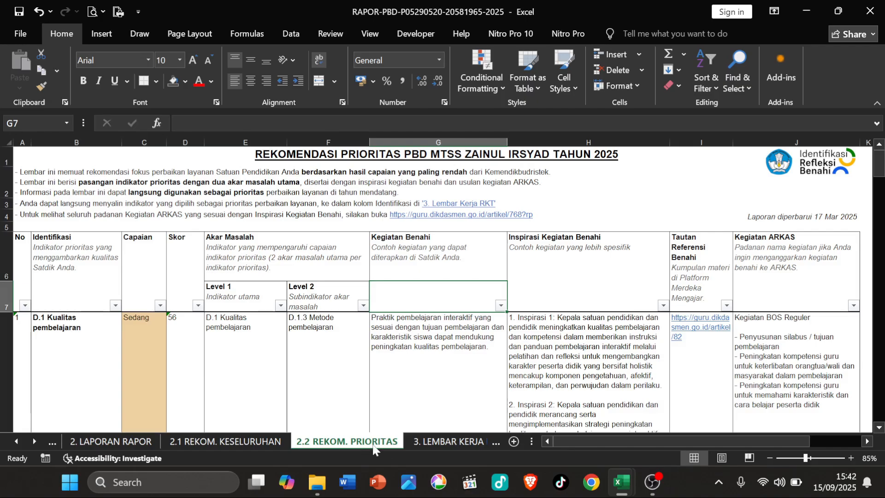
click(16, 438)
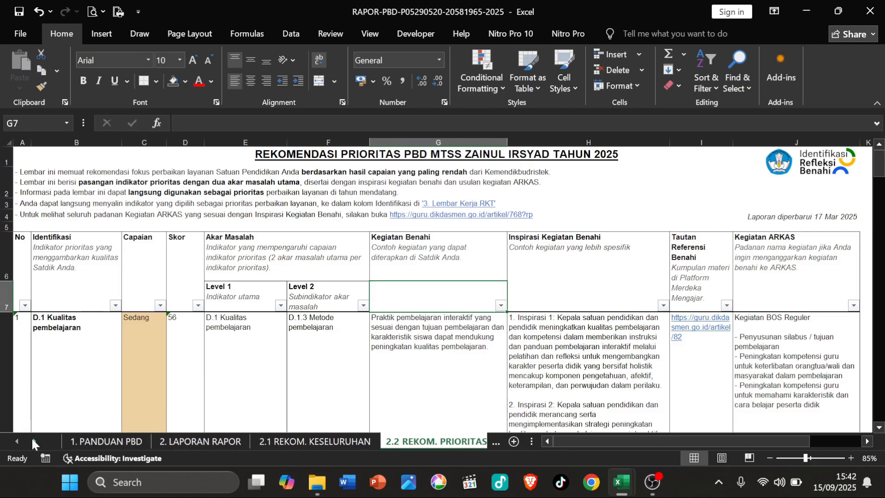
click(179, 440)
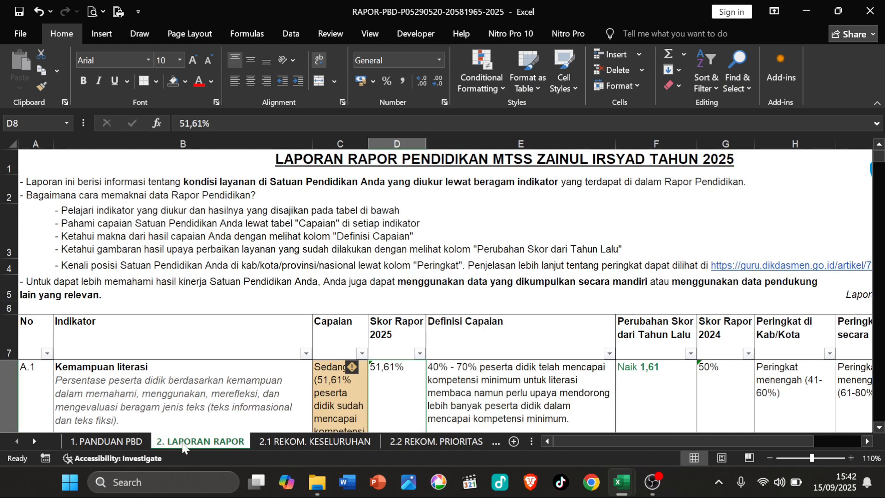
Step: Copy the entire 2. LAPORAN RAPOR sheet of the RAPOR-PBD workbook and go to the matching sheet in the RKJM_RKT application workbook
right_click(13, 142)
click(32, 159)
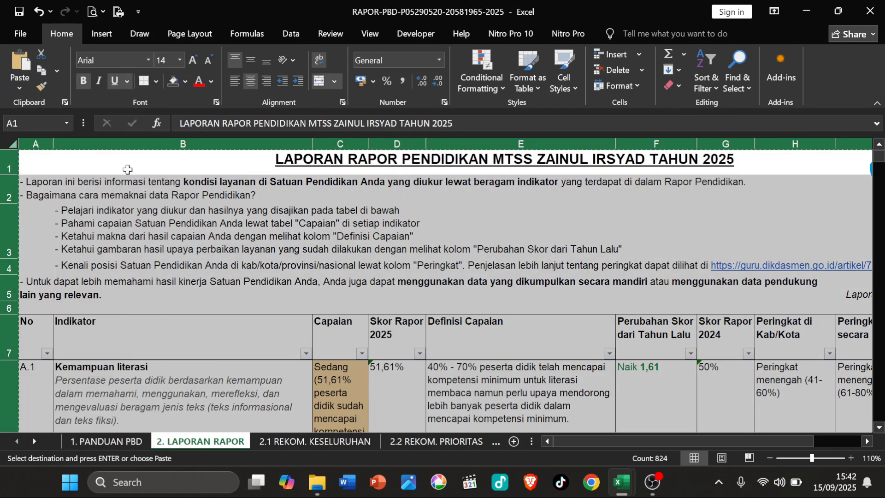
mouse_move(621, 469)
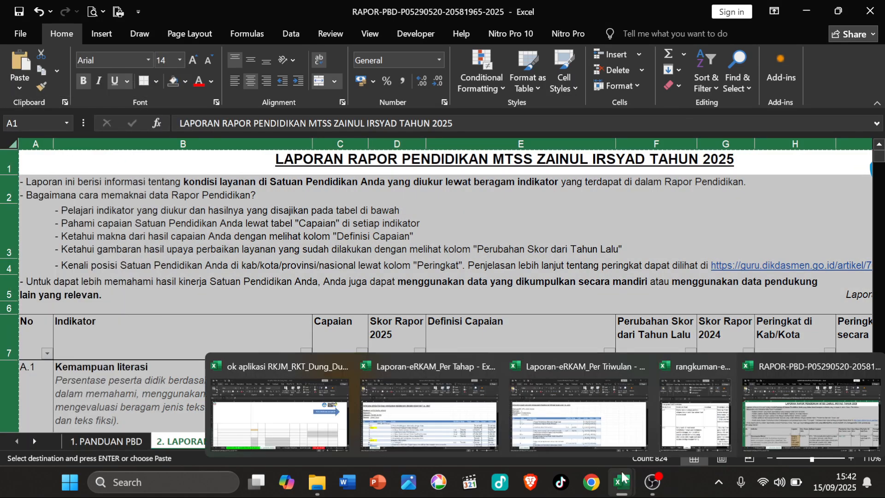
click(311, 427)
click(29, 160)
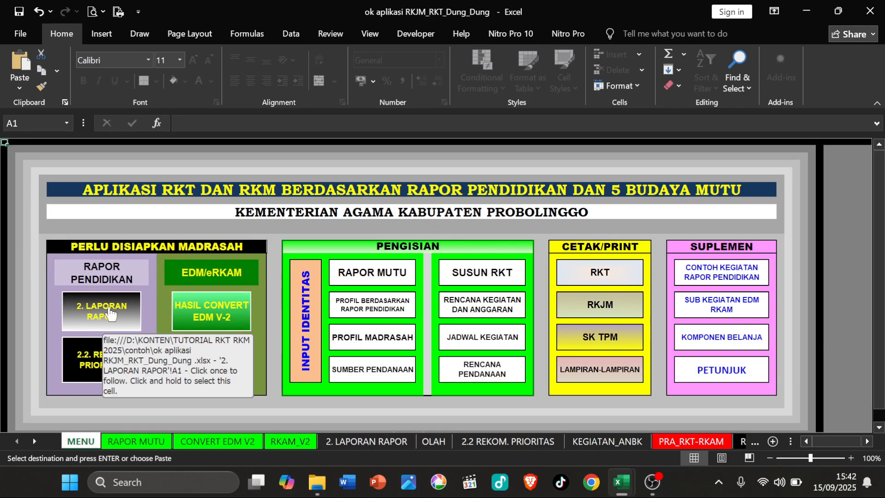
click(113, 305)
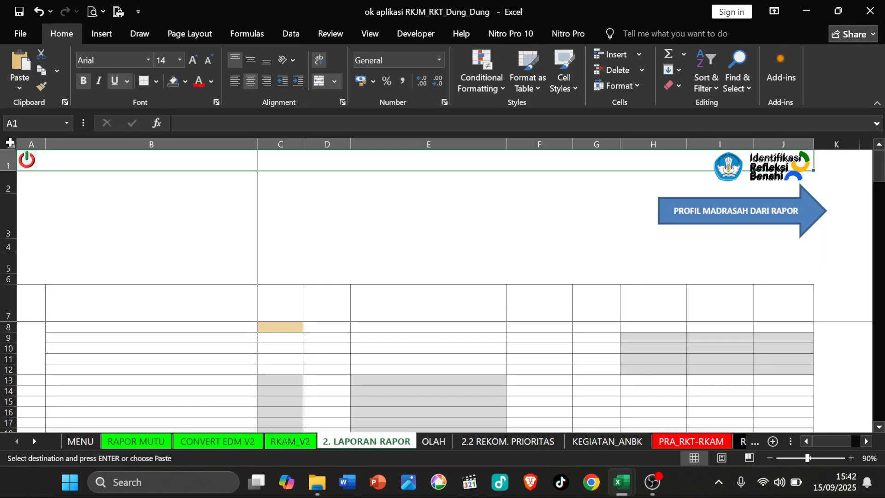
Step: Paste the copied report over the entire 2. LAPORAN RAPOR sheet, close the accidentally opened browser window, and return to the main menu
right_click(10, 143)
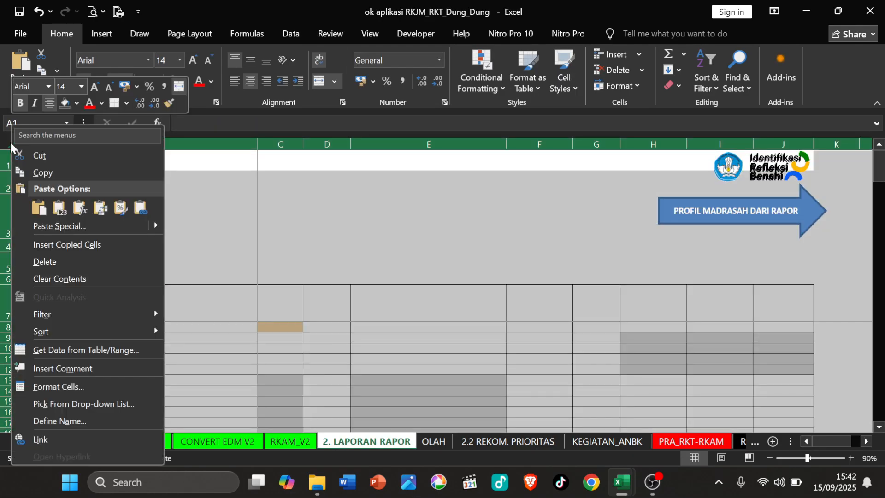
click(40, 204)
click(312, 250)
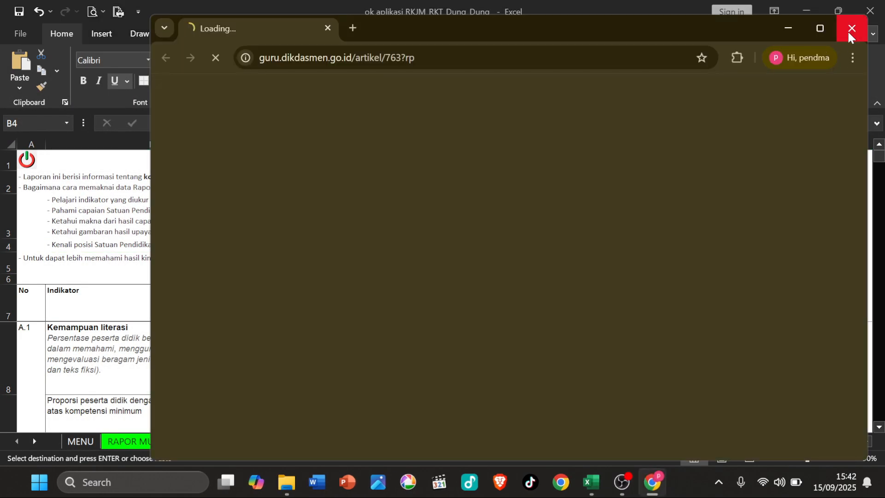
click(849, 29)
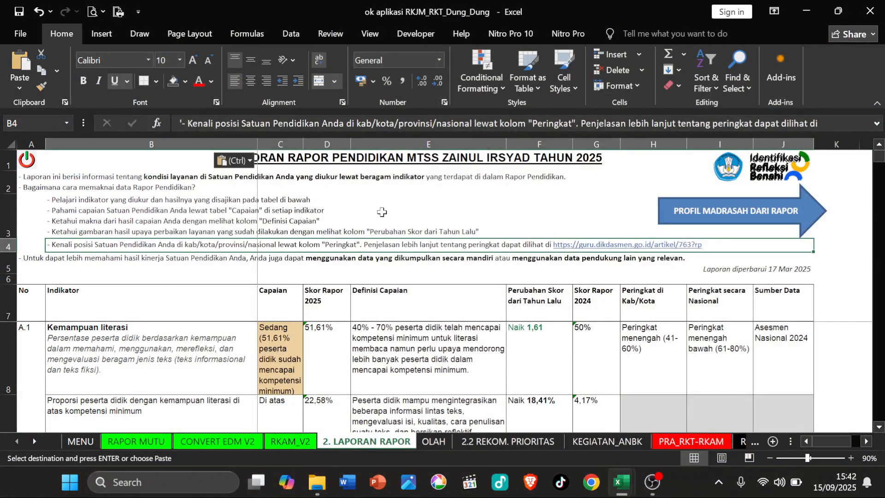
click(28, 162)
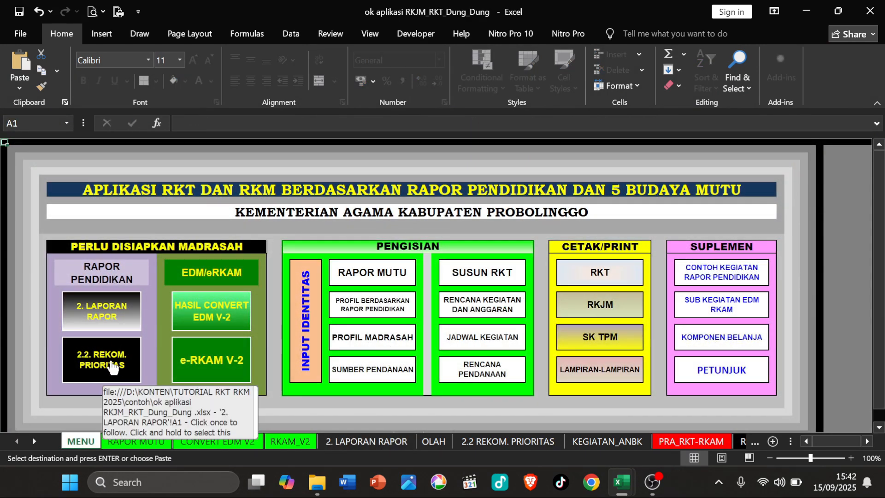
Step: Switch to the RAPOR-PBD workbook, close the accidentally opened browser window, and copy the entire 2.2 REKOM. PRIORITAS sheet
mouse_move(622, 486)
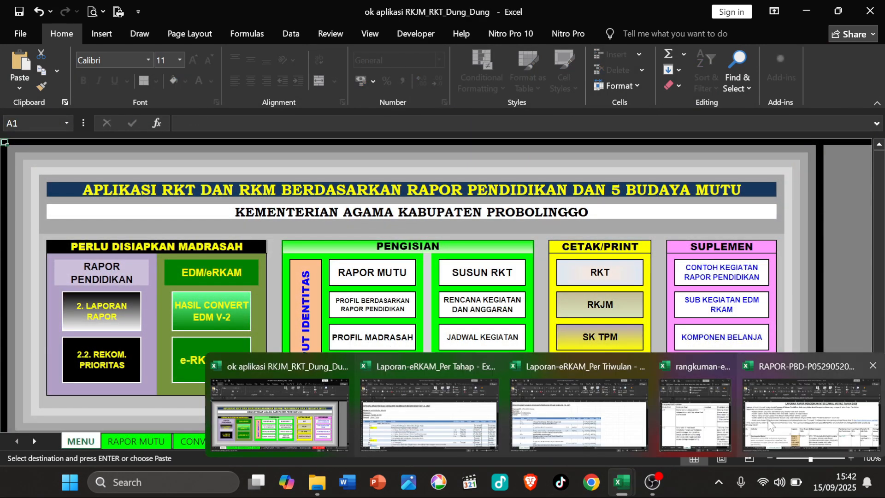
click(811, 415)
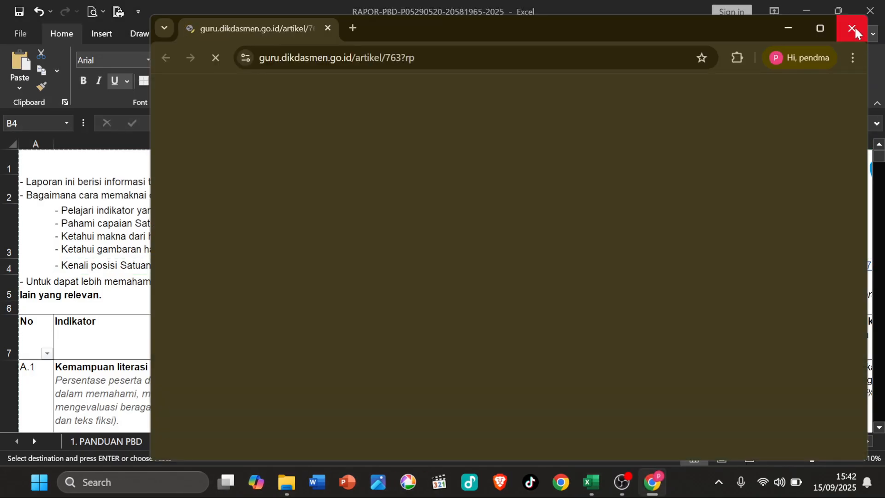
click(855, 28)
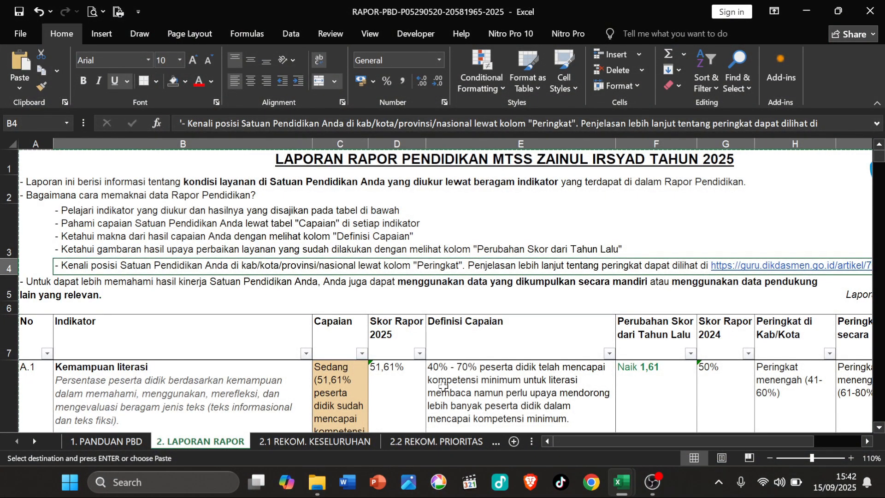
click(442, 441)
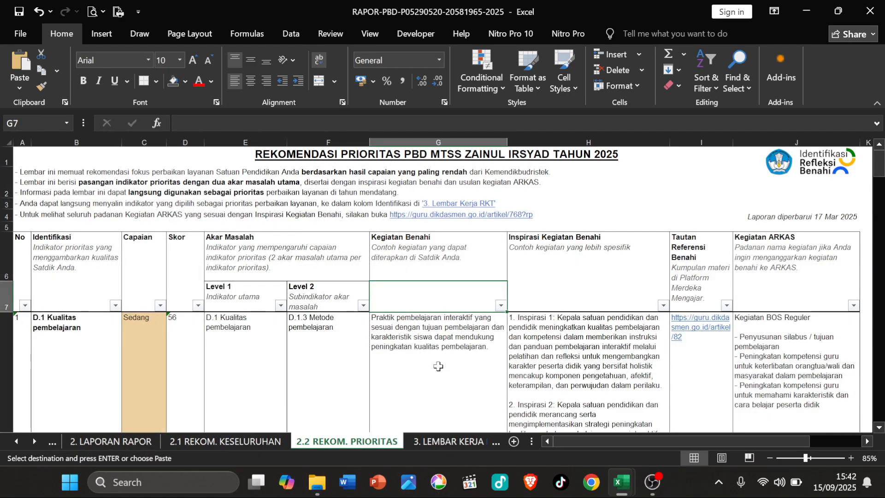
click(10, 143)
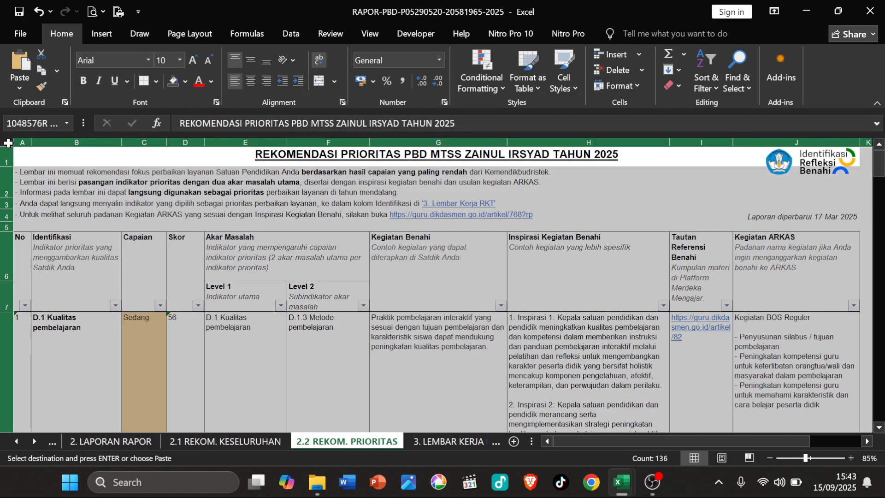
right_click(10, 143)
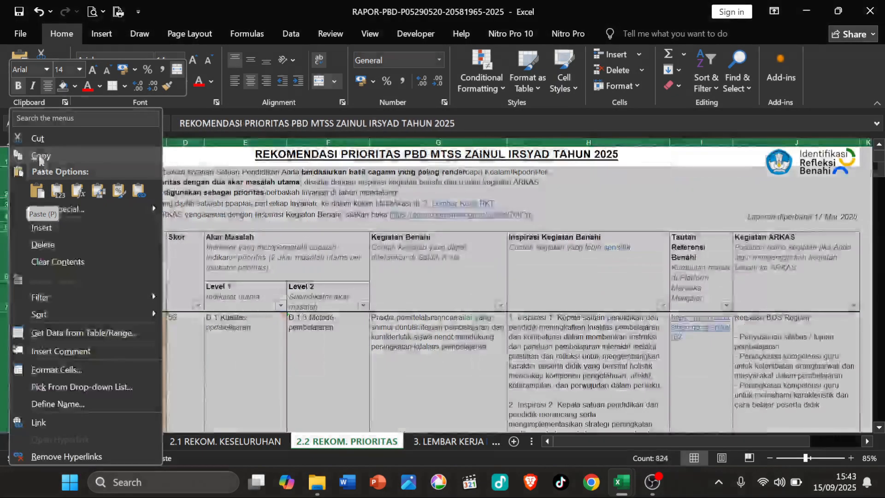
click(36, 152)
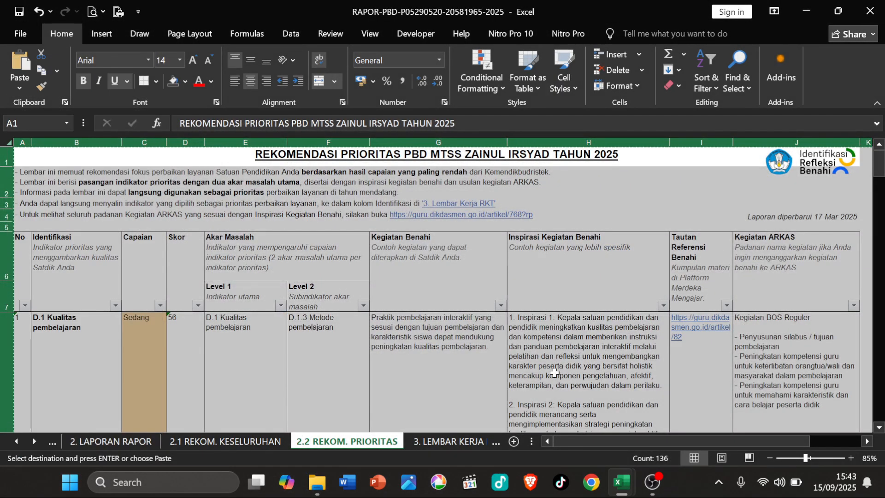
Step: Paste the copied priorities over the entire 2.2 REKOM. PRIORITAS sheet of the RKJM_RKT application workbook and return to its main menu
mouse_move(620, 482)
click(240, 397)
click(140, 351)
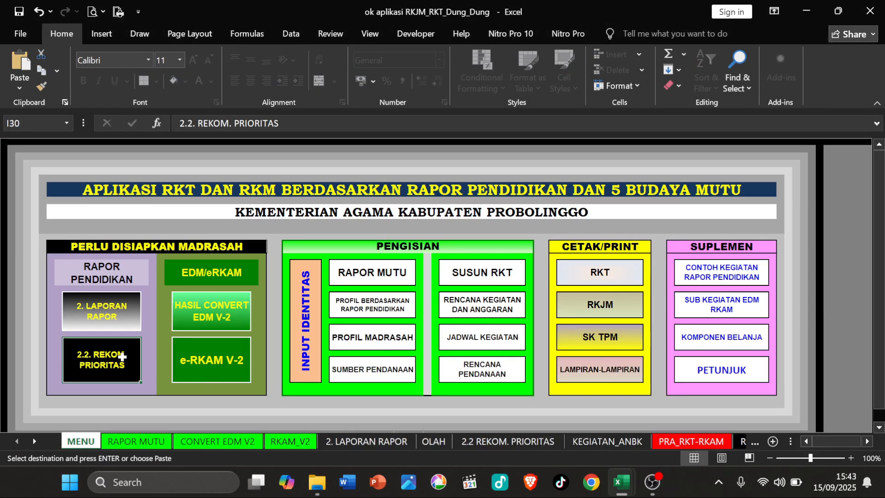
click(6, 142)
right_click(9, 148)
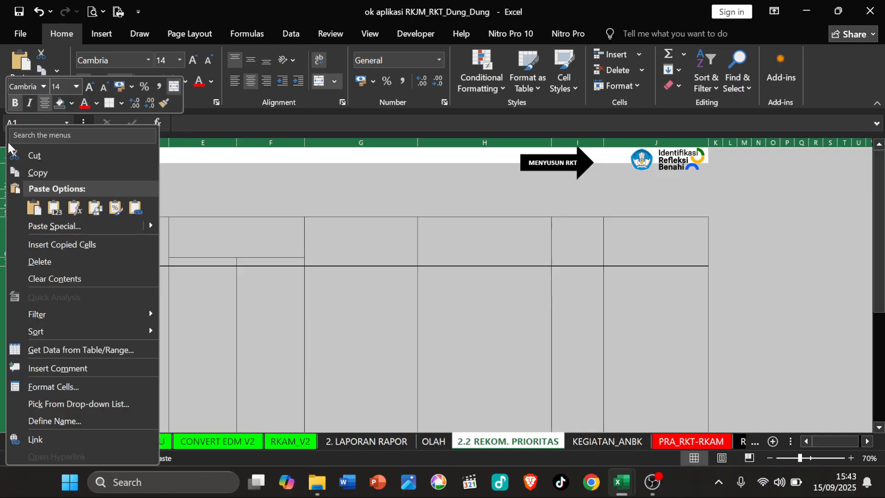
click(35, 208)
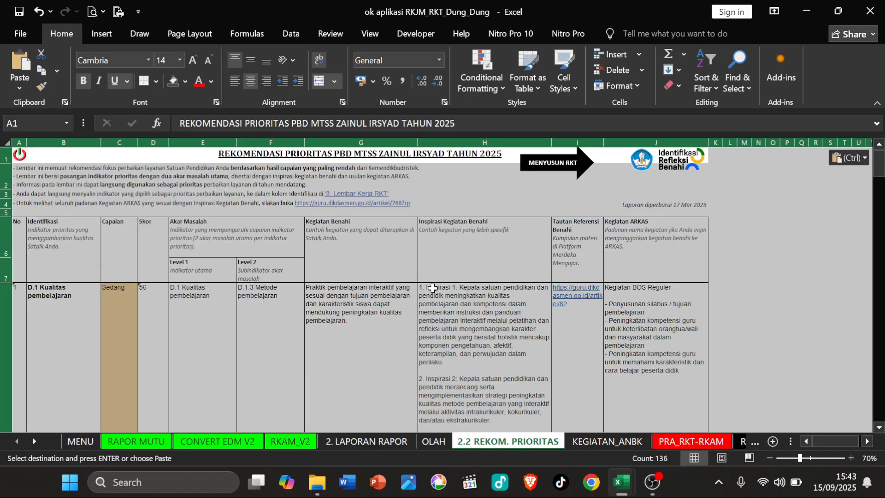
click(505, 337)
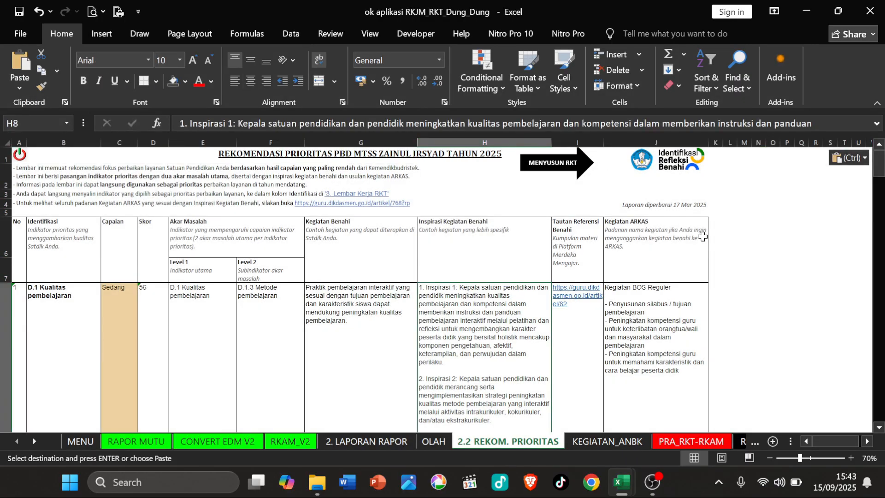
click(25, 165)
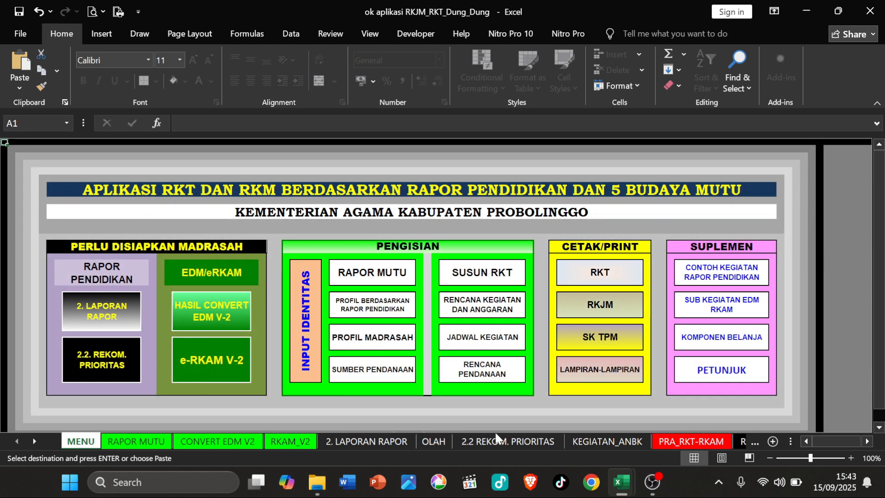
Step: Switch to the rangkuman-edm workbook and maximize its window
mouse_move(625, 491)
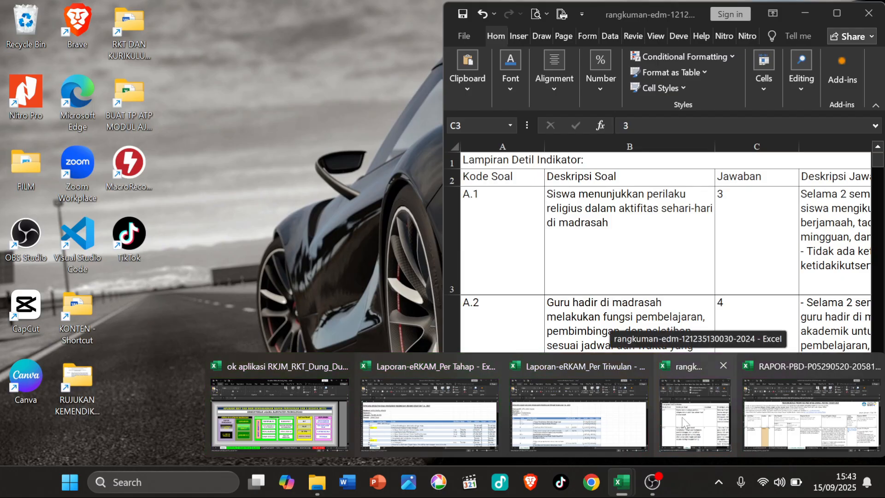
click(681, 416)
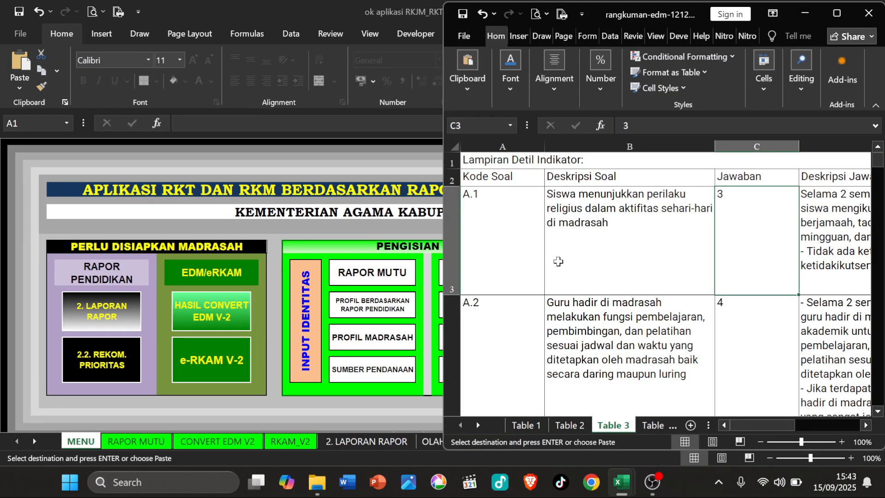
click(837, 13)
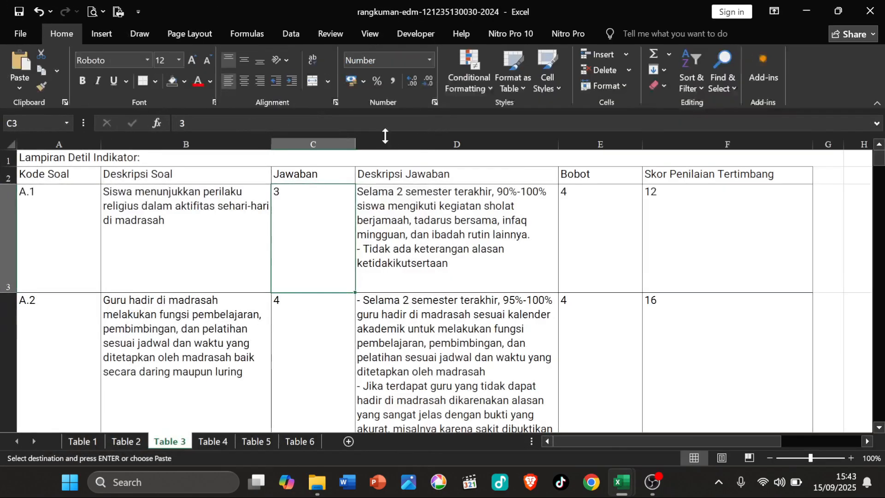
Step: Look through the Table 1 to Table 5 sheets of the EDM summary and open Table 4
click(82, 441)
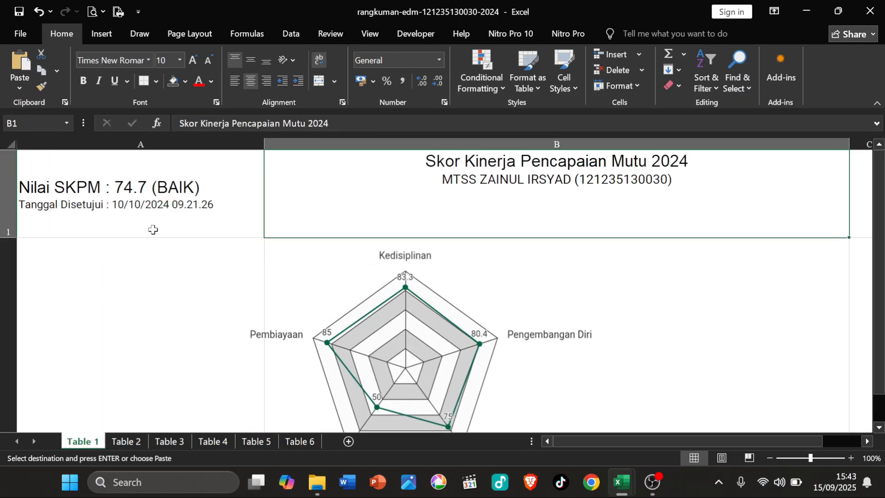
click(126, 441)
click(190, 316)
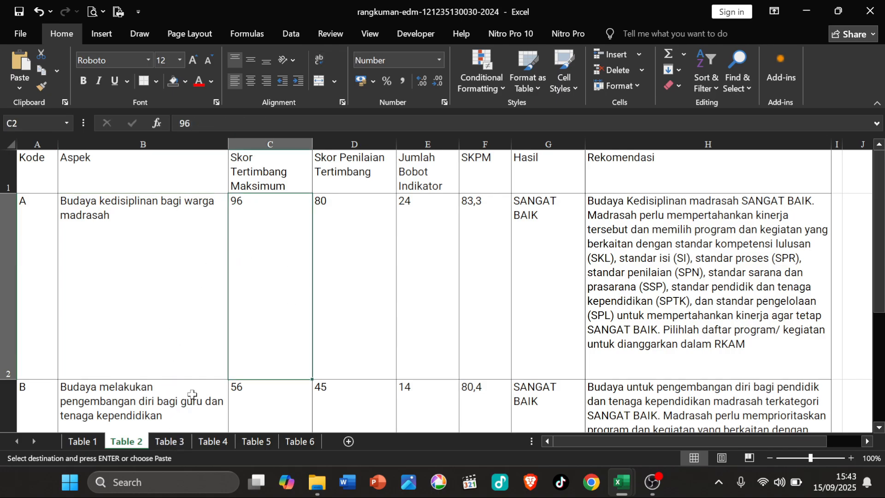
click(169, 441)
click(216, 441)
click(246, 441)
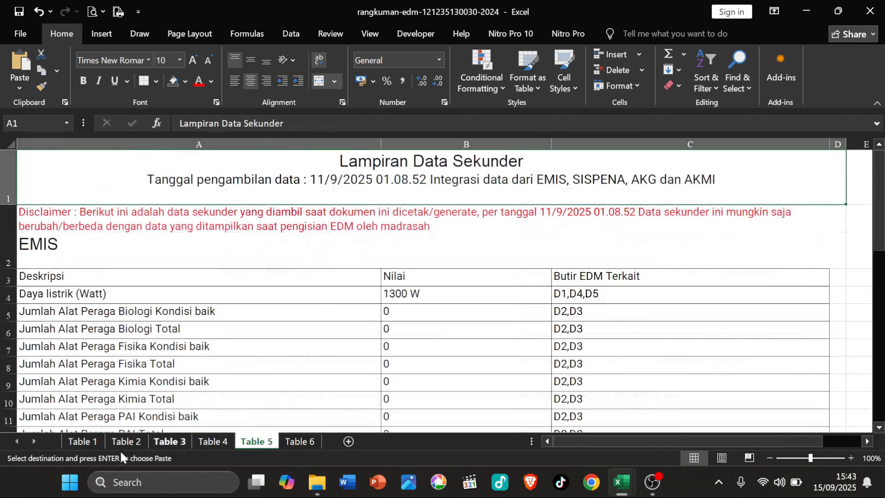
click(126, 442)
click(162, 441)
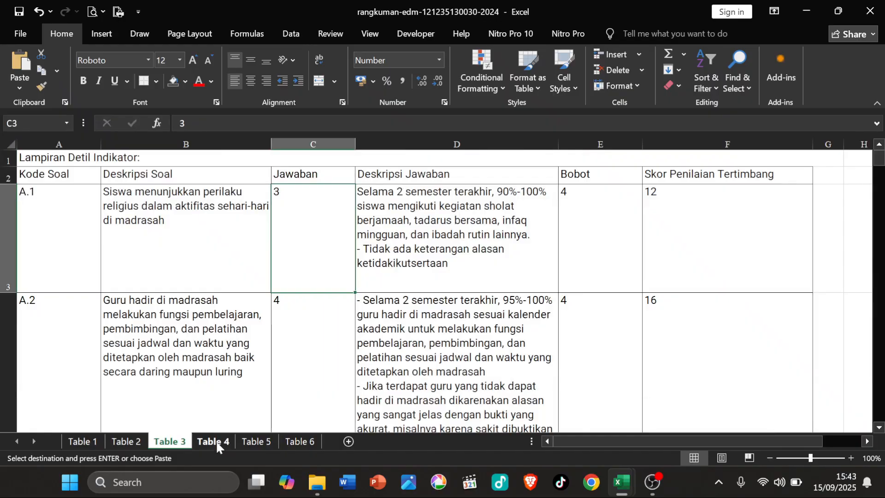
click(215, 441)
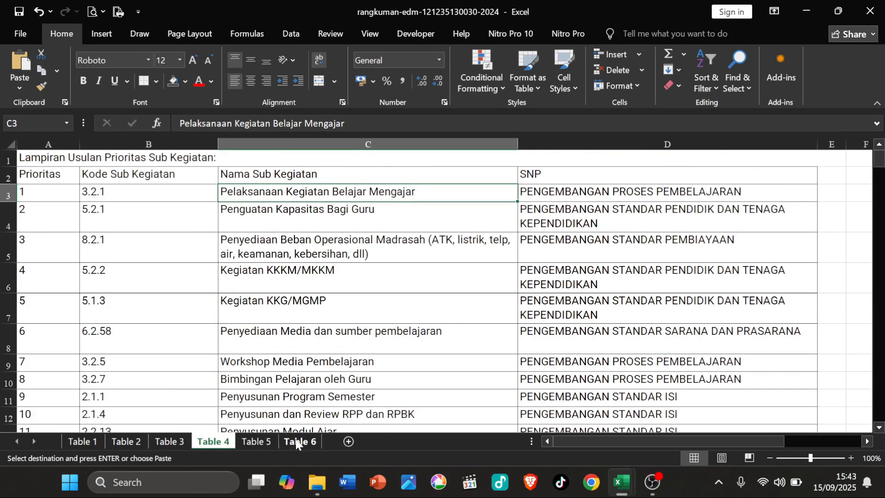
Step: Examine the sub-activity codes and names in the proposed priorities list on Table 4
click(131, 260)
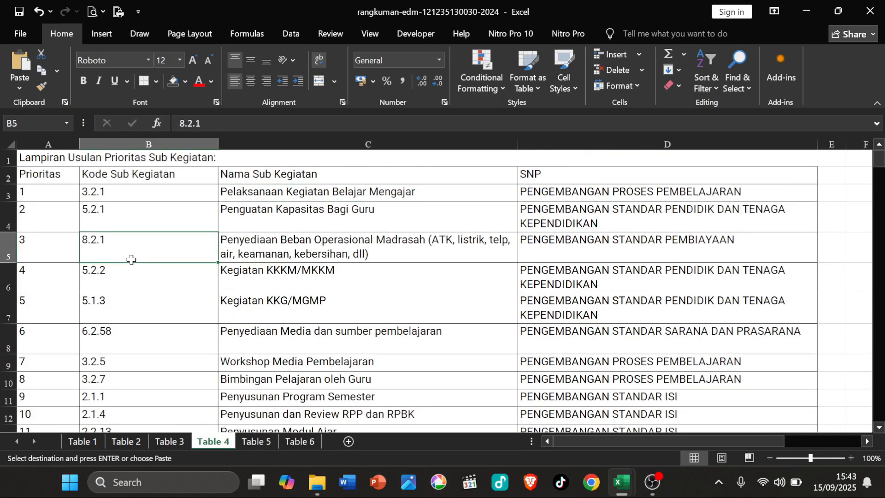
click(127, 283)
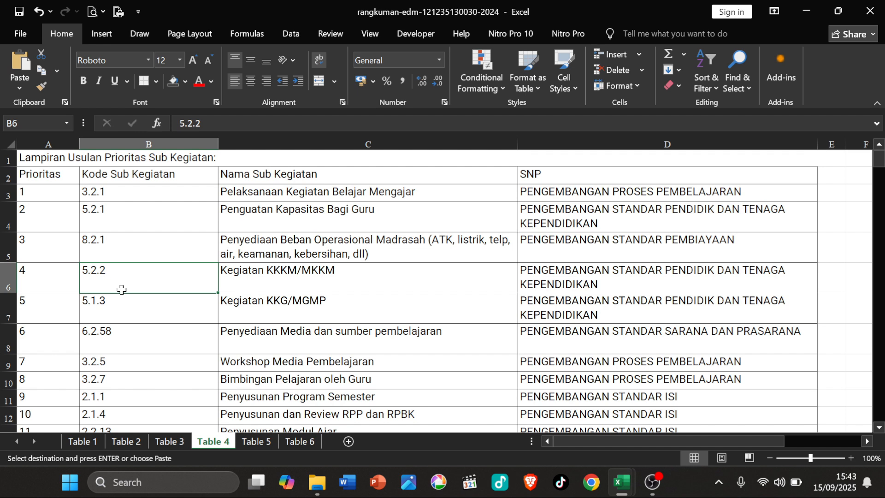
click(250, 310)
click(199, 342)
click(264, 380)
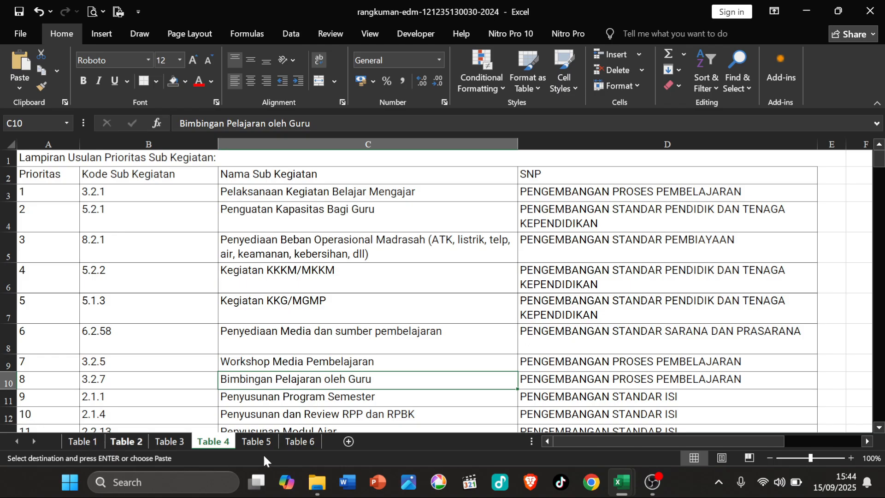
Step: Review the EDM summary's sheets from Table 1 to Table 6 again and come back to Table 4
click(169, 441)
click(123, 442)
click(189, 442)
click(231, 441)
click(300, 442)
click(82, 442)
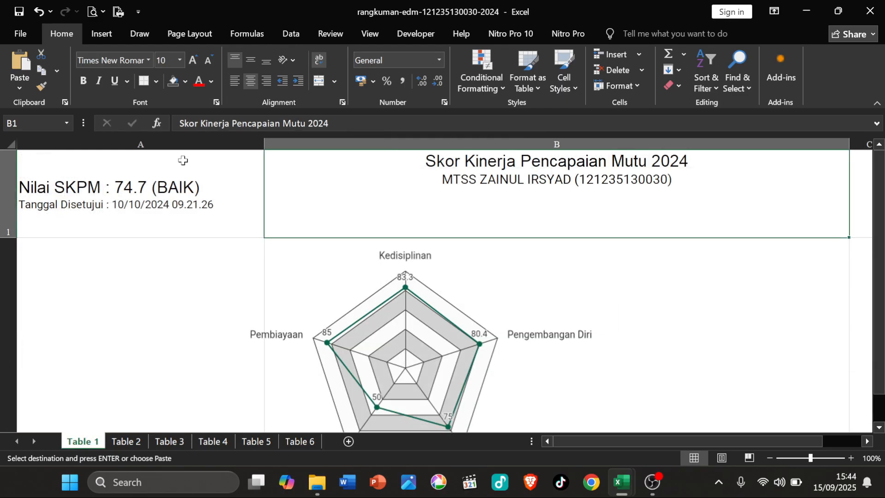
click(156, 441)
click(134, 440)
click(171, 442)
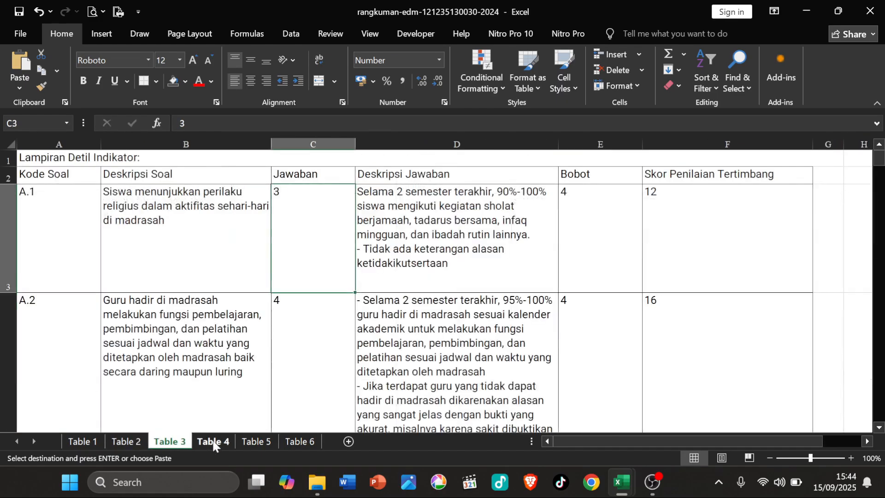
click(213, 442)
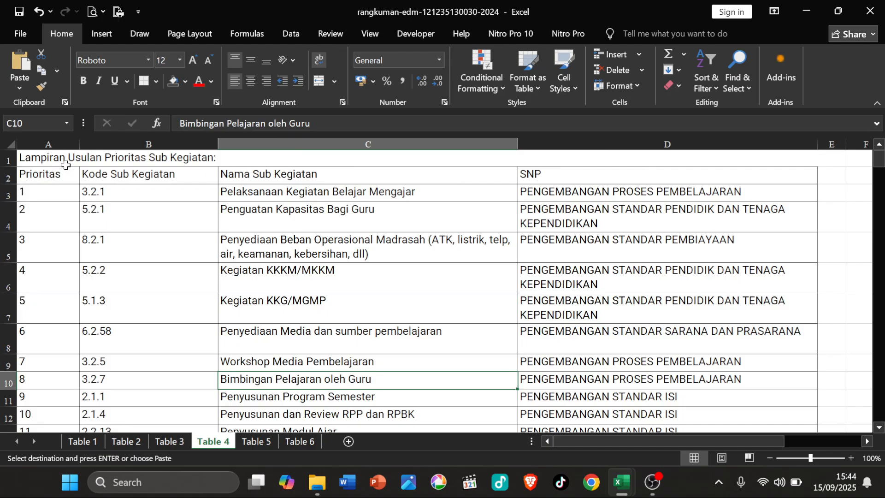
drag(51, 158, 221, 279)
click(234, 222)
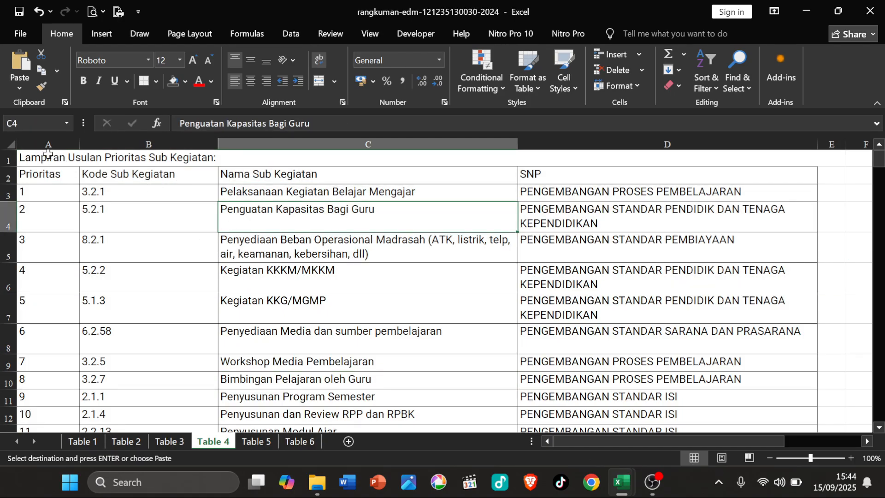
drag(34, 159, 414, 410)
click(404, 370)
scroll(309, 317, up, 20)
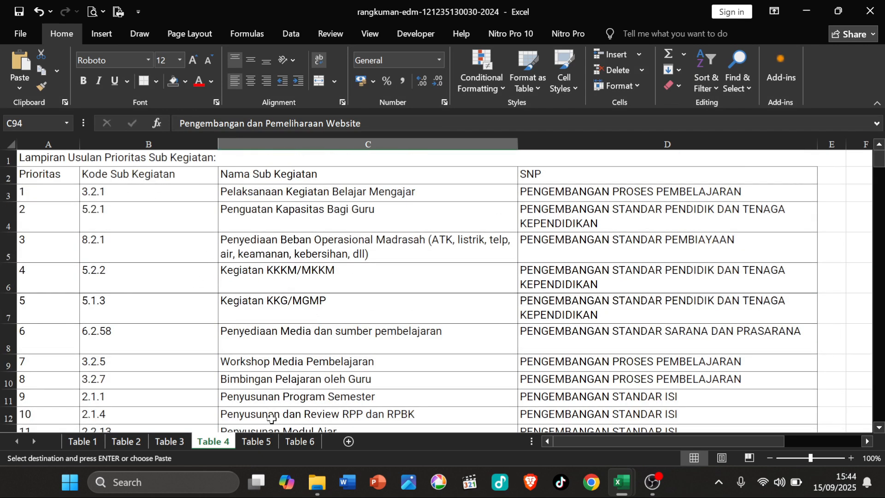
Step: Copy the entire Table 4 sheet and switch to the RKJM_RKT application workbook
click(10, 143)
right_click(9, 142)
click(20, 157)
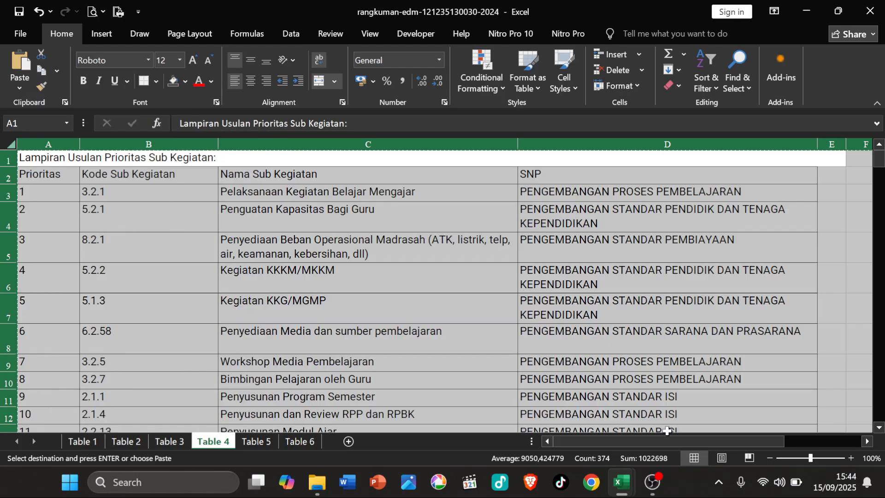
mouse_move(622, 482)
click(244, 404)
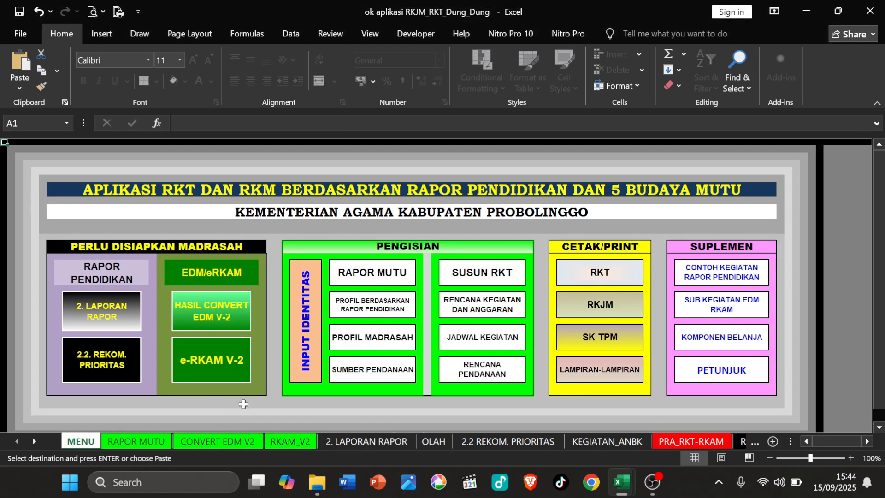
Step: Paste the copied sub-activity priorities over the entire CONVERT EDM V2 sheet
click(223, 319)
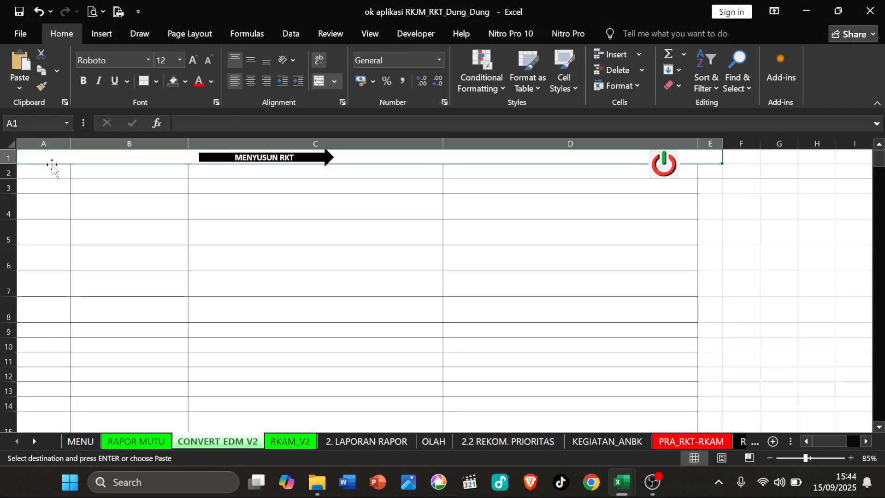
right_click(10, 143)
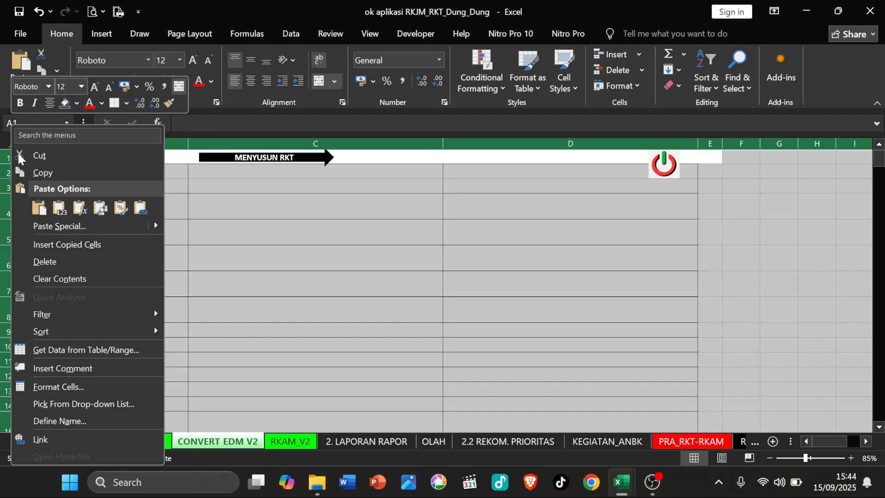
click(45, 205)
click(138, 217)
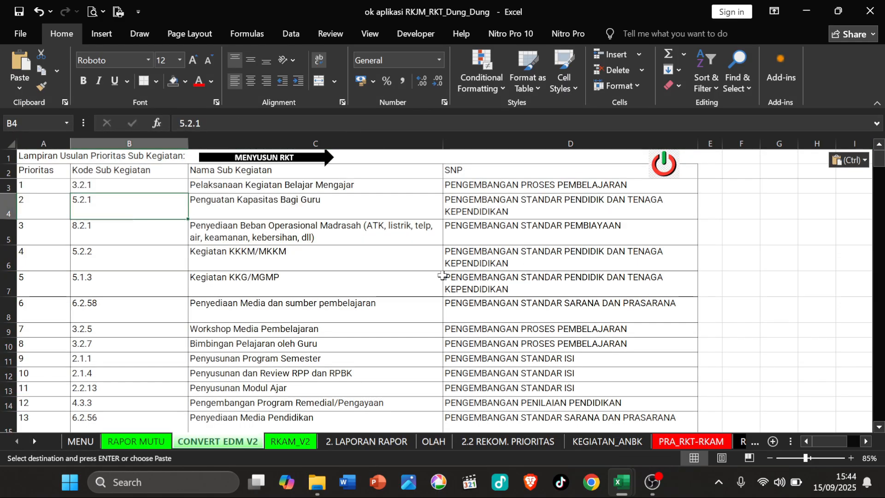
Step: Check the pasted sub-activity list on the CONVERT EDM V2 sheet and return to the main menu
scroll(329, 288, down, 6)
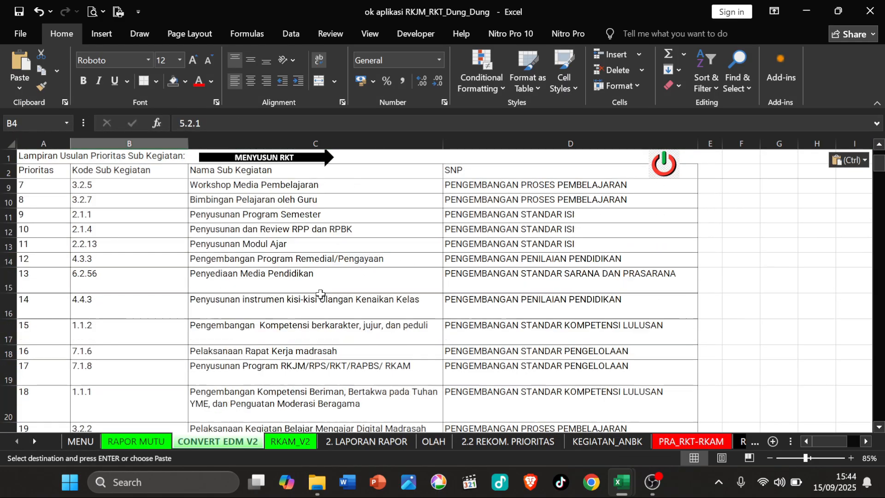
scroll(317, 300, up, 2)
scroll(317, 300, up, 4)
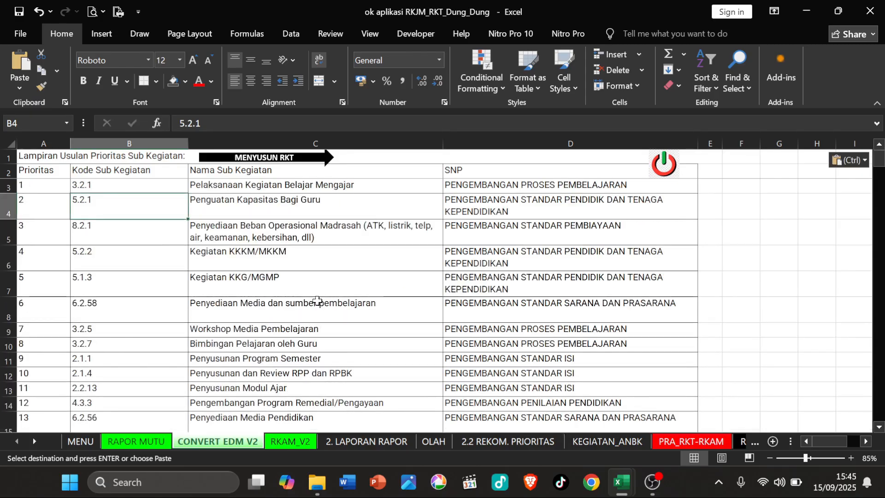
click(112, 185)
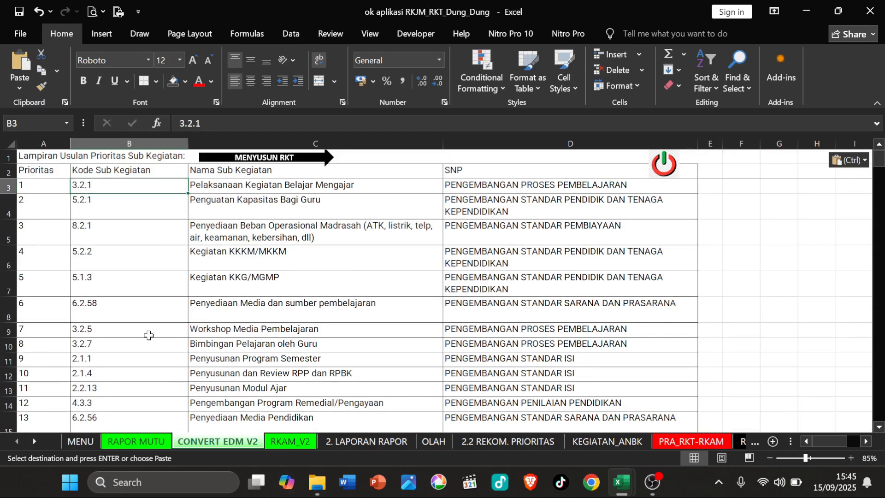
click(663, 165)
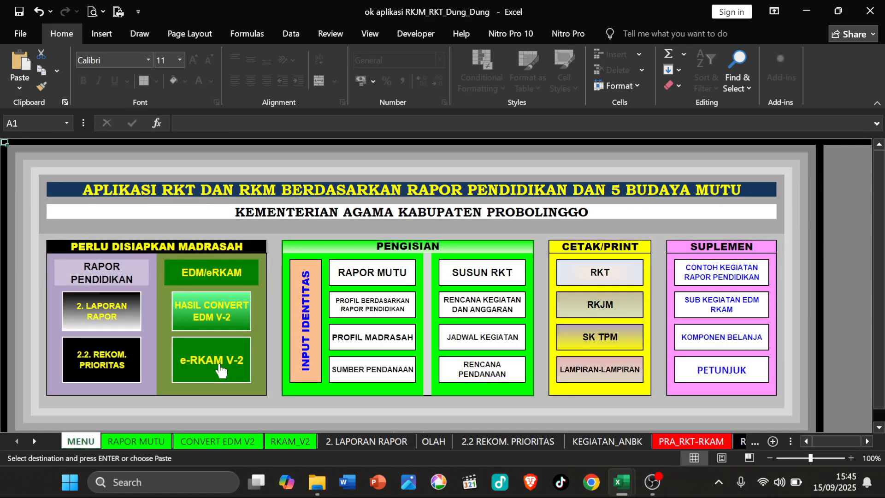
Step: Look at the RKAM_V2 destination sheet, go back to the menu, and switch to the Laporan-eRKAM_Per Tahap workbook
click(220, 364)
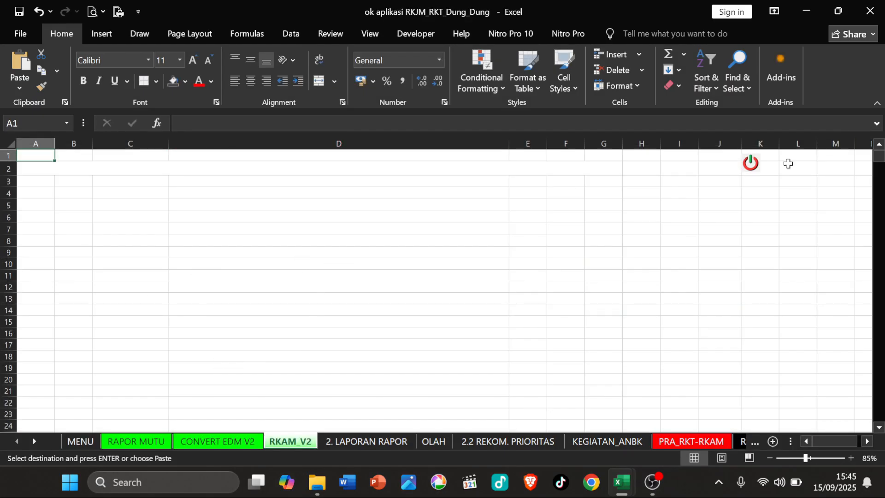
click(751, 163)
mouse_move(626, 482)
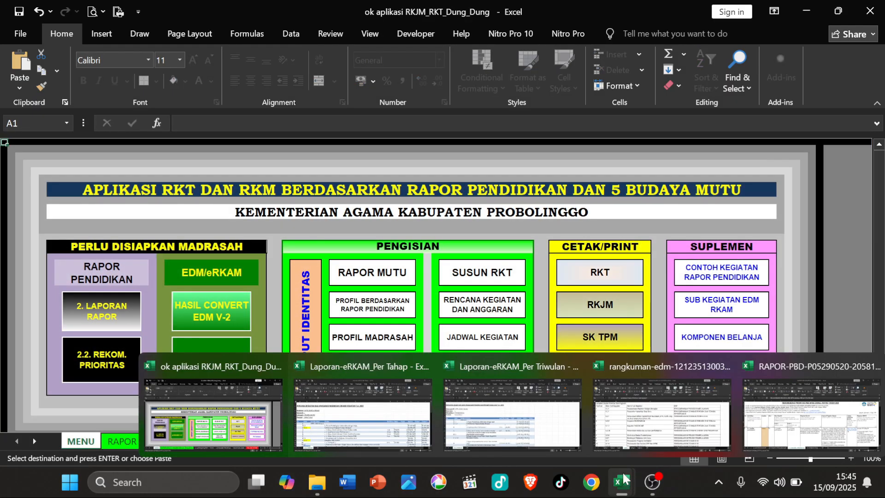
mouse_move(371, 420)
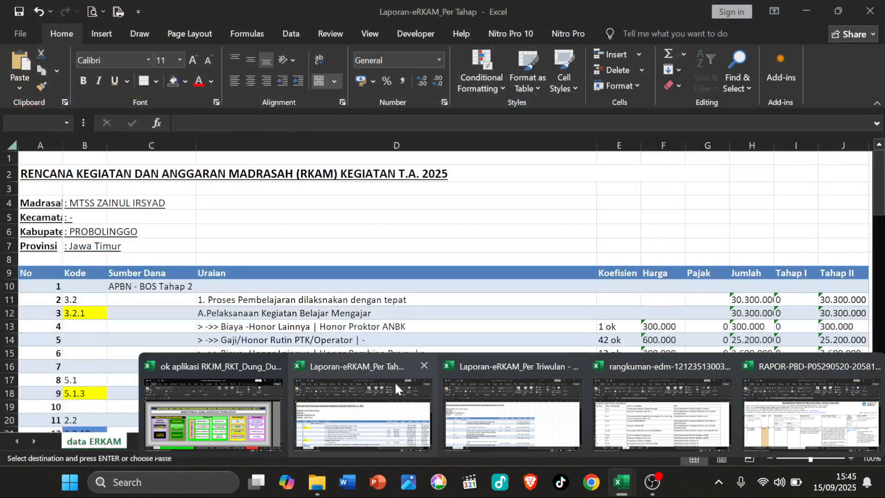
mouse_move(526, 424)
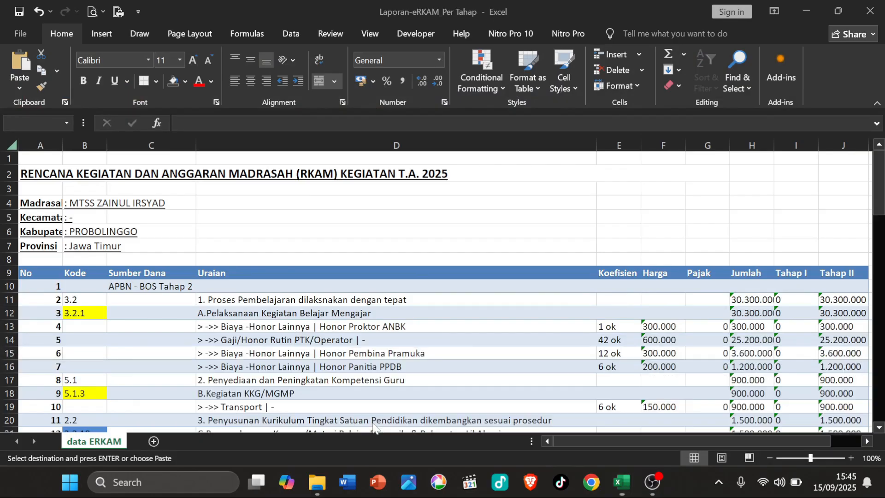
click(363, 414)
click(325, 249)
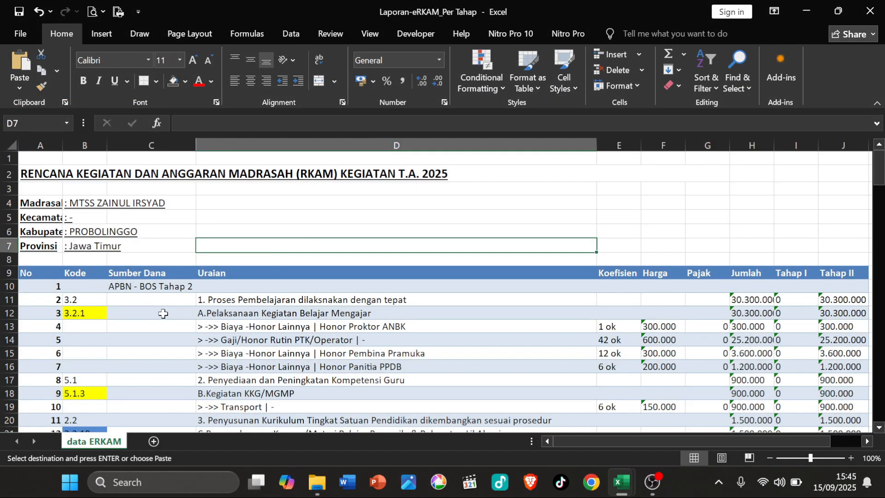
Step: Copy the entire data ERKAM sheet and switch to the RKJM_RKT application workbook
scroll(163, 314, down, 10)
scroll(196, 312, up, 10)
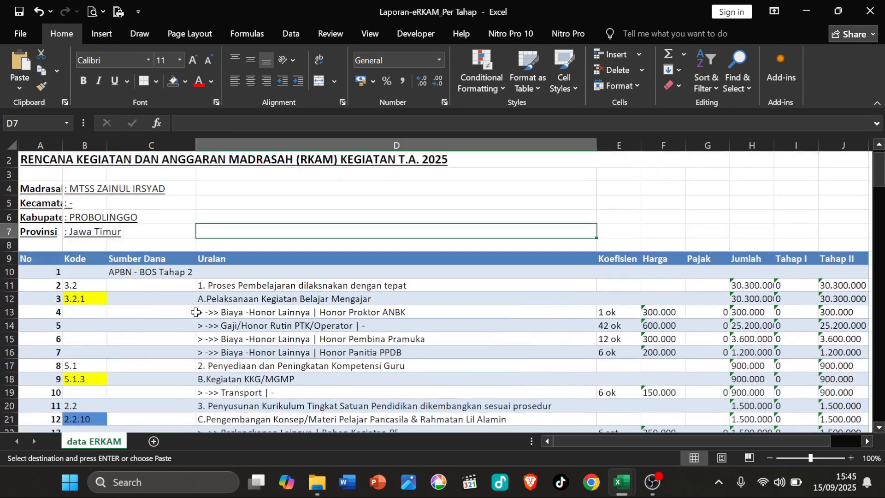
scroll(196, 312, up, 1)
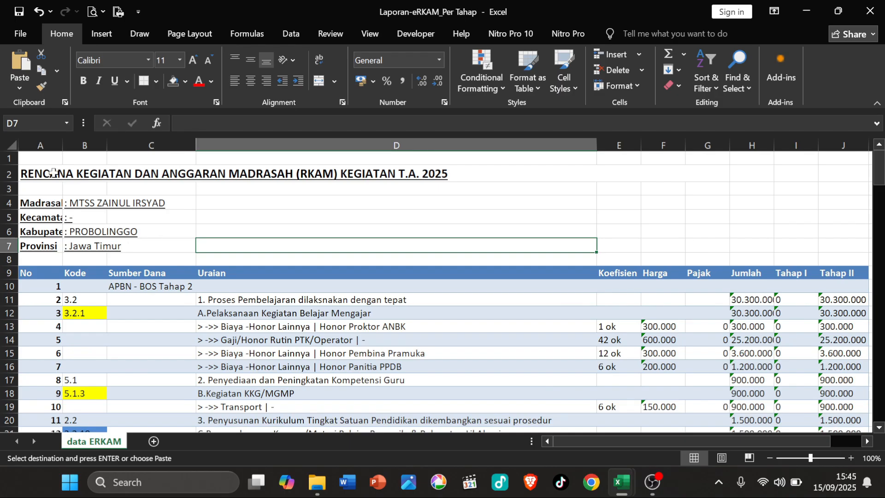
right_click(10, 144)
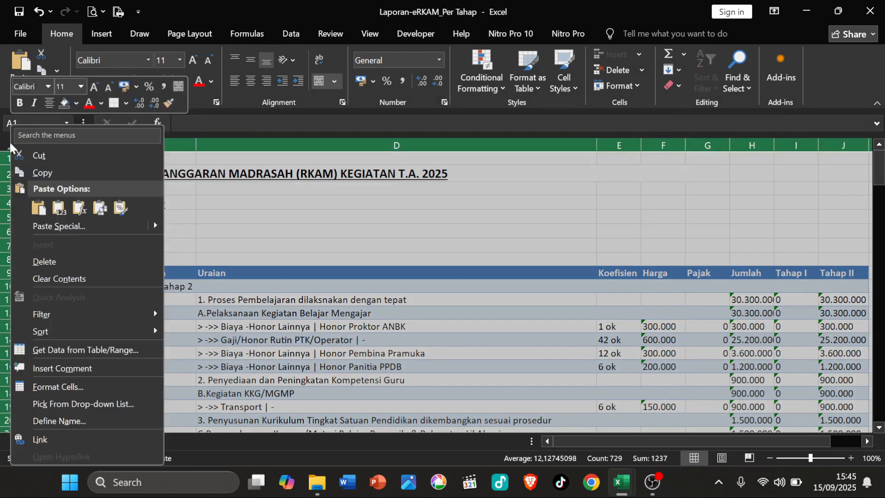
click(40, 172)
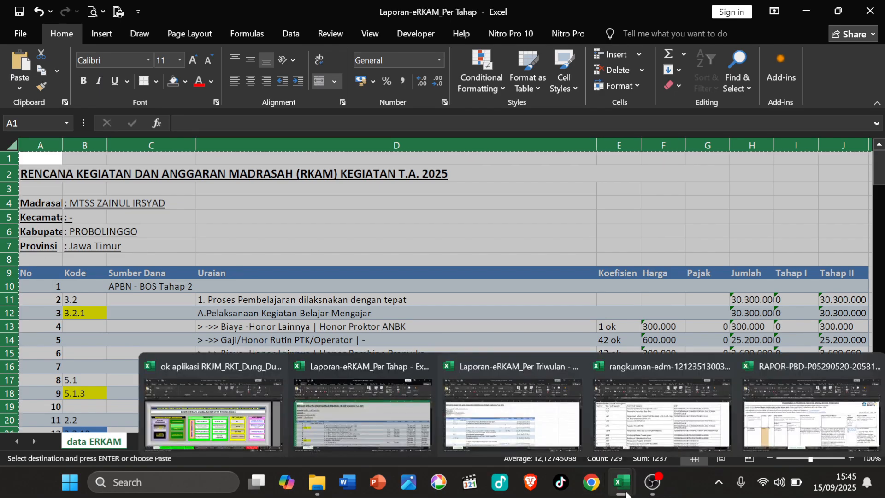
click(238, 430)
click(213, 362)
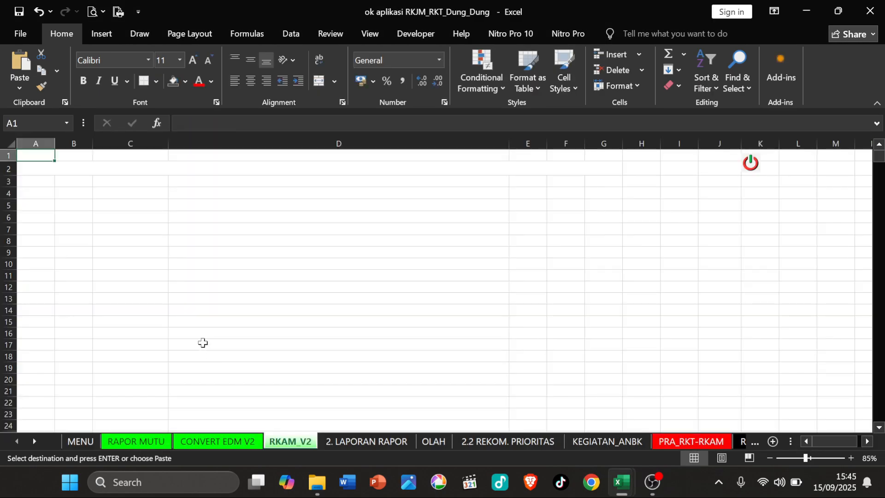
Step: Paste the copied eRKAM report over the entire RKAM_V2 sheet and return to the main menu
right_click(9, 143)
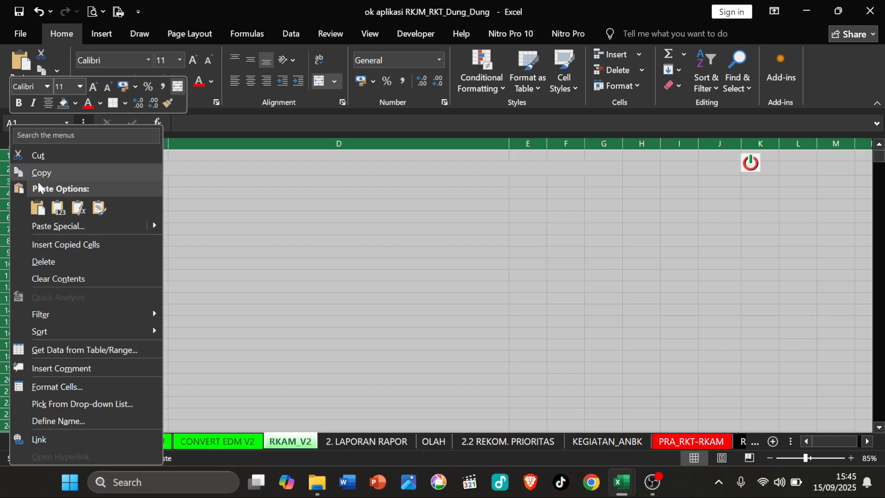
click(36, 206)
click(245, 227)
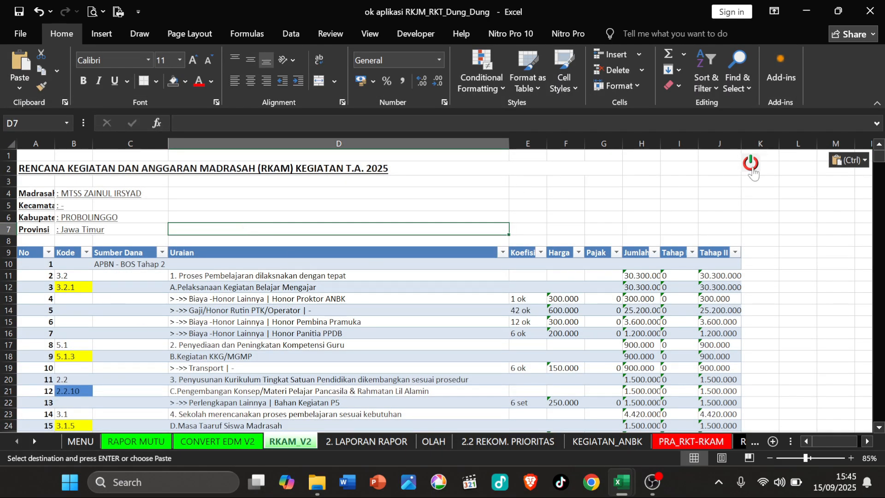
click(752, 164)
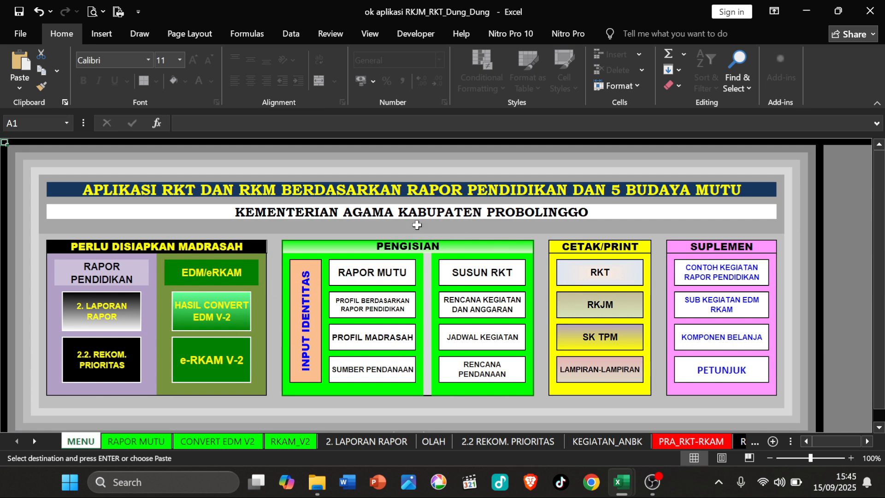
Step: Open the identity input form and examine the madrasah data fields from the madrasah type to the village
click(307, 329)
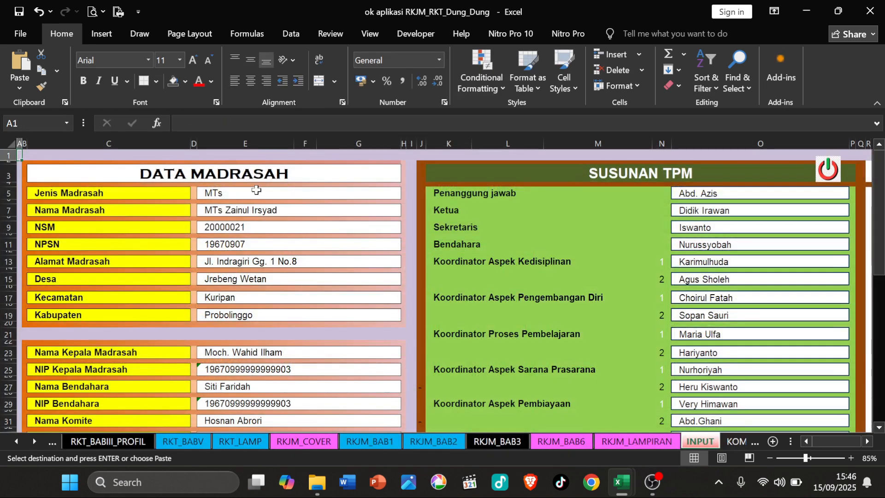
click(376, 195)
key(Down)
key(Down)
key(Down)
key(Down)
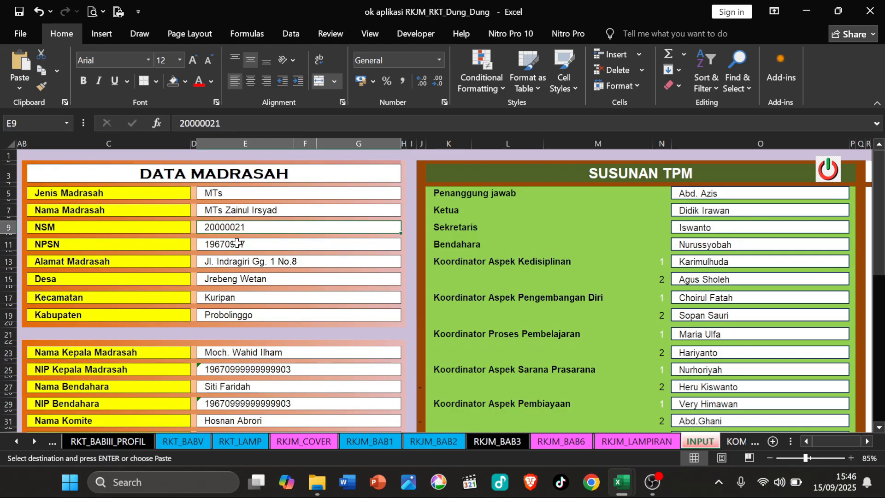
click(242, 197)
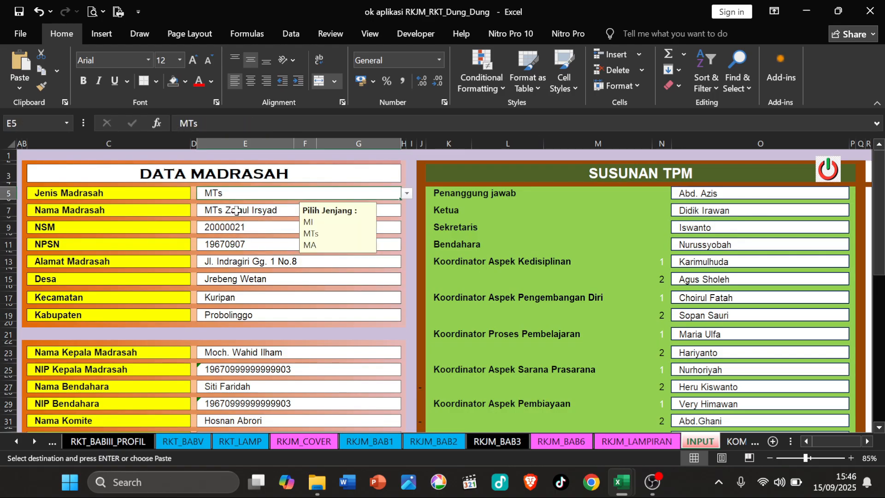
click(236, 212)
click(235, 229)
click(233, 245)
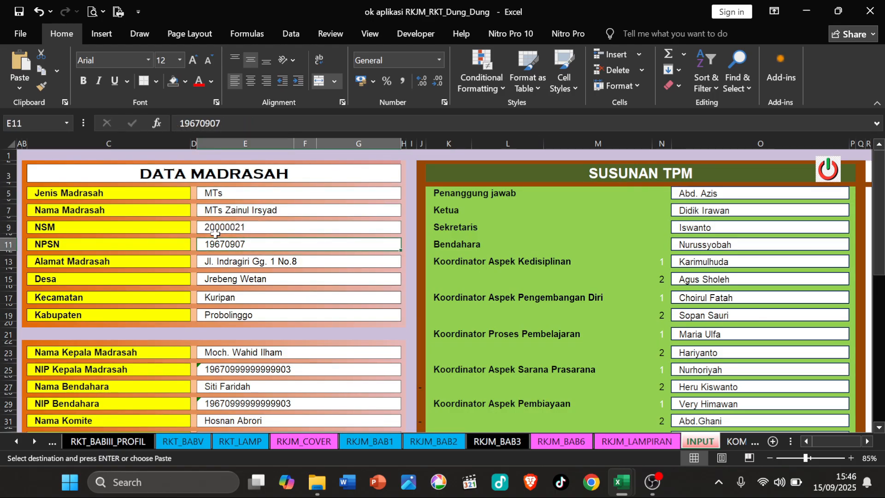
click(237, 281)
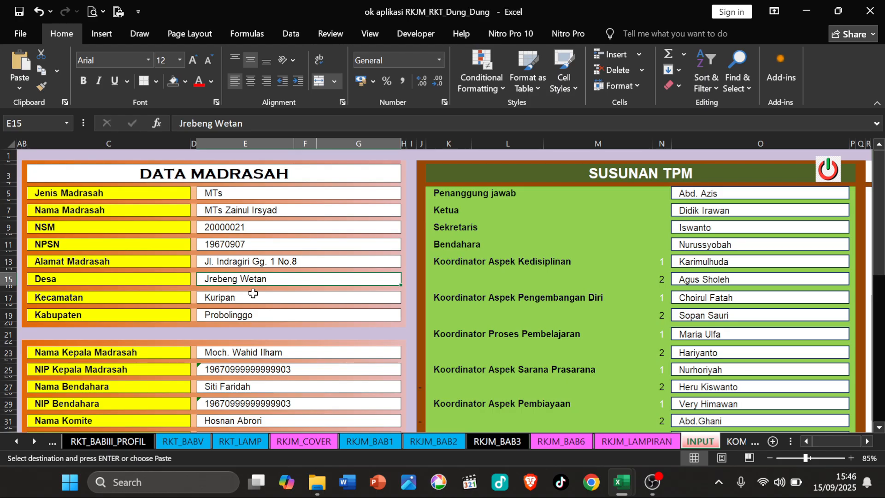
click(256, 260)
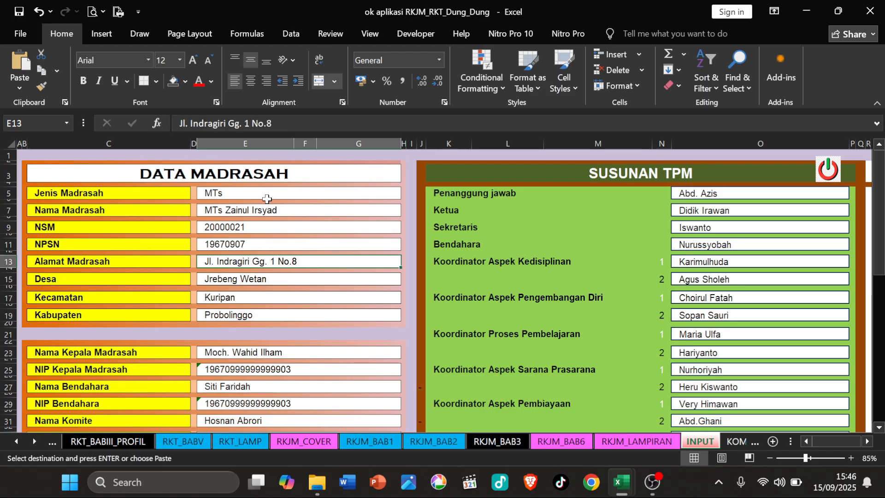
click(267, 195)
click(251, 225)
click(244, 245)
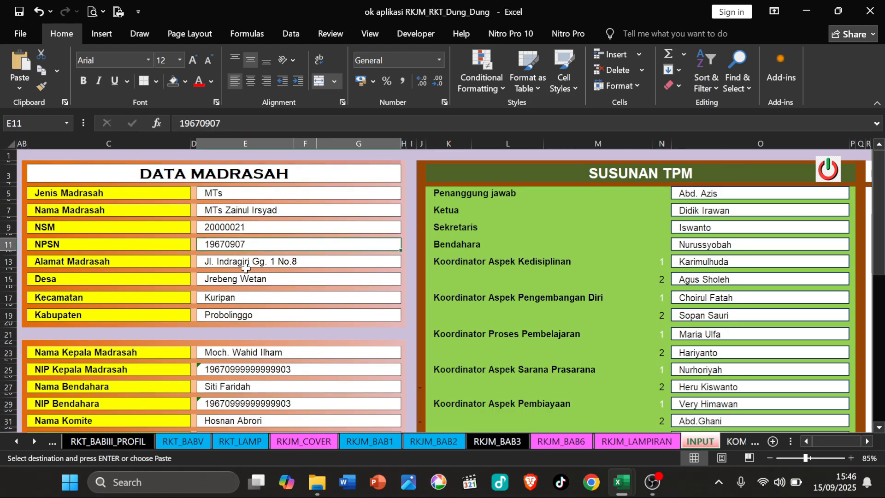
click(246, 262)
click(237, 280)
Step: Set the number of BOS-recipient students (Jumlah Siswa) to 89 on the INPUT sheet
scroll(273, 295, down, 7)
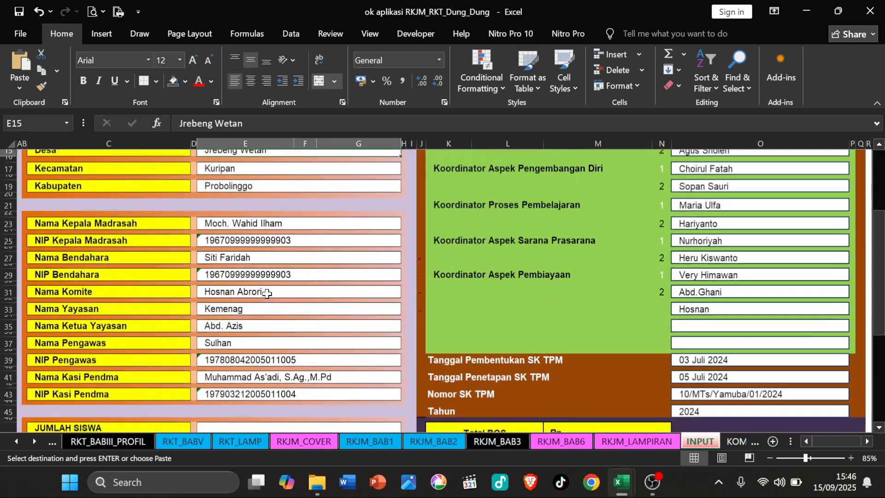
scroll(251, 299, down, 2)
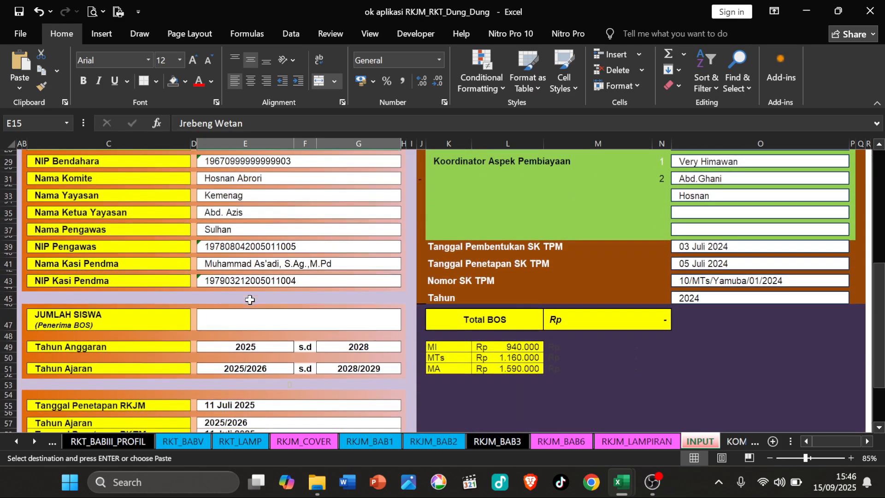
click(335, 346)
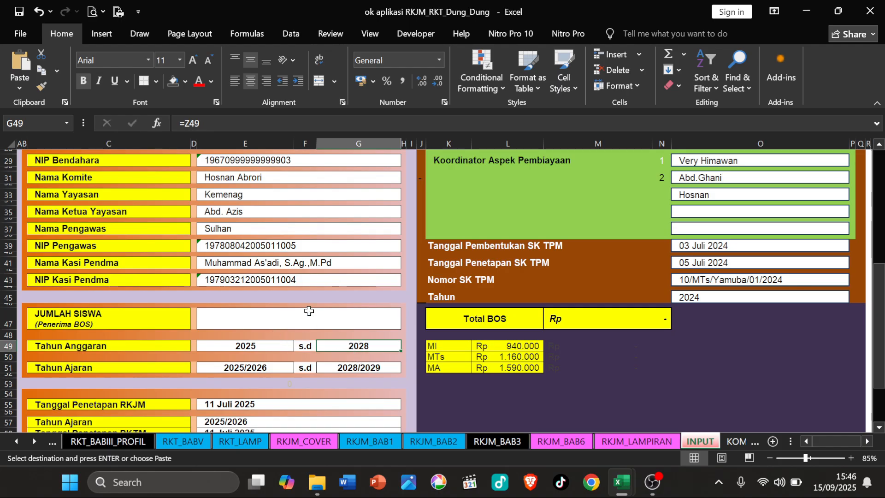
click(256, 318)
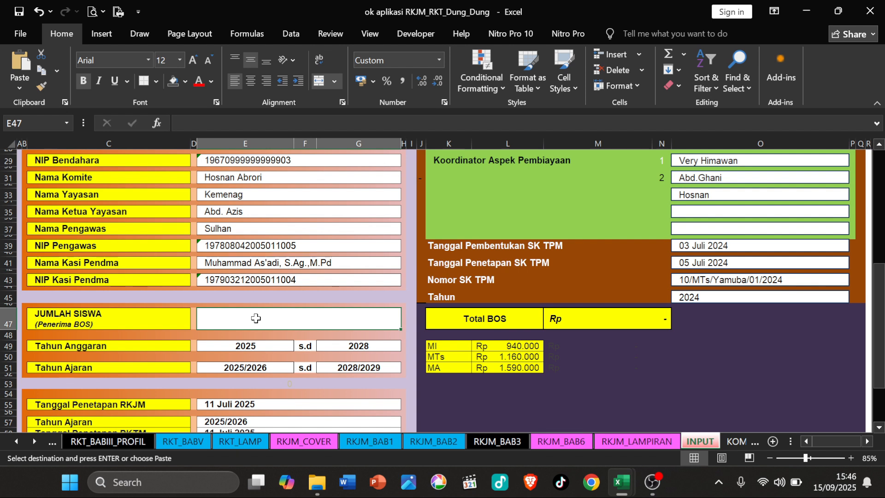
text(89)
key(Return)
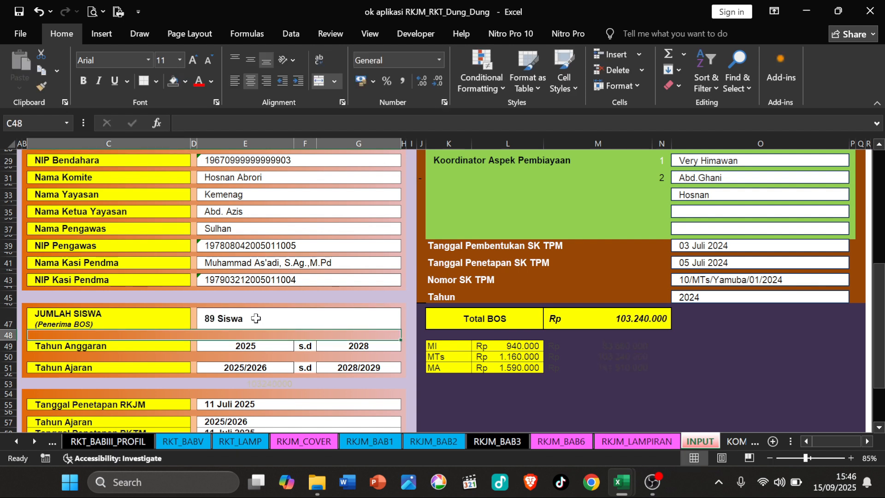
Step: Check the Total BOS formula against the student count and the MTs per-student rate
click(256, 318)
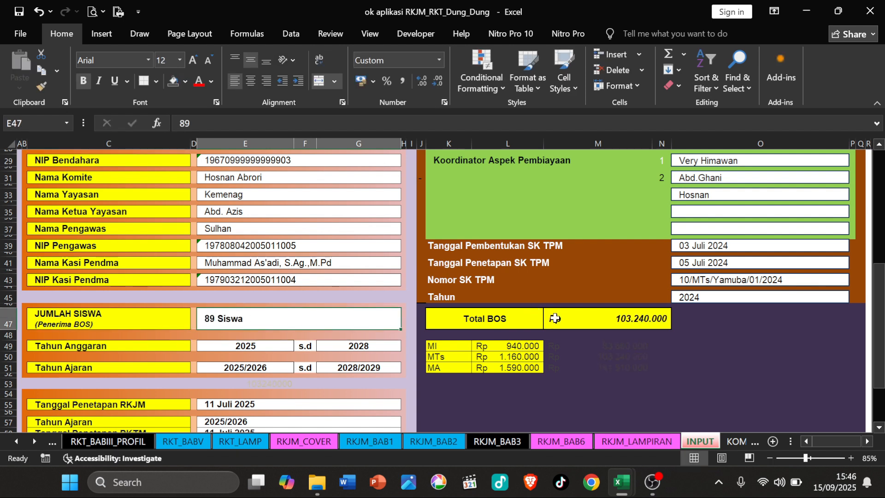
click(644, 324)
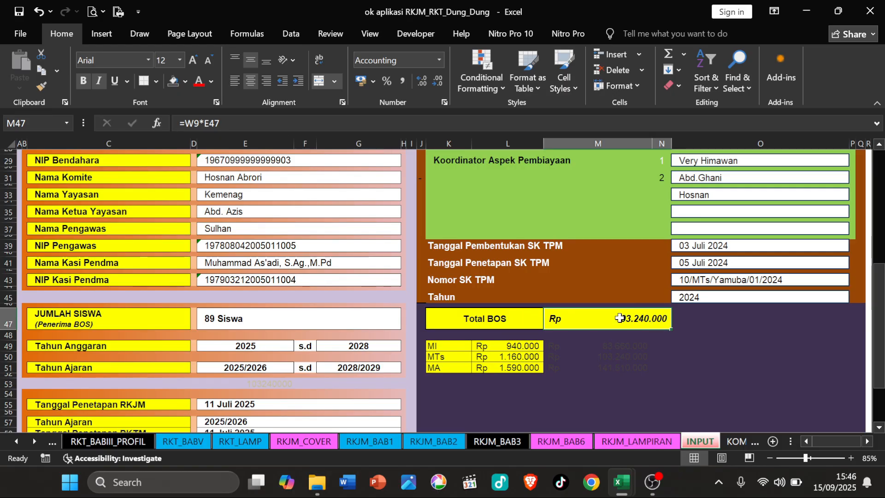
click(509, 355)
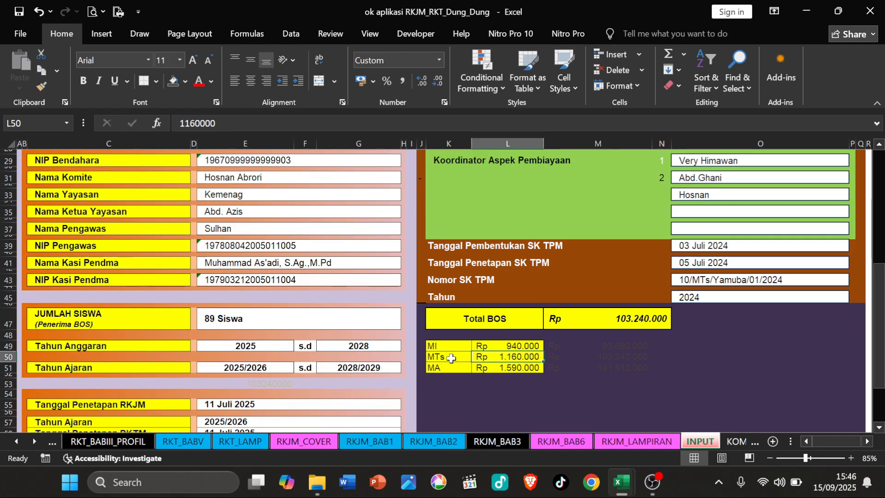
click(451, 358)
click(484, 357)
click(623, 322)
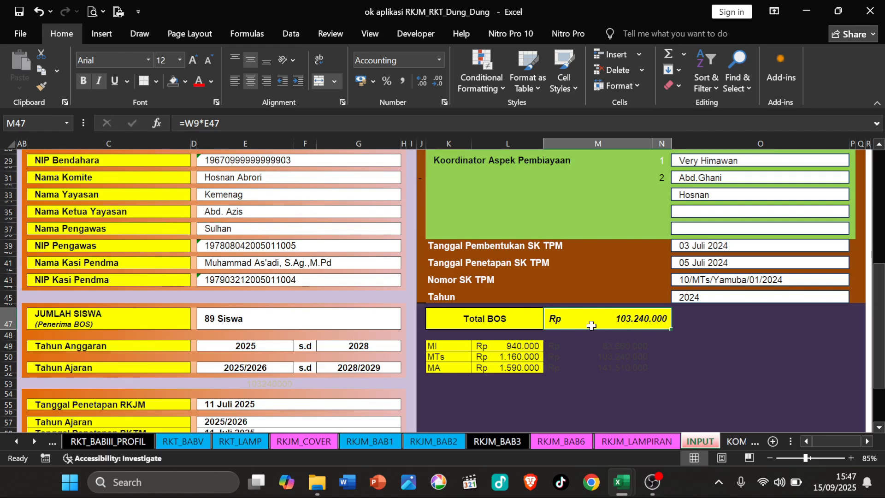
Step: Leave the identity form, view the Sumber Pendanaan funding sheet, and return to the main menu
scroll(591, 327, up, 10)
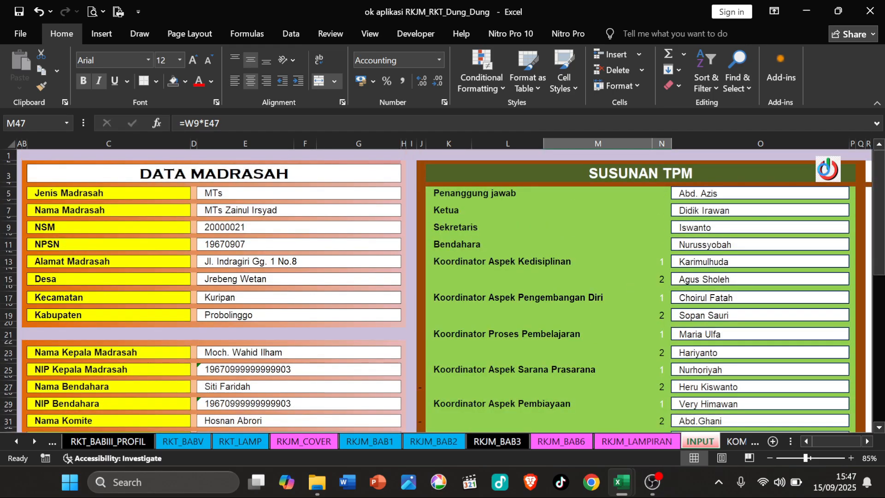
click(824, 173)
click(382, 371)
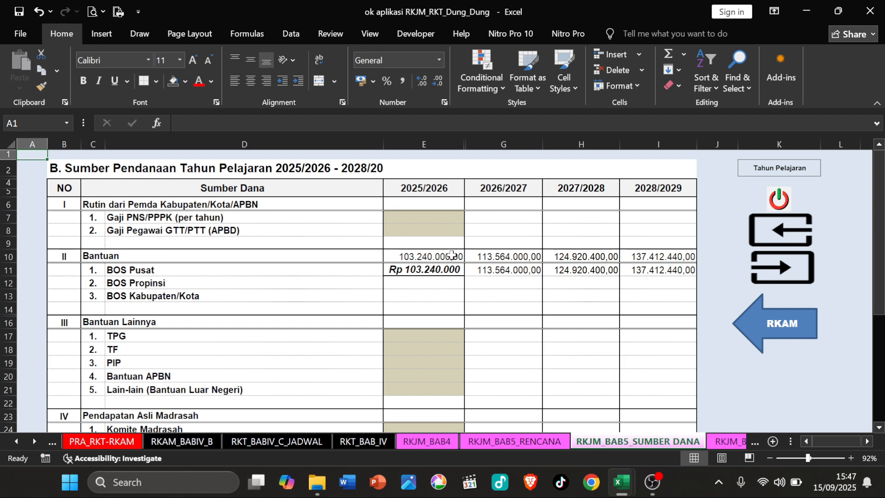
click(772, 222)
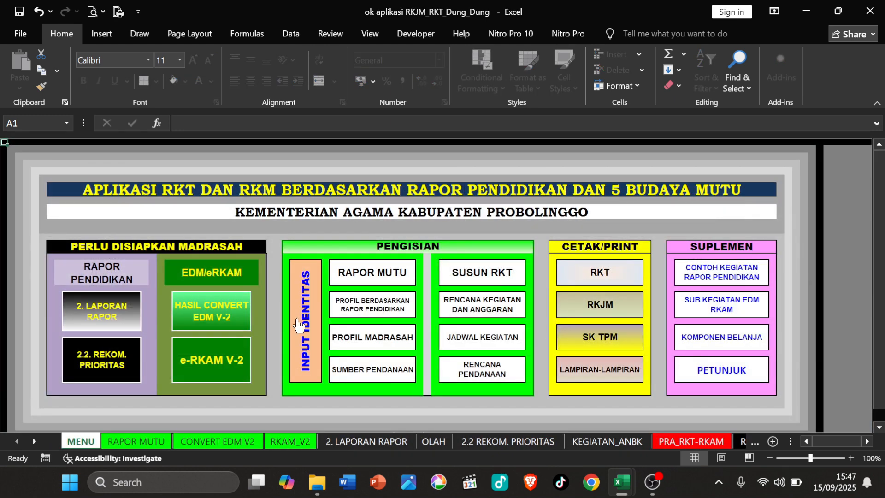
Step: Open the RAPOR MUTU score form and bring up indicator A.1's answer in Table 3 of the rangkuman-edm workbook
click(374, 276)
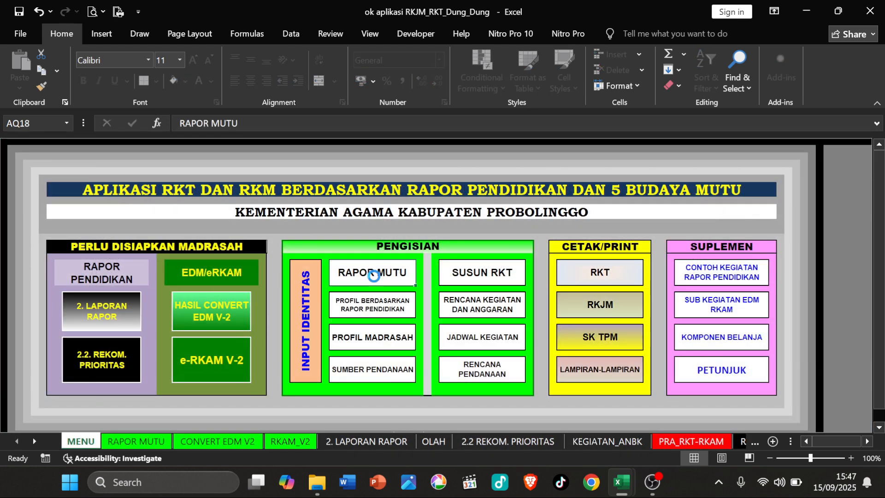
click(393, 255)
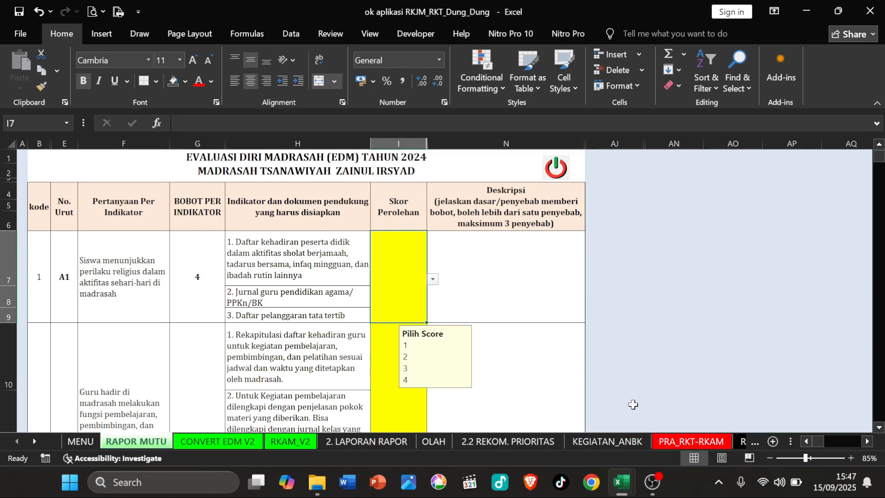
mouse_move(623, 484)
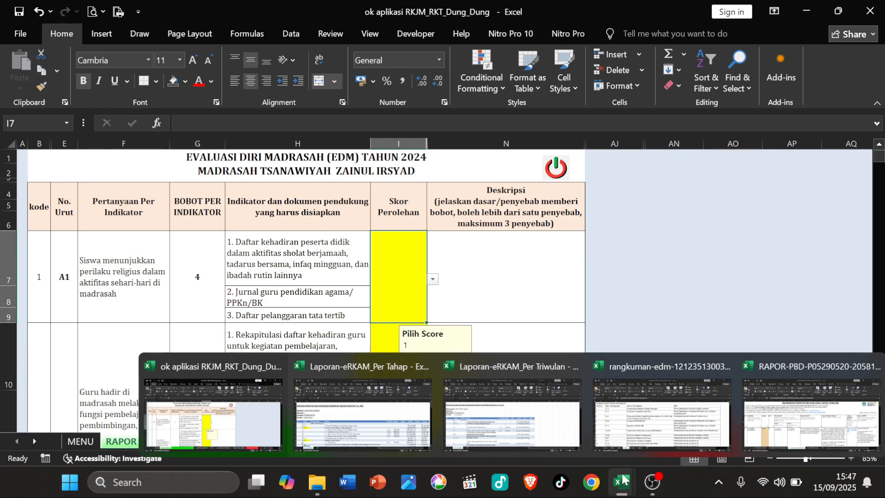
click(635, 405)
click(373, 268)
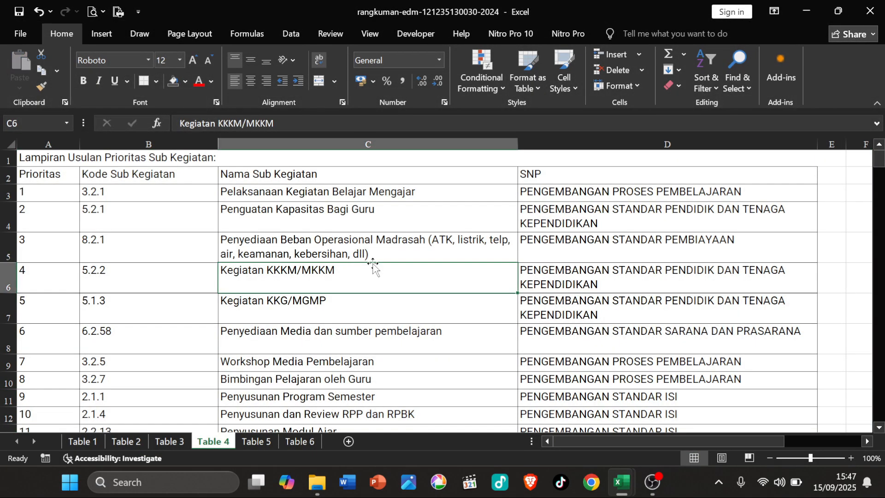
click(182, 438)
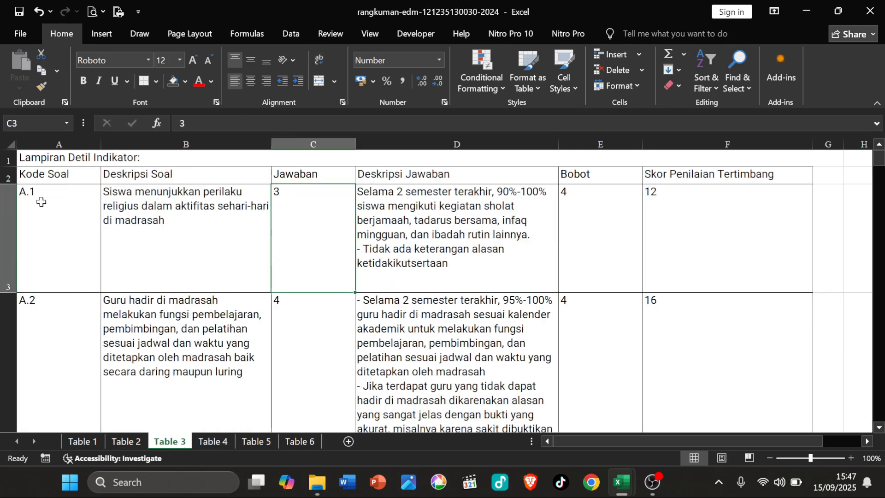
click(40, 202)
click(313, 201)
Step: Arrange the rangkuman-edm window beside the RAPOR MUTU sheet and zoom its Table 3 out to 70%
click(838, 12)
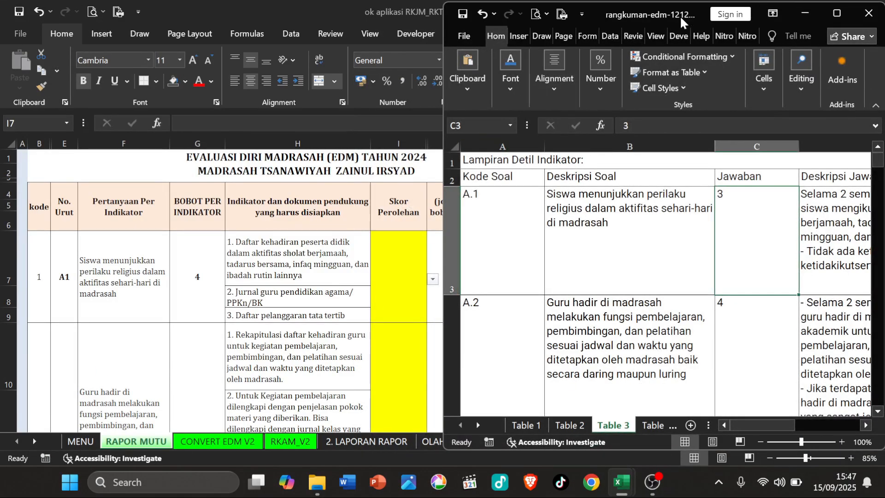
click(691, 224)
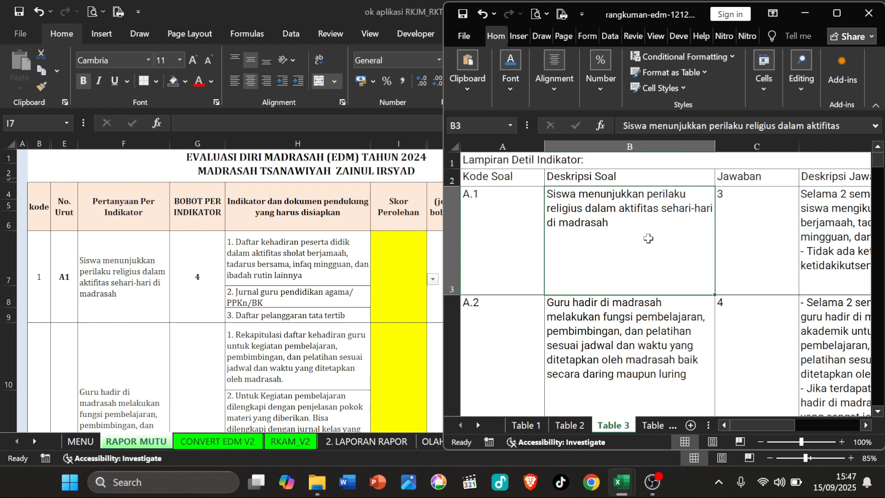
ctrl+scroll(648, 238, down, 3)
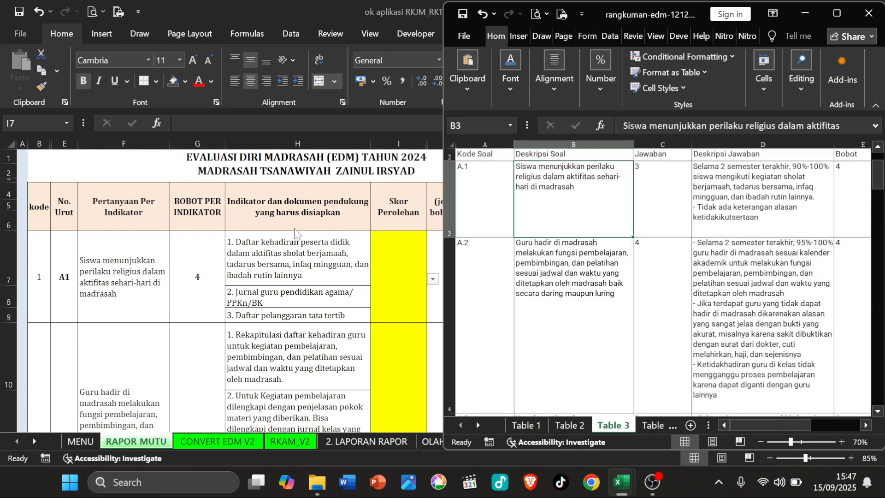
Step: Arrange the RAPOR MUTU window side by side with the rangkuman-edm window and select indicator code A1
click(315, 270)
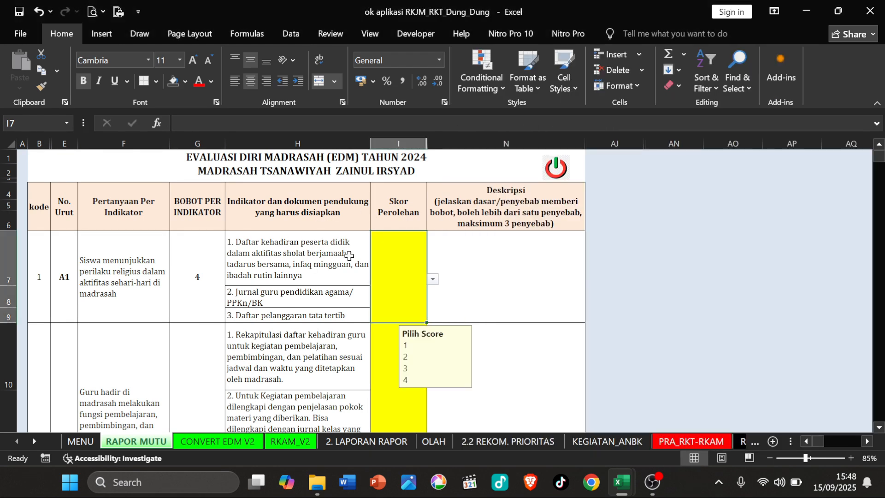
click(837, 12)
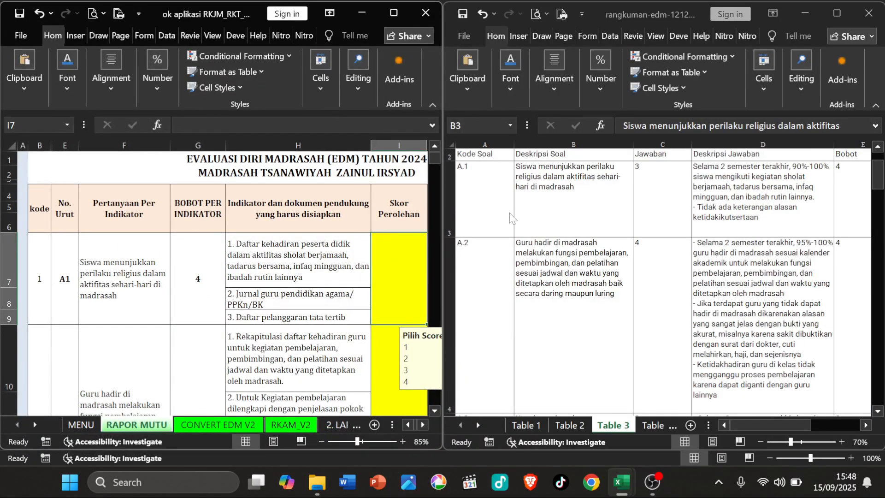
click(63, 286)
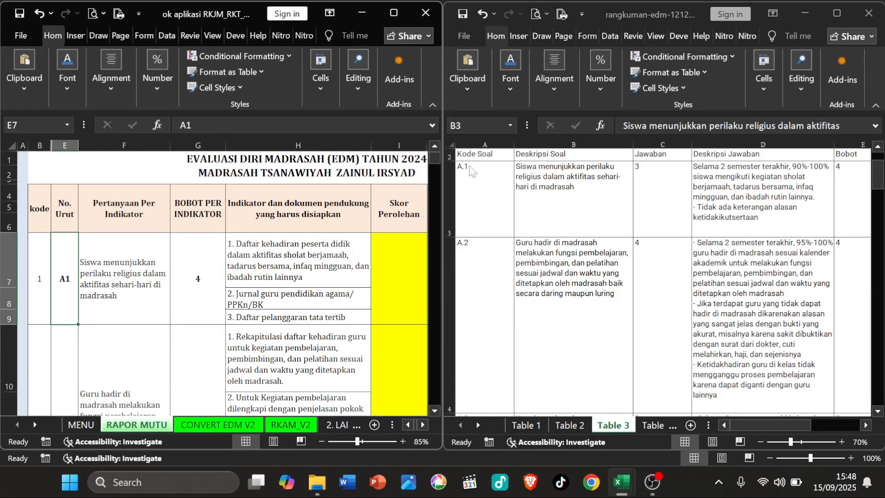
Step: Enter a Skor Perolehan of 3 for indicator A1 and zoom the RAPOR MUTU sheet out to 70%
click(403, 252)
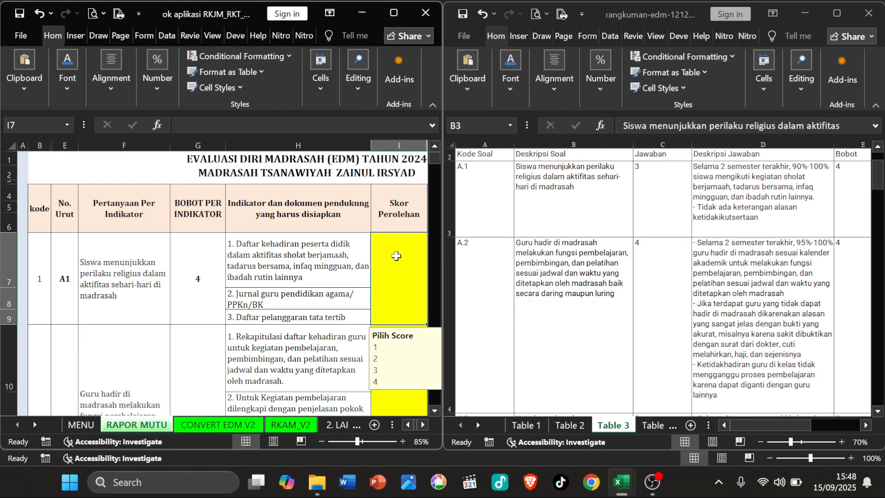
key(Down)
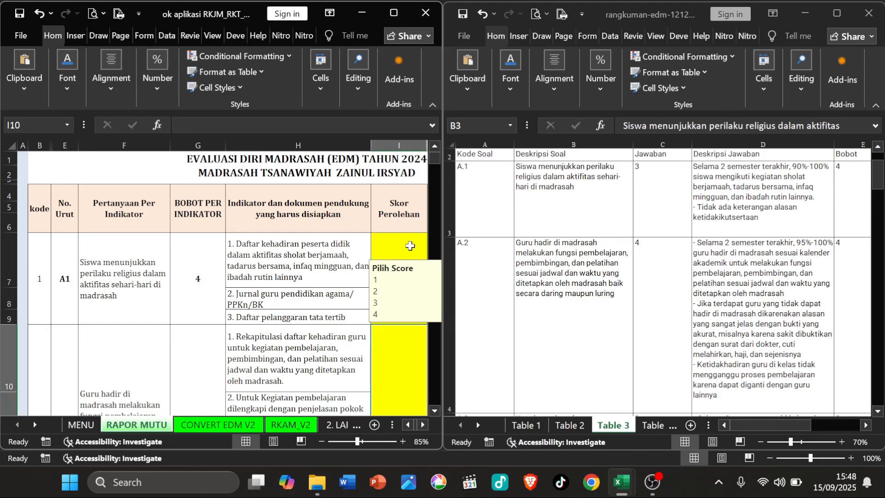
ctrl+scroll(378, 203, down, 1)
click(330, 191)
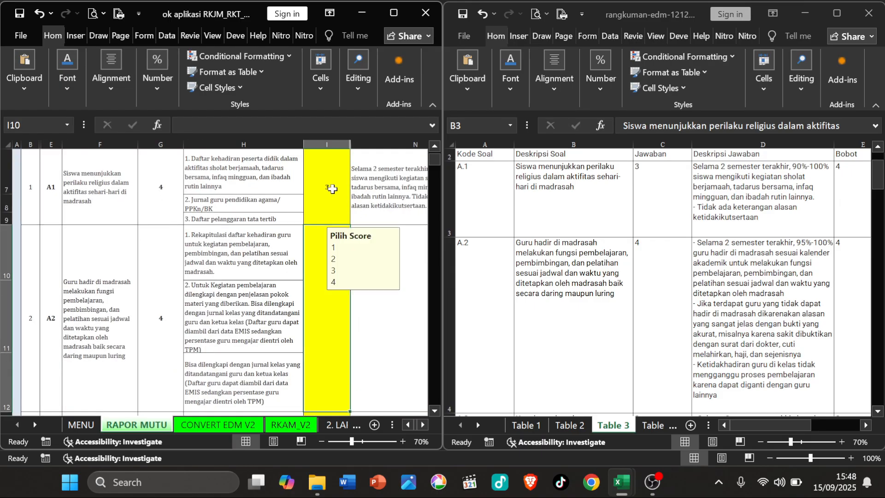
scroll(331, 192, up, 1)
scroll(331, 191, up, 1)
scroll(323, 258, down, 2)
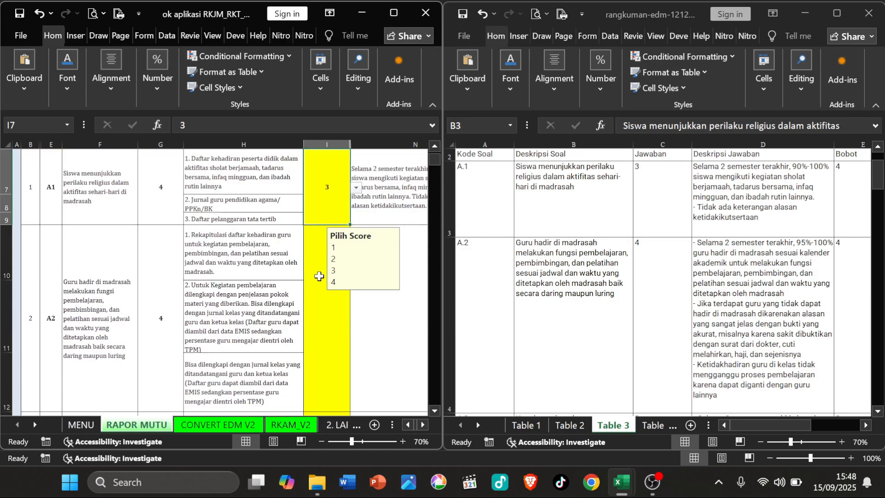
Step: Enter the Skor Perolehan for indicators A2 and A3 as 4 and 2, following the answers in Table 3
click(319, 276)
text(4)
key(Return)
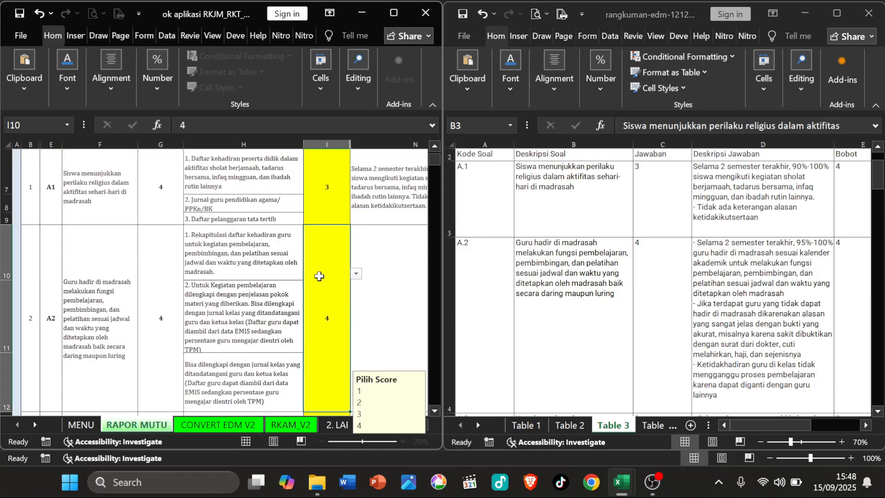
click(544, 304)
scroll(558, 293, down, 2)
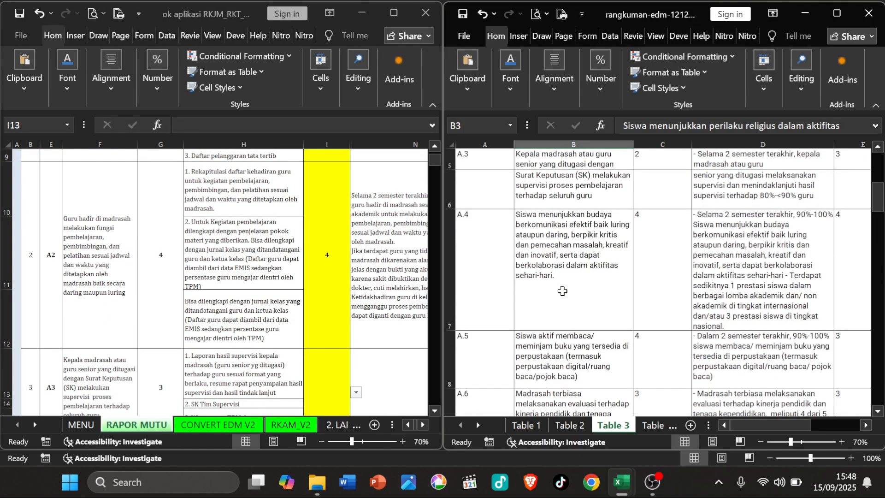
scroll(562, 291, up, 2)
scroll(578, 276, down, 2)
scroll(582, 283, down, 1)
click(328, 374)
click(327, 368)
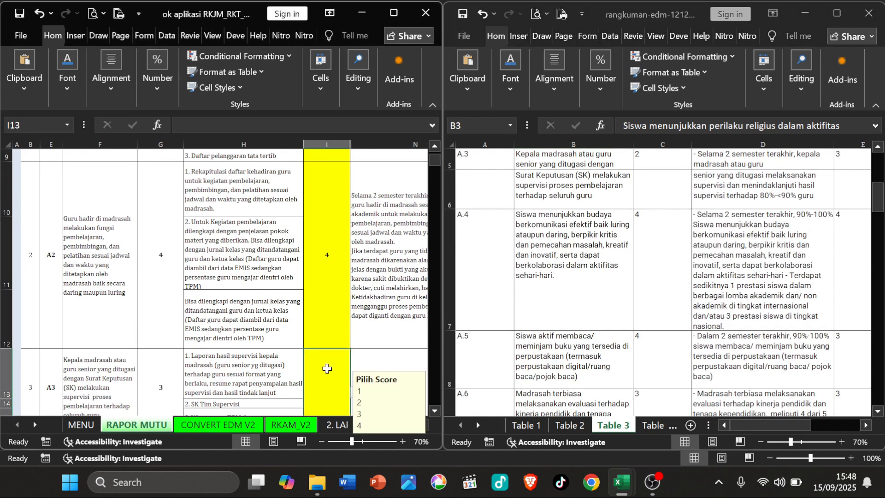
text(2)
key(Return)
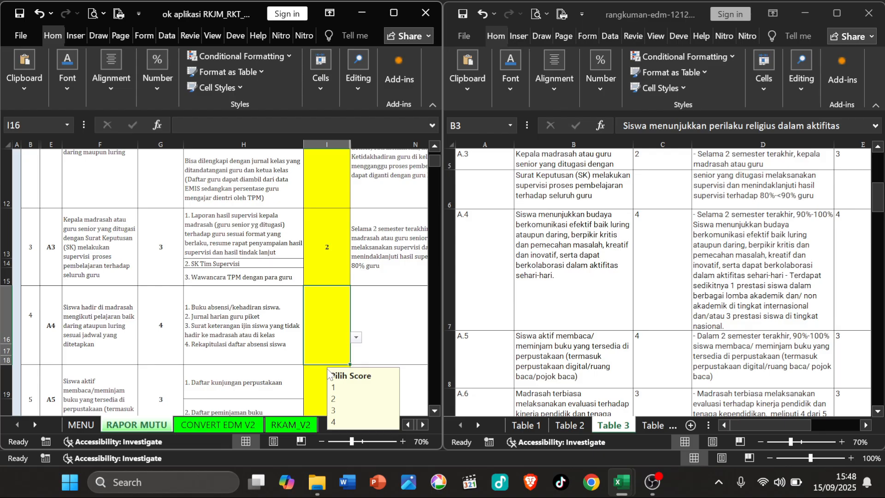
Step: Enter the scores 4 for indicator A4, 4 for A5 and 3 for A6 in the Skor Perolehan column
text(4)
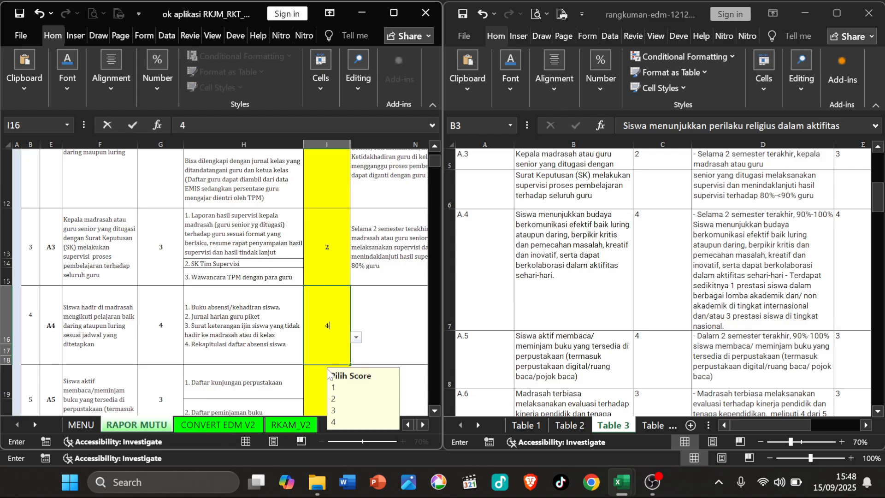
key(Return)
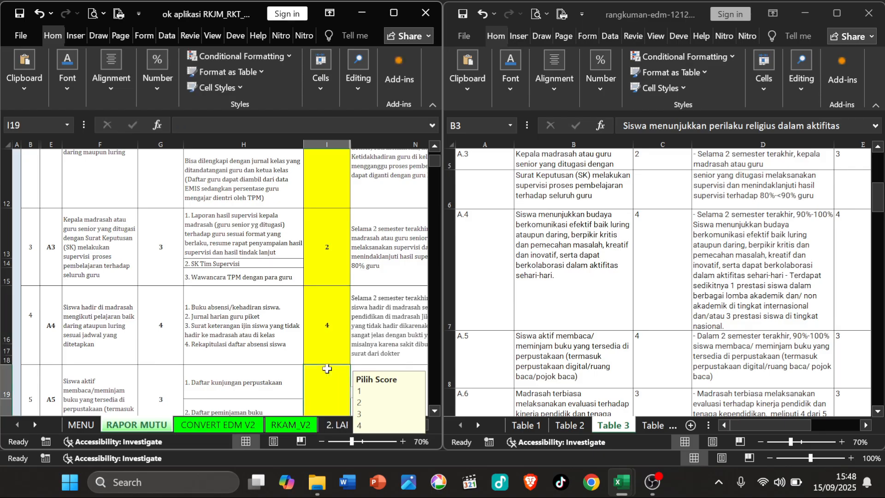
text(4)
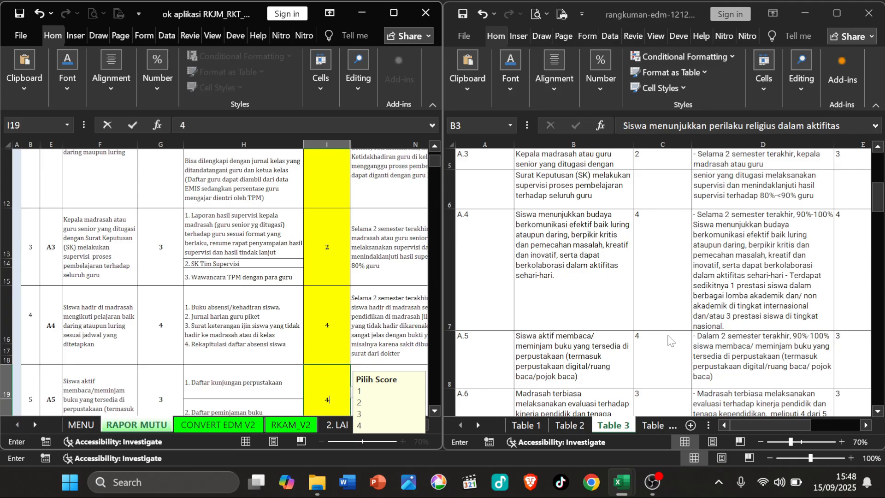
key(Return)
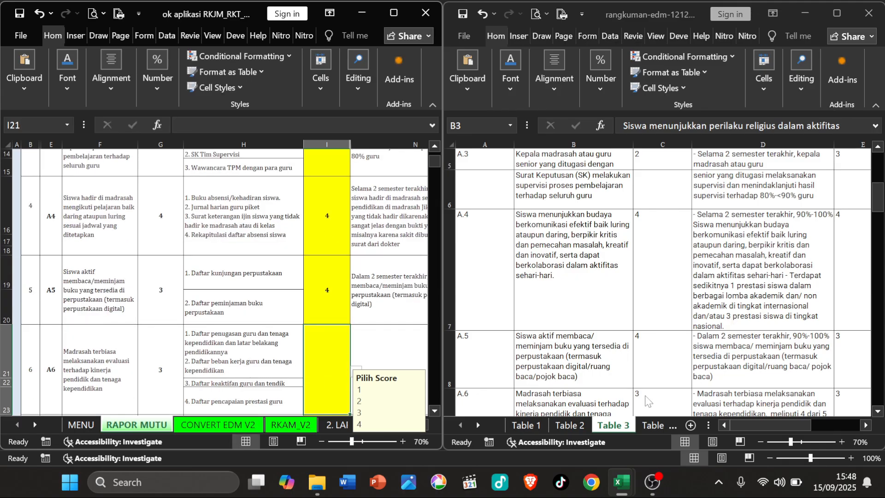
text(3)
key(Return)
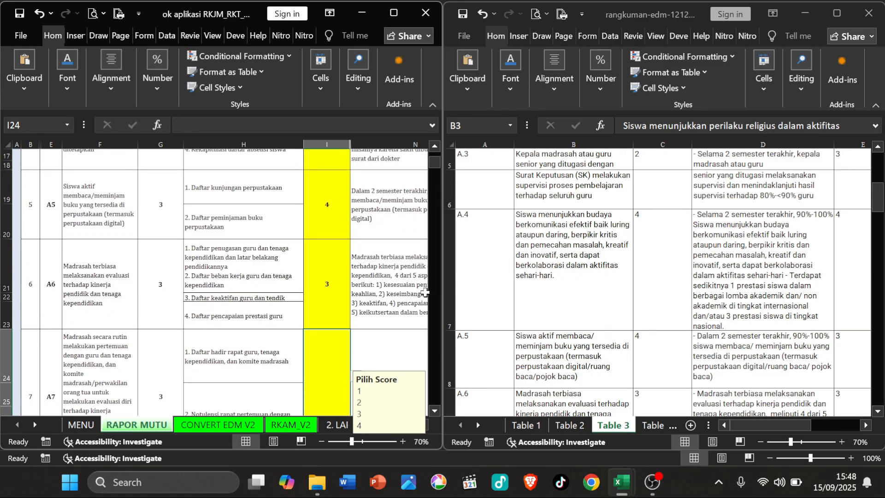
Step: Look up indicator A.7's answer in Table 3 and enter 3 as its score in RAPOR MUTU
click(582, 315)
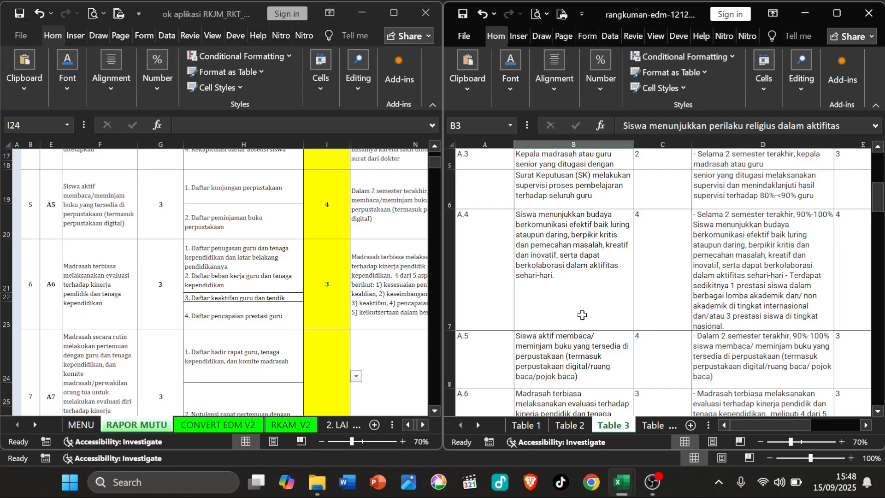
scroll(583, 313, down, 1)
scroll(627, 353, down, 1)
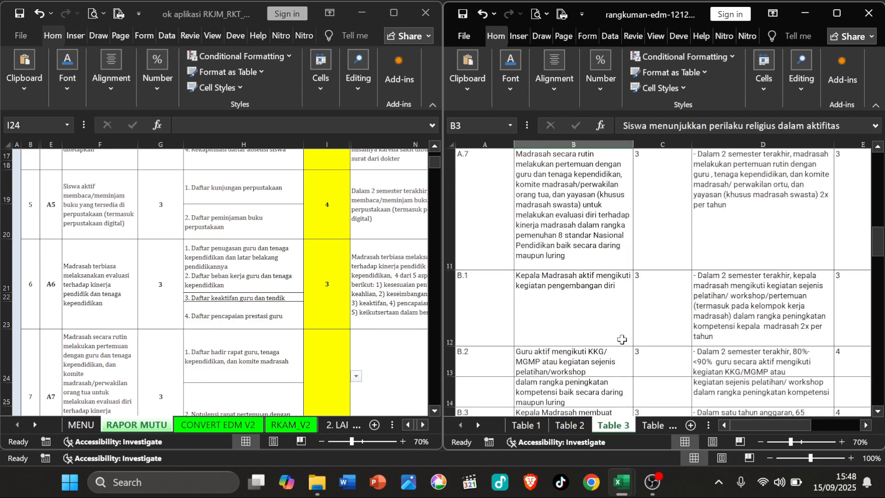
click(321, 367)
click(318, 361)
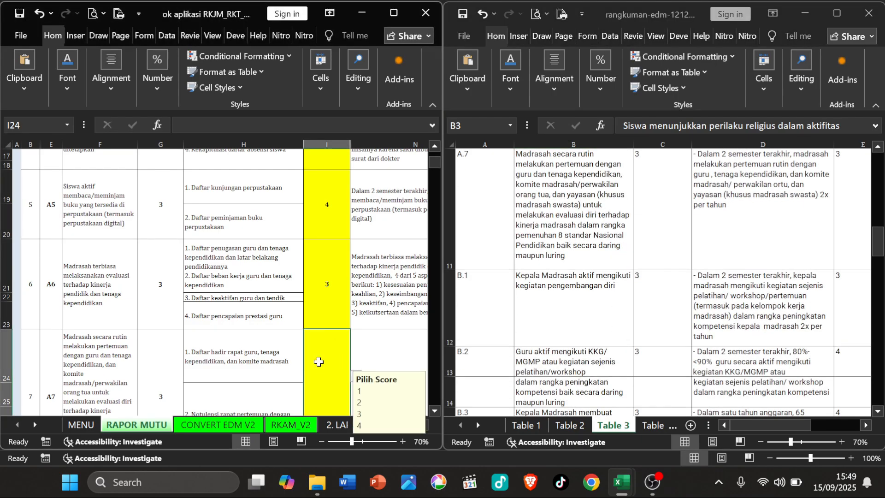
text(3)
key(Return)
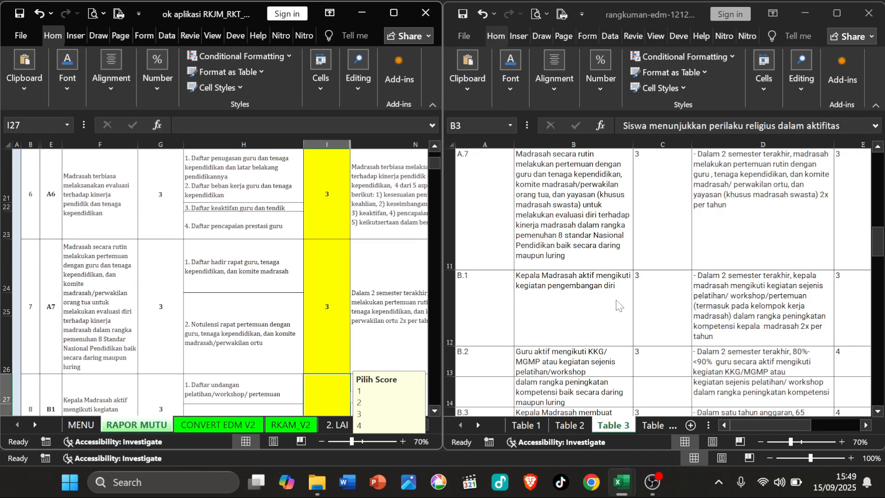
Step: Enter a Skor Perolehan of 3 for each of the indicators B1, B2 and B3
text(3)
key(Return)
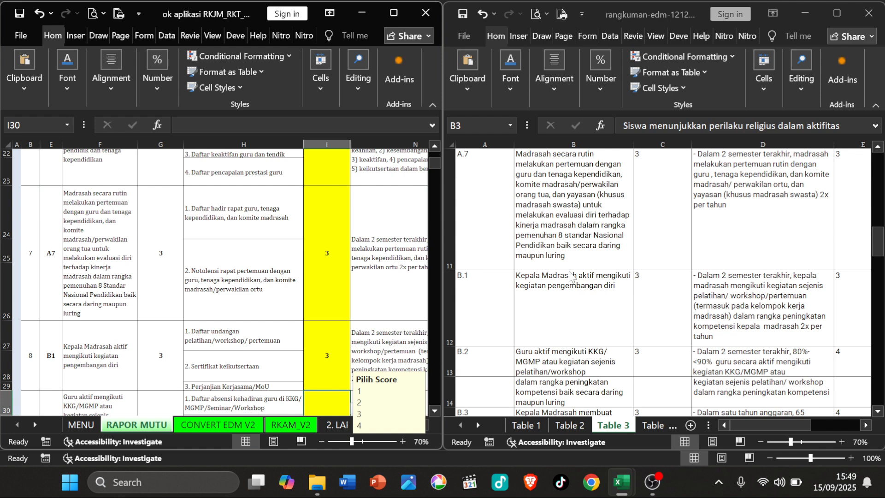
text(3)
key(Return)
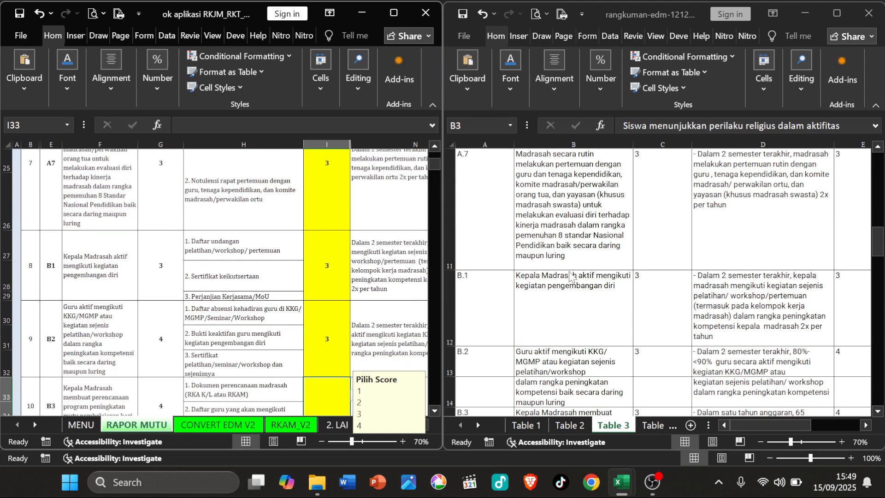
text(3)
key(Return)
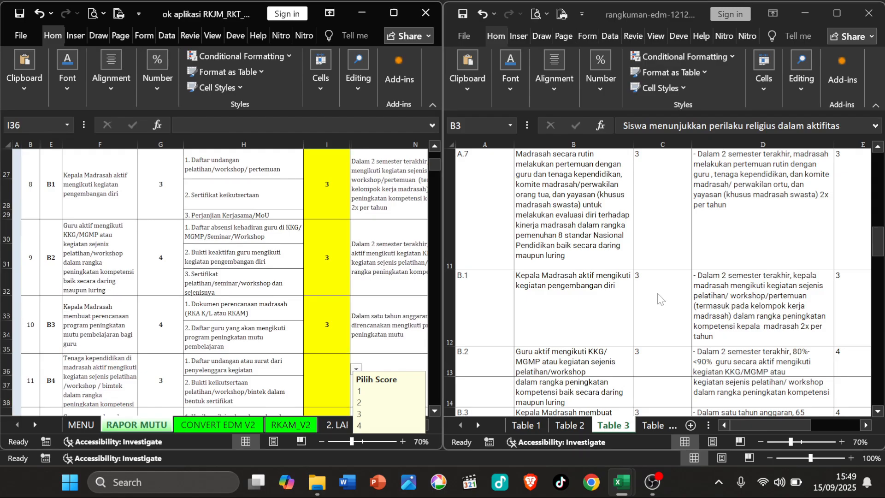
Step: Look up the next Table 3 answers and score indicators B4 and C1 as 4 and C2 as 3
click(658, 295)
scroll(656, 291, down, 2)
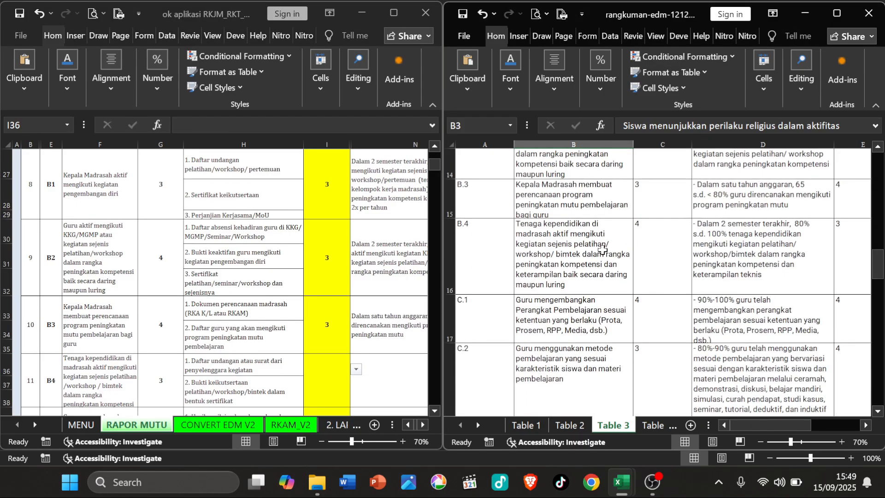
click(327, 372)
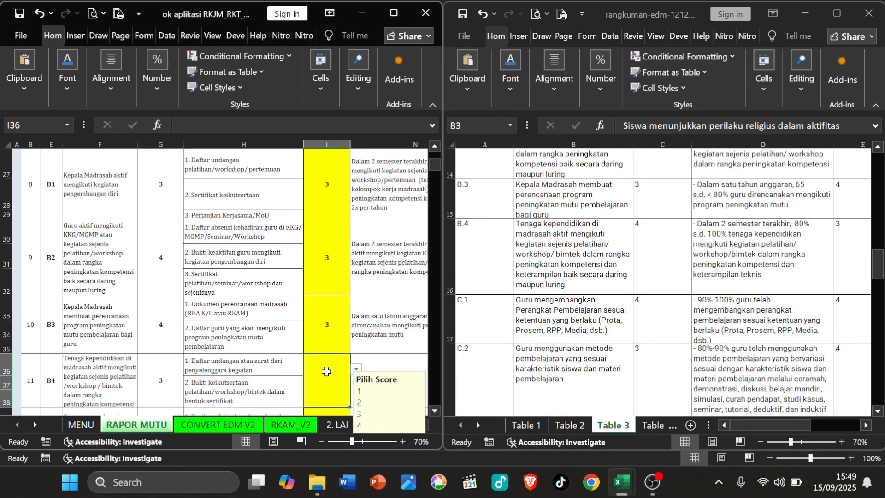
text(4)
key(Return)
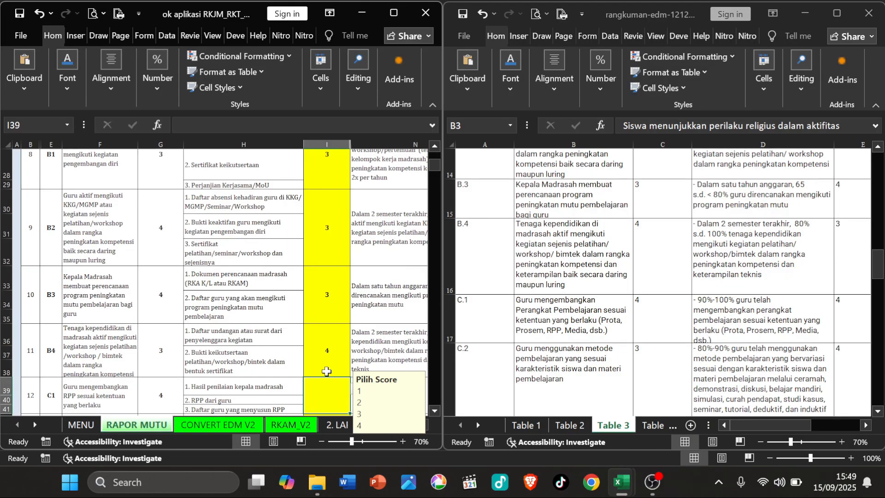
text(4)
key(Return)
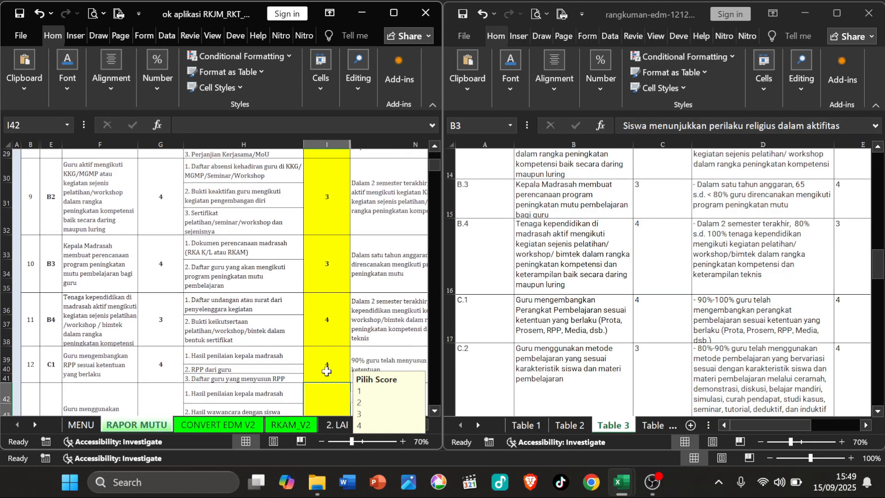
scroll(323, 350, down, 1)
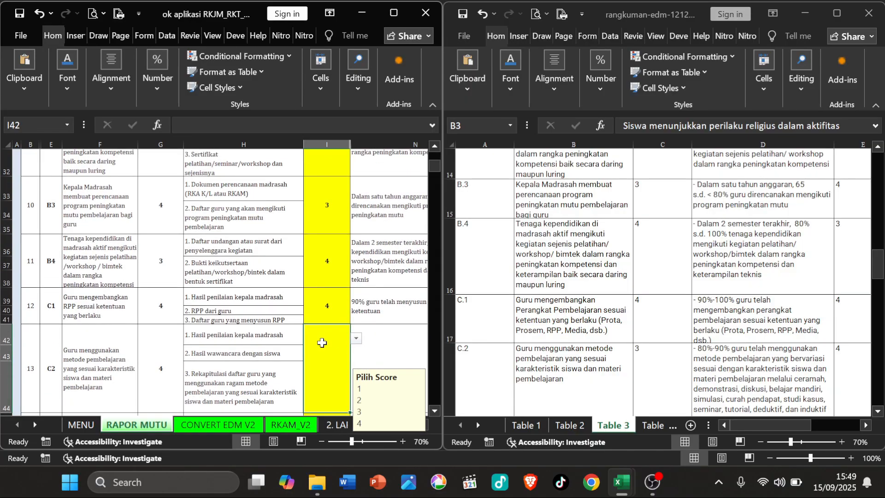
text(3)
key(Return)
Step: Look up the C.3 and C.4 answers in Table 3 and score indicator C3 as 4 and C4 as 2
scroll(319, 327, down, 1)
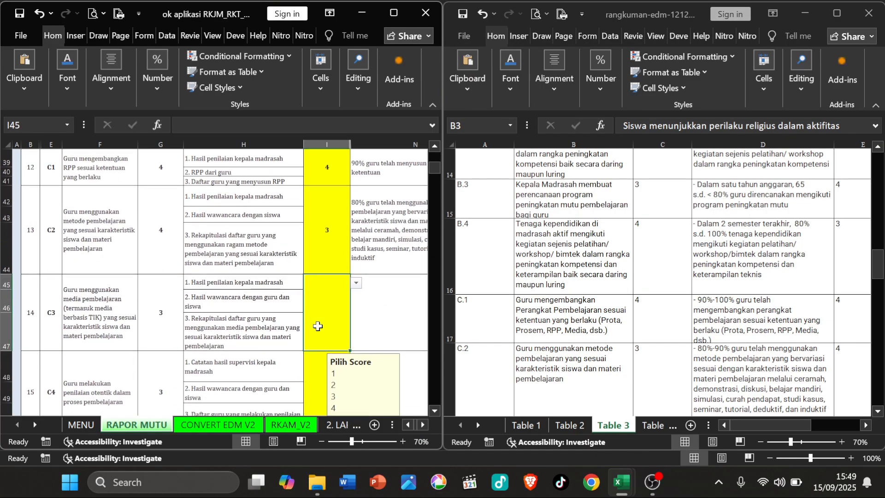
scroll(576, 246, down, 1)
scroll(586, 264, down, 1)
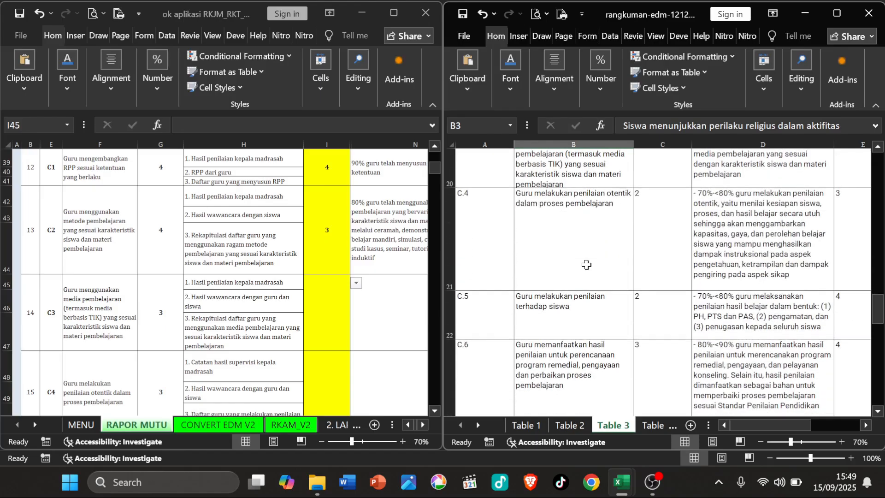
scroll(587, 265, up, 1)
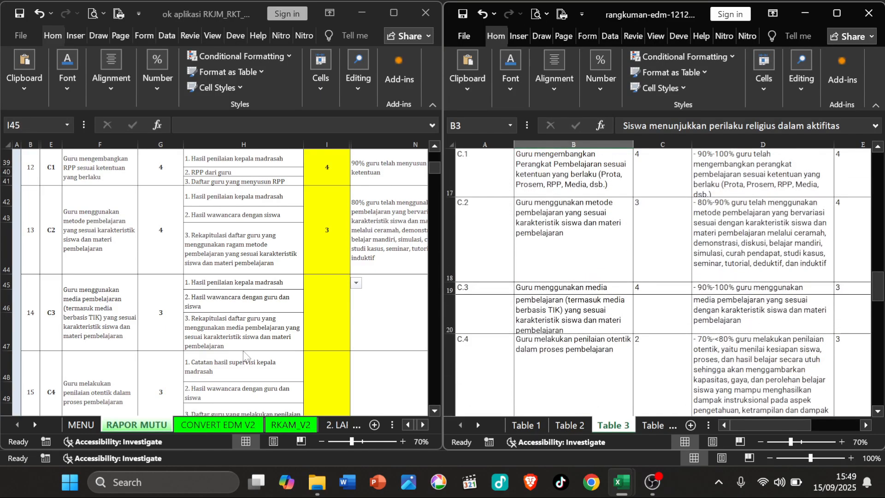
click(320, 321)
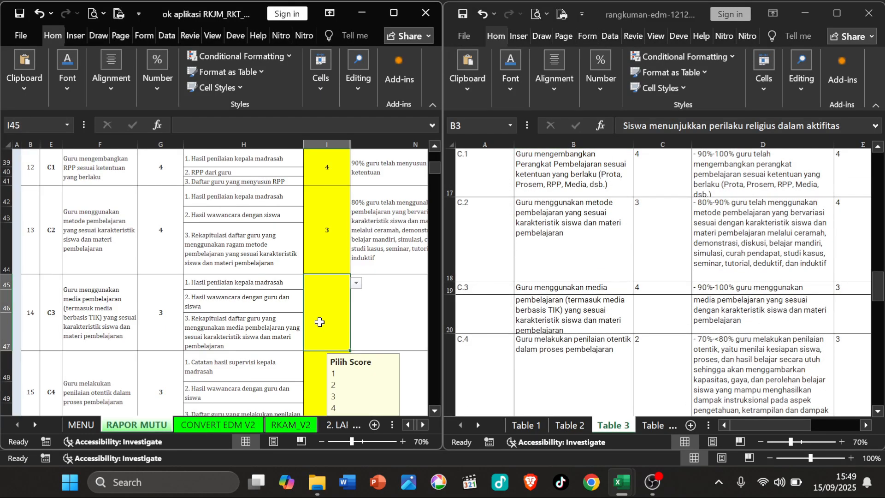
text(4)
key(Return)
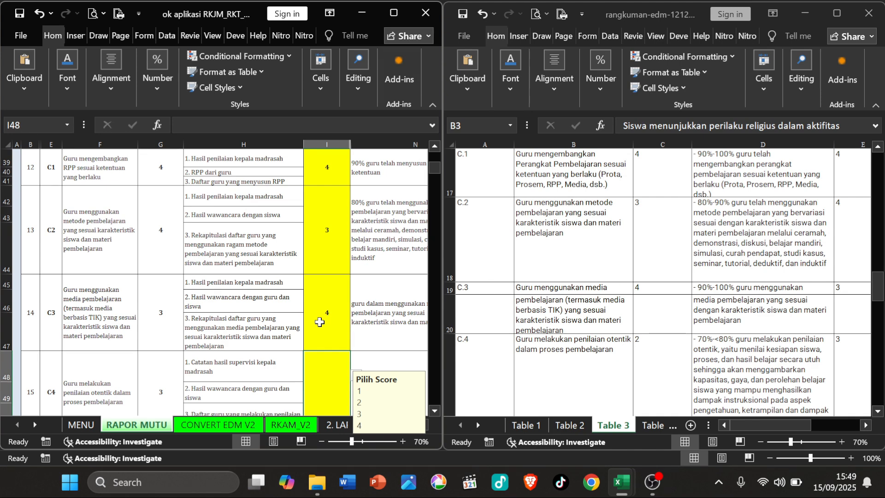
text(2)
key(Return)
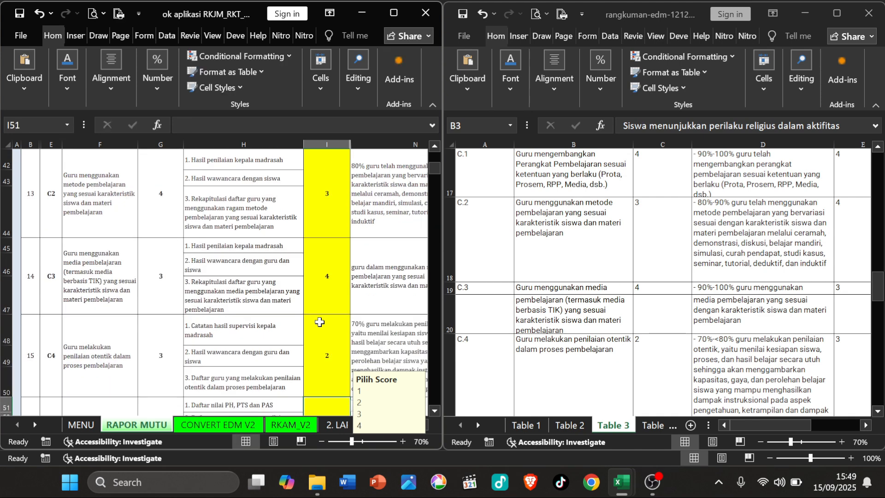
scroll(324, 292, down, 1)
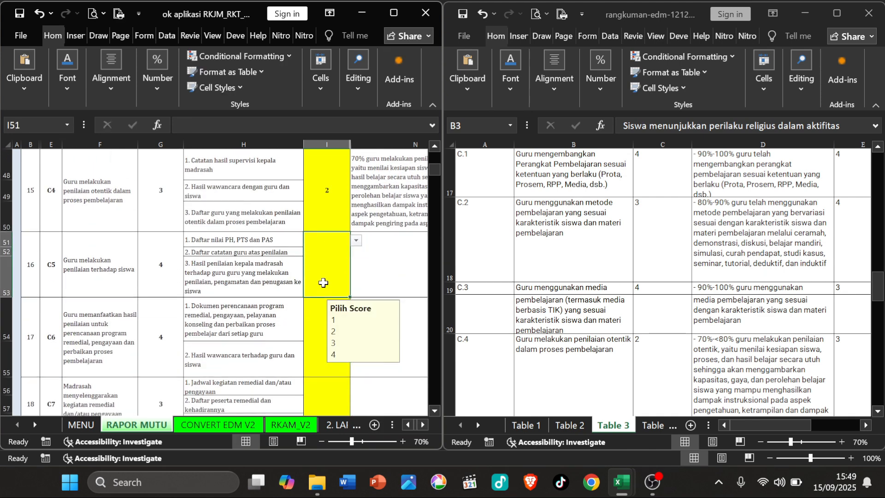
Step: Look up the C.5 and C.6 answers in Table 3 and score indicator C5 as 2 and C6 as 3
click(588, 272)
scroll(589, 272, down, 2)
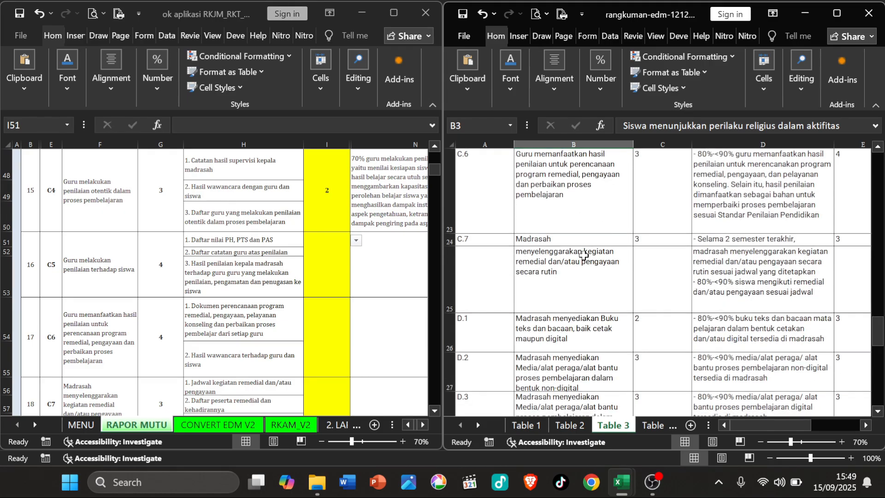
scroll(583, 255, up, 2)
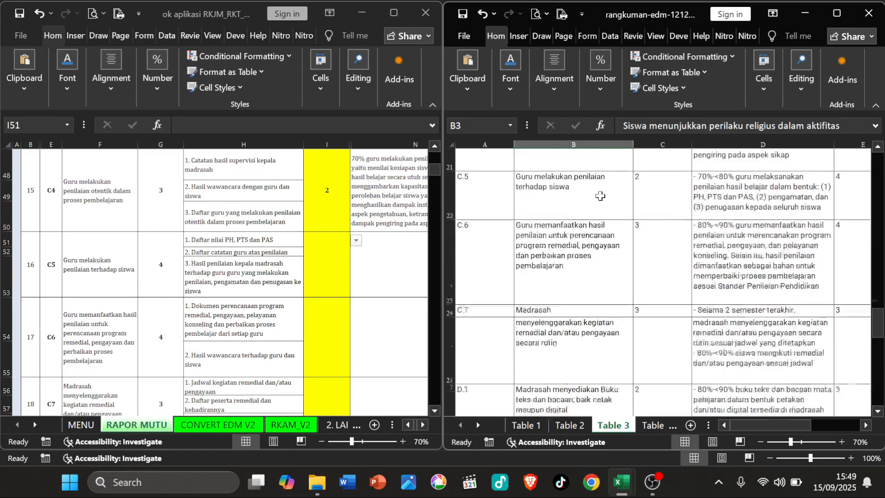
click(323, 263)
text(2)
key(Return)
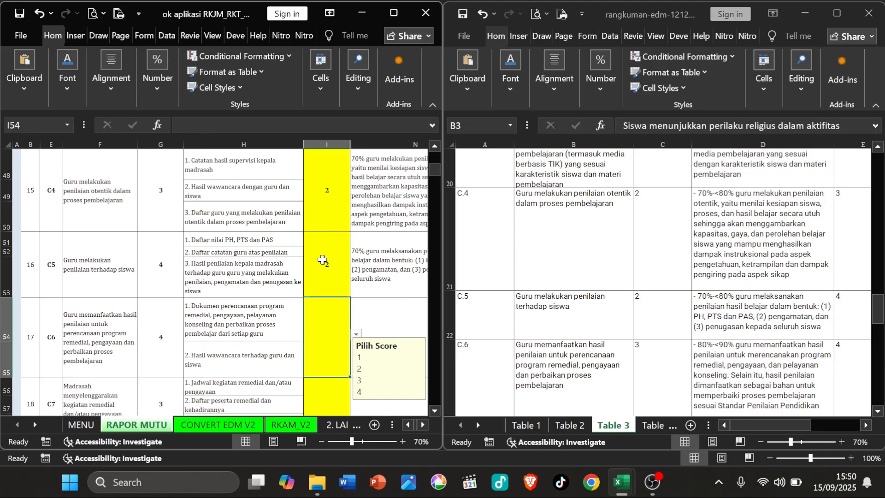
text(3)
key(Return)
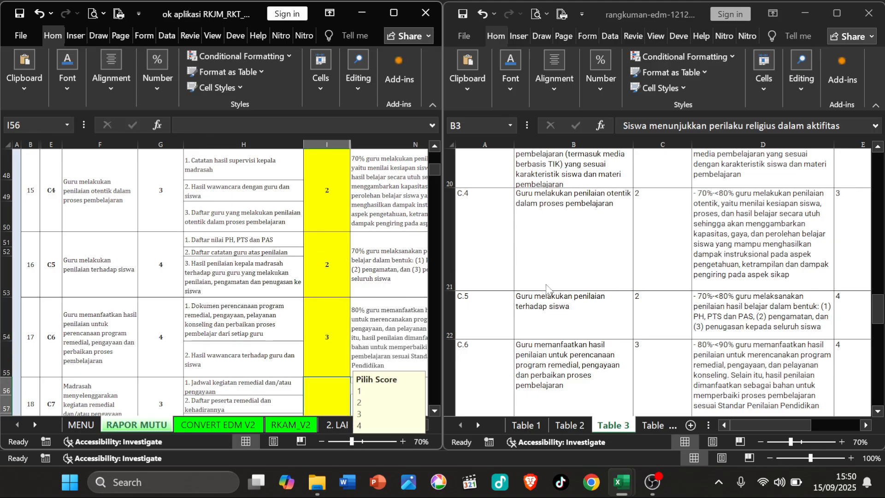
Step: Look up indicator C.7's answer in Table 3 and enter 3 as its score in RAPOR MUTU
click(578, 289)
scroll(578, 289, down, 3)
scroll(578, 289, down, 2)
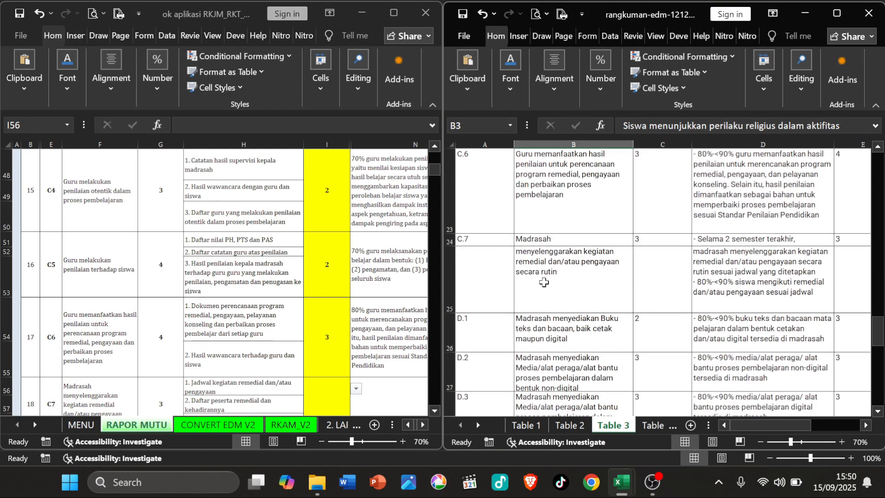
click(318, 395)
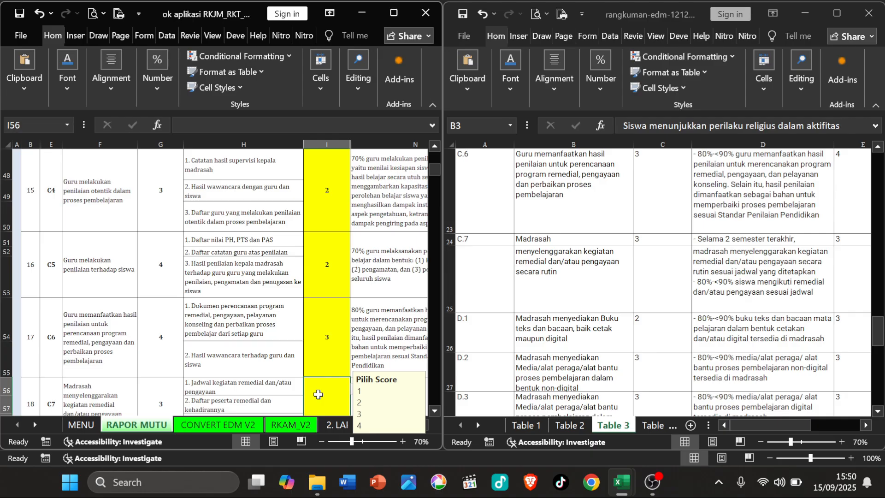
text(3)
key(Return)
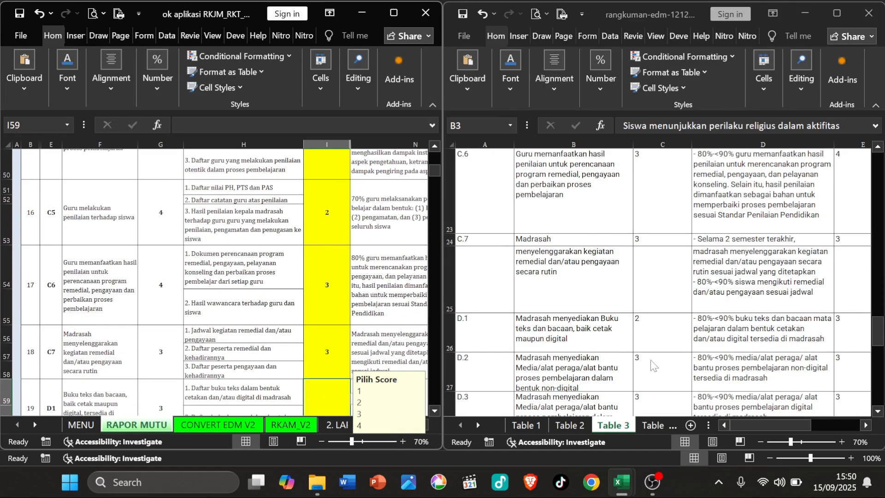
Step: Check the D.1 to D.3 answers in Table 3 and score indicator D1 as 2 and both D2 and D3 as 3
click(647, 331)
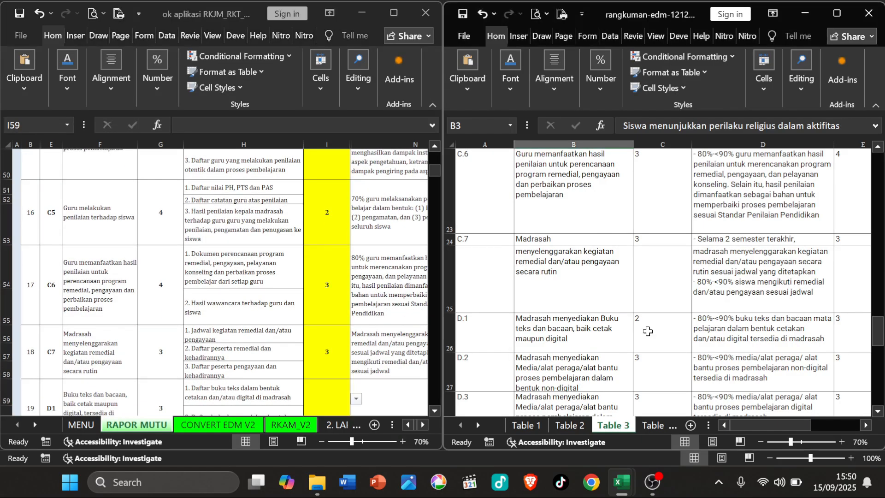
click(318, 388)
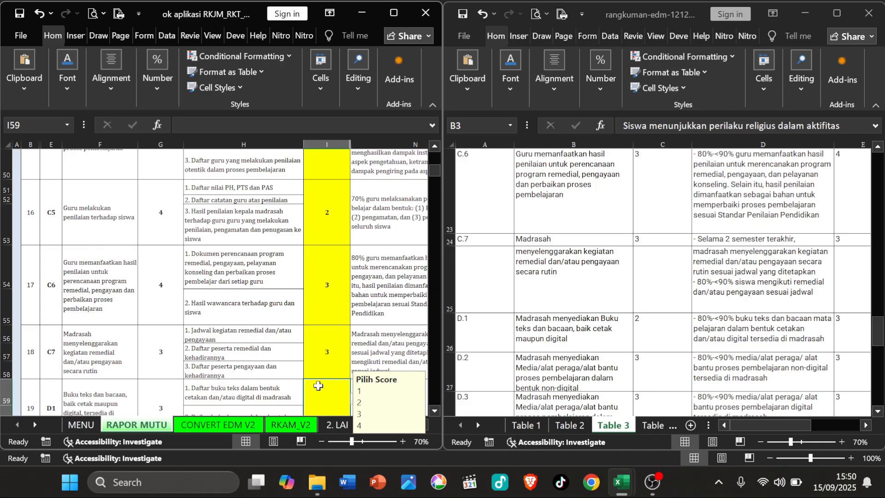
text(2)
key(Return)
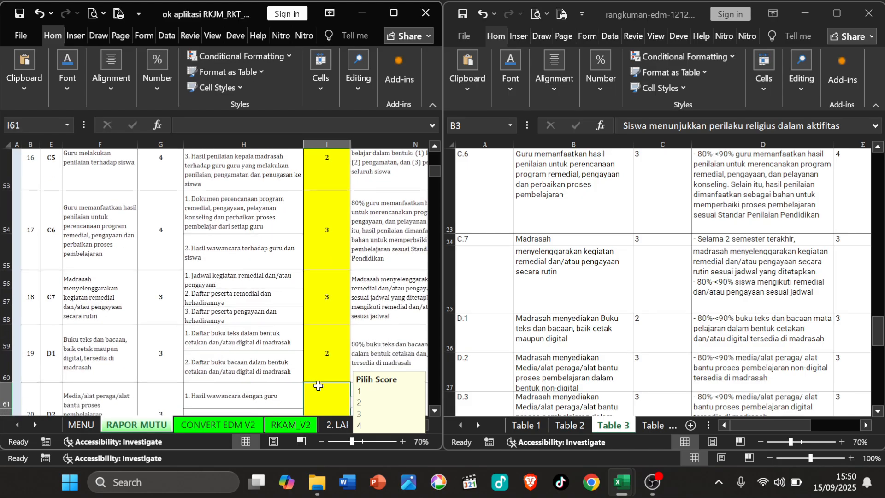
text(3)
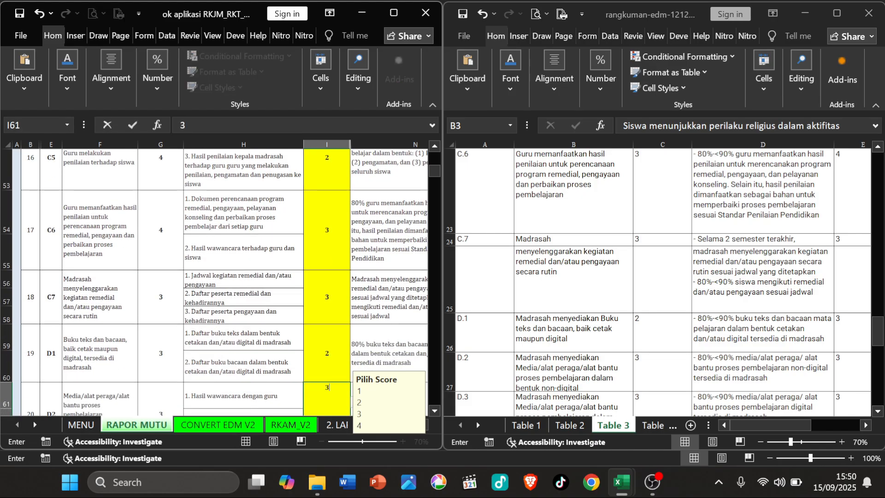
key(Return)
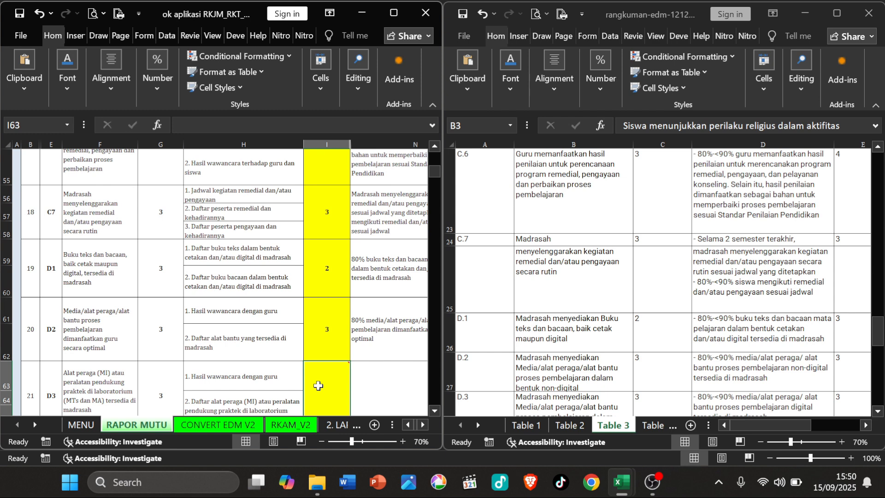
text(3)
key(Return)
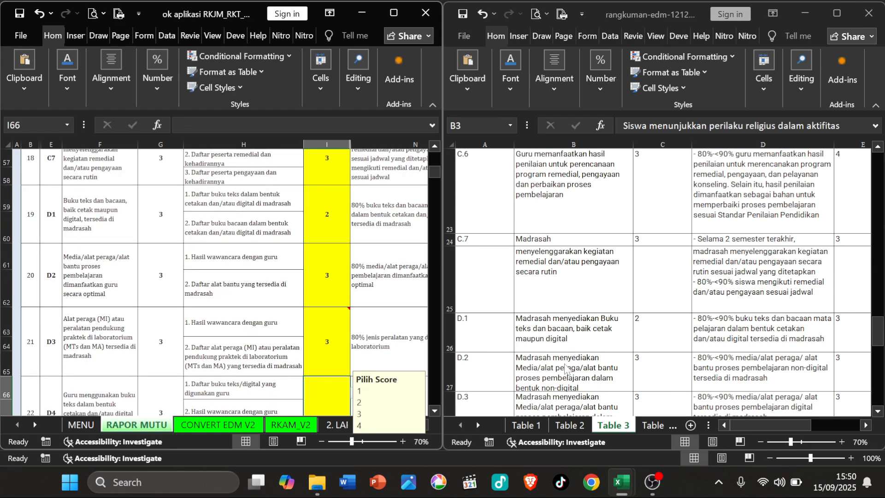
Step: Look up the following Table 3 answers and score indicators D4 and D5 as 1 and E1 as 4
scroll(591, 331, down, 1)
scroll(591, 332, down, 1)
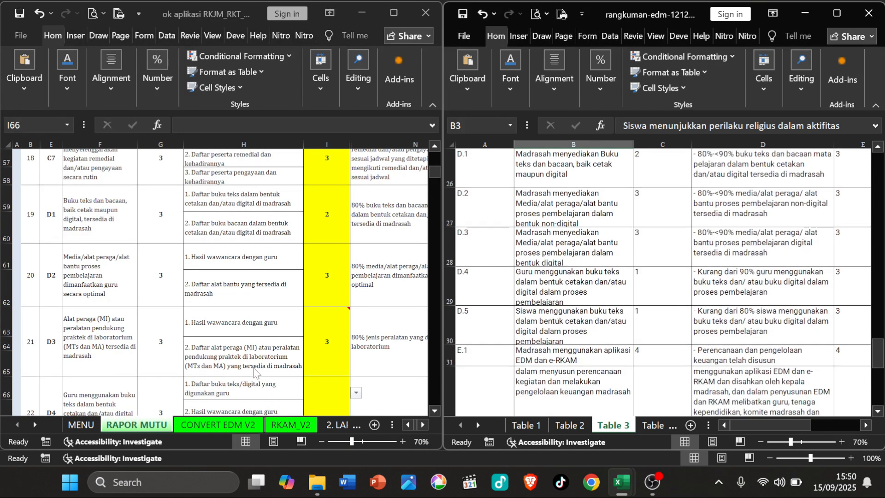
click(316, 396)
text(1)
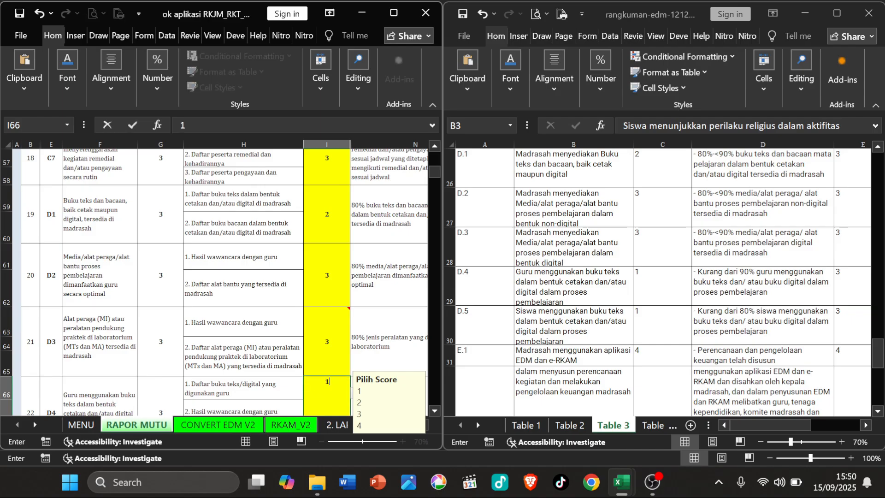
key(Return)
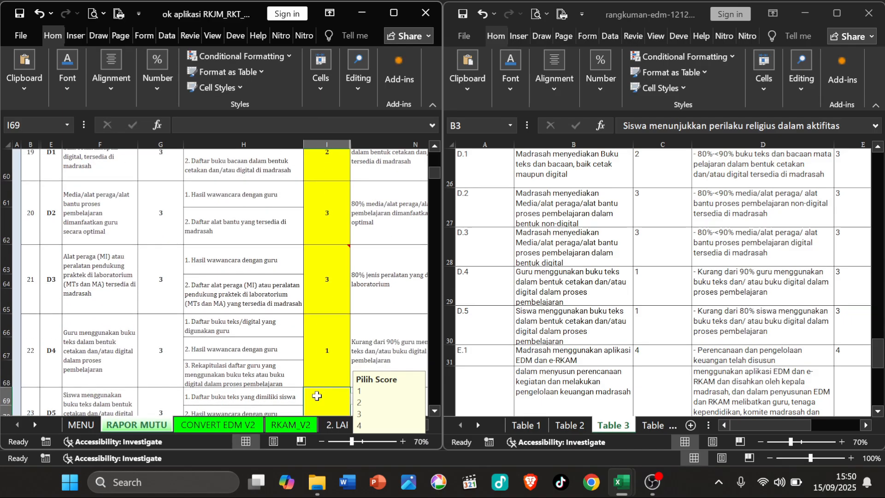
text(1)
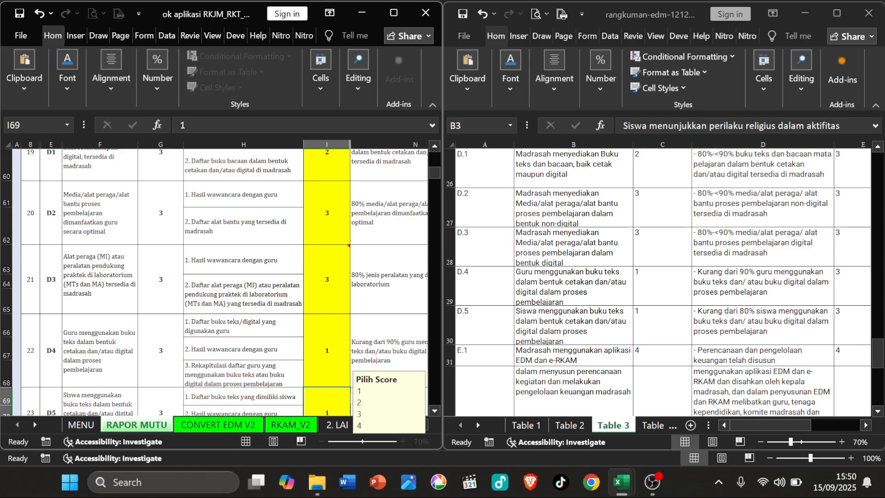
key(Return)
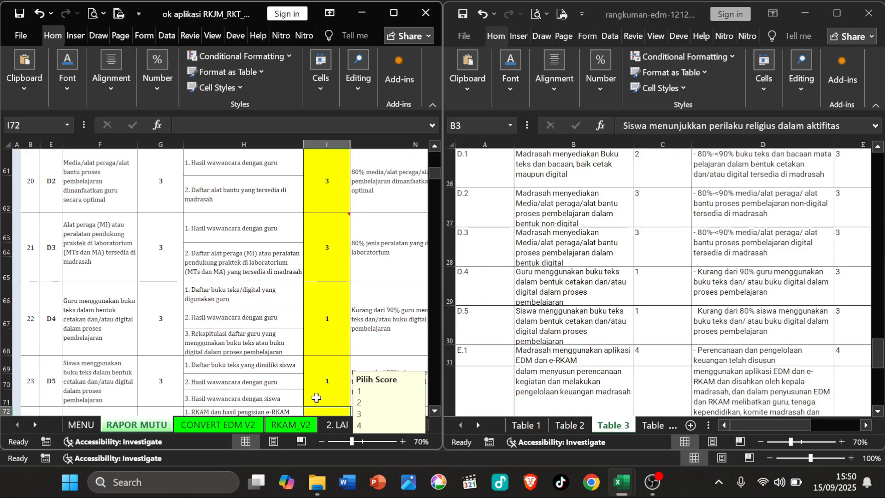
text(4)
key(Return)
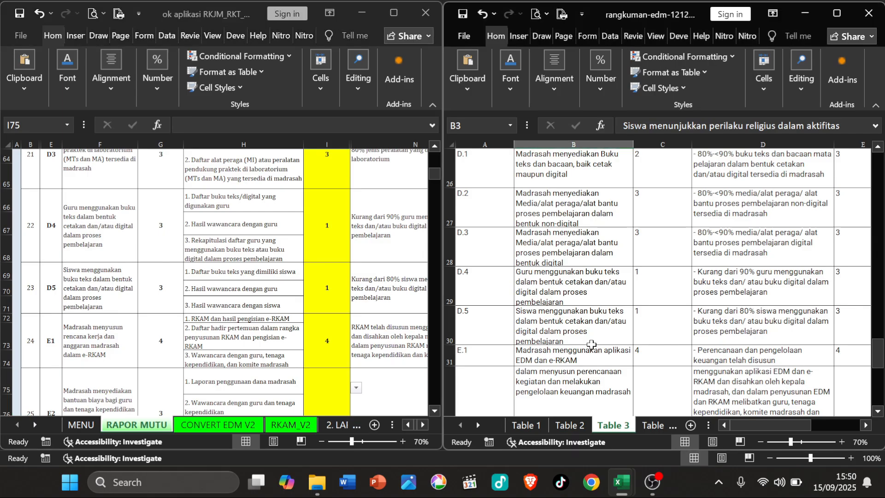
Step: Look up the E.2 and E.3 answers in Table 3 and enter 3 as the score for both indicators
scroll(591, 345, down, 1)
scroll(595, 336, down, 1)
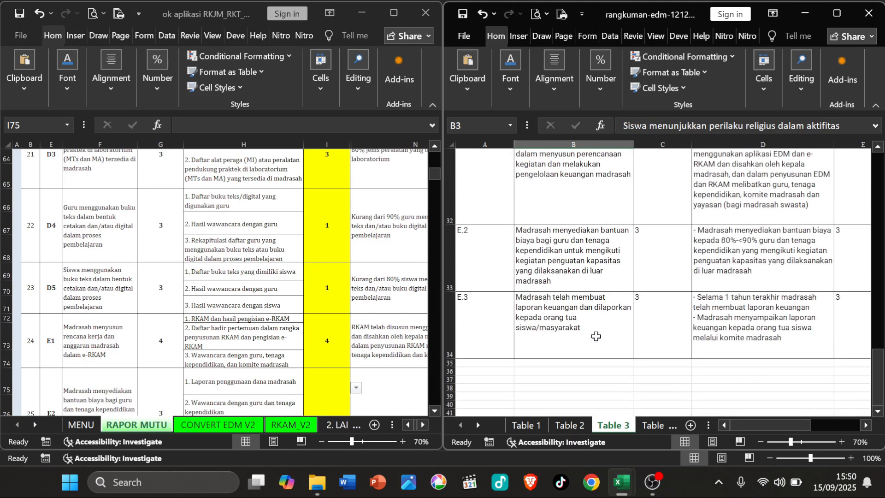
click(313, 394)
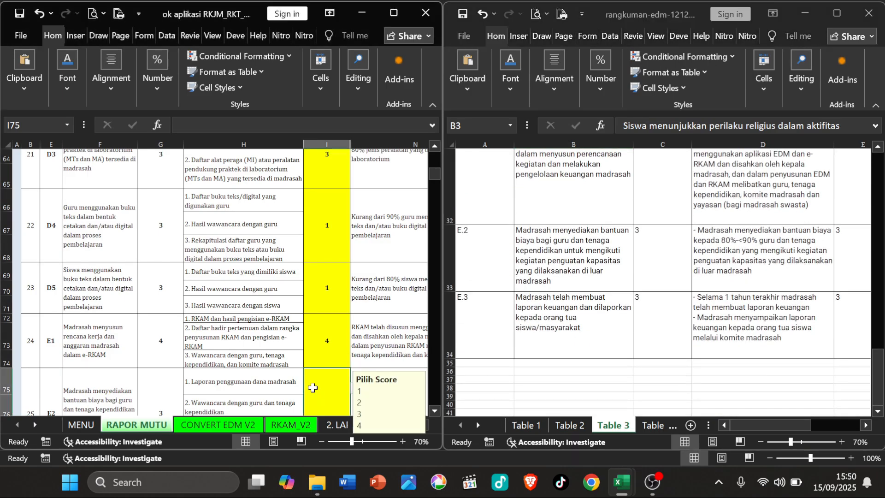
text(3)
key(Return)
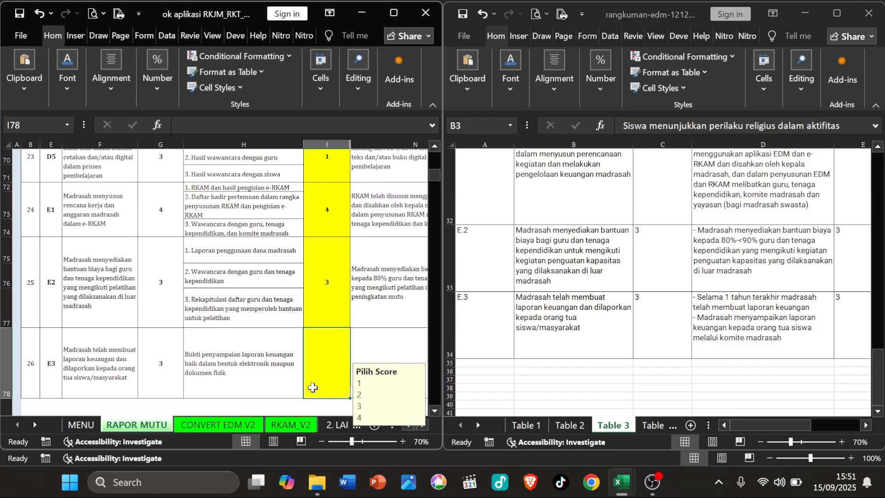
text(3)
key(Return)
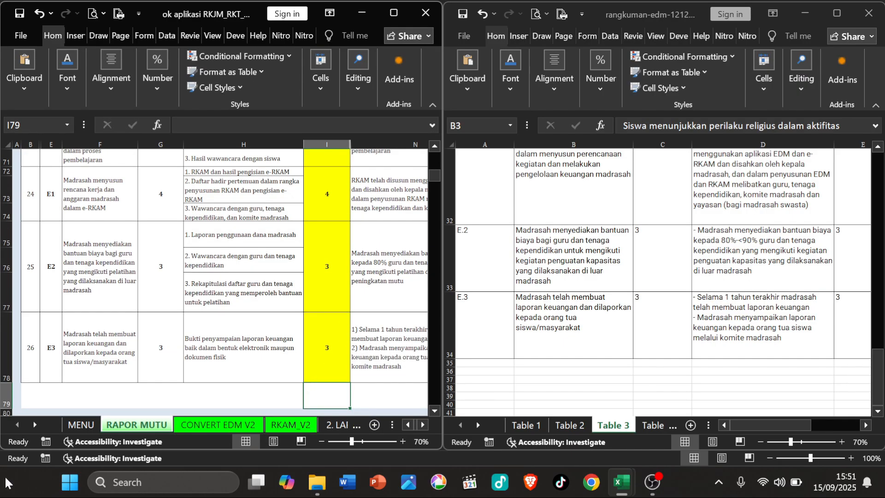
Step: Maximize the RKJM/RKT application workbook and return from the RAPOR MUTU sheet to its main menu
click(579, 258)
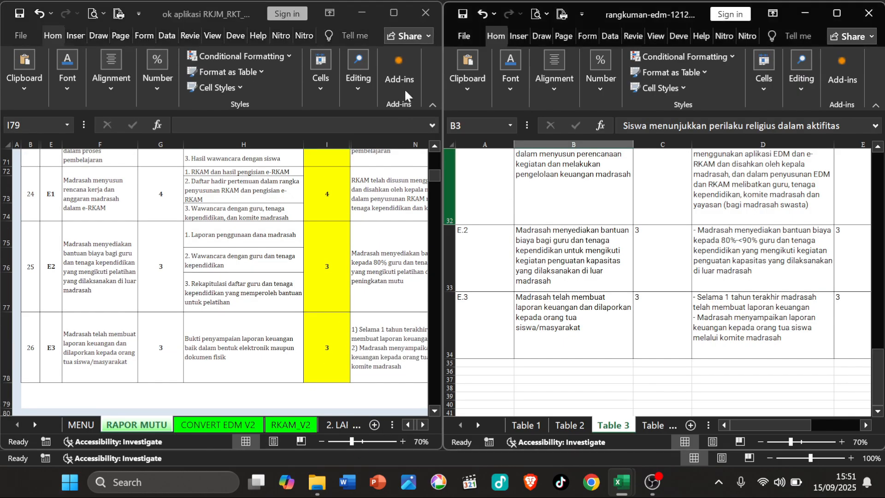
click(621, 208)
scroll(622, 217, up, 10)
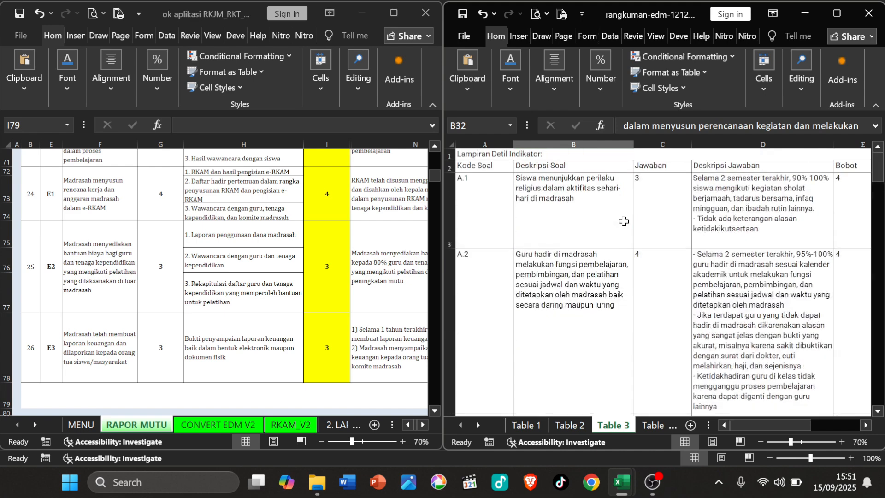
click(650, 209)
click(393, 12)
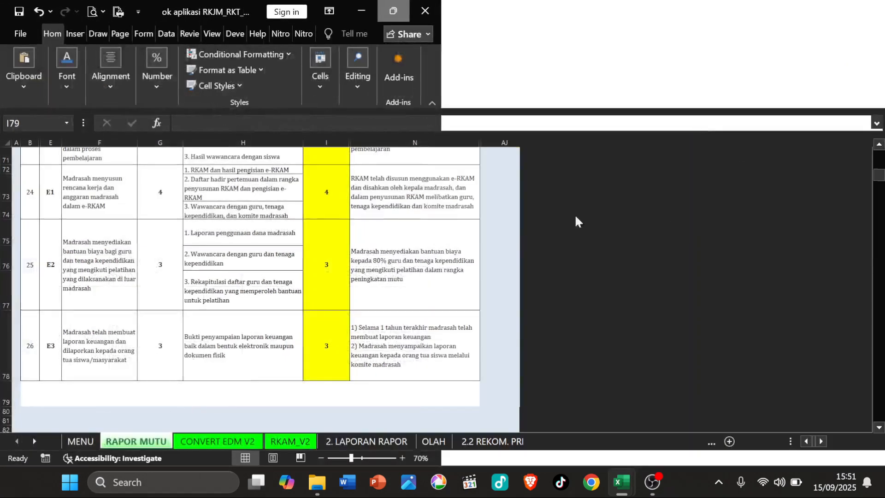
click(366, 258)
scroll(367, 258, up, 20)
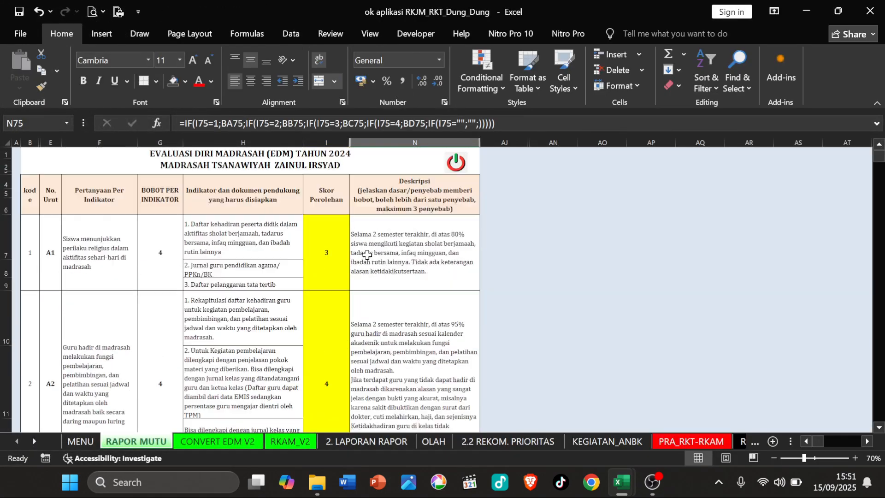
scroll(367, 255, up, 1)
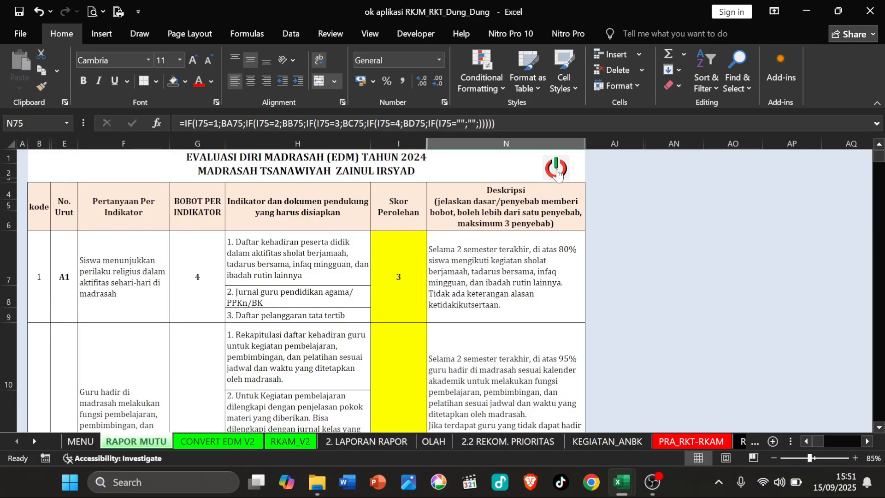
click(558, 170)
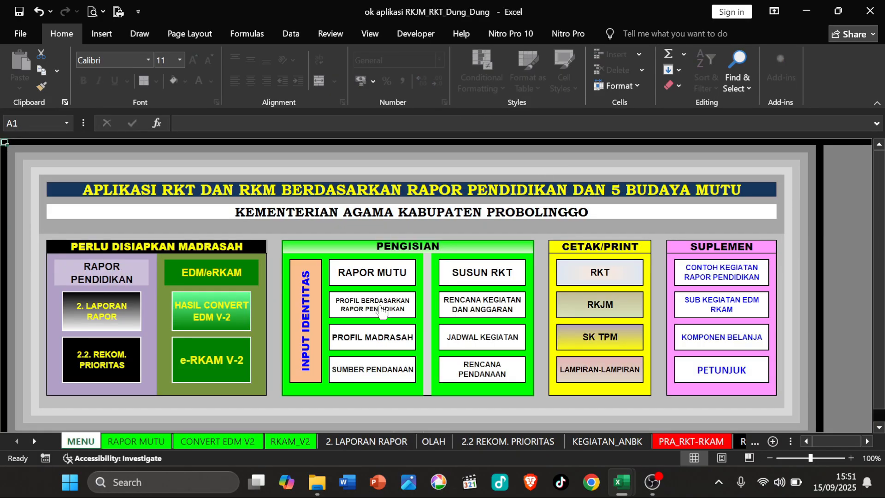
Step: Open the profile based on Rapor Pendidikan and examine its introduction and the literacy, numeracy and character descriptions
click(381, 311)
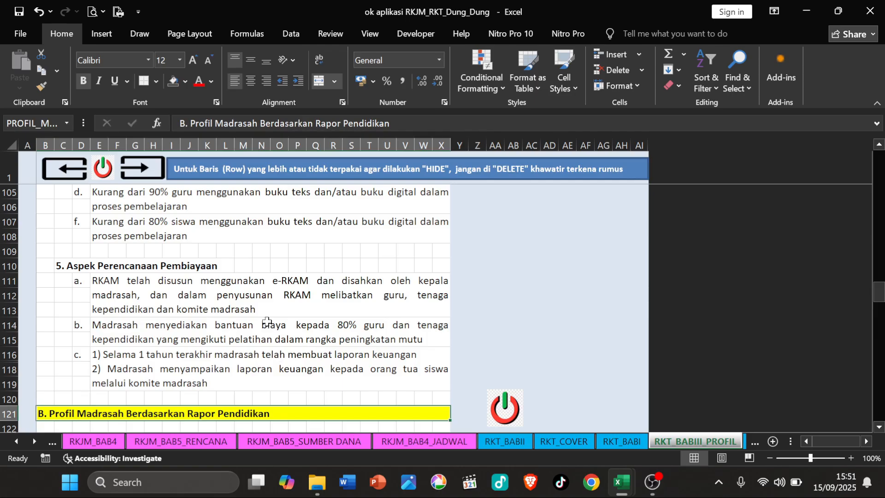
scroll(245, 397, down, 7)
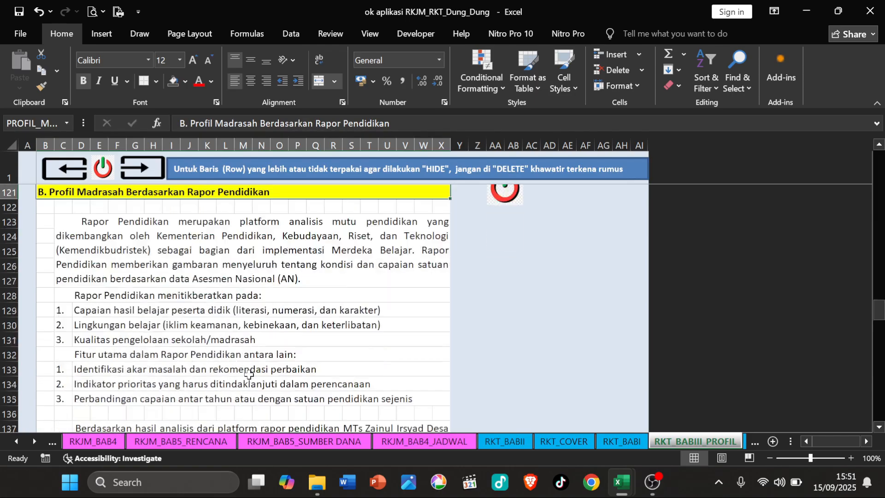
scroll(249, 375, down, 2)
click(90, 312)
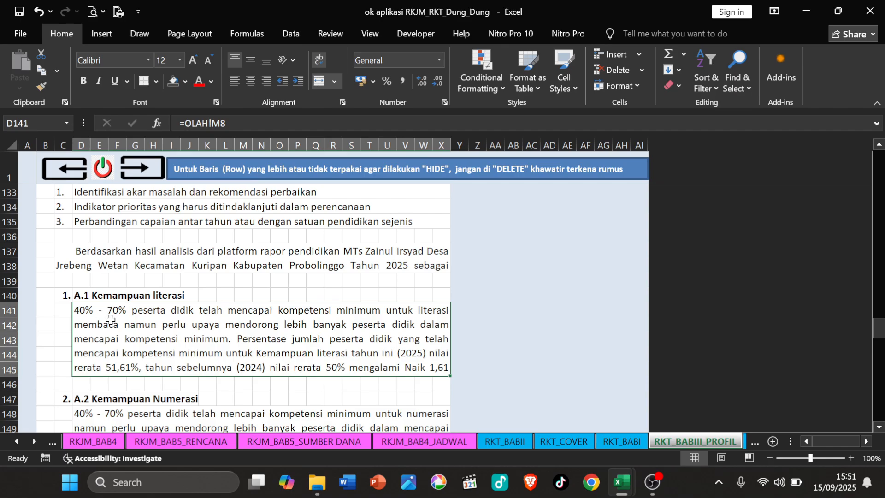
scroll(165, 396, down, 1)
click(134, 385)
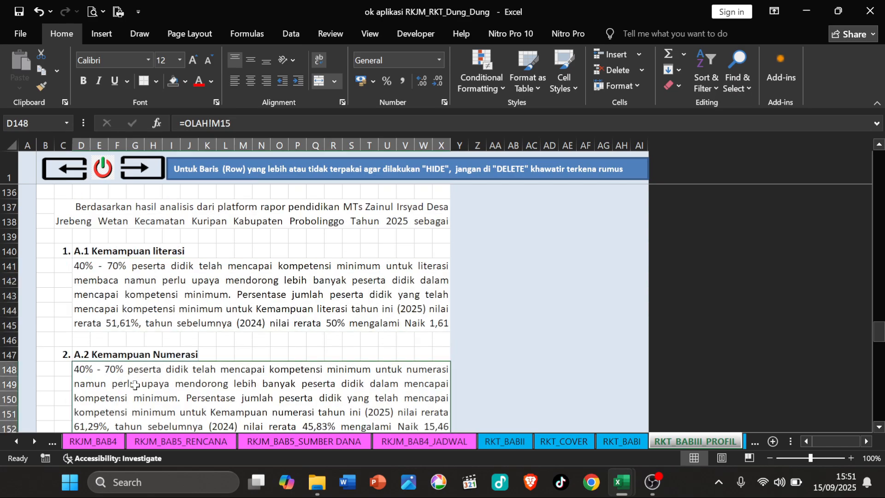
scroll(152, 372, down, 2)
scroll(112, 380, down, 1)
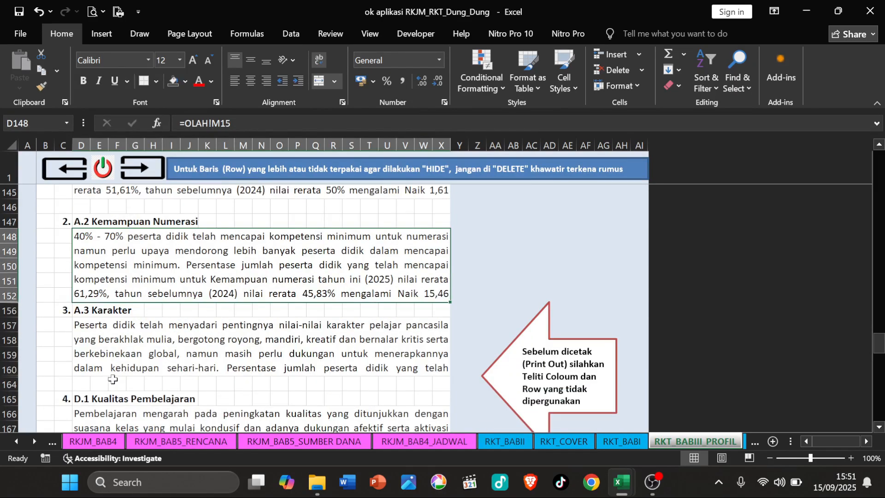
scroll(123, 334, up, 8)
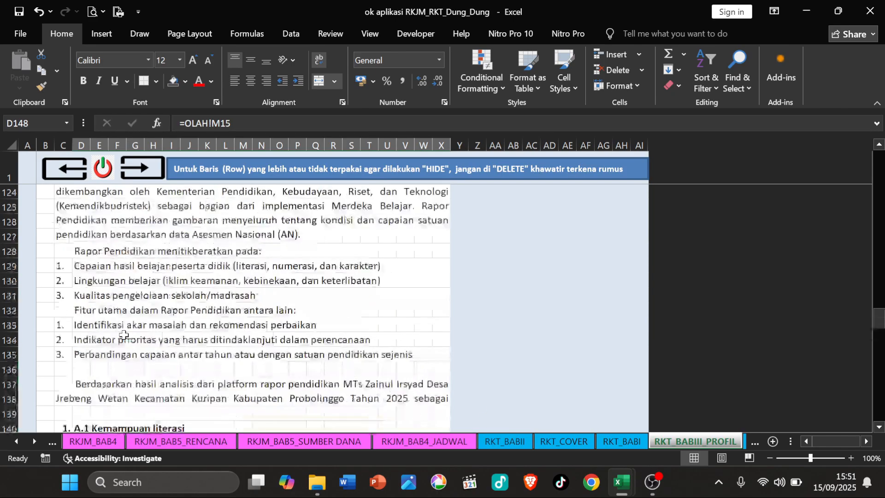
Step: Examine the Rapor Mutu-based profile, from its introduction through the discipline and teacher development aspects and their source formulas
scroll(138, 318, up, 6)
scroll(146, 315, up, 1)
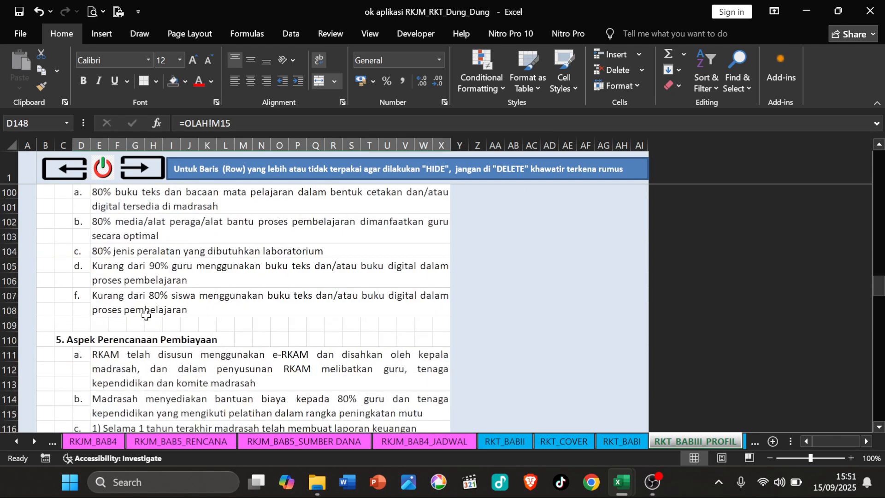
click(141, 281)
scroll(173, 305, up, 3)
click(121, 338)
scroll(139, 346, up, 20)
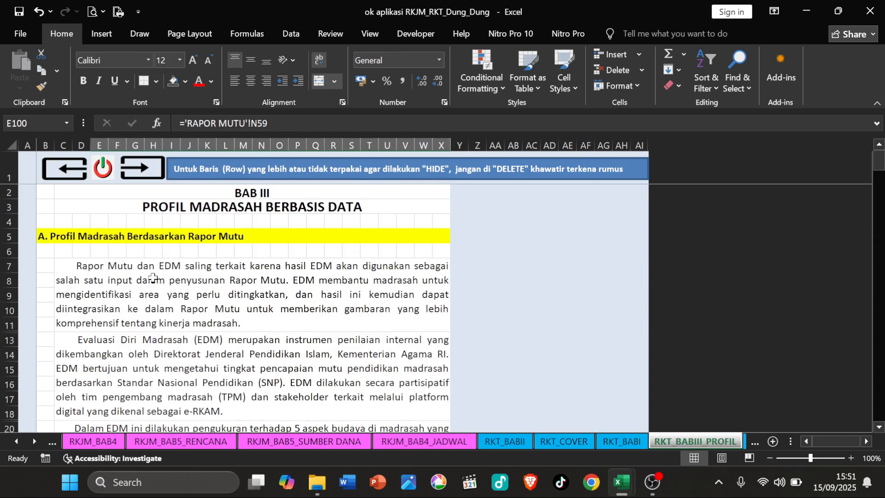
click(203, 237)
scroll(188, 271, down, 9)
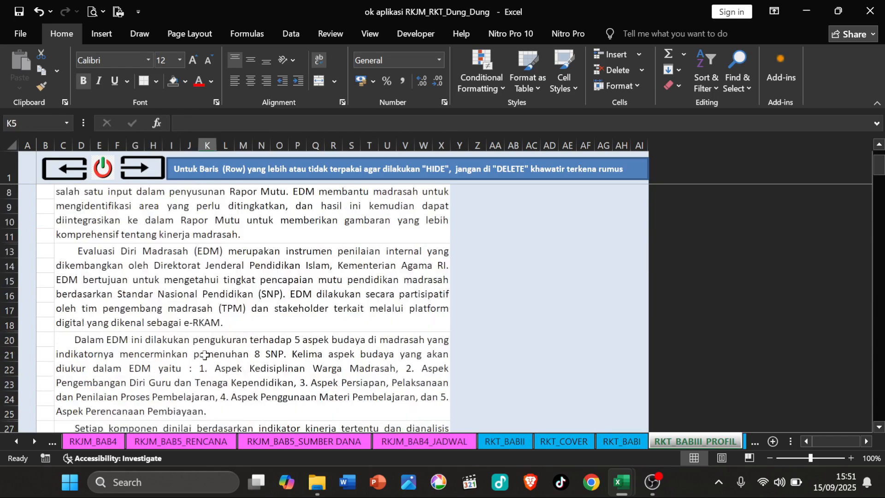
click(147, 324)
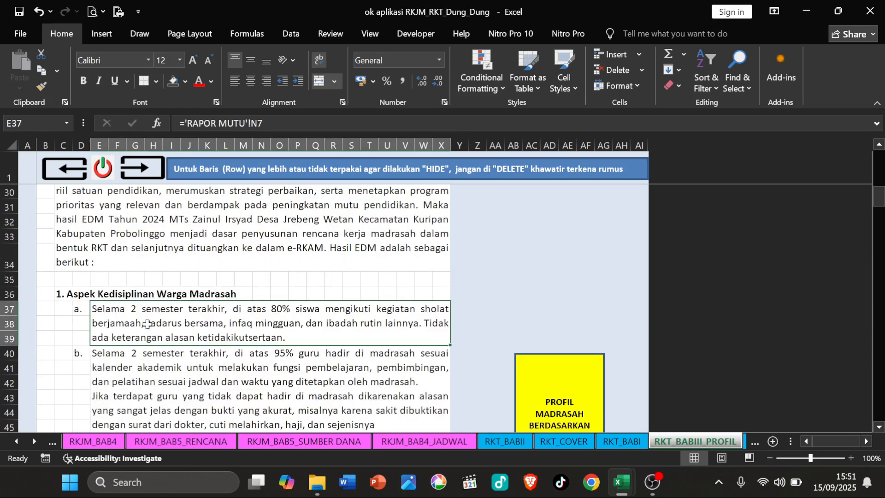
click(177, 355)
scroll(177, 323, down, 19)
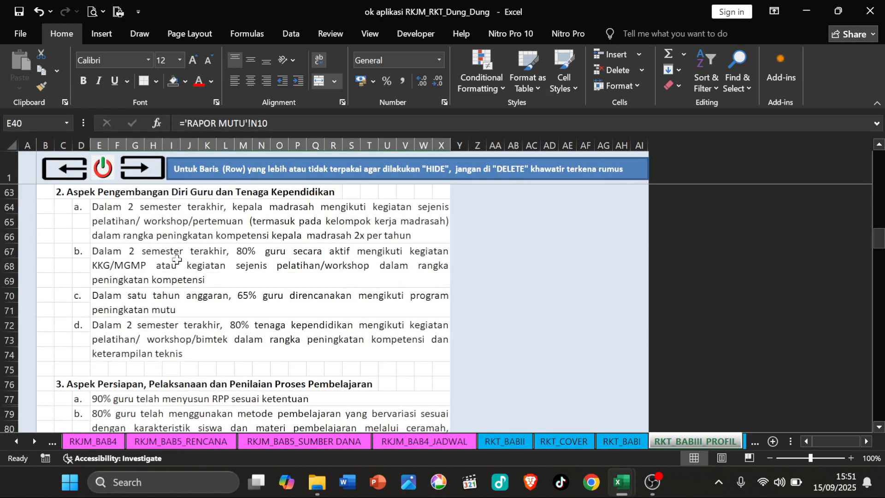
Step: Return to the application's main menu and open the PROFIL MADRASAH sheet
click(103, 169)
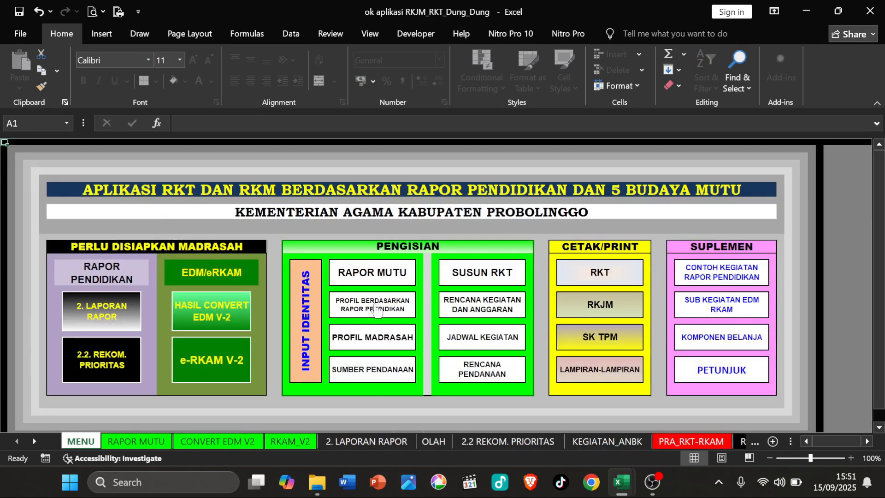
click(377, 318)
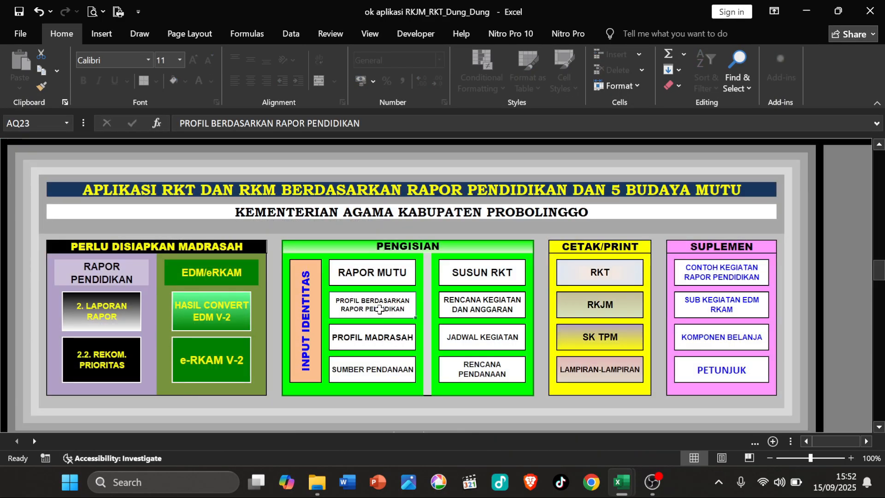
click(103, 176)
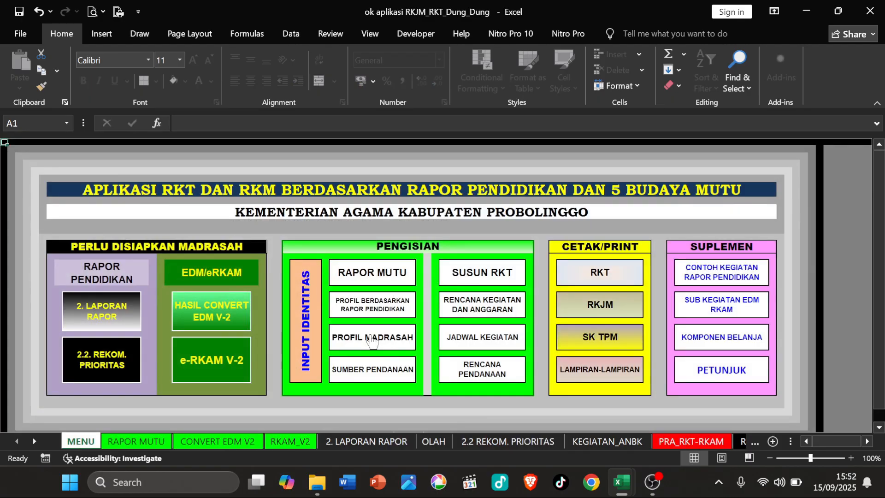
click(371, 335)
Step: Examine the madrasah identity section and its blank fields for accreditation status, founding year and operational permit
click(230, 223)
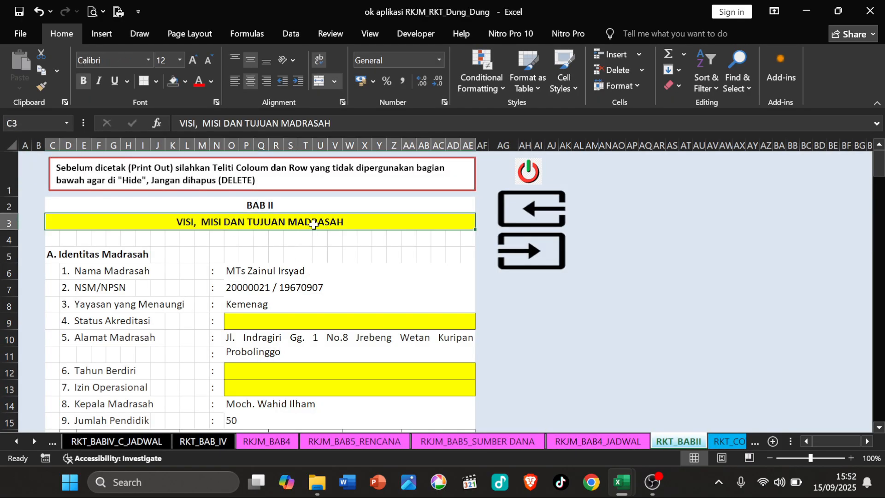
click(272, 322)
click(273, 369)
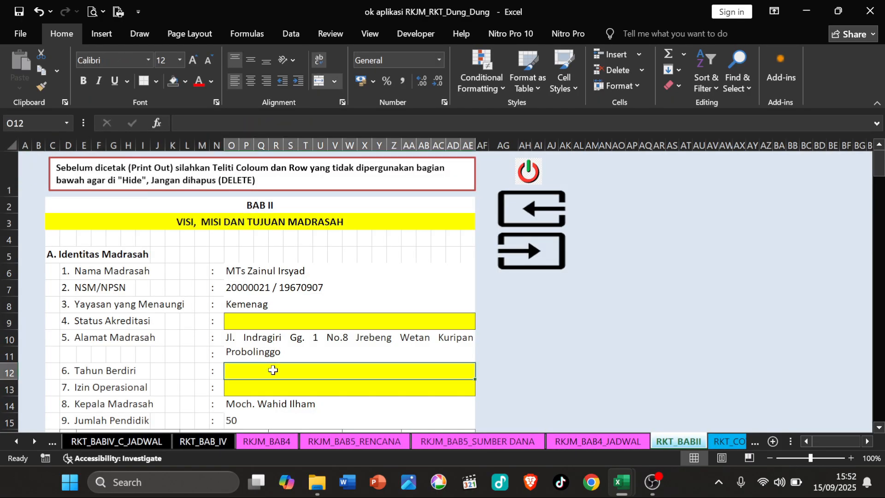
click(270, 388)
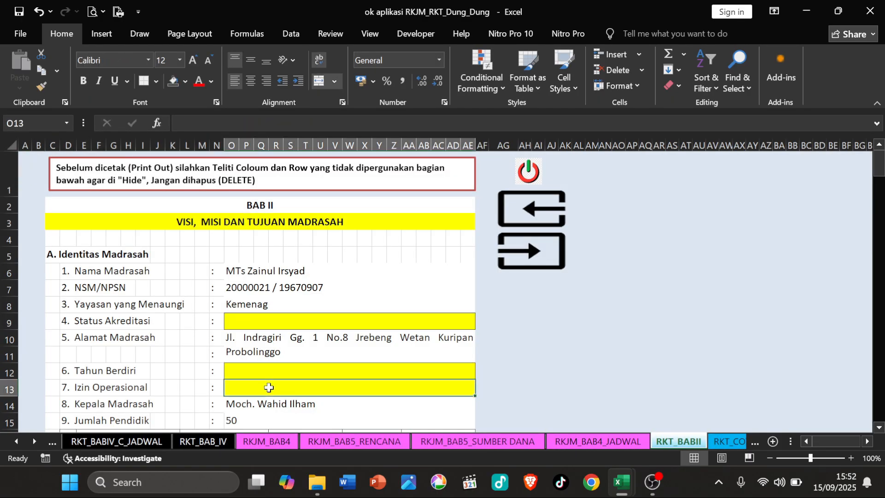
click(251, 323)
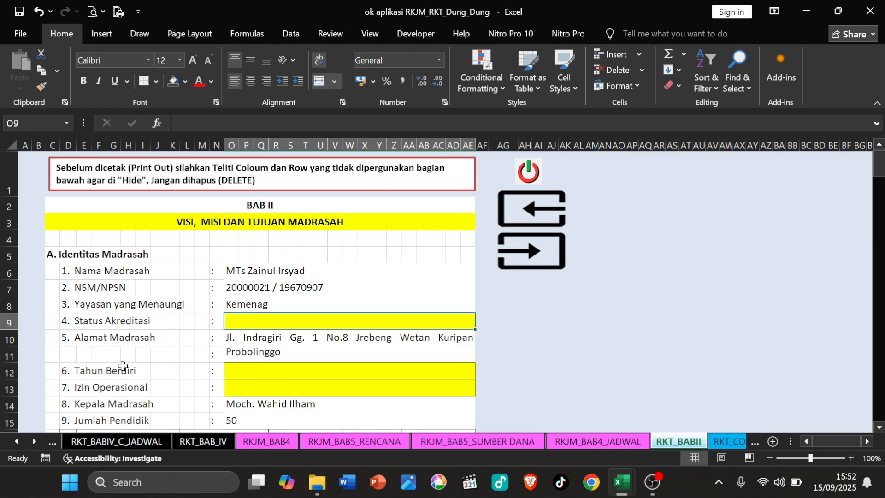
click(251, 376)
scroll(244, 369, down, 2)
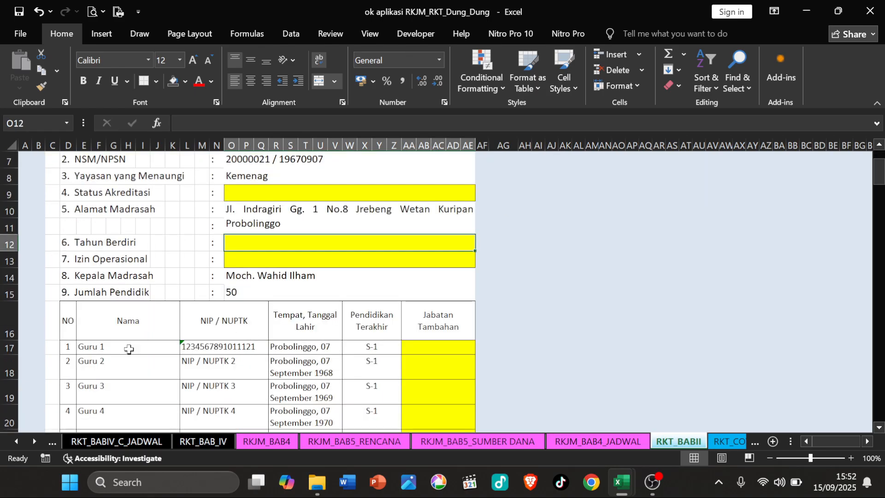
Step: Clear the first name in the teacher table and re-enter it as Guru 1
click(127, 349)
drag(109, 352, 113, 364)
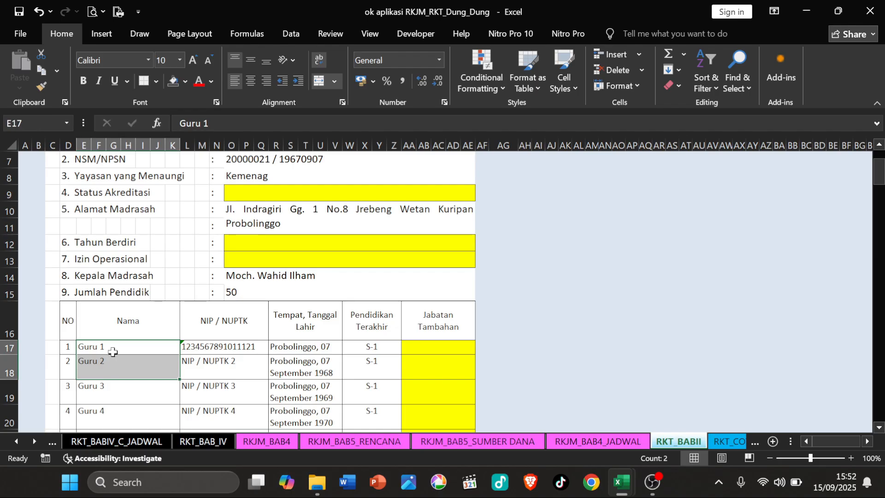
click(113, 351)
key(Delete)
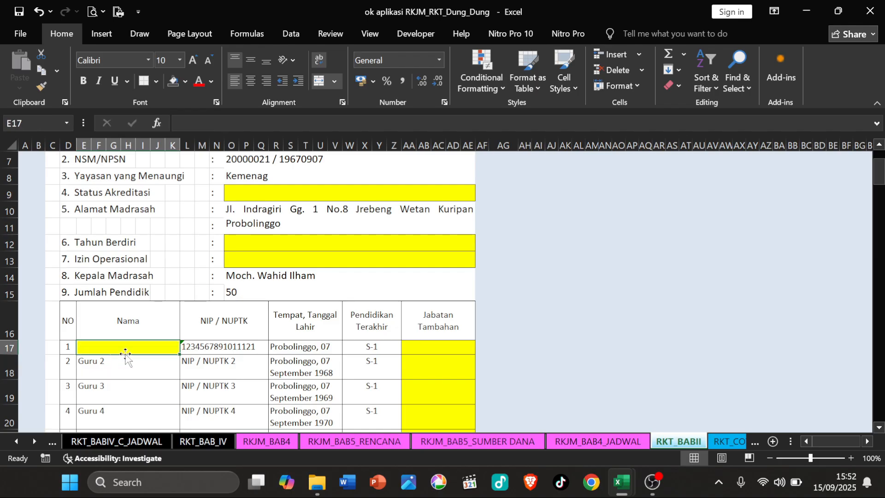
click(116, 362)
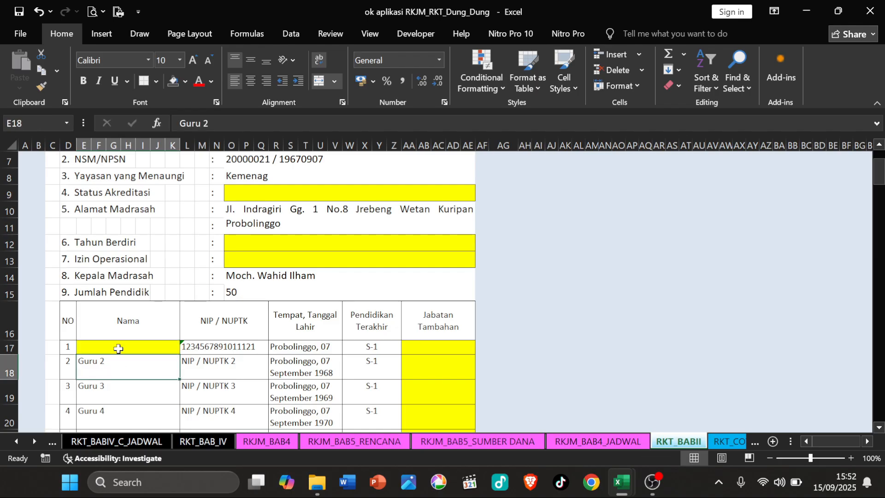
click(118, 349)
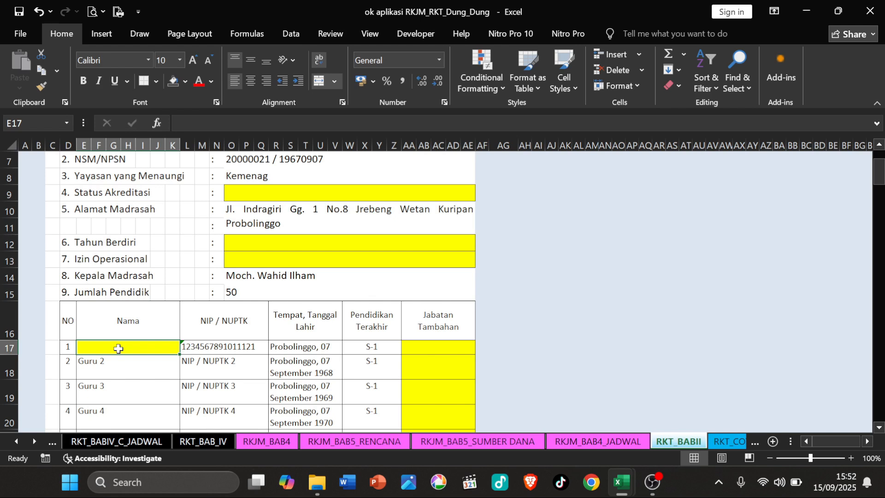
text(Guru 1)
key(Return)
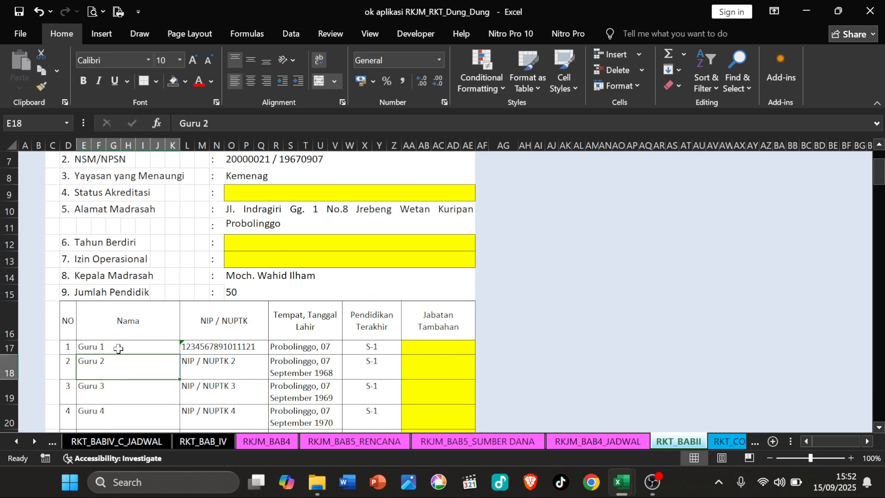
Step: Examine the teacher table's NIP / NUPTK and Jabatan Tambahan columns and its unused rows
click(208, 350)
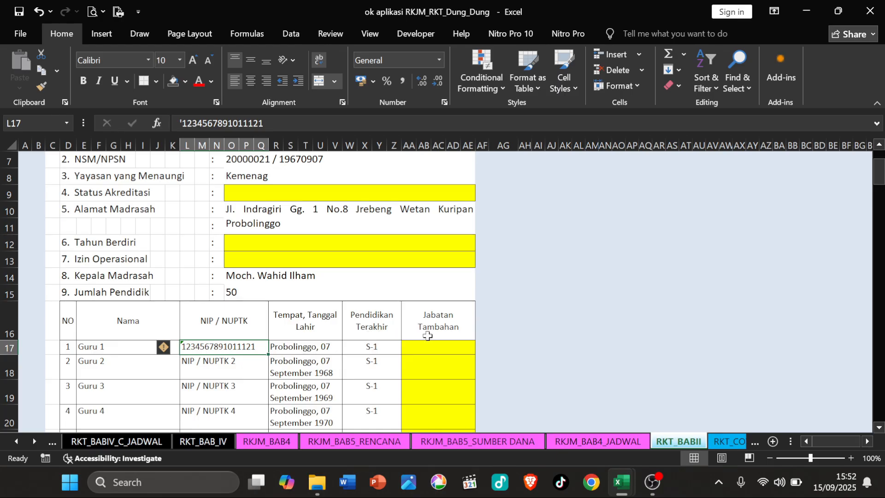
click(427, 349)
scroll(198, 331, down, 7)
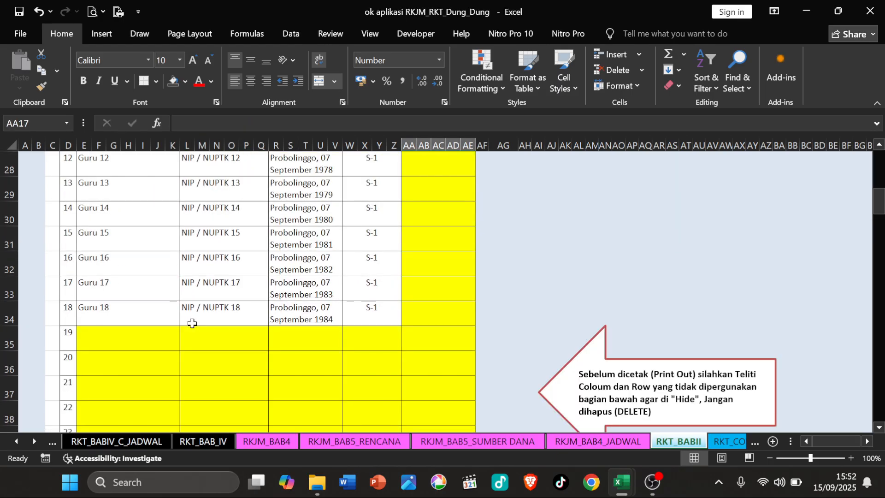
drag(10, 339, 22, 247)
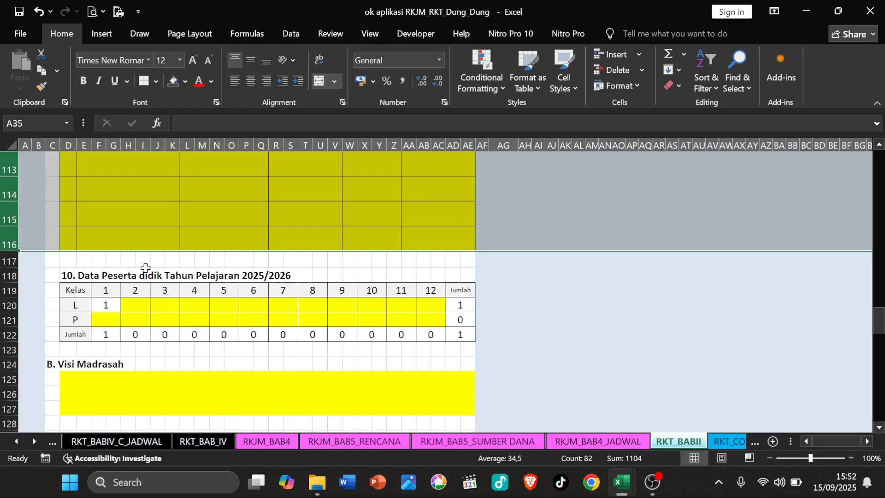
right_click(15, 213)
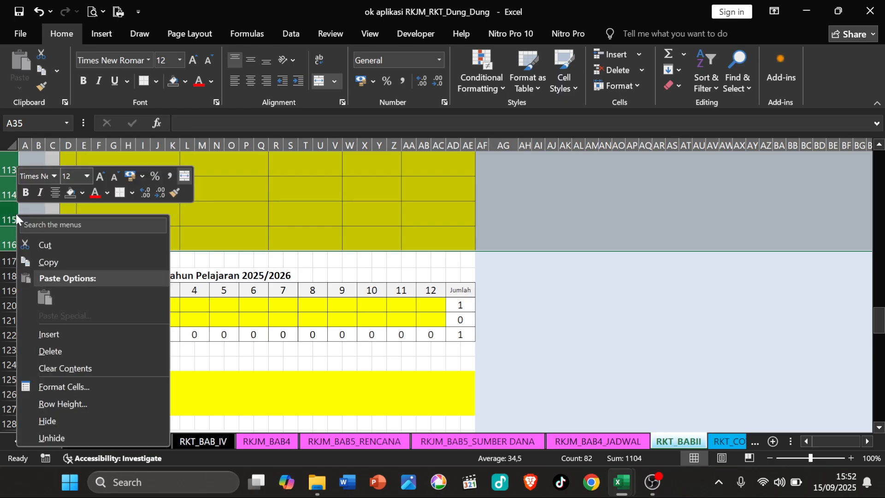
click(231, 271)
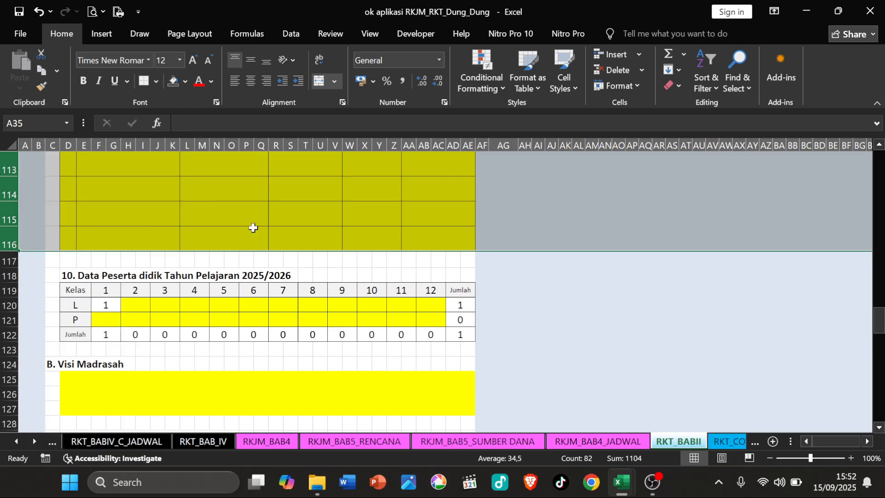
click(249, 237)
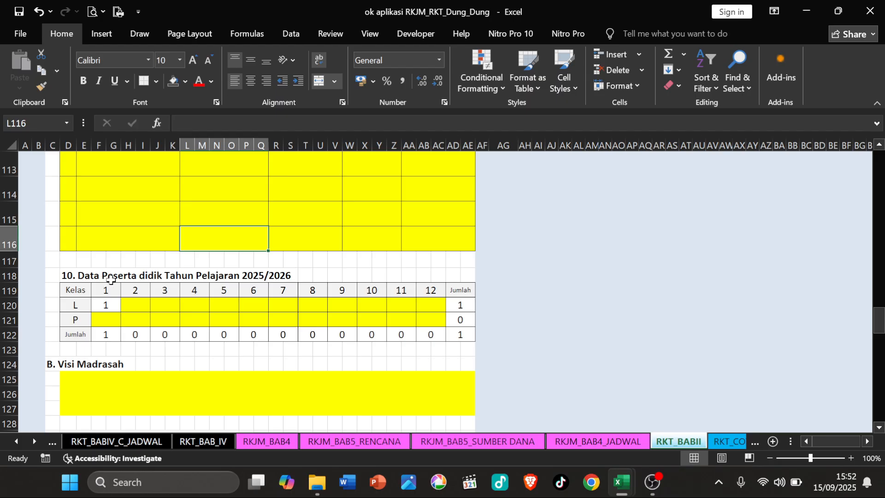
Step: Clear the class 1 male student count in the 2025/2026 Data Peserta didik table
scroll(111, 279, up, 13)
scroll(113, 279, down, 14)
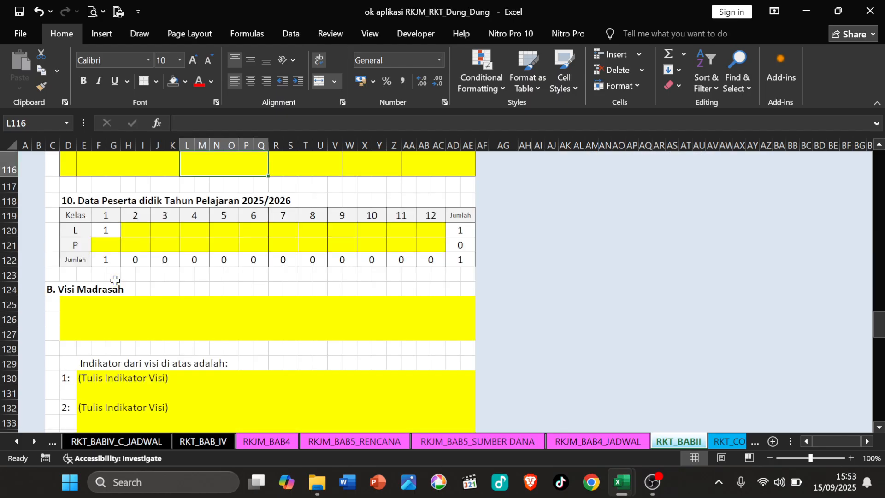
click(108, 230)
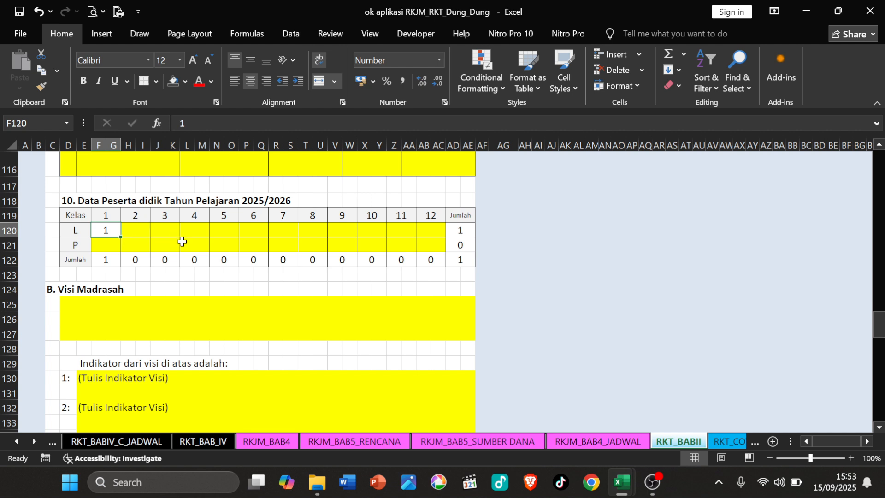
click(276, 234)
click(103, 234)
key(Delete)
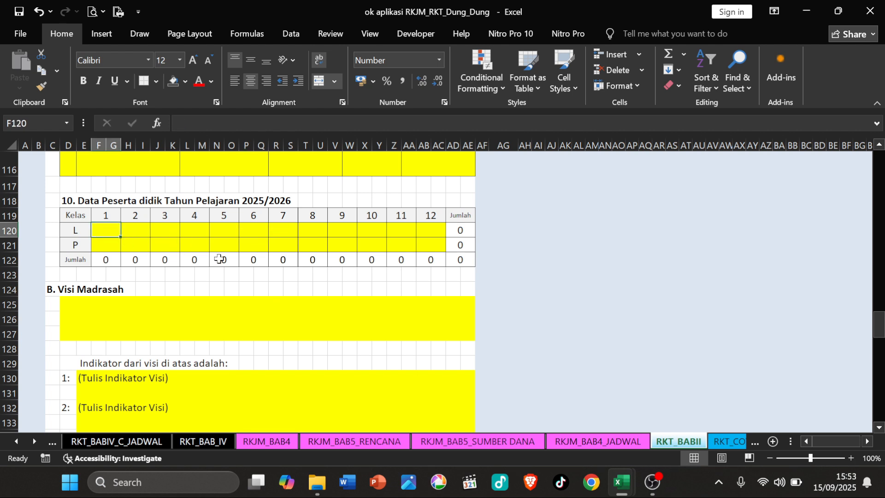
click(191, 259)
Step: Examine the vision, vision indicator, mission and goal entry areas of the madrasah profile, and return to the main menu
click(112, 318)
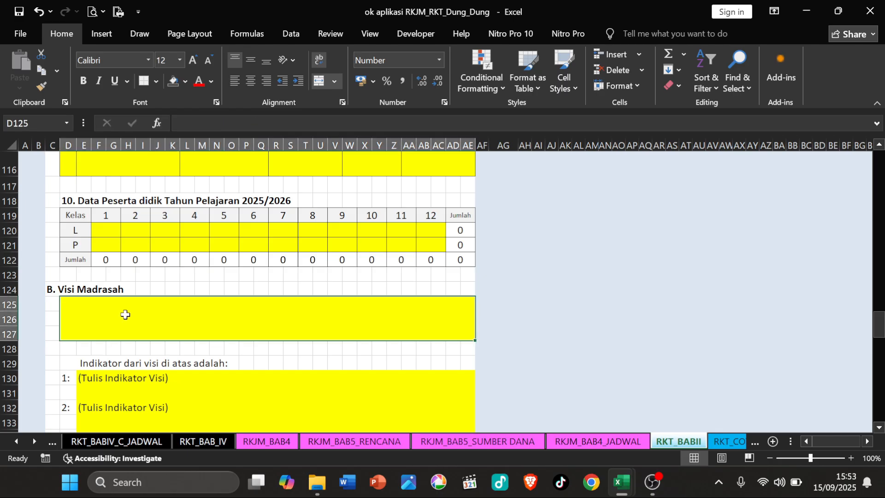
scroll(124, 318, down, 2)
click(153, 328)
scroll(154, 328, down, 2)
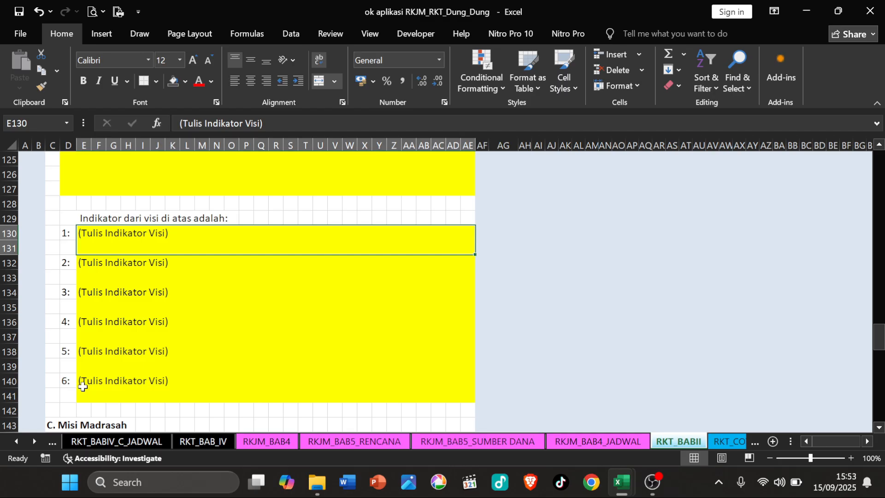
scroll(106, 339, down, 2)
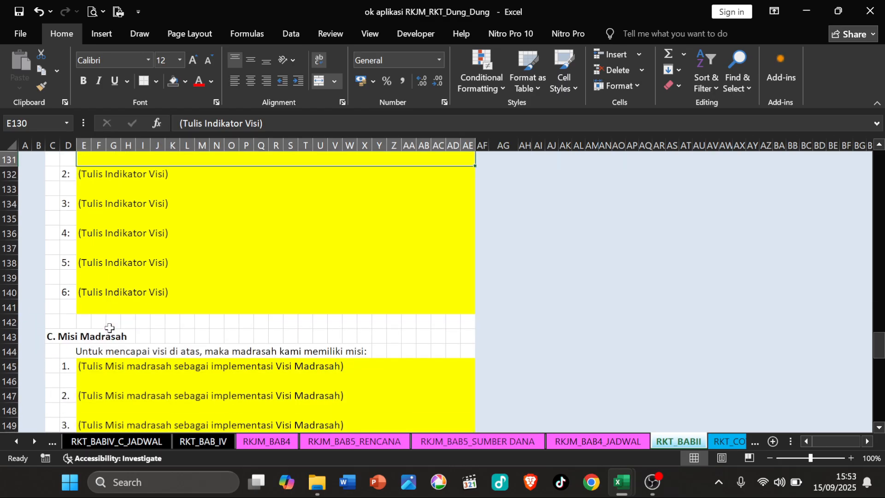
scroll(109, 330, down, 2)
scroll(128, 257, down, 1)
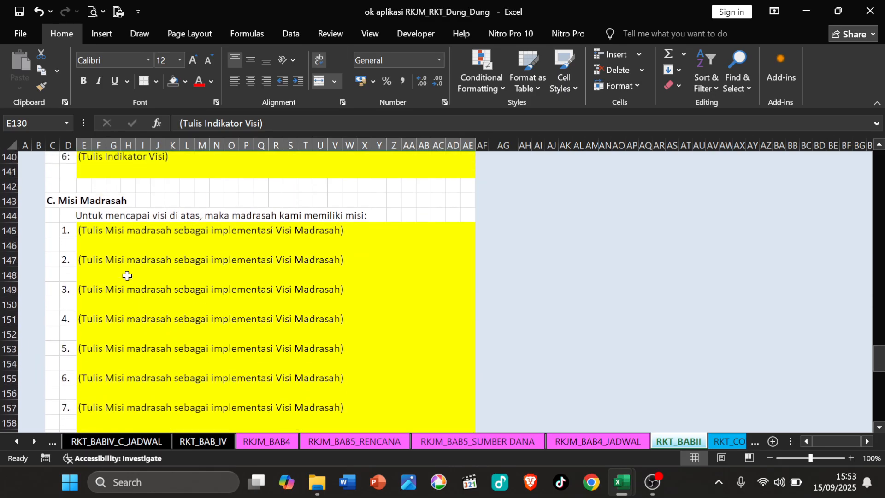
scroll(129, 278, down, 5)
scroll(106, 322, down, 2)
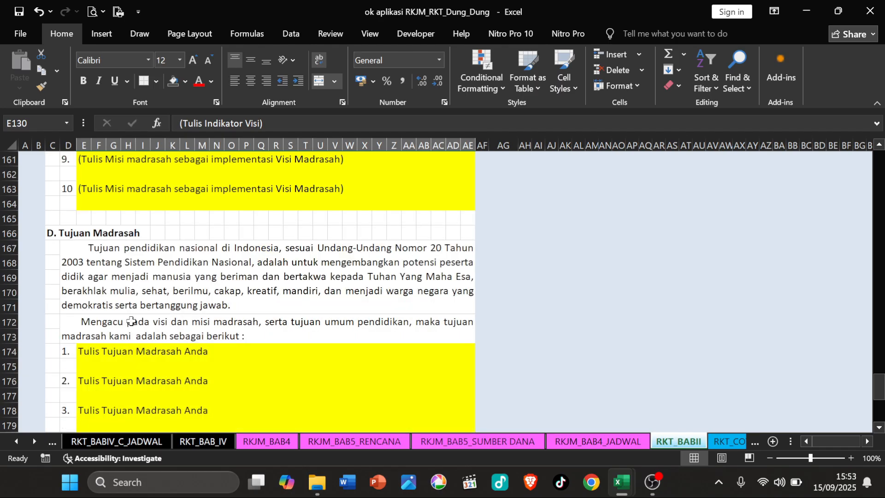
click(138, 351)
scroll(170, 339, down, 3)
scroll(170, 338, down, 5)
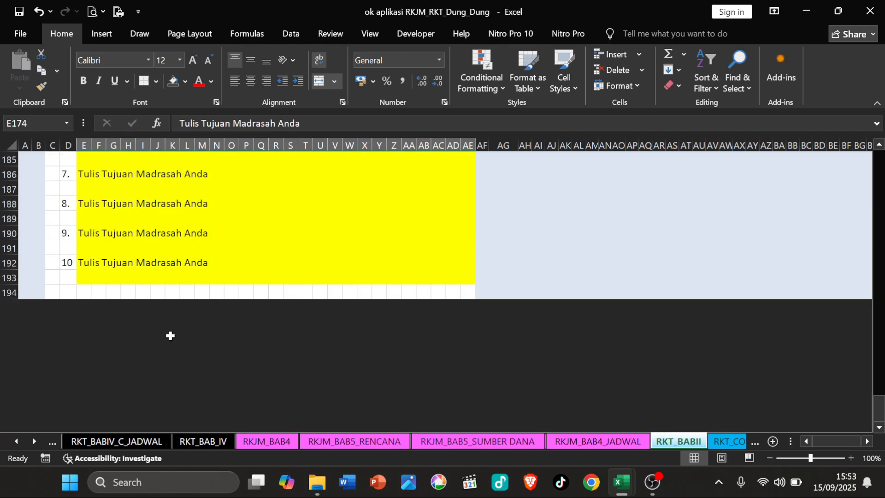
scroll(170, 337, up, 20)
scroll(167, 337, up, 17)
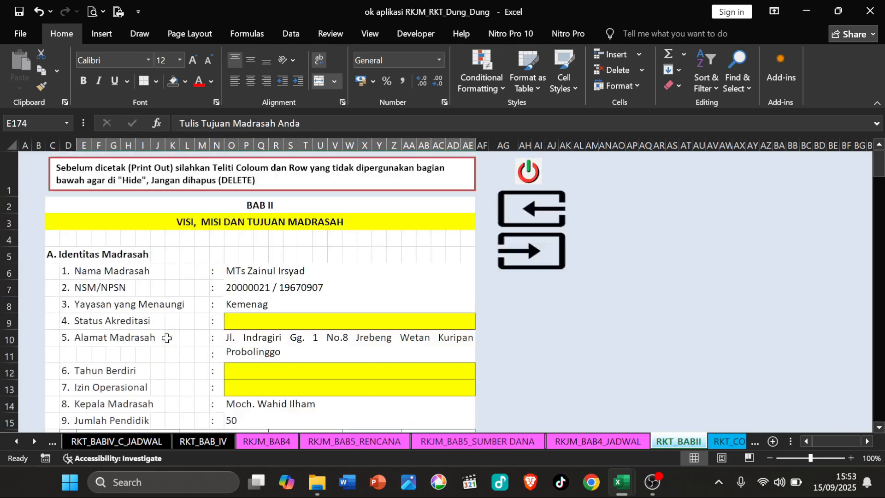
click(529, 171)
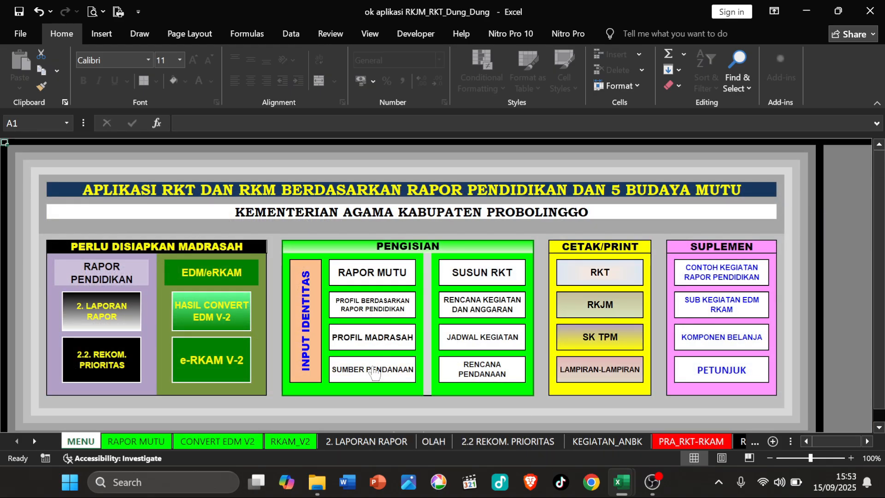
Step: Look at the madrasah profile, check the 2025/2026 BOS Pusat amount in the funding sources sheet, and return to the main menu
click(373, 337)
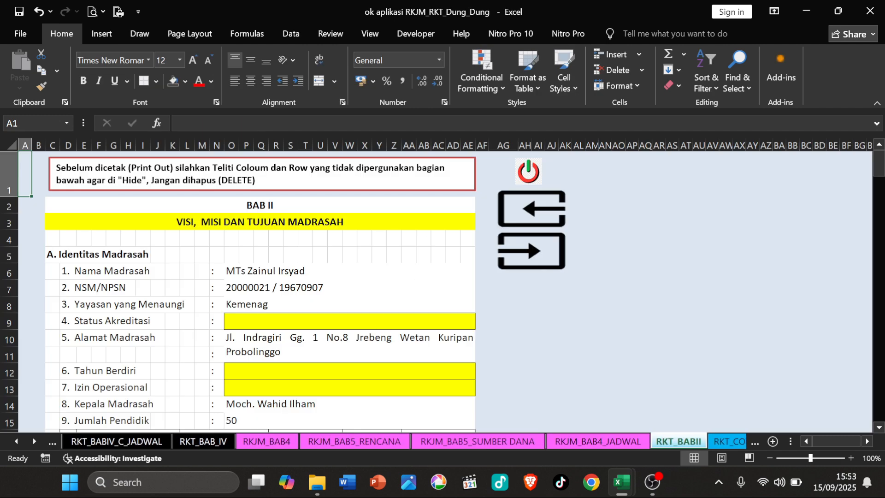
click(529, 175)
click(368, 374)
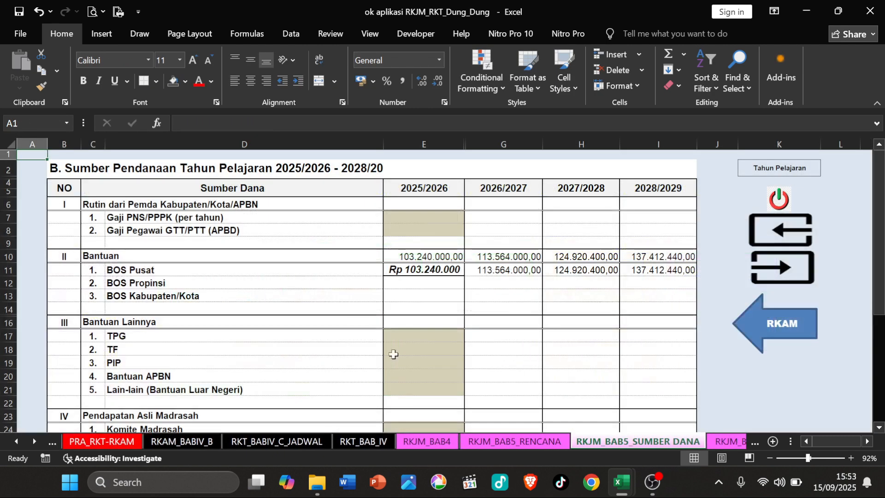
click(425, 275)
click(778, 202)
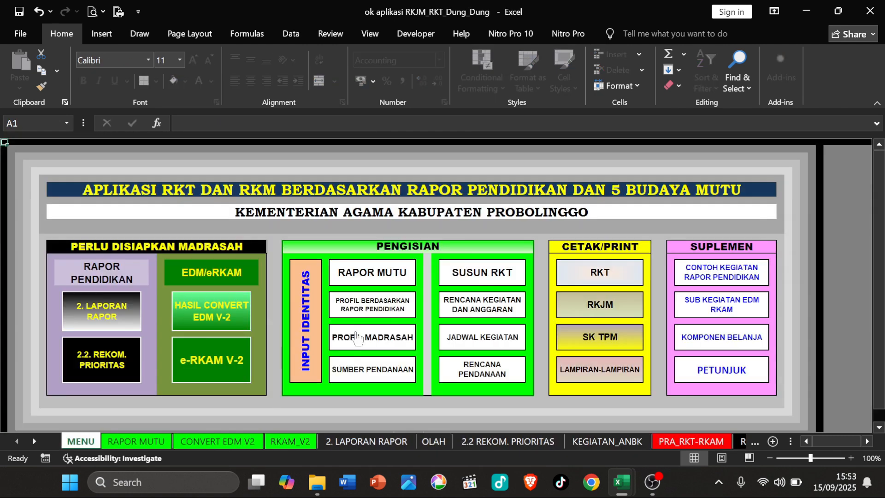
Step: In the identity input sheet, examine the BOS recipient student count, the MTs rate per student and the Total BOS formula
click(307, 337)
scroll(243, 388, down, 6)
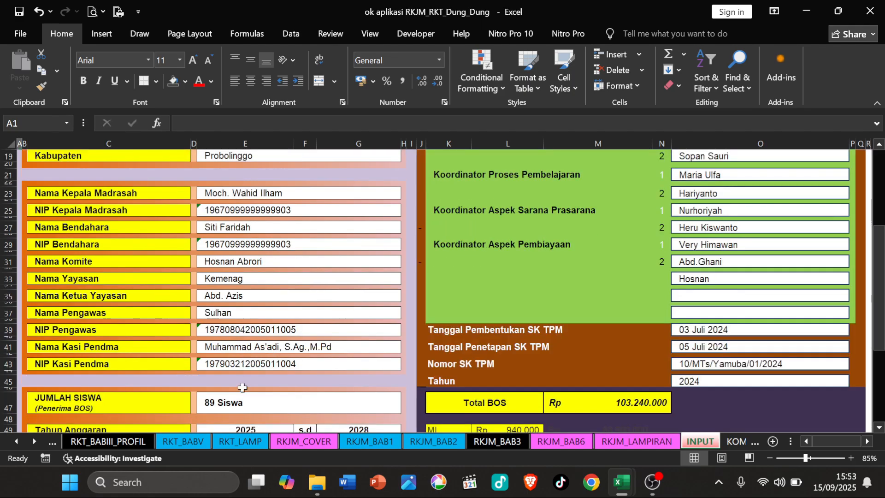
click(241, 402)
scroll(487, 389, down, 2)
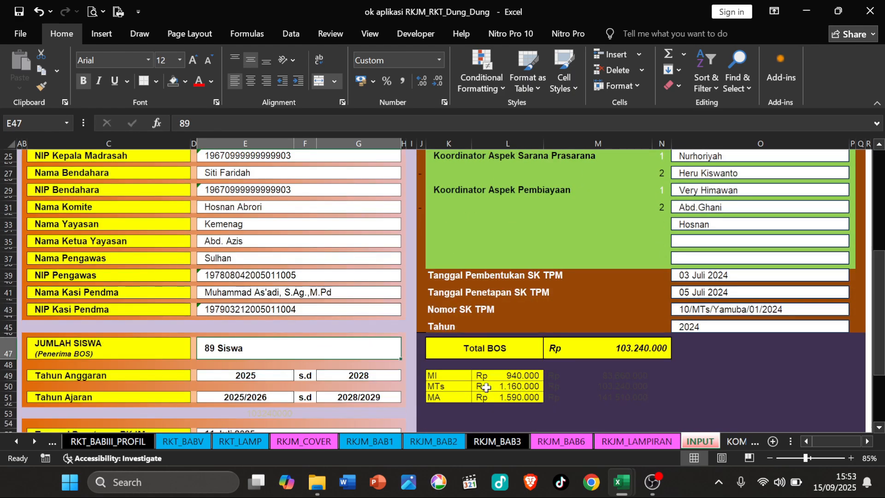
click(486, 387)
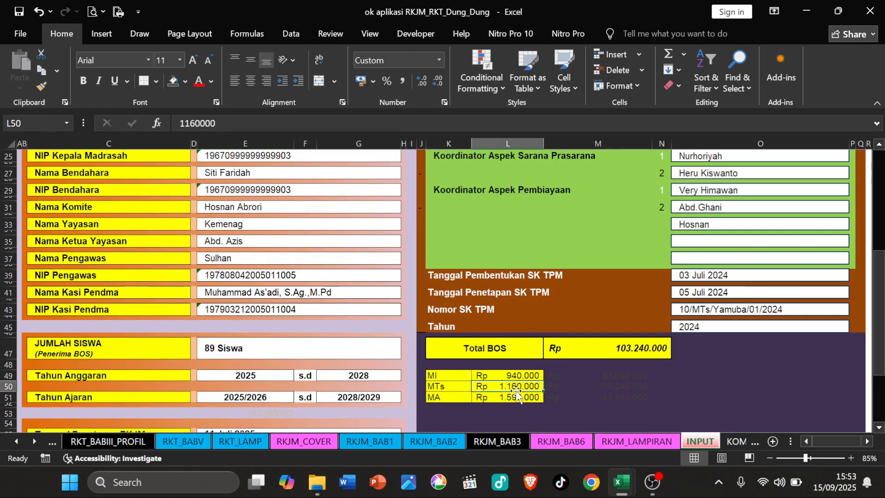
click(606, 352)
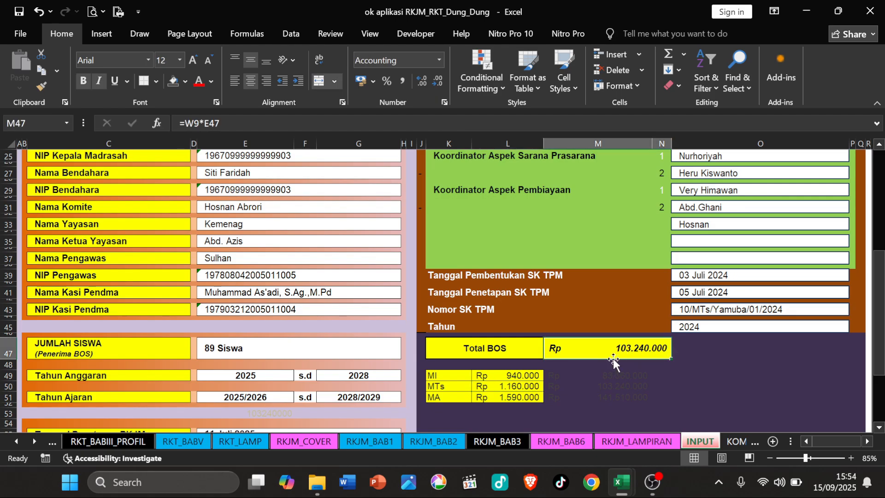
Step: Set Jenis Madrasah to MI and check the Total BOS amount
scroll(337, 275, up, 1)
scroll(337, 274, up, 8)
click(399, 199)
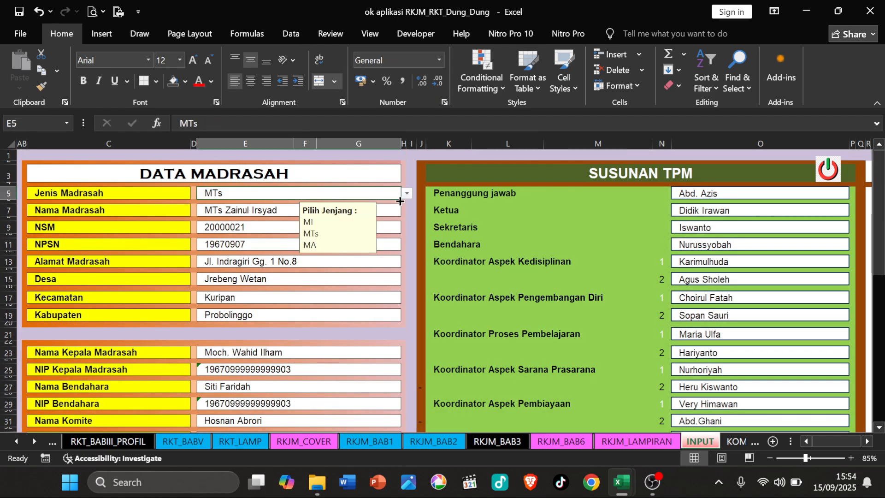
click(406, 196)
click(302, 205)
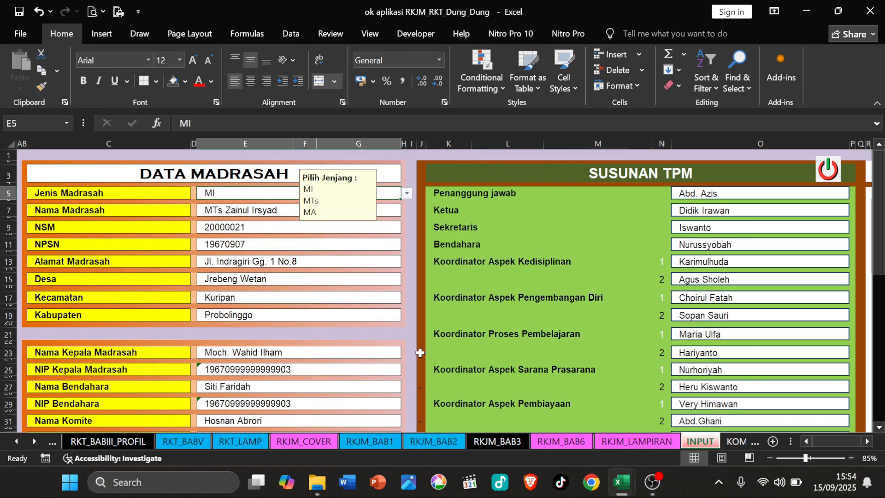
scroll(420, 352, down, 6)
click(618, 401)
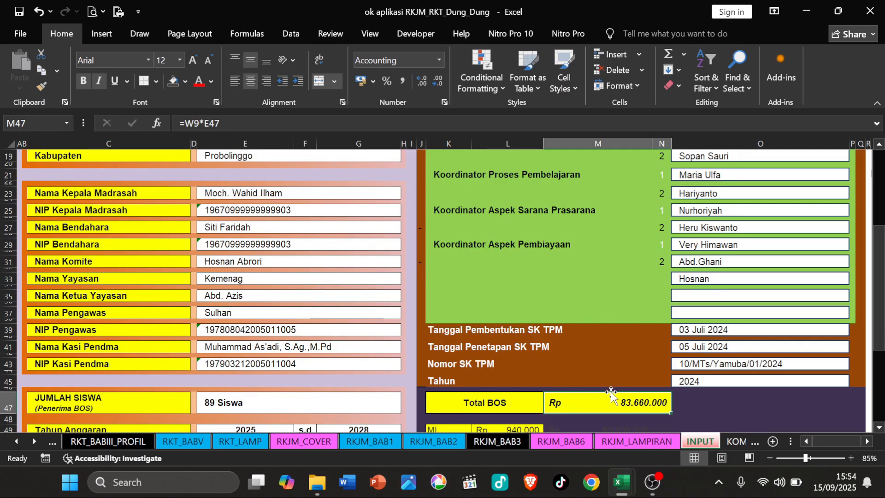
scroll(587, 382, down, 1)
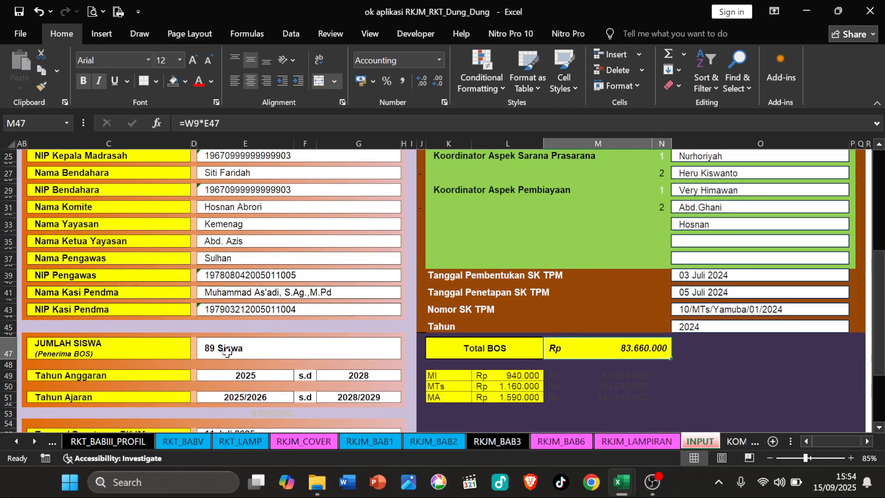
Step: Compare the BOS recipient student count with the MI, MTs and MA rates per student
click(226, 349)
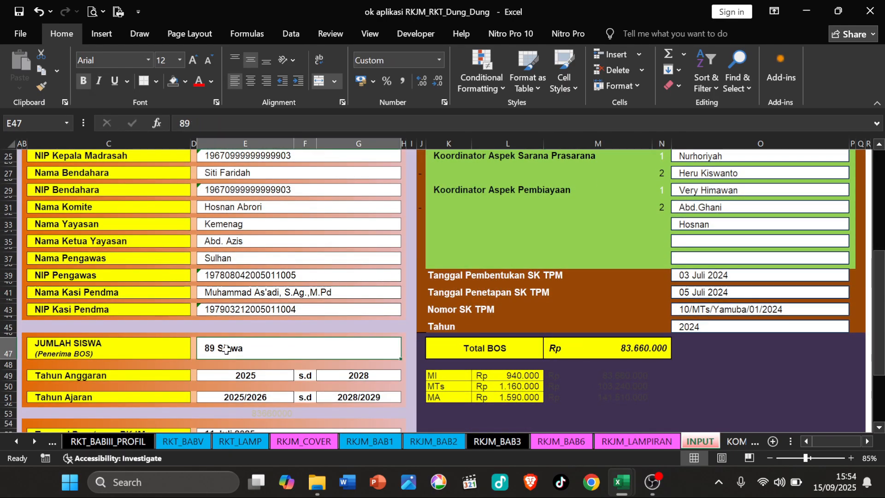
click(498, 377)
click(498, 388)
click(497, 397)
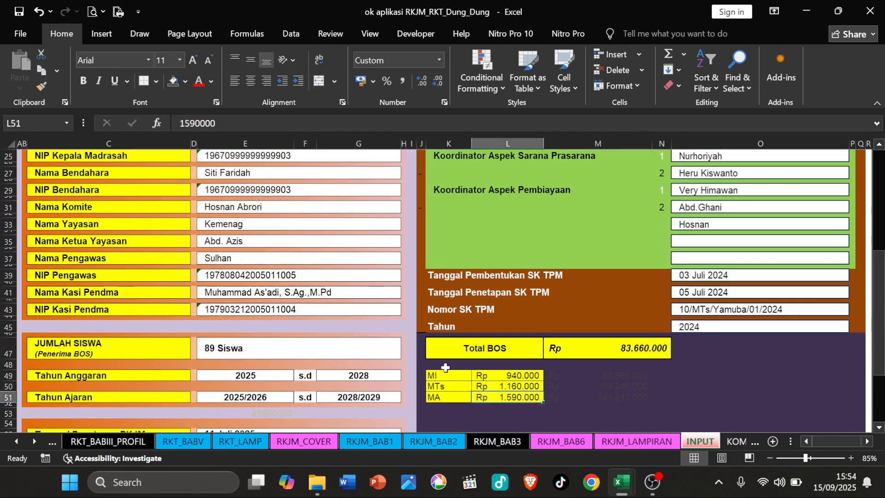
click(269, 353)
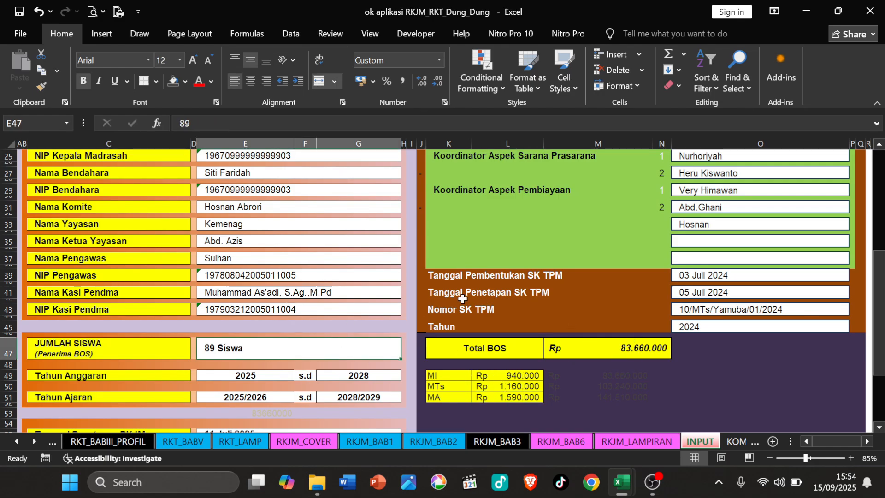
Step: Set Jenis Madrasah back to MTs and check the Total BOS amount
scroll(463, 299, up, 8)
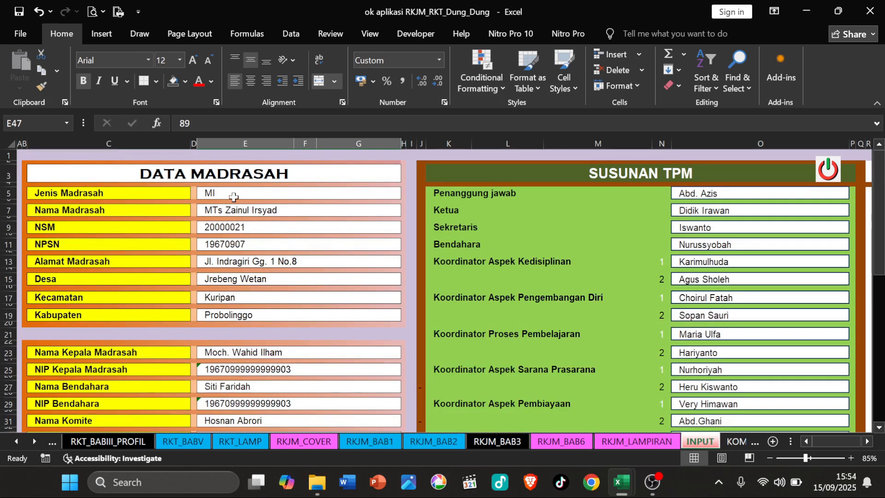
click(234, 197)
click(406, 194)
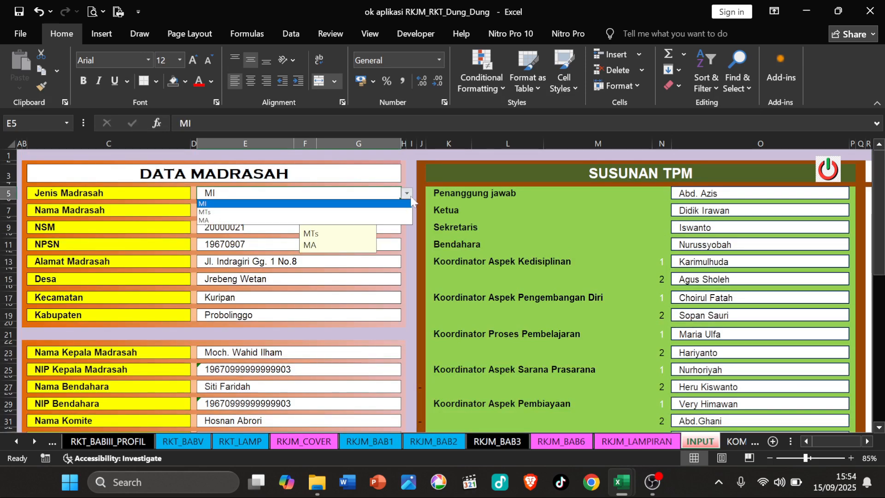
click(231, 212)
scroll(512, 341, down, 15)
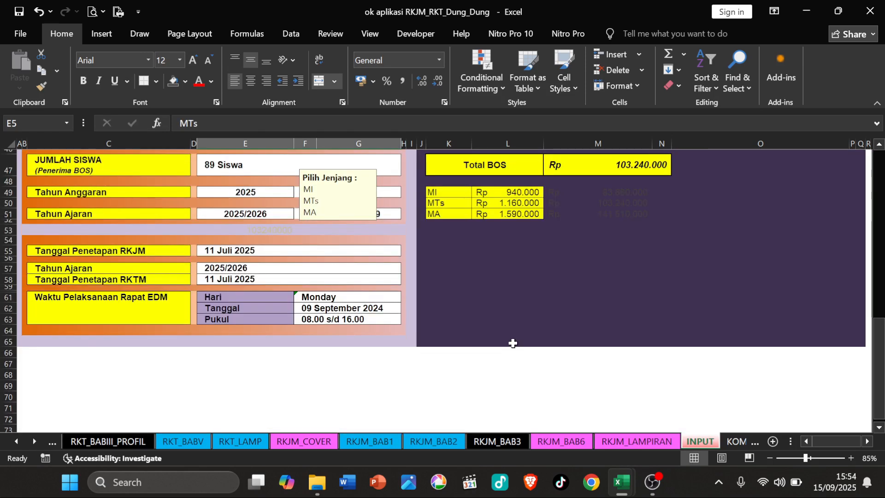
scroll(507, 318, up, 2)
click(627, 218)
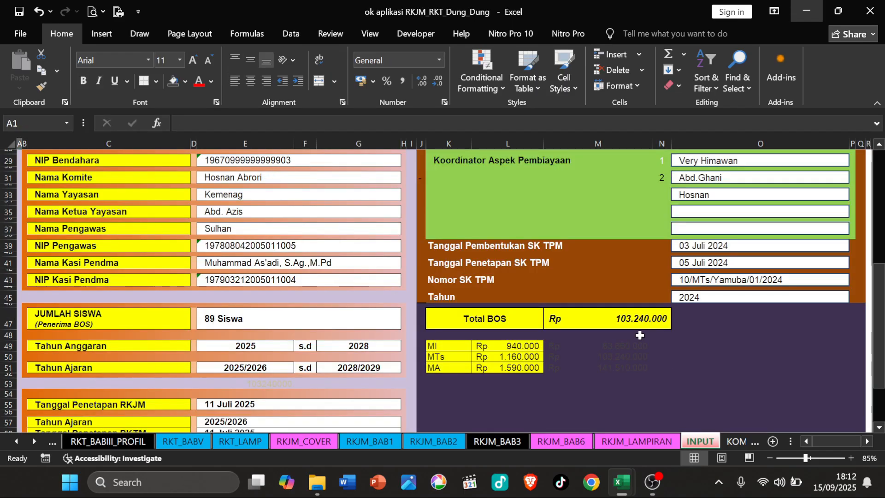
Step: Return to the main menu, look at the Jadwal Kegiatan sheet, and go back to the menu
scroll(617, 321, up, 1)
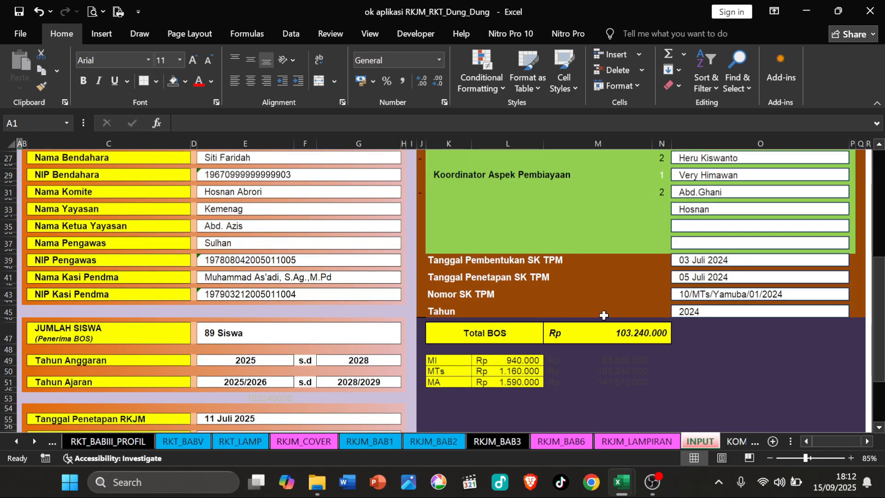
scroll(603, 316, up, 8)
click(833, 176)
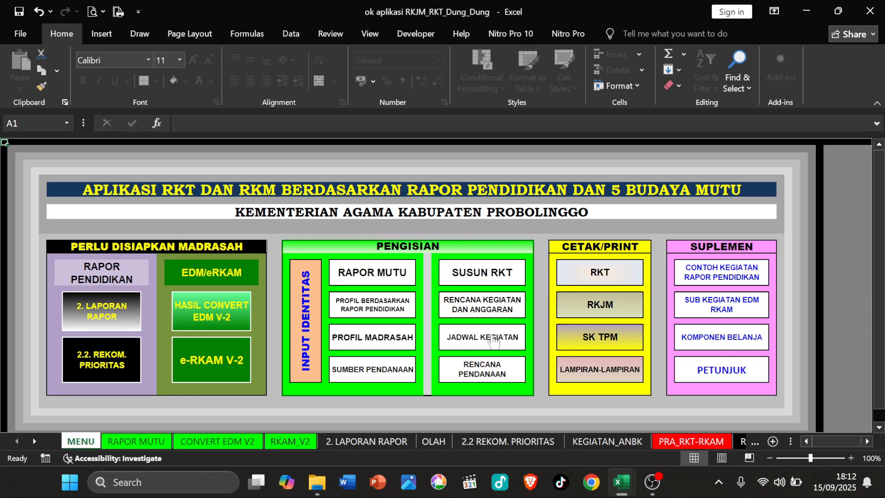
click(493, 341)
click(768, 203)
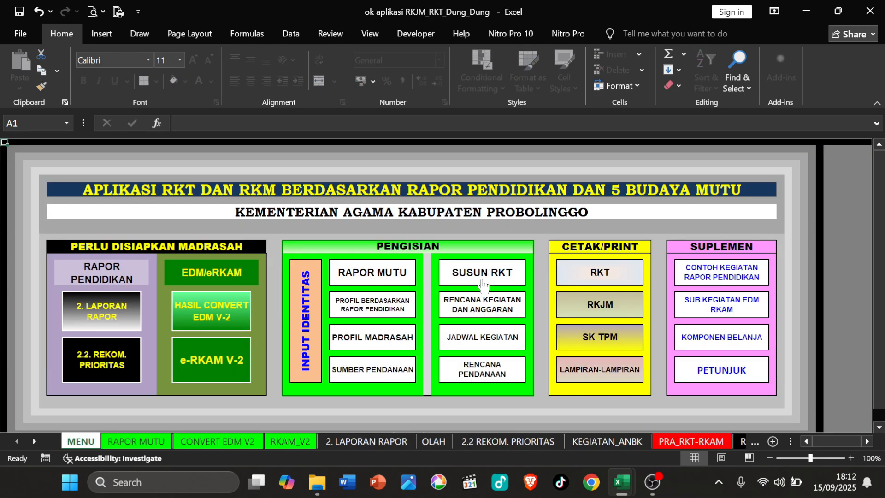
Step: Open the Susun RKT preparation sheet and select the No. cell of the first row
click(486, 279)
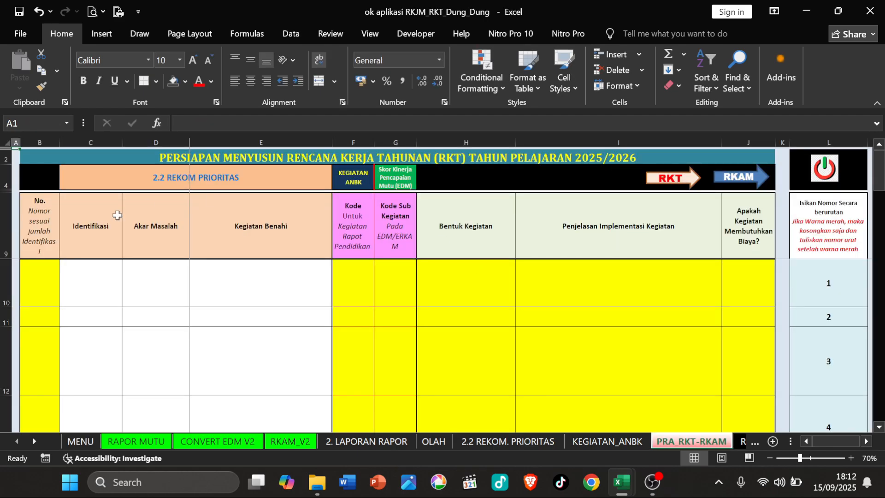
click(98, 281)
key(Left)
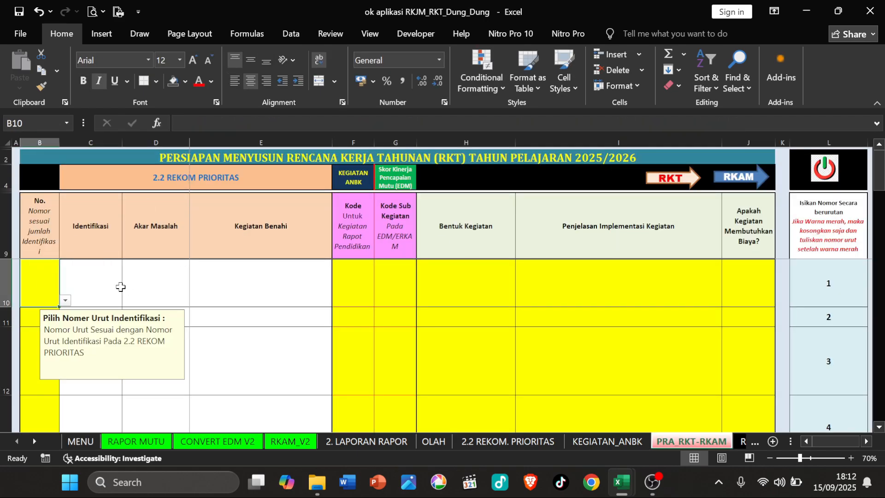
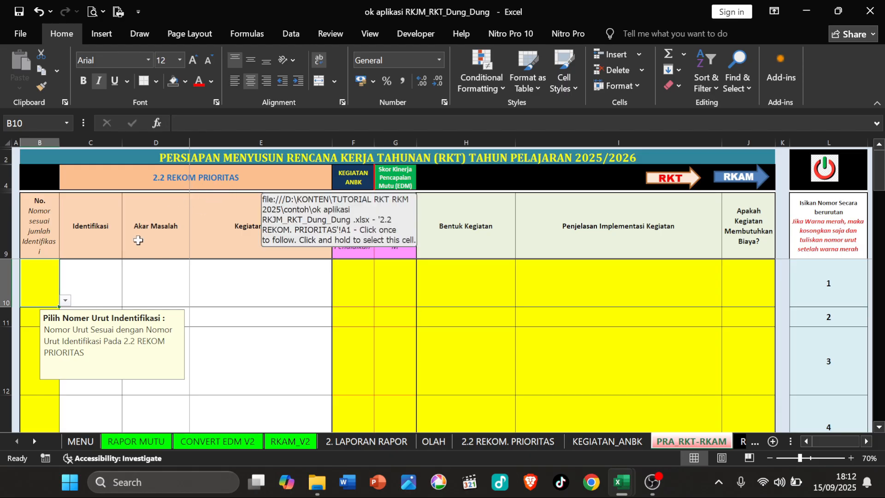
Step: Examine the numbered Identifikasi entries in the 2.2 REKOM. PRIORITAS sheet, and return to the RKT preparation sheet
click(202, 183)
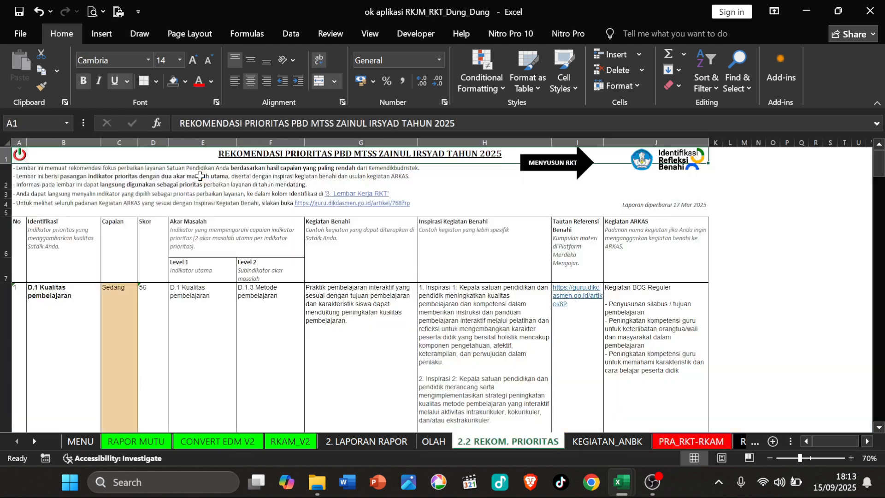
click(36, 309)
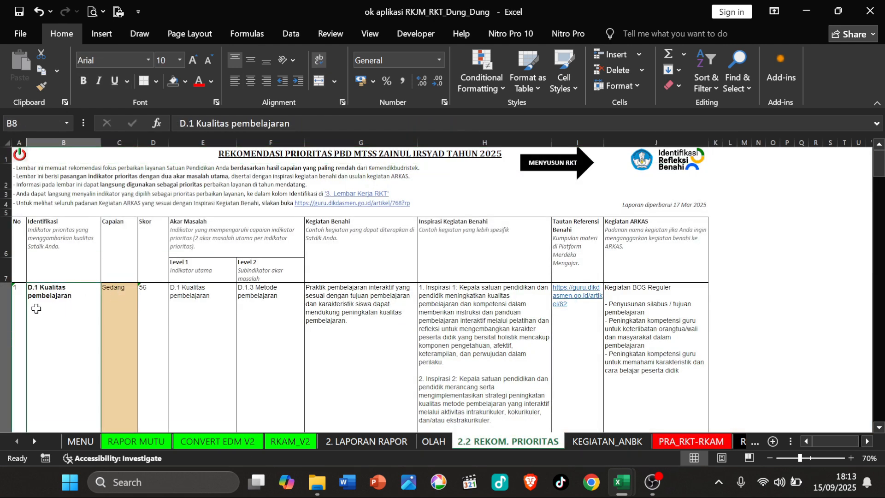
key(Down)
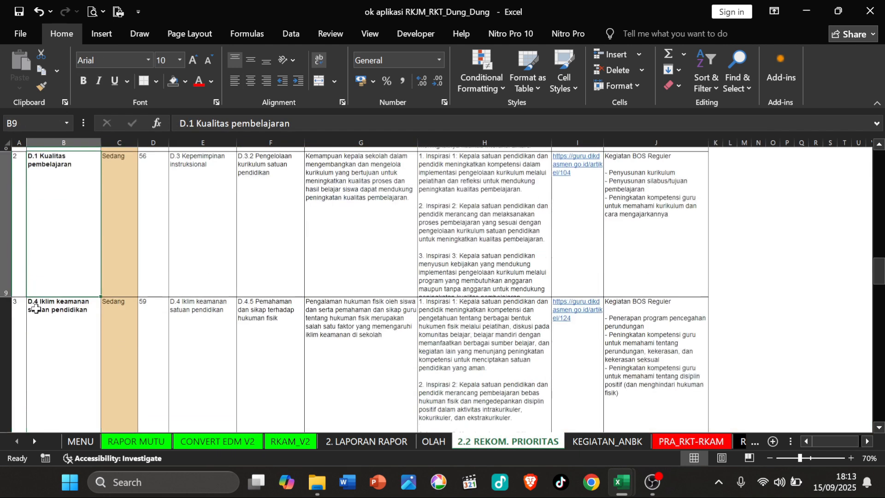
key(Up)
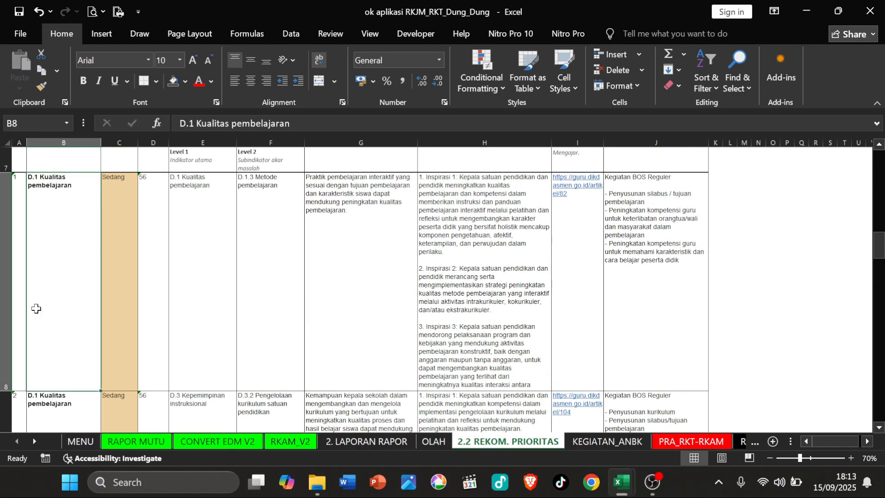
key(Down)
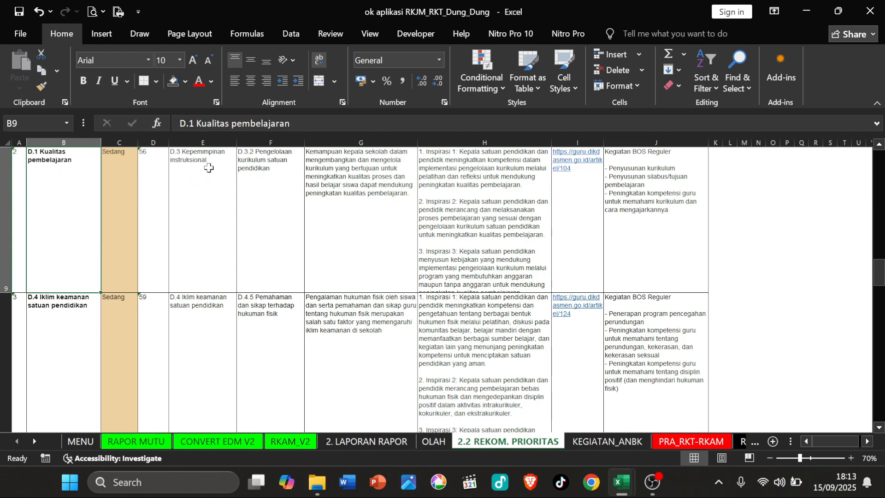
click(76, 318)
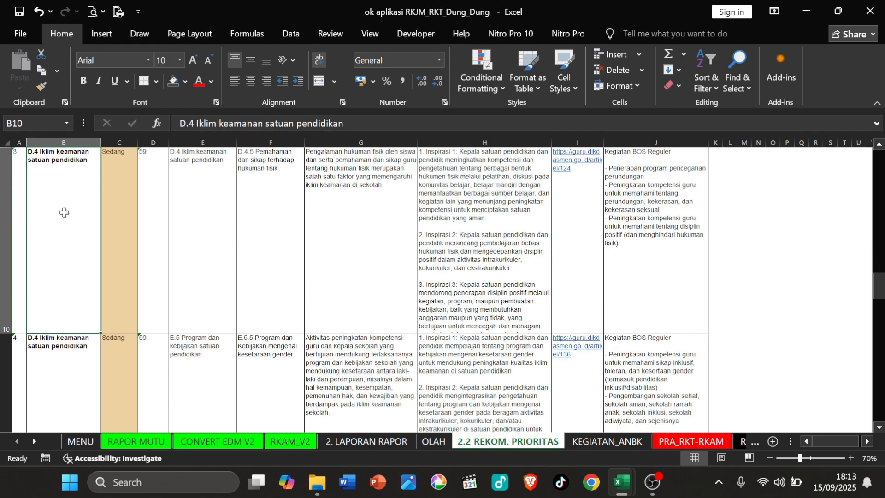
click(67, 354)
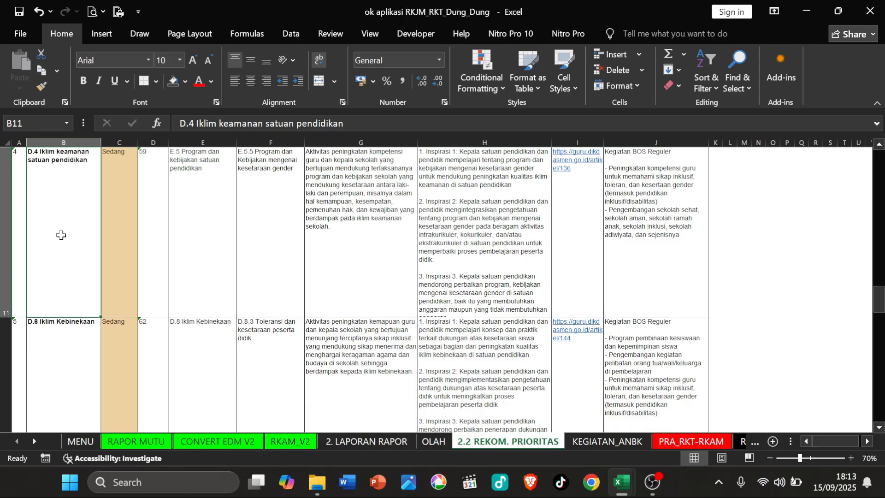
key(Down)
key(Down)
key(Down)
key(Down)
key(Down)
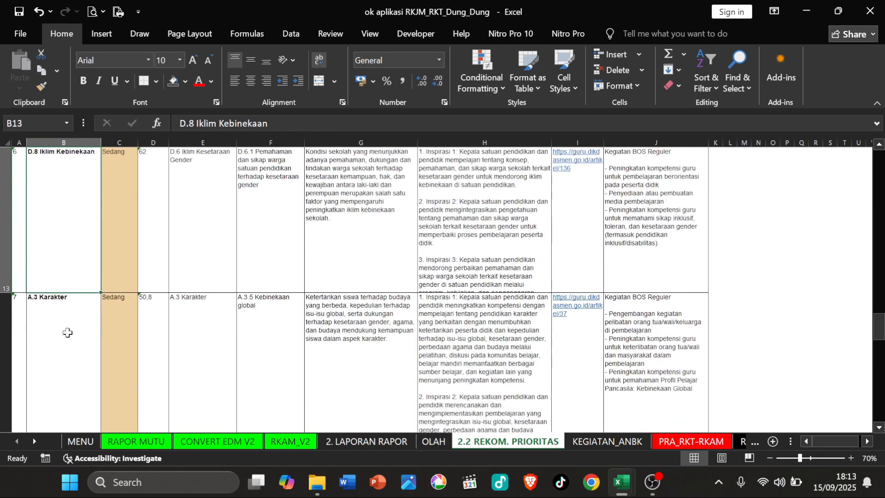
key(Down)
key(Down)
key(Down)
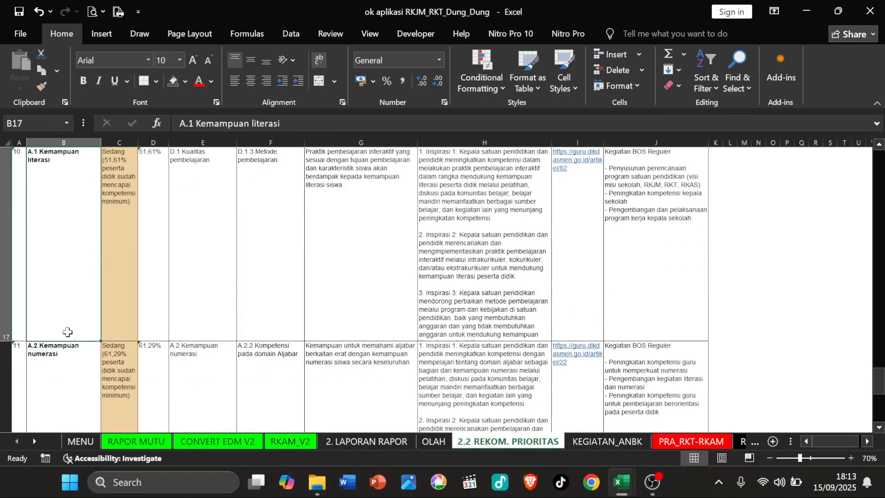
scroll(75, 308, up, 4)
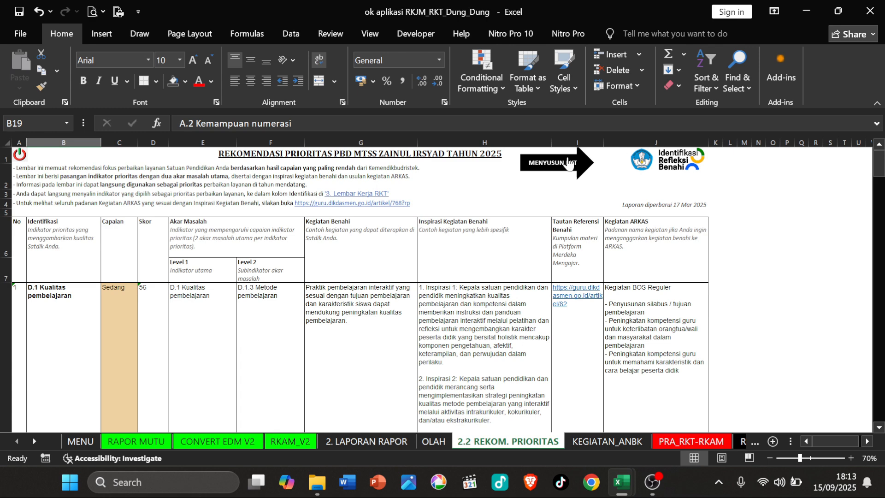
click(567, 164)
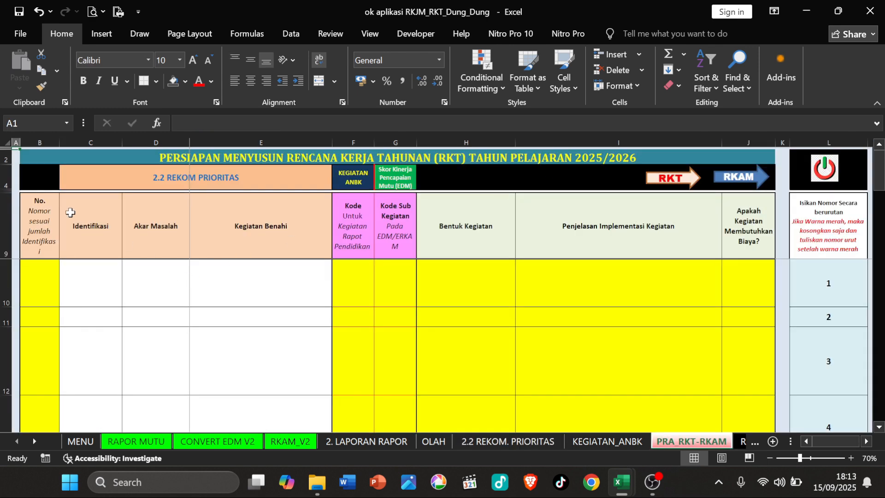
Step: Set the No. of the first RKT preparation row to 1 and make row 10 slightly taller
click(37, 281)
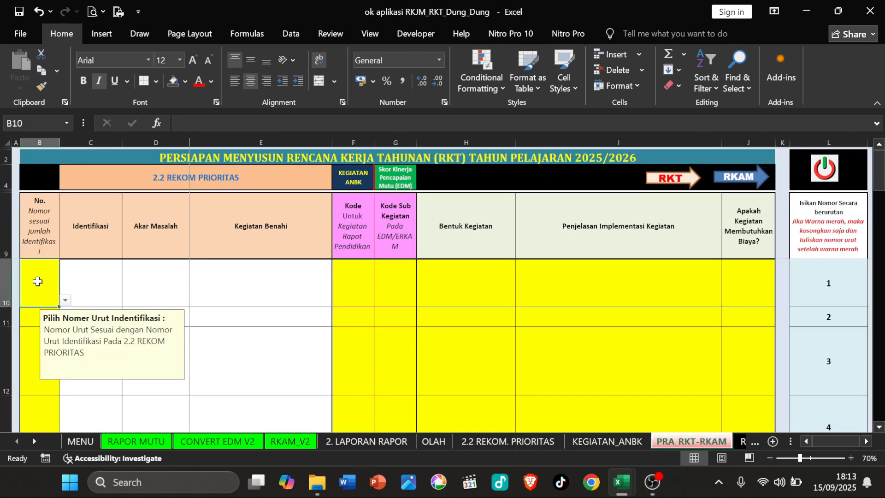
click(65, 301)
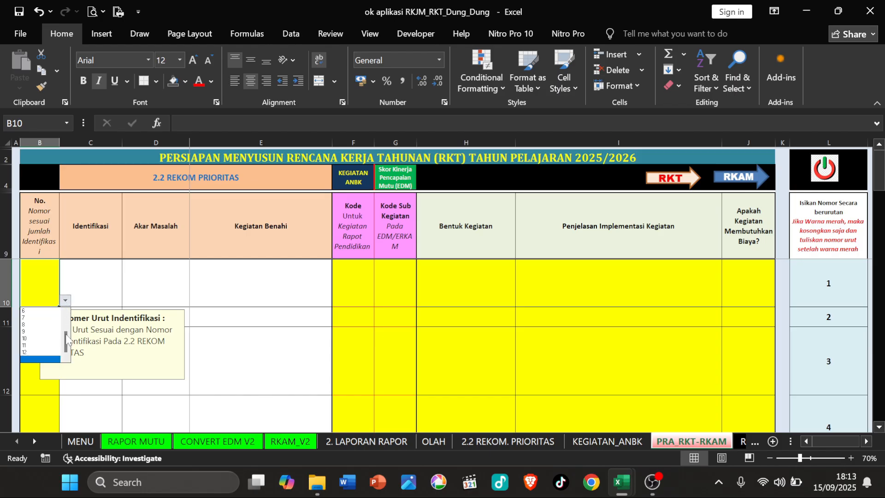
drag(68, 341, 64, 320)
click(31, 312)
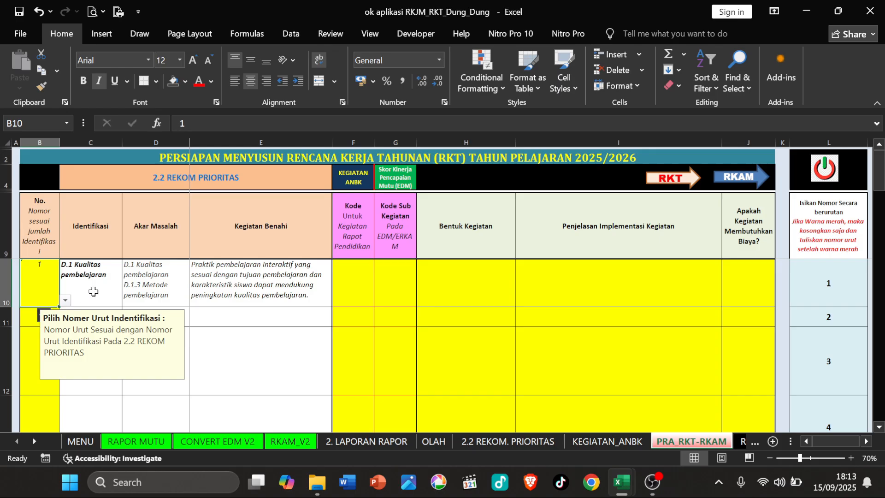
mouse_move(9, 305)
mouse_down()
mouse_move(7, 319)
mouse_move(6, 308)
mouse_up()
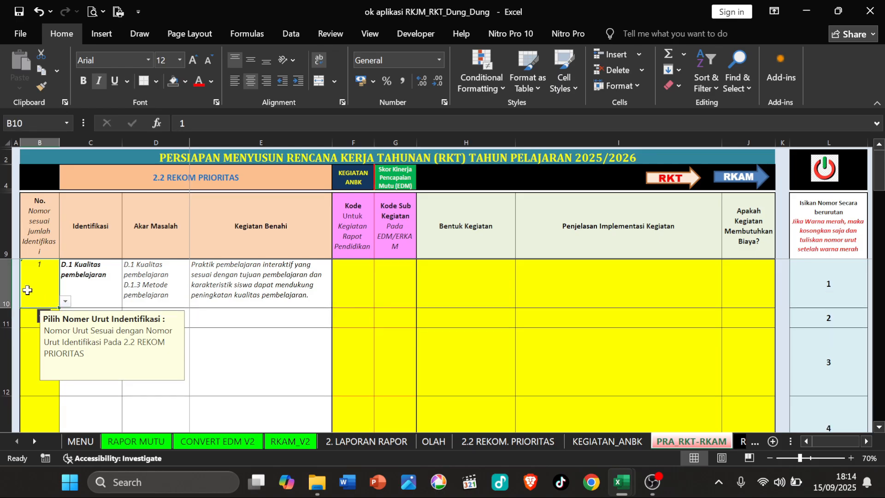
click(229, 289)
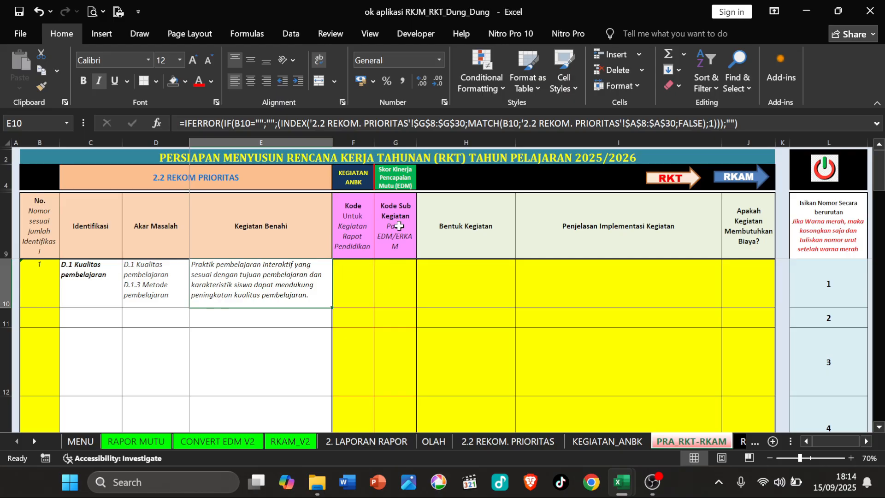
Step: Follow the Skor Kinerja Pencapaian Mutu (EDM) link and examine the prioritised sub-activity codes from the beginning of the list
click(386, 279)
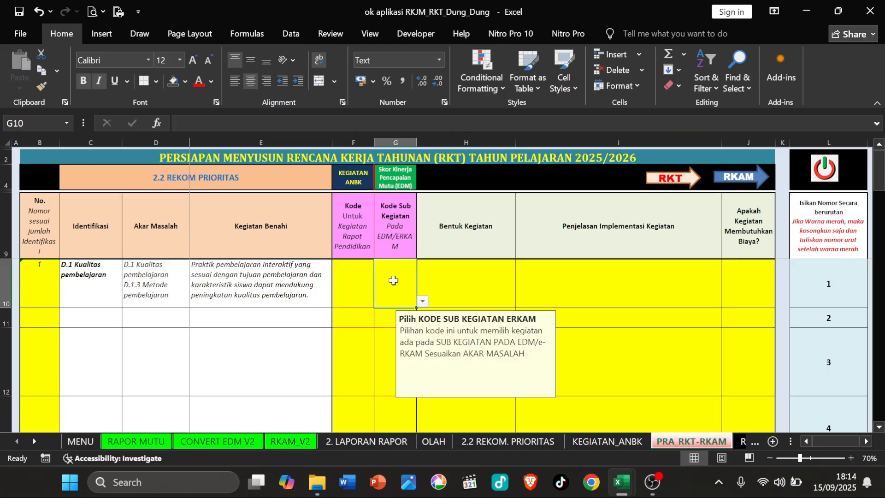
click(397, 181)
click(174, 317)
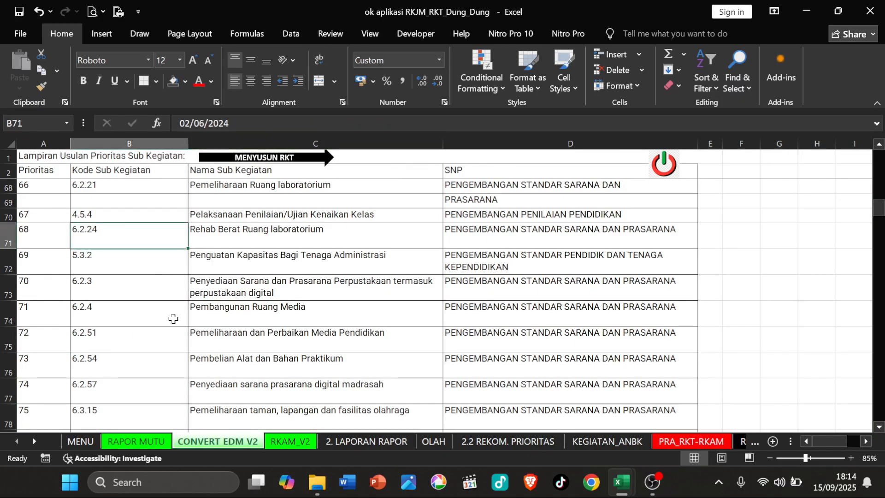
scroll(172, 320, up, 10)
scroll(172, 320, up, 10)
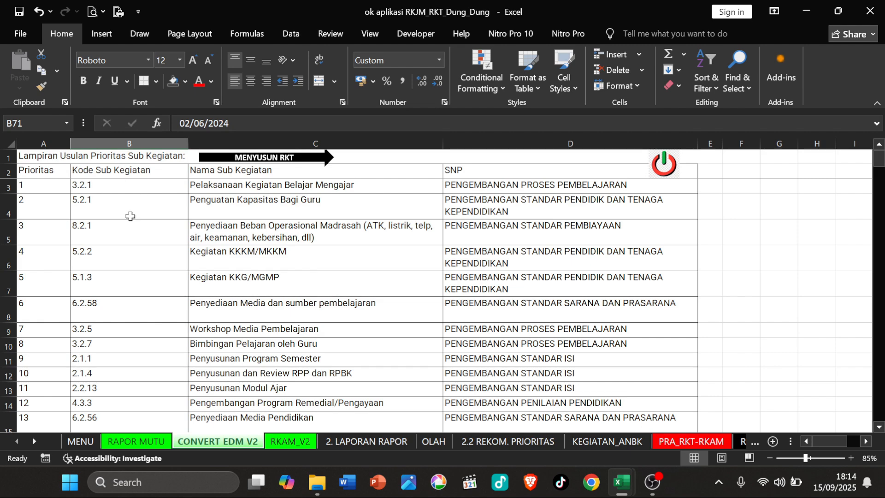
Step: Reopen the Hasil Convert EDM V-2 list from the main menu, check its link from Susun RKT, and return to the RKT preparation sheet
click(662, 166)
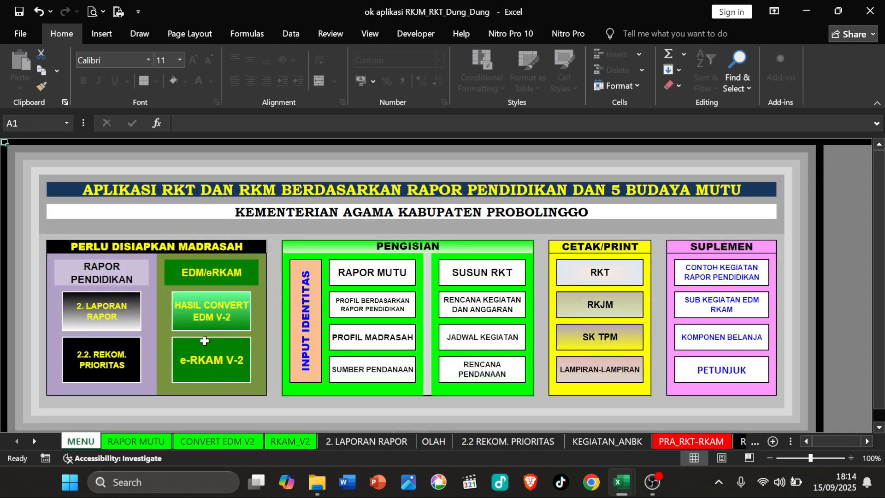
click(213, 317)
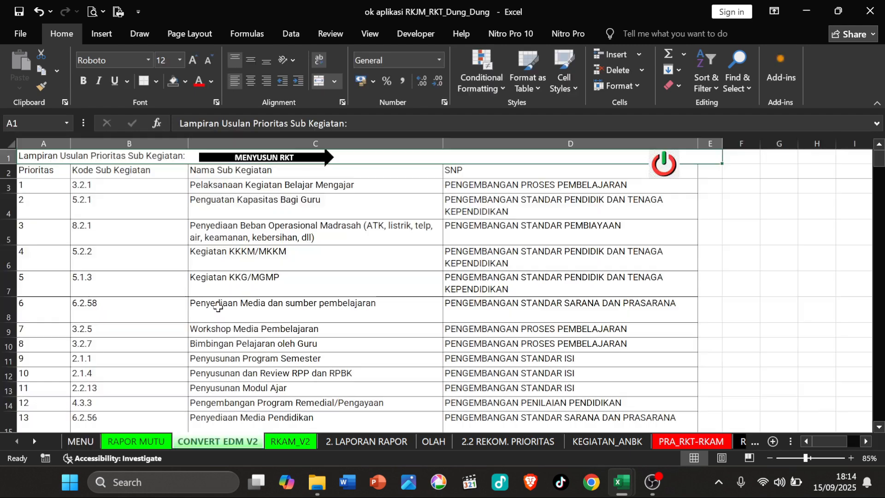
click(663, 166)
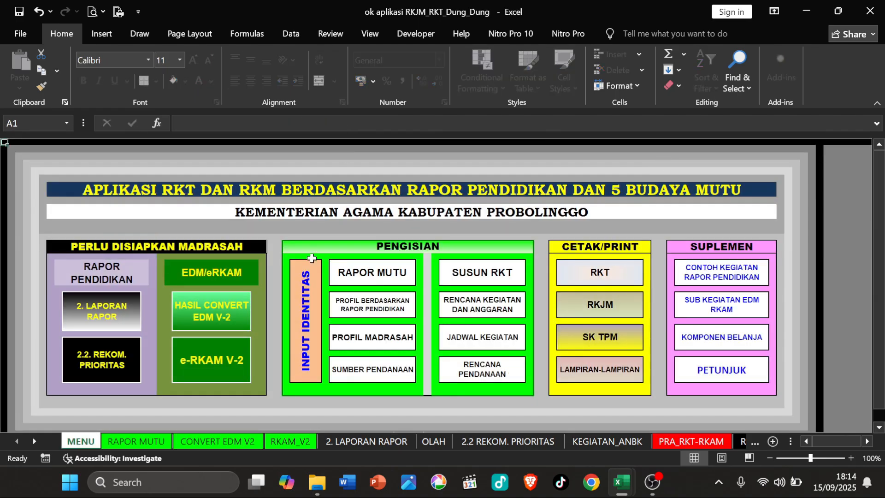
click(515, 273)
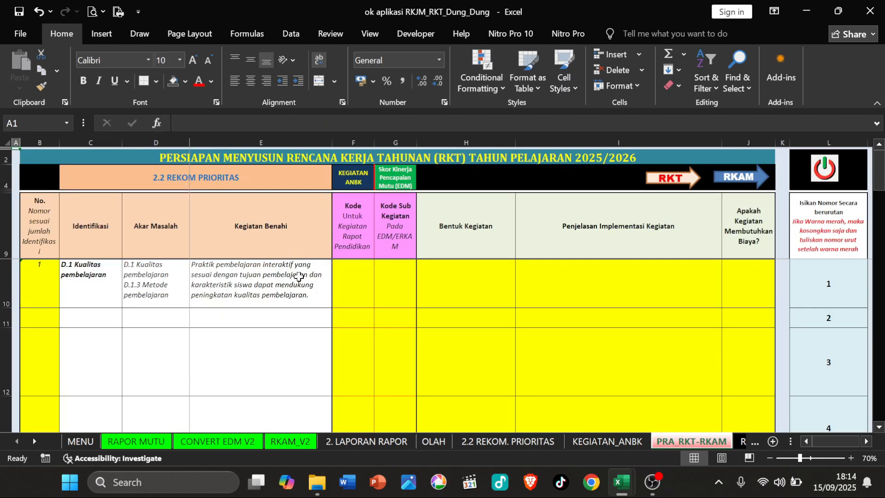
click(397, 185)
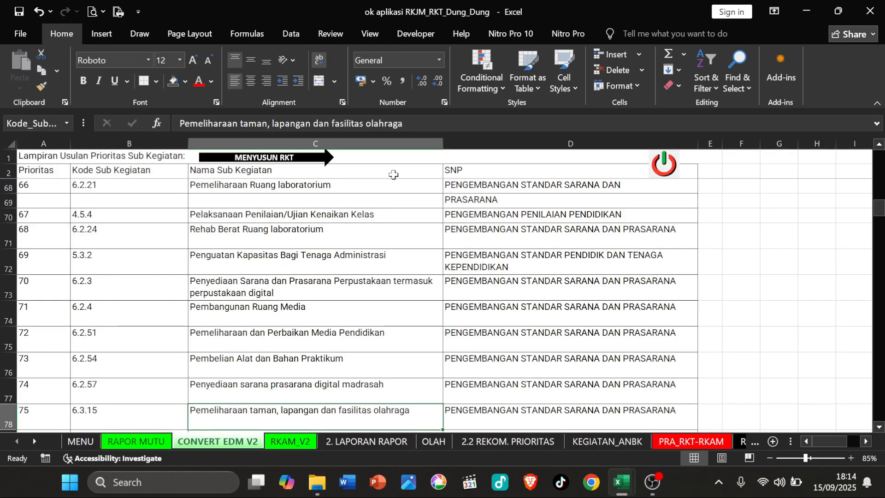
click(275, 155)
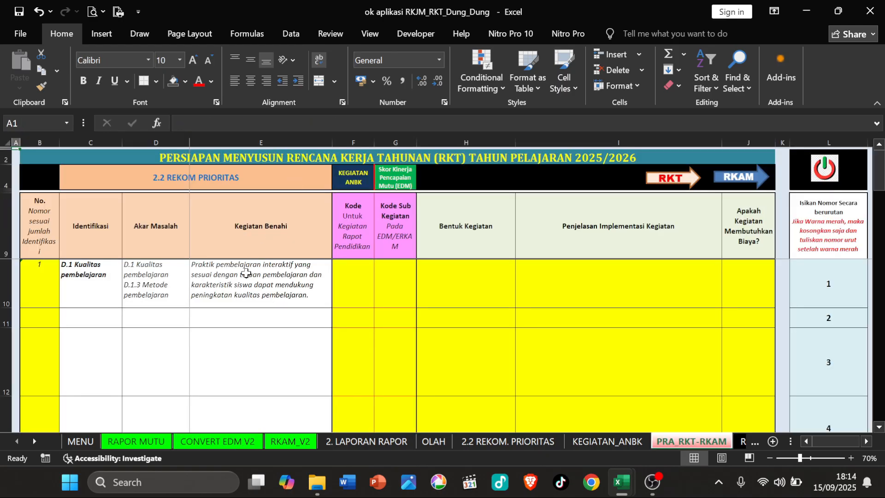
Step: Review the first row's No., Identifikasi, Akar Masalah, Kegiatan Benahi and two code cells
click(47, 277)
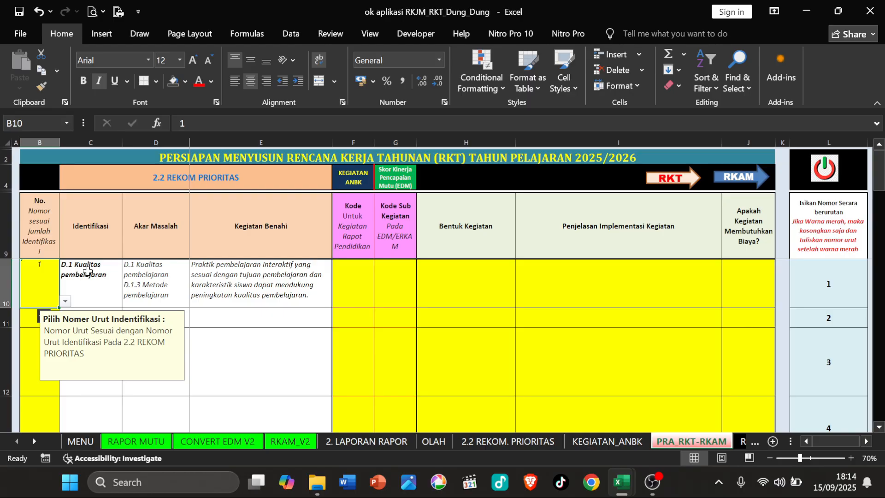
click(99, 280)
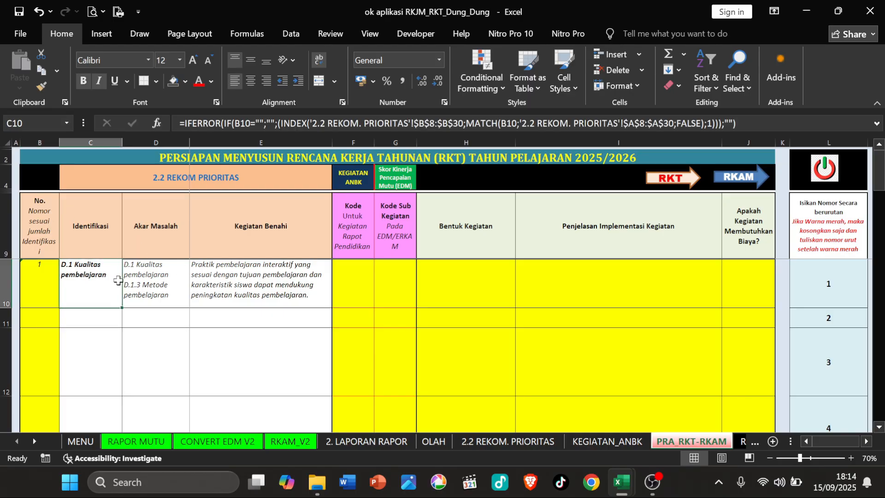
click(145, 284)
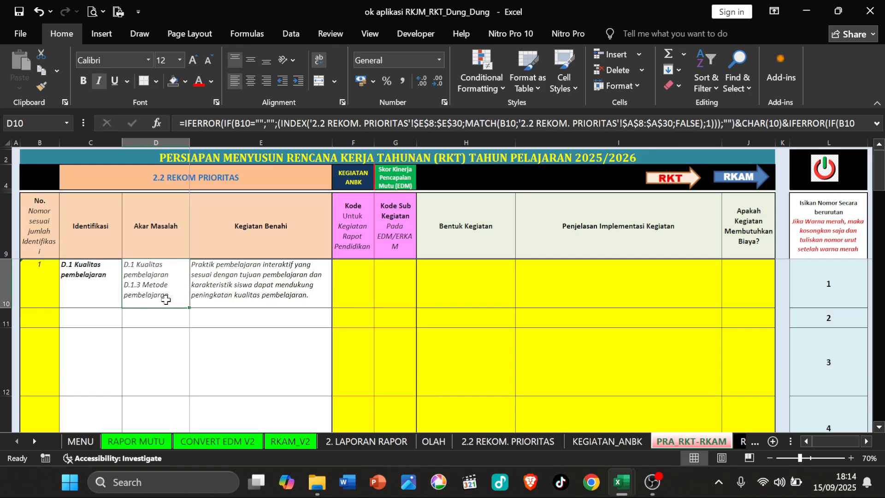
click(270, 285)
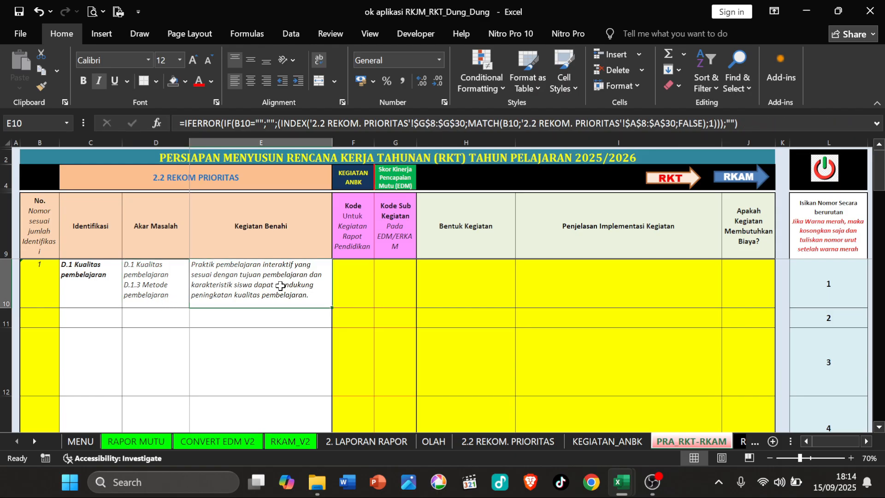
click(358, 278)
click(388, 278)
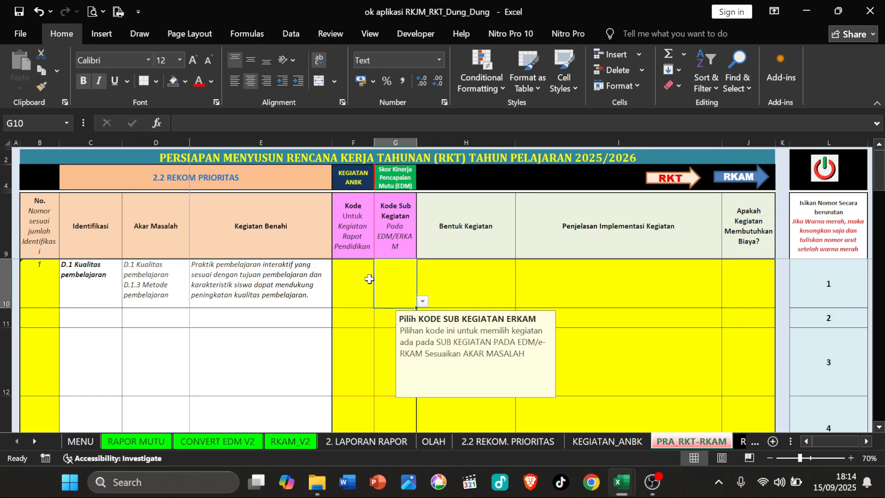
click(362, 283)
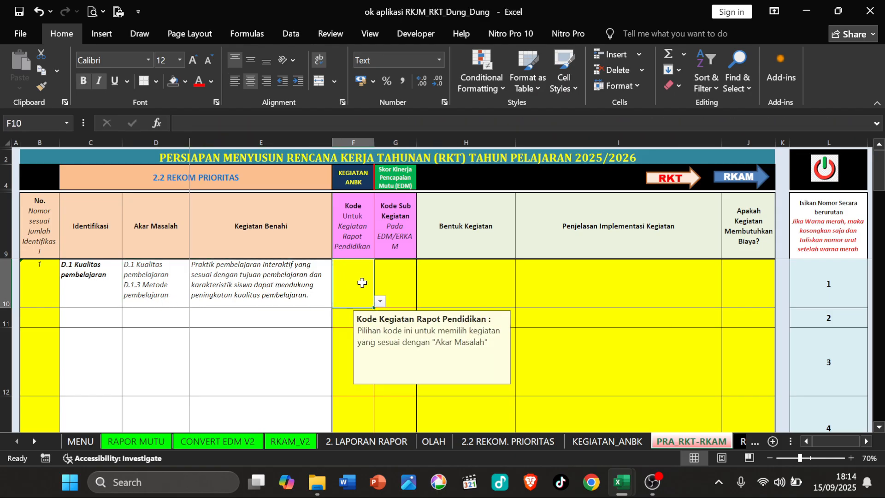
Step: Examine the Kode column for Rapot Pendidikan activities and the Kode Sub Kegiatan column for EDM/ERKAM
click(357, 138)
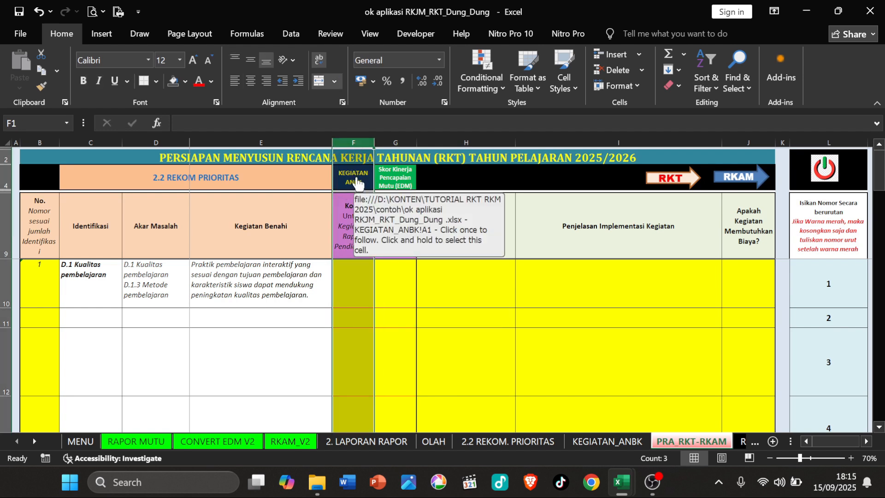
click(361, 283)
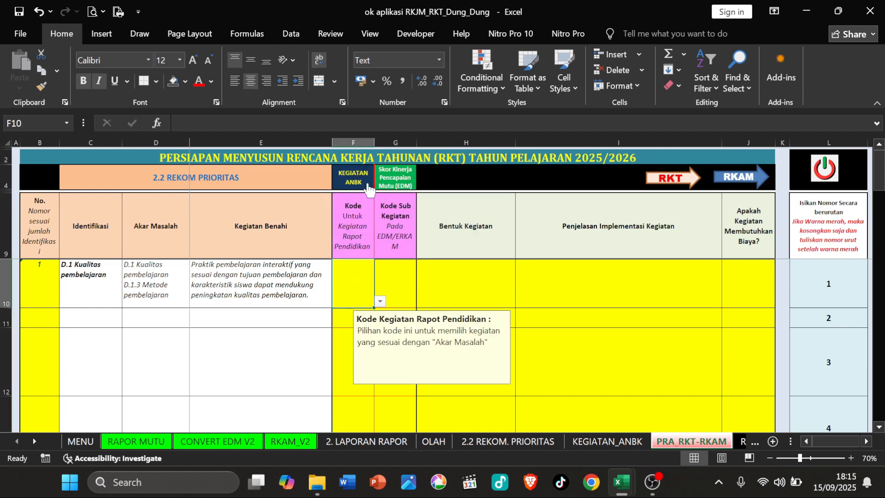
click(395, 142)
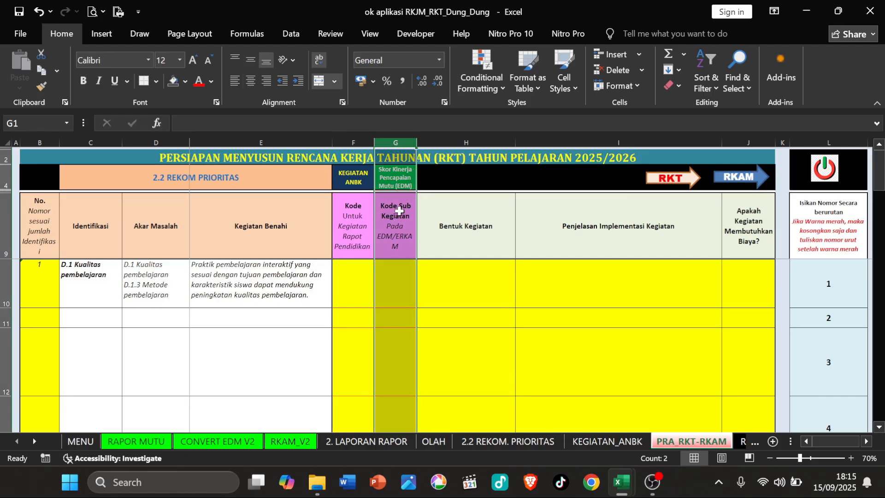
click(399, 274)
click(362, 275)
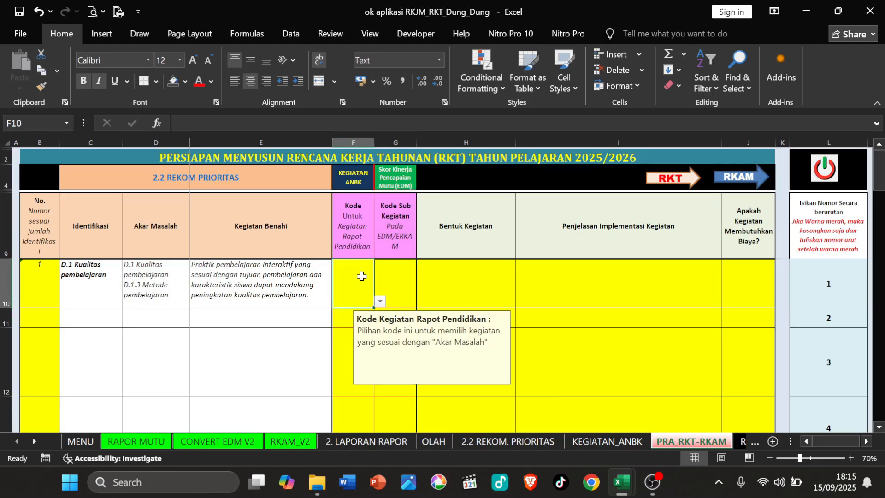
click(395, 276)
Step: View the available codes for the first row's Kode and Kode Sub Kegiatan cells without choosing any
click(364, 291)
click(380, 301)
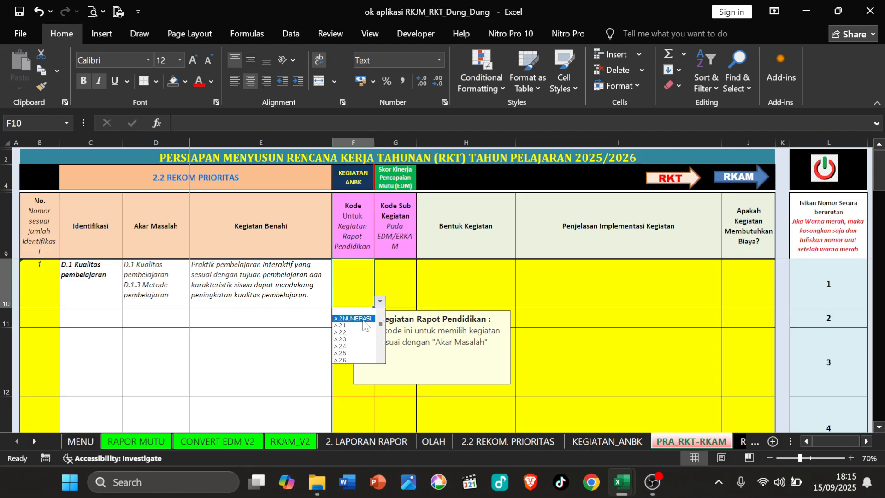
click(353, 271)
click(405, 276)
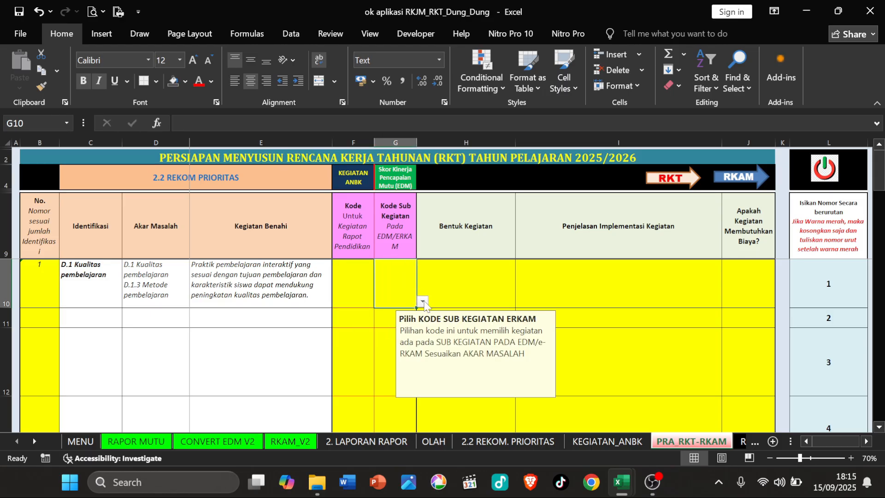
click(422, 302)
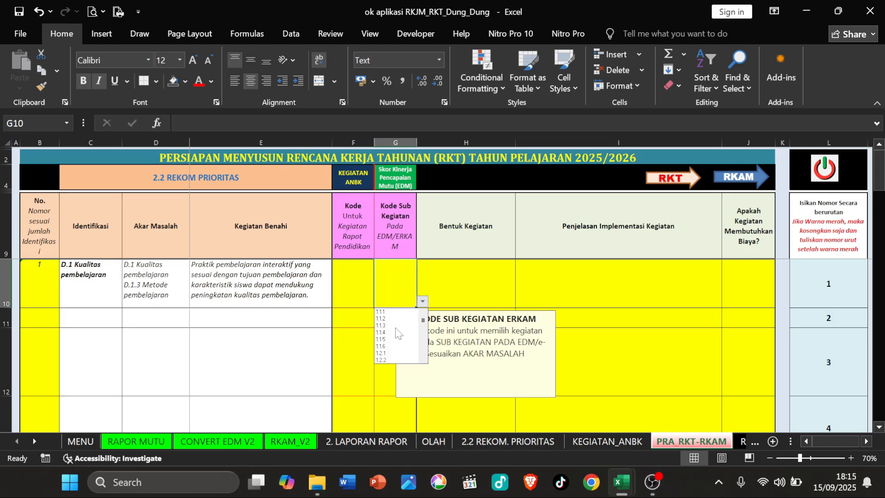
click(402, 276)
click(358, 277)
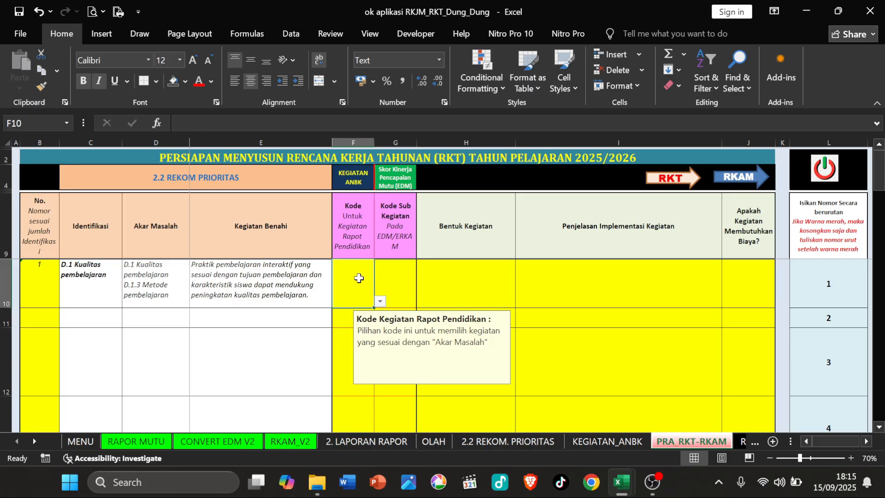
click(390, 278)
click(359, 278)
click(390, 277)
click(365, 278)
click(390, 276)
click(354, 277)
click(385, 277)
click(365, 277)
click(394, 277)
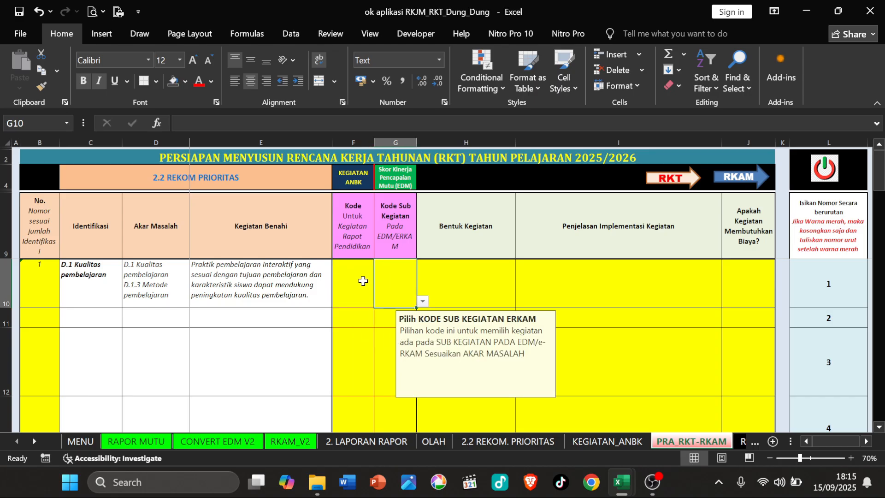
click(363, 281)
click(384, 281)
click(359, 283)
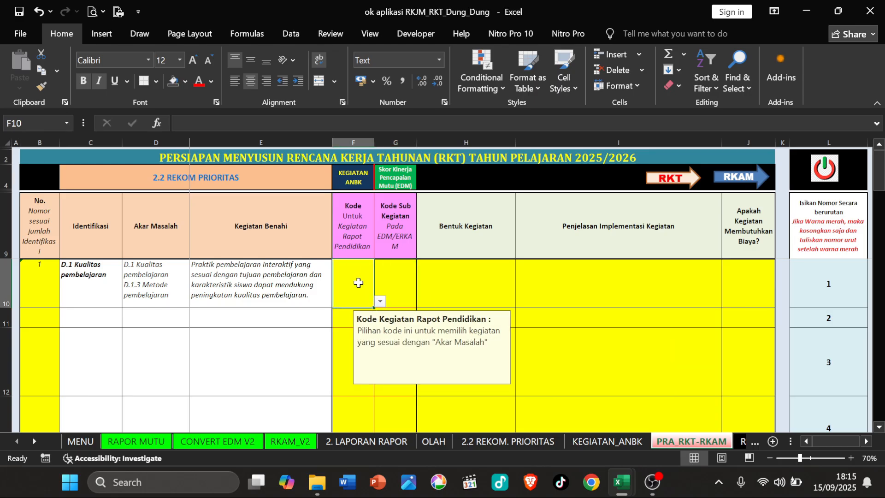
click(411, 280)
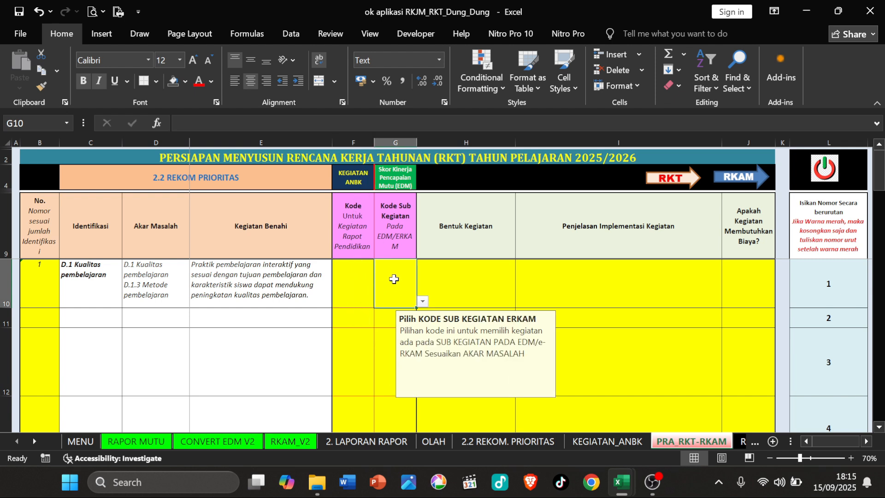
click(356, 284)
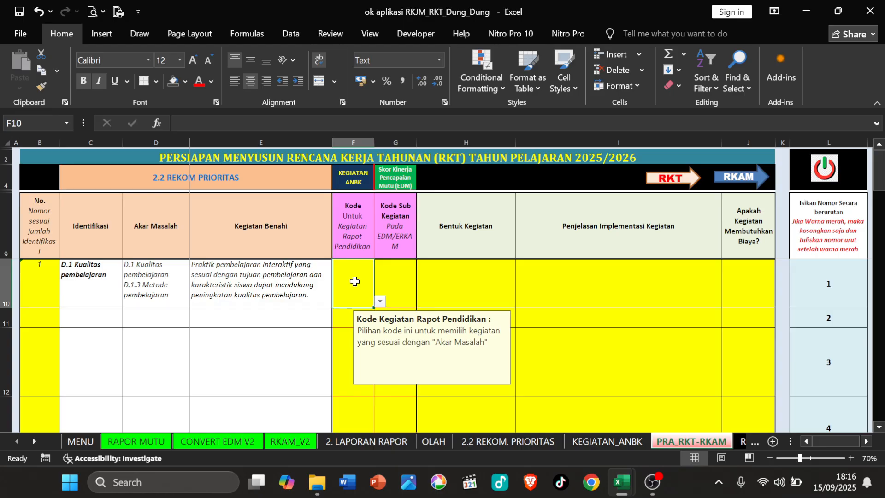
Step: Set the first row's Rapot Pendidikan Kode to A.2.2 and its Kode Sub Kegiatan to 1.1.2
click(383, 283)
click(352, 283)
click(380, 301)
click(348, 332)
click(395, 282)
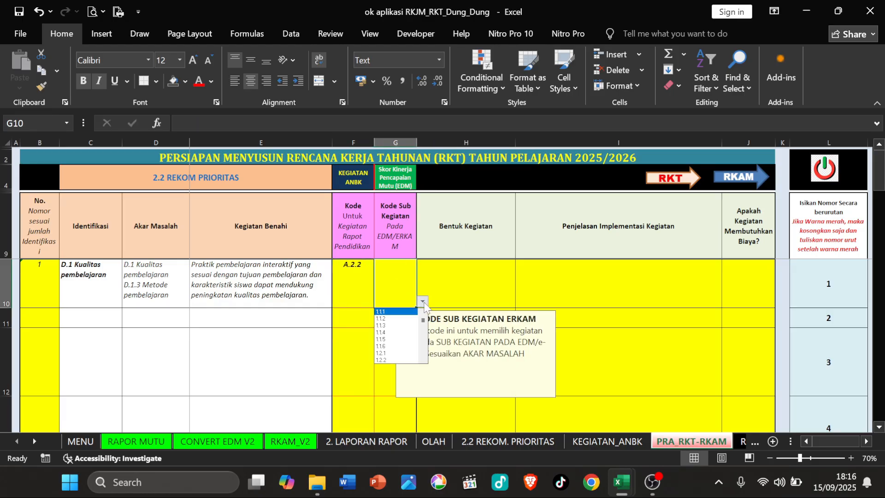
click(392, 323)
Step: View the available Bentuk Kegiatan options for the first row without choosing any
click(354, 280)
click(395, 281)
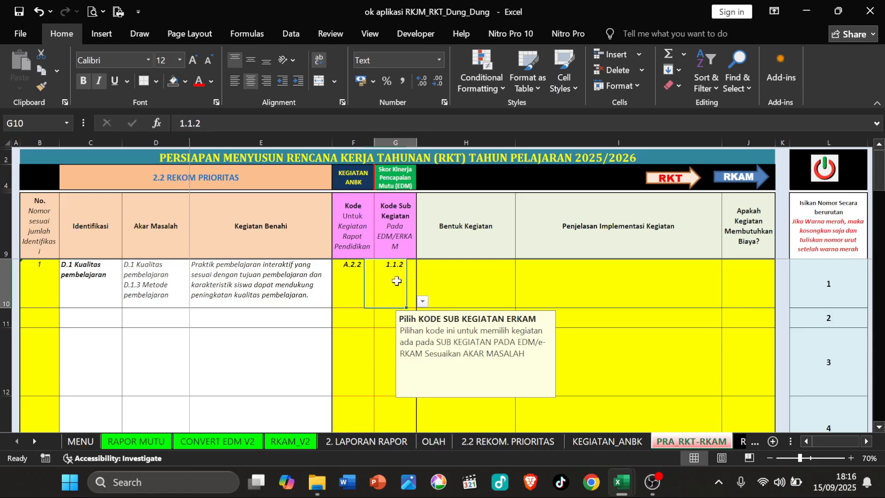
click(466, 266)
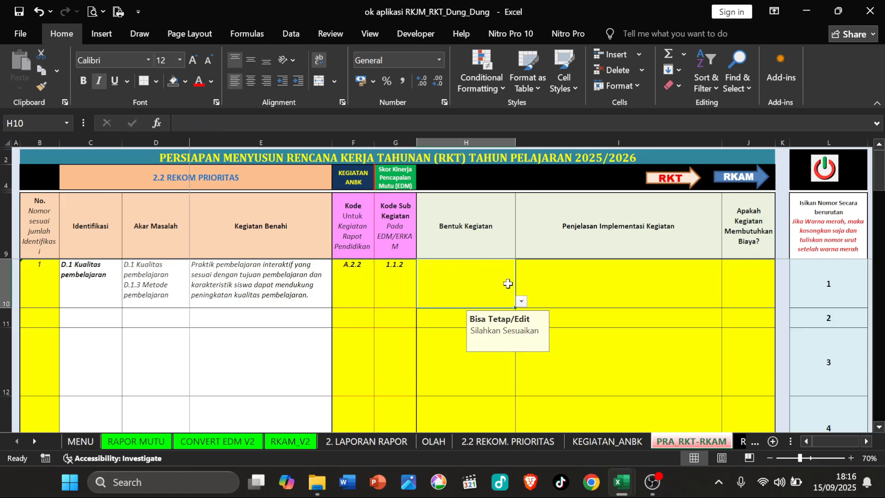
click(521, 302)
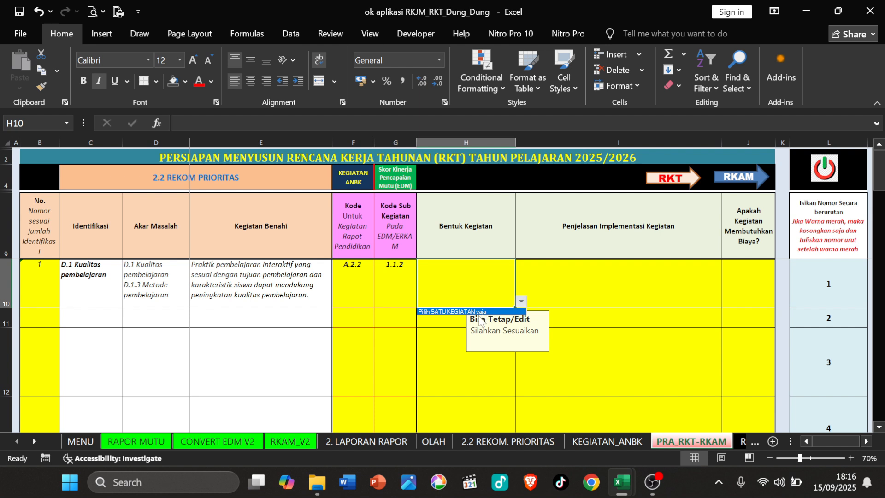
click(460, 277)
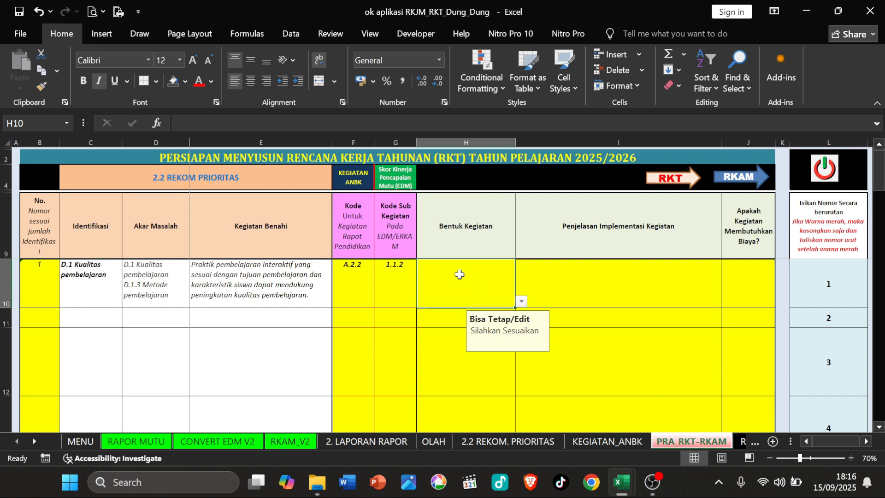
Step: Review the first row's Kode and Kode Sub Kegiatan cells alongside its Bentuk Kegiatan cell
click(395, 277)
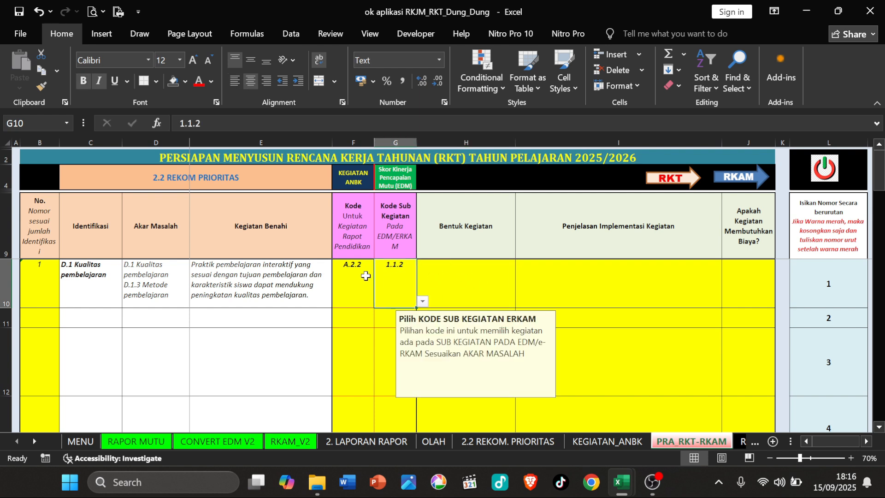
key(Left)
click(395, 277)
click(453, 277)
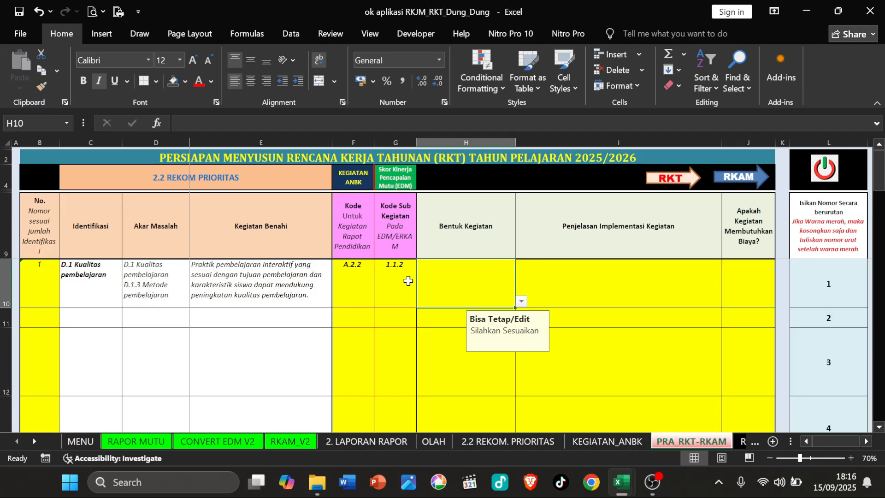
click(408, 280)
drag(362, 280, 388, 283)
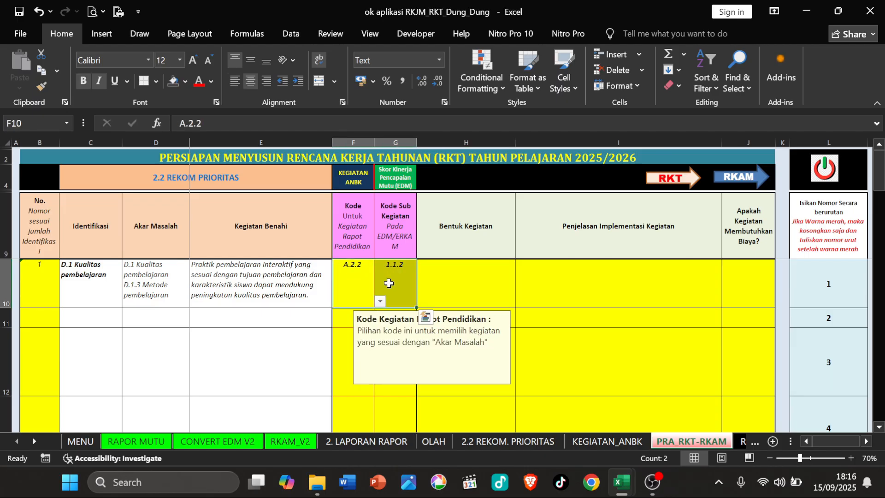
Step: Try Kode A.2.2 in the second row, and clear that cell again
click(341, 317)
click(381, 321)
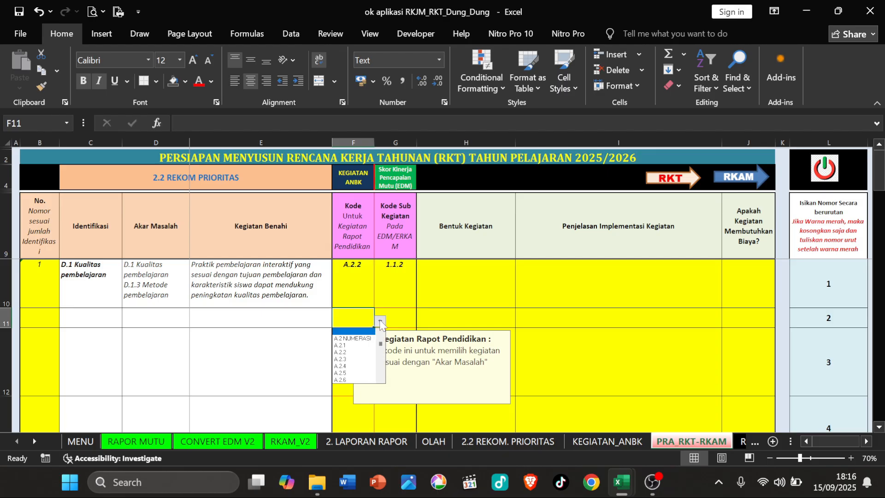
click(350, 333)
drag(349, 318, 347, 289)
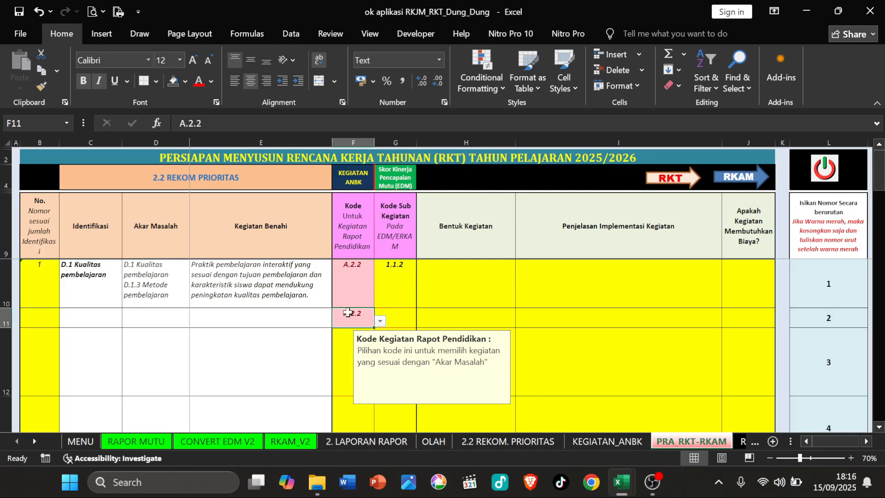
key(Delete)
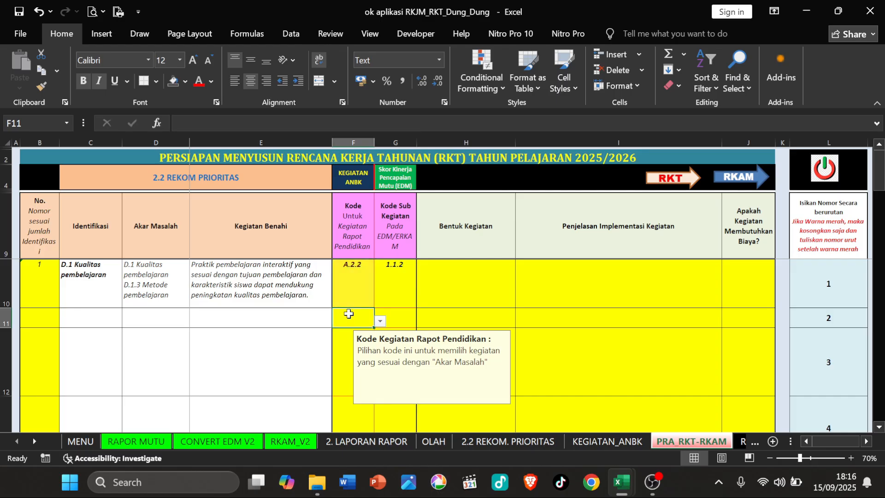
Step: Clear the first row's Kode and Kode Sub Kegiatan cells
click(387, 293)
drag(362, 285, 386, 285)
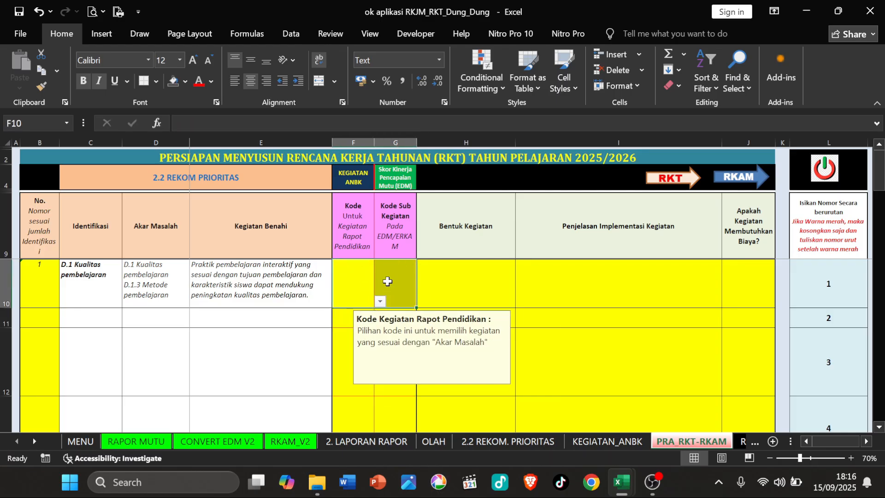
key(Delete)
Step: Examine the first row's Akar Masalah against its Kode and Kode Sub Kegiatan cells
click(398, 281)
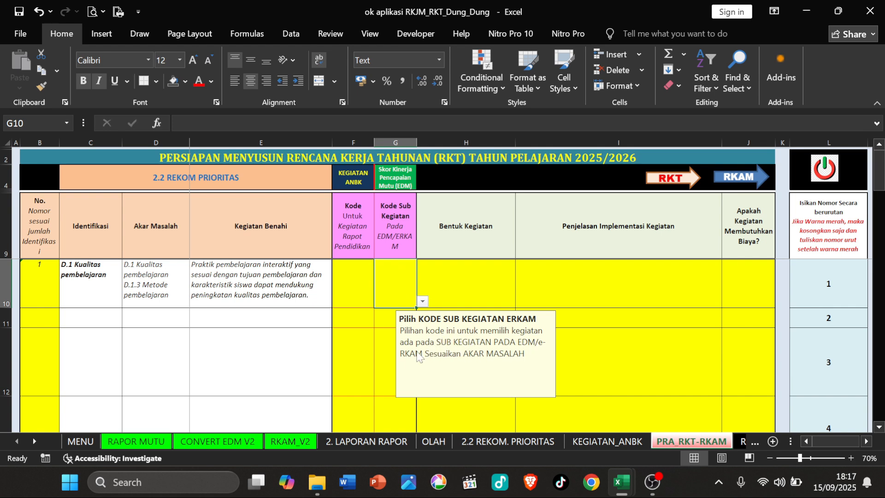
click(366, 283)
click(381, 282)
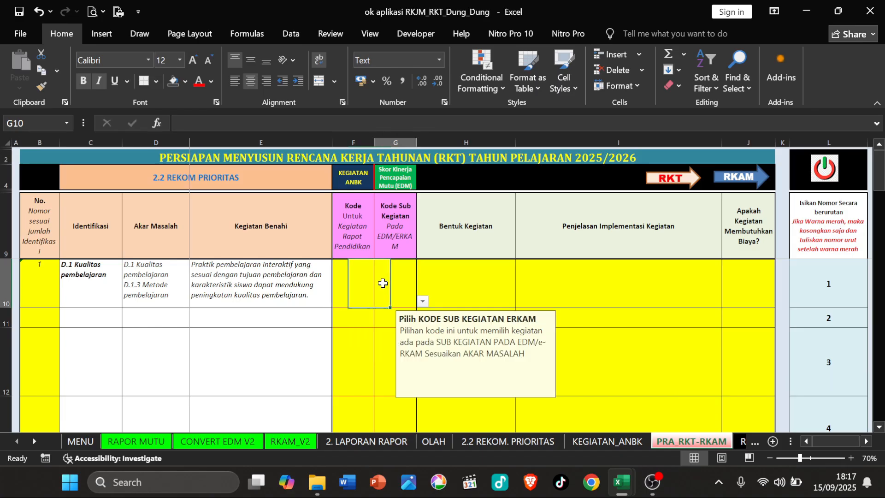
click(362, 296)
click(152, 261)
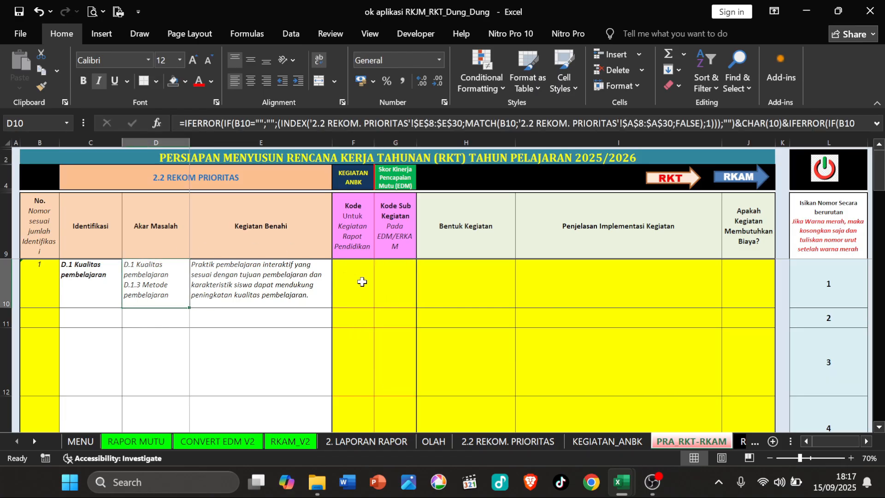
click(363, 282)
click(389, 285)
click(364, 284)
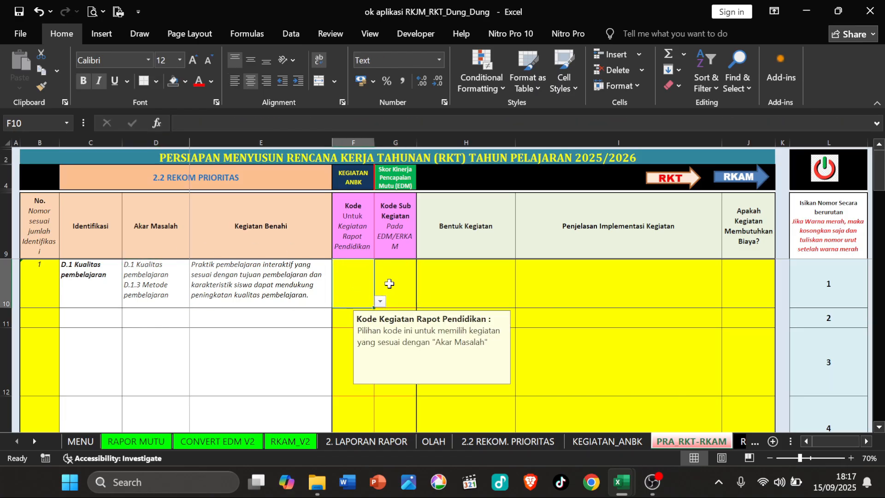
click(387, 283)
click(342, 284)
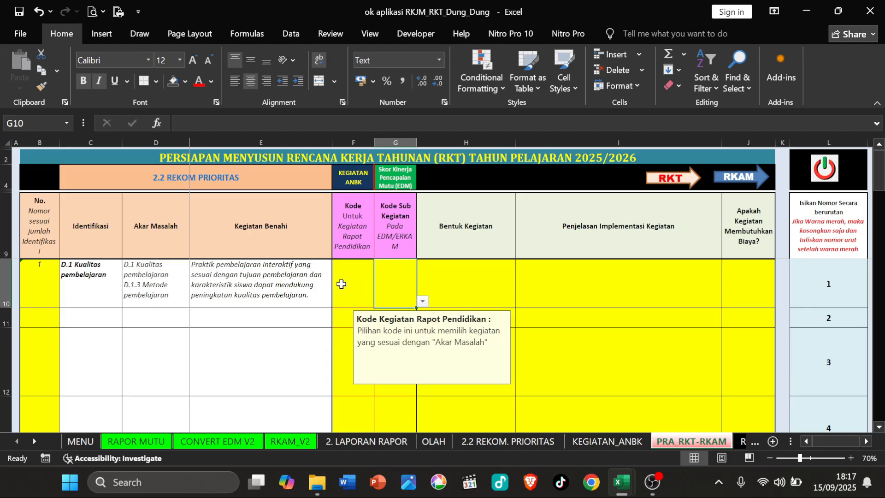
click(175, 277)
click(396, 273)
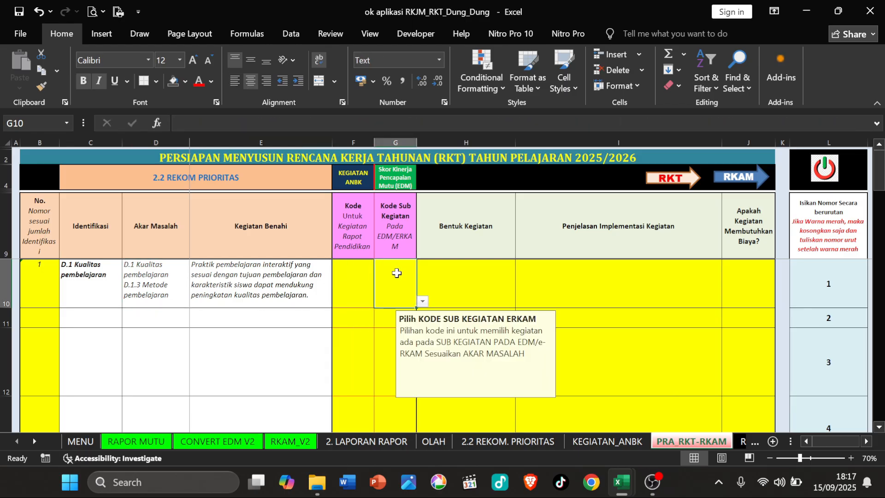
Step: Open the Skor Kinerja Pencapaian Mutu (EDM) list and examine the Kode Sub Kegiatan of the top three priorities
click(394, 182)
scroll(300, 202, up, 20)
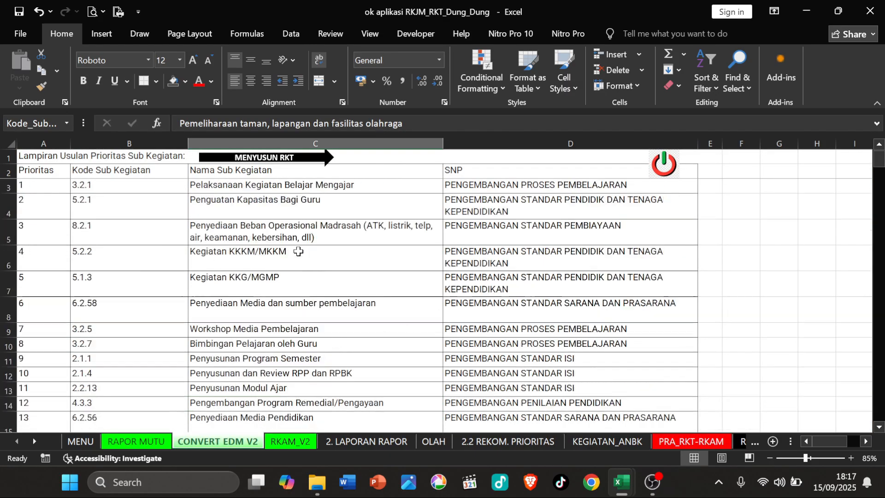
click(128, 189)
click(128, 203)
click(131, 231)
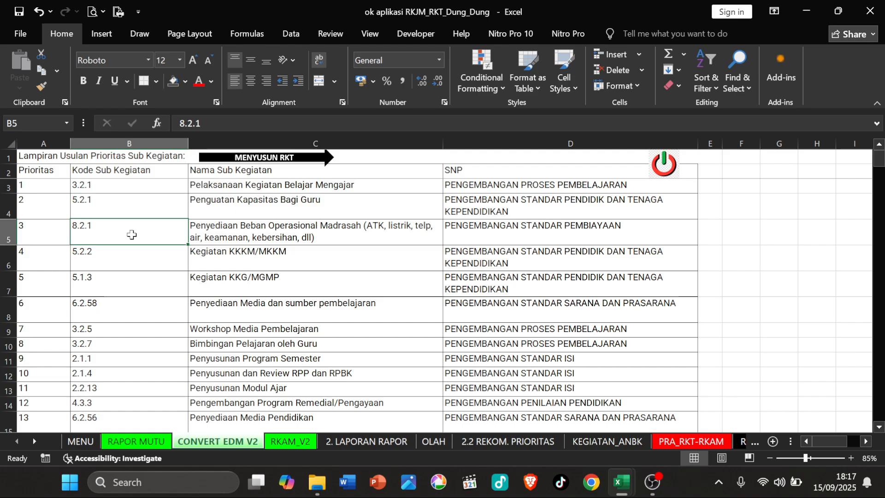
click(123, 191)
click(123, 201)
click(120, 185)
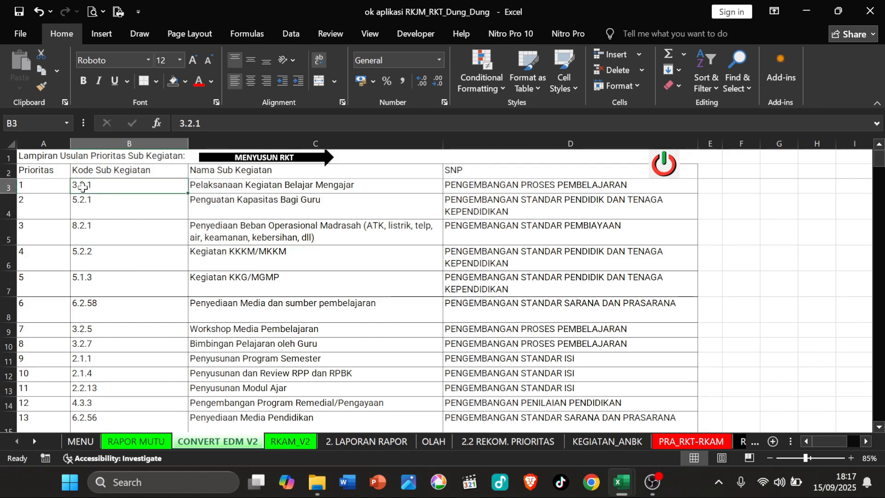
Step: Go through the Kode Sub Kegiatan values for priorities 1 to 5 in the EDM list
click(101, 213)
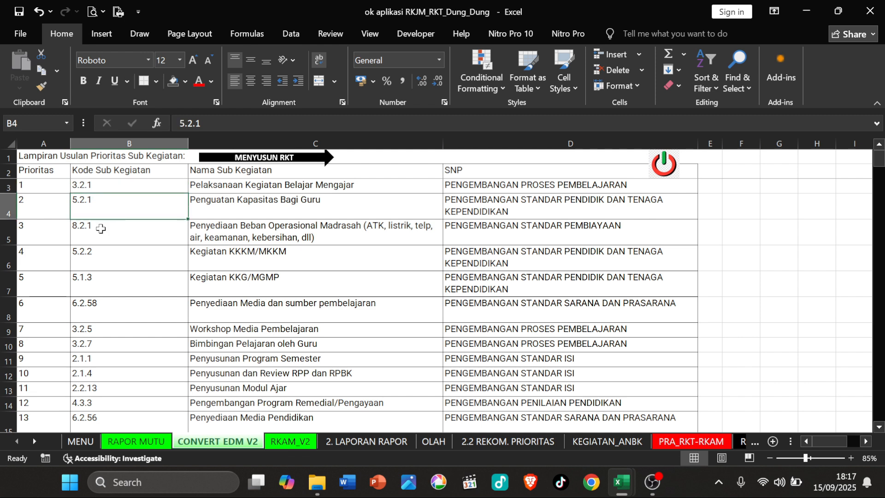
click(101, 237)
click(107, 260)
click(105, 284)
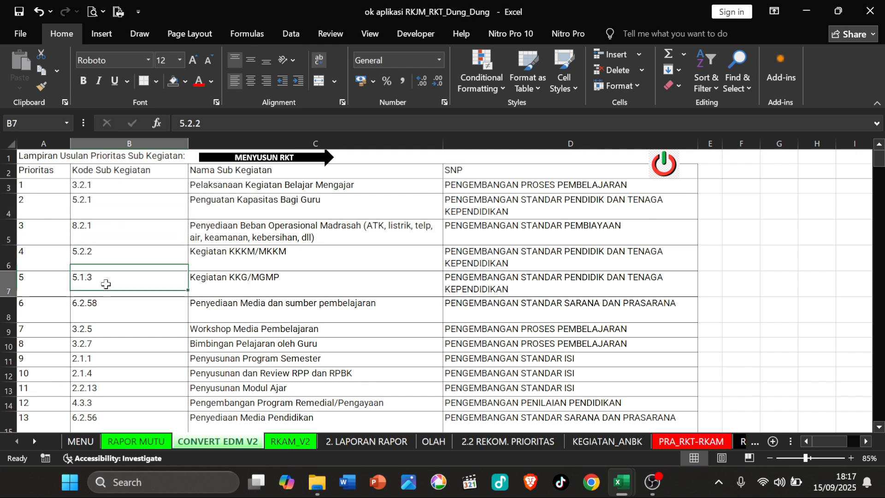
click(105, 188)
click(108, 212)
click(105, 235)
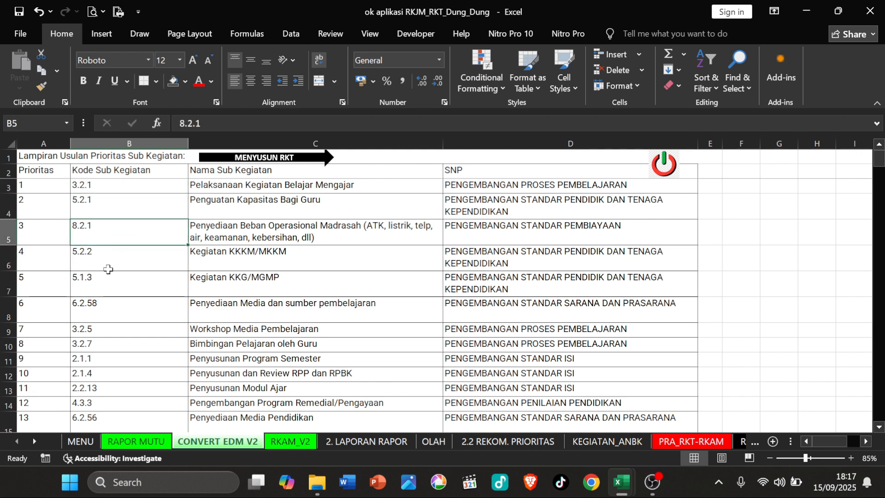
click(107, 270)
click(108, 282)
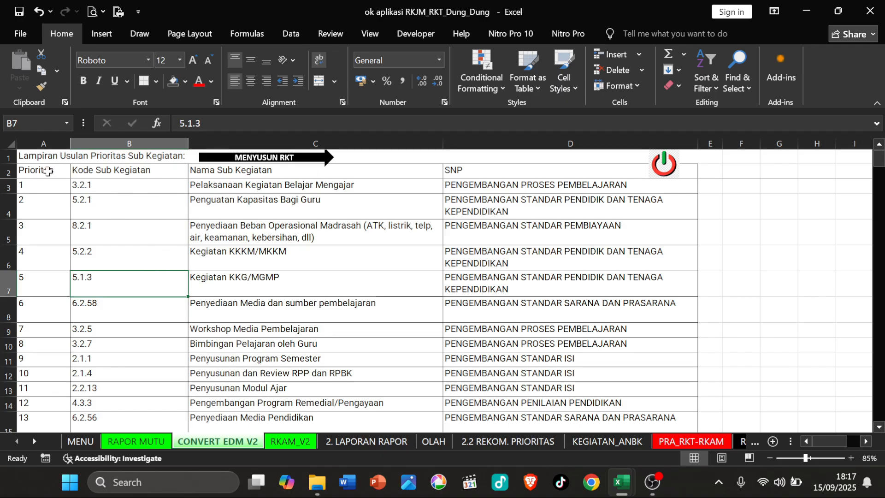
click(110, 202)
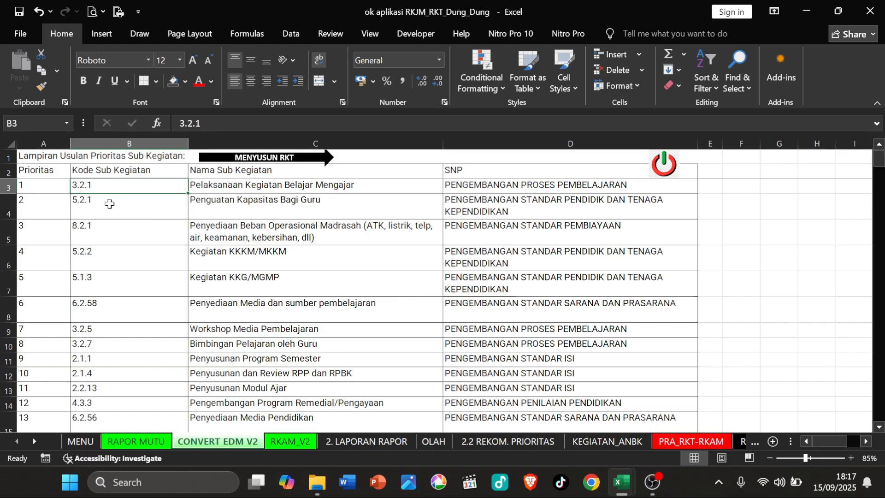
click(110, 230)
click(113, 258)
click(113, 287)
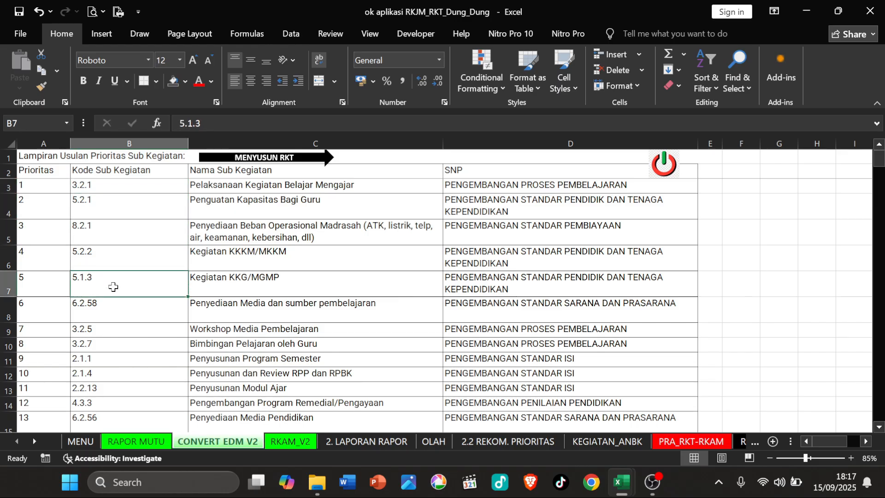
Step: Open the e-RKAM V-2 sheet from the main menu and examine its highlighted activity codes
click(663, 165)
click(218, 361)
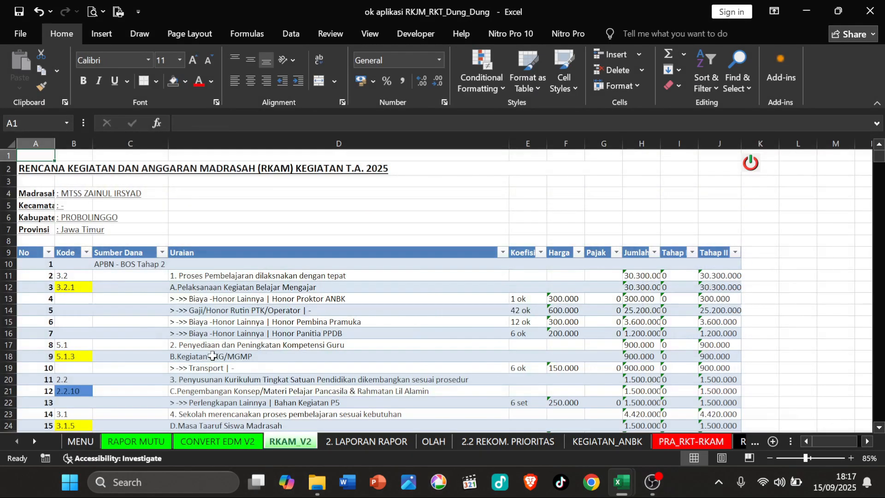
click(69, 286)
scroll(72, 349, down, 1)
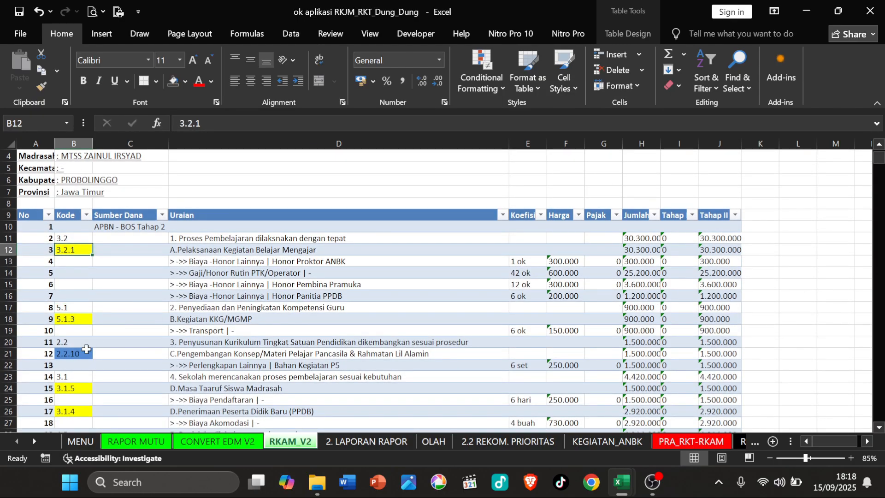
scroll(461, 249, up, 1)
Step: Reopen the EDM priority list by way of SUSUN RKT and examine the Kode Sub Kegiatan of priorities 1 to 6
click(749, 165)
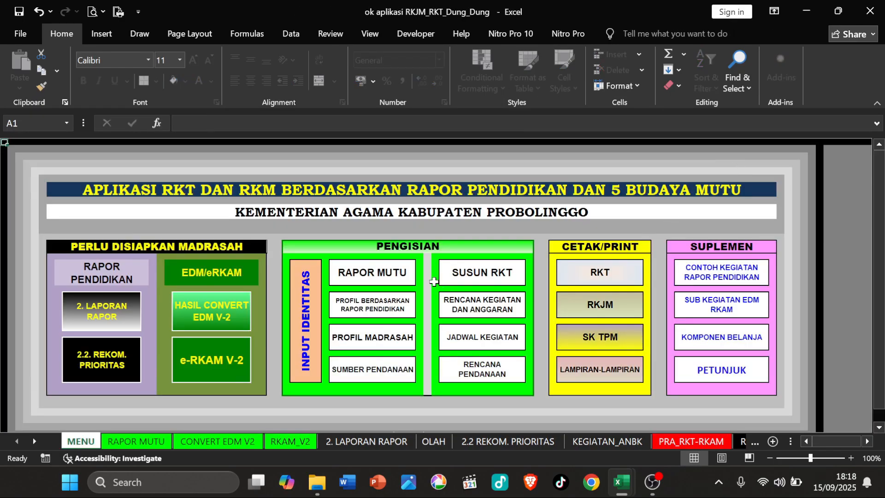
click(497, 278)
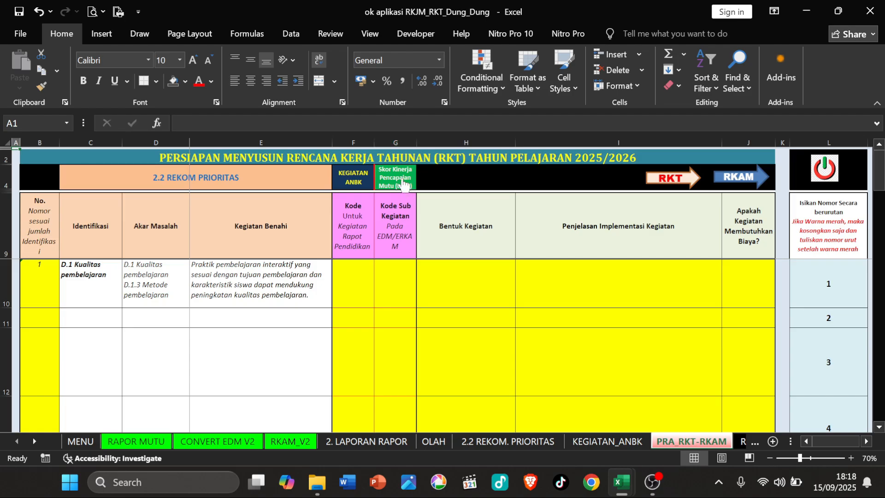
click(408, 185)
scroll(137, 257, up, 20)
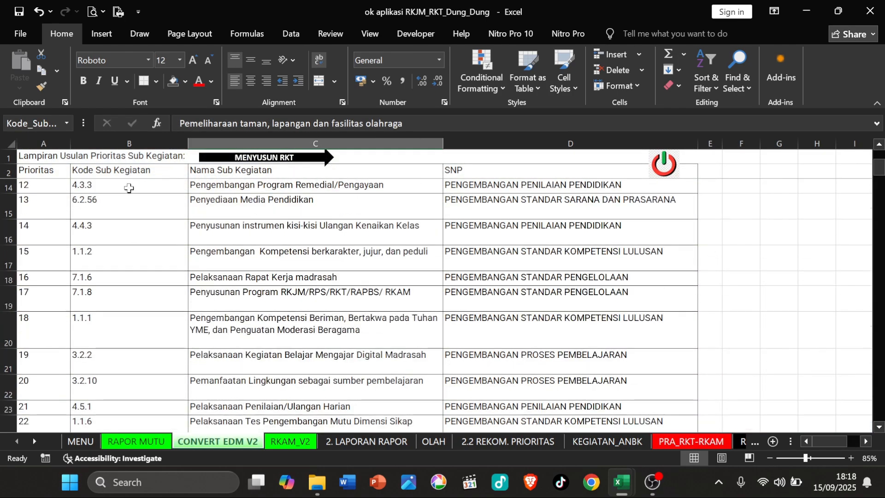
click(128, 191)
click(125, 206)
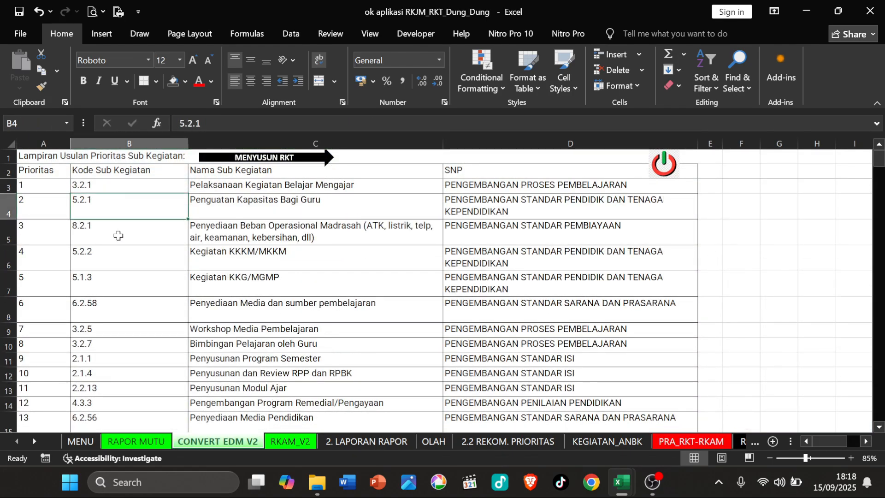
click(119, 234)
click(100, 259)
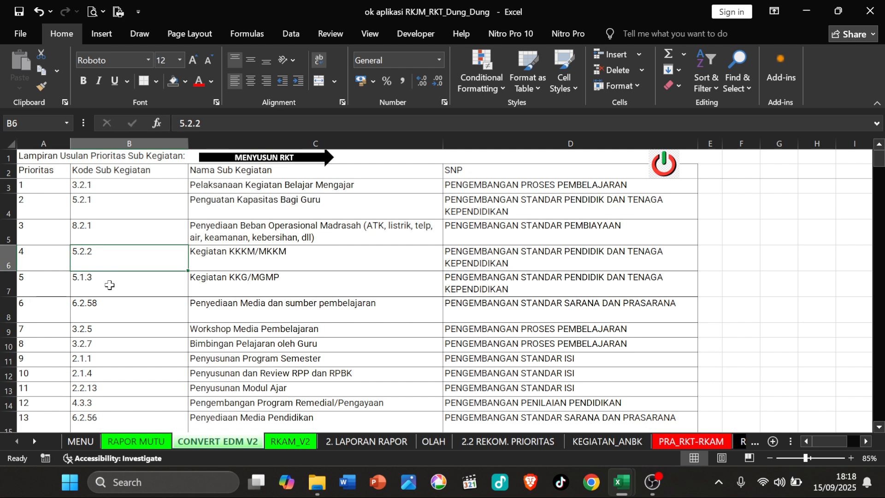
click(130, 314)
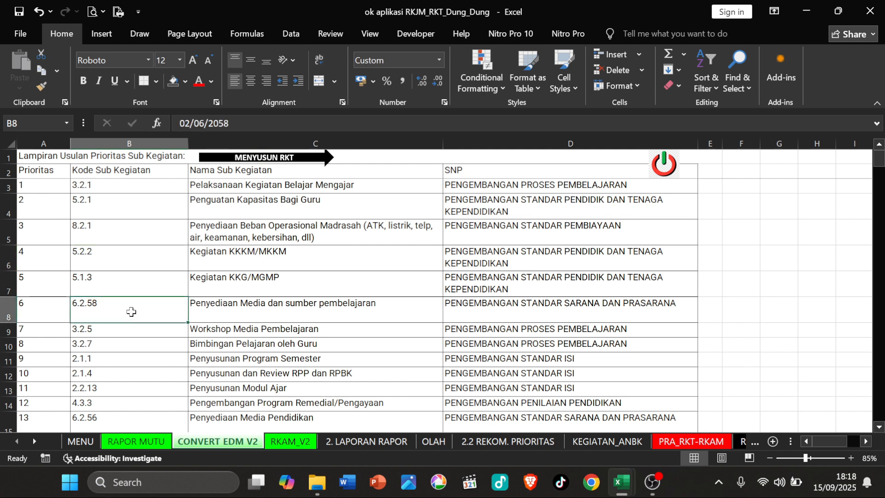
click(106, 190)
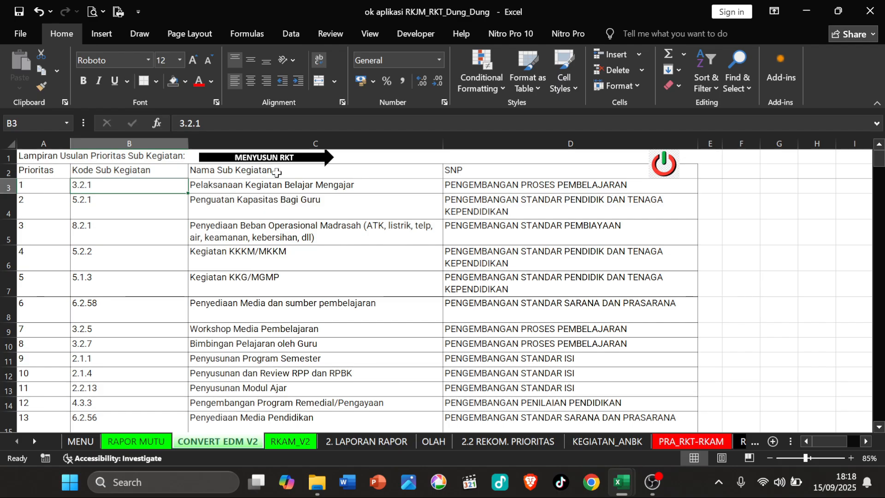
click(153, 205)
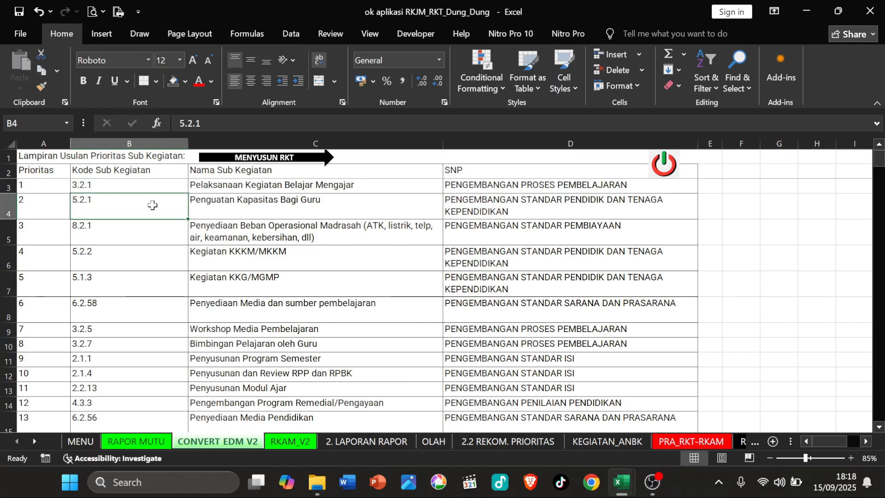
click(131, 188)
click(125, 209)
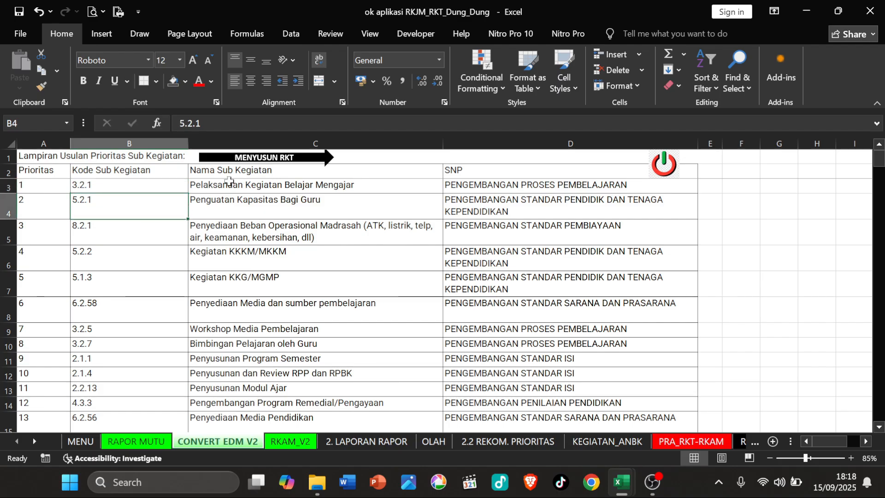
Step: Review the first row's Kegiatan Benahi and two code cells on the RKT preparation sheet, and return to the main menu
click(279, 163)
click(192, 278)
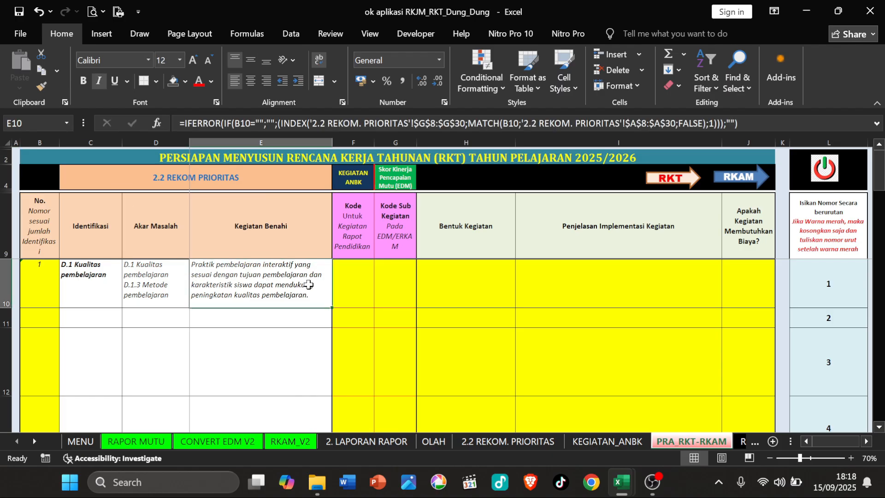
click(355, 283)
click(392, 291)
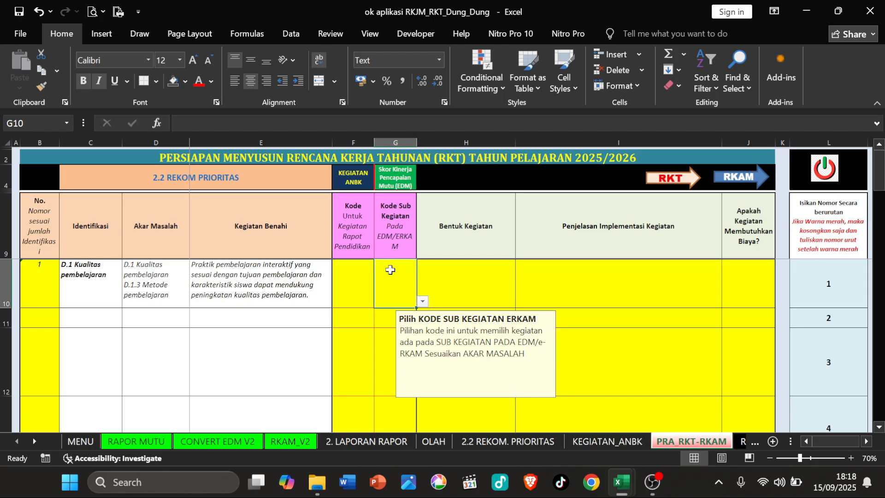
click(825, 169)
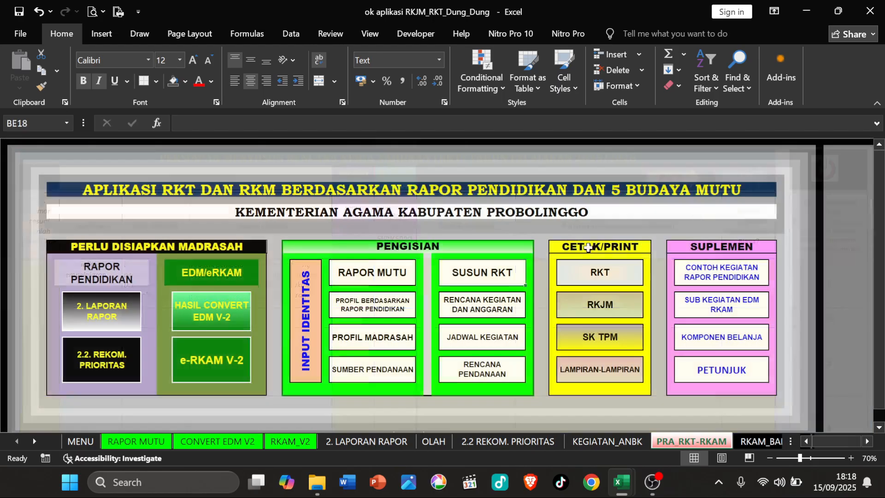
Step: Open the e-RKAM V-2 sheet and examine its activity codes, starting with the code for Pelaksanaan Kegiatan Belajar Mengajar
click(229, 361)
scroll(221, 291, down, 4)
scroll(220, 289, down, 9)
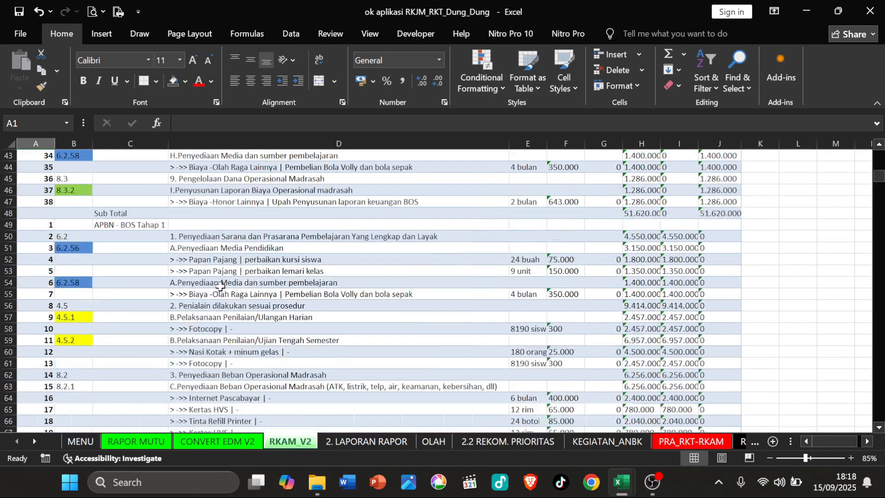
scroll(220, 289, up, 13)
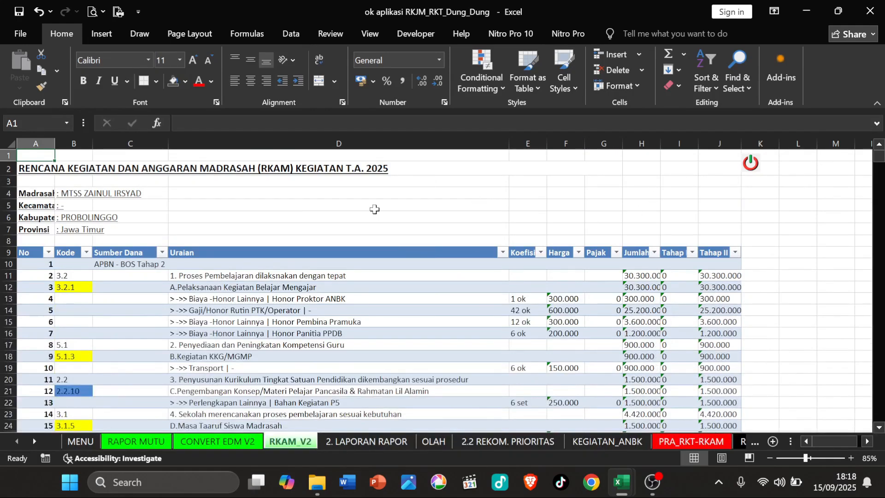
click(82, 286)
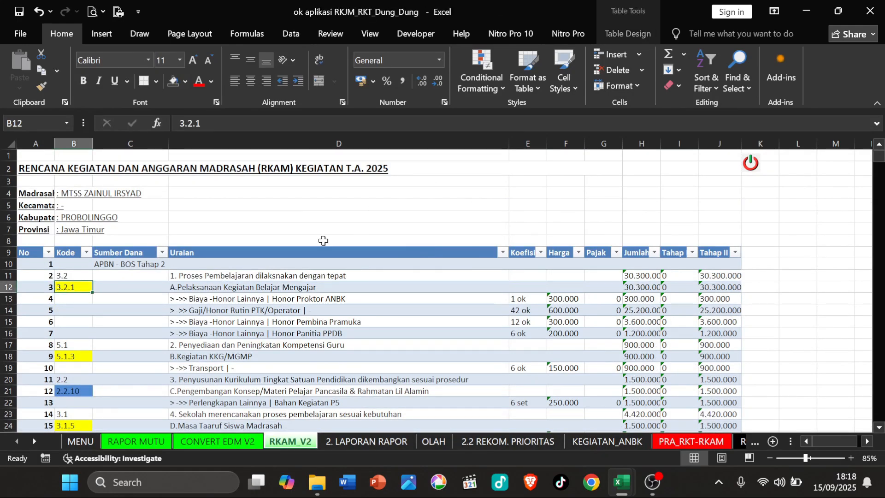
Step: Open the Susun RKT sheet and review row 1's Identifikasi, Akar Masalah, Kegiatan Benahi and Kode Sub Kegiatan cells
click(751, 162)
click(486, 288)
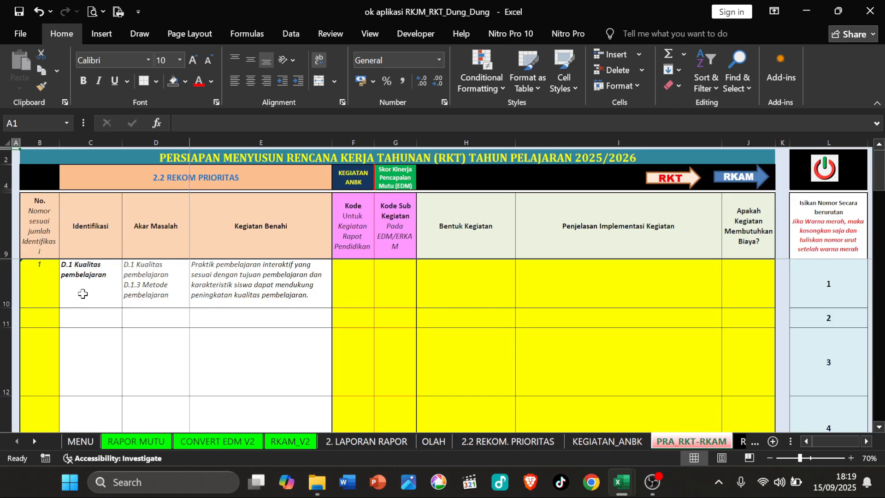
click(87, 292)
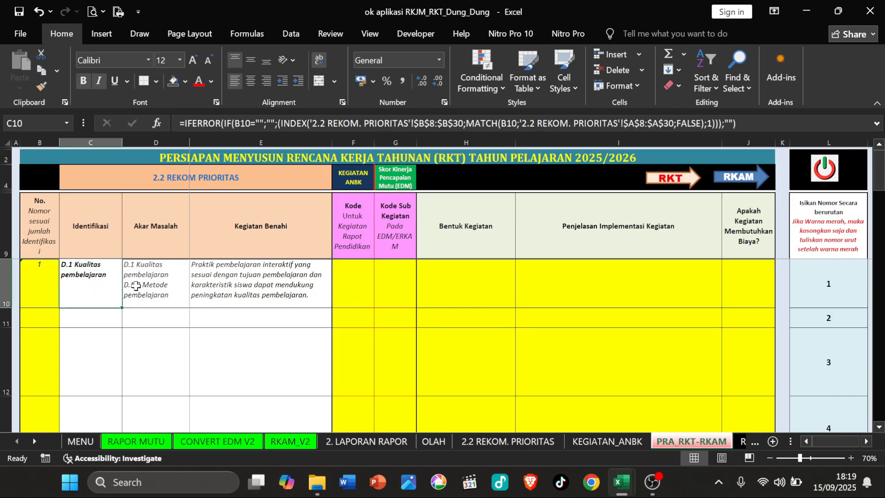
click(160, 283)
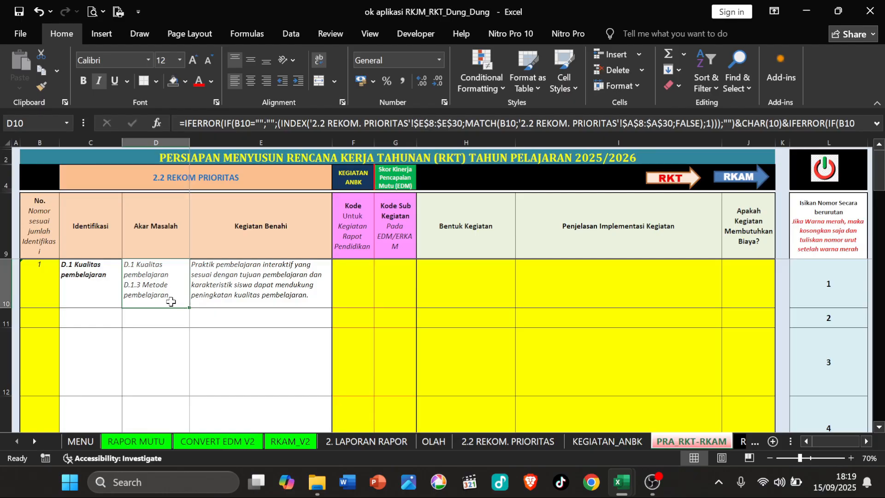
click(285, 289)
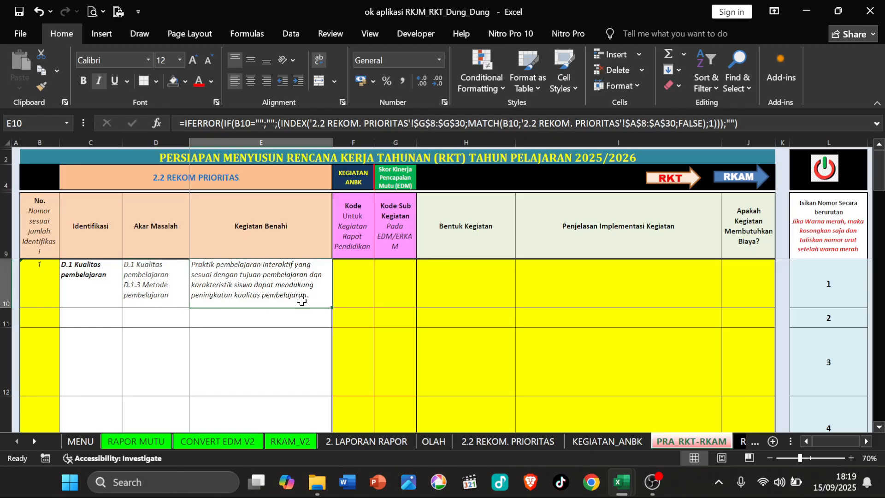
click(390, 284)
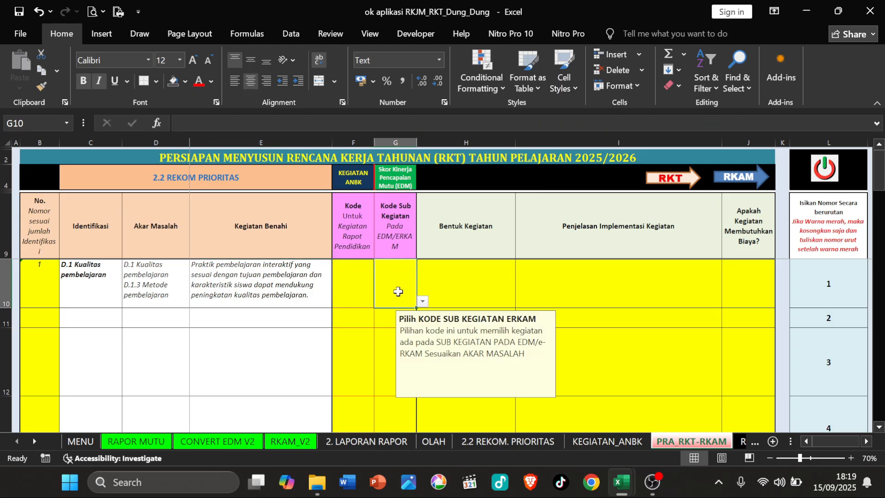
Step: Reopen the e-RKAM V-2 sheet and inspect the highlighted sub-activity codes 3.2.1, 5.1.3 and 2.2.10 in the Kode column
click(825, 178)
click(219, 364)
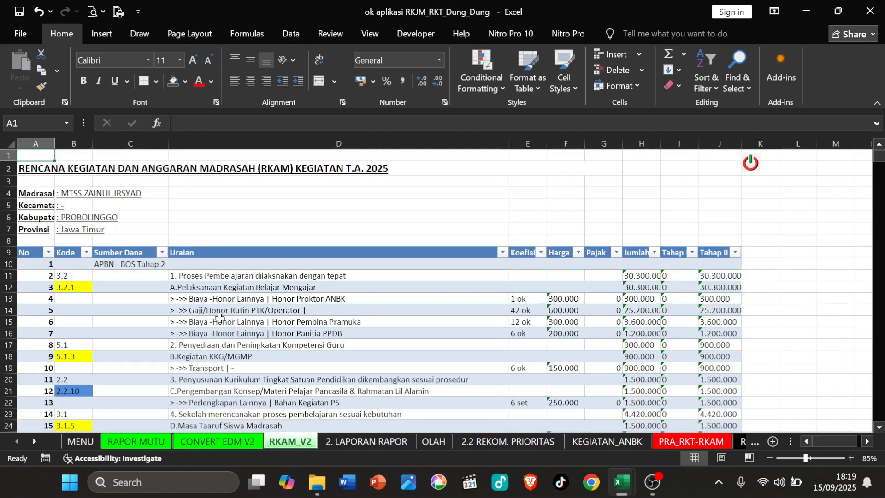
click(74, 288)
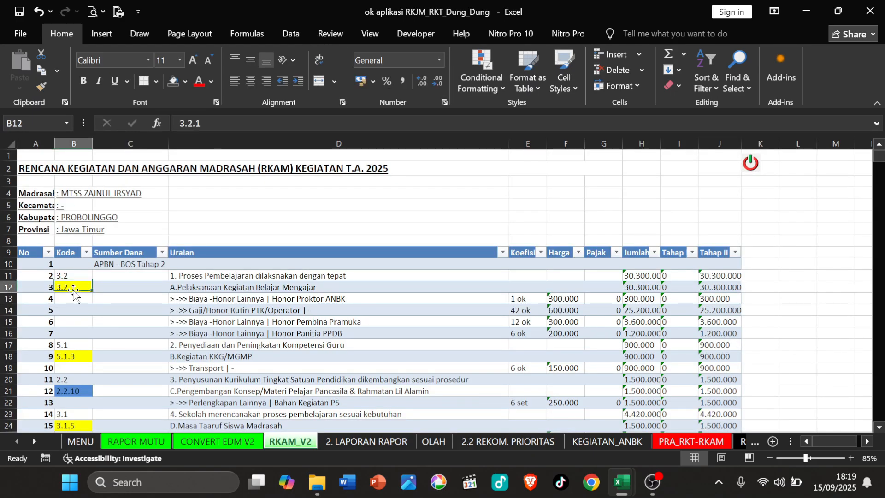
click(83, 358)
scroll(102, 359, down, 1)
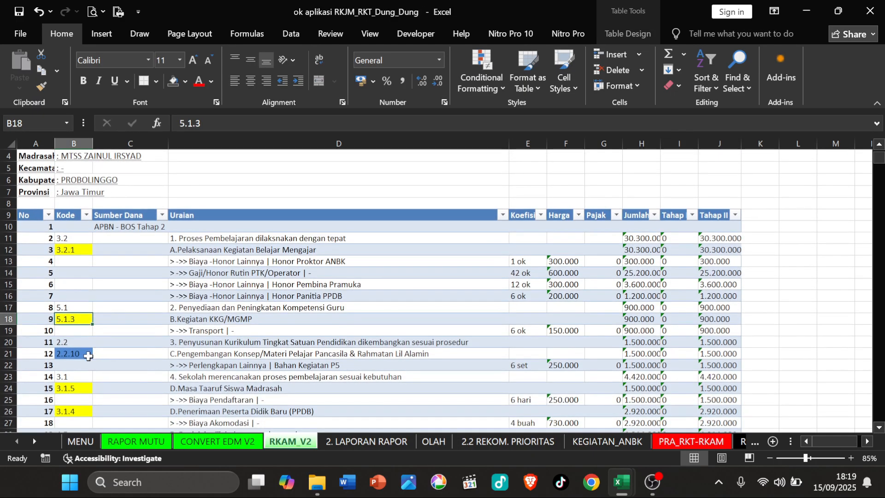
click(90, 354)
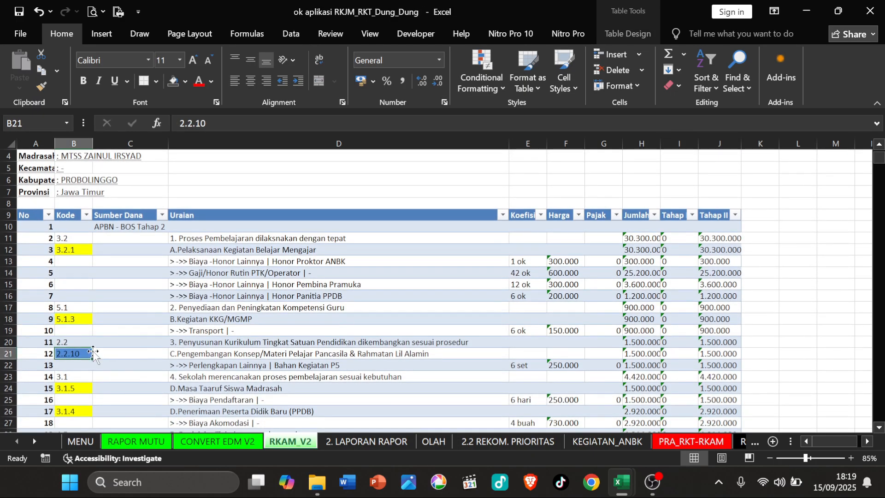
click(72, 249)
click(77, 319)
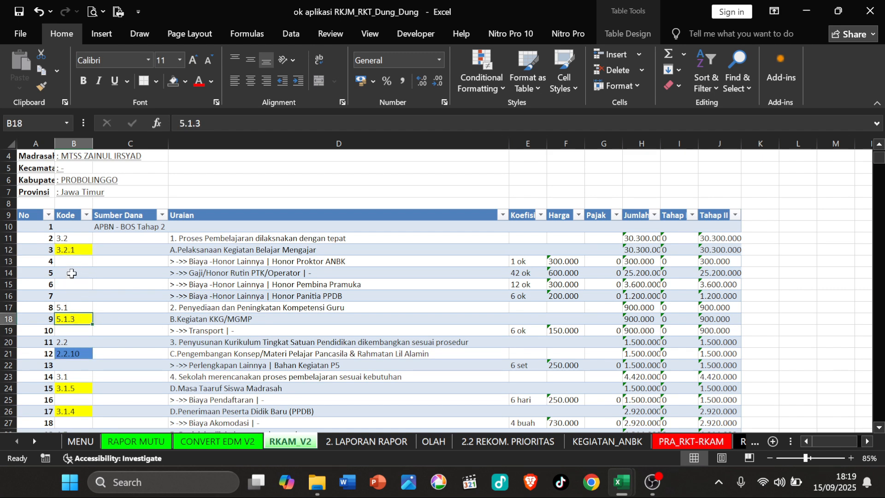
scroll(361, 272, up, 1)
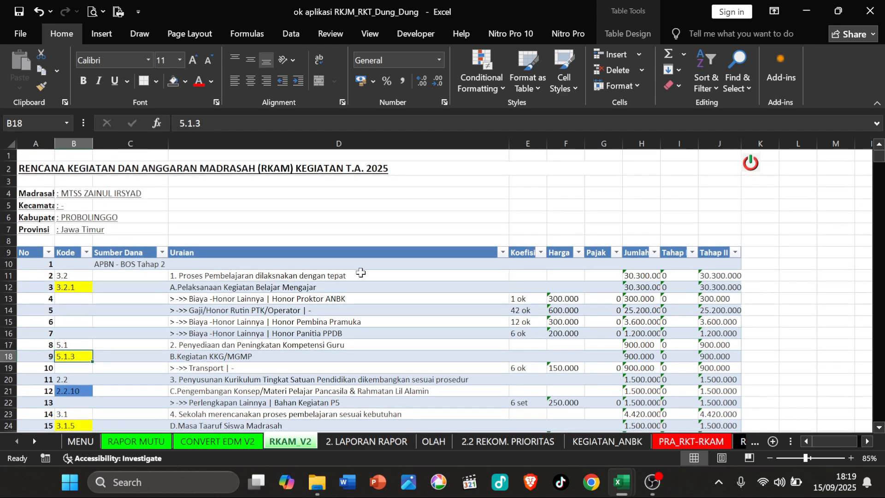
Step: Go through the RKT preparation sheet to the CONVERT EDM V2 priority list and check the first-priority sub-activity code
click(754, 165)
click(495, 279)
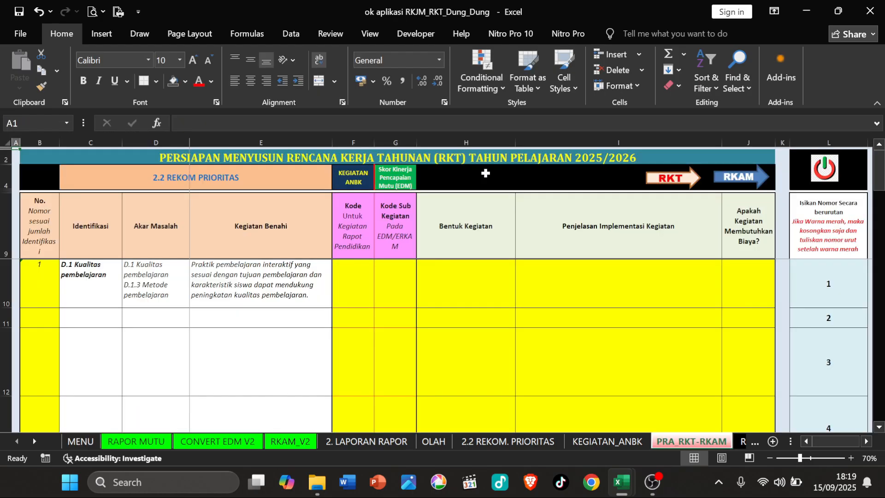
click(395, 201)
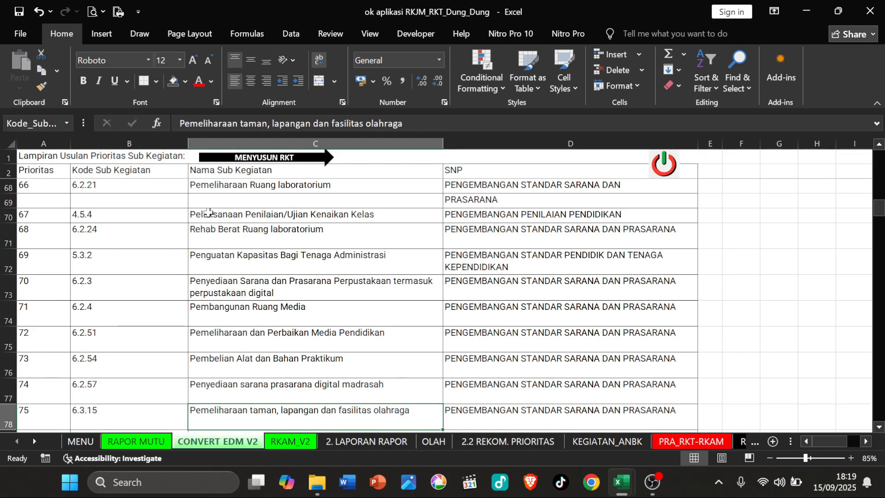
scroll(208, 212, up, 20)
click(152, 190)
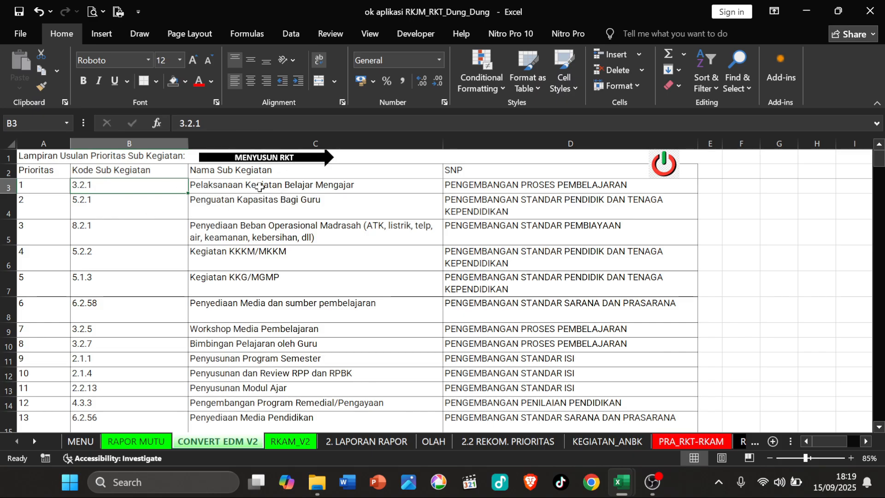
Step: Return to row 1's Kode Sub Kegiatan cell in the RKT sheet and dock the Laporan-eRKAM_Per Tahap workbook on the screen's right half
click(295, 158)
click(405, 292)
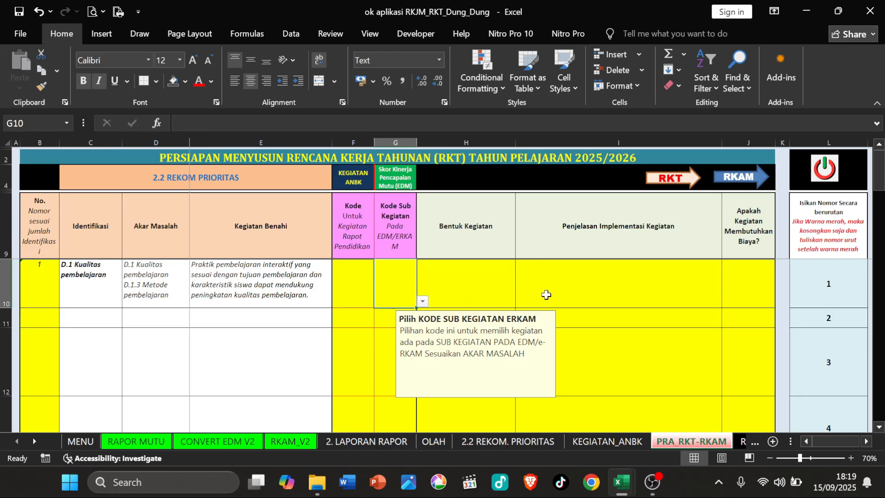
mouse_move(624, 490)
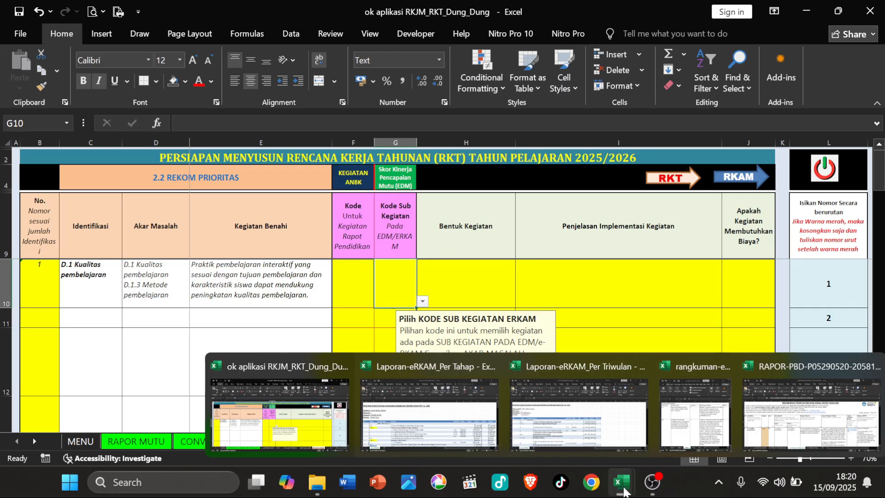
click(449, 422)
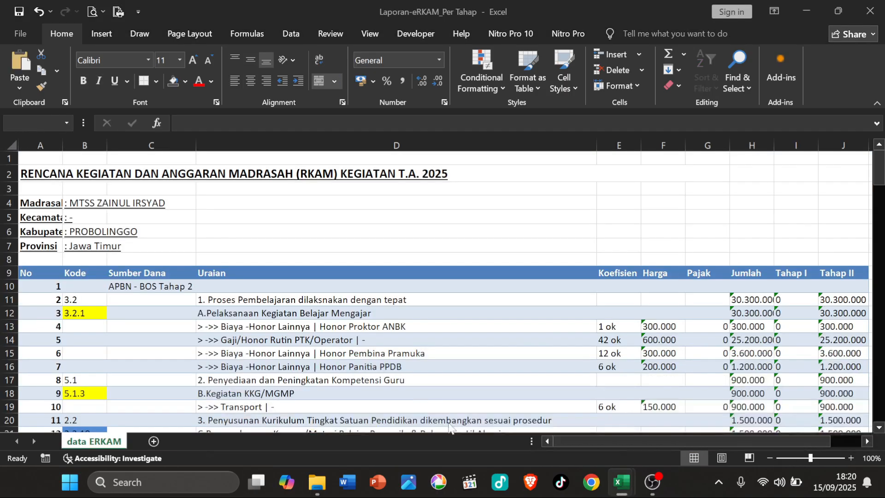
click(441, 229)
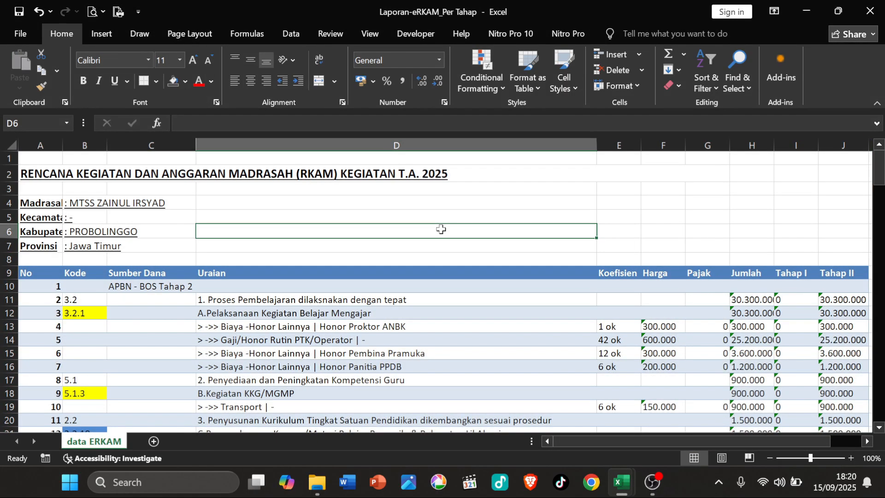
click(839, 15)
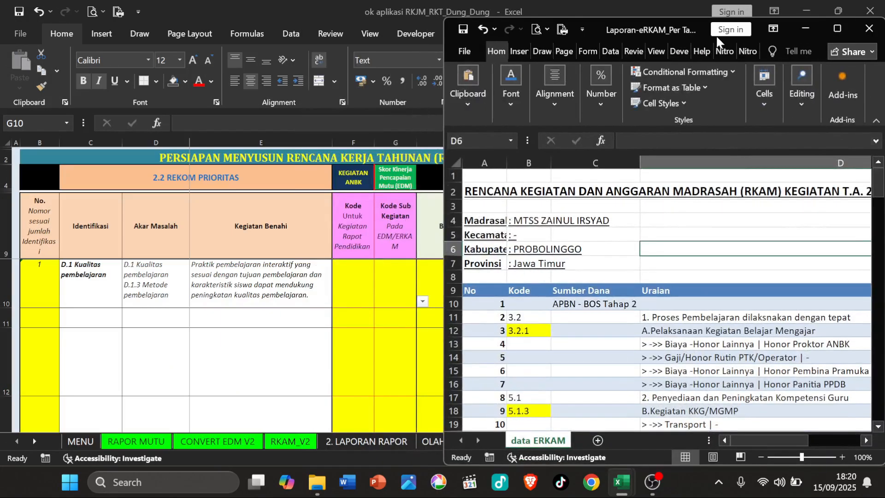
drag(671, 31, 673, 15)
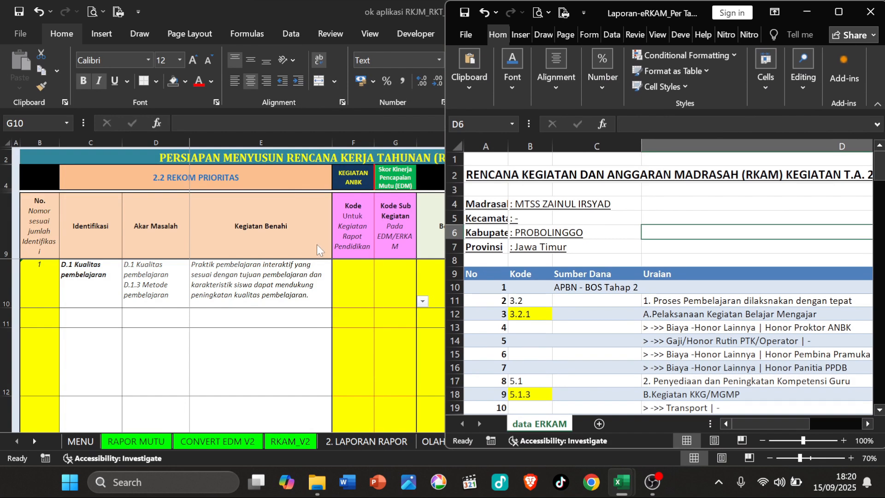
Step: Fit the RKT application workbook into the left half of the screen beside the e-RKAM report
click(257, 283)
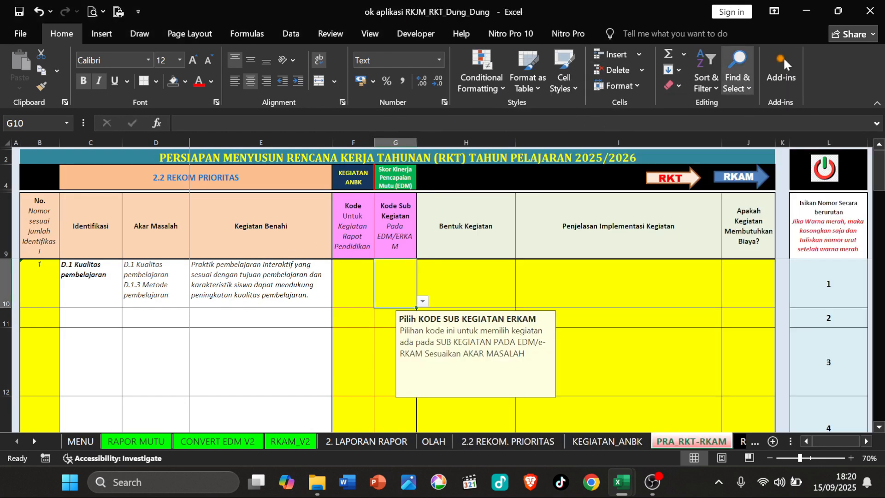
click(840, 6)
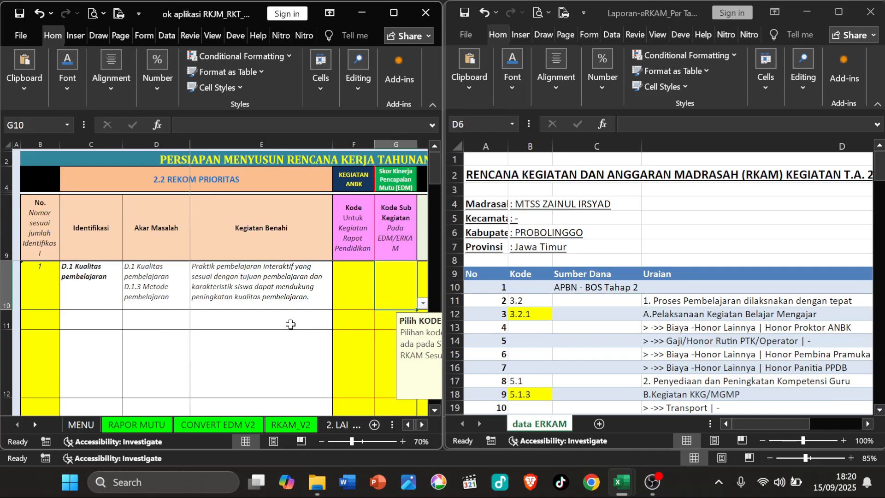
ctrl+scroll(364, 294, down, 1)
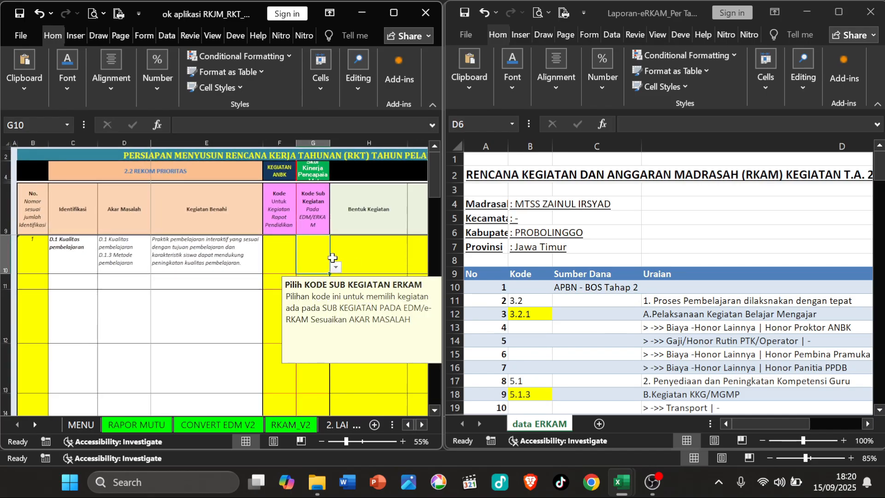
ctrl+scroll(276, 253, up, 1)
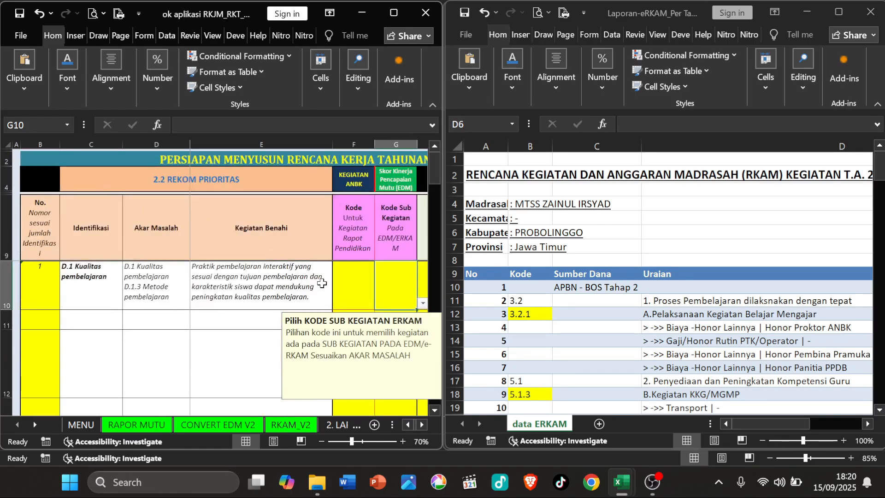
ctrl+scroll(312, 286, down, 1)
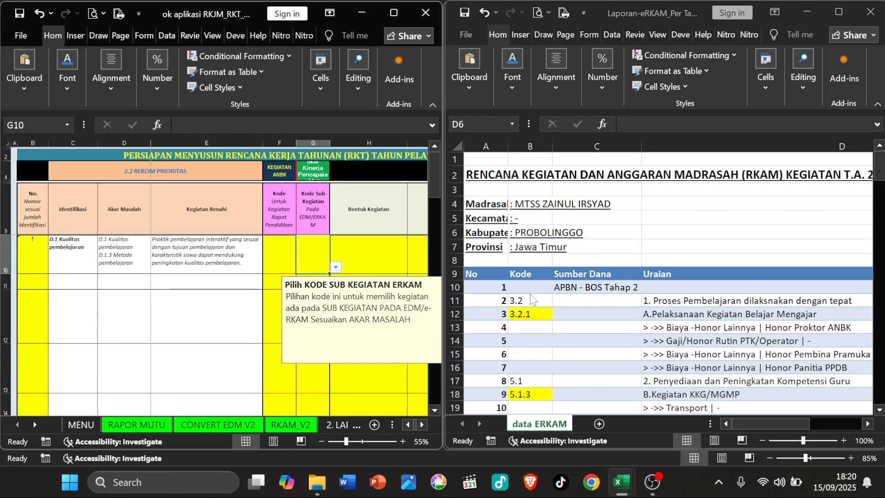
Step: Compare code 3.2.1 in the e-RKAM report with the first Identifikasi item in the RKT preparation sheet
click(589, 249)
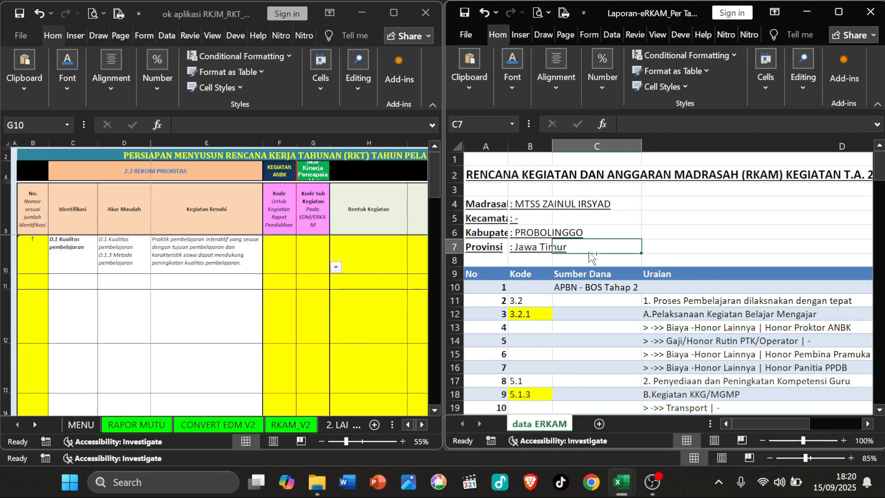
scroll(589, 252, down, 1)
scroll(609, 267, down, 1)
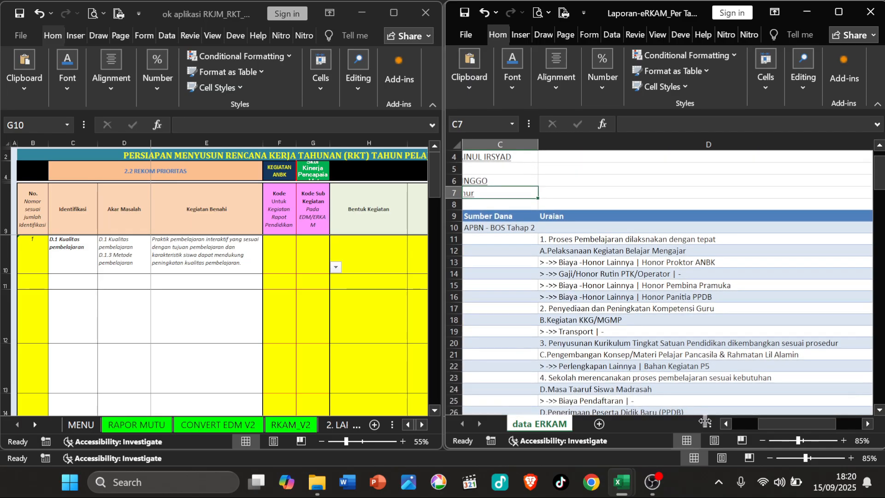
click(729, 423)
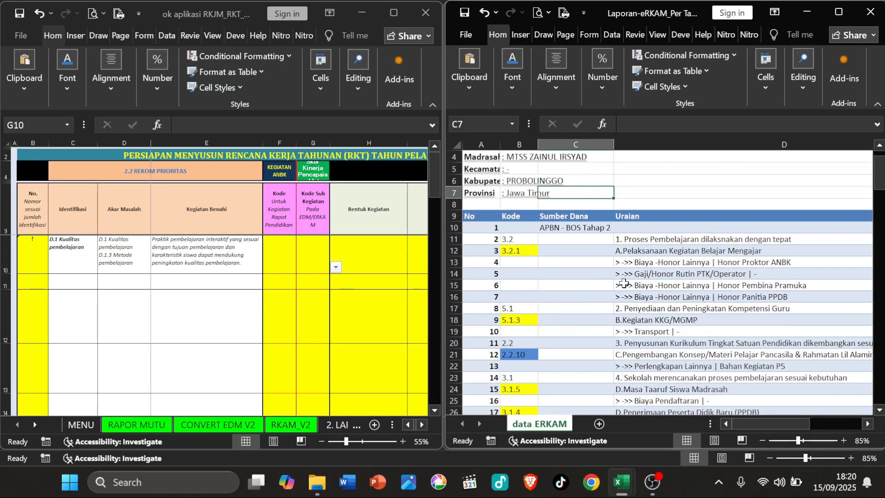
click(623, 284)
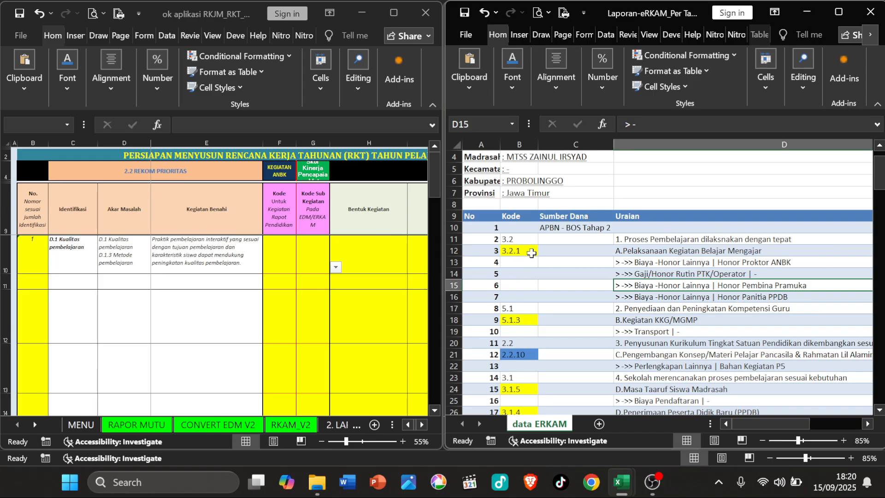
click(527, 254)
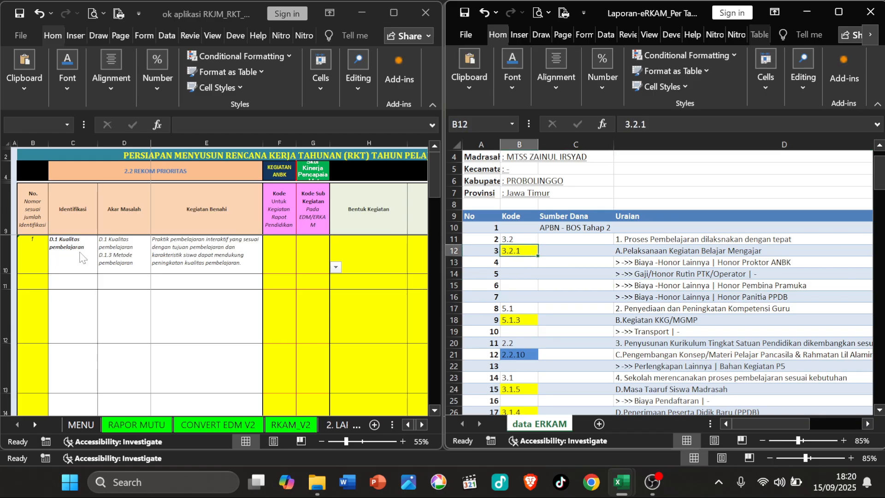
click(82, 257)
click(87, 252)
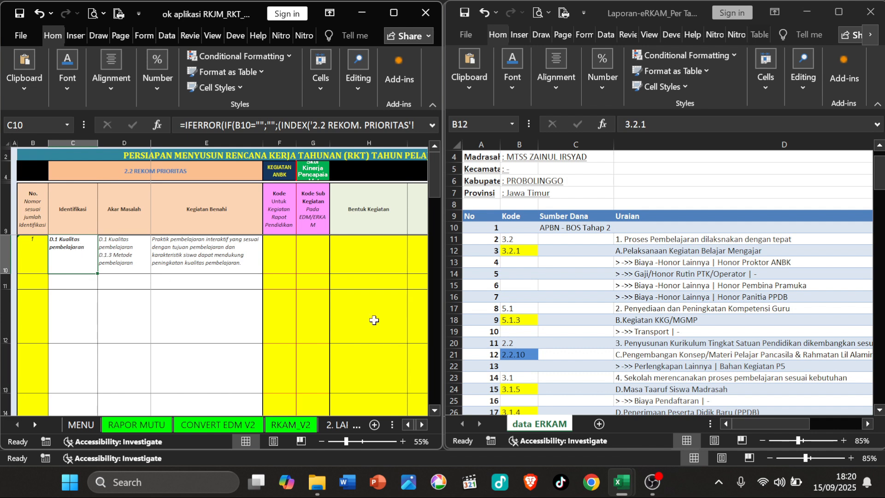
click(526, 252)
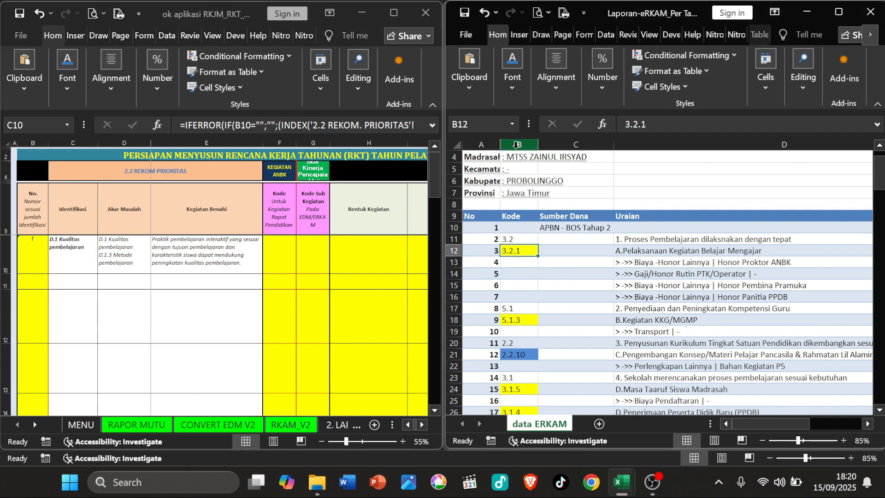
Step: Compare codes 5.1.3 and 3.2.1 in the e-RKAM report with the first priority's Identifikasi and Kegiatan Benahi in the RKT preparation sheet
click(519, 144)
click(516, 319)
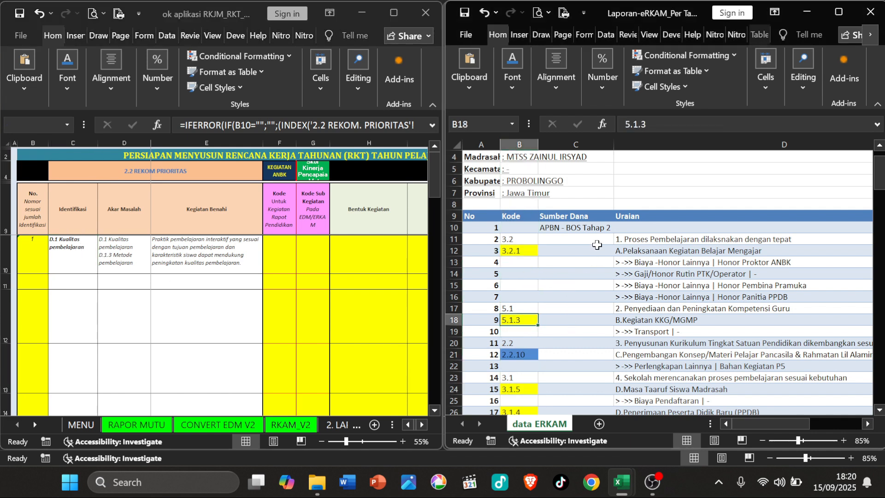
click(643, 216)
click(643, 251)
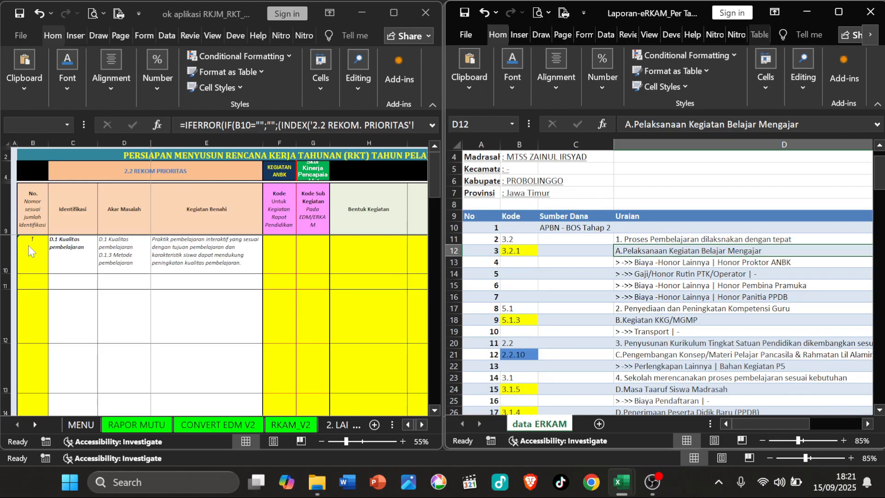
click(67, 253)
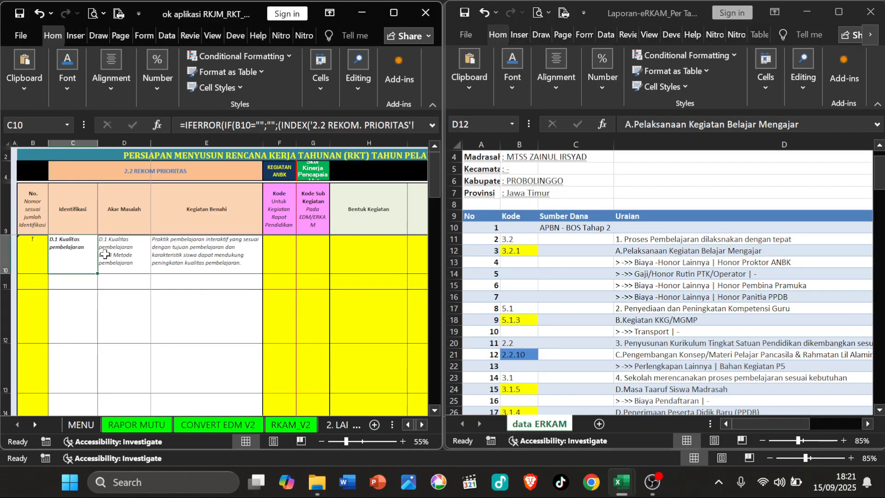
click(211, 248)
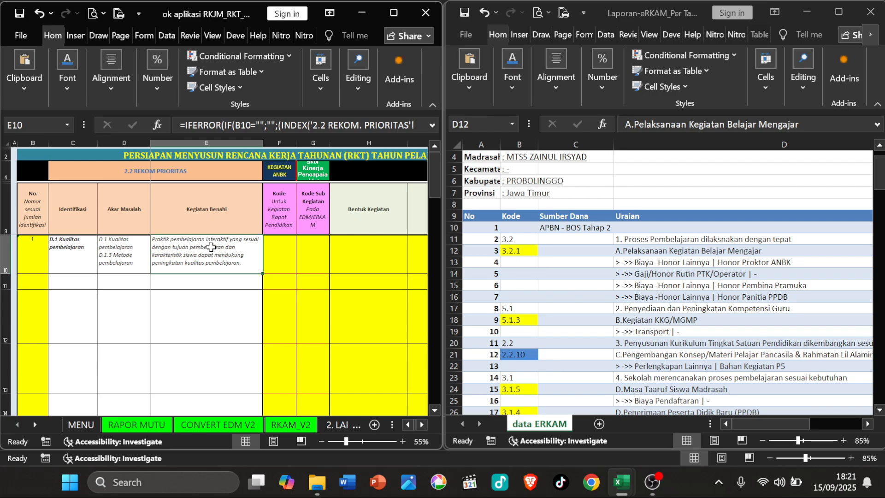
Step: Maximize the RKT workbook, open the 2.2 REKOM. PRIORITAS sheet, and review the first priority's Inspirasi Kegiatan Benahi and Kegiatan ARKAS
click(390, 14)
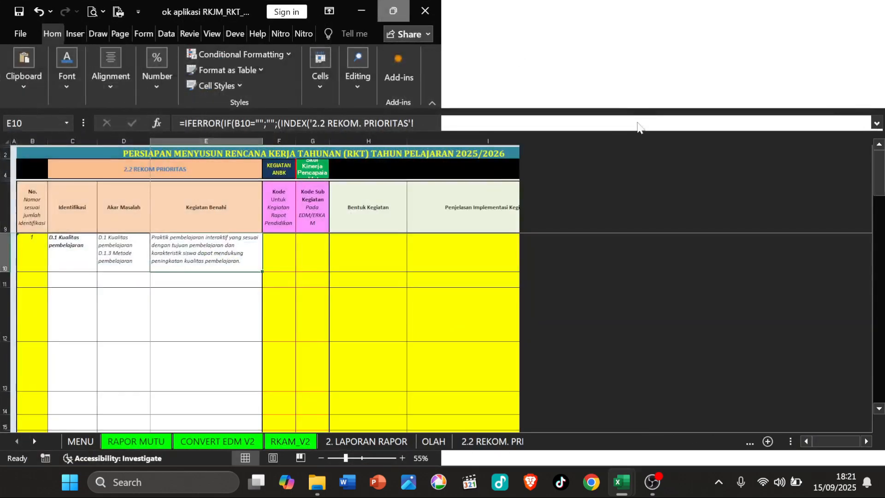
click(645, 169)
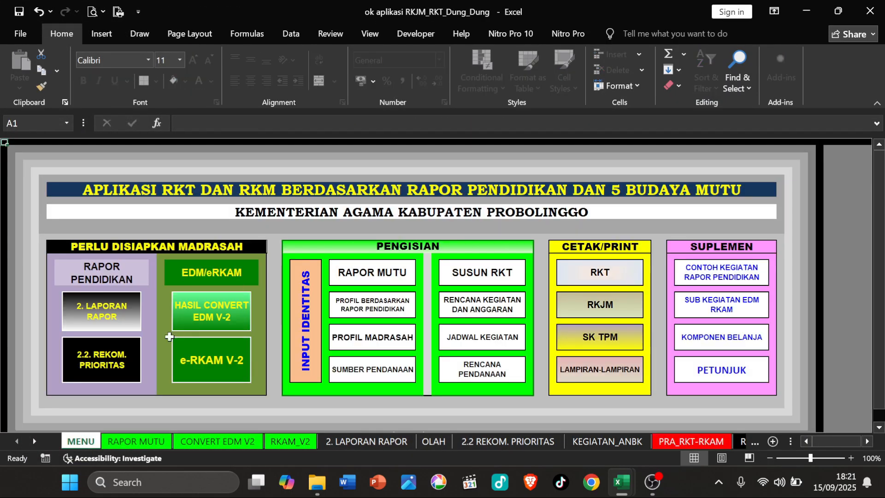
click(111, 366)
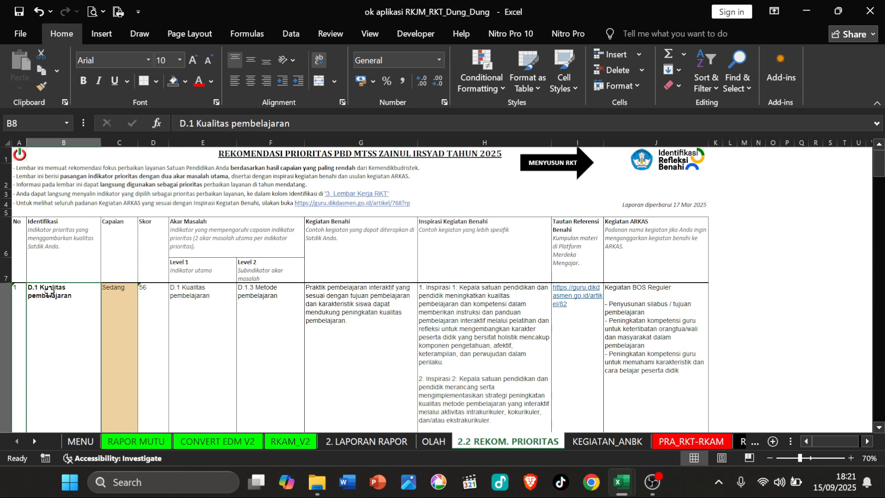
click(20, 303)
click(58, 304)
click(466, 336)
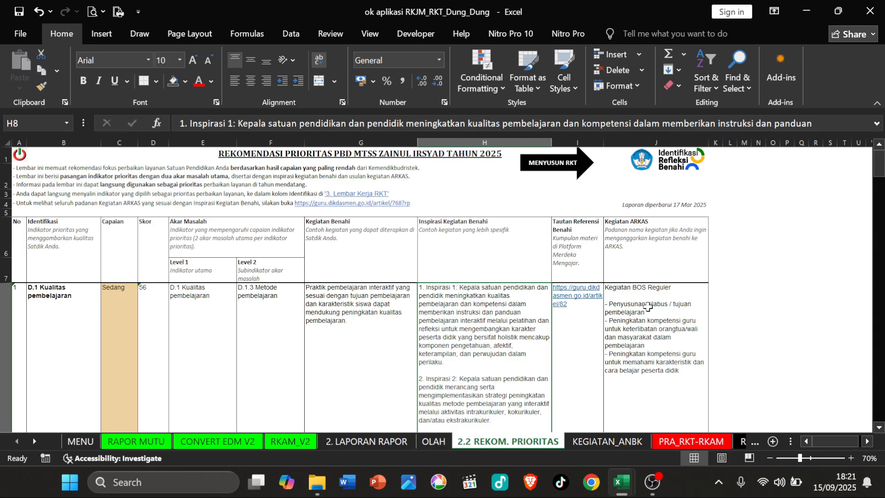
click(659, 334)
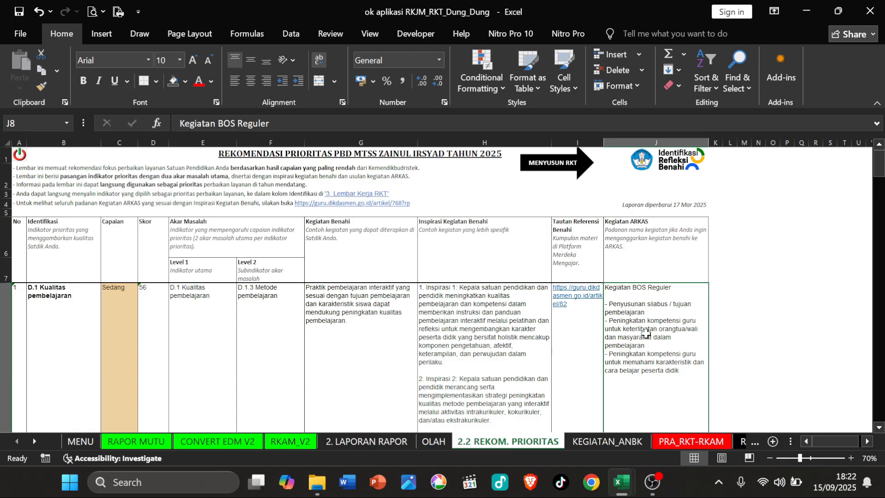
scroll(96, 339, down, 1)
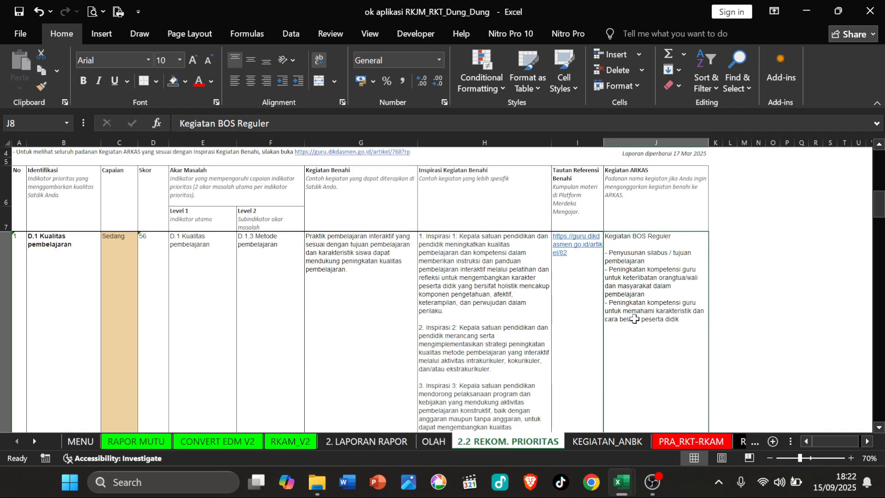
click(363, 259)
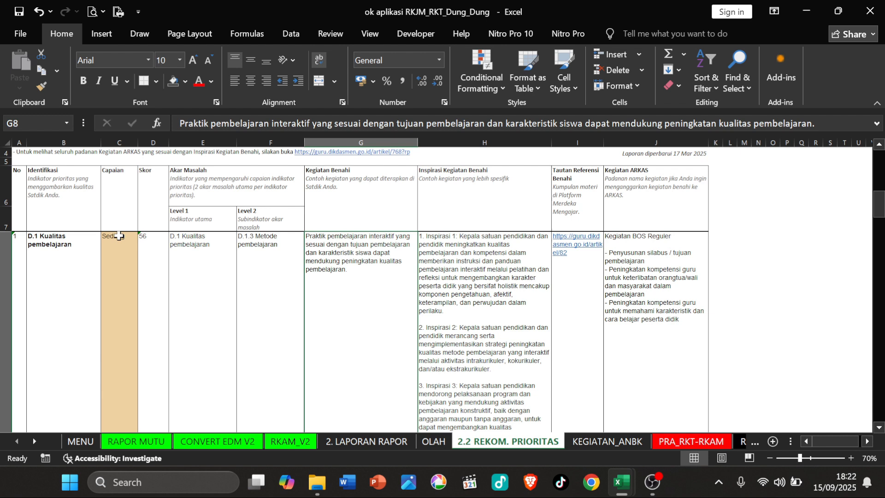
click(59, 248)
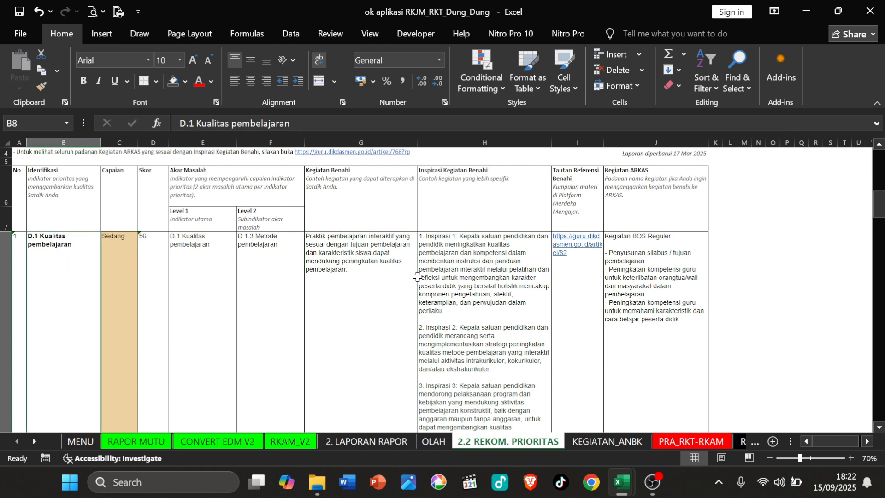
Step: Search the priority recommendations for "media pembelajaran" and check which Identifikasi the matching Kegiatan ARKAS belongs to
key(ctrl+f)
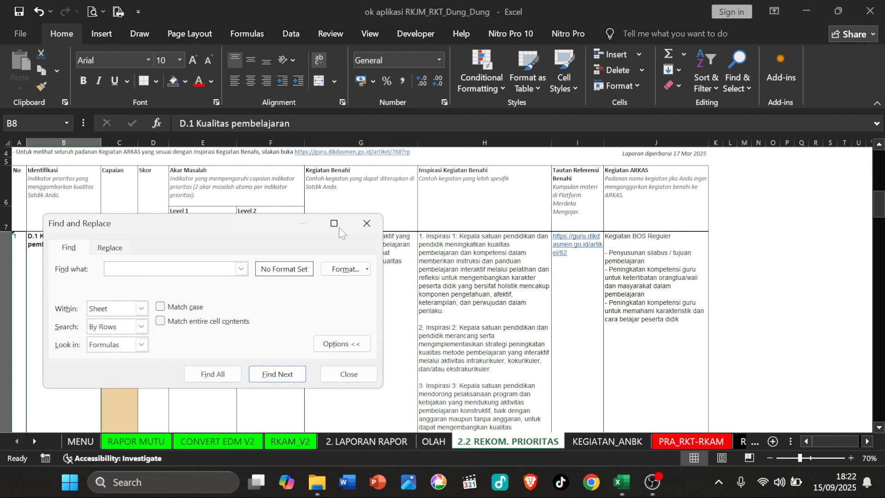
text(media pembelajaran)
click(266, 376)
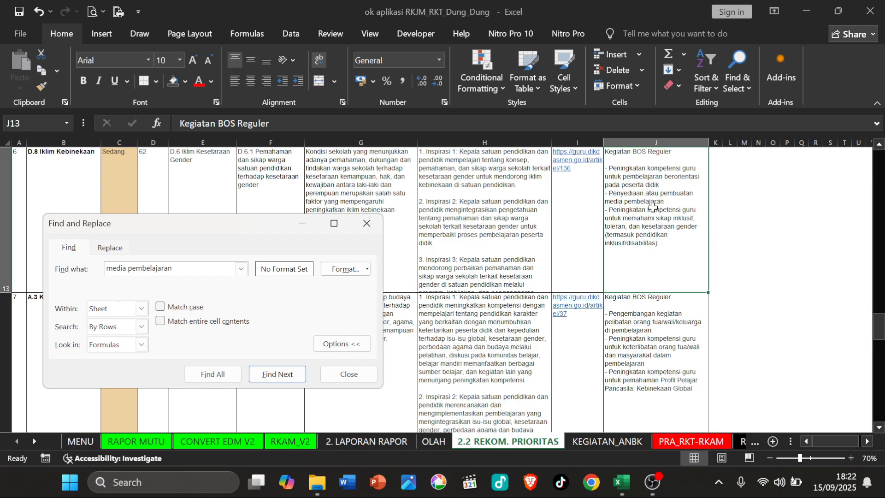
click(366, 223)
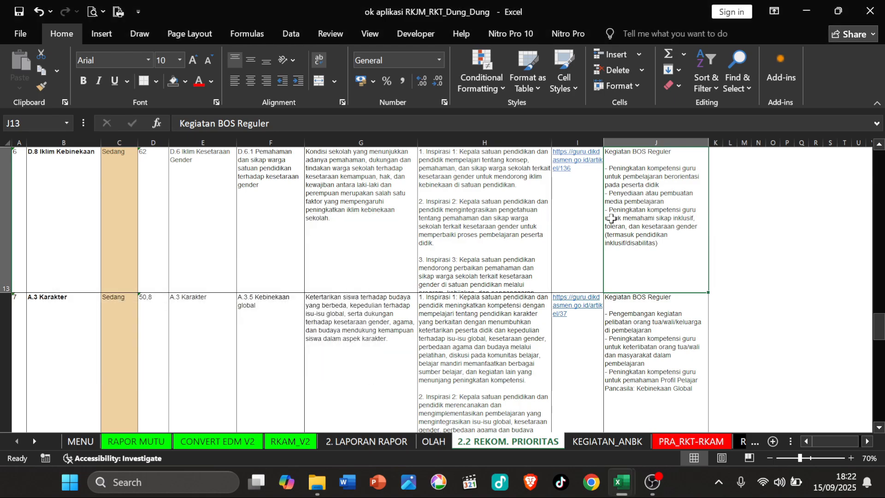
scroll(611, 219, up, 1)
scroll(611, 218, down, 1)
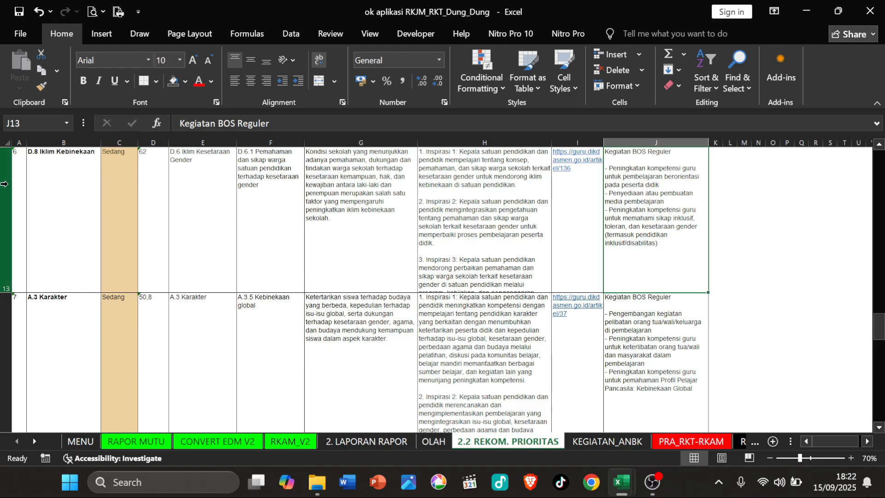
click(70, 187)
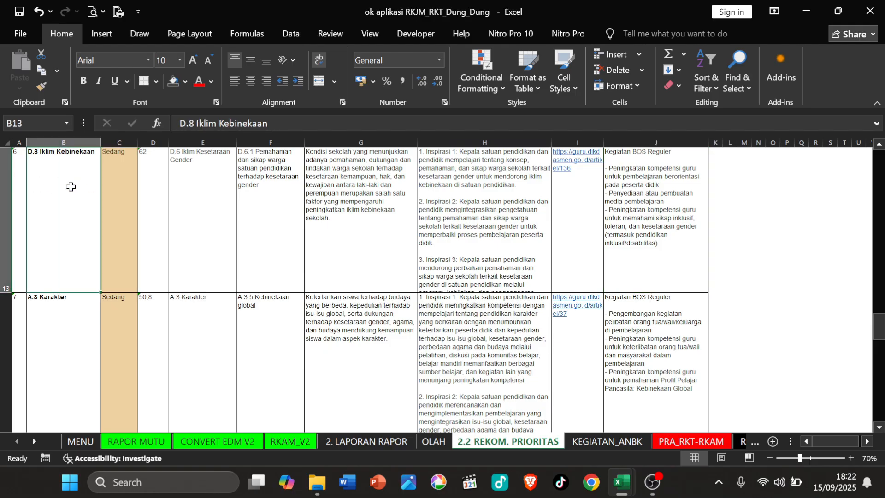
Step: Compare the Kegiatan ARKAS suggestions of D.1 Kualitas pembelajaran with those of the third priority, D.4 Iklim keamanan satuan pendidikan
scroll(90, 198, up, 4)
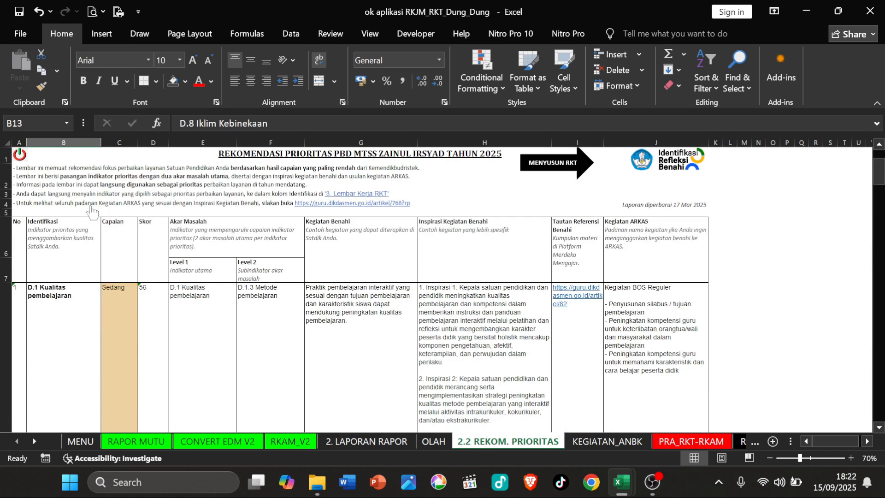
click(46, 313)
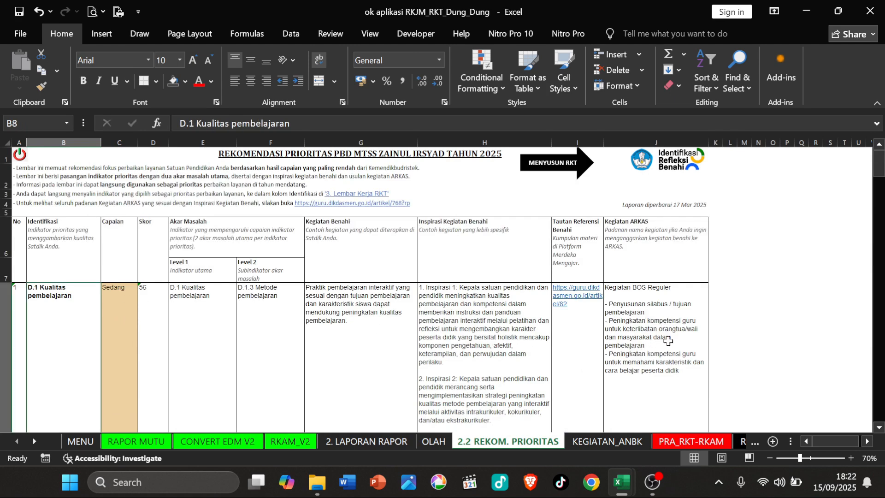
scroll(666, 339, down, 1)
click(665, 318)
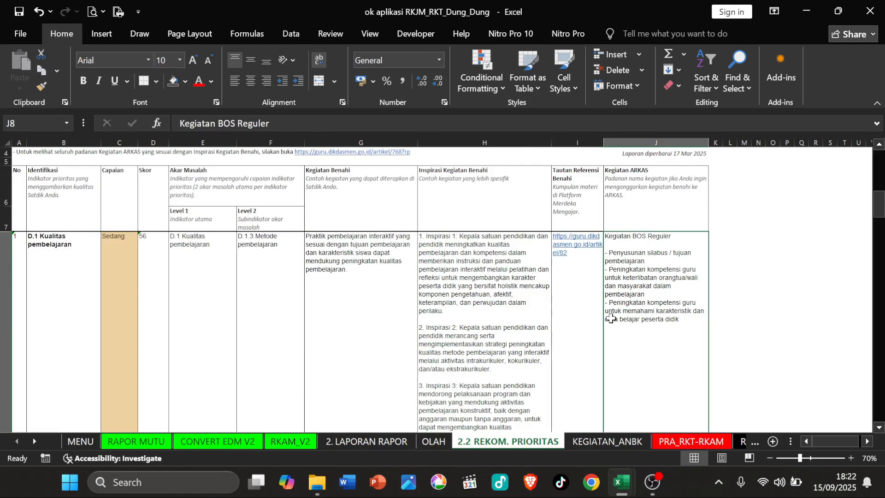
scroll(611, 318, down, 3)
click(636, 244)
scroll(637, 273, up, 5)
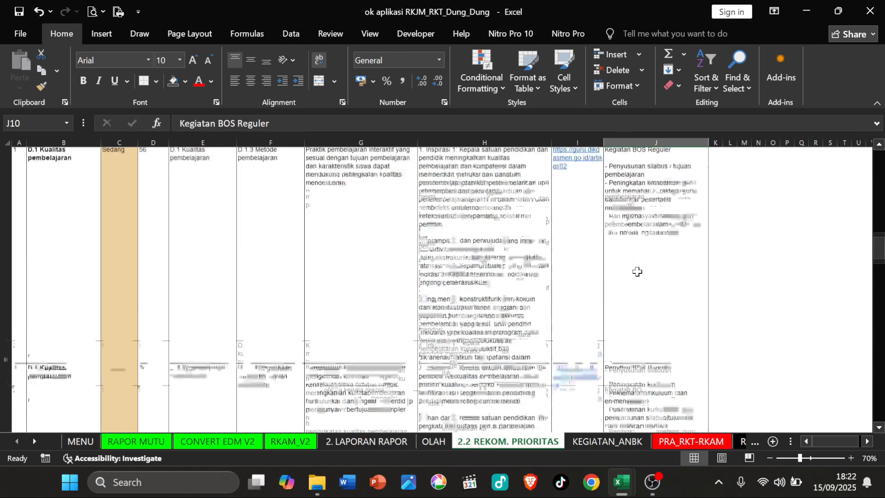
scroll(637, 272, down, 2)
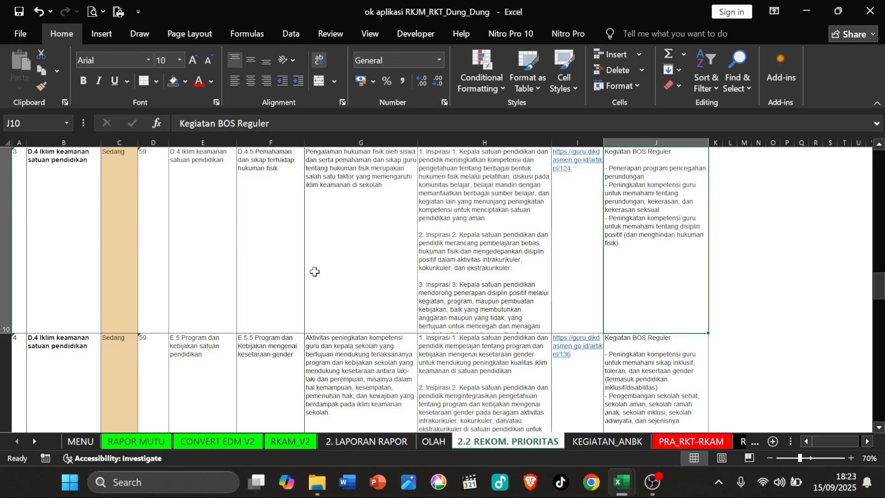
Step: Look over the Identifikasi entries from the fourth priority through A.3 Karakter in the recommendations list
click(64, 348)
scroll(95, 297, down, 3)
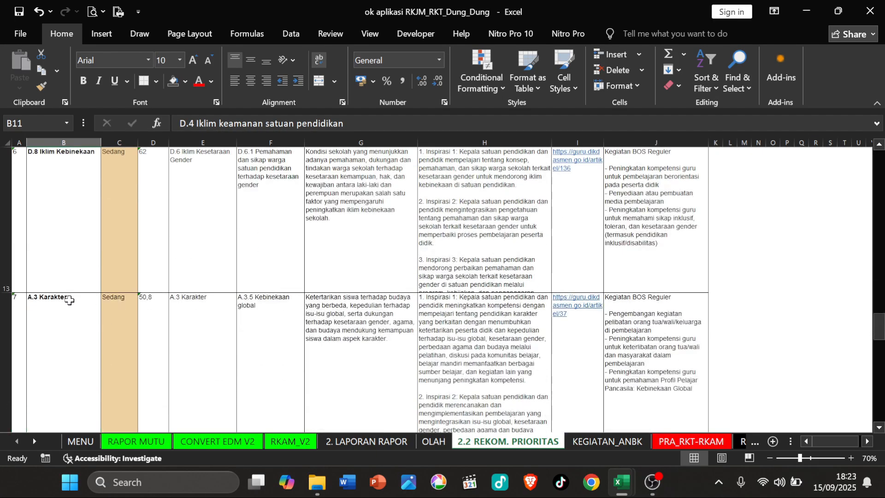
click(62, 312)
scroll(65, 283, up, 3)
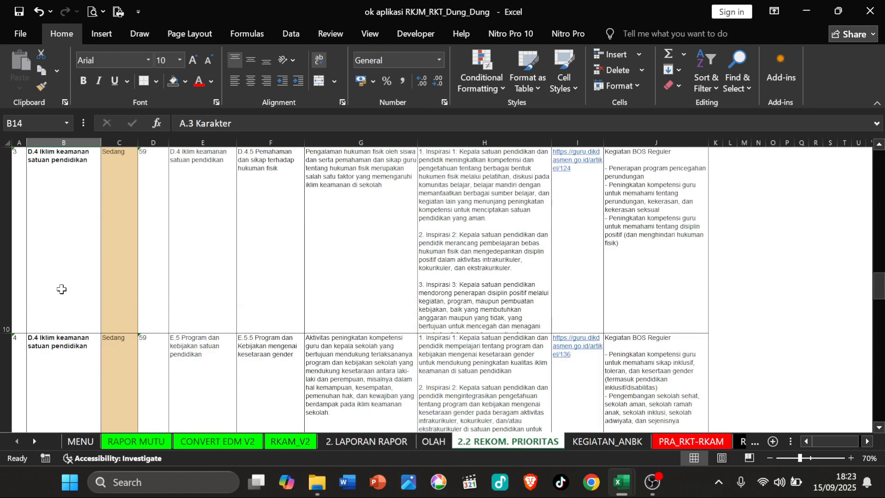
scroll(309, 294, up, 9)
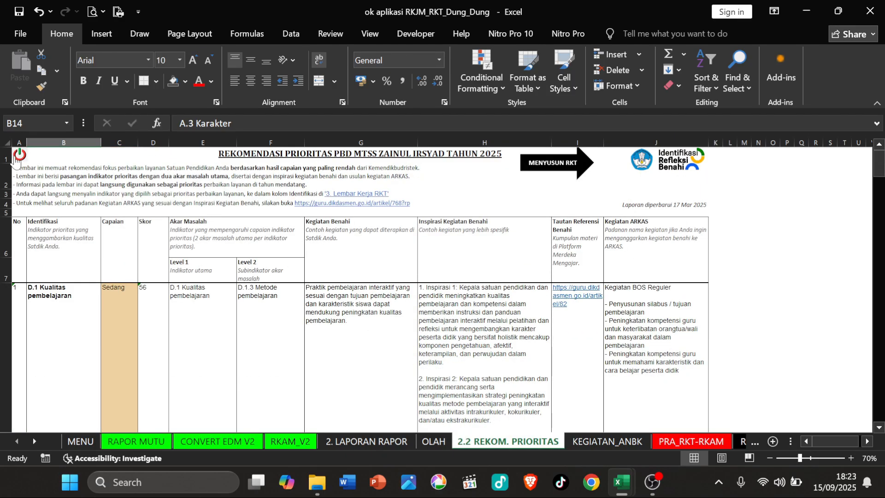
Step: Return to the RKT preparation sheet, check the first priority's row, and select its Kode Kegiatan Rapot Pendidikan cell
click(567, 172)
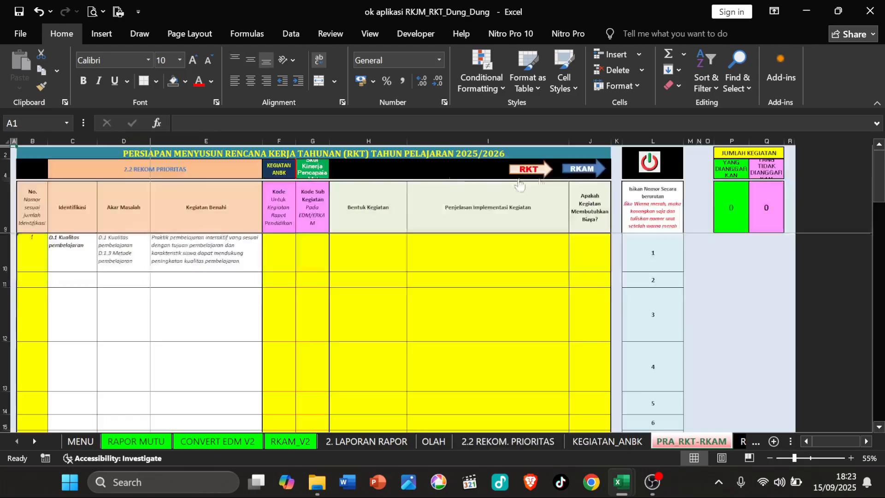
click(53, 259)
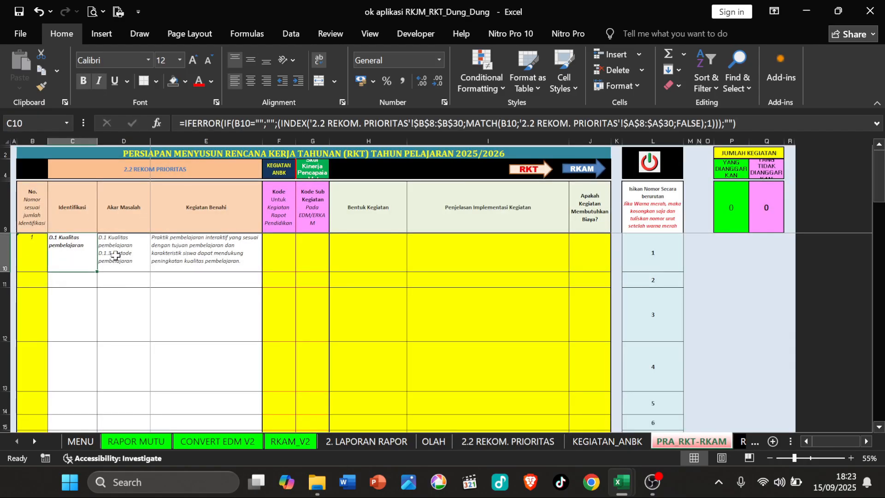
click(28, 243)
click(178, 258)
click(288, 255)
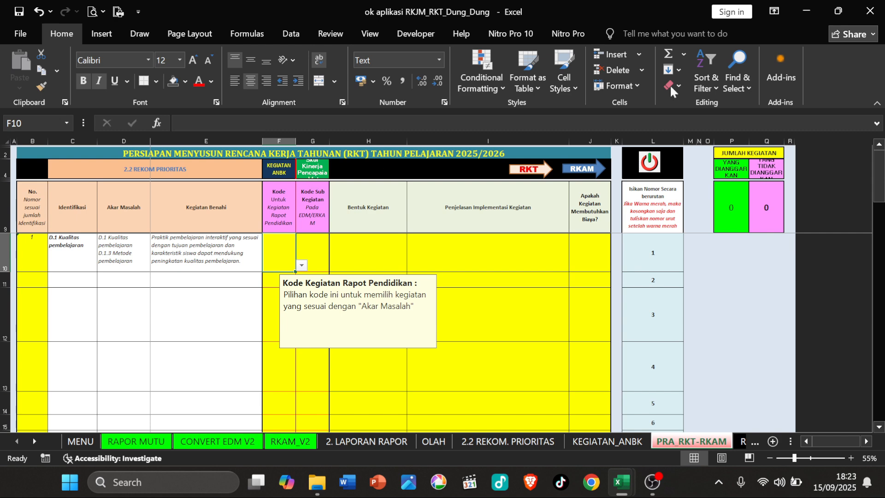
Step: Restore the side-by-side window layout and check the e-RKAM descriptions belonging to codes 3.2.1 and 5.1.3
click(839, 13)
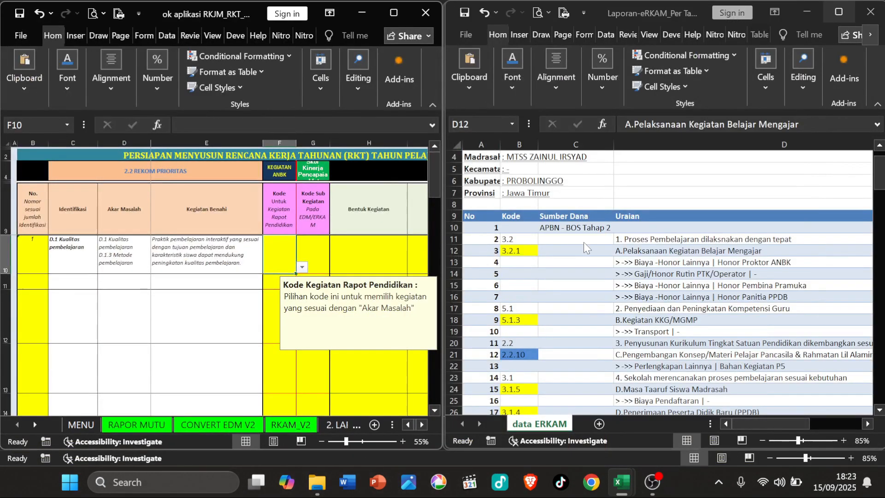
click(585, 248)
click(677, 282)
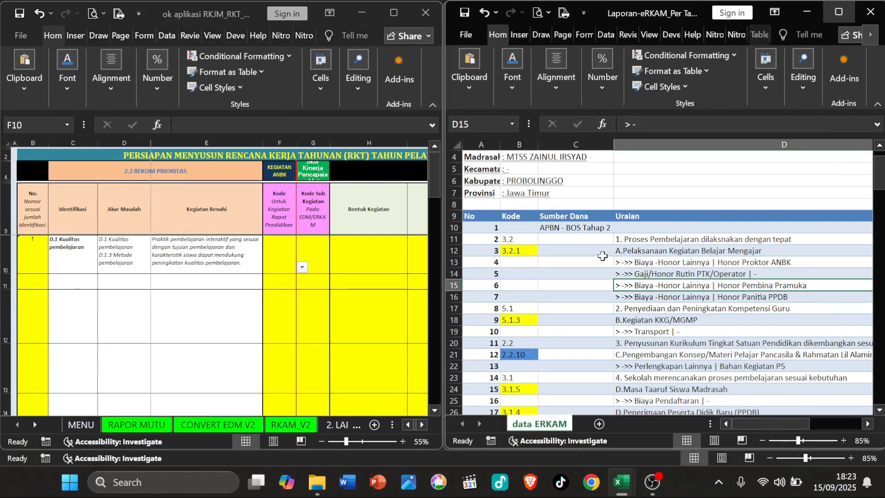
click(528, 253)
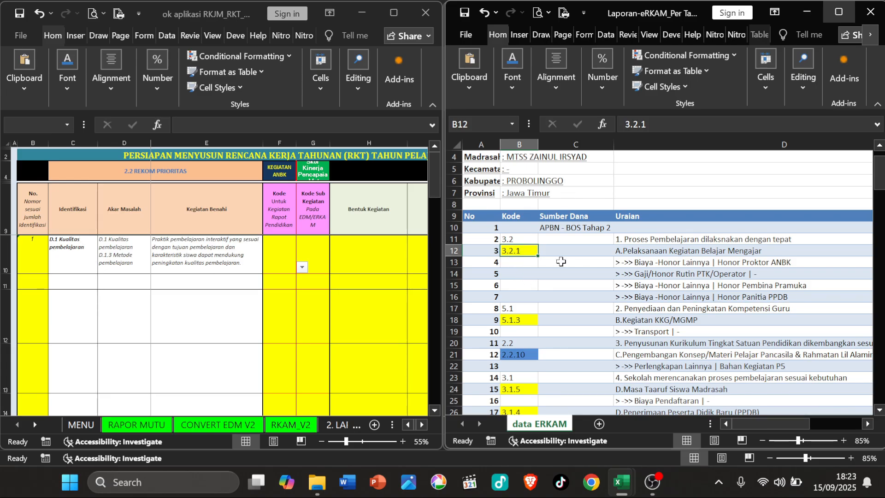
click(646, 252)
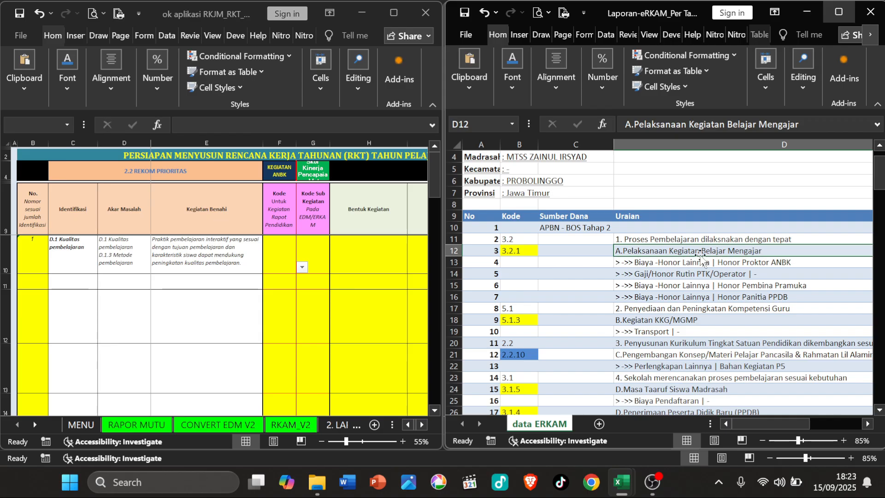
click(503, 252)
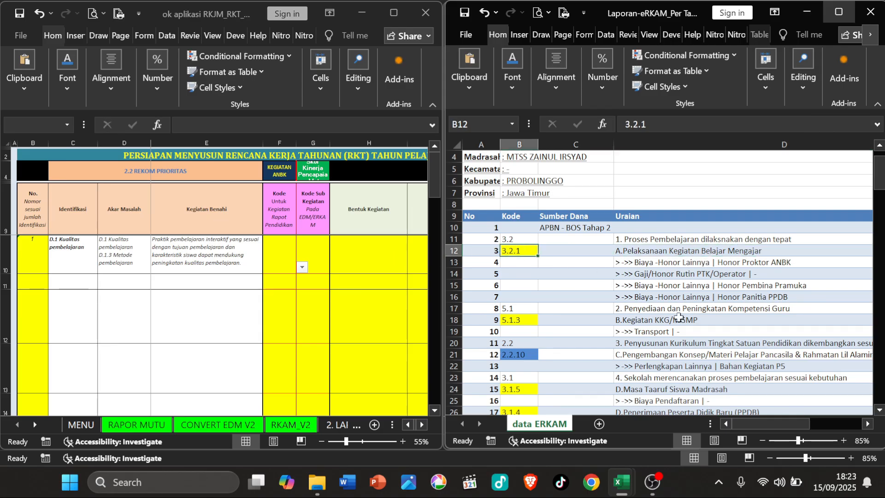
click(659, 322)
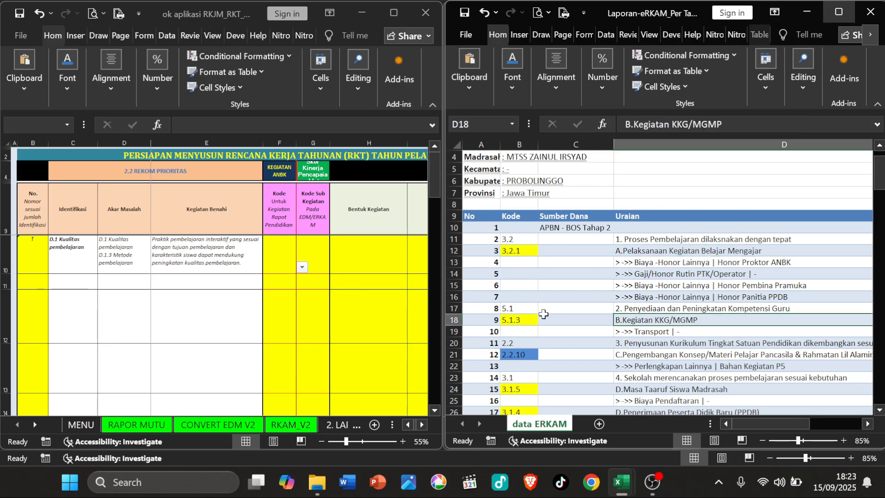
click(521, 319)
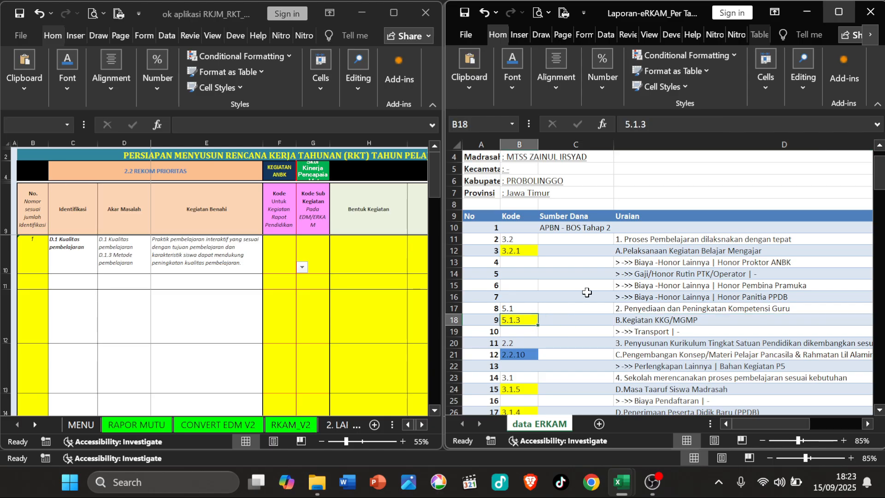
Step: Examine the e-RKAM entries following code 5.1.3, focusing on the Masa Taaruf Siswa Madrasah description
scroll(586, 290, down, 1)
click(643, 353)
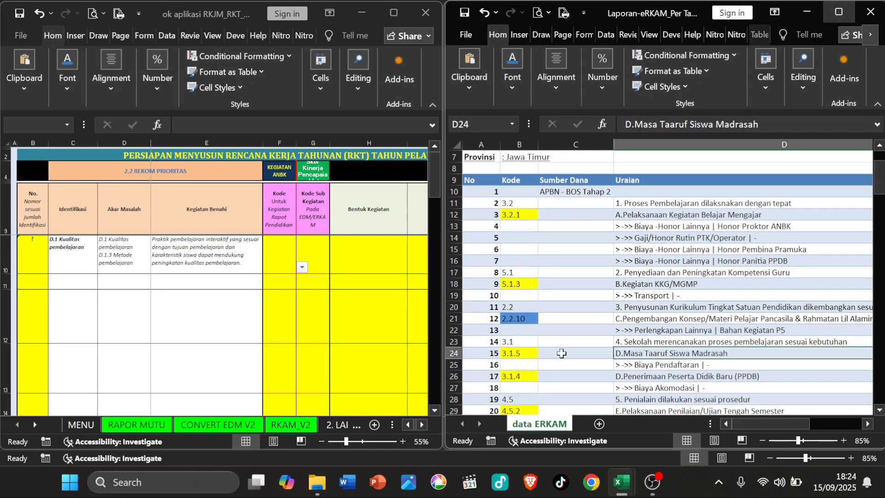
scroll(633, 357, down, 1)
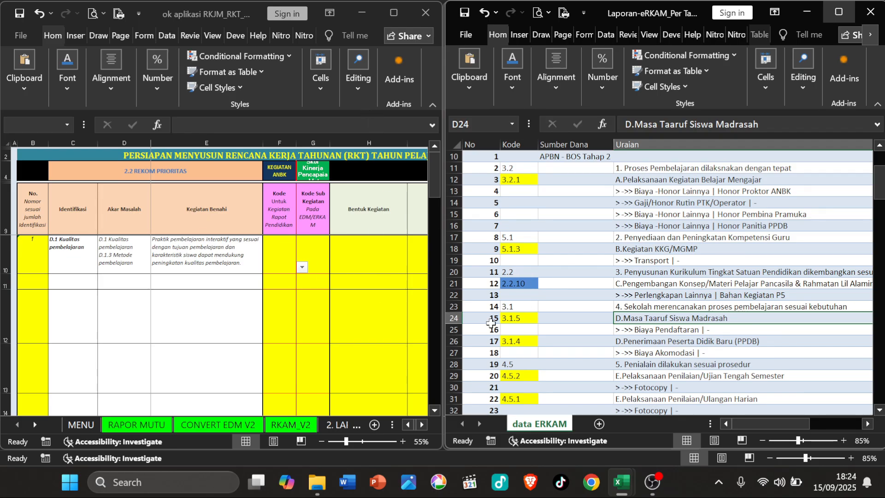
Step: Switch to the RAPOR-PBD workbook and check the first priority, D.1 Kualitas pembelajaran, in its priority recommendations
mouse_move(622, 477)
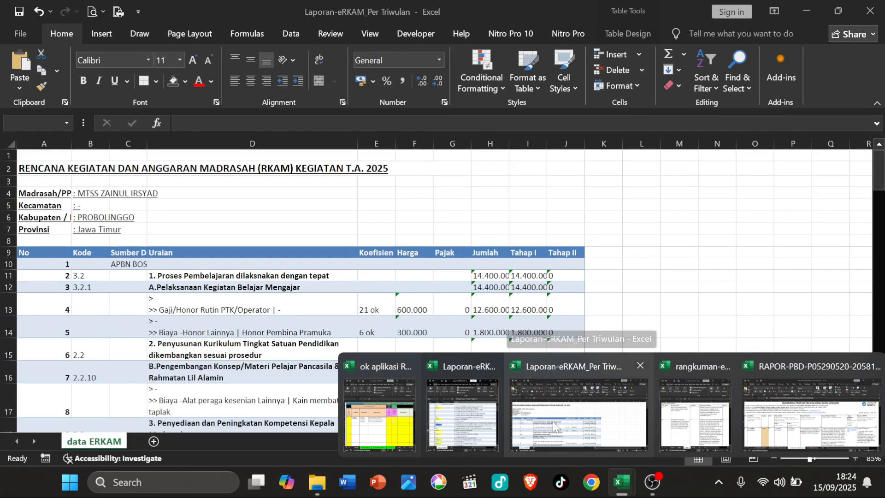
click(811, 415)
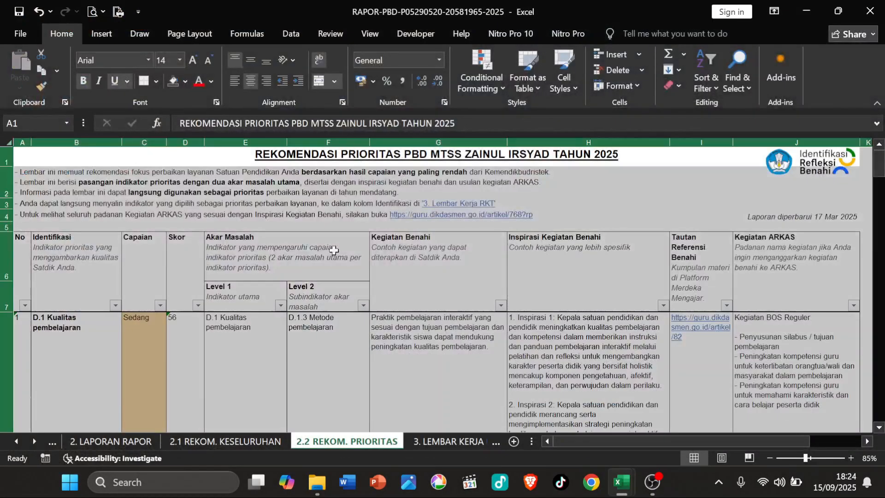
click(247, 343)
scroll(186, 302, down, 2)
scroll(468, 234, up, 2)
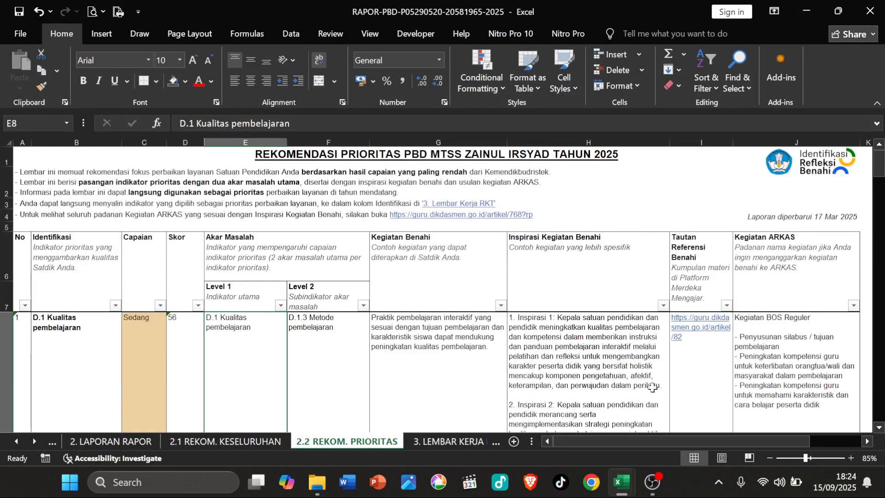
Step: Return to the RKT application workbook full-size and view the first priority in its 2.2 REKOM. PRIORITAS sheet
mouse_move(622, 482)
click(351, 413)
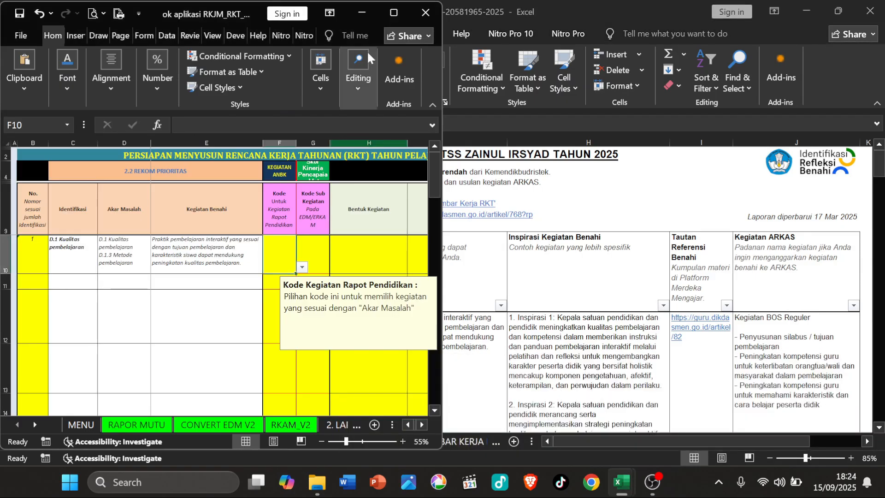
click(391, 14)
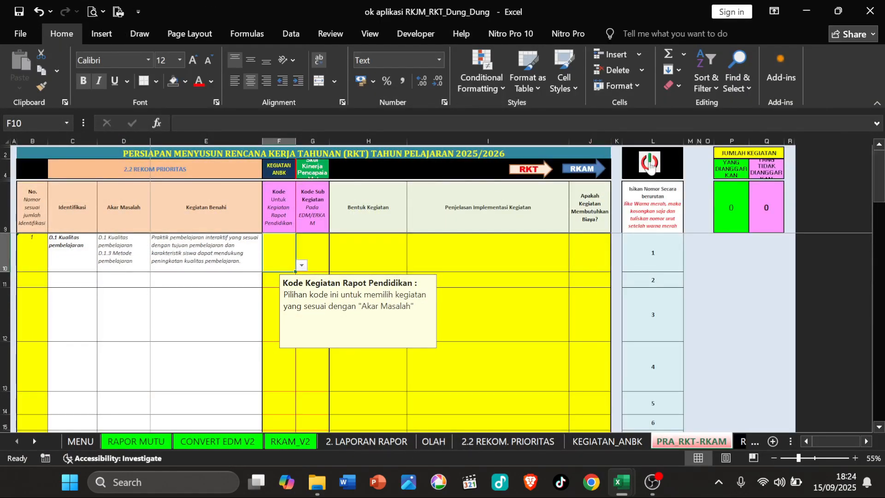
click(643, 167)
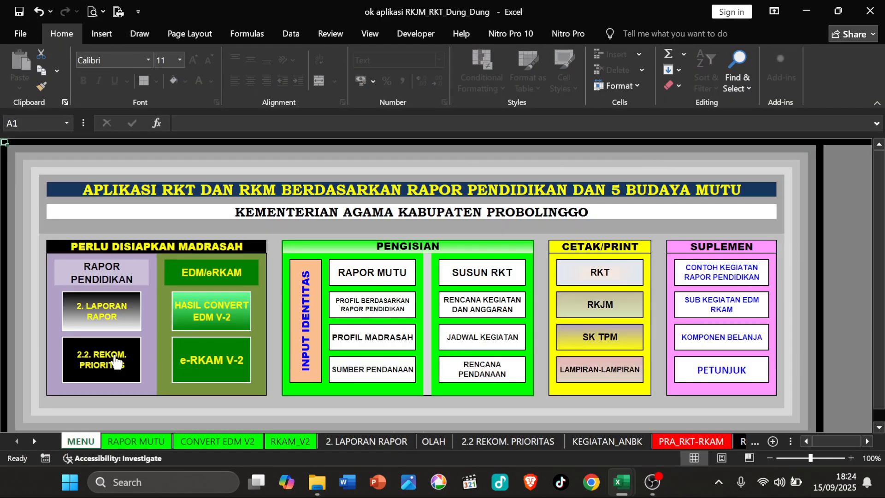
click(114, 361)
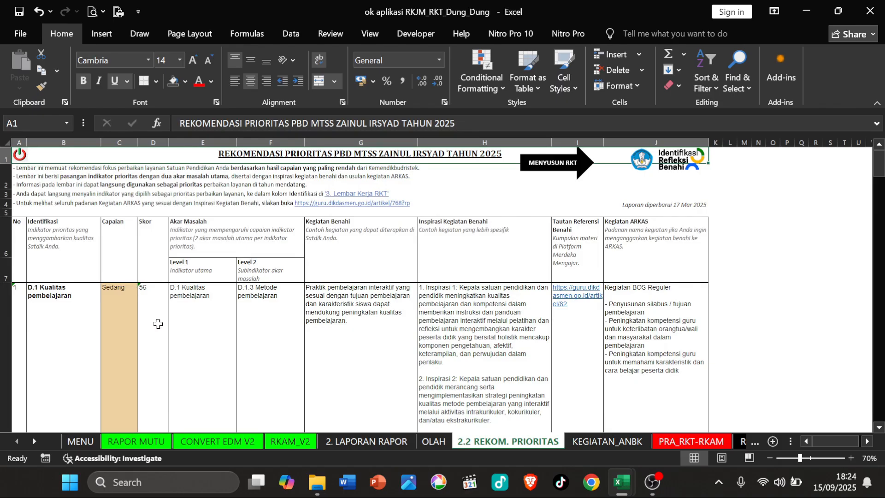
click(58, 313)
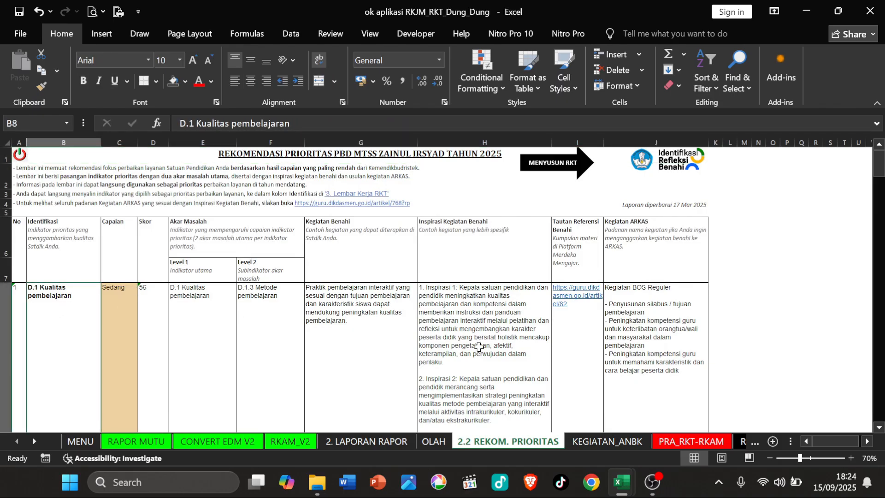
Step: Search the priority recommendations for "siswa" and go through the matching Kegiatan Benahi and Kegiatan ARKAS cells
key(ctrl+f)
text(siswa)
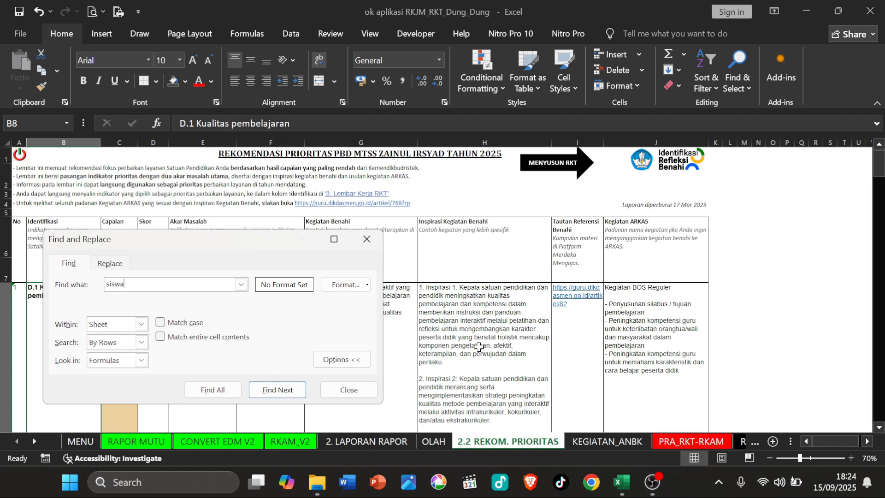
key(Return)
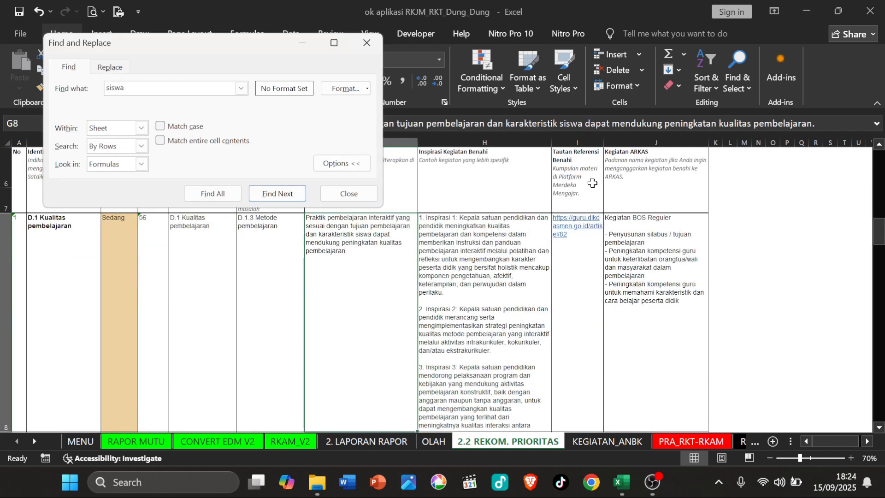
click(269, 198)
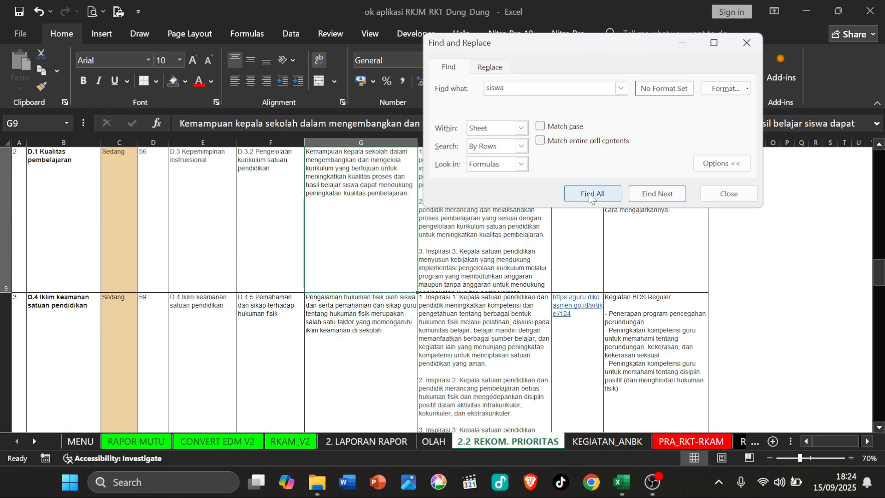
drag(586, 46, 681, 57)
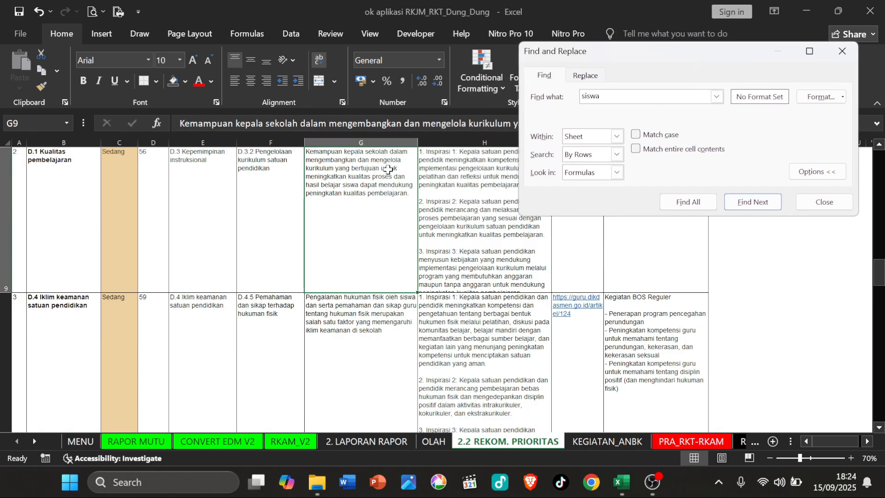
click(769, 207)
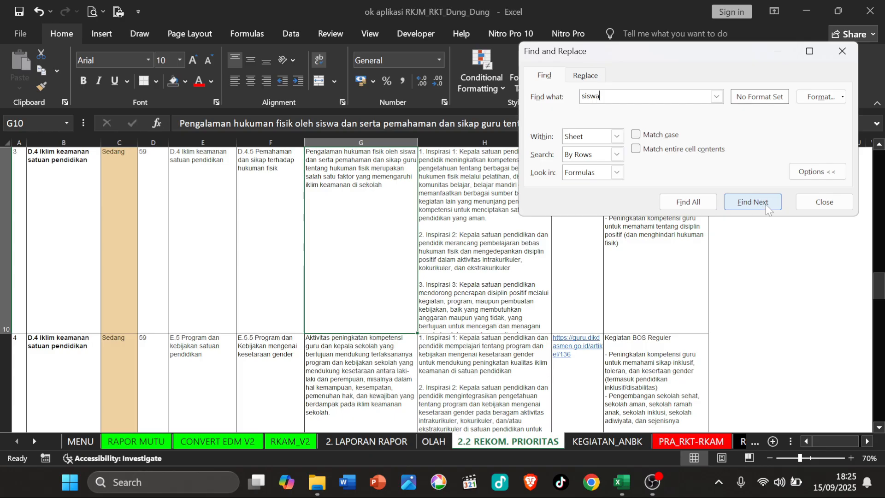
click(767, 206)
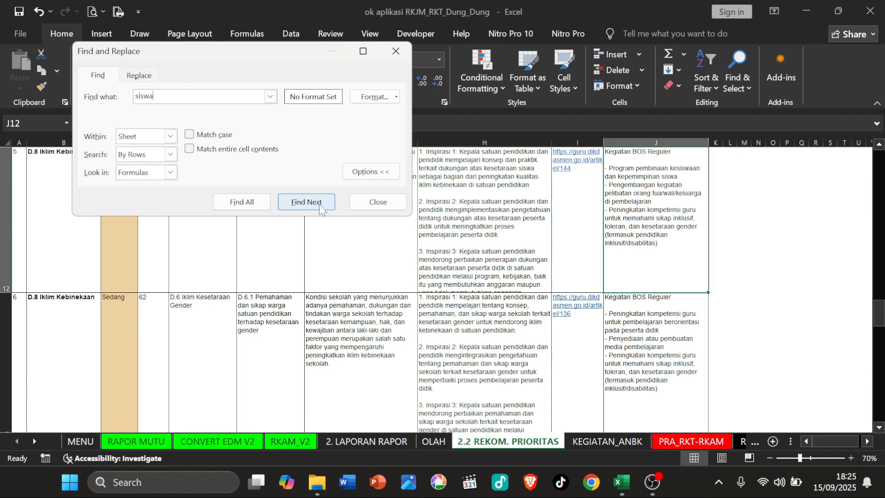
click(377, 202)
scroll(455, 209, up, 5)
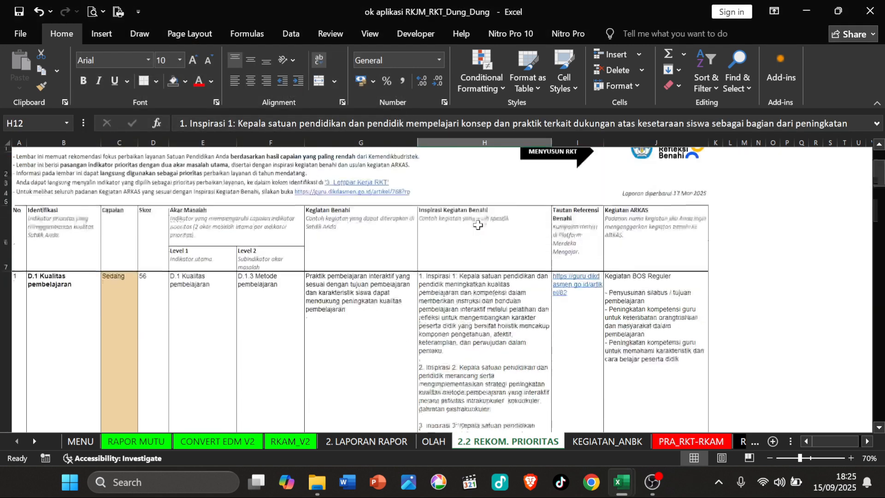
Step: Reopen the RKT preparation sheet, select the first Kode Sub Kegiatan cell, and show the sheet beside the e-RKAM report
click(17, 161)
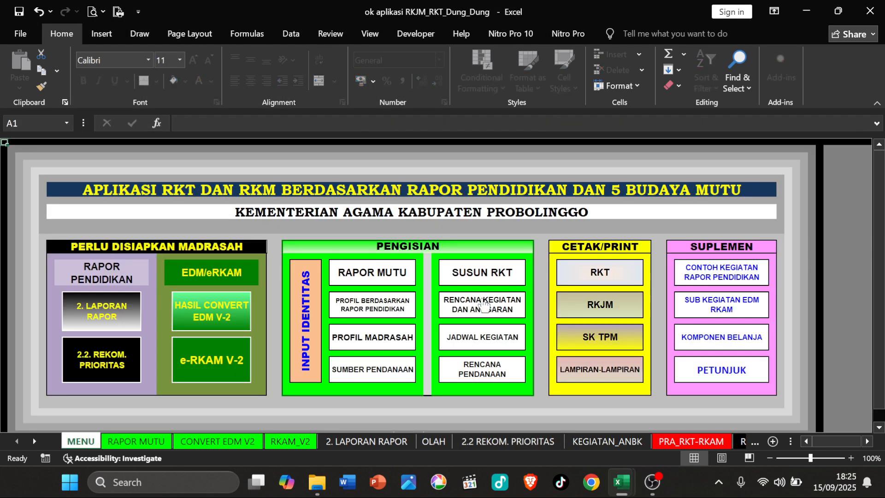
click(499, 276)
click(278, 253)
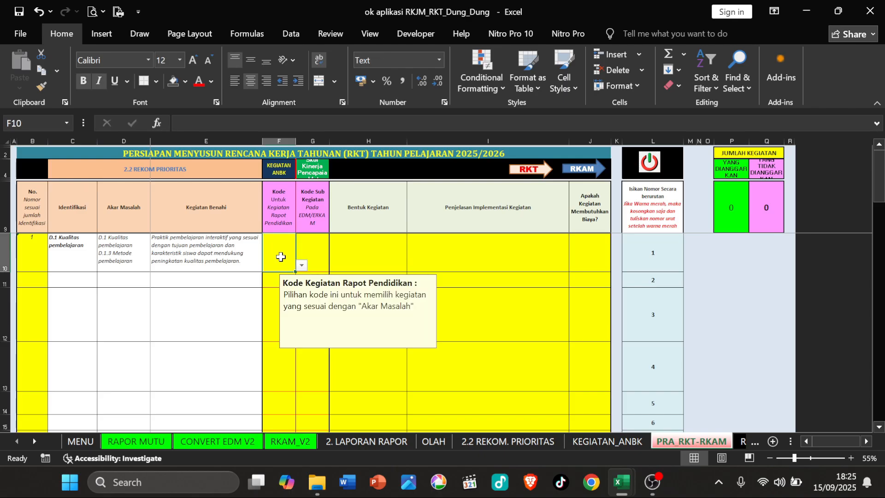
click(316, 247)
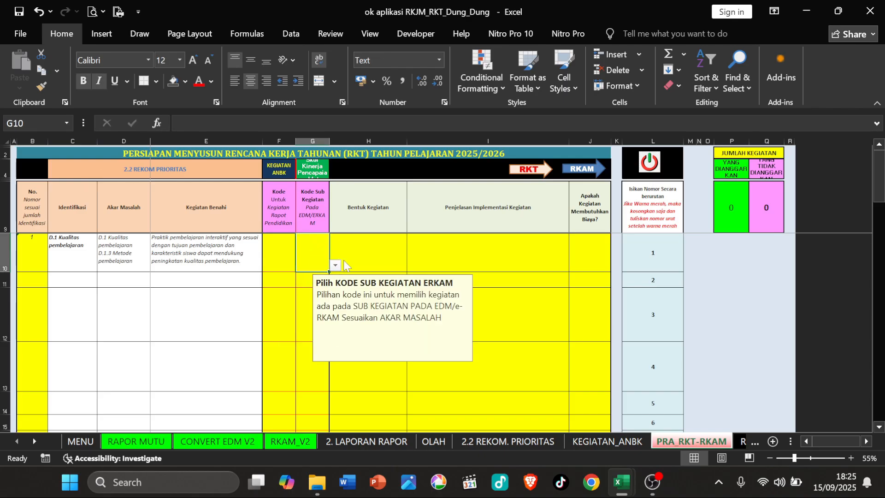
click(843, 14)
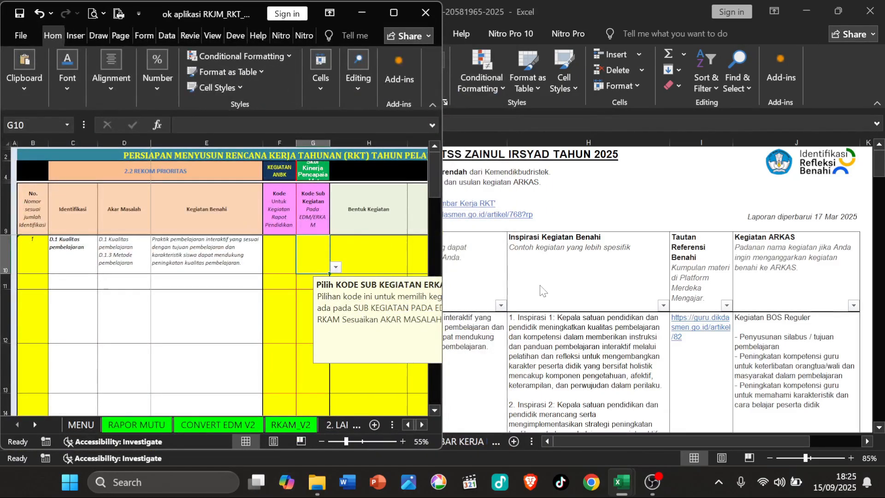
click(806, 12)
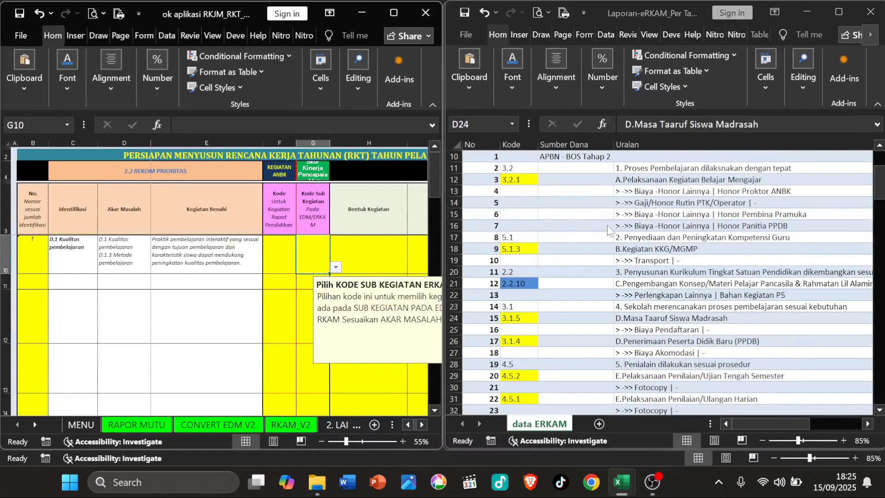
Step: Enter the e-RKAM code 3.2.1 as the Kode Sub Kegiatan in the first priority's row
click(520, 182)
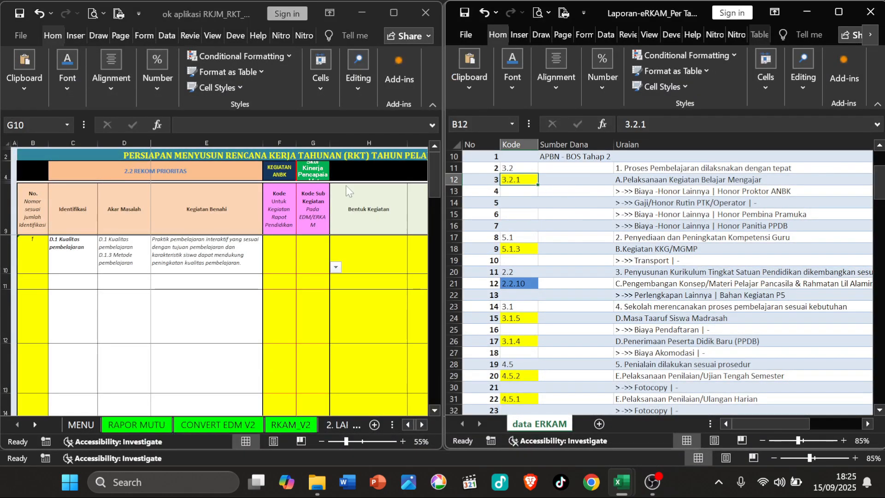
click(313, 141)
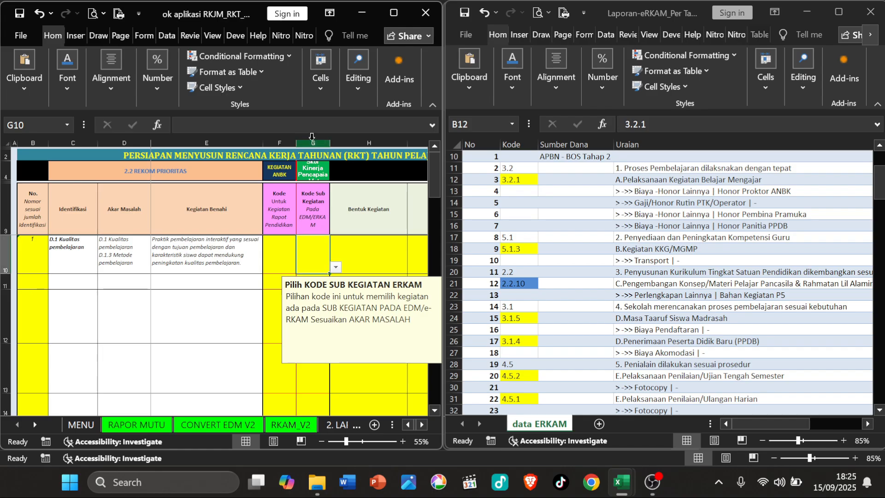
click(312, 139)
click(312, 256)
text(3.2.1)
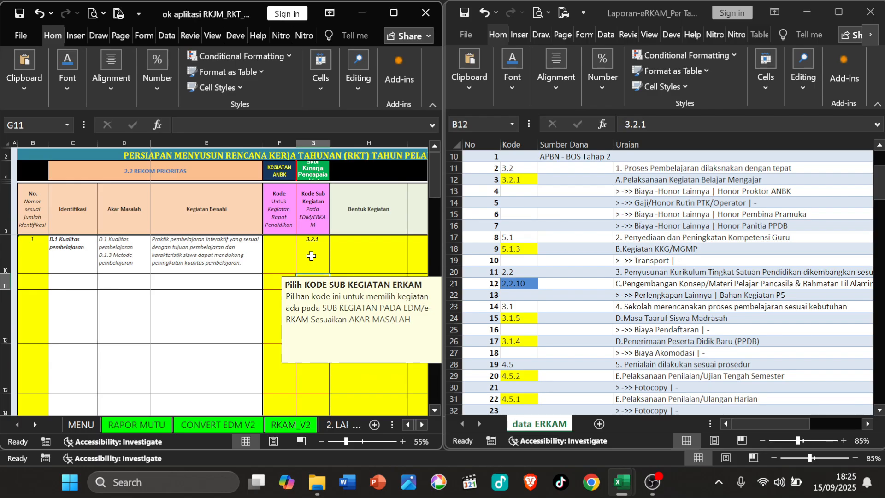
key(ctrl+Return)
Step: Set the first row's Bentuk Kegiatan to Pelaksanaan Kegiatan Belajar Mengajar
click(373, 253)
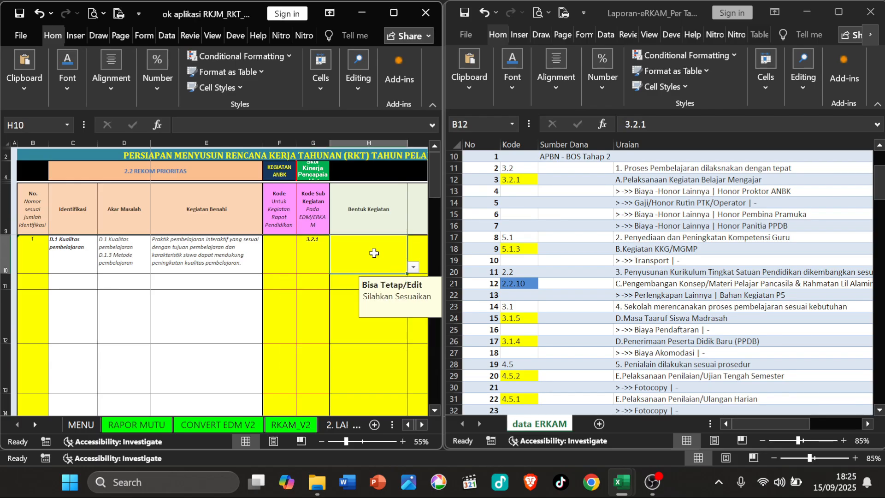
click(413, 267)
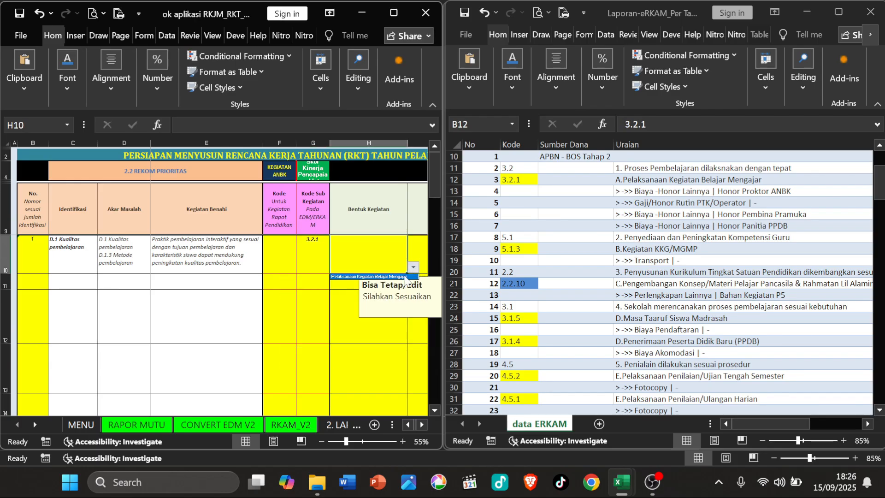
click(404, 277)
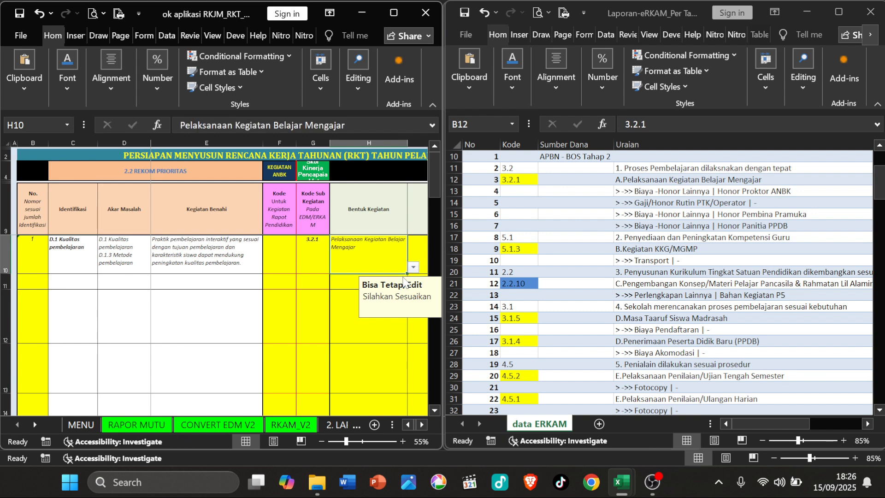
Step: Enter the e-RKAM code 5.1.3 as the Kode Sub Kegiatan in the second row of the preparation table
click(316, 283)
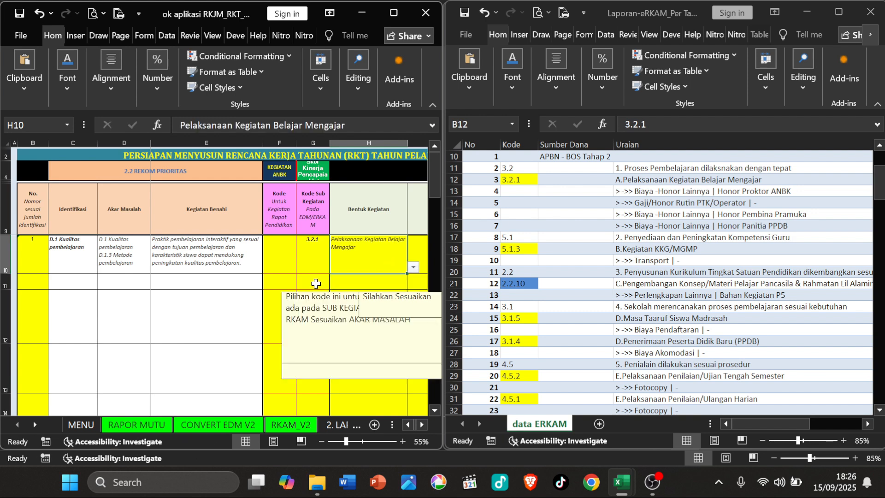
click(522, 252)
click(522, 253)
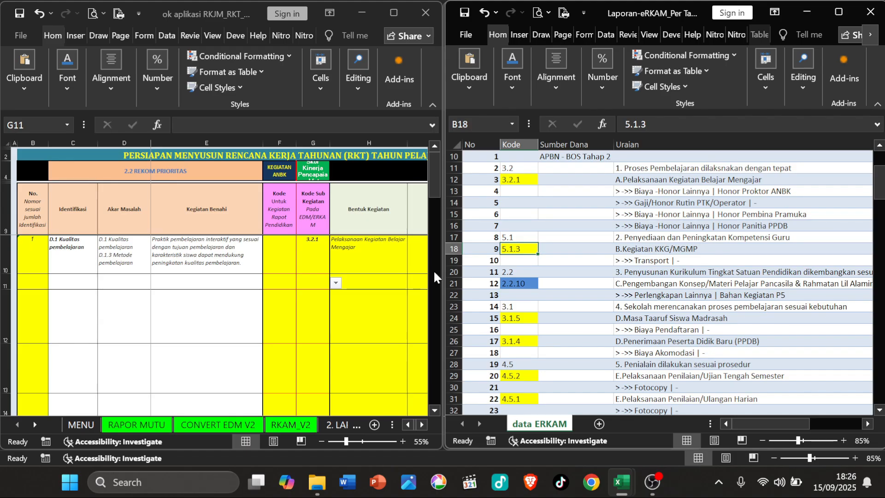
click(314, 284)
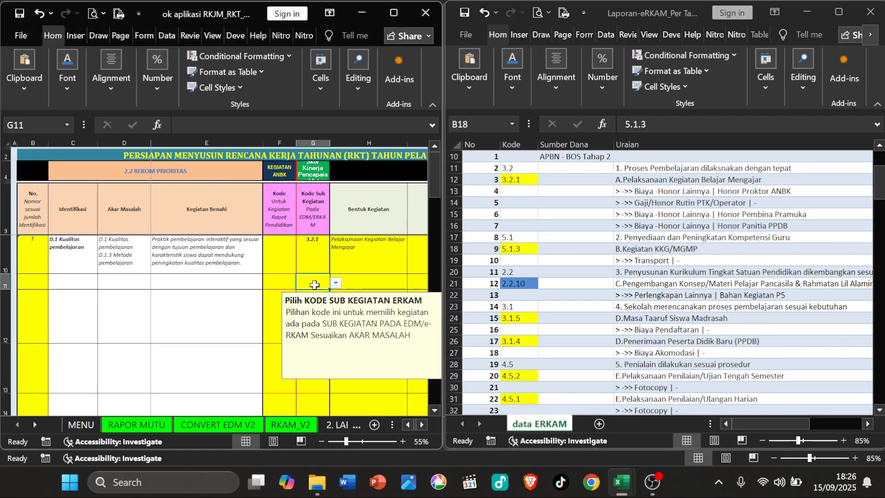
text(5.1.)
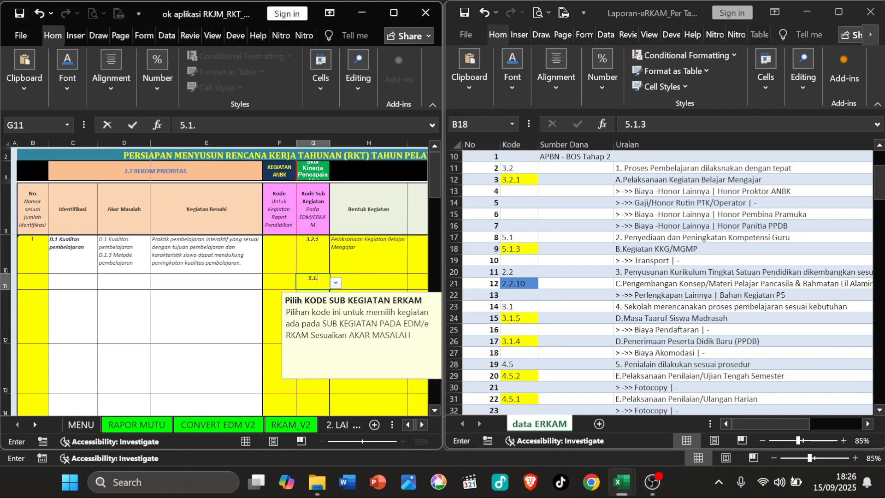
text(3)
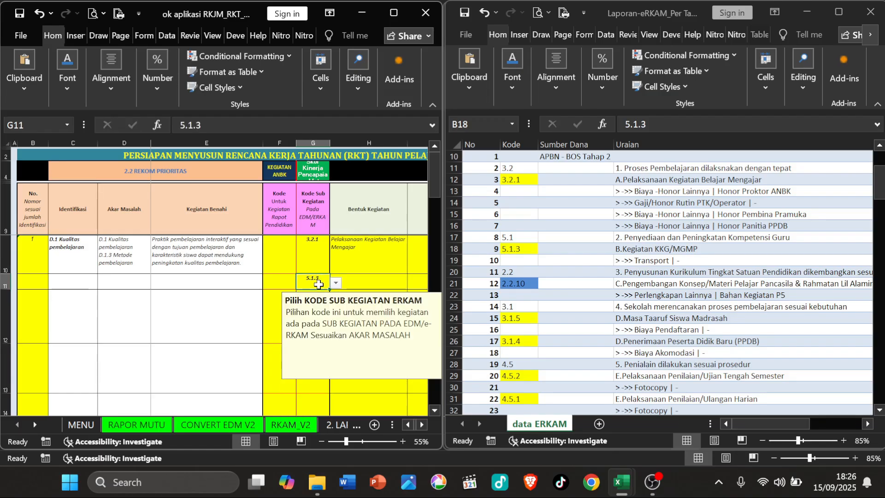
Step: Set the second row's Bentuk Kegiatan to Kegiatan KKG/MGMP
key(Tab)
click(413, 283)
click(401, 296)
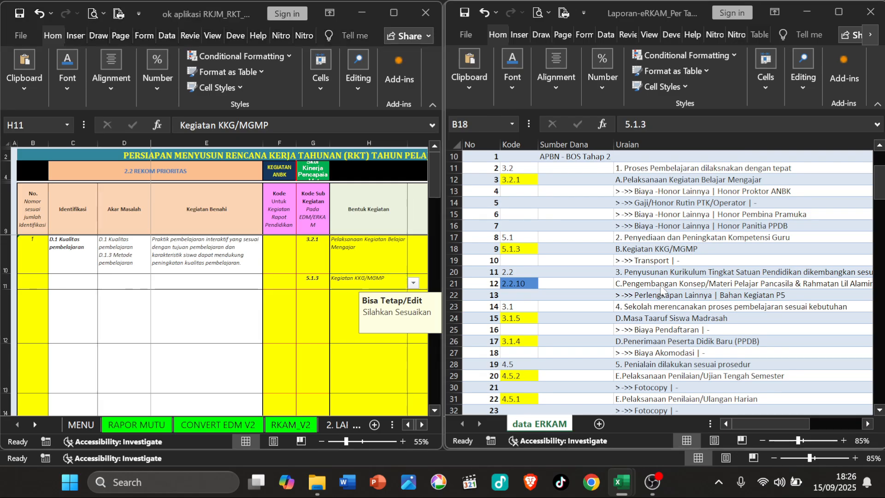
Step: Check the e-RKAM description belonging to code 2.2.10
click(701, 287)
click(700, 286)
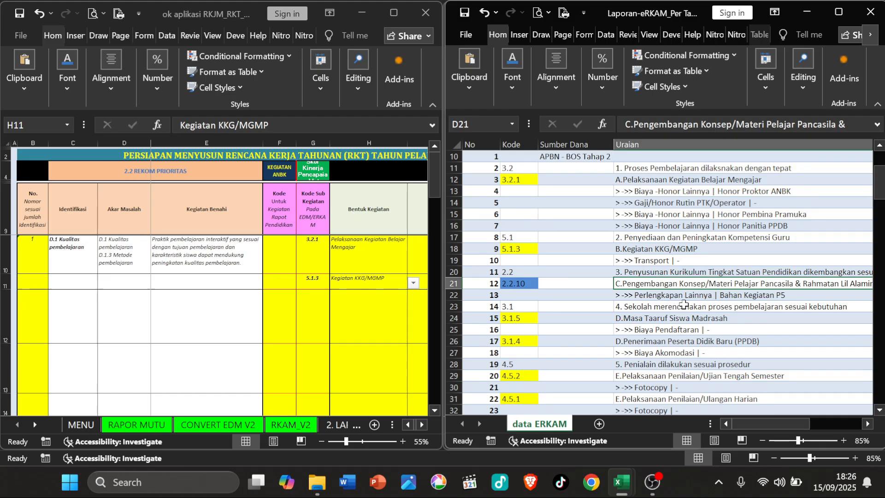
Step: Open the 2.2 Rekom. Prioritas sheet full-size through the workbook's main menu and look over its priority rows
click(387, 13)
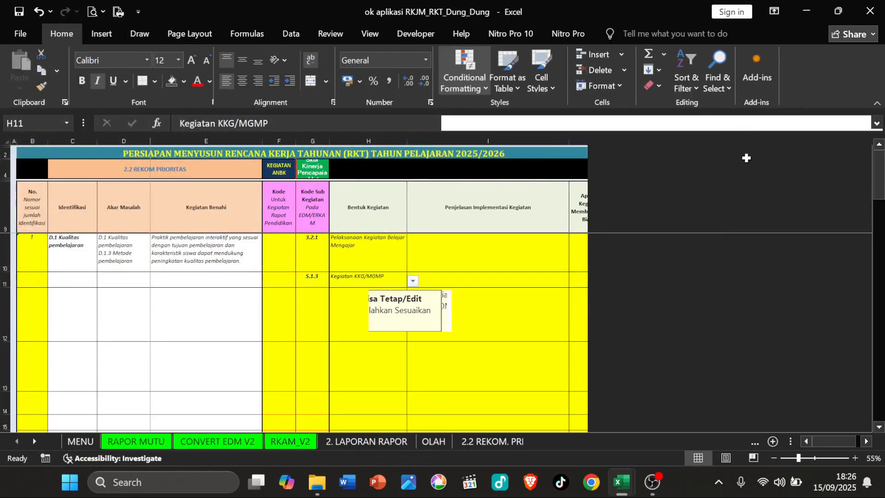
click(650, 173)
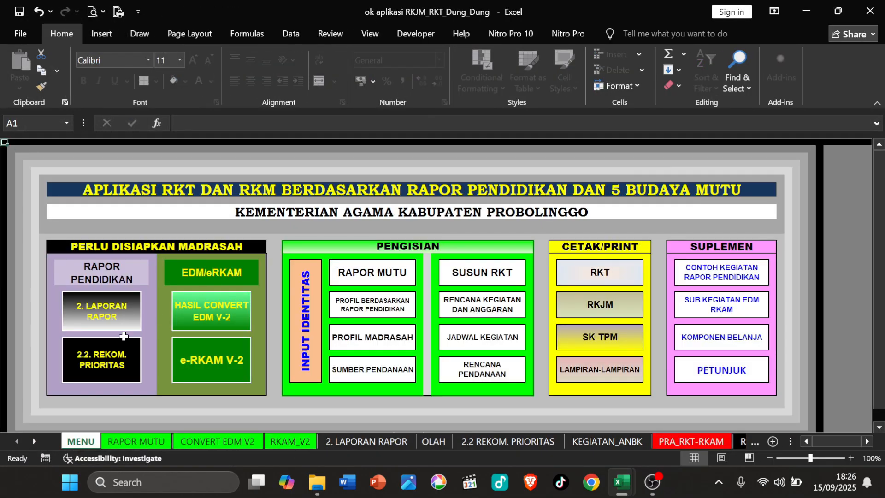
click(111, 359)
scroll(227, 312, down, 2)
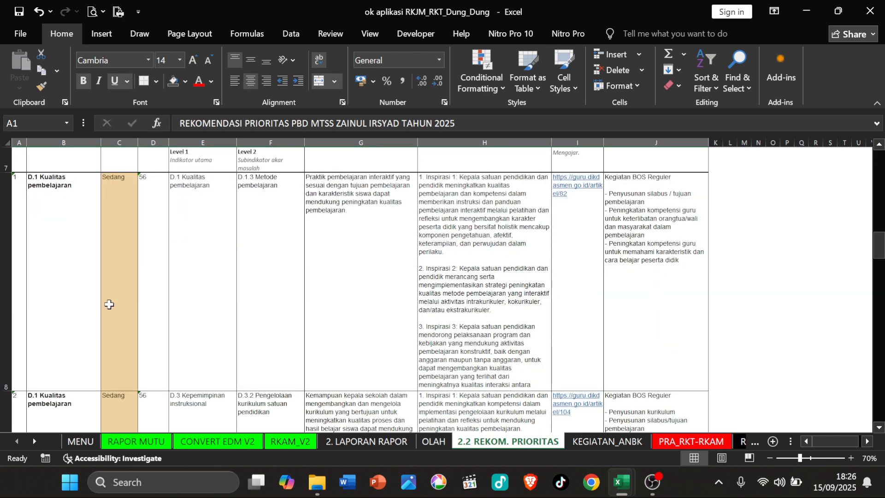
click(87, 306)
scroll(88, 306, down, 3)
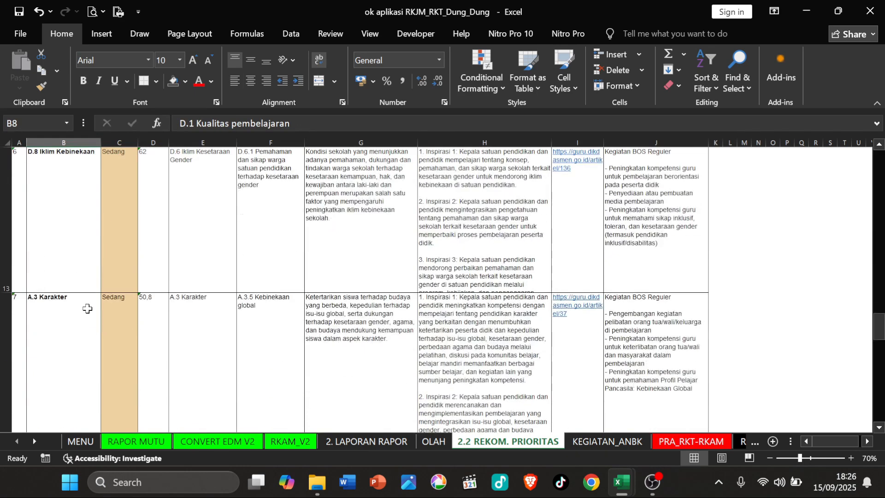
scroll(88, 309, up, 2)
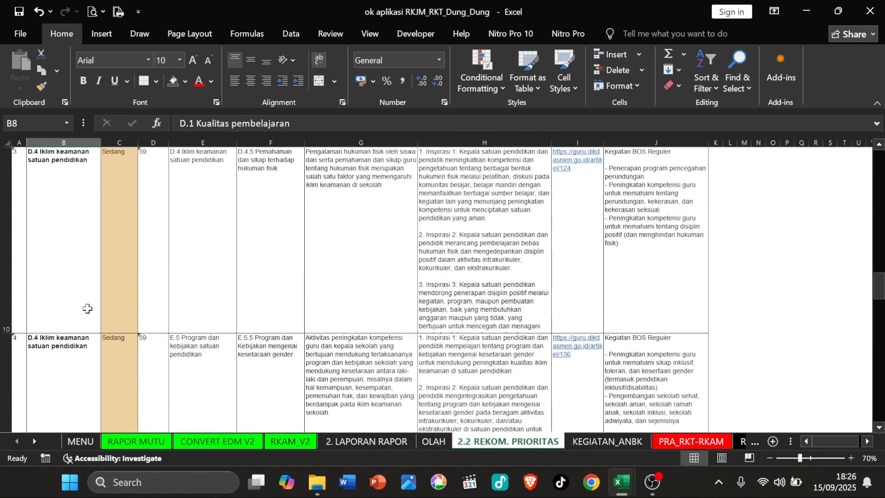
scroll(87, 308, down, 3)
scroll(87, 308, up, 3)
scroll(88, 309, up, 5)
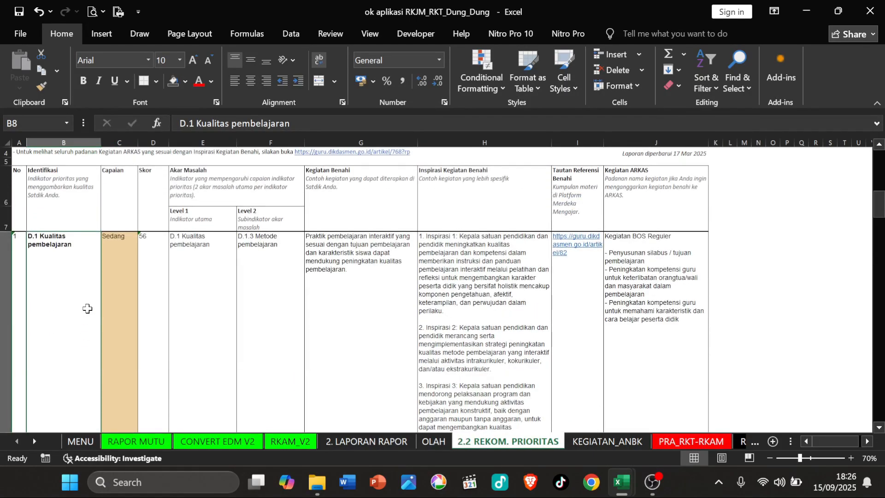
scroll(77, 313, down, 5)
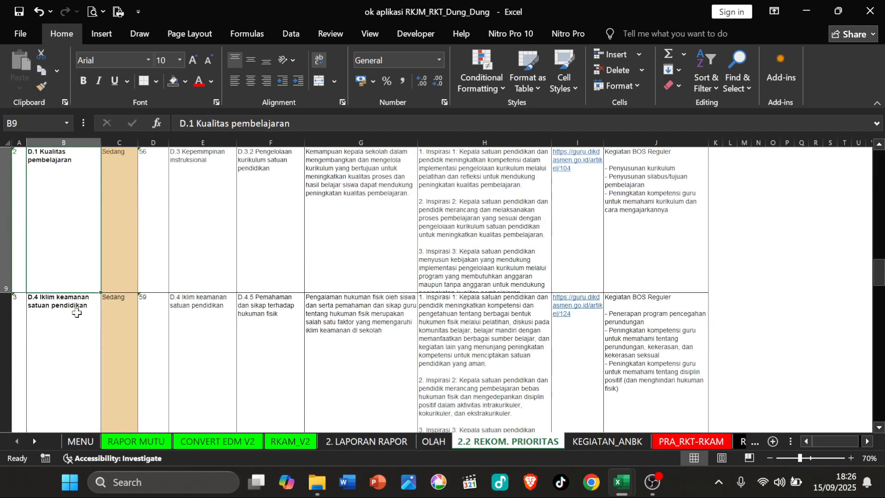
Step: Examine the D.4 Iklim keamanan and D.8 Iklim Kebinekaan priorities with their Kegiatan Benahi and Kegiatan ARKAS entries
click(76, 313)
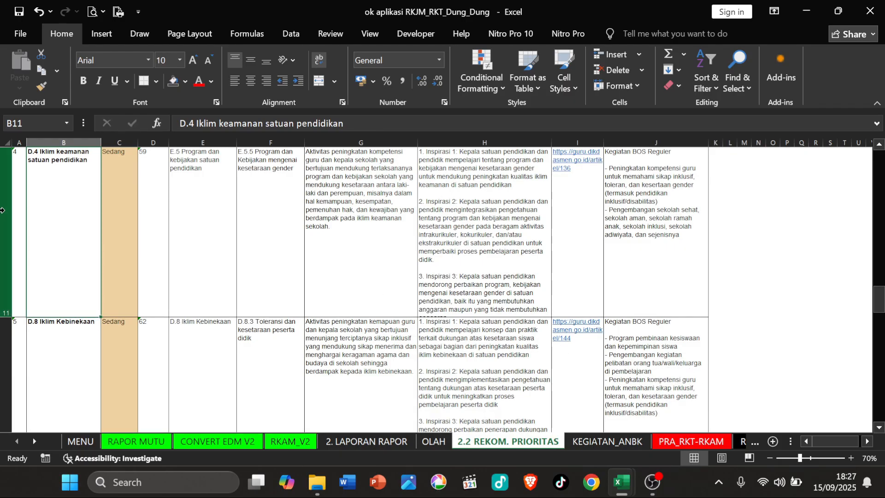
key(Down)
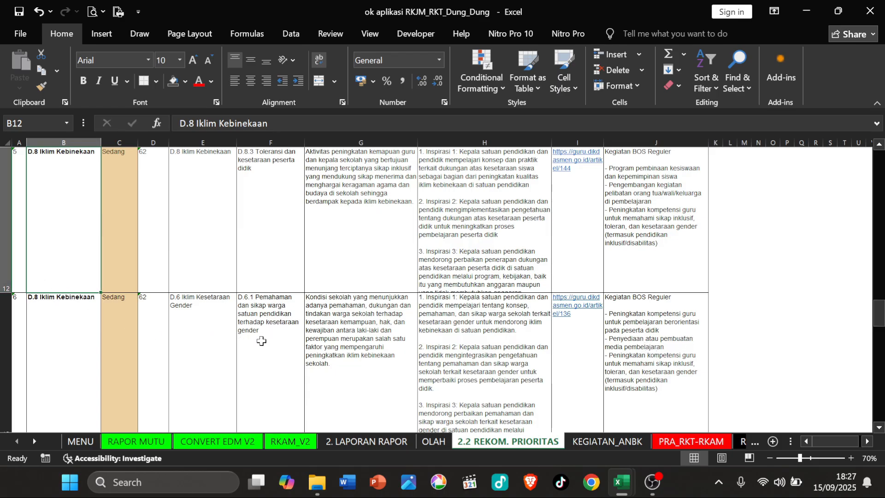
click(649, 350)
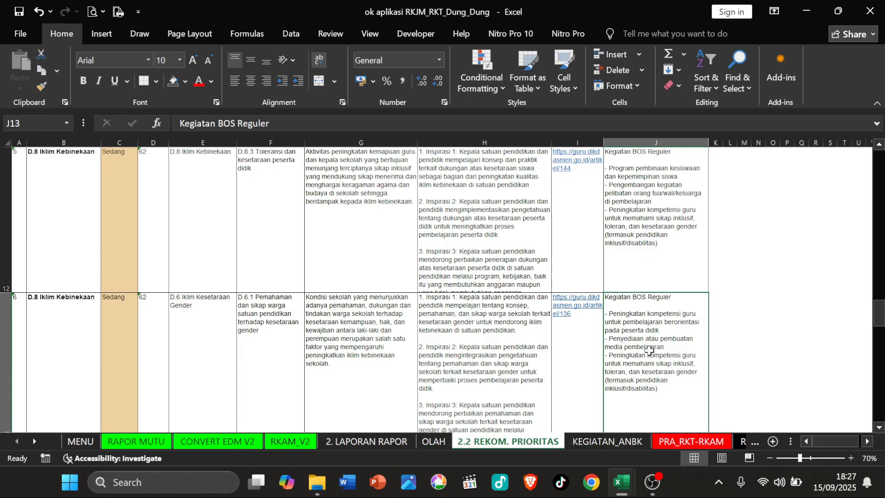
click(353, 334)
click(677, 350)
scroll(652, 343, up, 5)
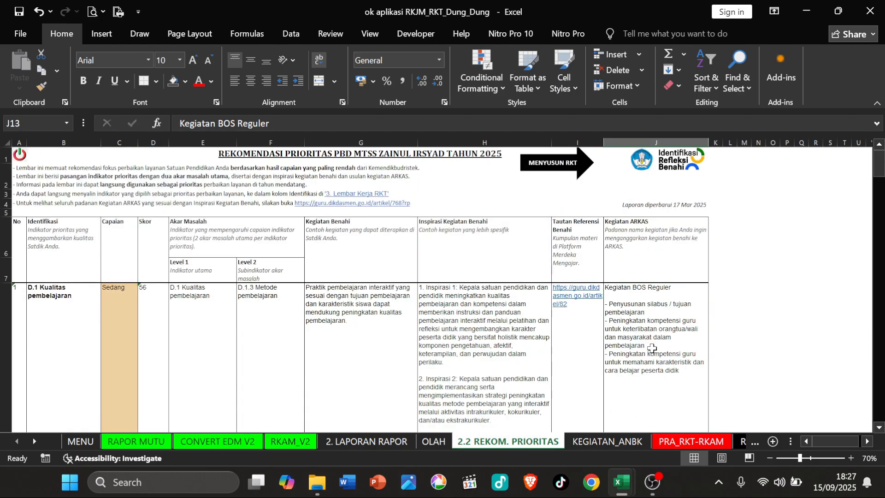
Step: Examine the A.1 Kemampuan literasi priorities and compare the Kegiatan ARKAS entries of the earlier priority rows
scroll(533, 365, down, 10)
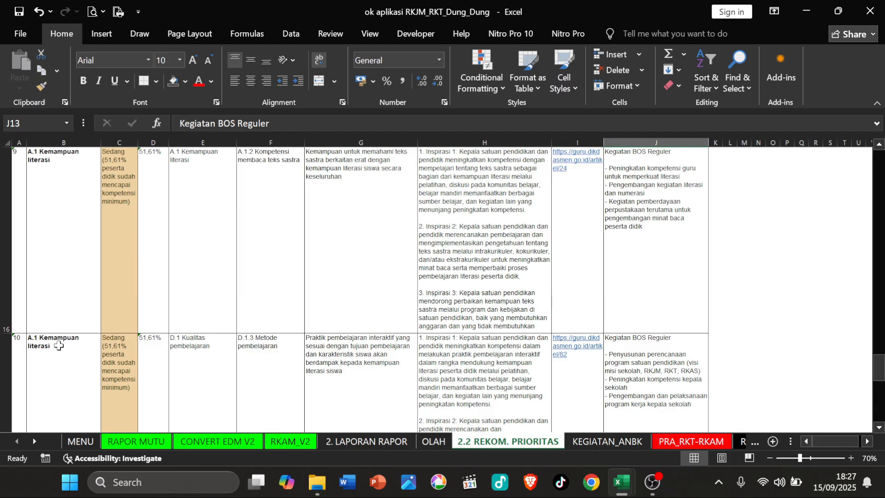
click(54, 352)
click(449, 391)
click(667, 383)
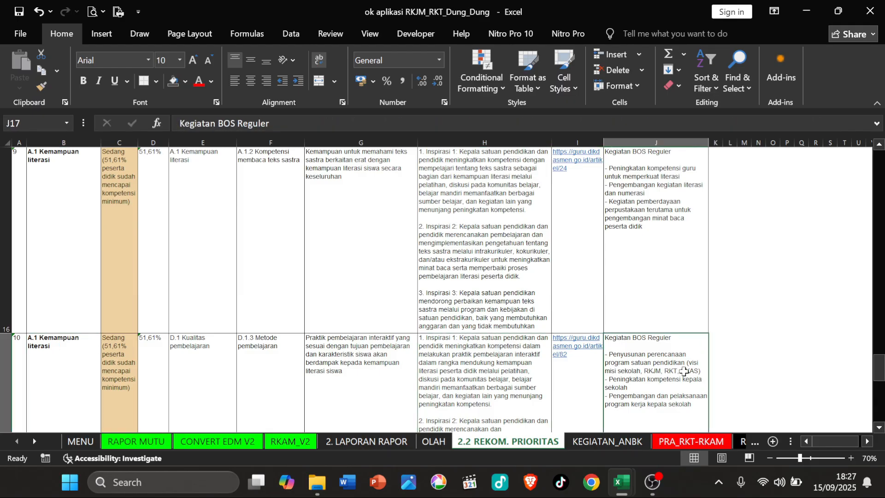
click(676, 256)
scroll(678, 260, up, 2)
click(654, 262)
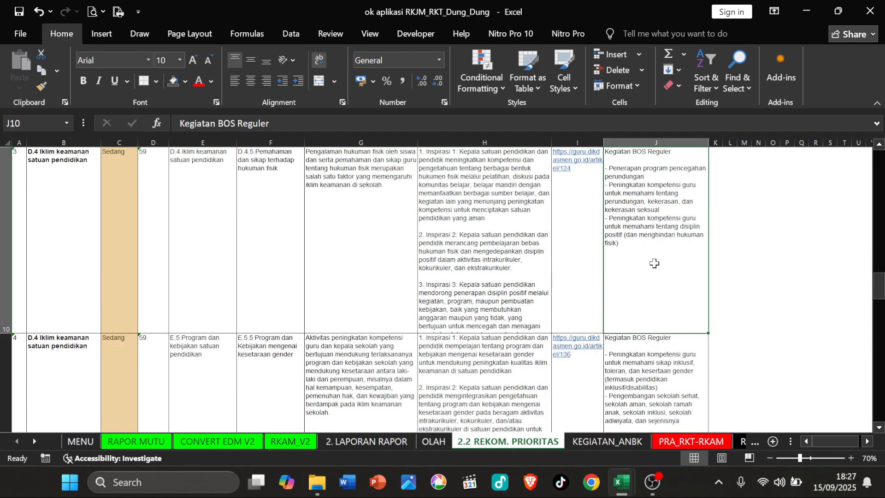
scroll(655, 265, up, 1)
click(656, 266)
scroll(656, 267, up, 1)
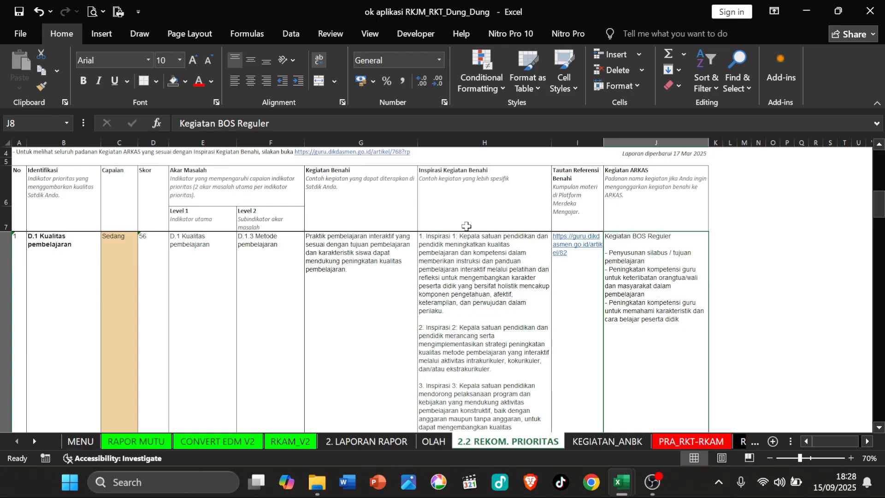
scroll(322, 242, up, 1)
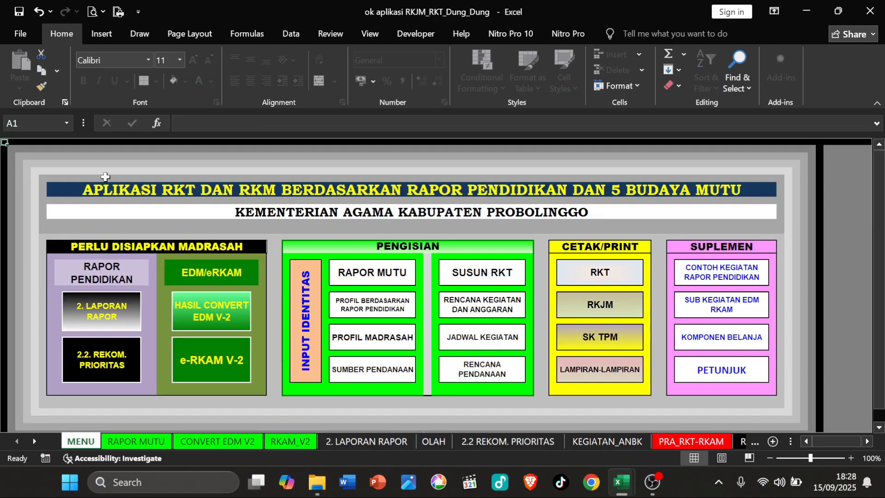
Step: Return to the RKT preparation sheet through Susun RKT and show it beside the e-RKAM report
click(19, 155)
click(503, 281)
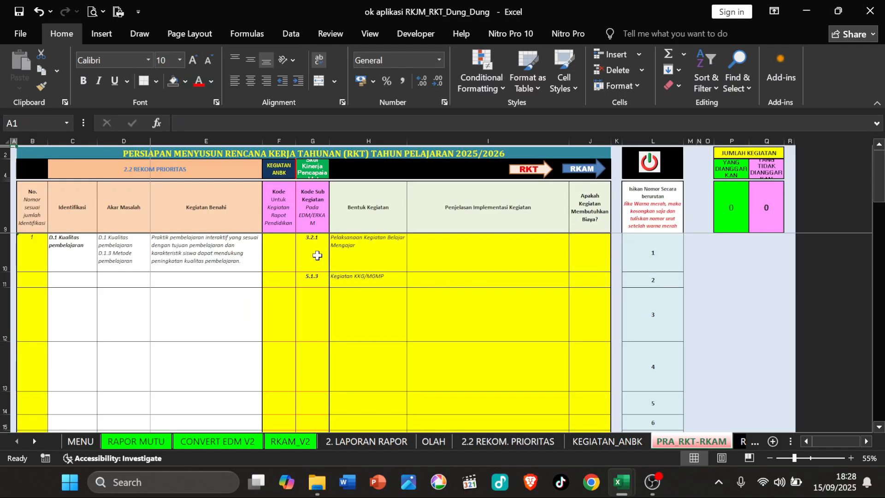
click(313, 260)
click(839, 11)
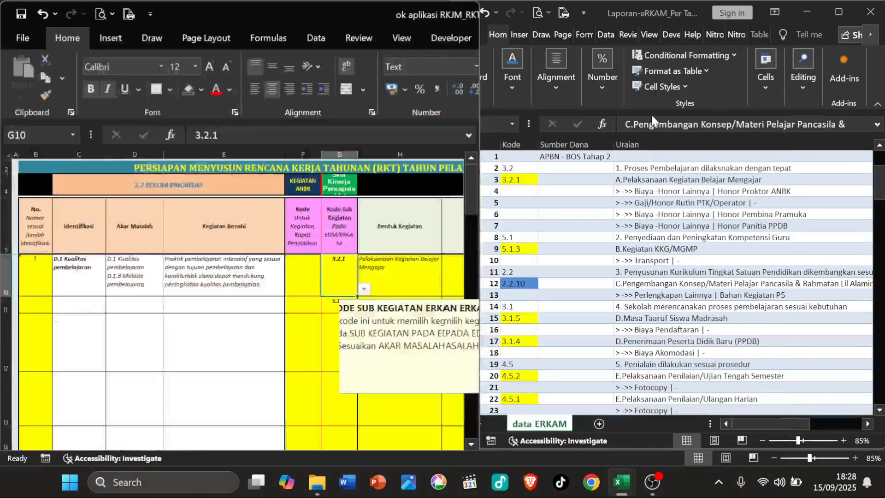
click(305, 289)
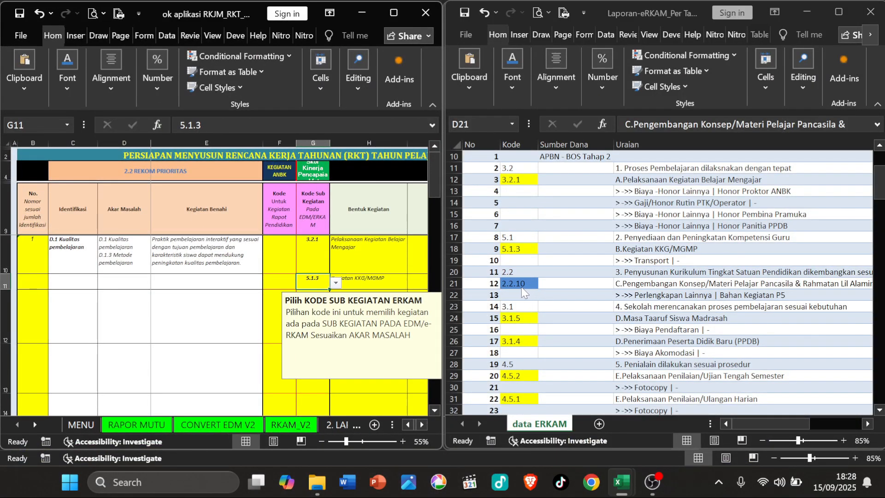
Step: Enter the e-RKAM code 3.1.5 as the Kode Sub Kegiatan in the third row of the preparation table
click(257, 291)
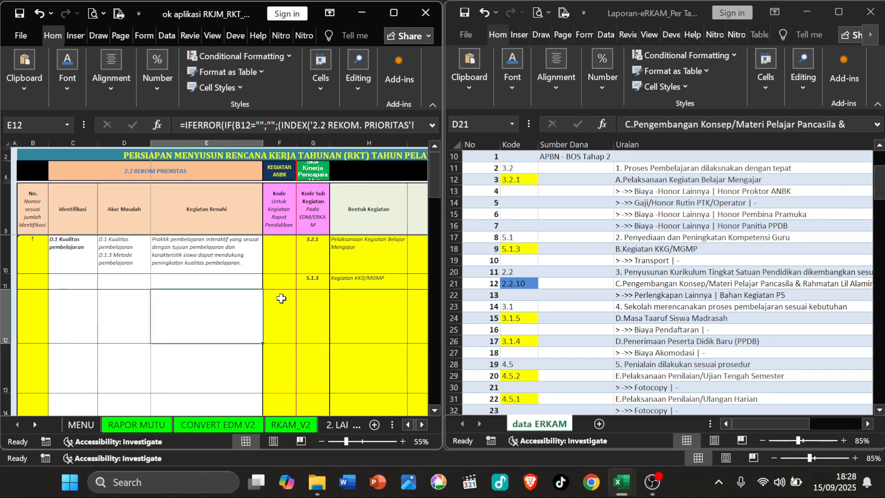
click(323, 310)
text(3.1.5)
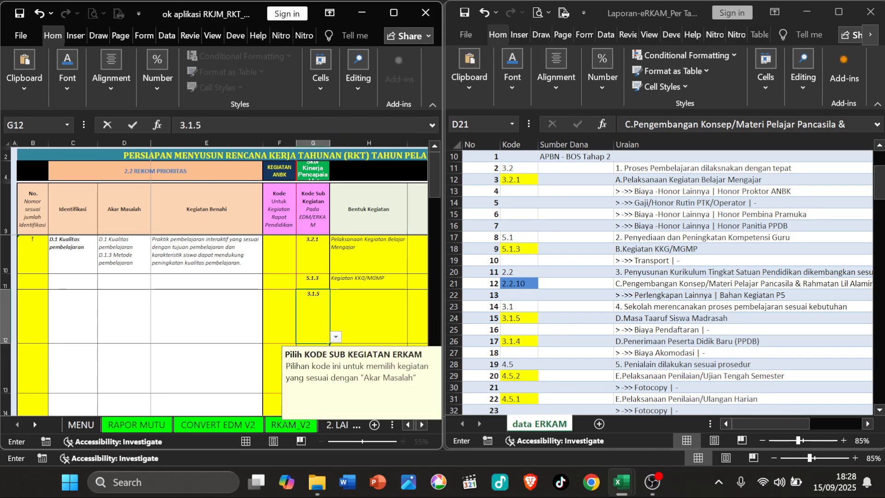
key(Return)
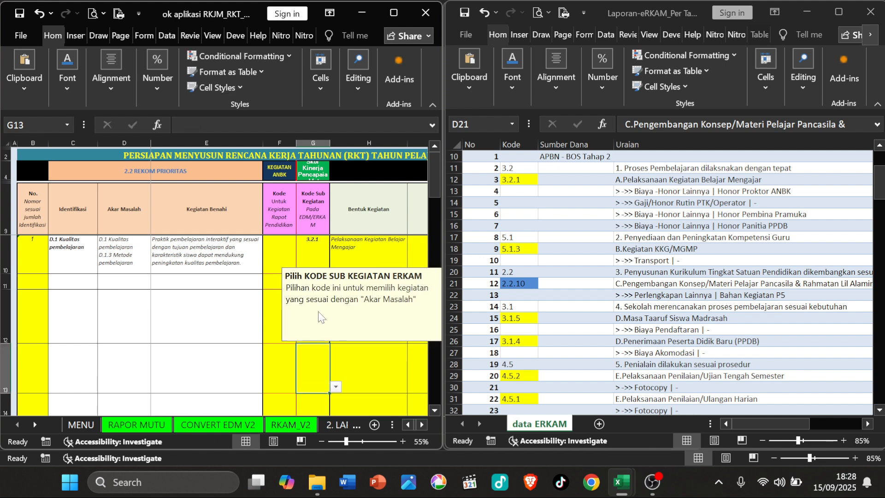
Step: Check which Bentuk Kegiatan options are offered for the third row's code
click(261, 337)
click(357, 323)
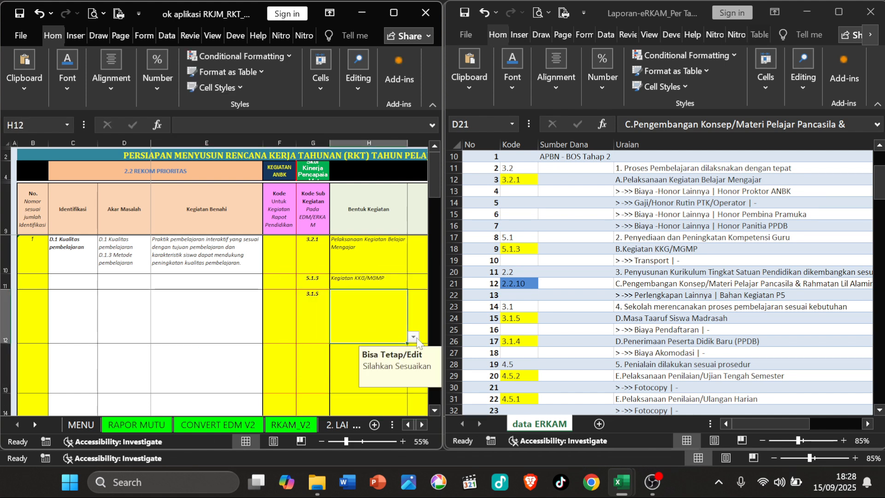
click(414, 337)
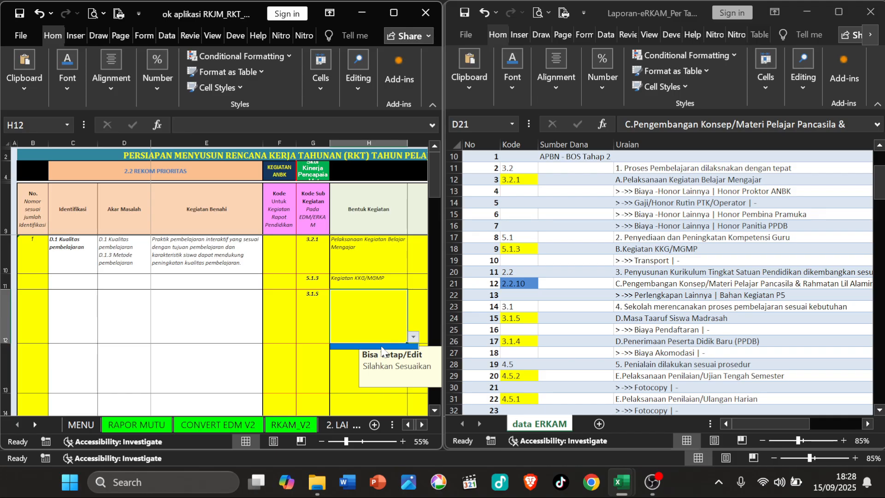
Step: Look through the third row's Kode Sub Kegiatan choices for code 3.1.5
click(305, 295)
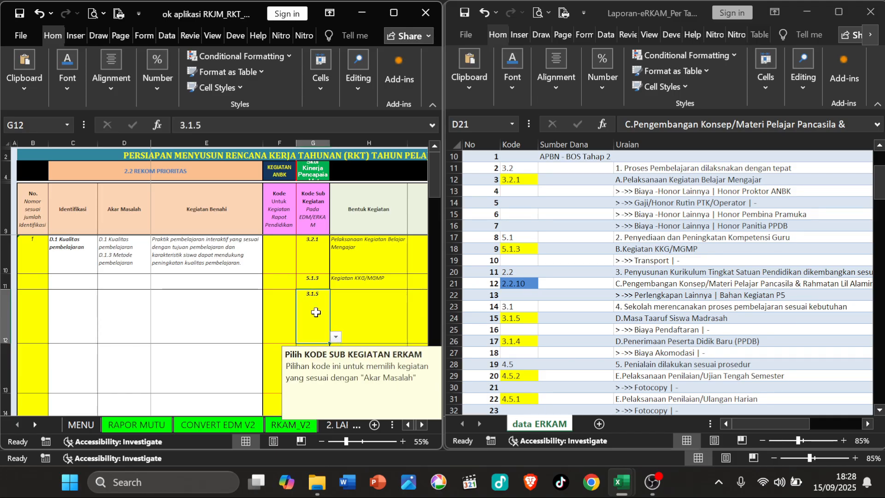
click(335, 337)
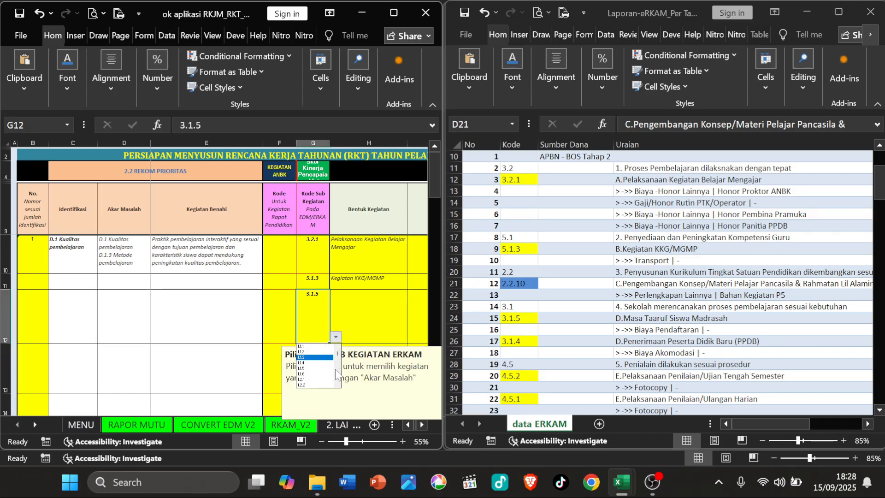
scroll(339, 372, down, 8)
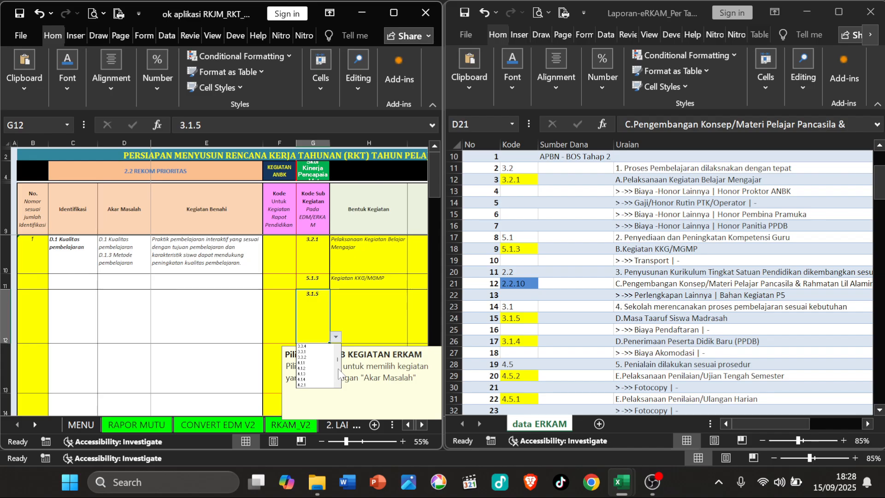
click(339, 348)
click(338, 348)
click(339, 350)
click(339, 350)
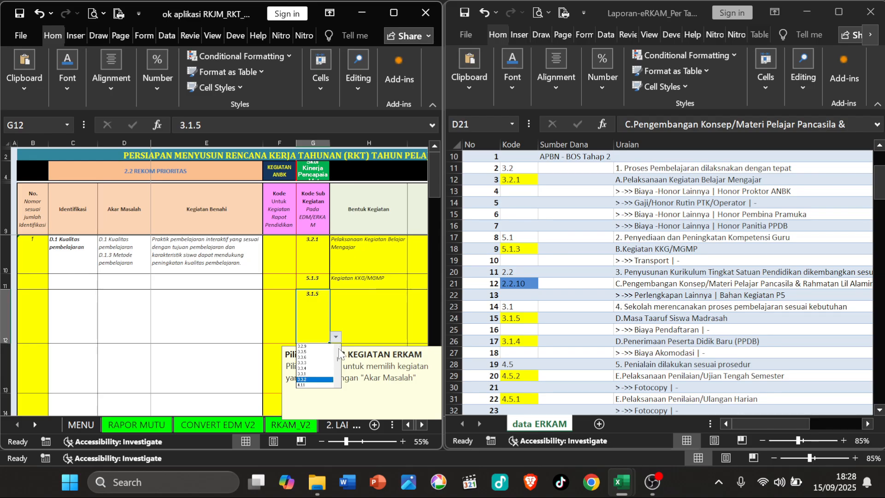
click(339, 350)
click(339, 350)
click(339, 351)
click(339, 350)
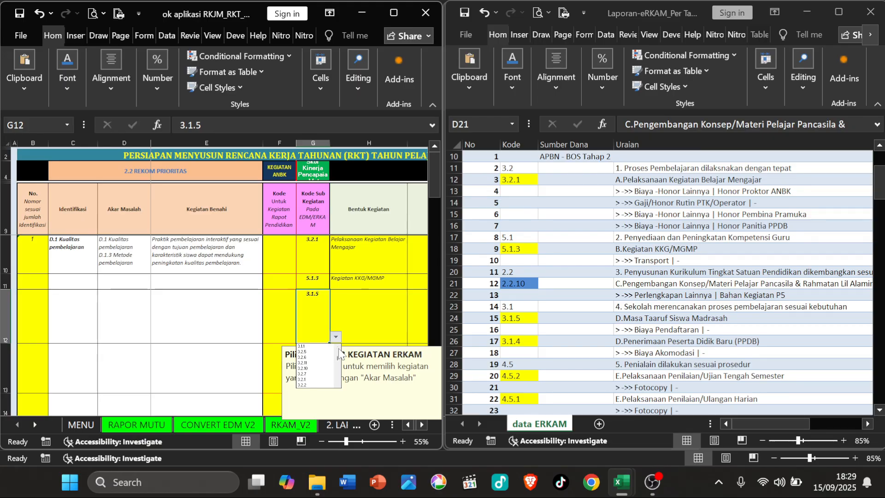
click(339, 350)
click(339, 351)
click(339, 350)
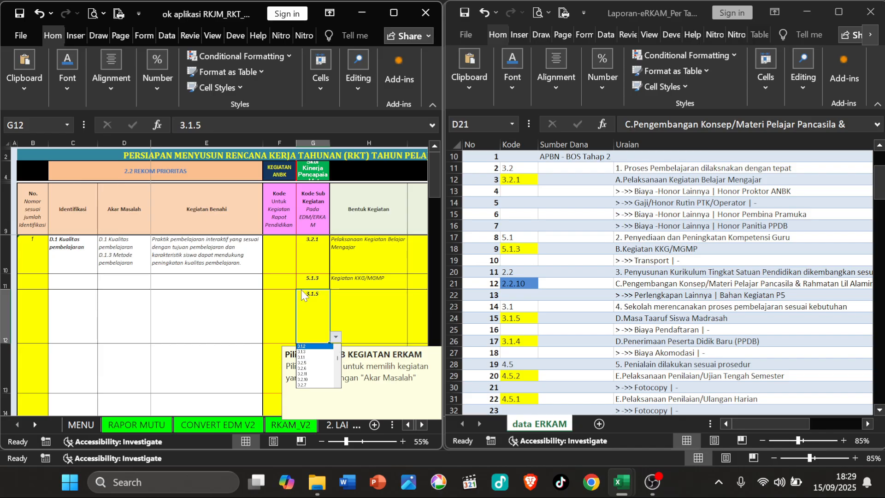
click(316, 299)
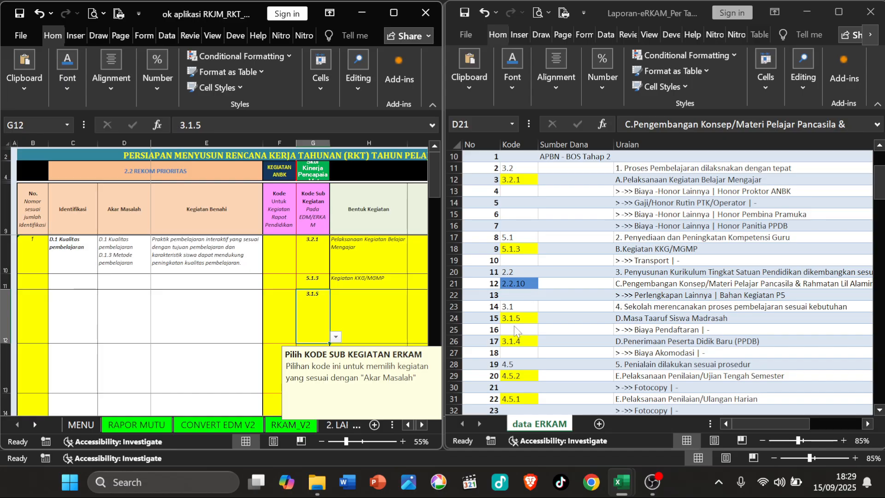
Step: Copy the text Masa Taaruf Siswa Madrasah, without its letter prefix, from the e-RKAM description of code 3.1.5
click(645, 317)
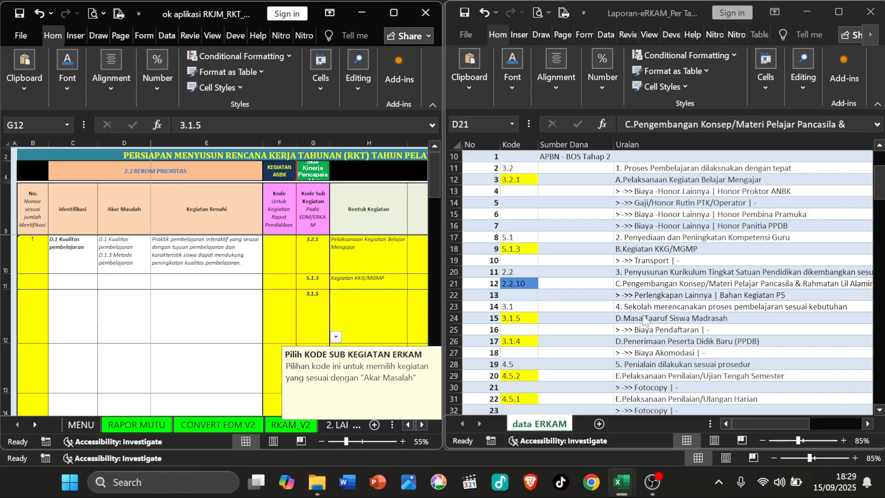
double_click(624, 316)
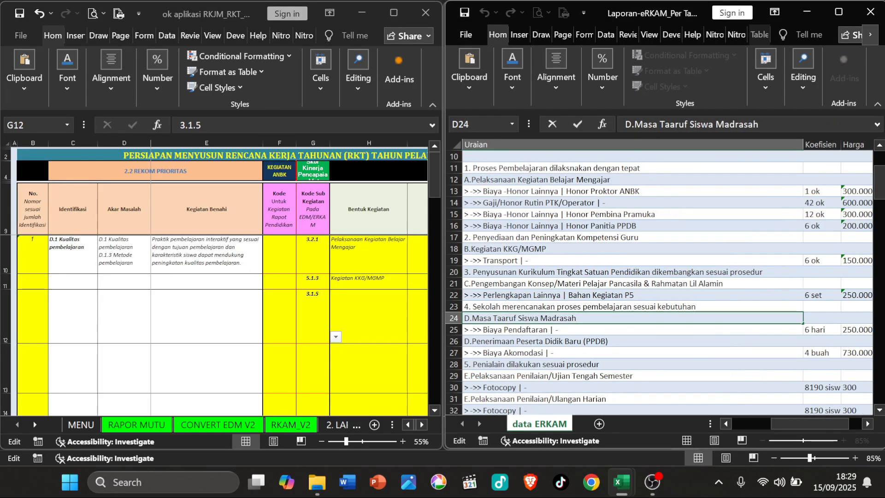
drag(624, 317, 472, 317)
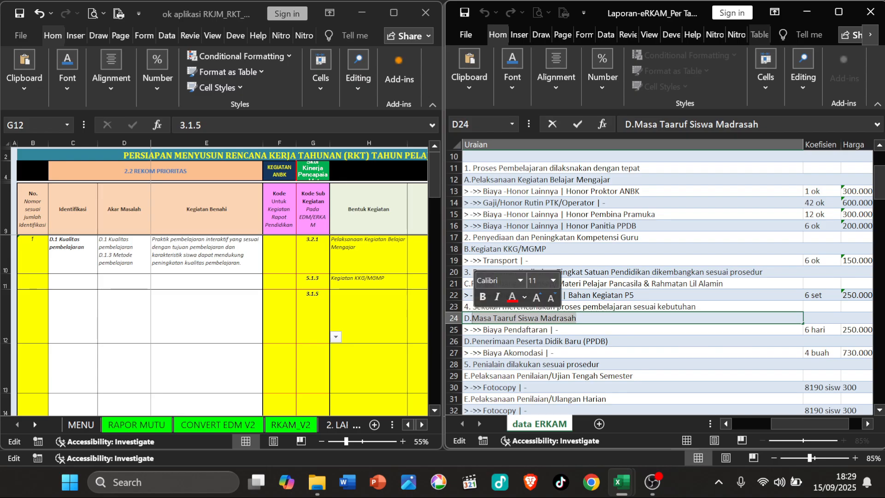
right_click(510, 330)
click(509, 343)
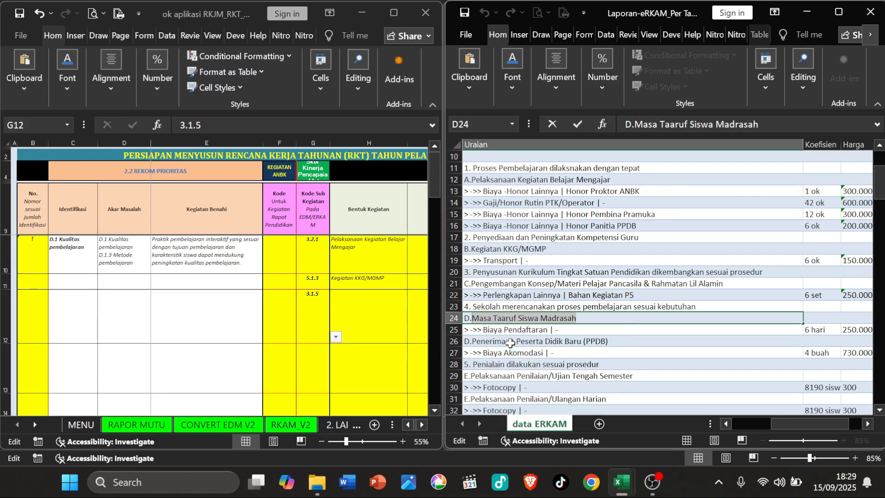
Step: Paste the copied text Masa Taaruf Siswa Madrasah as the Bentuk Kegiatan in the third row of the preparation table
click(359, 298)
double_click(358, 298)
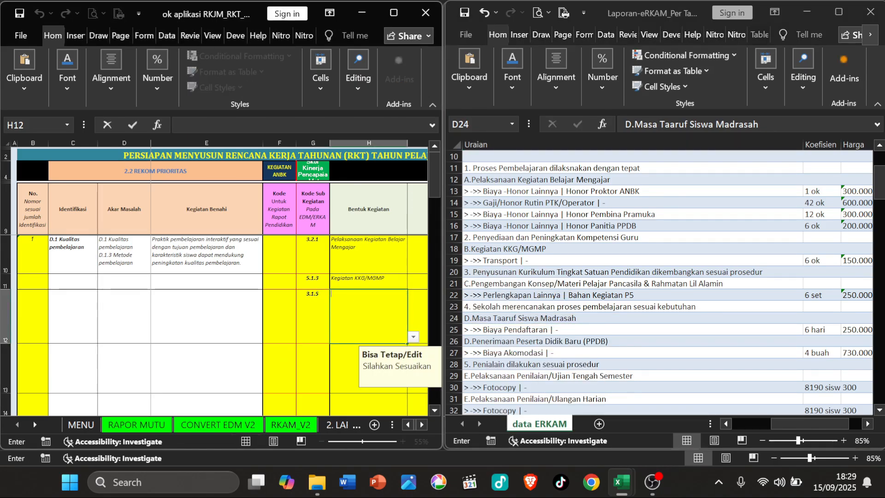
click(394, 12)
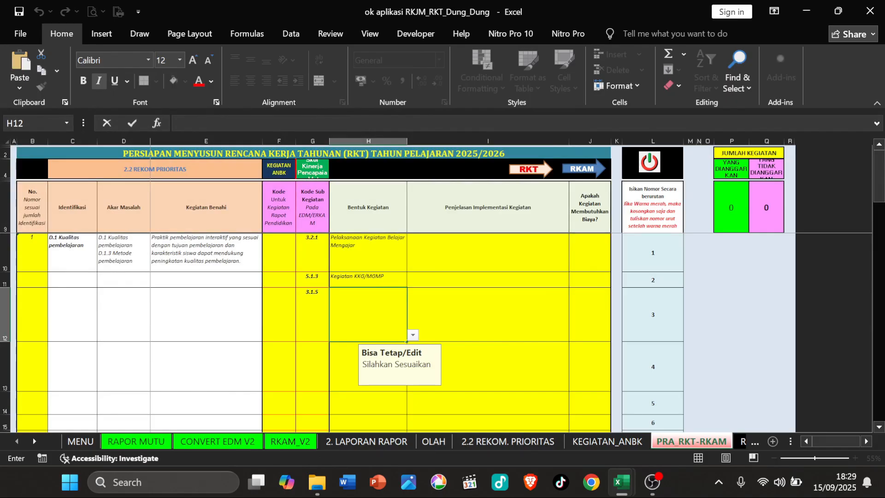
key(ctrl+v)
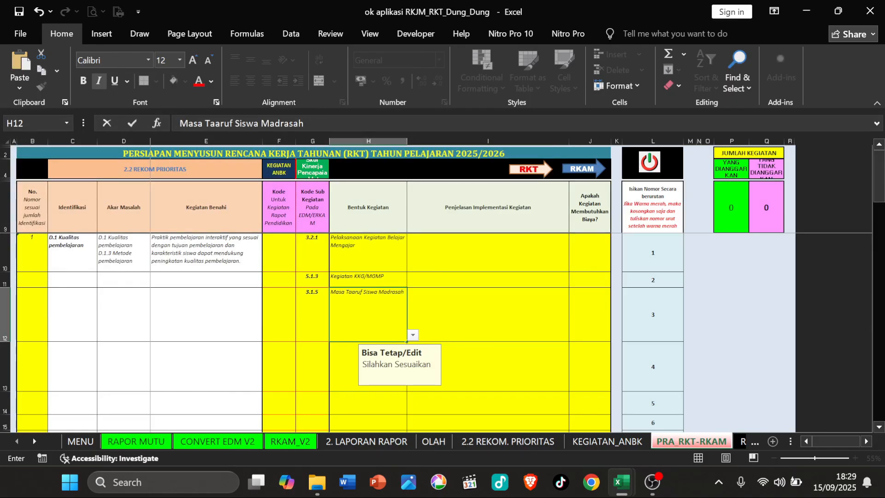
key(Return)
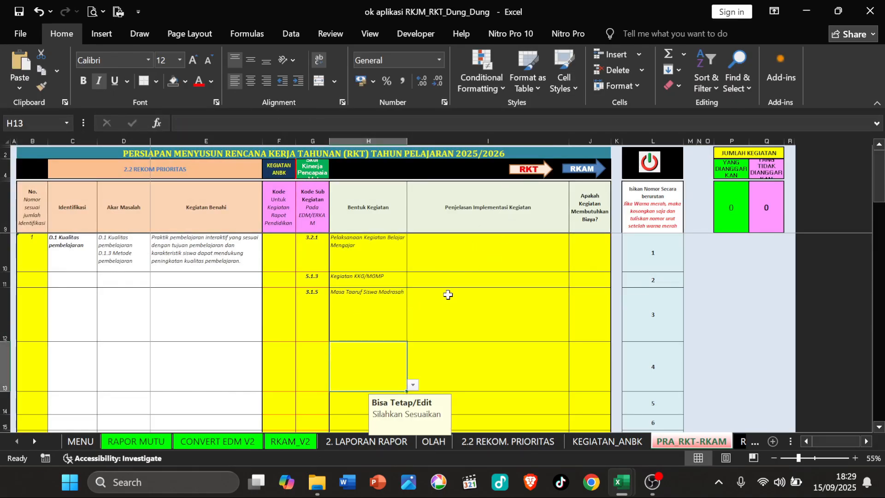
click(450, 302)
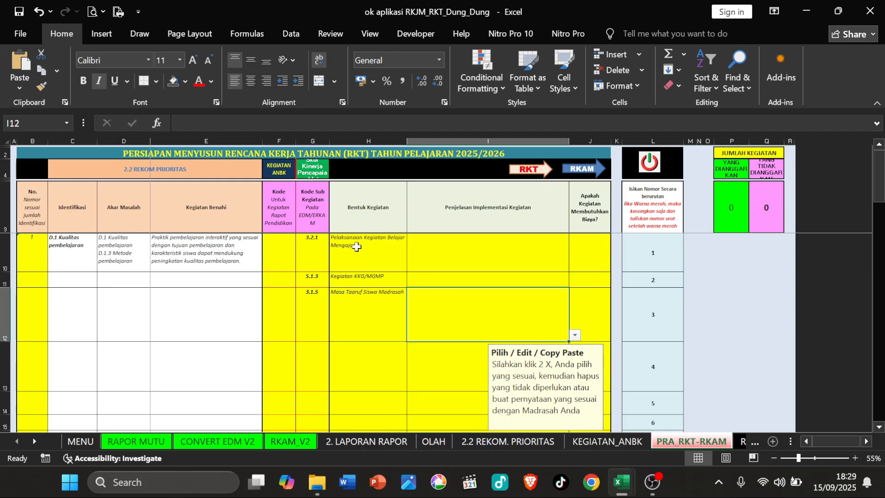
Step: Review the Kode Sub Kegiatan entries in the first three rows beside the e-RKAM report
click(838, 11)
click(306, 258)
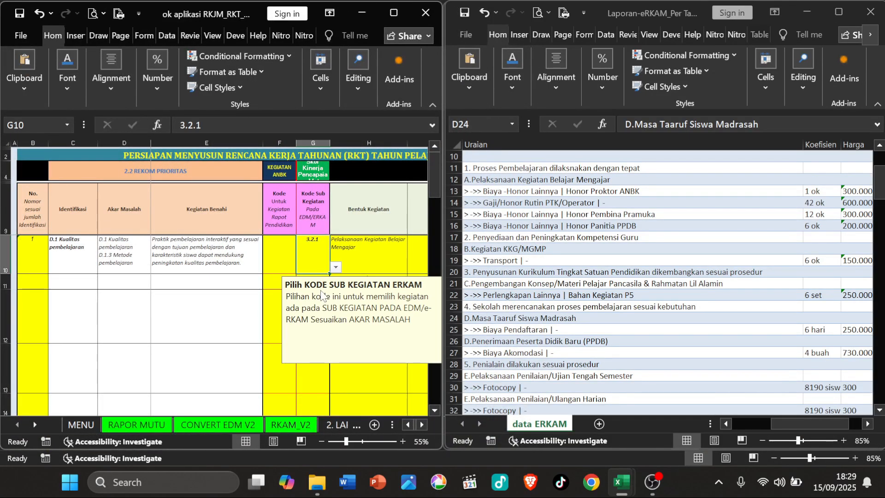
click(184, 269)
click(303, 280)
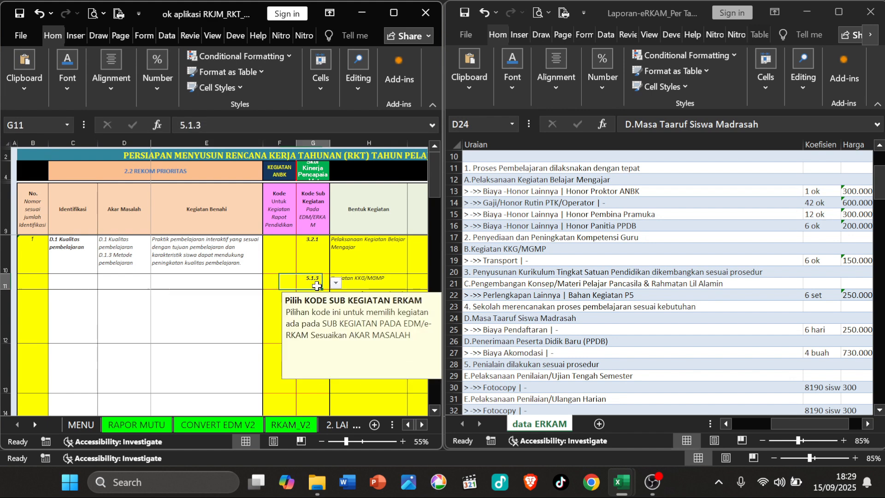
click(252, 300)
click(312, 315)
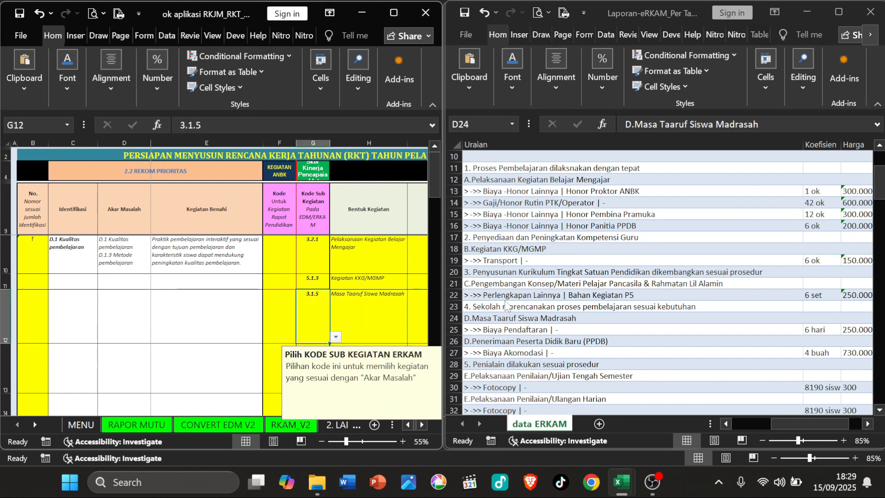
Step: Locate code 3.1.4 in the e-RKAM report and enter it as the Kode Sub Kegiatan in the fourth row
click(758, 421)
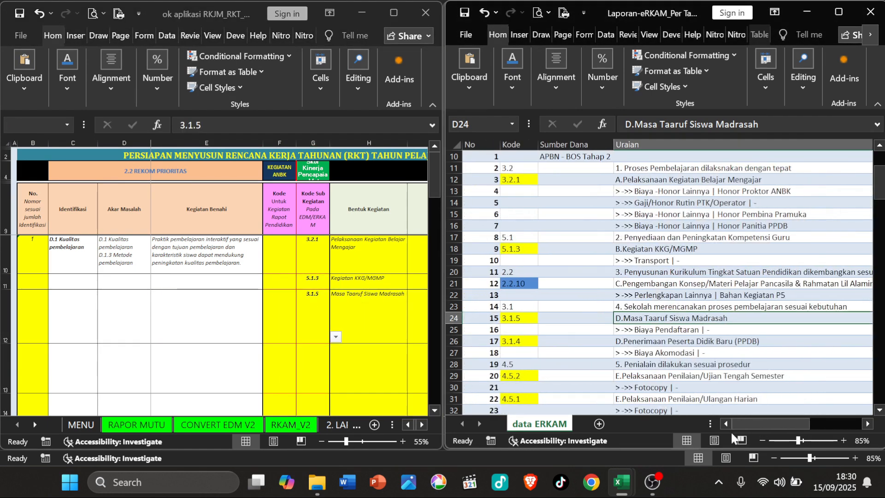
click(525, 341)
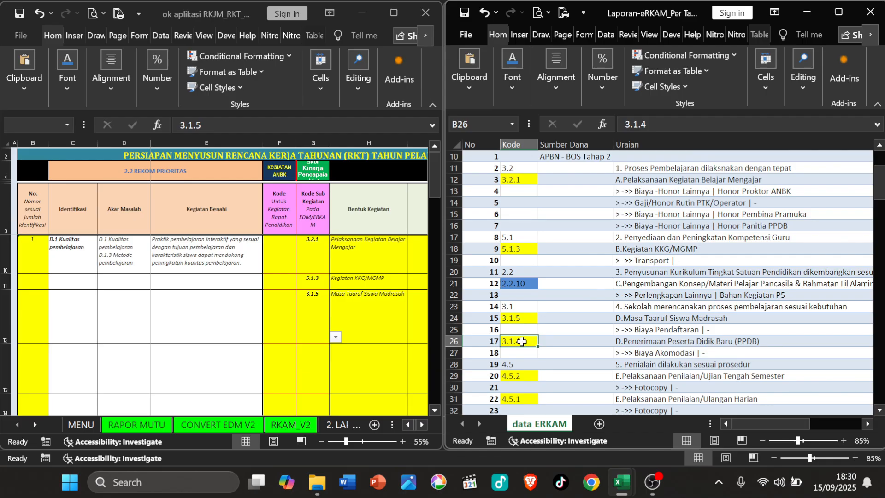
click(280, 324)
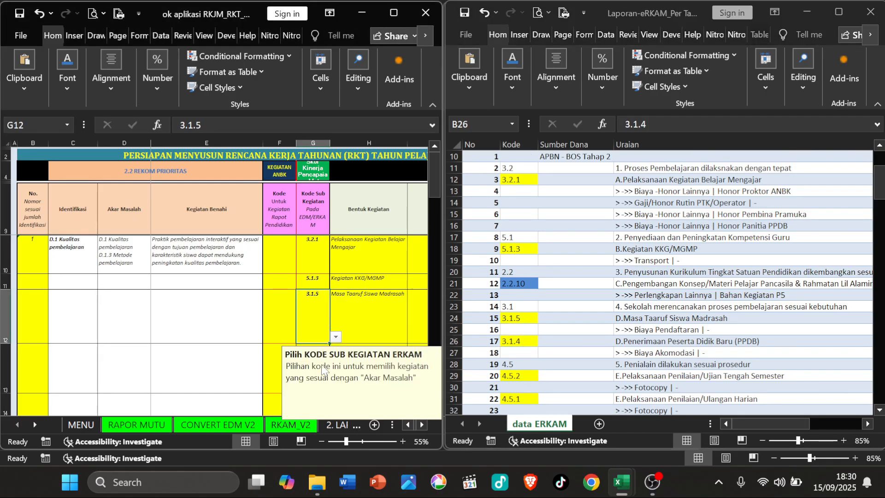
click(230, 346)
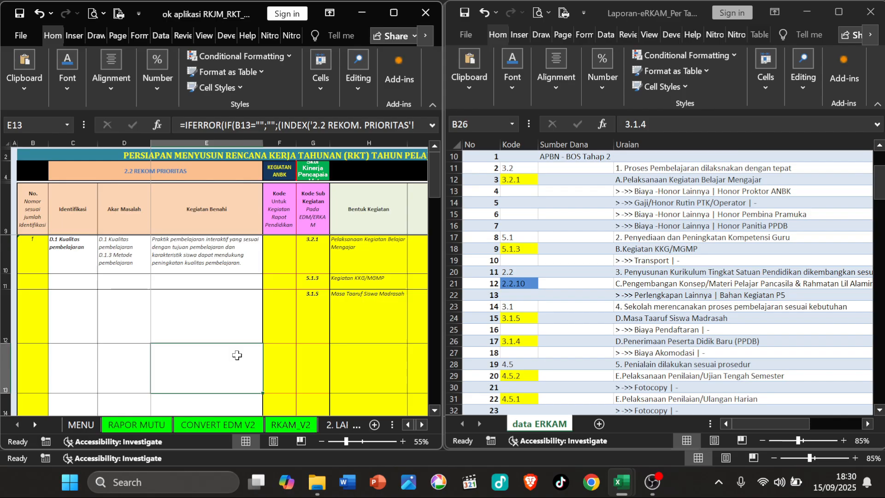
click(309, 360)
text(3.)
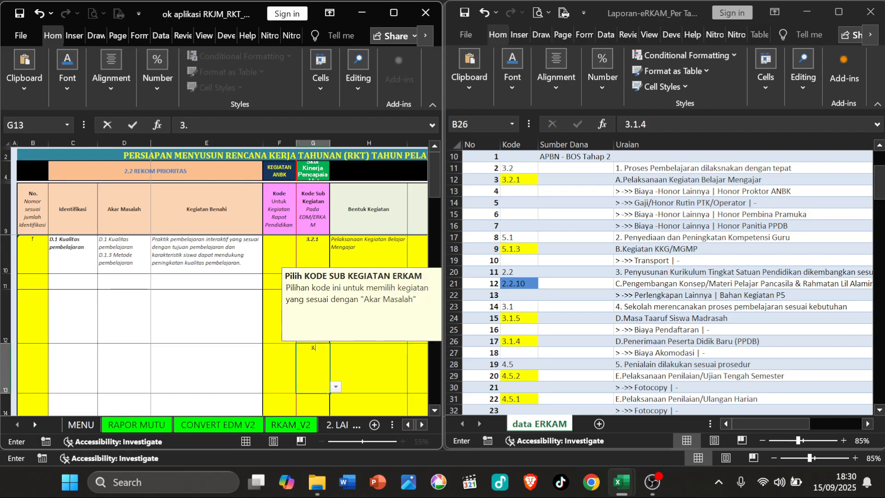
text(1.4)
key(Return)
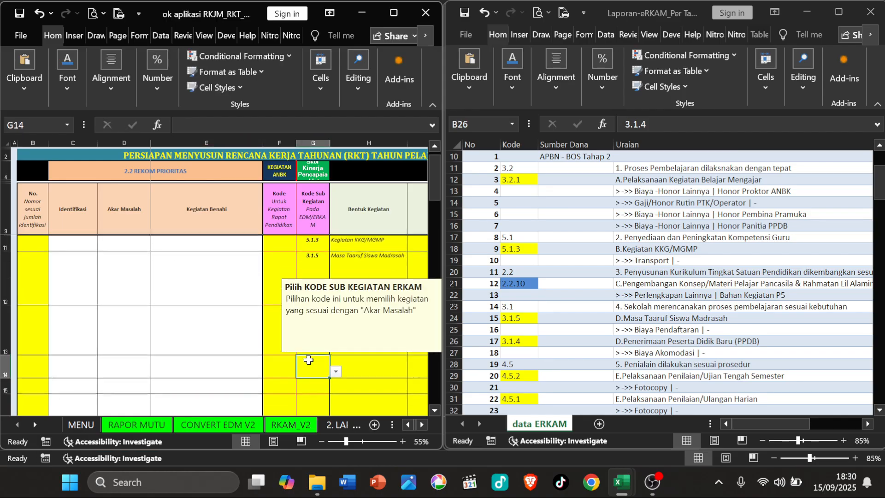
click(178, 276)
Step: Copy the text Penerimaan Peserta Didik Baru (PPDB), without its letter prefix, from the e-RKAM description of code 3.1.4
click(360, 331)
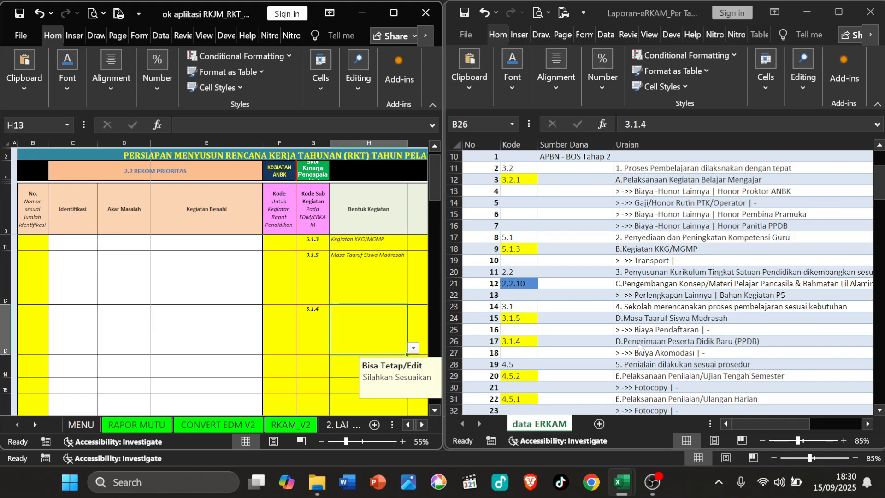
click(639, 343)
double_click(639, 343)
drag(633, 343, 472, 341)
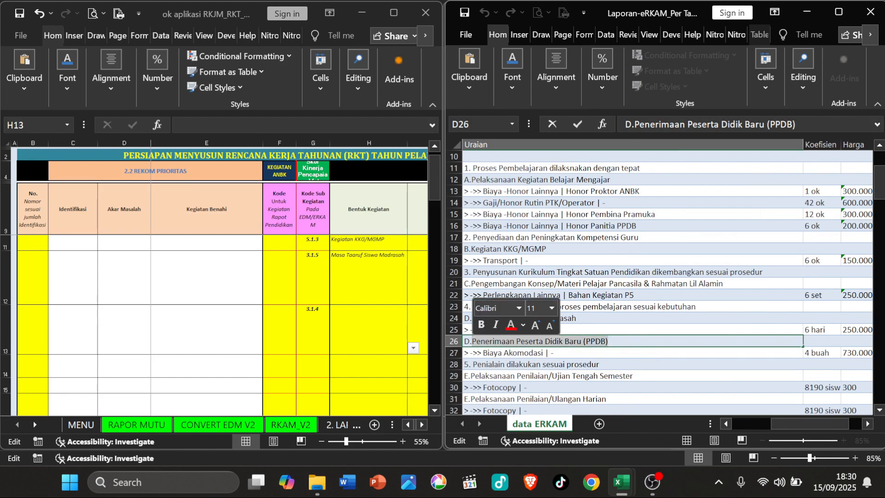
right_click(588, 342)
click(625, 372)
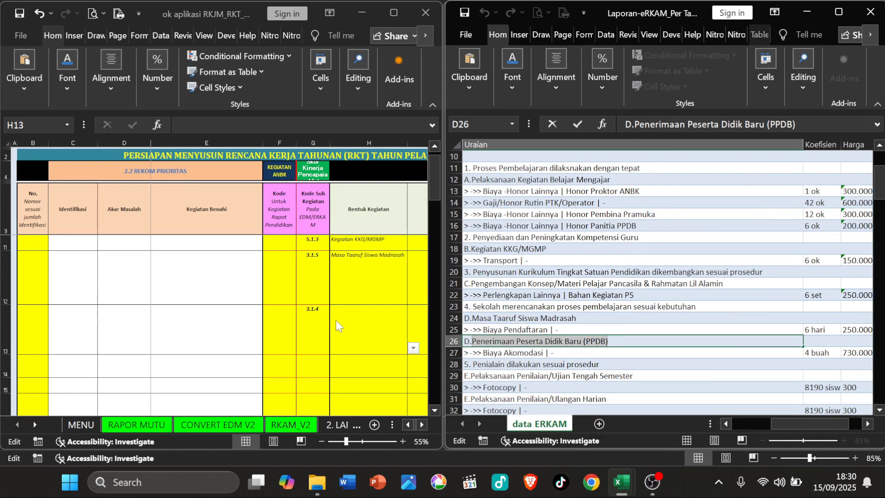
Step: Paste Penerimaan Peserta Didik Baru (PPDB) as the Bentuk Kegiatan in the fourth row
click(337, 315)
double_click(341, 314)
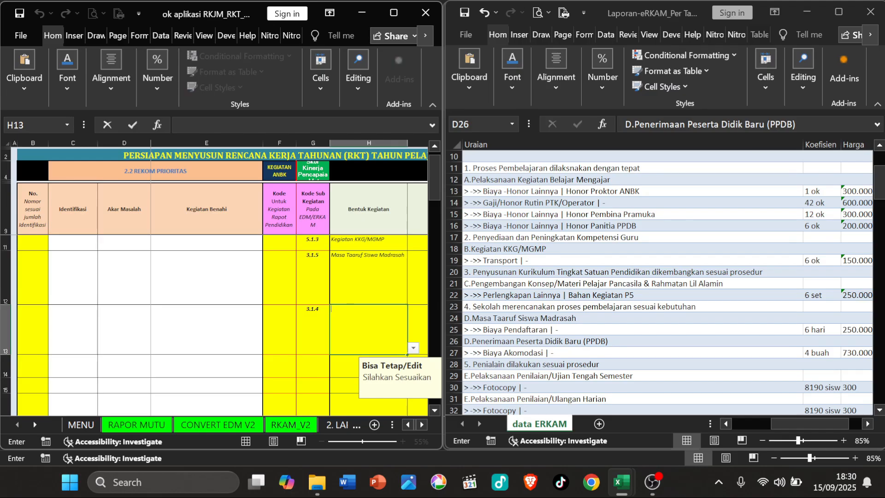
key(ctrl+v)
key(Return)
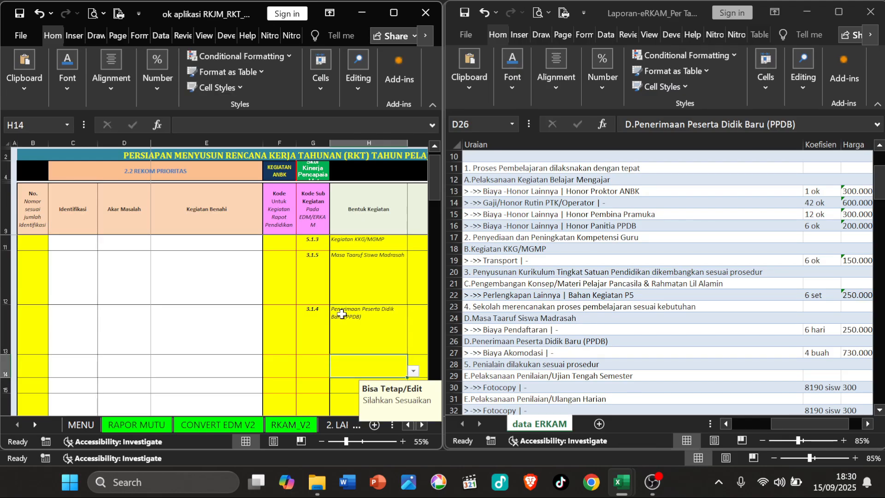
Step: Compare the codes and Bentuk Kegiatan entries of the third and fourth rows with the codes in the e-RKAM report
click(317, 326)
click(356, 282)
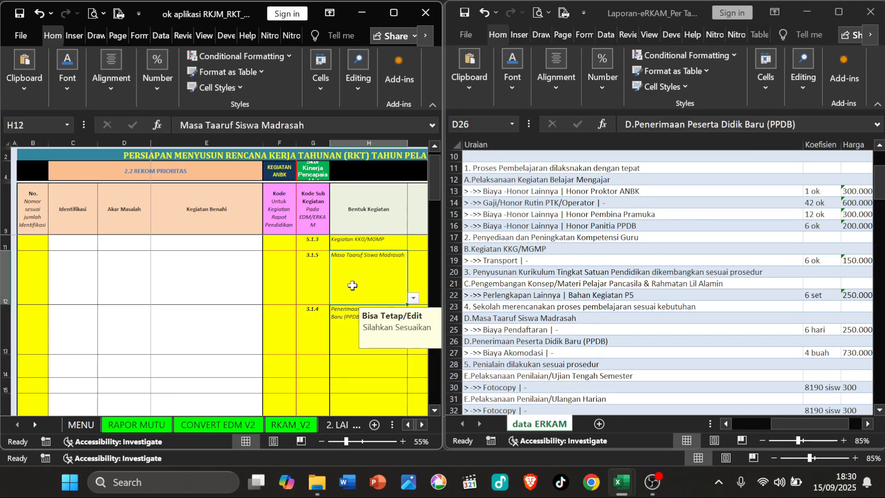
click(317, 311)
click(355, 325)
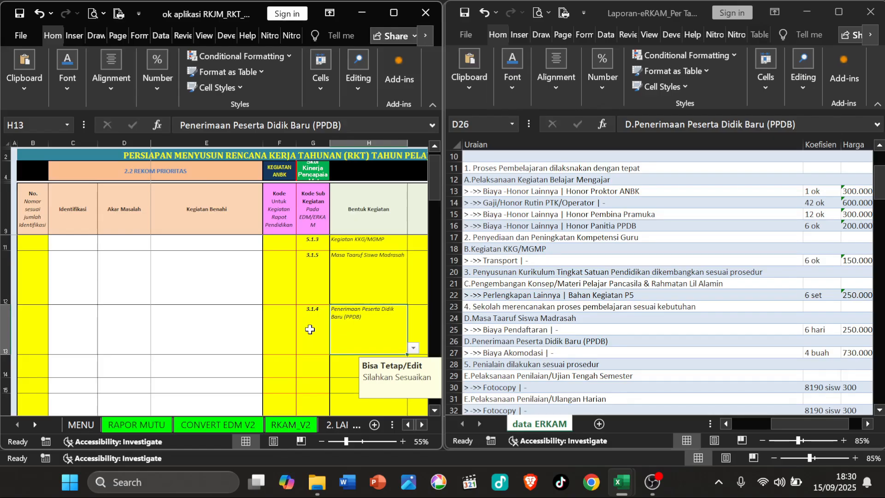
click(310, 329)
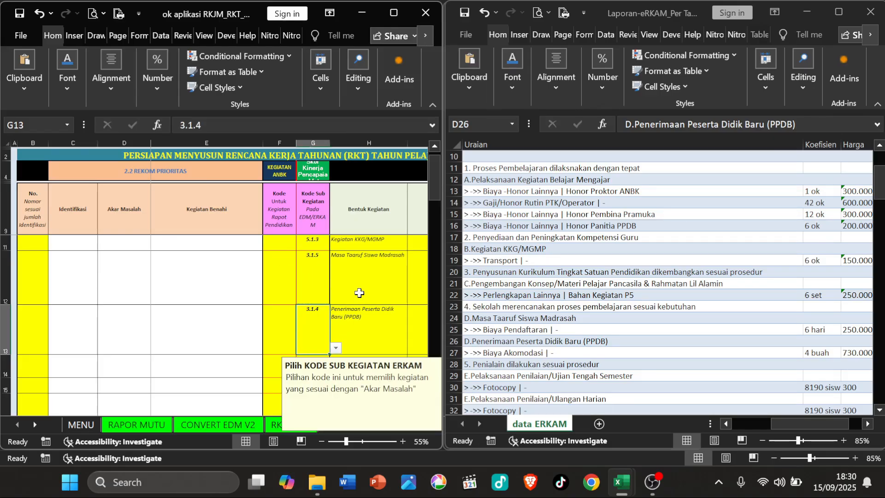
click(371, 326)
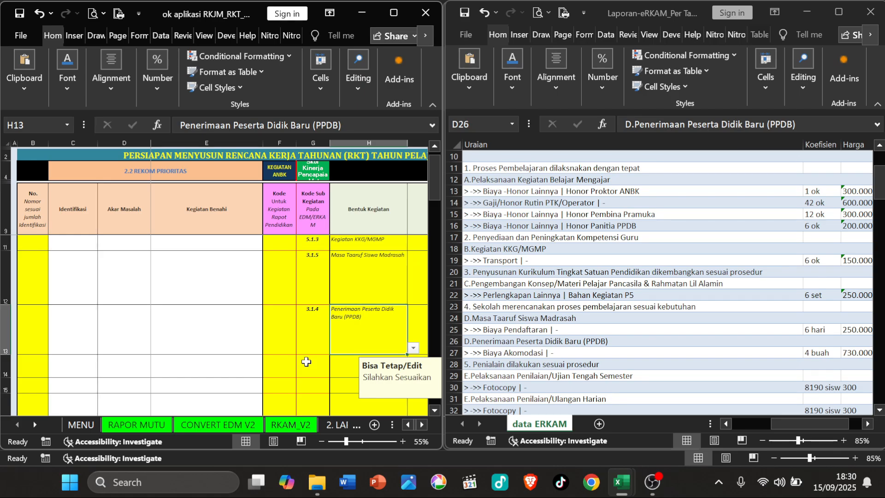
drag(782, 424, 743, 424)
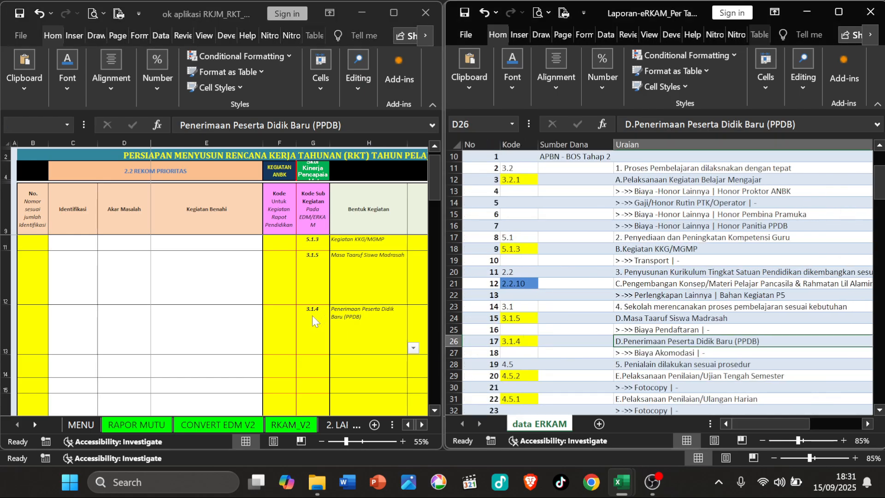
click(392, 317)
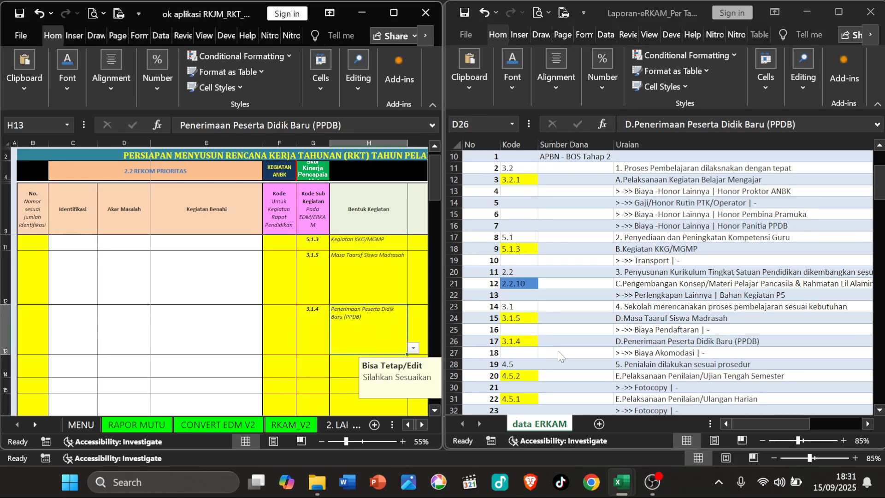
Step: Find the assessment code 4.5.2 in the e-RKAM report and enter it as the Kode Sub Kegiatan in the fifth row
scroll(577, 346, down, 1)
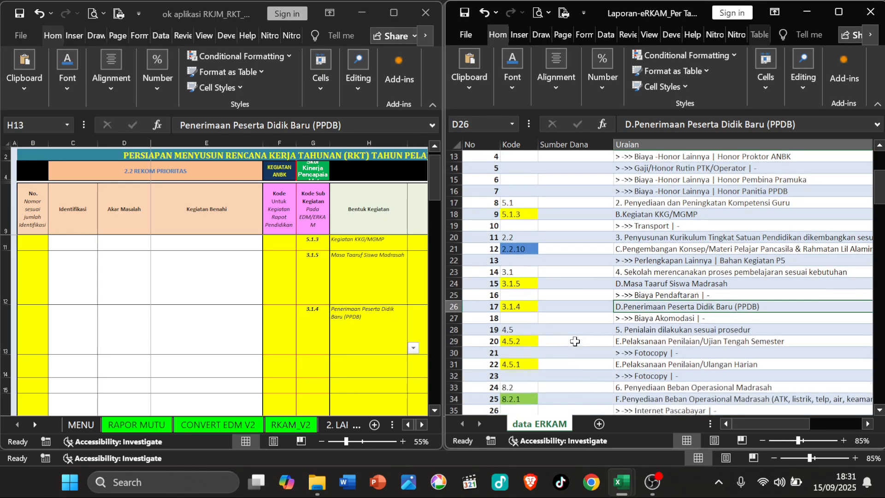
scroll(571, 340, down, 1)
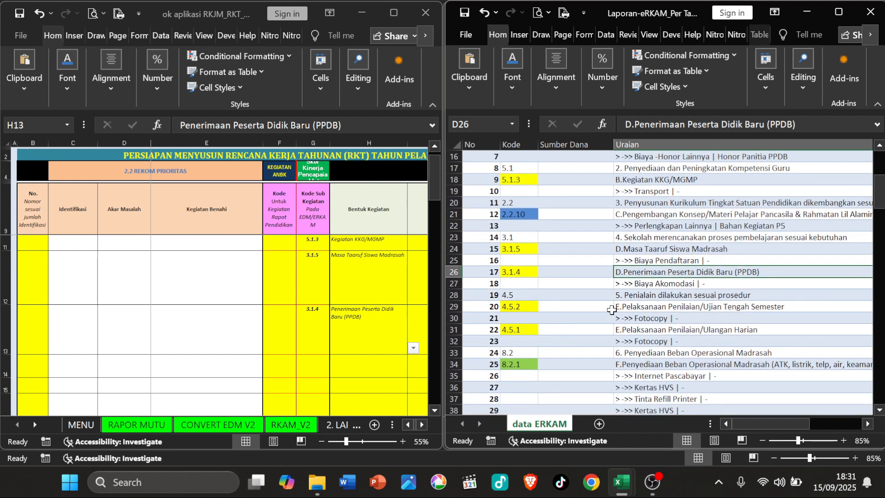
click(515, 309)
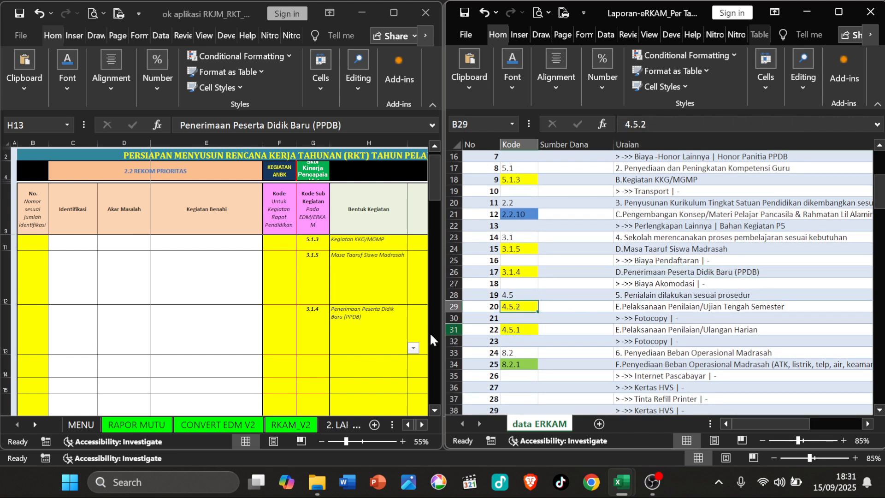
click(311, 366)
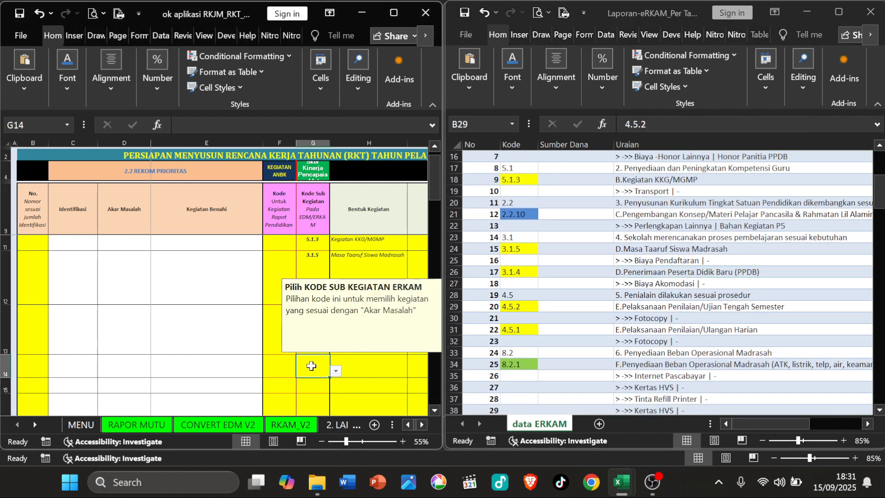
text(4.5.2)
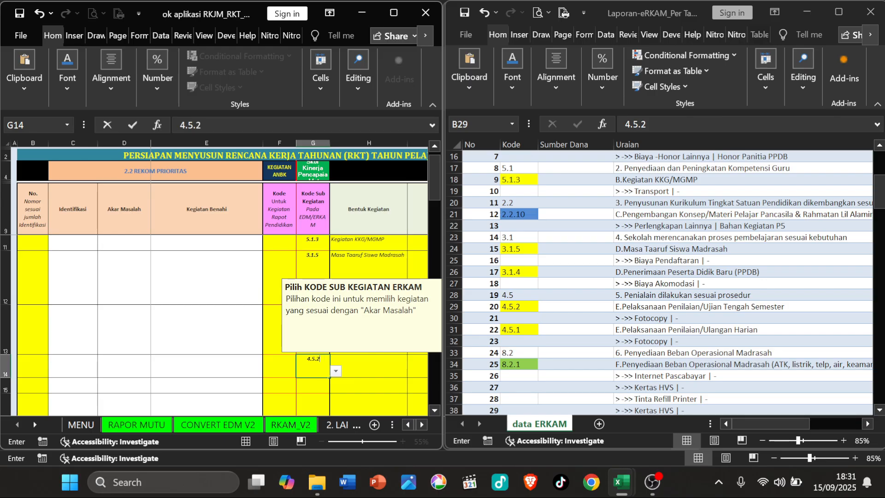
key(Return)
click(182, 281)
Step: Choose Pelaksanaan Penilaian/Ujian Tengah Semester as the Bentuk Kegiatan in the fifth row
click(384, 365)
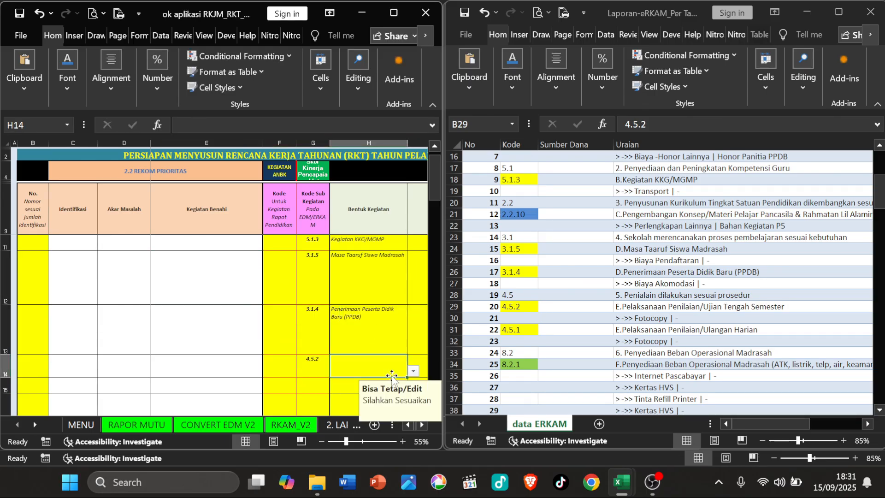
click(413, 373)
click(376, 390)
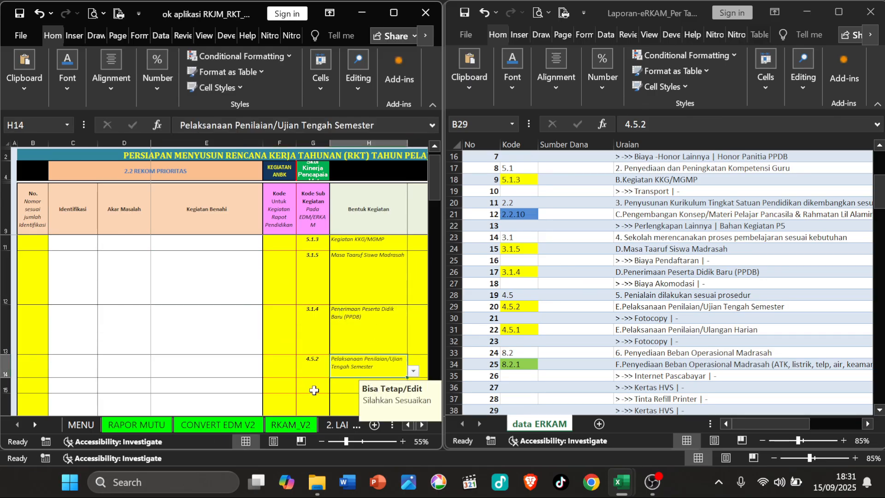
Step: Enter 4.5.1 as the Kode Sub Kegiatan in the sixth row of the RKT preparation sheet
click(316, 389)
click(116, 279)
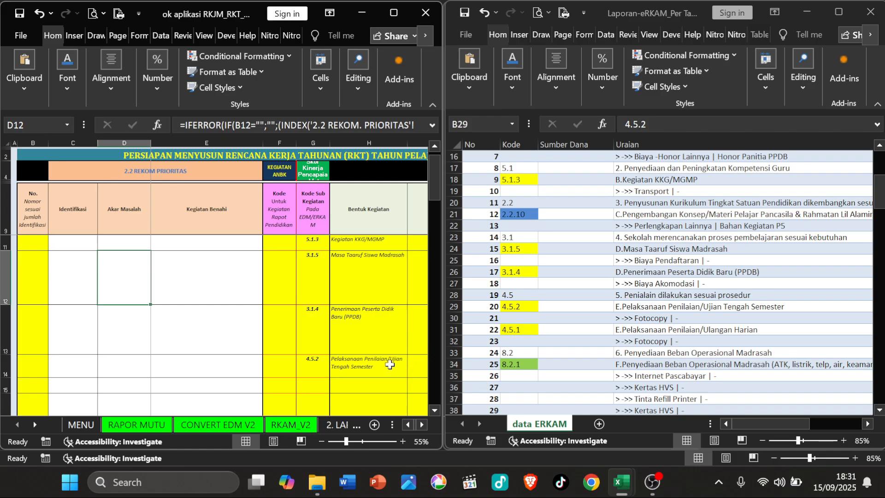
click(318, 394)
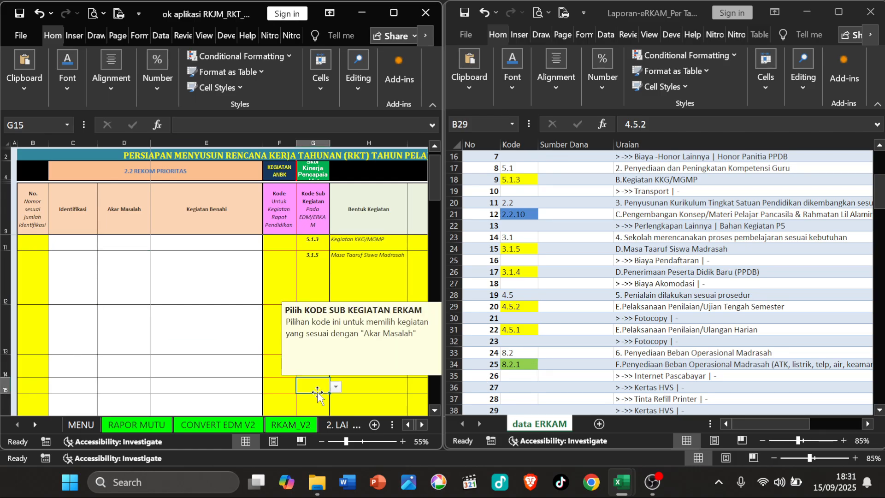
text(4.5)
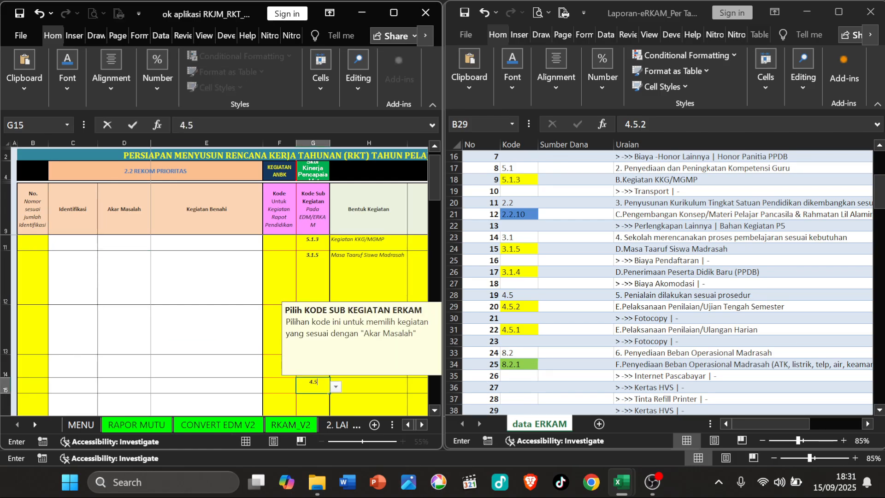
text(.1)
key(Return)
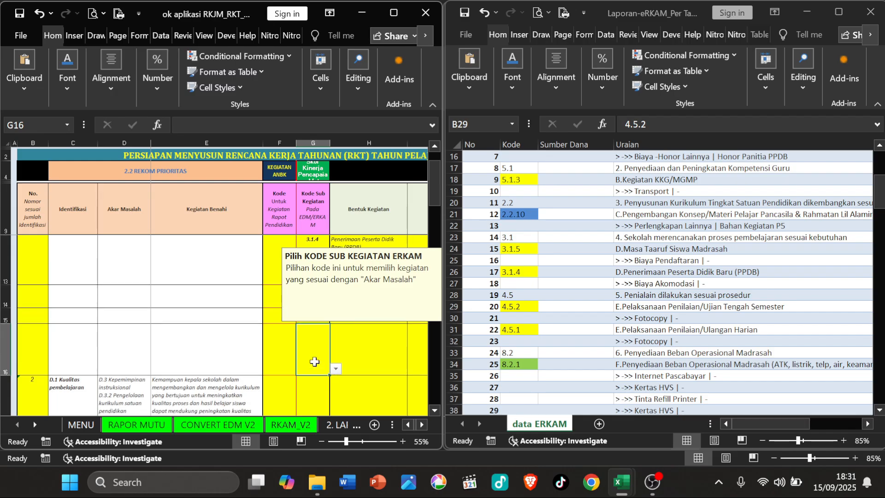
Step: Choose Pelaksanaan Penilaian/Ulangan Harian as the Bentuk Kegiatan in the sixth row
click(289, 348)
click(215, 283)
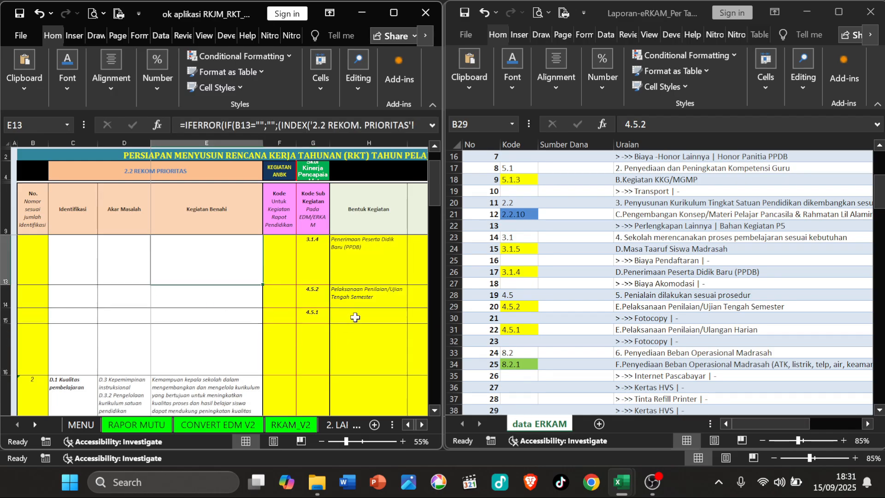
click(355, 317)
click(413, 317)
click(392, 327)
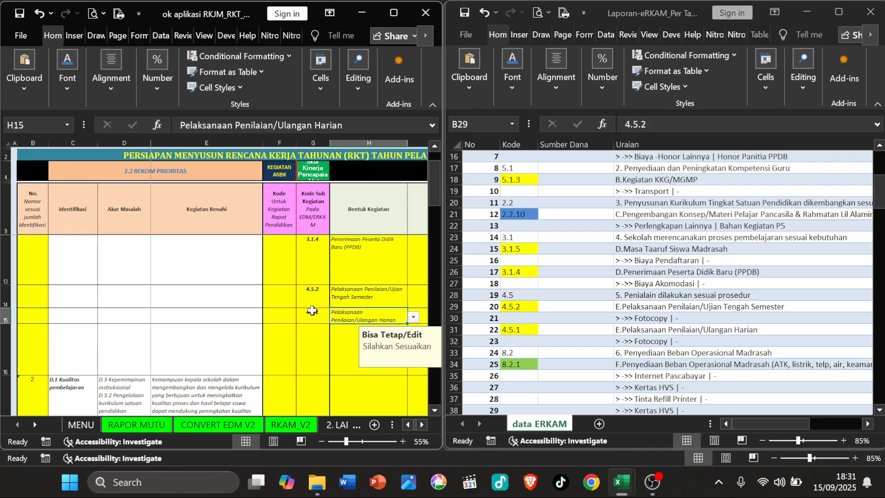
Step: Examine sub-activity 8.2.1, Penyediaan Beban Operasional Madrasah, and its expense lines in the e-RKAM report
click(542, 335)
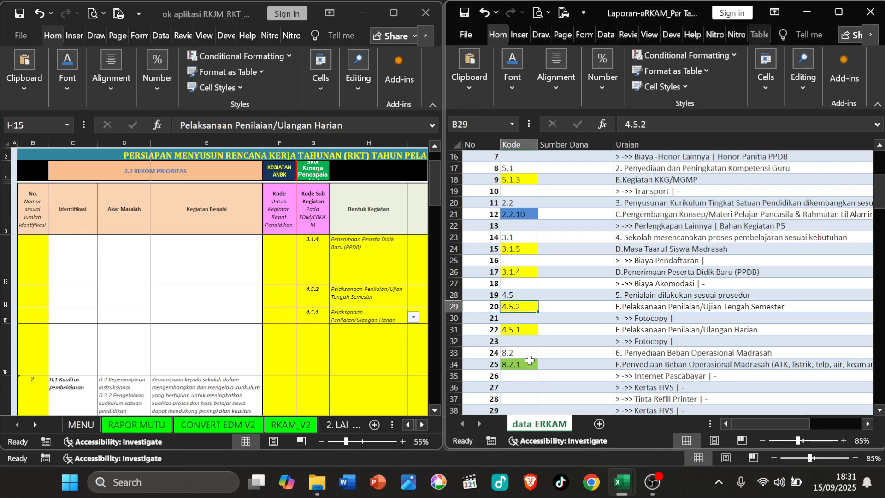
click(527, 353)
scroll(583, 365, down, 1)
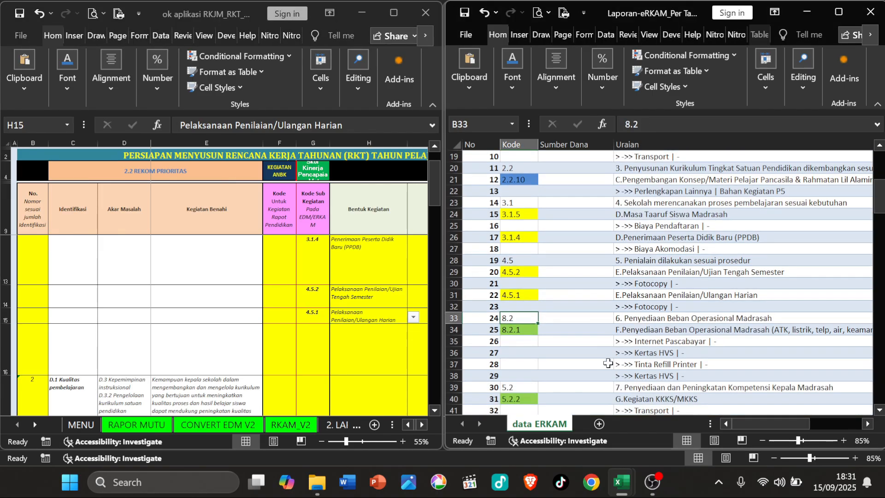
click(710, 331)
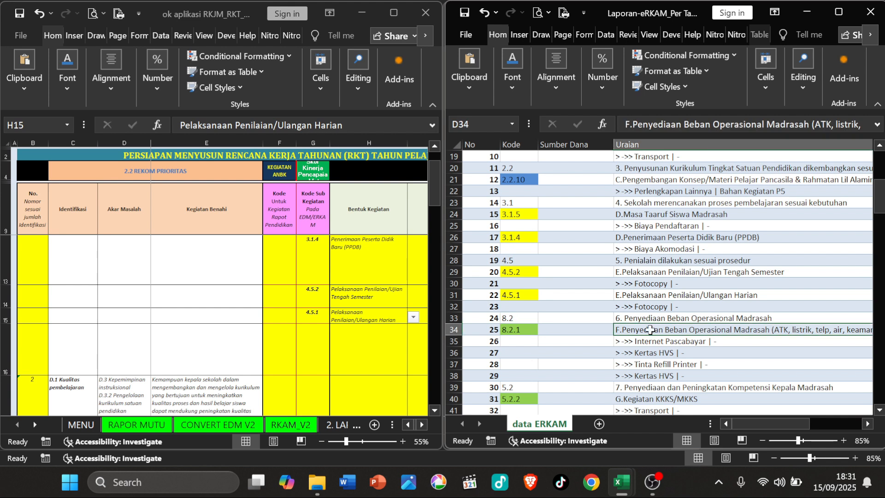
scroll(644, 318, down, 1)
key(Down)
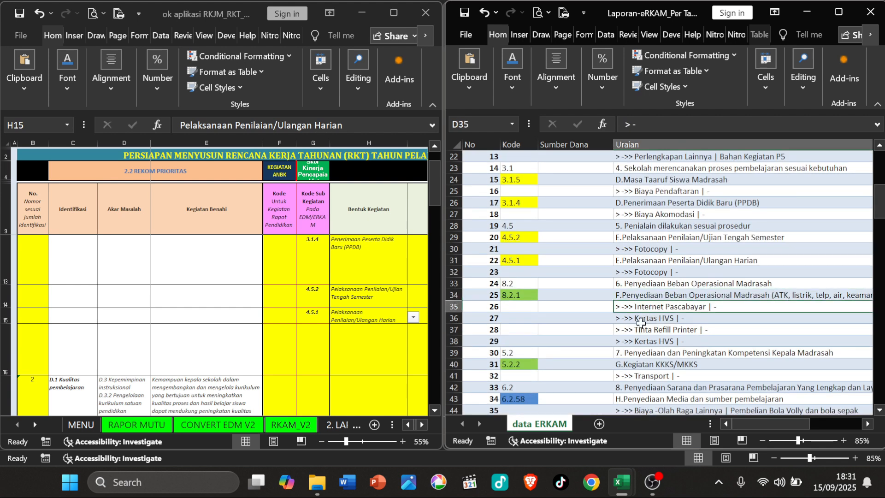
key(Down)
key(Down)
key(Down)
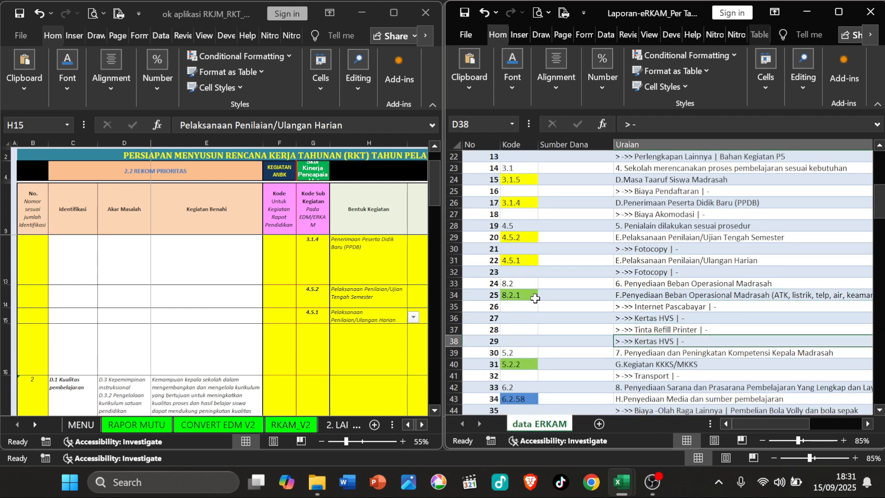
click(521, 295)
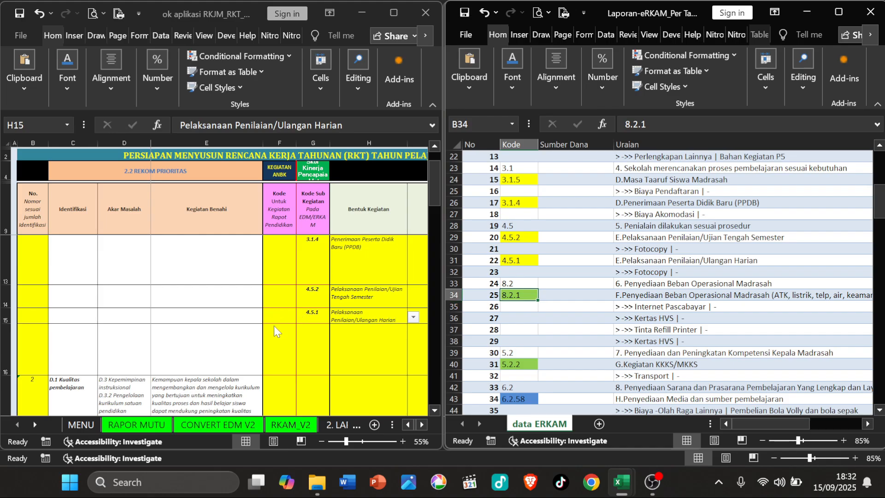
Step: Review the highlighted sub-activities 5.2.2, 6.2.58 and 8.3.2 in the e-RKAM report and return to code 8.2.1
scroll(466, 313, up, 1)
scroll(489, 327, down, 1)
click(535, 374)
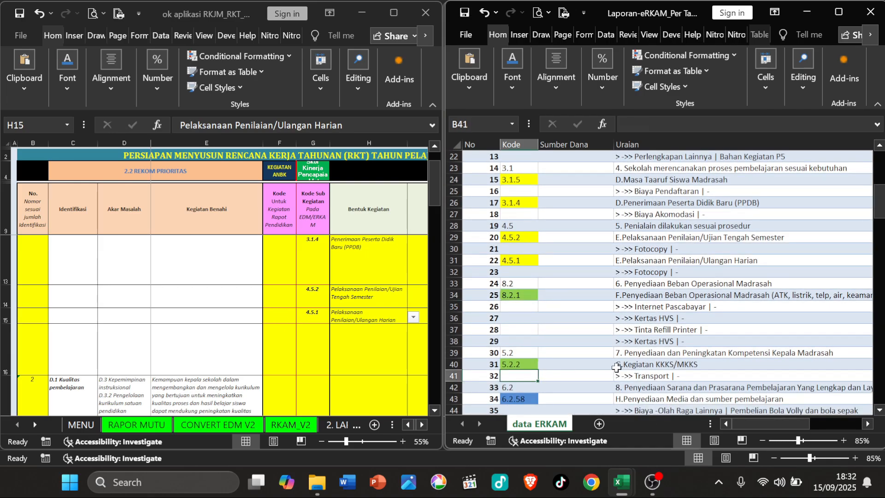
click(650, 366)
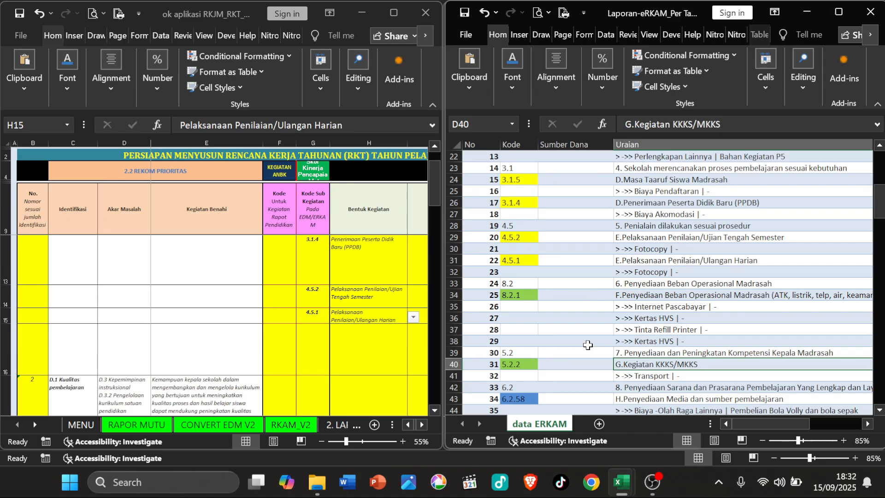
scroll(587, 343, down, 1)
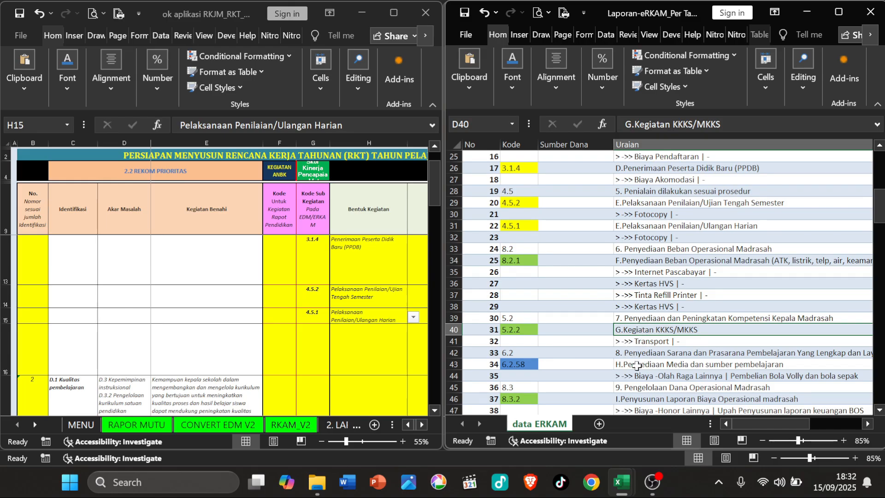
click(636, 366)
scroll(593, 317, down, 1)
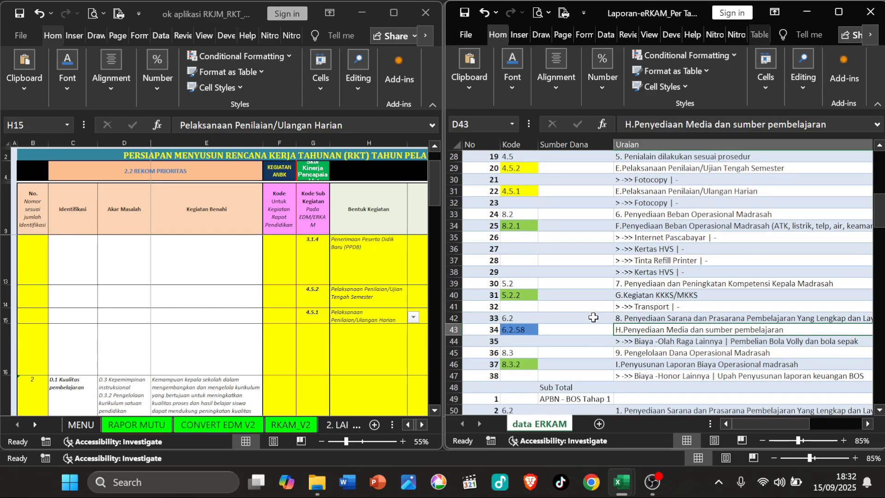
scroll(593, 317, down, 2)
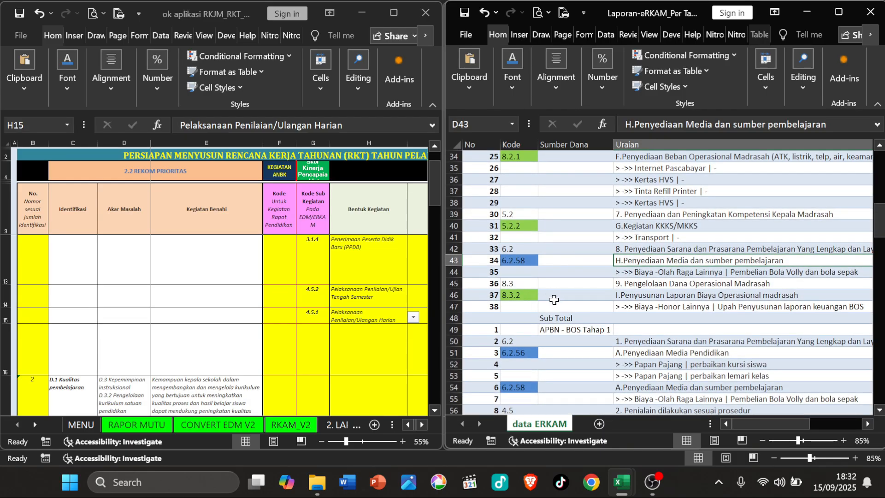
click(632, 294)
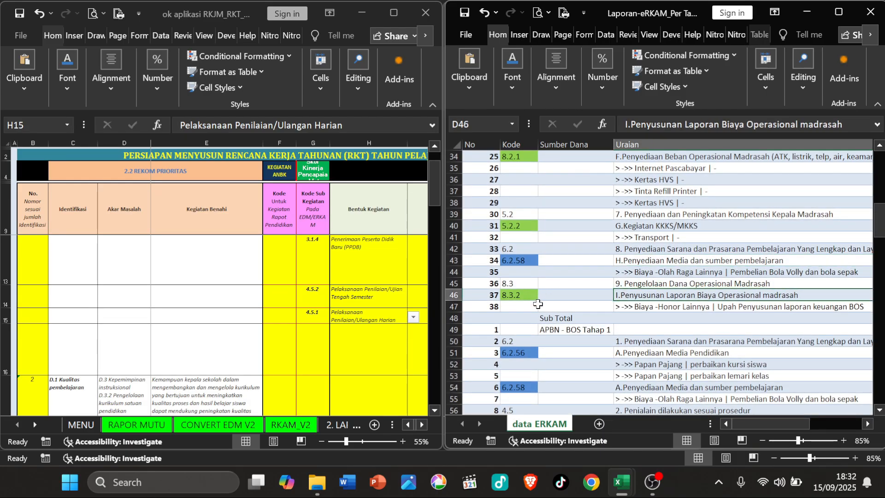
click(527, 297)
click(632, 300)
scroll(643, 278, up, 2)
click(519, 225)
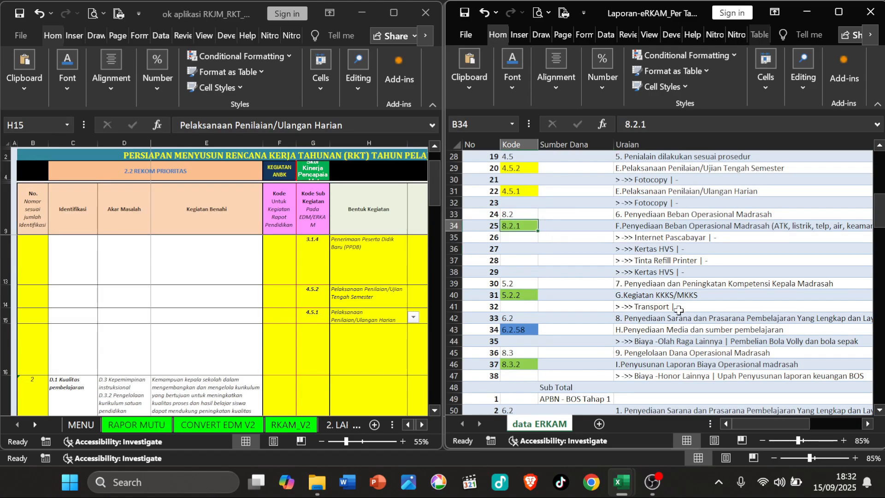
Step: Check codes 6.2.56, 4.5.1 and 4.5.2 in the APBN - BOS Tahap 1 section against the RKT rows
scroll(679, 310, down, 3)
click(534, 318)
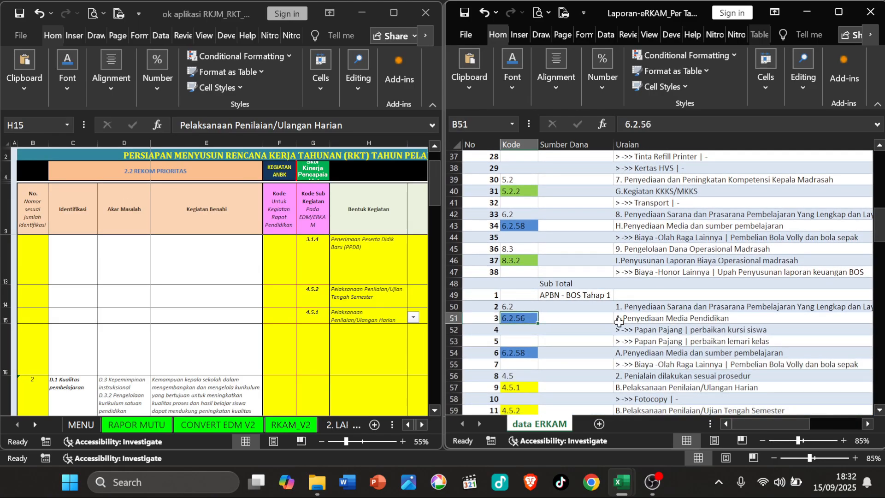
scroll(581, 322, down, 1)
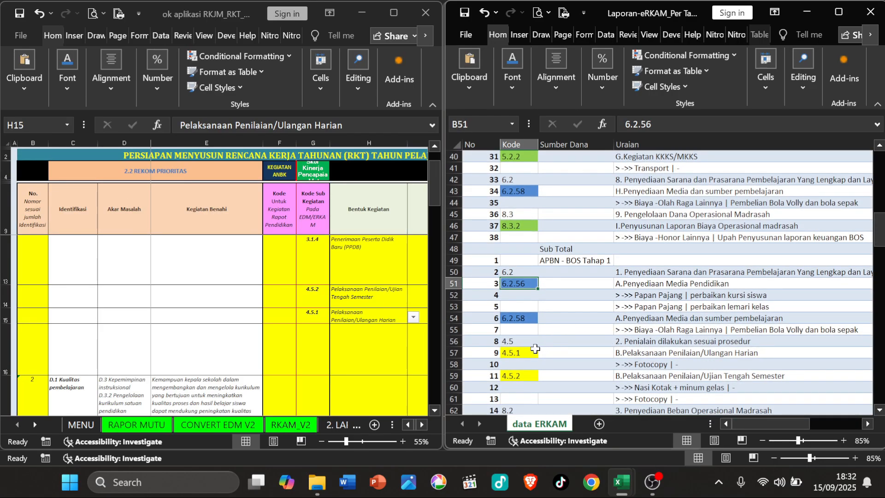
click(520, 354)
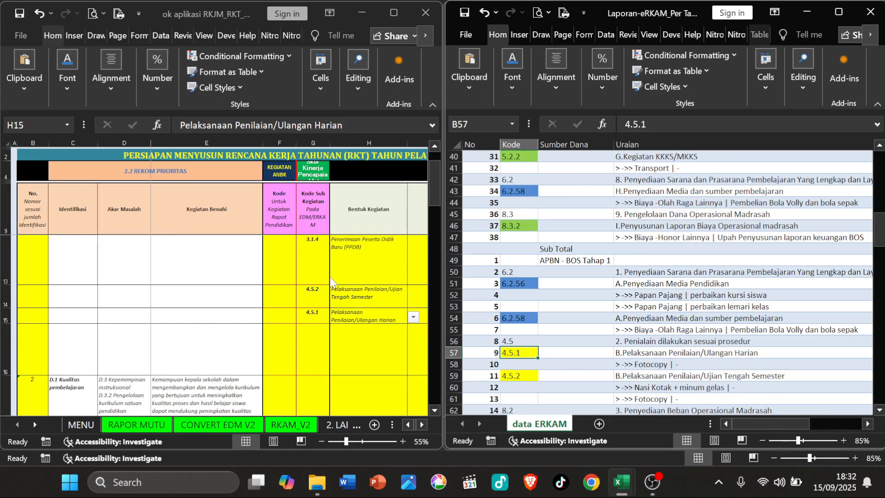
click(533, 376)
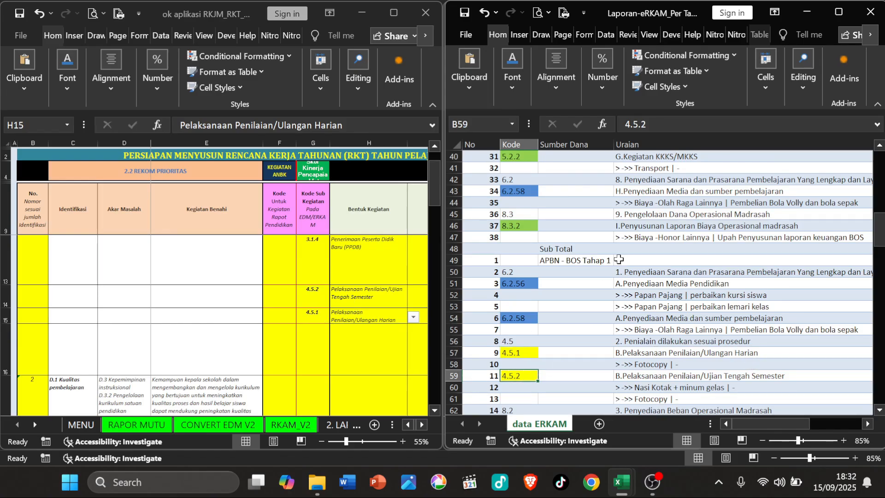
scroll(587, 272, up, 5)
scroll(569, 272, down, 6)
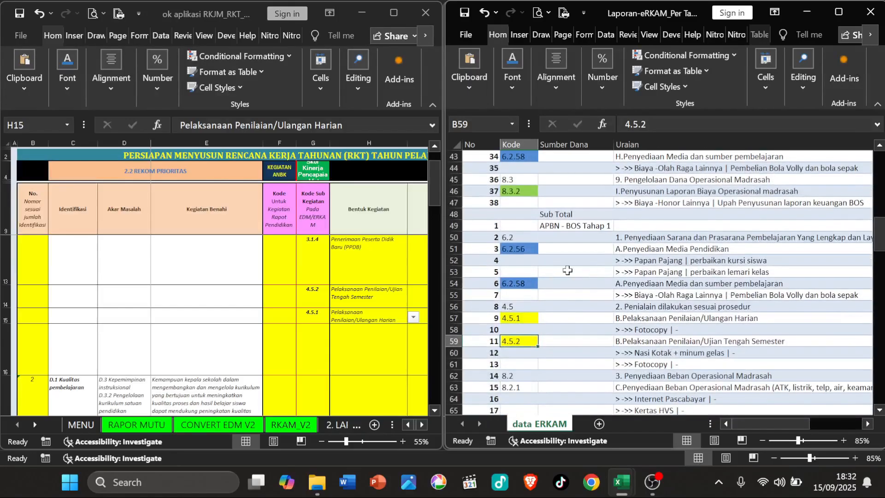
scroll(566, 294, down, 2)
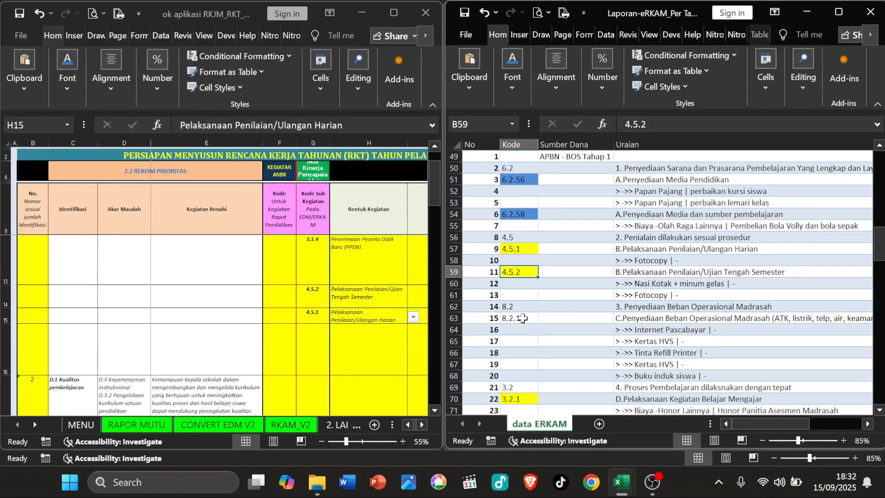
Step: Highlight the 8.2.1 code cell in the BOS Tahap 1 section of the e-RKAM report with a green fill
click(519, 317)
scroll(581, 244, up, 6)
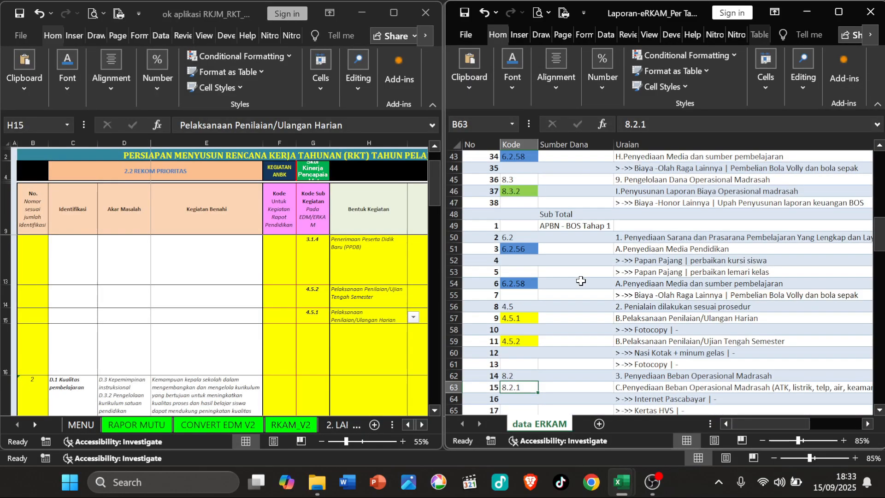
scroll(585, 245, down, 1)
scroll(524, 186, up, 1)
scroll(530, 207, down, 5)
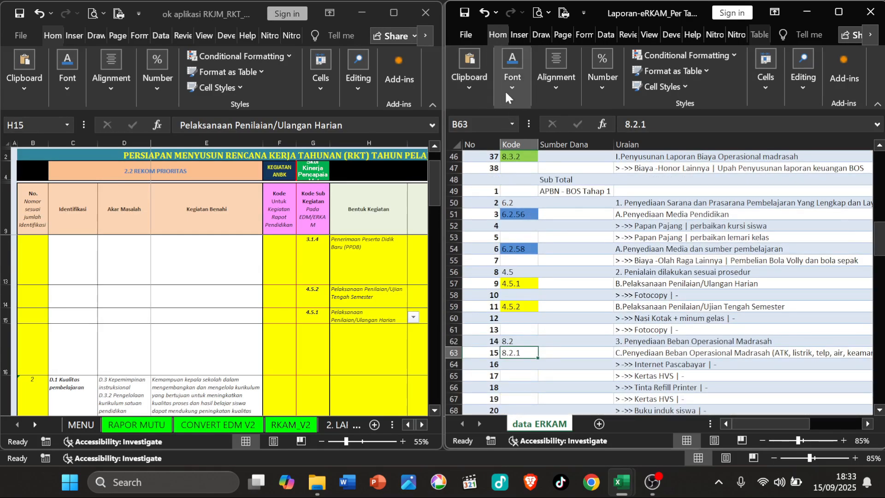
click(512, 72)
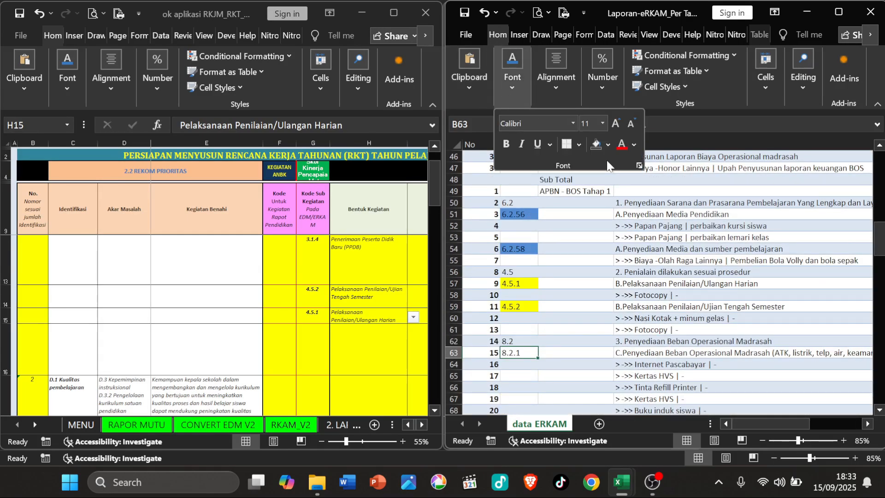
click(608, 145)
click(685, 348)
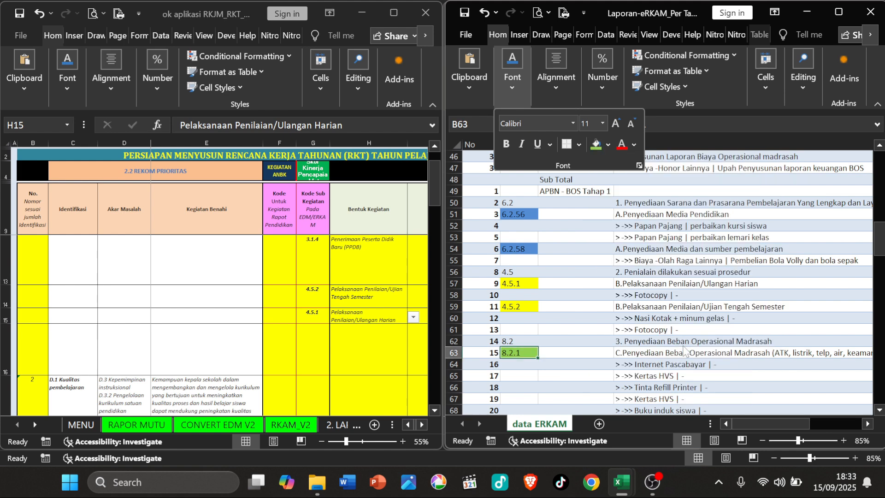
click(544, 377)
Step: Compare the remaining BOS Tahap 1 codes 3.2.1, 5.1.3 and 5.2.2 with the Kode Sub Kegiatan entries in the RKT sheet
click(520, 375)
scroll(519, 371, down, 2)
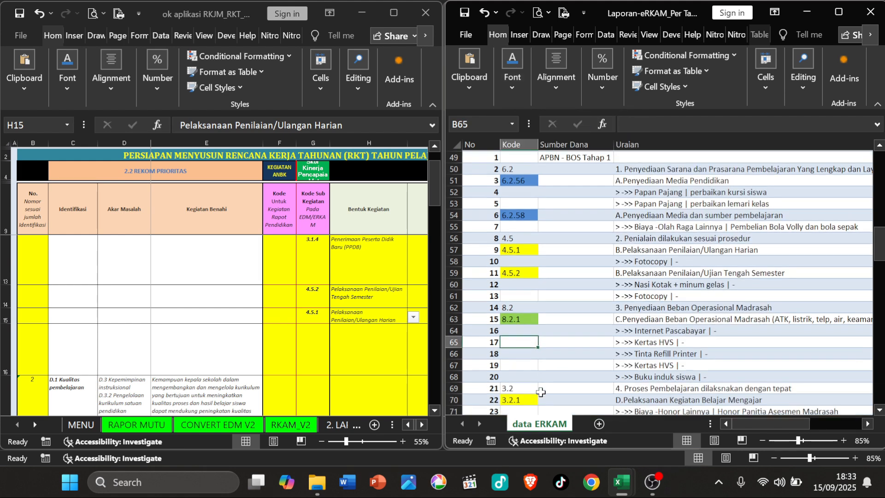
click(519, 368)
click(300, 309)
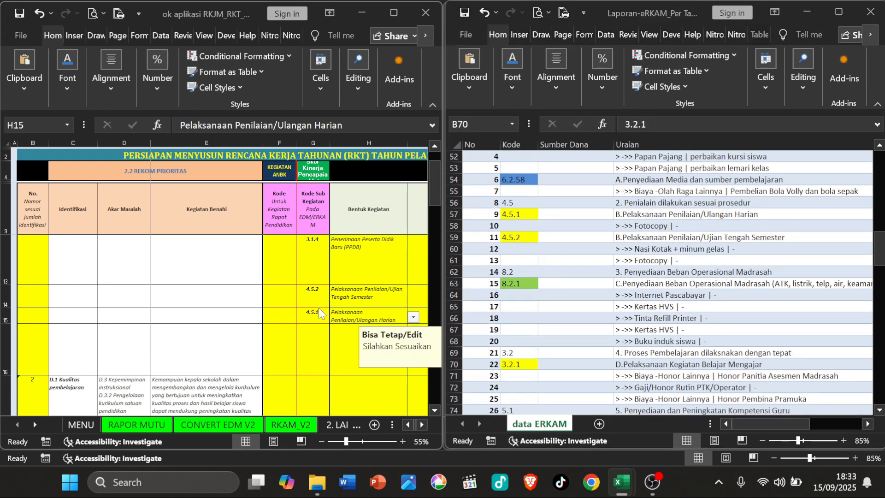
scroll(320, 319, up, 1)
click(306, 252)
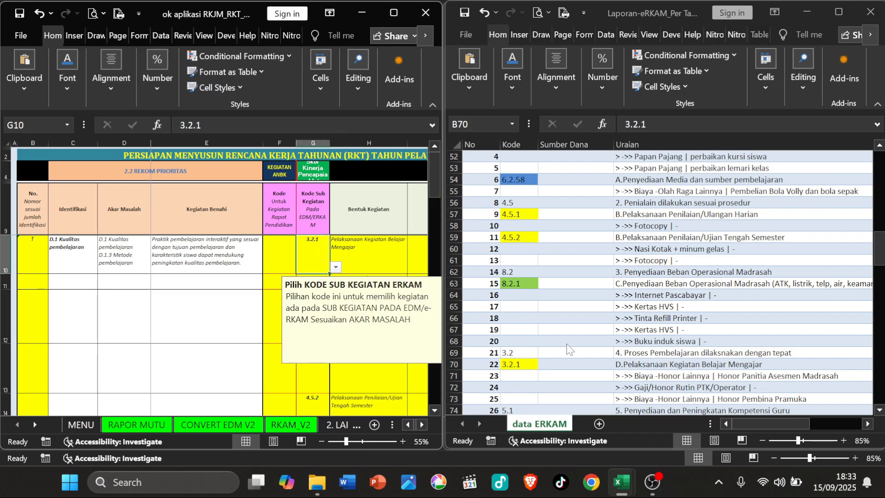
click(570, 350)
scroll(567, 351, down, 2)
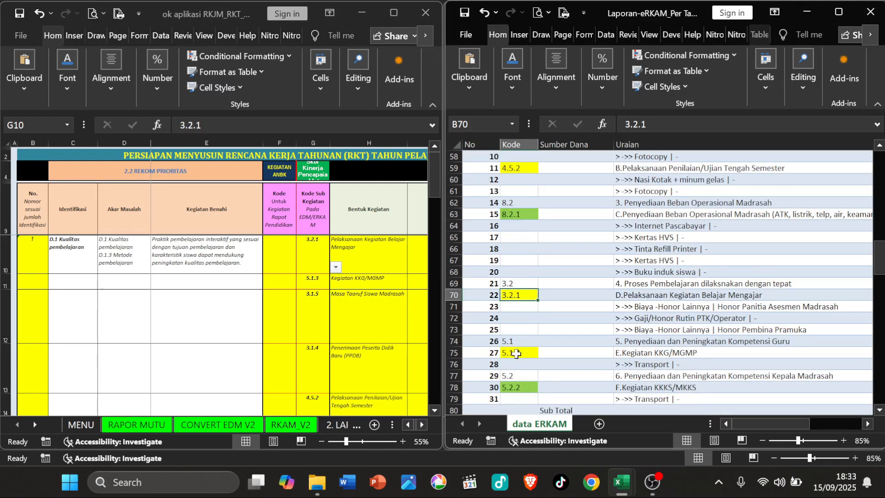
click(517, 353)
scroll(591, 355, down, 2)
click(522, 320)
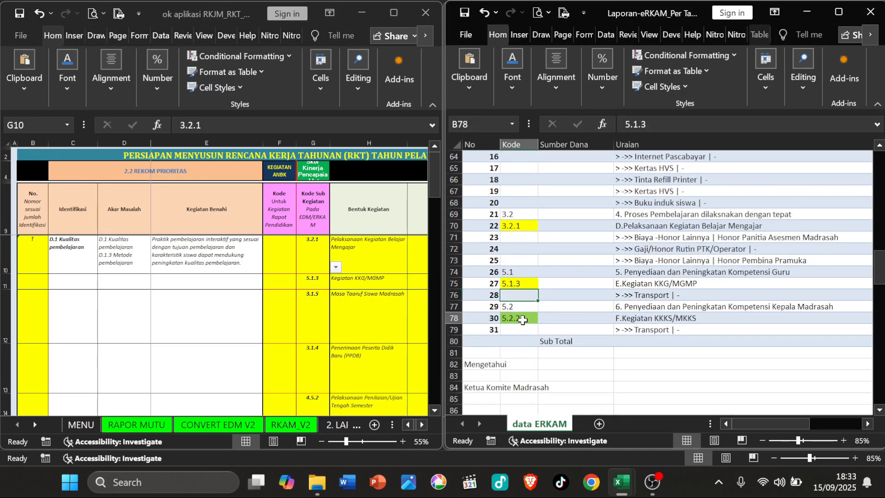
click(307, 306)
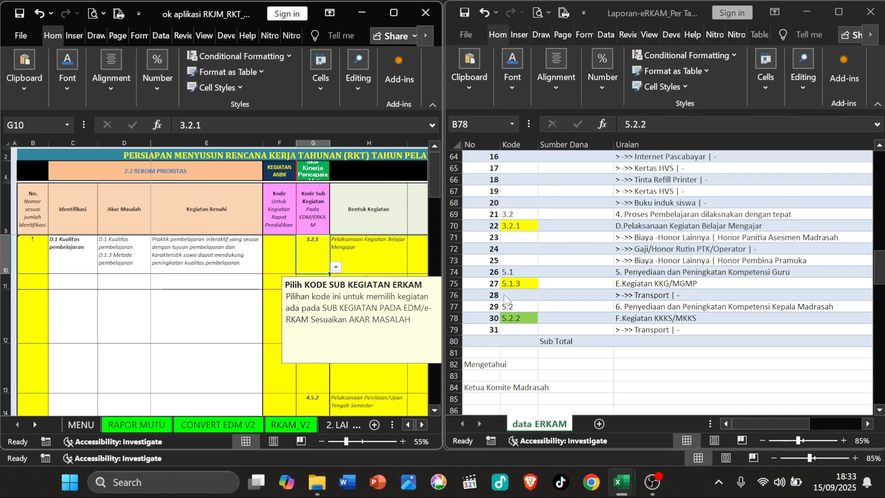
Step: Clear the identification number 2 from cell B17 in the RKT preparation sheet
click(214, 327)
scroll(231, 341, down, 1)
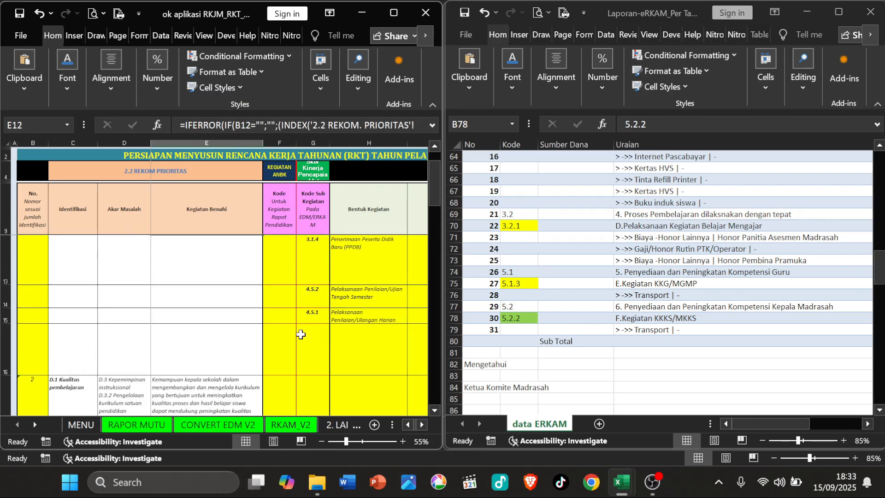
scroll(118, 364, down, 1)
click(26, 298)
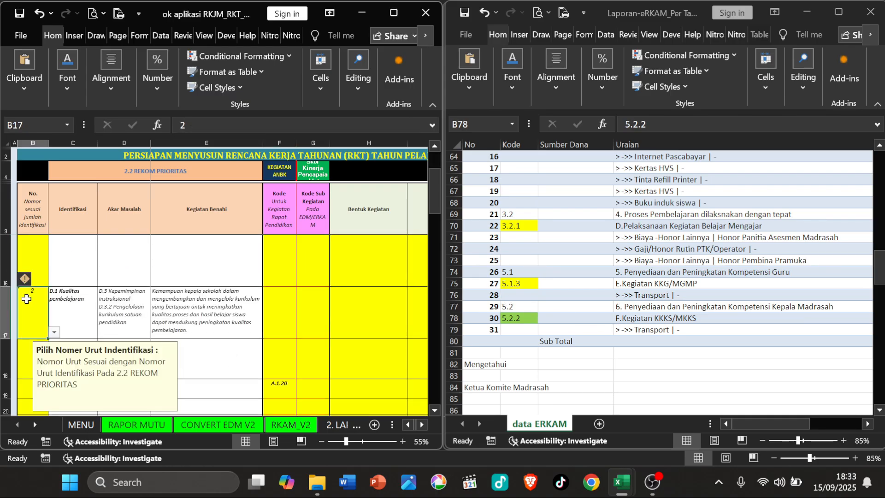
key(Delete)
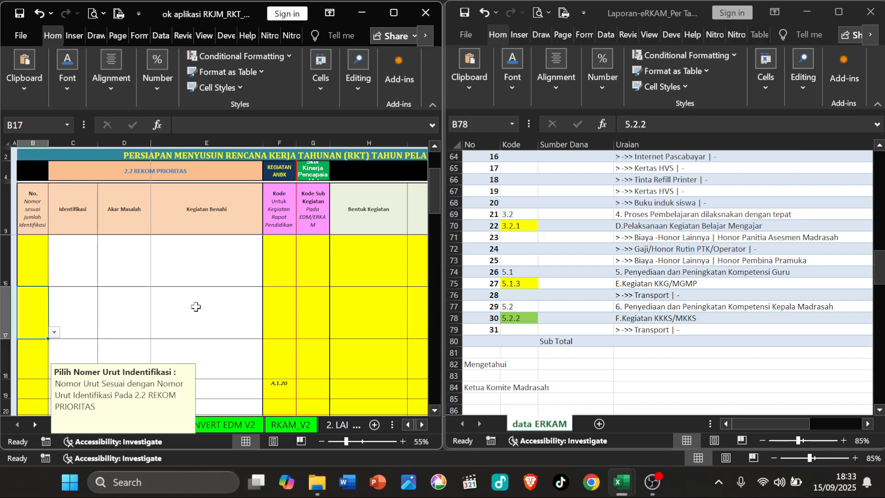
scroll(196, 307, up, 2)
Step: Maximize the RKT workbook window and return to the sub-activity code in the first priority row
click(393, 13)
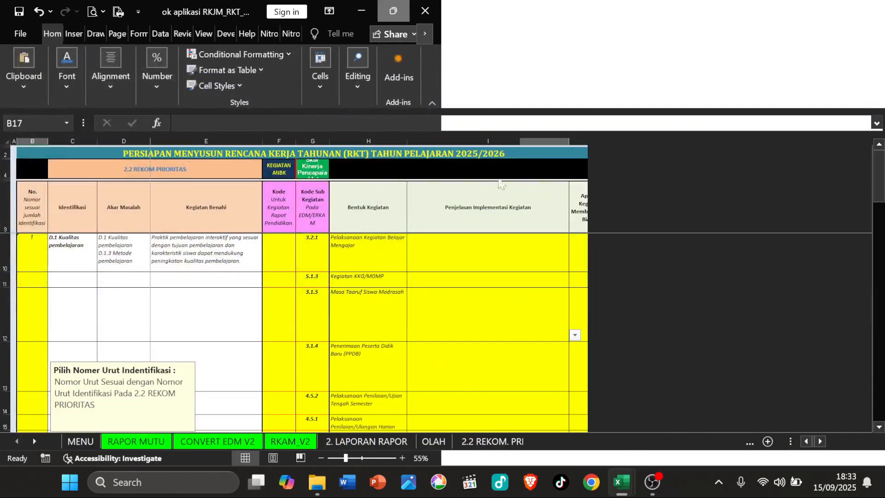
click(350, 267)
scroll(334, 328, up, 2)
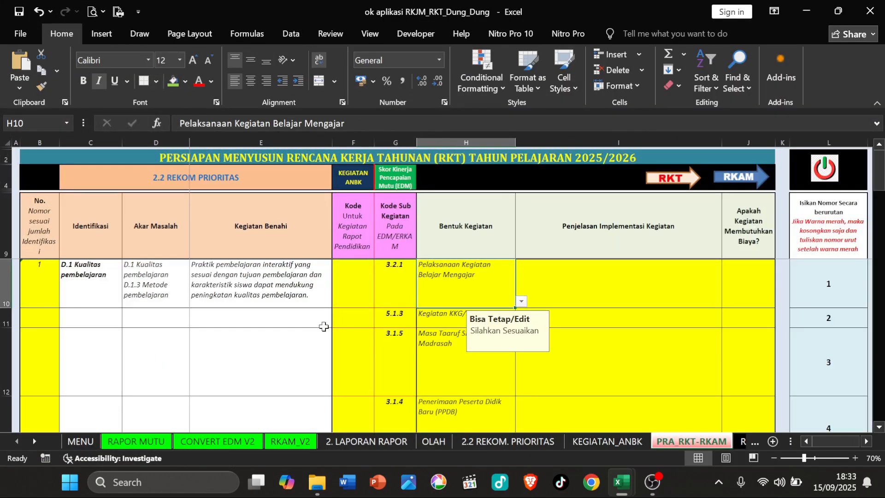
scroll(323, 327, down, 1)
click(395, 268)
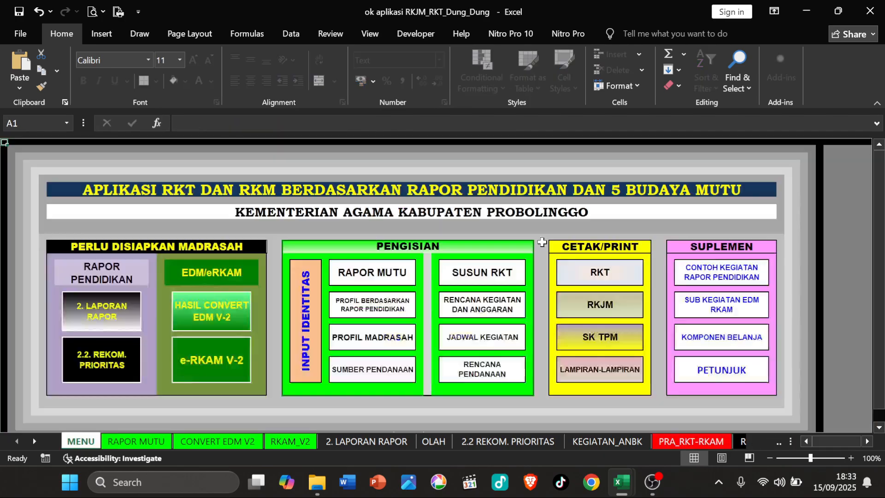
Step: Go to the e-RKAM V-2 sheet and review the color-coded activity codes under APBN - BOS Tahap 2 and Tahap 1
click(832, 177)
click(213, 367)
click(73, 287)
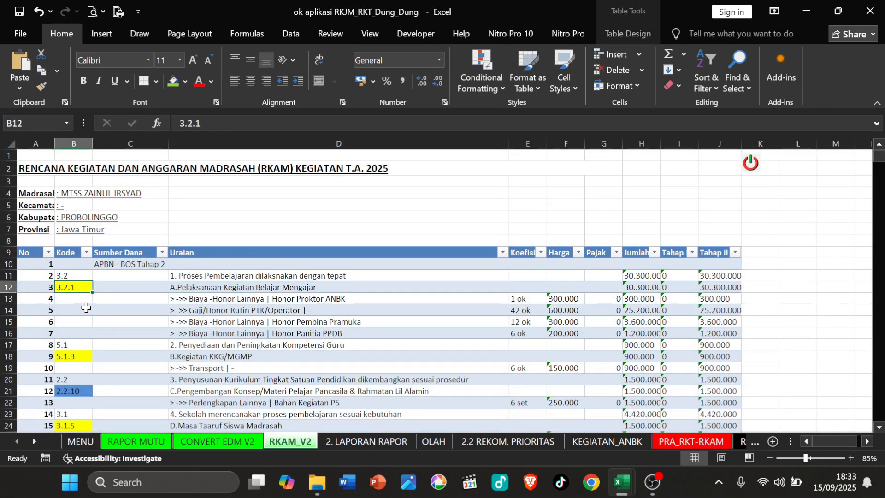
click(74, 358)
scroll(77, 355, down, 2)
click(73, 353)
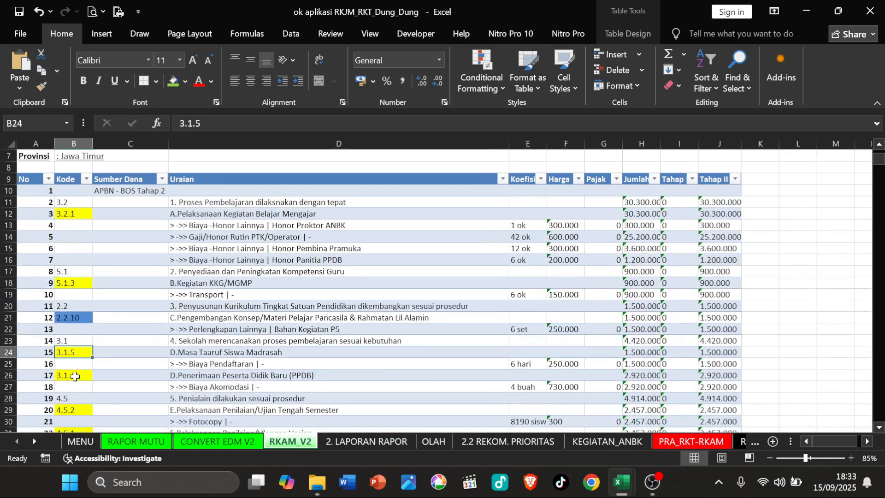
click(75, 376)
click(151, 191)
scroll(151, 240, down, 11)
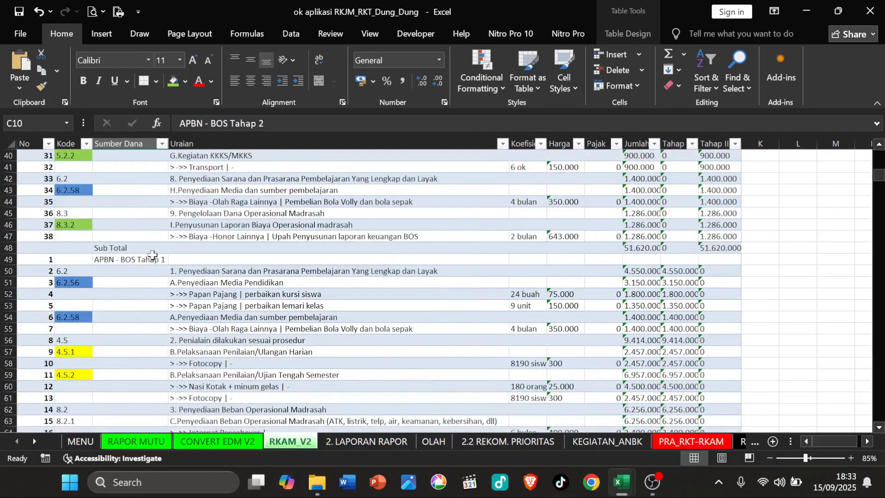
click(152, 258)
scroll(82, 322, up, 2)
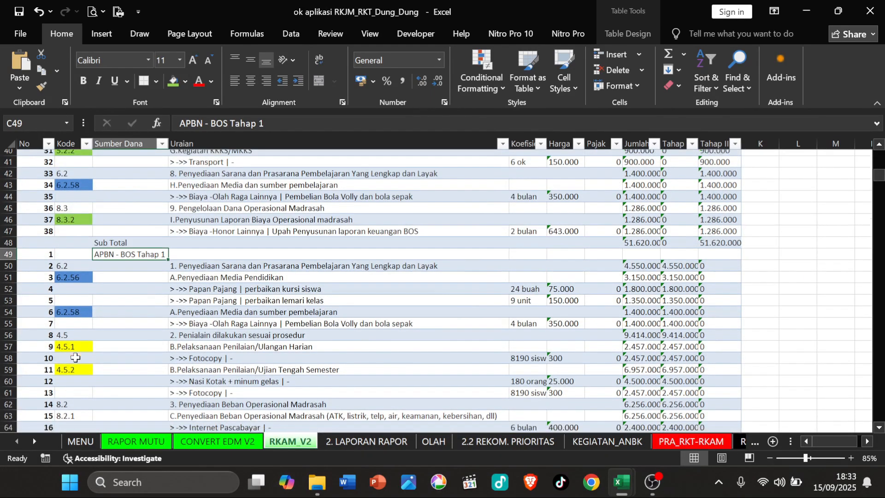
scroll(82, 308, up, 11)
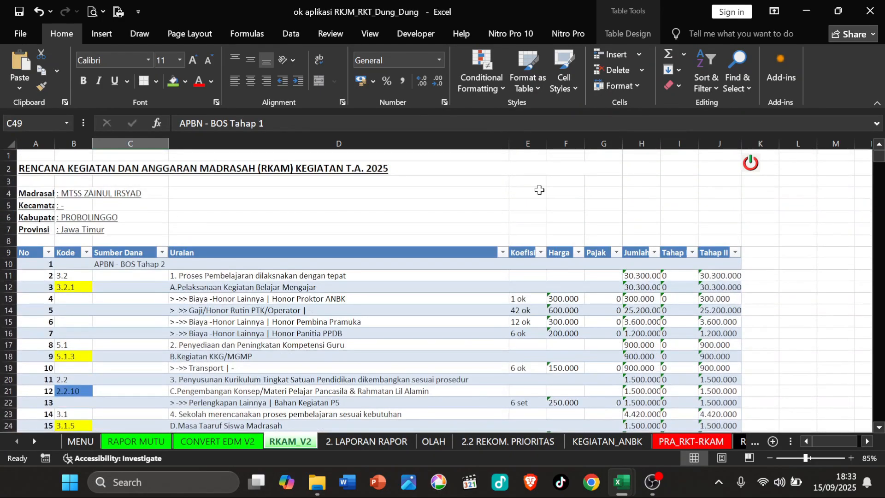
Step: Reopen the RKT preparation sheet and compare priority number 1 with its sub-activity codes 3.2.1, 5.1.3 and 3.1.5
click(750, 162)
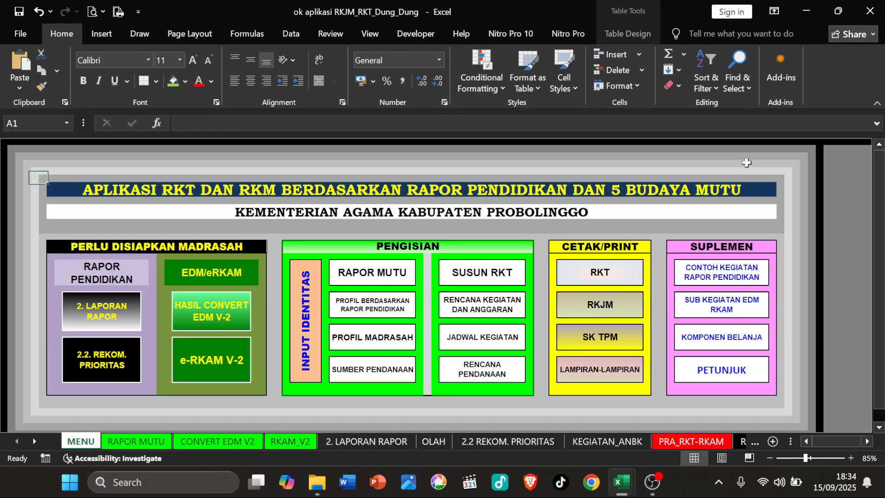
click(490, 272)
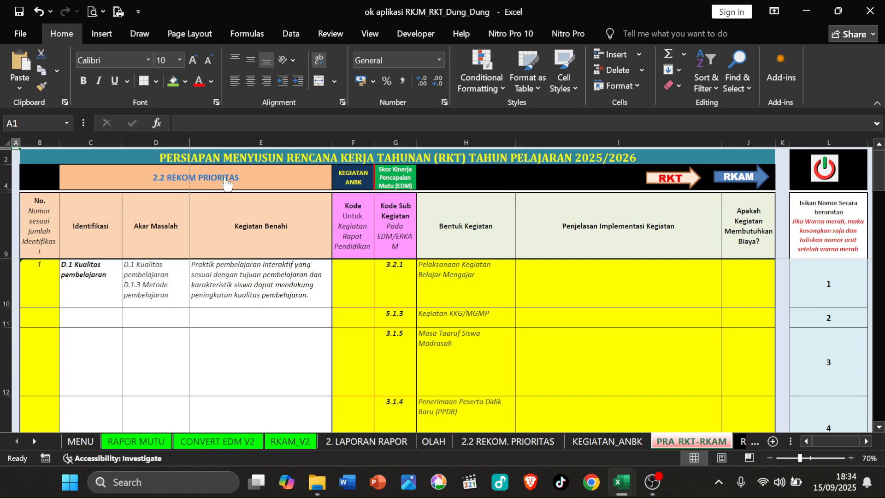
click(38, 285)
click(383, 287)
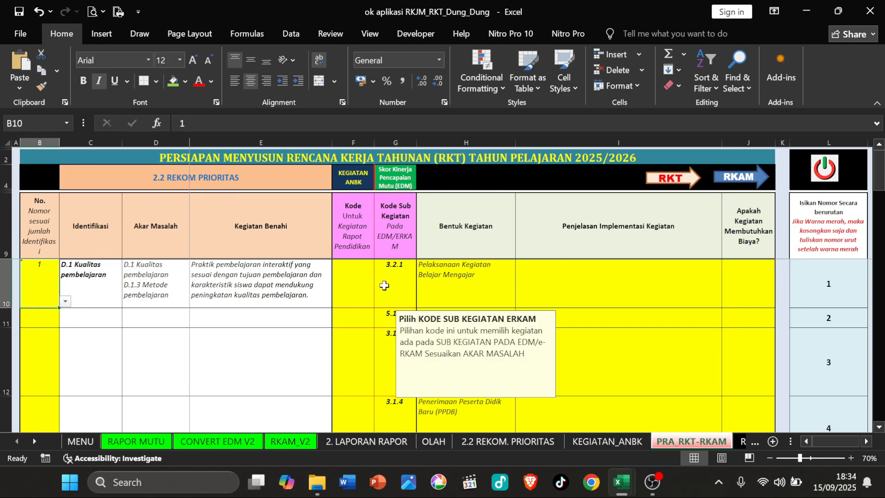
click(346, 289)
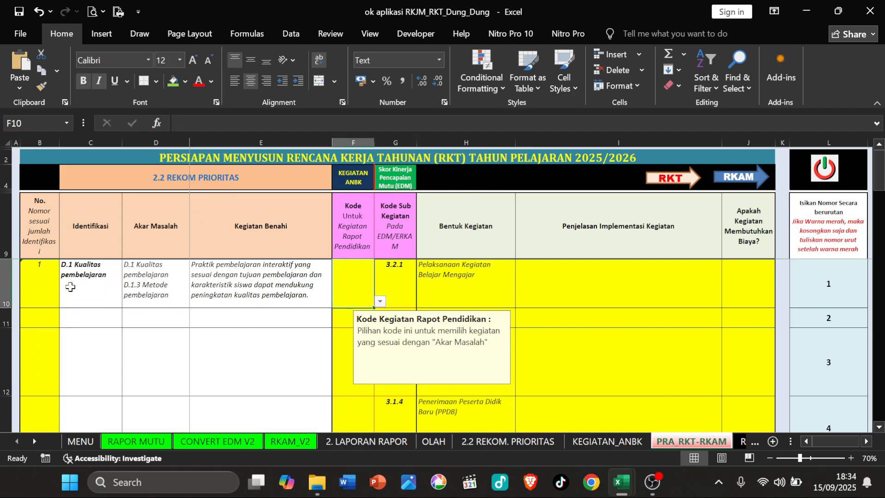
click(95, 277)
click(44, 277)
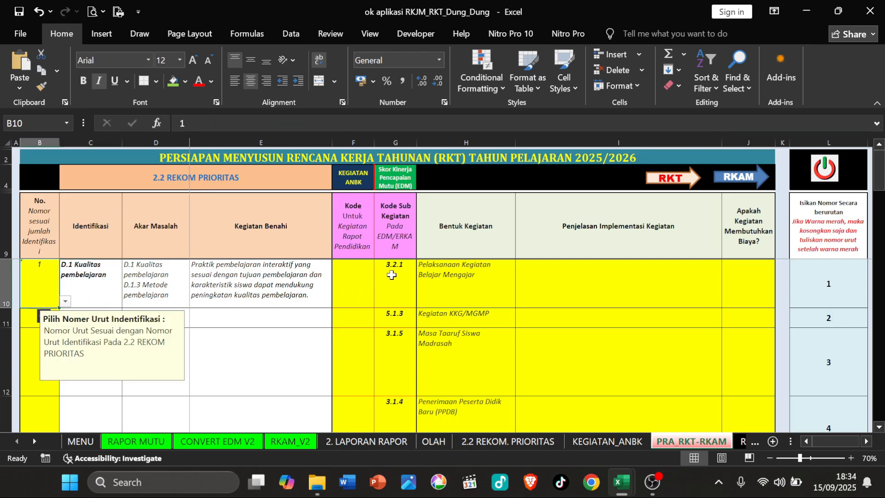
click(398, 276)
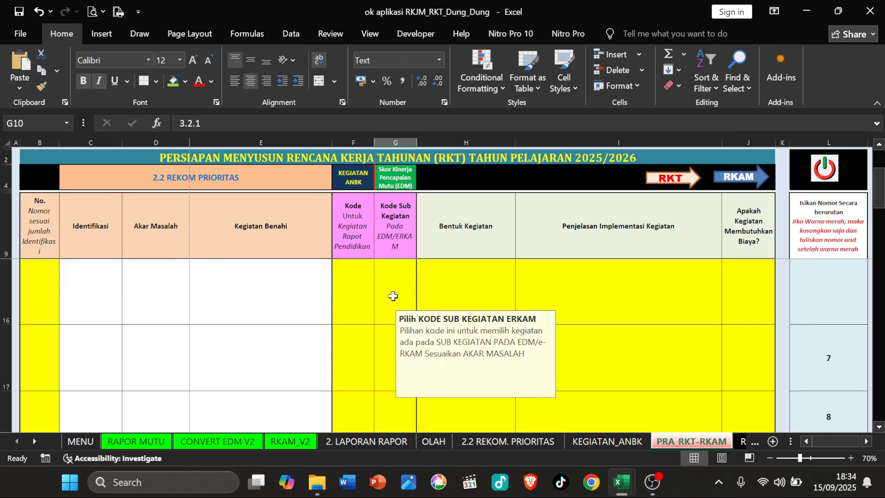
click(388, 319)
click(385, 349)
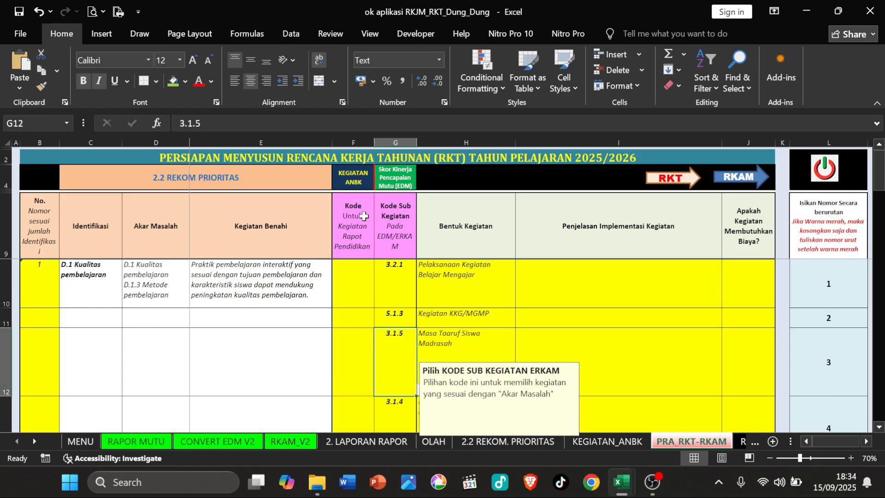
Step: Look up literacy activity A.1.1, Pojok Baca Kelas, and its description in the KEGIATAN_ANBK reference list
scroll(350, 297, down, 1)
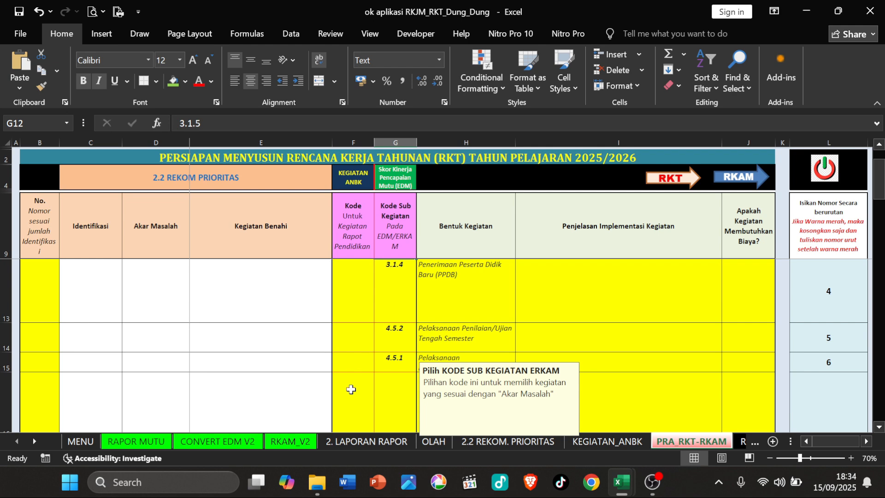
click(350, 390)
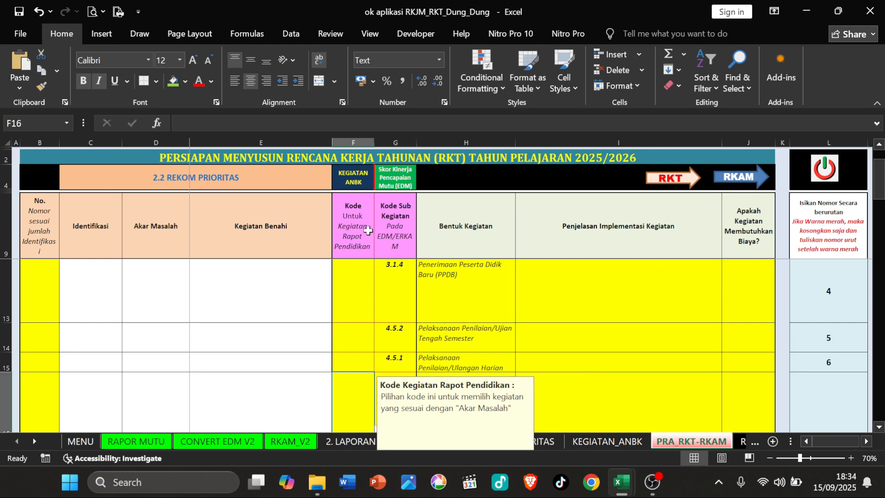
click(353, 180)
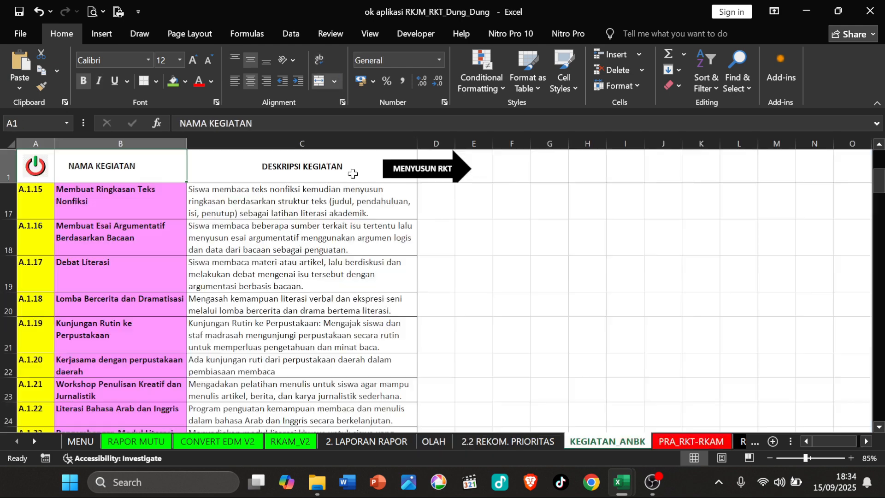
click(406, 181)
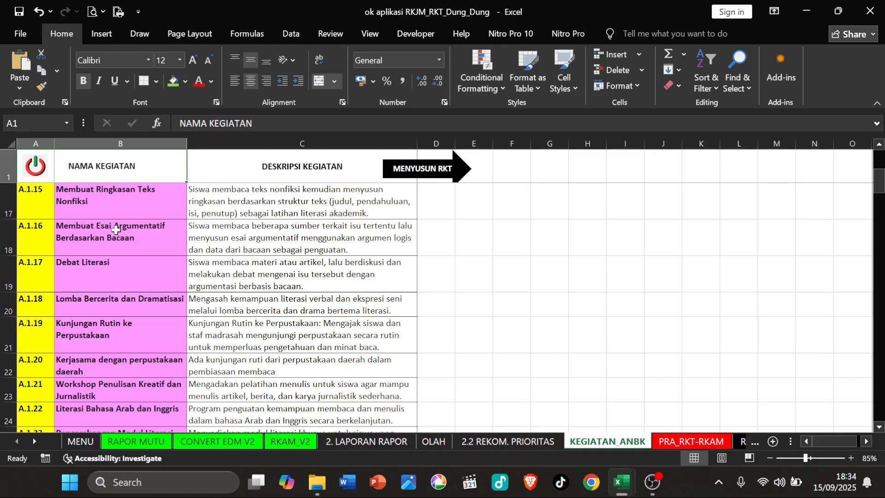
scroll(199, 351, up, 1)
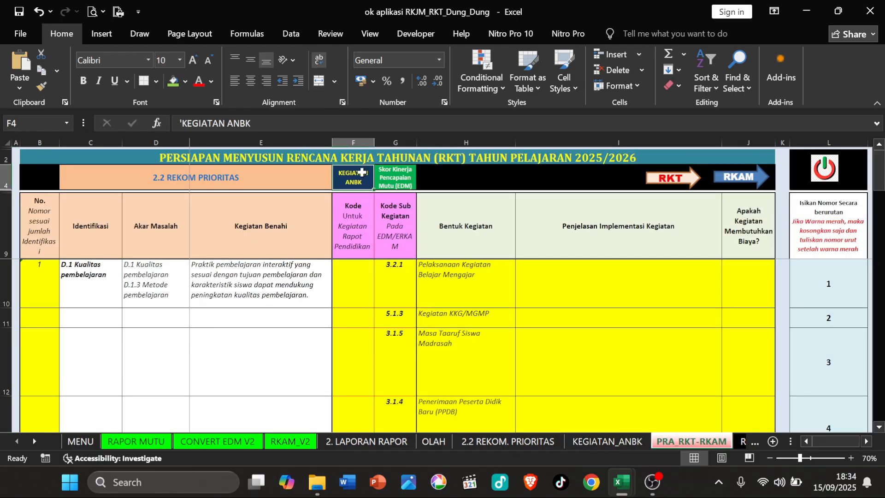
click(362, 174)
click(132, 229)
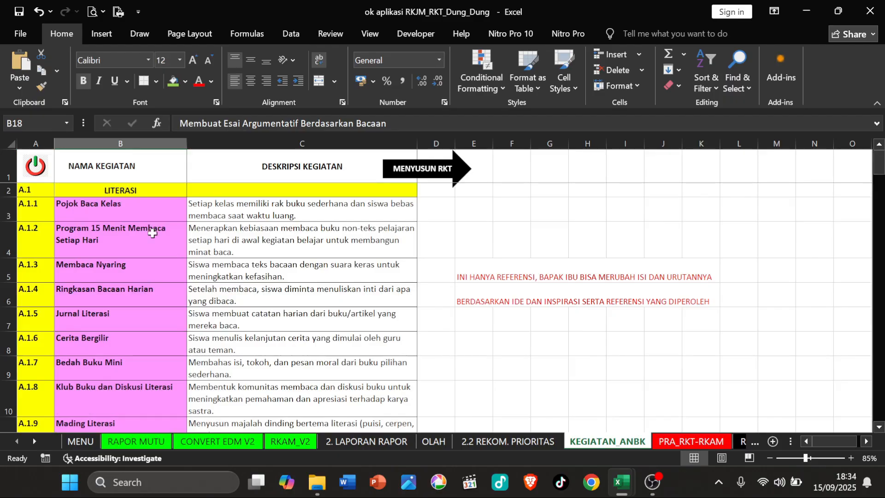
click(122, 215)
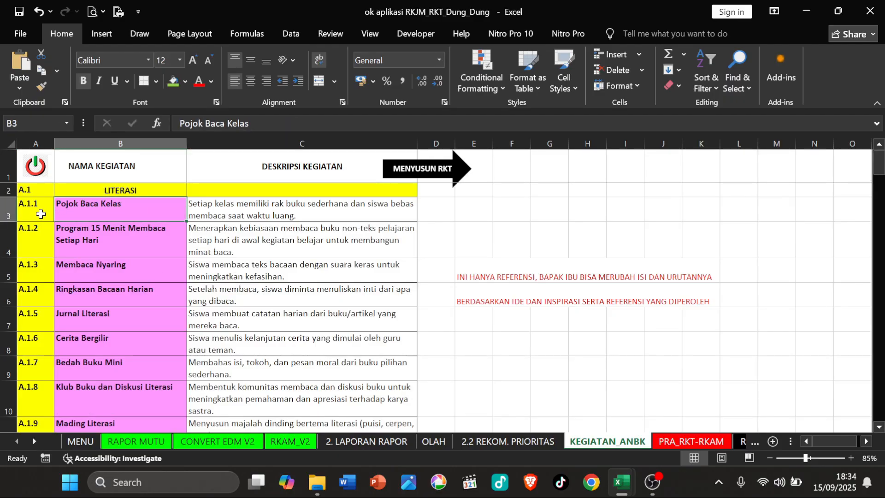
click(235, 216)
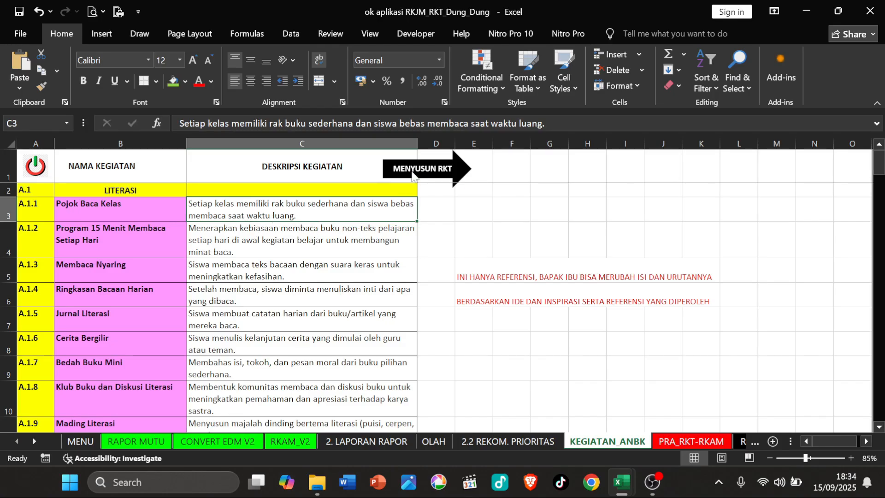
Step: Return to the RKT preparation sheet and enter Rapor Pendidikan activity code A.1.1 in cell F16
click(410, 179)
scroll(372, 313, down, 2)
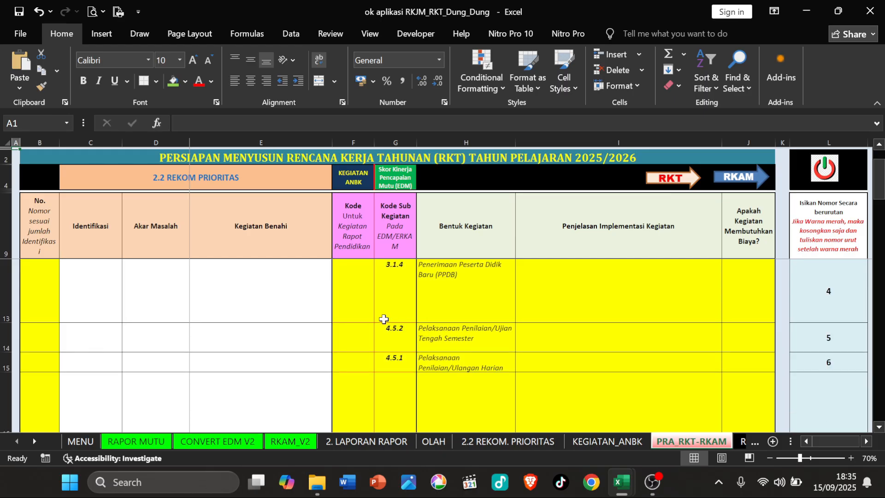
click(362, 402)
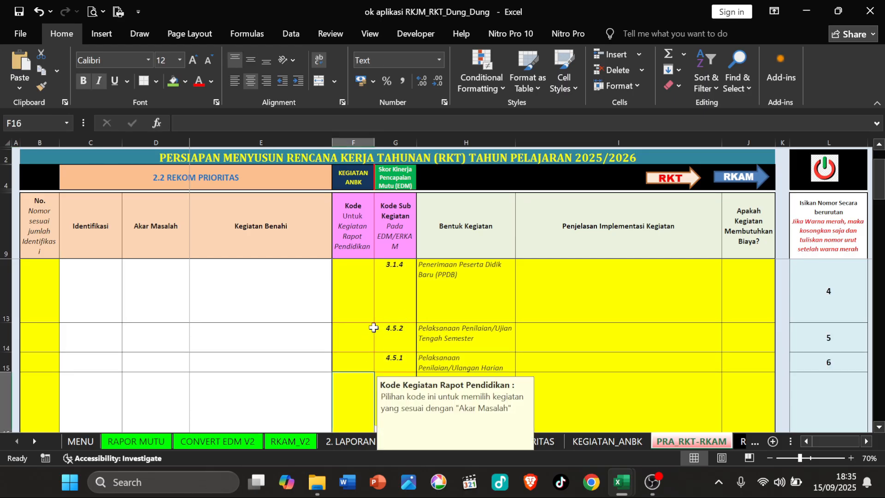
scroll(371, 319, up, 1)
scroll(370, 312, down, 1)
scroll(353, 386, down, 1)
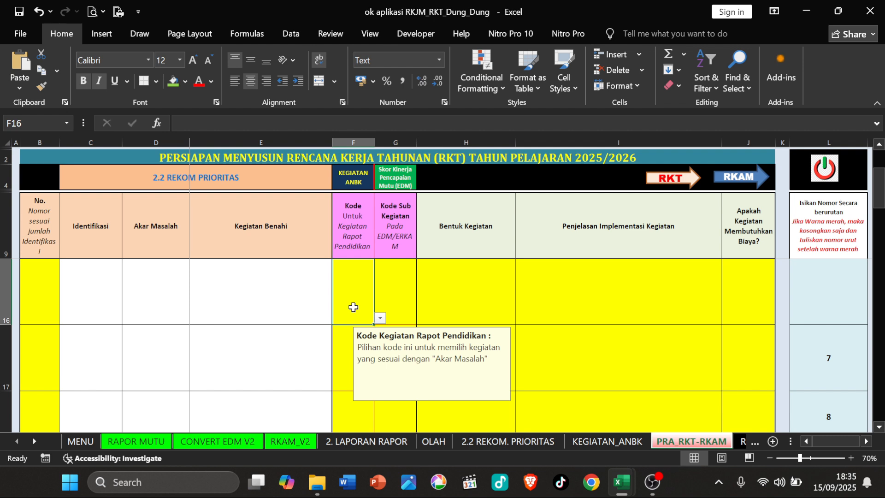
text(A.)
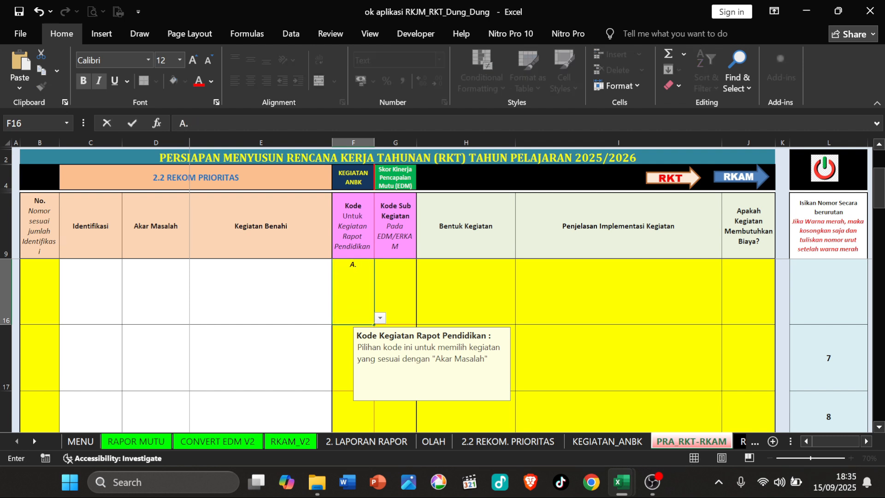
text(.1.1)
key(Return)
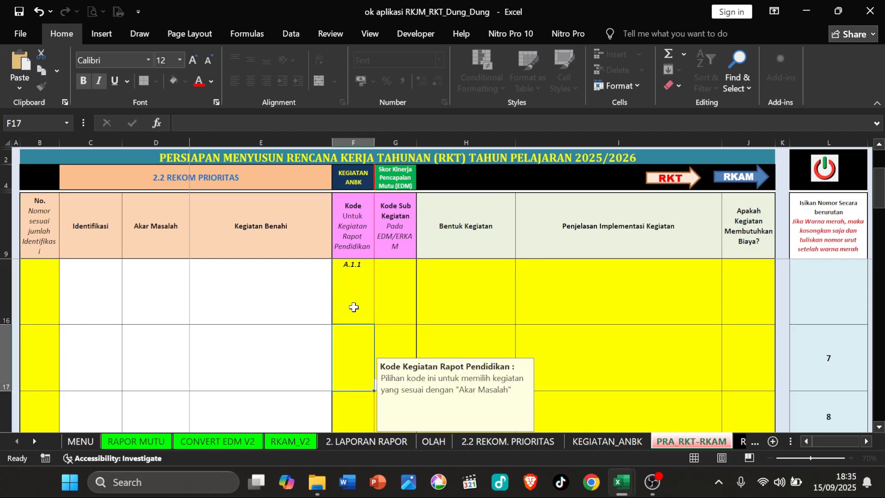
Step: Choose Pojok Baca Kelas as the Bentuk Kegiatan in row 16 and return to the first priority row's sub-activity code
click(442, 289)
click(522, 317)
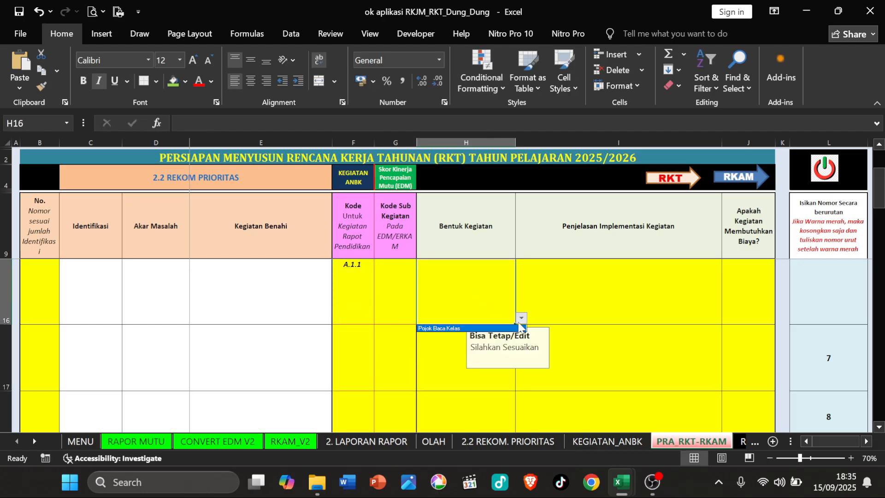
click(474, 329)
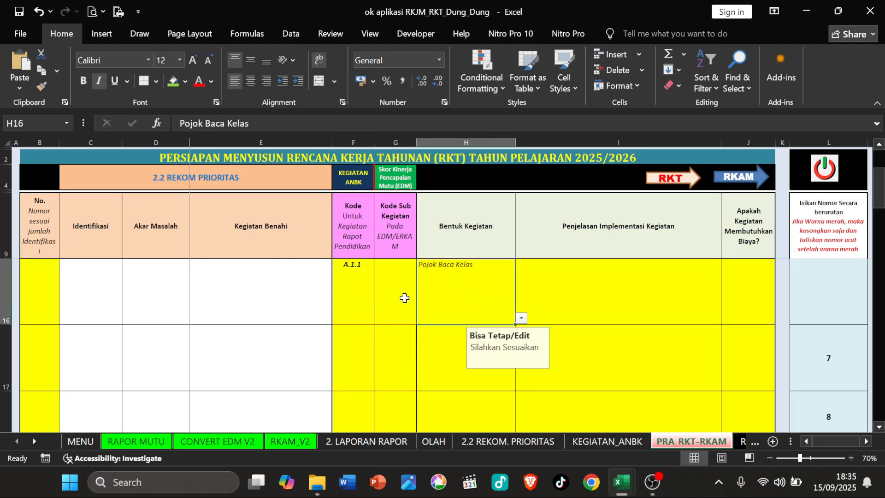
click(342, 297)
scroll(352, 323, up, 2)
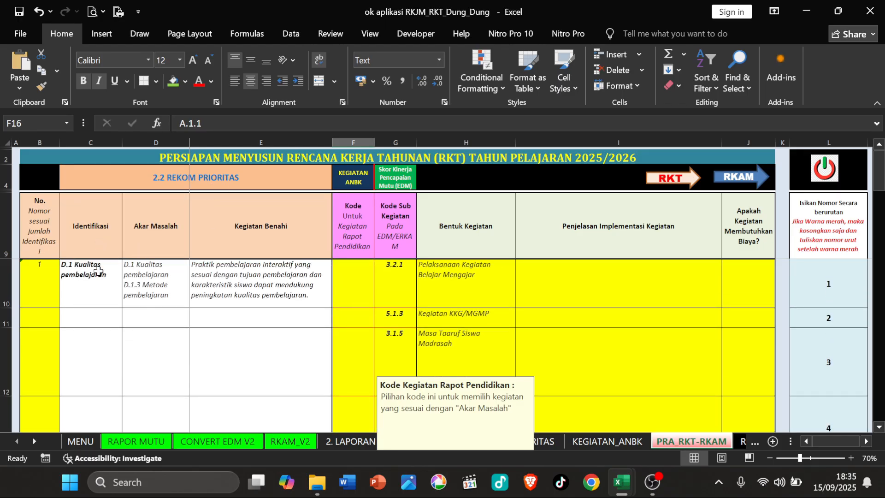
click(409, 282)
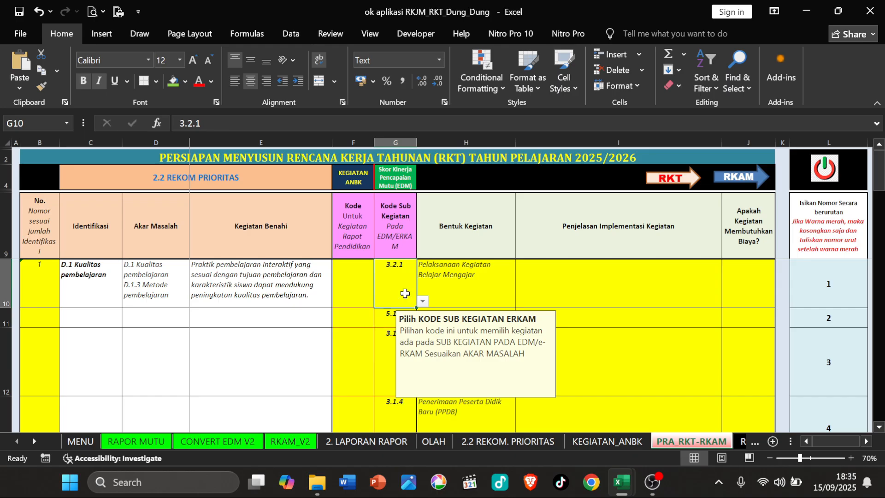
Step: Try to enter priority number 2 in cell B17 of the RKT preparation sheet
scroll(370, 338, down, 1)
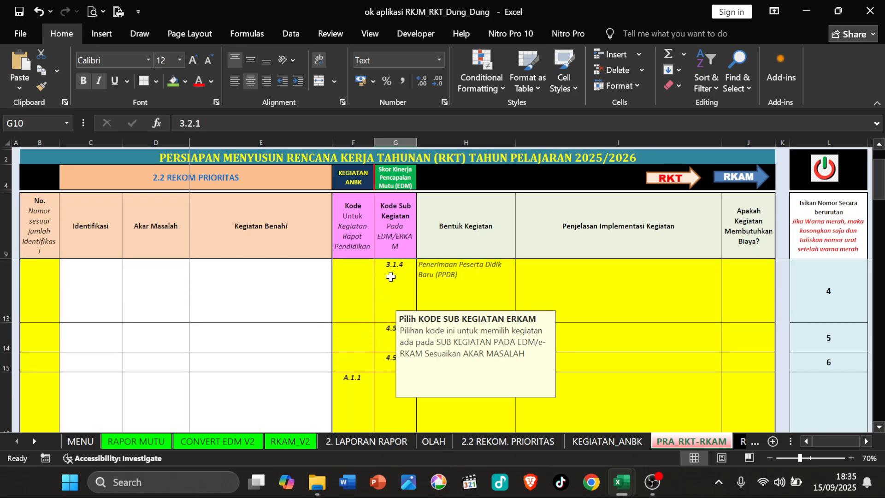
scroll(374, 319, up, 1)
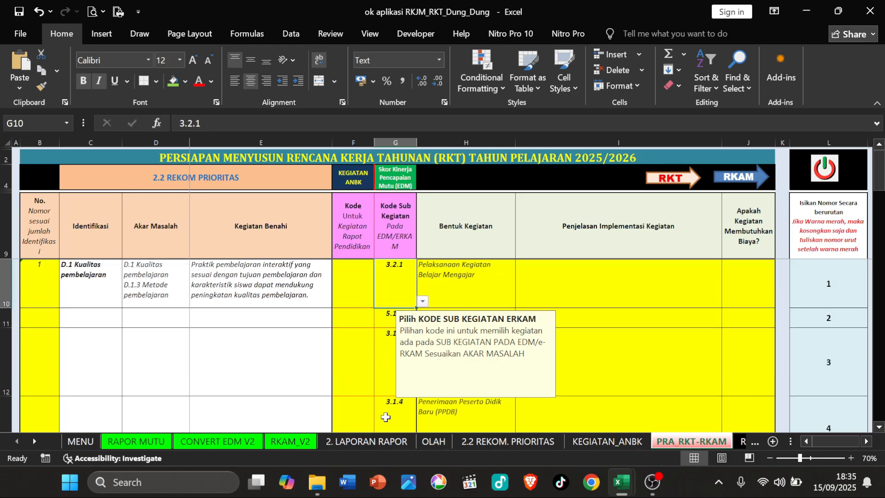
scroll(383, 324, down, 1)
scroll(381, 323, up, 1)
scroll(362, 313, down, 2)
click(30, 349)
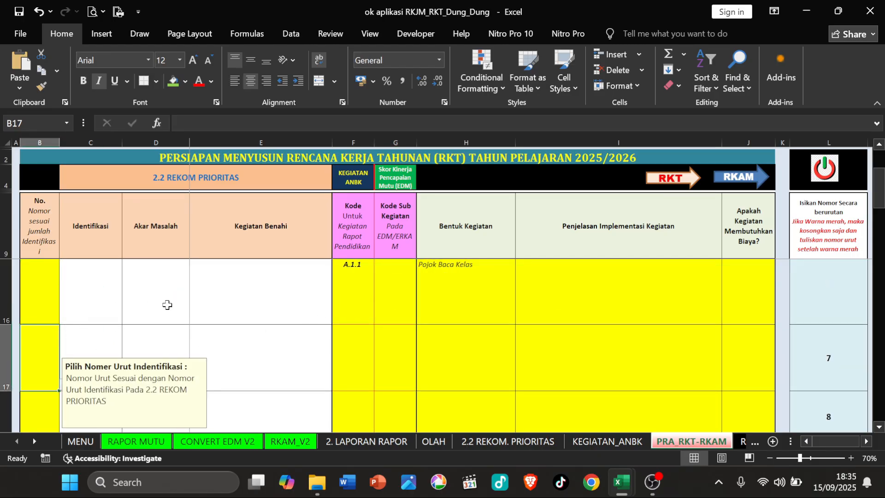
click(159, 312)
click(52, 357)
click(74, 354)
click(49, 345)
text(2)
key(Return)
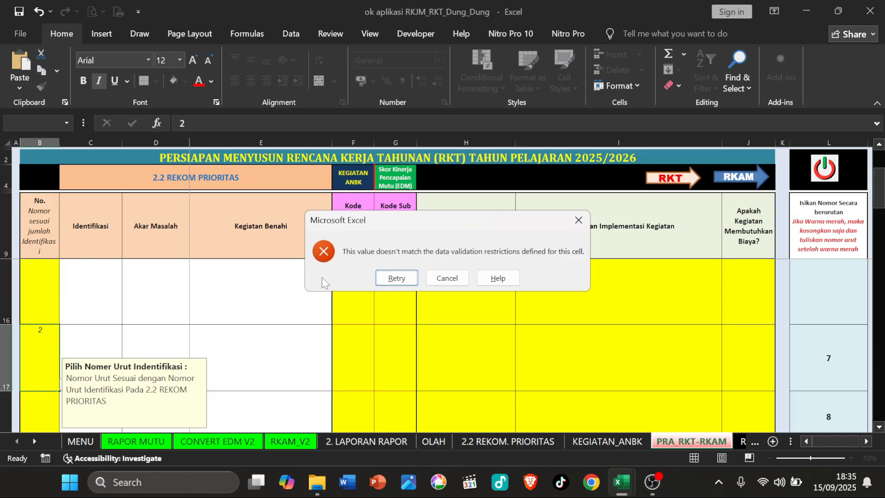
click(447, 278)
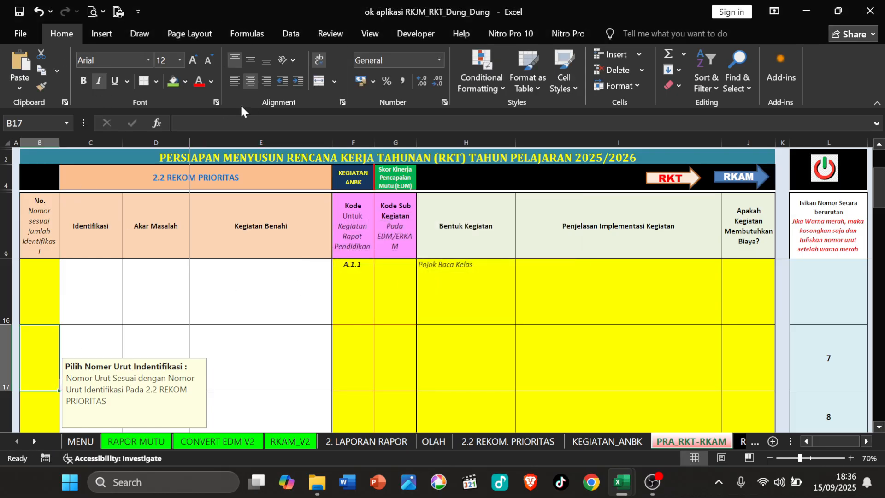
Step: Collapse the ribbon and clear the leftover activity code A.1.20 from cell F19
double_click(61, 35)
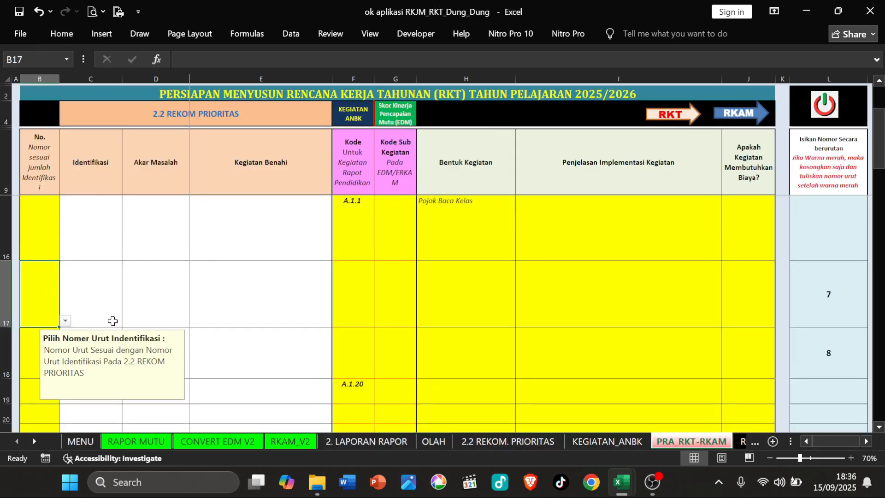
click(363, 389)
key(Delete)
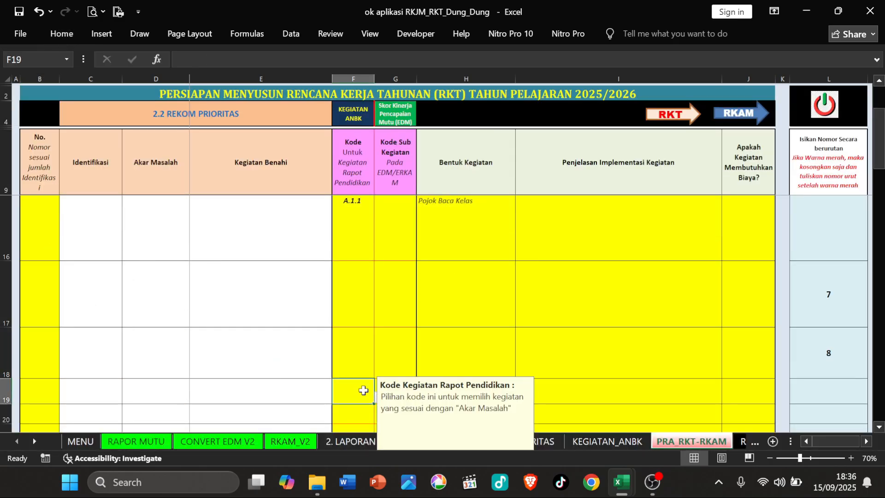
click(337, 235)
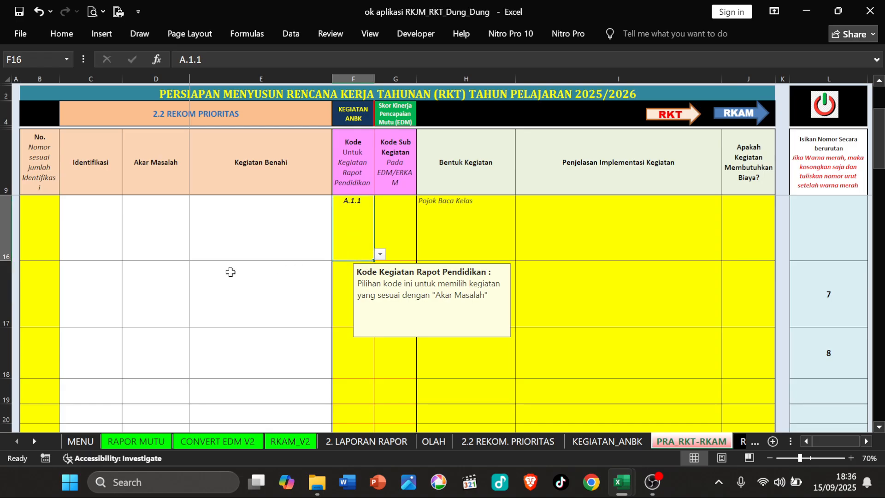
Step: Choose priority number 2 from the list of identification numbers for cell B17
click(51, 287)
click(65, 320)
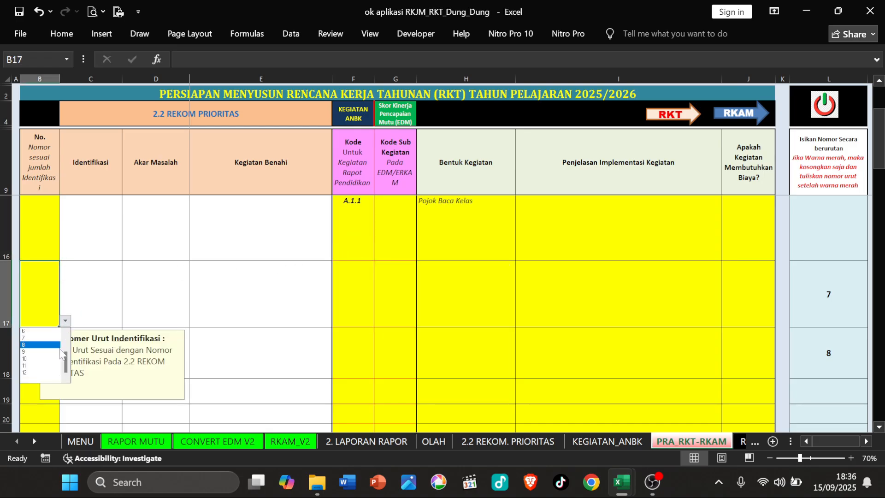
scroll(66, 364, up, 2)
click(34, 341)
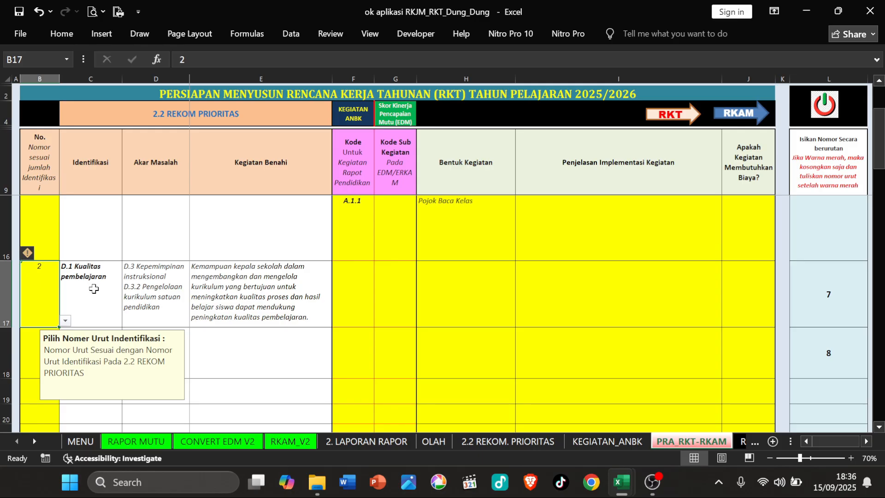
Step: Examine priority 2's Identifikasi, Akar Masalah and Kegiatan Benahi in row 17 and compare them with priority 1
click(91, 289)
scroll(84, 251, up, 2)
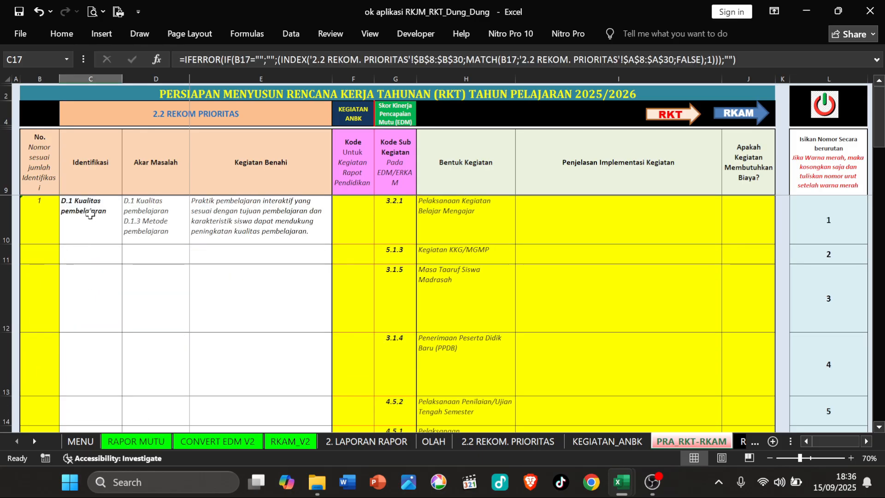
click(90, 214)
scroll(99, 286, down, 1)
click(88, 384)
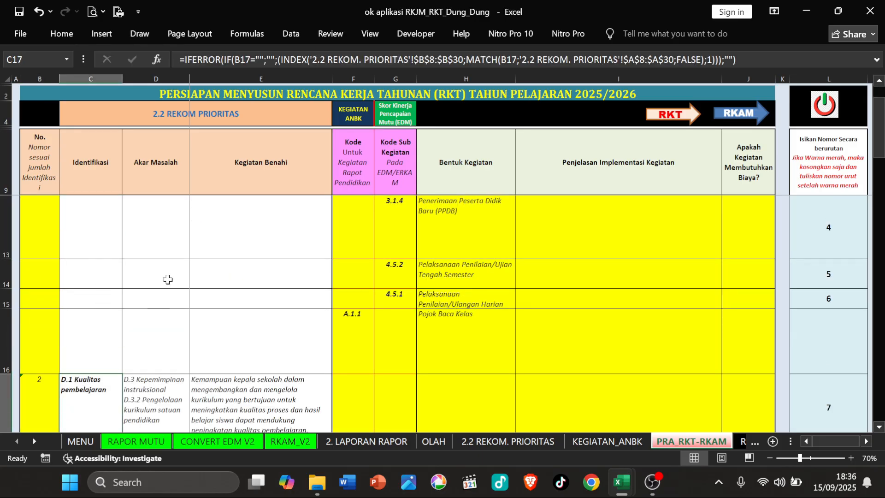
click(167, 391)
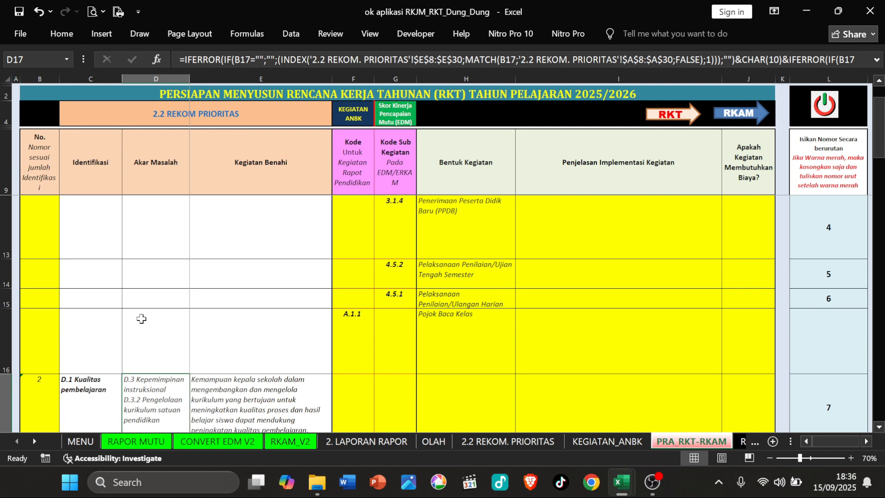
scroll(142, 318, down, 1)
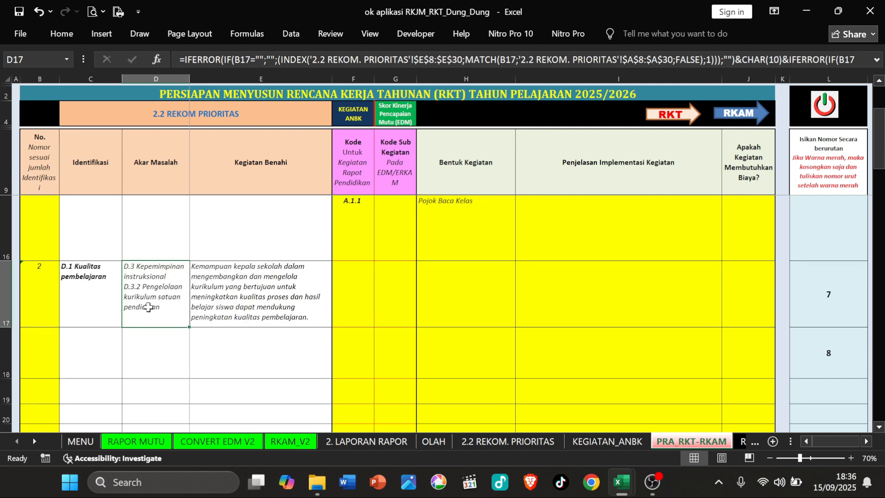
click(251, 286)
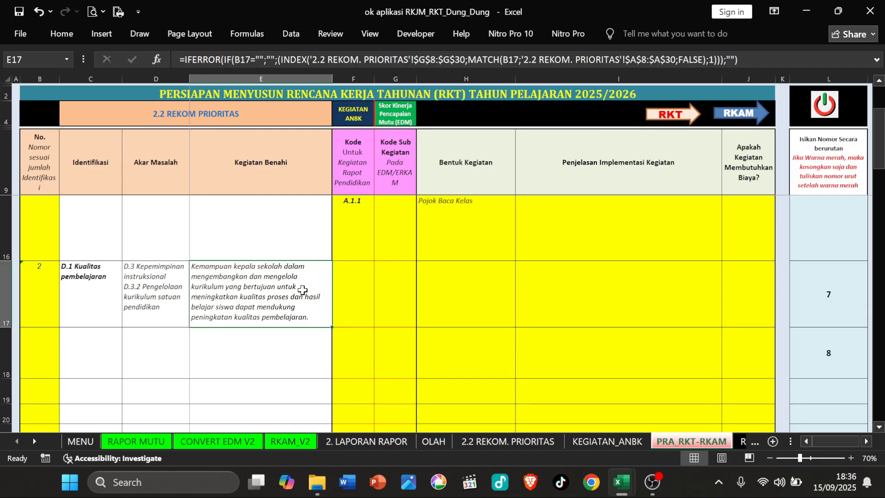
scroll(277, 307, up, 2)
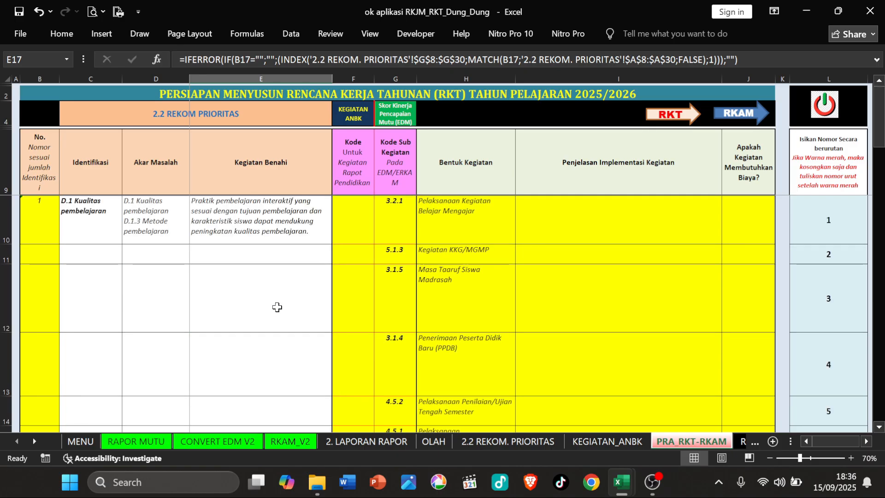
Step: Check the converted EDM sheet and look up sub-activity 2.2.10 in the e-RKAM V-2 sheet
click(390, 122)
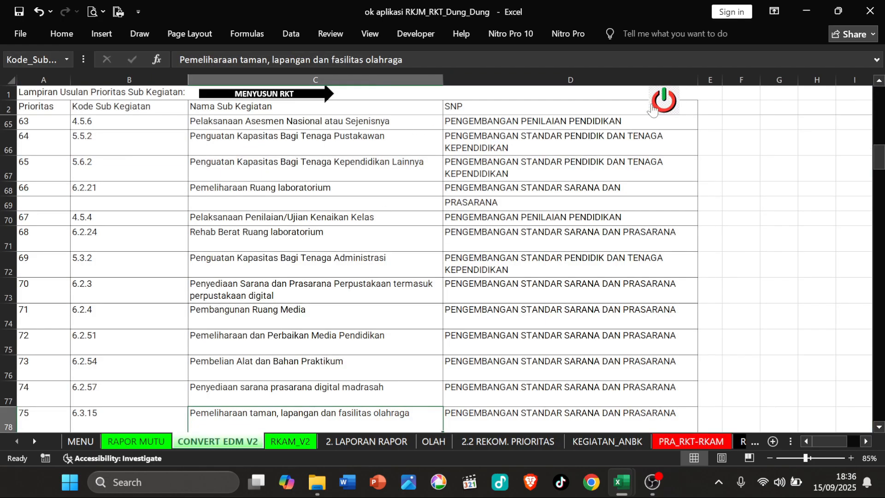
click(659, 103)
click(214, 301)
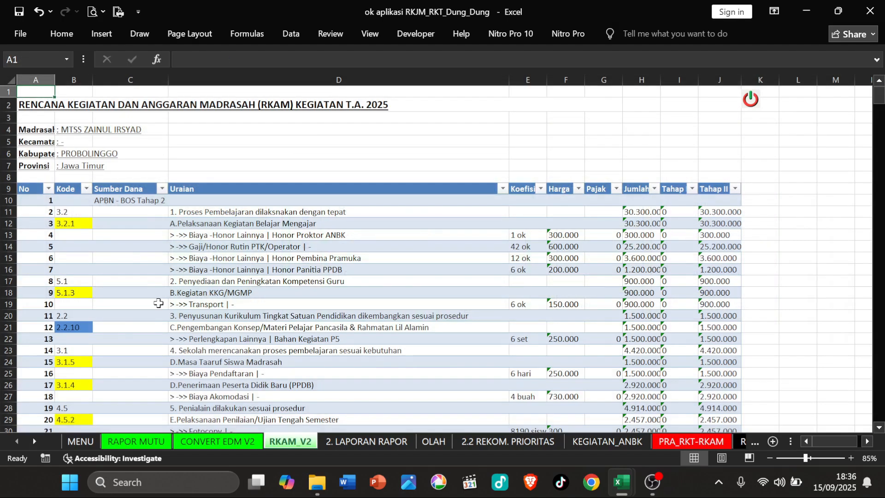
click(110, 330)
key(Left)
scroll(214, 330, down, 2)
scroll(213, 331, up, 2)
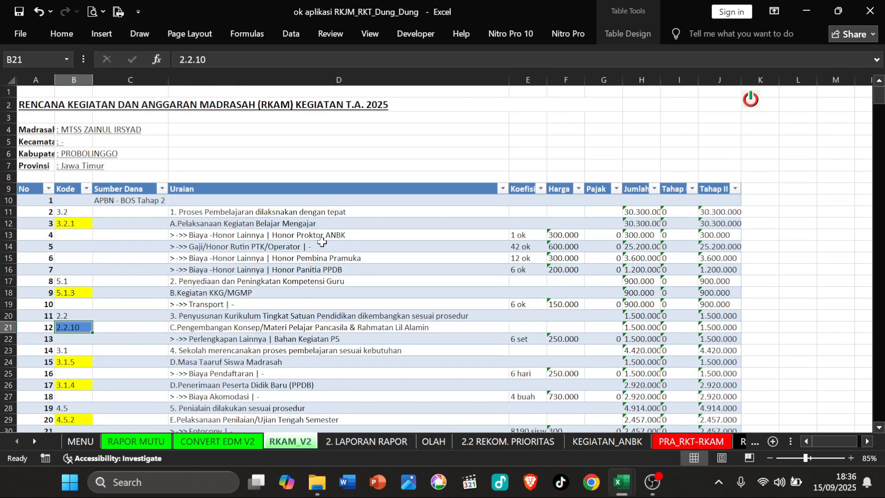
Step: Return to the RKT preparation sheet through the main menu and go to the priority 2 row
click(751, 98)
click(504, 211)
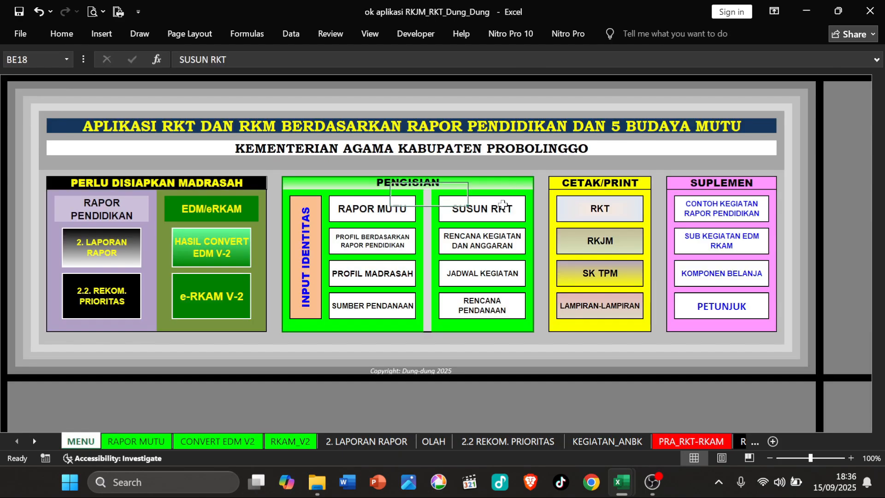
scroll(458, 253, down, 2)
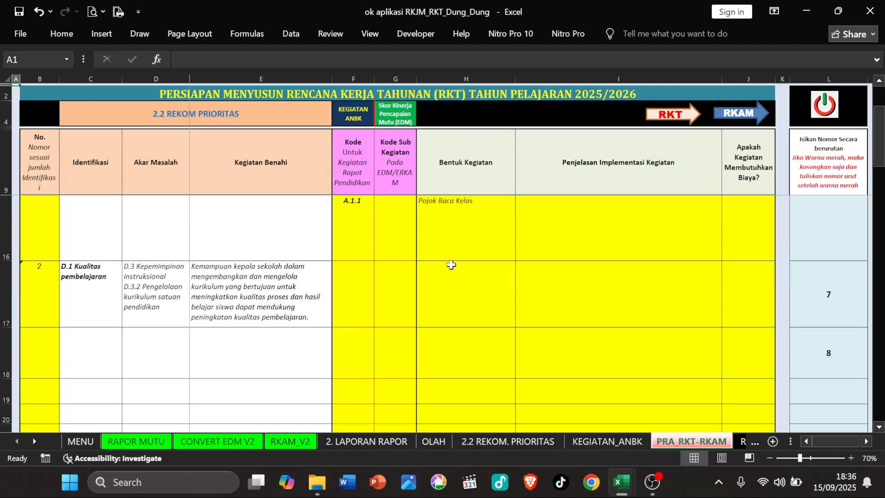
scroll(450, 265, down, 3)
scroll(461, 276, up, 3)
Step: Place the RKT workbook side by side with the Laporan-eRKAM workbook and zoom the RKT sheet to 55%
mouse_move(622, 490)
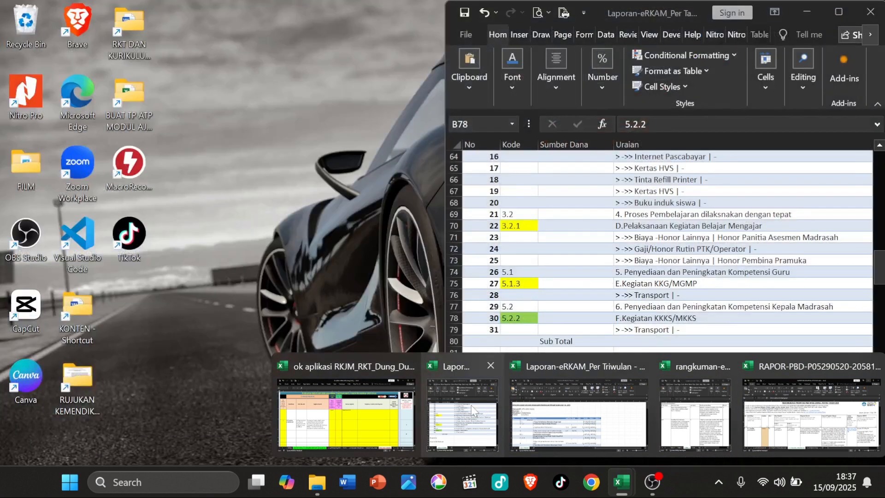
click(471, 405)
click(278, 211)
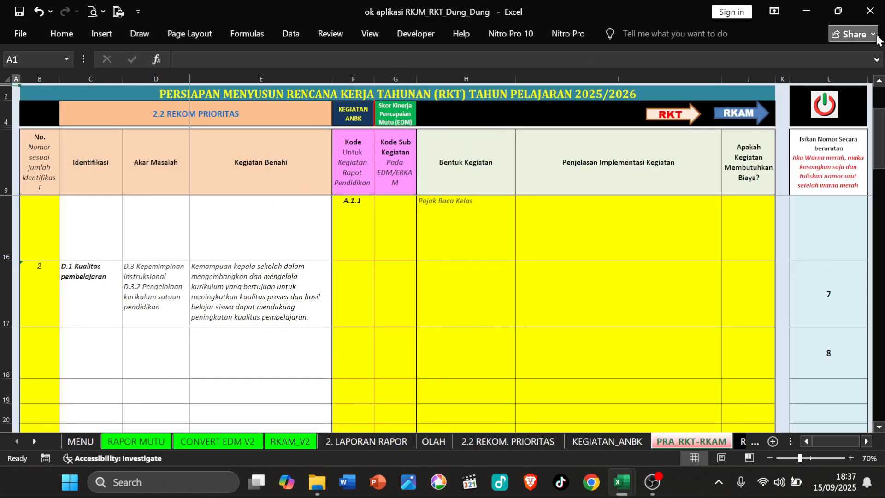
key(super+Left)
click(359, 281)
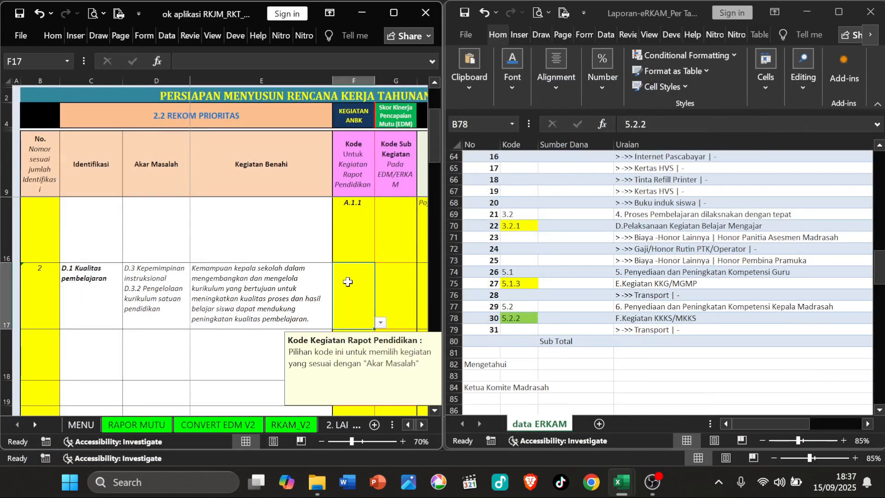
scroll(348, 282, down, 1)
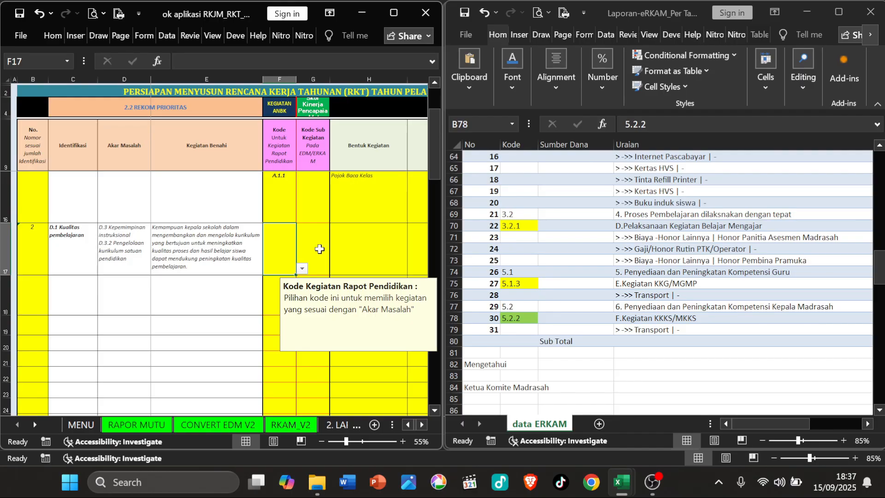
scroll(316, 249, up, 1)
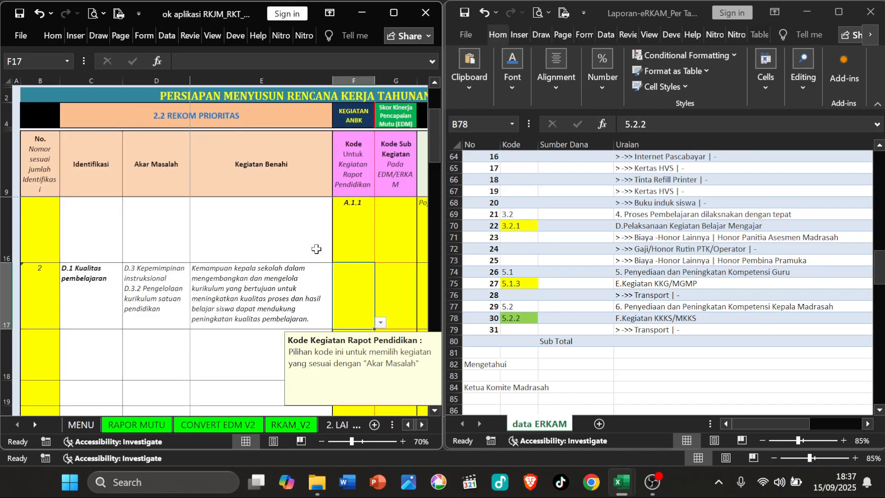
scroll(312, 248, down, 1)
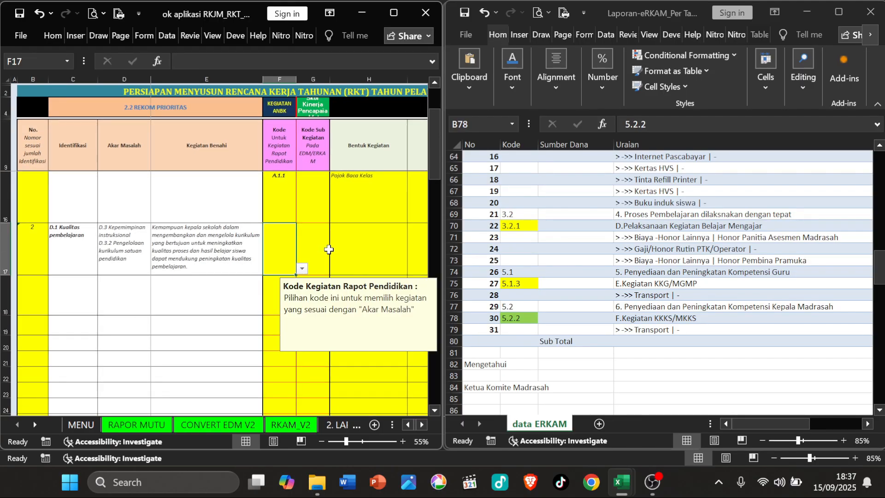
Step: Search the data ERKAM sheet for a sub-activity matching priority 2 and select code 8.2.1 in cell B34
click(317, 247)
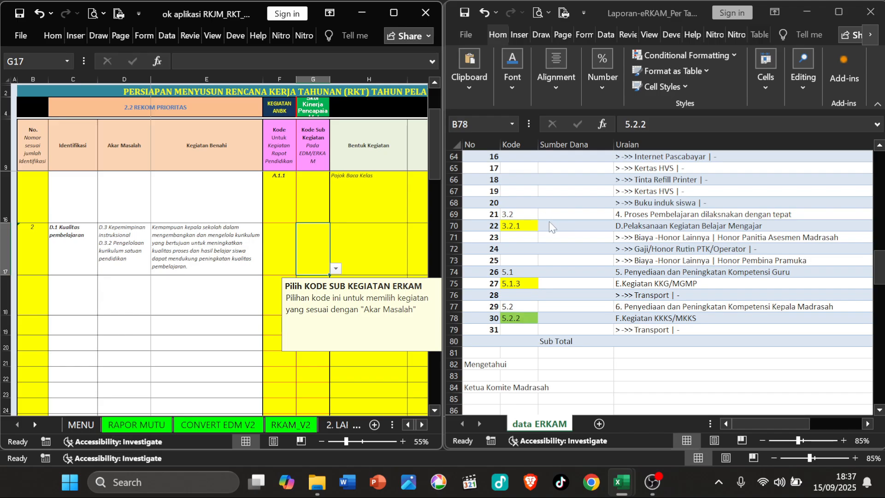
click(570, 224)
scroll(568, 224, up, 2)
scroll(567, 224, up, 12)
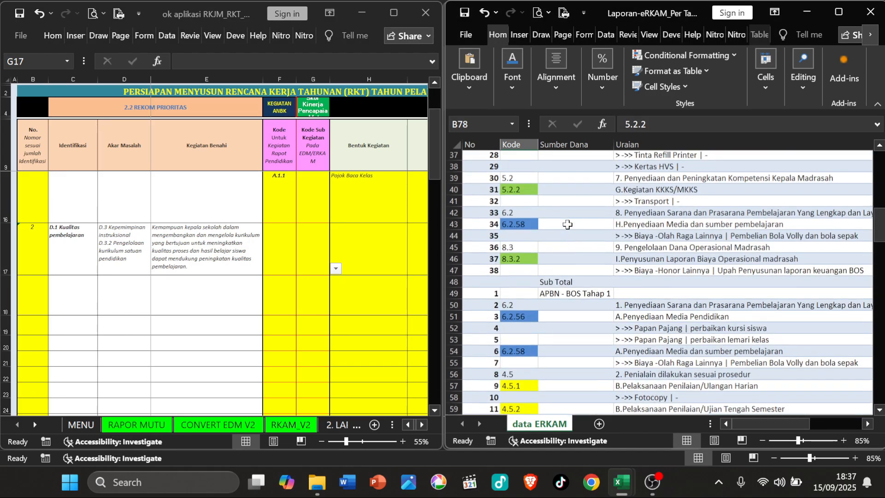
scroll(567, 225, up, 4)
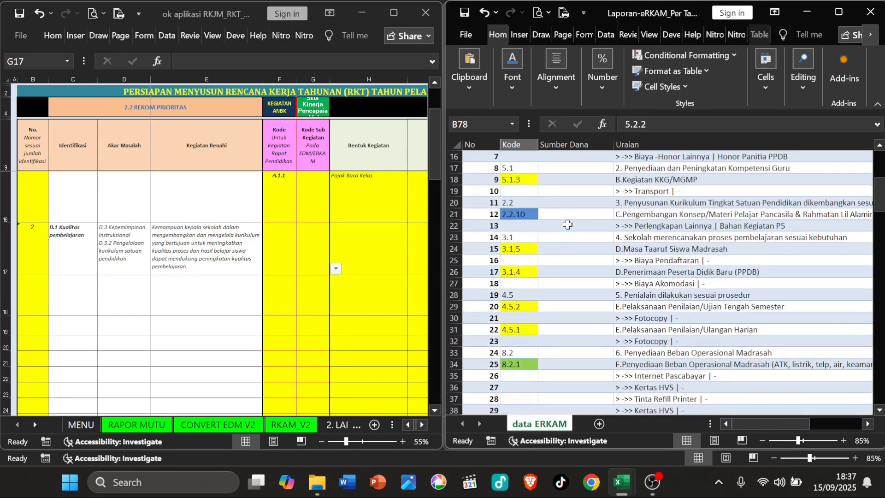
scroll(567, 225, down, 4)
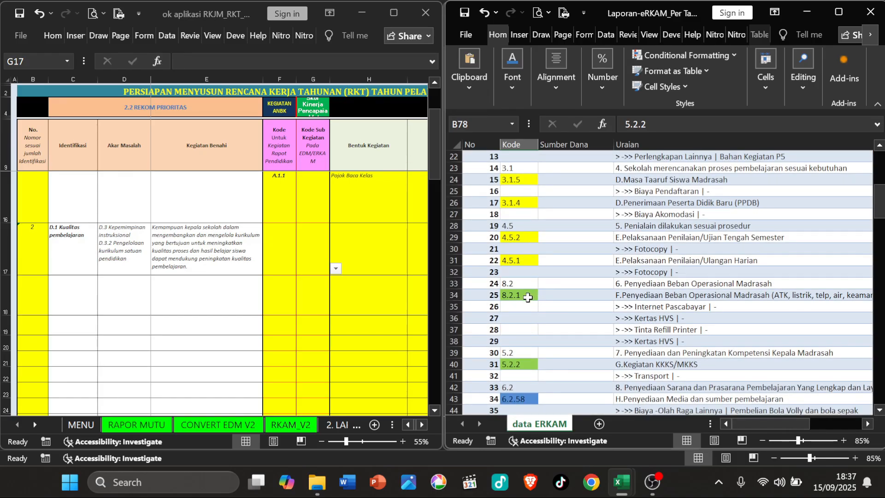
click(528, 297)
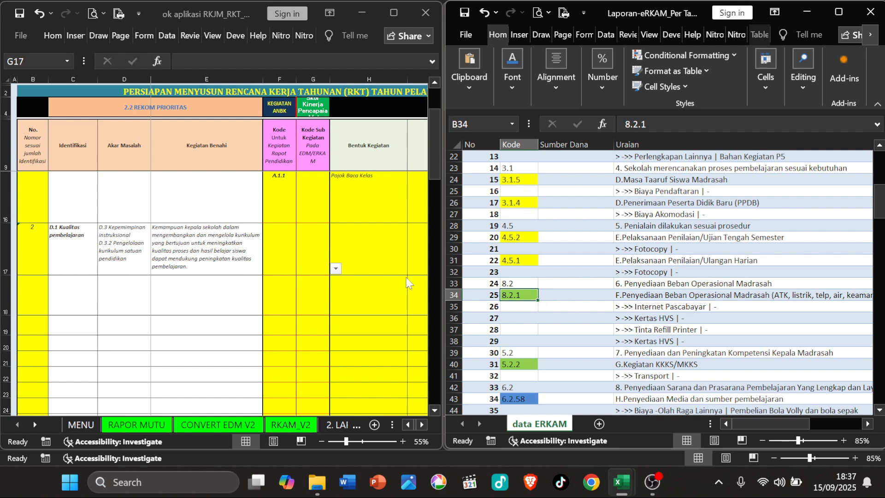
Step: Enter sub-activity code 8.2.1 for priority 2 in G17 and choose Penyediaan Beban Operasional Madrasah as its Bentuk Kegiatan
click(312, 248)
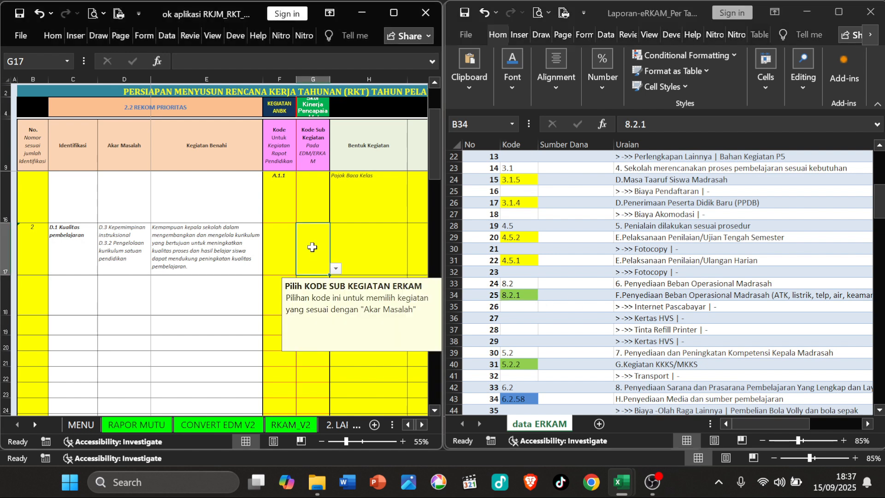
text(8)
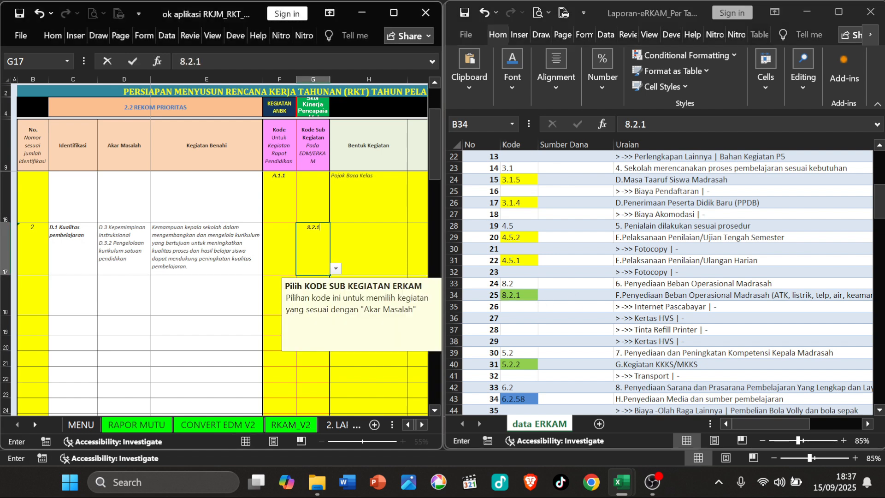
text(.2.1)
click(349, 244)
click(414, 268)
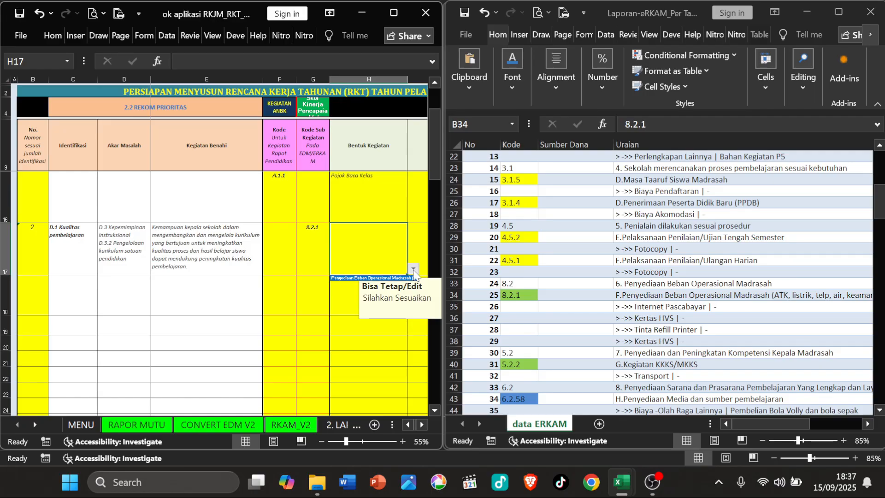
click(383, 279)
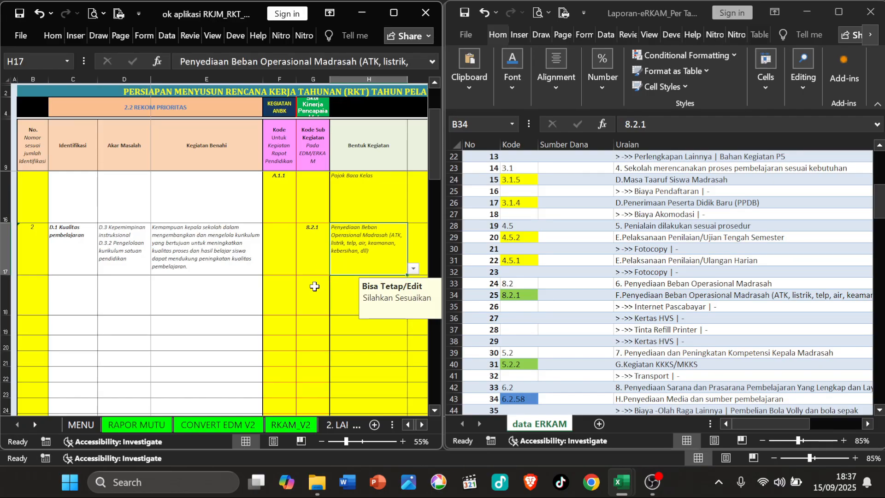
Step: Find the next matching code in the data ERKAM sheet, enter 5.2.2 in G18 and choose Kegiatan KKKS/MKKS as its Bentuk Kegiatan
click(314, 286)
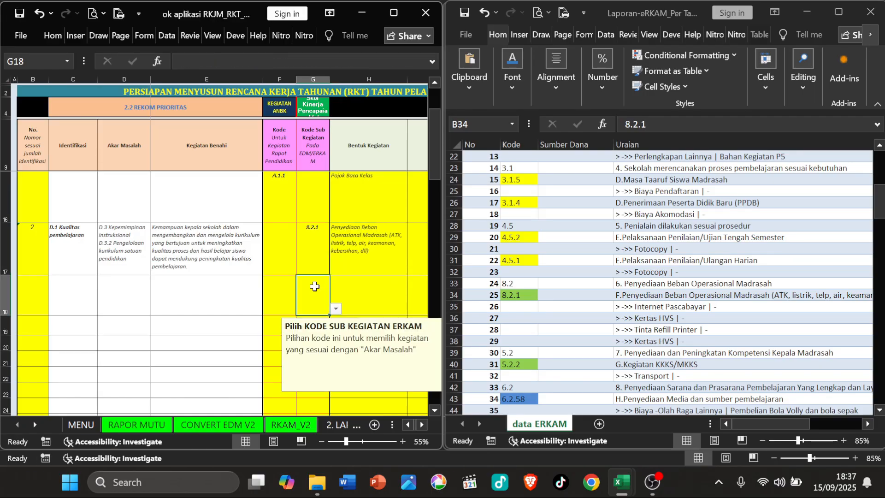
click(524, 296)
scroll(538, 295, down, 1)
scroll(538, 295, down, 1)
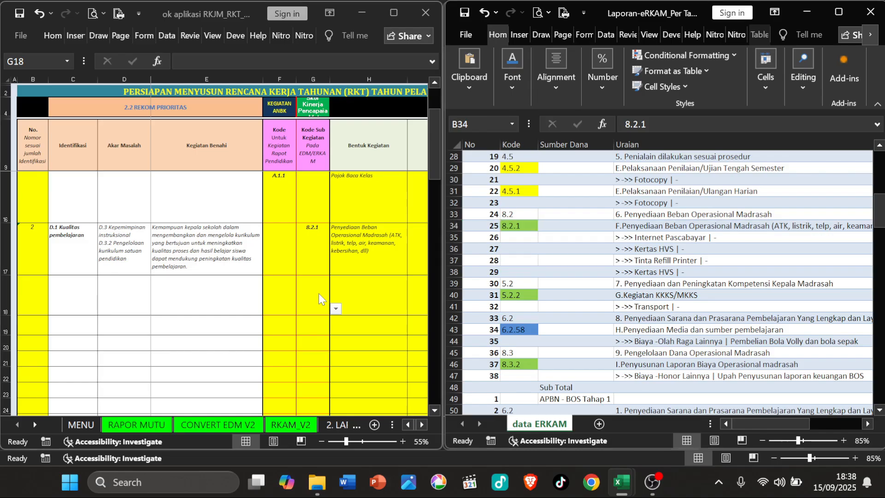
click(319, 293)
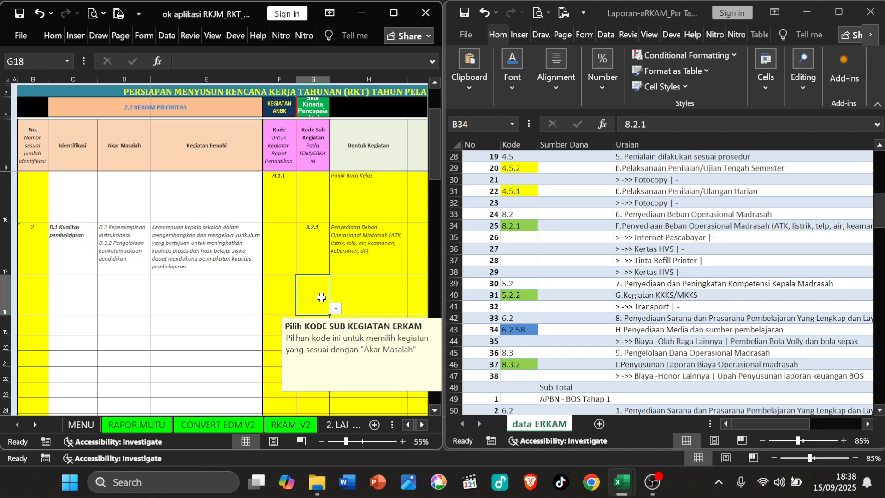
text(5.2.2)
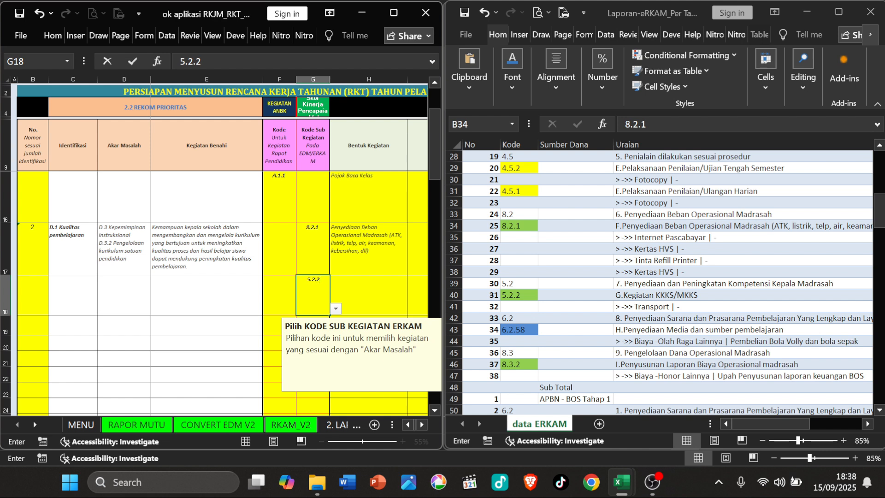
click(375, 289)
click(413, 308)
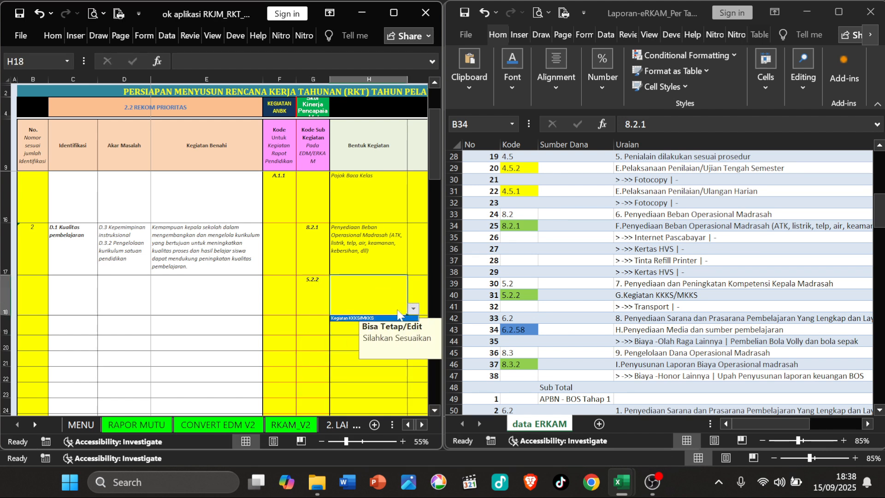
click(372, 318)
Step: Locate code 8.3.2 in the data ERKAM sheet, enter it in G19 and choose Penyusunan Laporan Biaya Operasional madrasah as its Bentuk Kegiatan
click(308, 325)
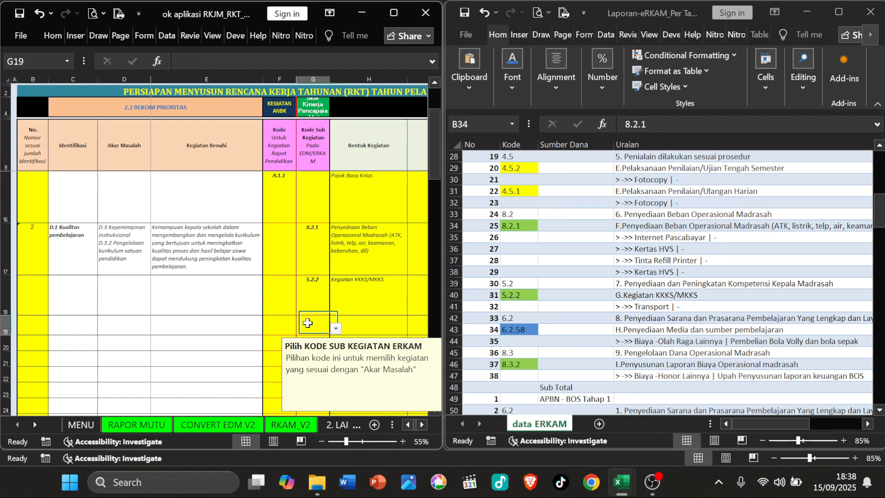
click(525, 302)
scroll(537, 299, down, 2)
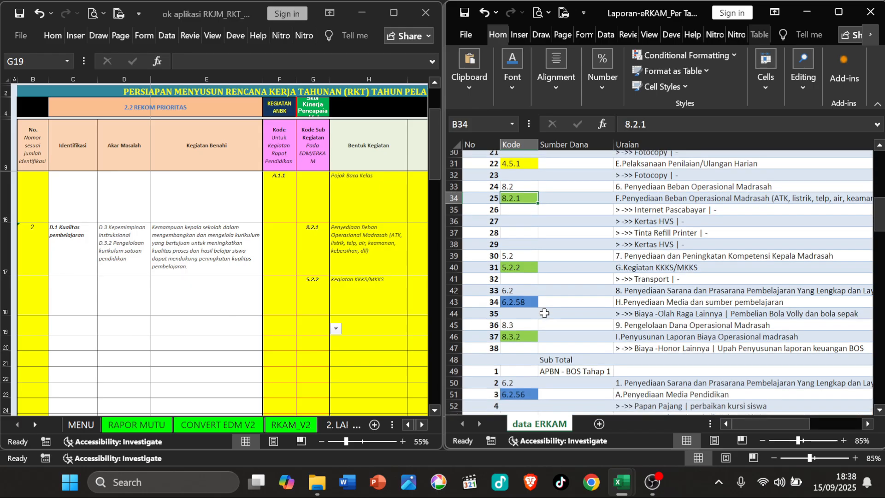
click(536, 300)
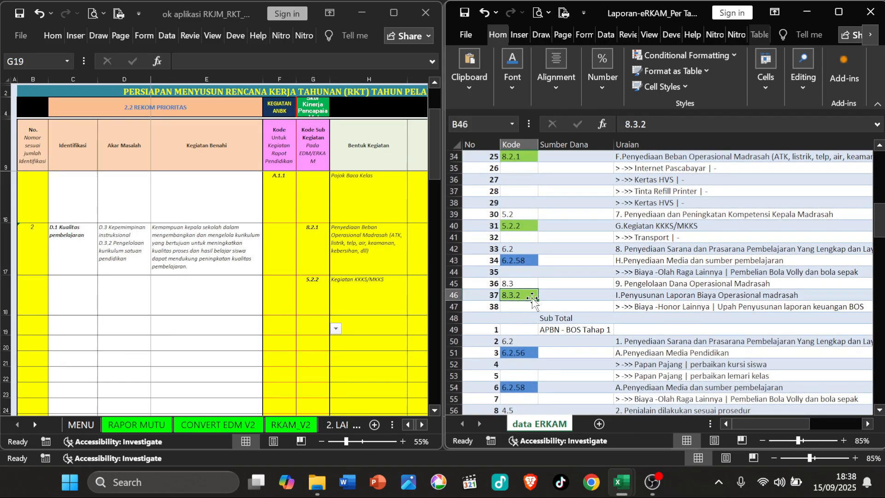
click(320, 328)
text(8.3.2)
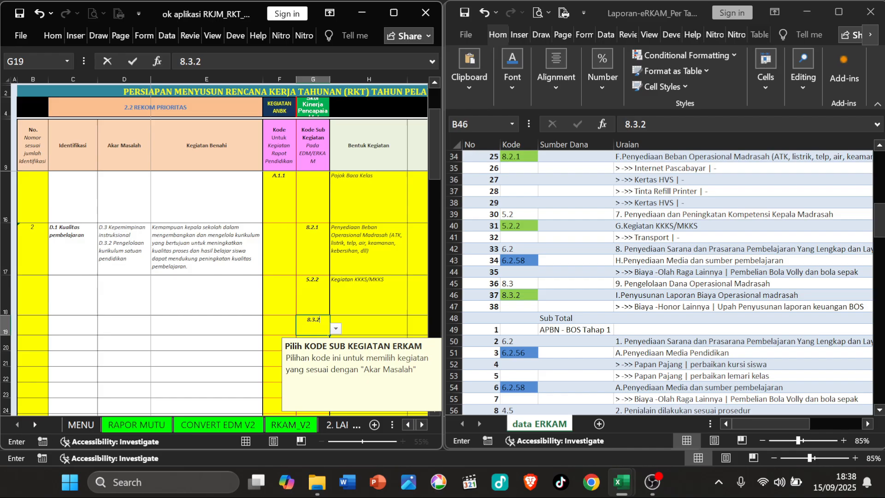
key(Return)
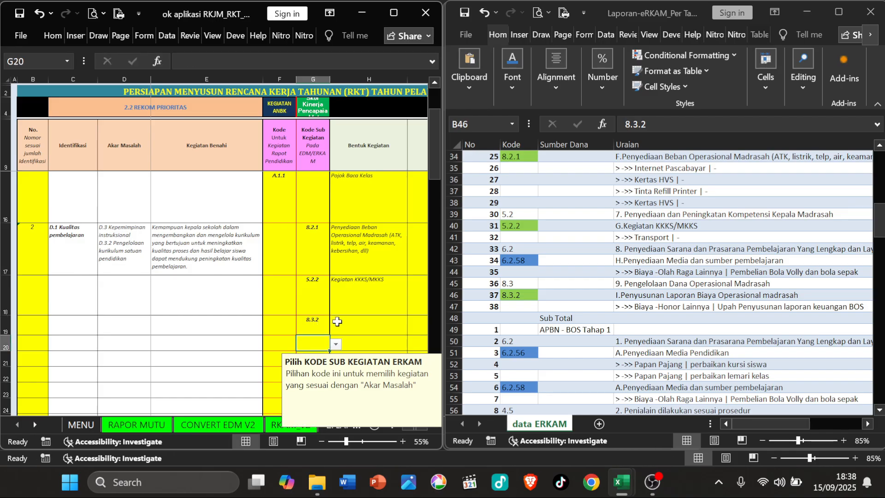
click(379, 331)
click(413, 329)
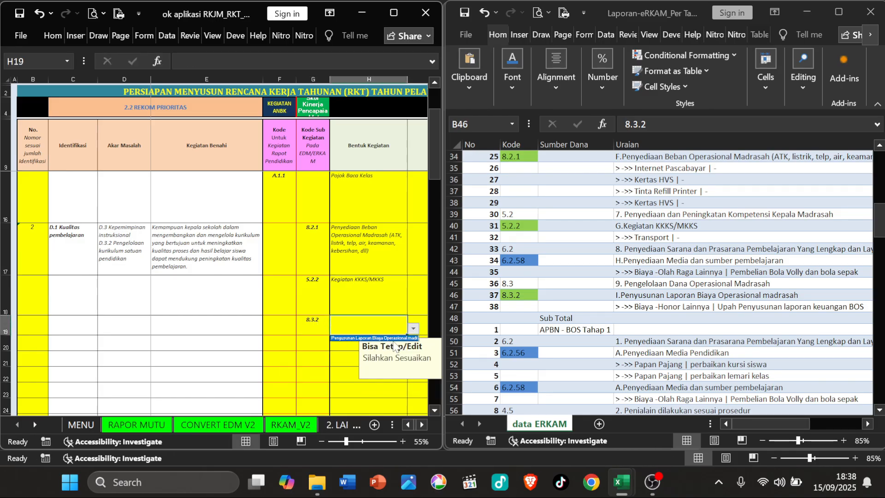
click(394, 338)
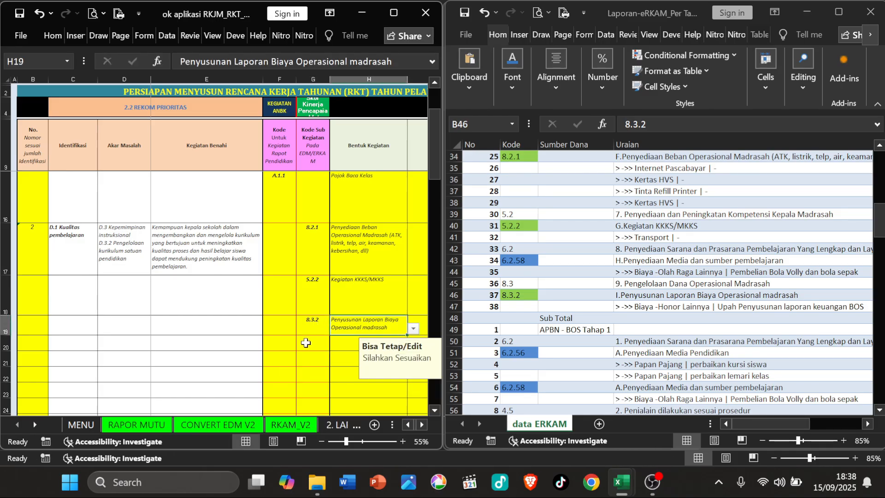
Step: Check the rest of the data ERKAM sheet, including the BOS Tahap 1 section, for further green-marked codes that fit priority 2
click(530, 297)
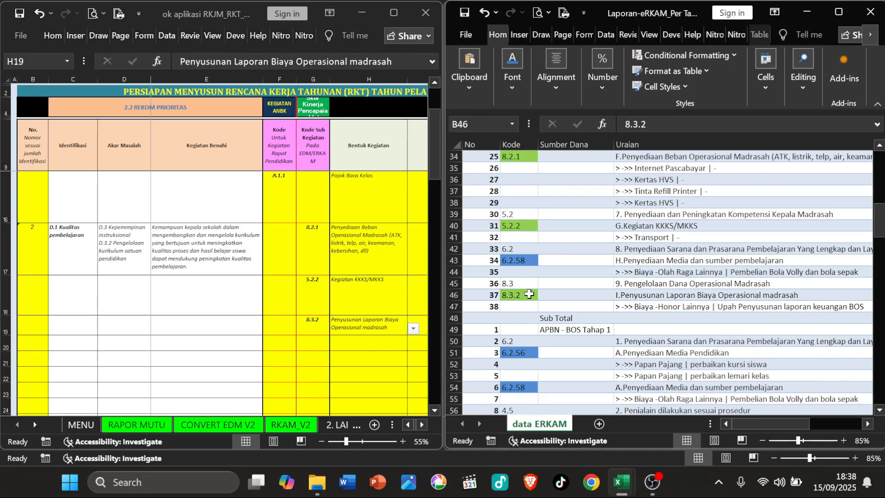
scroll(537, 295, down, 4)
scroll(543, 292, down, 1)
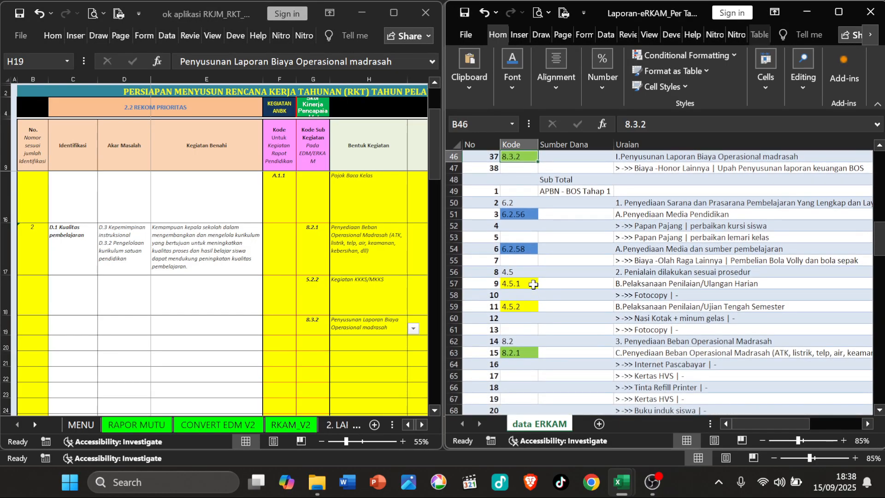
scroll(535, 297, down, 2)
click(530, 284)
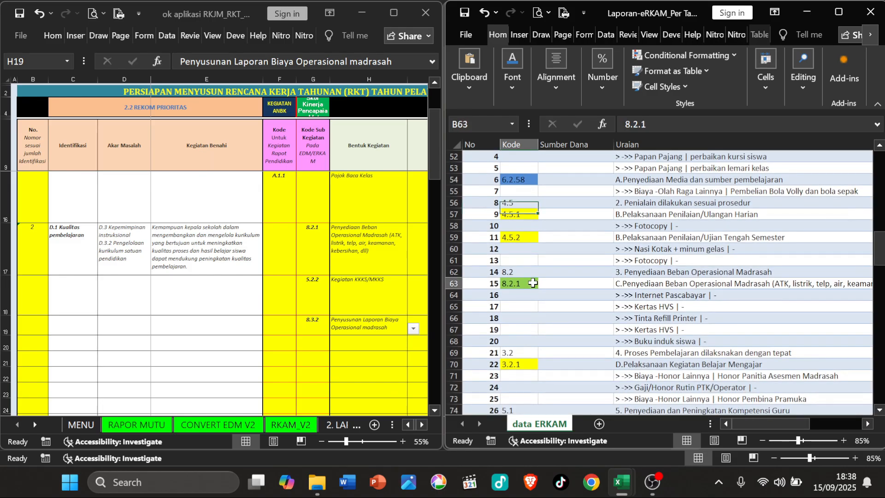
scroll(545, 290, up, 1)
scroll(545, 290, up, 6)
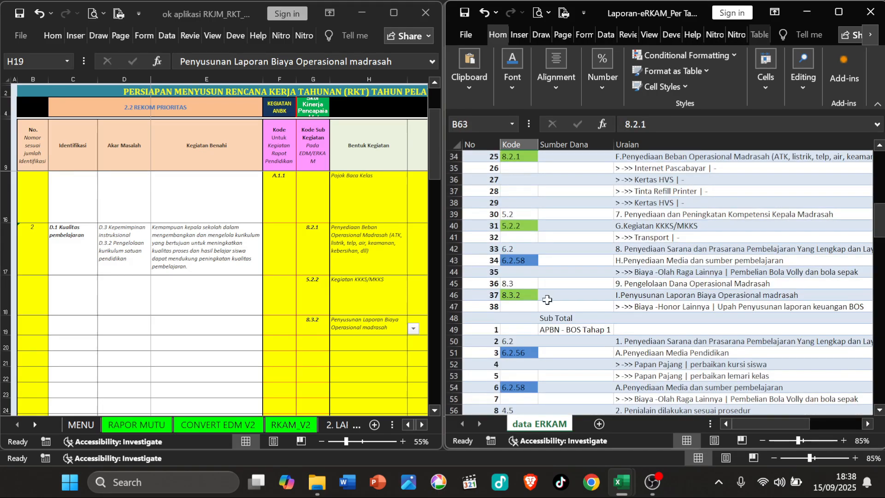
scroll(548, 298, down, 4)
scroll(548, 298, down, 7)
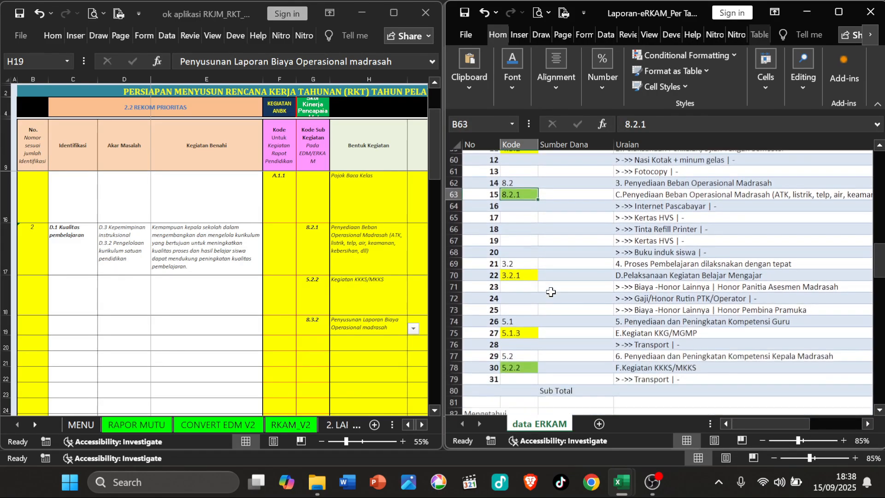
click(524, 320)
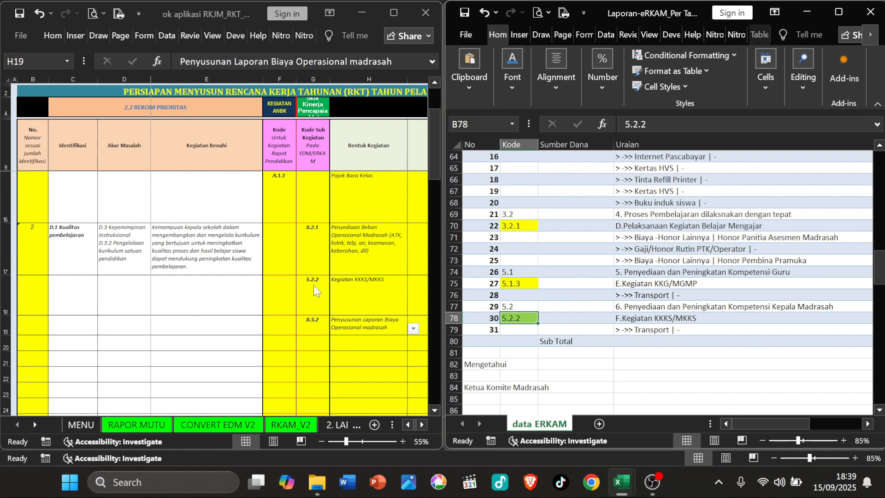
scroll(537, 286, up, 4)
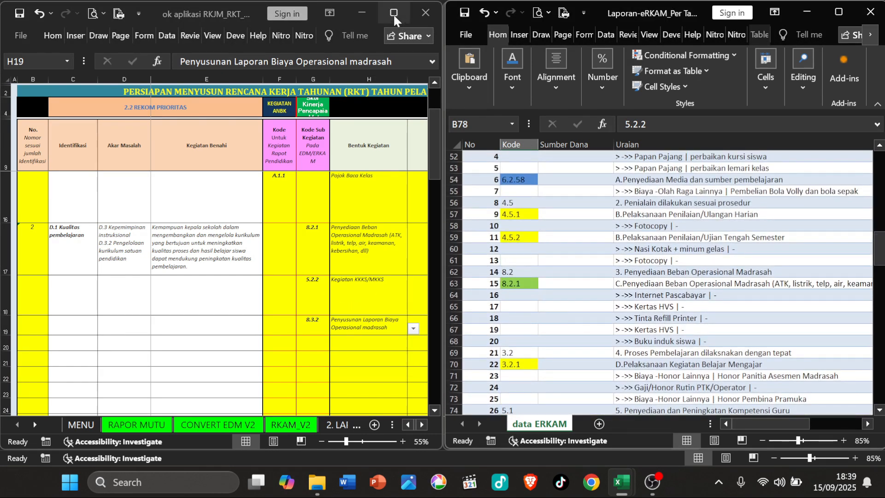
Step: Maximize the RKT workbook and review priority 2's identification and Kegiatan Benahi against the sub-activities in rows 17 to 19
click(394, 13)
scroll(359, 299, up, 1)
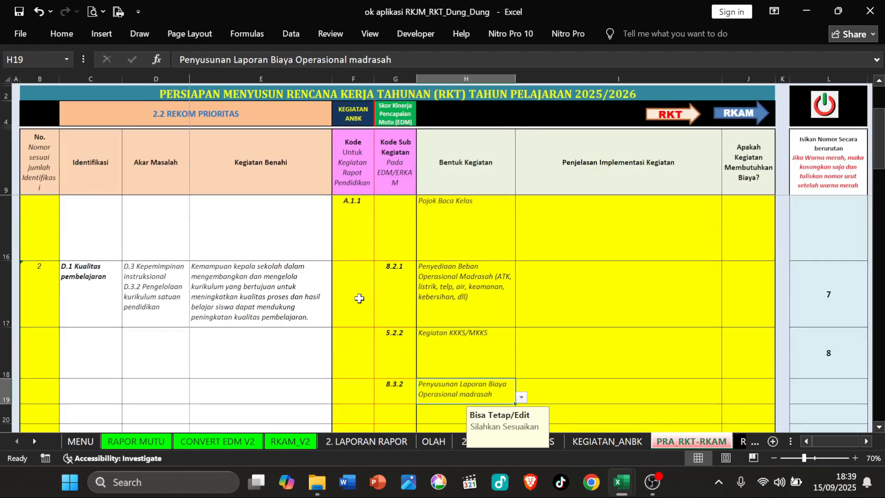
click(35, 280)
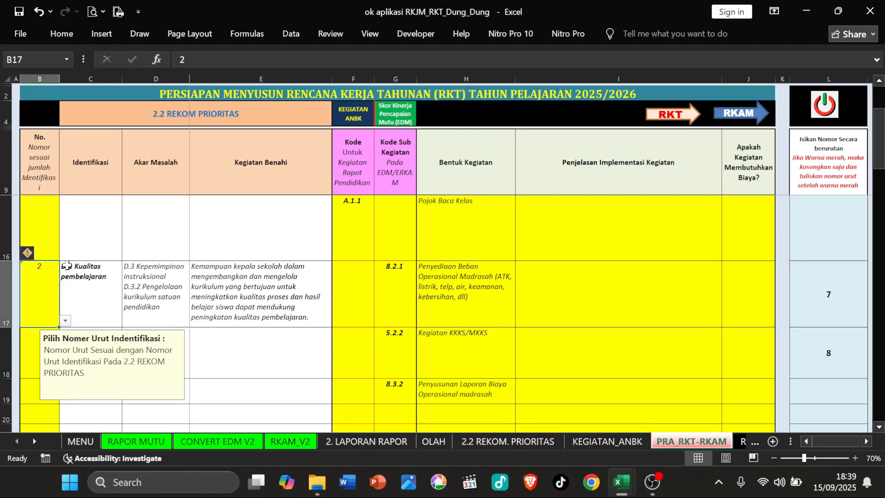
click(394, 293)
click(104, 286)
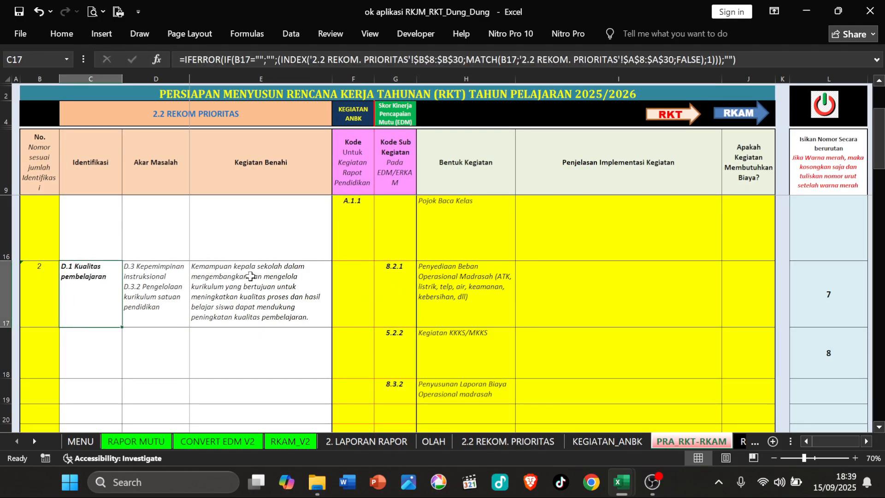
click(260, 286)
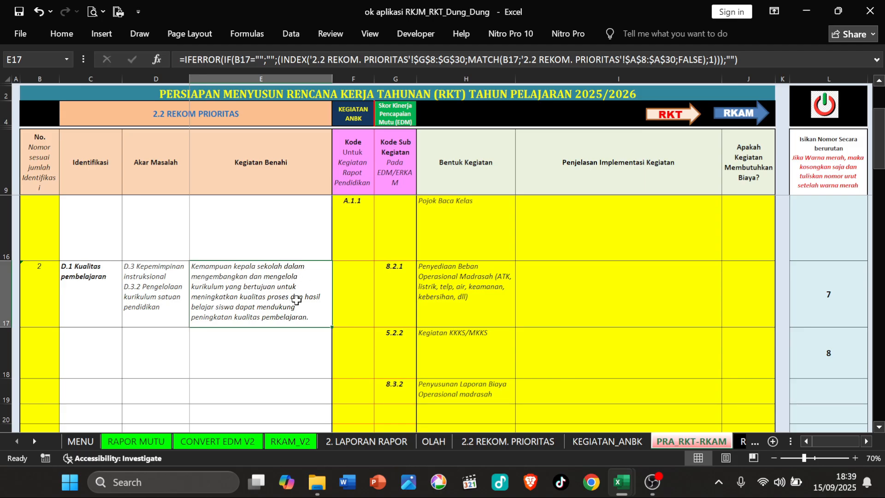
click(440, 306)
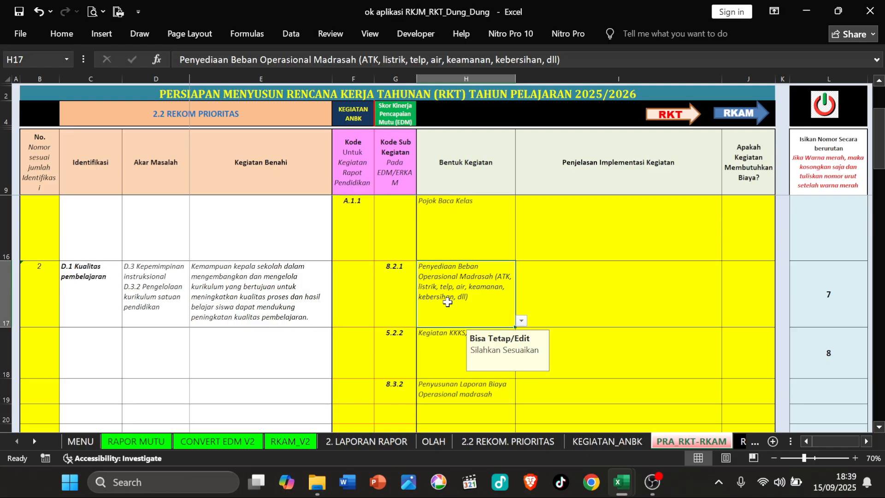
click(403, 345)
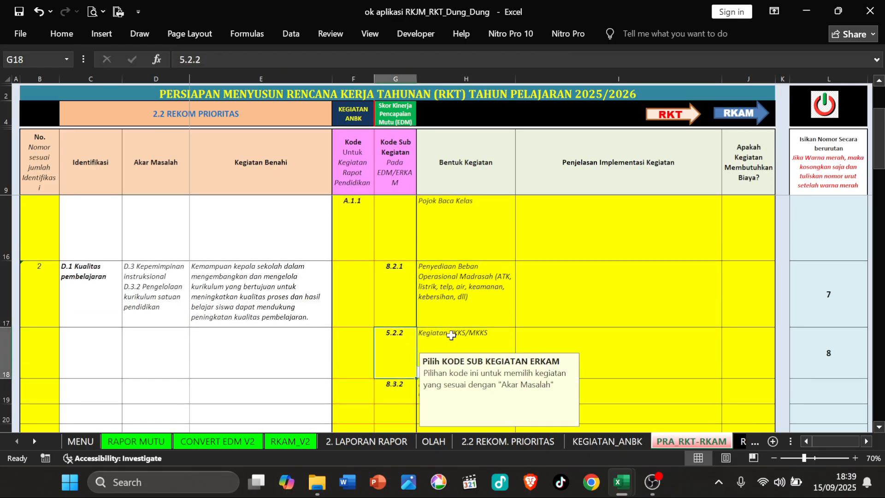
click(451, 335)
click(402, 344)
click(358, 410)
click(459, 284)
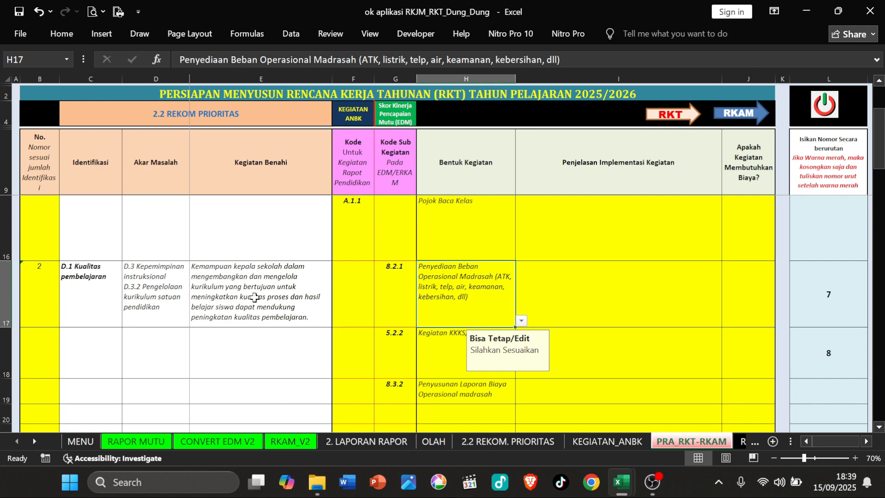
Step: Look through the Literasi activities in the KEGIATAN_ANBK list, down to about A.1.24, and return to the RKT preparation sheet
click(354, 114)
click(129, 186)
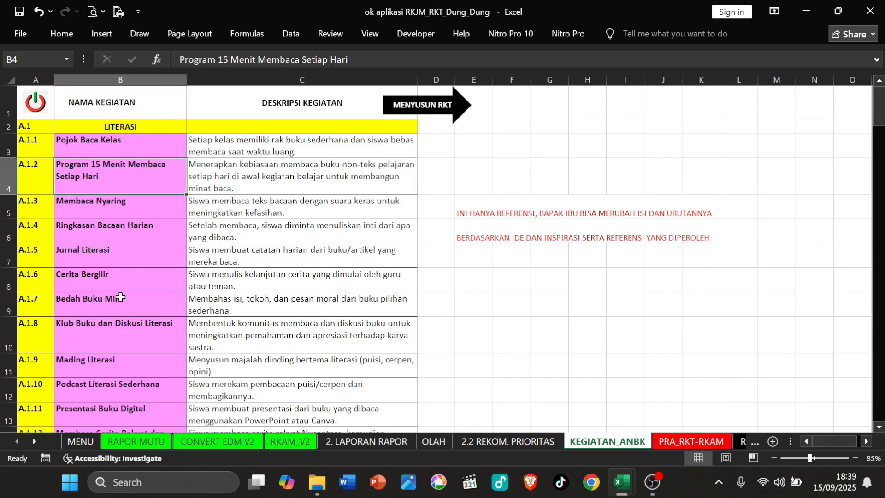
scroll(144, 225, down, 3)
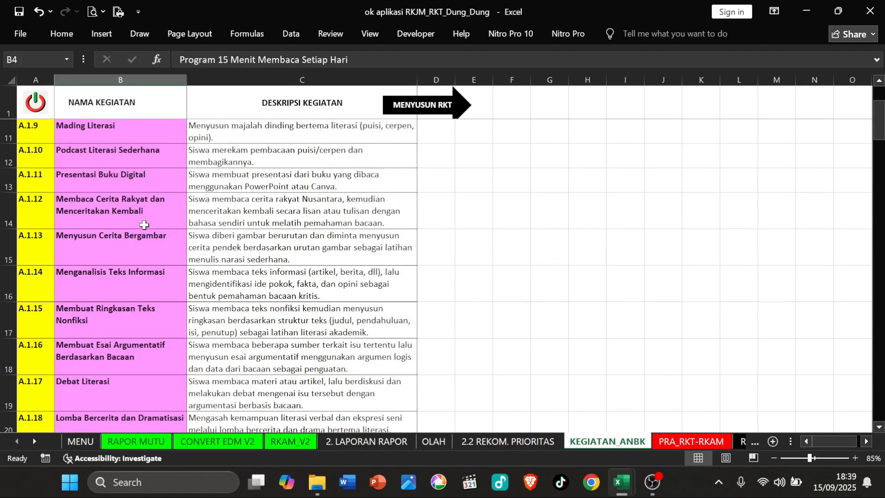
scroll(145, 225, down, 2)
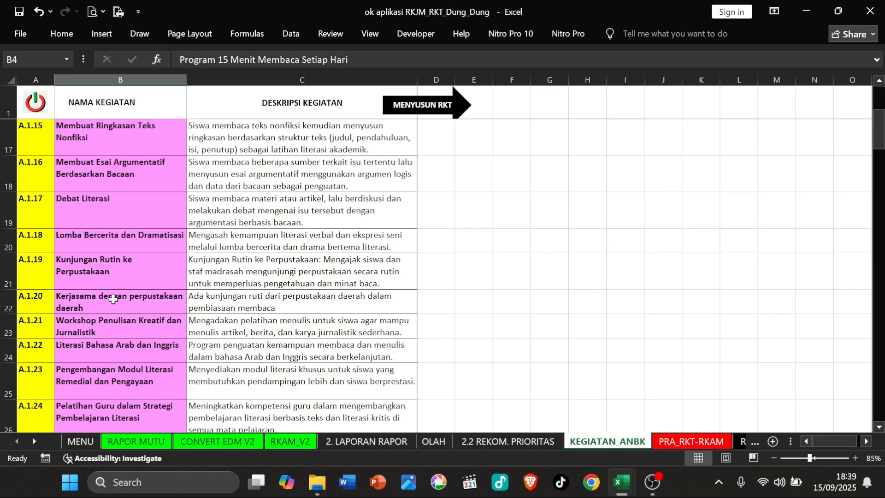
click(425, 109)
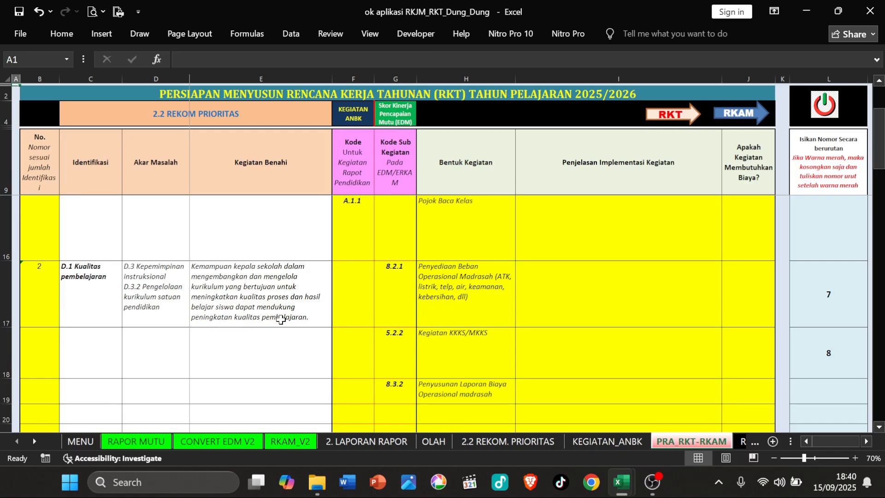
Step: Reopen the KEGIATAN_ANBK list and check Literasi activities A.1.19 to A.1.25 for a fit with priority 2
click(353, 114)
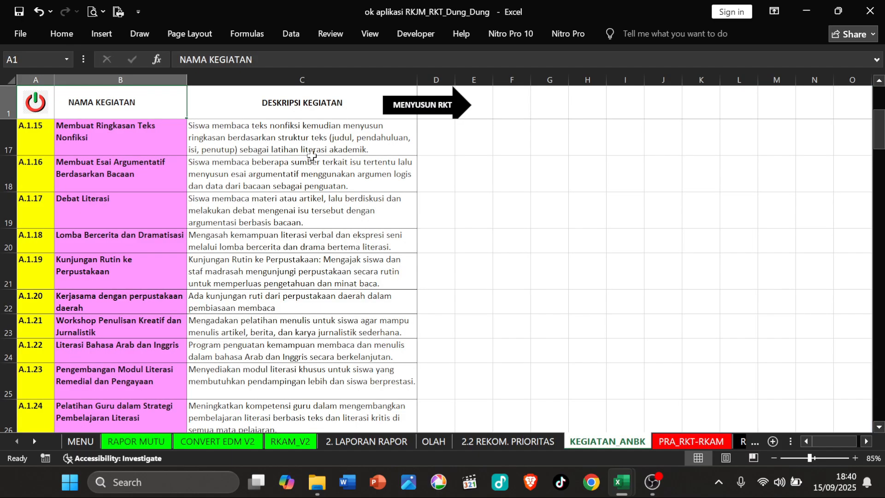
click(128, 273)
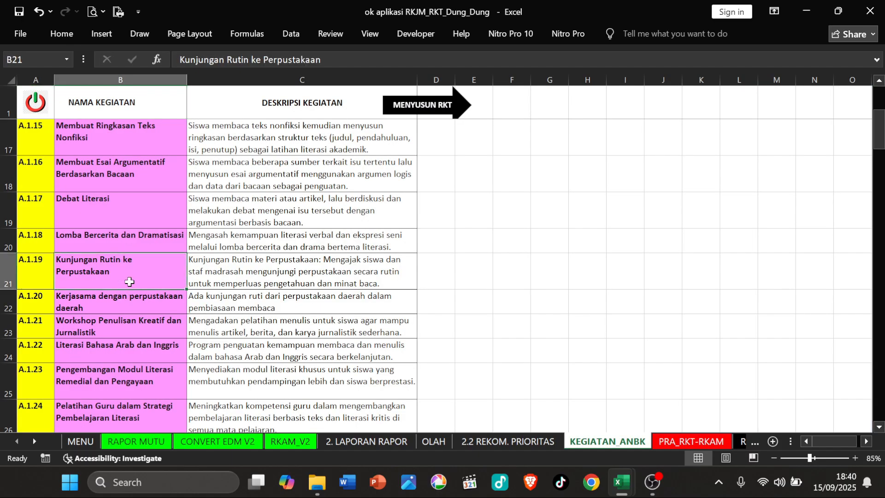
click(110, 325)
scroll(135, 382, down, 1)
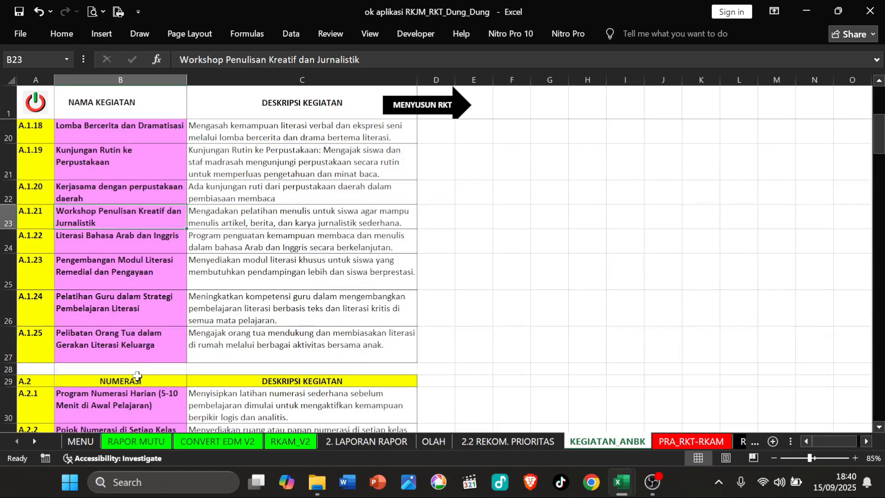
click(118, 308)
scroll(141, 335, down, 1)
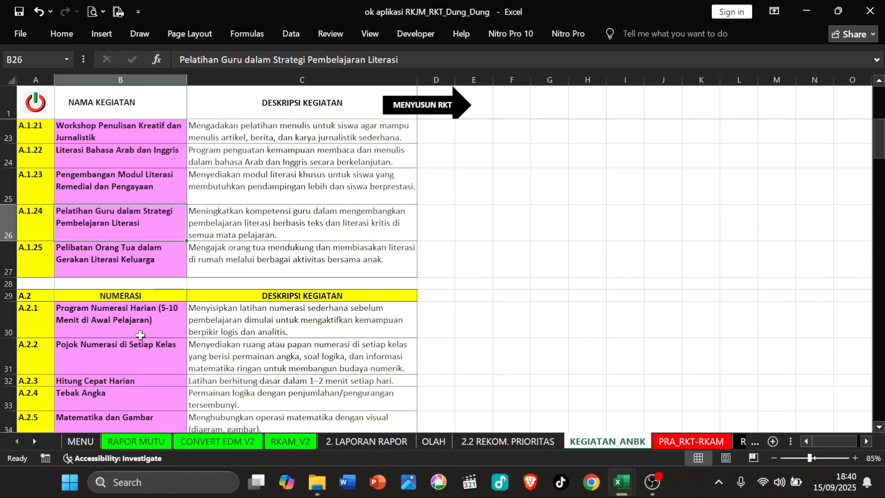
Step: Check the Numerasi activities from A.2.1 to A.2.21 for one that fits priority 2's learning quality and curriculum management
click(131, 328)
scroll(131, 369, down, 1)
scroll(131, 369, down, 1)
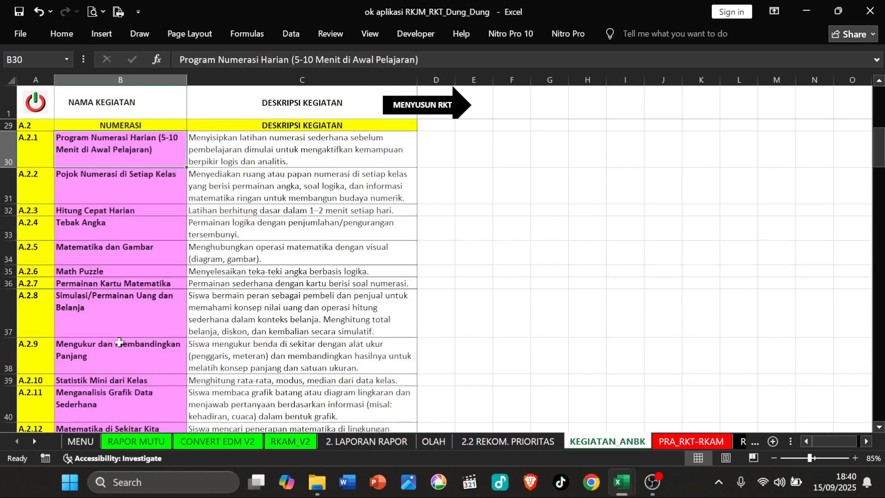
click(121, 330)
scroll(126, 360, down, 2)
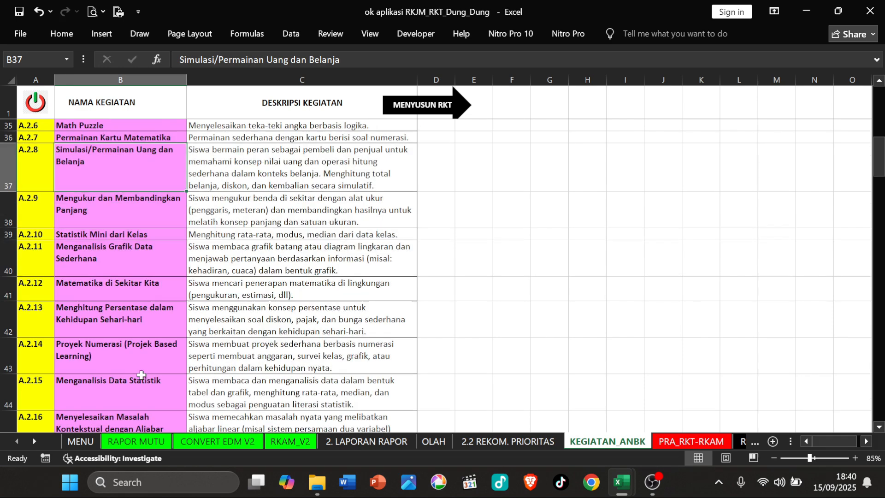
scroll(130, 380, down, 1)
click(126, 346)
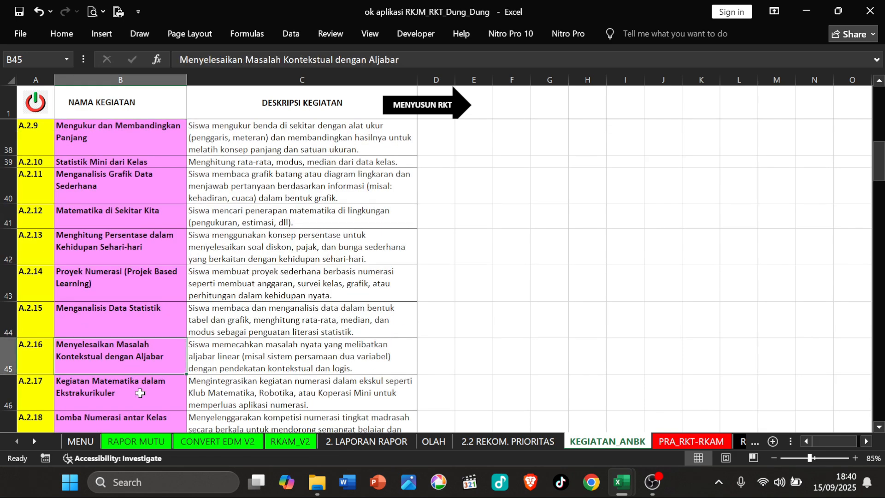
scroll(129, 346, down, 1)
click(129, 347)
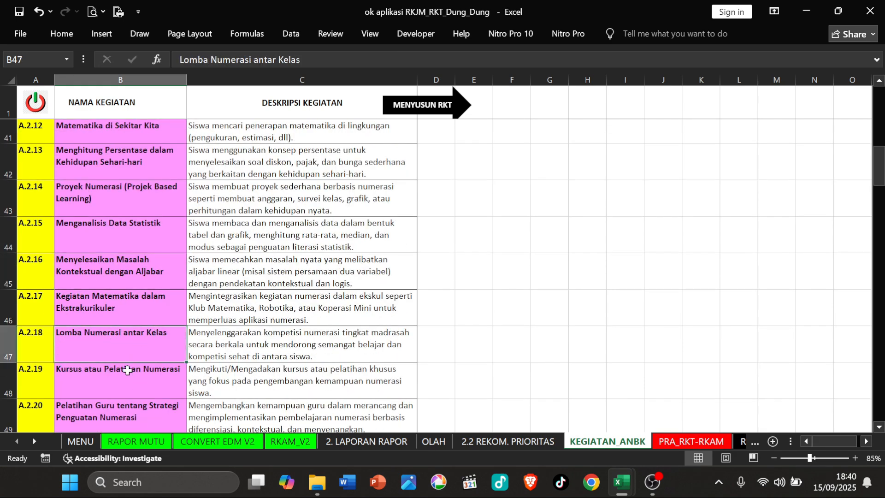
scroll(126, 371, down, 1)
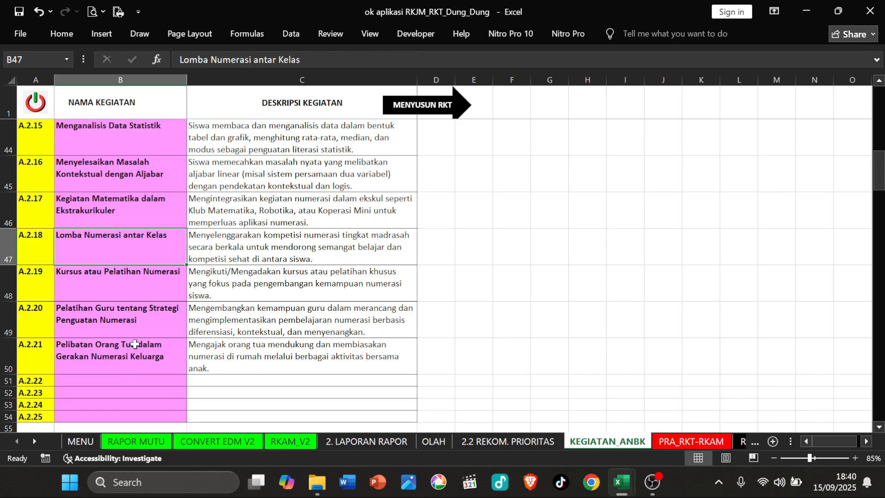
click(122, 308)
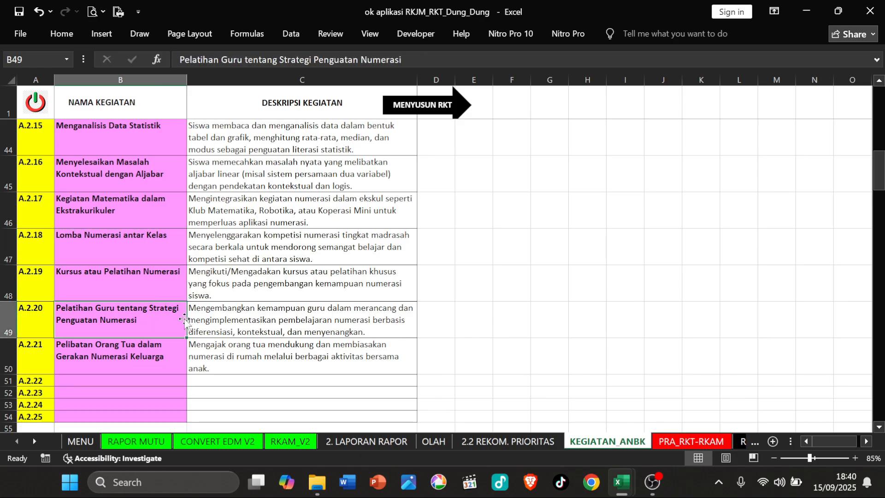
Step: Reread the Literasi activities from A.1.1 and skim the Numerasi ones again for a match with priority 2
scroll(144, 295, up, 14)
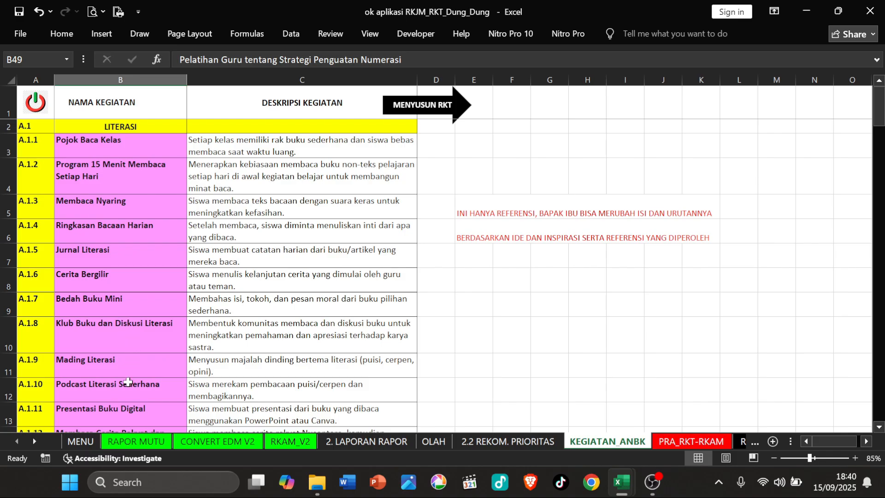
scroll(126, 389, down, 2)
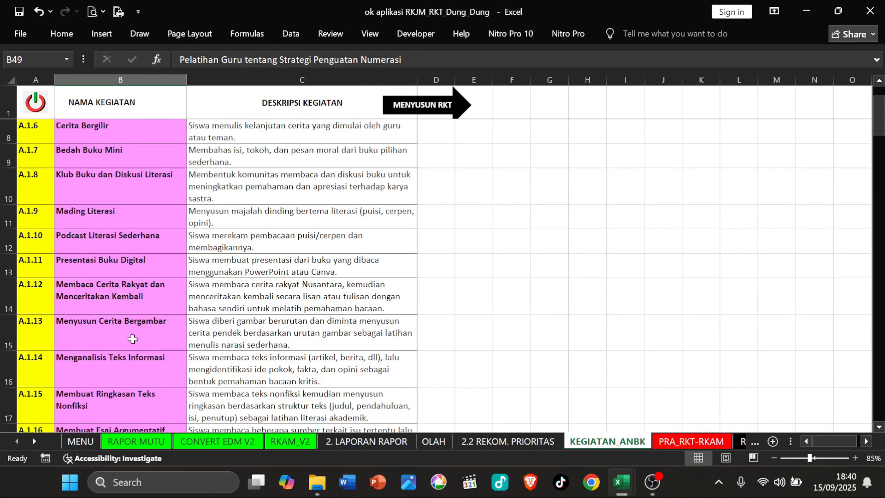
scroll(136, 364, down, 1)
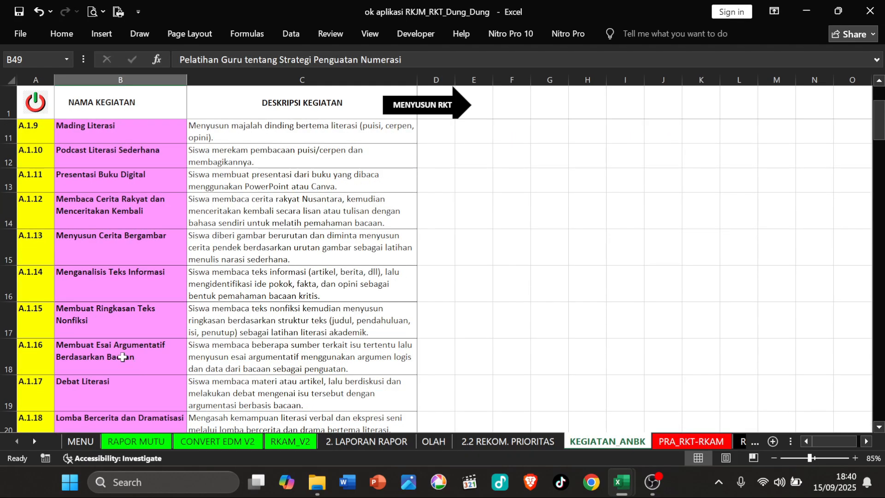
scroll(122, 356, down, 1)
scroll(123, 355, down, 1)
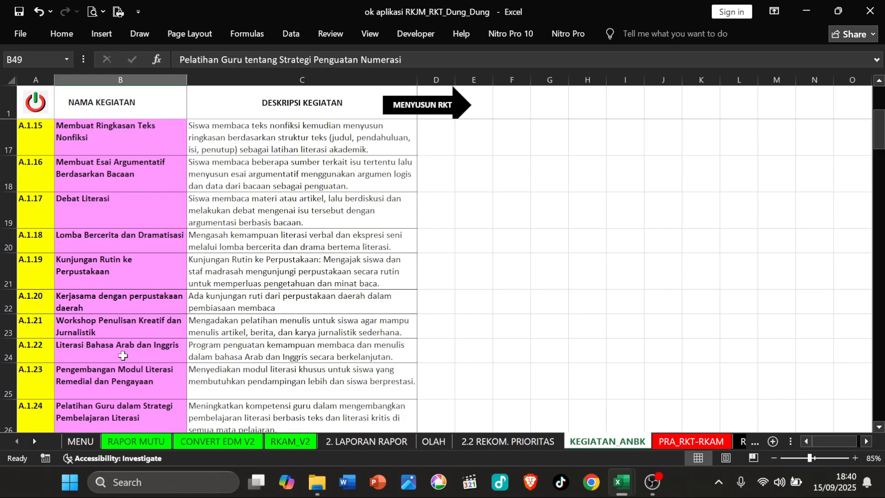
scroll(122, 355, down, 1)
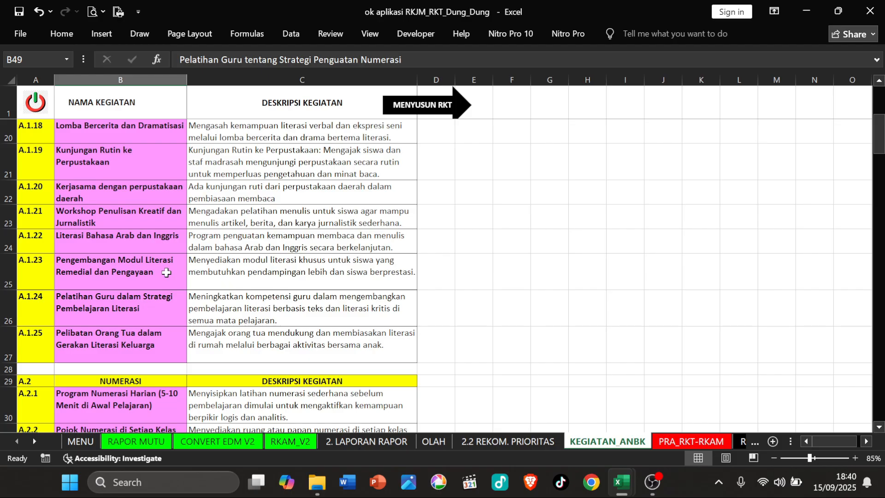
scroll(138, 341, down, 2)
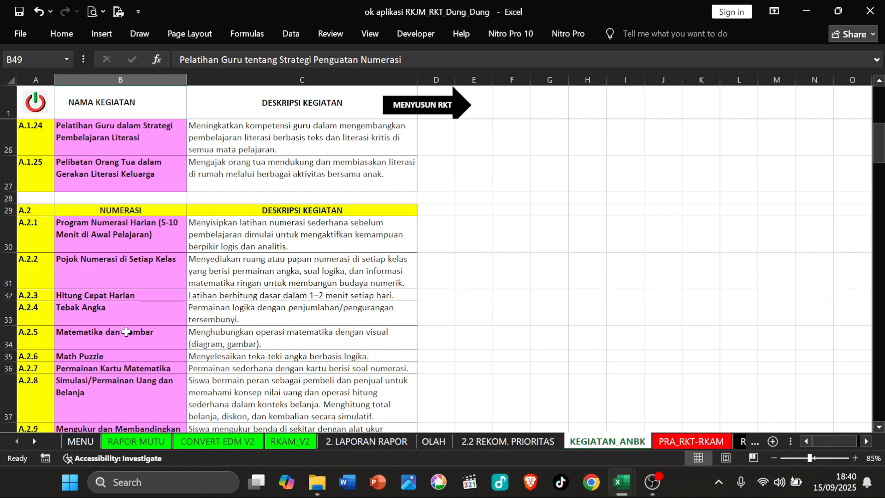
scroll(127, 332, down, 9)
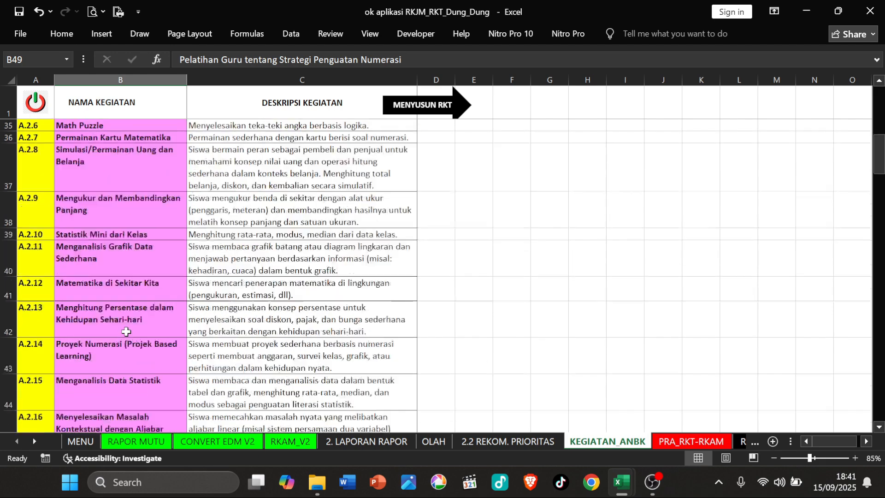
scroll(126, 332, down, 3)
scroll(122, 327, up, 12)
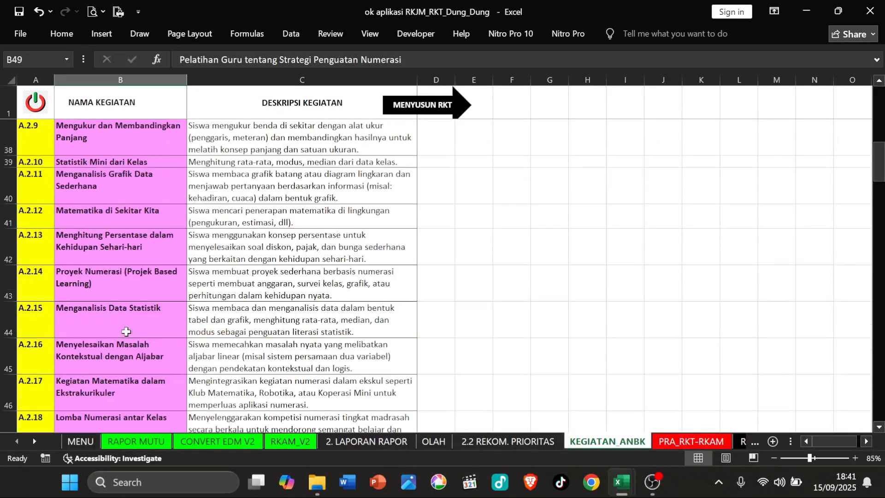
scroll(120, 325, up, 4)
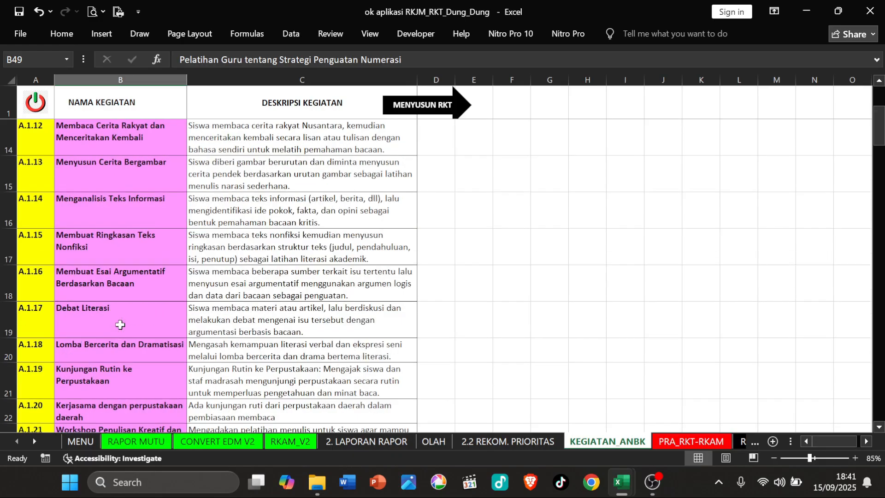
scroll(120, 324, up, 4)
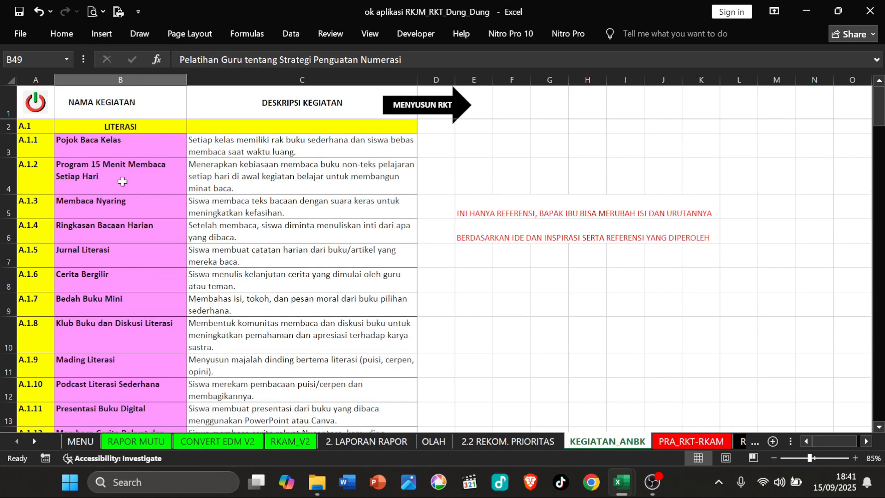
Step: Review the whole Literasi section from its heading down to the start of Numerasi, and go back to its beginning
click(113, 122)
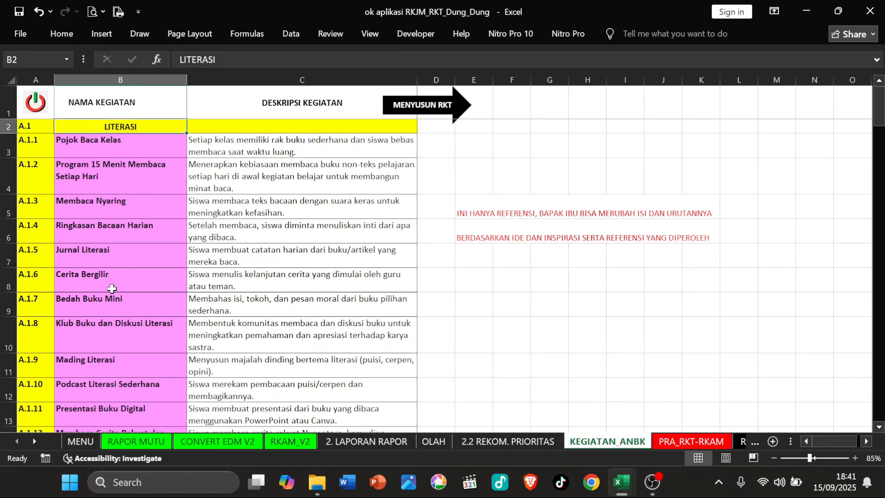
scroll(112, 290, down, 5)
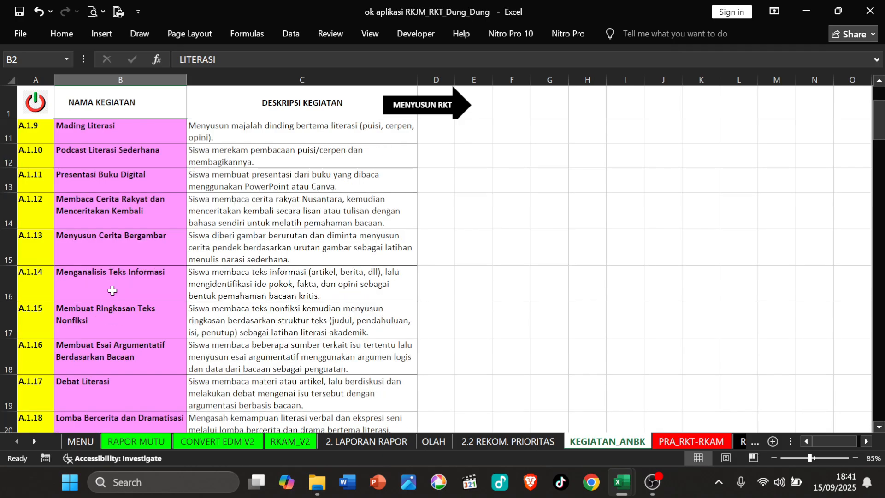
scroll(121, 346, down, 2)
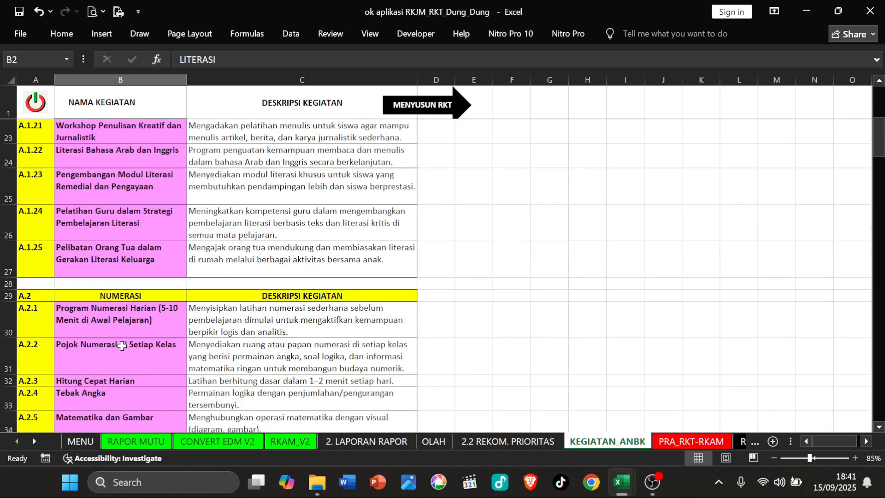
scroll(131, 200, up, 7)
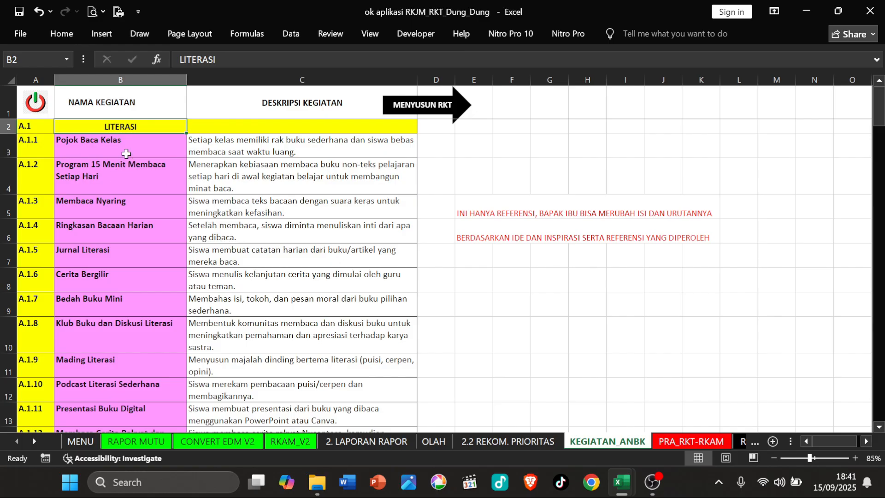
Step: Examine the first Literasi activities, comparing Pojok Baca Kelas with Program 15 Menit Membaca Setiap Hari and looking at Ringkasan Bacaan Harian
drag(126, 153, 166, 361)
click(166, 244)
drag(123, 151, 128, 171)
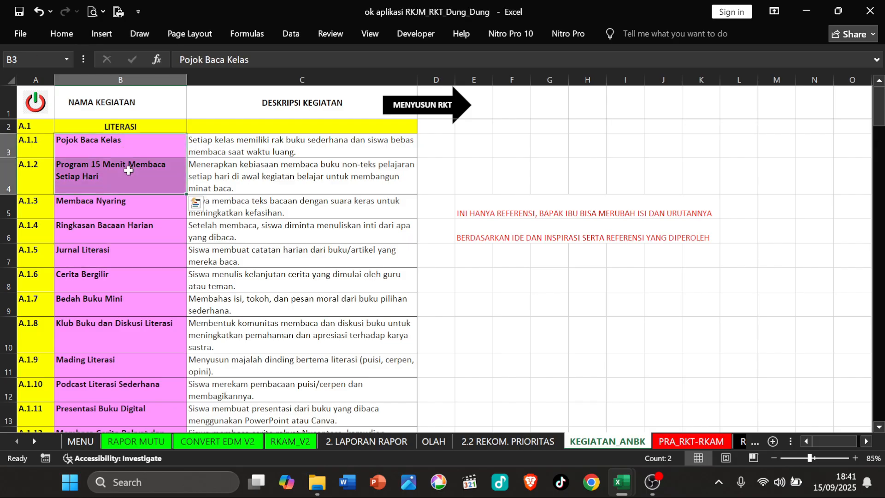
click(41, 142)
click(75, 142)
click(142, 170)
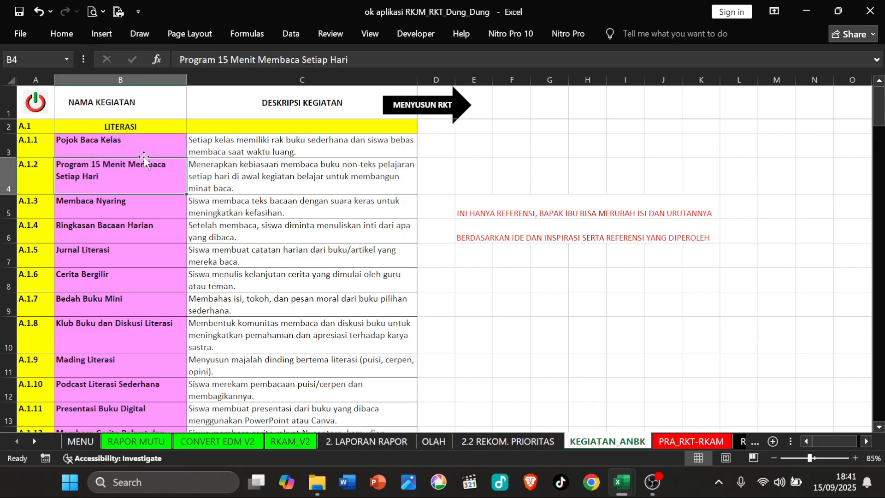
click(144, 151)
click(137, 172)
click(138, 149)
click(138, 172)
click(148, 224)
Step: Check the remaining Literasi activities, including Kerjasama dengan perpustakaan daerah, through A.1.25
scroll(138, 276, down, 4)
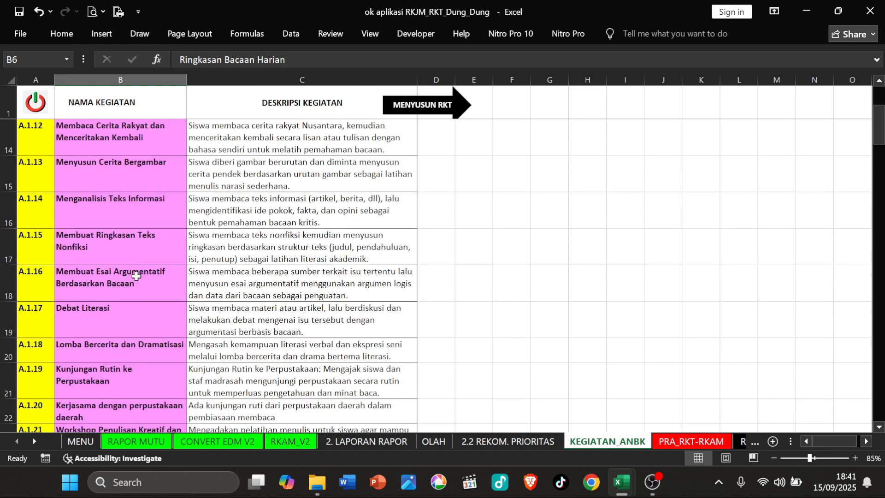
scroll(109, 286, down, 1)
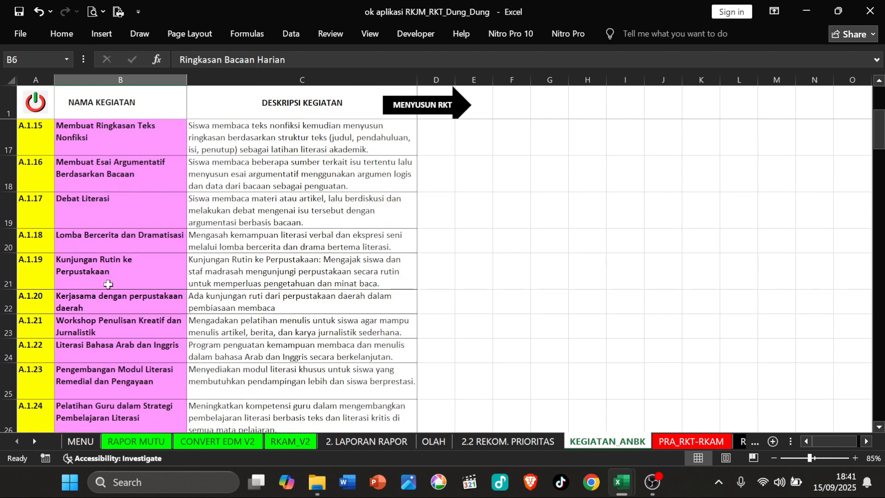
click(119, 309)
scroll(124, 295, down, 2)
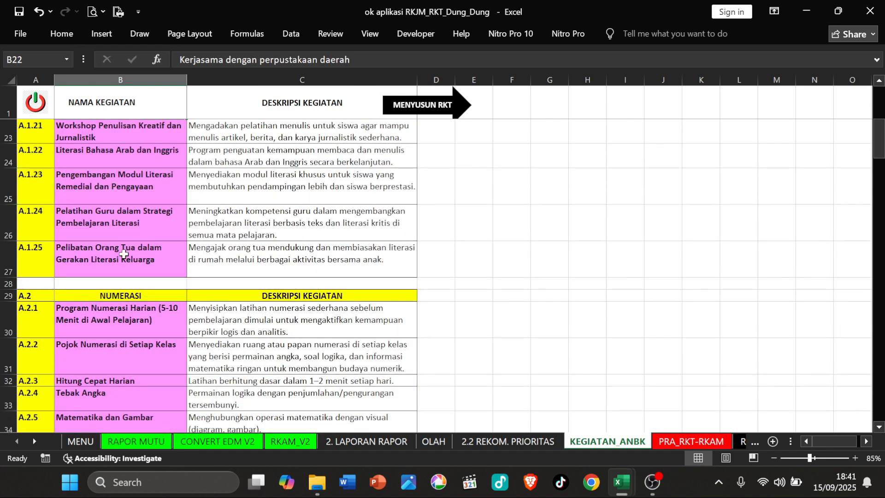
Step: Survey the activity list by section, from the Literasi heading past Numerasi to Penguatan Karakter
scroll(133, 141, up, 7)
click(134, 125)
scroll(133, 276, down, 7)
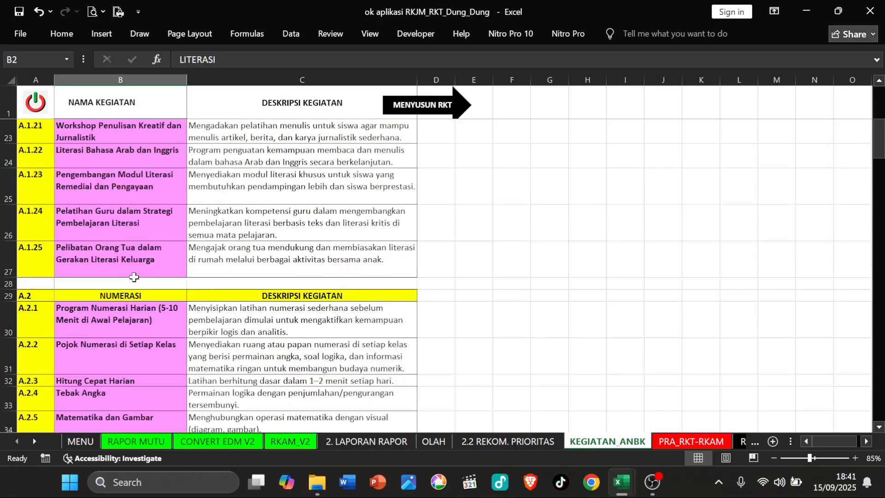
scroll(133, 277, down, 10)
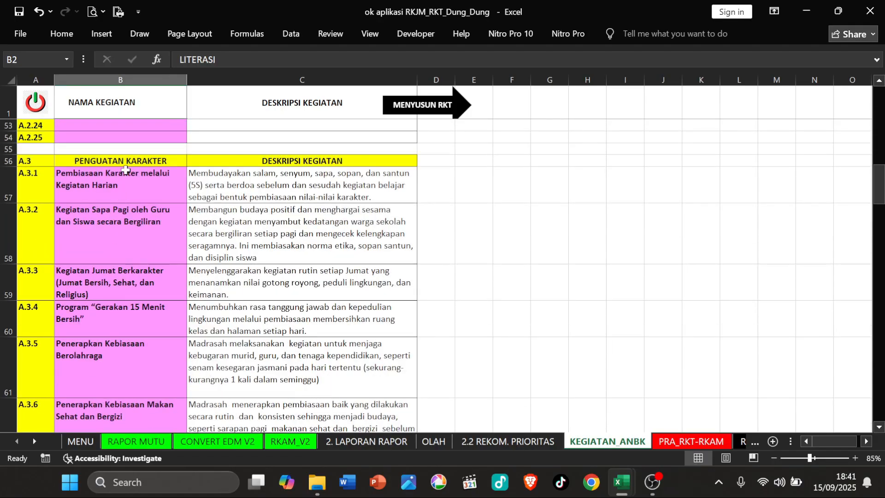
Step: Survey the activity sections from Penguatan Karakter through Kualitas Pembelajaran, Kepemimpinan Instruksional and Iklim Keamanan to Iklim Kebhinekaan
click(124, 162)
scroll(154, 227, down, 10)
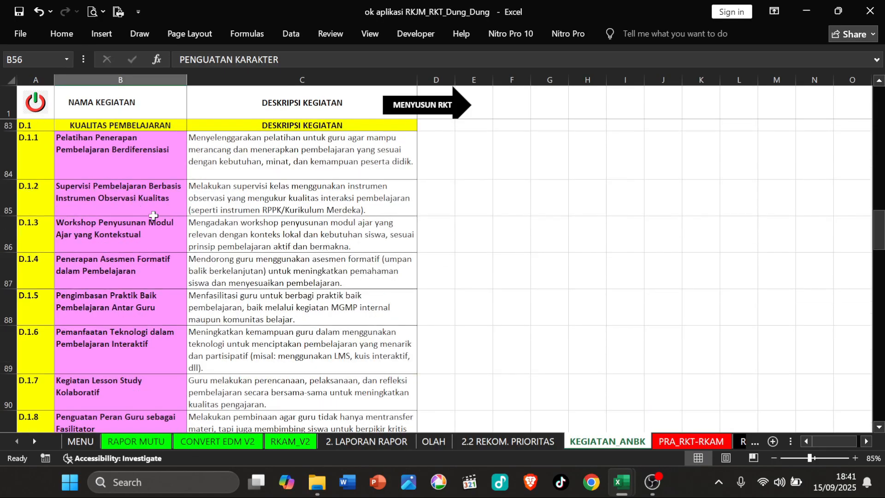
click(158, 123)
scroll(152, 253, down, 7)
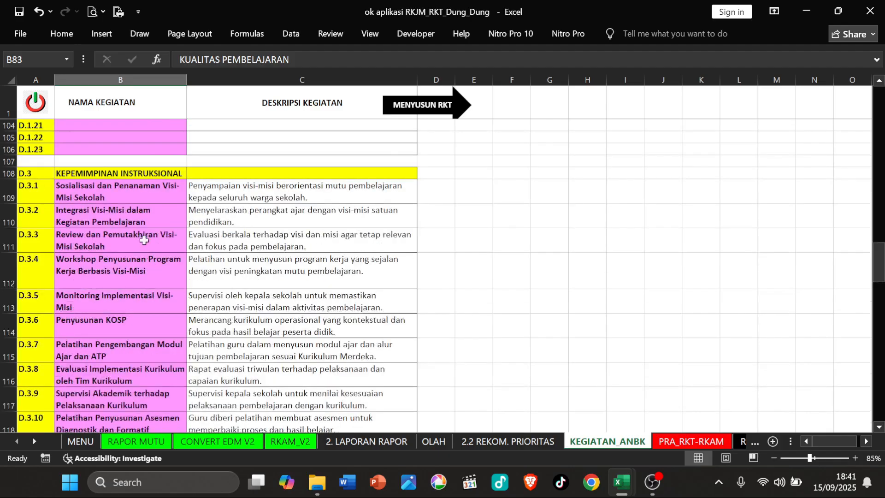
click(153, 175)
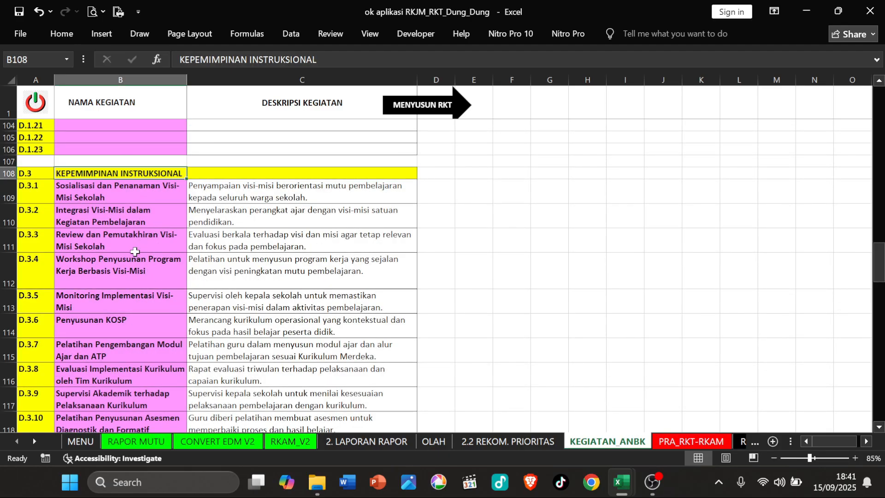
scroll(129, 256, down, 5)
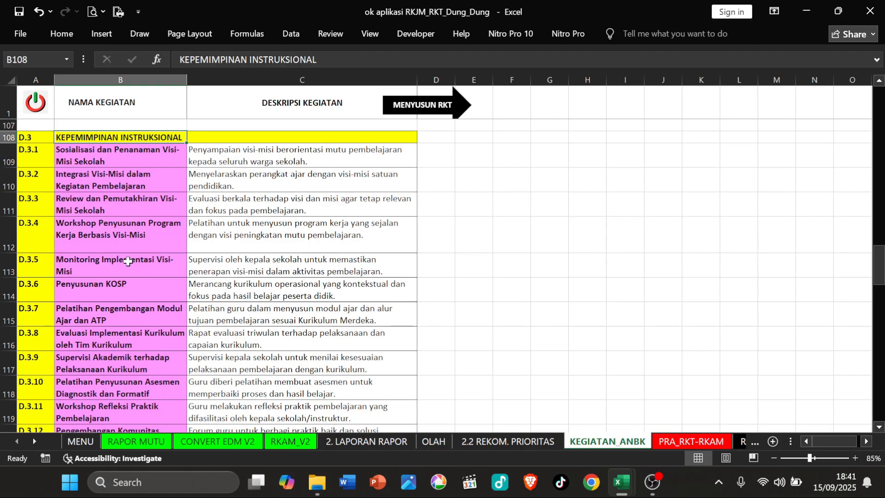
scroll(123, 255, down, 1)
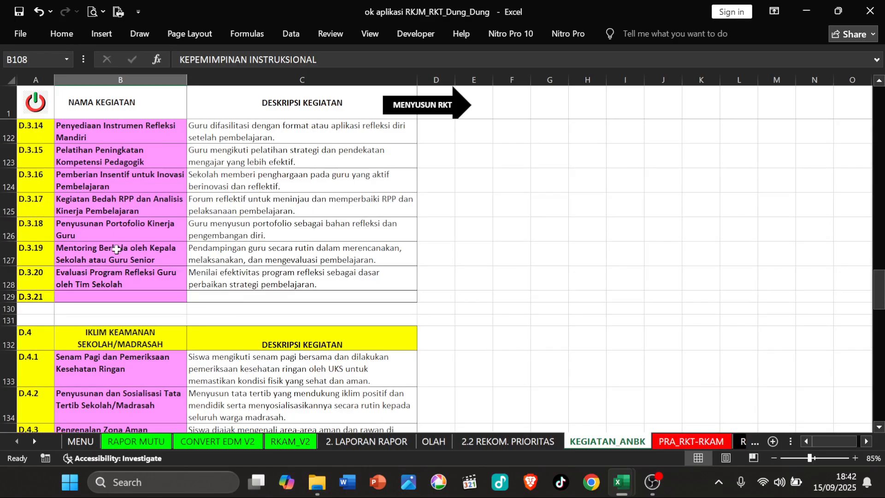
scroll(116, 250, up, 2)
scroll(115, 248, down, 4)
scroll(115, 247, down, 8)
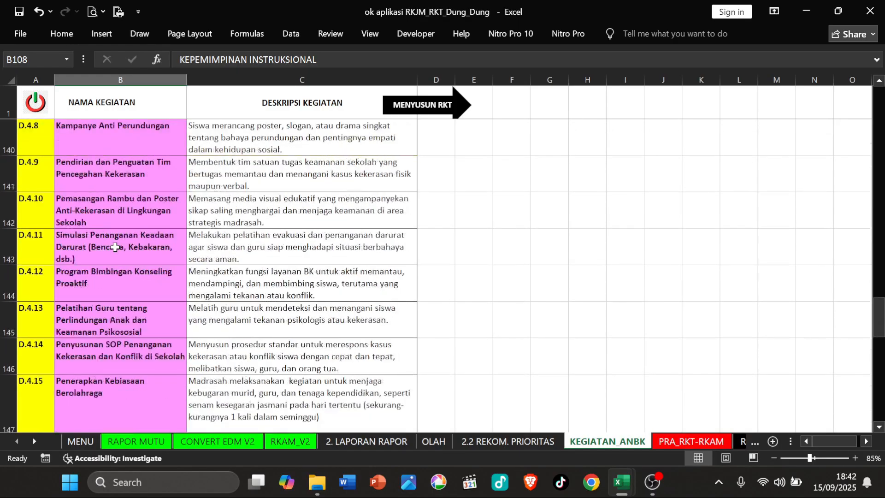
scroll(115, 246, up, 2)
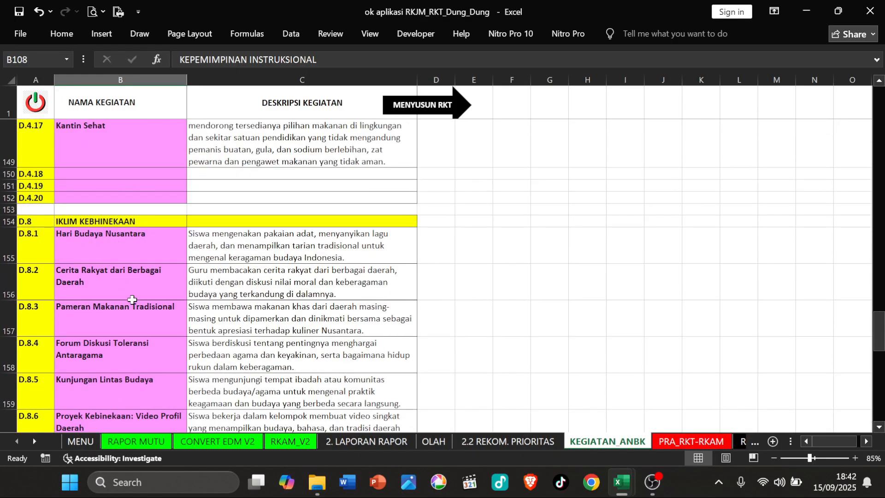
Step: Return to the Kepemimpinan Instruksional activities, check Peer Teaching dan Observasi Sejawat, and locate Penyusunan KOSP with its code D.3.6
scroll(114, 247, up, 7)
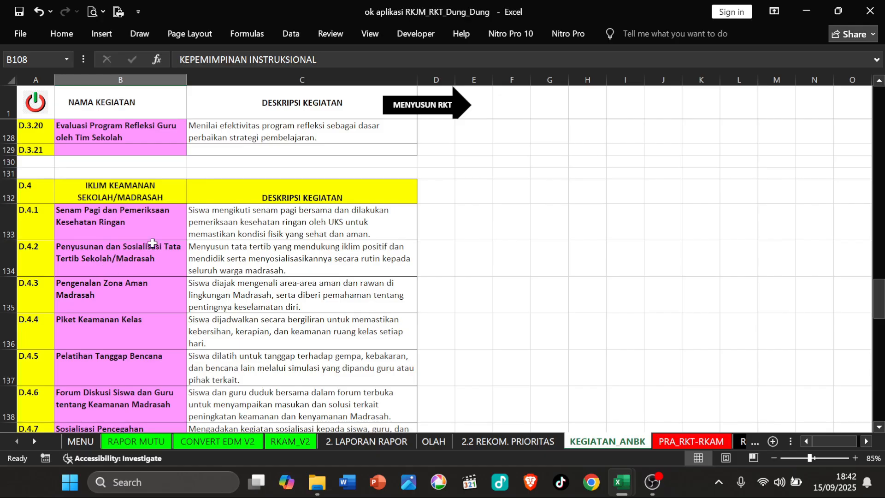
scroll(113, 281, up, 2)
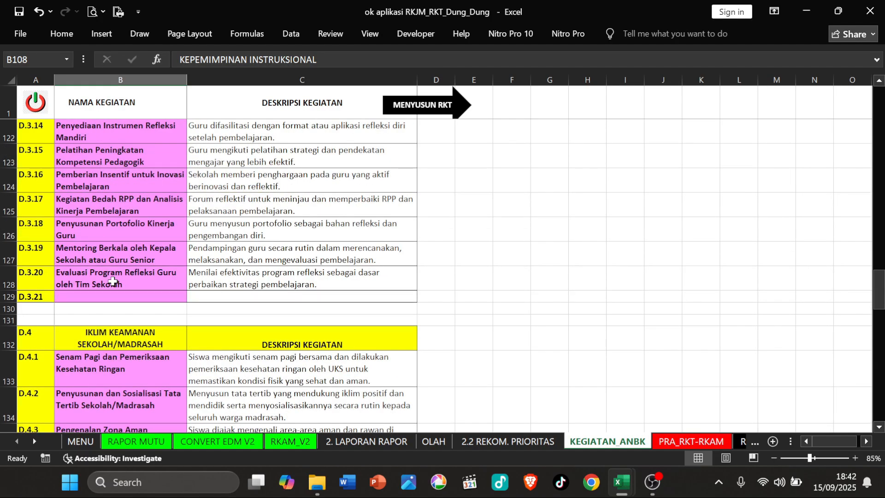
scroll(133, 225, up, 1)
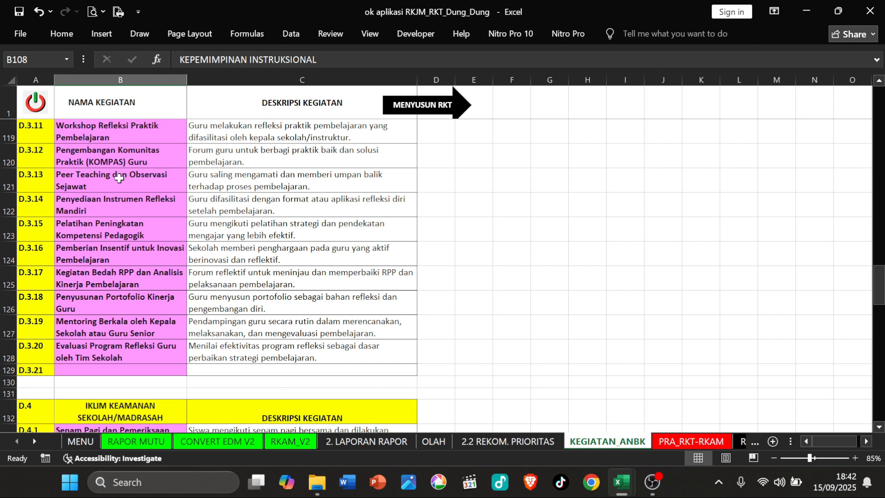
click(119, 179)
scroll(119, 178, up, 2)
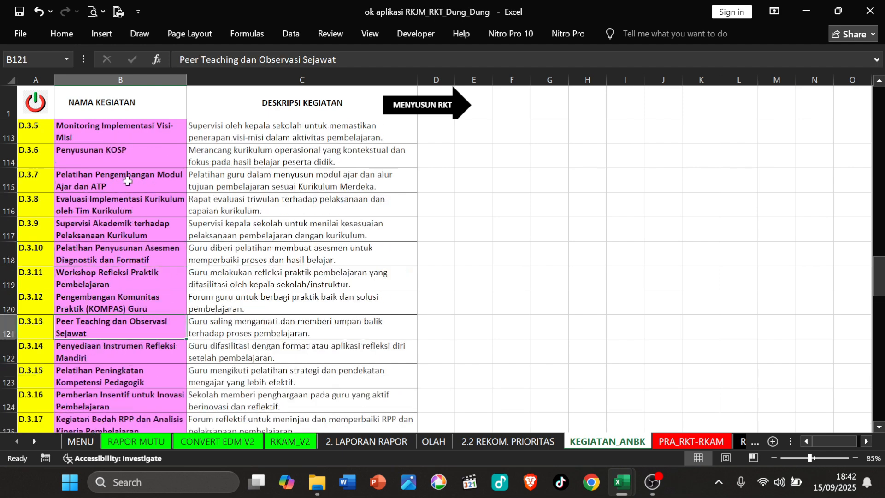
scroll(126, 159, up, 2)
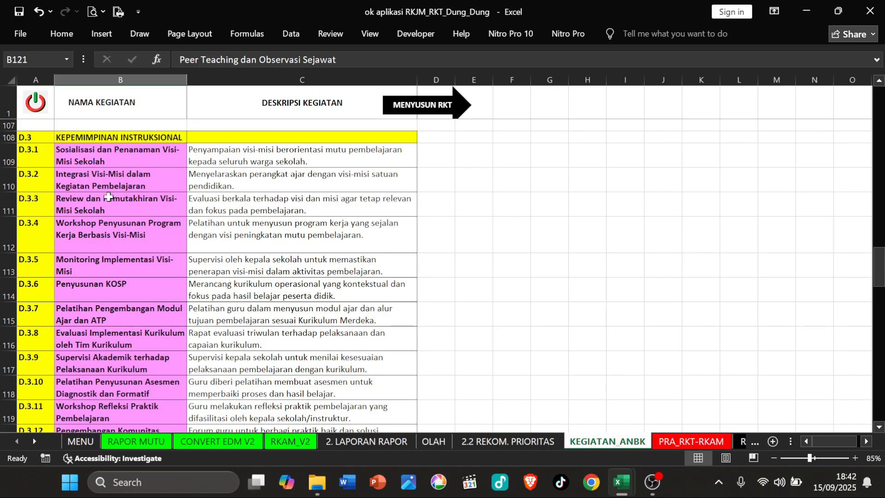
click(98, 294)
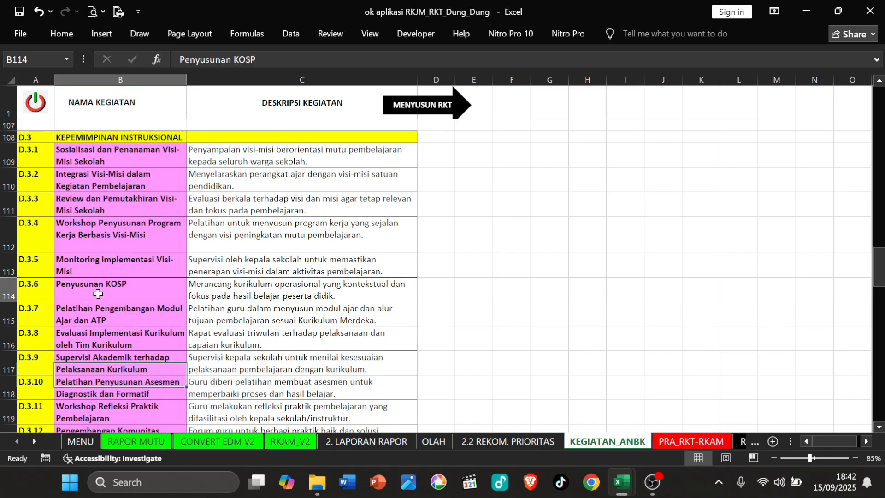
click(32, 291)
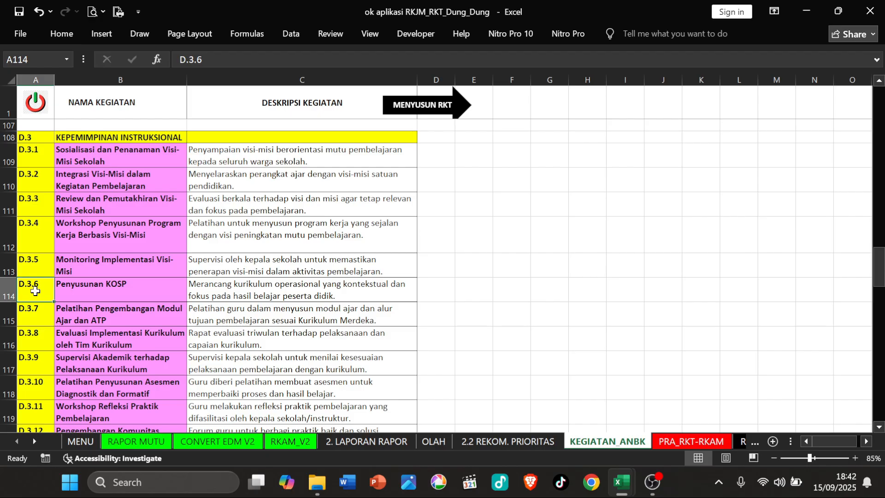
Step: On the PRA_RKT-RKAM sheet, enter the Rapor Pendidikan activity code D.3.6 in cell F20
click(409, 109)
click(361, 341)
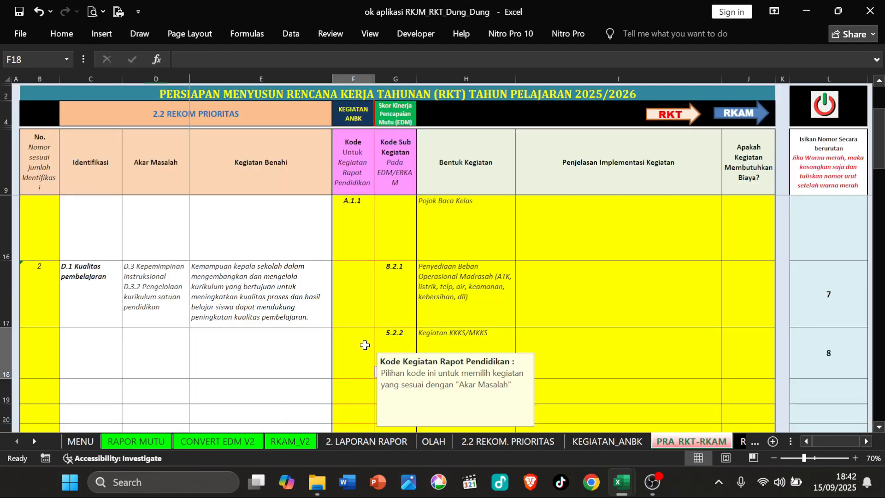
scroll(369, 332, down, 1)
click(352, 231)
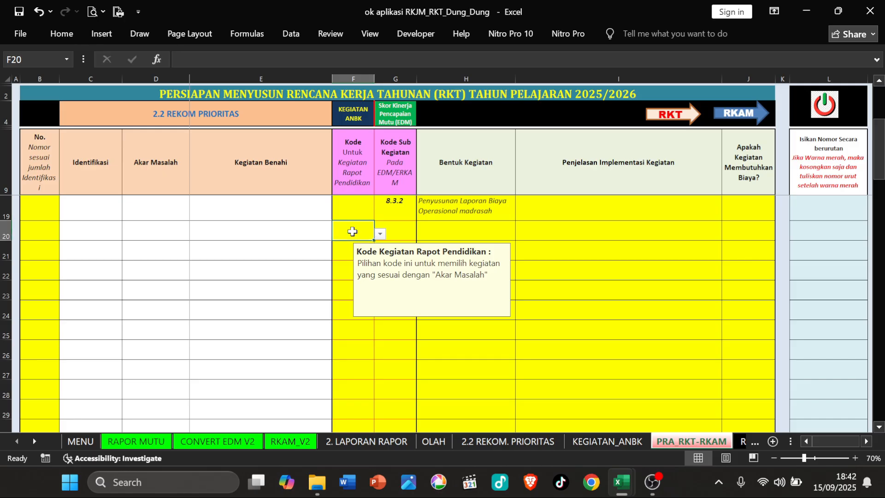
text(D.3.)
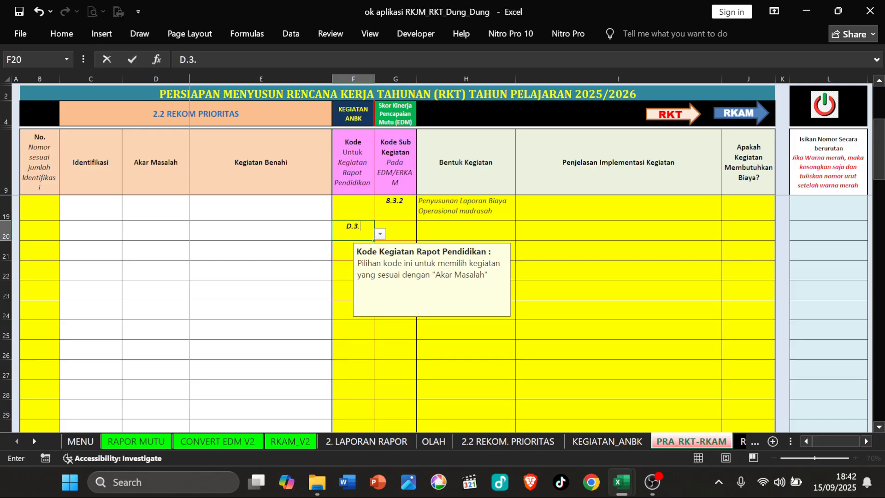
text(6)
key(Return)
Step: Choose Penyusunan KOSP as the Bentuk Kegiatan in H20
click(425, 232)
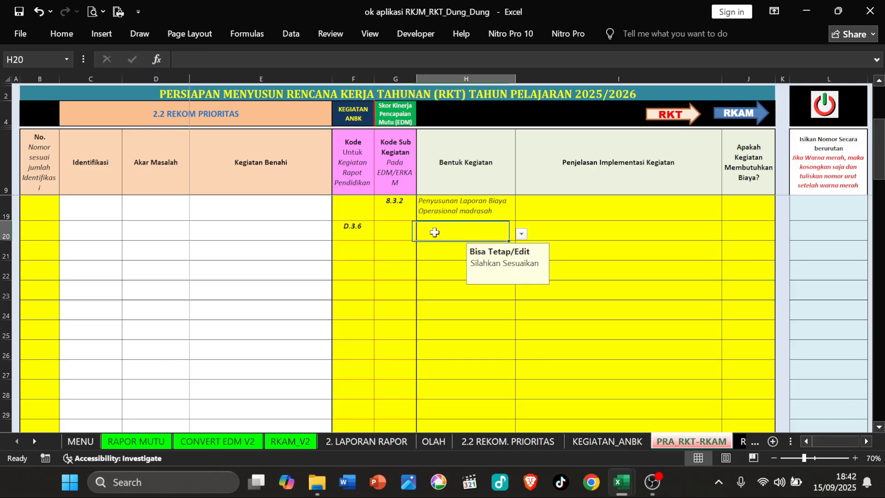
click(521, 234)
click(498, 246)
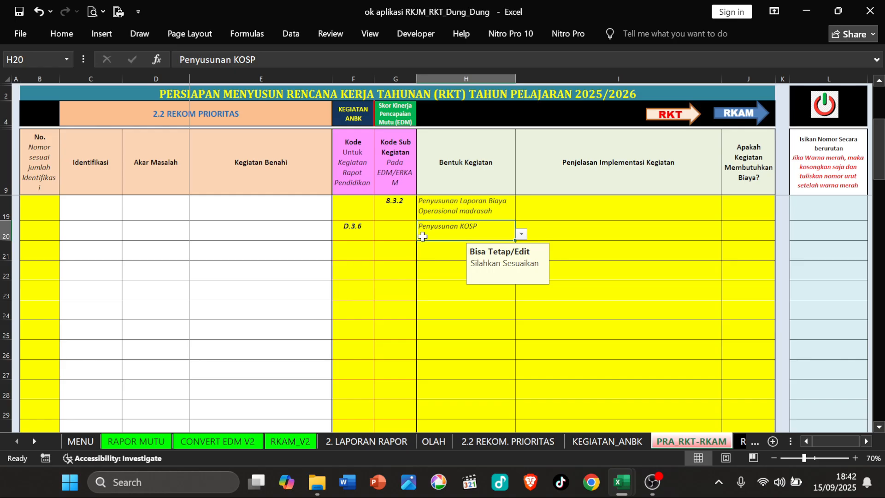
Step: Review the code, Bentuk Kegiatan, implementation explanation and cost cells of row 20 against the rows above
click(428, 250)
click(394, 236)
click(447, 236)
scroll(406, 280, up, 3)
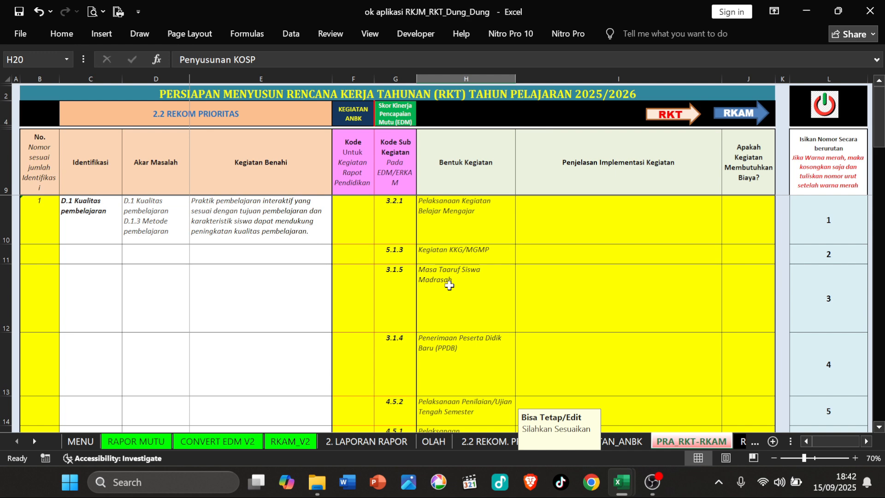
scroll(449, 286, down, 3)
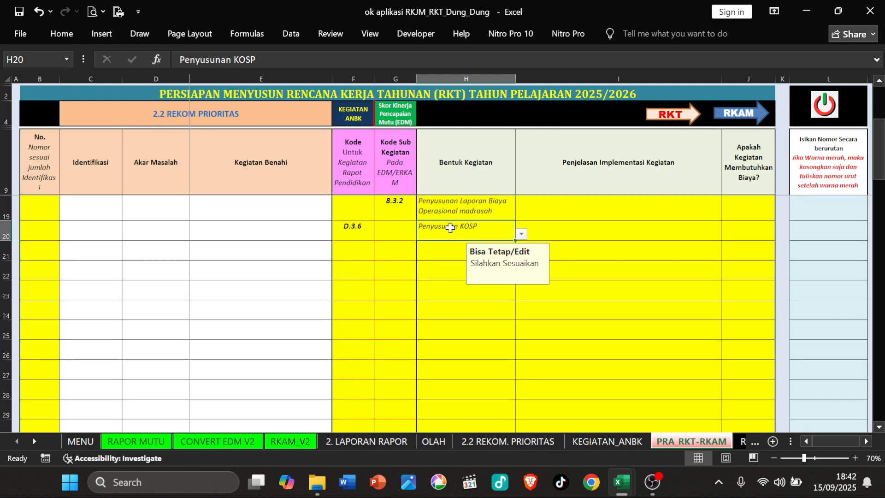
click(365, 235)
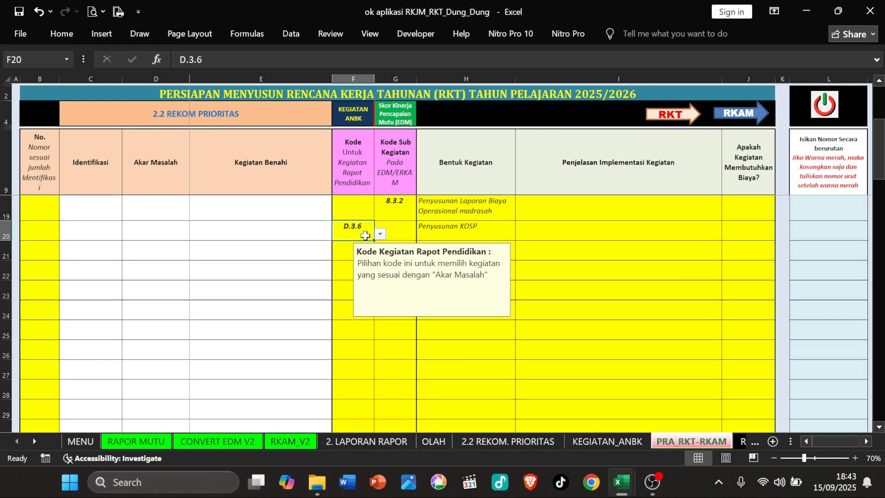
click(524, 229)
click(453, 234)
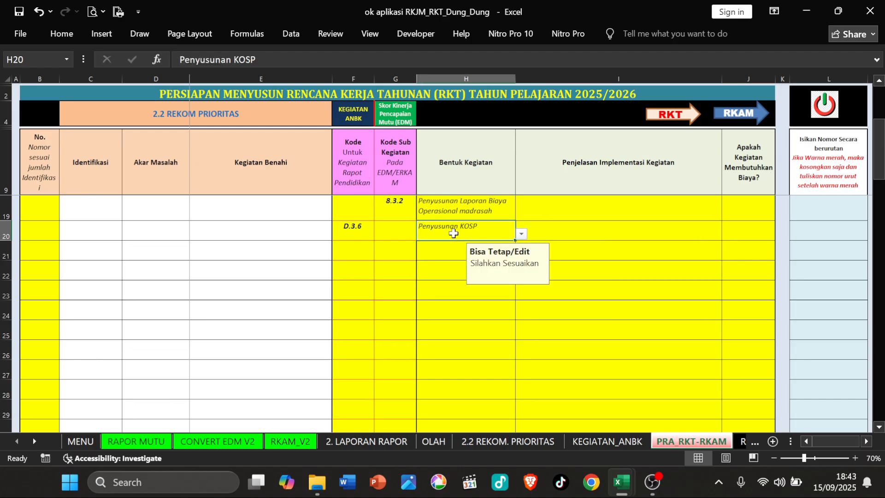
click(358, 227)
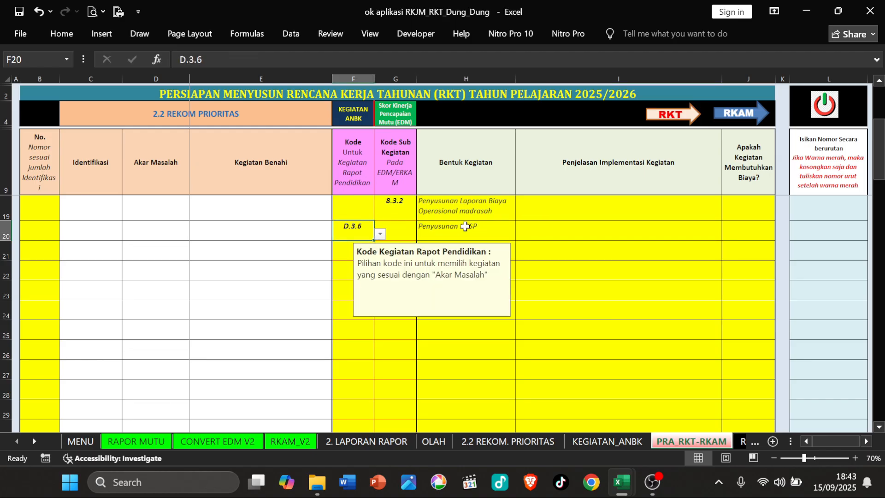
click(489, 226)
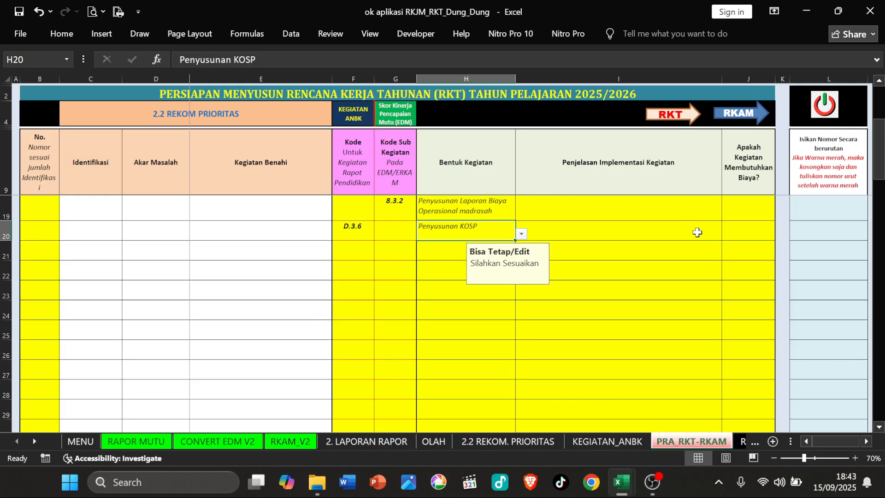
click(660, 234)
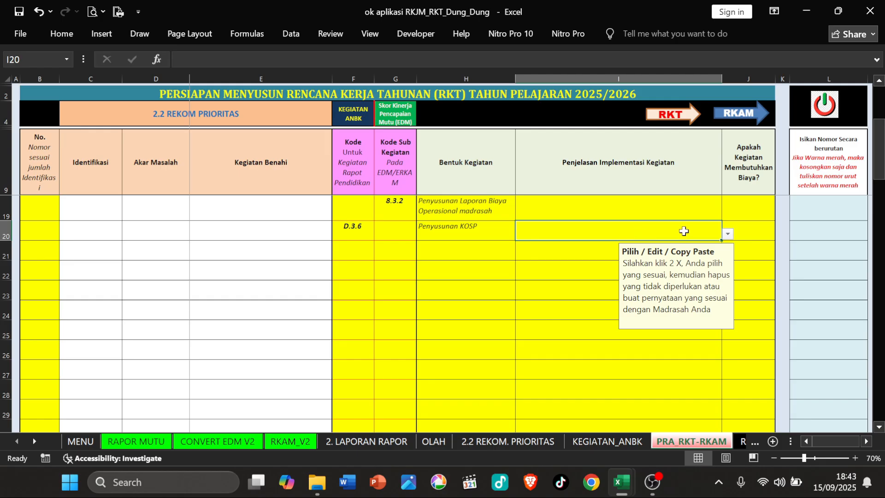
click(748, 234)
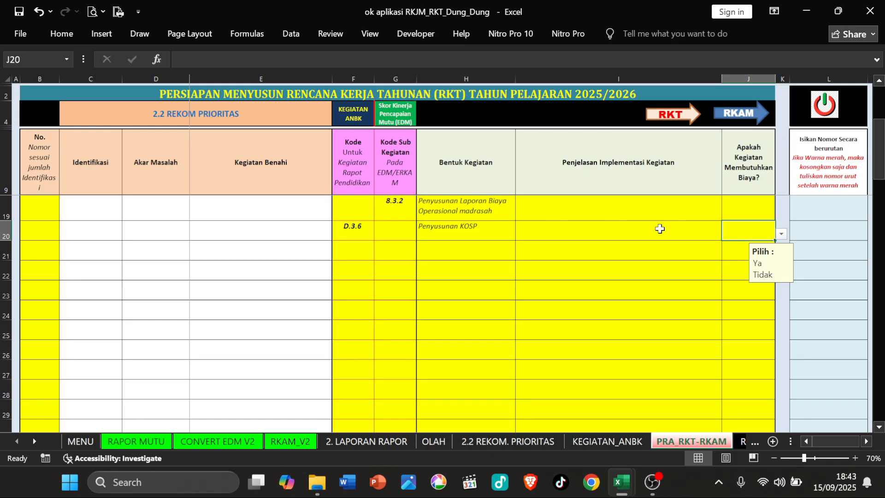
click(462, 234)
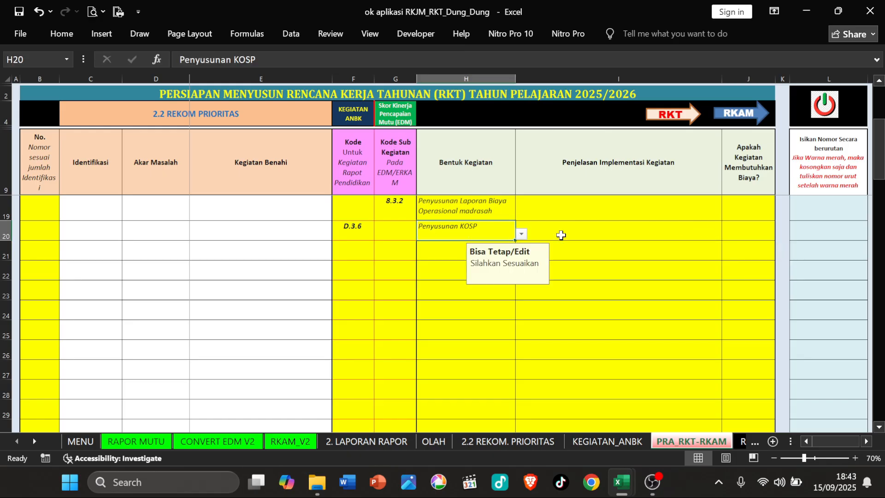
Step: Set the Apakah Kegiatan Membutuhkan Biaya answer for the Penyusunan KOSP row to Tidak in J20
click(730, 234)
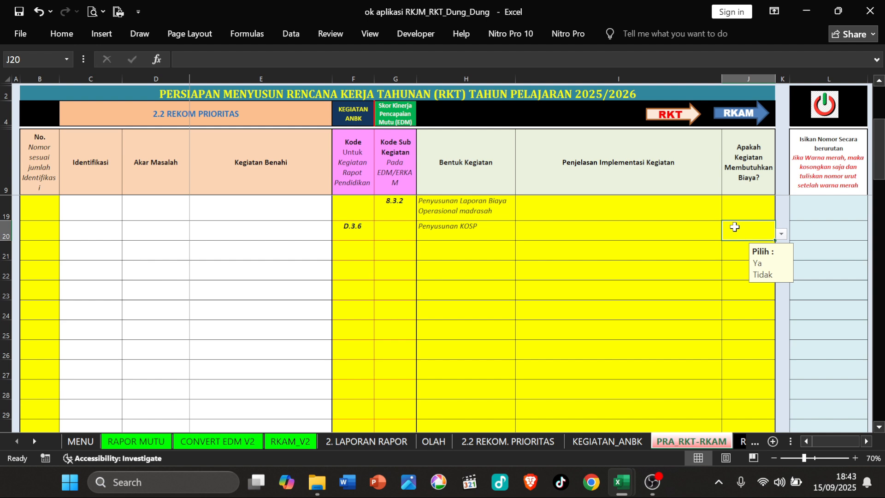
click(713, 229)
click(744, 227)
click(691, 234)
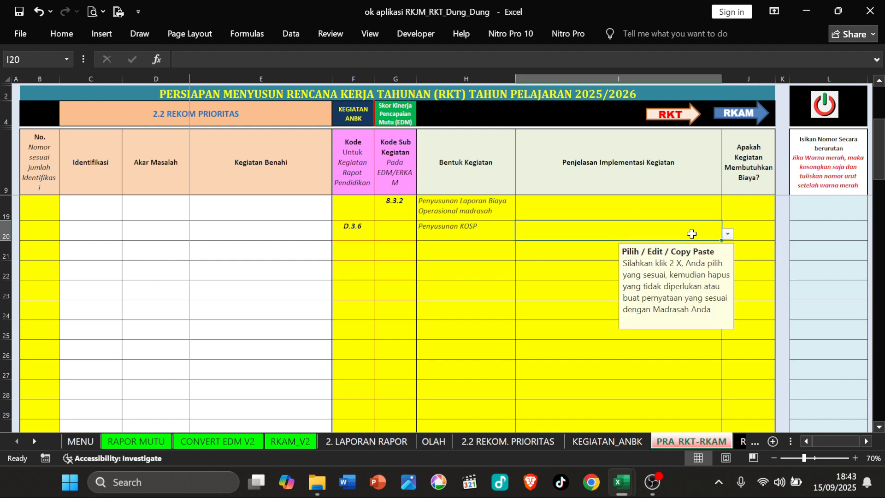
click(746, 229)
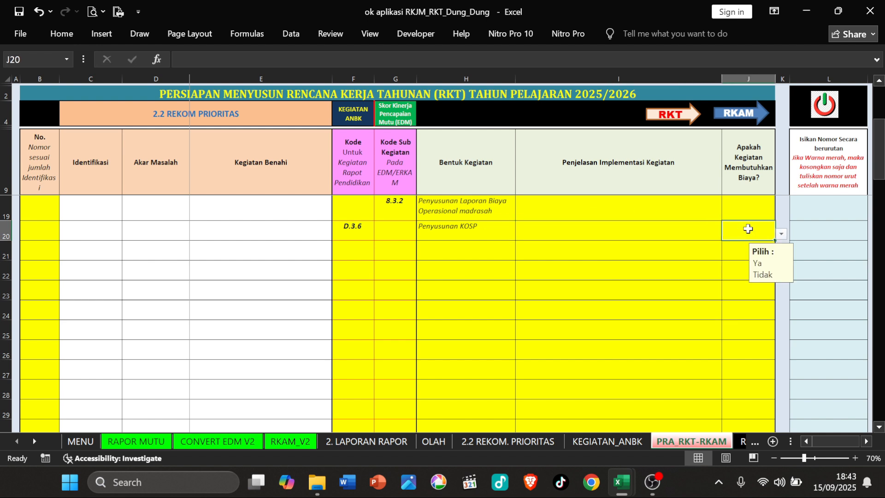
click(781, 234)
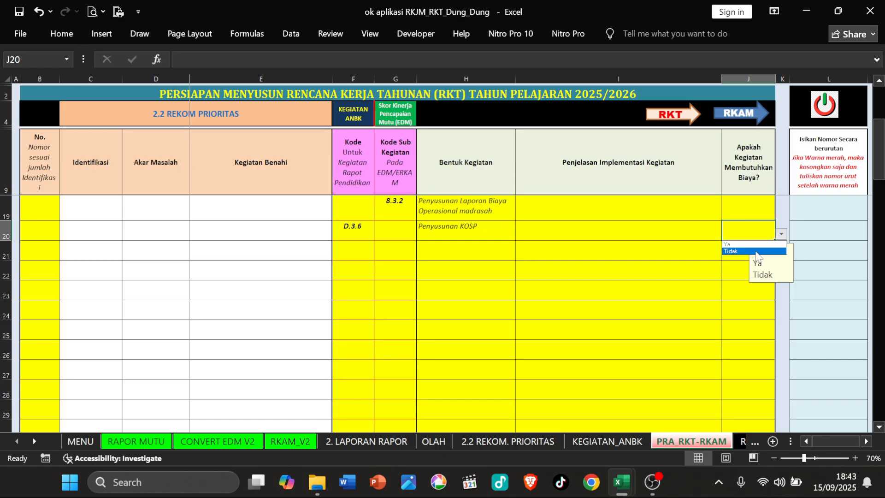
click(757, 271)
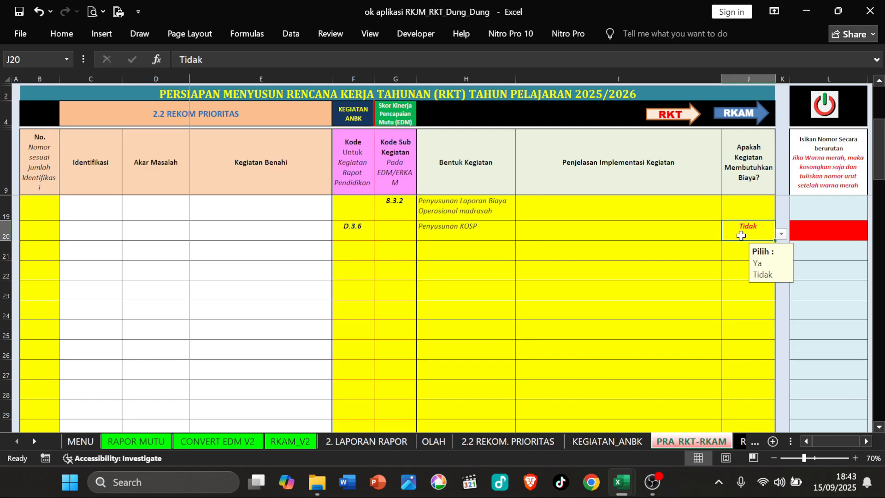
Step: Examine the EDM sub-activity codes in column G, row 20's cost answer and the second identification number
click(477, 234)
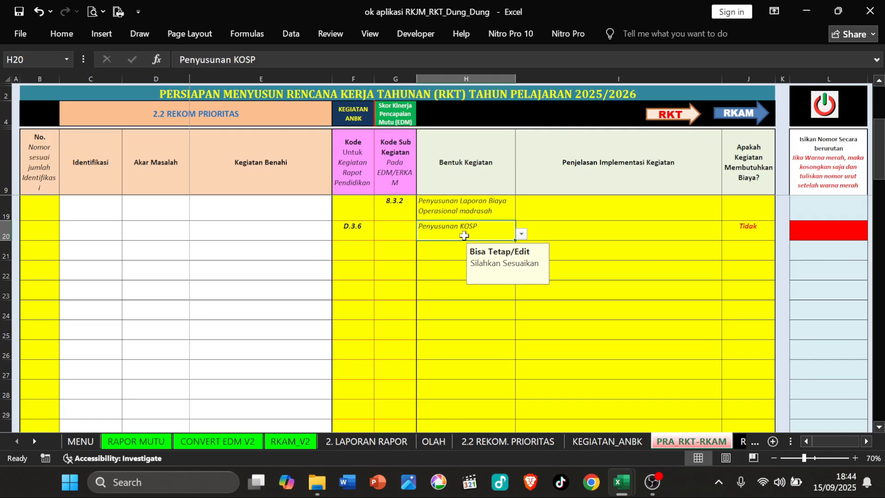
scroll(464, 235, up, 1)
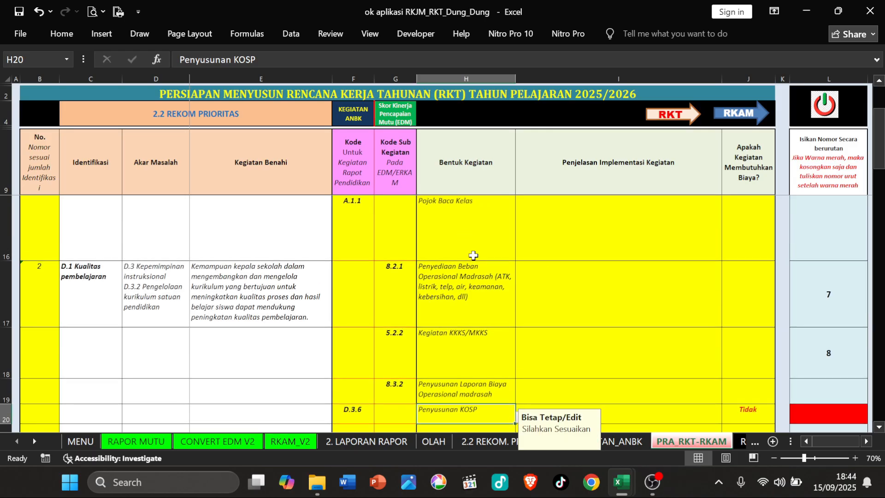
scroll(473, 255, up, 2)
click(405, 238)
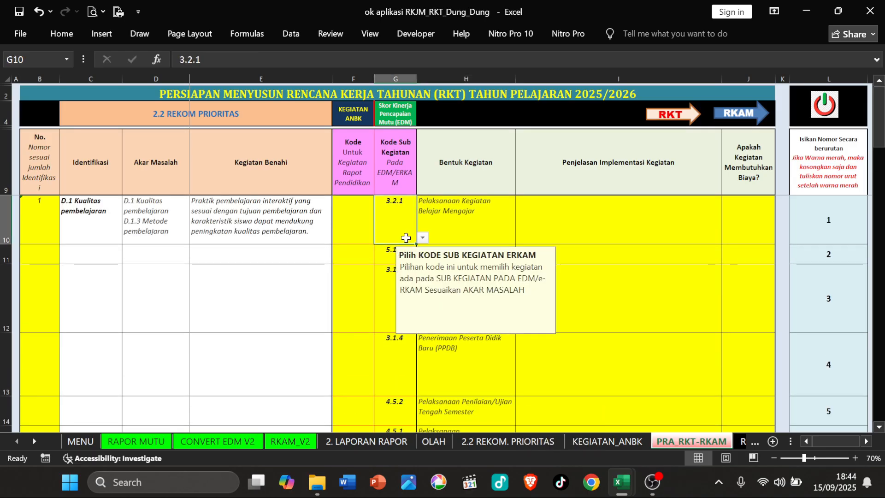
click(392, 351)
scroll(396, 374, down, 2)
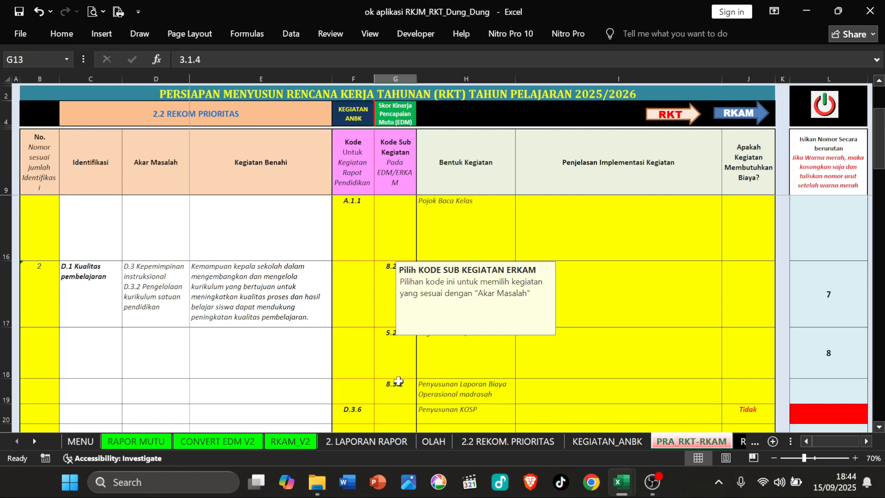
click(398, 418)
scroll(458, 318, down, 1)
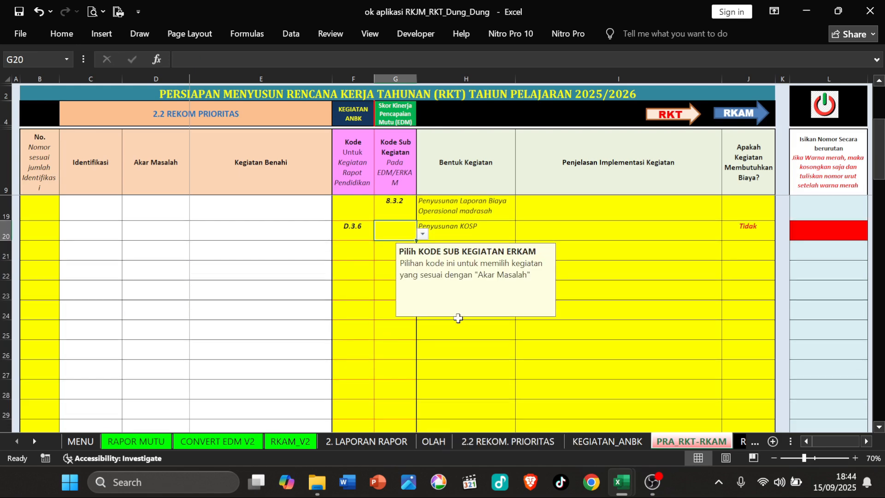
click(475, 226)
click(748, 227)
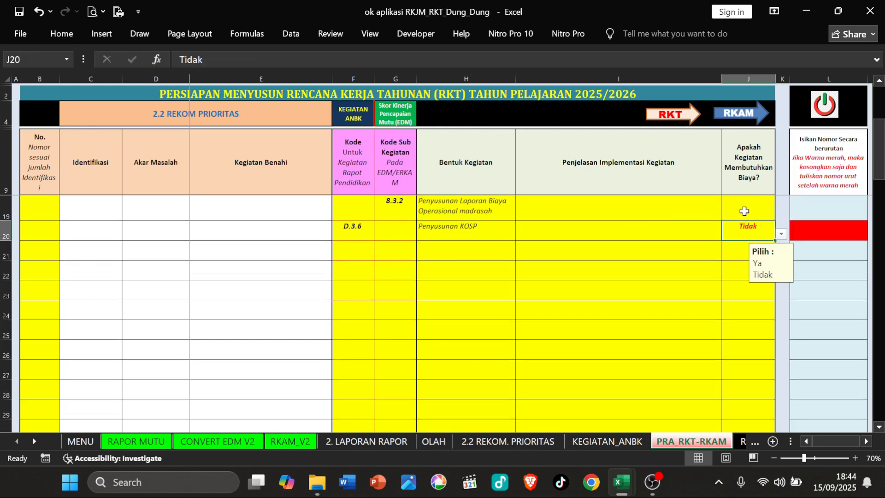
scroll(350, 251, up, 2)
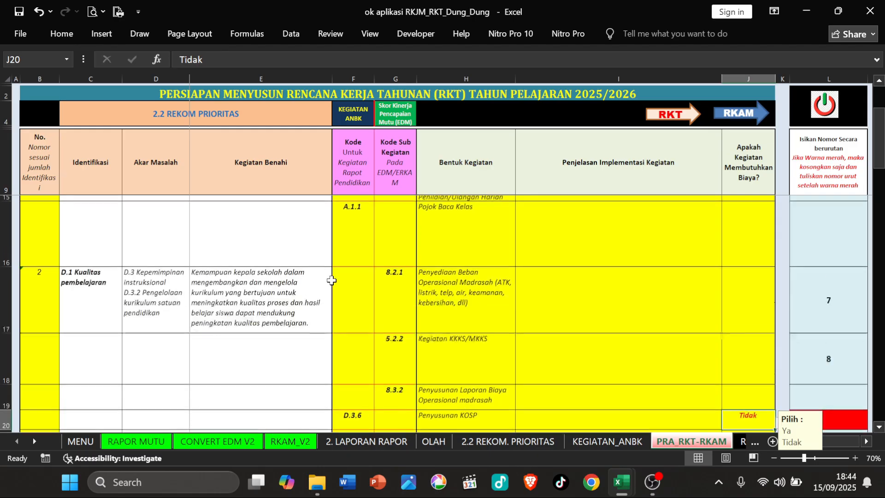
click(76, 290)
scroll(270, 325, down, 2)
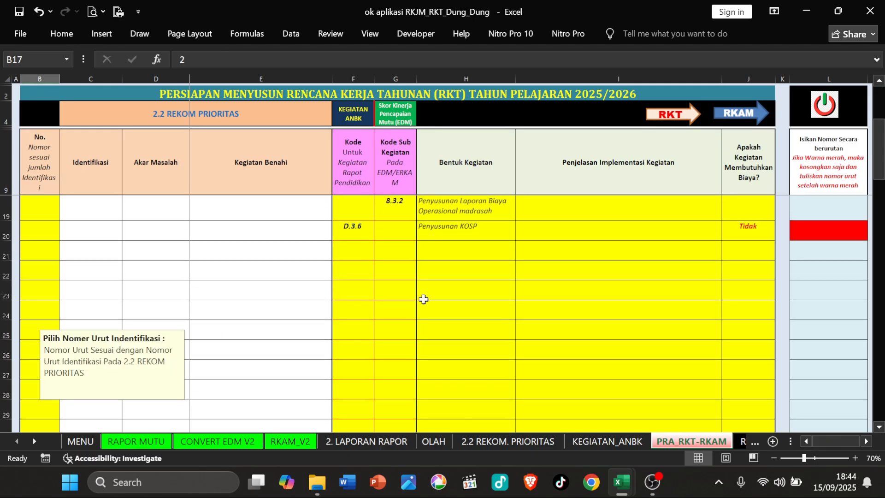
Step: Show the planning workbook beside the eRKAM report and select the next empty identification number cell, B21
click(837, 11)
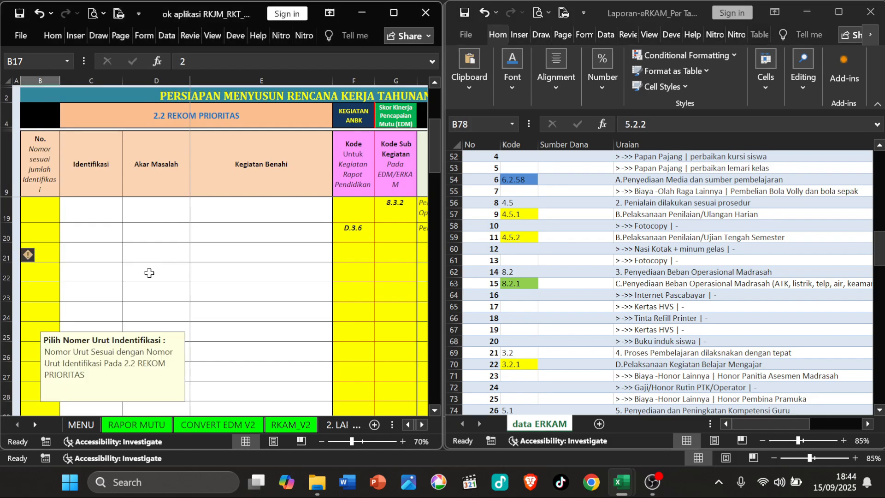
scroll(143, 263, up, 3)
click(51, 224)
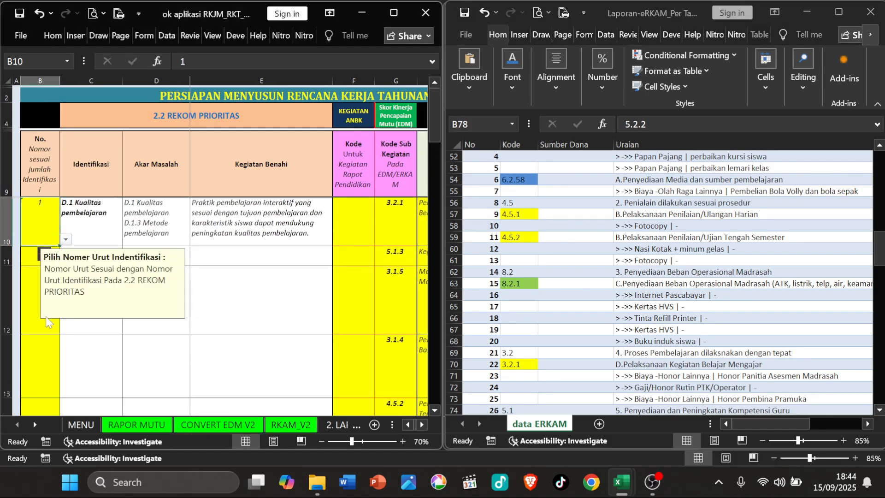
scroll(46, 322, down, 2)
click(34, 291)
scroll(37, 277, down, 1)
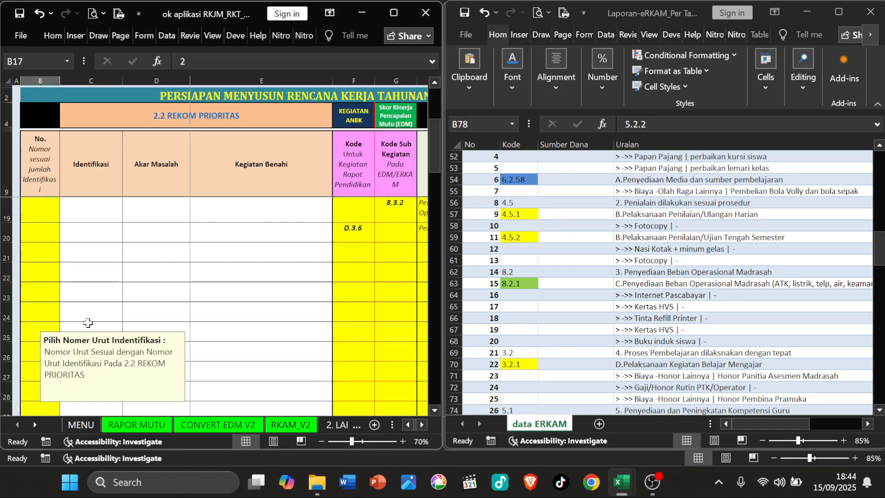
click(43, 255)
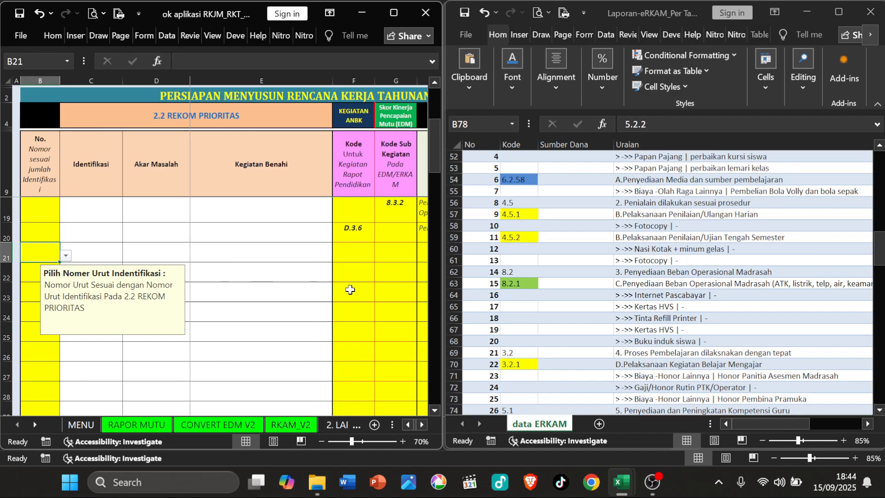
Step: Examine the colour-marked activity codes in the Kode column of the data ERKAM sheet
click(521, 258)
scroll(525, 249, up, 4)
click(528, 192)
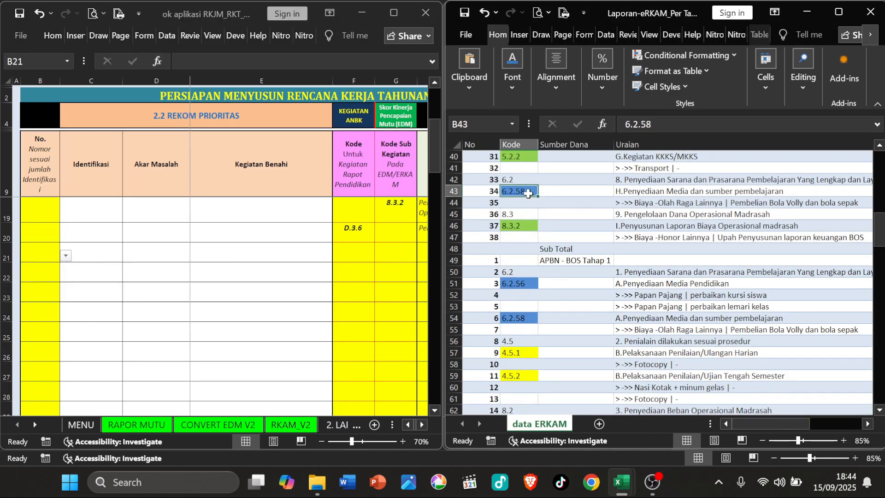
scroll(570, 209, up, 8)
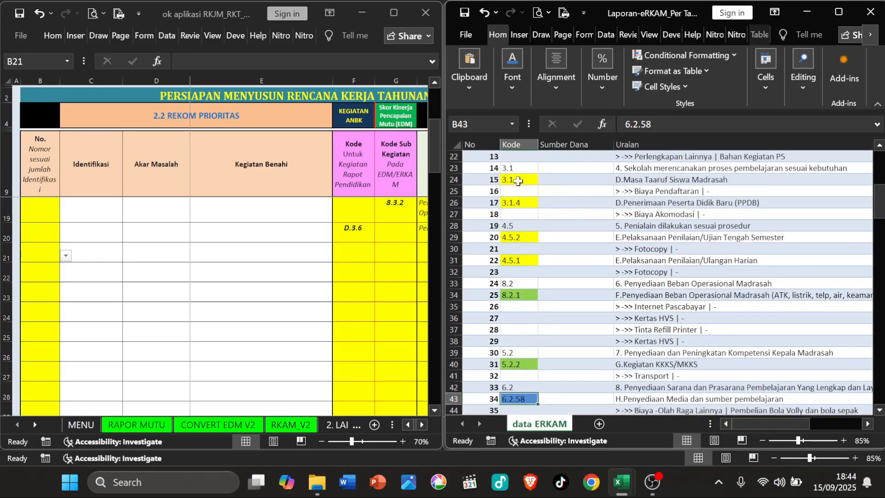
scroll(545, 247, up, 5)
scroll(535, 263, down, 6)
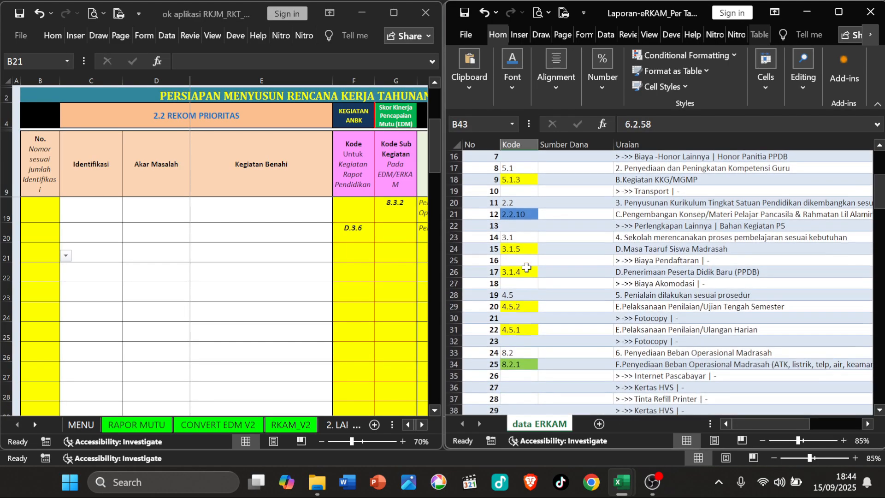
scroll(526, 276, down, 2)
click(527, 295)
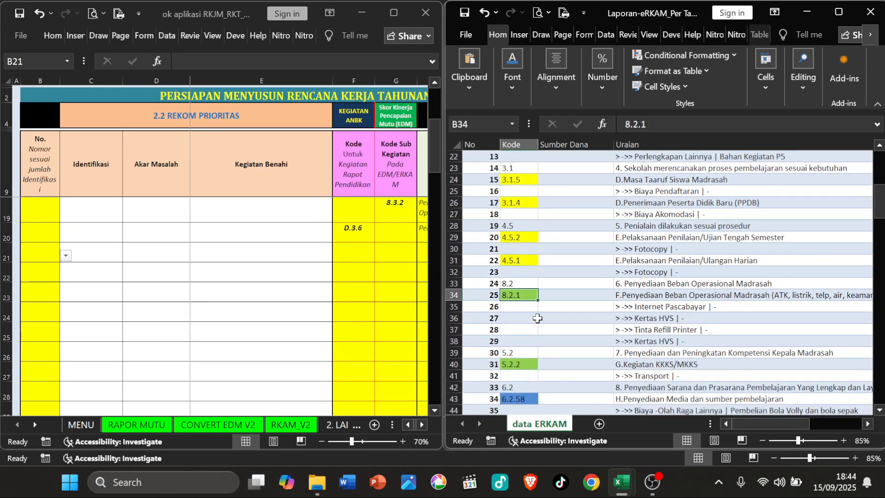
Step: Examine the blue-marked codes 6.2.58 and 2.2.10 and their descriptions in the BOS Tahap 2 section of the data ERKAM sheet
scroll(538, 317, down, 2)
scroll(538, 318, down, 2)
click(525, 293)
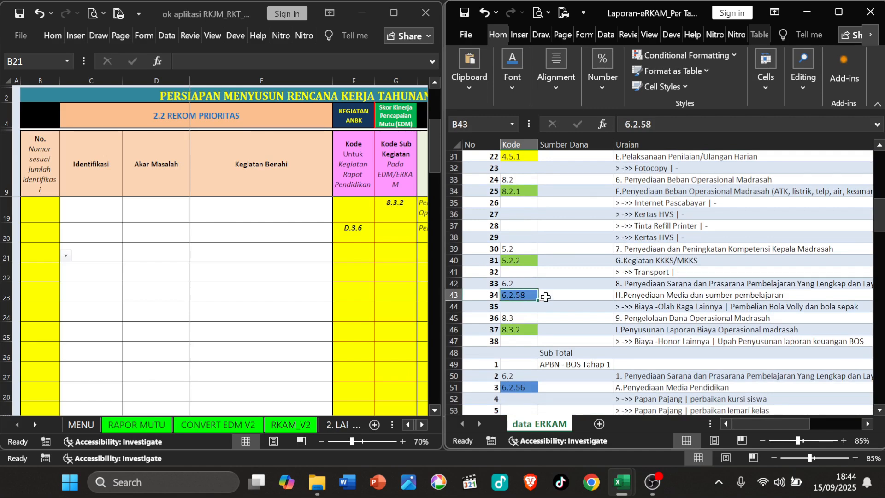
scroll(545, 297, up, 4)
scroll(546, 296, up, 3)
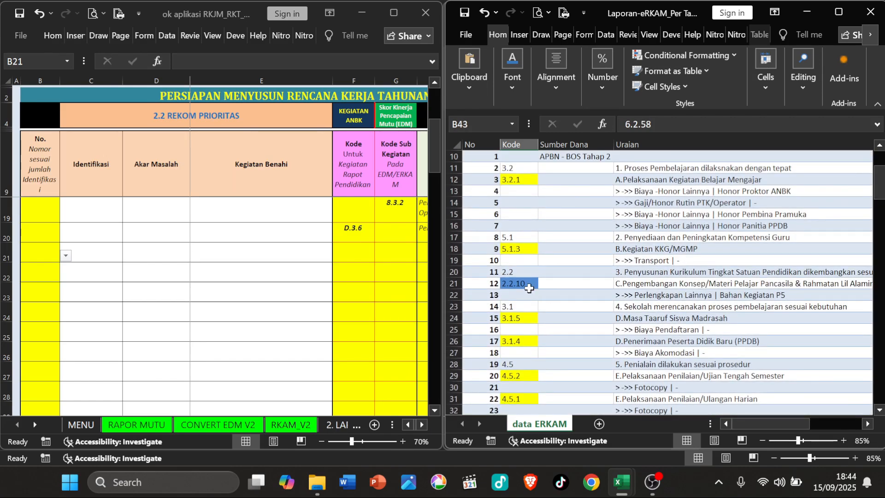
click(529, 288)
click(696, 296)
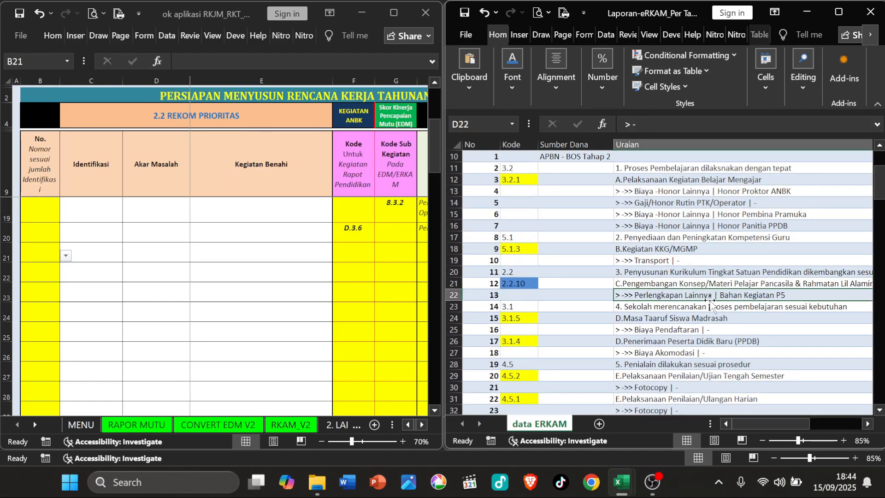
scroll(607, 305, down, 1)
scroll(607, 305, down, 4)
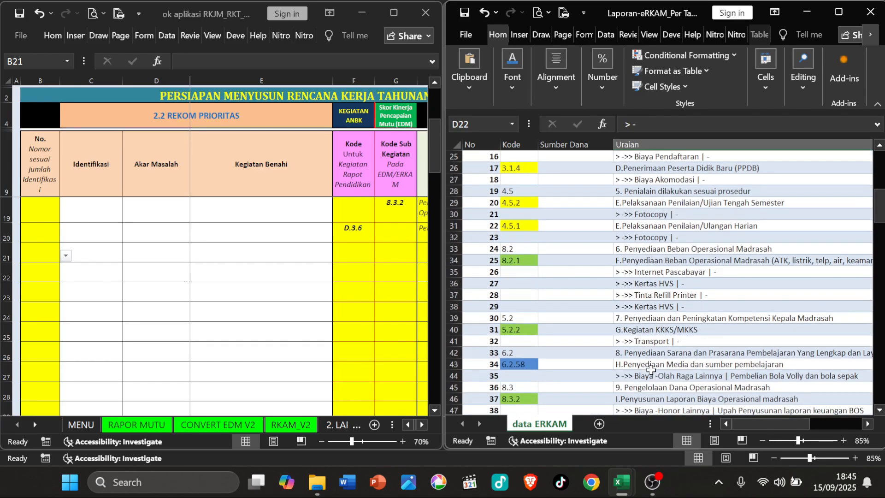
Step: Examine the descriptions of the learning media activities coded 6.2.58 and 6.2.56 in the Uraian column
click(649, 367)
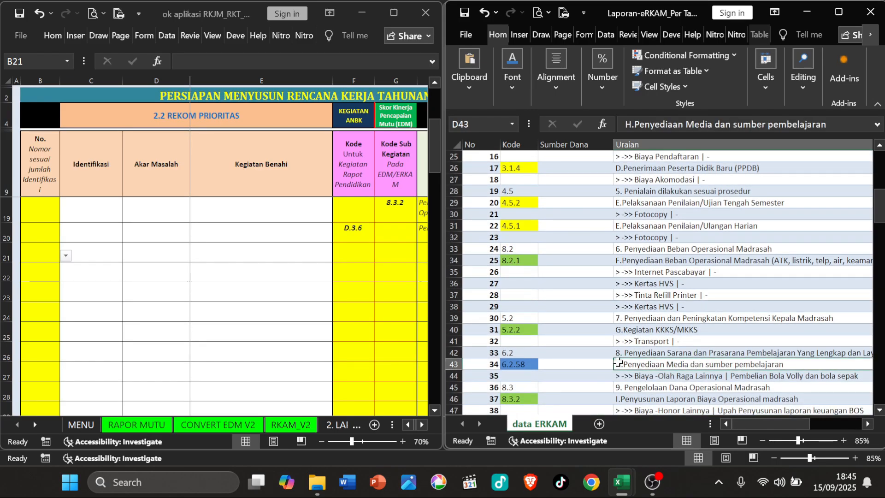
scroll(636, 359, down, 3)
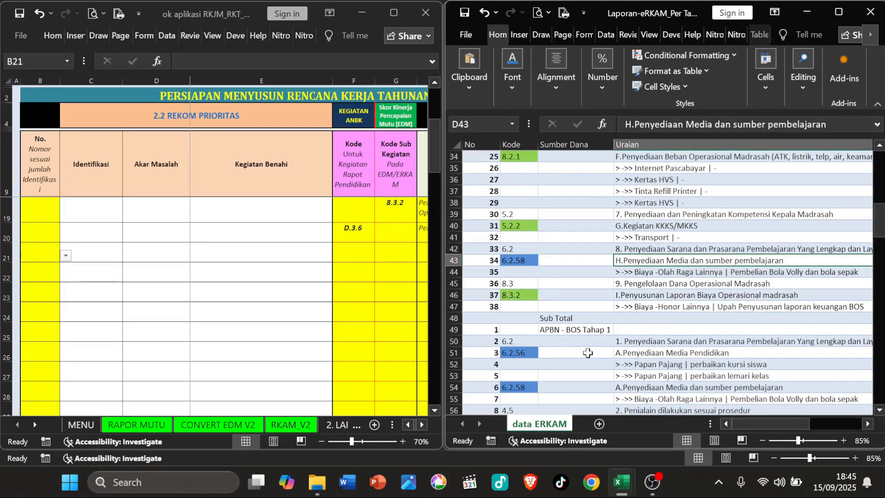
click(642, 357)
scroll(648, 366, down, 1)
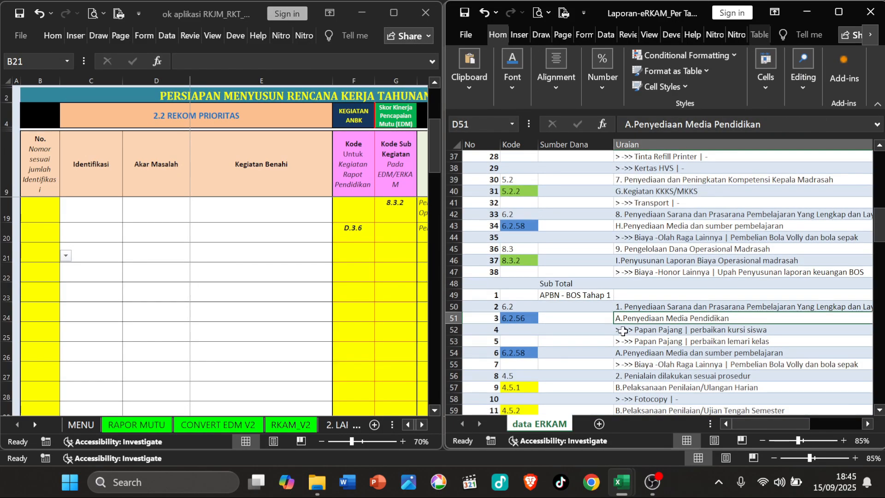
click(648, 353)
scroll(641, 351, down, 3)
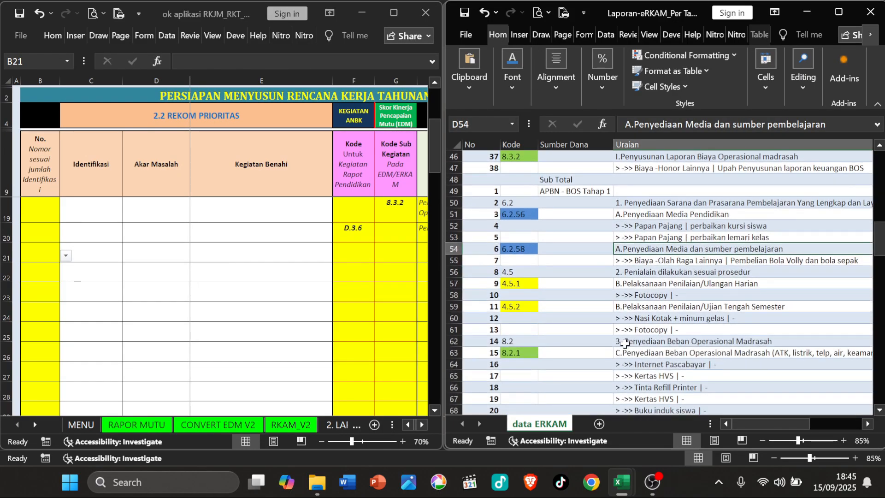
scroll(626, 345, up, 2)
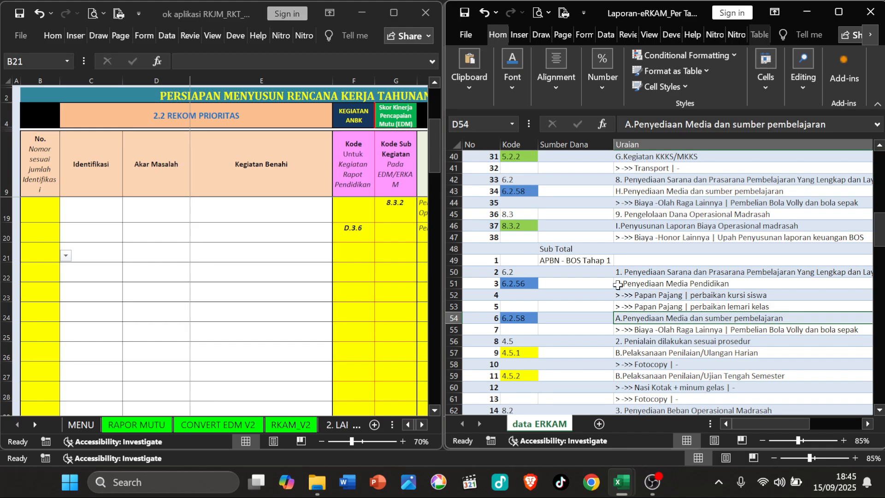
Step: Open the 2.2 REKOM. PRIORITAS sheet of the planning workbook and examine the Identifikasi entries from B8 down to B13
click(350, 13)
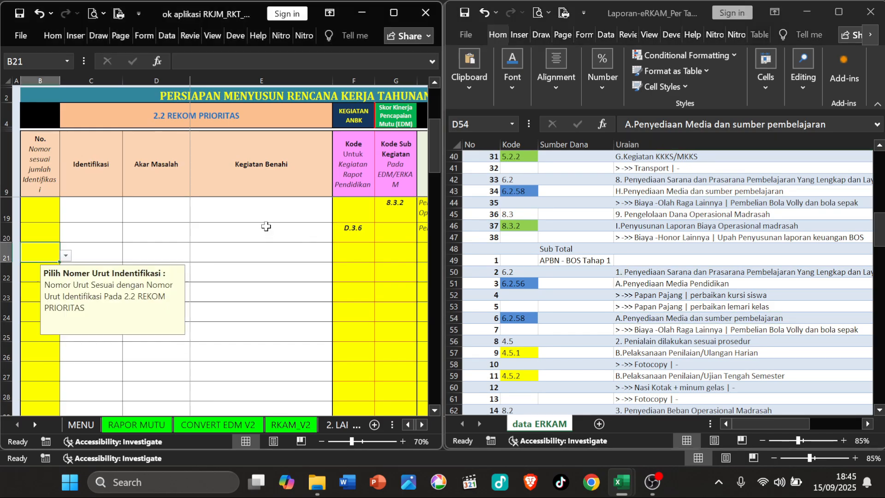
click(391, 17)
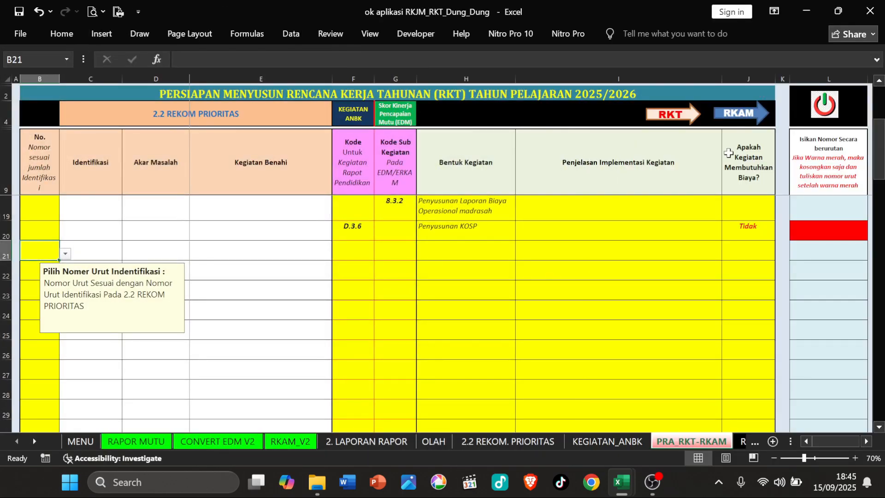
click(829, 117)
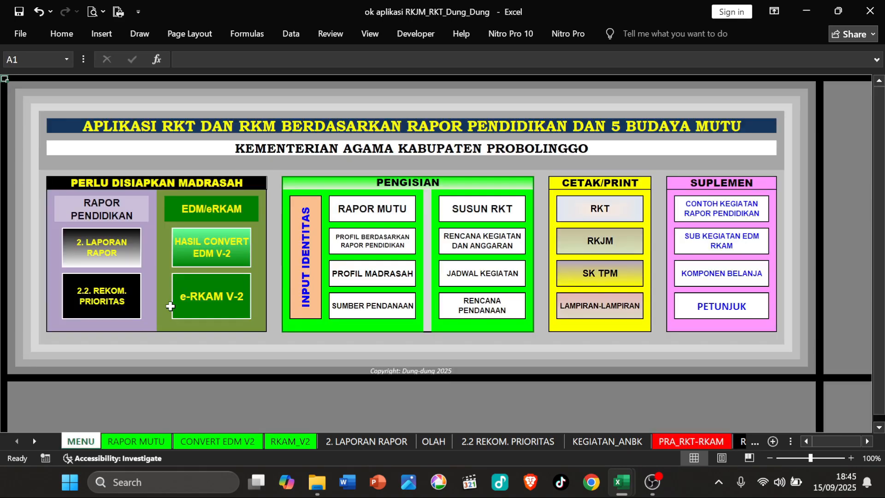
click(112, 305)
click(60, 273)
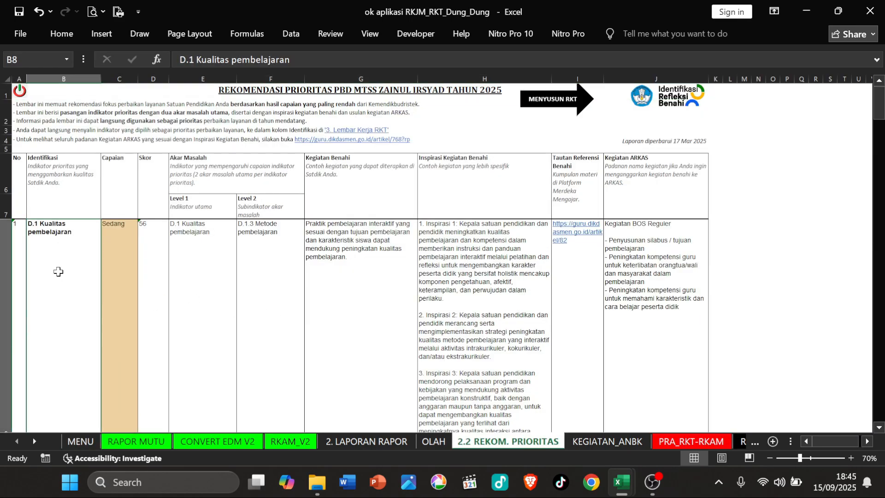
key(Down)
key(Down)
key(Down)
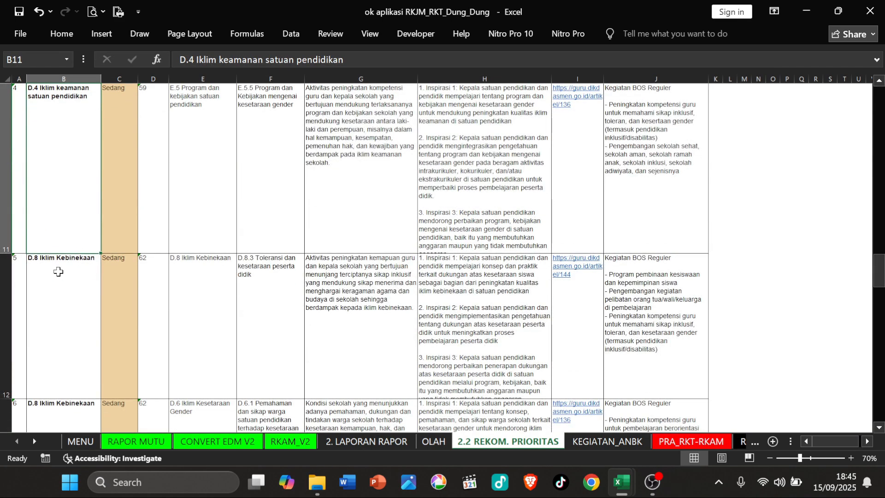
key(Down)
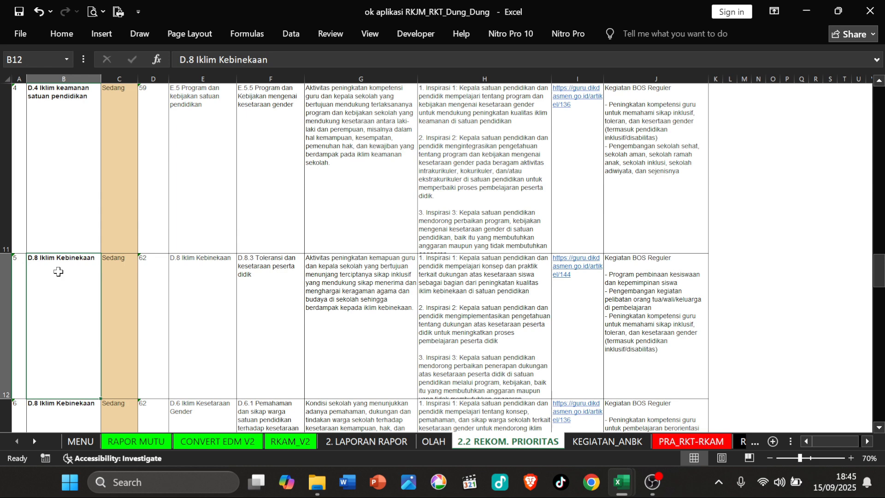
key(Down)
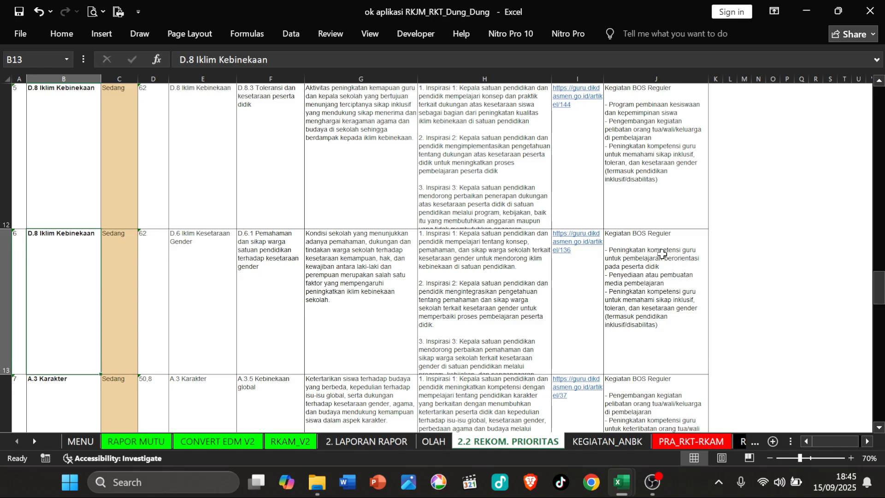
Step: Search the 2.2 REKOM. PRIORITAS sheet for "alat peraga"
key(ctrl+f)
text(alat peraga)
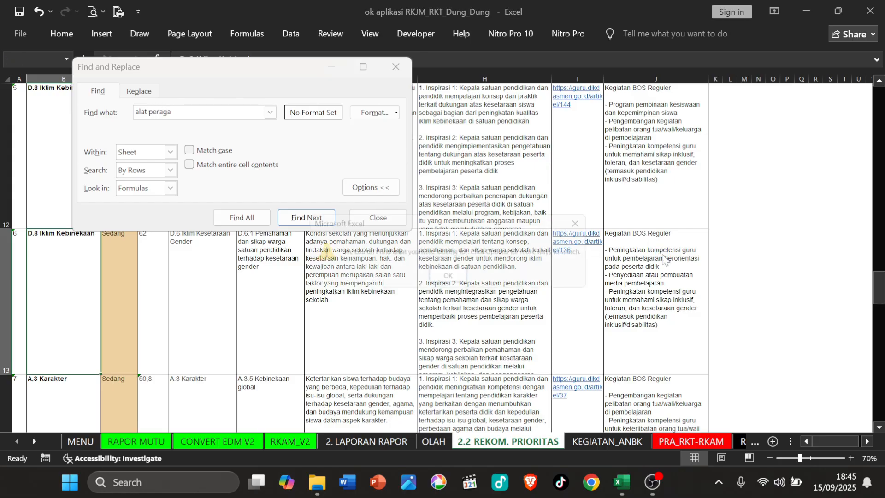
key(Return)
click(449, 278)
click(385, 219)
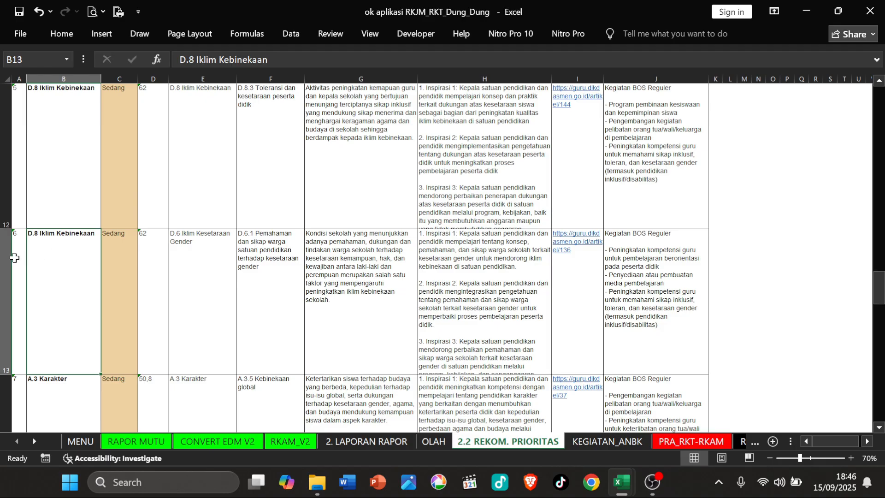
Step: Examine the Identifikasi entries in column B, from D.1 Kualitas pembelajaran and D.4 Iklim keamanan satuan pendidikan to A.3 Karakter
scroll(32, 215, up, 4)
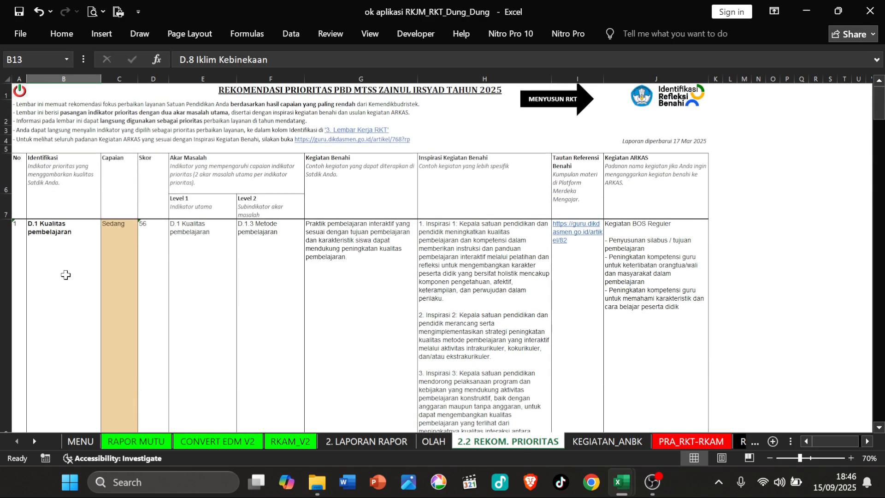
scroll(79, 260, down, 1)
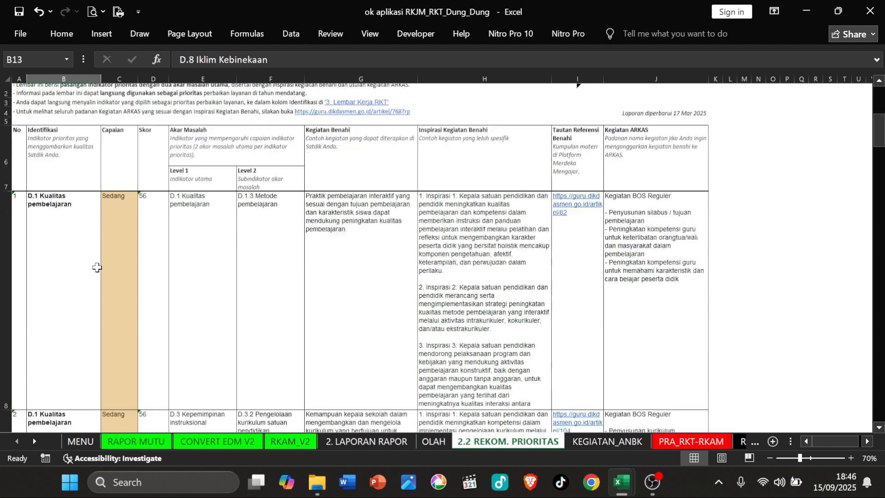
click(73, 259)
click(40, 403)
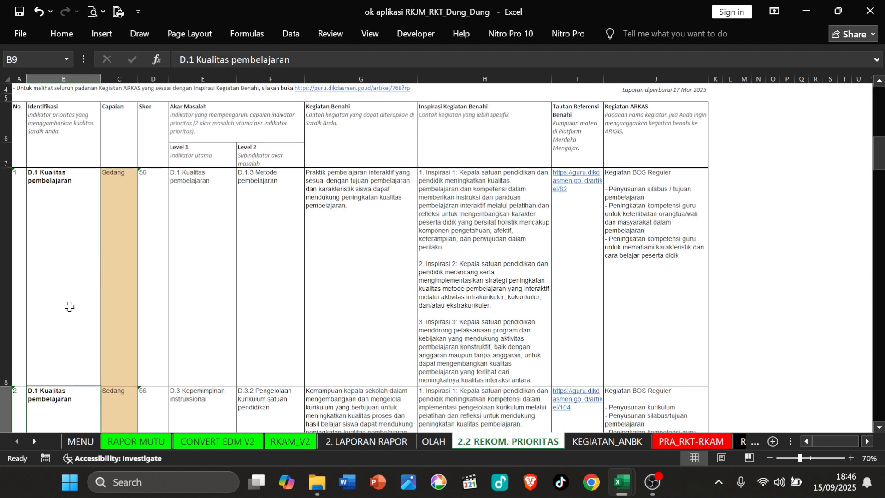
scroll(69, 306, down, 3)
click(55, 283)
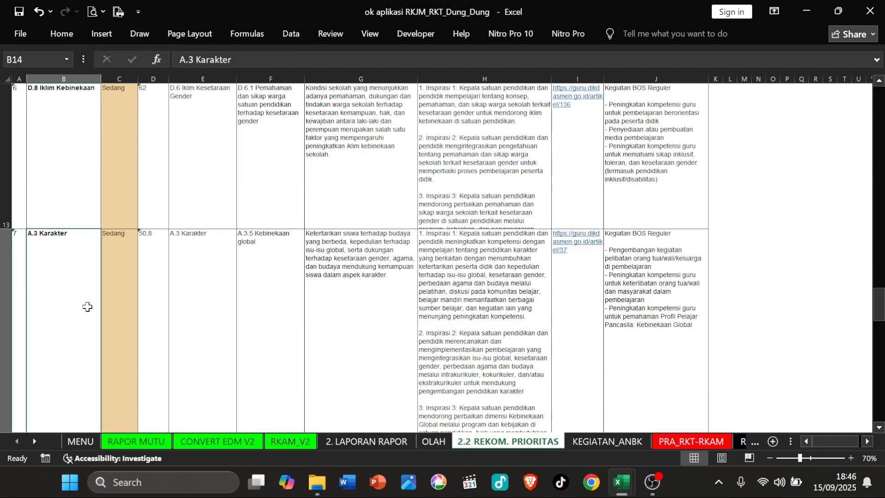
scroll(85, 306, up, 3)
scroll(81, 285, up, 5)
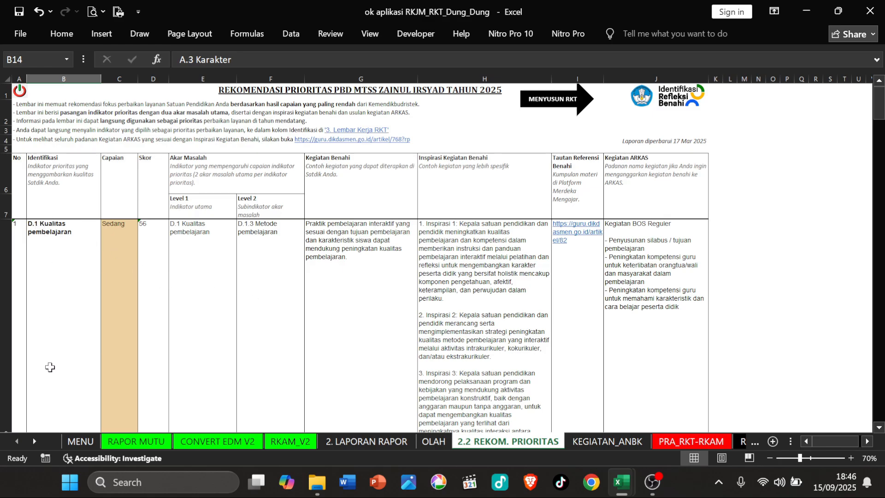
scroll(49, 367, down, 1)
scroll(310, 270, down, 1)
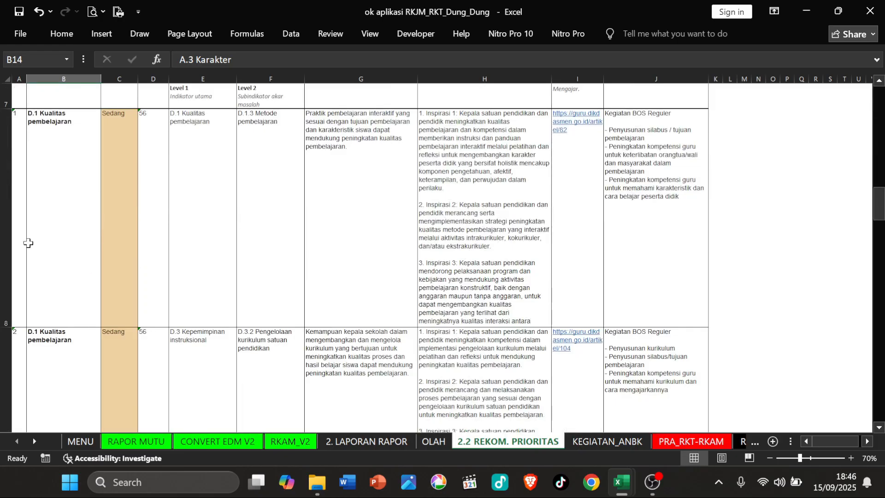
click(40, 201)
click(57, 336)
scroll(64, 323, down, 2)
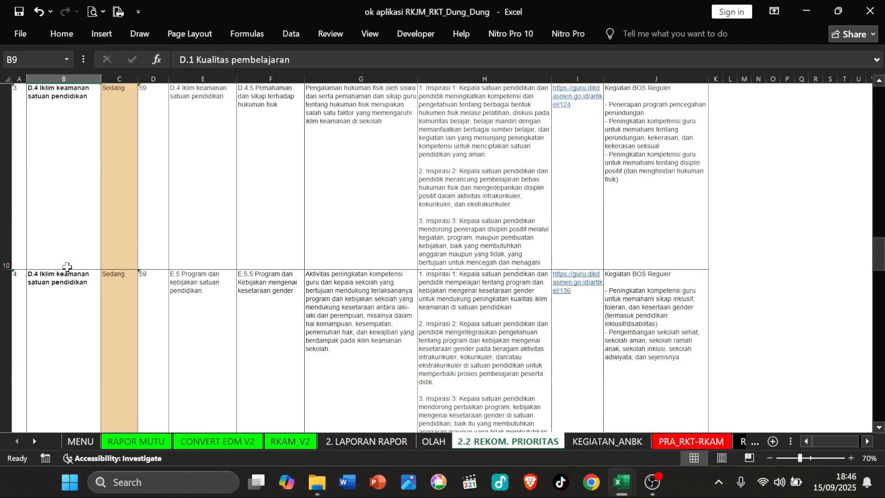
click(67, 207)
scroll(332, 274, up, 3)
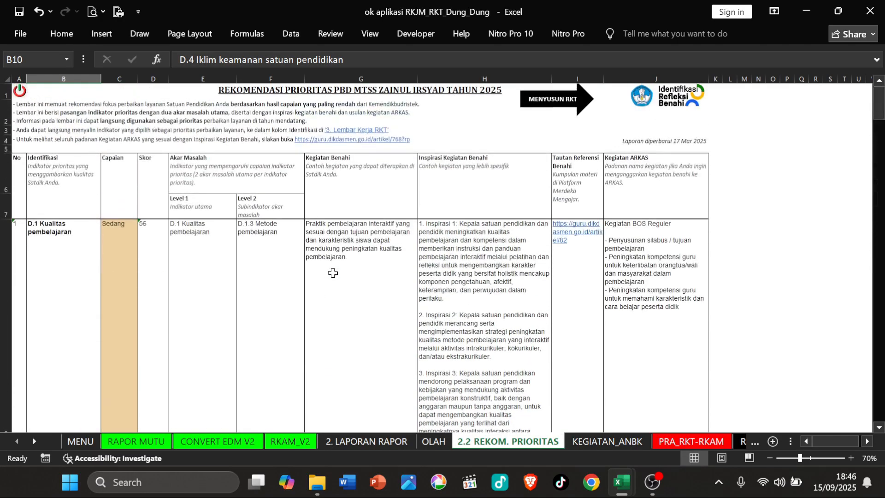
Step: Return to the PRA_RKT-RKAM sheet, and examine the activities in the Laporan-eRKAM_Per Triwulan workbook against the BOS Tahap 1 section of the other eRKAM report
click(543, 103)
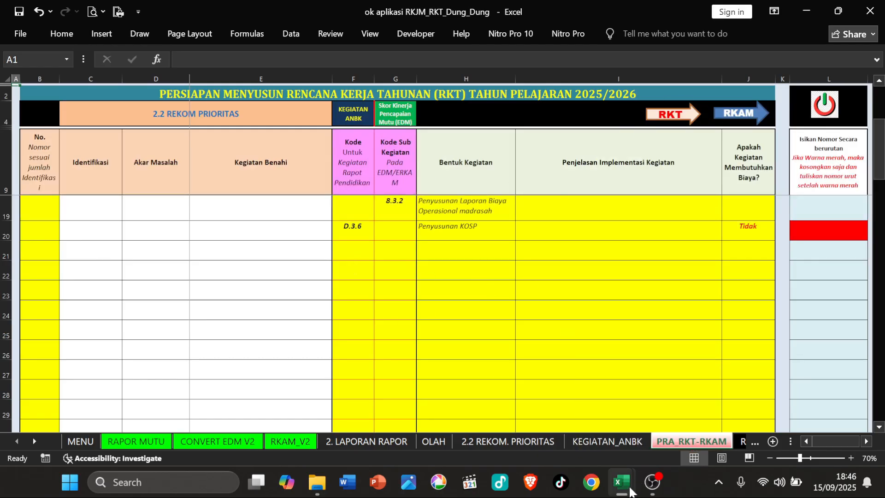
mouse_move(630, 491)
click(597, 435)
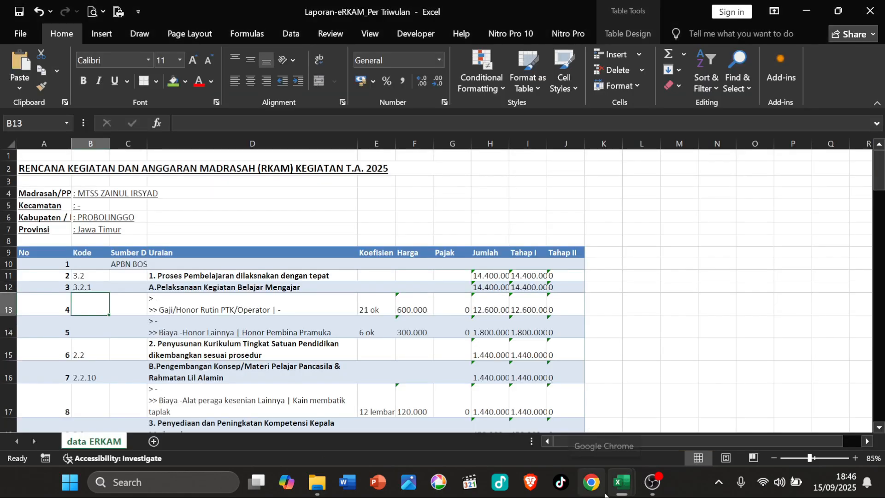
click(461, 406)
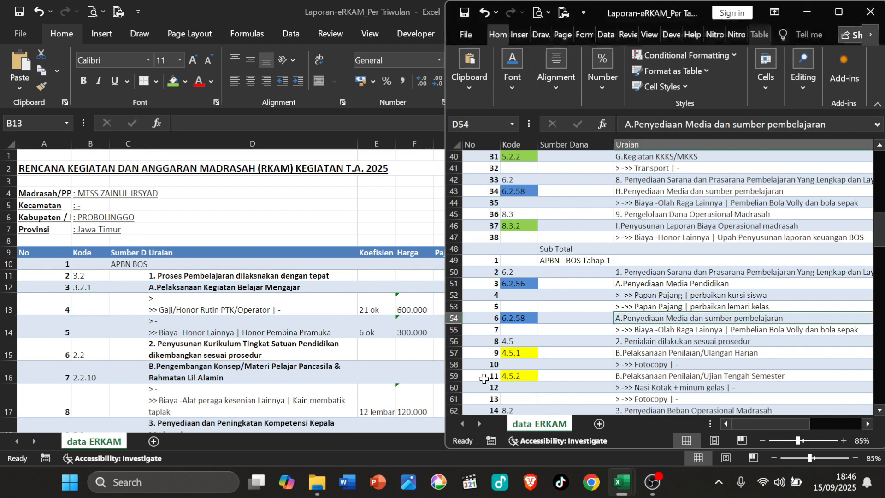
click(604, 264)
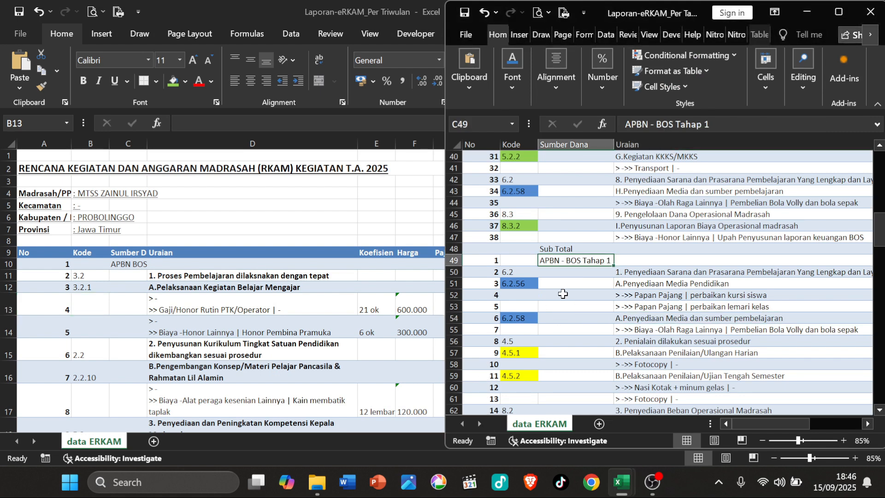
click(324, 193)
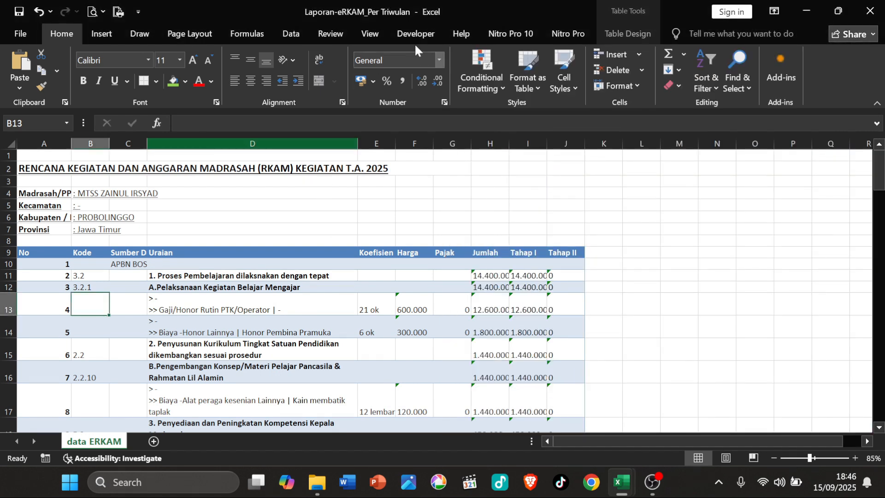
scroll(319, 220, down, 3)
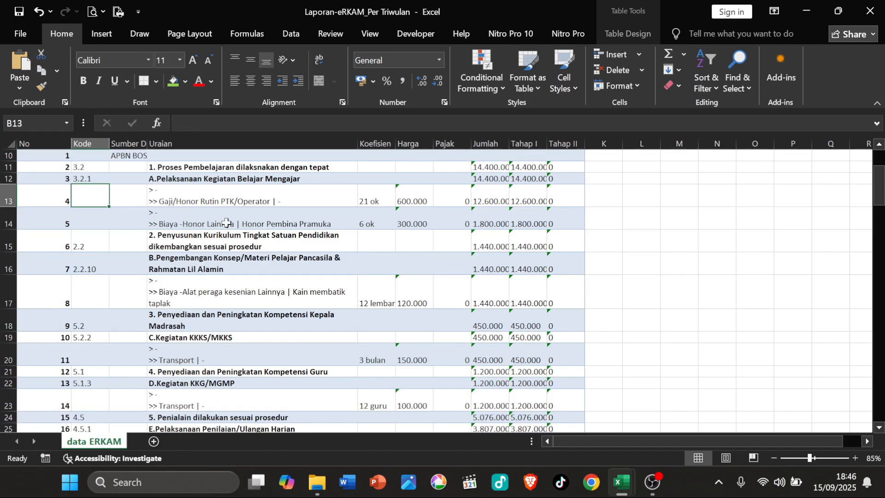
click(804, 12)
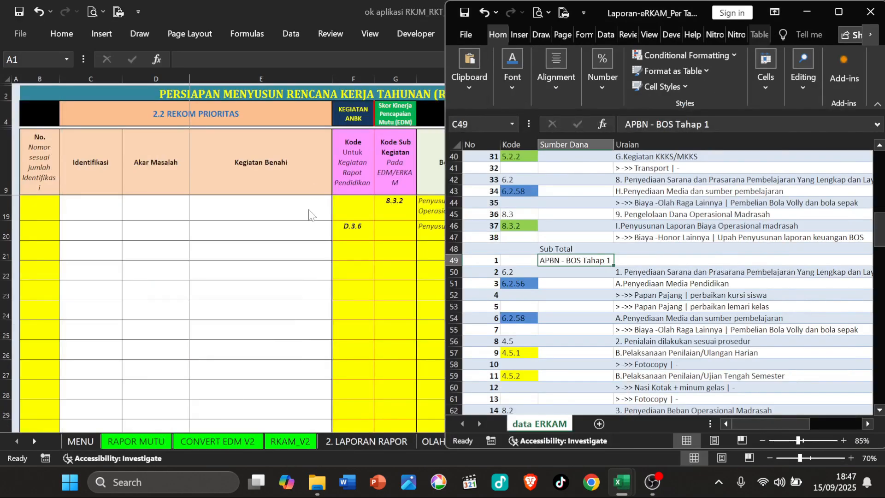
Step: Set the identification number in cell B21 of the PRA_RKT-RKAM sheet to 6
click(521, 195)
click(315, 254)
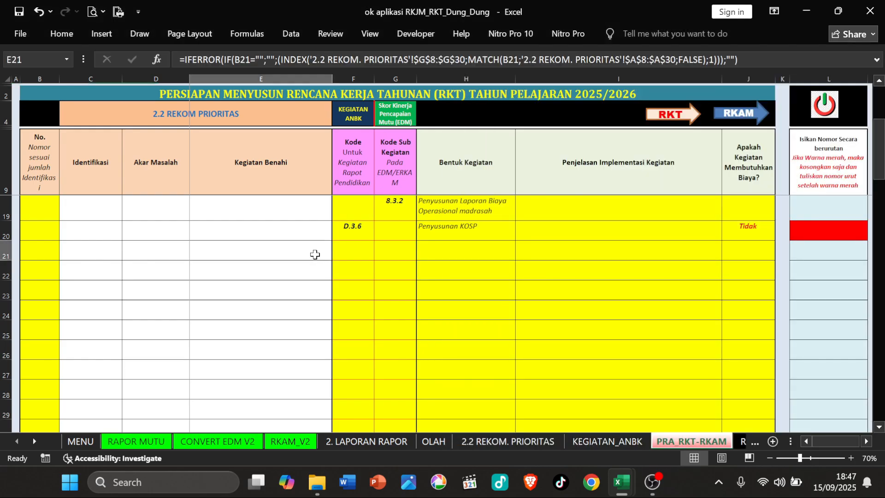
click(52, 249)
click(65, 255)
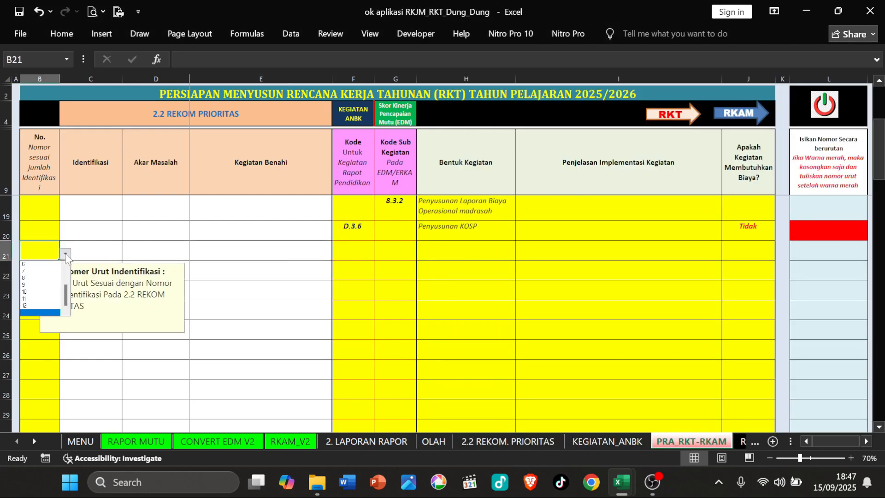
click(37, 264)
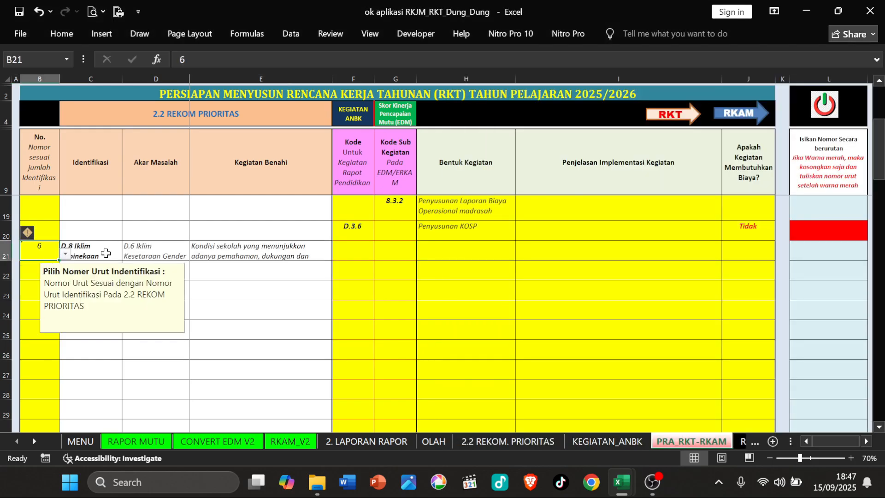
Step: Increase the height of row 21 to fit its full Akar Masalah and Kegiatan Benahi text
key(Right)
drag(9, 260, 8, 326)
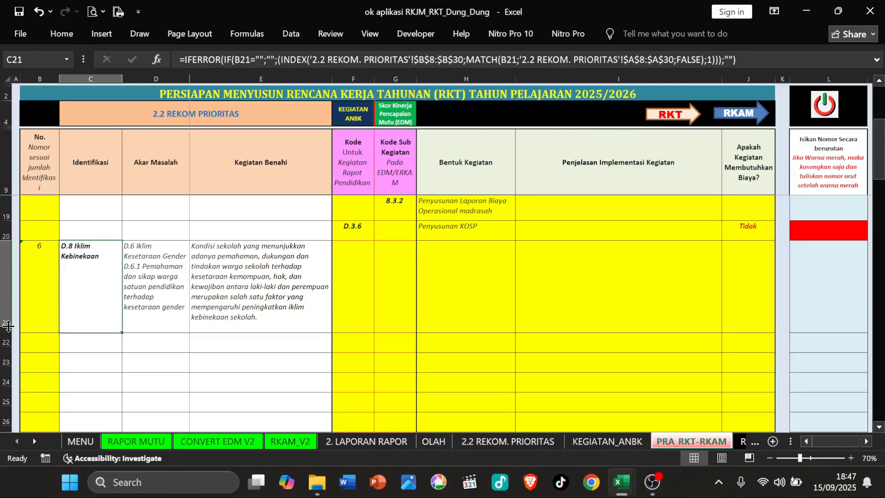
click(247, 276)
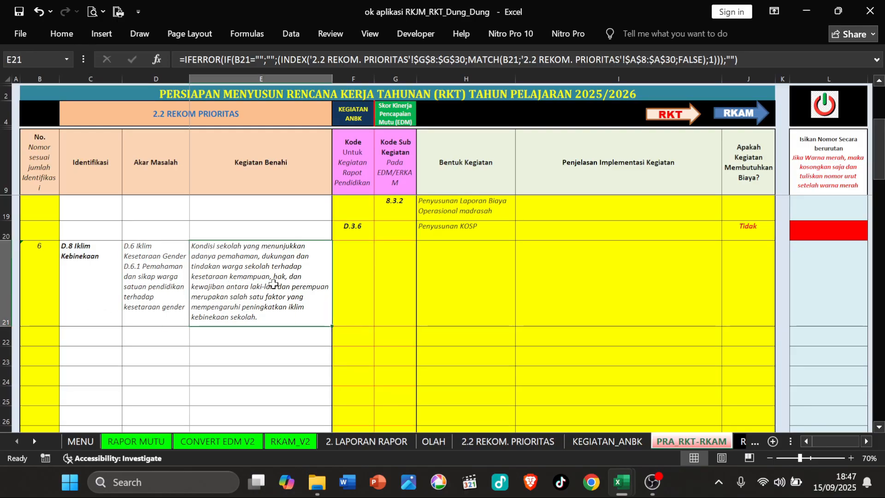
click(71, 264)
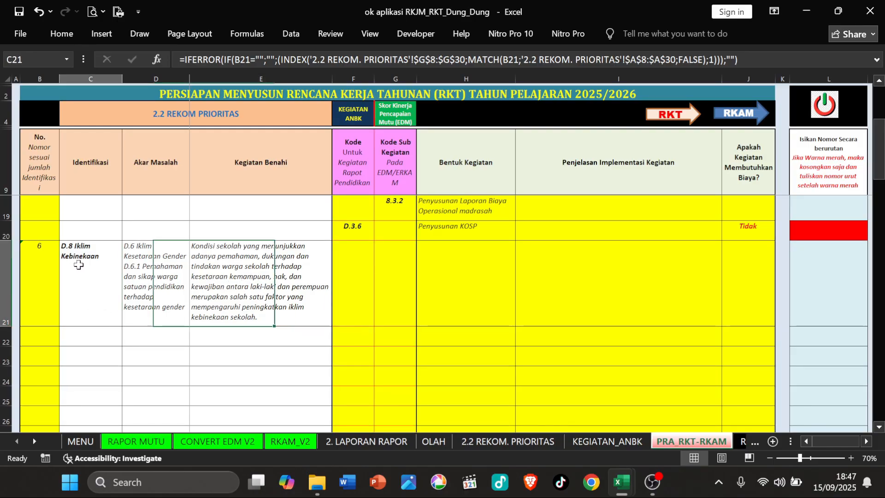
Step: Open the 2.2 REKOM. PRIORITAS sheet and examine recommendation number 6 in row 13, including its Kegiatan ARKAS entry in J13
click(827, 114)
click(102, 294)
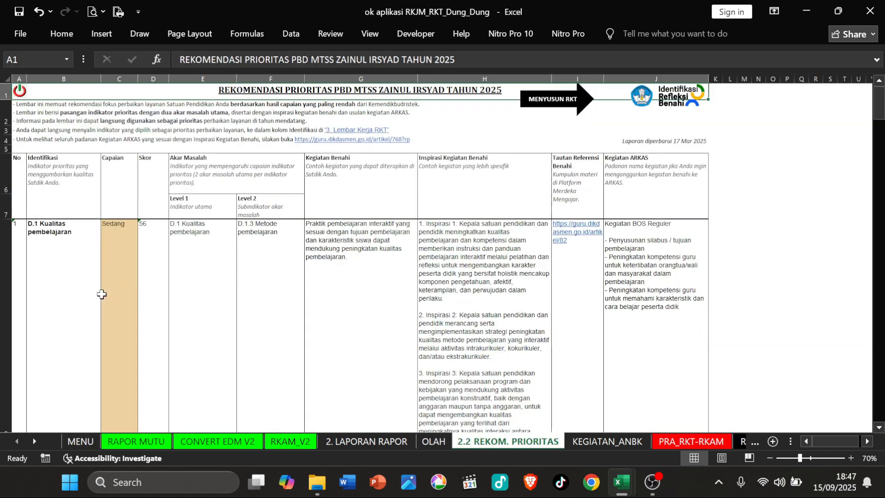
click(68, 301)
key(Down)
key(Down)
key(Down)
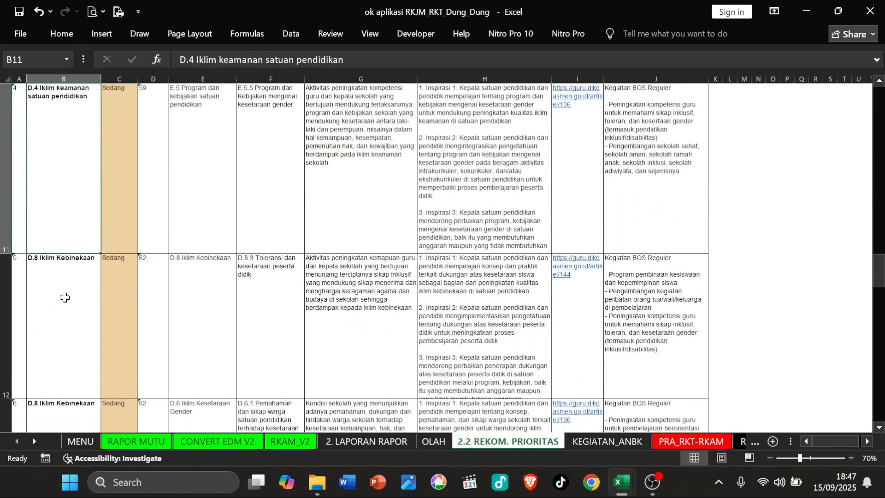
key(Down)
key(Down)
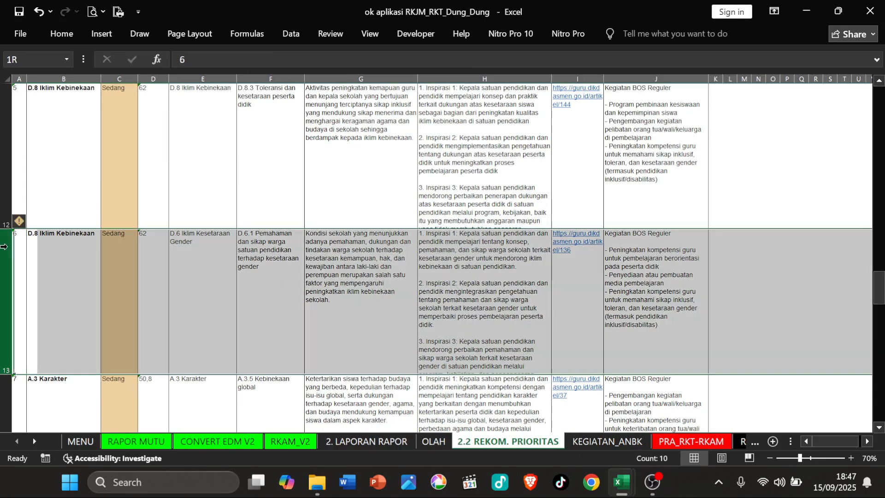
click(4, 249)
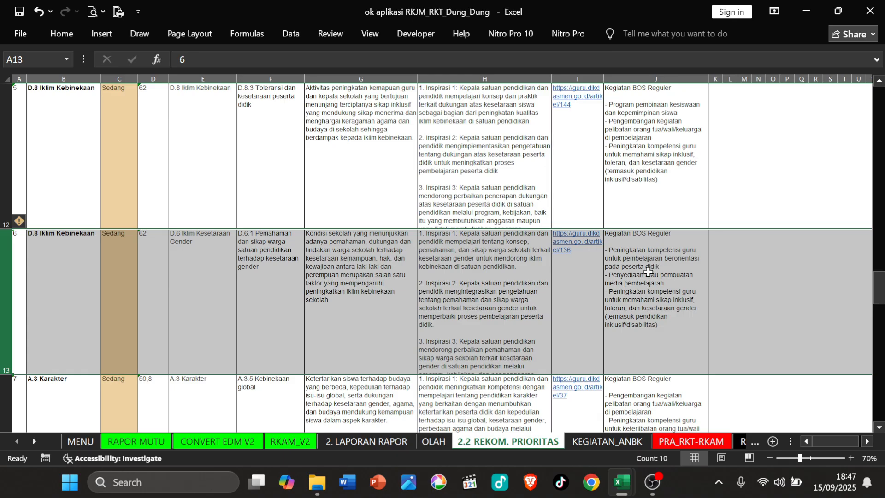
click(644, 278)
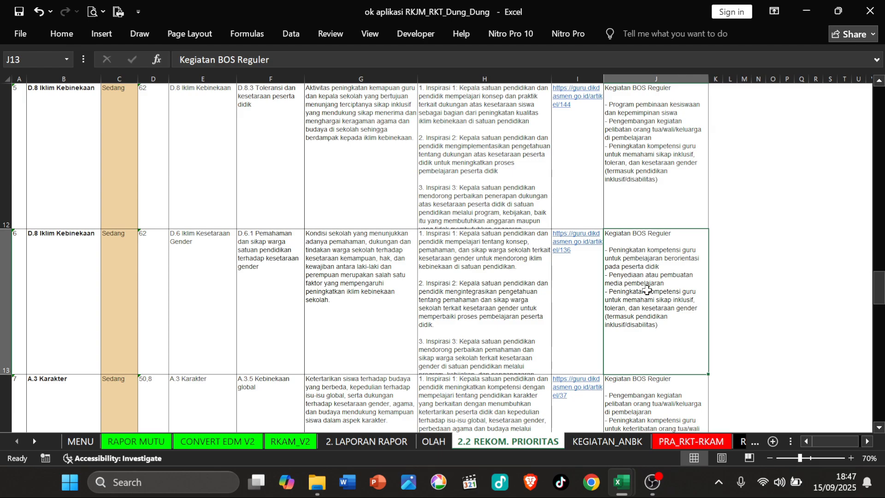
Step: Return to the PRA_RKT-RKAM sheet and review the identification numbers chosen in column B, from B10 and B17 to B21
scroll(598, 206, up, 4)
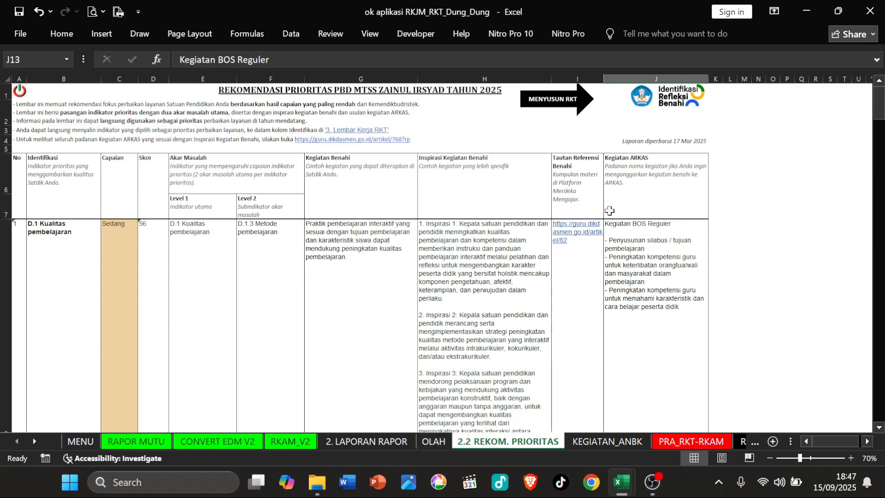
click(547, 102)
scroll(35, 251, up, 3)
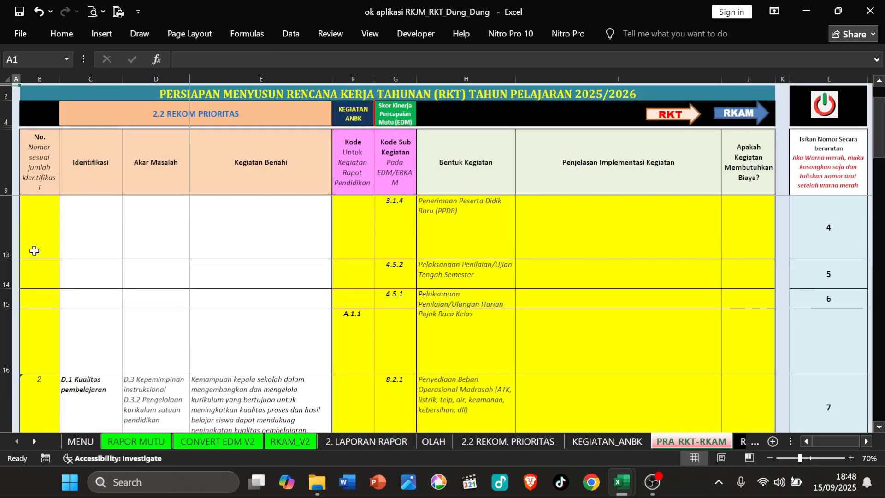
click(51, 218)
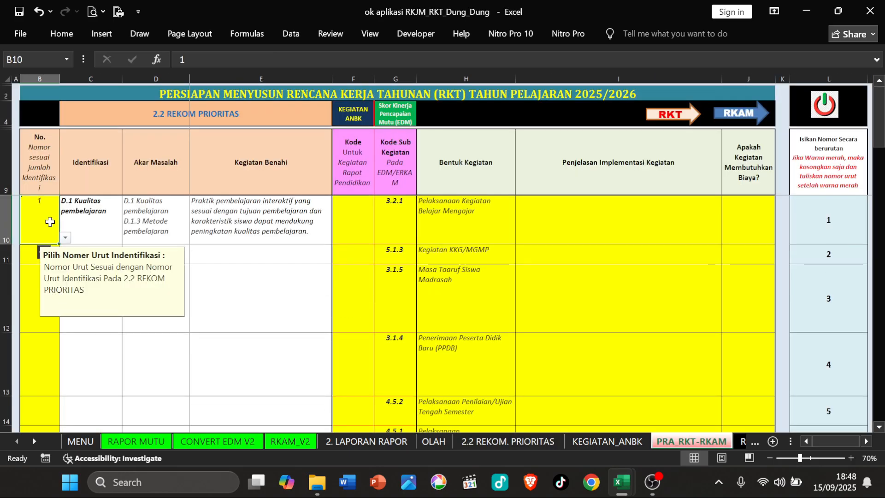
scroll(43, 341, down, 3)
click(41, 404)
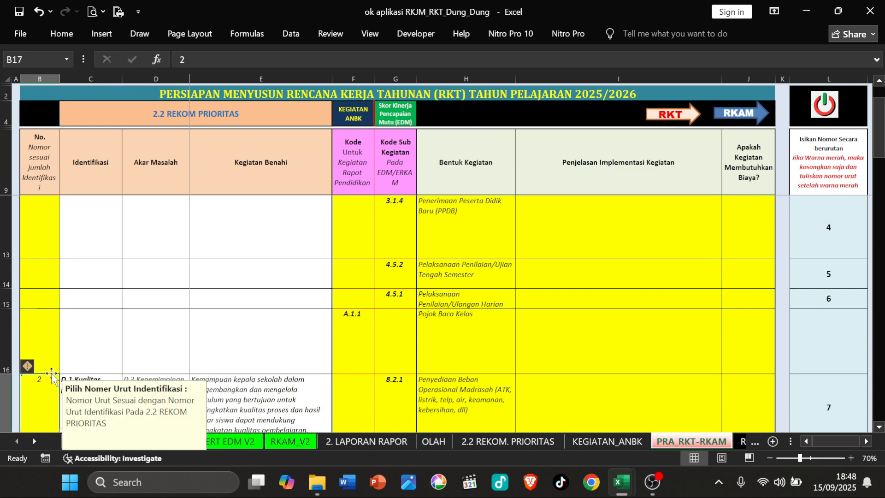
scroll(52, 376, down, 1)
scroll(99, 296, down, 1)
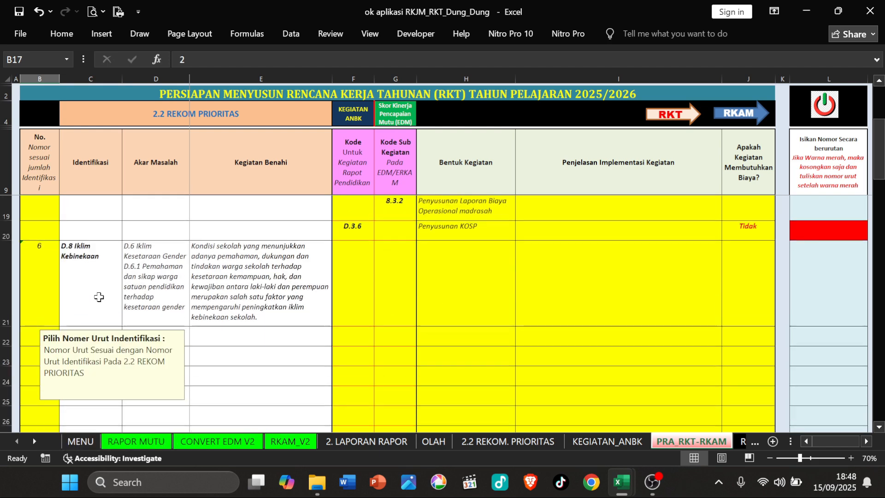
click(41, 260)
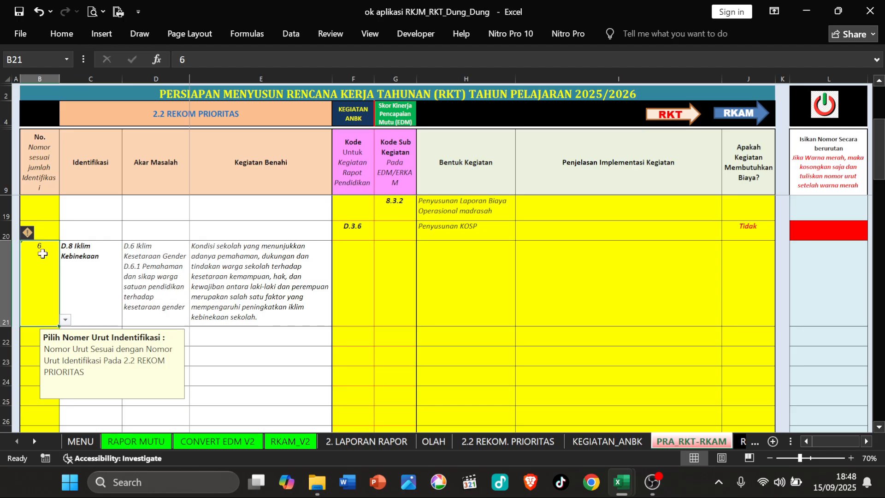
click(99, 234)
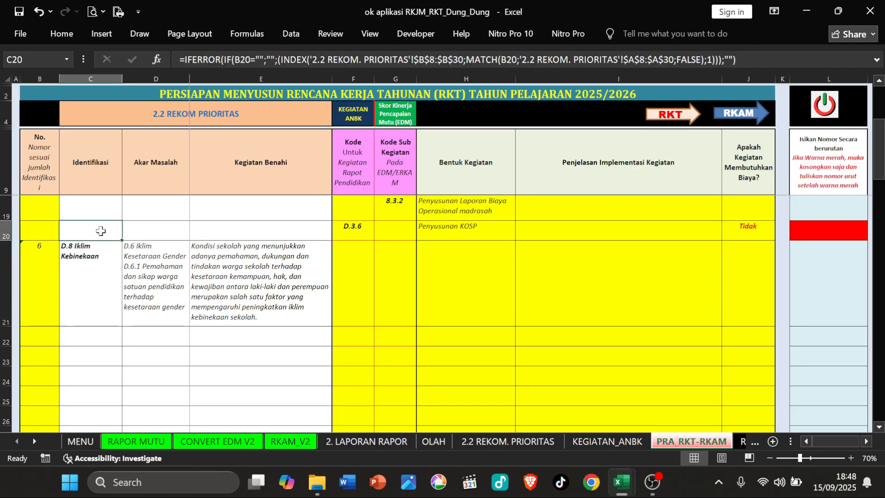
click(36, 261)
scroll(75, 241, up, 3)
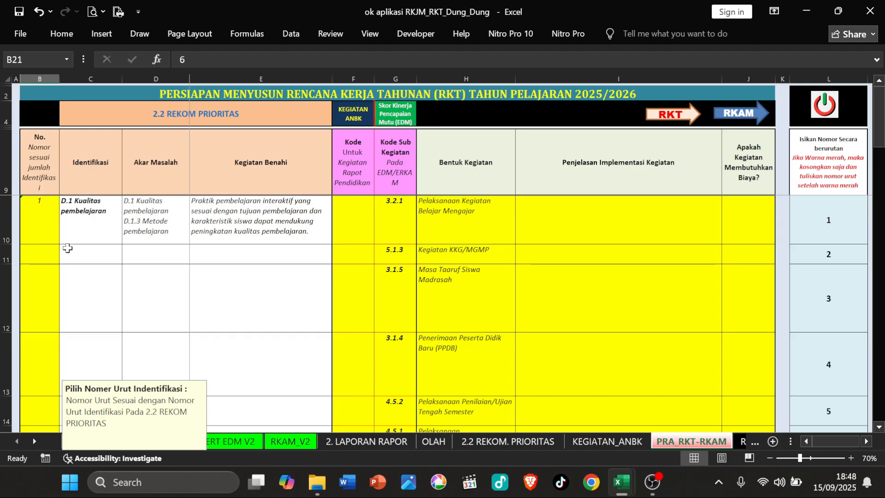
scroll(67, 249, down, 2)
scroll(39, 279, down, 1)
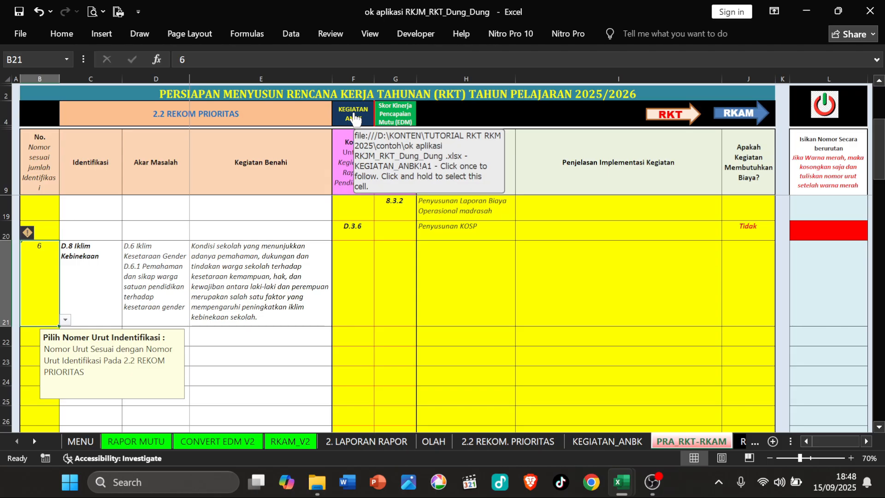
Step: Show the planning workbook beside the Laporan-eRKAM workbook and locate code 2.2.10 in the report's BOS Tahap 2 section
click(269, 273)
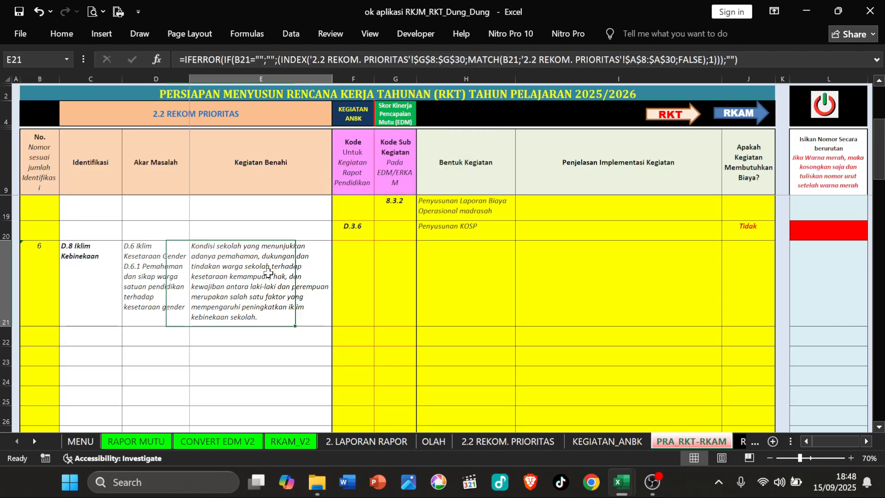
click(346, 269)
click(391, 265)
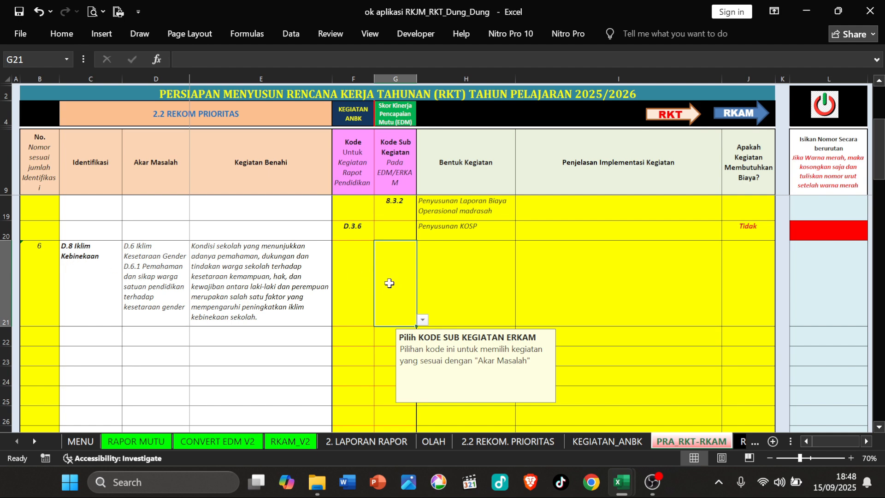
click(829, 18)
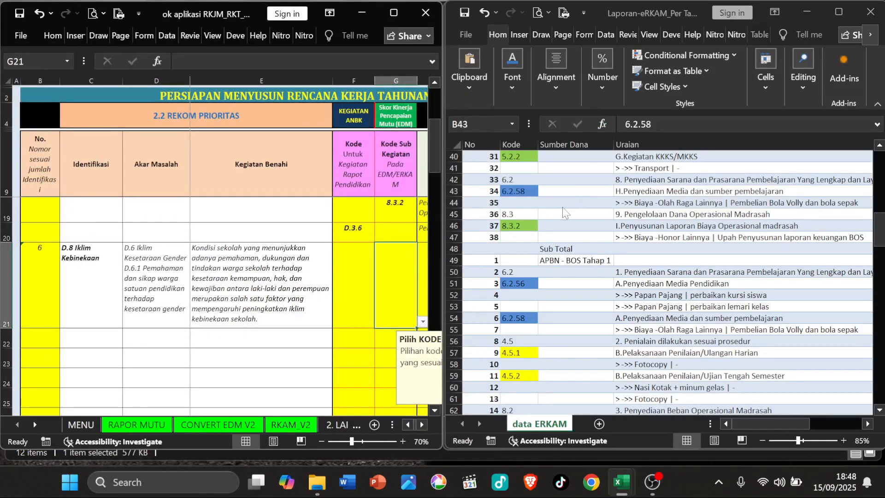
scroll(588, 201, up, 8)
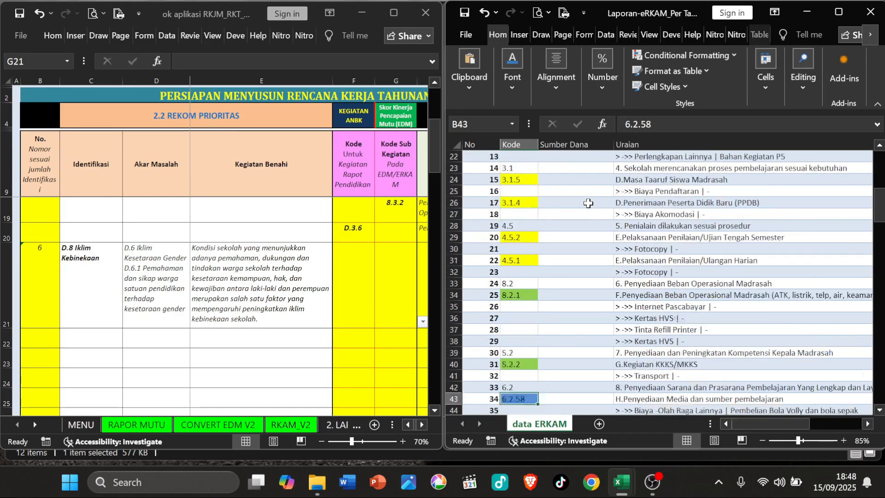
scroll(589, 203, up, 3)
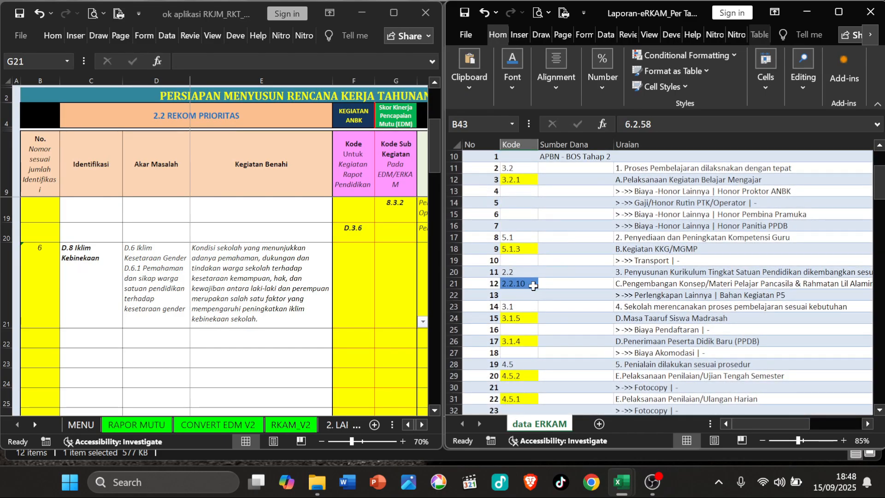
click(533, 286)
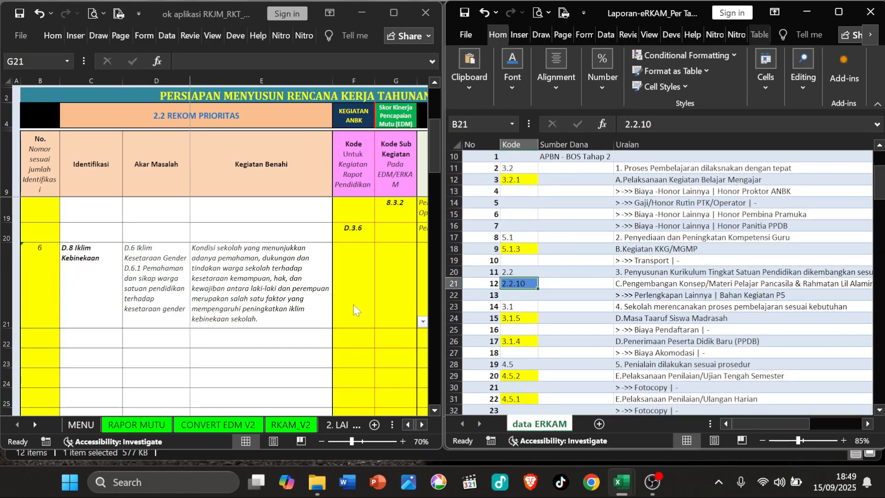
Step: Enter the eRKAM sub-activity code 2.2.10 in cell G21 of the PRA_RKT-RKAM sheet
click(342, 251)
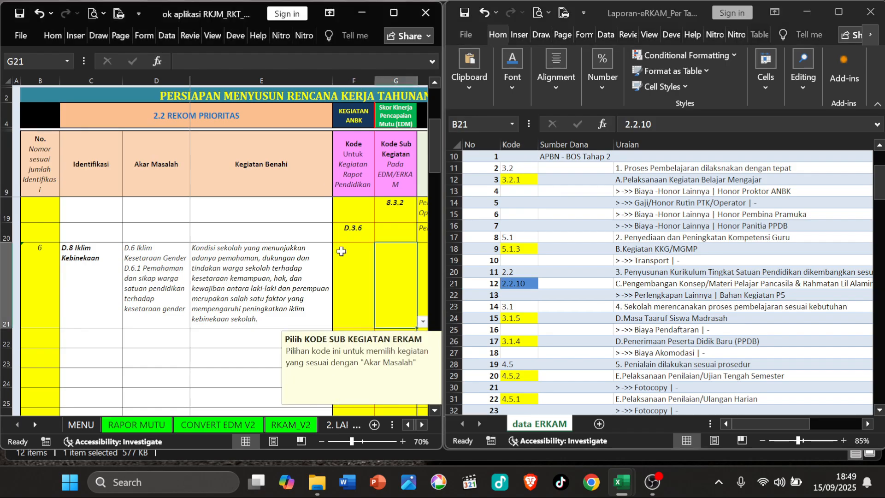
click(342, 268)
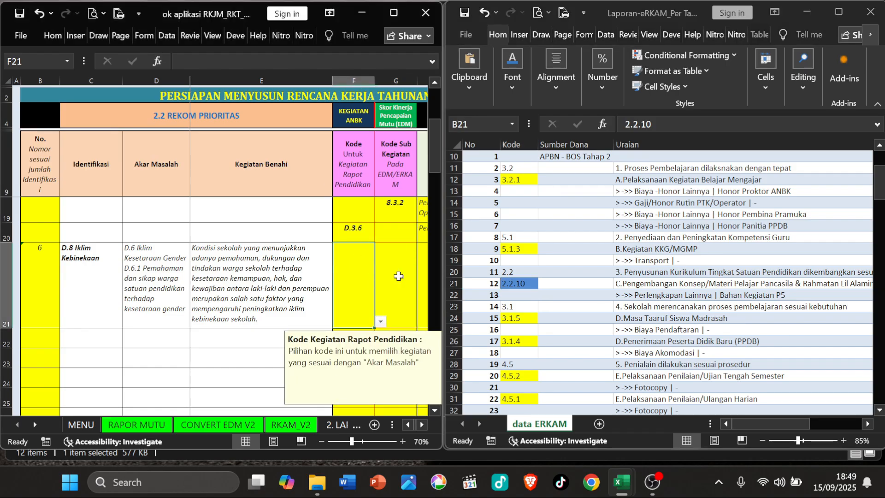
click(399, 277)
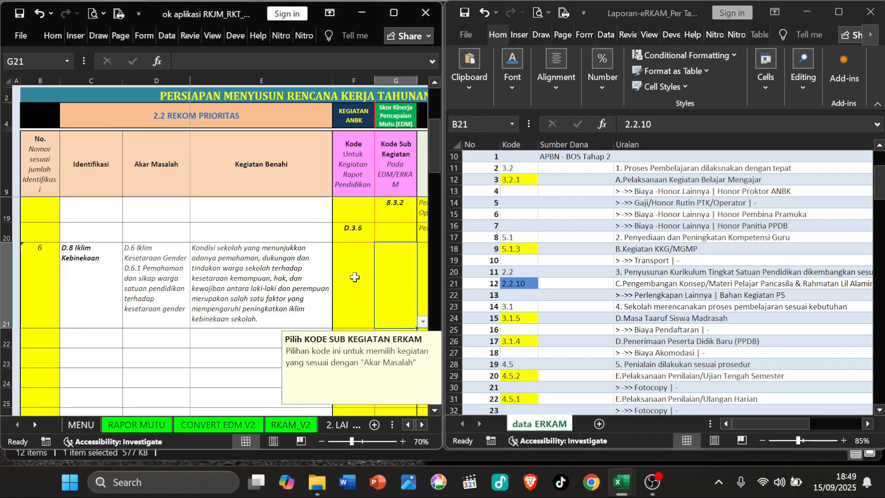
ctrl+scroll(355, 277, down, 2)
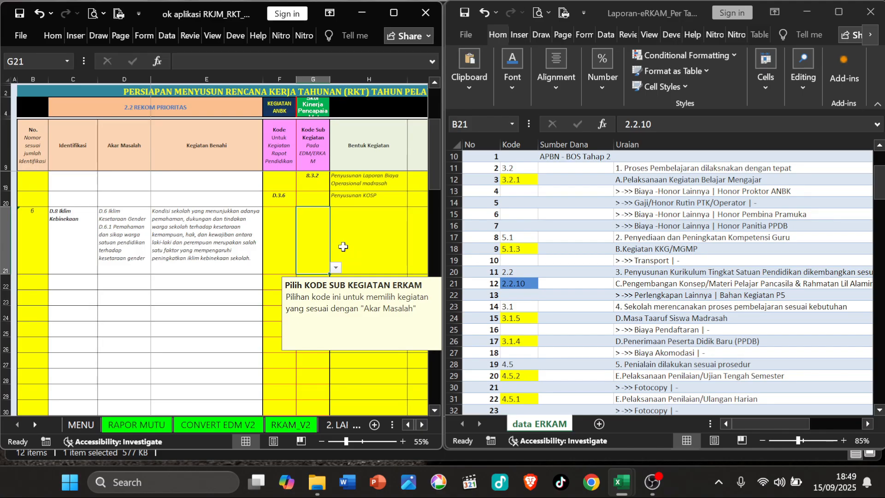
text(2.2.10)
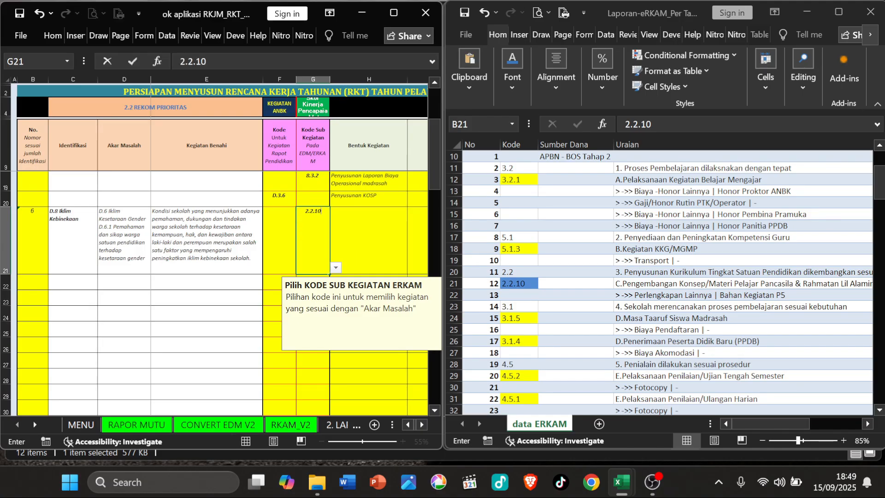
Step: Set the Bentuk Kegiatan in H21 to Pengembangan Konsep/Materi Pelajar Pancasila & Rahmatan Lil Alamin
click(390, 261)
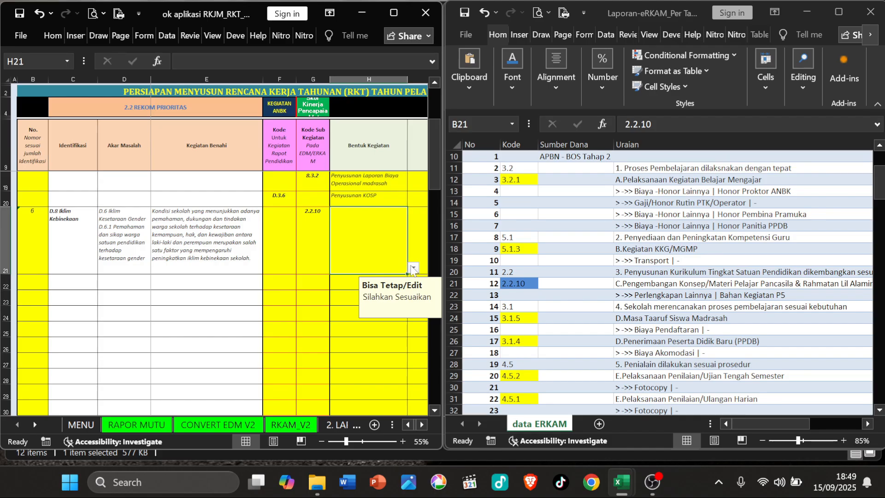
click(413, 268)
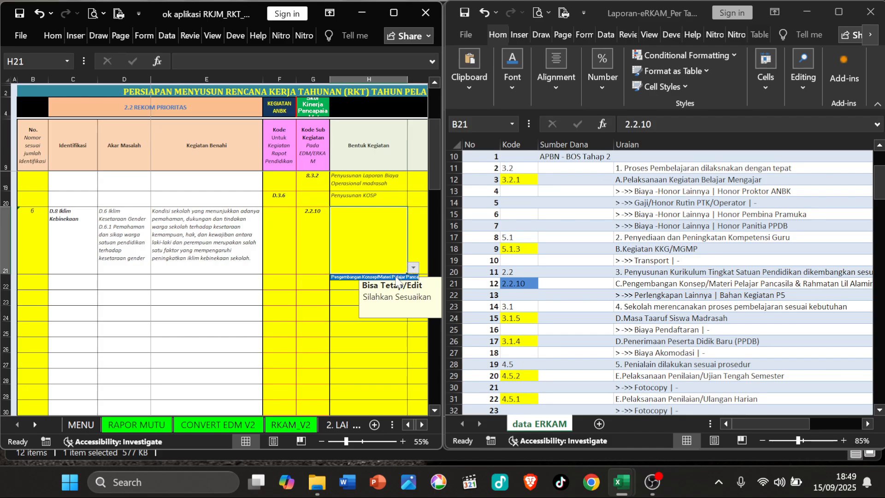
click(396, 278)
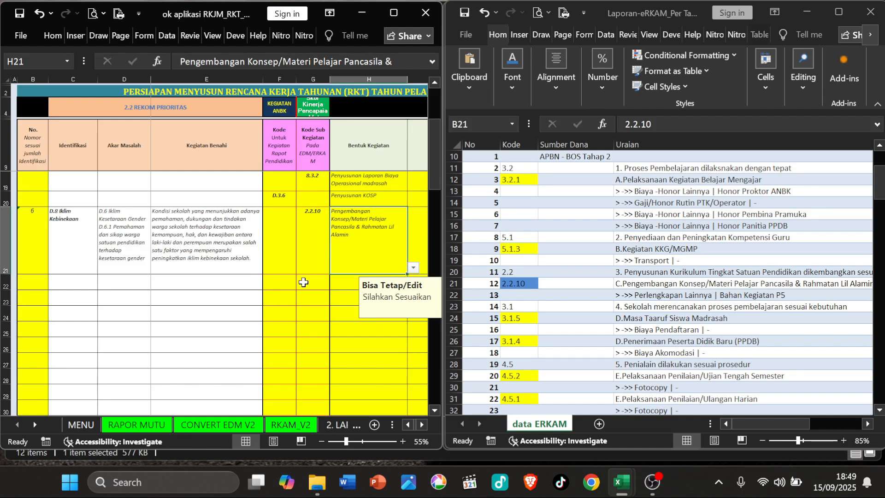
click(303, 282)
click(225, 263)
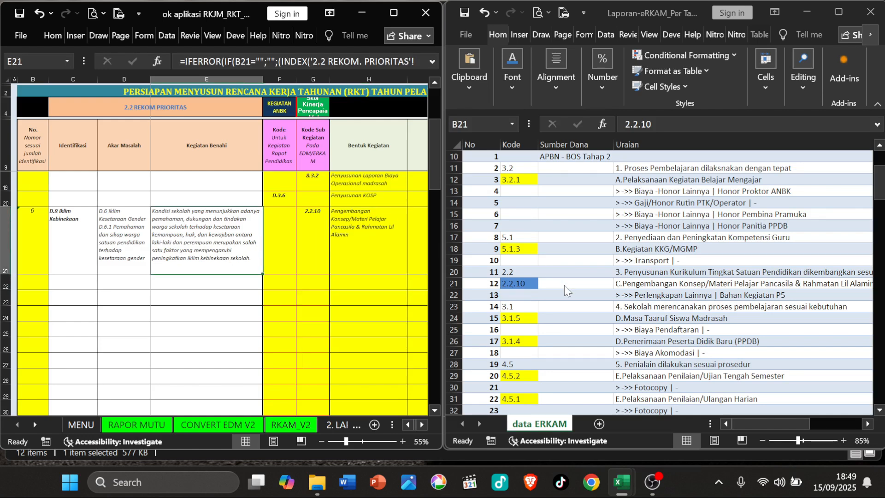
Step: Locate code 6.2.58 in the eRKAM report's BOS Tahap 2 section and enter it as the sub-activity code in G22
scroll(560, 278, down, 2)
scroll(301, 258, up, 2)
click(599, 284)
scroll(602, 299, up, 1)
scroll(600, 295, down, 6)
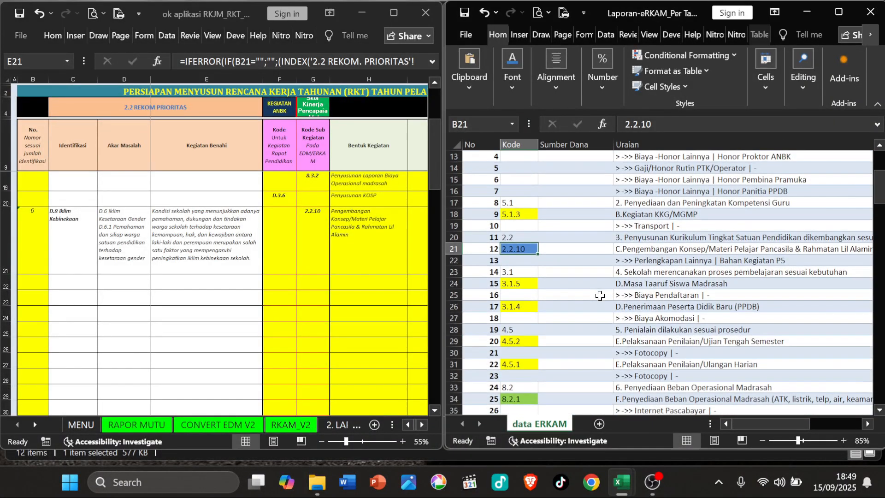
scroll(599, 292, down, 2)
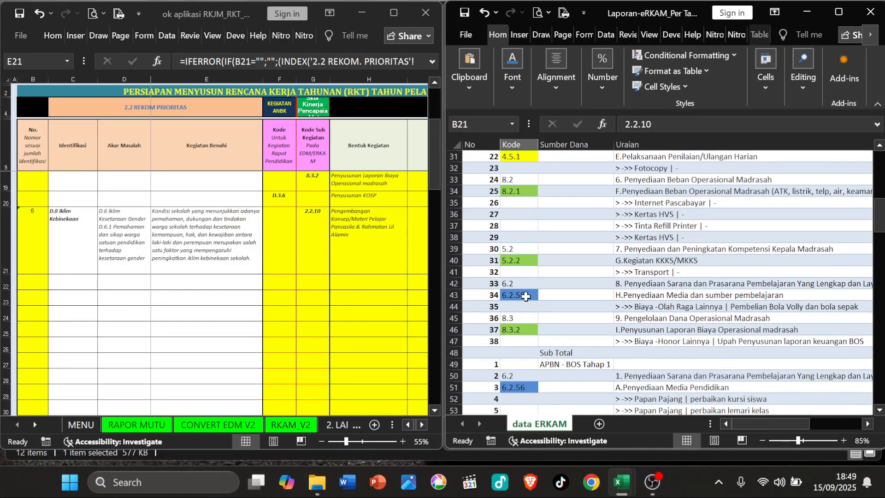
click(520, 295)
click(310, 283)
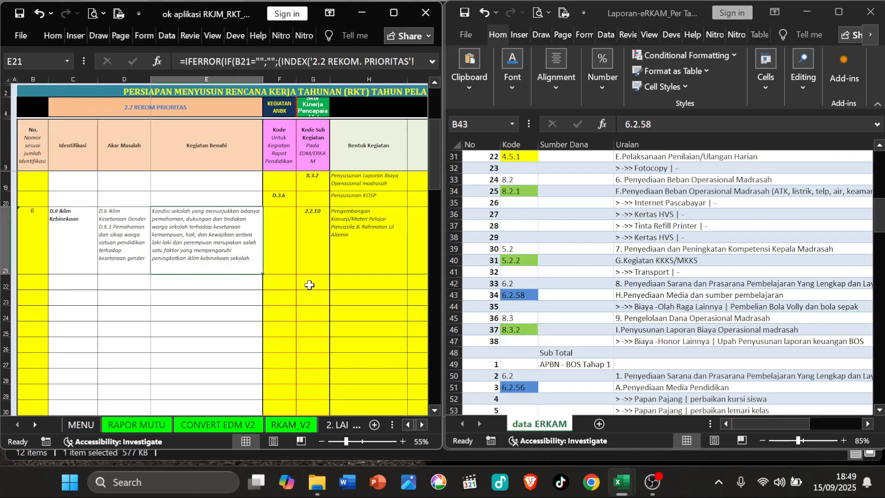
text(6.)
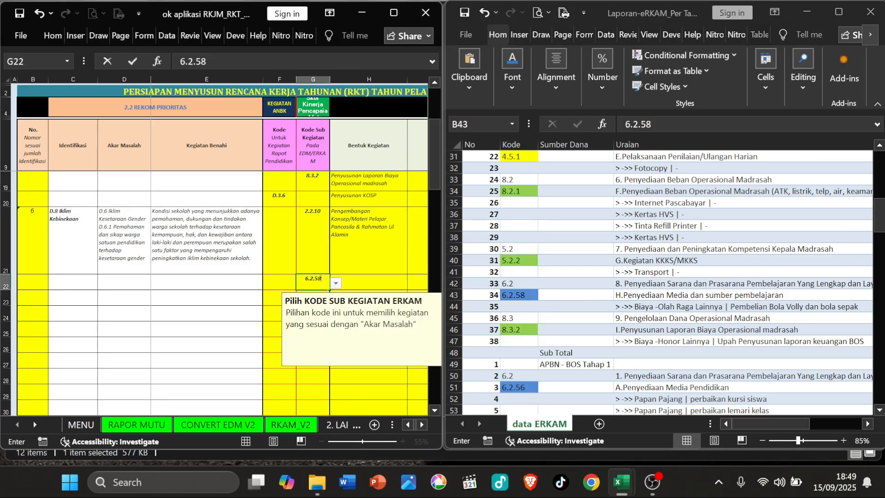
text(2.58)
Step: Set the Bentuk Kegiatan in H22 to Penyediaan Media dan sumber pembelajaran and make row 22 taller
click(367, 282)
click(414, 284)
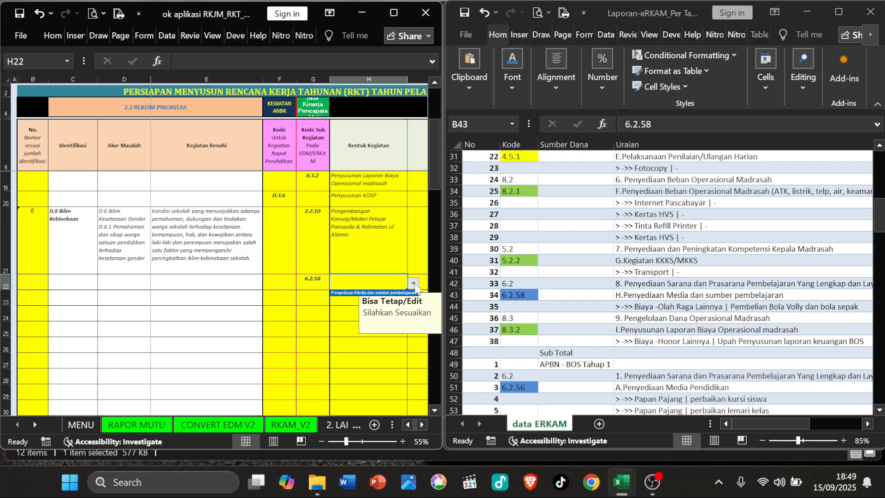
click(402, 293)
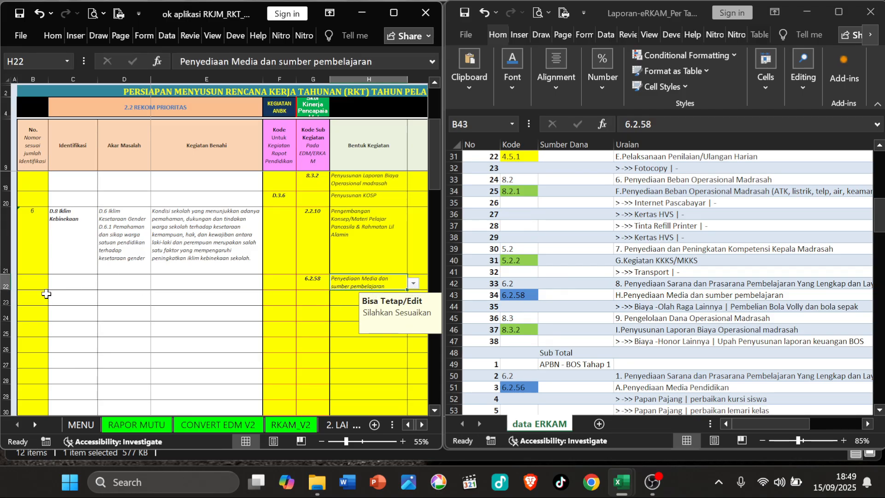
drag(3, 290, 4, 298)
Step: Locate code 6.2.56 in the report's BOS Tahap 1 section and enter it as the sub-activity code in G23
click(561, 297)
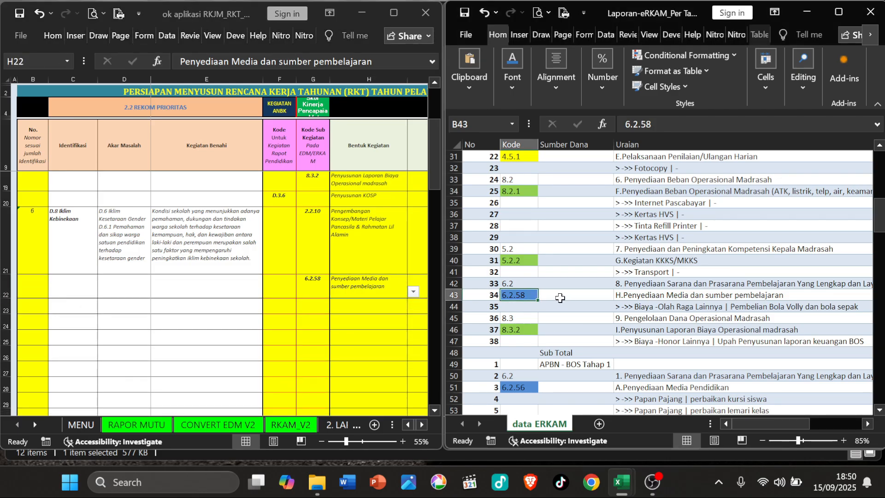
scroll(537, 313, down, 2)
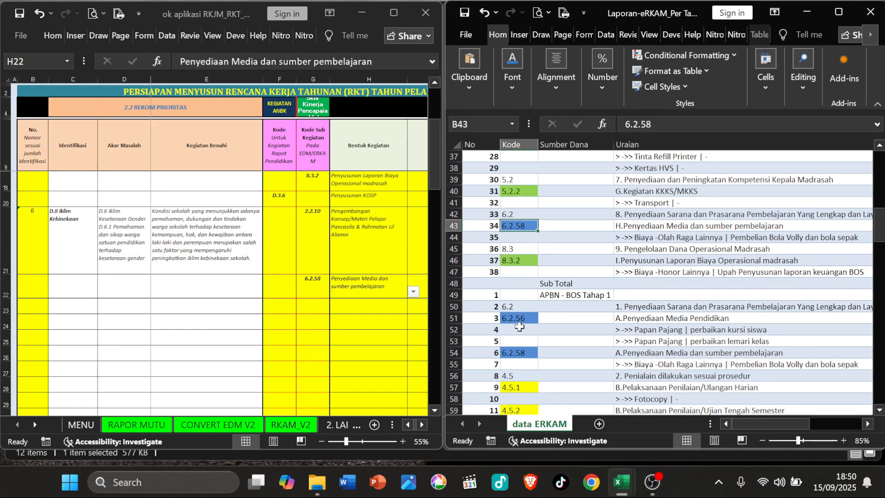
click(312, 309)
text(6)
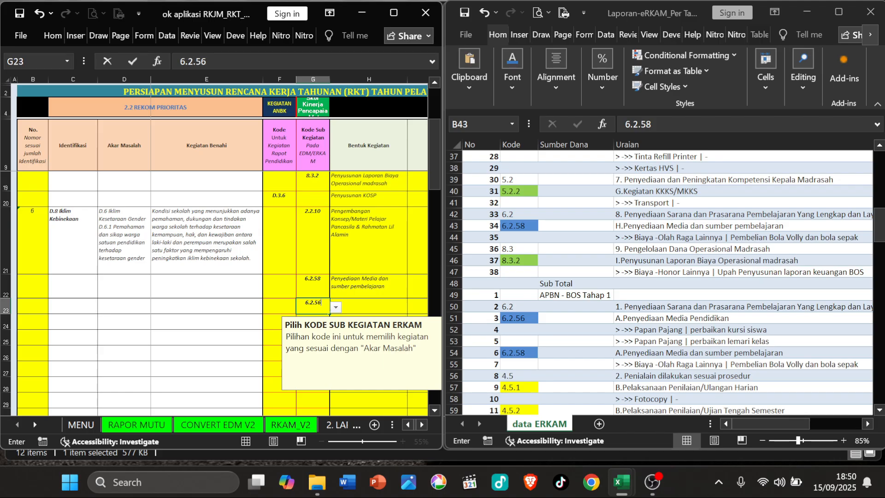
text(.2.56)
key(Return)
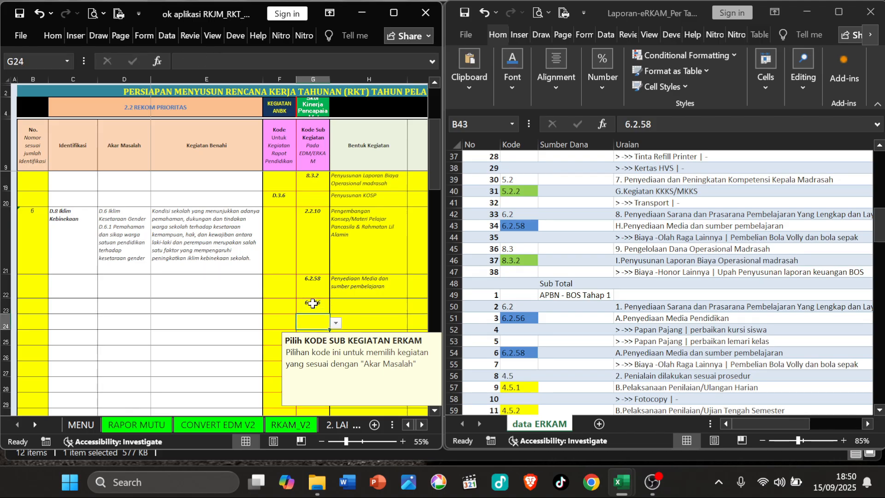
Step: Set the Bentuk Kegiatan in H23 to Penyediaan Media Pendidikan and make row 23 slightly taller
click(353, 306)
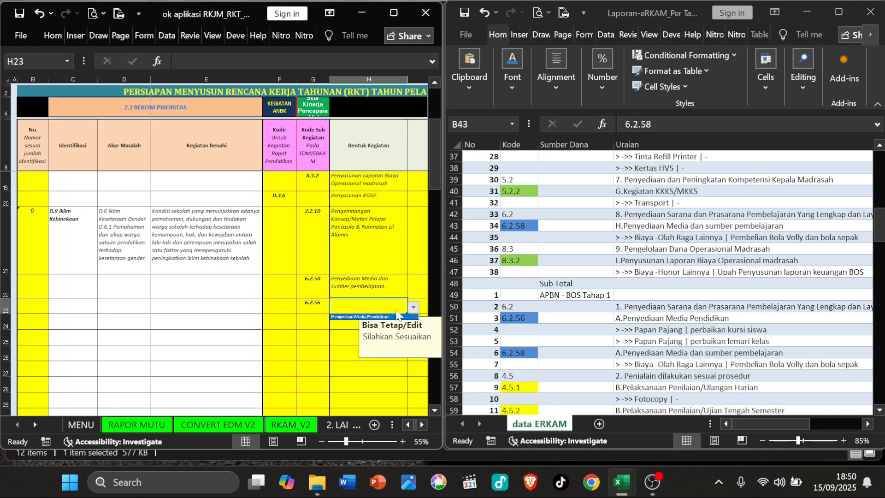
click(413, 307)
click(365, 317)
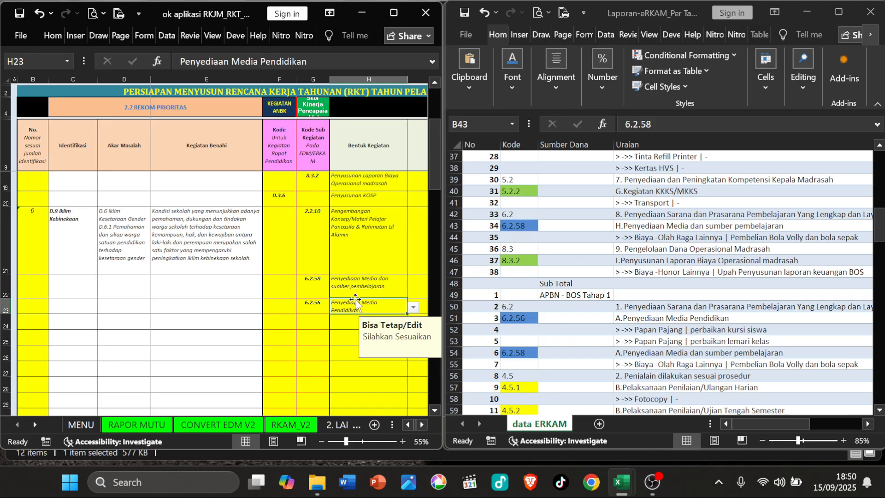
mouse_move(10, 312)
mouse_down()
mouse_move(9, 304)
mouse_move(13, 317)
mouse_up()
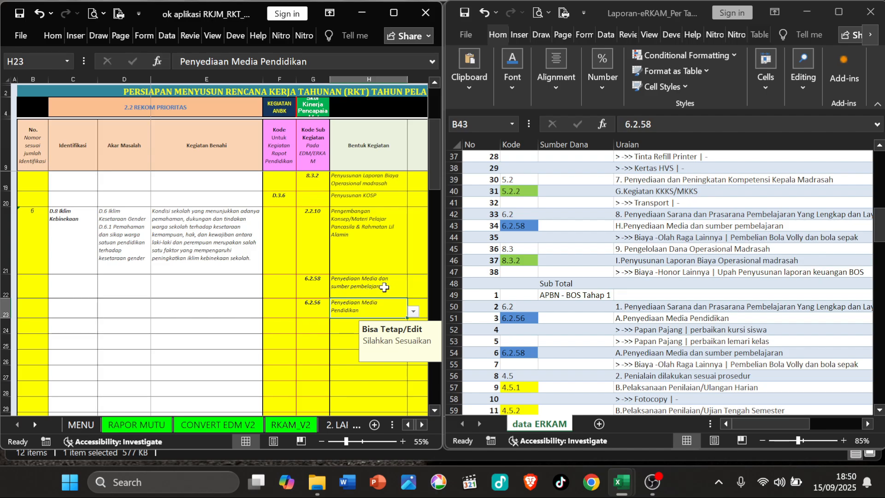
Step: Compare the codes and activities in rows 21 to 23 with the coded entries in the report's BOS Tahap 1 and Tahap 2 sections
click(383, 288)
click(365, 242)
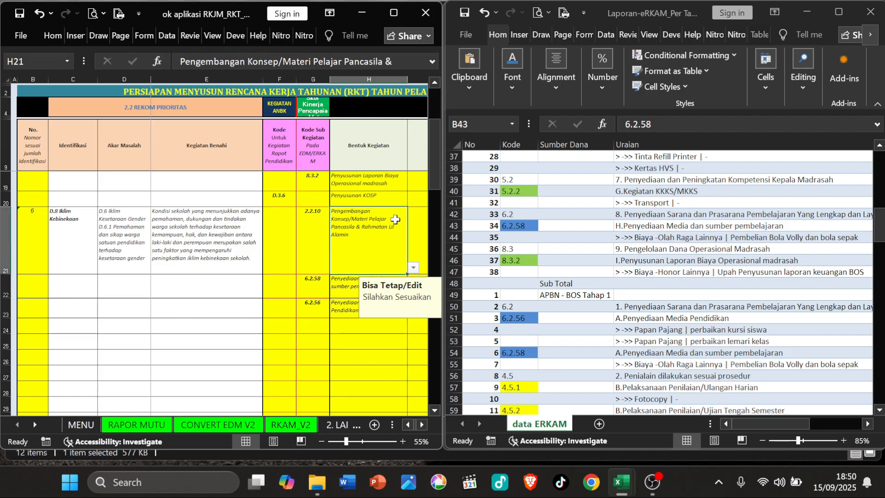
click(327, 313)
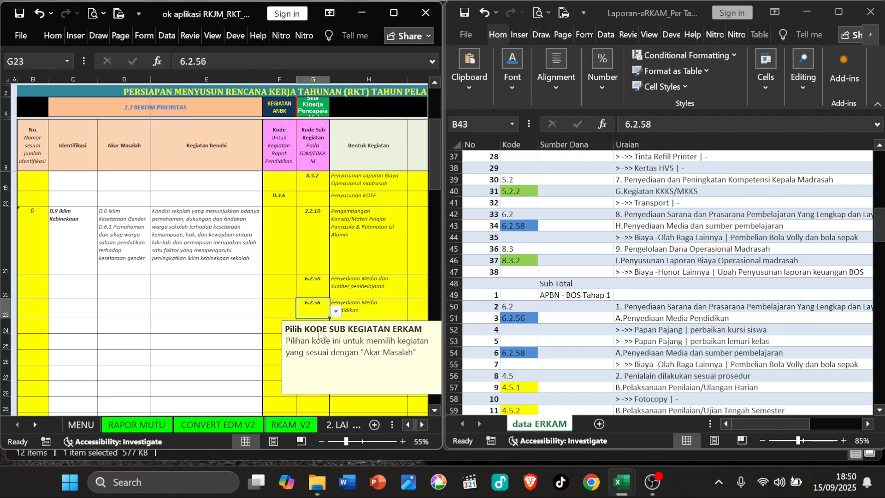
click(375, 293)
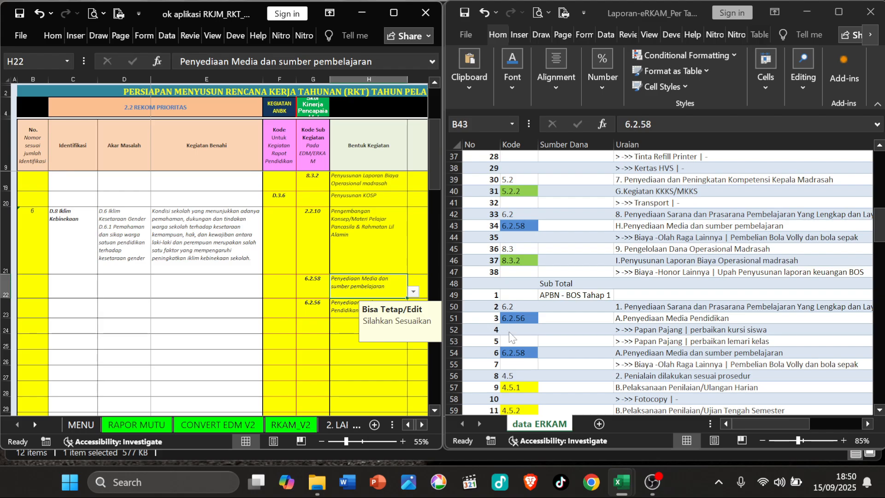
click(526, 353)
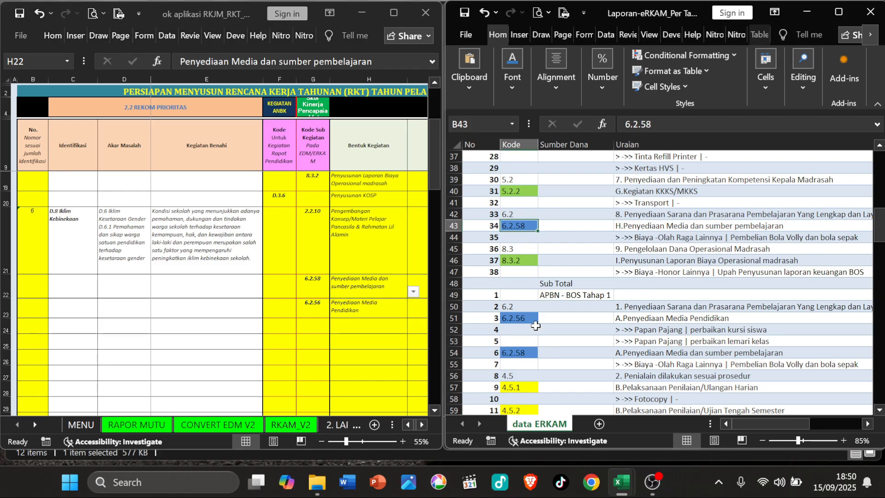
click(532, 321)
scroll(540, 346, down, 7)
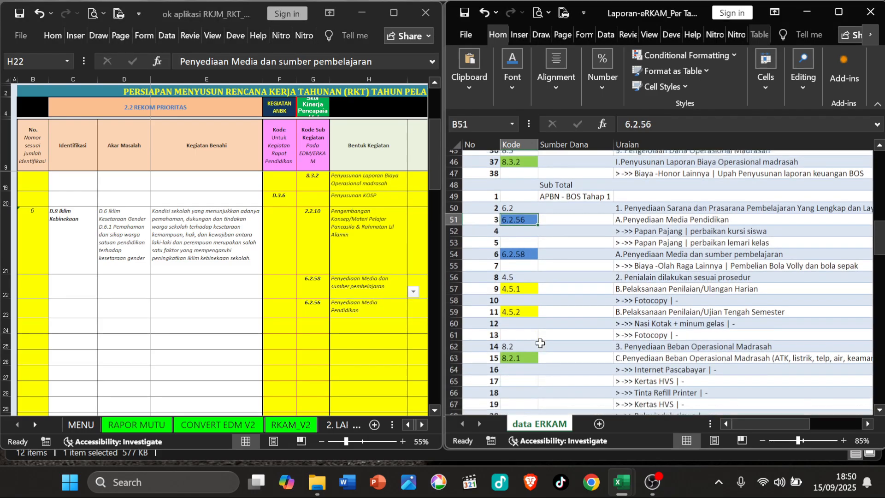
scroll(541, 337, down, 3)
scroll(542, 327, up, 2)
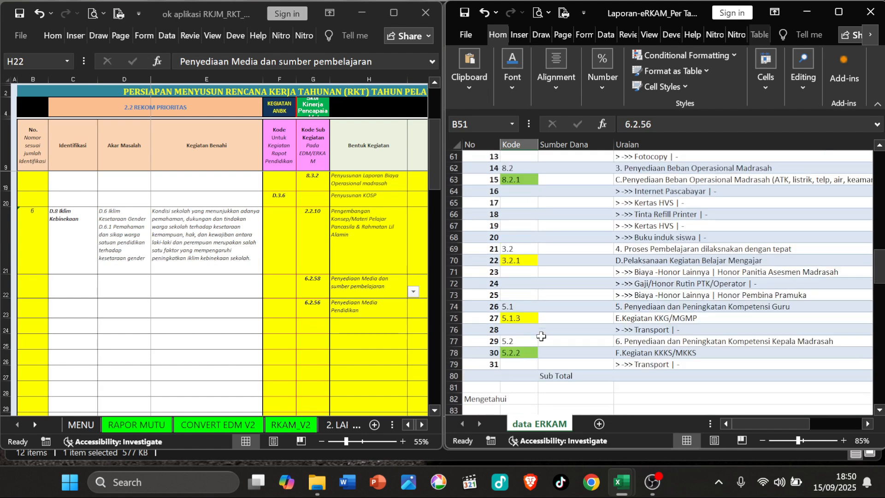
click(535, 250)
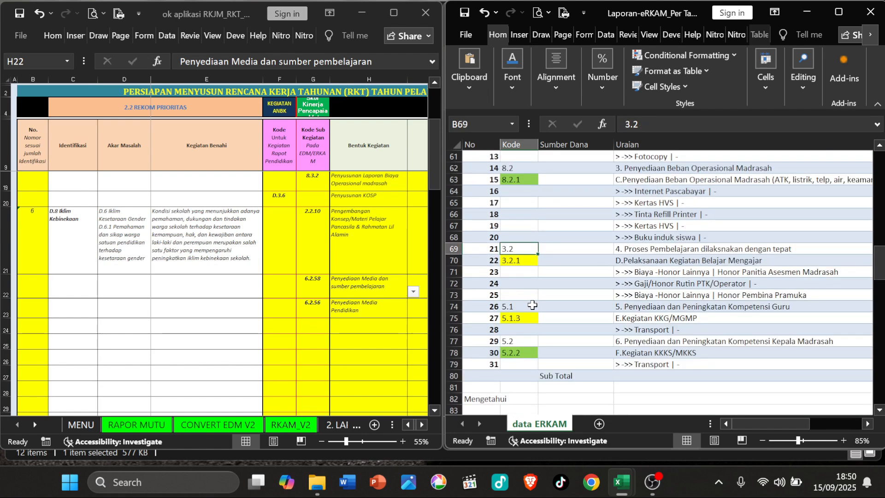
scroll(532, 304, up, 17)
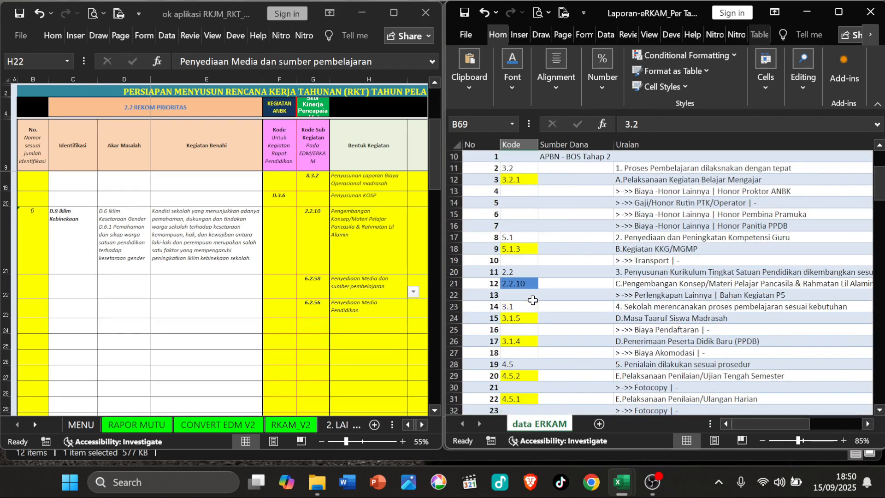
scroll(532, 300, up, 2)
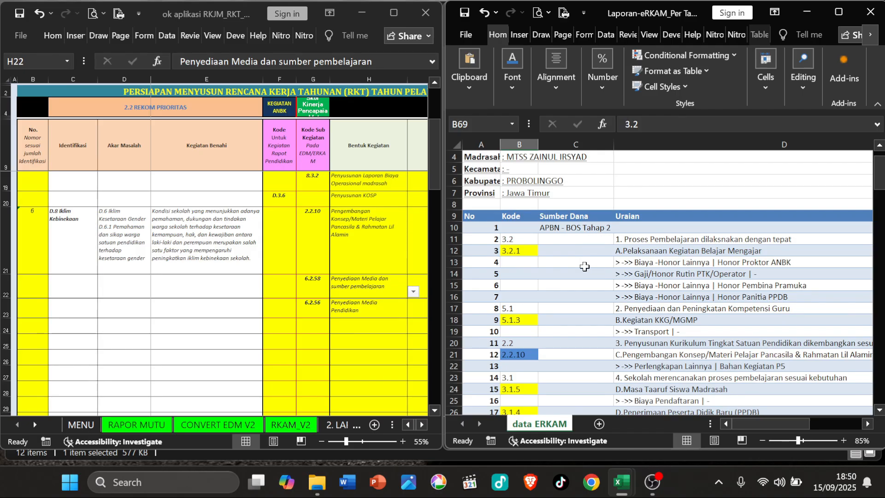
scroll(576, 282, down, 1)
click(316, 278)
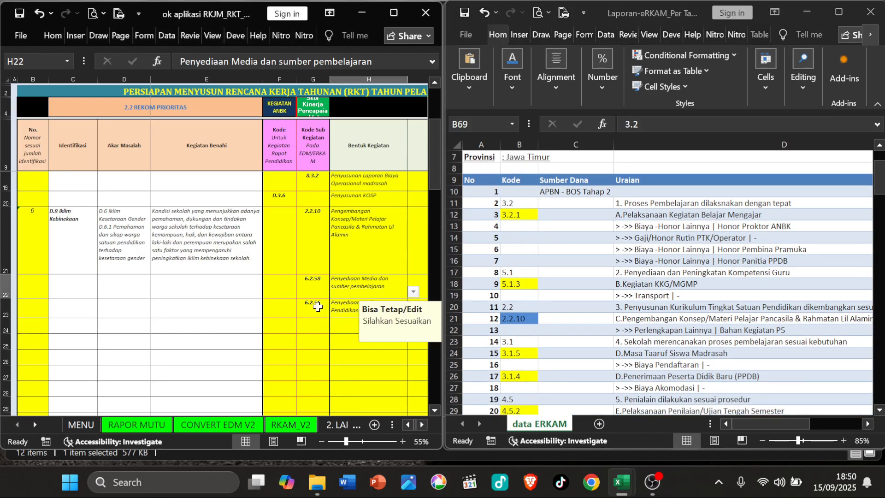
click(316, 253)
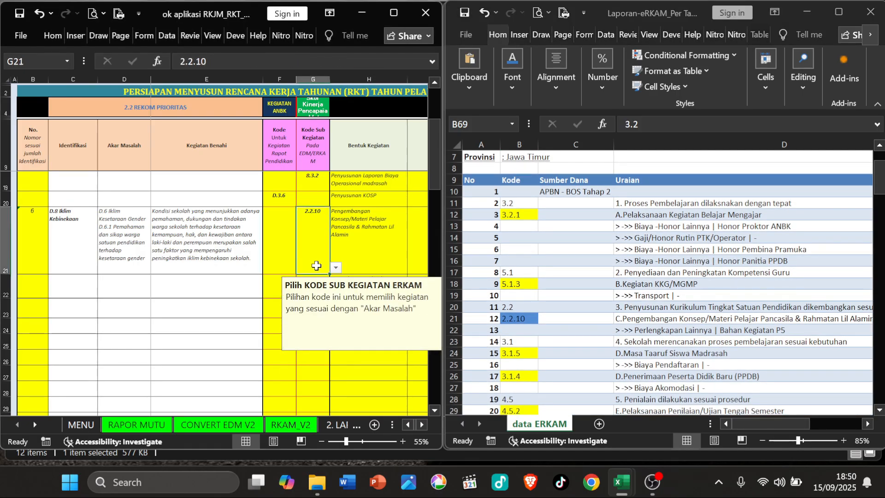
click(285, 243)
Step: Maximise the planning workbook and return to the first activity row of the PRA_RKT-RKAM sheet
click(393, 12)
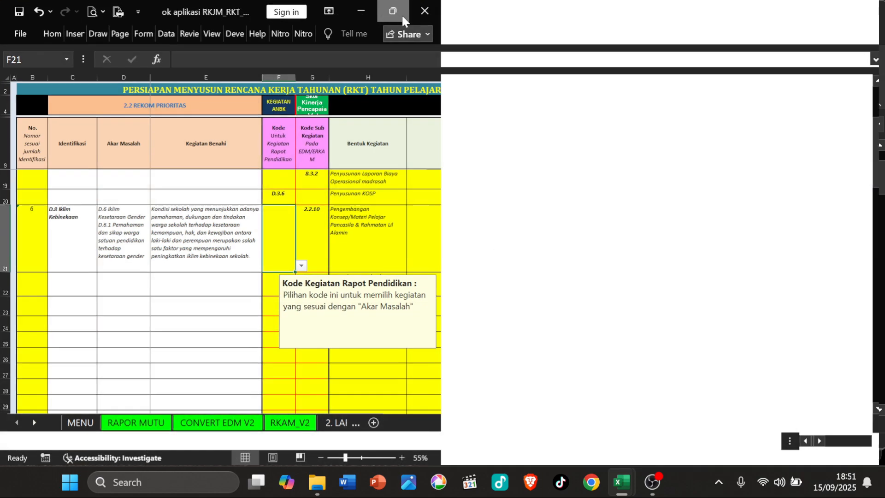
click(386, 229)
scroll(367, 237, up, 1)
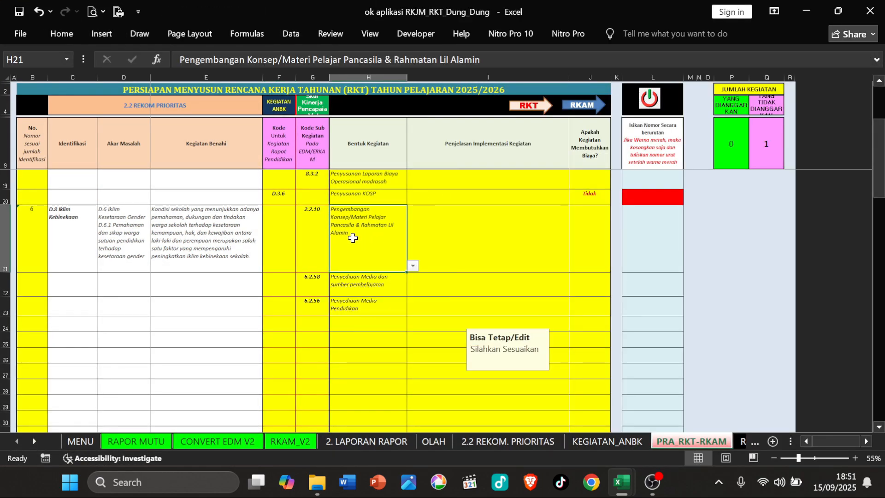
scroll(378, 234, up, 3)
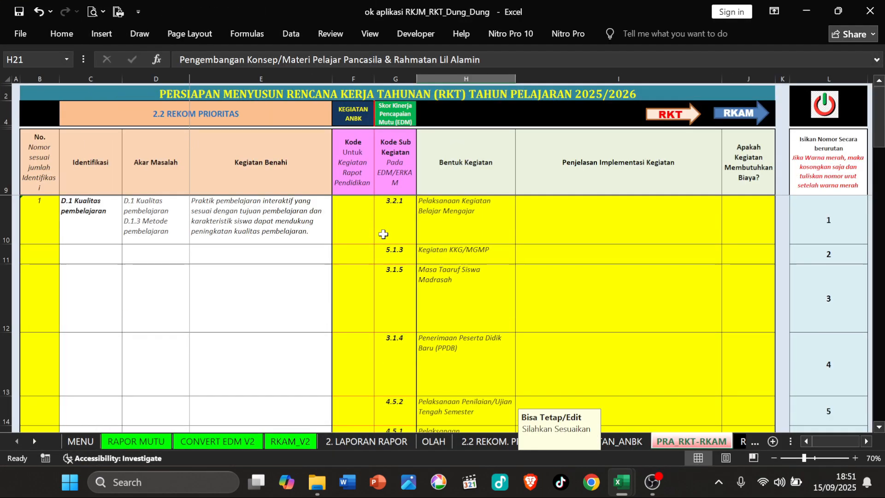
Step: Review how the identification numbers in B10, B17 and B21 relate to the sub-activity codes and activities in their rows
click(393, 221)
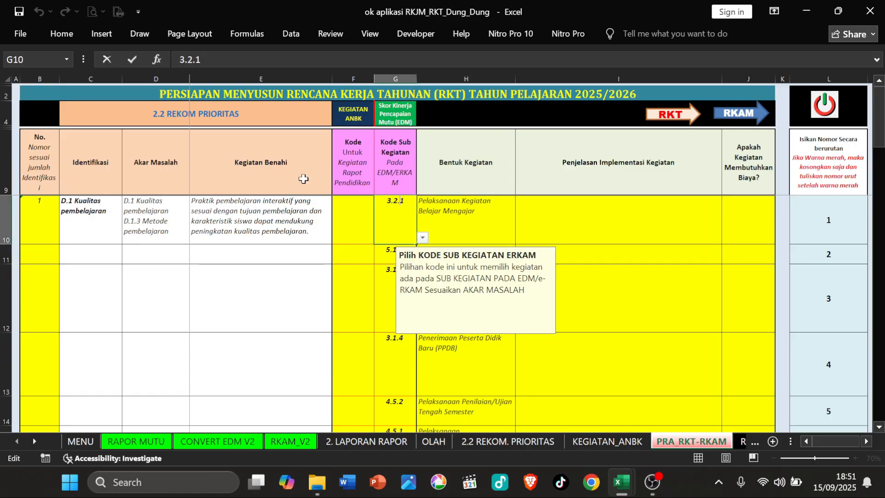
click(97, 213)
click(33, 205)
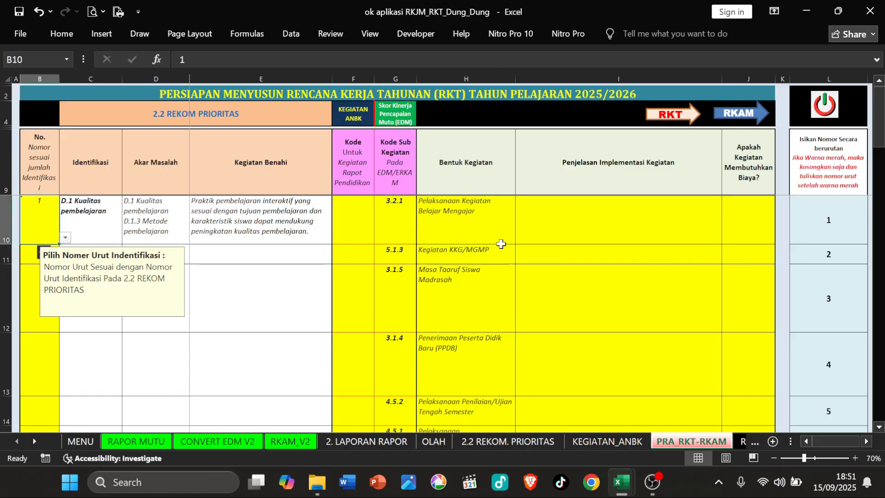
click(388, 234)
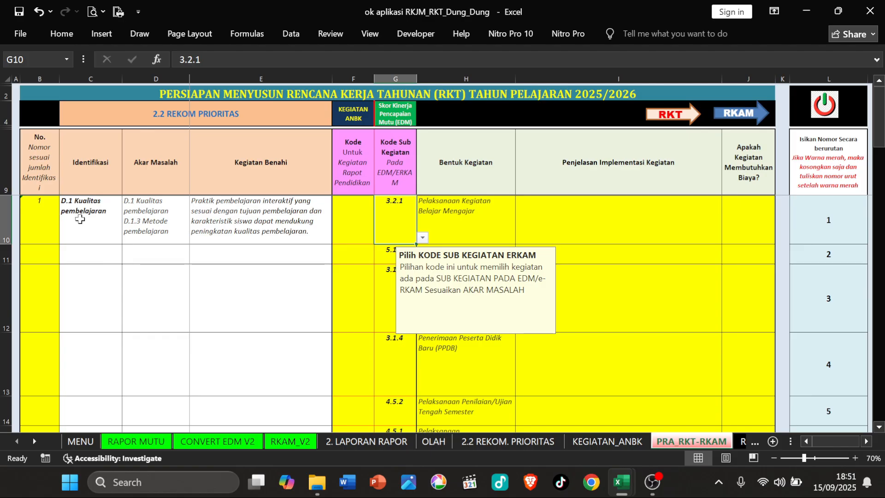
click(52, 223)
click(442, 235)
click(405, 234)
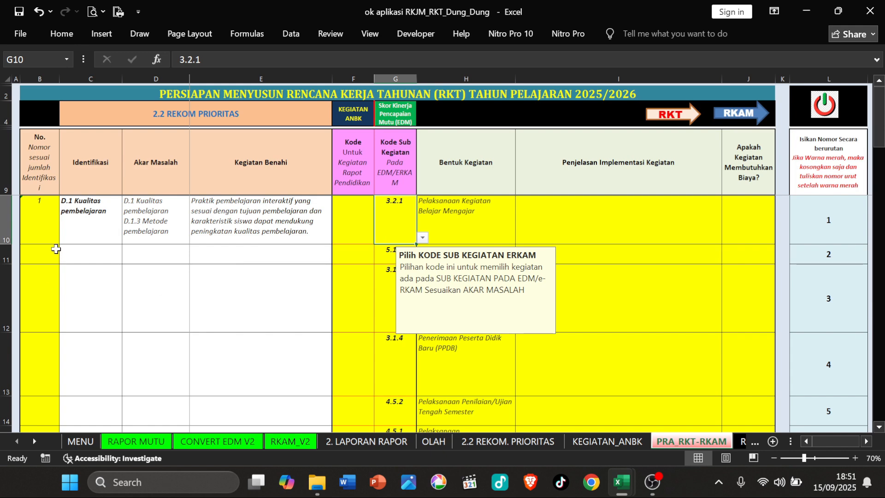
click(41, 222)
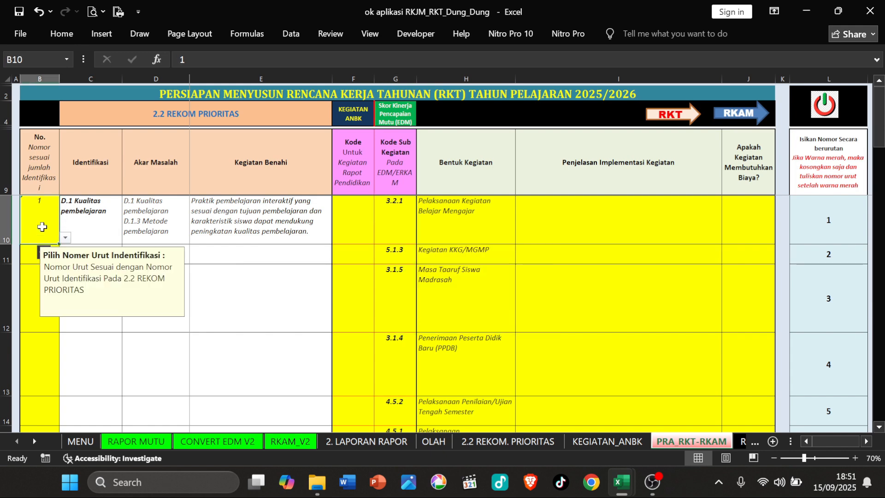
scroll(35, 378, down, 1)
click(32, 369)
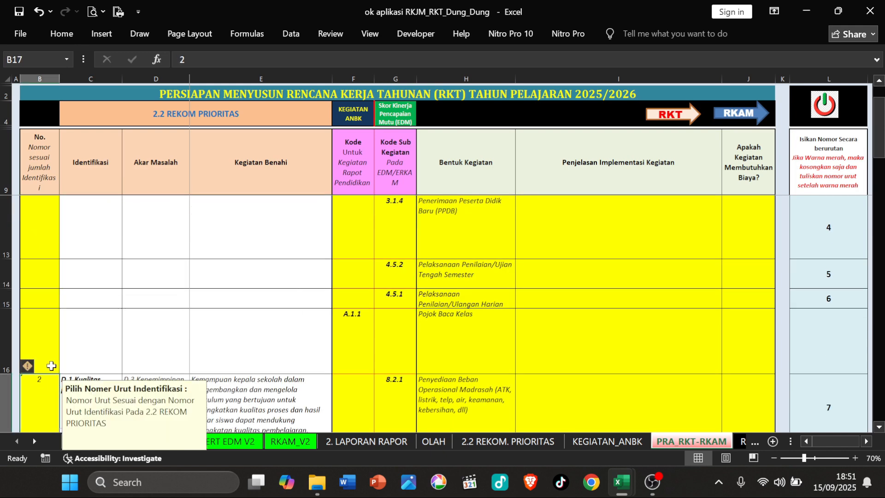
scroll(28, 369, down, 2)
click(37, 283)
click(381, 284)
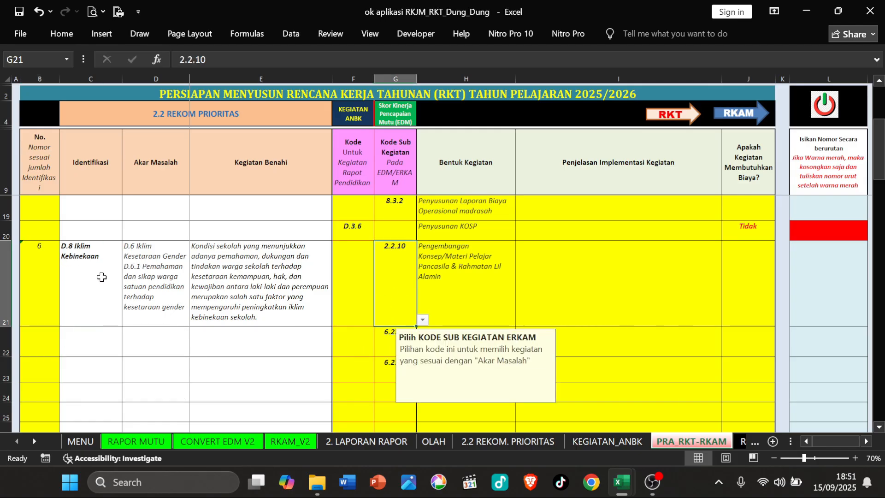
click(367, 386)
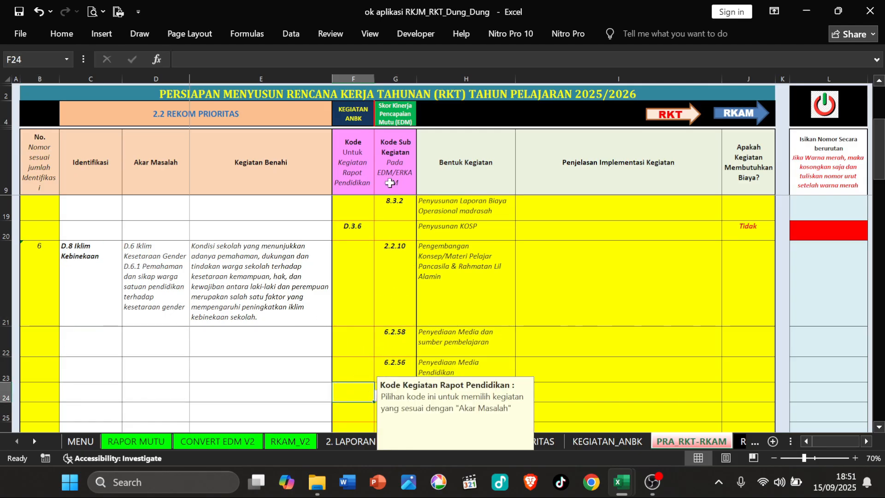
Step: Compare the root cause in D21 with the sub-activity codes and Bentuk Kegiatan entries in rows 21 to 23
click(353, 120)
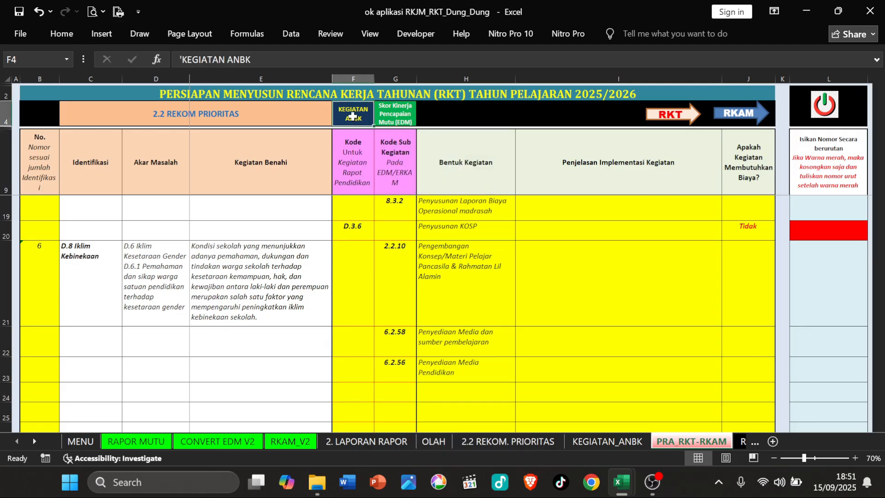
click(415, 111)
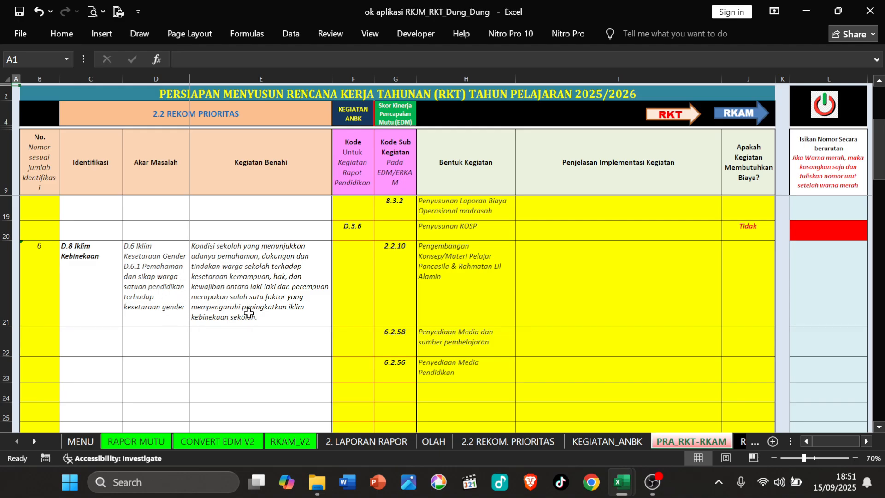
click(155, 275)
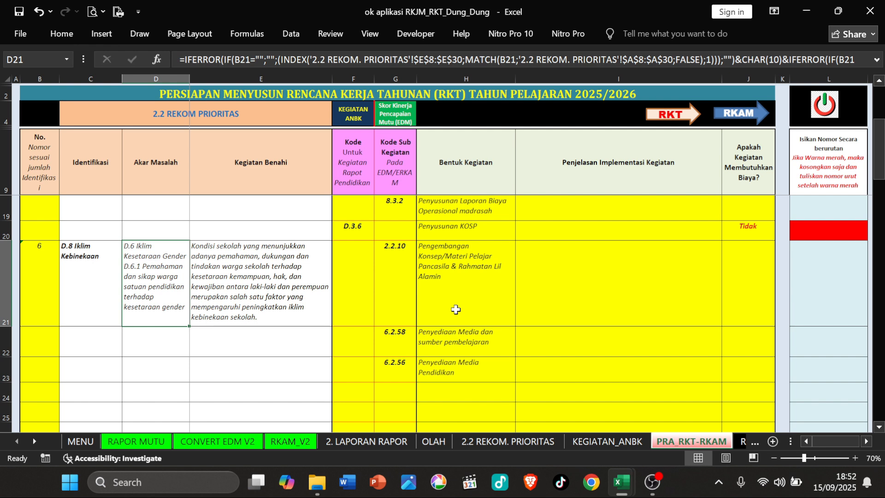
click(446, 299)
click(453, 339)
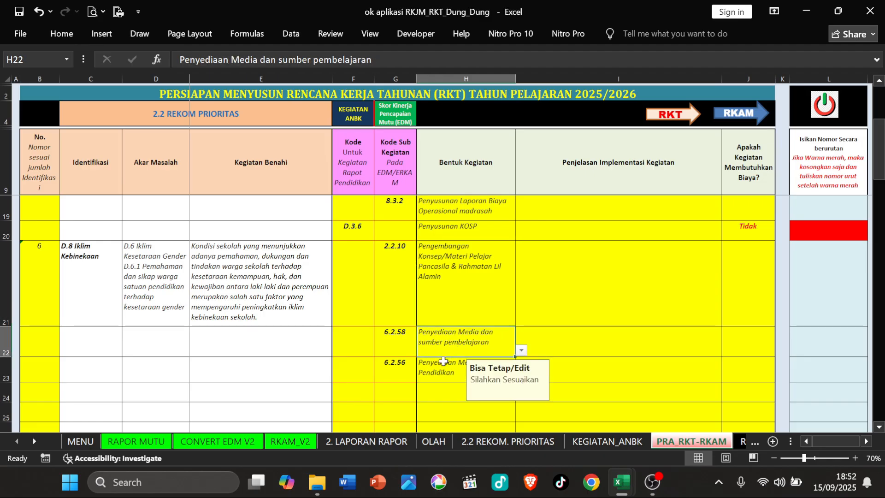
click(440, 367)
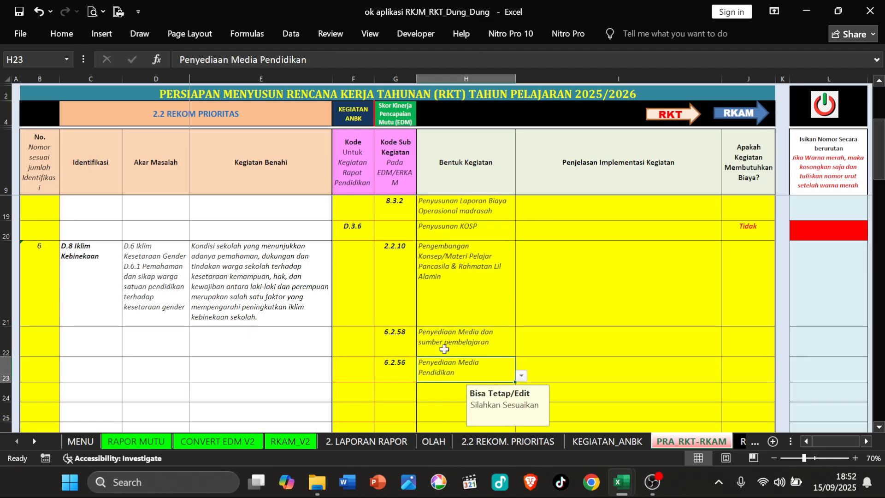
click(444, 349)
click(456, 295)
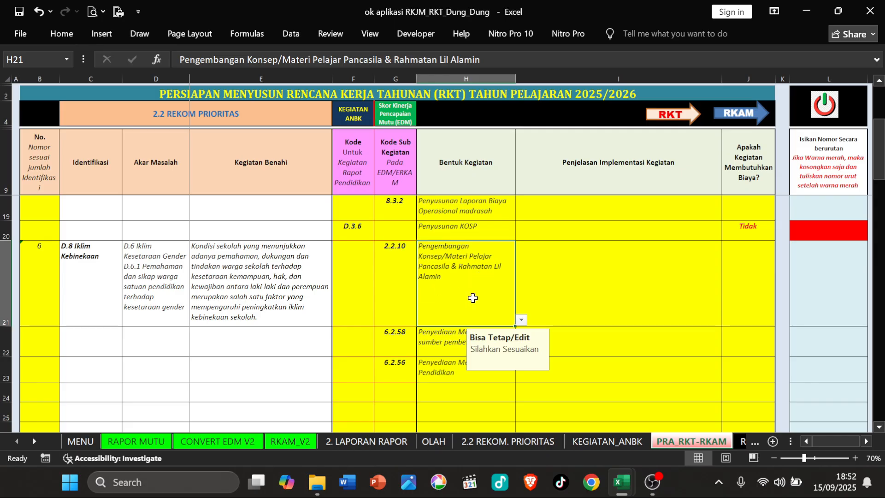
click(438, 336)
click(438, 364)
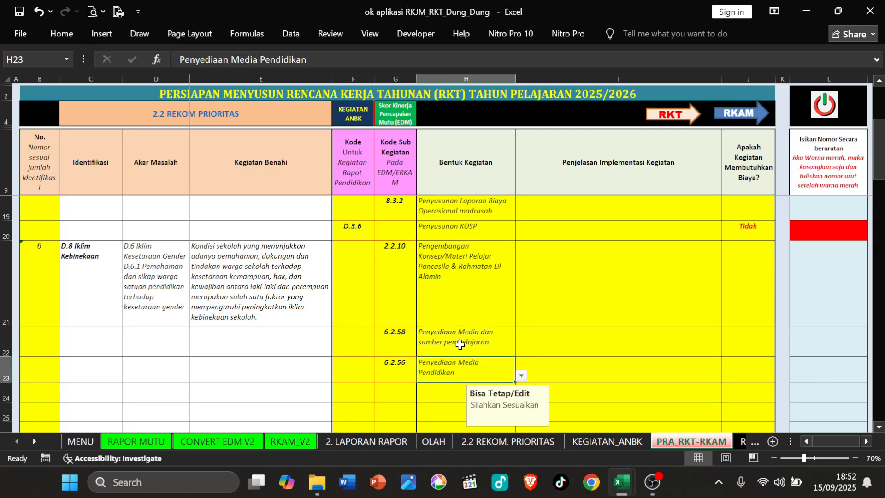
click(459, 344)
click(457, 304)
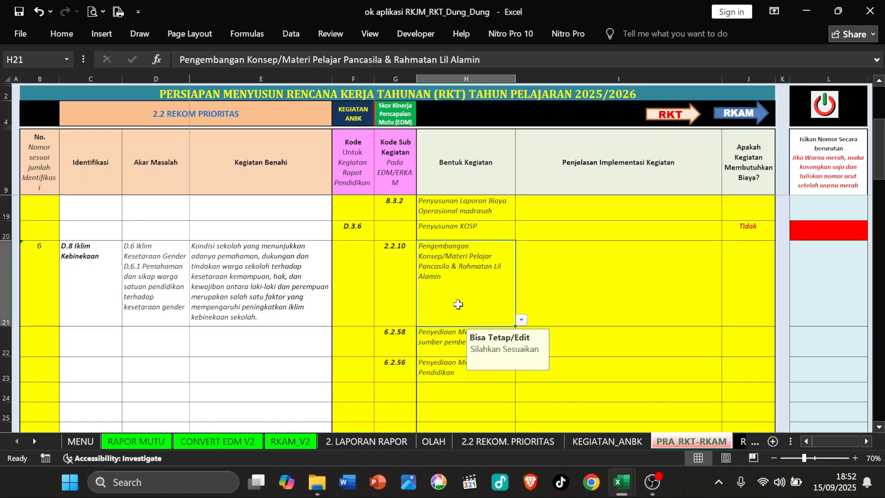
click(410, 284)
click(343, 261)
click(482, 278)
click(355, 392)
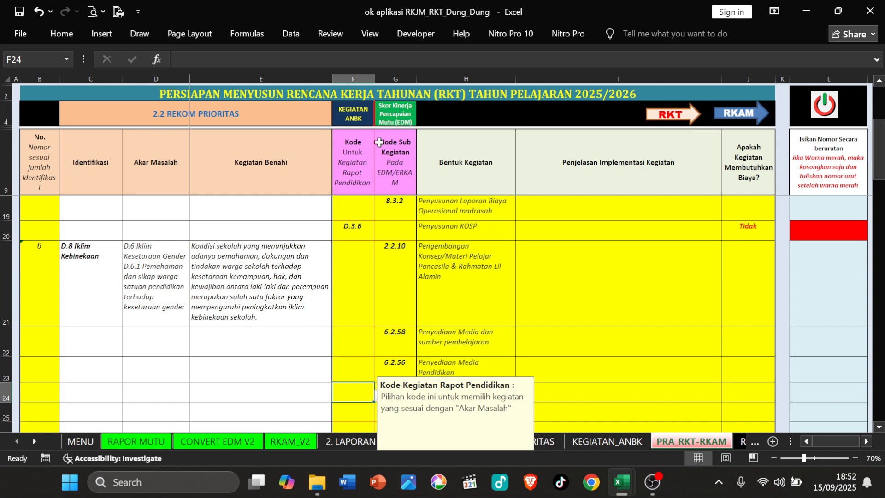
Step: Open the KEGIATAN_ANBK activity list and locate the D.8 Iklim Kebhinekaan section
click(361, 123)
click(120, 235)
scroll(134, 262, down, 1)
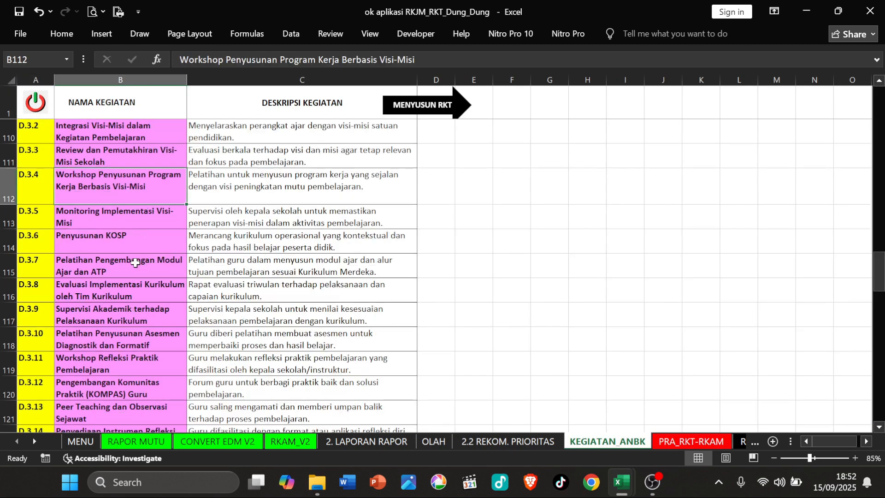
scroll(134, 262, down, 2)
scroll(134, 262, up, 4)
scroll(135, 262, down, 7)
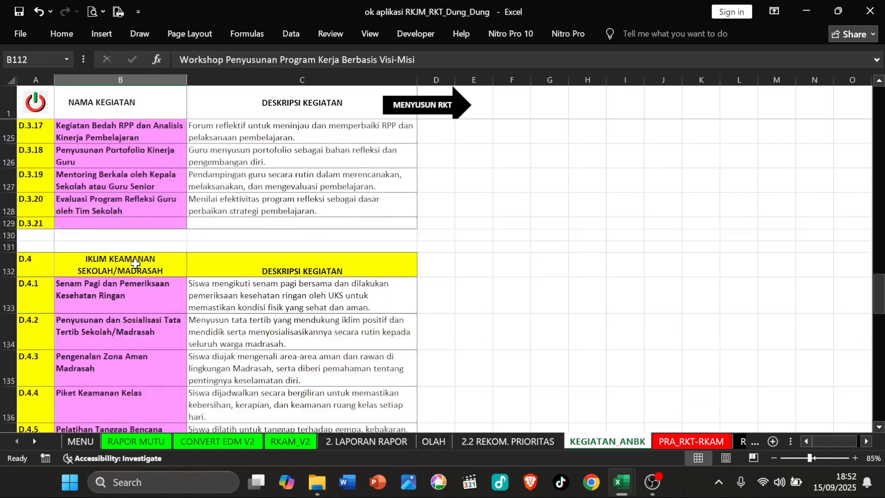
scroll(153, 269, down, 10)
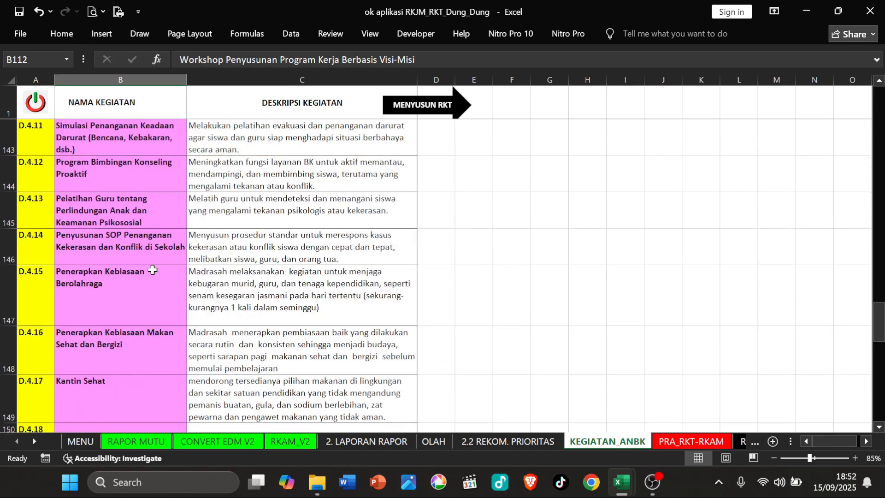
scroll(153, 270, up, 1)
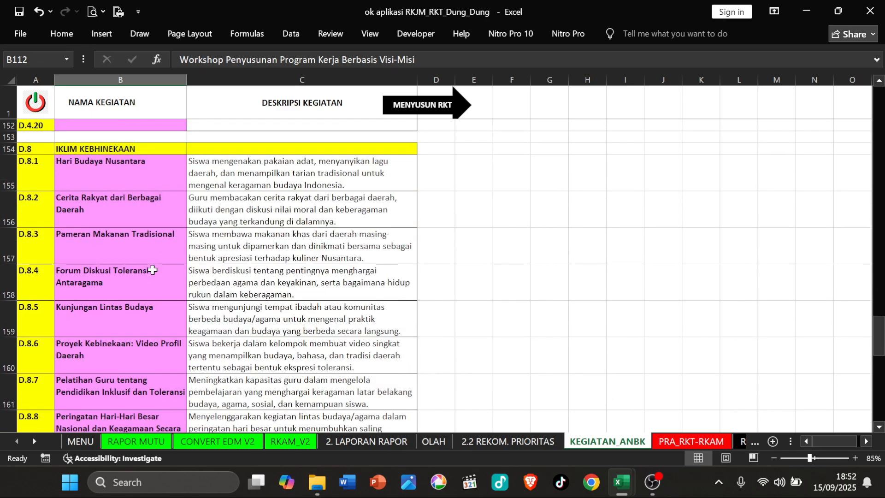
Step: Skim the D.8 activities between Cerita Rakyat dari Berbagai Daerah and Pelatihan Moderasi Beragama untuk Guru dan Siswa, including the neighbouring D.4 section
click(135, 209)
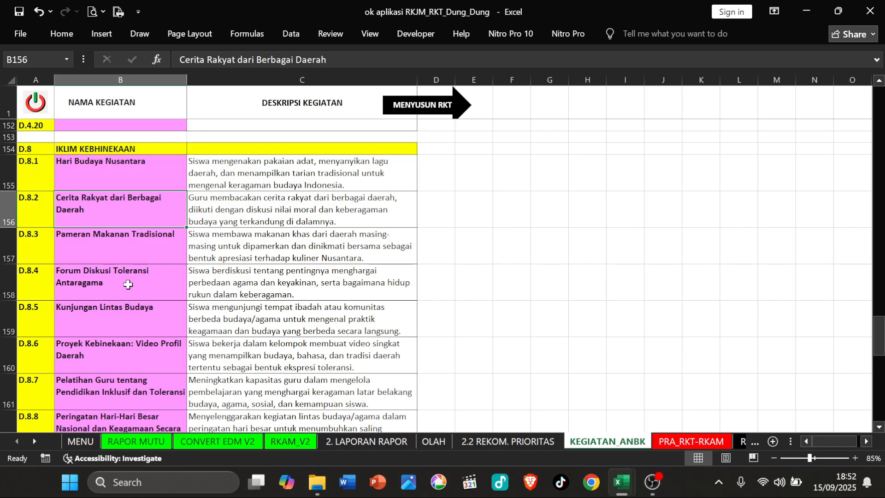
scroll(129, 277, down, 1)
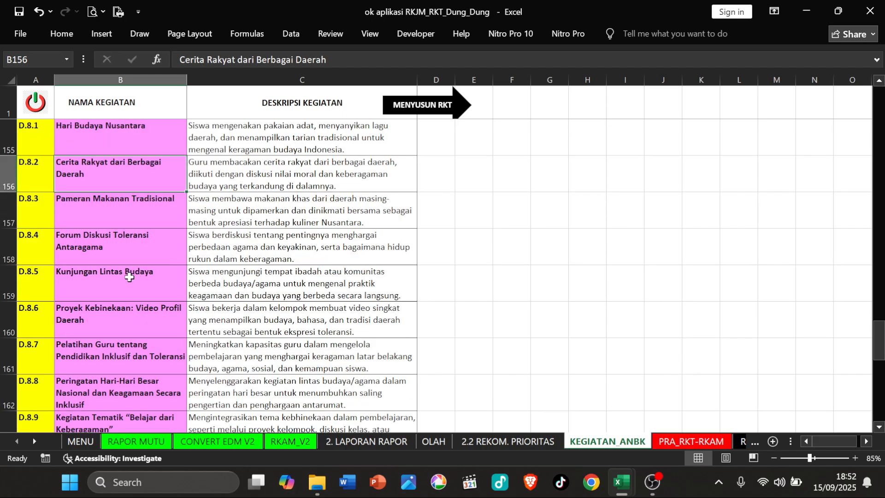
scroll(129, 276, down, 6)
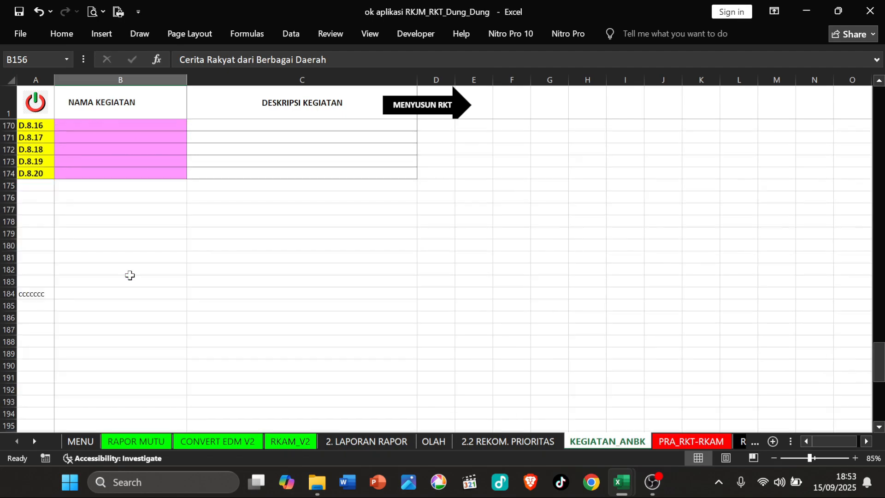
scroll(129, 275, up, 4)
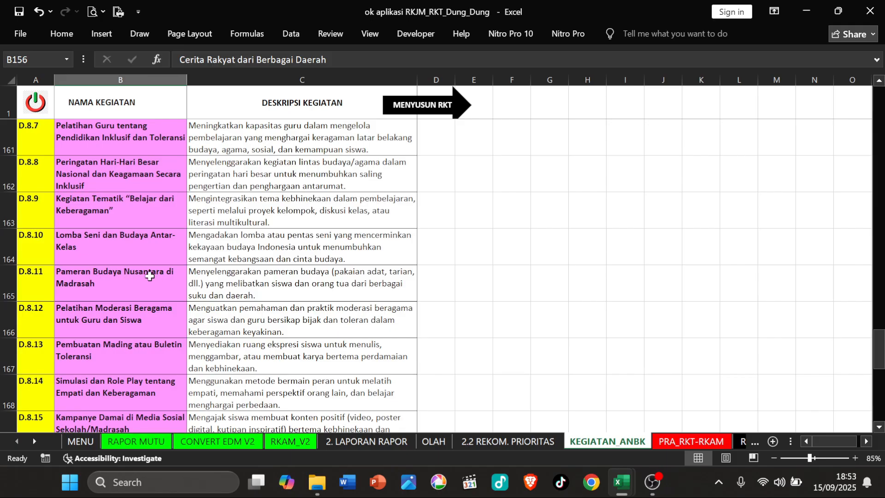
click(148, 279)
click(128, 316)
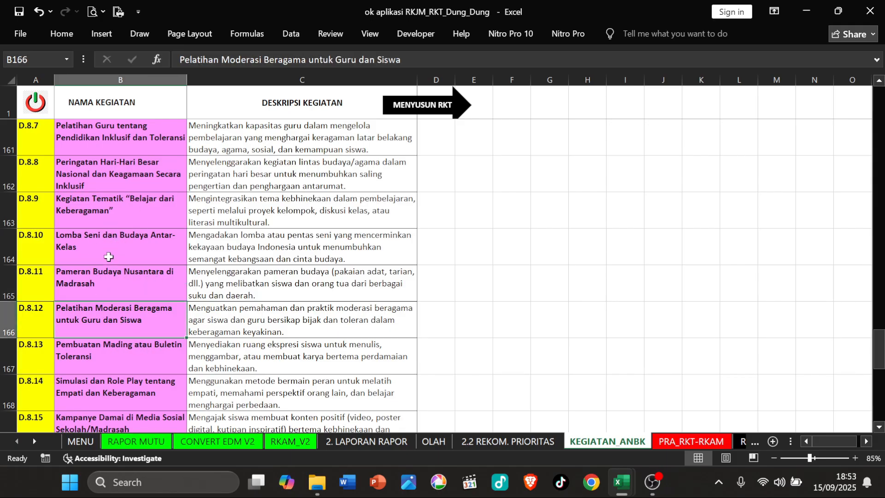
scroll(113, 240, up, 4)
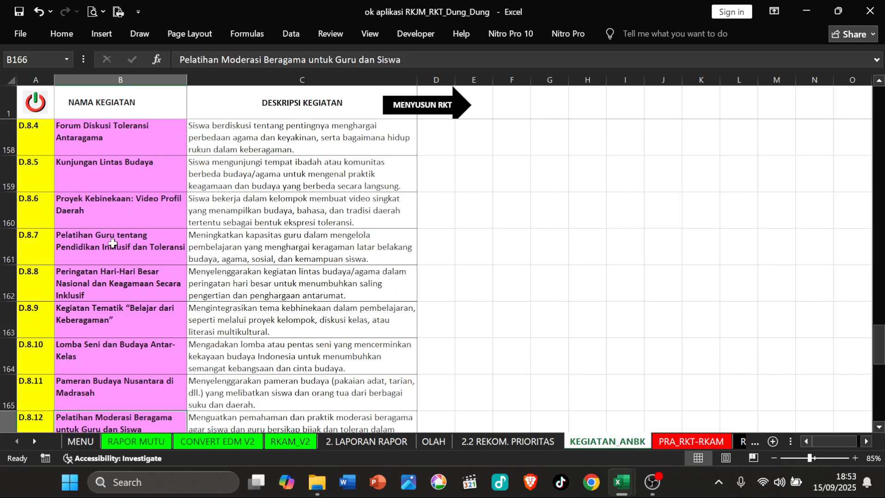
scroll(113, 240, up, 8)
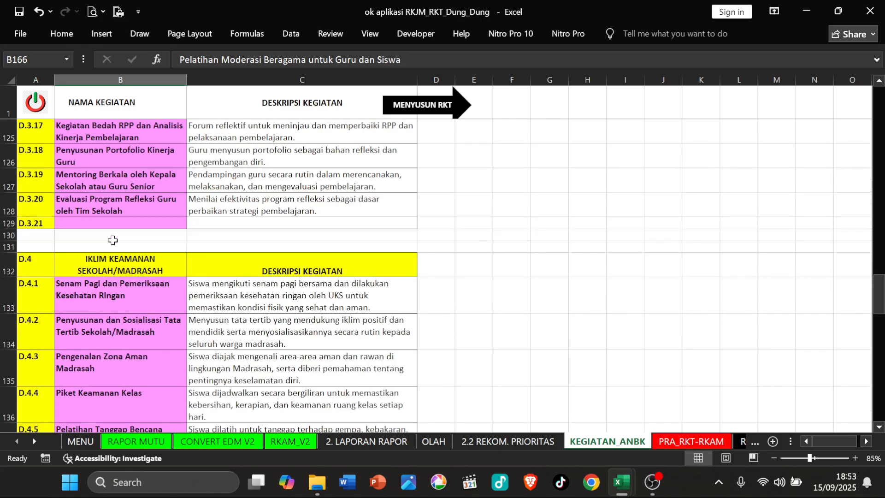
scroll(113, 241, down, 8)
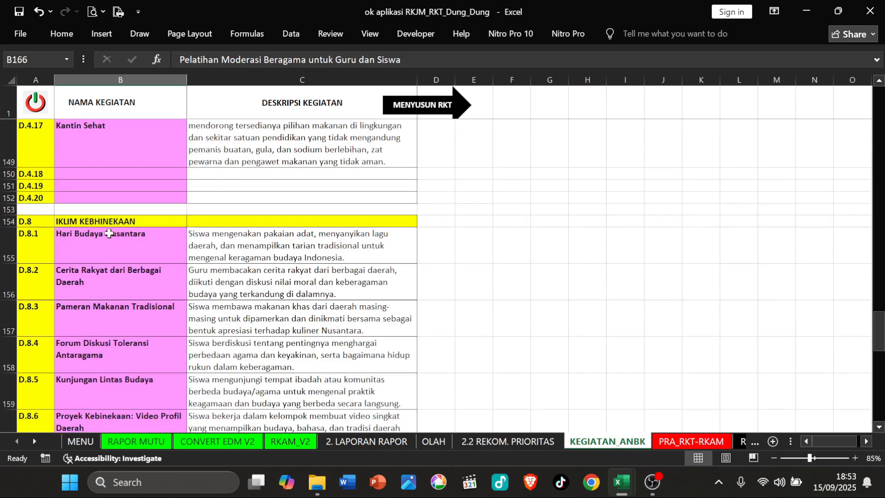
Step: Read through the Iklim Kebhinekaan activities from the D.8 heading to D.8.15 Kampanye Damai di Media Sosial Sekolah/Madrasah and its description
click(106, 219)
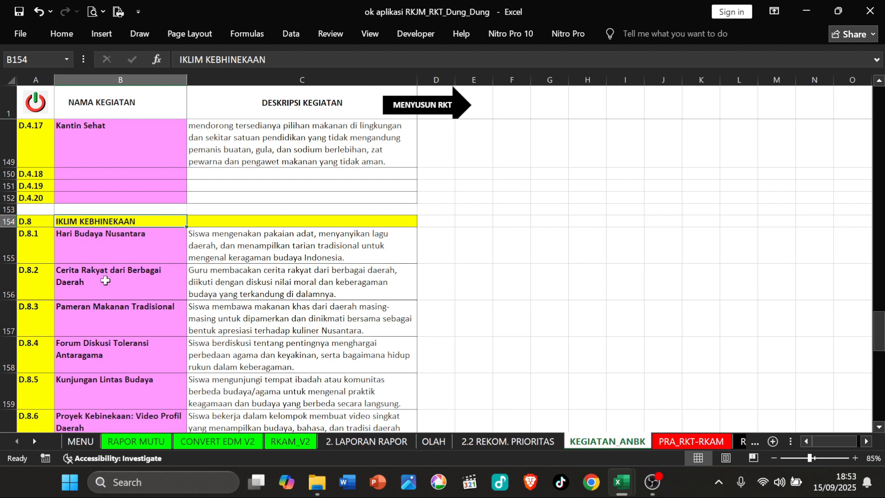
click(93, 322)
scroll(156, 318, down, 1)
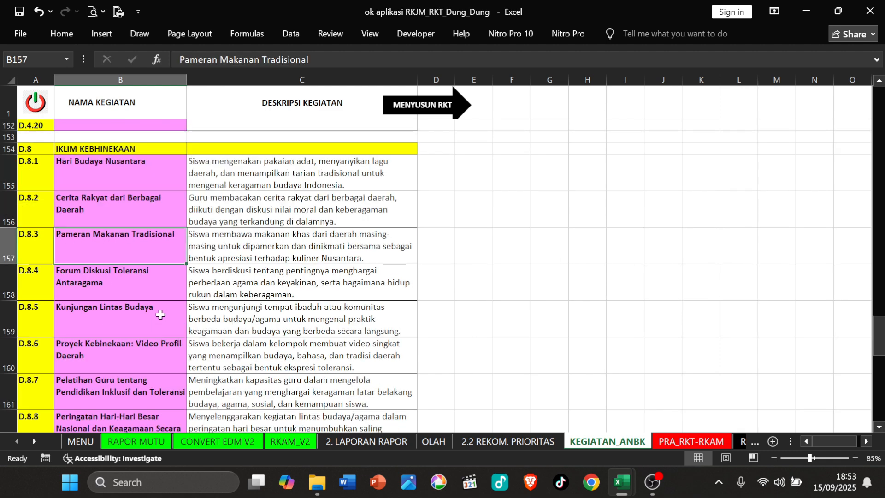
scroll(160, 315, down, 1)
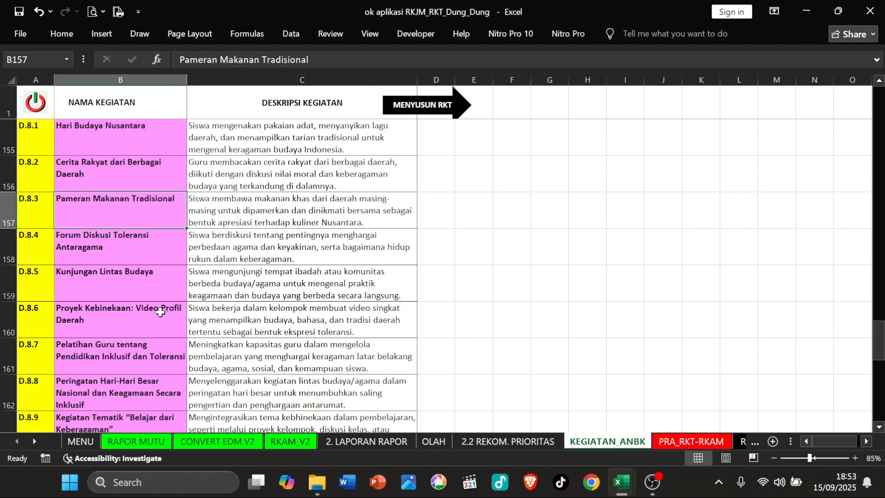
click(131, 321)
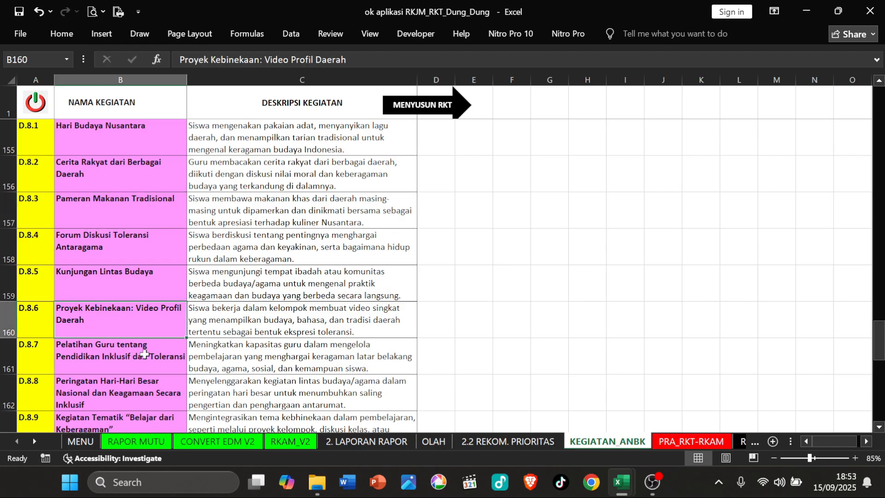
scroll(144, 353, down, 1)
click(166, 328)
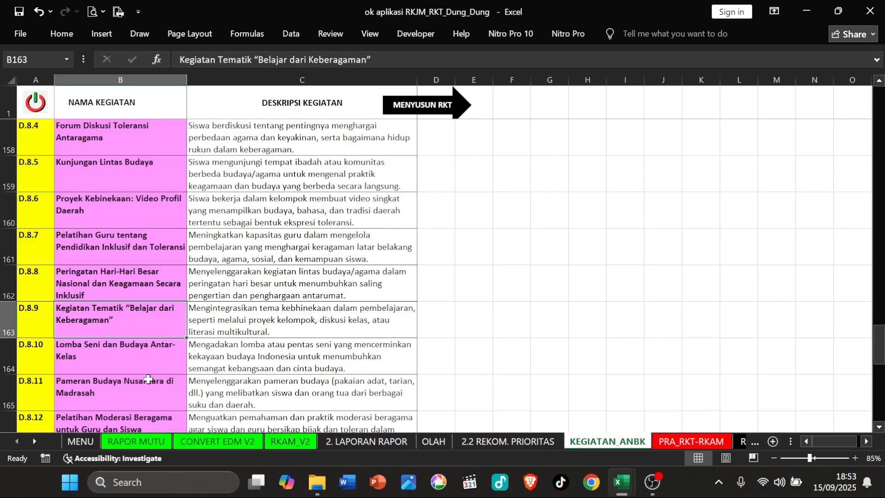
scroll(148, 379, down, 1)
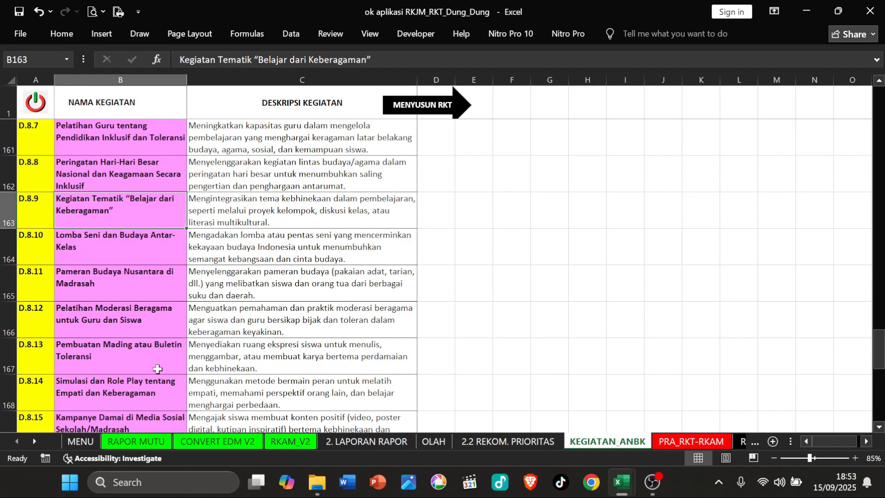
scroll(156, 369, down, 1)
click(142, 321)
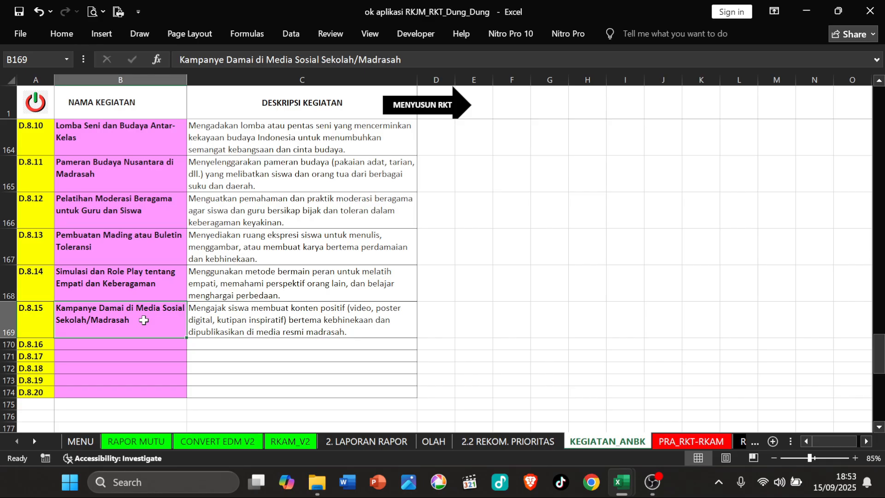
click(319, 322)
Step: Review the D.8 activities backwards from D.8.14 to D.8.7 Pelatihan Guru tentang Pendidikan Inklusif dan Toleransi
click(140, 293)
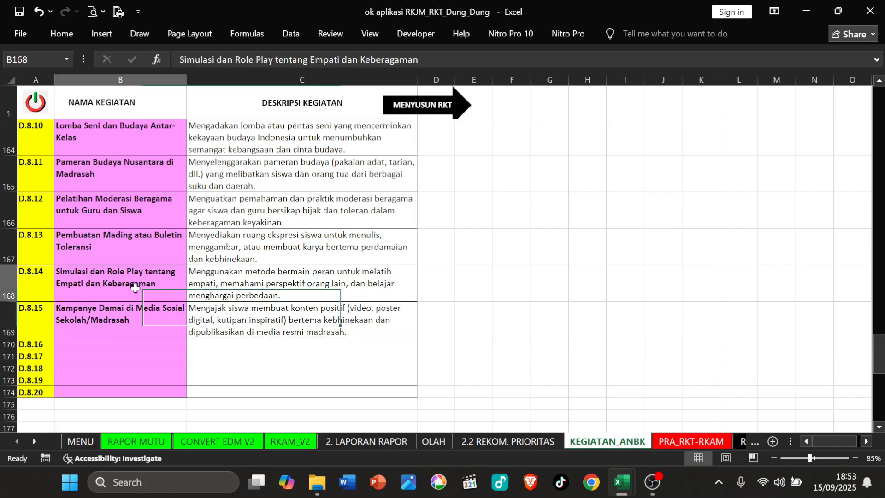
click(122, 236)
click(126, 223)
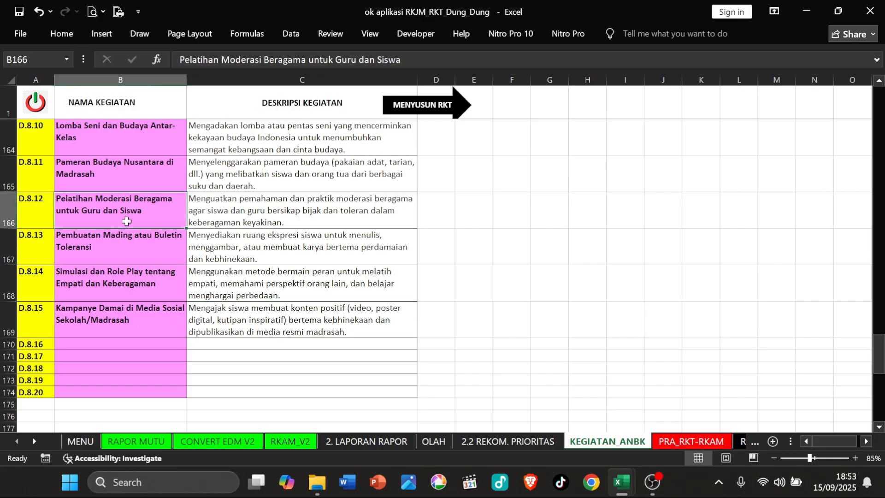
scroll(125, 223, up, 1)
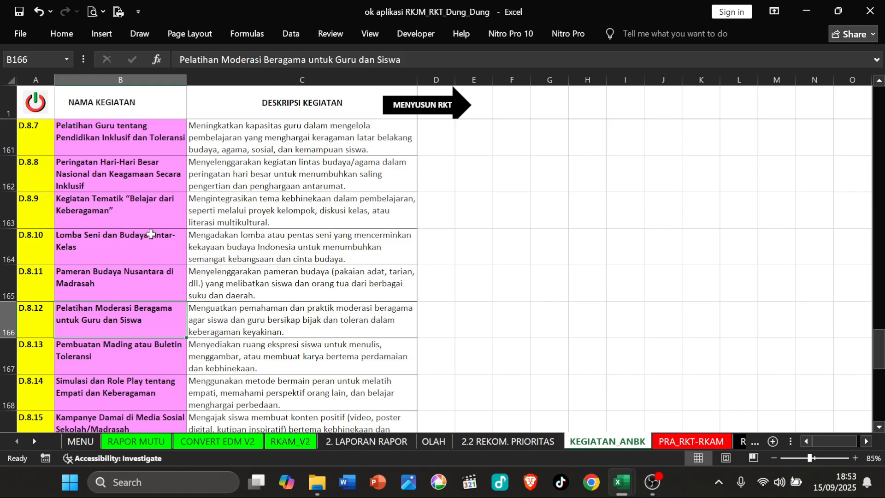
click(110, 255)
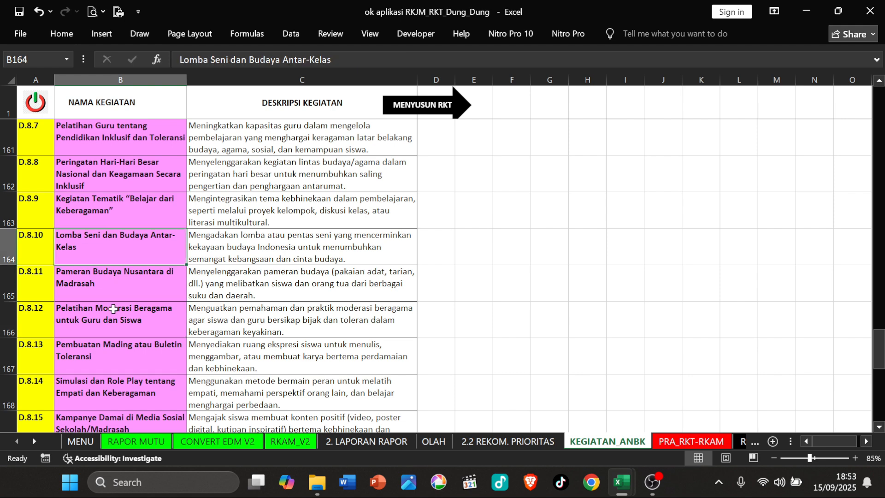
scroll(100, 310, up, 1)
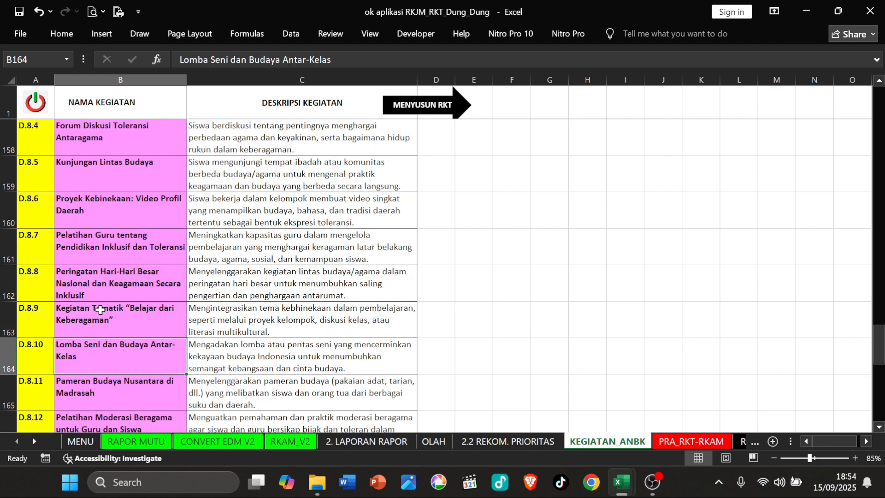
scroll(100, 308, up, 1)
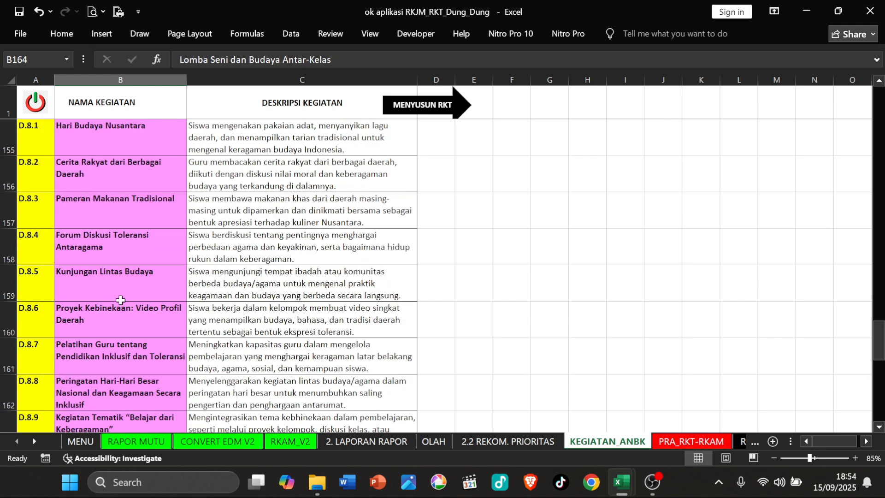
click(120, 355)
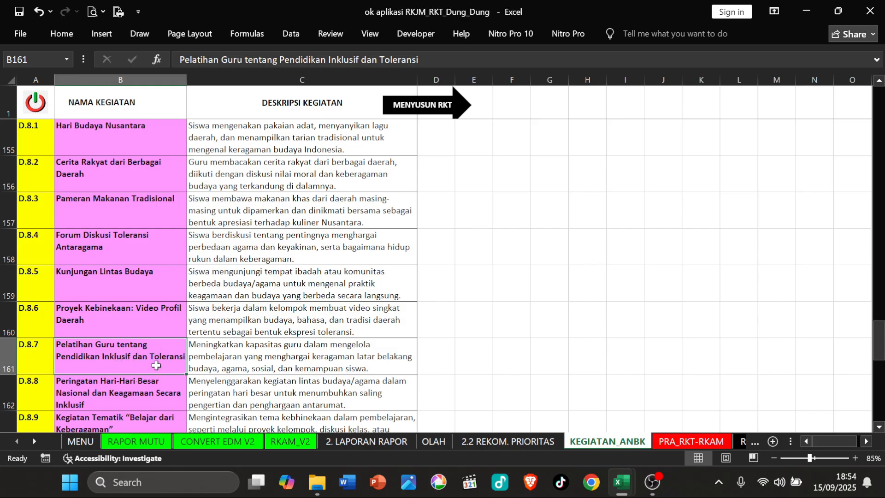
Step: Enter D.8.7 as the Rapor Pendidikan activity code in the PRA_RKT-RKAM row below code 6.2.56
click(43, 349)
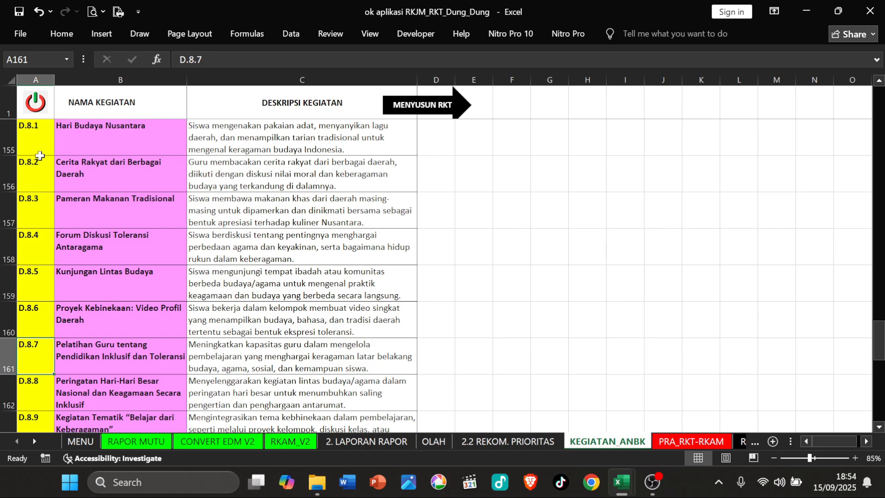
click(425, 107)
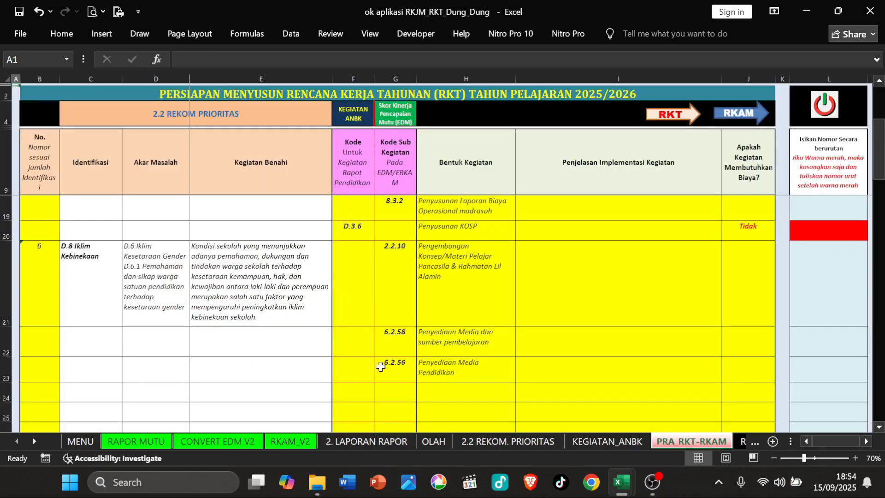
click(360, 390)
text(D)
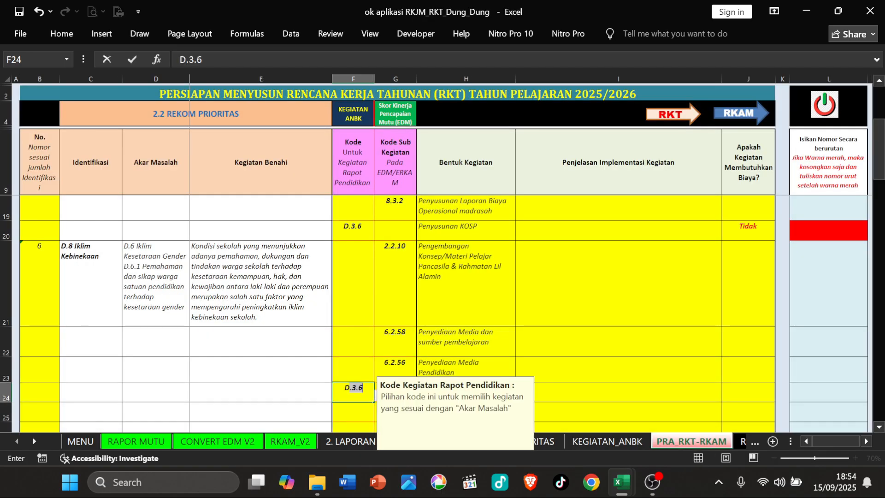
text(.8.7)
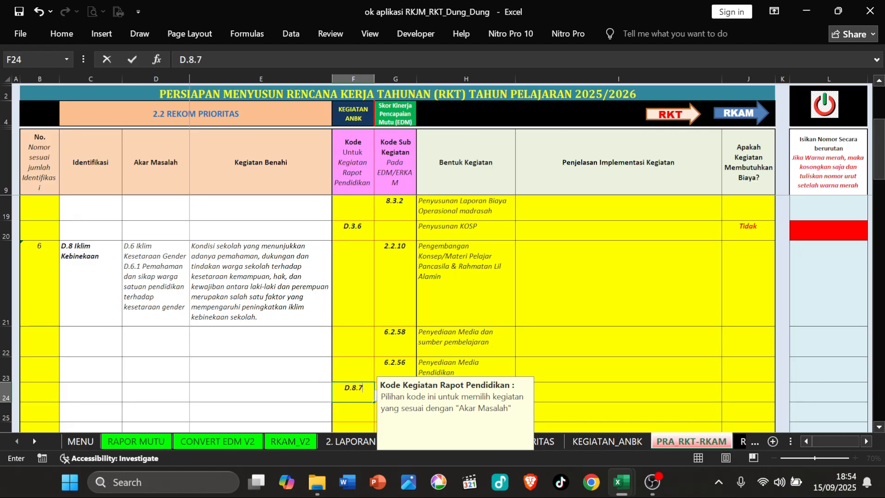
click(369, 366)
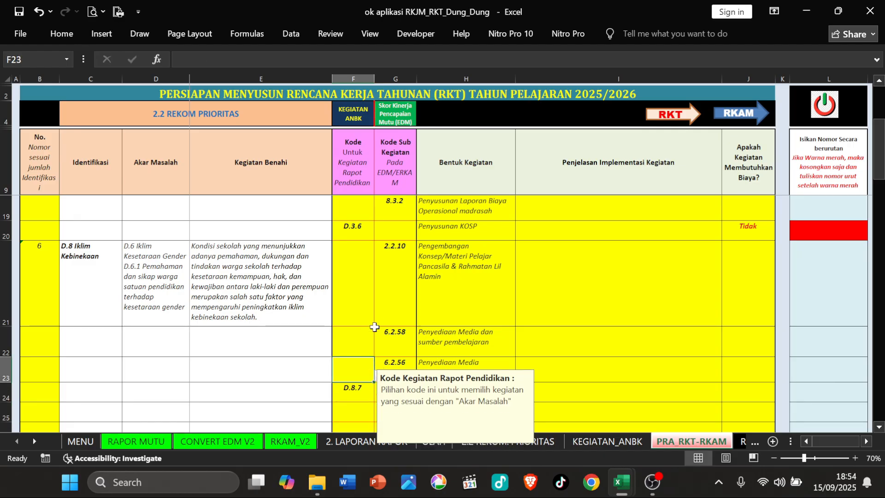
Step: Set the Bentuk Kegiatan of the D.8.7 row to Pelatihan Guru tentang Pendidikan Inklusif dan Toleransi
scroll(387, 327, down, 1)
click(315, 288)
click(409, 267)
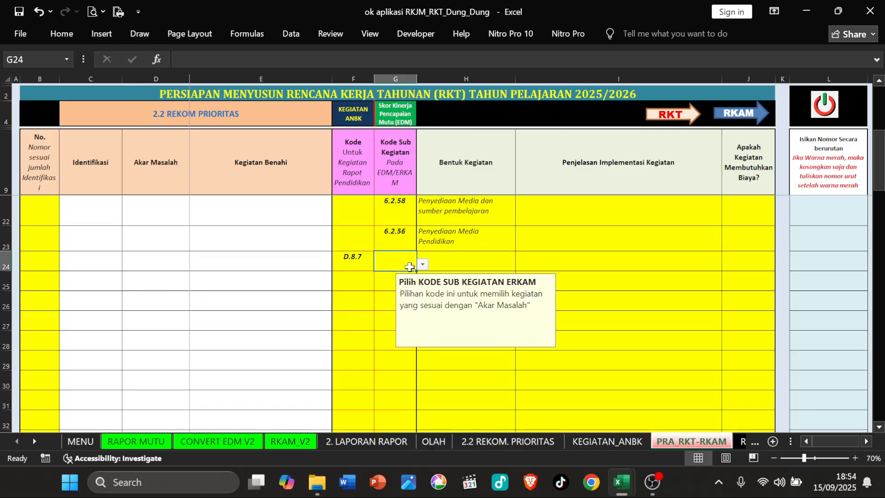
click(423, 265)
key(Escape)
click(456, 262)
click(521, 265)
click(470, 275)
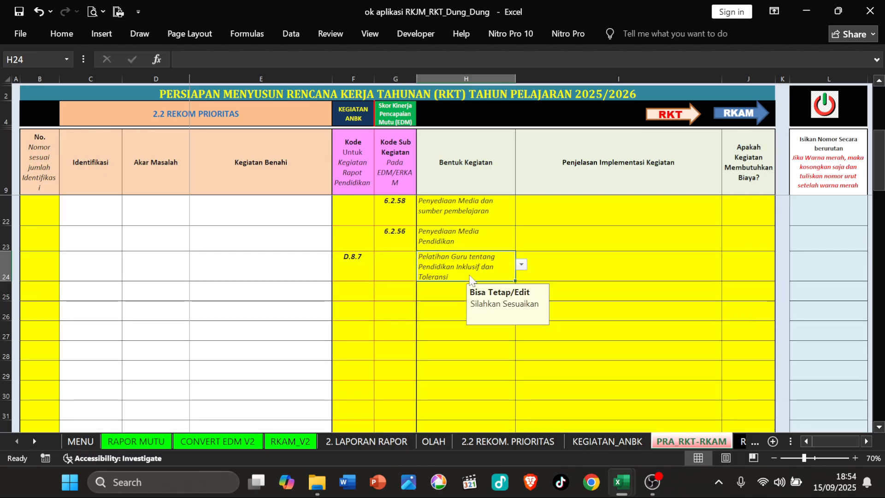
Step: Mark the D.8.7 teacher training activity as requiring funding by choosing Ya
click(738, 271)
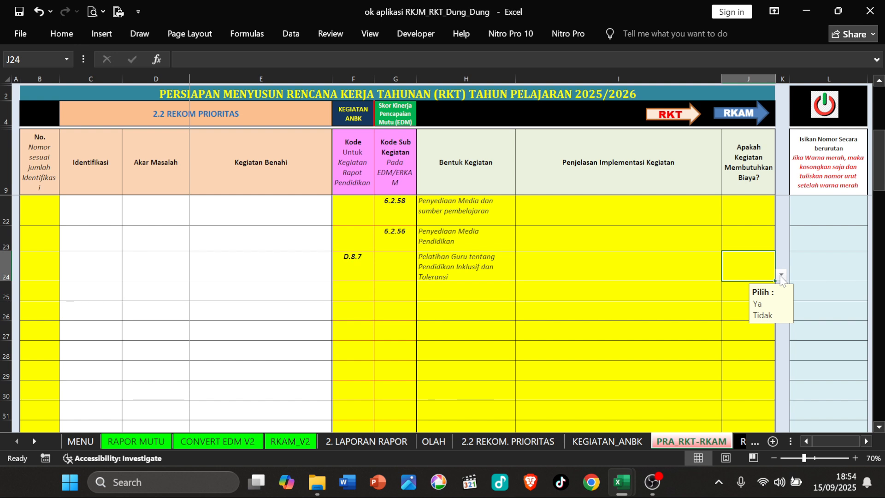
click(781, 276)
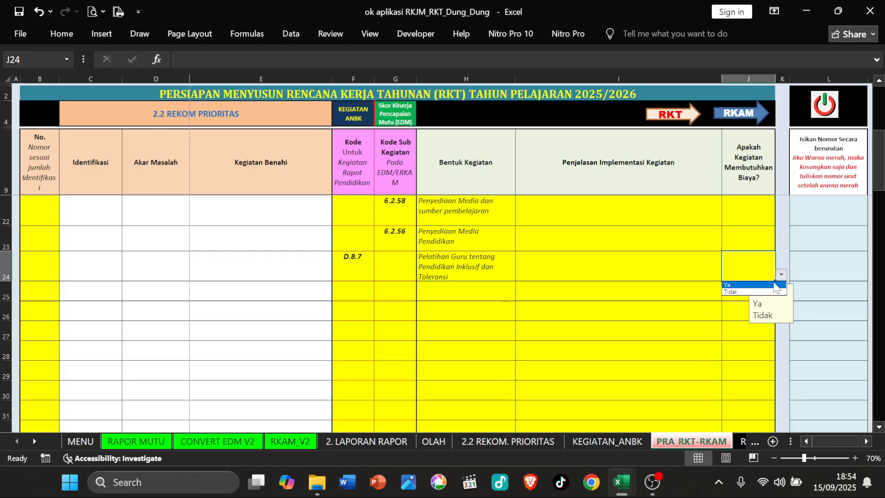
click(756, 285)
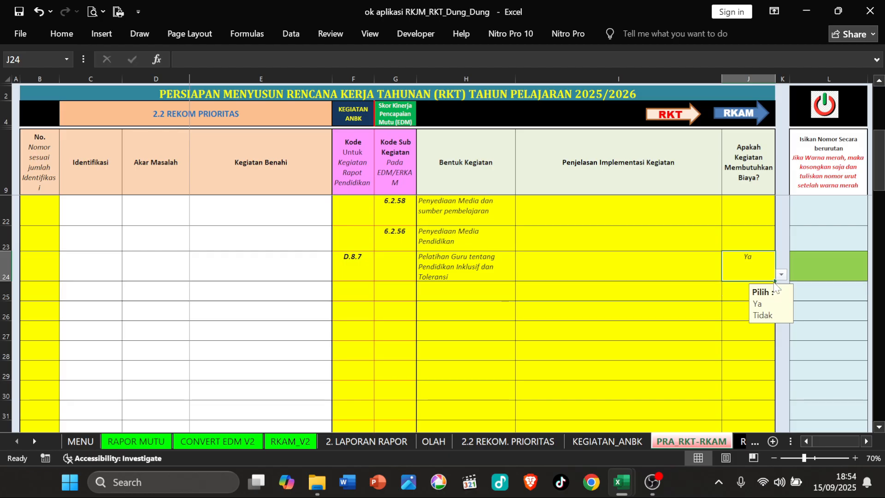
click(632, 269)
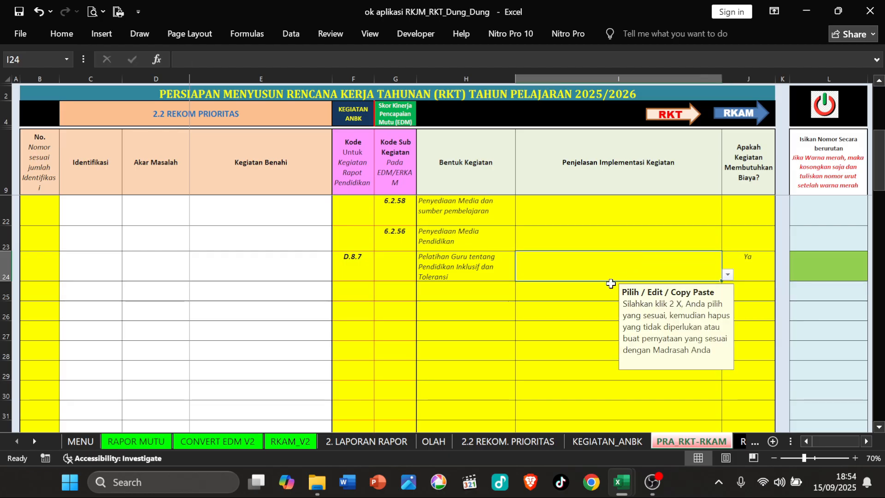
Step: Set the funding requirement of the D.8.7 teacher training activity to Tidak
click(745, 257)
click(781, 276)
click(758, 296)
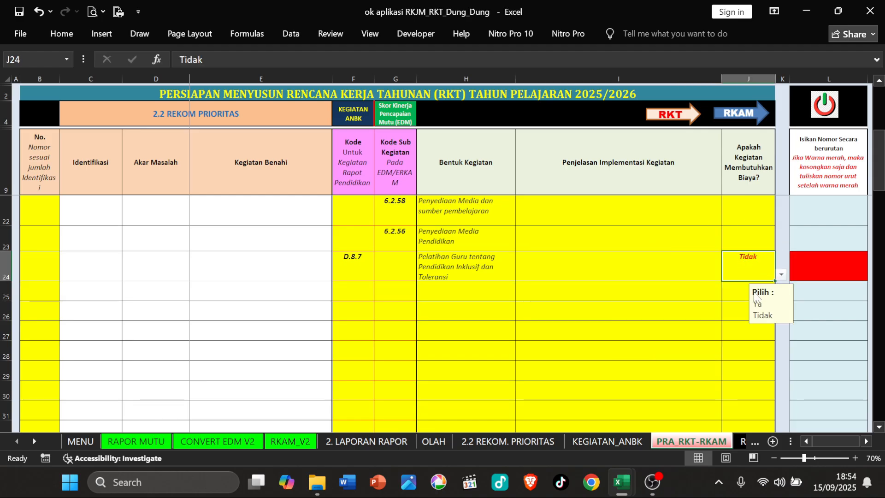
Step: Review the D.8.7 row's code, activity and funding status alongside the eRKAM-coded activities above it
click(367, 270)
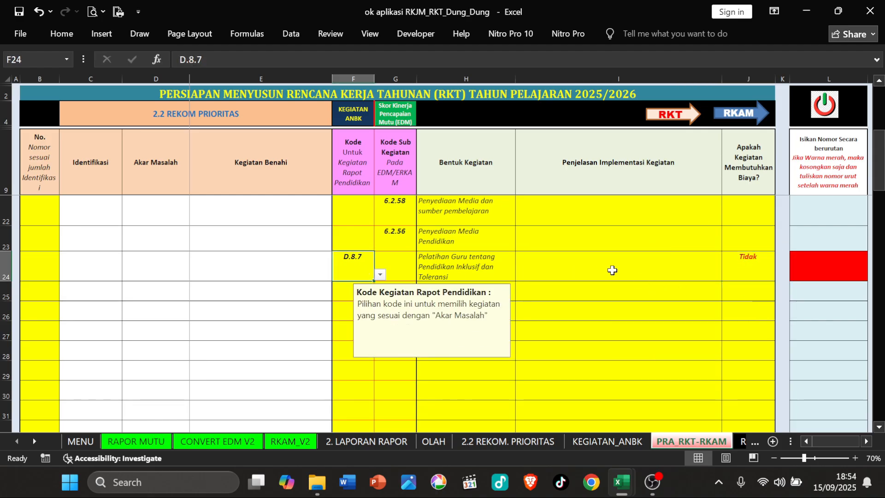
click(613, 269)
click(727, 261)
click(470, 266)
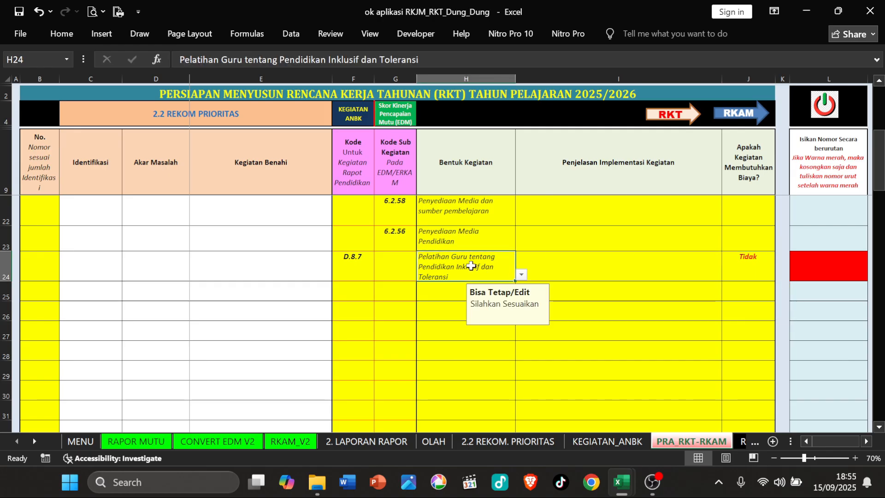
click(397, 234)
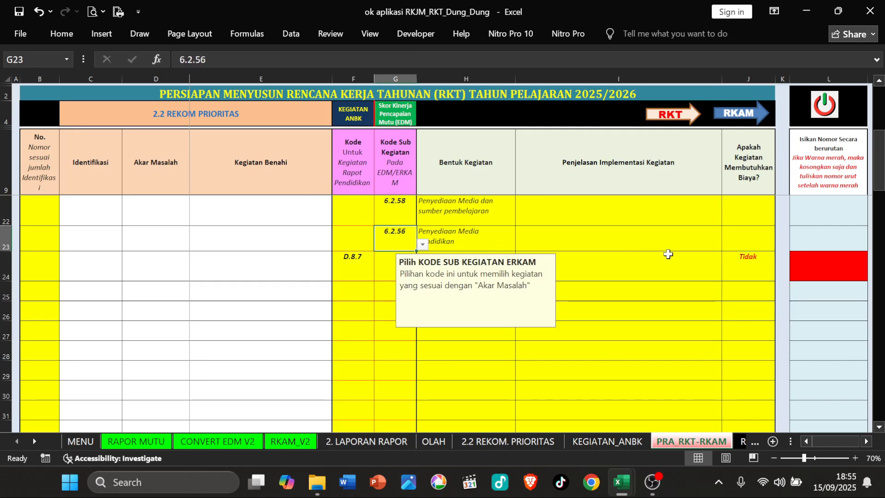
click(735, 264)
scroll(453, 262, up, 1)
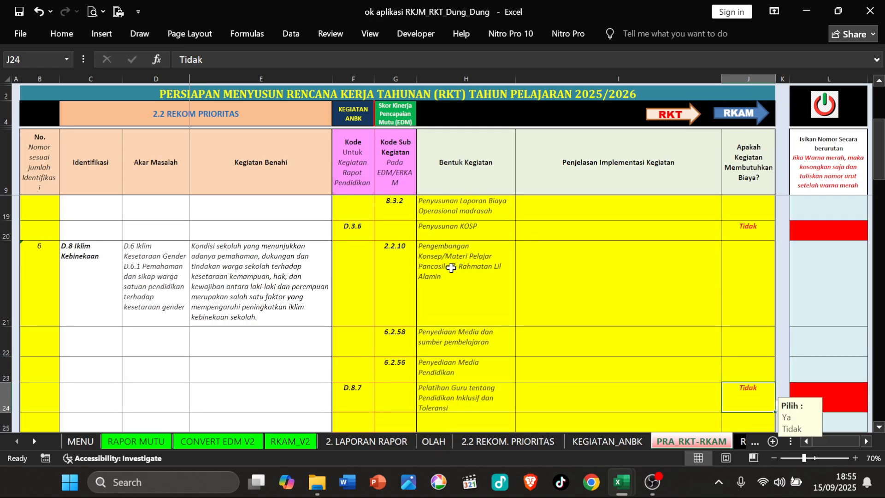
scroll(436, 300, down, 1)
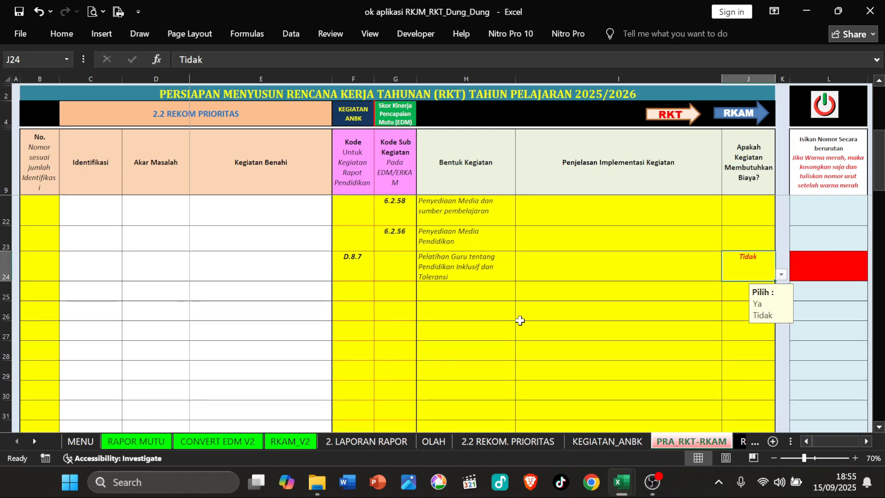
click(432, 271)
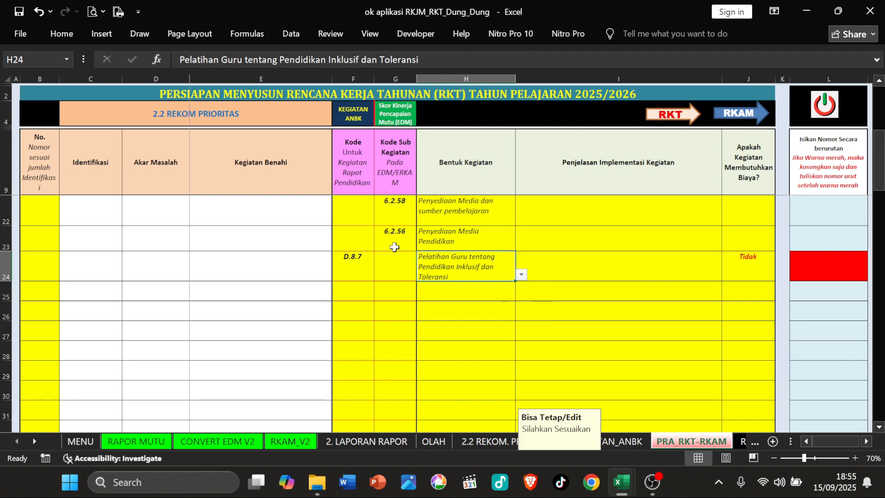
Step: Fill the implementation explanation for Pelaksanaan Kegiatan Belajar Mengajar (3.2.1) in the first activity row with the suggested Proses Pembelajaran text
scroll(394, 247, up, 4)
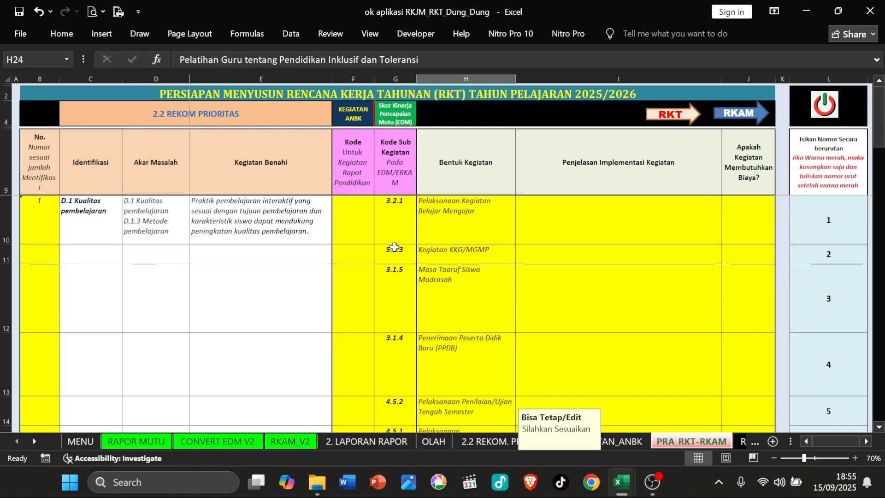
click(368, 221)
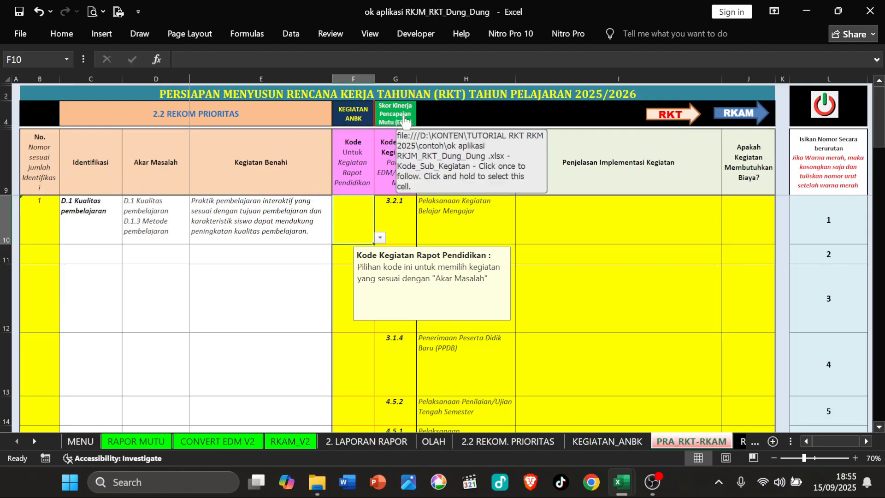
click(395, 226)
click(446, 216)
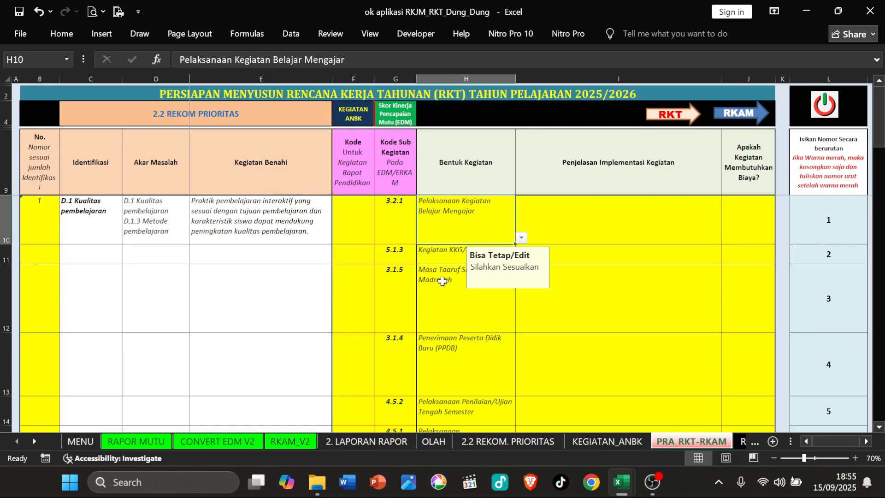
scroll(443, 281, down, 4)
scroll(442, 275, up, 3)
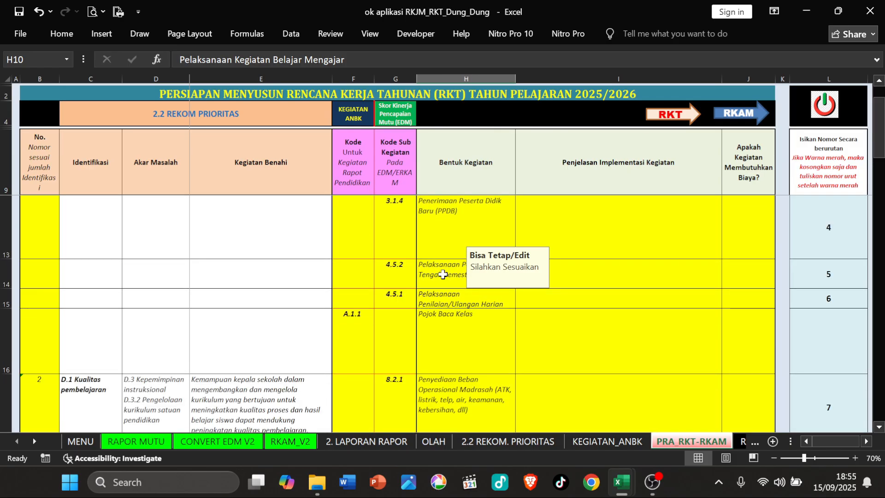
scroll(443, 274, up, 1)
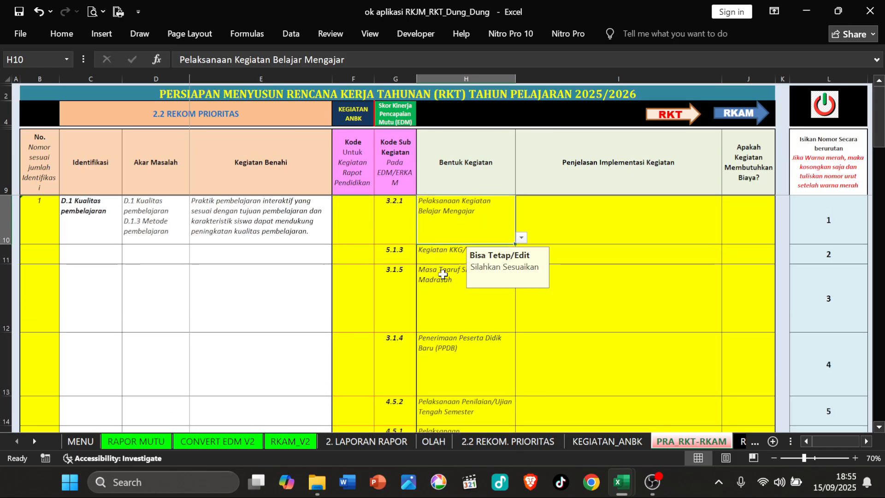
click(592, 217)
click(727, 238)
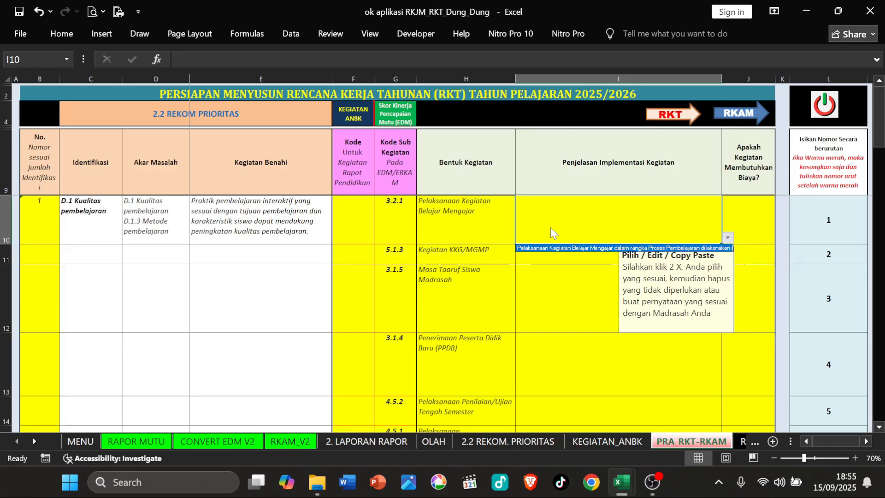
click(559, 249)
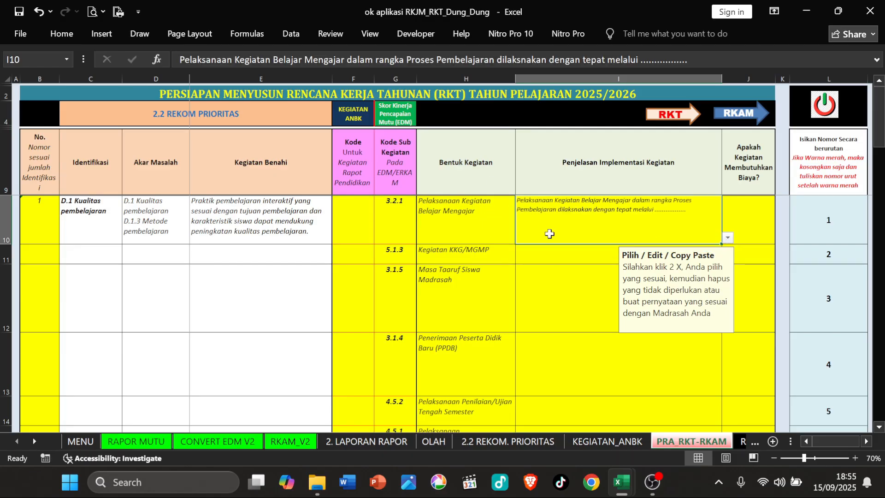
Step: Fill the implementation explanation for Kegiatan KKG/MGMP with the suggested Penyediaan dan Peningkatan Kompetensi Guru text
click(569, 253)
click(728, 257)
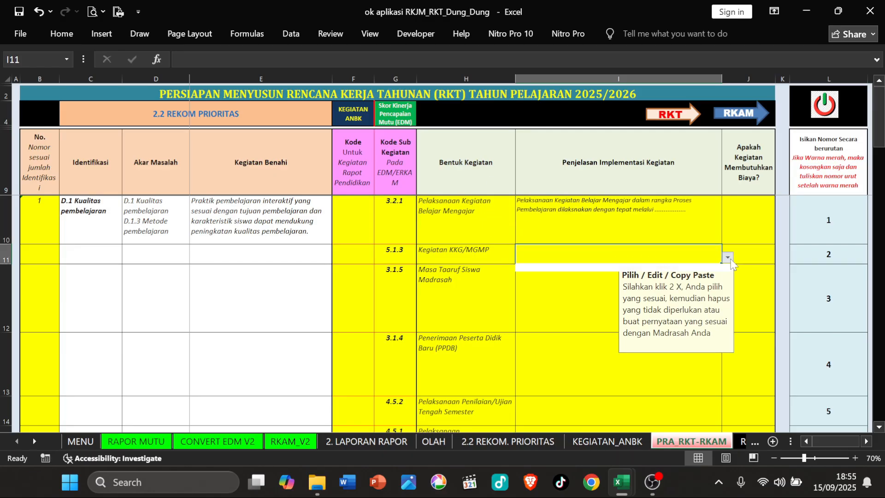
click(575, 267)
Step: Try to pick a suggested implementation explanation for Masa Taaruf Siswa Madrasah (3.1.5)
click(715, 310)
click(728, 325)
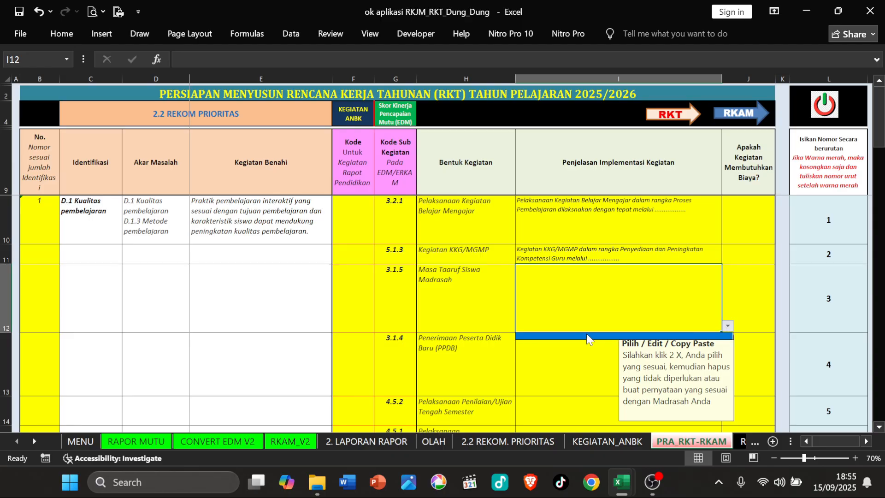
click(555, 345)
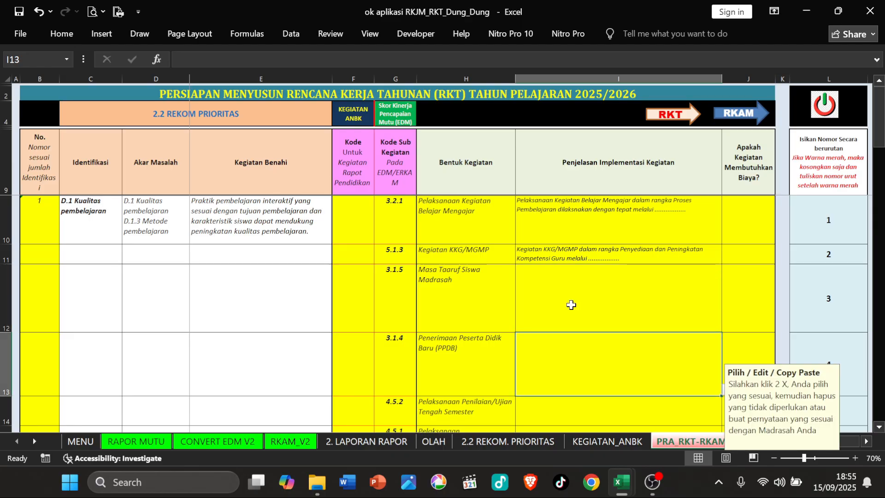
scroll(571, 302, down, 1)
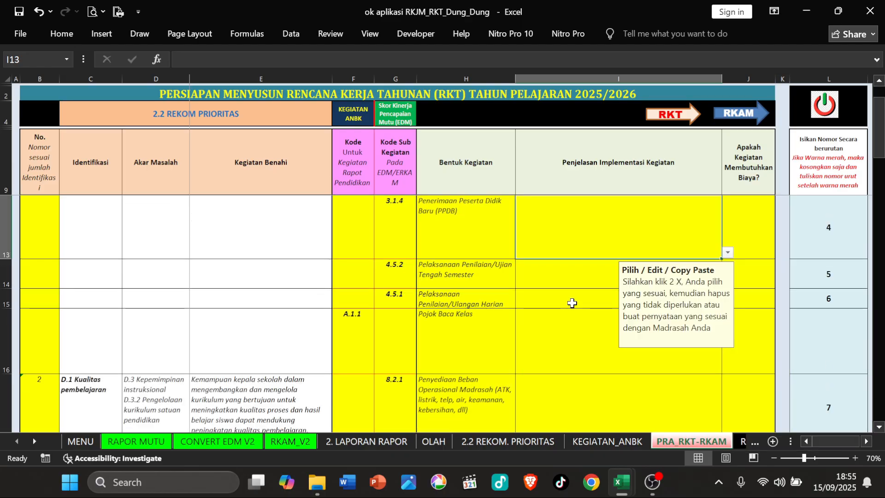
click(431, 246)
scroll(549, 272, up, 1)
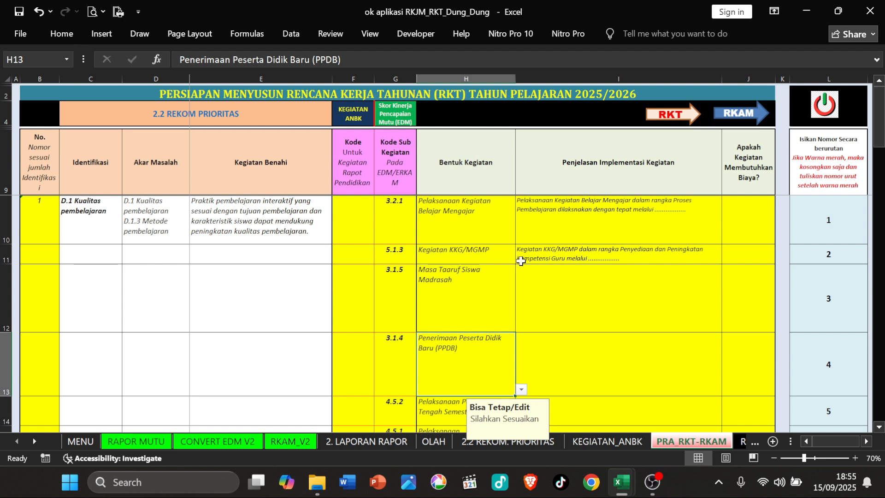
click(557, 297)
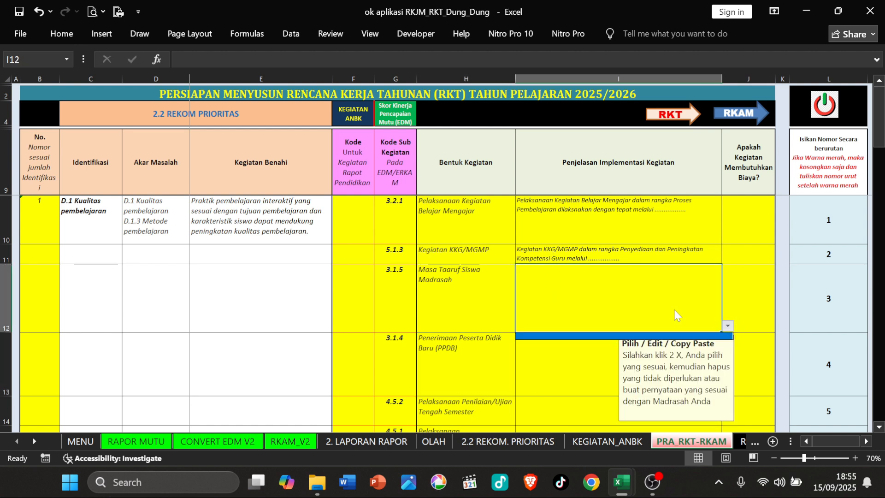
click(455, 287)
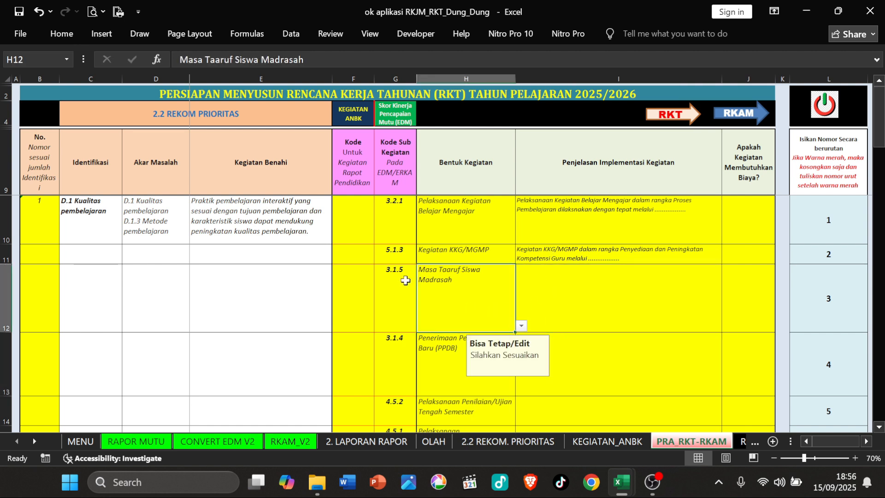
click(405, 280)
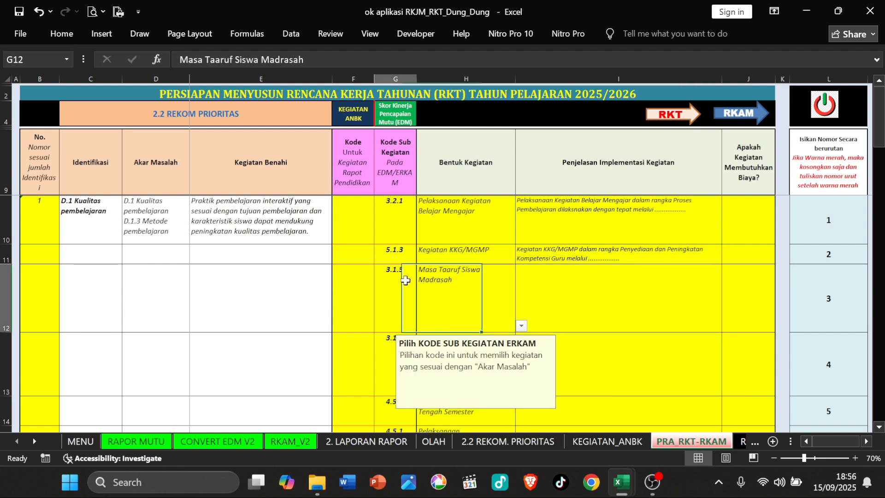
click(485, 279)
click(569, 278)
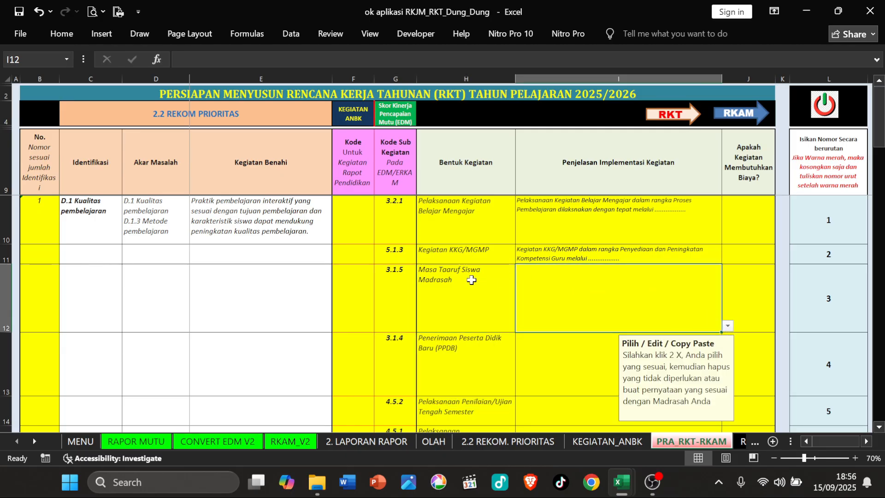
Step: Try to pick a suggested implementation explanation for Penerimaan Peserta Didik Baru (PPDB) (3.1.4)
click(557, 349)
click(656, 308)
click(538, 358)
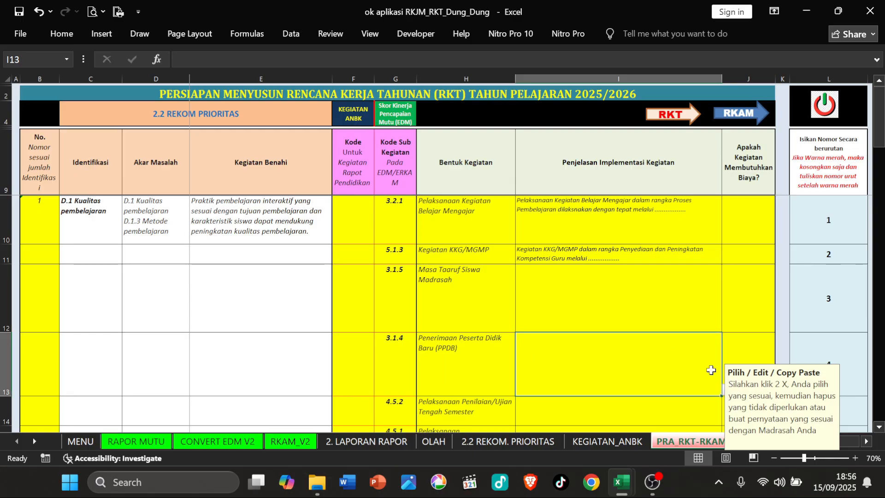
scroll(631, 331, down, 1)
click(728, 252)
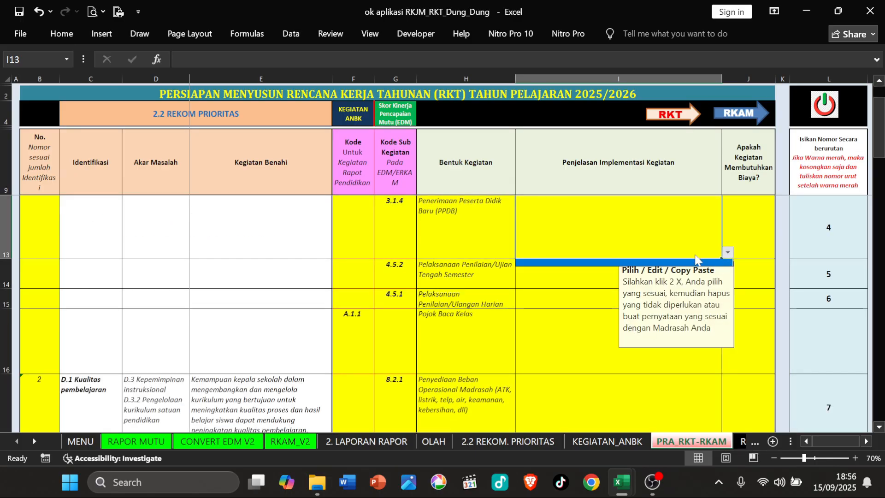
click(536, 262)
click(508, 244)
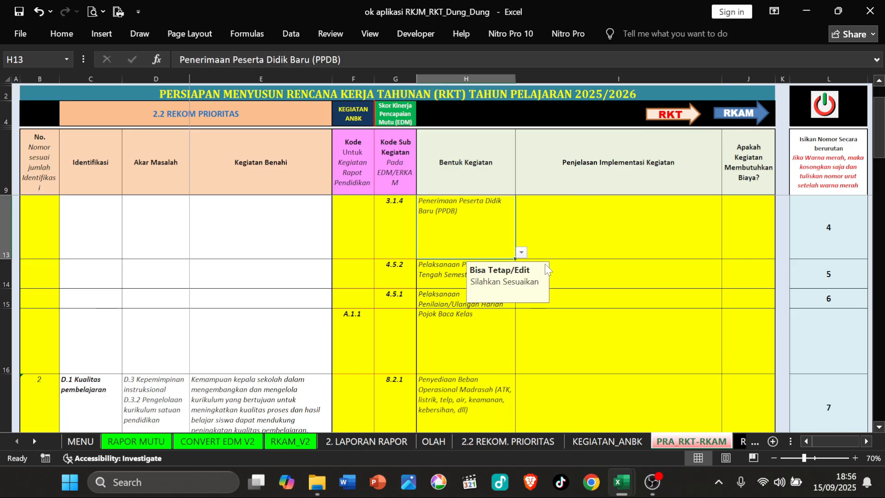
Step: Recheck the Masa Taaruf Siswa Madrasah and PPDB rows for an available suggested implementation explanation
scroll(494, 240, up, 1)
click(475, 299)
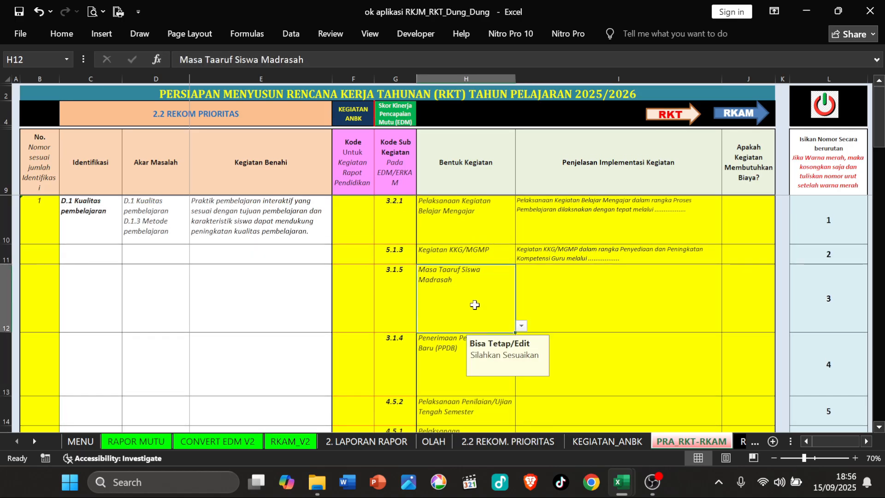
click(601, 302)
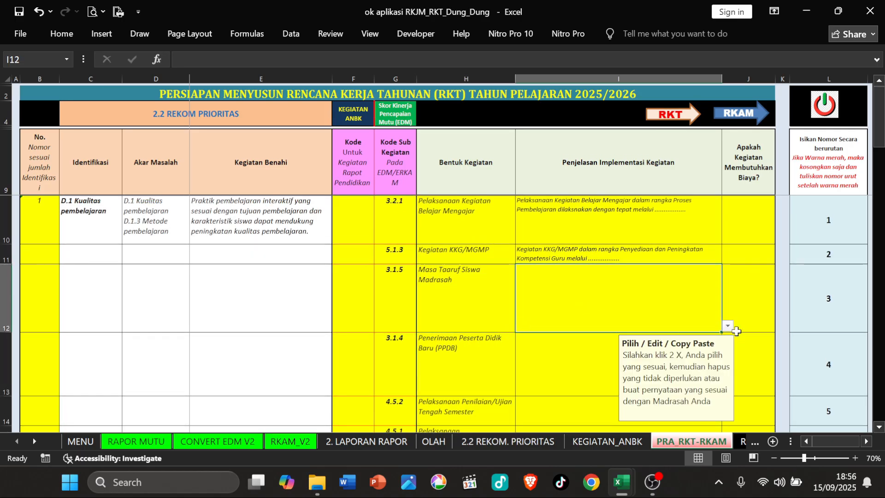
click(507, 322)
click(644, 359)
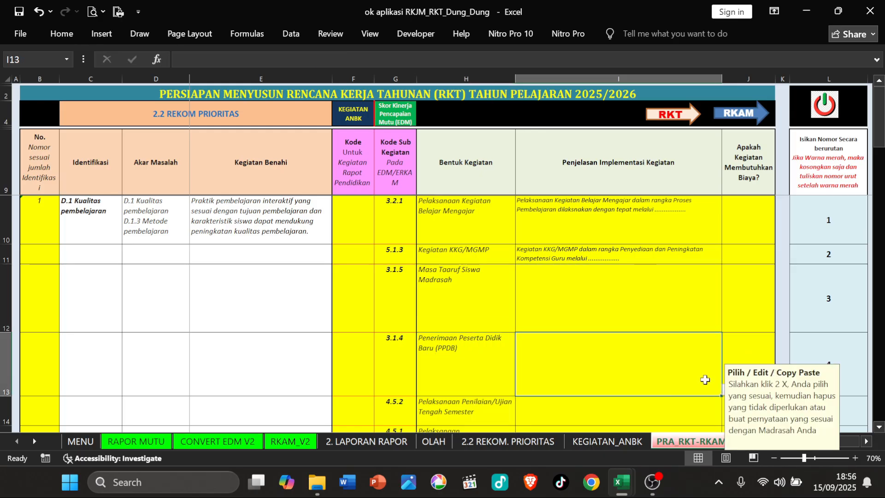
scroll(664, 351, down, 1)
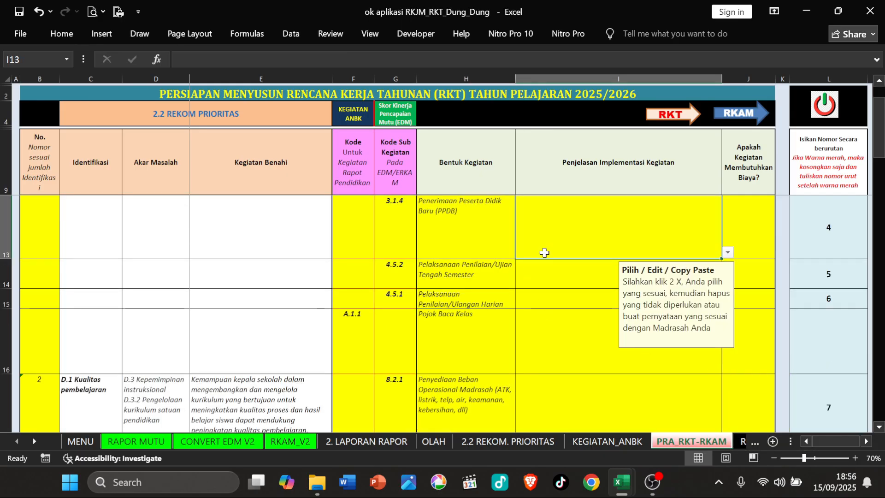
click(728, 255)
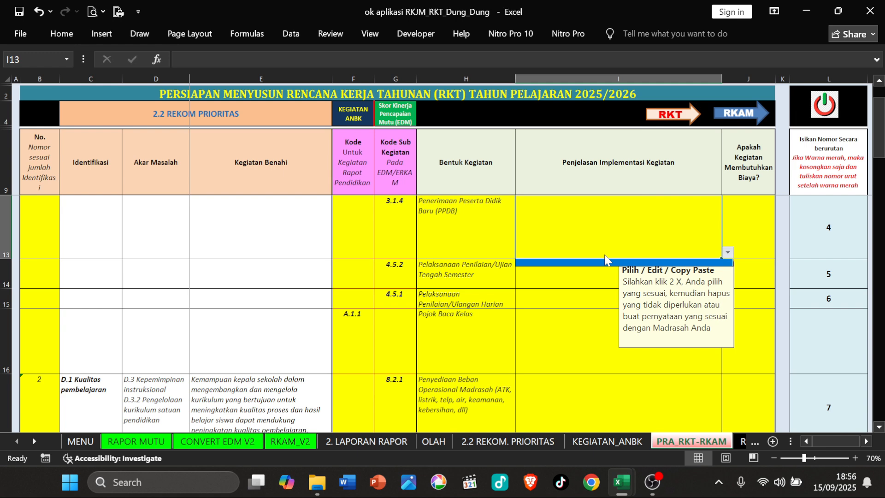
click(579, 262)
click(483, 228)
click(561, 221)
scroll(514, 277, up, 1)
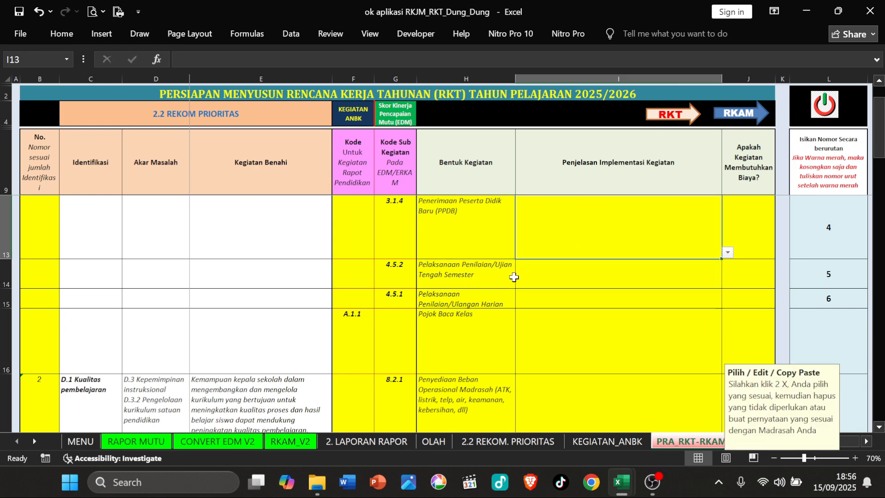
Step: Examine the Masa Taaruf Siswa Madrasah activity name against its implementation explanation cell
scroll(514, 277, up, 1)
click(472, 286)
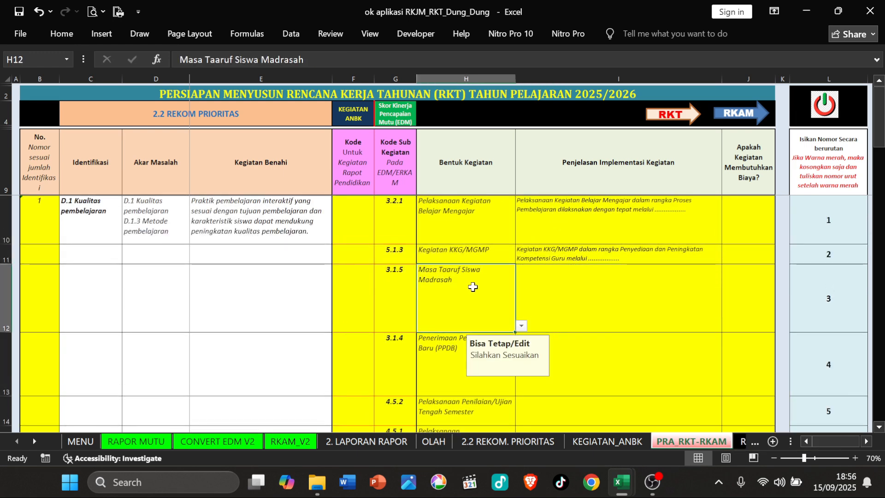
click(571, 294)
click(488, 289)
click(557, 294)
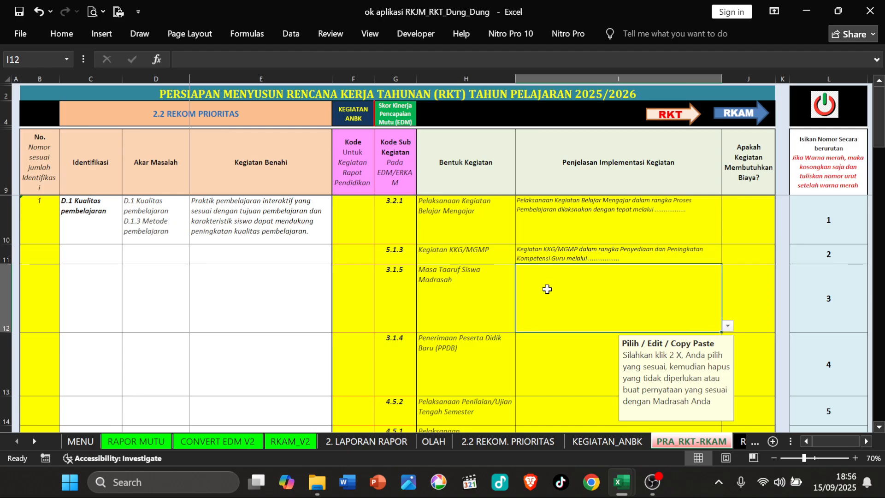
click(479, 287)
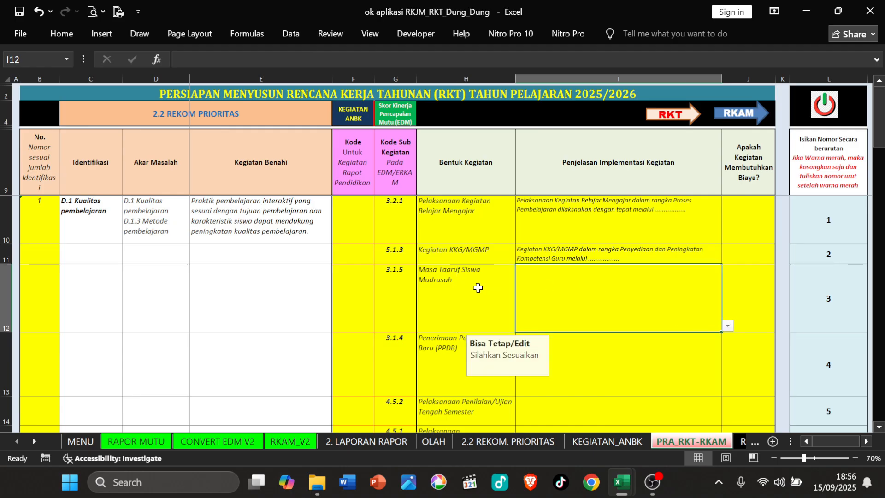
click(572, 288)
click(473, 280)
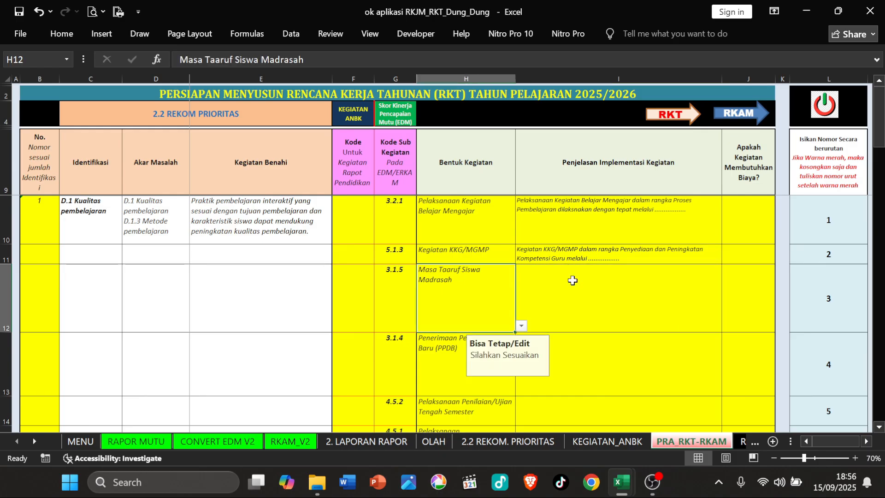
click(604, 280)
click(496, 289)
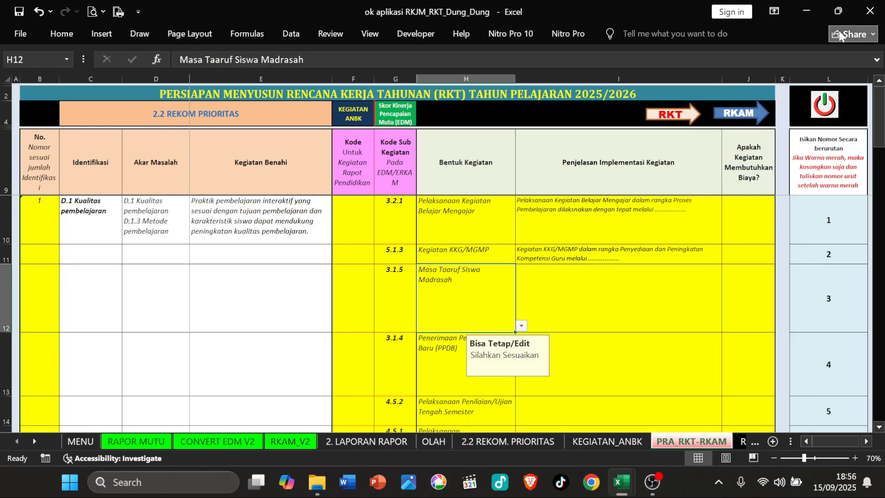
Step: Bring the eRKAM report alongside the plan and review the cost items under Masa Taaruf Siswa Madrasah (3.1.5) and PPDB (3.1.4)
click(838, 11)
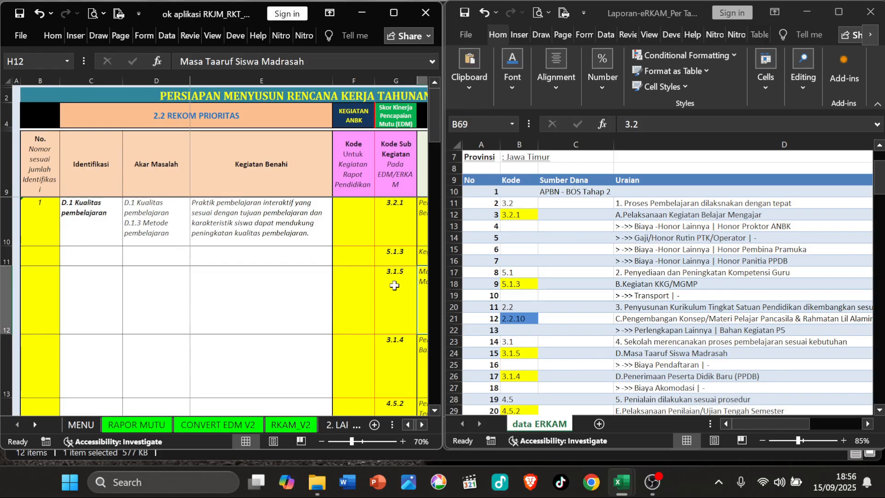
click(605, 360)
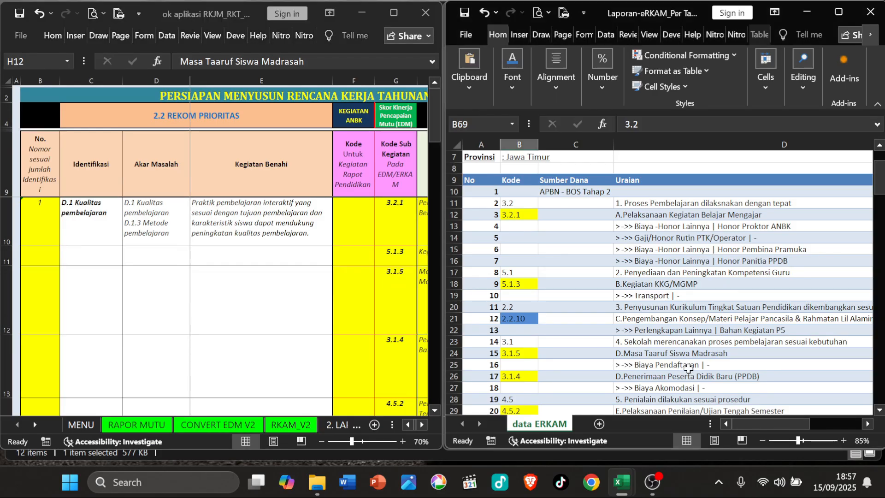
click(688, 367)
mouse_move(756, 430)
mouse_down()
mouse_move(789, 429)
mouse_move(748, 429)
mouse_up()
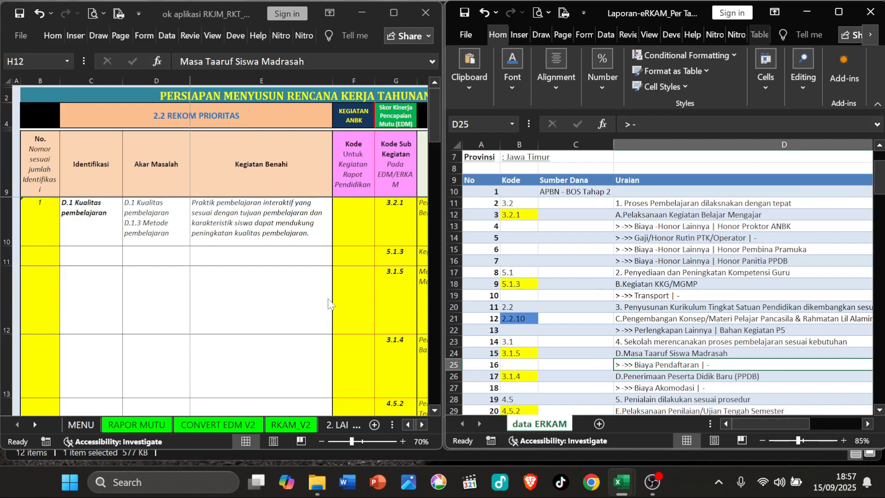
click(668, 391)
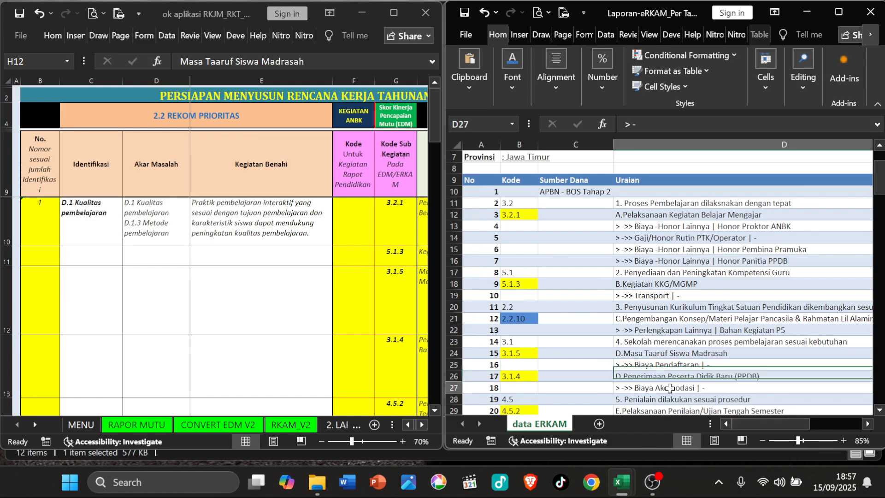
mouse_move(739, 429)
mouse_down()
mouse_move(772, 431)
mouse_move(736, 432)
mouse_up()
click(327, 306)
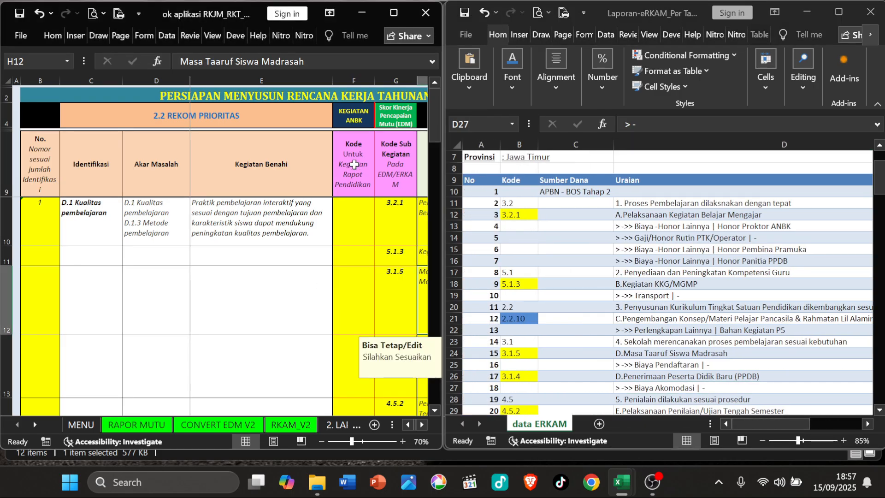
Step: Return to the full-size plan sheet and fill the explanation for Pelaksanaan Penilaian/Ujian Tengah Semester (4.5.2) with its suggested sesuai prosedur text
click(394, 13)
click(548, 280)
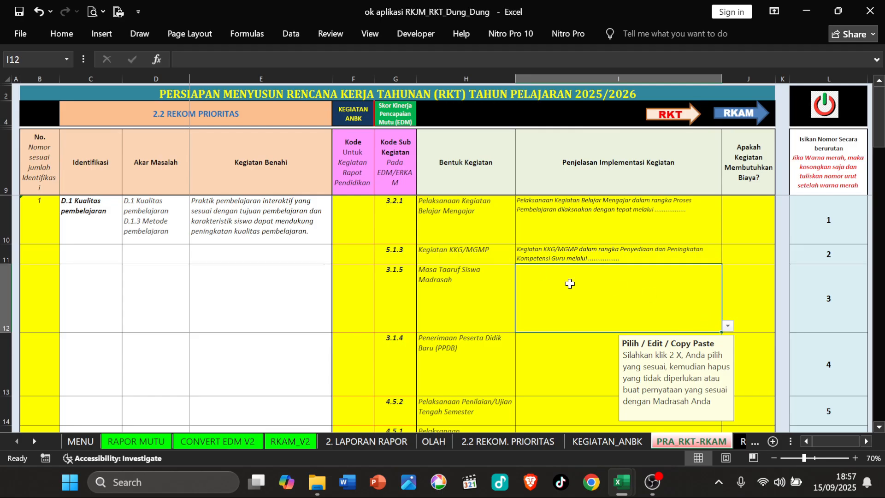
click(566, 358)
scroll(581, 332, down, 1)
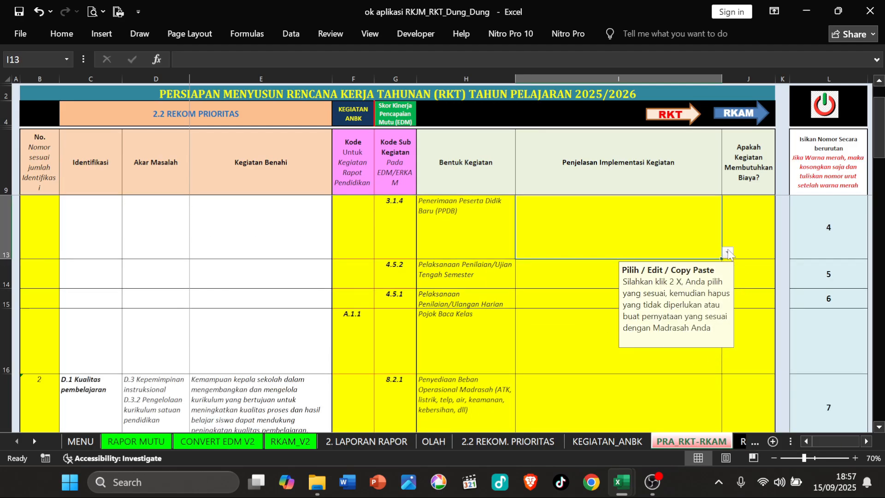
click(523, 274)
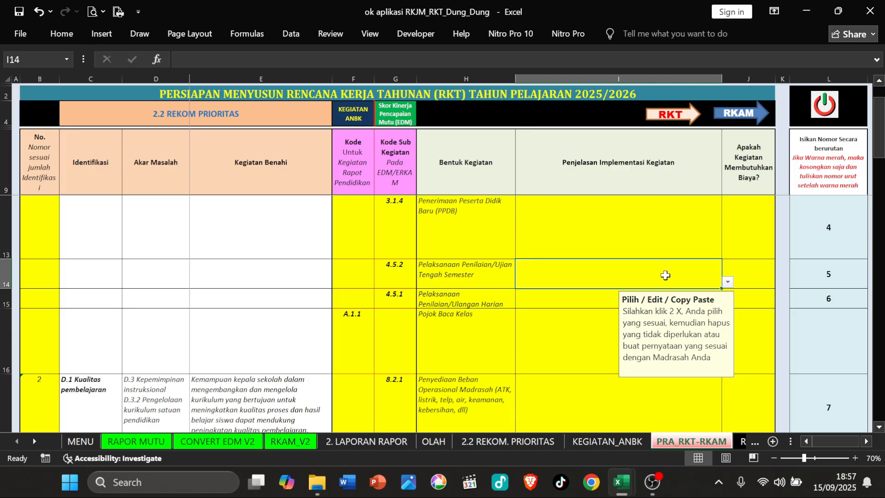
click(727, 281)
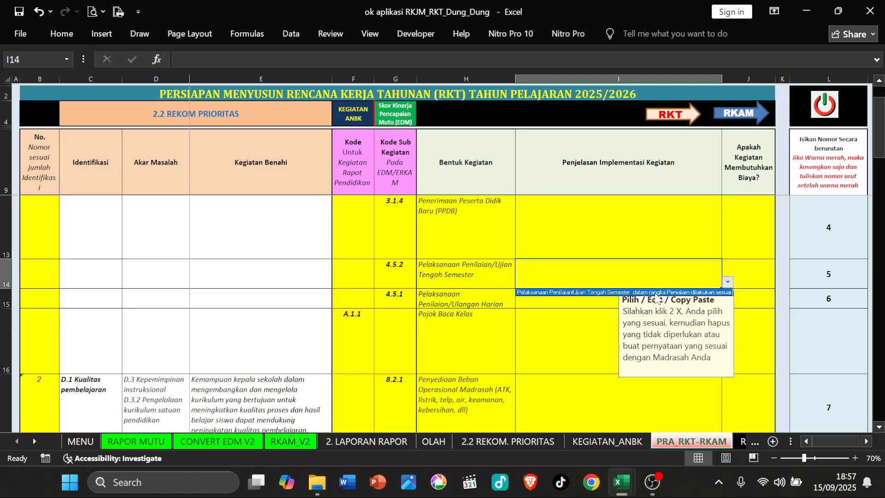
click(601, 292)
Step: Fill the implementation explanation for Pelaksanaan Penilaian/Ulangan Harian (4.5.1) with the suggested sesuai prosedur text
click(540, 298)
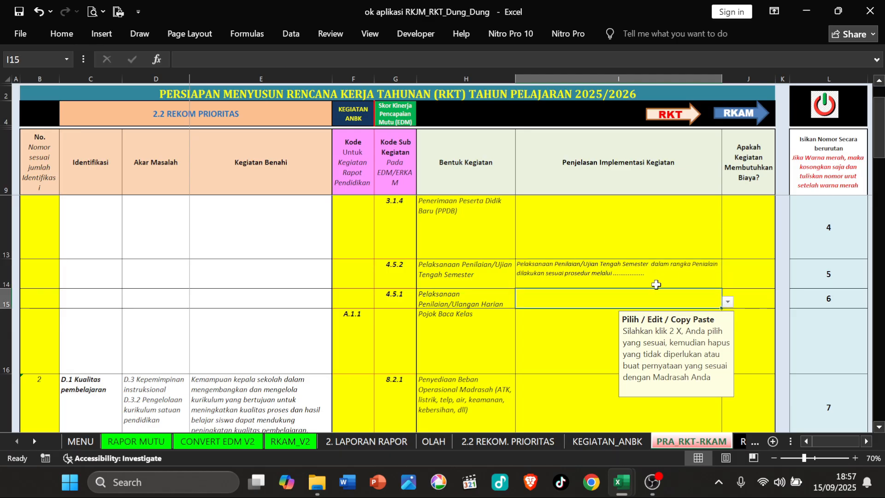
click(728, 302)
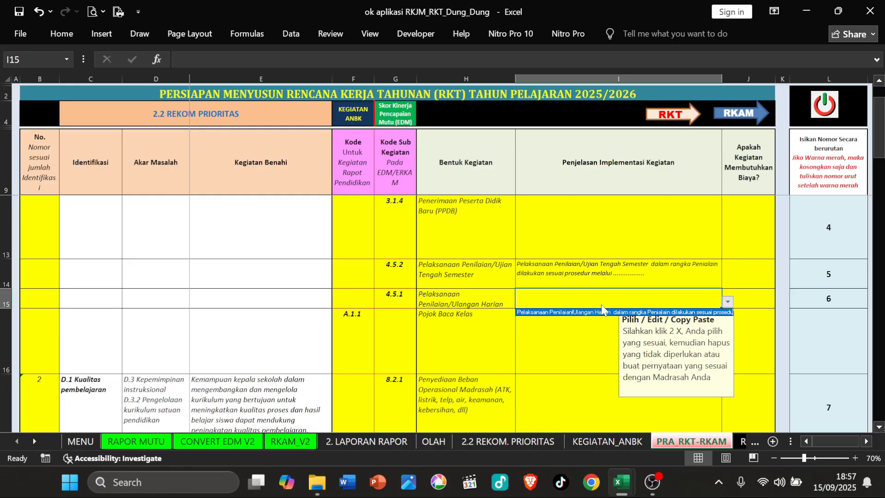
click(591, 322)
Step: Fill the implementation explanation for Pojok Baca Kelas (A.1.1) with the suggested text about a simple bookshelf in every class
click(589, 319)
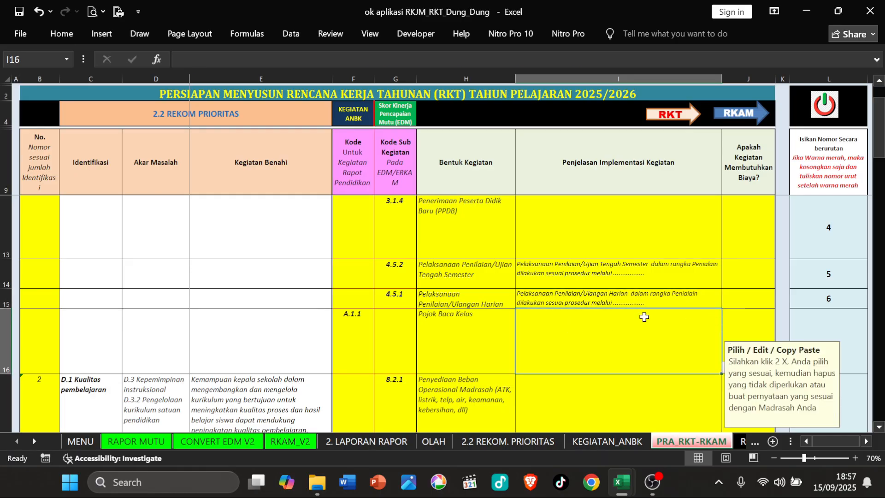
scroll(645, 314, down, 1)
click(727, 254)
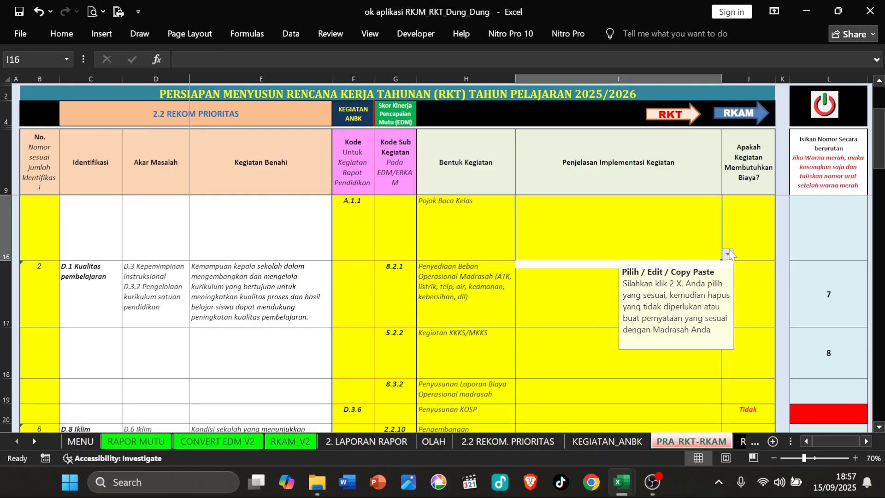
click(605, 265)
Step: Fill the implementation explanation for Penyediaan Beban Operasional Madrasah (8.2.1) with its suggested text
click(568, 288)
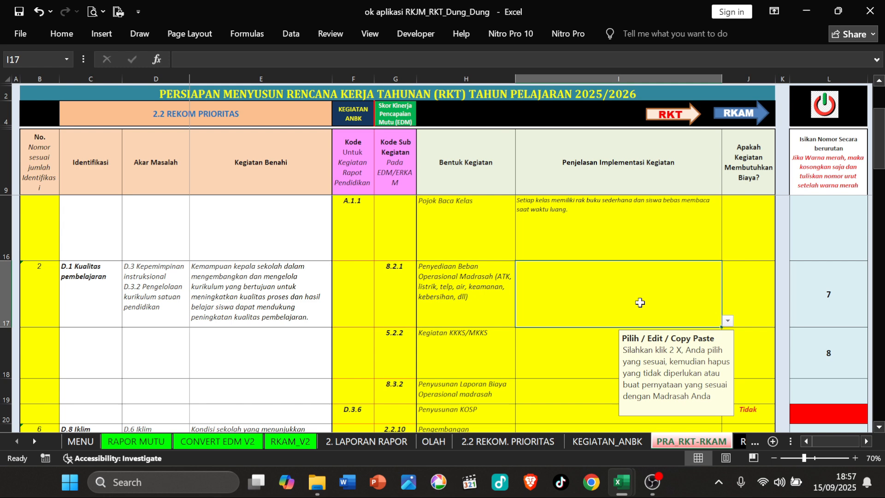
click(728, 320)
click(582, 331)
Step: Fill the implementation explanation for Kegiatan KKKS/MKKS (5.2.2) with the suggested Penyediaan dan Peningkatan Kompetensi Kepala Madrasah text
click(714, 367)
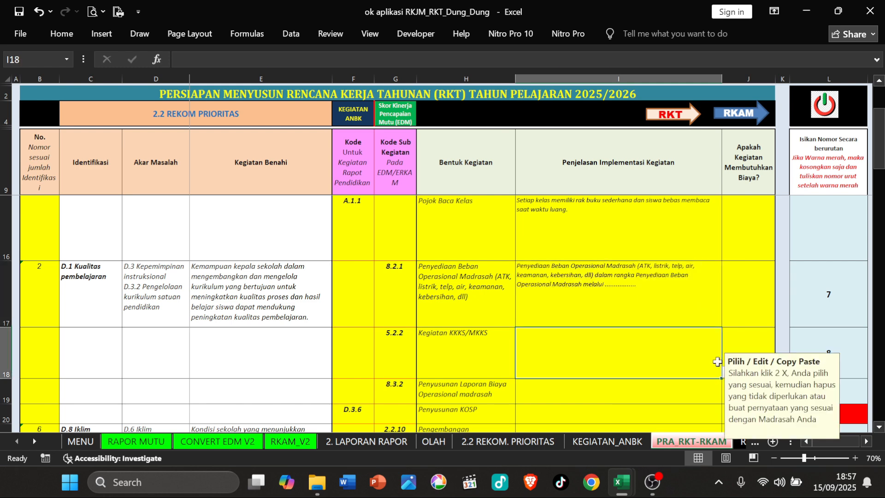
scroll(701, 290, down, 1)
click(436, 273)
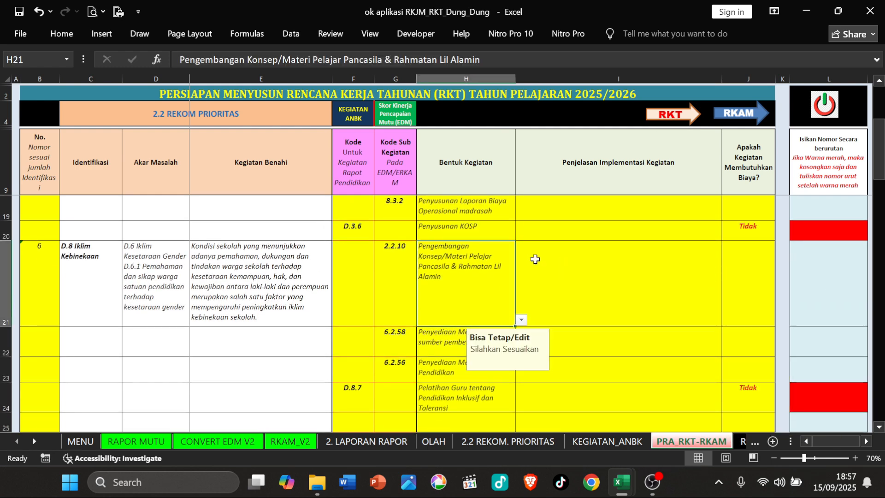
scroll(557, 287, up, 1)
click(587, 341)
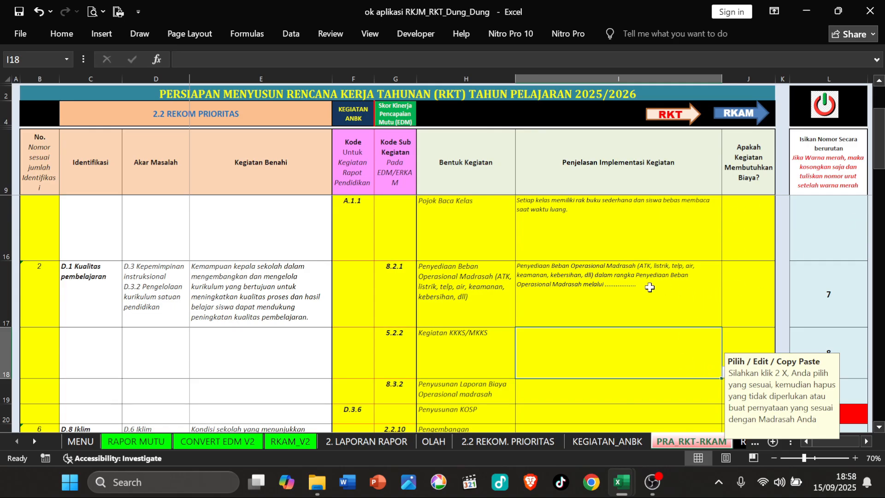
ctrl+scroll(650, 288, down, 1)
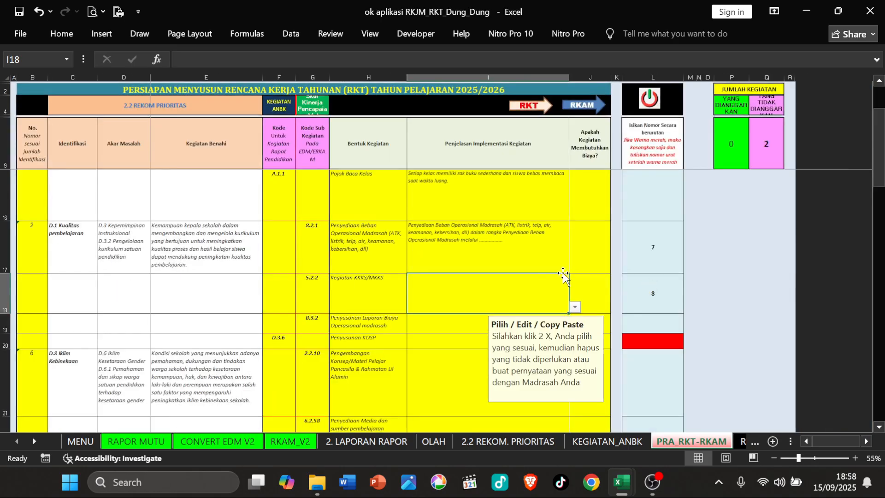
click(575, 308)
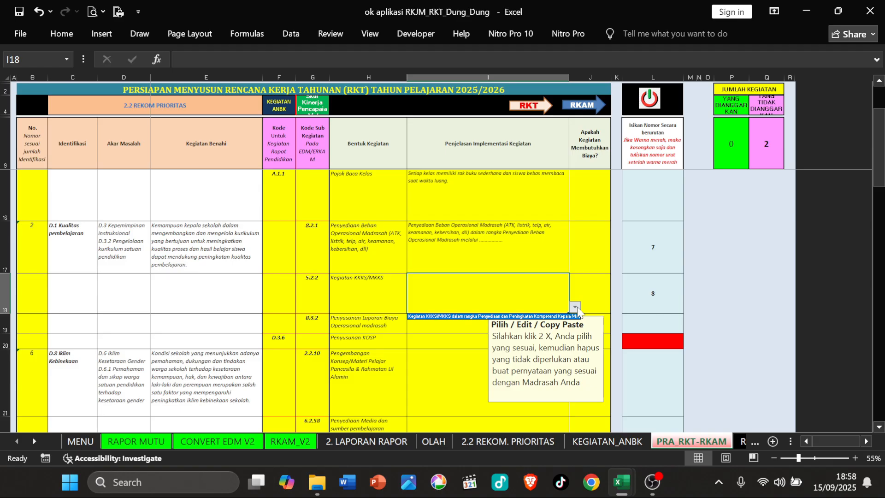
click(488, 317)
Step: Fill the implementation explanation for Penyusunan Laporan Biaya Operasional madrasah (8.3.2) with the suggested Pengelolaan Dana Operasional Madrasah text
click(478, 321)
click(576, 330)
click(499, 336)
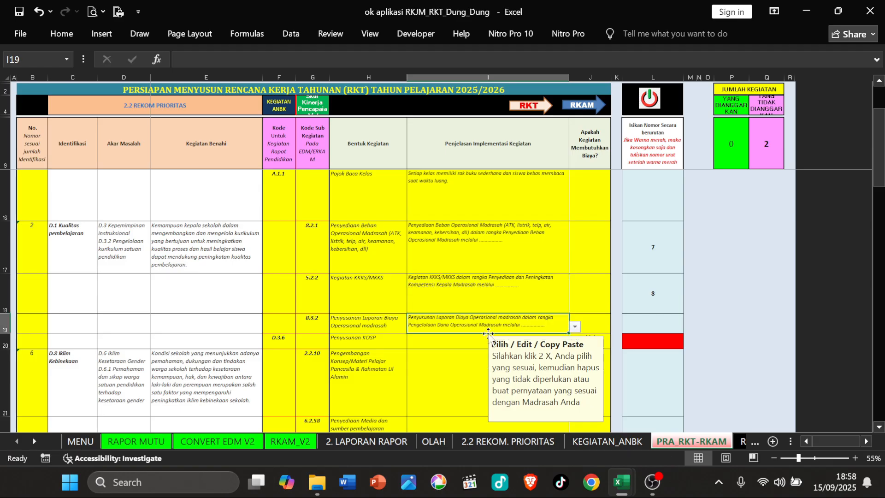
Step: Fill the implementation explanation for Penyusunan KOSP (D.3.6) with the suggested text on designing a contextual operational curriculum
click(466, 340)
click(576, 343)
click(487, 355)
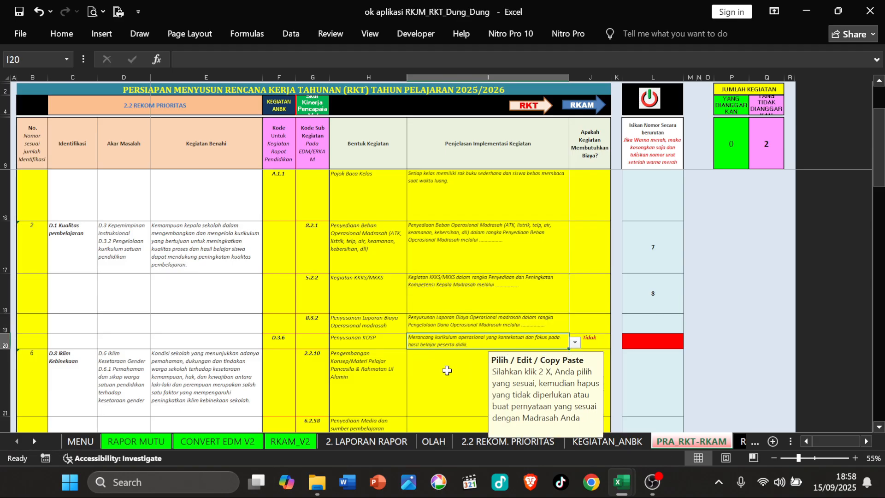
Step: Fill the implementation explanations for Pengembangan Konsep/Materi Pelajar Pancasila (2.2.10) and Penyediaan Media dan sumber pembelajaran (6.2.58) with their suggested texts
click(488, 360)
scroll(581, 401, down, 1)
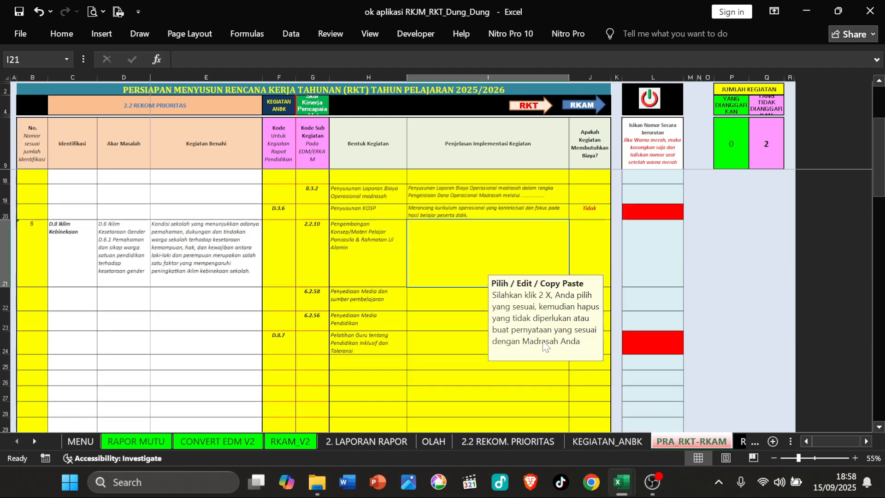
click(575, 266)
click(491, 275)
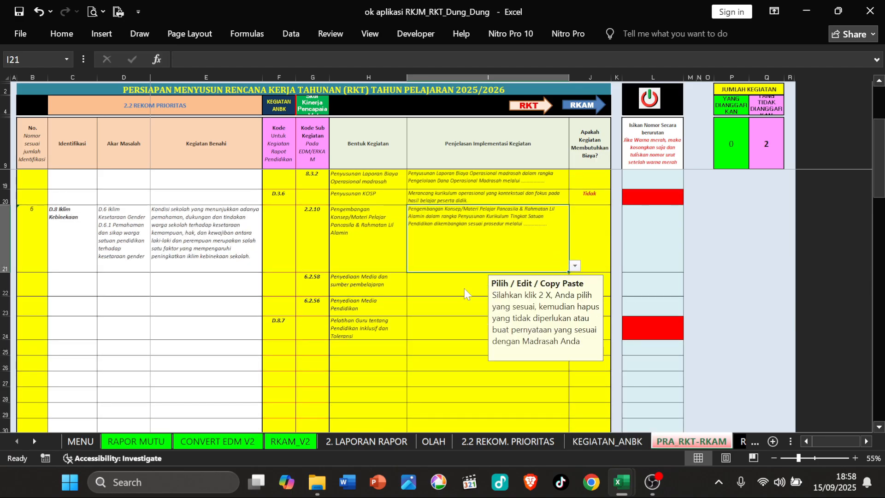
click(543, 288)
click(574, 291)
click(489, 300)
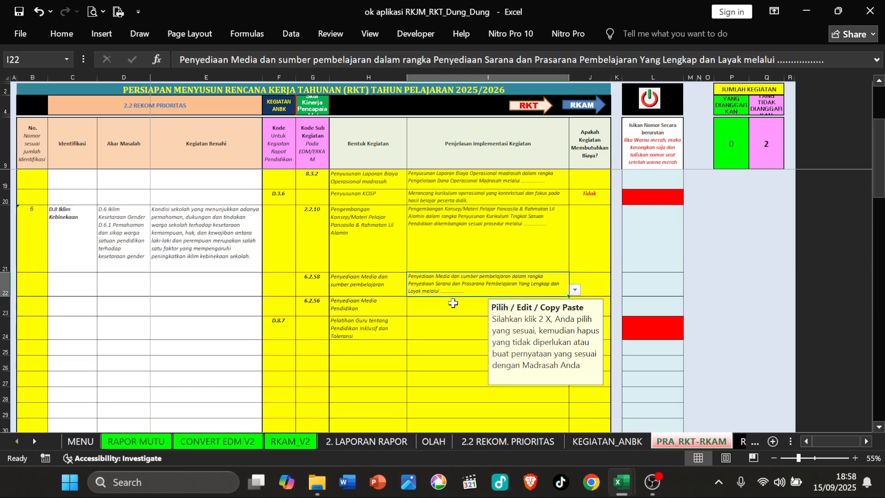
Step: Fill the implementation explanations for Penyediaan Media Pendidikan (6.2.56) and Pelatihan Guru tentang Pendidikan Inklusif dan Toleransi (D.8.7) with their suggested texts
click(571, 302)
click(576, 310)
click(464, 319)
click(491, 322)
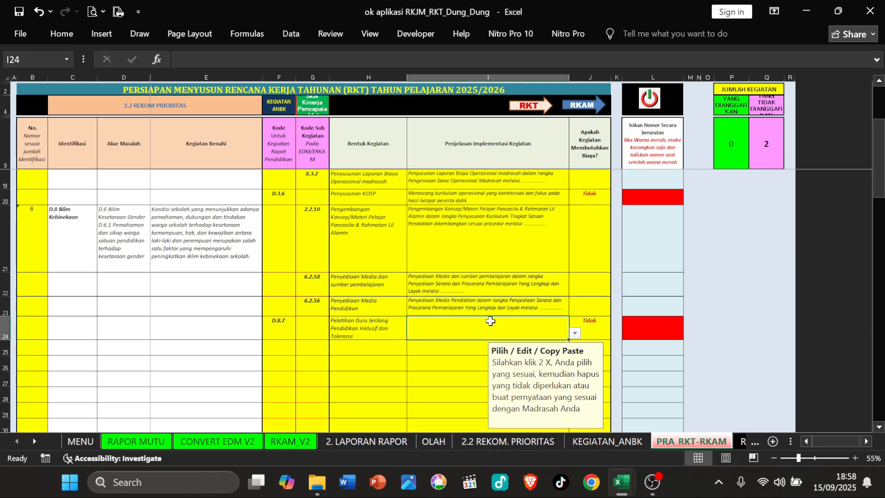
click(577, 333)
click(473, 347)
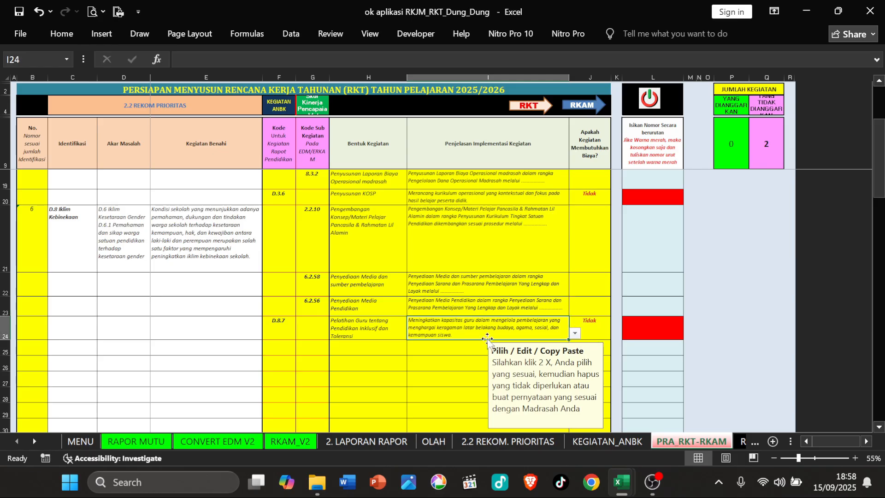
Step: Replace the dotted placeholder in the Pelaksanaan Kegiatan Belajar Mengajar (3.2.1) explanation with "pembelajaran efektif efisien dan berdisiplin"
click(489, 284)
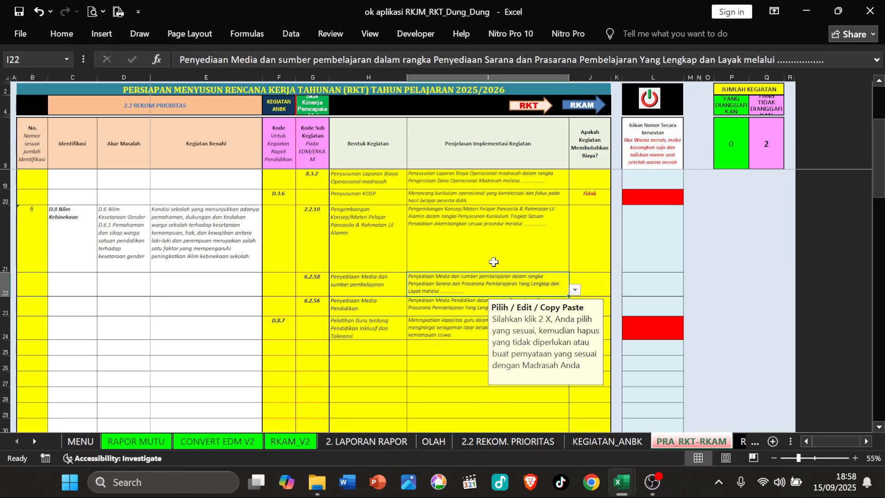
scroll(493, 262, up, 2)
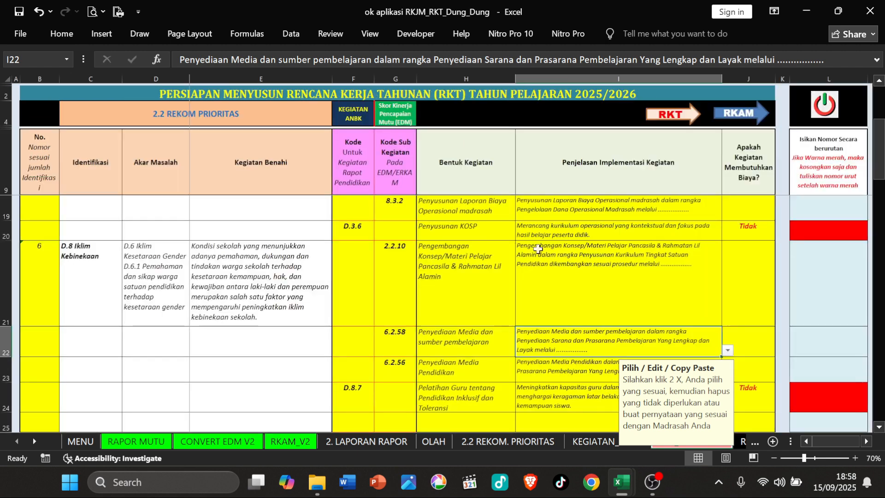
scroll(637, 269, up, 3)
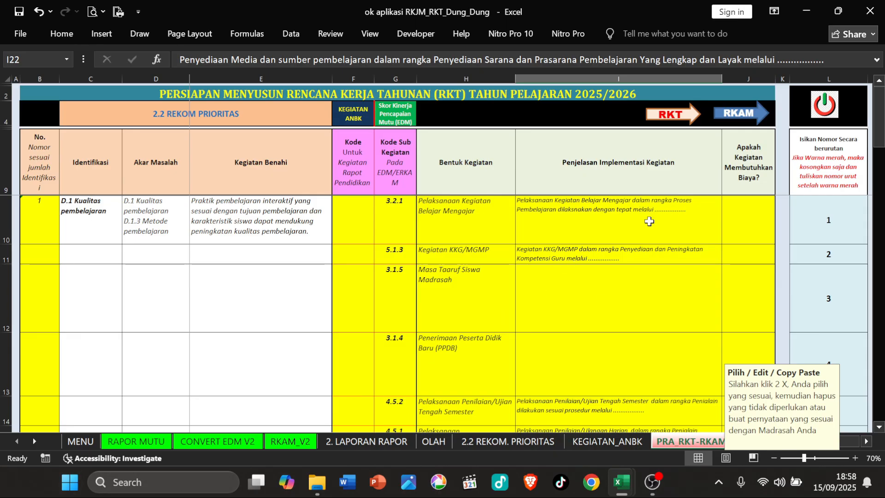
double_click(671, 216)
drag(685, 210, 660, 211)
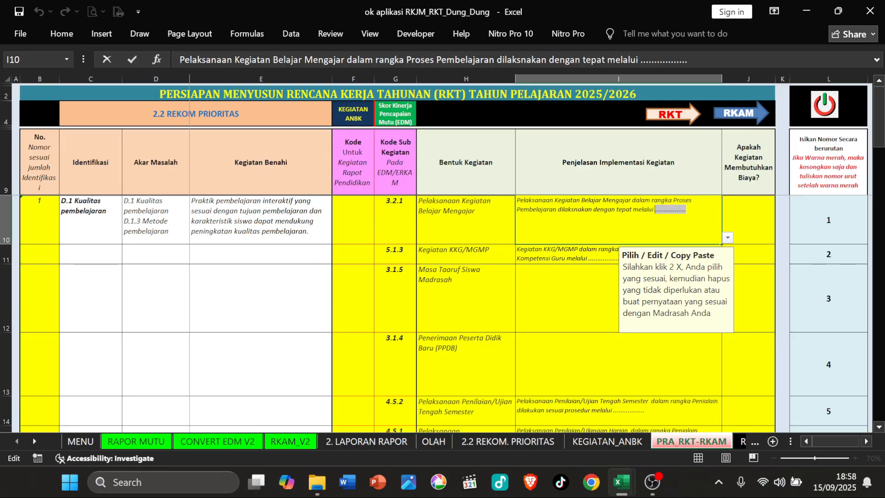
text(pembela)
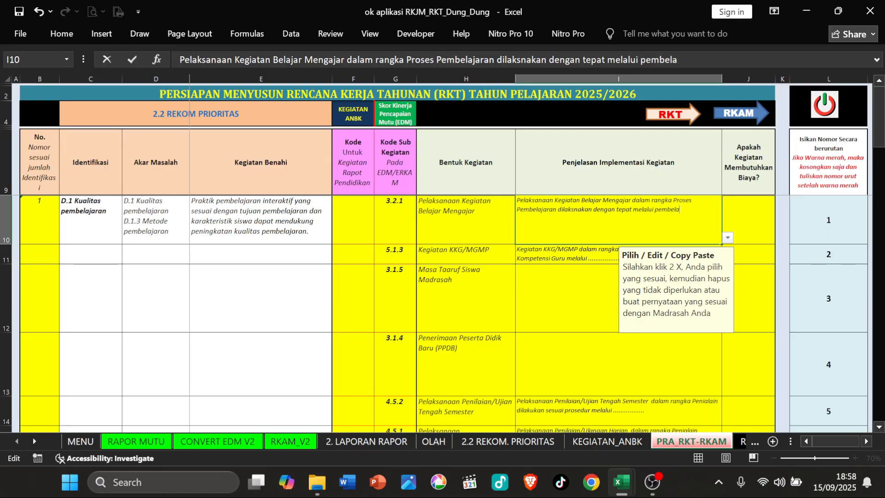
text(jaran efektif efisien)
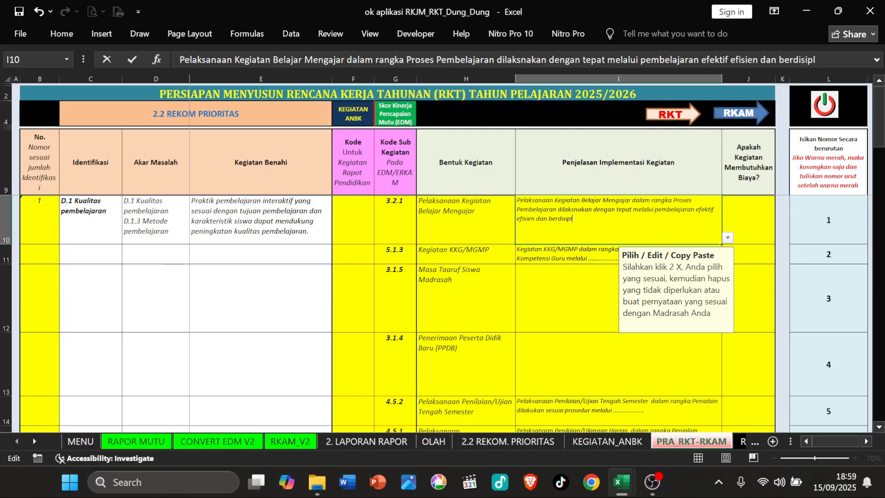
text(dan berdisiplin)
click(572, 259)
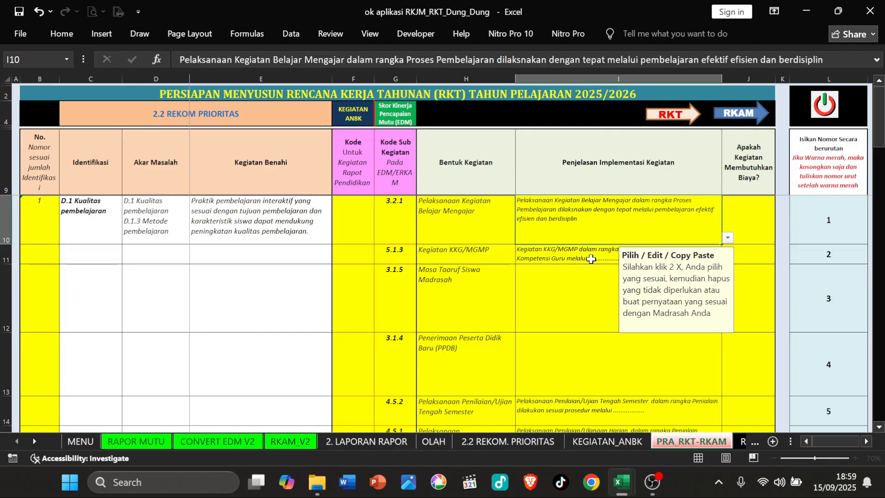
Step: Replace the dotted placeholder in the Kegiatan KKG/MGMP (5.1.3) explanation with "kegiatan MGMP Mapel Kabupaten"
double_click(571, 263)
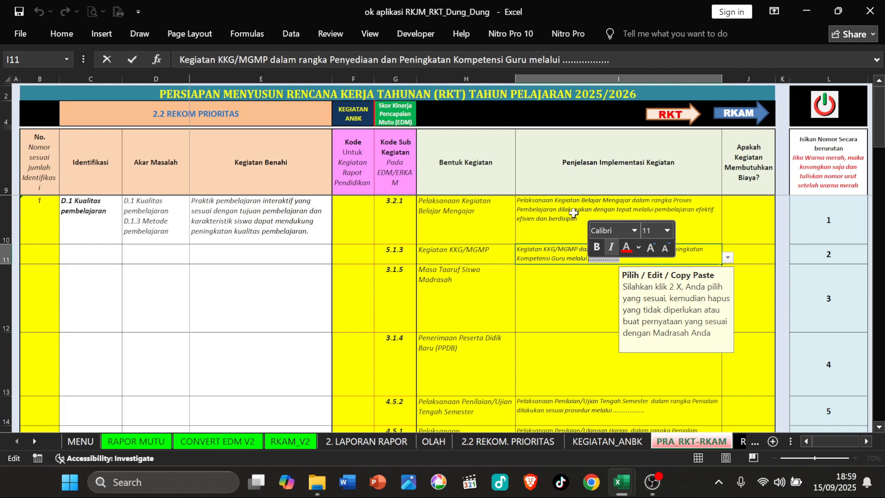
text(kegiat)
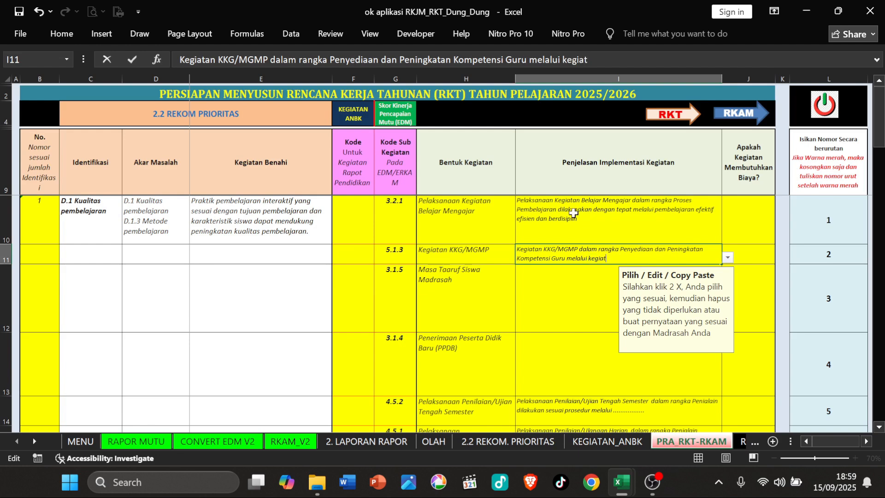
text(an MGMP)
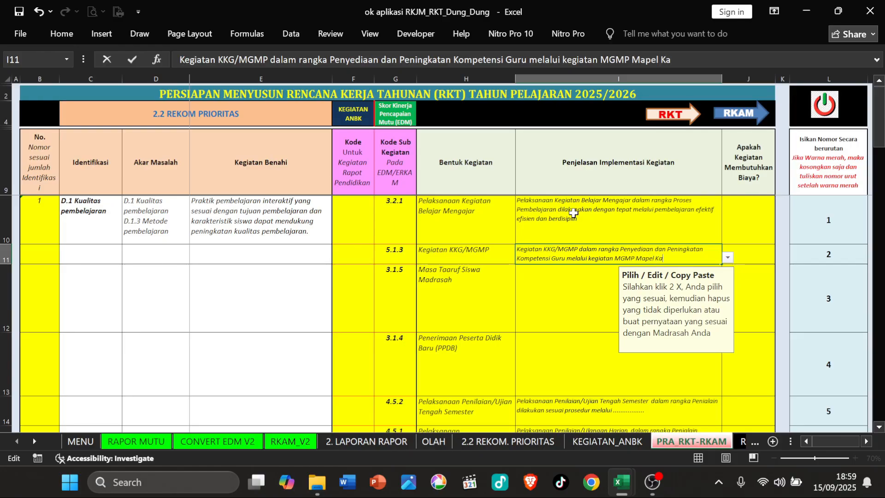
text(Mapel Kabupaten)
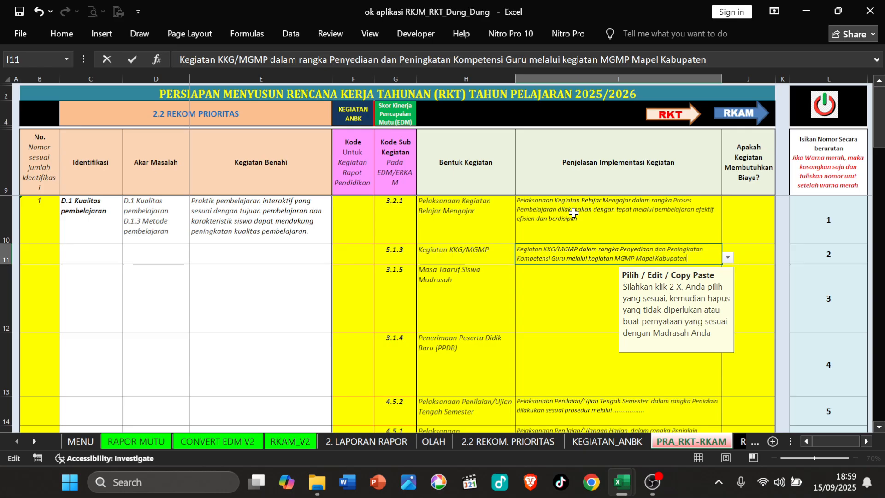
key(ctrl+Return)
Step: Check the eRKAM report workbook for the cost item listed under Masa Taaruf Siswa Madrasah (3.1.5)
click(544, 304)
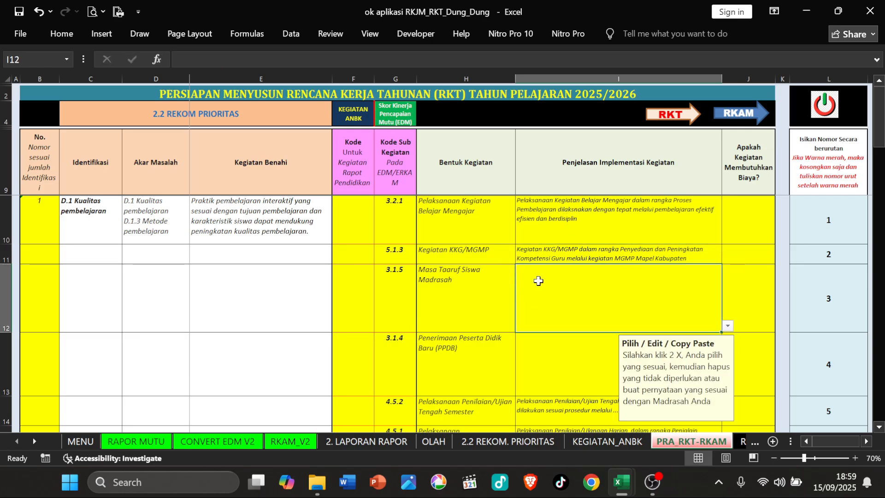
double_click(539, 280)
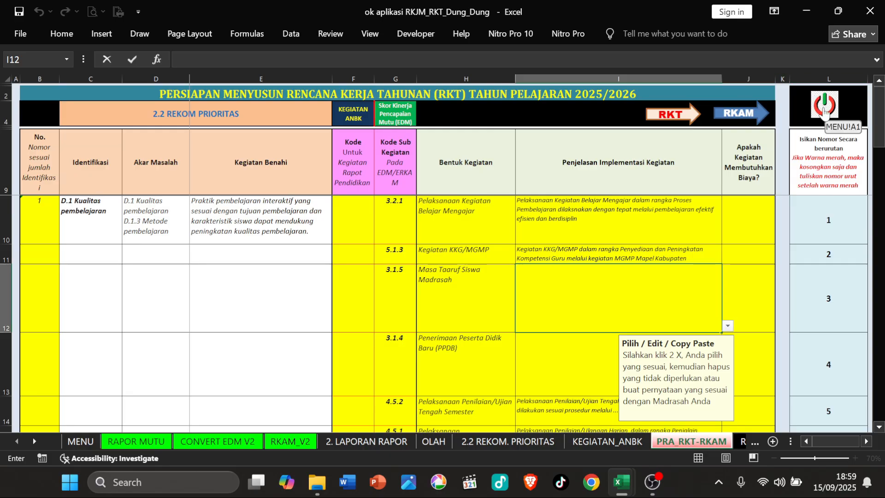
click(839, 11)
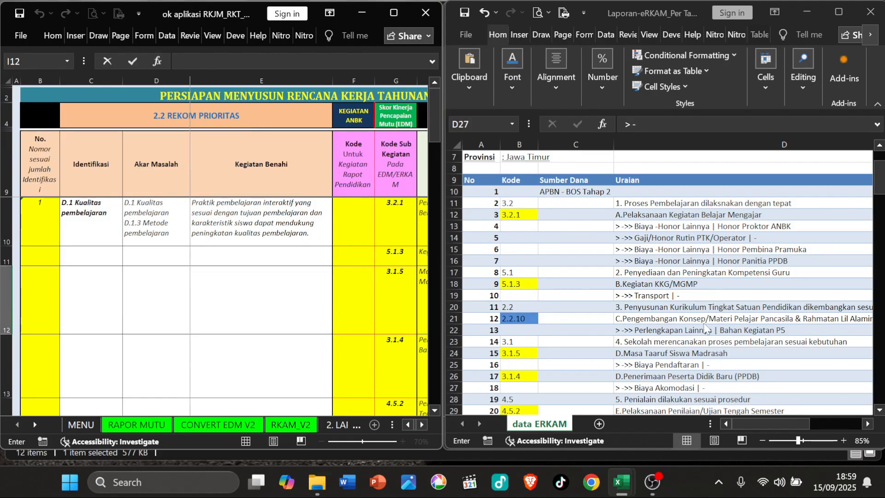
scroll(690, 342, down, 3)
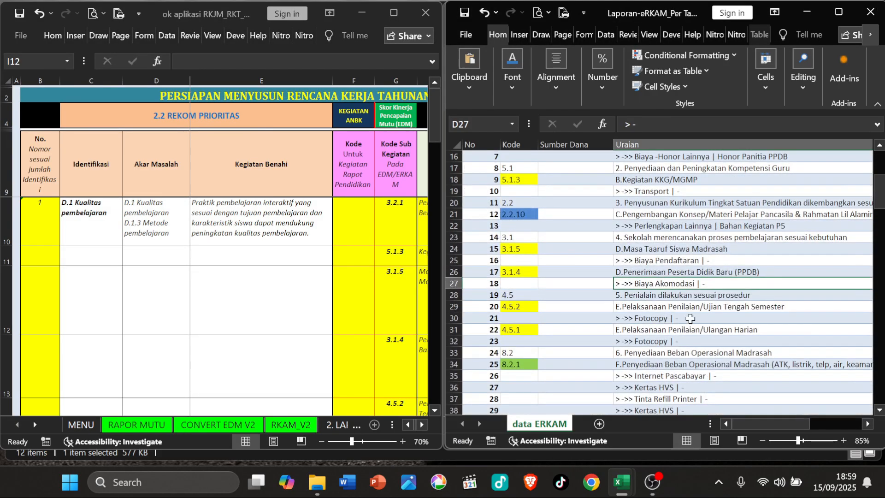
click(664, 306)
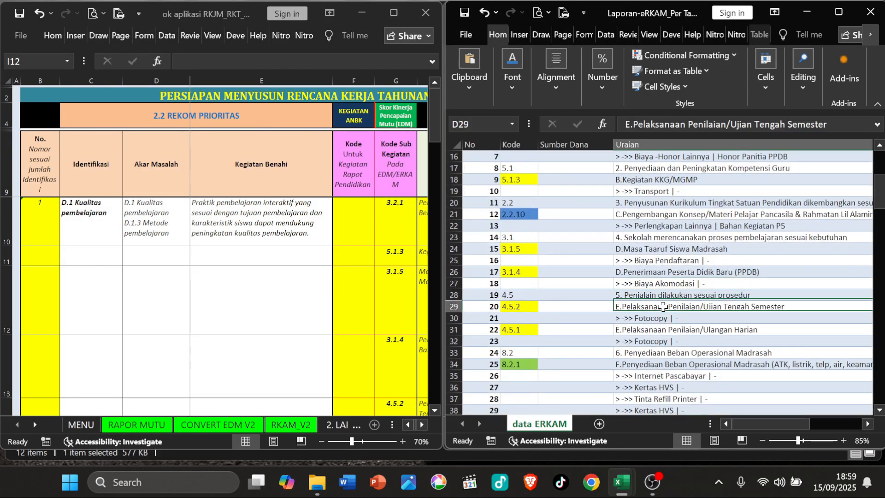
click(663, 249)
click(663, 261)
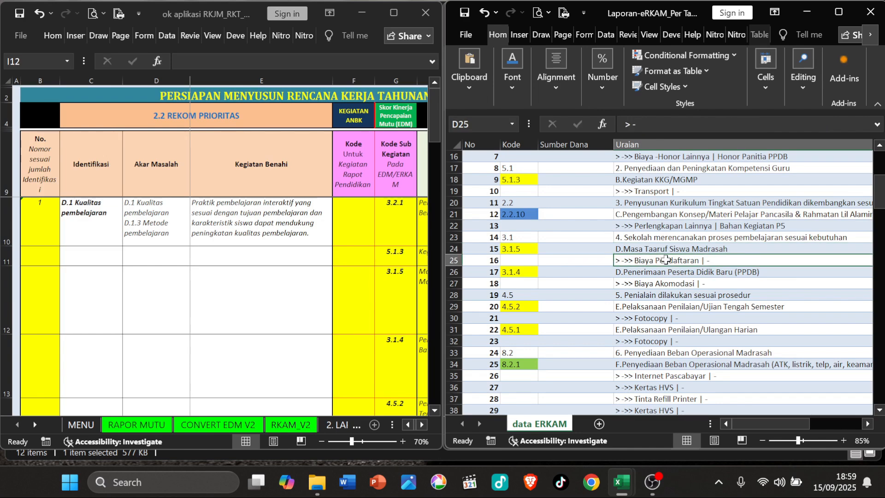
click(393, 13)
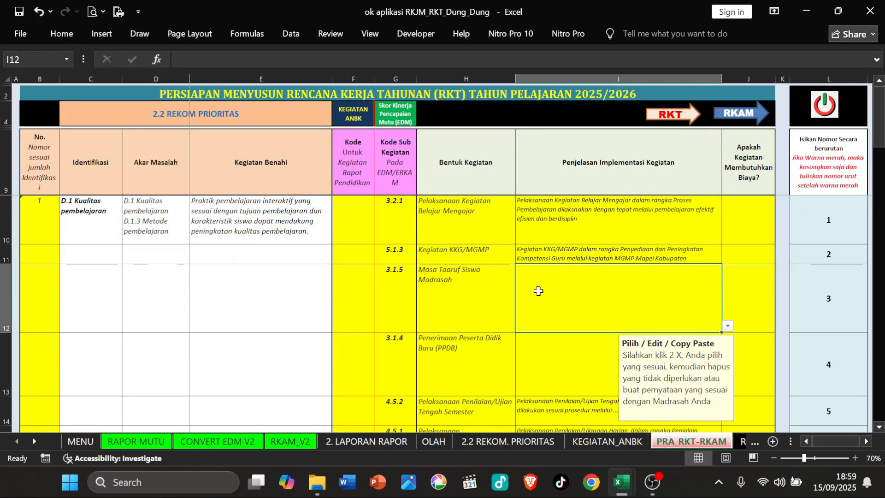
Step: Enter "administrasi pendukung kesuksesan PPDB untuk menuju kualitas pembelajaran efektif" as the implementation explanation for Masa Taaruf Siswa Madrasah (3.1.5)
double_click(558, 277)
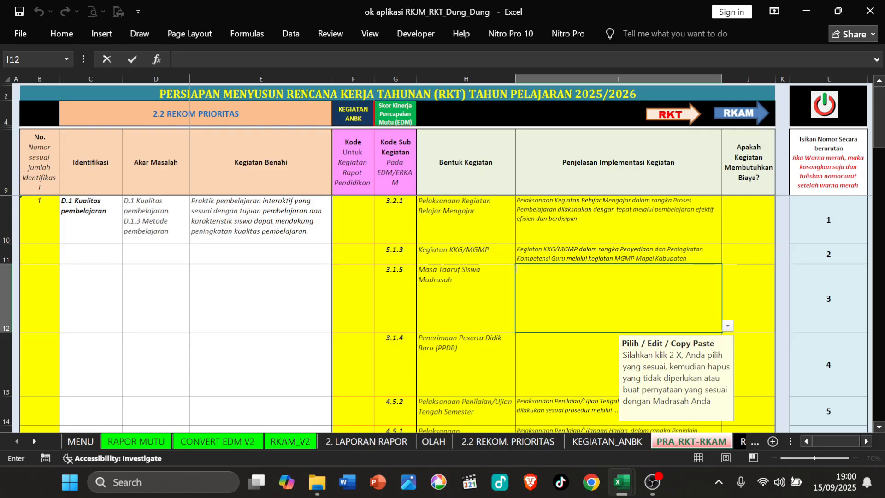
text(administrasi)
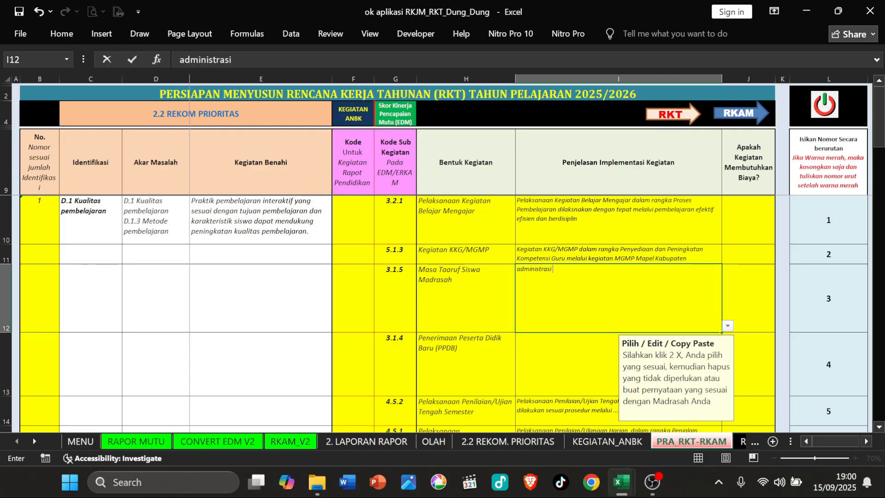
text( pendukung)
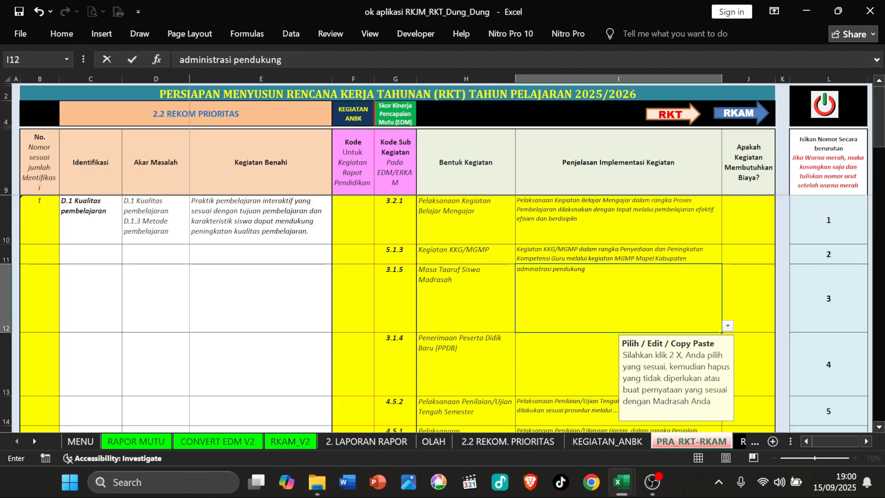
text( kesuksesan PP)
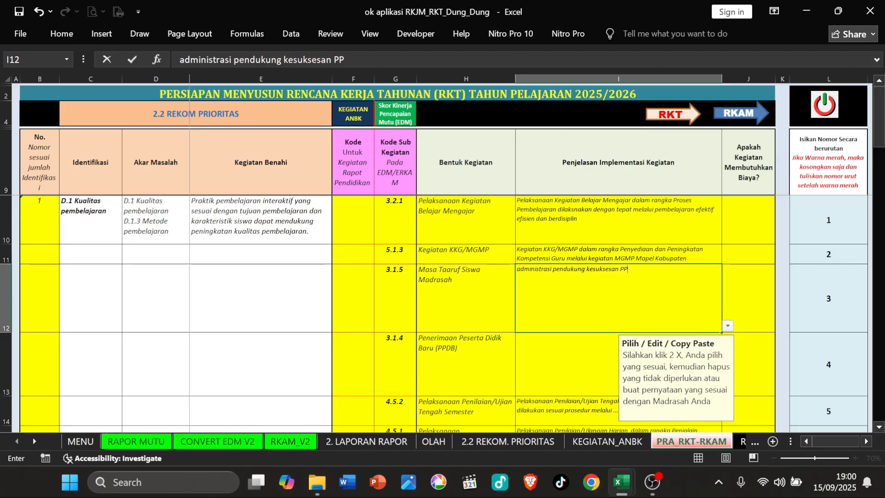
text(DB untuk)
text( kualit)
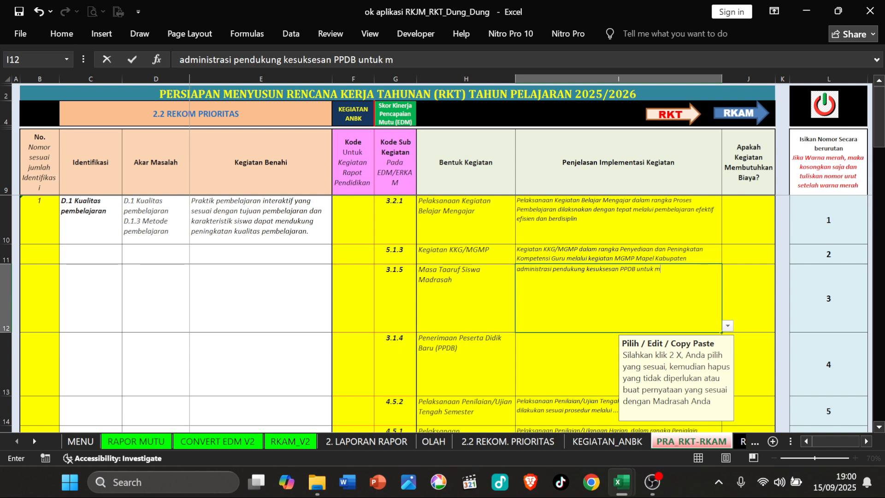
text(kua)
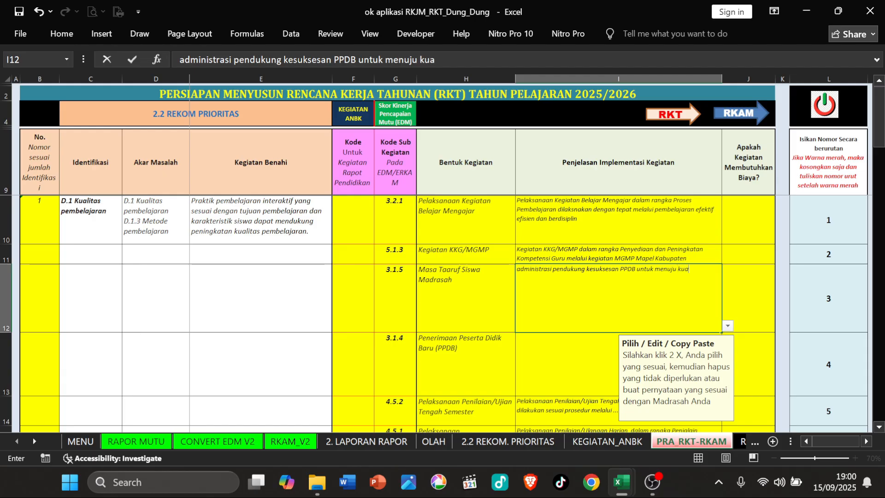
text(litas pemebala)
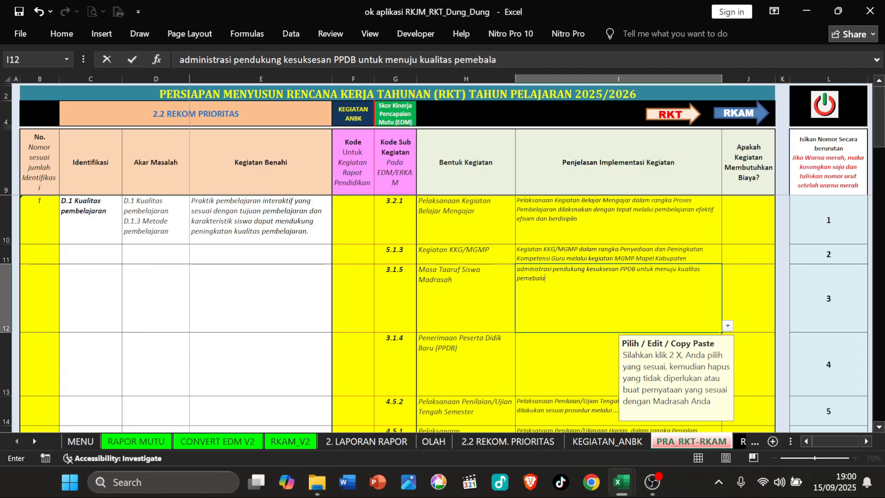
key(BackSpace)
key(BackSpace)
key(BackSpace)
key(BackSpace)
text(bel)
text(an )
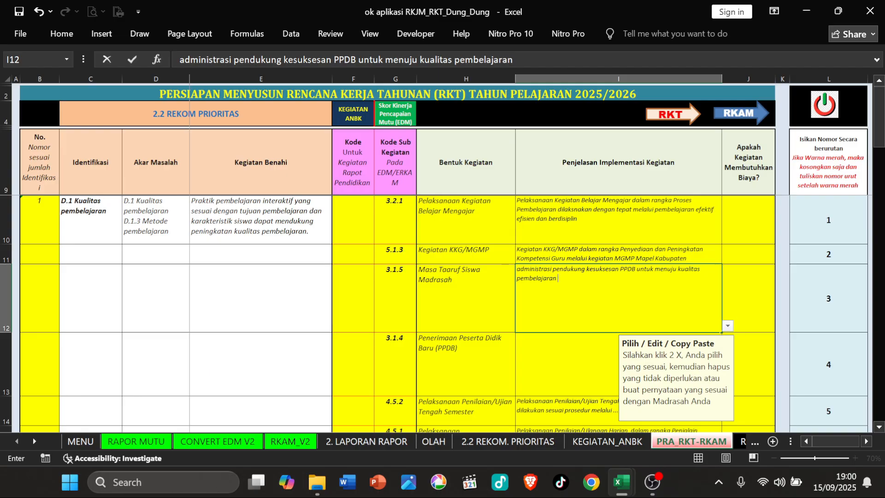
text(efektif)
key(Return)
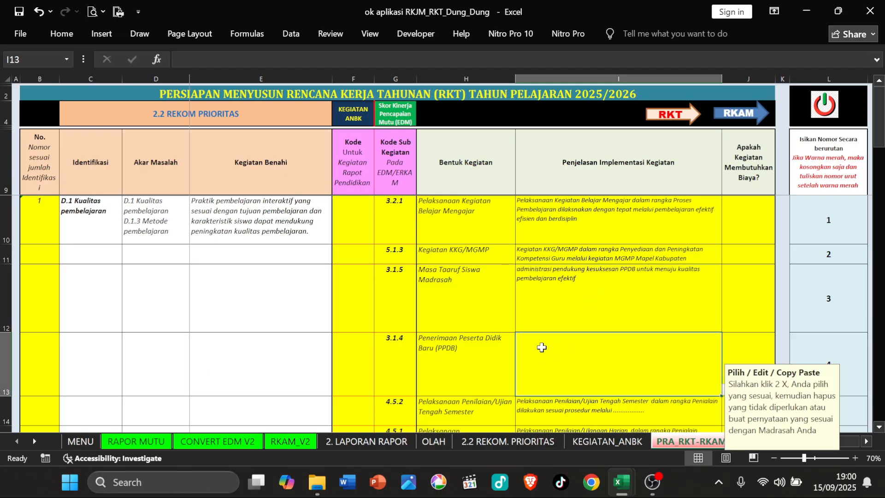
click(489, 297)
click(551, 322)
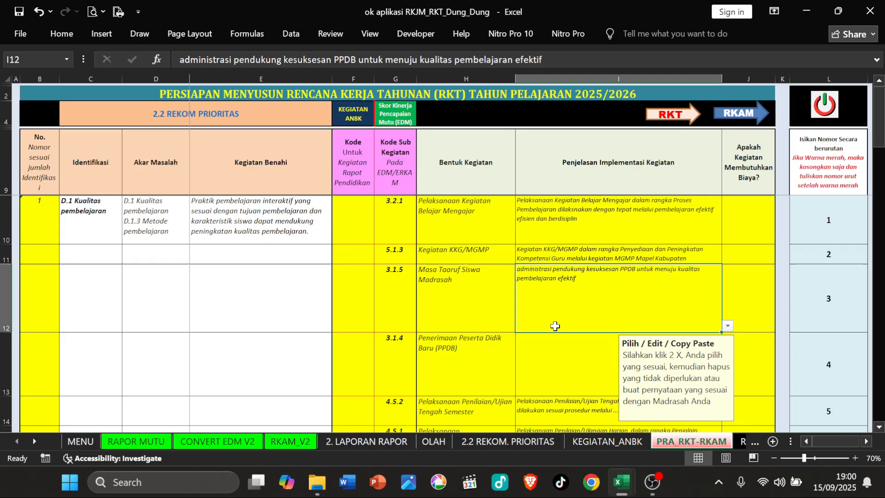
Step: Check the eRKAM report for Penerimaan Peserta Didik Baru (3.1.4) and enter "Terselenggaranya PPDB yang sukses dan lancar" as its implementation explanation
click(462, 349)
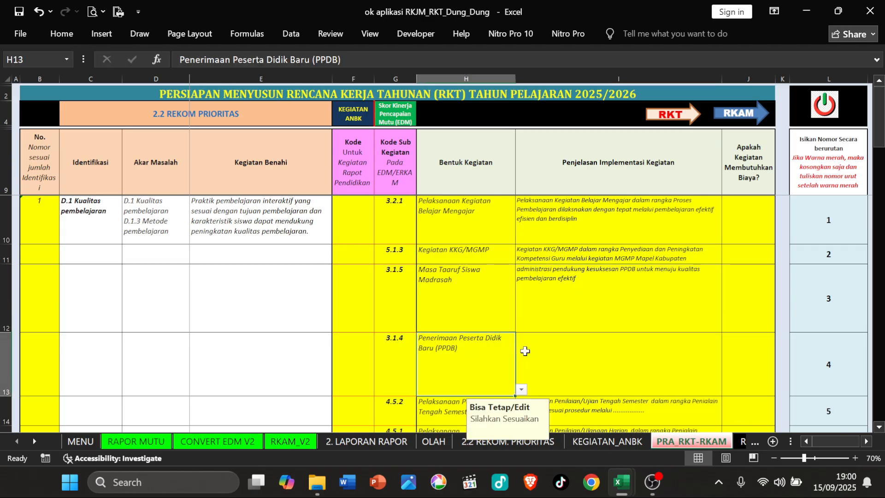
click(838, 11)
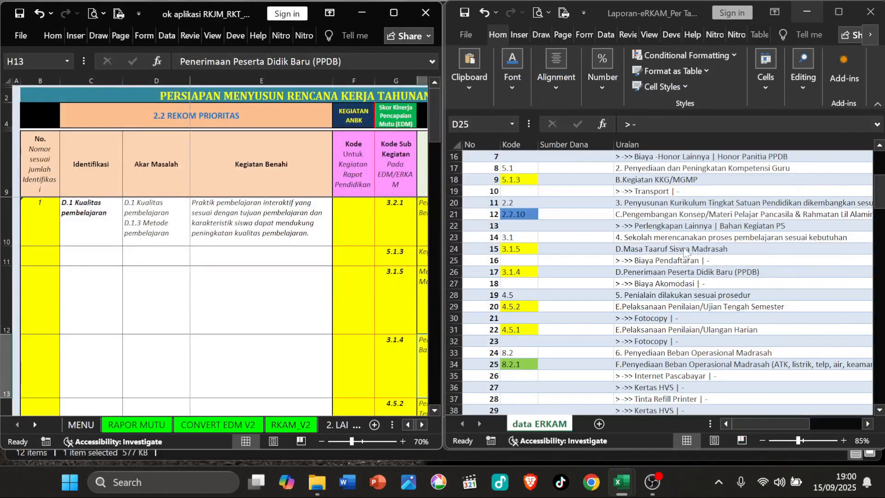
click(406, 22)
double_click(567, 346)
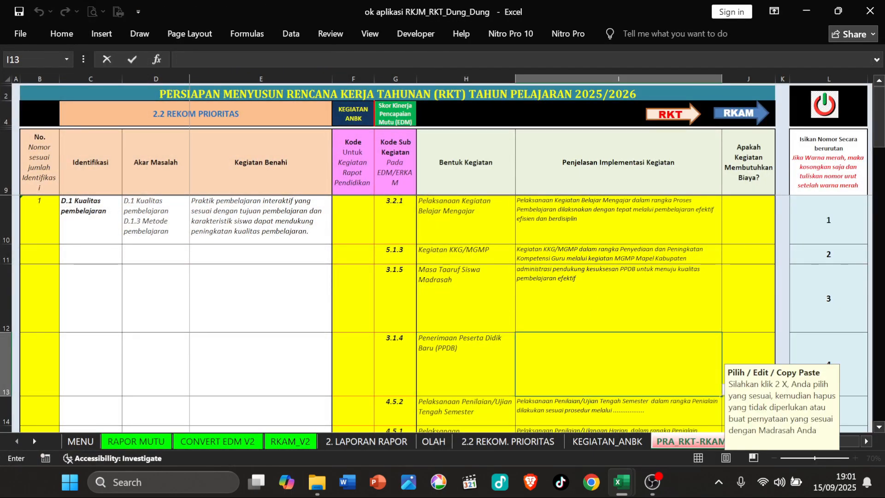
text(Tersele)
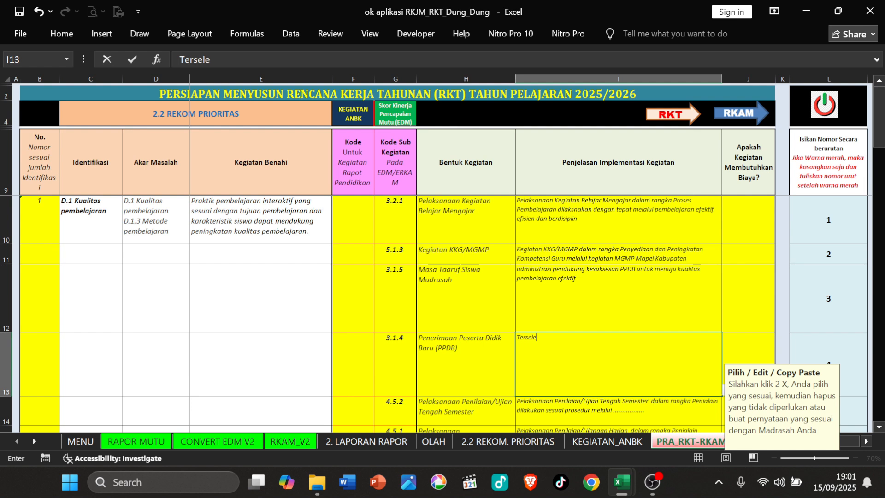
text(nggaranya PPDB)
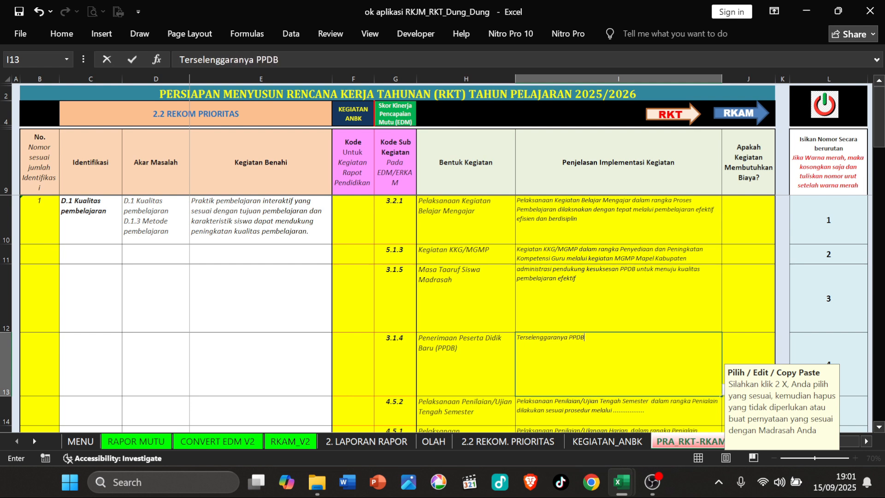
text( yang sukses)
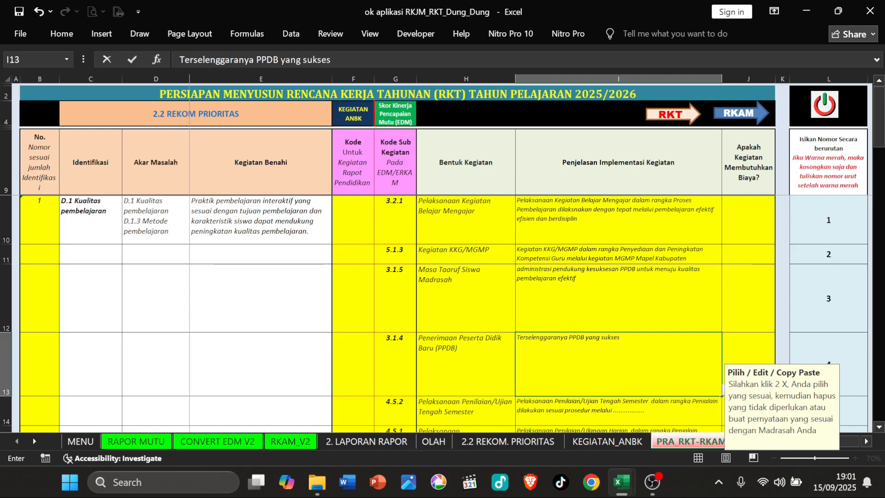
text( dan lancar)
key(Return)
click(645, 299)
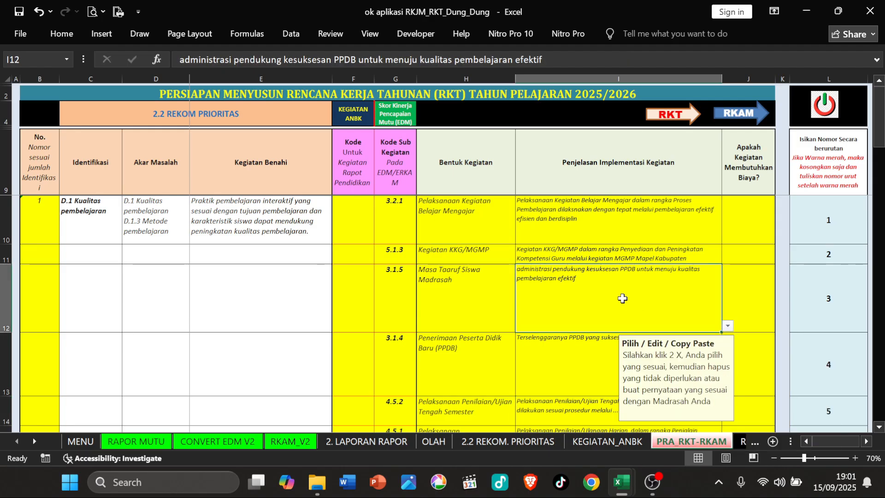
Step: Replace the dotted placeholder in the Pelaksanaan Penilaian/Ujian Tengah Semester (4.5.2) explanation with "kegiatan PTS"
scroll(535, 296, down, 1)
click(562, 276)
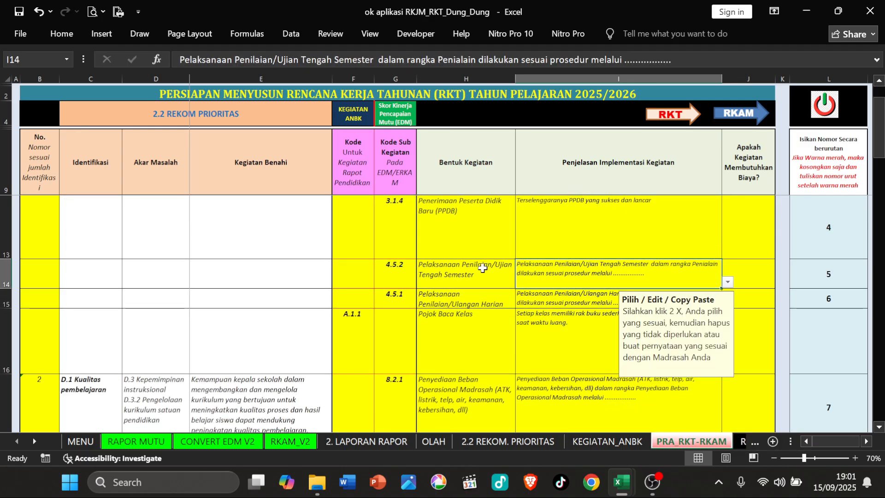
double_click(639, 276)
drag(645, 274, 612, 274)
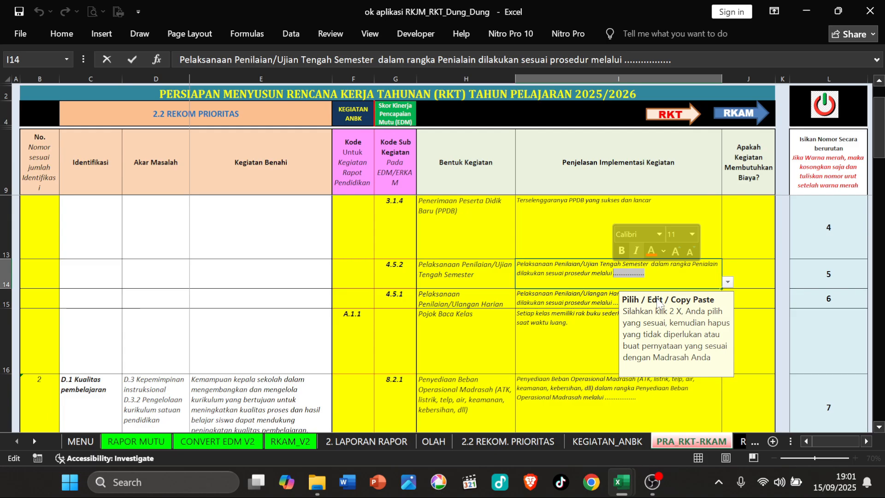
text(kegiatan)
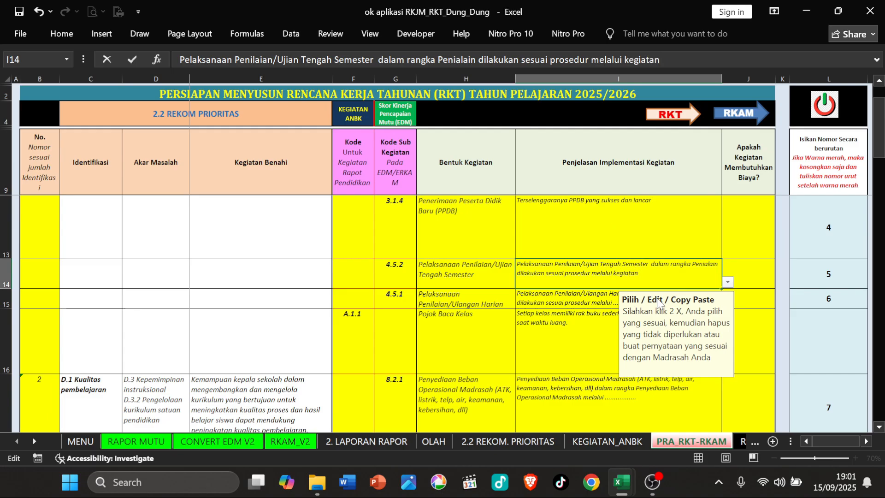
text( PTS)
key(Return)
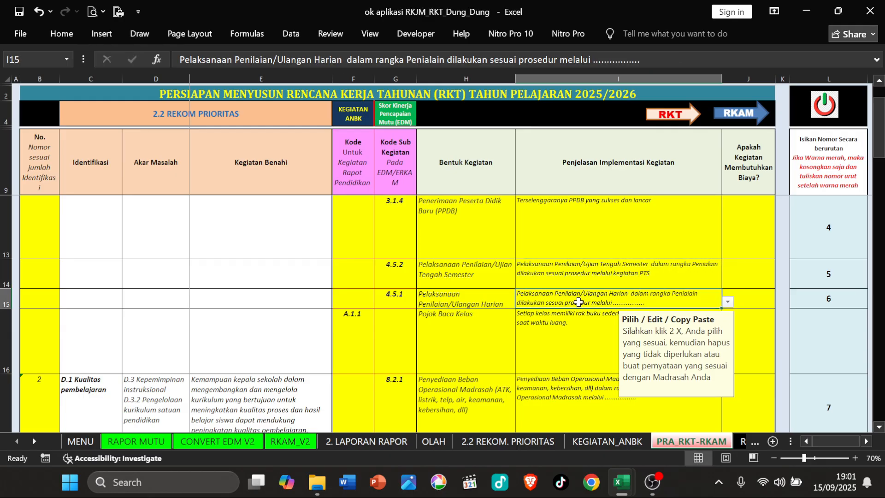
Step: Replace the dotted placeholder in the Pelaksanaan Penilaian/Ulangan Harian (4.5.1) explanation with "kegiatan Ulangan Harian"
double_click(618, 303)
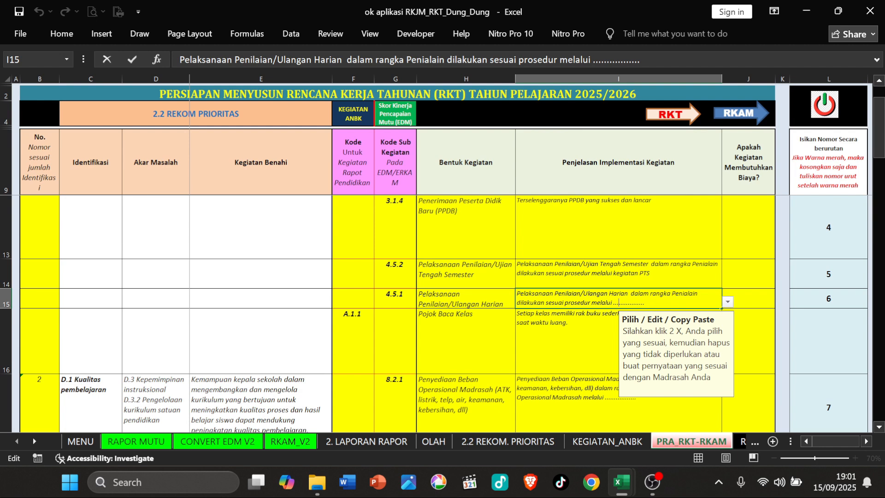
drag(618, 303, 644, 302)
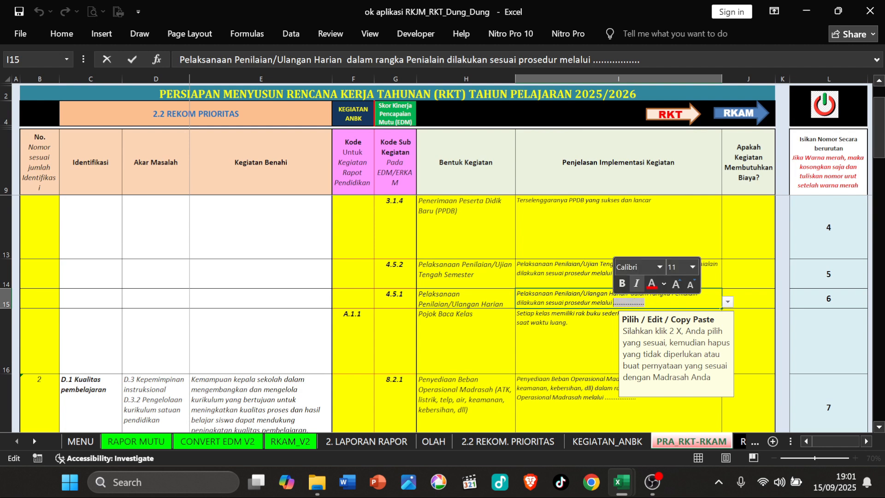
text(kegiatan)
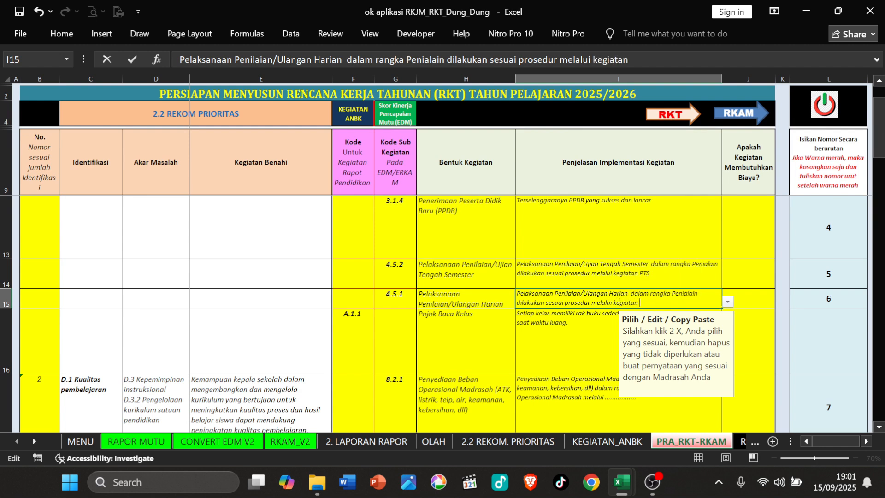
text( Ulangan Hari)
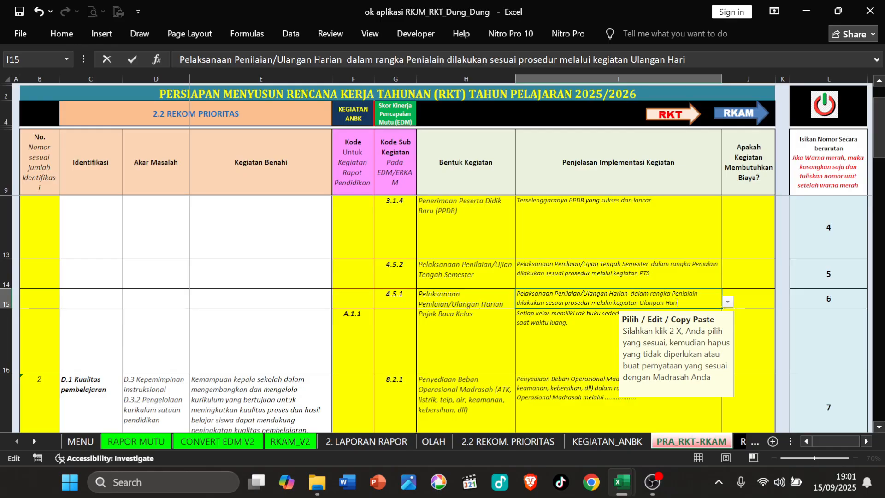
text(an)
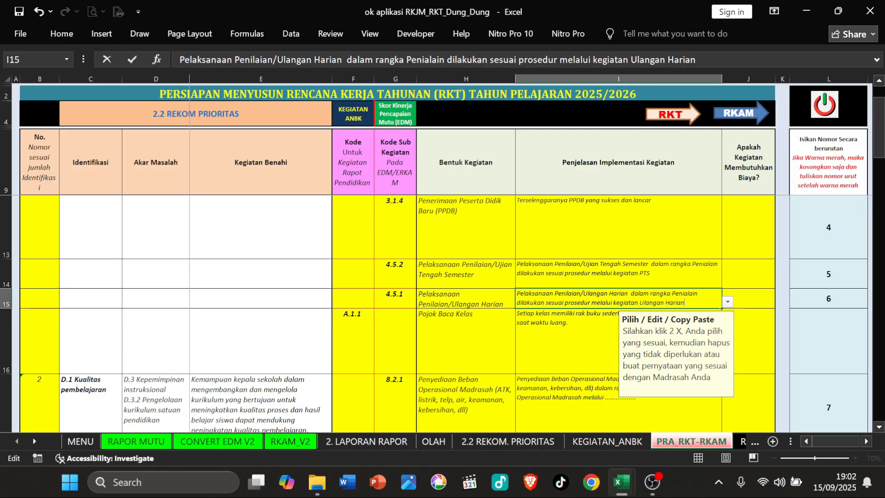
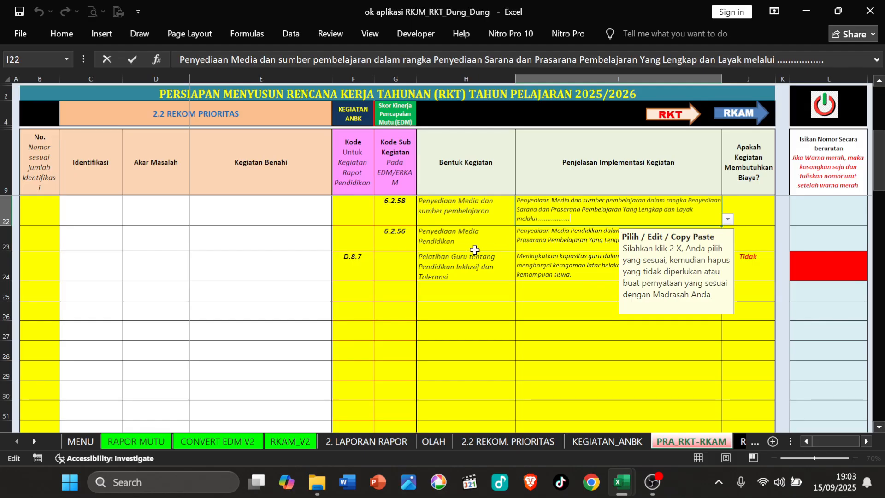
Step: Look up the cost item under Penyediaan Media dan sumber pembelajaran (6.2.58) in the eRKAM report workbook
scroll(510, 242, up, 1)
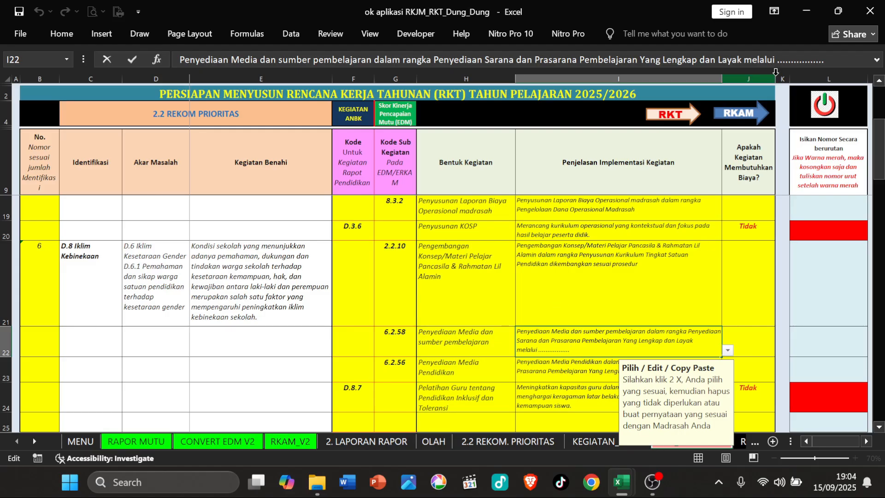
click(838, 11)
click(565, 308)
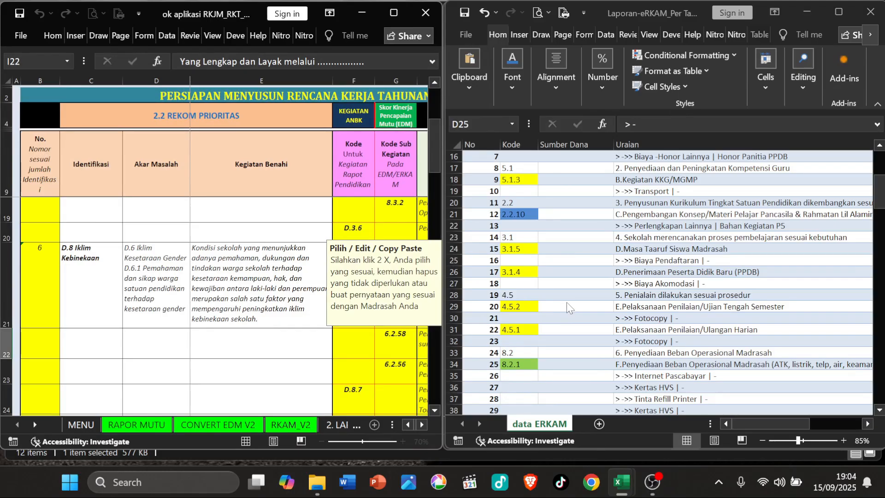
scroll(565, 302, up, 5)
scroll(565, 298, down, 8)
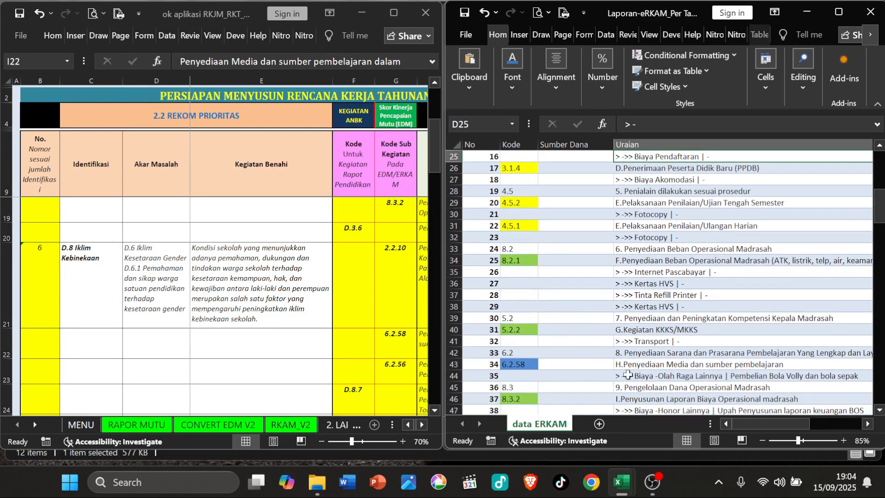
click(668, 380)
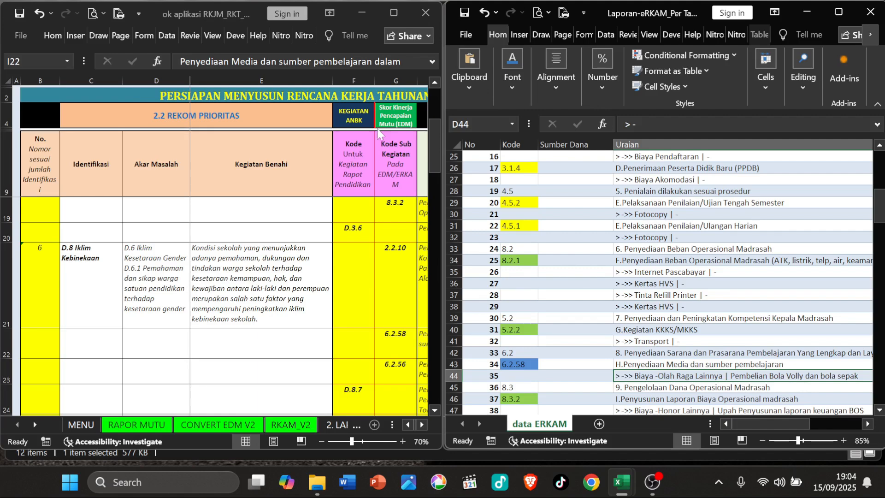
click(394, 12)
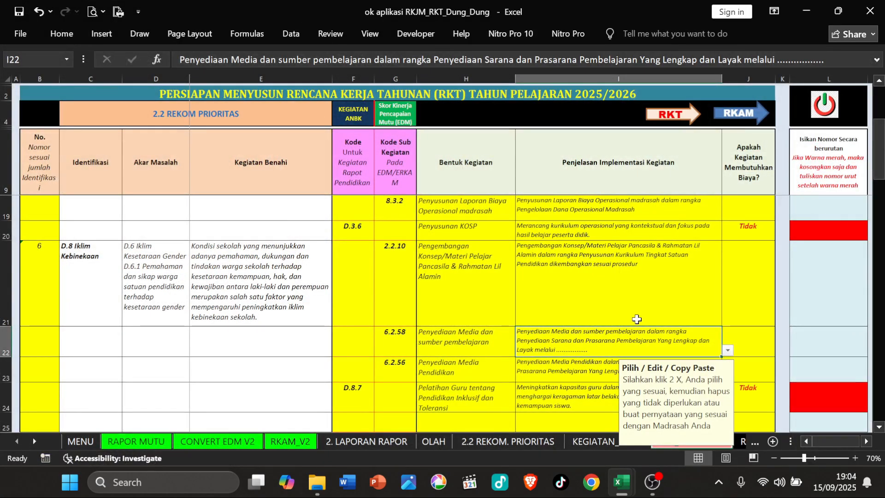
Step: Replace the dotted placeholder in the Penyediaan Media dan sumber pembelajaran (6.2.58) explanation with "pengadaan bola Voly"
double_click(595, 350)
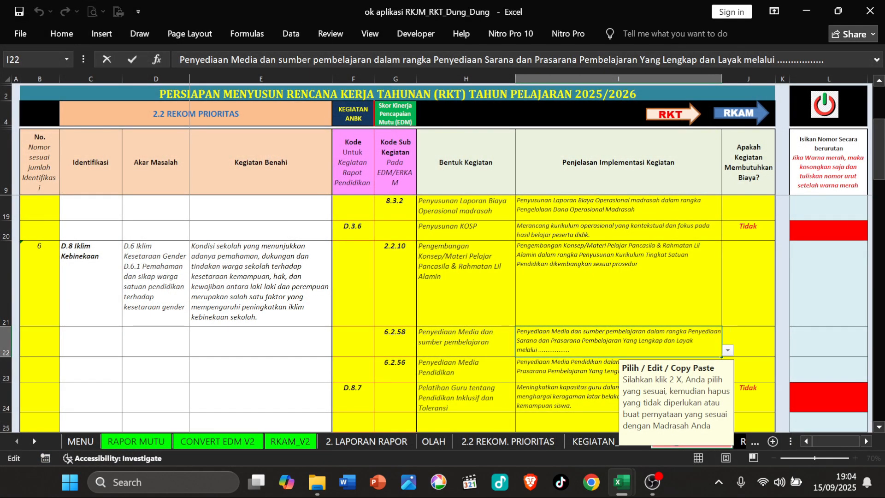
key(ctrl+shift+Left)
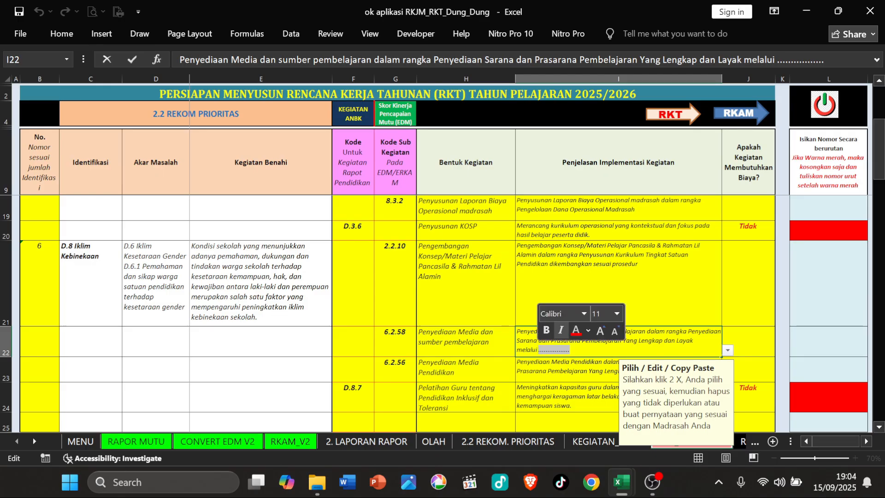
text(pengadaan bola Voly)
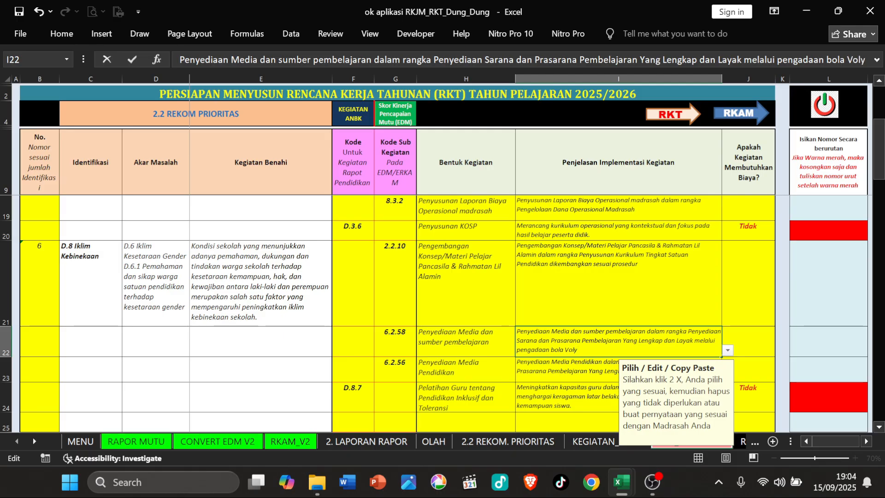
key(Return)
click(474, 341)
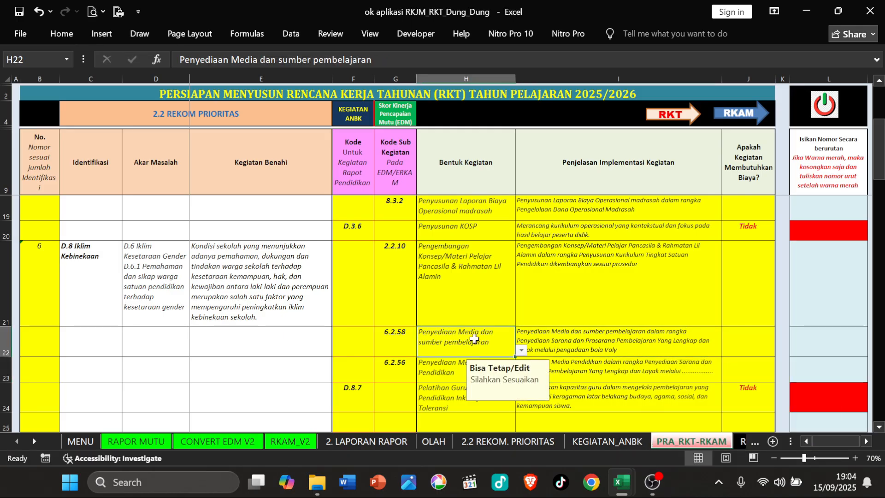
Step: Look up the cost item under Pengembangan Konsep/Materi Pelajar Pancasila & Rahmatan Lil Alamin (2.2.10) in the eRKAM report workbook
click(536, 283)
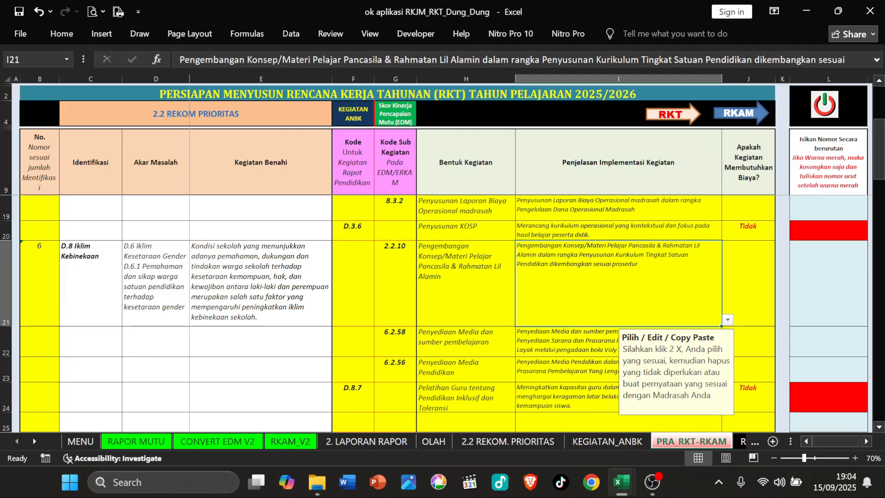
click(838, 11)
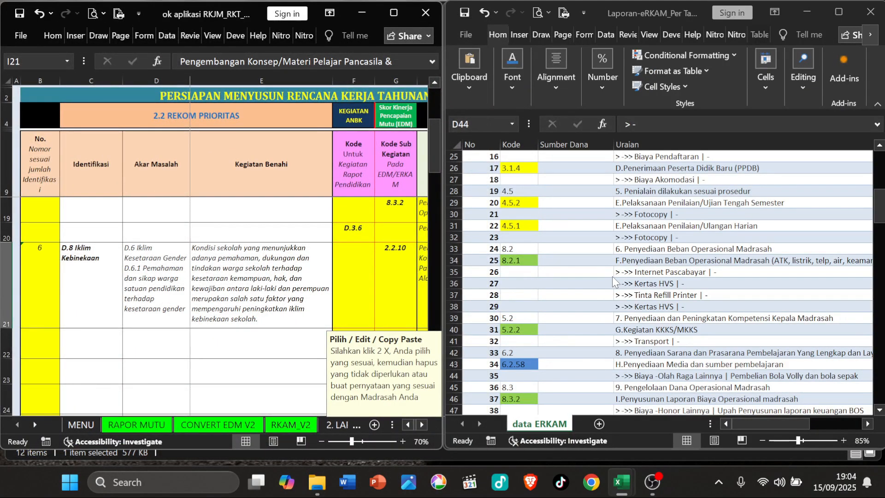
scroll(613, 280, up, 3)
click(648, 215)
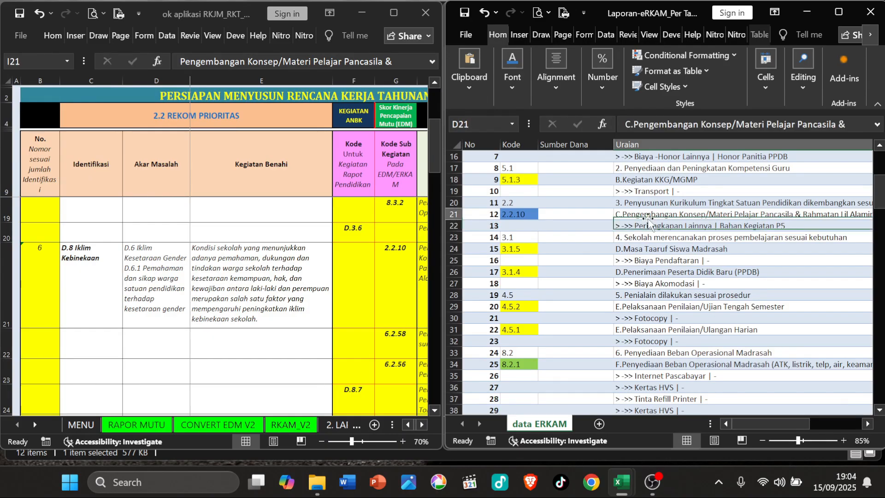
click(715, 235)
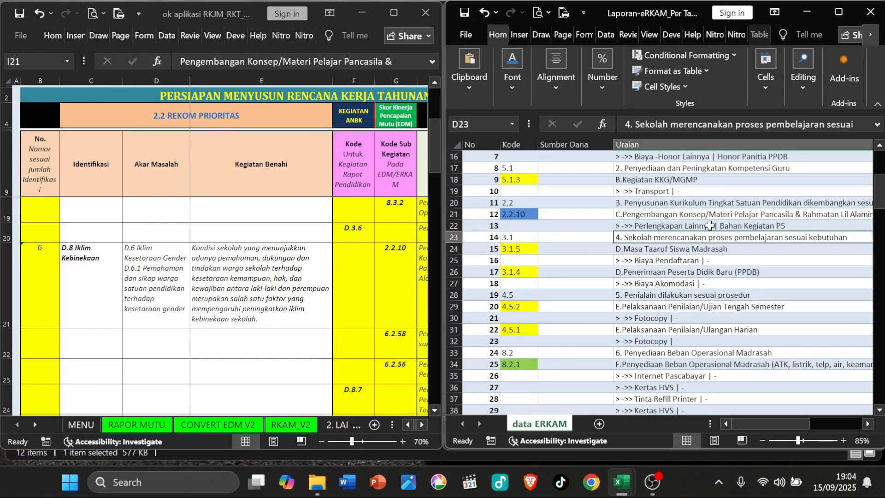
click(710, 225)
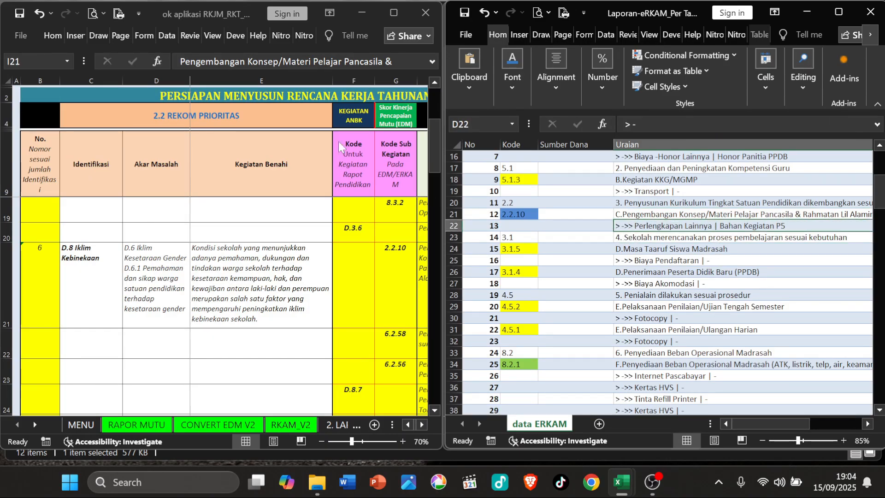
click(394, 12)
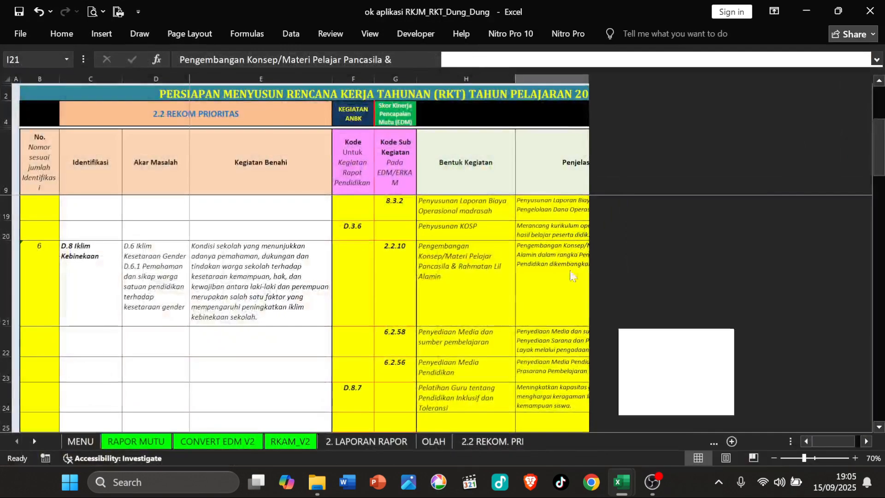
Step: Complete the Pengembangan Konsep/Materi Pelajar Pancasila & Rahmatan Lil Alamin (2.2.10) explanation with "melalui pembelian bahan kegiatan P5"
double_click(643, 266)
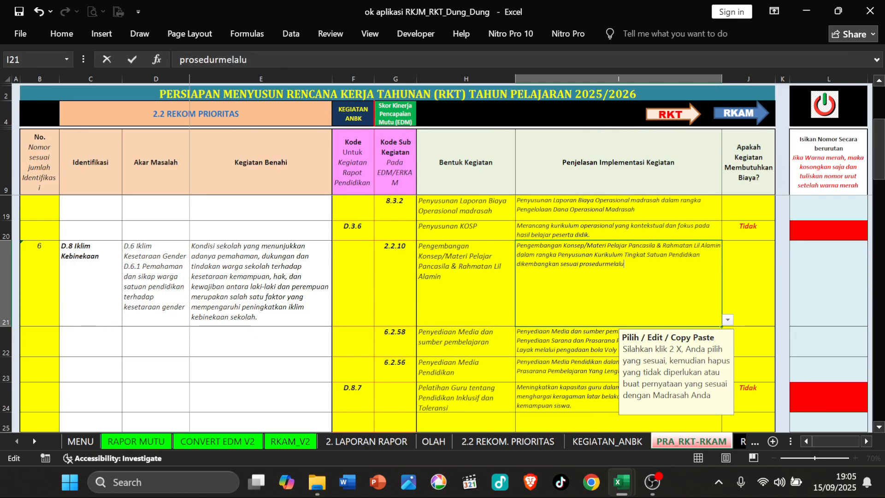
text(mel)
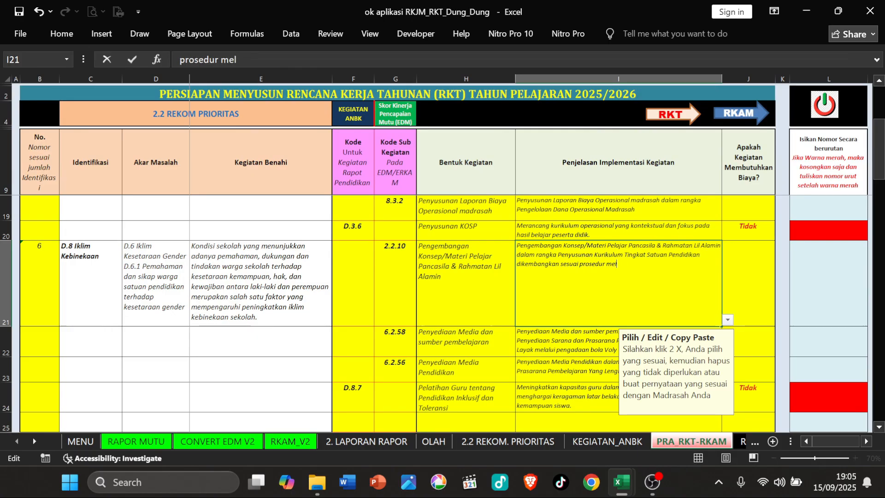
text(alui pembelian bahan)
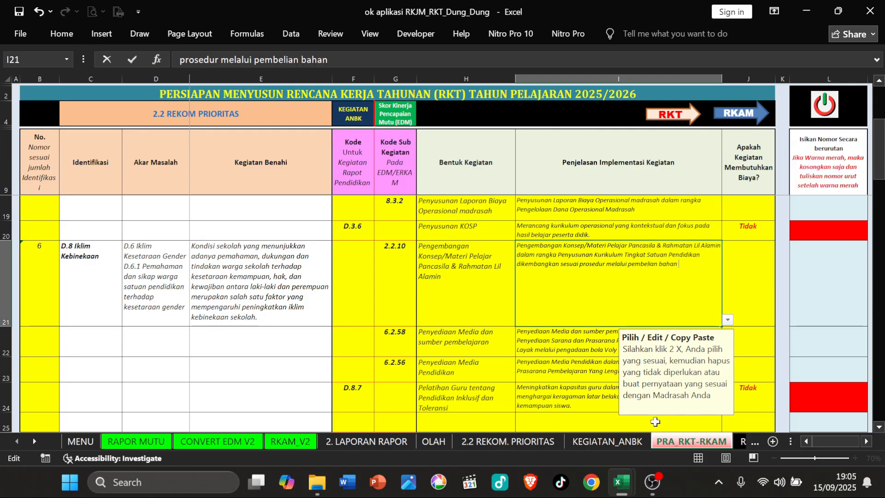
click(837, 11)
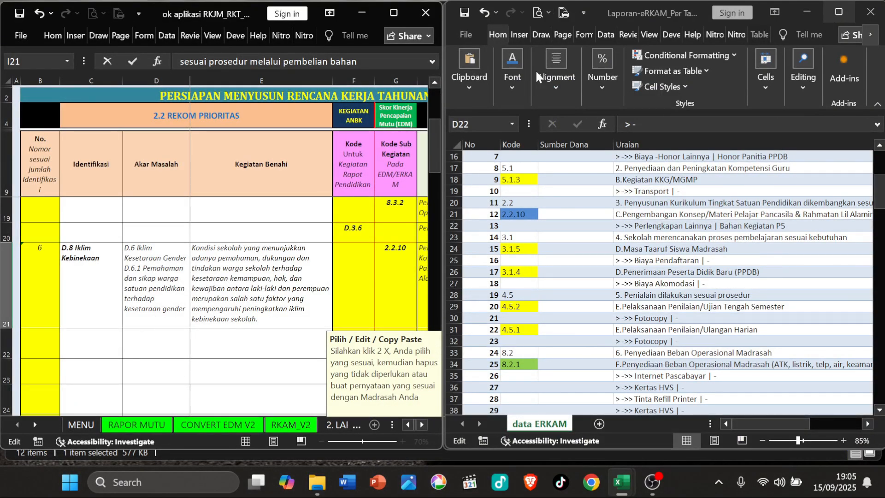
click(394, 12)
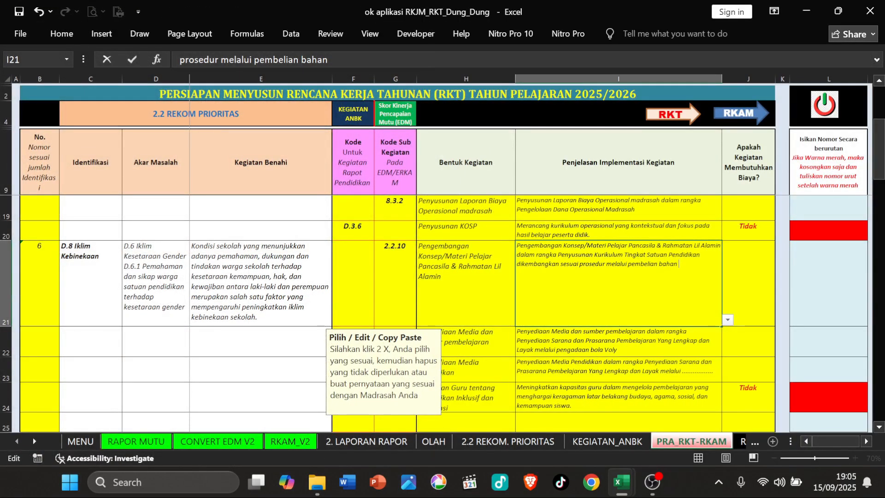
text(kegiatan P%)
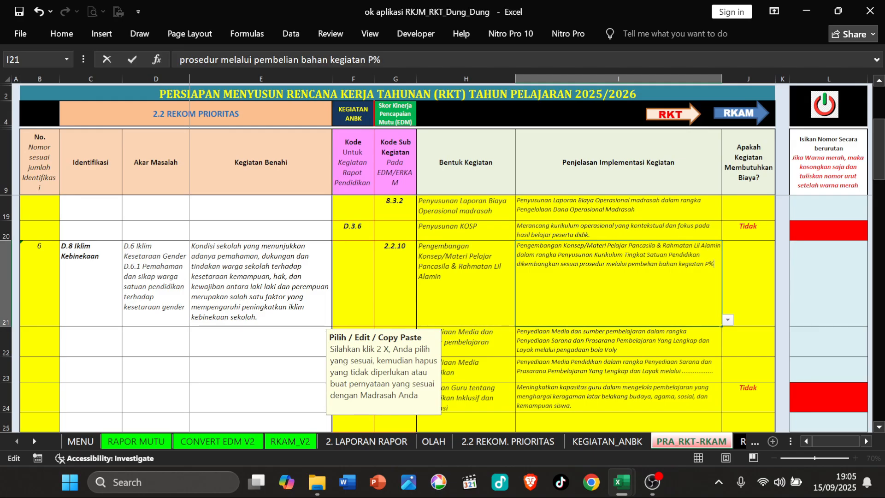
key(BackSpace)
text(5)
key(Return)
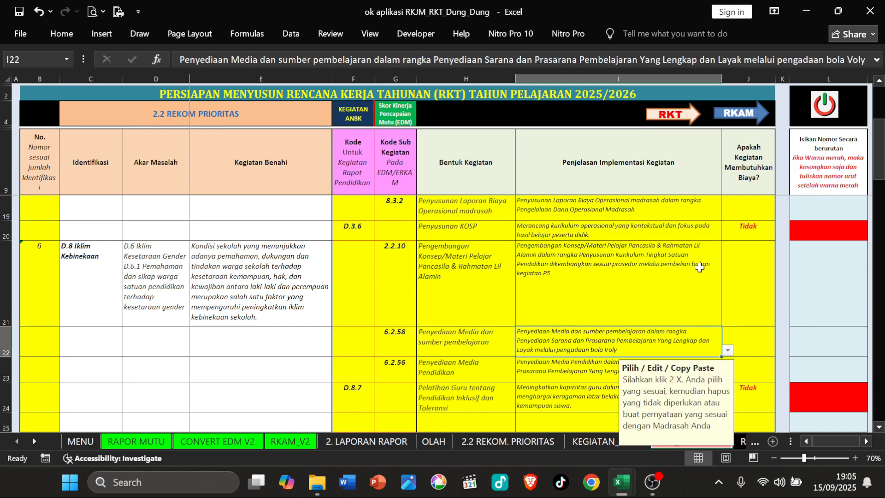
Step: Append "RA" to "P5" at the end of the 2.2.10 implementation explanation
double_click(554, 276)
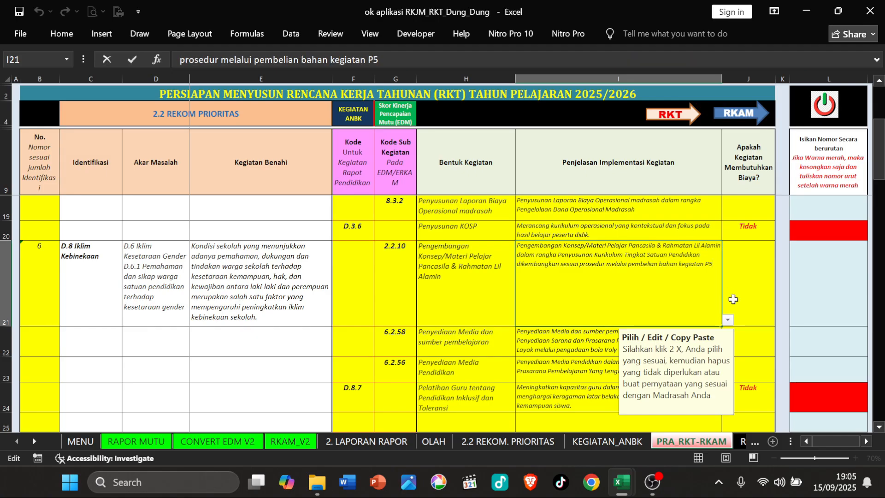
key(Return)
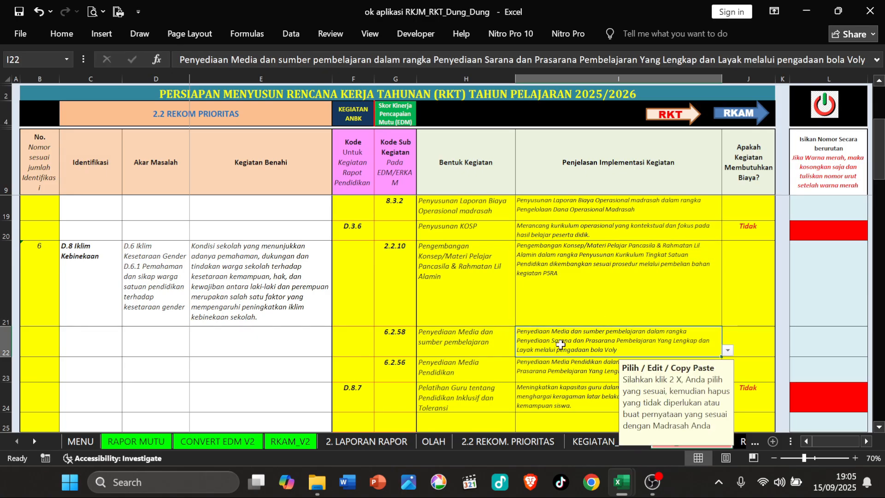
click(614, 234)
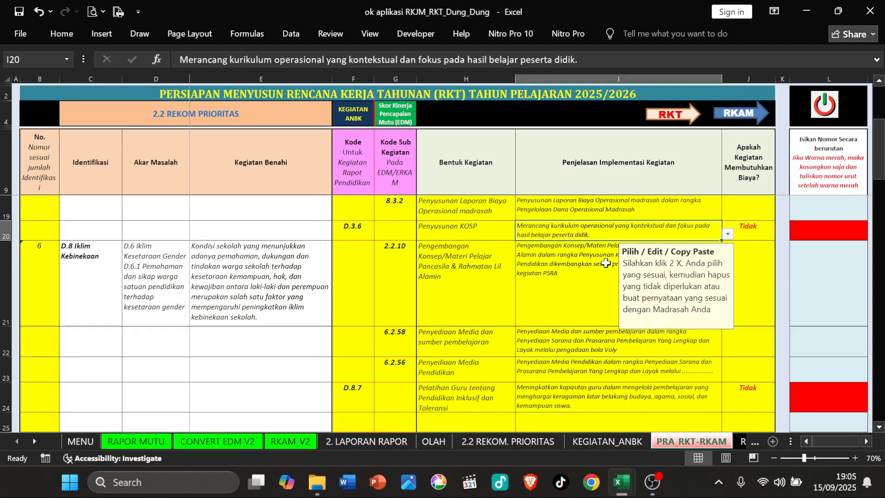
click(572, 266)
Step: Look up the cost items under Penyediaan Media Pendidikan (6.2.56) in the eRKAM report workbook
scroll(550, 326, down, 2)
scroll(551, 327, down, 1)
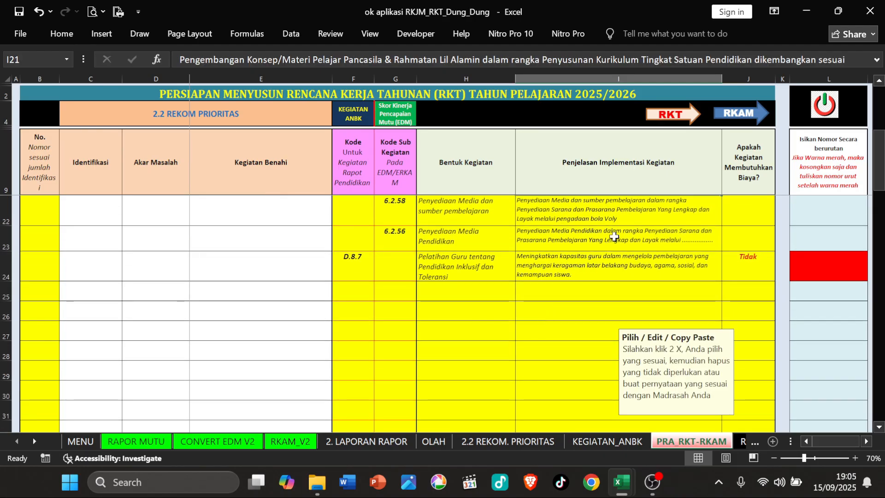
click(539, 230)
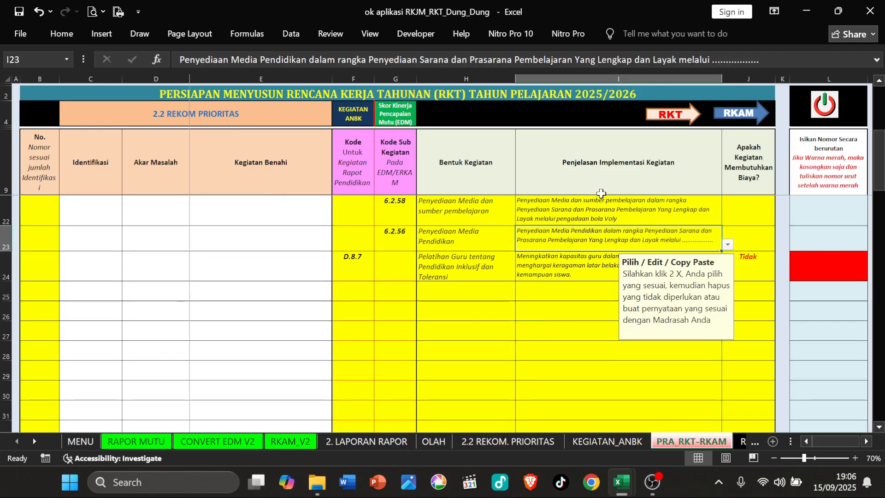
click(840, 11)
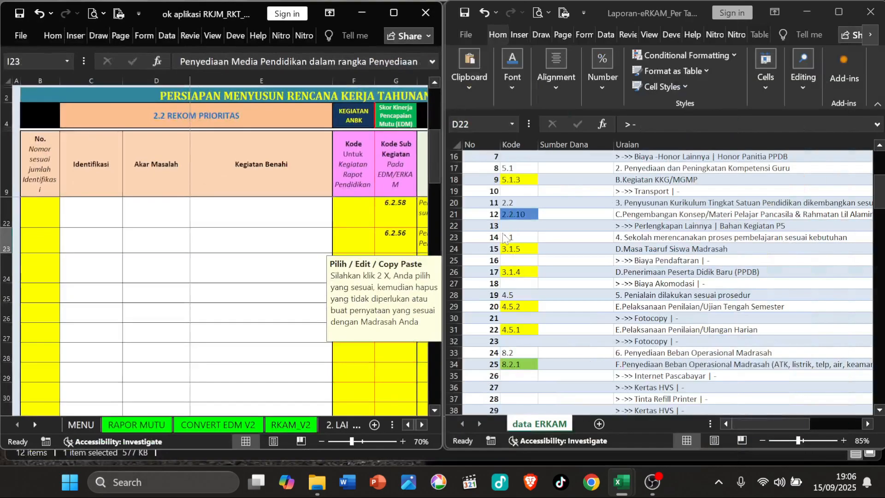
click(570, 309)
scroll(569, 308, down, 2)
scroll(568, 308, down, 5)
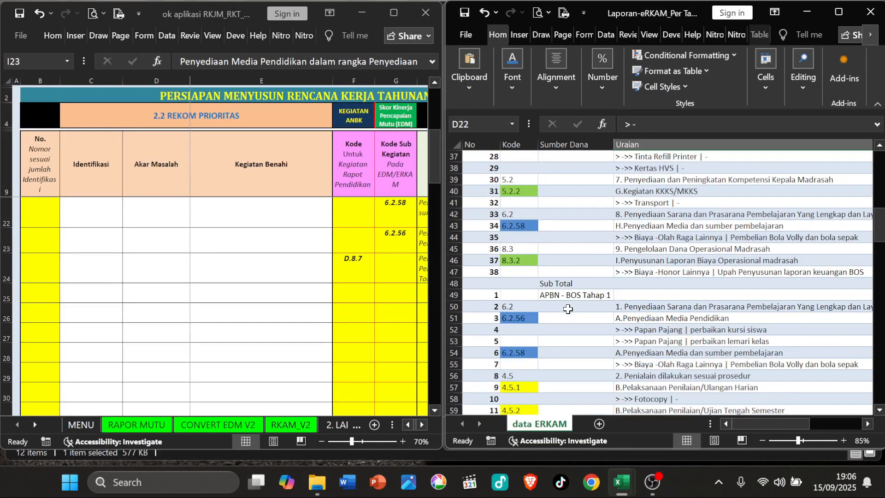
click(569, 317)
click(692, 319)
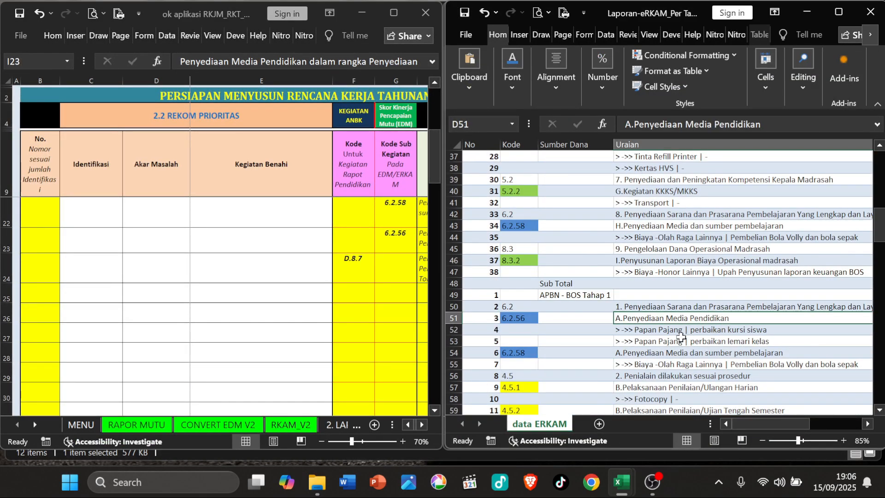
click(678, 341)
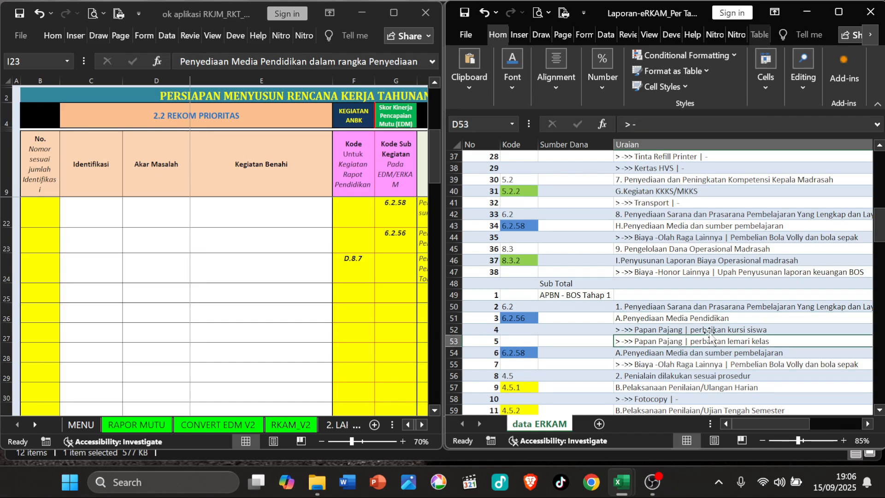
click(739, 330)
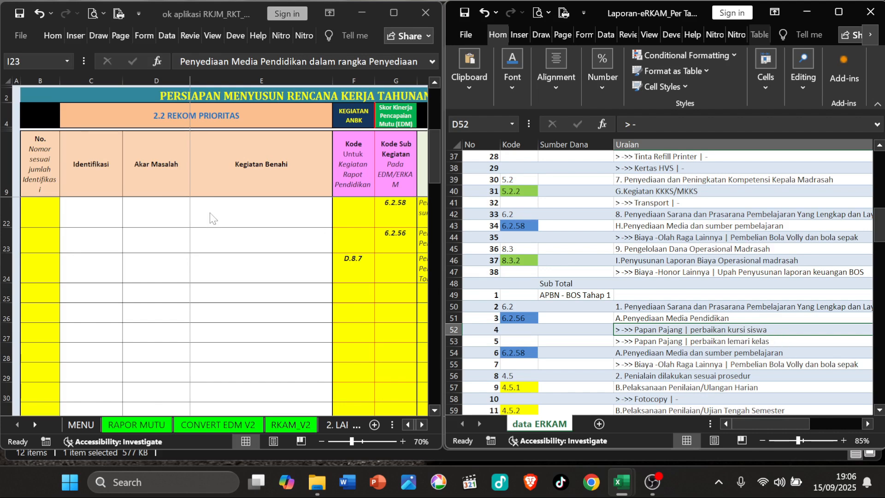
Step: Replace the dotted placeholder in the Penyediaan Media Pendidikan (6.2.56) explanation with "perbaikan kursi siswa dan lemari" and heighten its row to fit the text
click(337, 246)
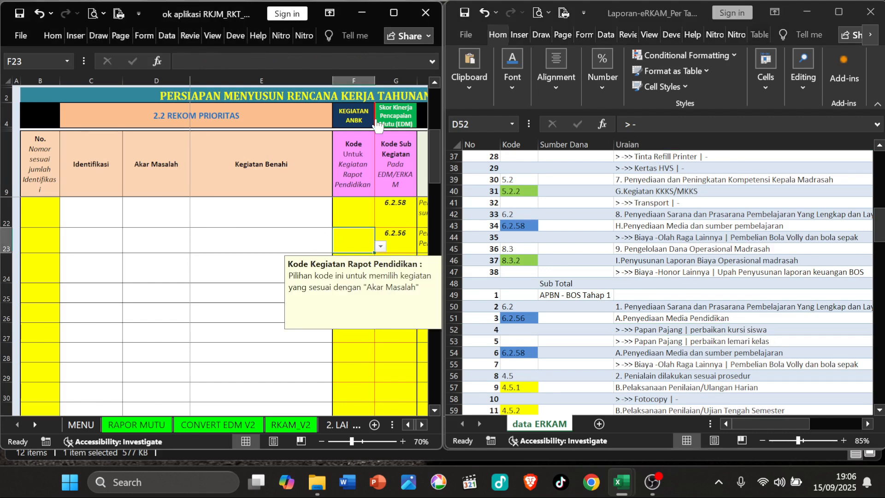
click(390, 17)
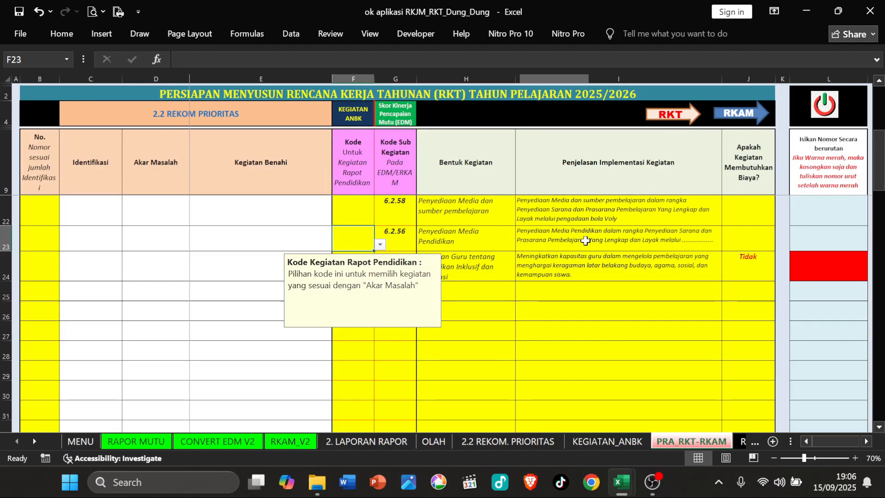
double_click(585, 240)
double_click(697, 240)
text(per)
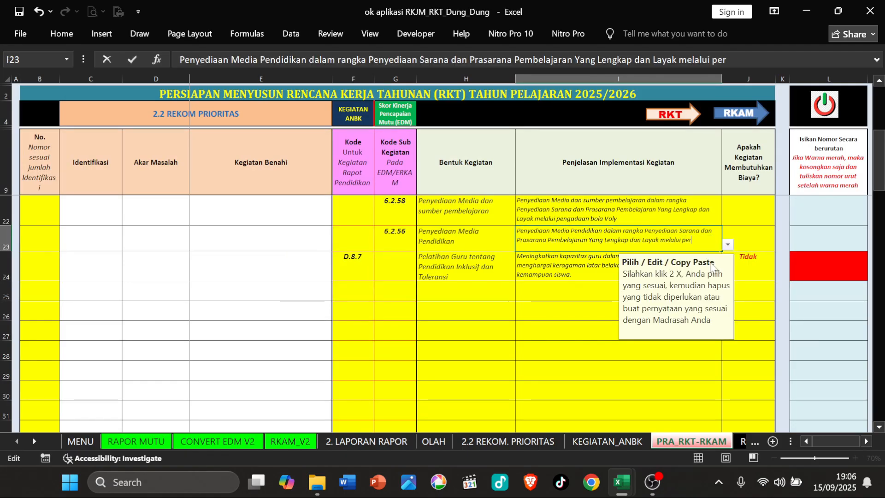
text(baikan kur)
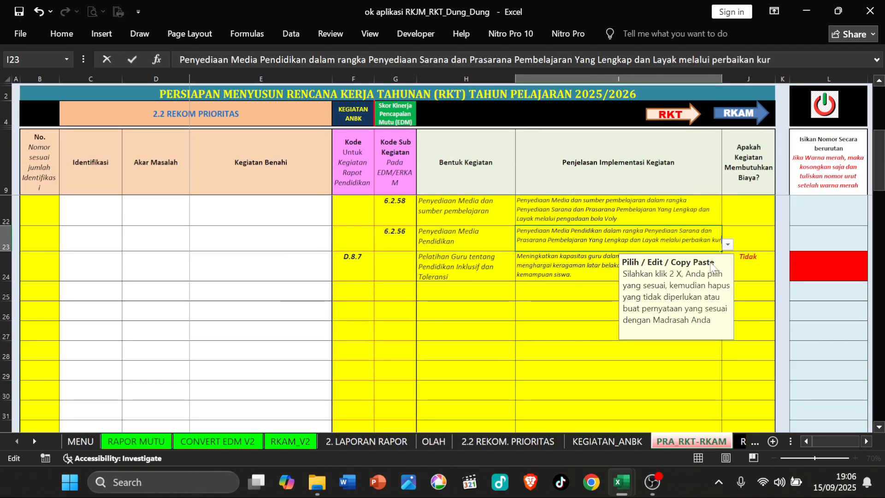
text(si siswa da)
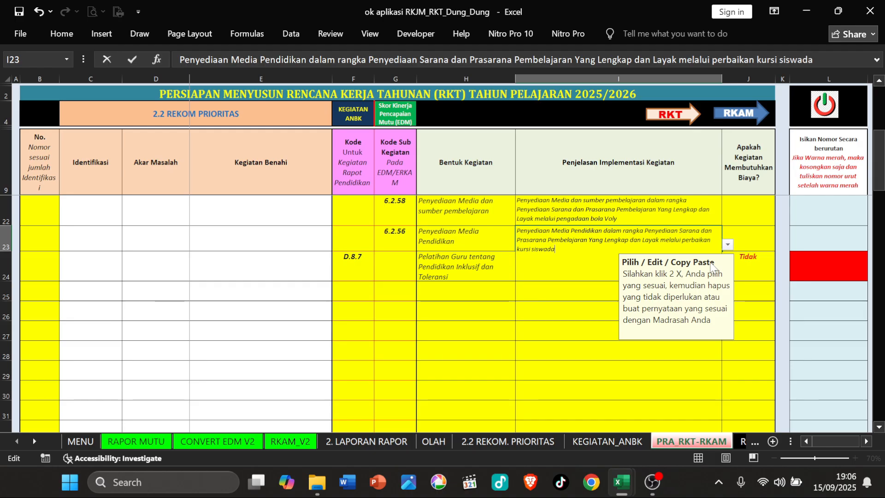
text(n lemari)
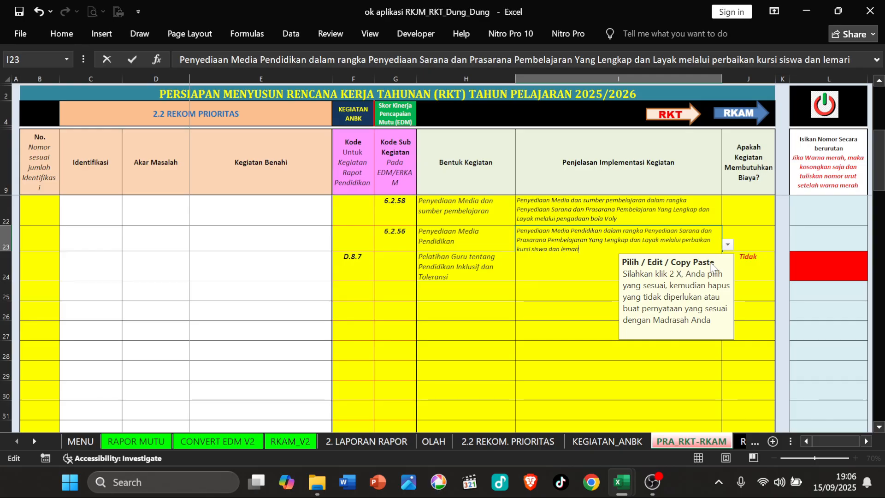
key(Return)
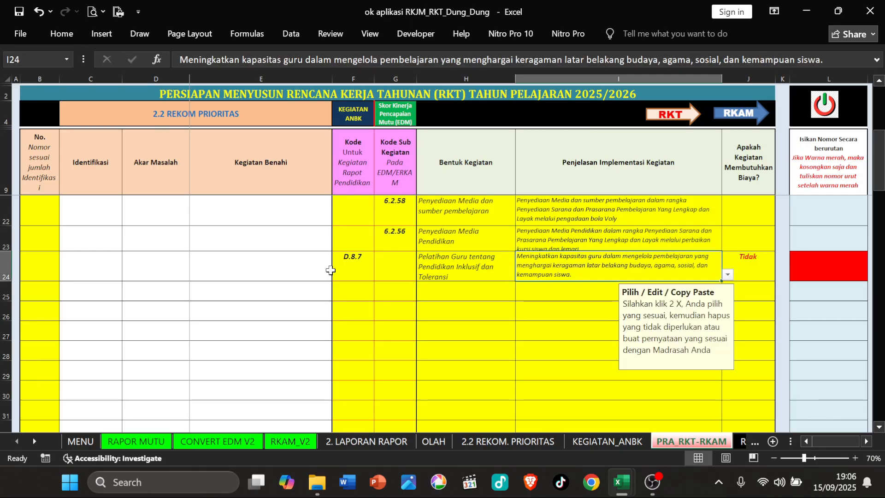
double_click(6, 250)
drag(6, 249, 7, 256)
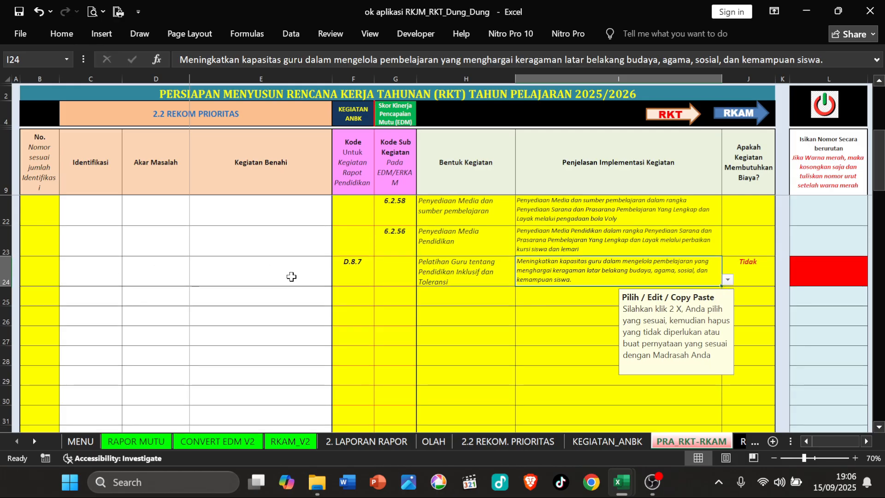
click(495, 273)
click(592, 274)
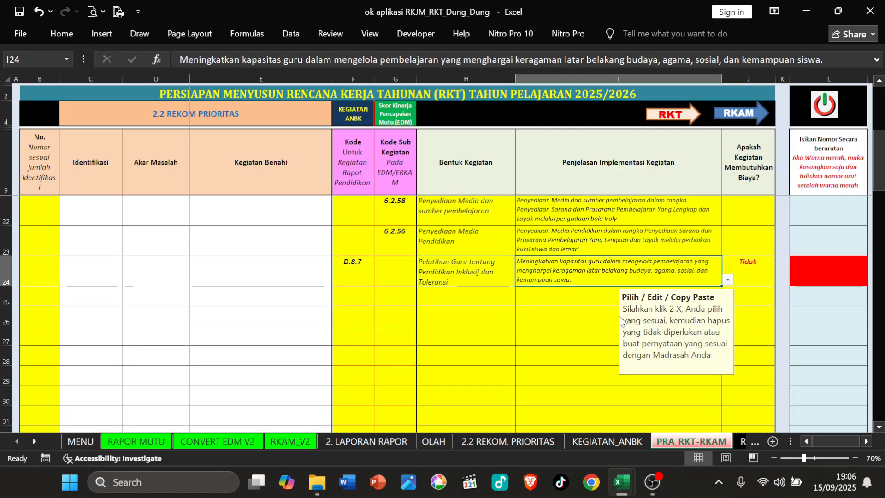
click(475, 282)
click(586, 283)
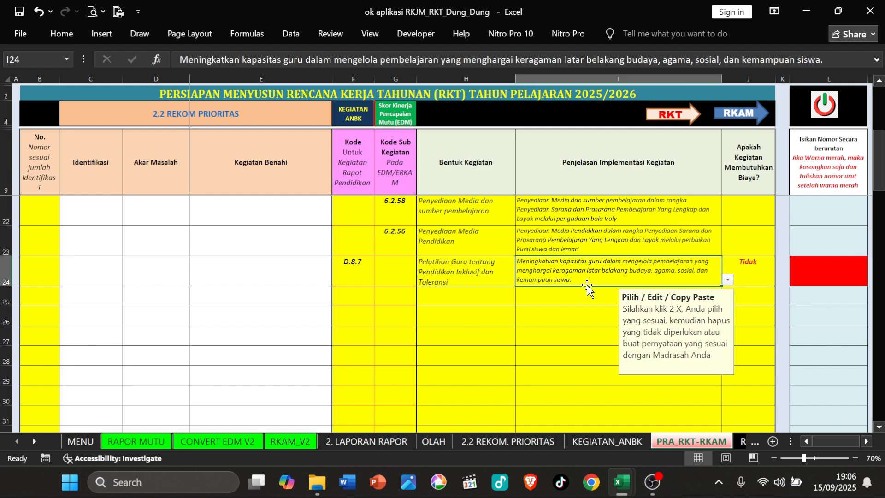
Step: Set the funding requirement to Ya for Pelaksanaan Kegiatan Belajar Mengajar (3.2.1) and Kegiatan KKG/MGMP (5.1.3)
scroll(595, 265, up, 3)
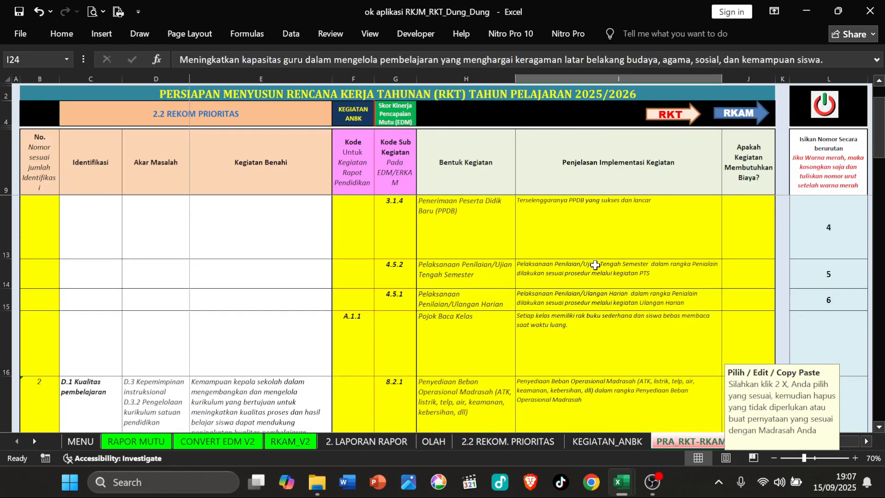
scroll(594, 265, up, 1)
click(759, 218)
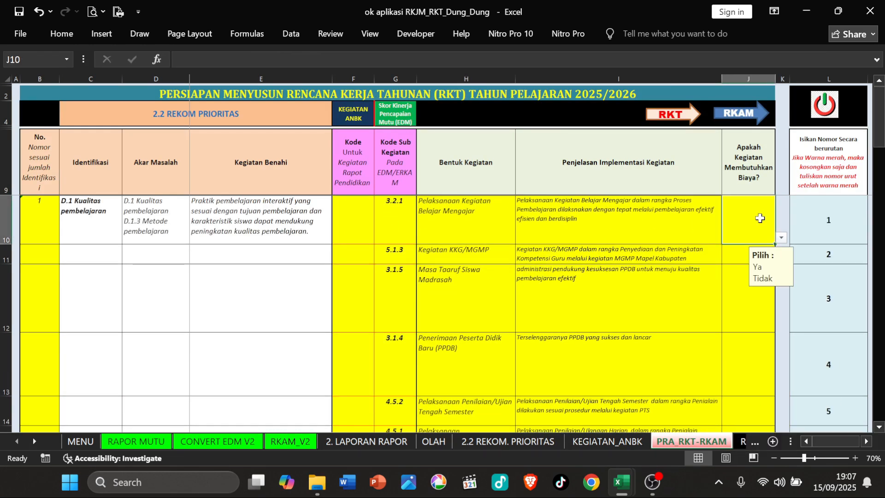
click(783, 238)
click(766, 249)
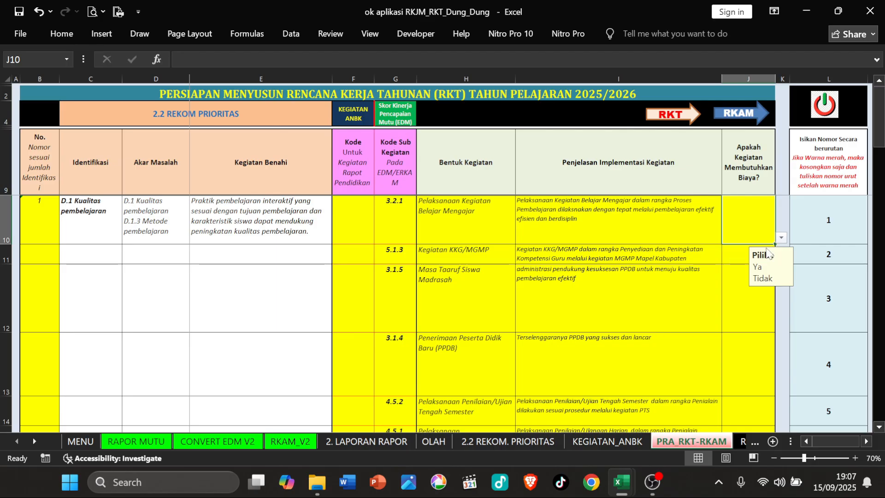
click(736, 256)
click(782, 258)
click(756, 271)
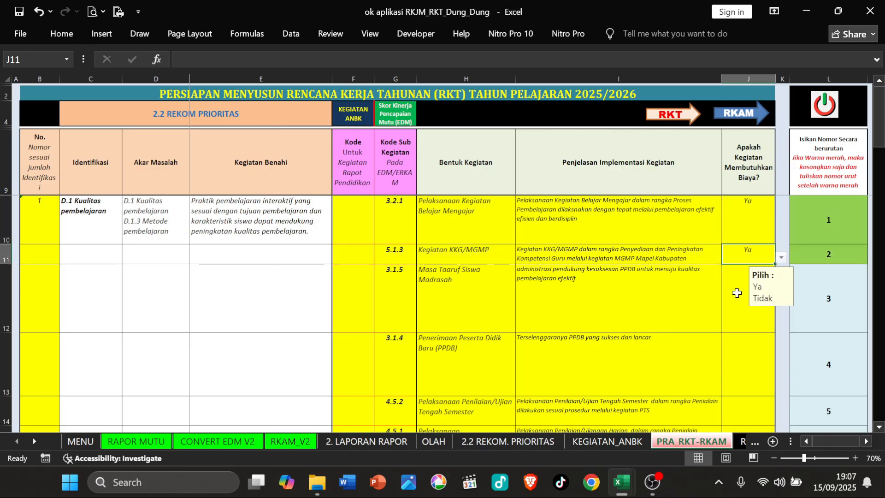
Step: Set the funding requirement to Ya for Masa Taaruf Siswa Madrasah (3.1.5) and Penerimaan Peserta Didik Baru (3.1.4)
click(736, 292)
click(782, 325)
click(735, 336)
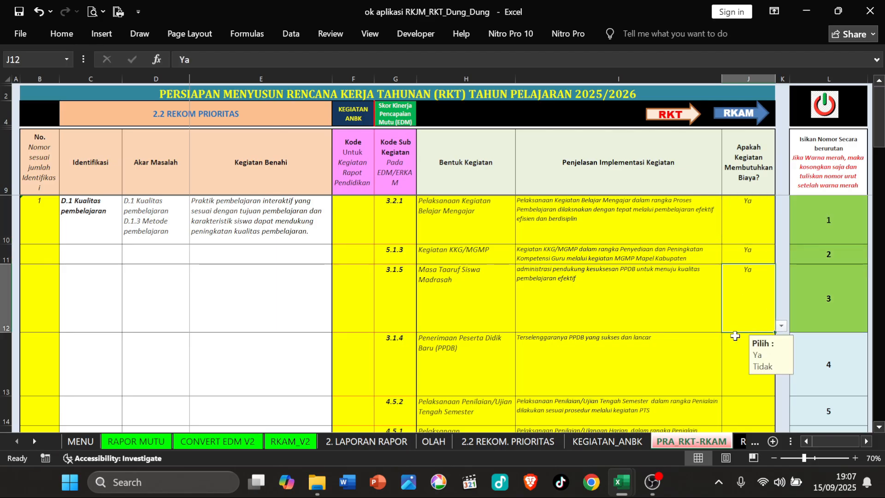
click(735, 336)
scroll(735, 296, down, 1)
click(781, 254)
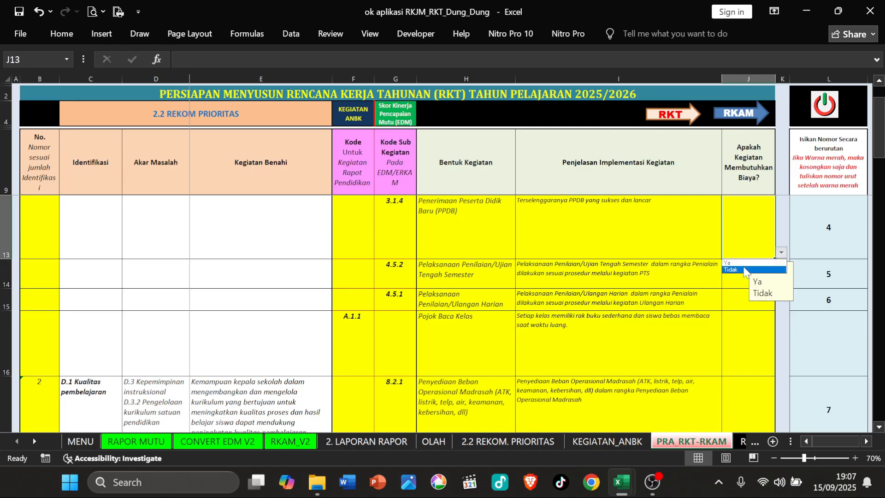
click(749, 268)
Step: Set the funding requirement to Ya for Pelaksanaan Penilaian/Ujian Tengah Semester (4.5.2) and Pelaksanaan Penilaian/Ulangan Harian (4.5.1)
scroll(547, 271, down, 1)
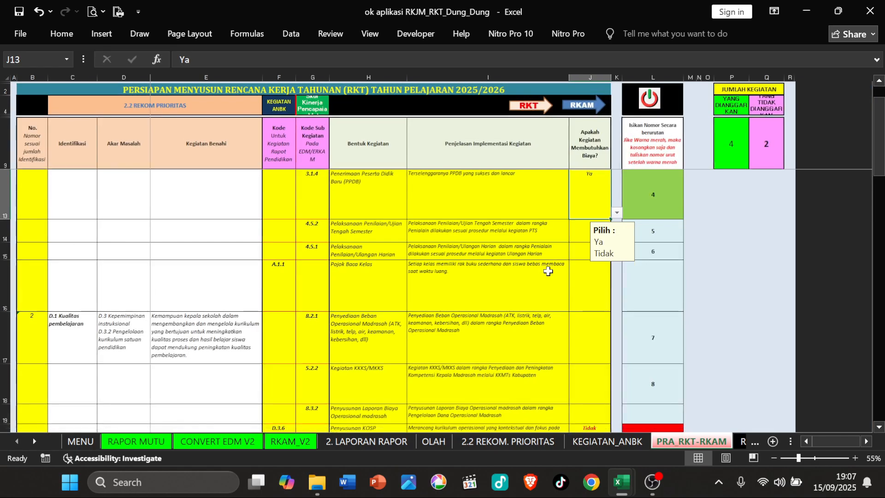
click(576, 229)
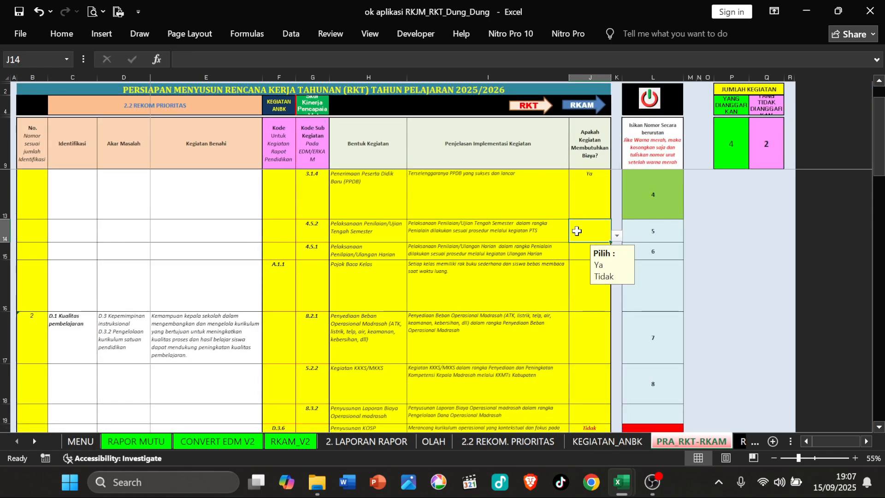
click(617, 236)
click(590, 247)
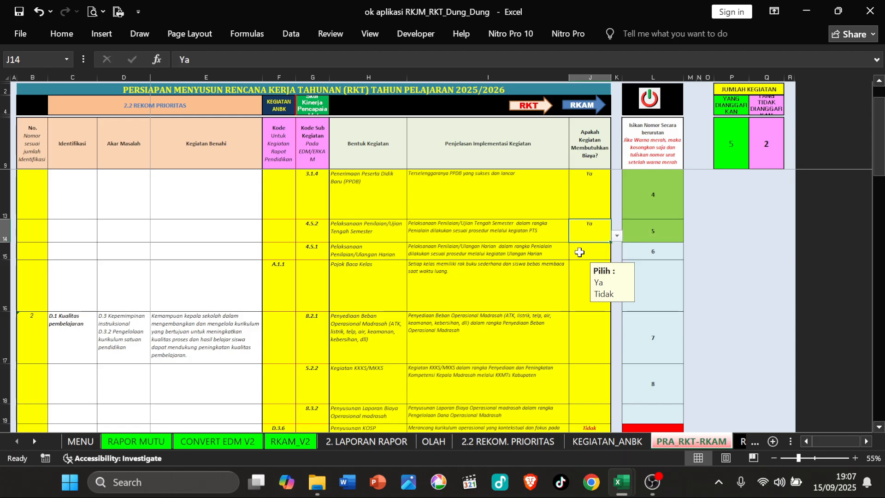
click(600, 252)
click(617, 253)
click(590, 265)
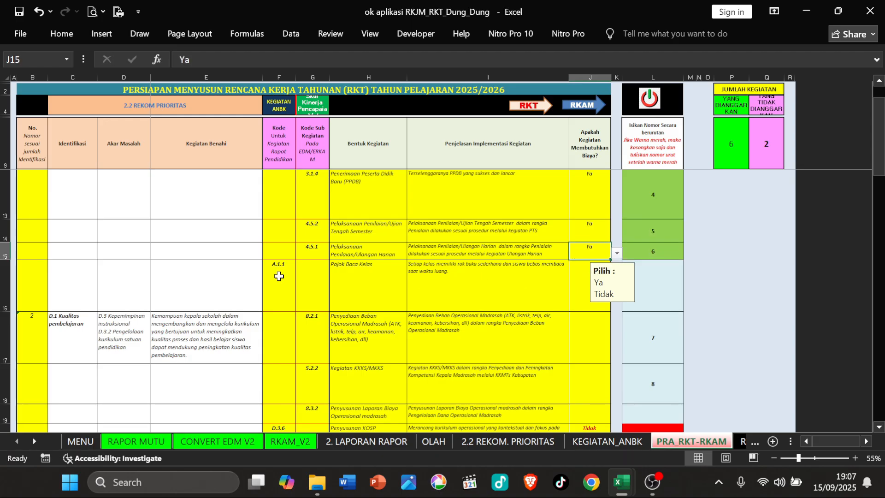
Step: Set the funding requirement to Tidak for Pojok Baca Kelas (A.1.1)
click(279, 276)
click(590, 279)
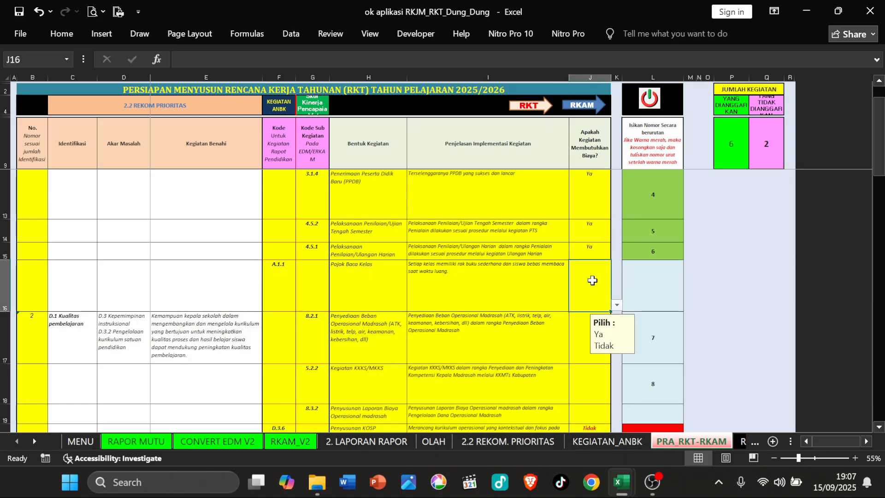
click(617, 304)
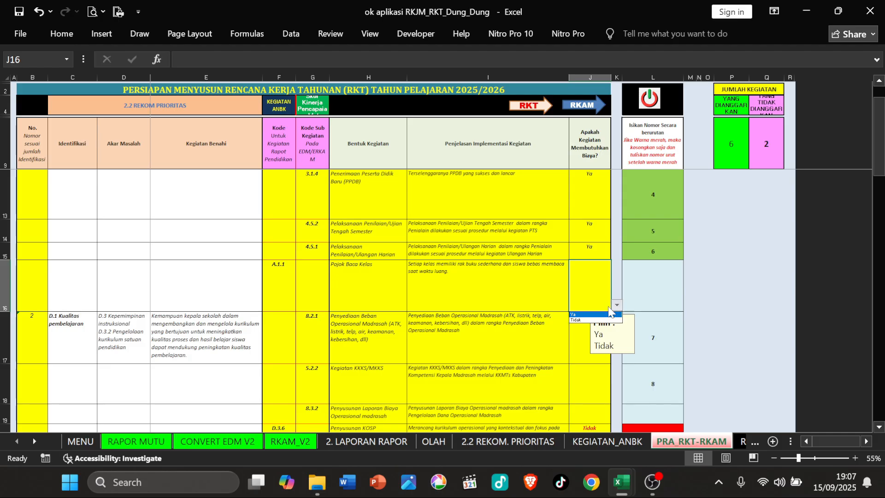
click(588, 322)
click(534, 297)
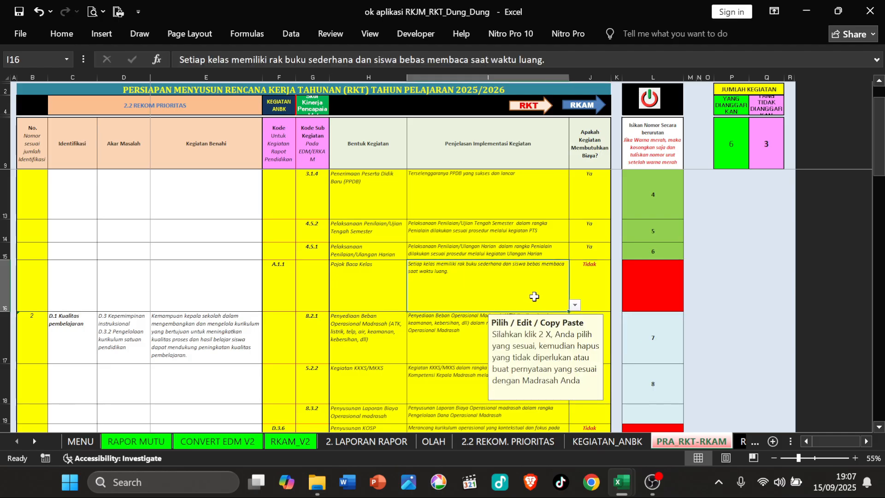
click(370, 299)
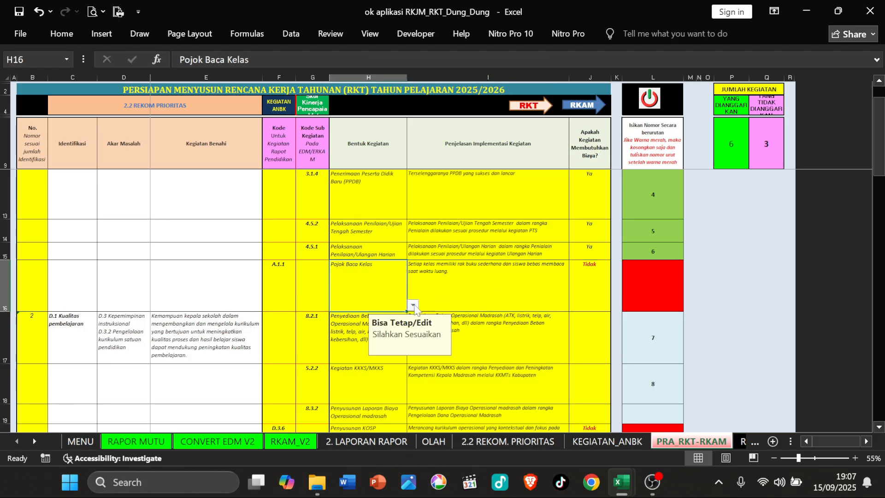
click(444, 300)
click(456, 327)
Step: Set the funding requirement to Ya for Penyediaan Beban Operasional Madrasah (8.2.1)
click(387, 322)
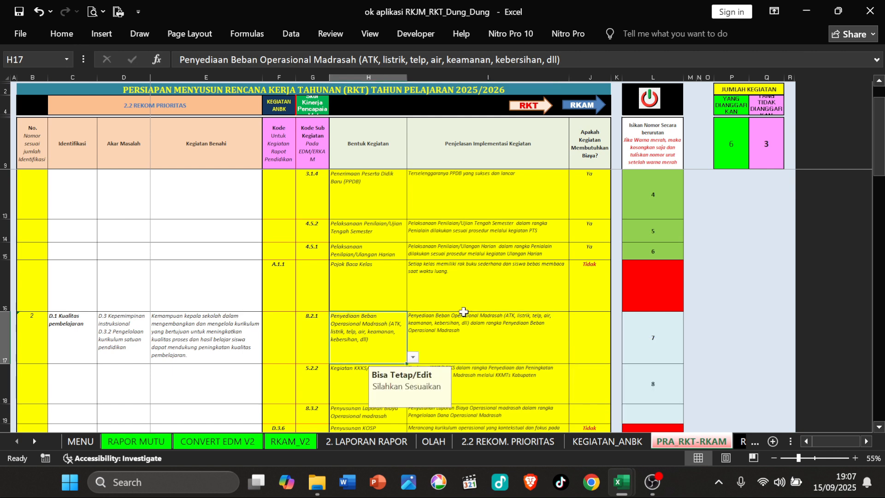
click(586, 324)
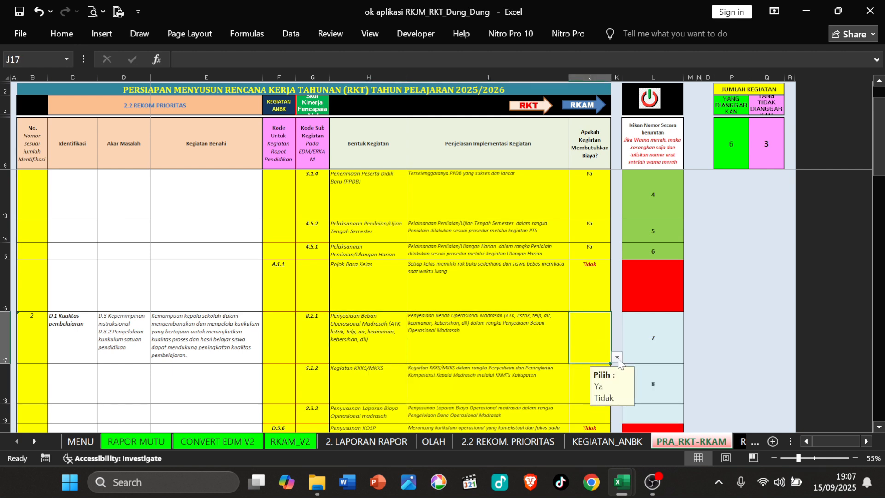
click(617, 357)
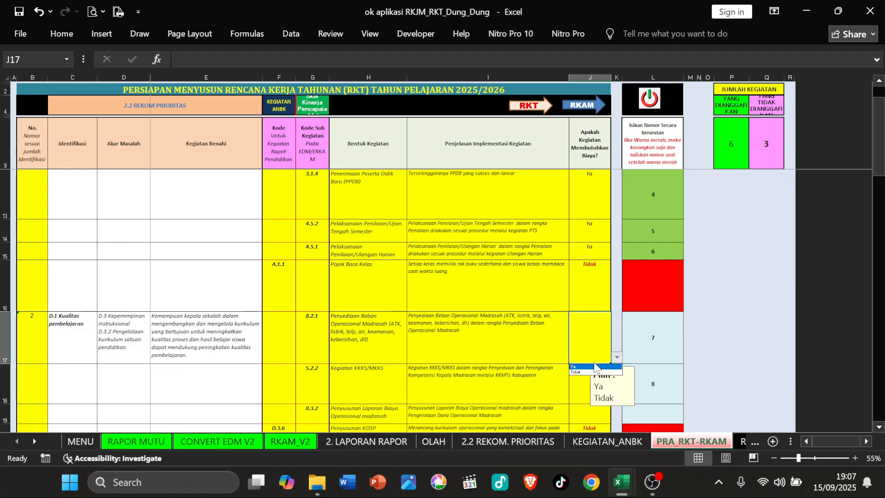
click(594, 368)
scroll(579, 243, down, 2)
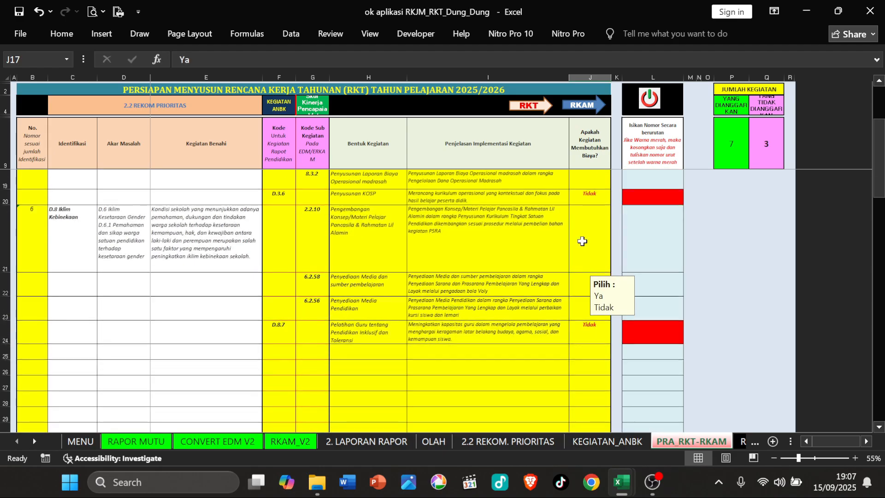
Step: Mark the activities Kegiatan KKKS/MKKS and Penyusunan Laporan Biaya Operasional madrasah as needing funding with Ya
scroll(579, 242, up, 1)
click(588, 293)
click(617, 306)
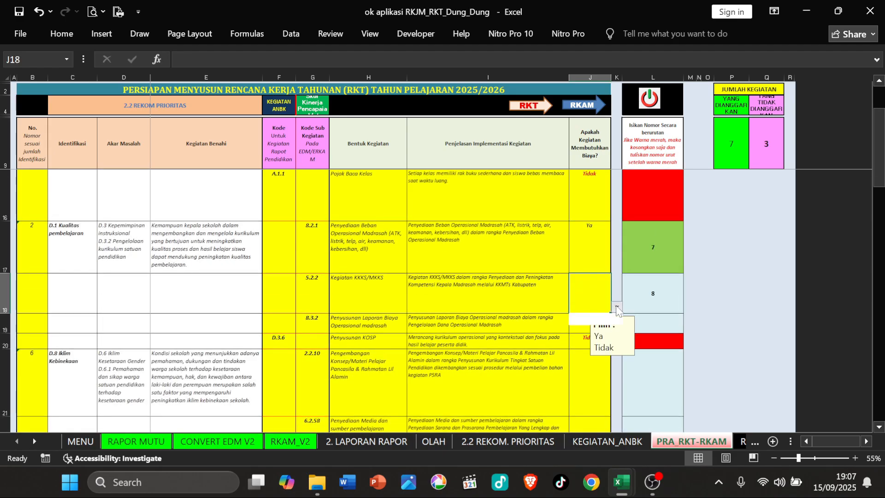
click(580, 317)
click(577, 328)
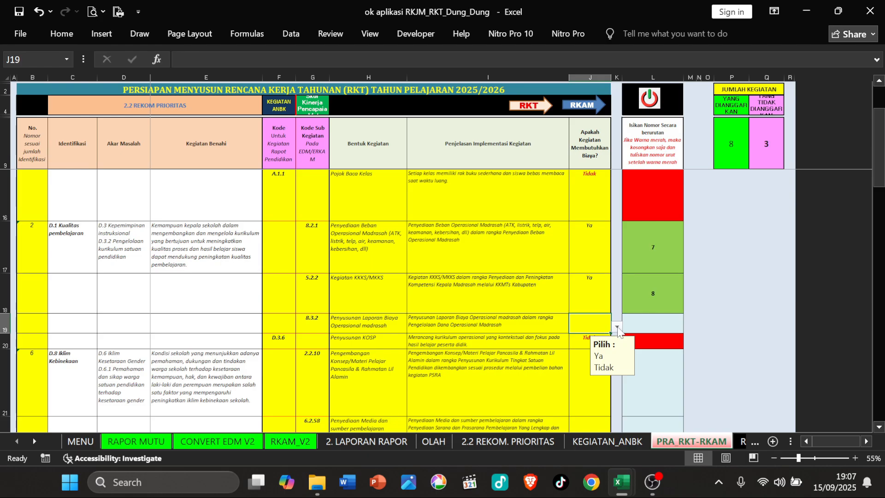
click(617, 327)
click(593, 338)
click(552, 363)
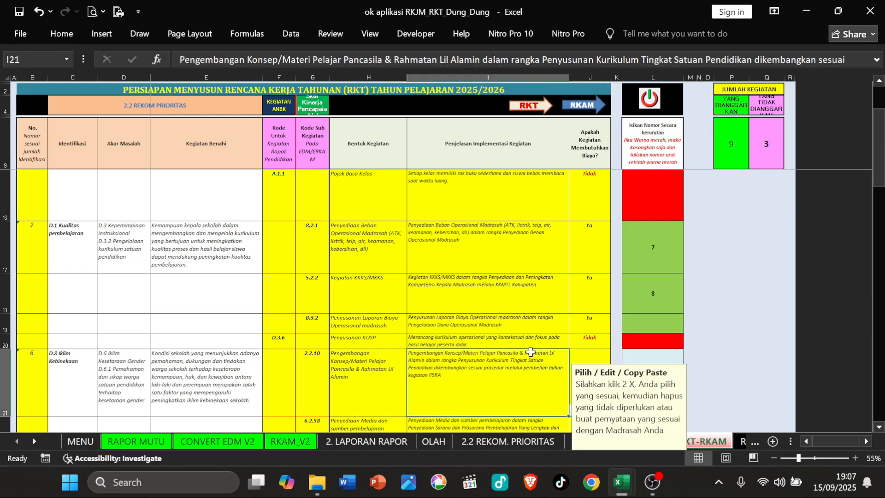
Step: Set the funding answer to Ya for activity 2.2.10, Pengembangan Konsep/Materi Pelajar Pancasila & Rahmatan Lil Alamin
scroll(531, 352, down, 1)
click(592, 231)
click(617, 266)
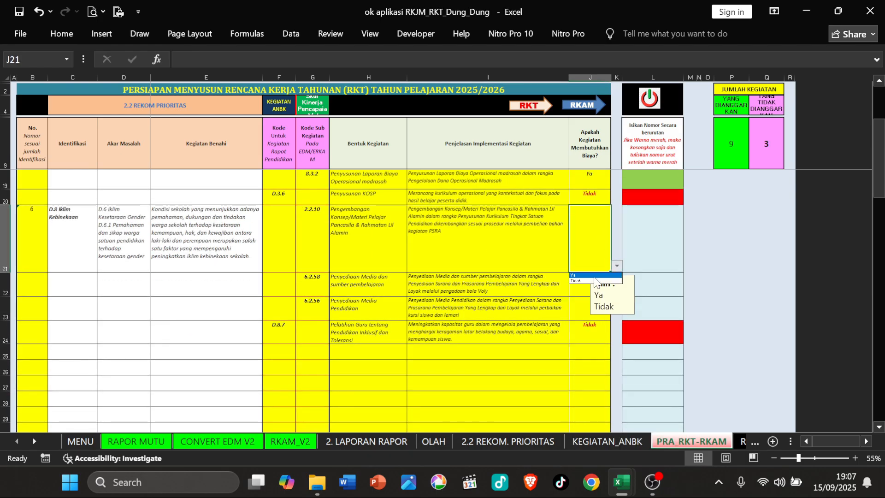
click(593, 275)
click(554, 284)
Step: Set the funding answer to Ya for activities 6.2.58 Penyediaan Media dan sumber pembelajaran and 6.2.56 Penyediaan Media Pendidikan
click(591, 283)
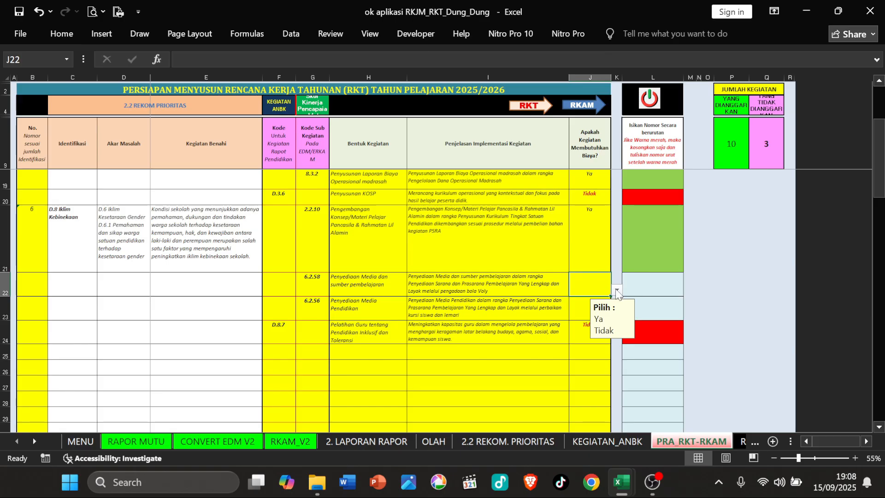
click(617, 290)
click(592, 300)
click(607, 306)
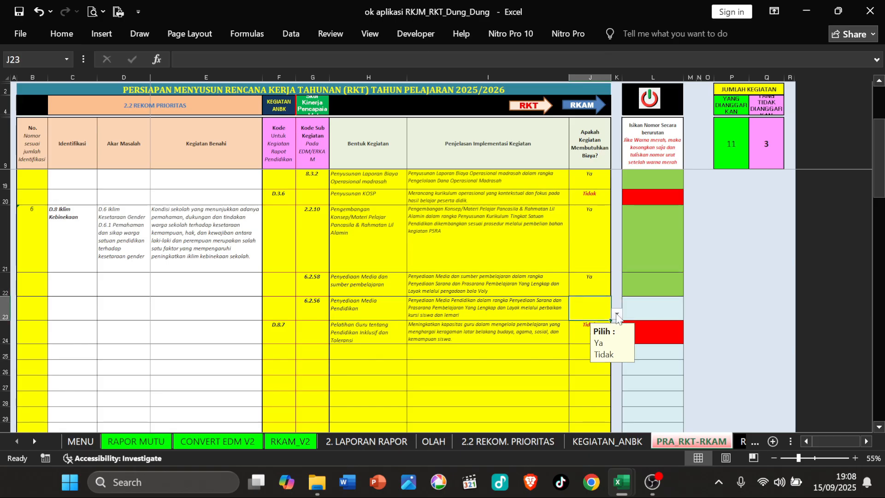
click(617, 316)
click(587, 324)
click(591, 332)
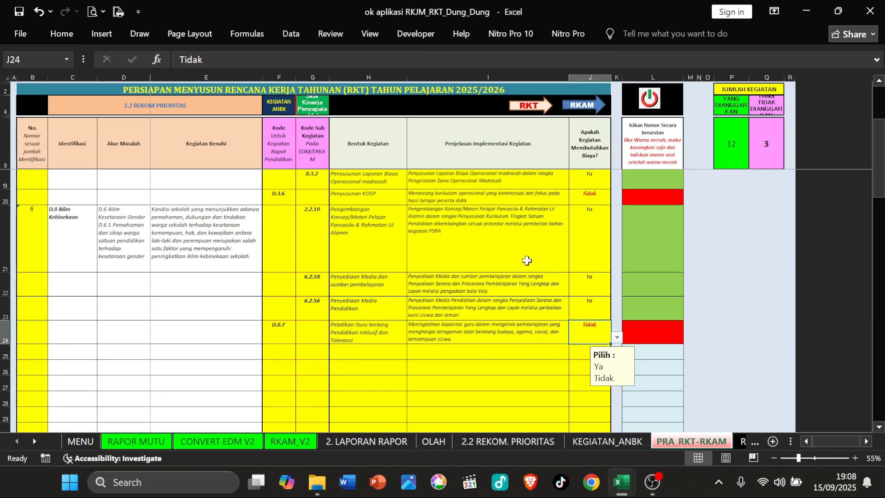
Step: Review the funding answers across the activity list and the sub-activity code and activity form of the first row
scroll(527, 260, up, 3)
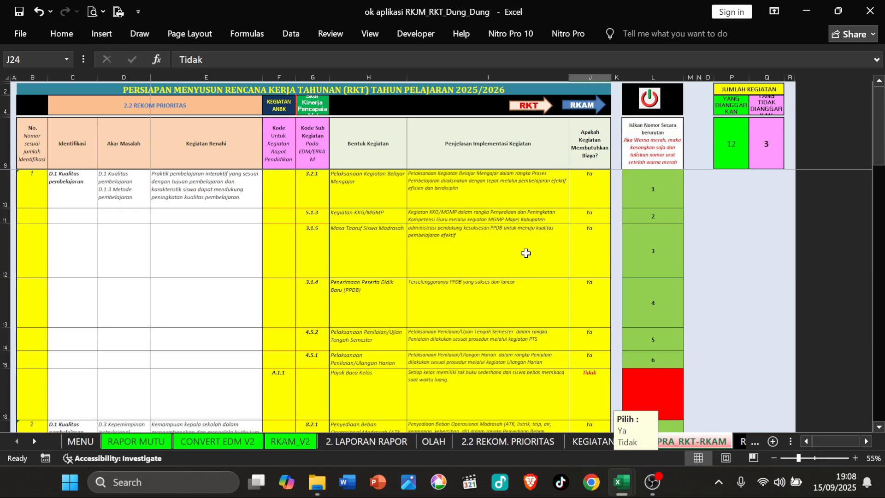
scroll(522, 266, down, 3)
scroll(522, 267, up, 3)
scroll(442, 247, up, 1)
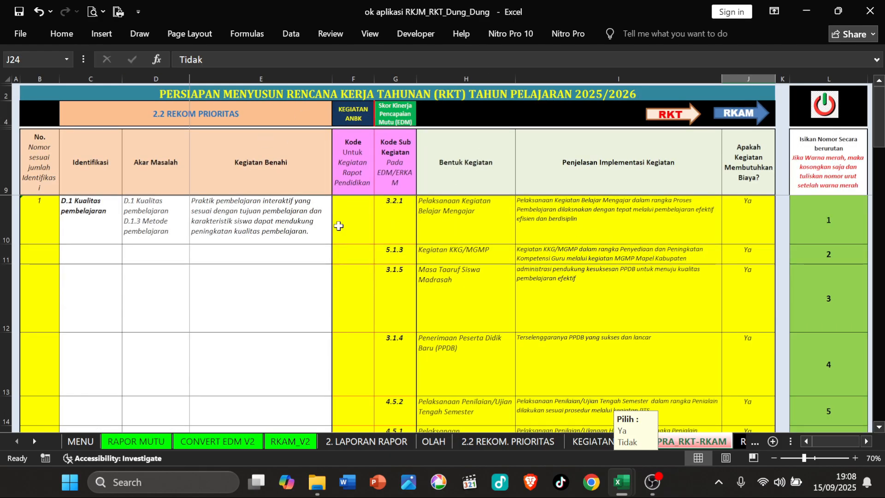
click(395, 217)
click(484, 207)
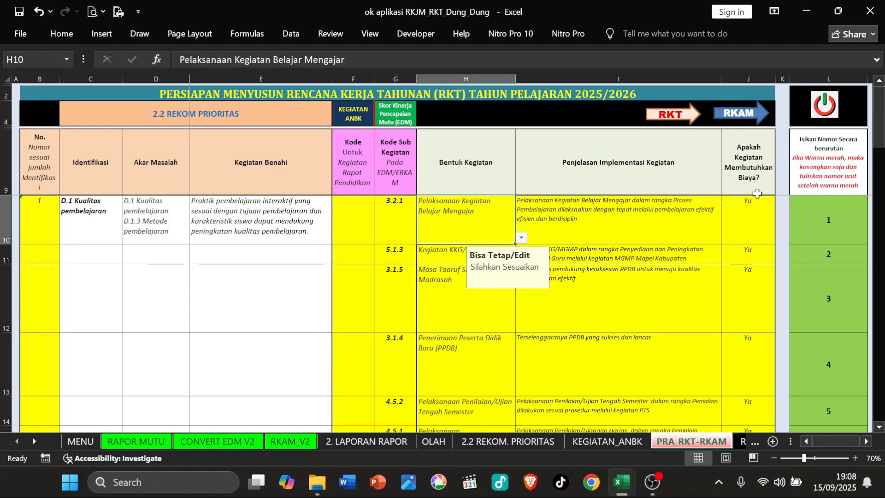
Step: Check the sequence numbering from the first activity down to Kegiatan KKKS/MKKS, including the red cell beside Pojok Baca Kelas
click(835, 222)
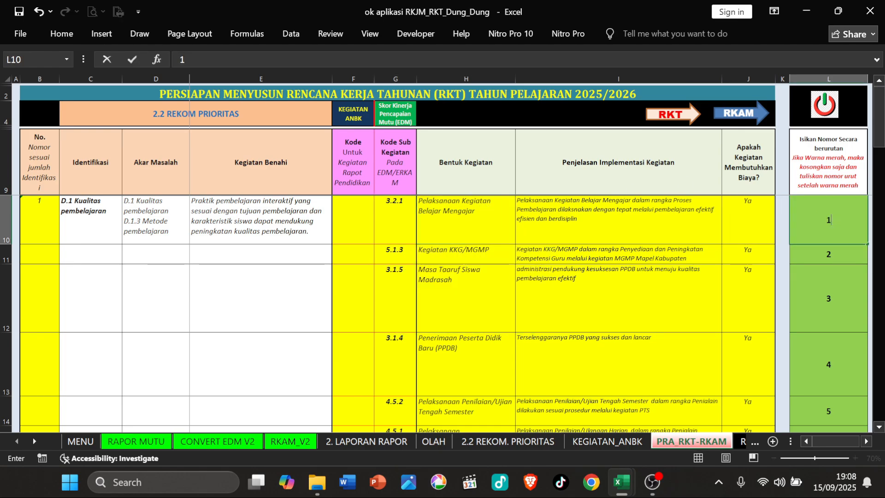
key(Down)
key(Down)
key(Down)
key(Down)
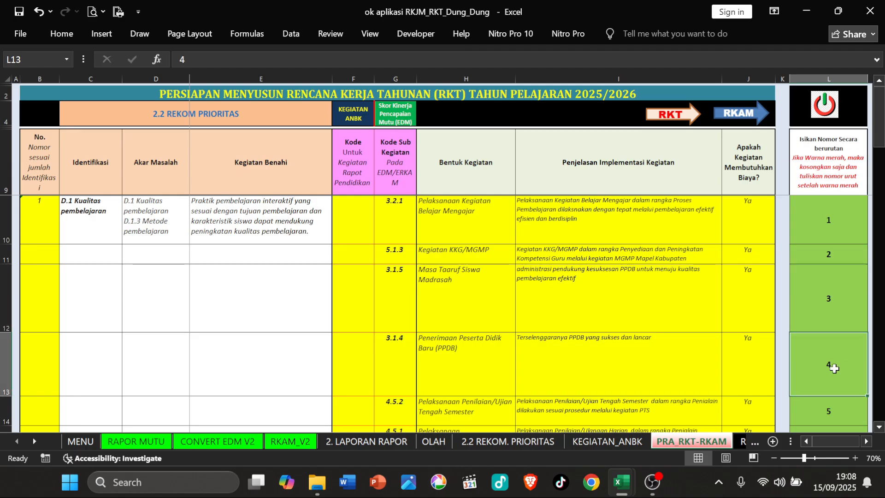
scroll(817, 368, down, 1)
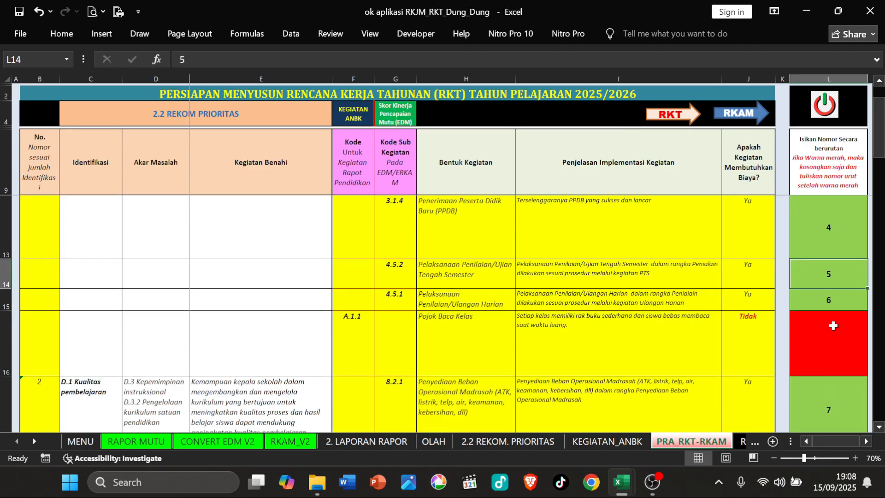
click(837, 305)
click(835, 326)
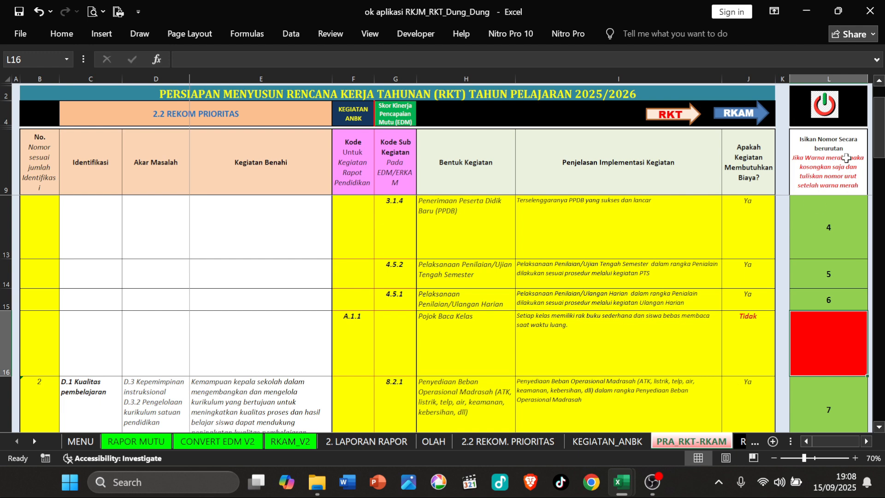
click(832, 408)
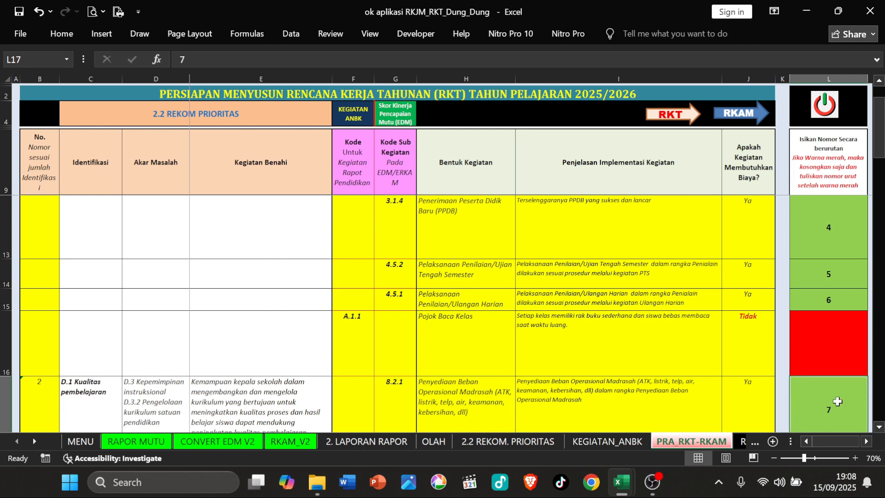
scroll(829, 355, down, 2)
scroll(828, 282, up, 2)
click(832, 369)
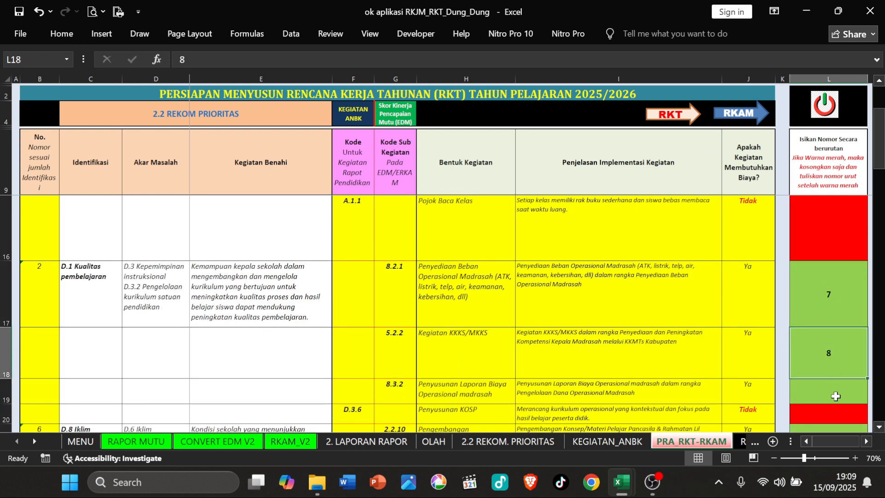
Step: Number Penyusunan Laporan Biaya Operasional madrasah as 9 and activity 2.2.10 as 10, skipping the red Penyusunan KOSP cell
click(830, 390)
text(9)
click(832, 410)
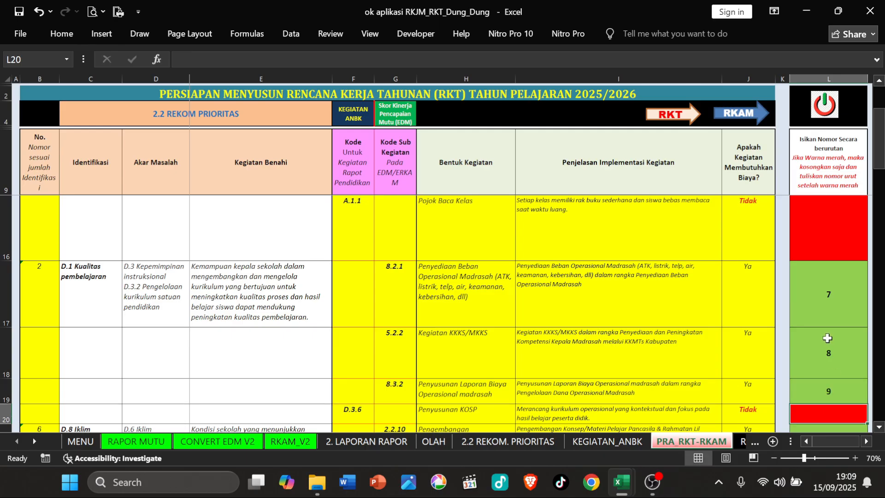
scroll(830, 333, down, 1)
click(825, 251)
text(10)
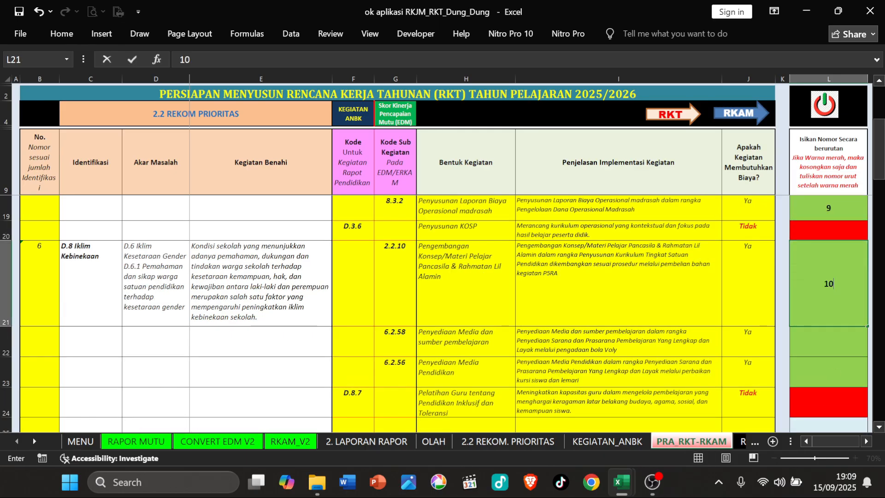
key(Return)
Step: Number Penyediaan Media dan sumber pembelajaran as 11 and Penyediaan Media Pendidikan as 12
text(11)
key(Return)
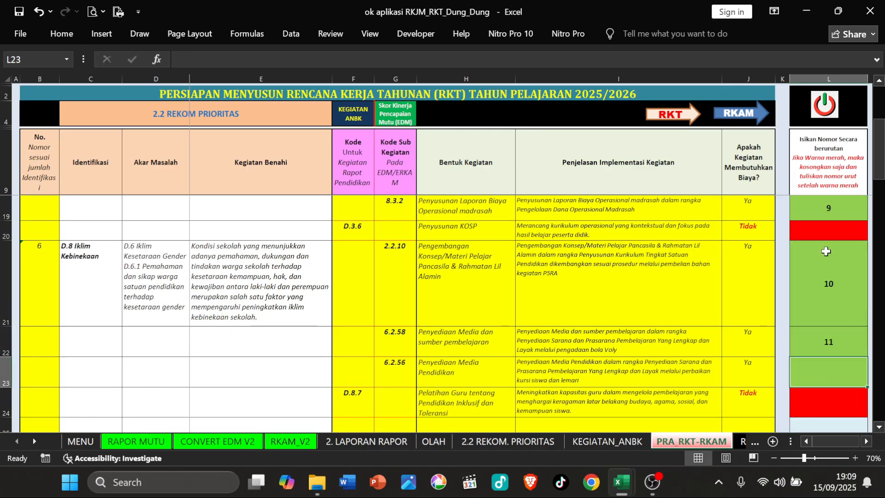
text(12)
key(Return)
Step: Recheck the completed sequence numbers and go to the RKAM budget plan sheet
scroll(843, 255, down, 1)
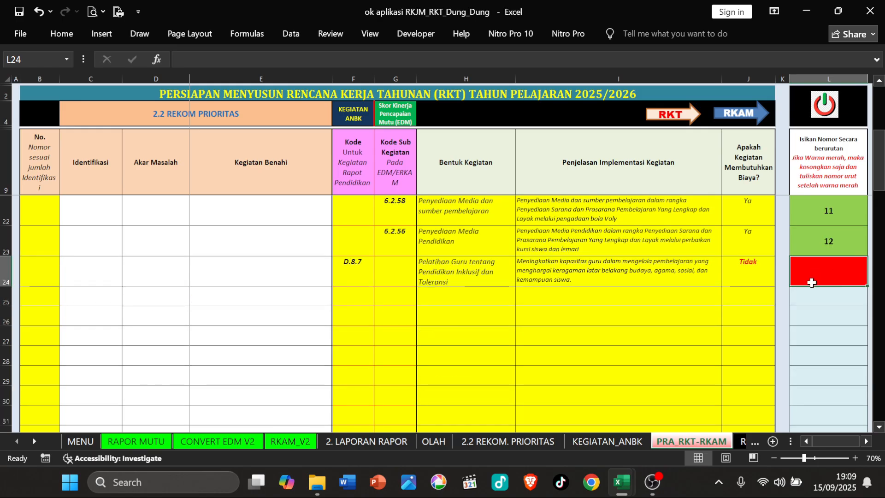
click(818, 242)
scroll(827, 221, up, 1)
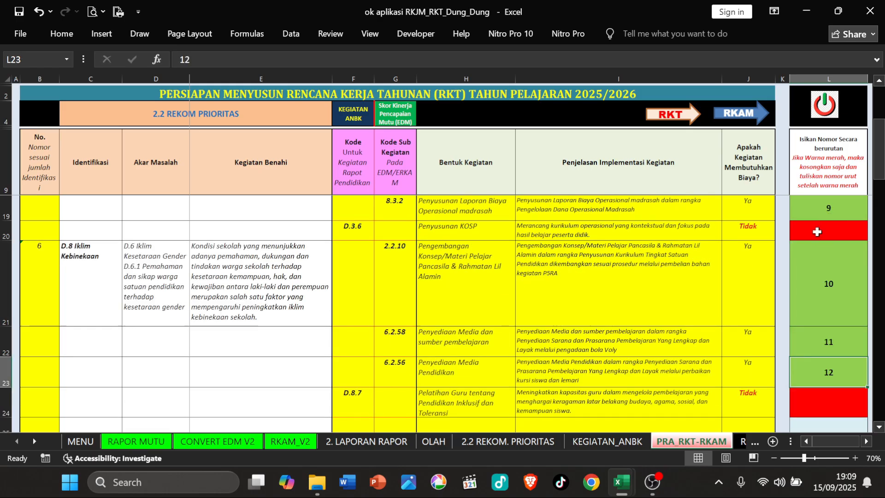
scroll(821, 213, up, 1)
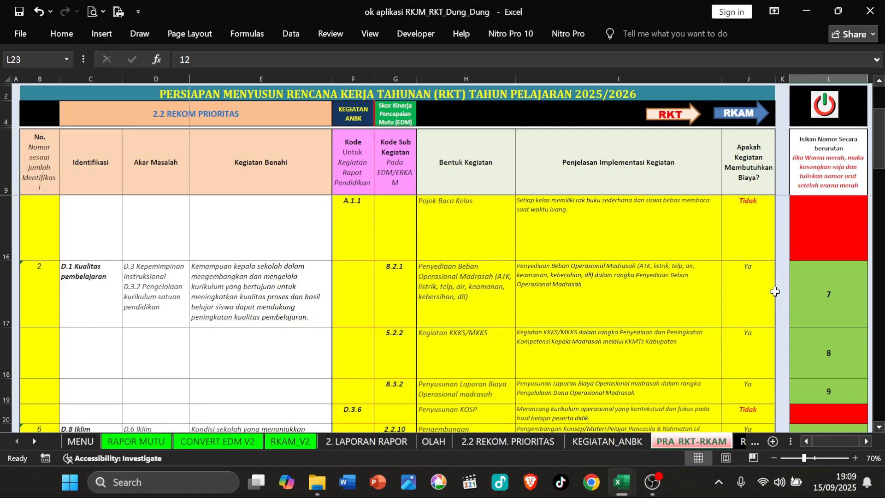
click(843, 296)
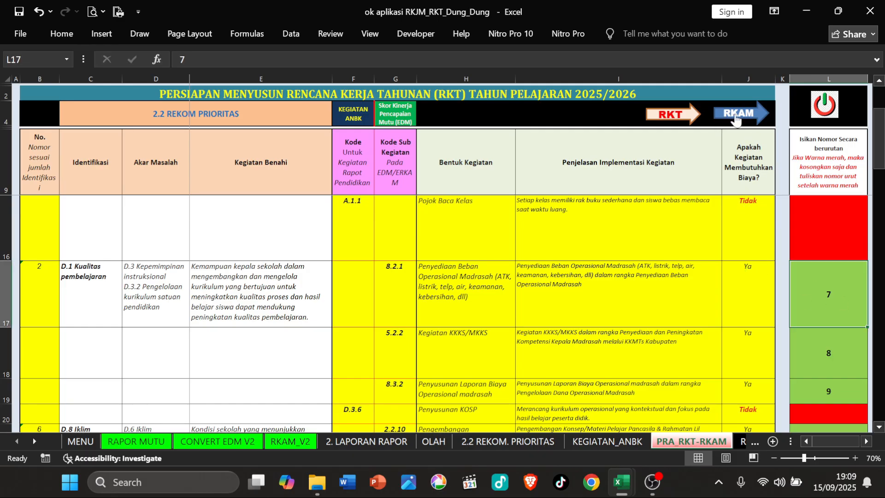
click(738, 115)
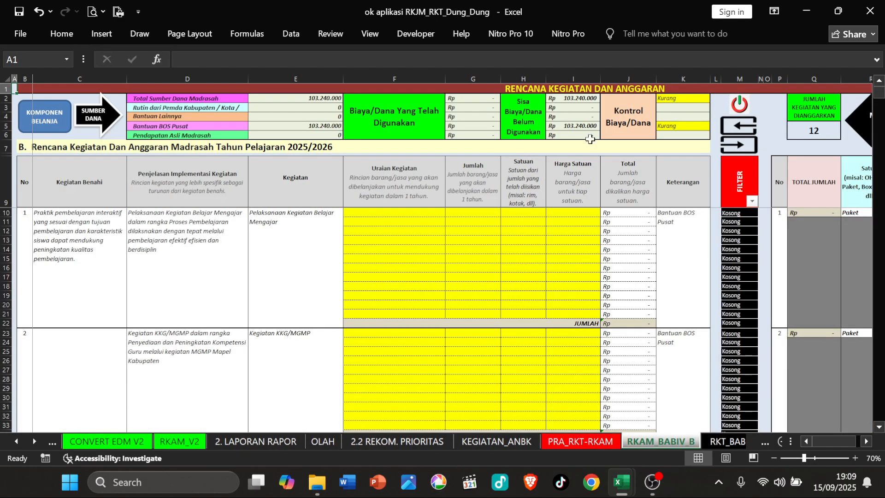
Step: Check the activity numbers and implementation explanation carried over for the first entries of the budget plan
click(57, 231)
key(Left)
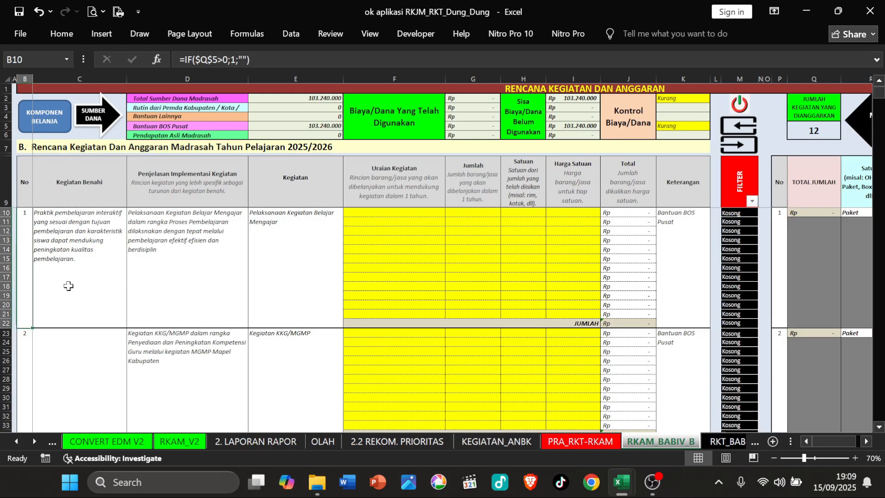
key(Down)
key(Down)
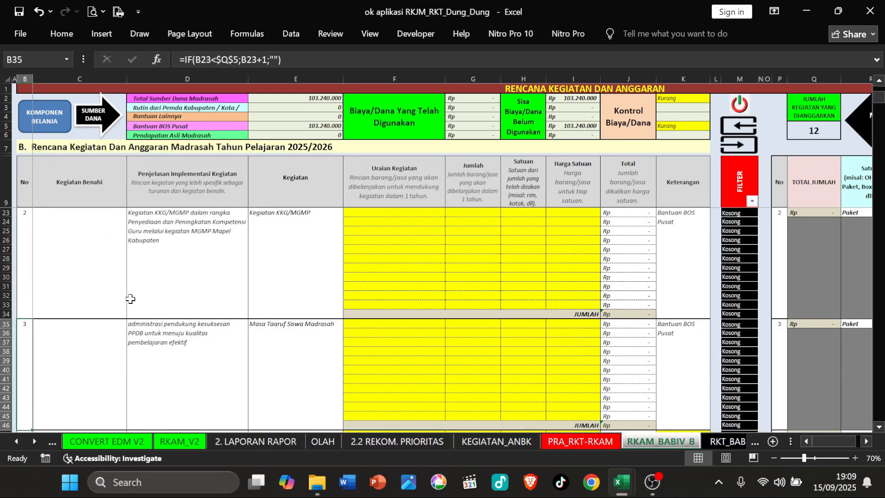
scroll(152, 270, up, 4)
click(167, 252)
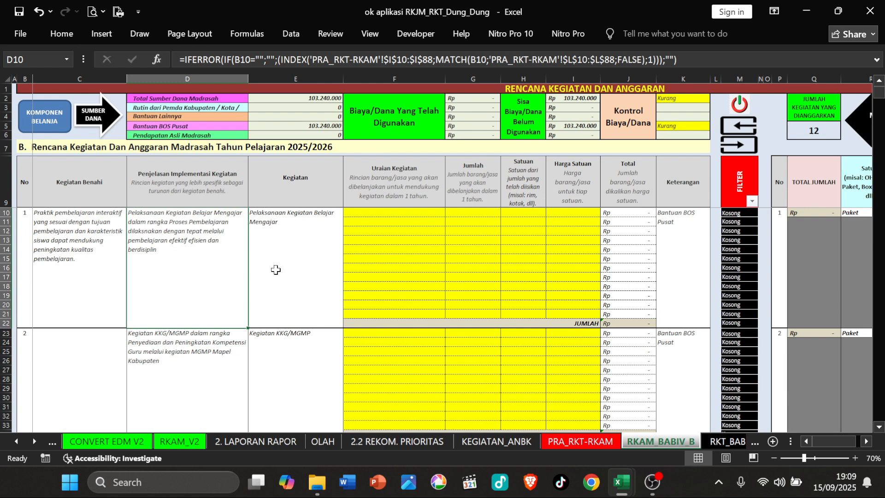
Step: Look through the Kegiatan column of the budget plan from activity 1 to activity 12 and return to the first activity
click(305, 277)
key(Down)
key(Down)
key(Down)
key(Down)
key(Down)
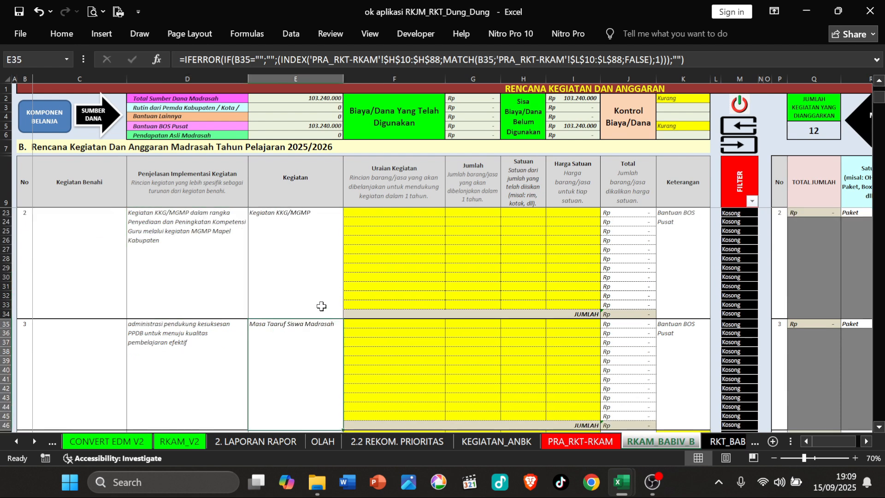
key(Down)
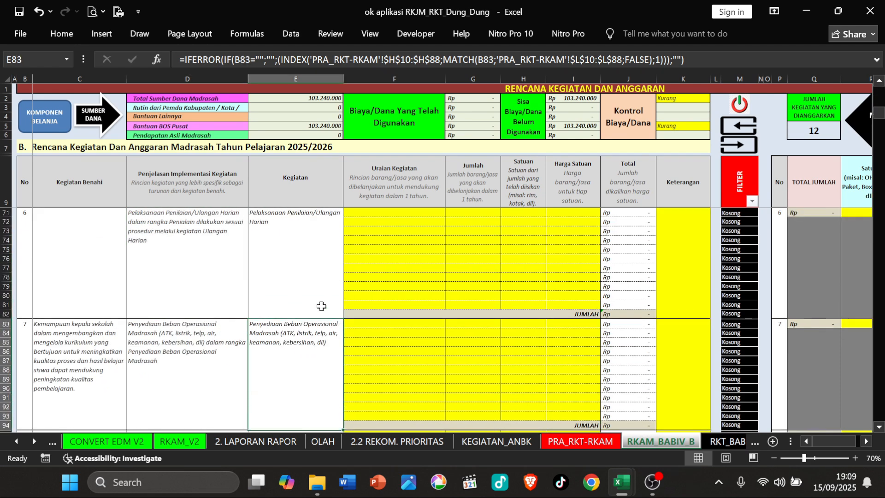
key(Down)
key(Down)
key(Down)
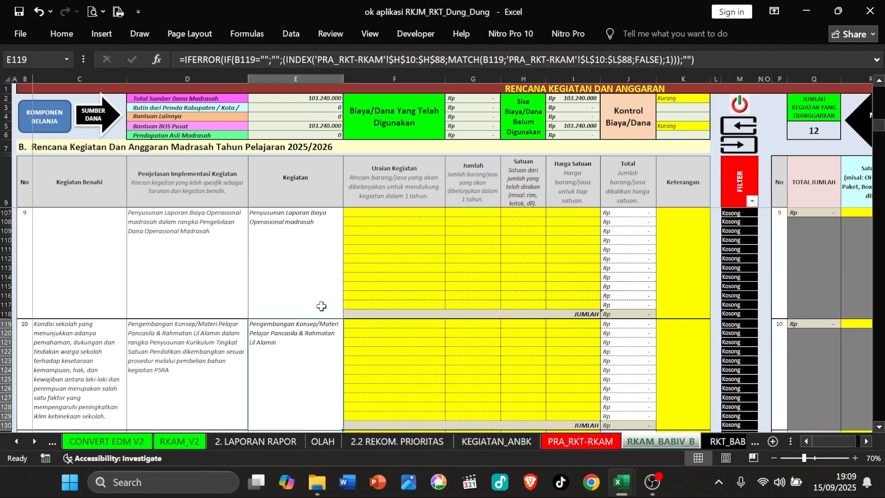
key(Down)
key(Down)
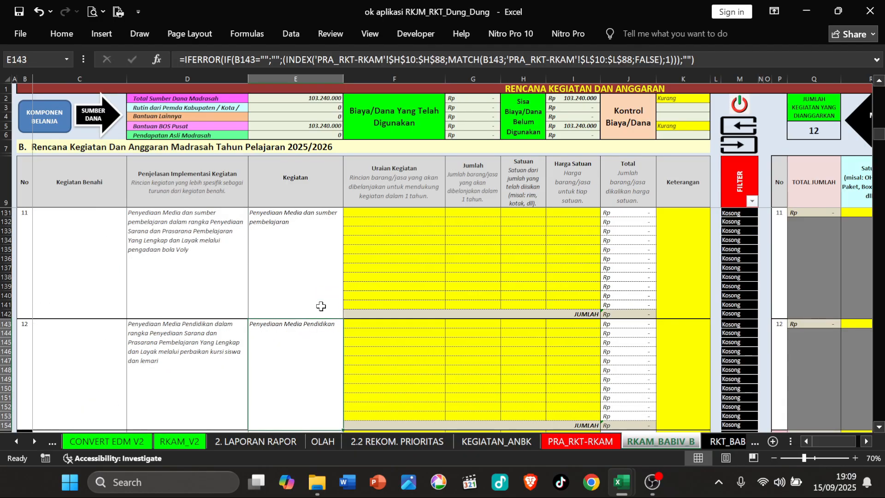
scroll(321, 306, down, 4)
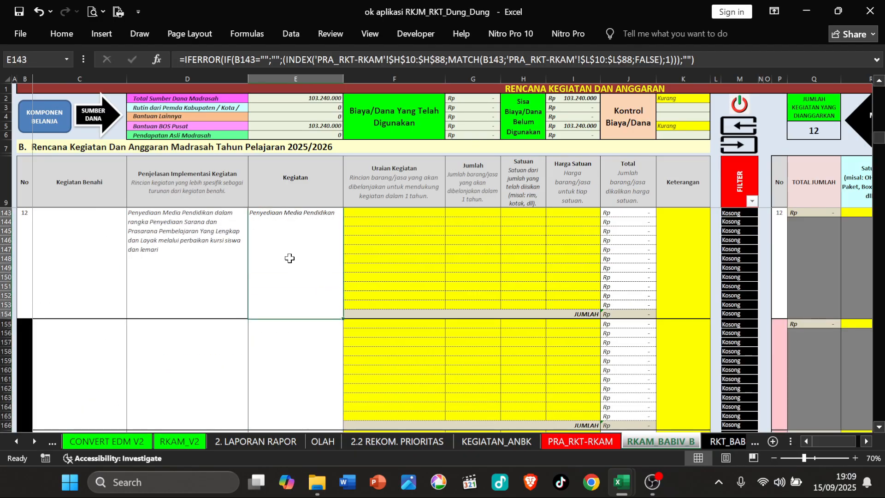
scroll(290, 258, up, 15)
scroll(290, 262, up, 18)
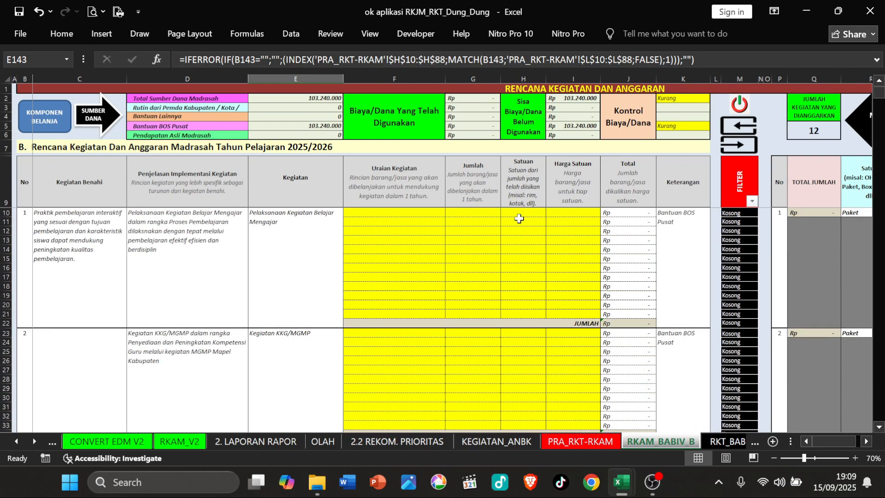
Step: Leave the budget plan through the main menu and open the RKT preparation sheet
click(325, 238)
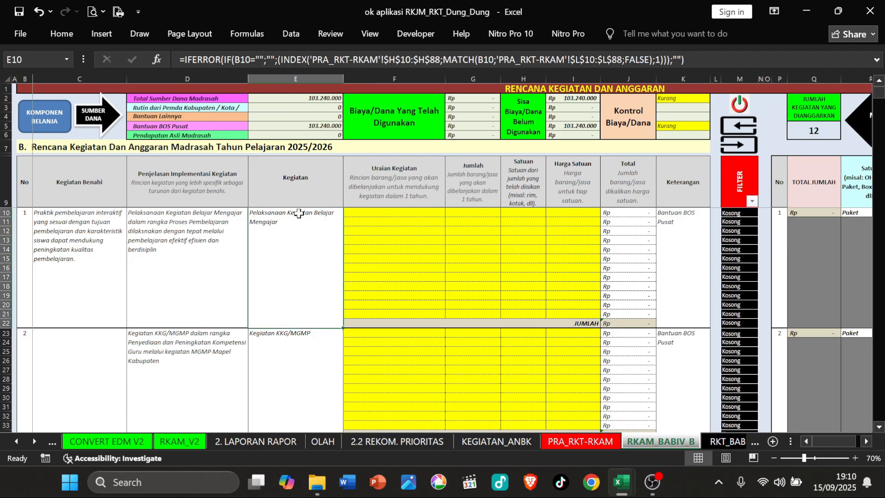
click(373, 215)
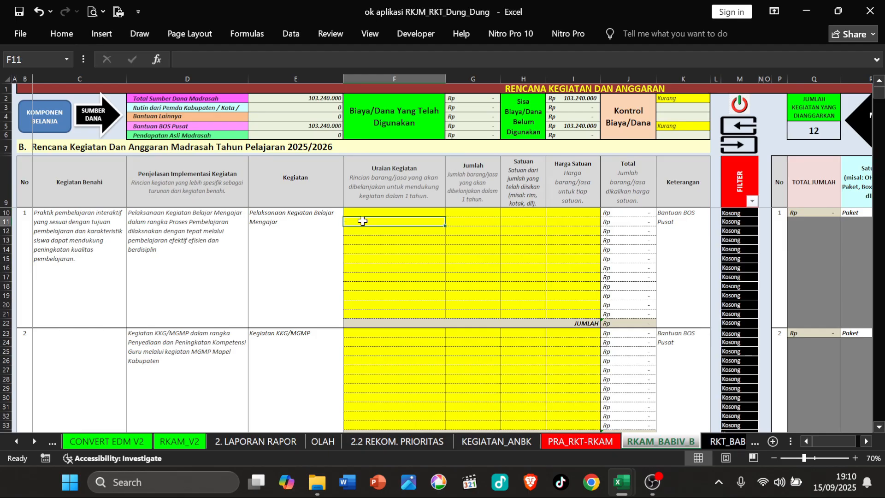
click(288, 228)
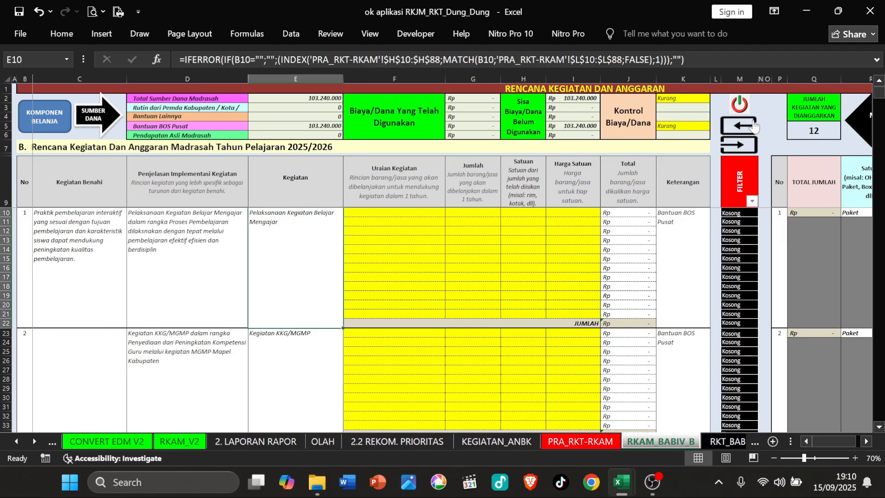
click(739, 105)
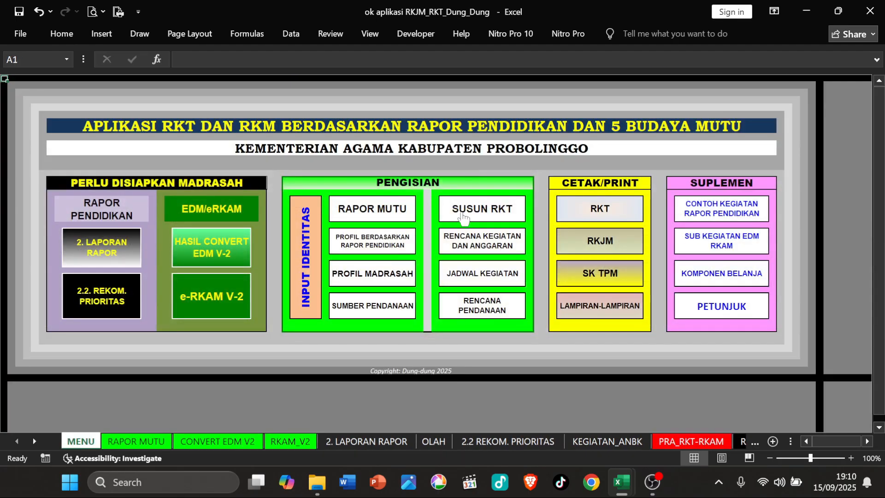
click(462, 216)
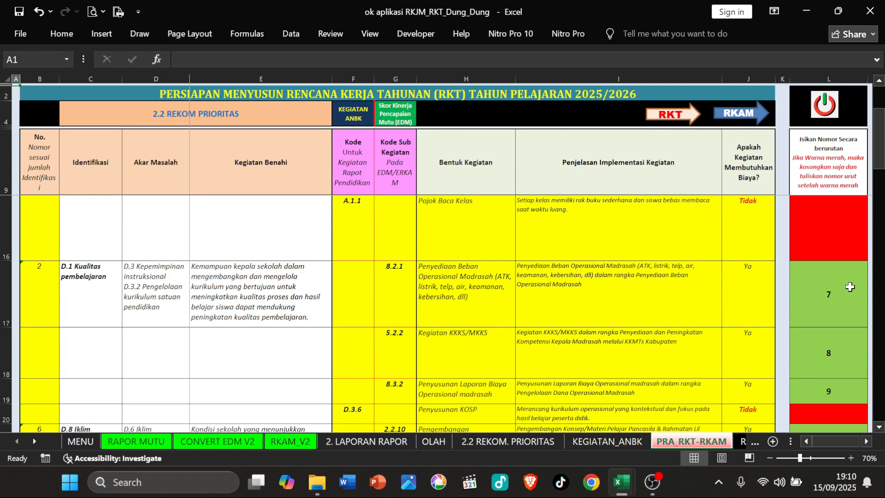
Step: Review the sequence numbers assigned to the funded activities in the RKT preparation sheet and return to the RKAM budget plan
scroll(849, 286, up, 2)
click(839, 242)
click(848, 255)
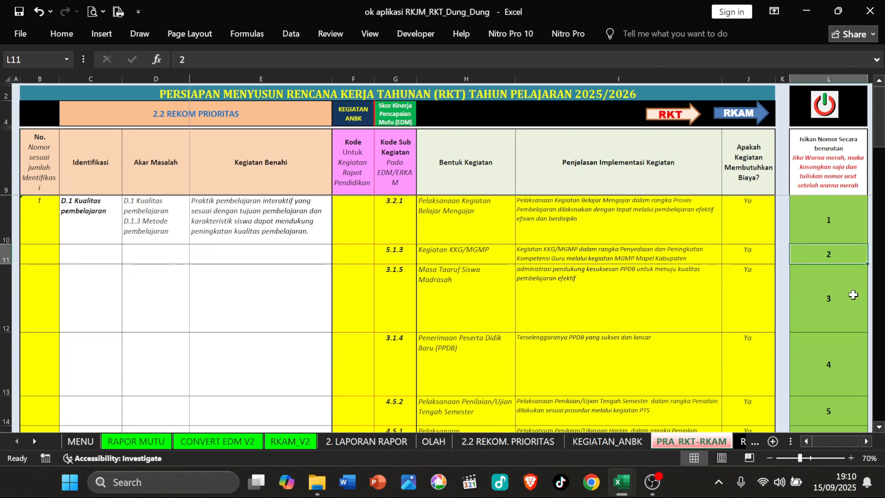
click(853, 296)
click(841, 354)
scroll(828, 365, down, 4)
scroll(828, 359, down, 1)
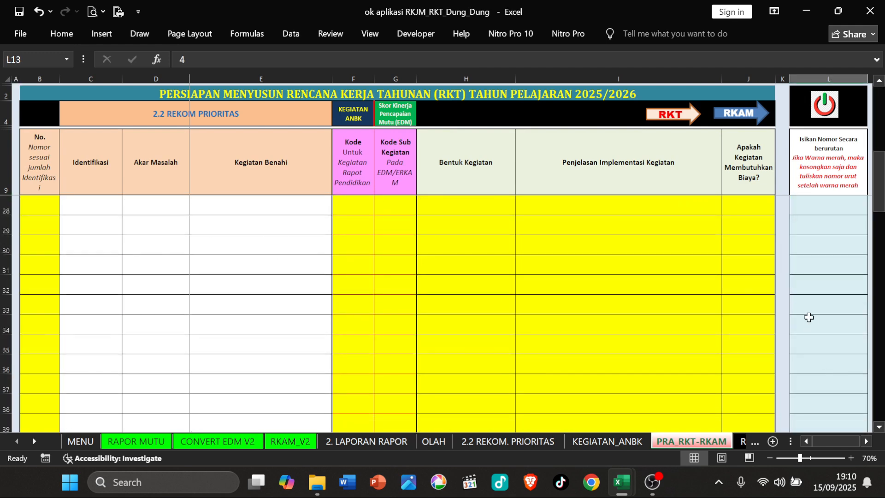
scroll(808, 319, up, 5)
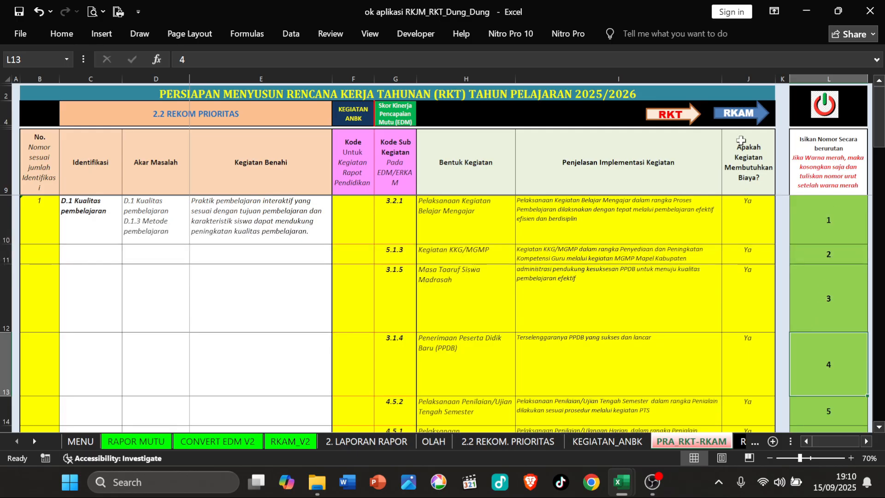
click(742, 116)
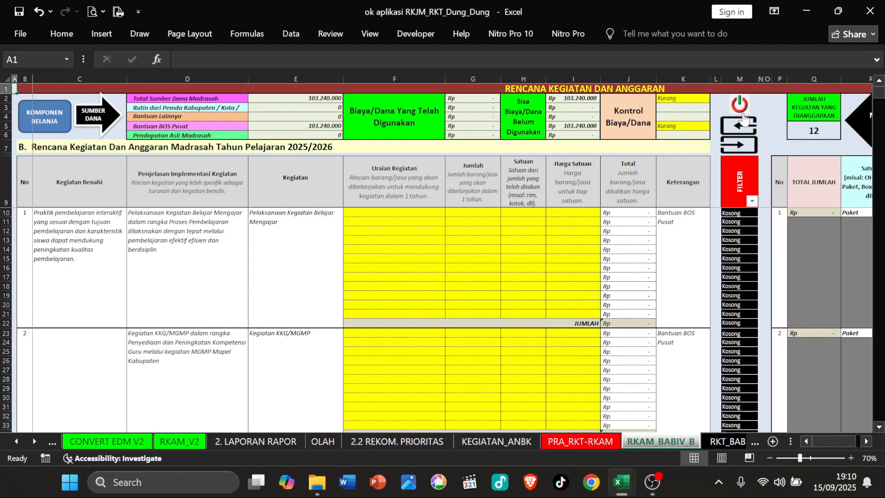
Step: Check activity 1's blank expense rows and the available Bantuan BOS Pusat funds in the budget plan
click(450, 226)
click(358, 247)
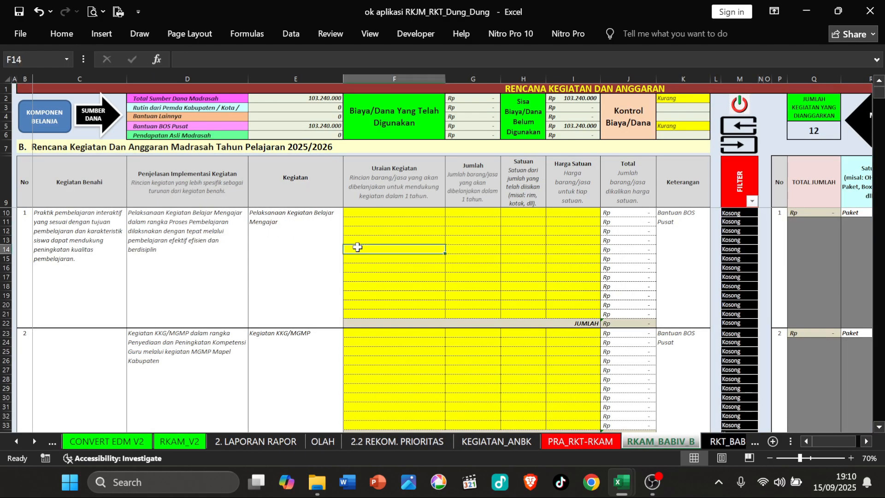
click(378, 212)
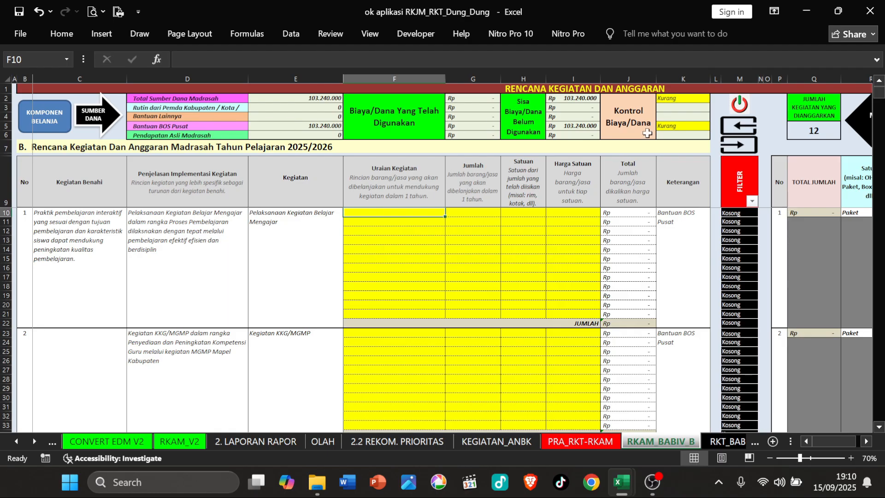
click(304, 127)
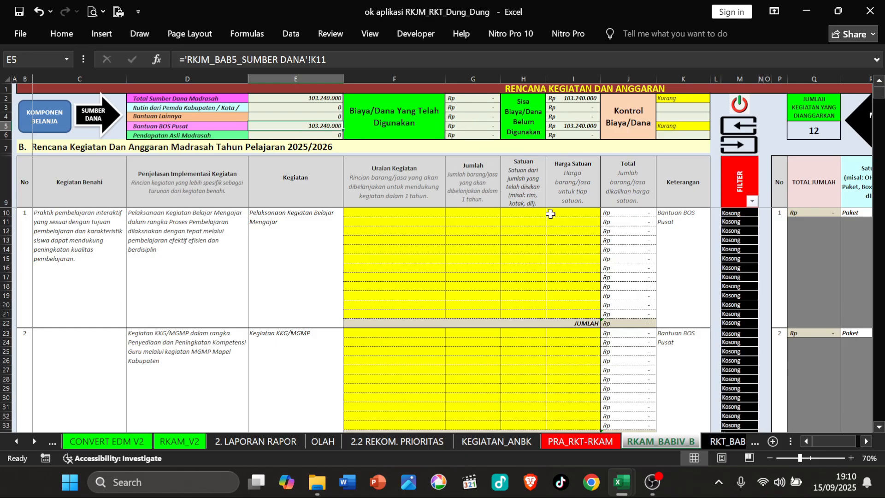
Step: Enter a trial quantity of 1 and unit price of 5000000 in the first expense row of activity 1
click(482, 213)
text(1)
key(Return)
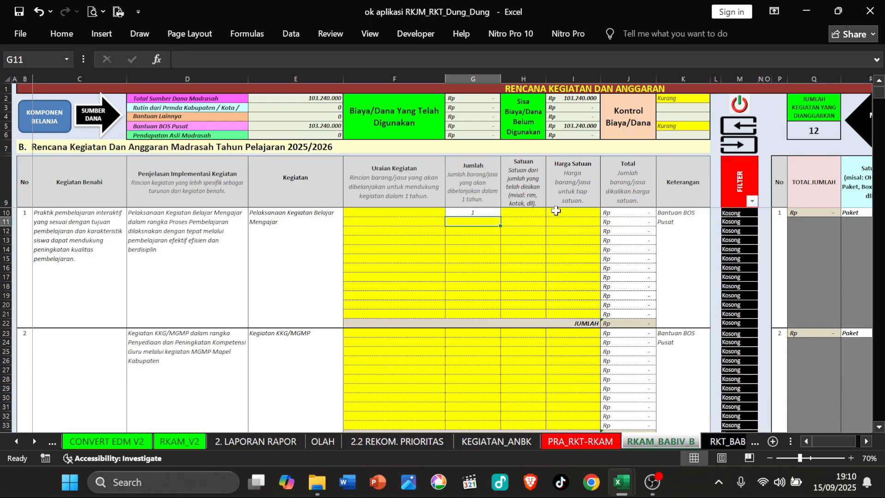
double_click(559, 213)
text(5000000)
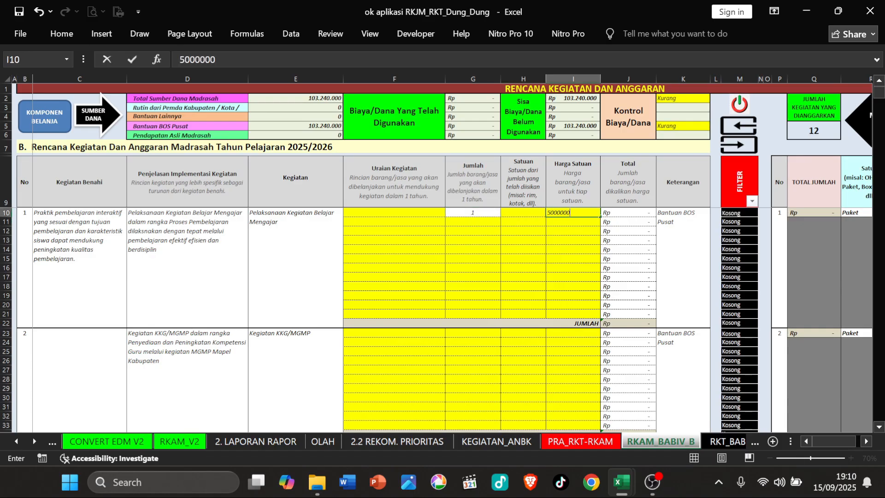
key(Return)
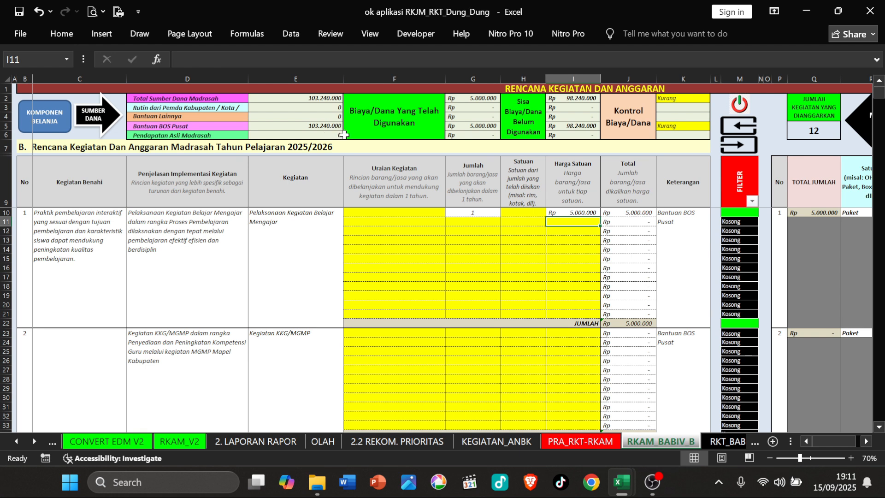
Step: Try a unit price of 103240000 in activity 1's first expense row, and clear that row's trial quantity and price
click(562, 213)
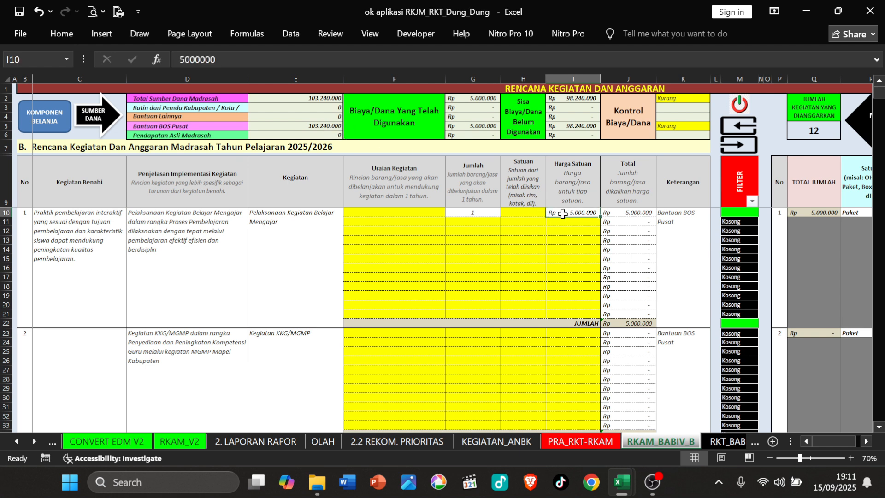
text(10324)
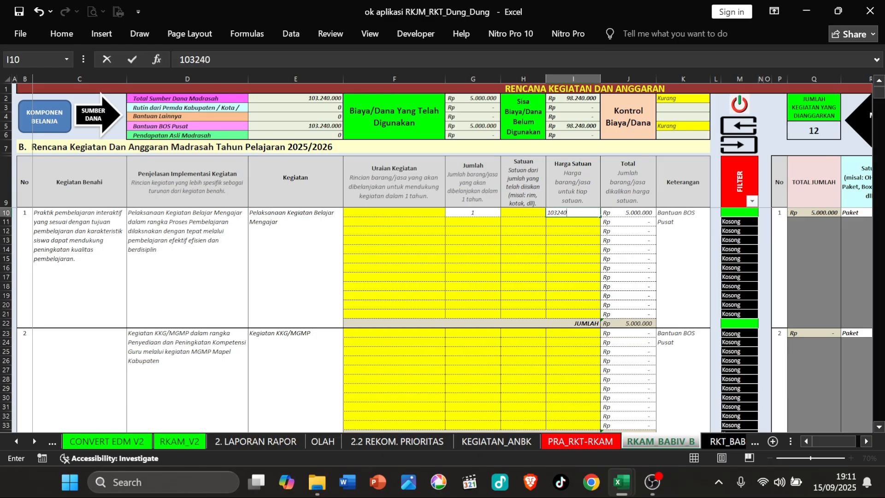
key(Return)
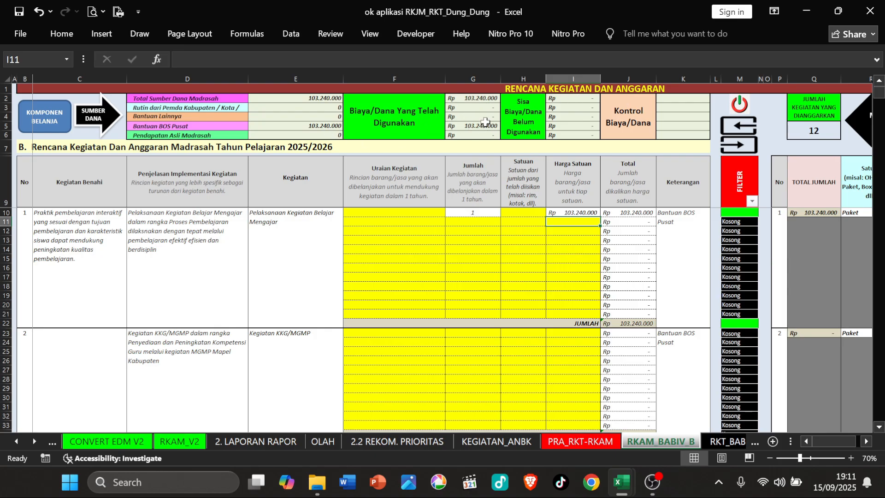
drag(480, 213, 553, 212)
key(Delete)
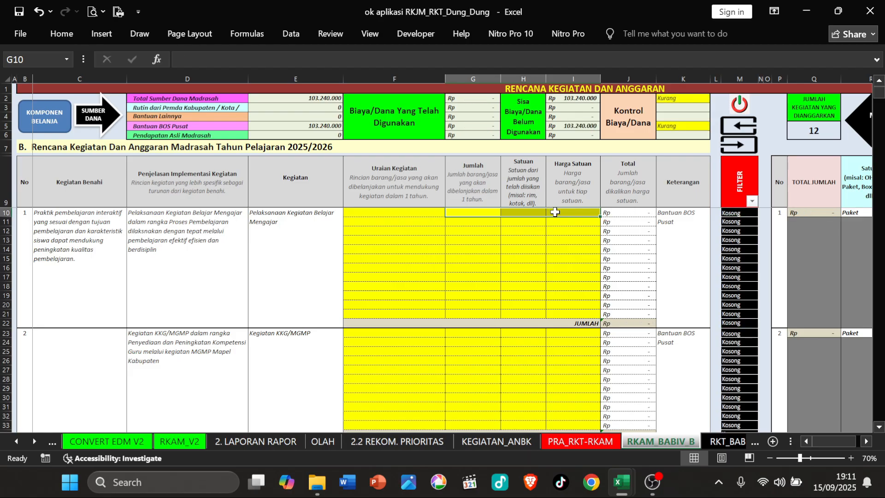
click(366, 251)
click(397, 265)
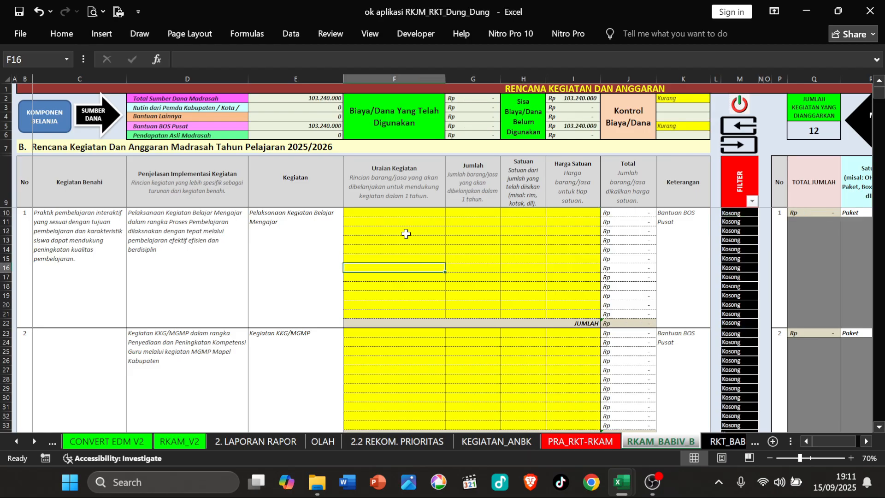
click(407, 234)
click(385, 251)
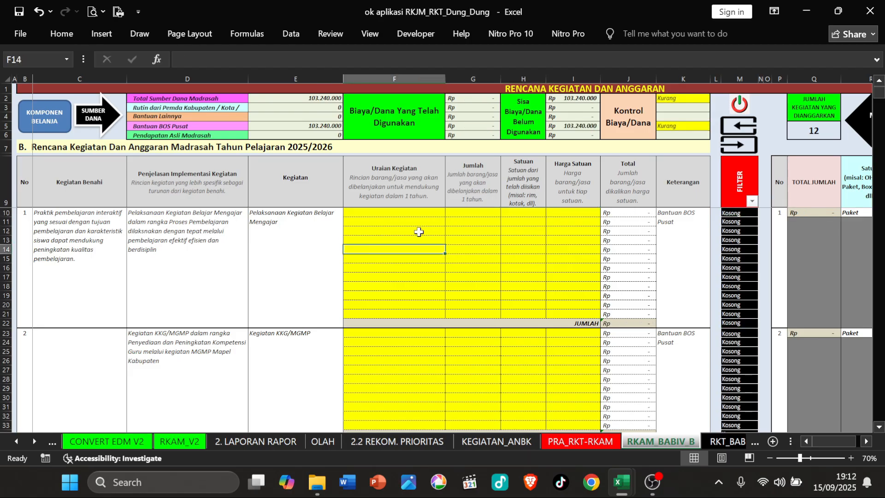
click(419, 213)
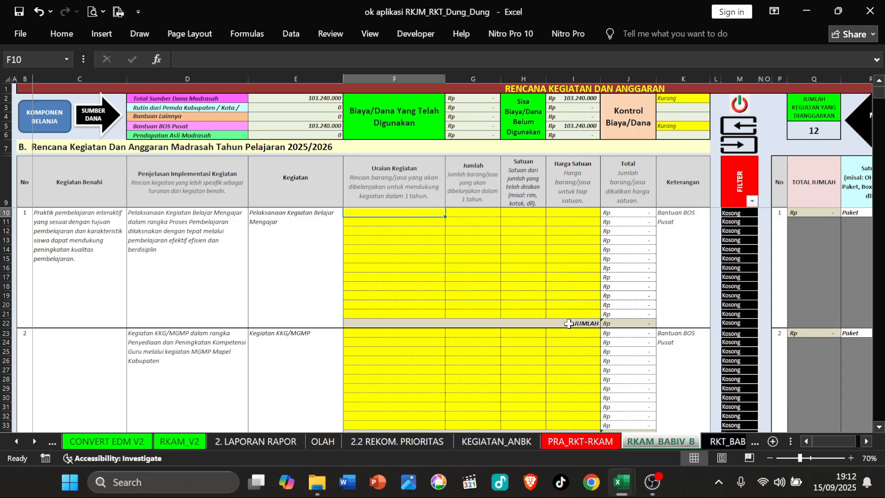
Step: Show the eRKAM report beside the budget plan and examine the expense items listed under Pelaksanaan Kegiatan Belajar Mengajar
click(838, 12)
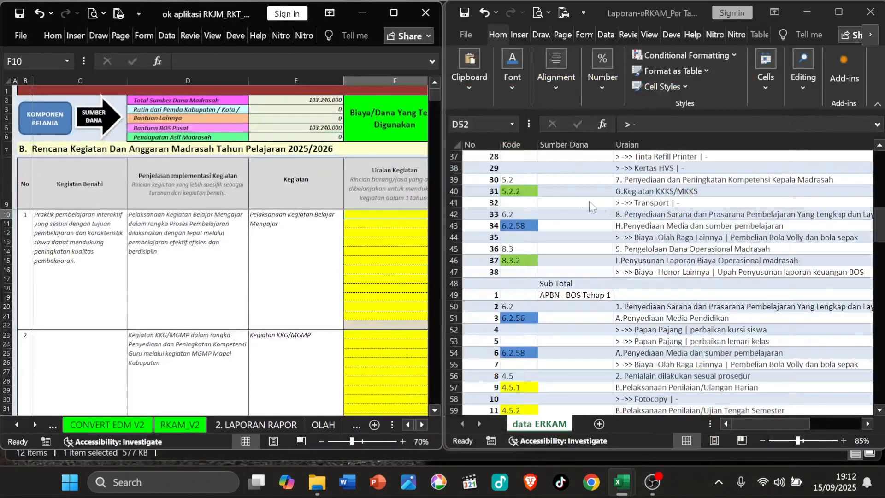
click(650, 225)
scroll(668, 239, up, 2)
scroll(668, 239, up, 9)
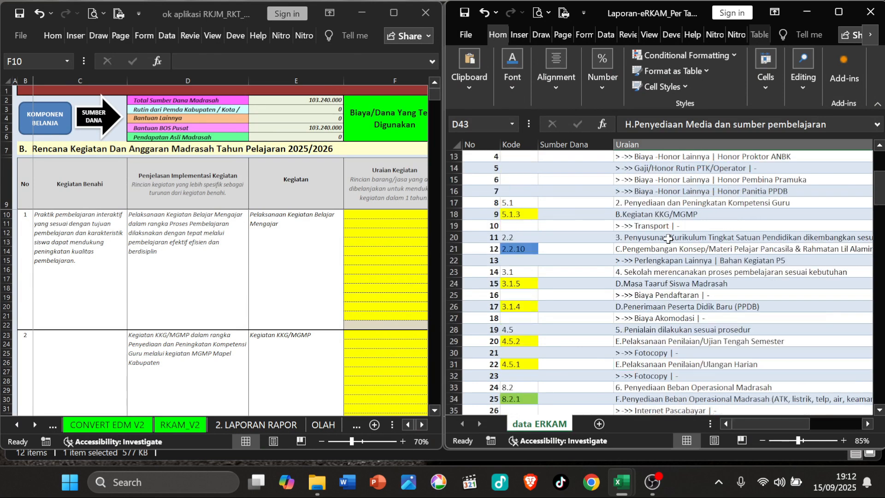
click(650, 261)
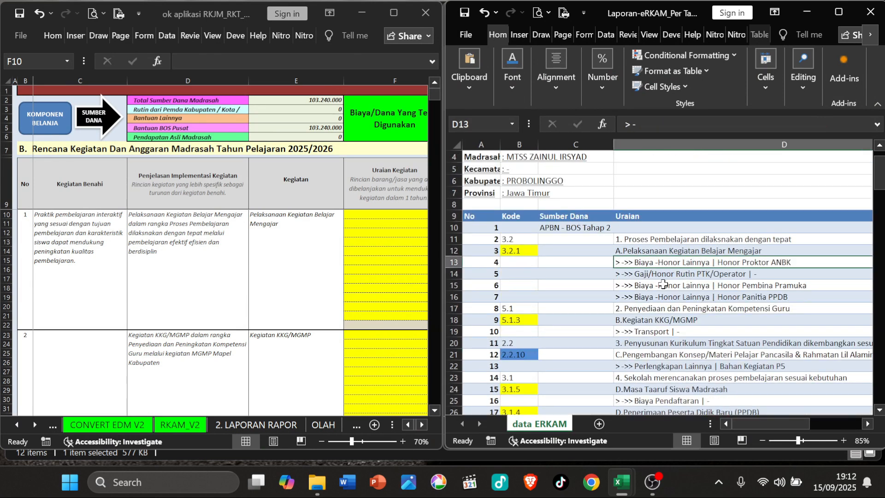
click(655, 274)
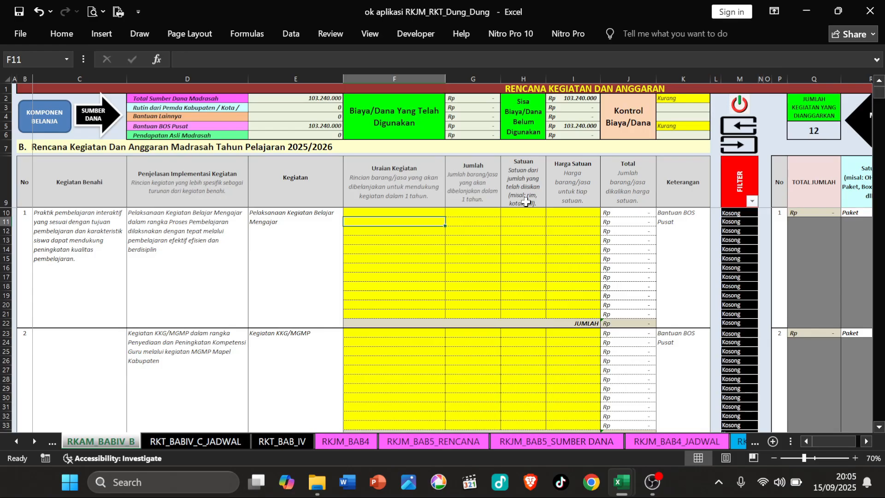
Step: Check the PRA_RKT-RKAM sheet and return to the first Uraian Kegiatan cell of activity 1 in the budget plan
click(408, 212)
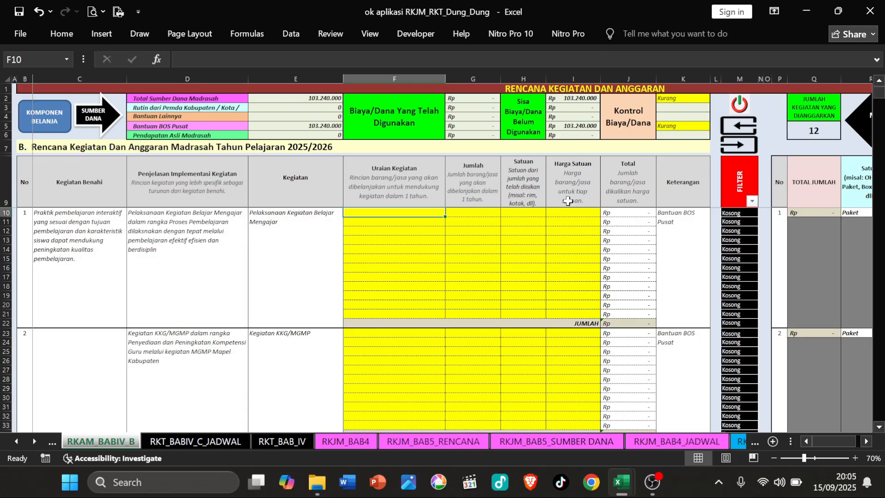
click(727, 130)
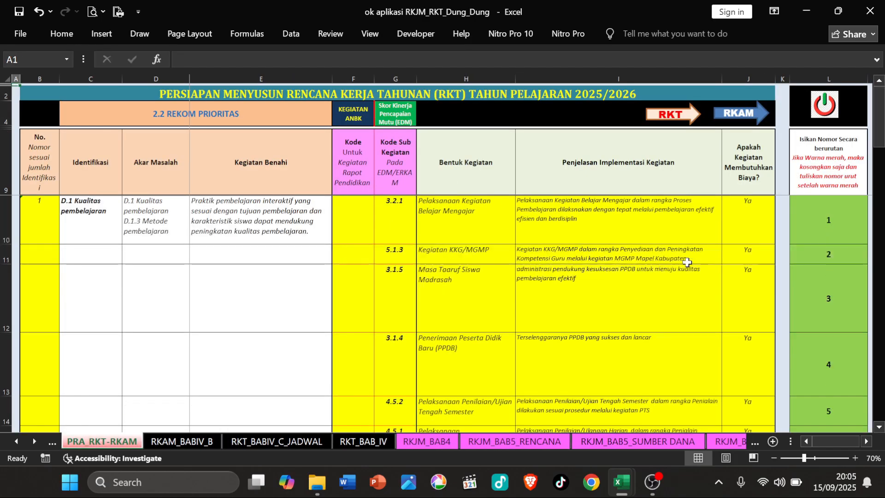
click(754, 123)
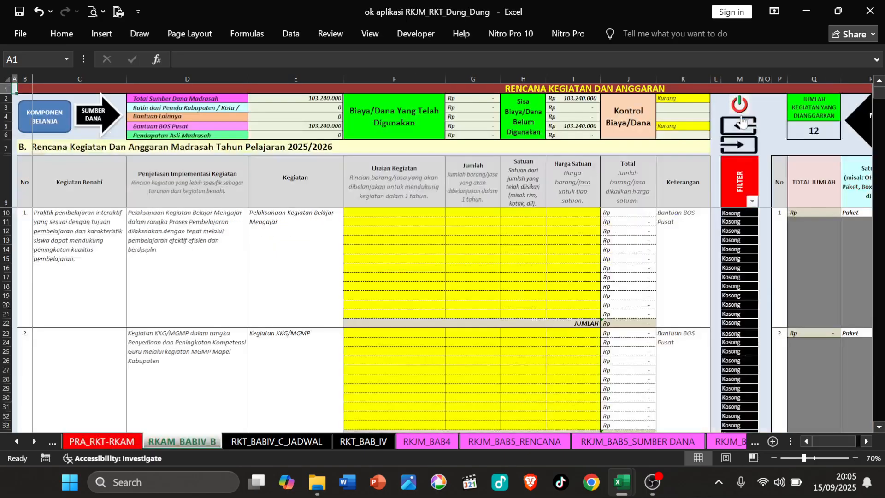
click(428, 217)
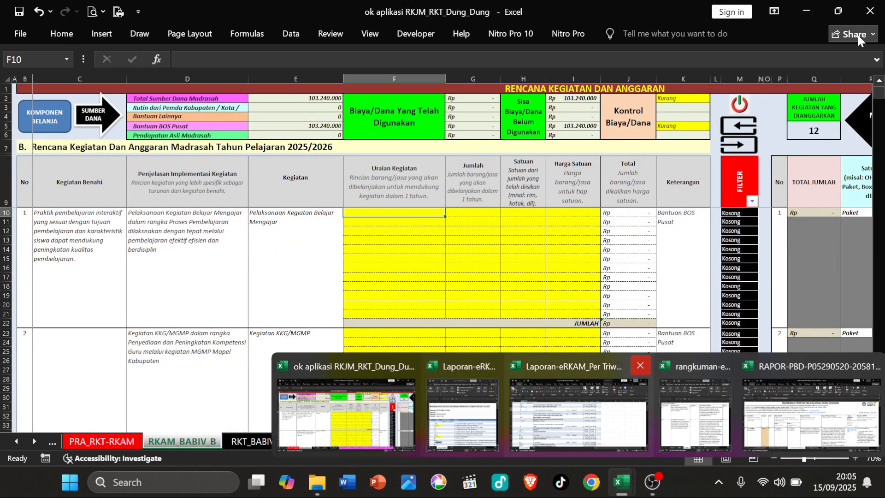
Step: Show the eRKAM report beside the budget plan and locate activity codes 3.2.1 and 5.1.3 in it
click(839, 13)
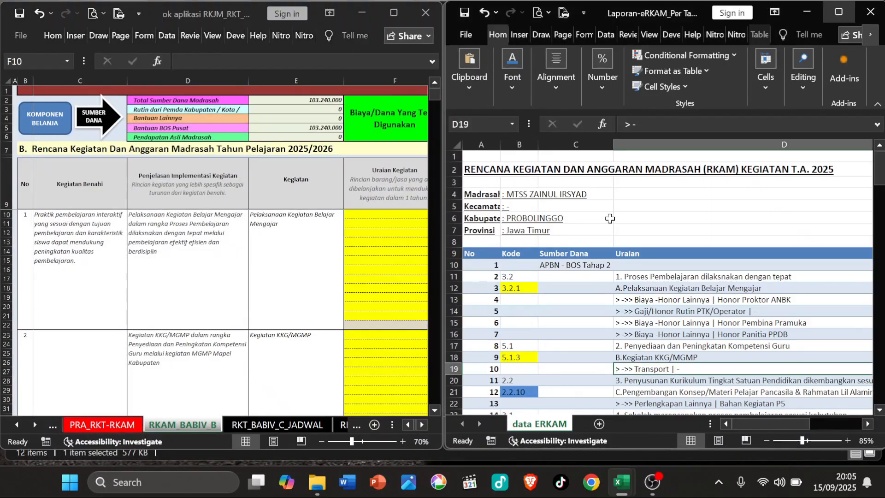
click(653, 286)
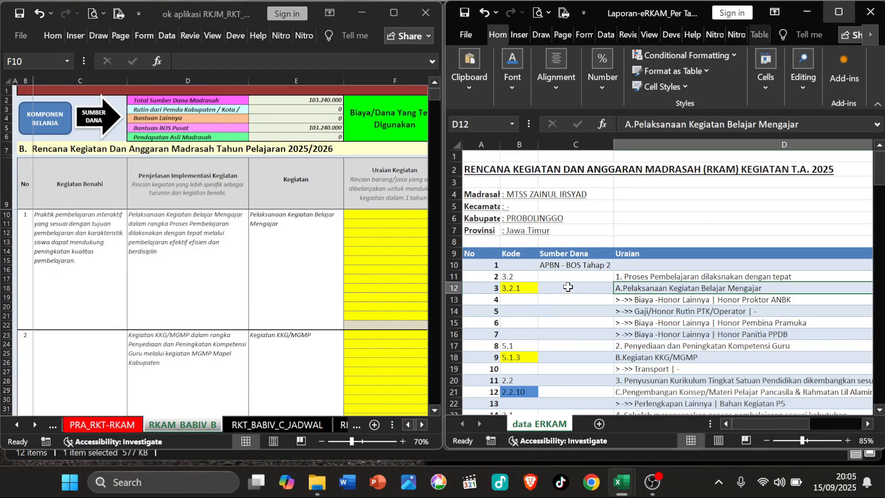
click(535, 288)
click(520, 356)
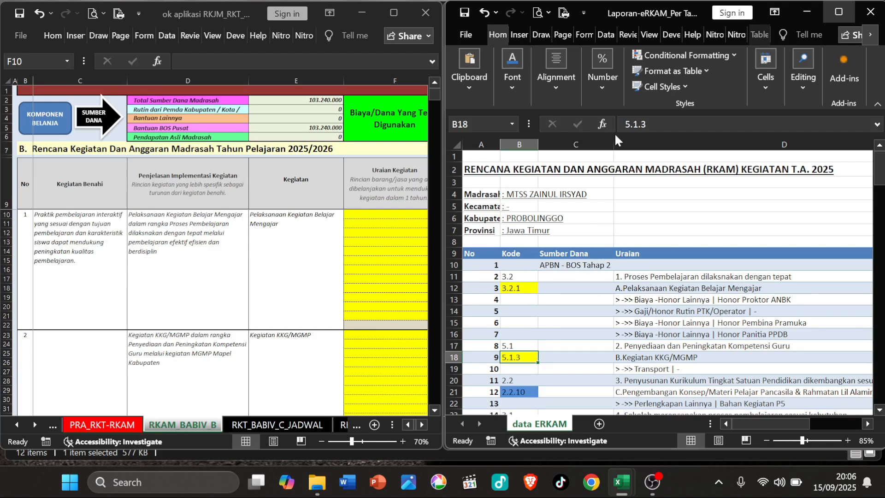
Step: Narrow the Sumber Dana and Uraian columns in the eRKAM report so Koefisien and Harga fit beside them
drag(615, 156, 553, 157)
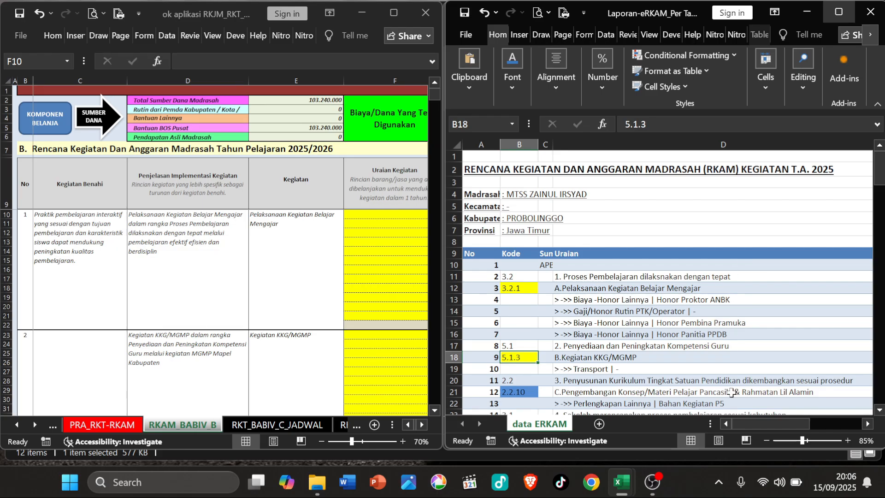
drag(771, 424, 807, 432)
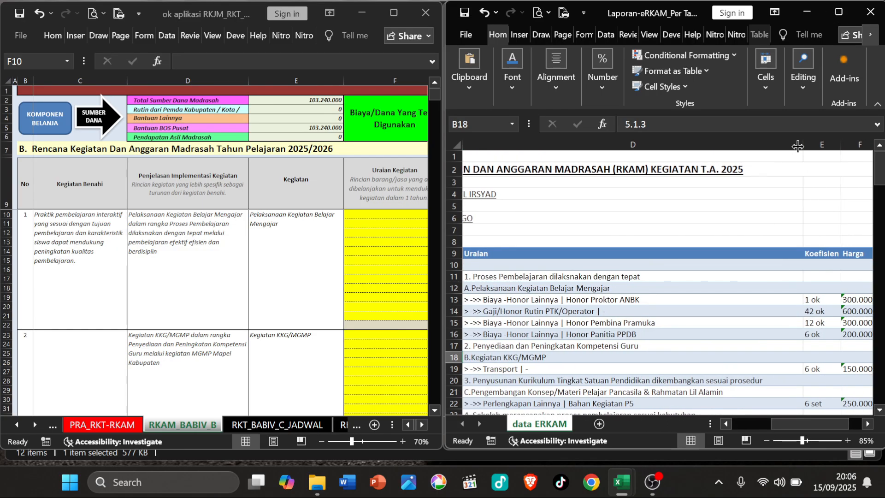
drag(802, 145, 671, 171)
drag(773, 429, 733, 477)
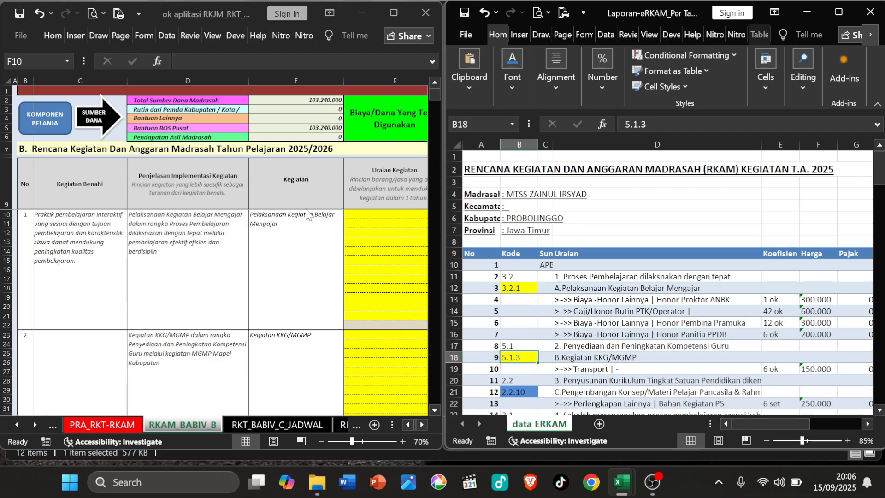
Step: Show the budget plan full size, check the PRA_RKT-RKAM sheet, and review activity 1's Uraian Kegiatan cells
click(322, 223)
click(400, 13)
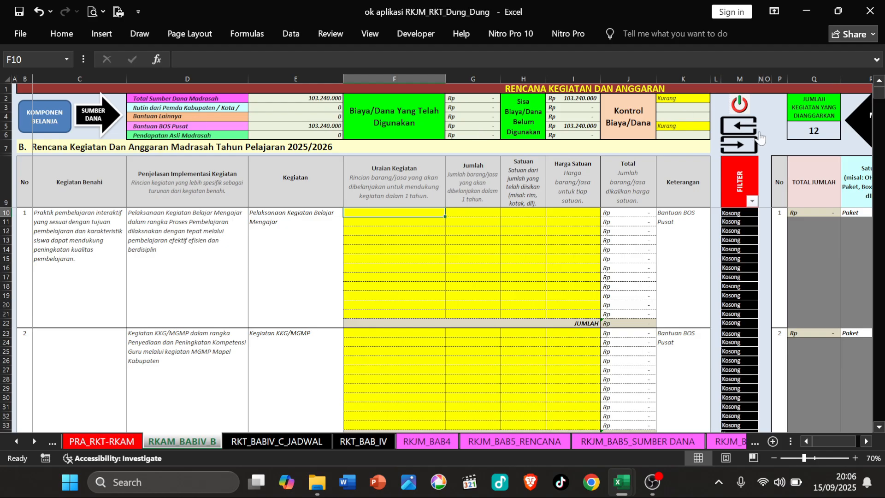
click(760, 137)
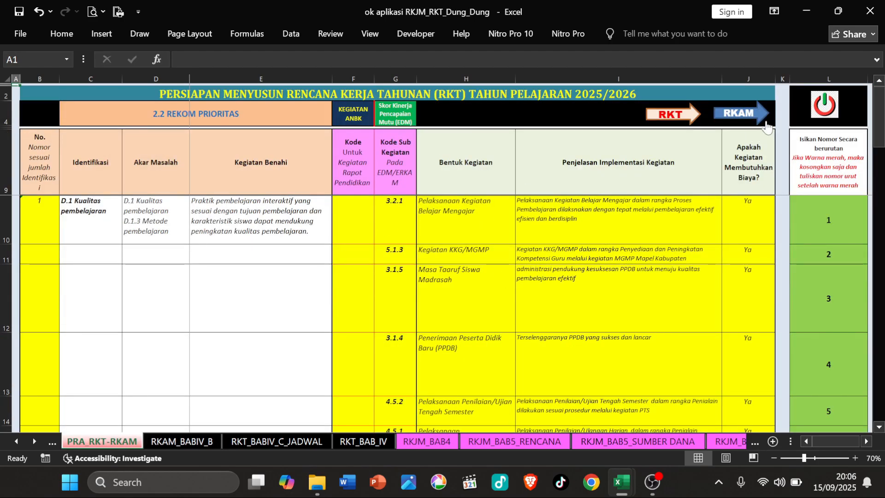
click(765, 125)
click(394, 213)
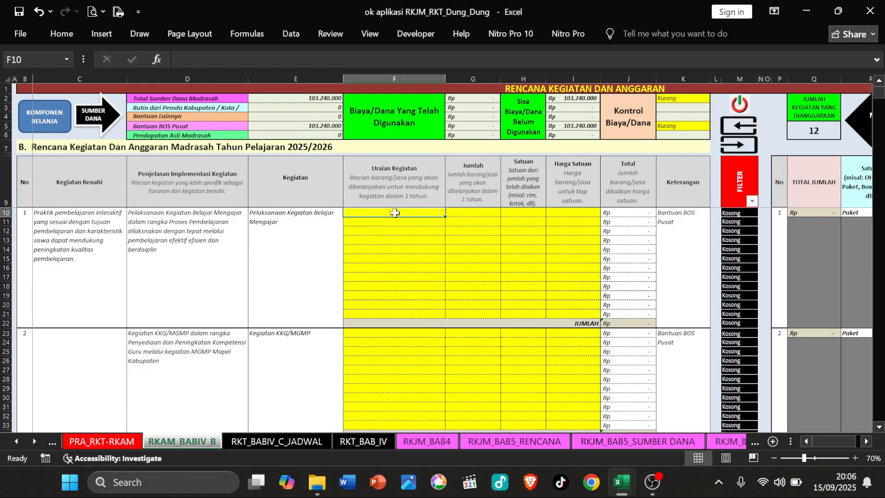
click(395, 221)
click(400, 231)
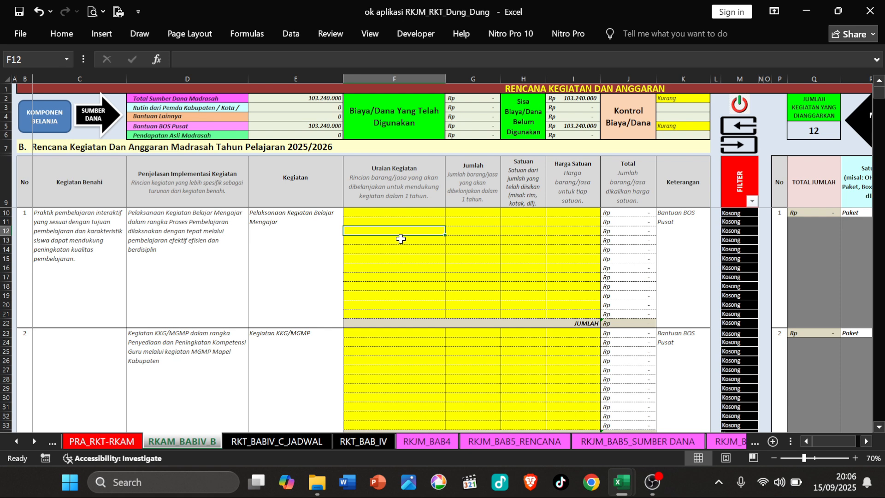
click(401, 239)
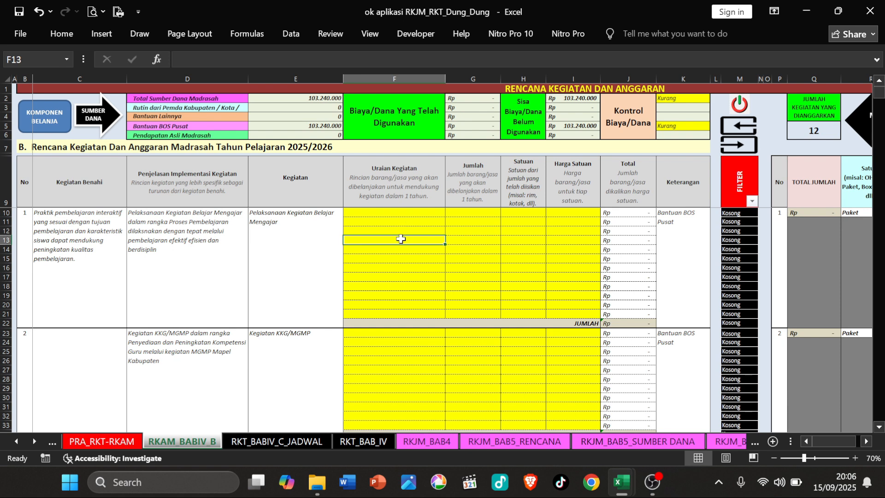
Step: Show both workbooks side by side and examine the expense items under code 3.2.1 against activity 1's expense columns
click(840, 19)
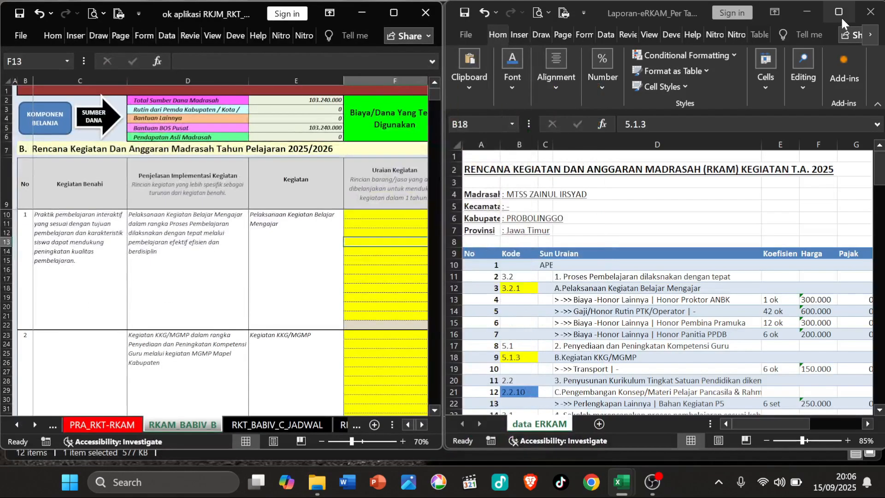
click(627, 275)
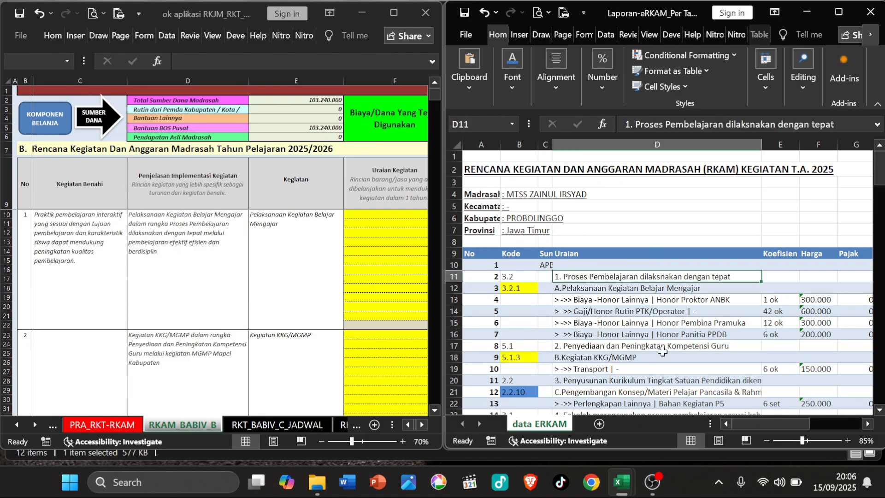
click(520, 290)
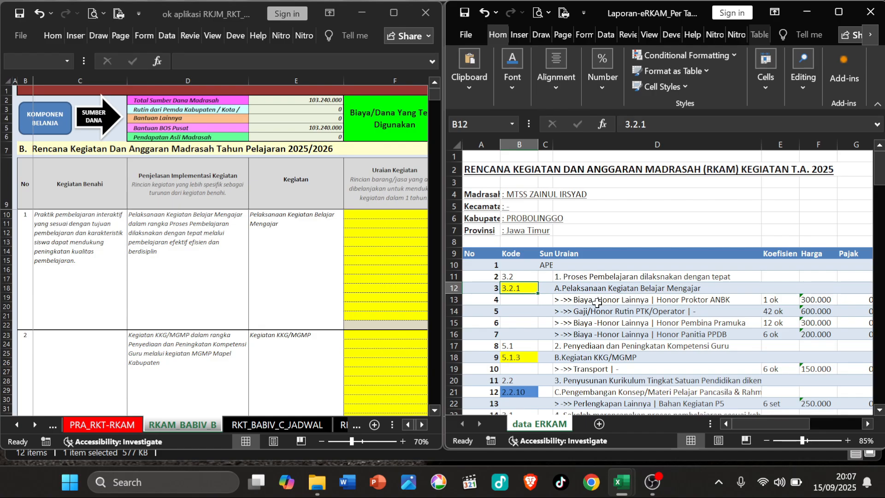
drag(583, 301, 596, 332)
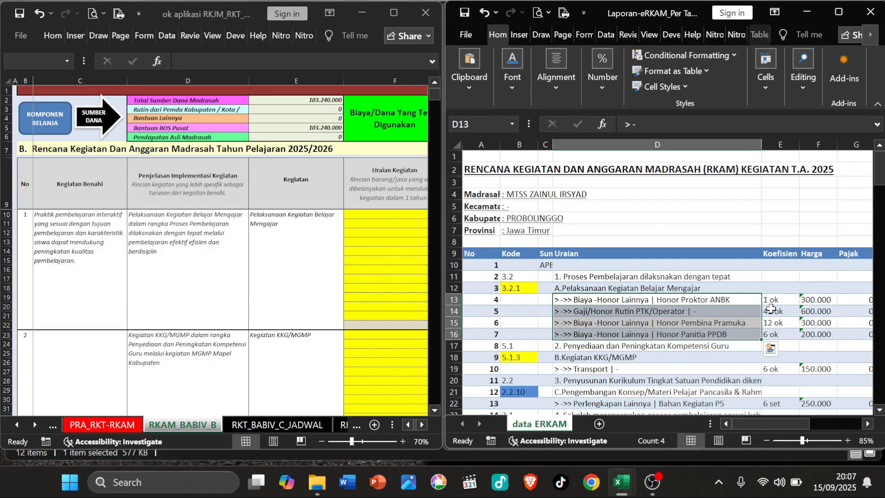
click(420, 422)
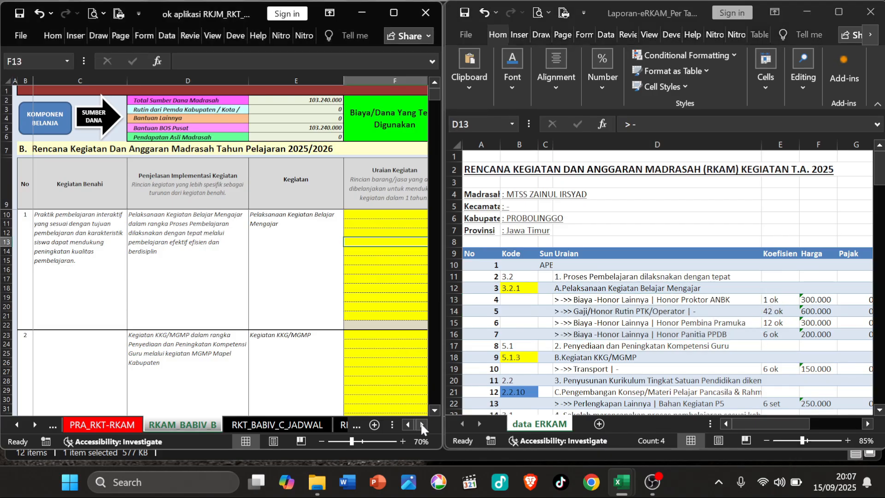
click(420, 422)
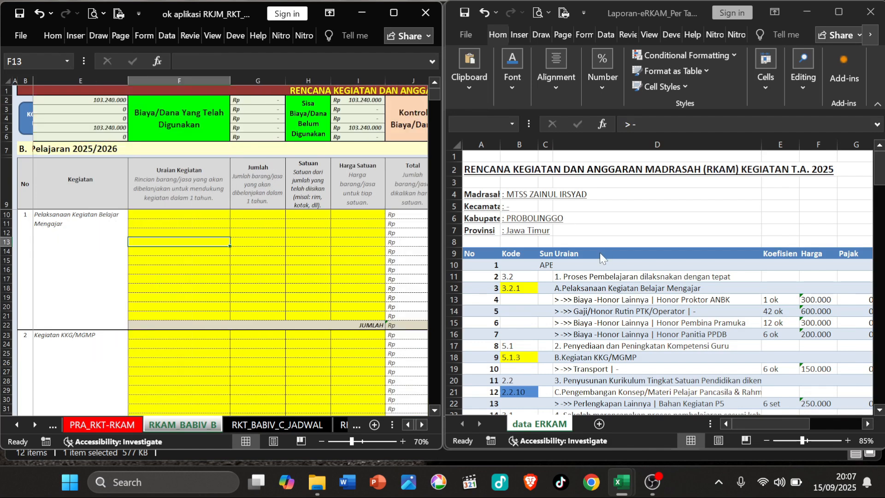
drag(593, 299, 594, 335)
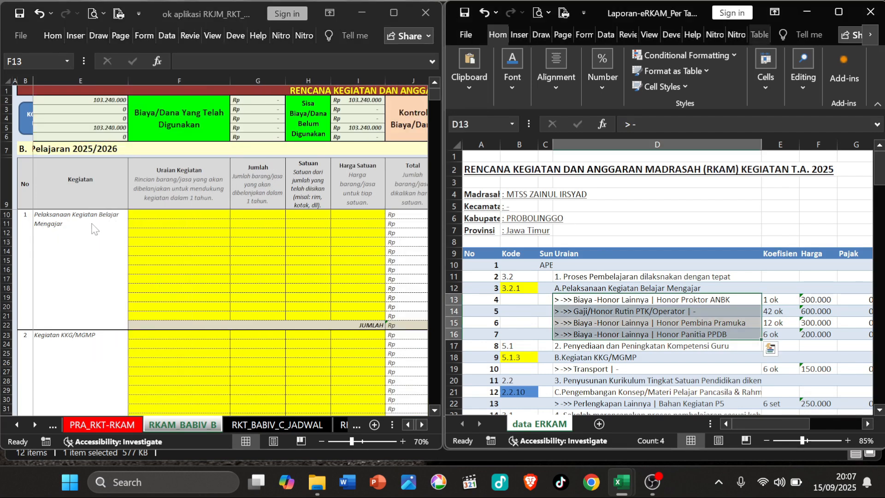
click(92, 225)
click(578, 304)
click(613, 298)
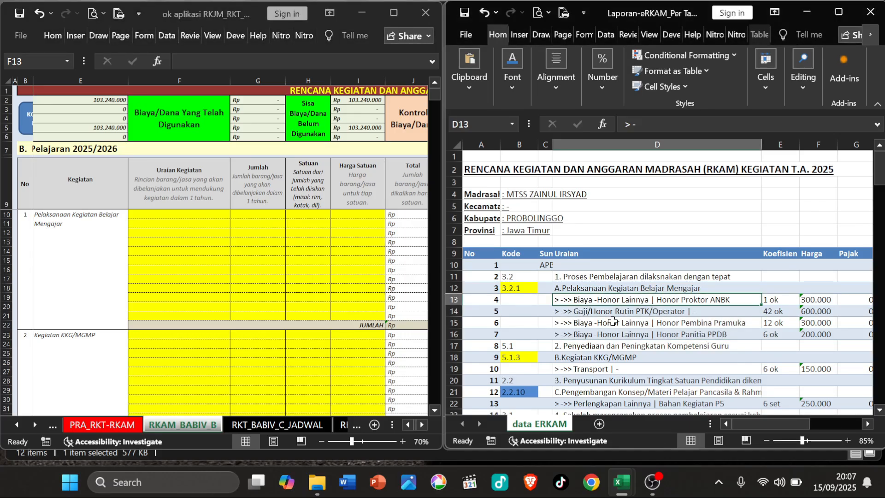
click(614, 311)
click(618, 323)
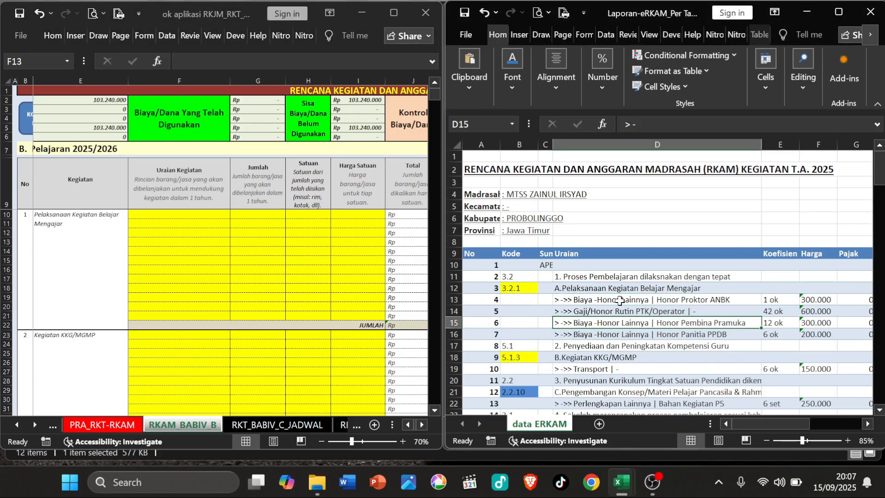
Step: Copy the descriptions and coefficients of the four items under 3.2.1 and paste them as values from F10 in activity 1
drag(619, 300, 773, 334)
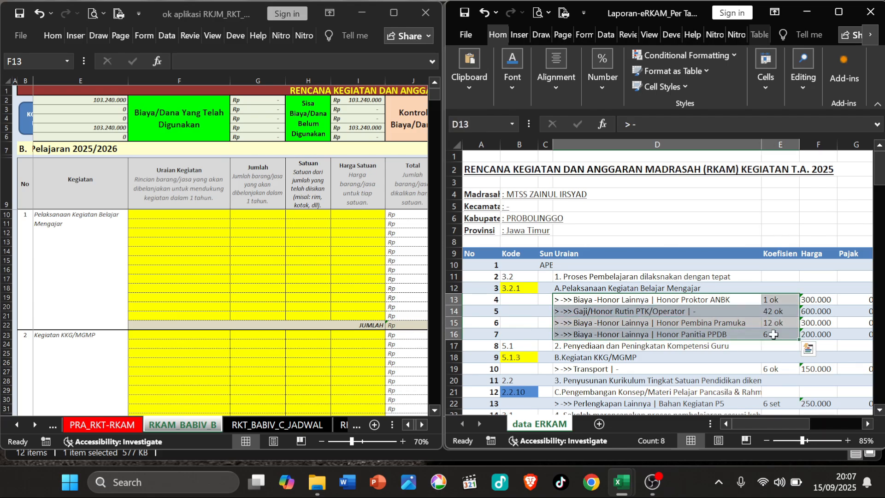
key(ctrl+c)
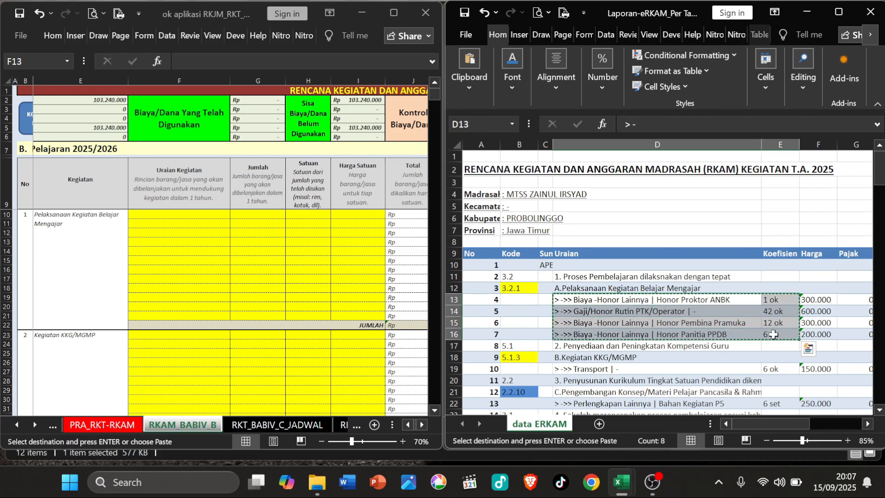
click(182, 214)
click(182, 213)
right_click(182, 214)
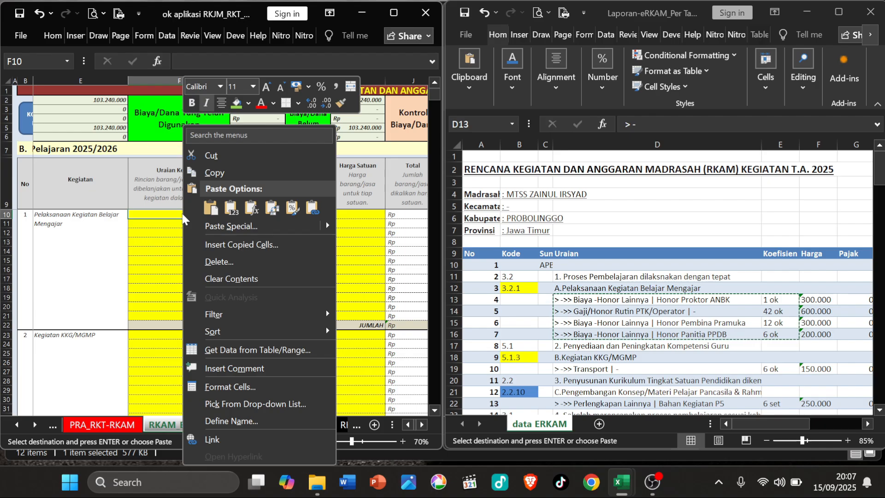
click(231, 209)
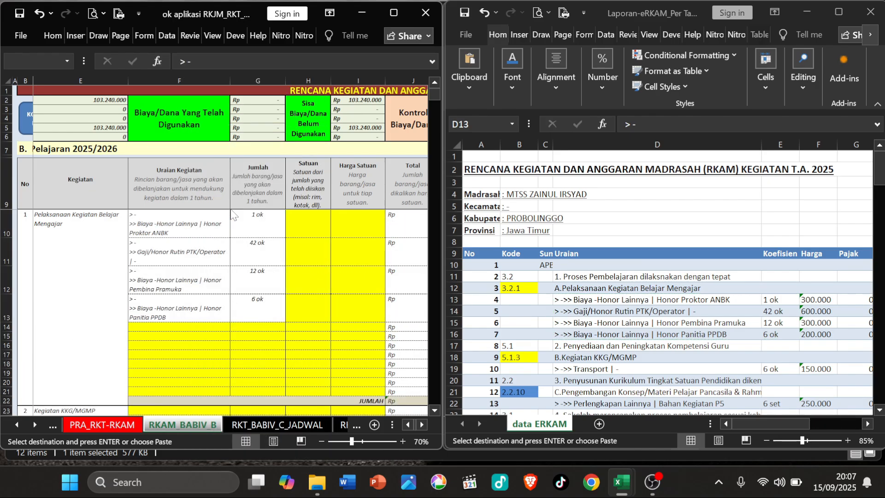
Step: Remove the leading dash and arrow characters from the Honor Proktor ANBK description in F10
click(202, 250)
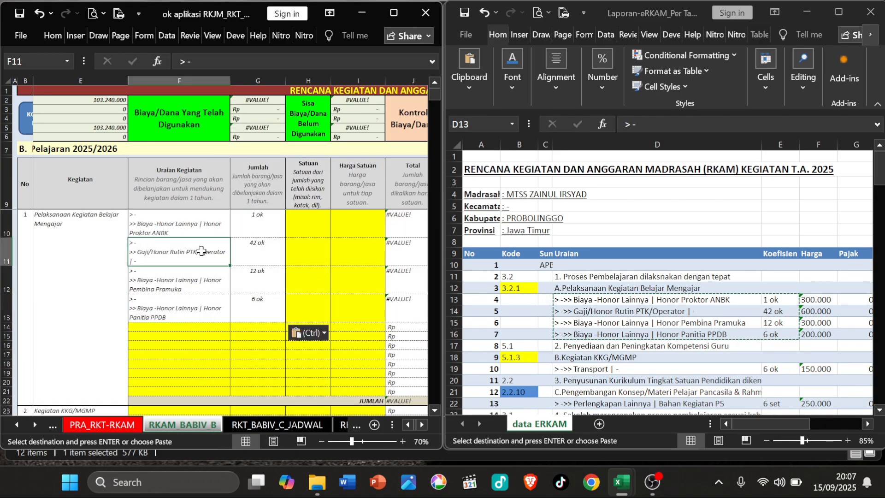
double_click(139, 226)
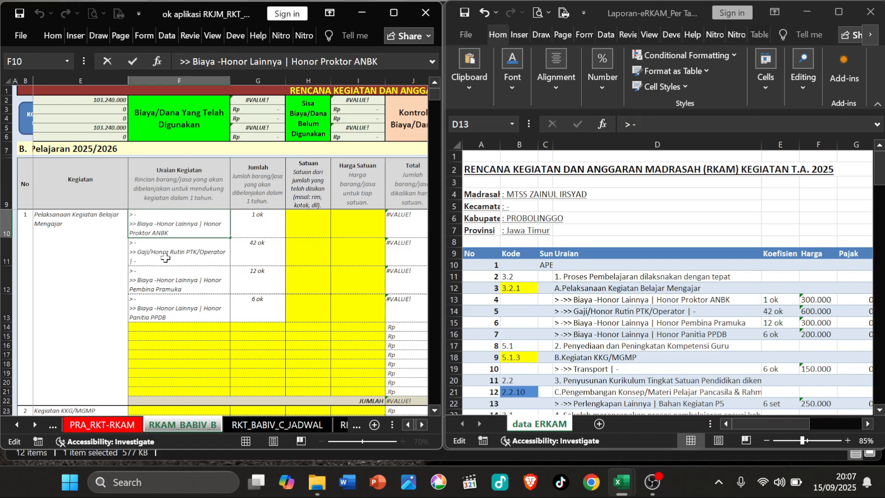
key(BackSpace)
key(BackSpace)
key(BackSpace)
key(BackSpace)
key(BackSpace)
key(BackSpace)
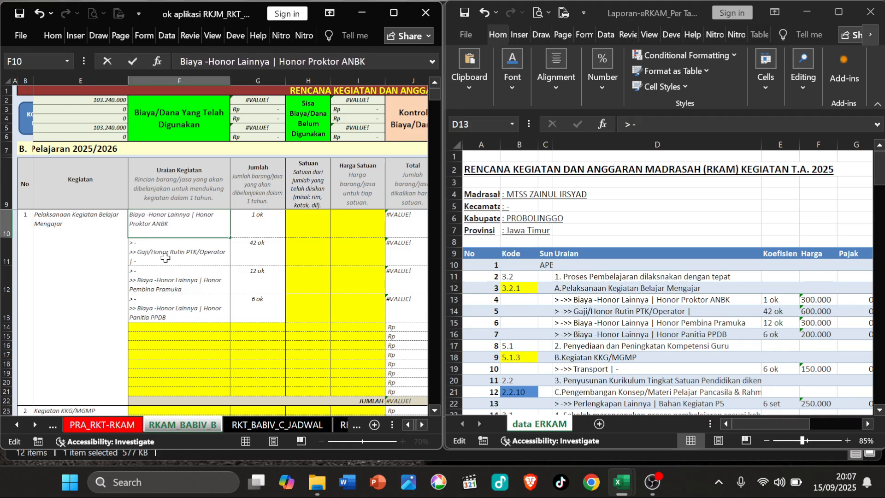
Step: Remove the leading dash and arrow characters from the Gaji/Honor Rutin PTK/Operator description in F11
double_click(139, 250)
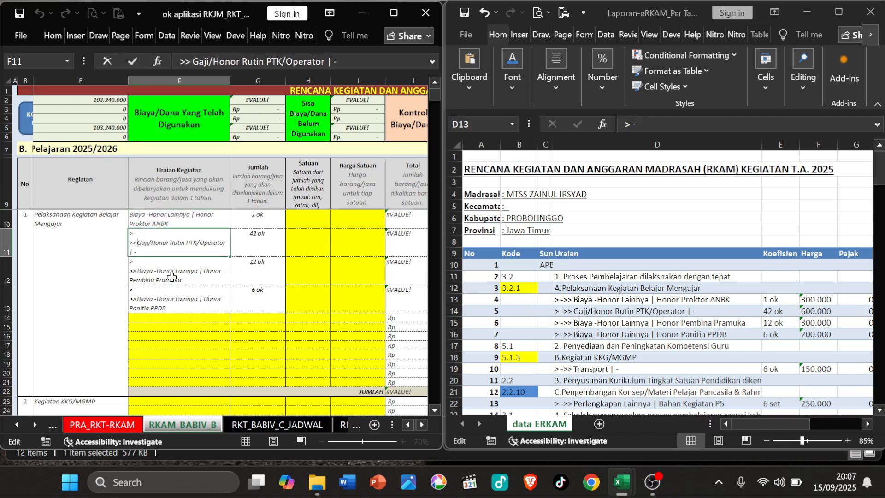
key(BackSpace)
key(BackSpace)
key(BackSpace)
key(BackSpace)
key(BackSpace)
key(BackSpace)
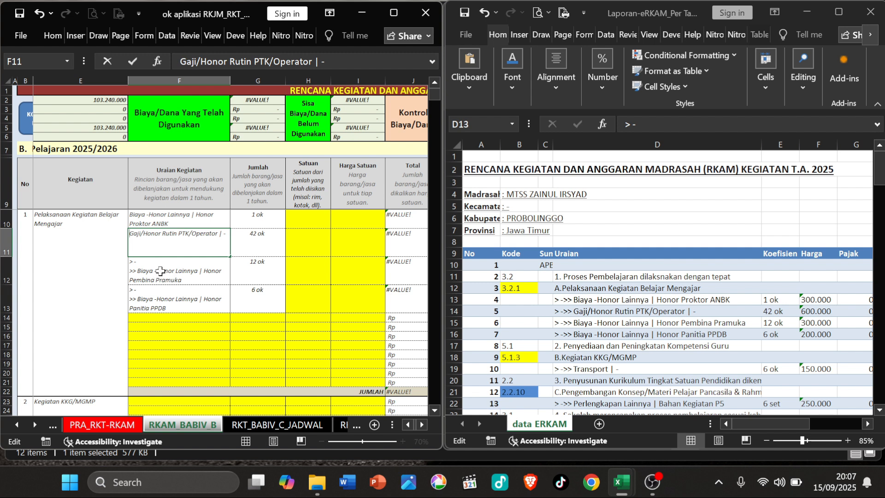
Step: Remove the leading dash and arrow characters from the Honor Pembina Pramuka description in F12
double_click(157, 279)
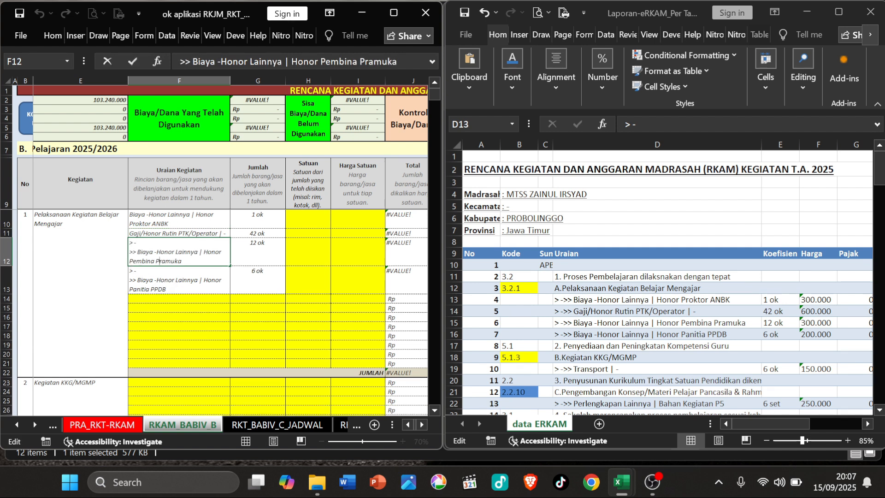
key(BackSpace)
key(BackSpace)
key(BackSpace)
key(BackSpace)
key(BackSpace)
key(BackSpace)
key(BackSpace)
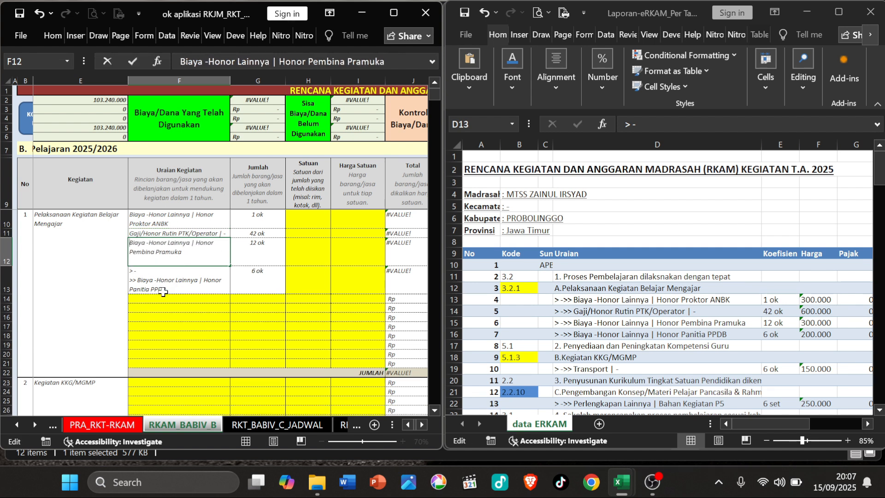
Step: Remove the leading dash and arrow characters from the Honor Panitia PPDB description in F13
double_click(137, 280)
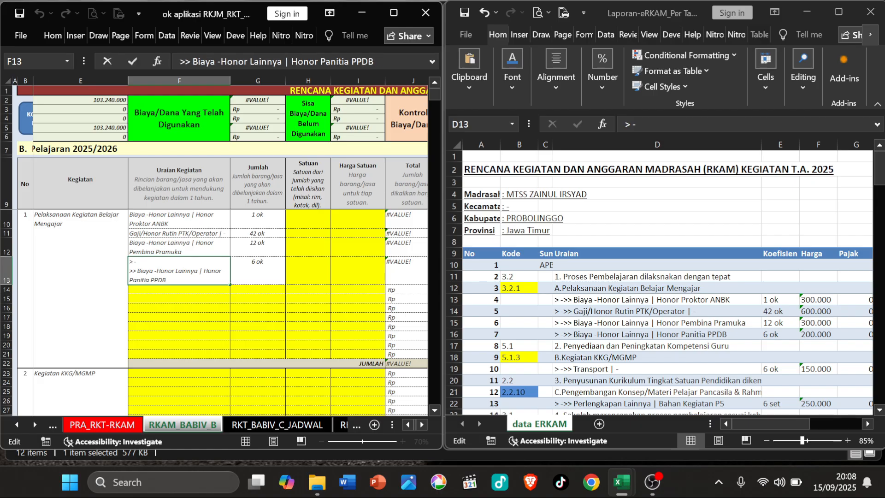
key(BackSpace)
key(BackSpace)
key(BackSpace)
key(BackSpace)
key(BackSpace)
key(BackSpace)
key(BackSpace)
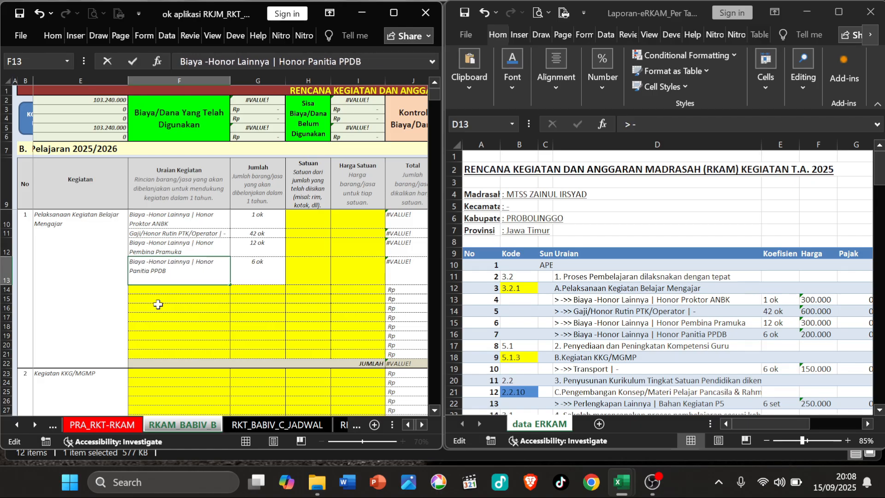
click(271, 267)
Step: Enter ok as the Satuan for all four expense items of activity 1, in H10 to H13
click(263, 222)
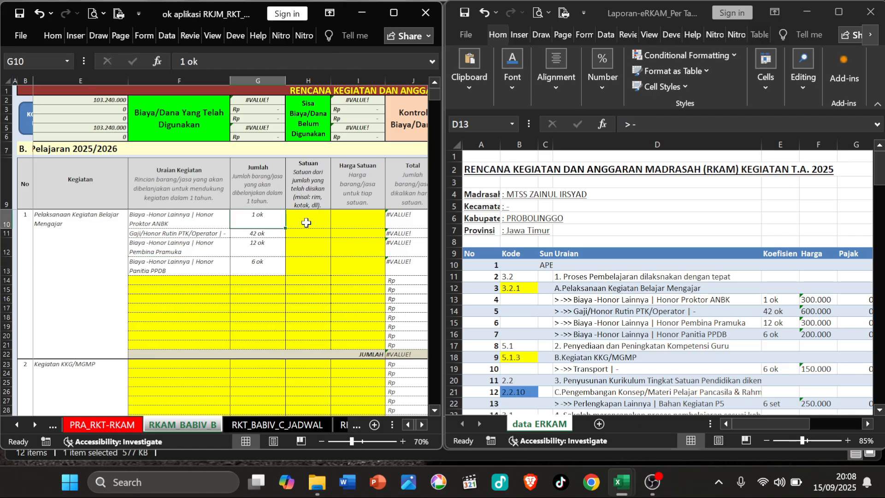
click(306, 222)
text(ok)
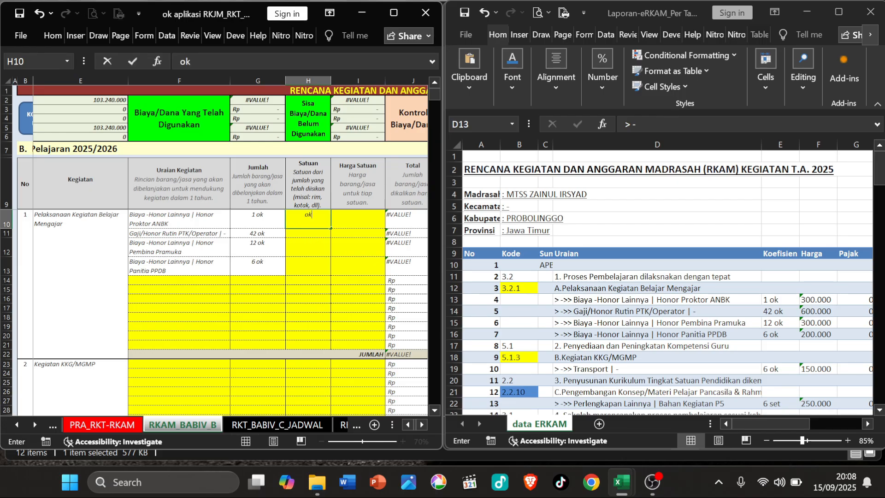
key(Return)
text(ok)
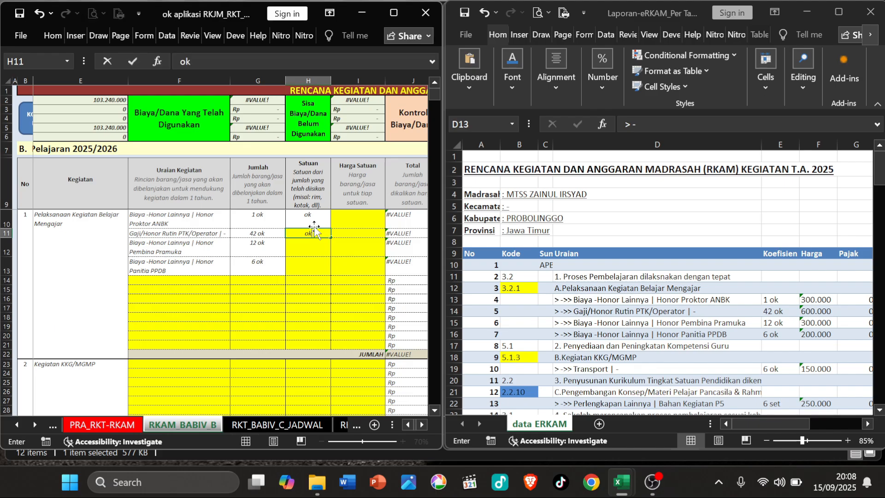
key(Return)
text(ok)
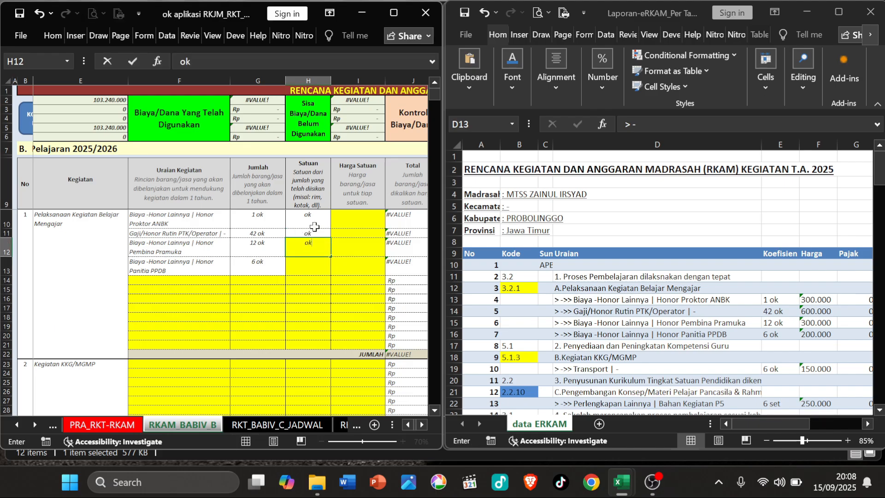
key(Return)
text(ok)
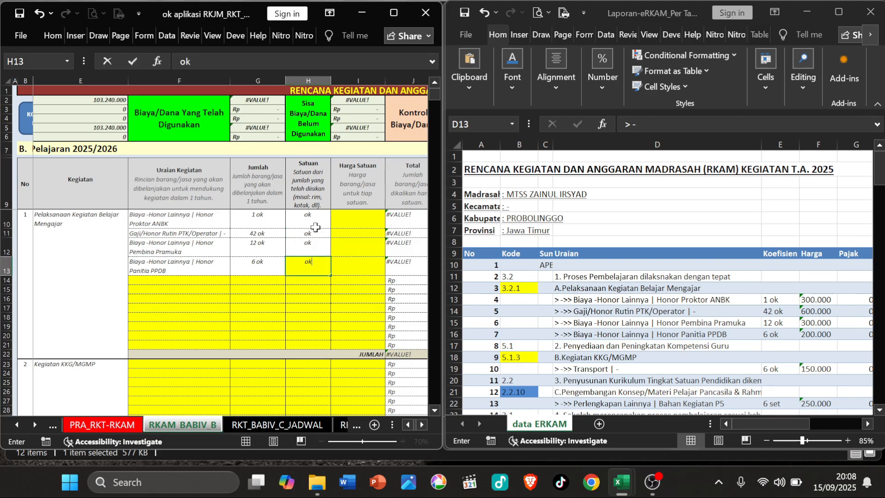
Step: Remove the ok unit from the Jumlah in G10 and G11, leaving 1 and 42
key(Return)
double_click(276, 224)
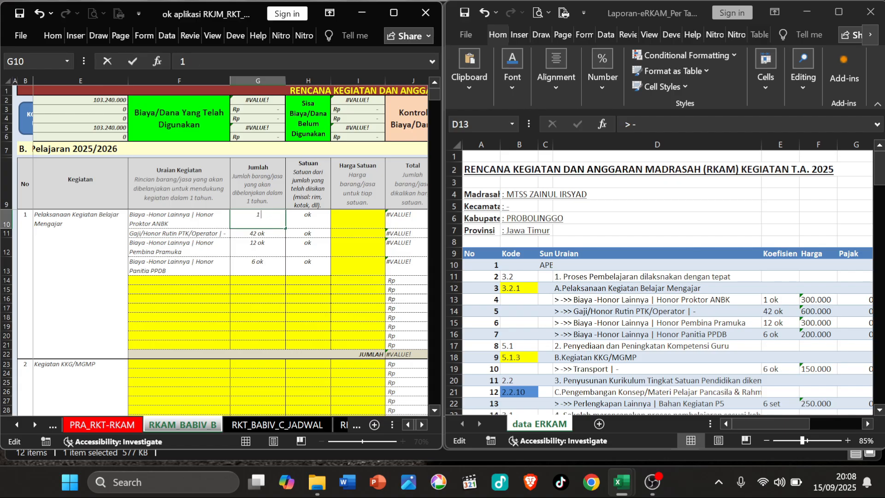
key(Return)
double_click(273, 233)
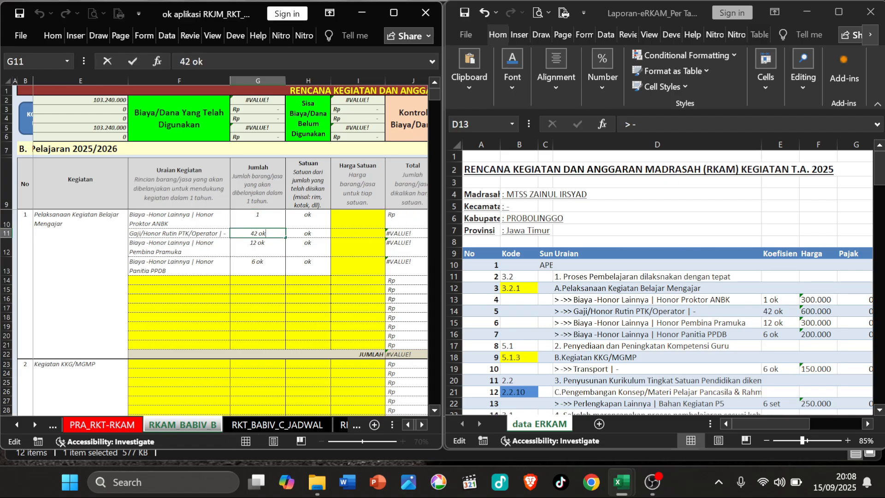
key(BackSpace)
key(Return)
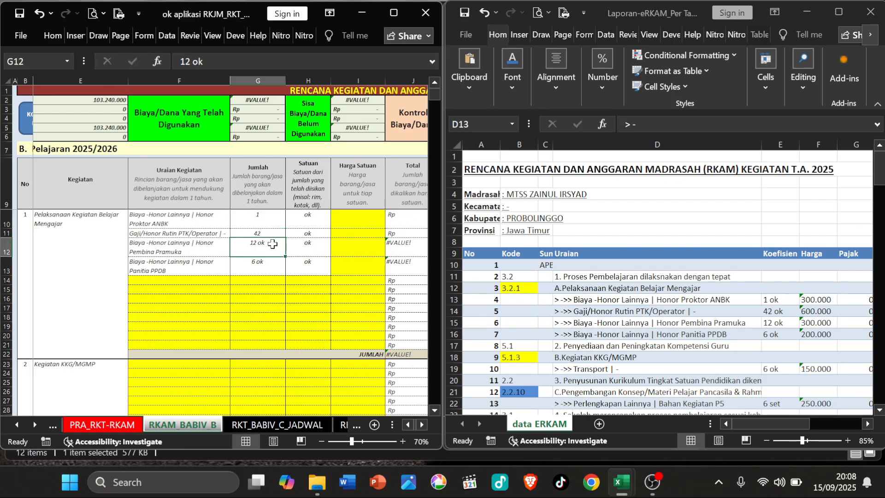
Step: Remove the ok unit from the Jumlah in G12 and G13, leaving 12 and 6
double_click(273, 243)
key(BackSpace)
key(BackSpace)
key(BackSpace)
key(Return)
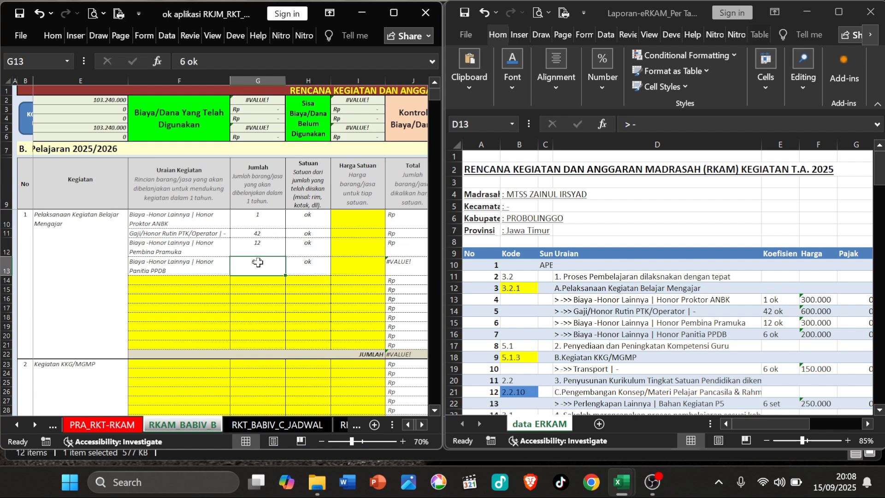
double_click(270, 262)
key(BackSpace)
key(BackSpace)
key(BackSpace)
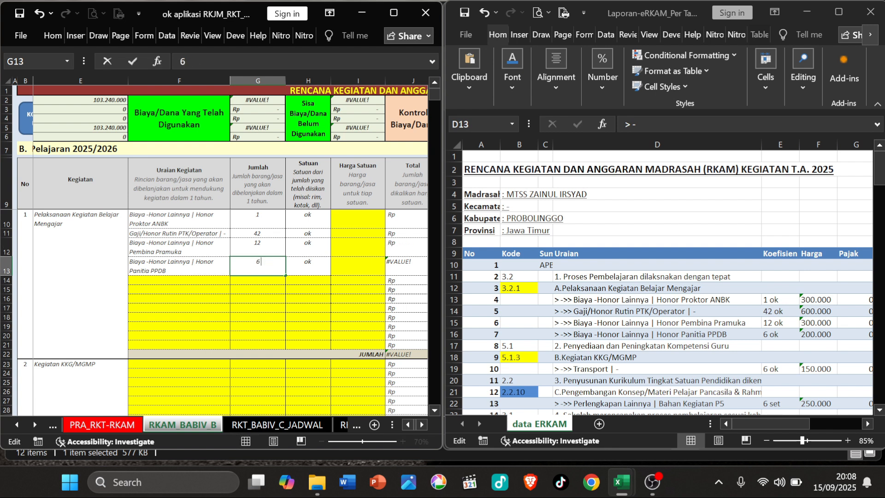
key(Return)
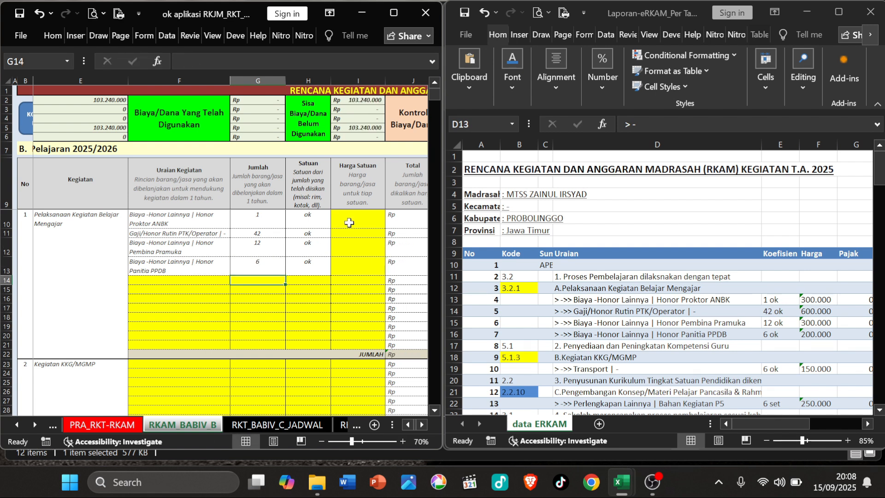
Step: Copy the four Harga values in F13:F16 of the eRKAM report into the Harga Satuan cells of activity 1, from I10
click(347, 220)
click(812, 300)
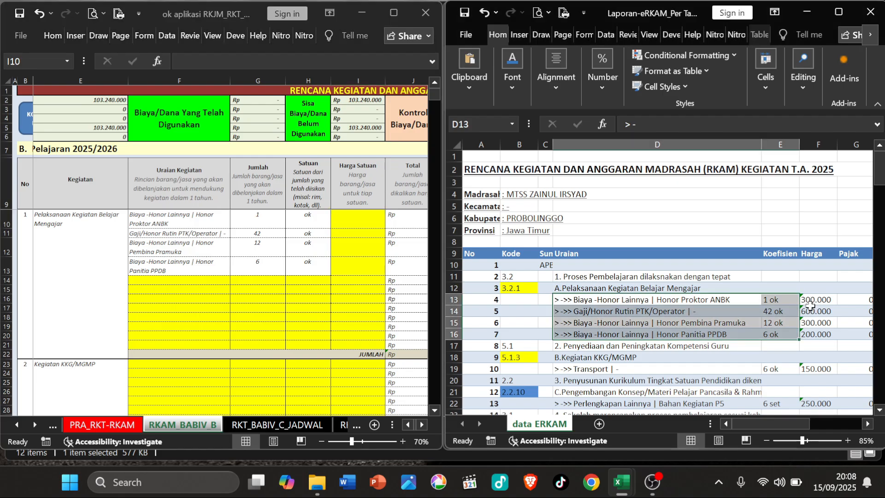
drag(812, 301, 817, 330)
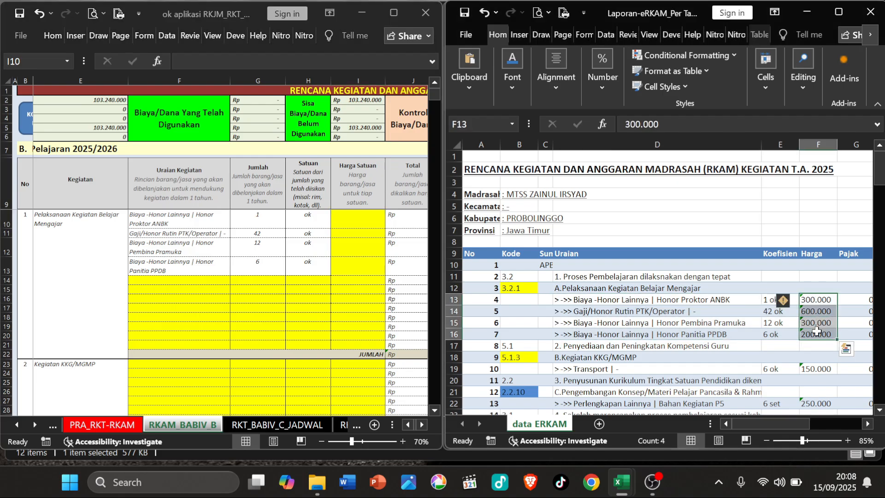
key(ctrl+c)
click(358, 218)
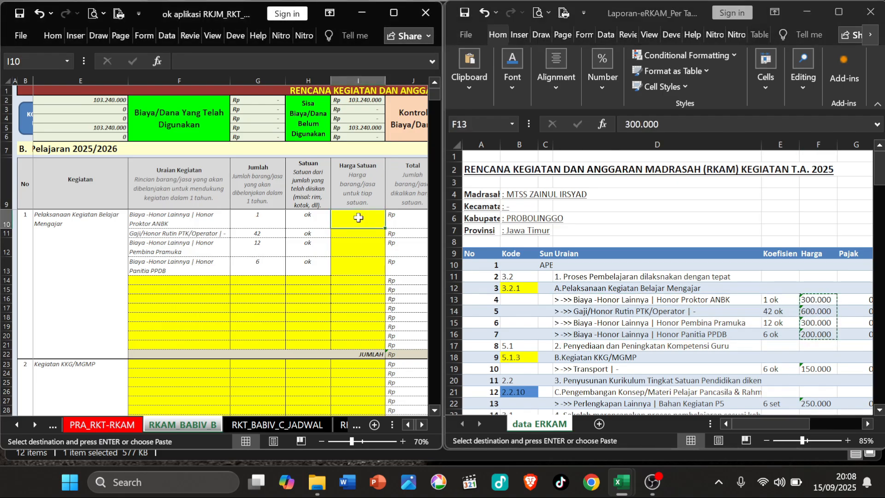
right_click(358, 218)
click(408, 213)
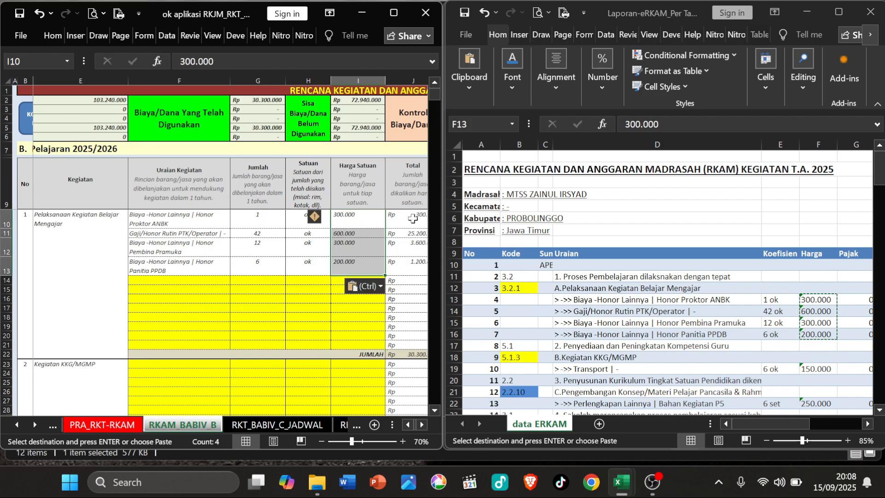
Step: Check the Total of each of activity 1's four expense items, J10 to J13, with the RKAM workbook enlarged
click(411, 267)
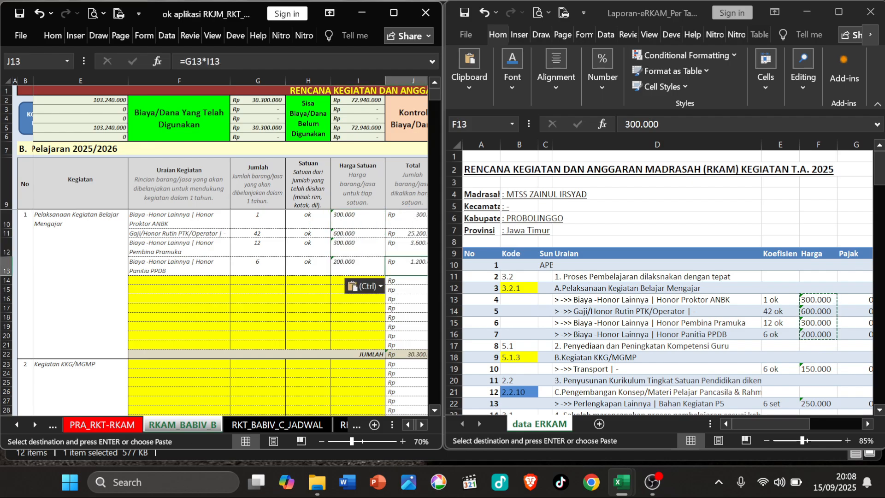
click(394, 12)
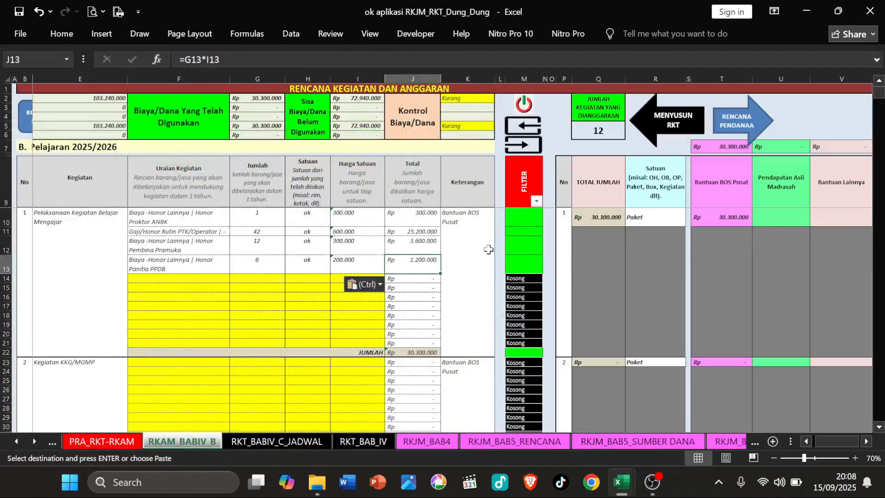
click(426, 218)
click(427, 232)
click(425, 246)
click(423, 264)
click(841, 14)
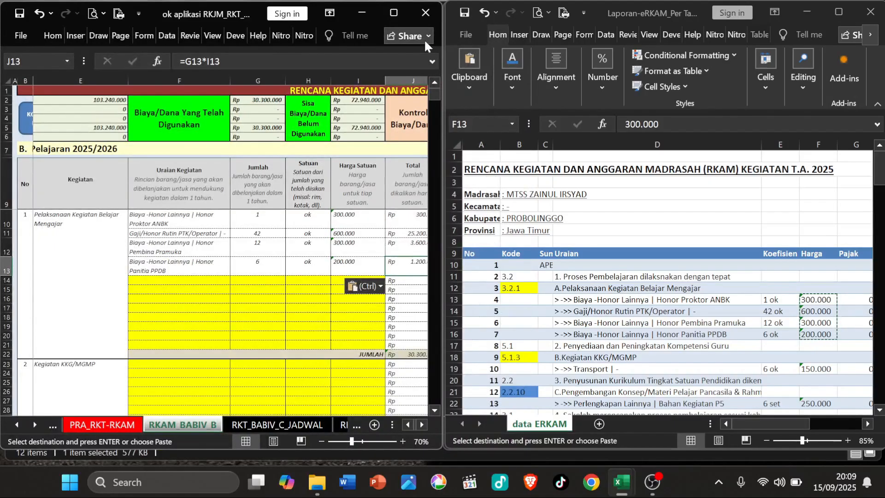
click(397, 12)
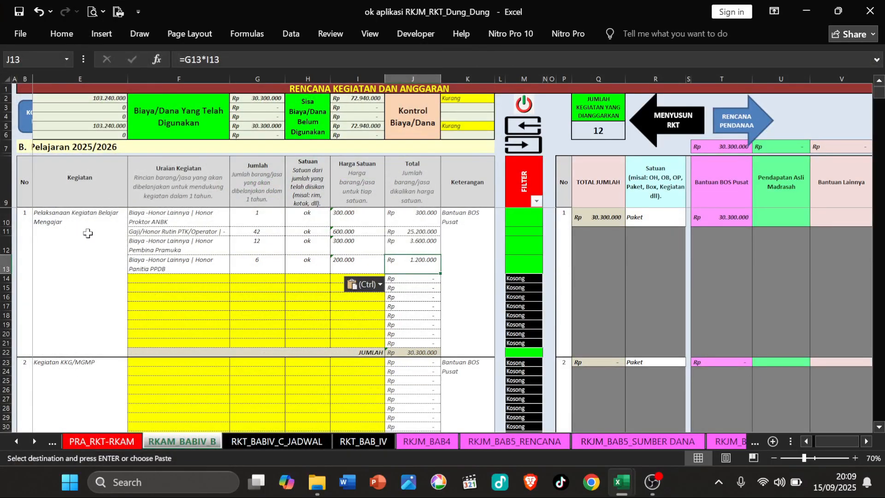
click(838, 10)
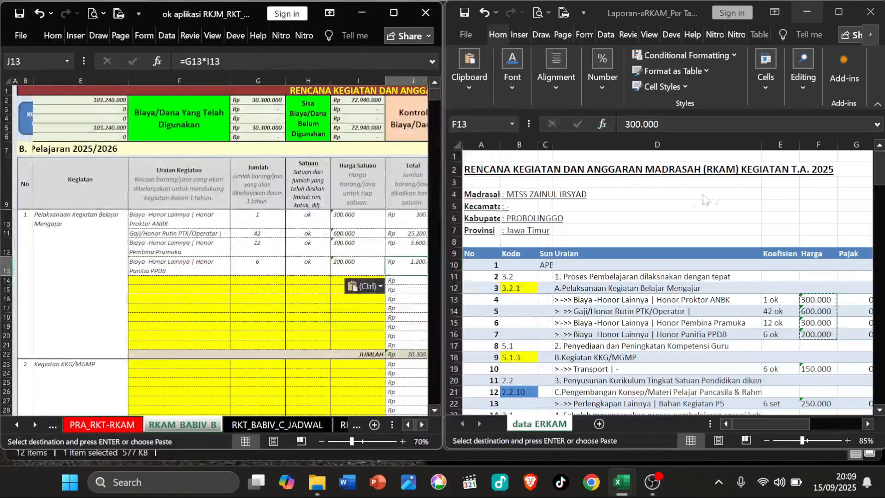
Step: Narrow the No column and widen the Sumber Dana column of the eRKAM report, and inspect the funding source in C10
click(521, 290)
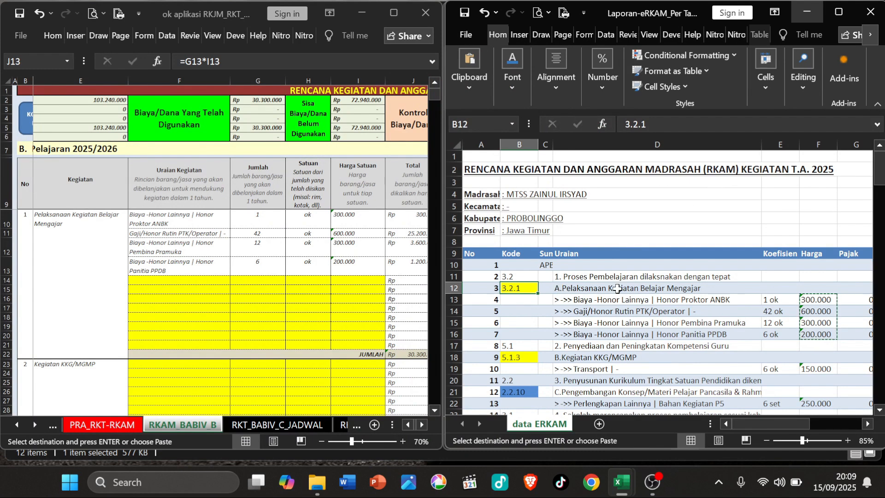
click(546, 266)
drag(555, 152, 572, 145)
drag(501, 150, 477, 149)
drag(550, 144, 550, 144)
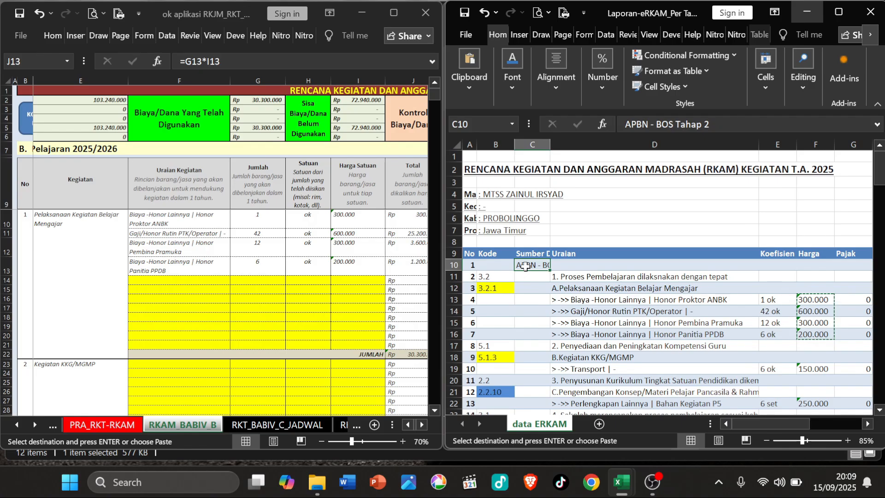
key(F2)
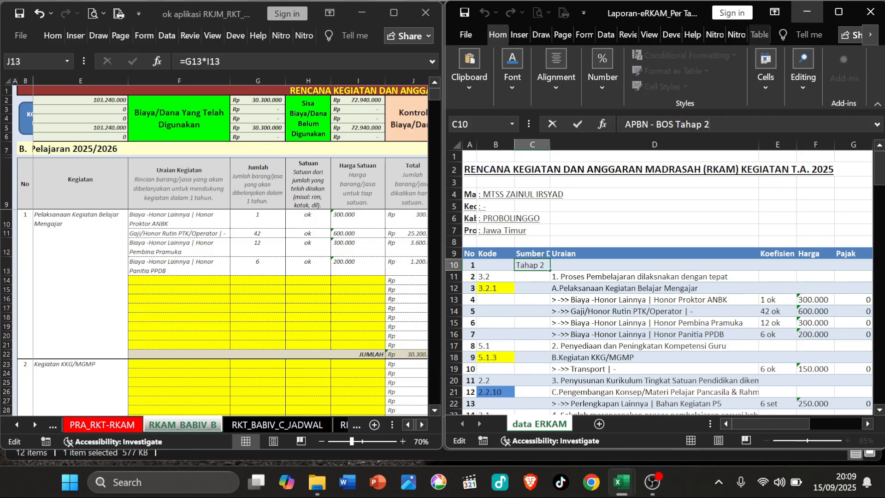
click(544, 284)
click(535, 312)
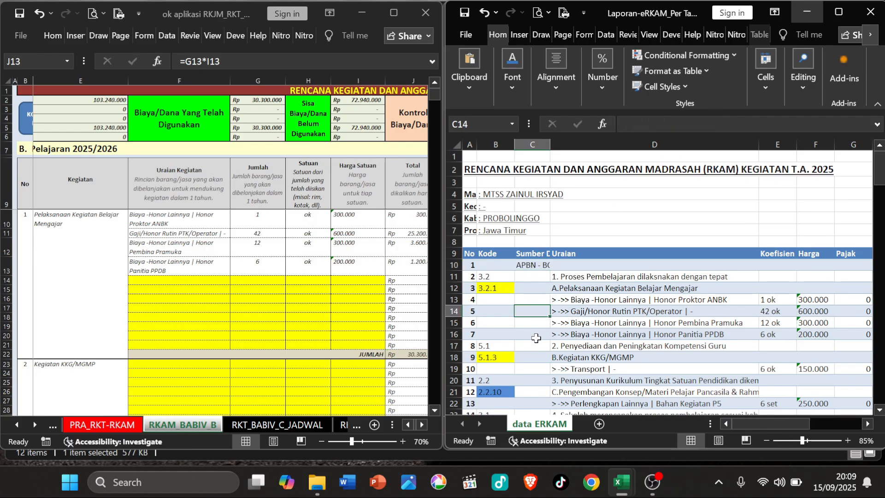
Step: Copy the three expense items and coefficients of the second 3.2.1 activity, D71:E73 in the eRKAM report, into activity 1 from F14
scroll(540, 340, down, 10)
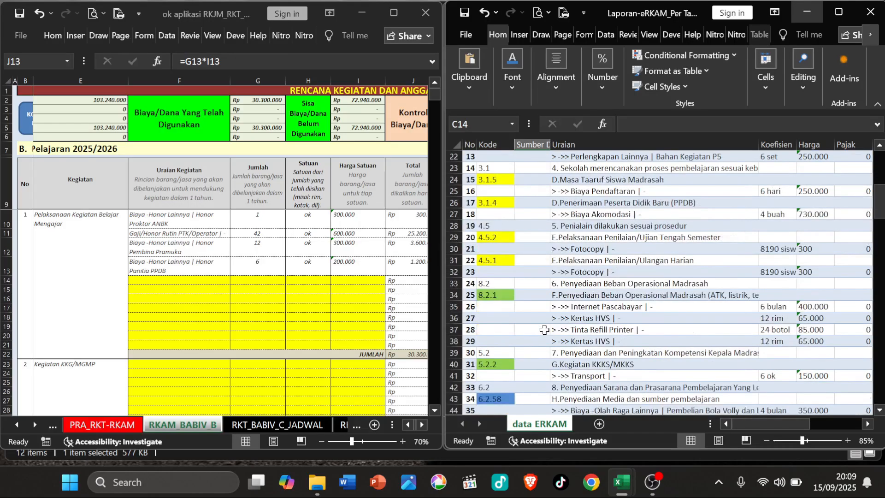
scroll(544, 328, down, 4)
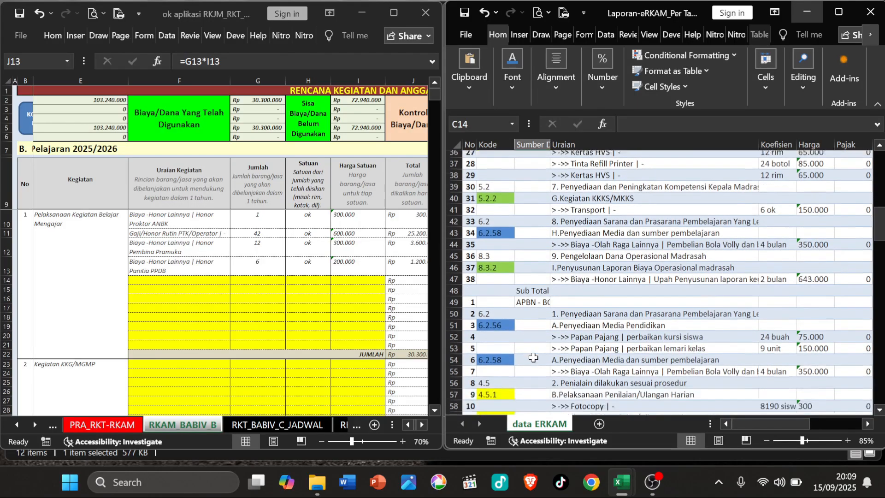
scroll(515, 353, down, 4)
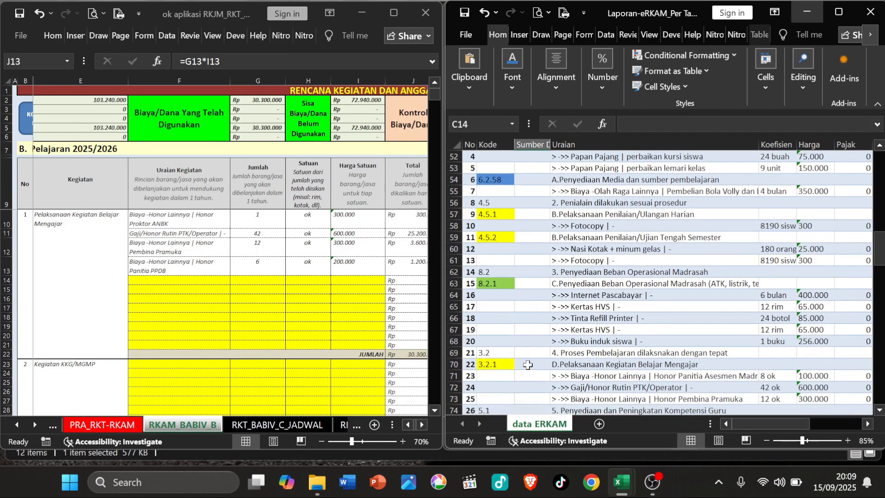
click(500, 367)
scroll(524, 367, down, 2)
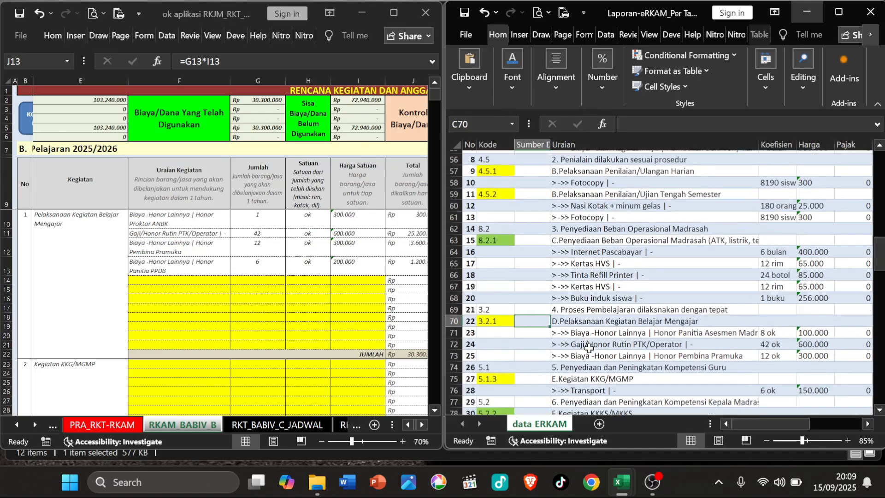
click(587, 308)
drag(587, 308, 700, 327)
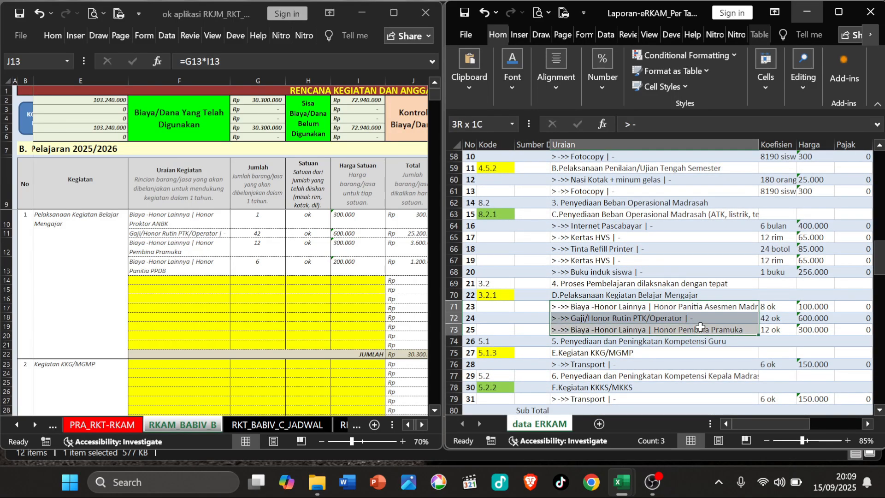
drag(759, 325, 783, 324)
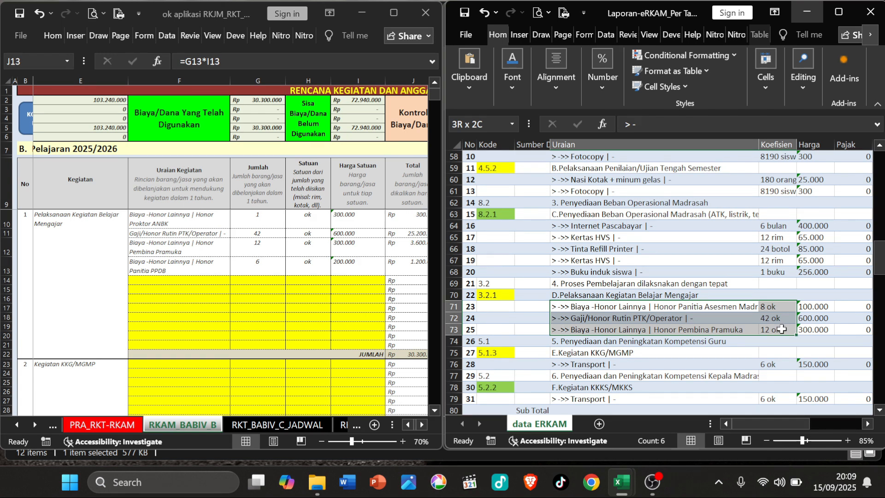
drag(782, 329, 782, 329)
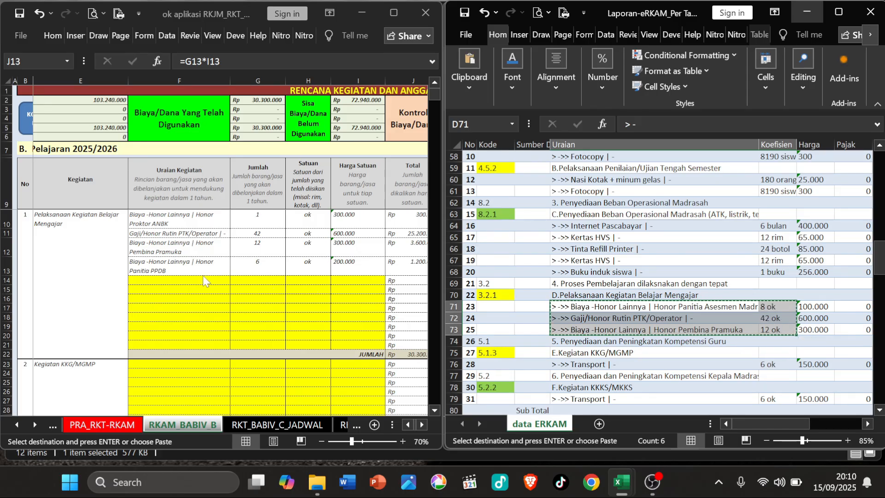
click(197, 279)
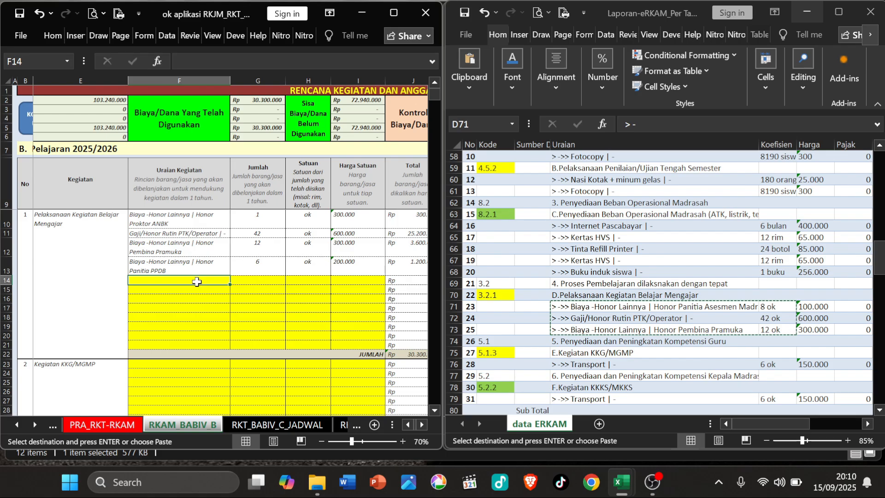
right_click(197, 286)
click(245, 208)
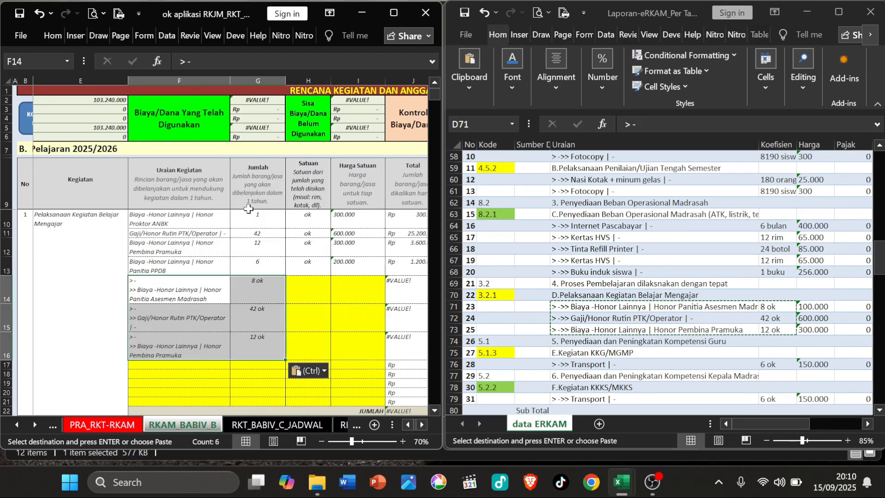
Step: Remove the leading dash and arrow characters from the Honor Panitia Asesmen Madrasah description in F14
double_click(198, 289)
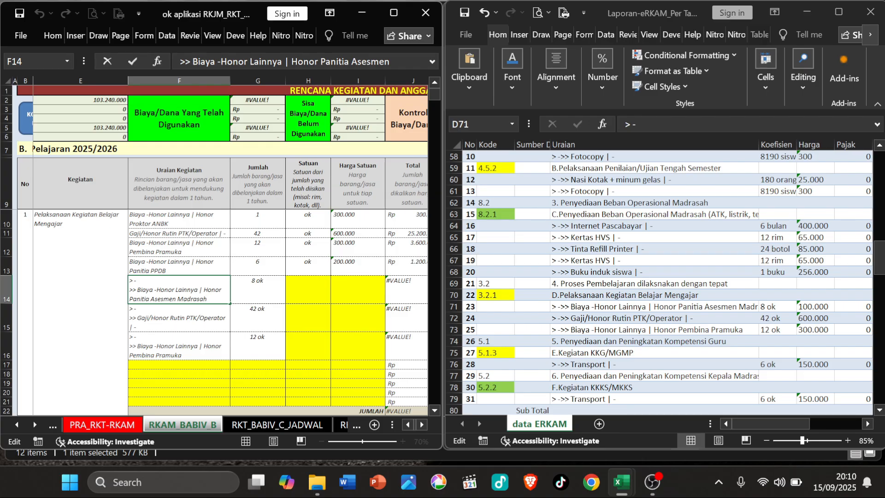
key(BackSpace)
key(BackSpace)
key(BackSpace)
key(BackSpace)
key(BackSpace)
key(BackSpace)
key(BackSpace)
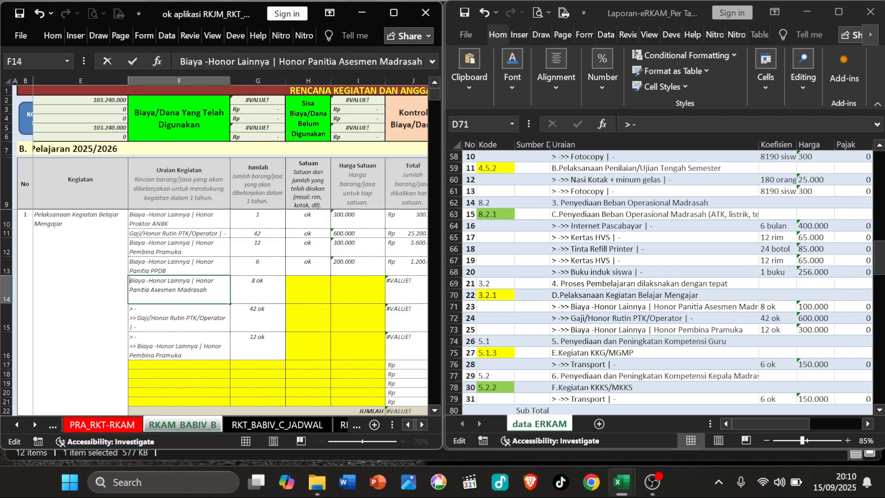
key(Return)
key(Return)
Step: Remove the leading dash and arrow characters from the Gaji/Honor Rutin PTK/Operator description in F15
double_click(139, 311)
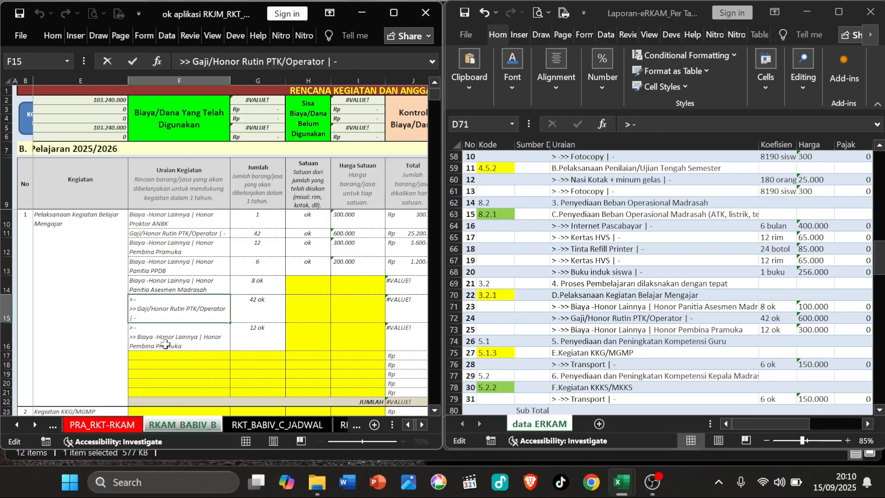
key(BackSpace)
key(BackSpace)
key(BackSpace)
key(BackSpace)
key(BackSpace)
key(BackSpace)
key(BackSpace)
key(Return)
key(Return)
key(Return)
key(Return)
key(Return)
key(Return)
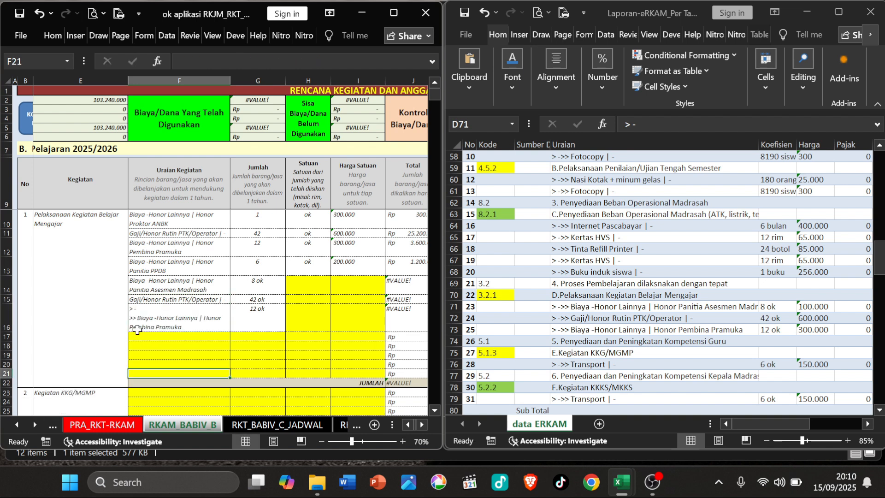
Step: Remove the leading dash and arrow characters from the Honor Pembina Pramuka description in F16
double_click(137, 317)
key(BackSpace)
key(BackSpace)
key(BackSpace)
key(BackSpace)
key(BackSpace)
key(BackSpace)
key(BackSpace)
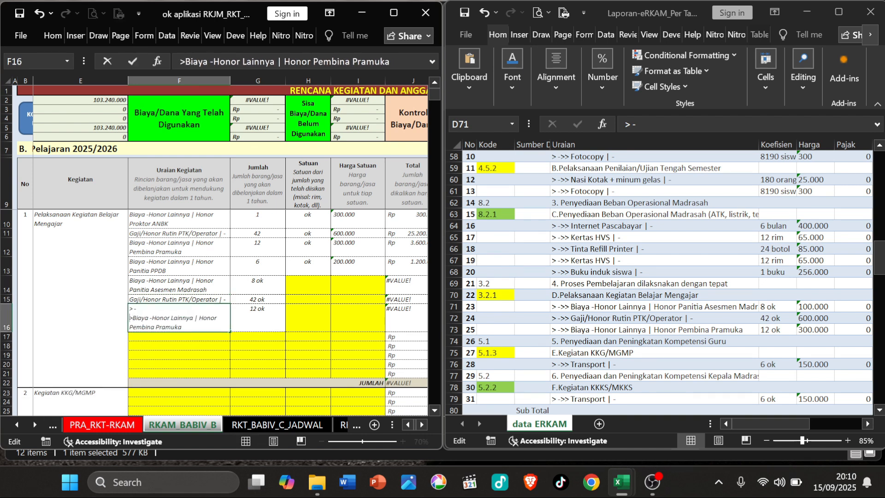
click(168, 265)
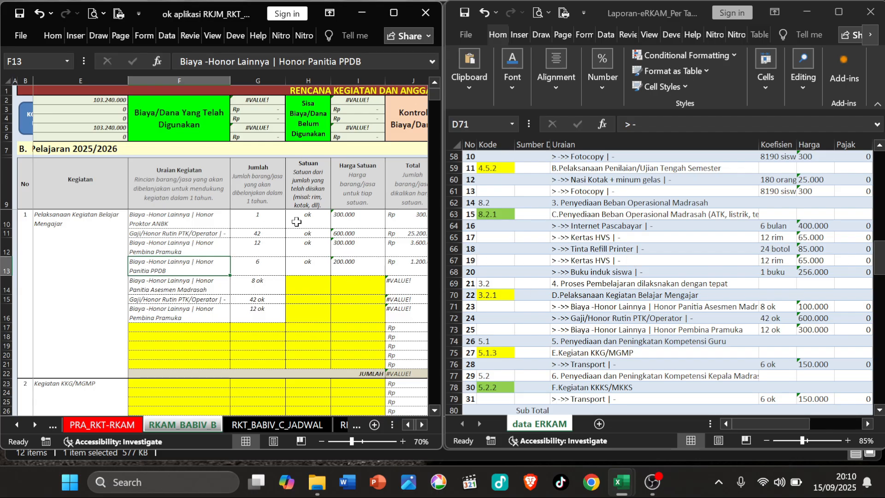
Step: Enter the unit "ok" for the three newly copied expense items of activity 1 in H14:H16
click(312, 282)
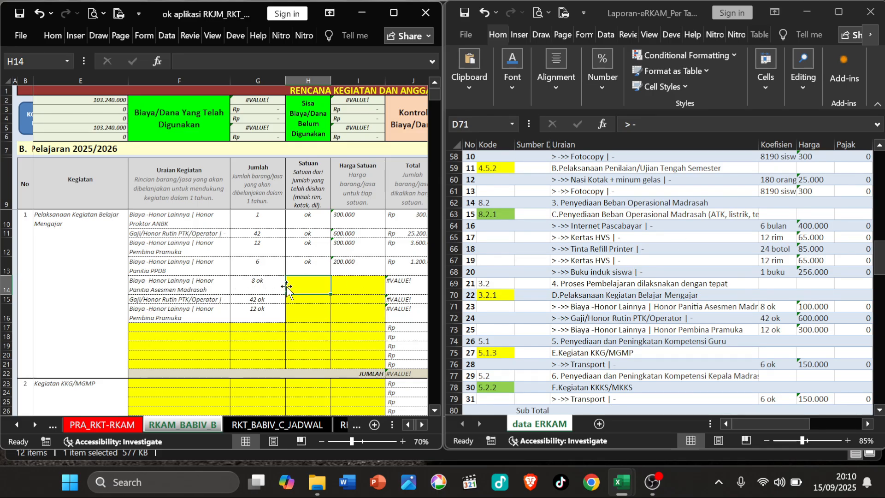
text(ok)
key(Return)
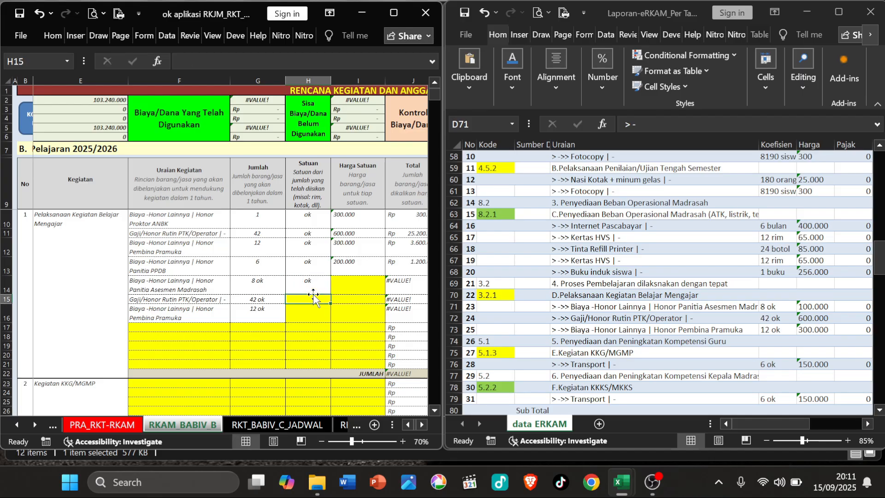
text(ok)
key(Return)
text(ok)
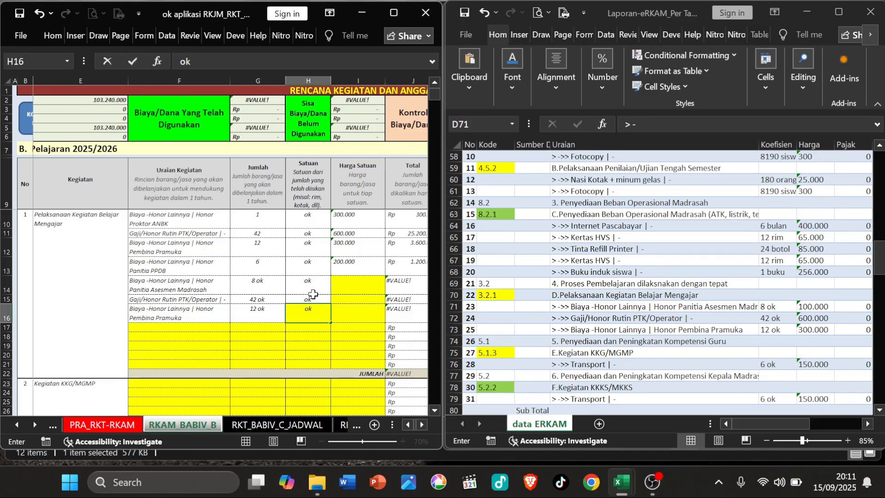
key(Return)
Step: Strip the "ok" text from the quantities in G14:G16, leaving 8, 42 and 12
click(265, 285)
double_click(265, 284)
key(BackSpace)
key(BackSpace)
key(BackSpace)
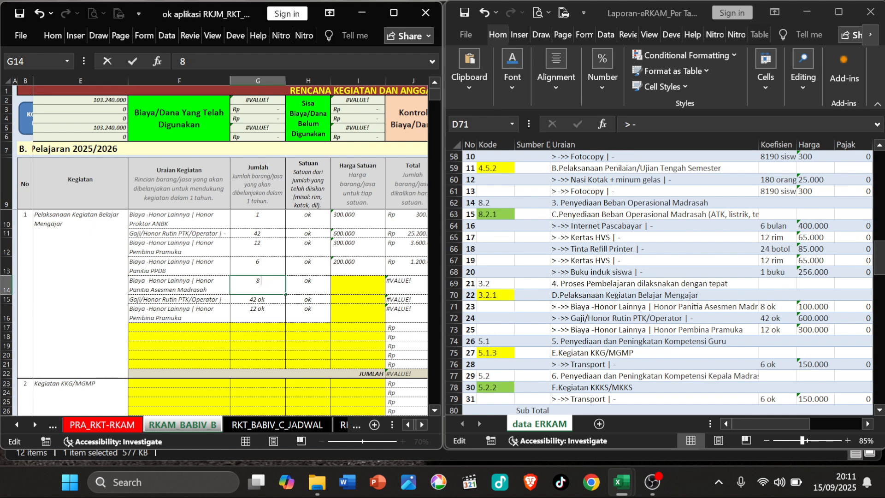
key(Return)
double_click(270, 300)
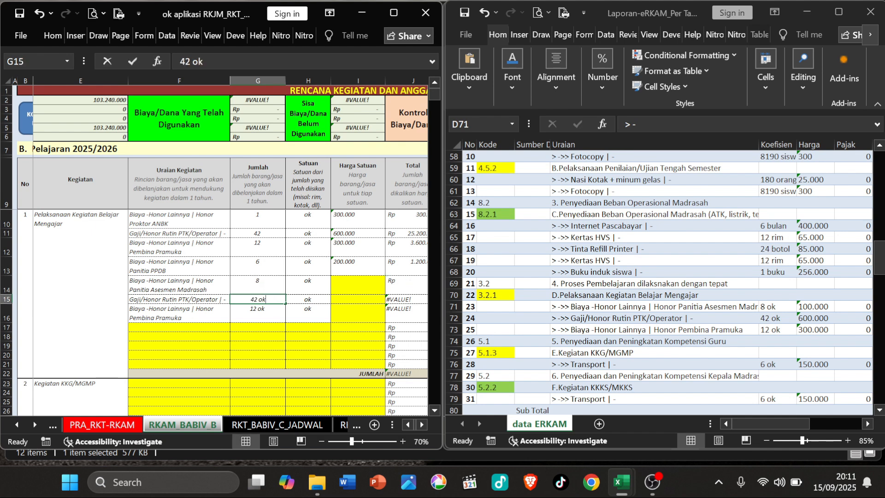
key(BackSpace)
key(BackSpace)
key(BackSpace)
key(Return)
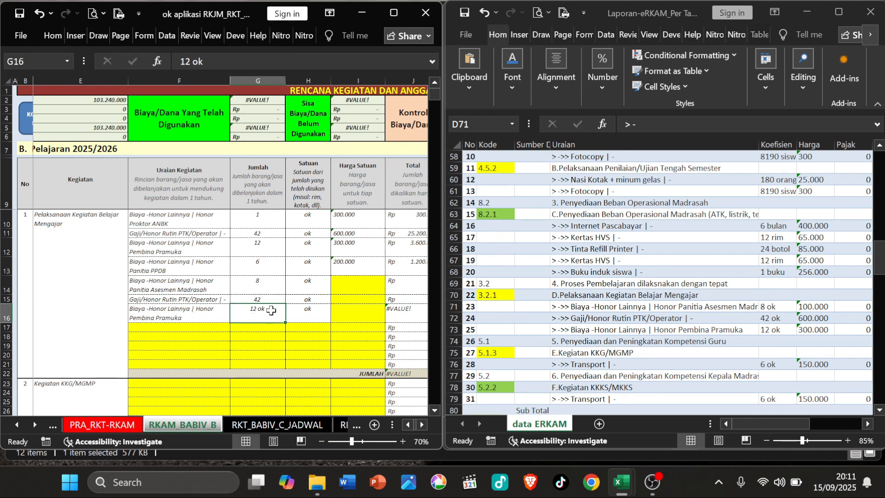
double_click(271, 310)
key(BackSpace)
key(BackSpace)
key(BackSpace)
key(Return)
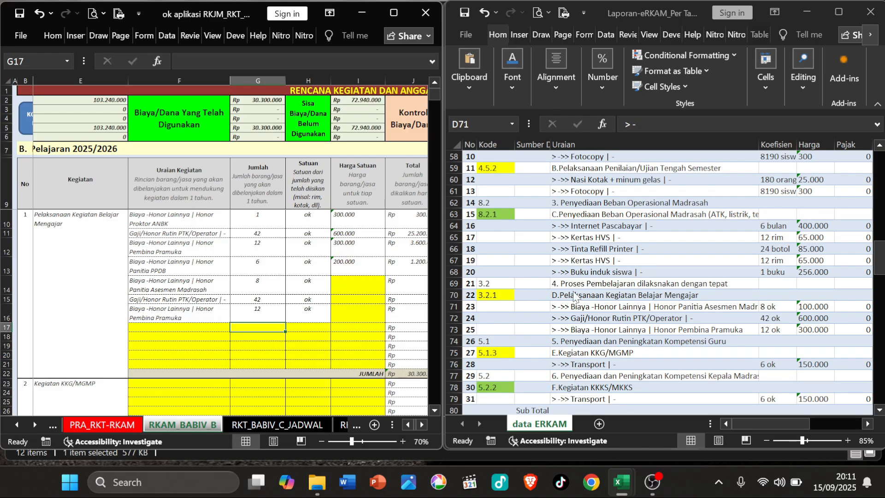
Step: Copy the prices 100.000, 600.000 and 300.000 from F71:F73 of the eRKAM report into Harga Satuan I14:I16
click(618, 314)
click(820, 306)
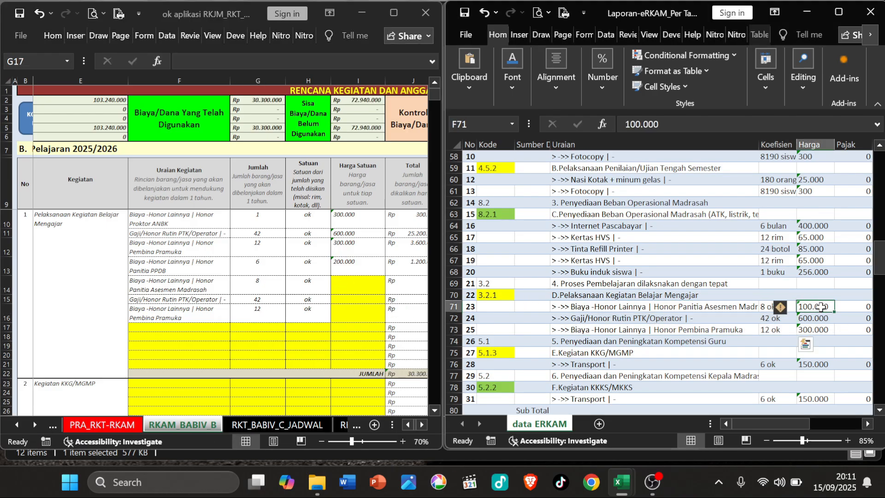
drag(820, 307, 817, 324)
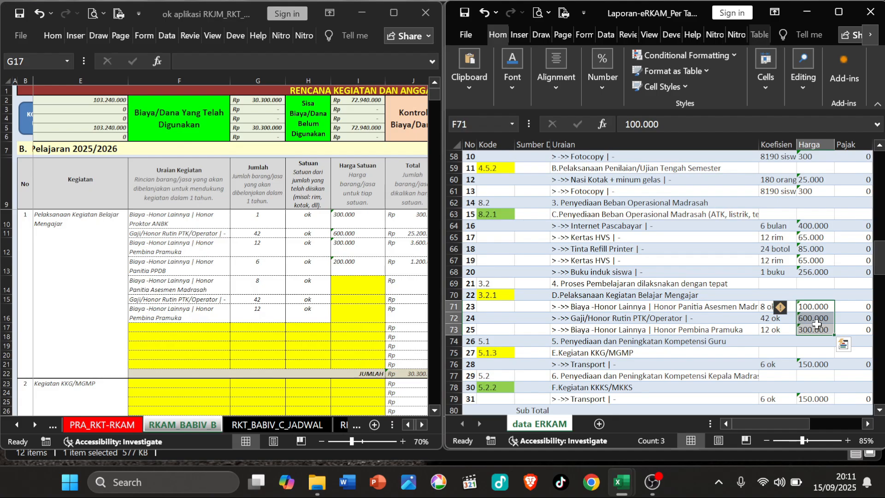
key(ctrl+c)
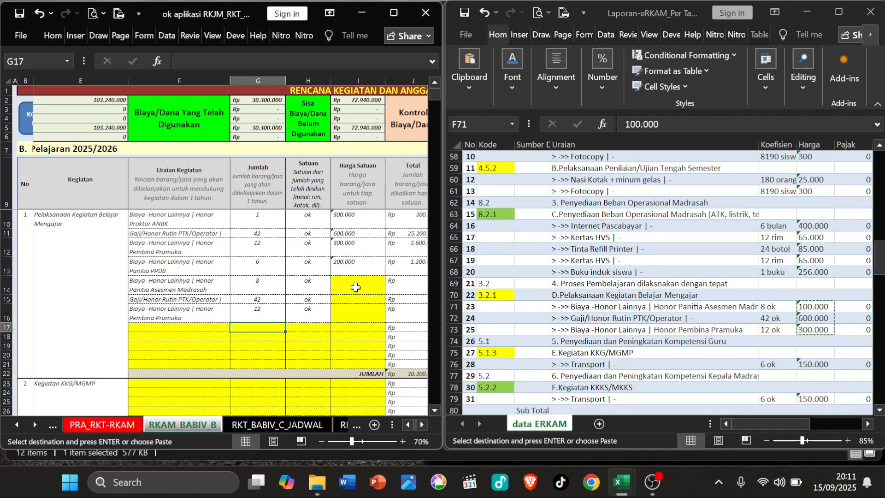
click(356, 288)
right_click(356, 287)
click(406, 219)
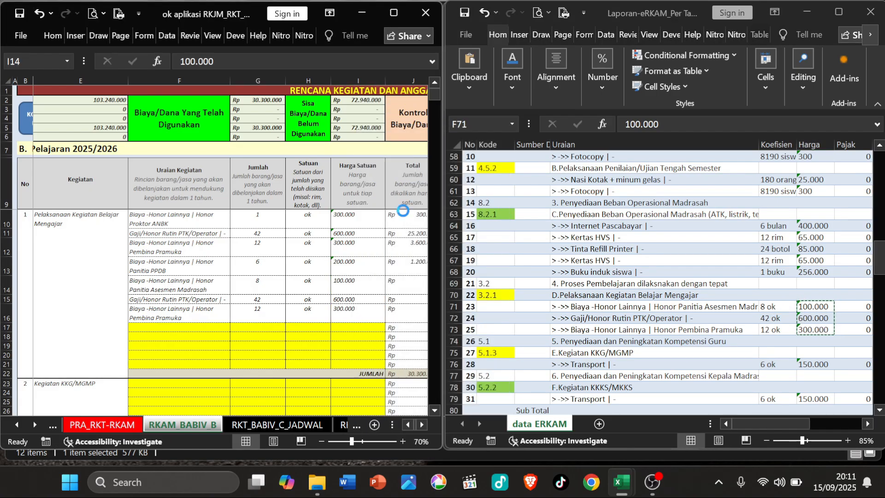
click(235, 327)
click(73, 241)
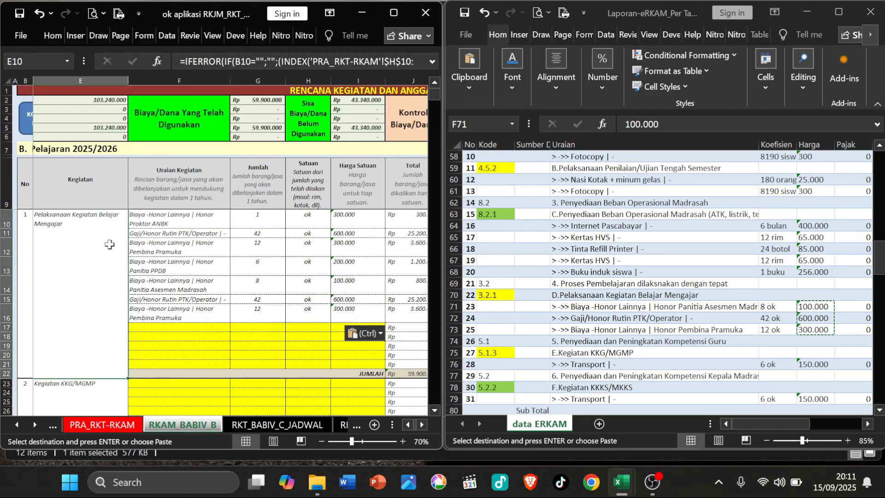
Step: Copy the Transport item and its coefficient, D19:E19 under Kegiatan KKG/MGMP in the eRKAM report, into activity 2 at F23
scroll(88, 293, down, 2)
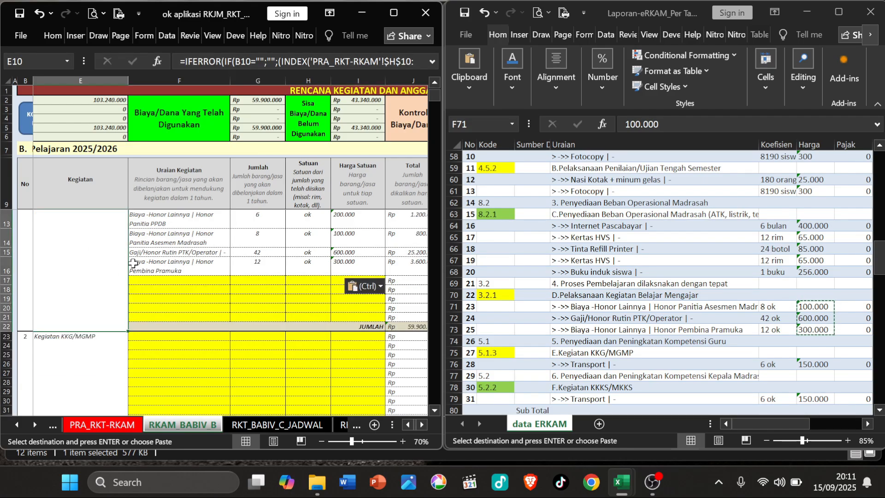
click(91, 304)
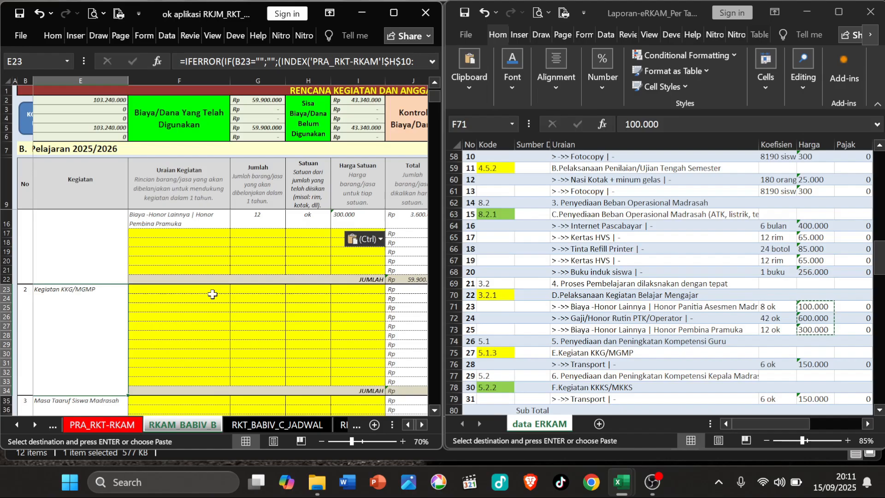
click(612, 265)
scroll(611, 262, up, 18)
scroll(611, 262, up, 1)
scroll(576, 276, down, 2)
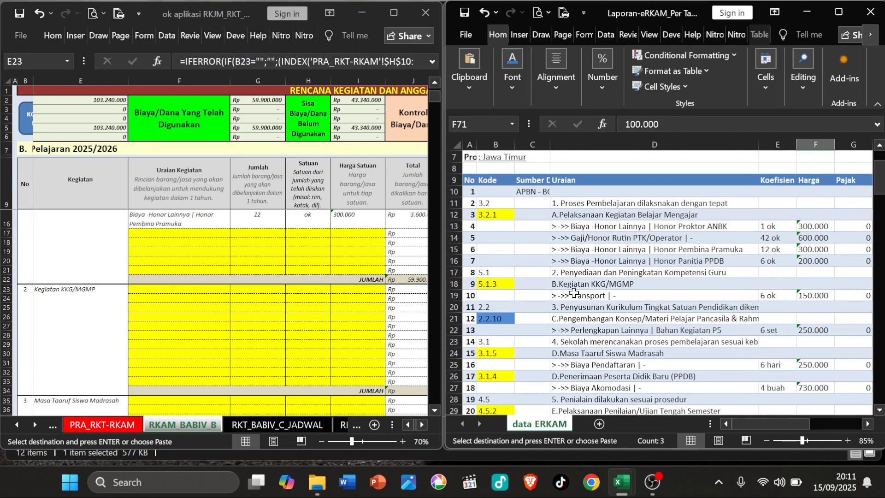
drag(575, 296, 769, 296)
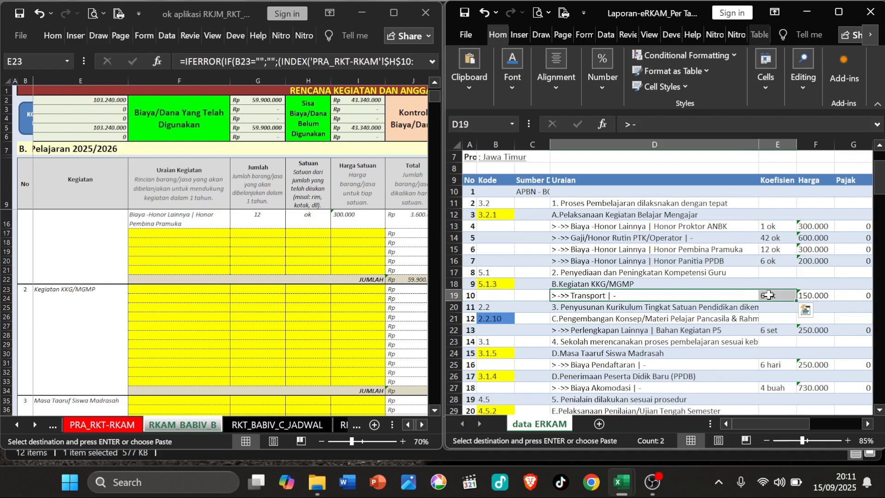
key(ctrl+c)
click(166, 289)
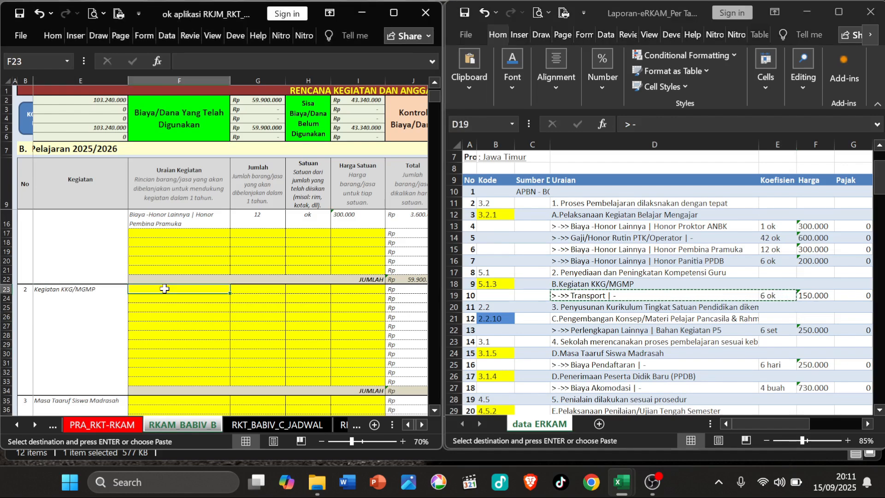
right_click(166, 289)
click(213, 208)
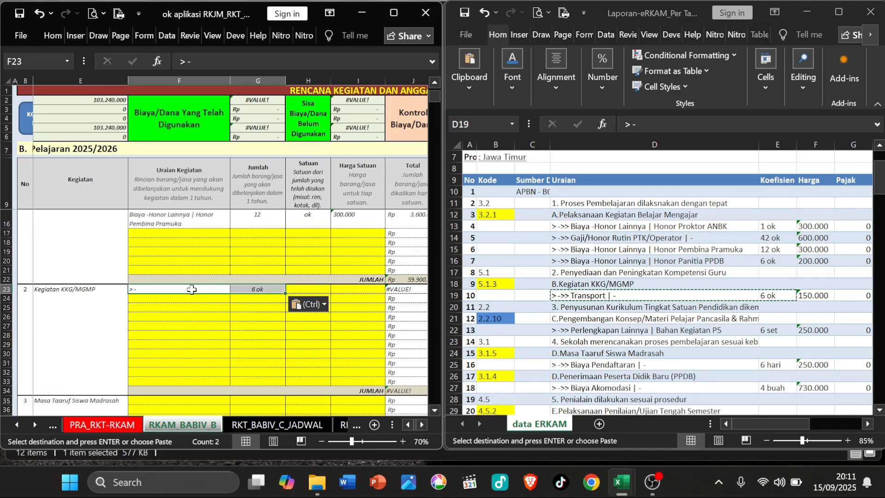
Step: Increase the height of row 23 and remove the leading dash and arrow characters from the Transport description in F23
click(173, 307)
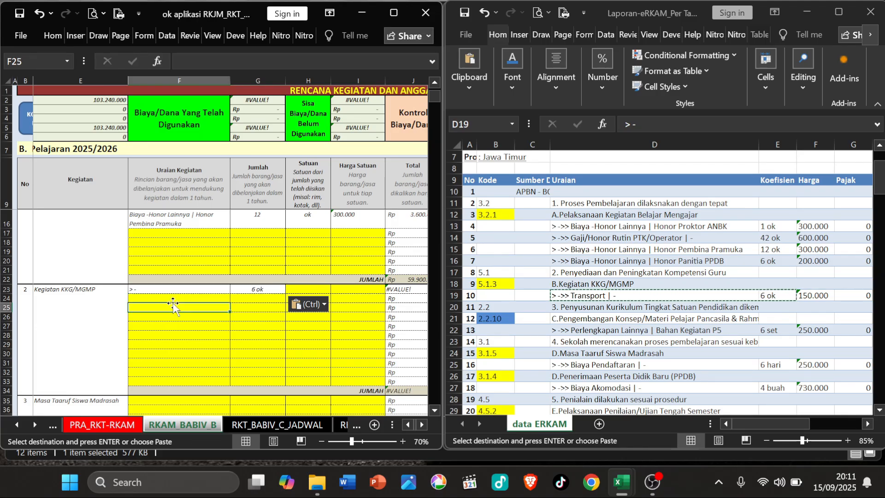
drag(12, 292, 11, 310)
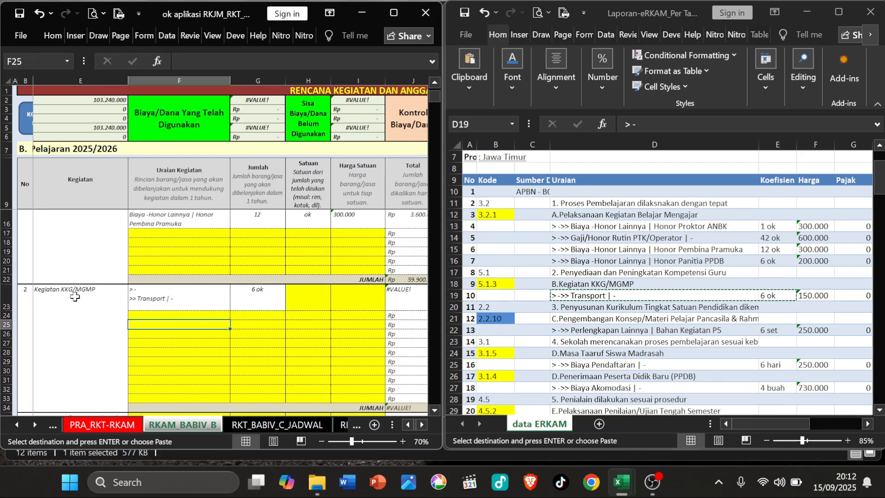
double_click(136, 298)
key(BackSpace)
key(BackSpace)
key(BackSpace)
key(BackSpace)
key(BackSpace)
key(BackSpace)
key(BackSpace)
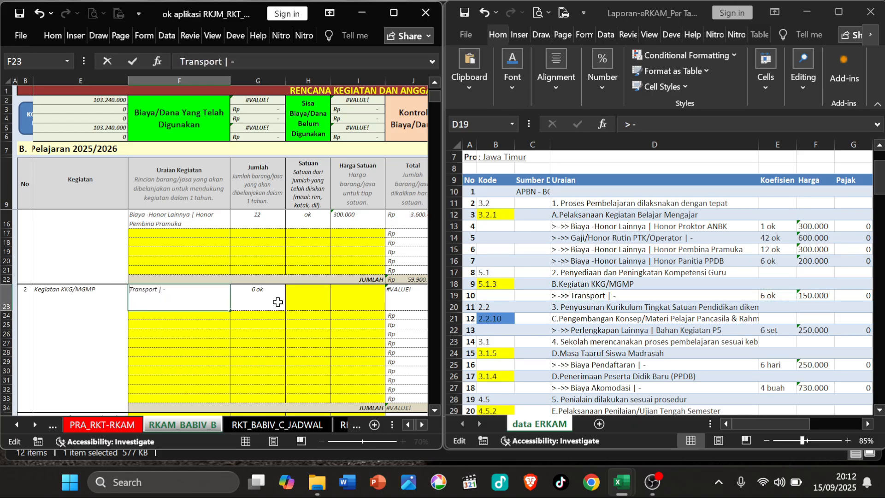
Step: Enter the unit "ok" in H23 and reduce the Transport quantity in G23 to 6
click(296, 297)
text(ok)
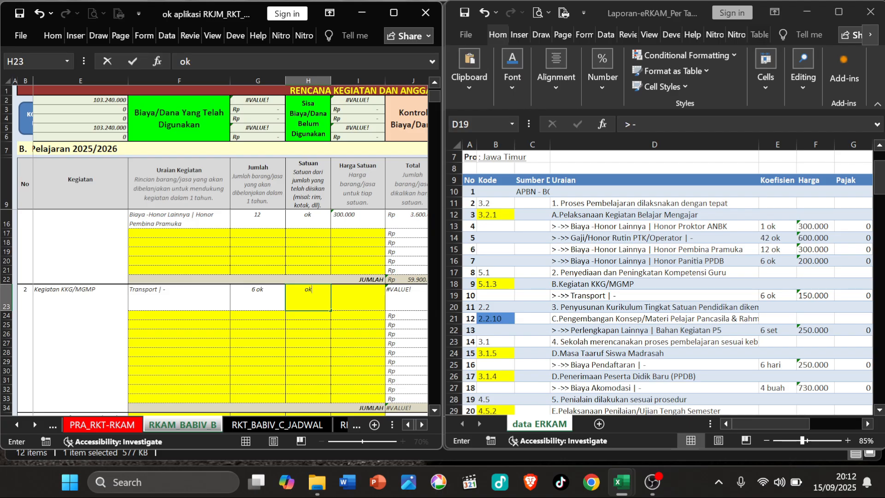
double_click(275, 289)
key(Return)
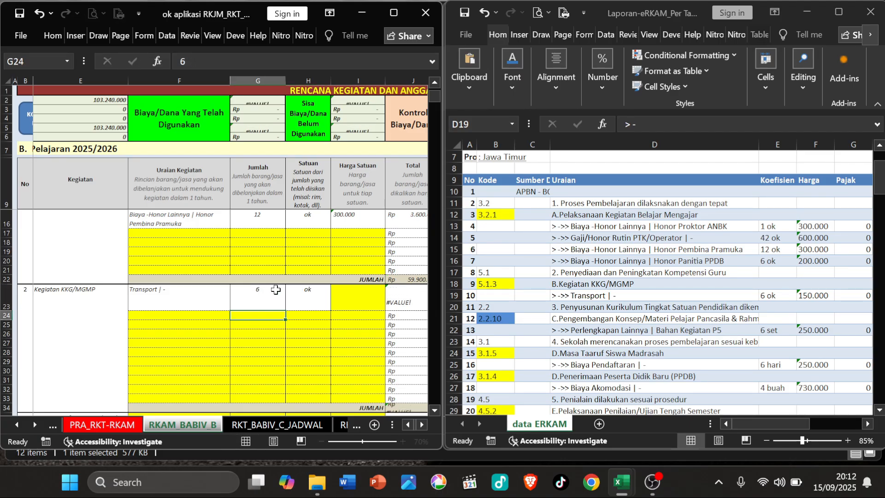
Step: Copy the Transport price 150.000 from F19 of the eRKAM report into I23 as values only
click(664, 259)
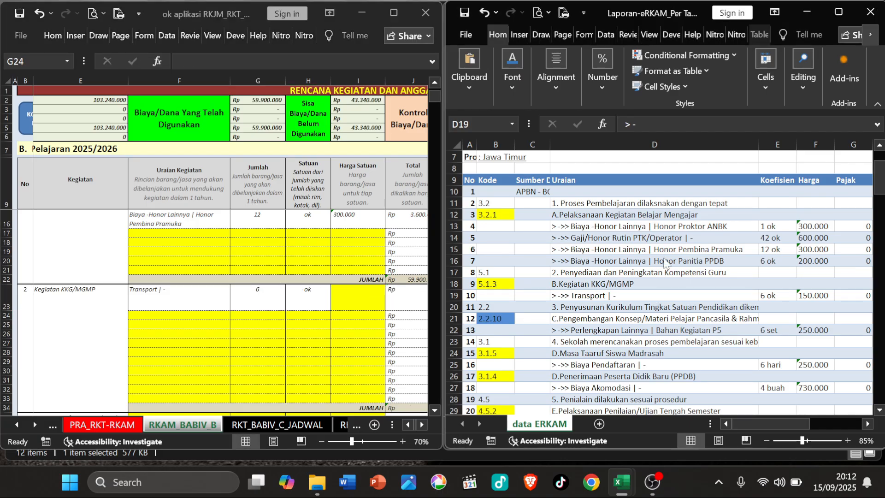
click(821, 297)
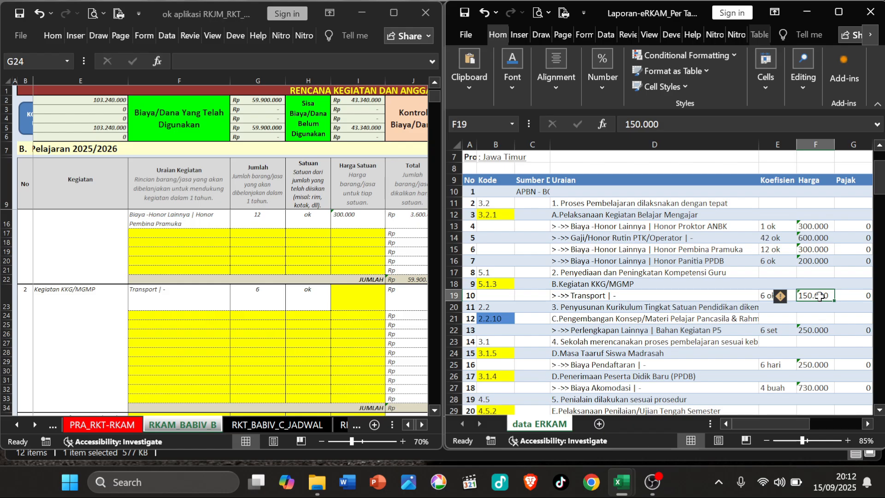
key(ctrl+c)
click(354, 294)
right_click(355, 299)
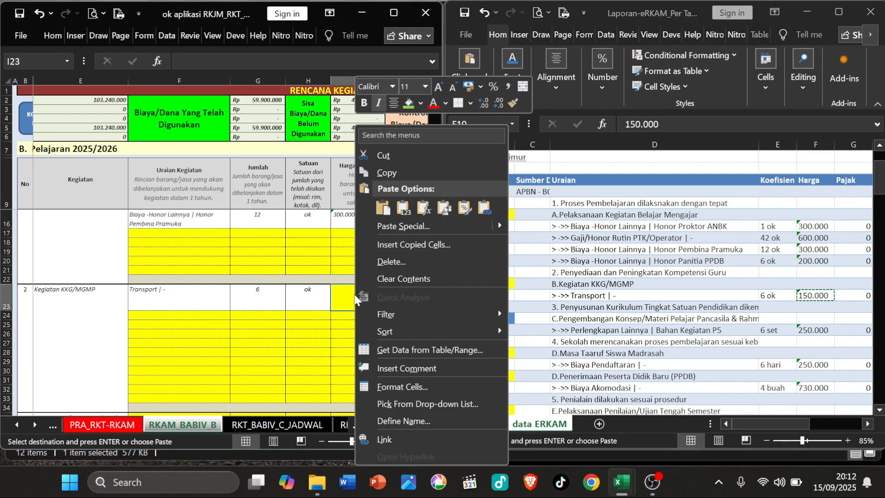
click(403, 208)
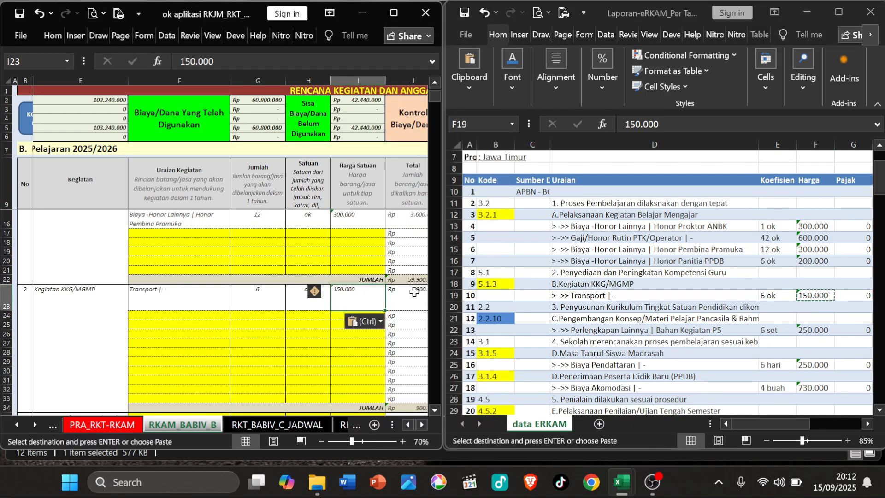
Step: Copy the Transport item and coefficient of the second 5.1.3 activity, D76:E76 in the eRKAM report, into activity 2 at F24
click(170, 316)
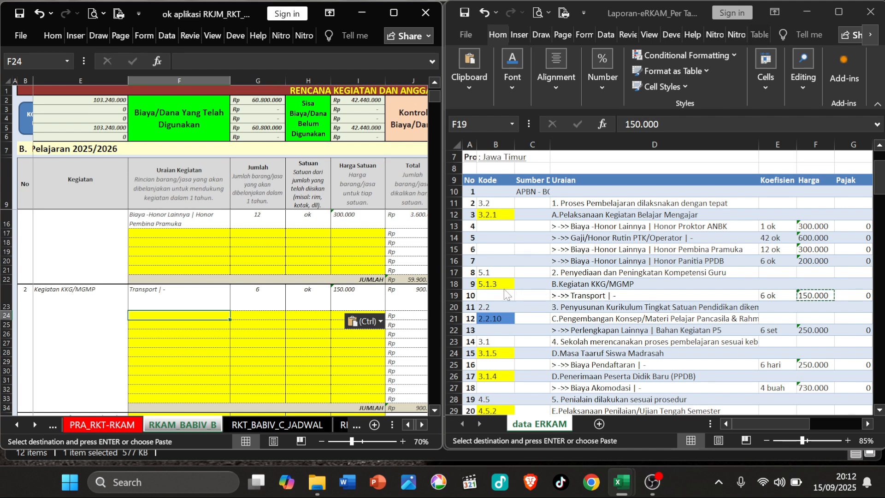
click(537, 283)
scroll(525, 300, down, 6)
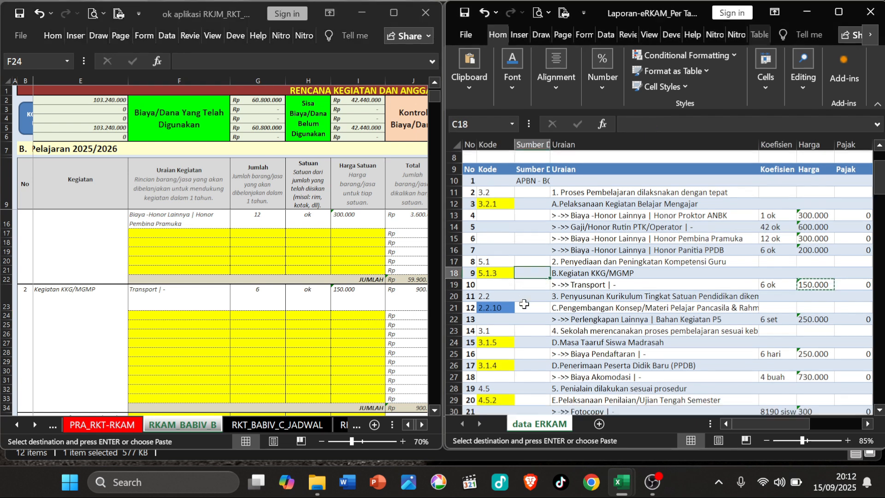
scroll(532, 292, down, 10)
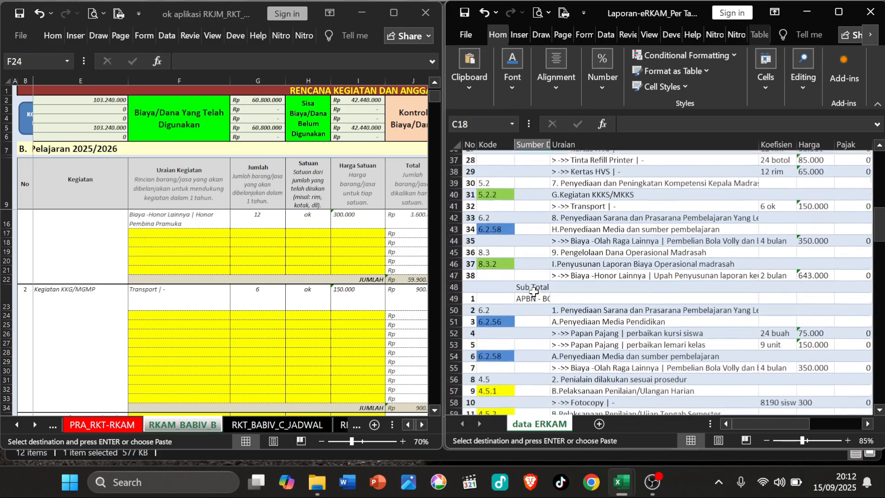
scroll(534, 292, down, 1)
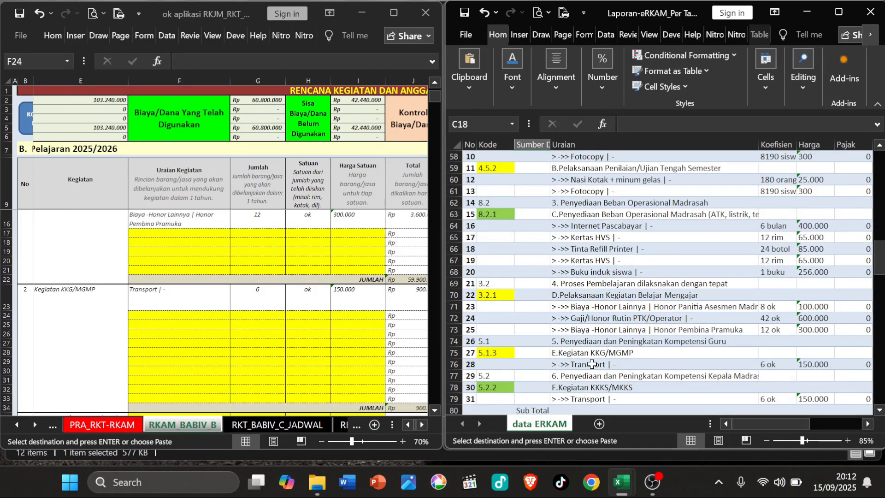
drag(592, 364, 768, 362)
key(ctrl+c)
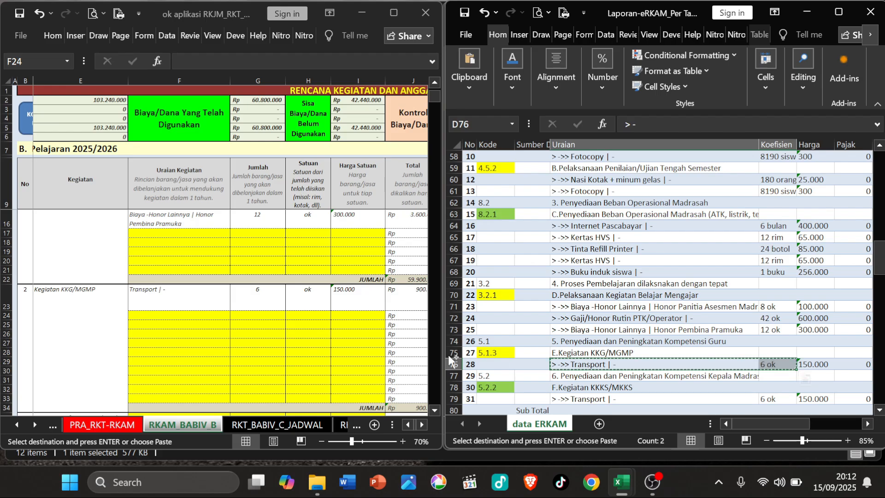
click(206, 321)
right_click(206, 321)
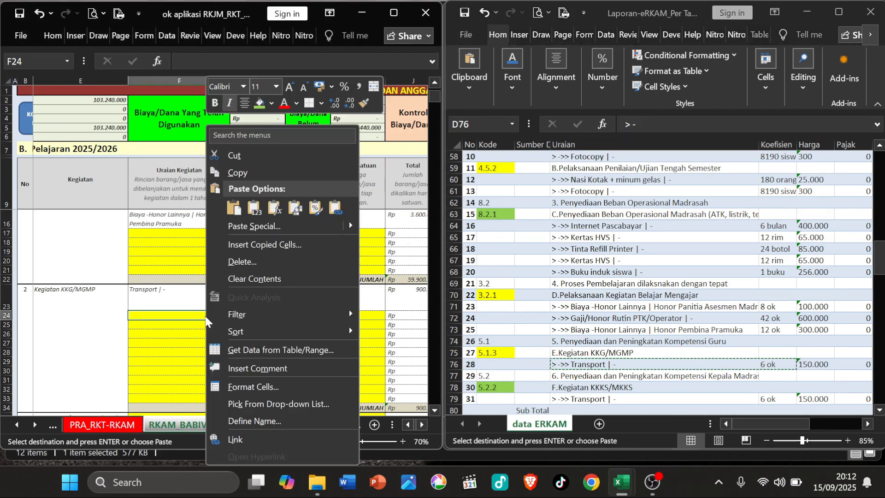
click(234, 208)
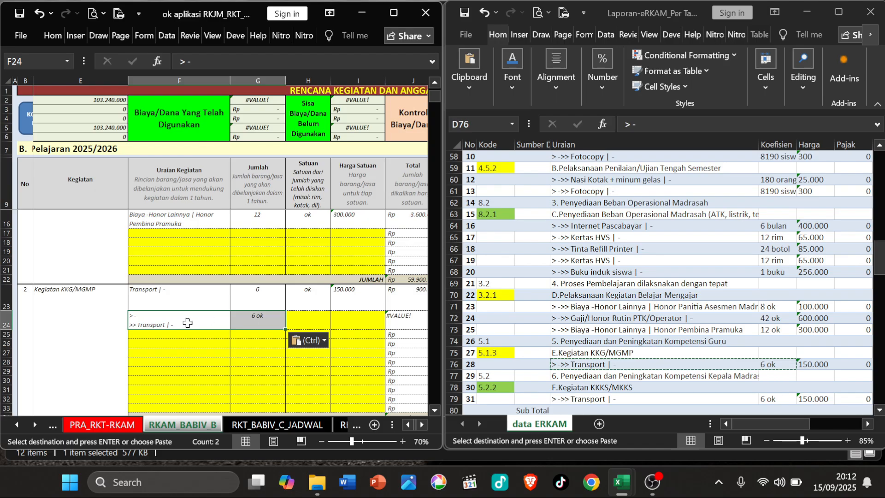
Step: Trim the descriptions in F24 and F23 to read only "Transport", removing the leftover dash, arrow and bar characters
double_click(138, 324)
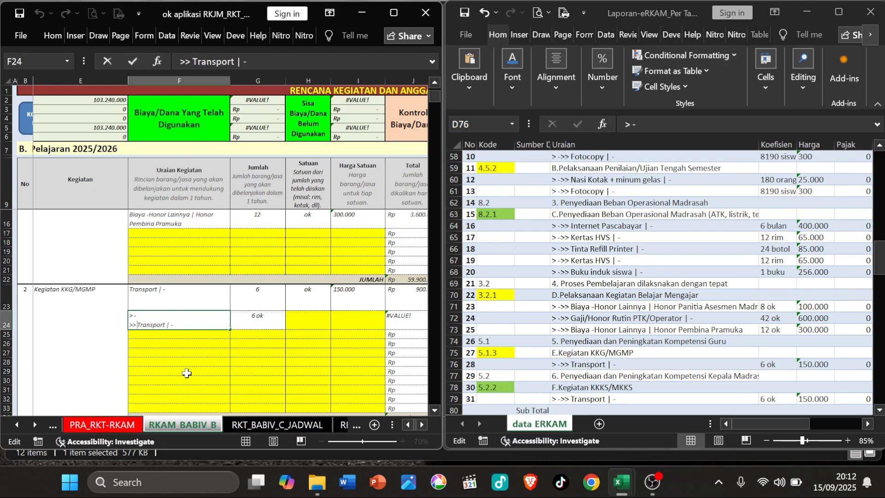
key(BackSpace)
key(BackSpace)
key(BackSpace)
key(BackSpace)
key(BackSpace)
key(BackSpace)
key(BackSpace)
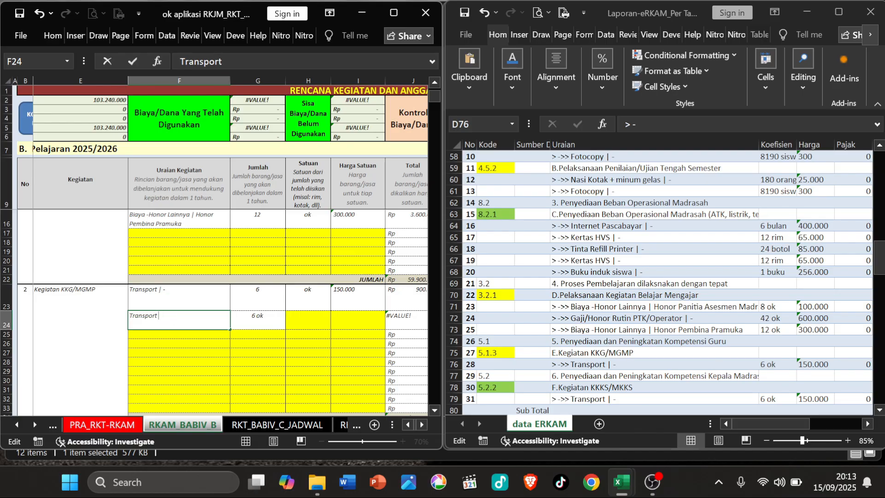
double_click(189, 295)
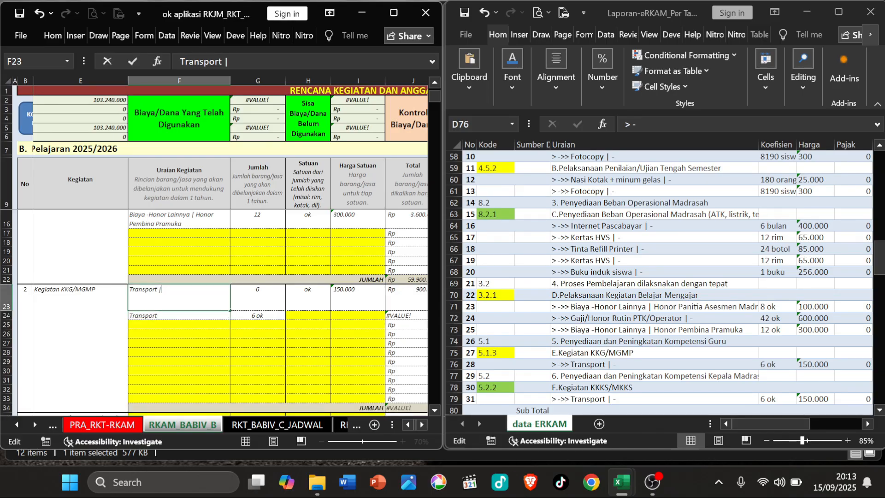
key(Return)
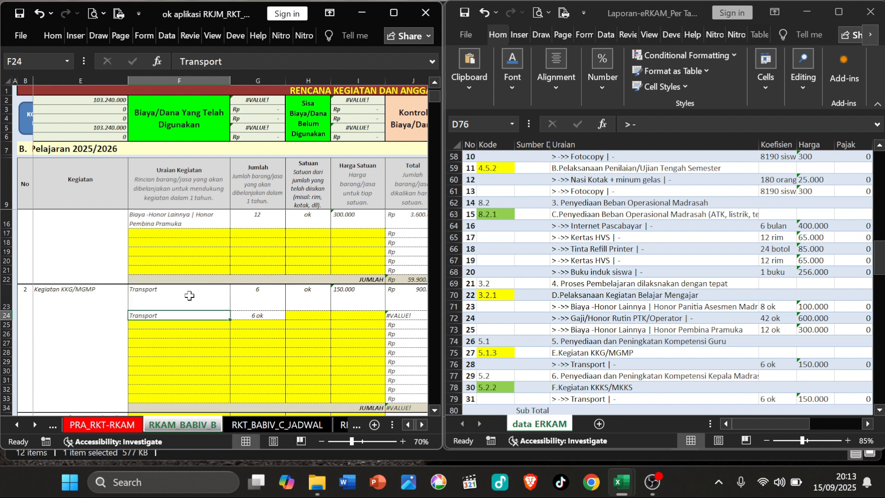
Step: Enter the unit "ok" in H24 and reduce the Transport quantity in G24 to 6
click(302, 317)
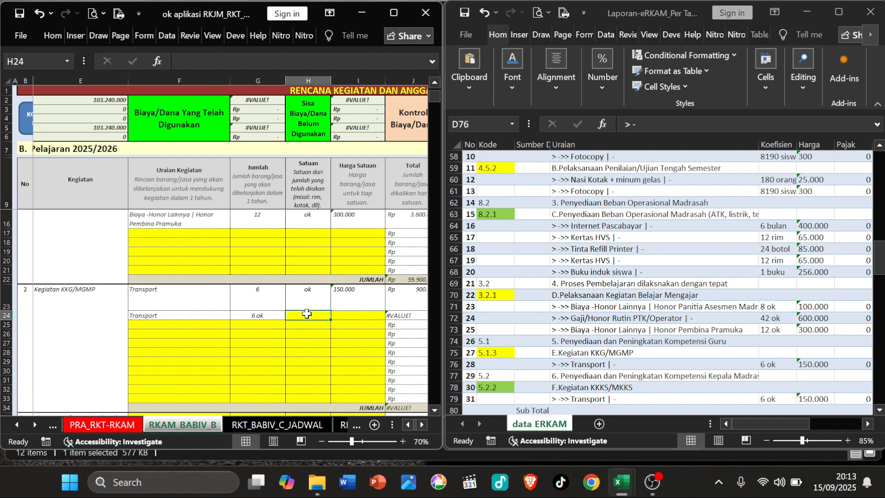
click(158, 316)
click(252, 319)
click(316, 322)
text(ok)
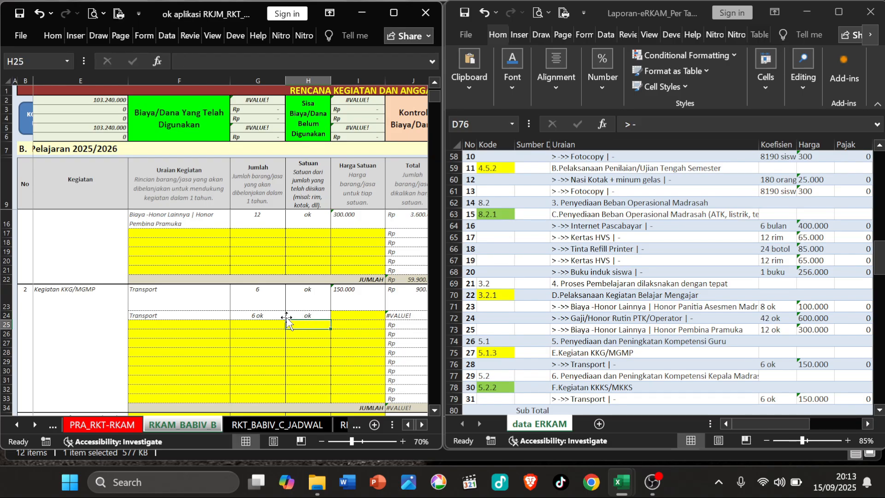
double_click(277, 317)
key(BackSpace)
key(BackSpace)
key(BackSpace)
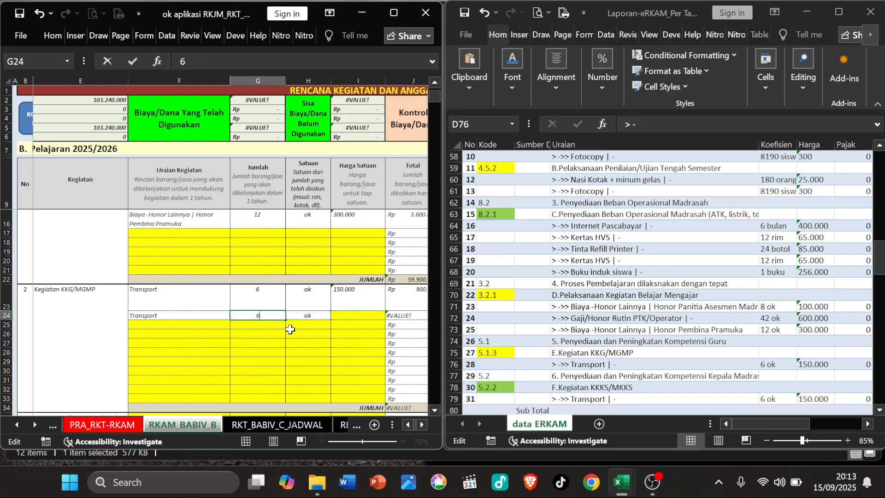
key(Return)
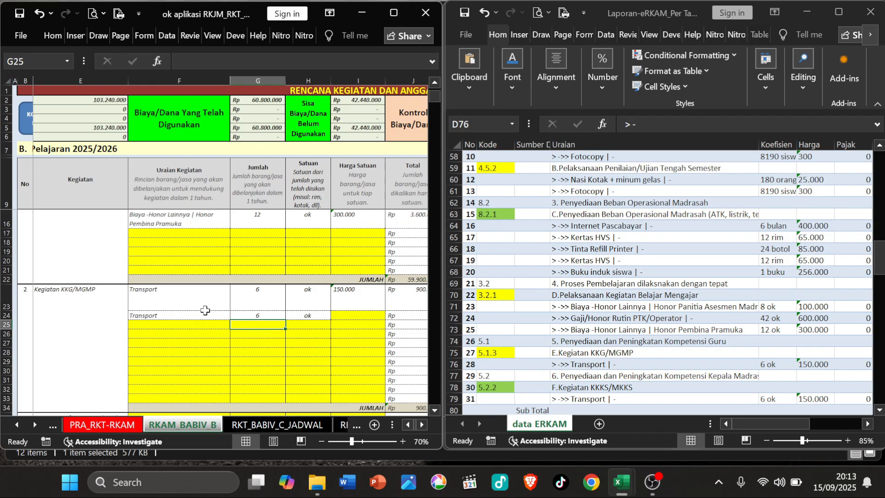
Step: Clear the duplicate Transport entry in F24:I24 and set the Transport quantity in G23 to 12
drag(187, 317, 337, 320)
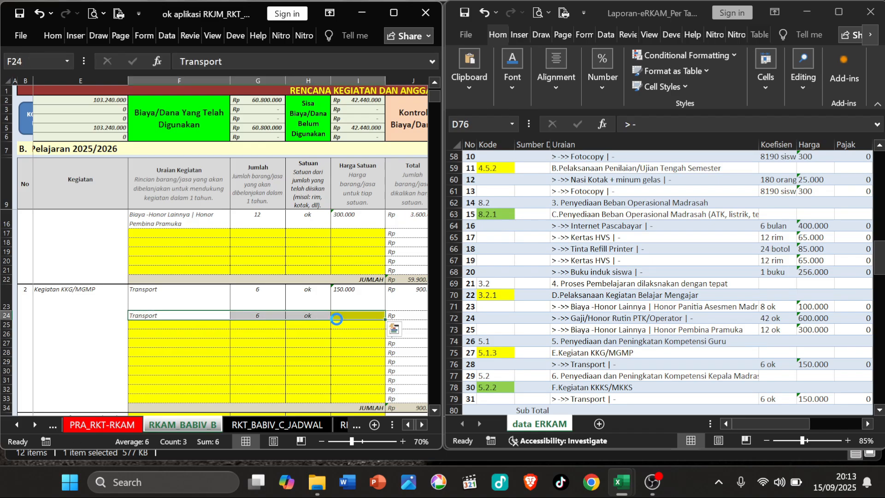
key(Delete)
click(264, 298)
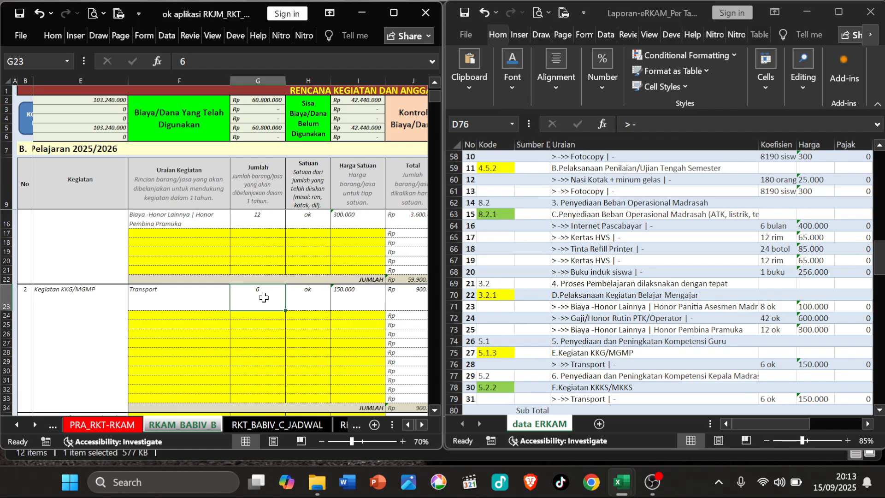
text(12)
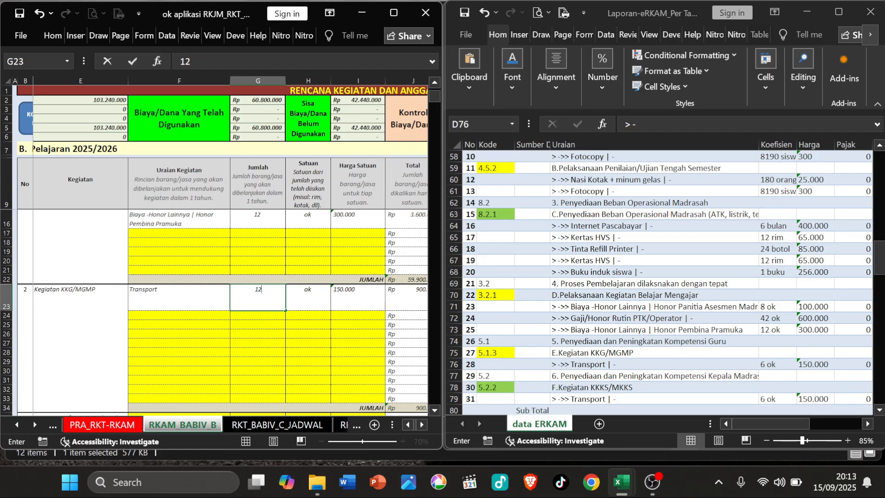
key(Return)
click(410, 300)
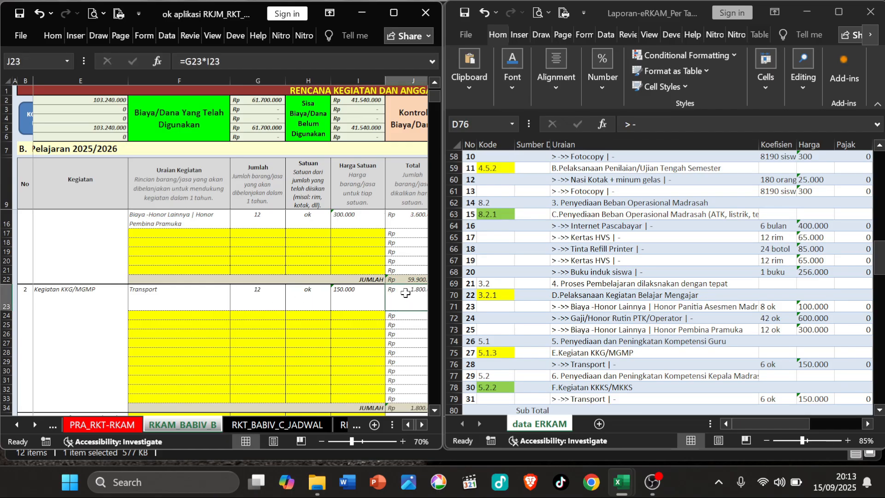
click(186, 299)
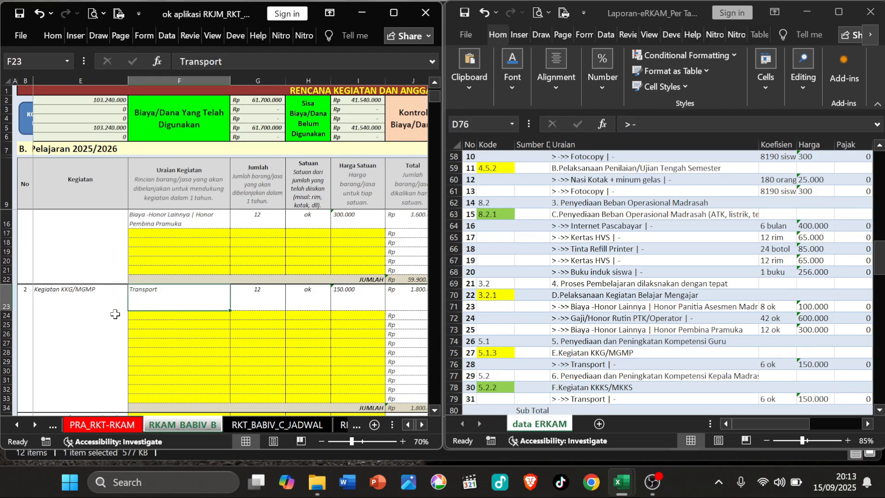
Step: Copy the Biaya Pendaftaran item and coefficient, D25:E25 in the eRKAM report, into activity 3 at F35 as values only
scroll(124, 323, down, 3)
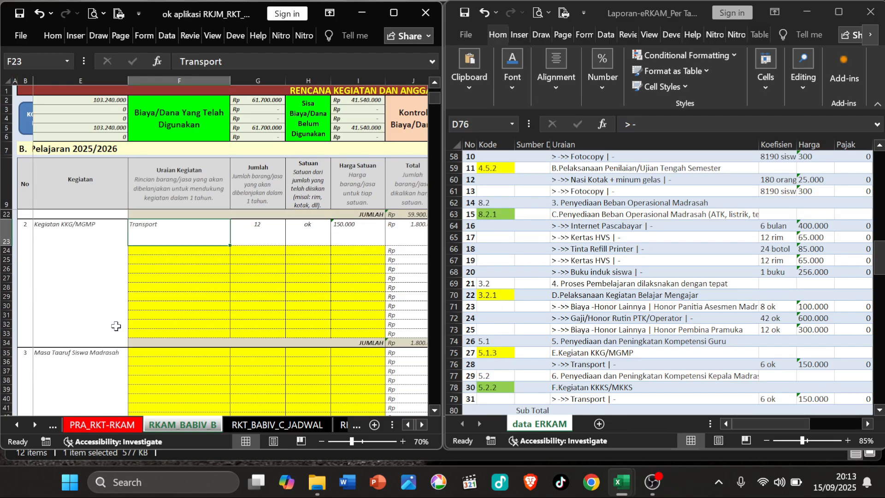
click(104, 325)
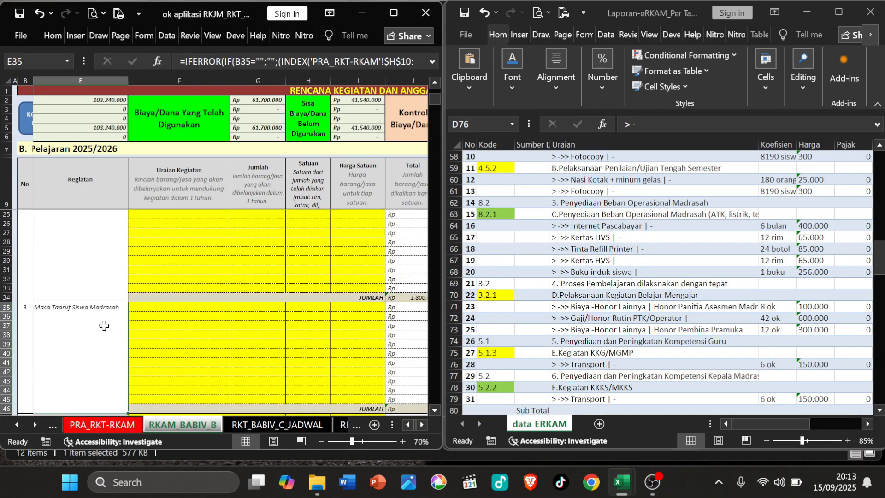
click(571, 251)
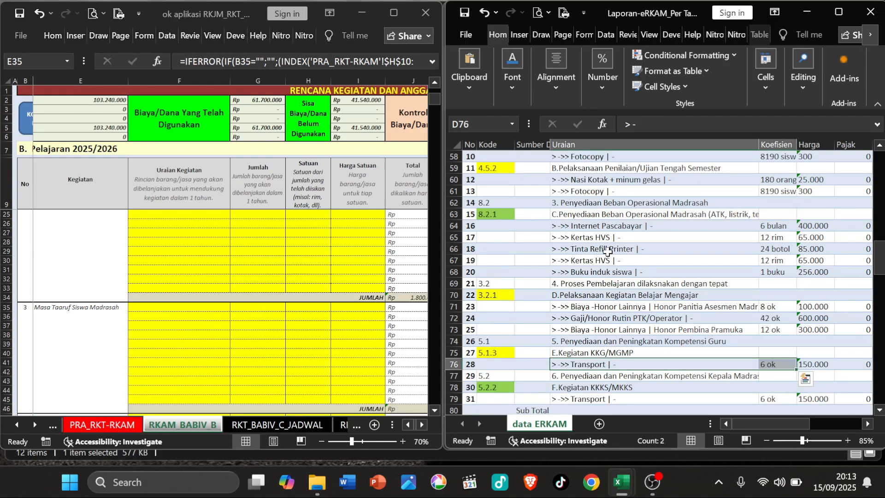
scroll(607, 251, down, 1)
scroll(607, 251, up, 15)
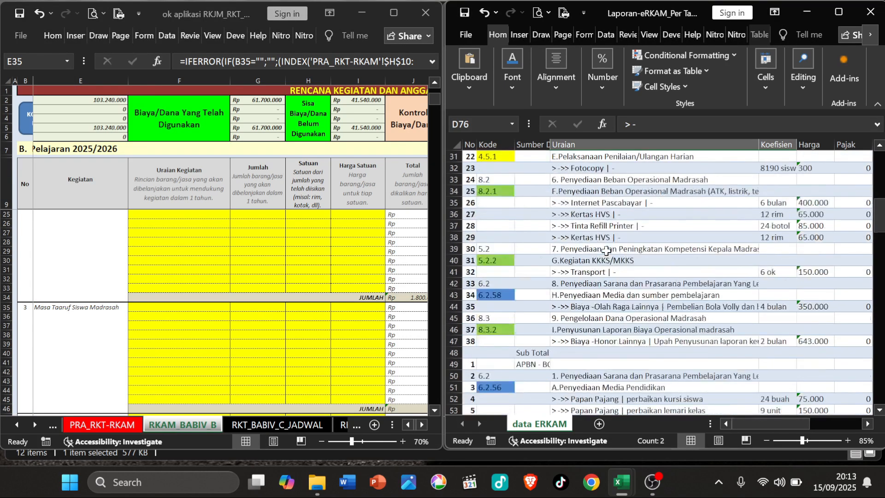
click(602, 250)
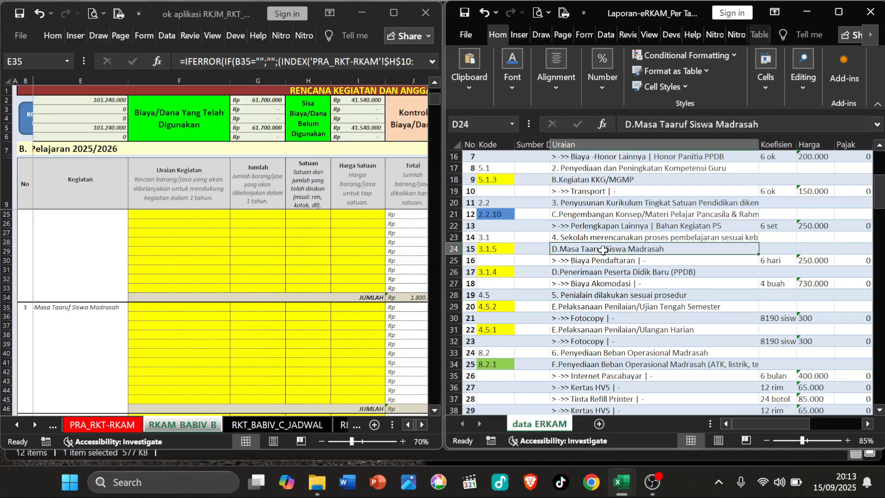
click(601, 260)
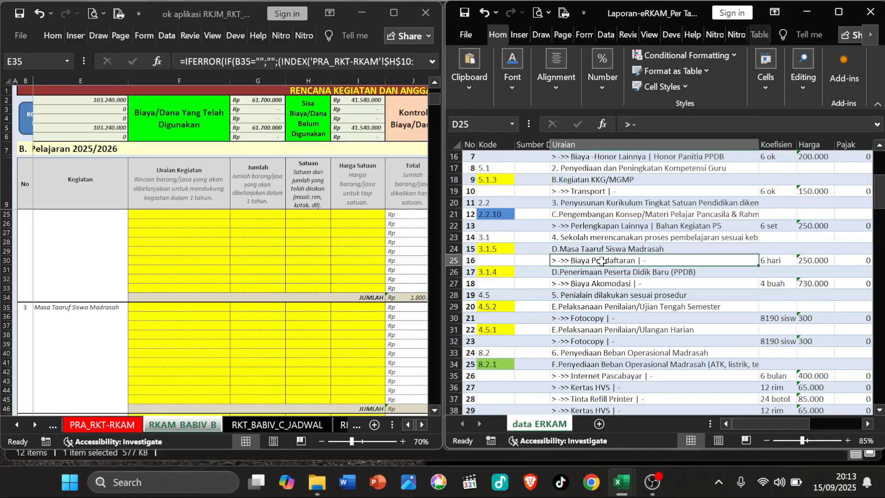
drag(605, 262, 773, 267)
key(ctrl+c)
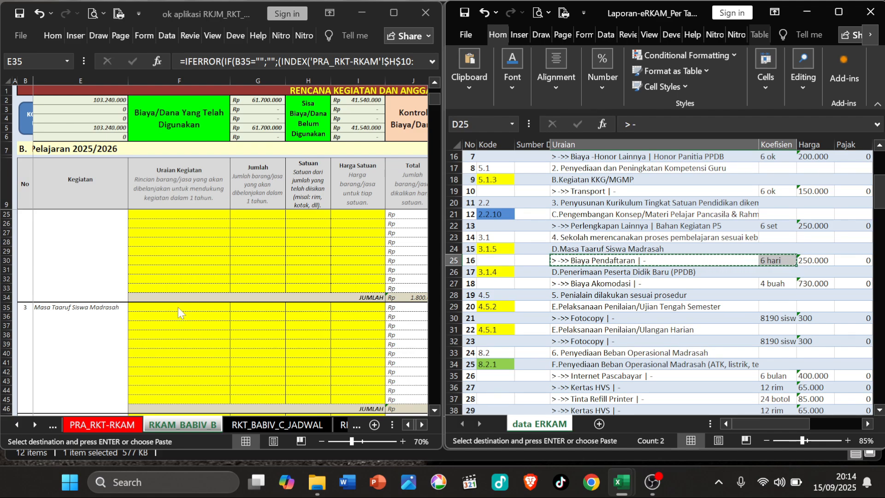
click(179, 314)
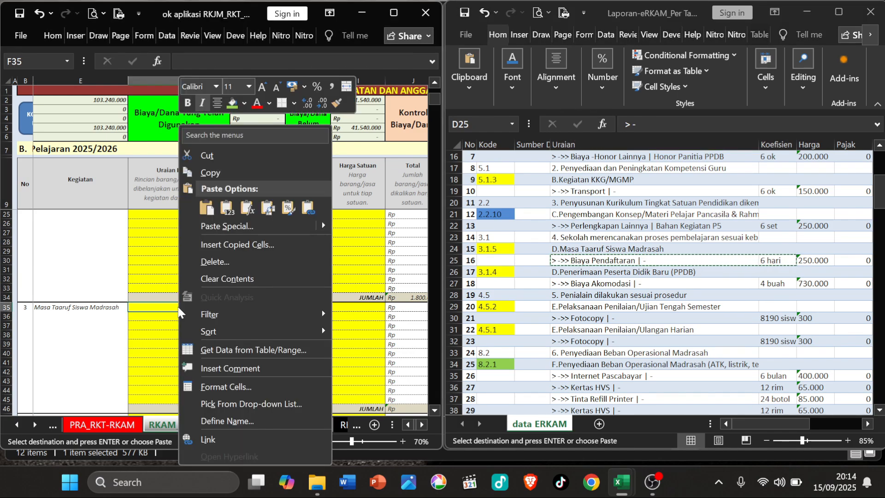
right_click(179, 313)
click(227, 208)
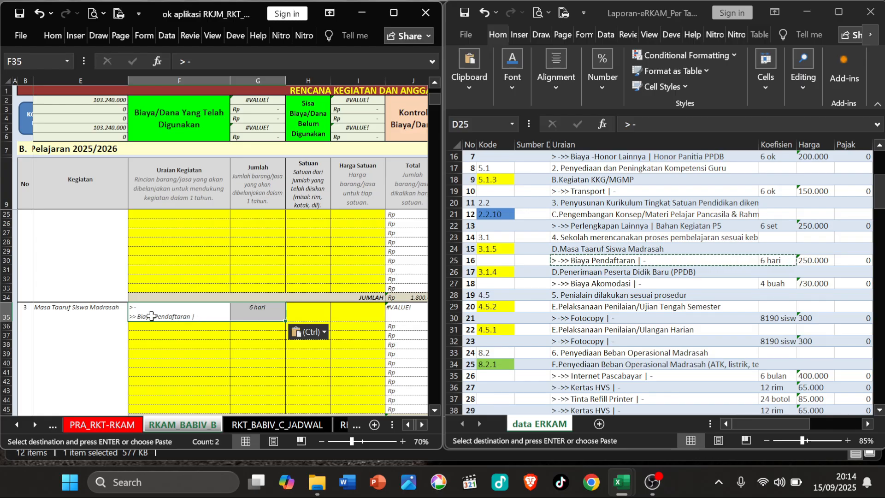
Step: Trim the description in F35 to read only "Biaya Pendaftaran", removing the leading dash and arrows and the trailing bar and dash
double_click(137, 316)
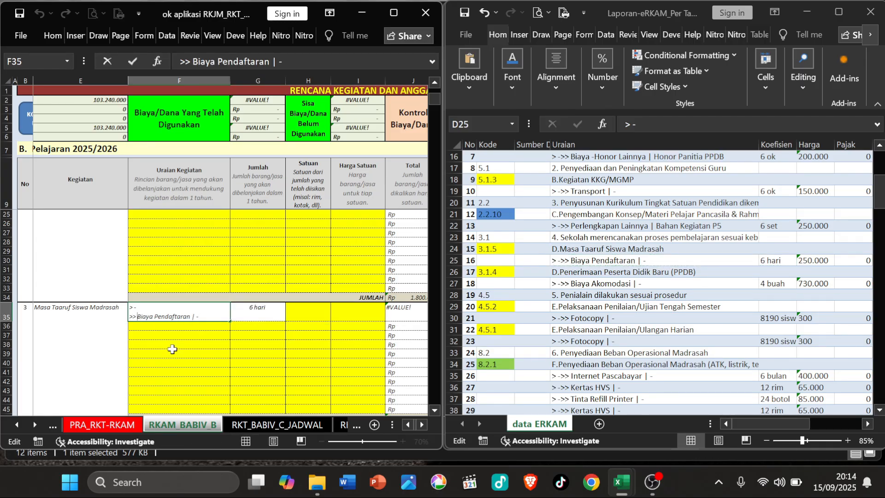
key(BackSpace)
key(BackSpace)
key(BackSpace)
key(BackSpace)
key(BackSpace)
key(BackSpace)
key(BackSpace)
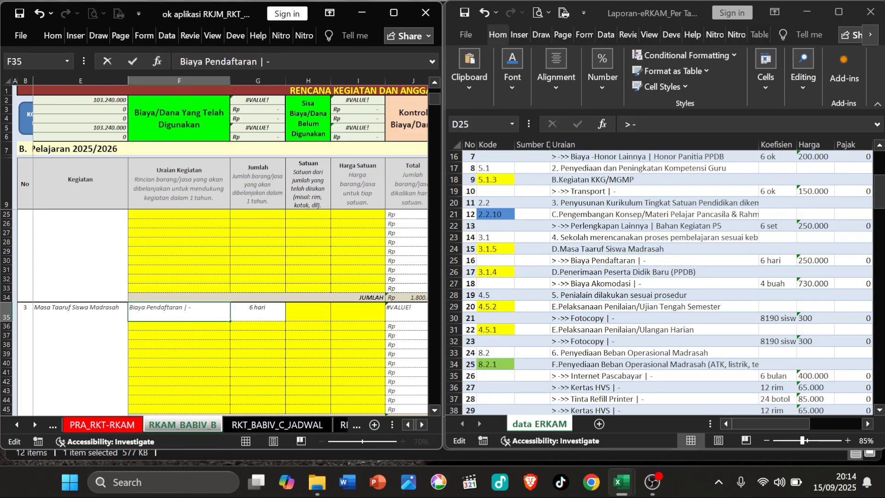
click(255, 307)
Step: Enter the unit "hari" in H35 and reduce the Biaya Pendaftaran quantity in G35 to 6
click(312, 308)
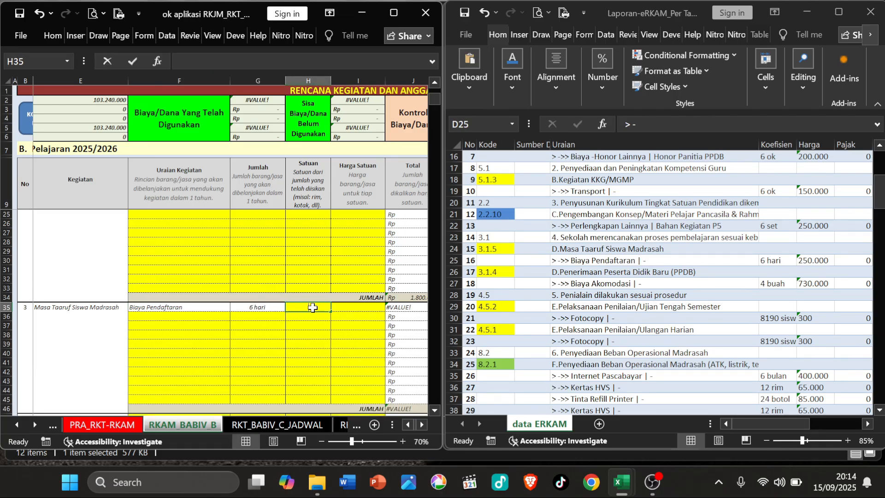
text(hari)
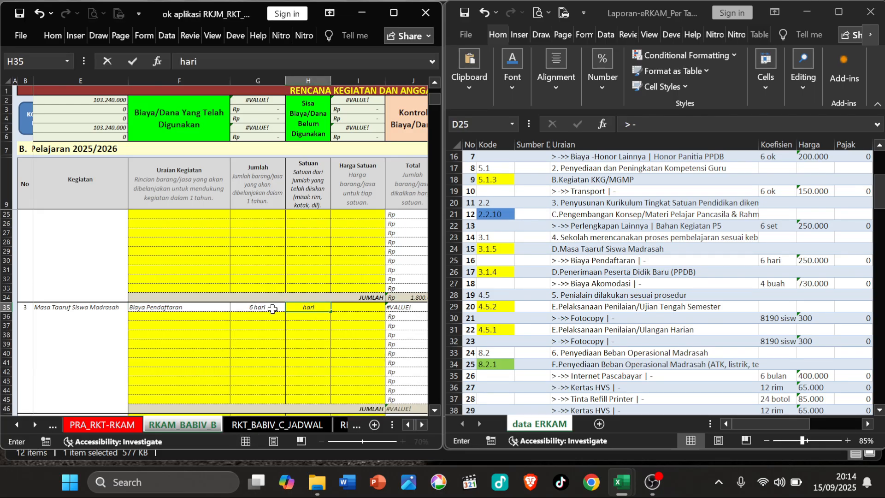
double_click(275, 311)
scroll(212, 250, up, 16)
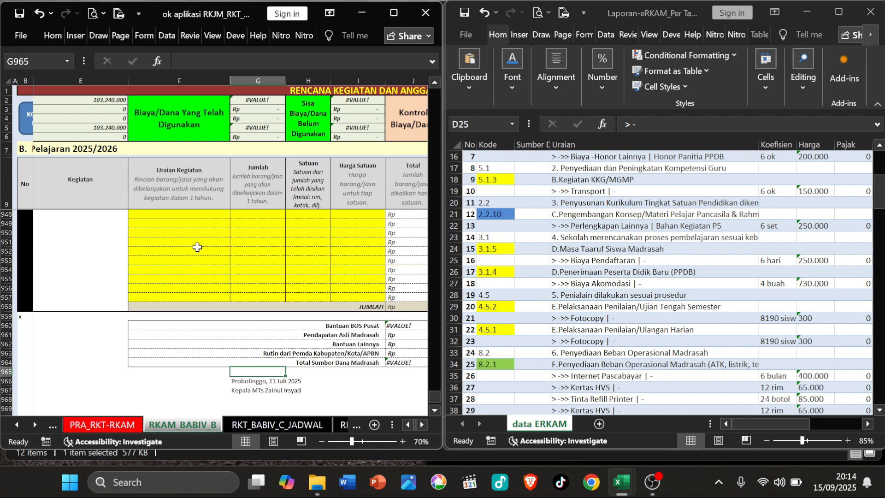
scroll(212, 251, up, 20)
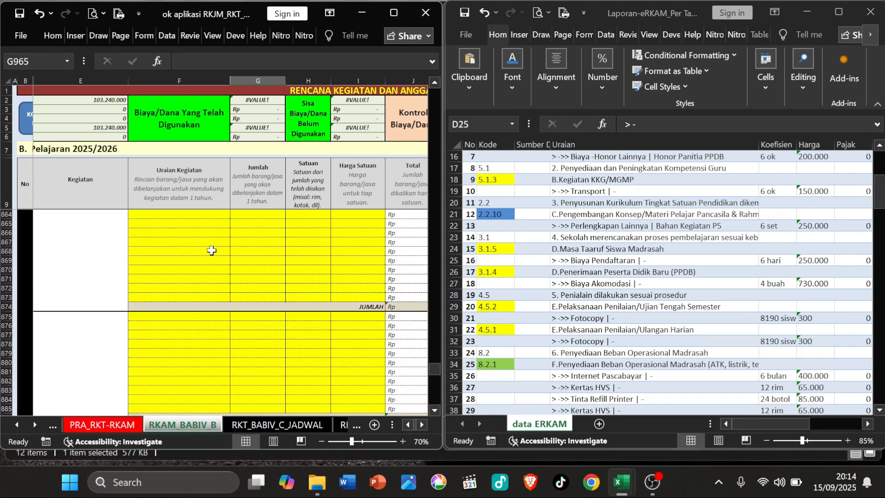
scroll(211, 250, up, 20)
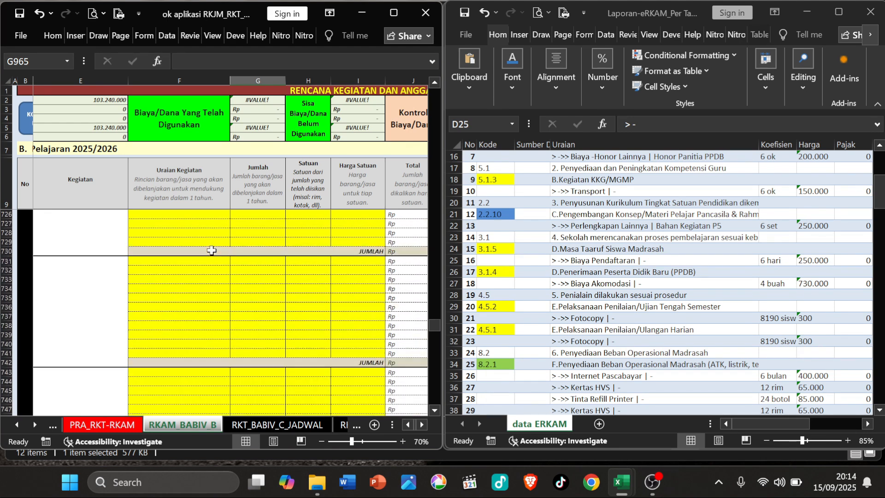
drag(437, 310, 407, 97)
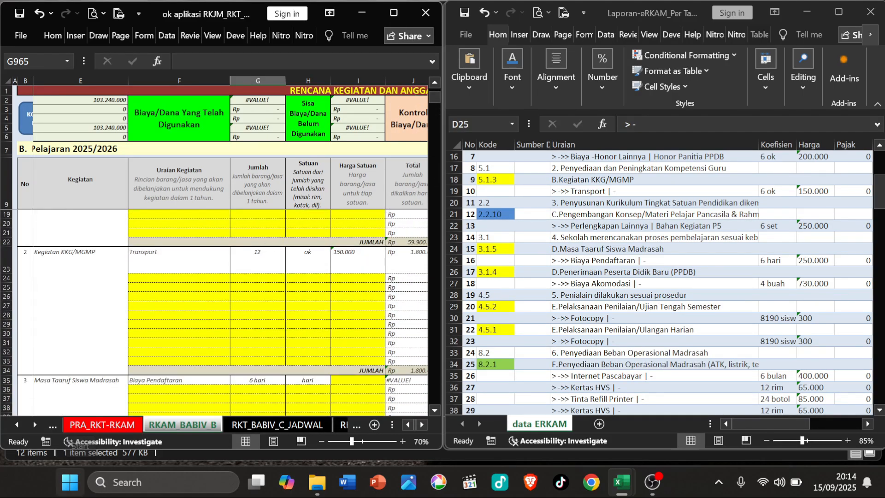
double_click(275, 378)
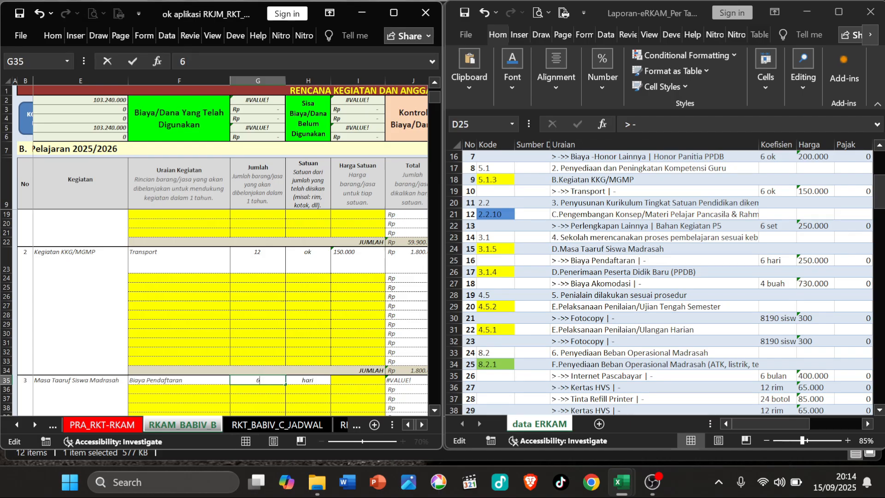
key(Return)
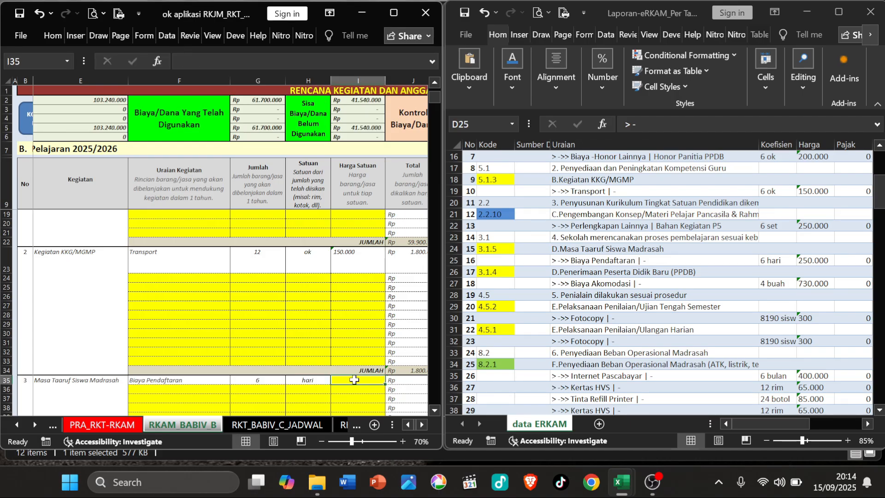
Step: Copy the Biaya Pendaftaran price, 250.000 in F25 of the eRKAM report, into the activity 3 unit price cell I35 as values only
click(354, 380)
click(741, 249)
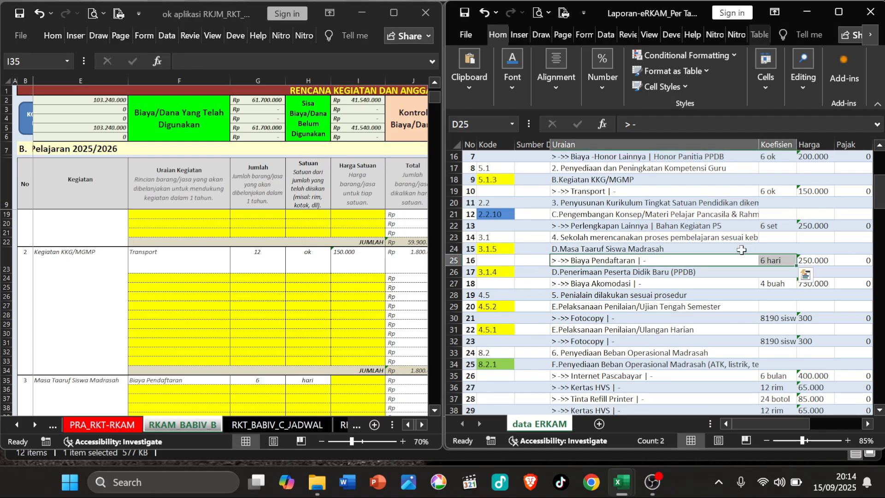
click(823, 261)
key(ctrl+c)
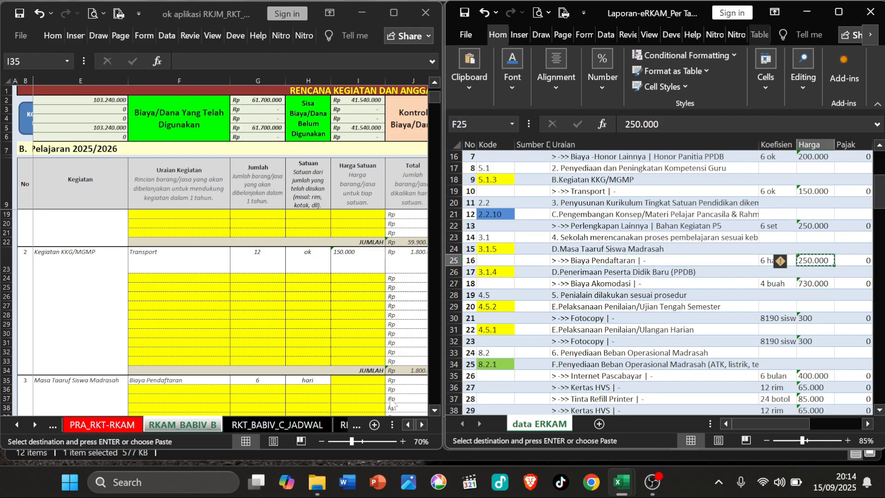
click(353, 379)
right_click(354, 379)
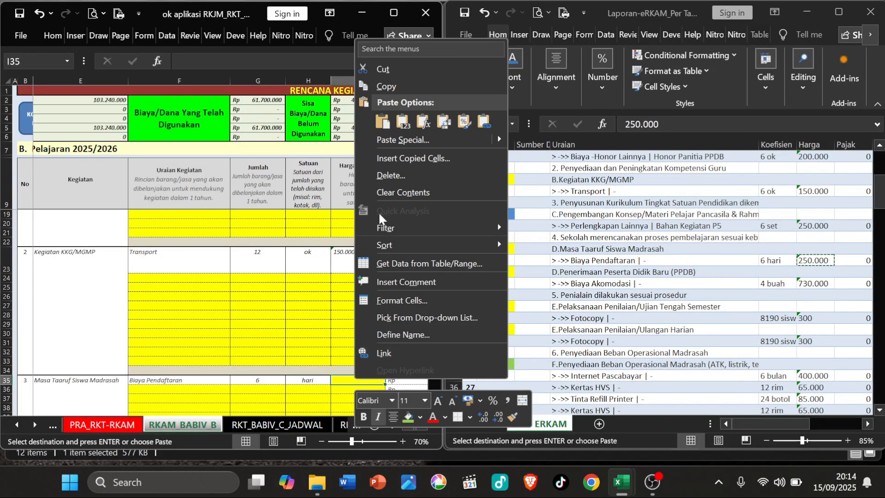
click(393, 124)
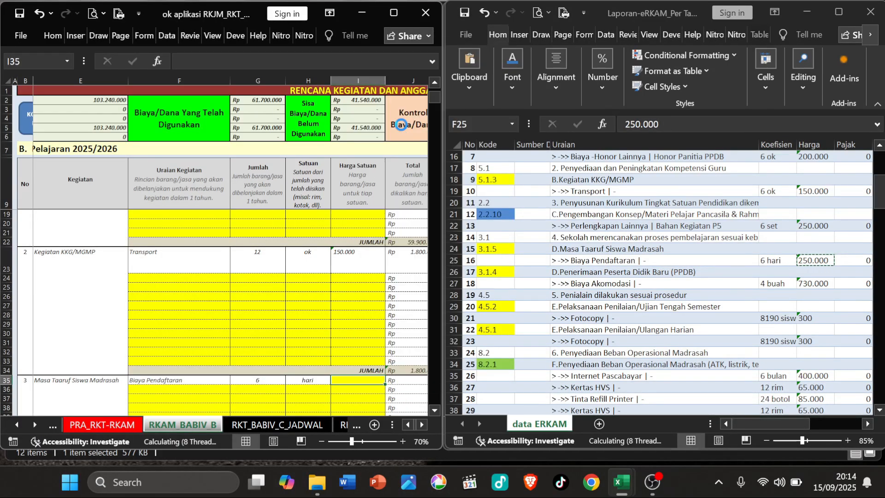
click(271, 383)
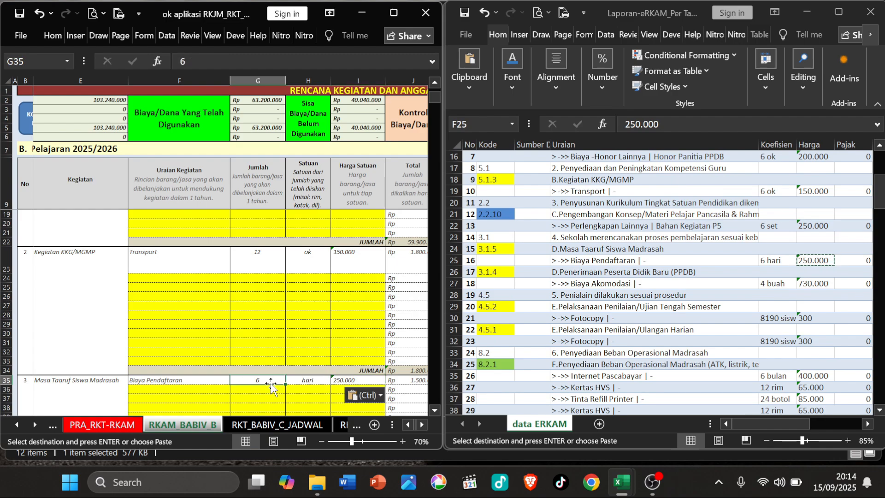
scroll(265, 318, down, 2)
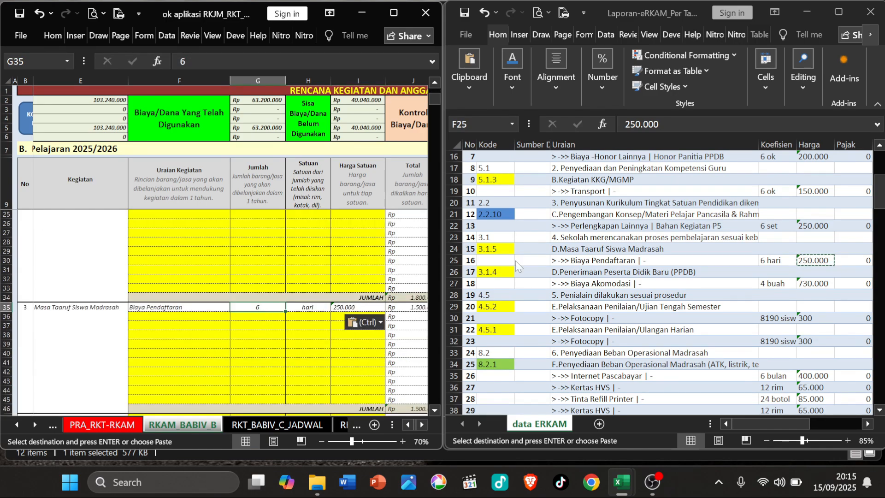
Step: Look through the eRKAM report down to the last subtotal for further entries under code 3.1.5, Masa Taaruf Siswa Madrasah
click(530, 276)
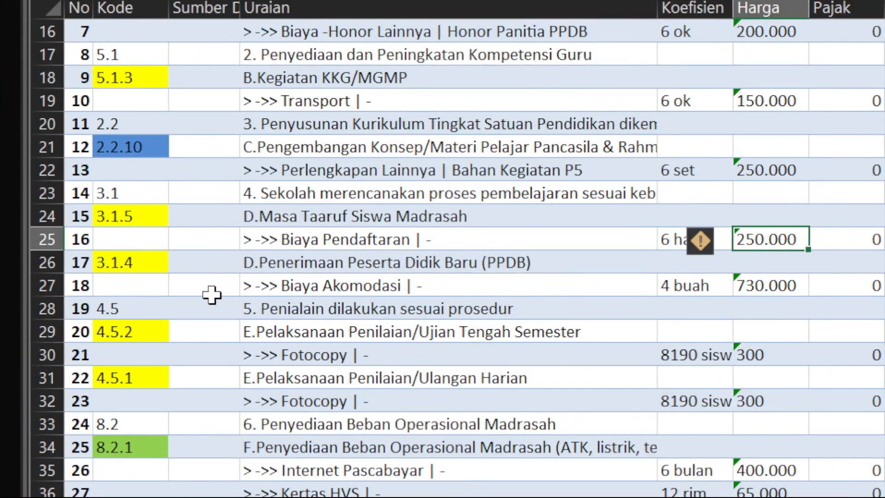
scroll(212, 295, down, 5)
scroll(233, 355, down, 4)
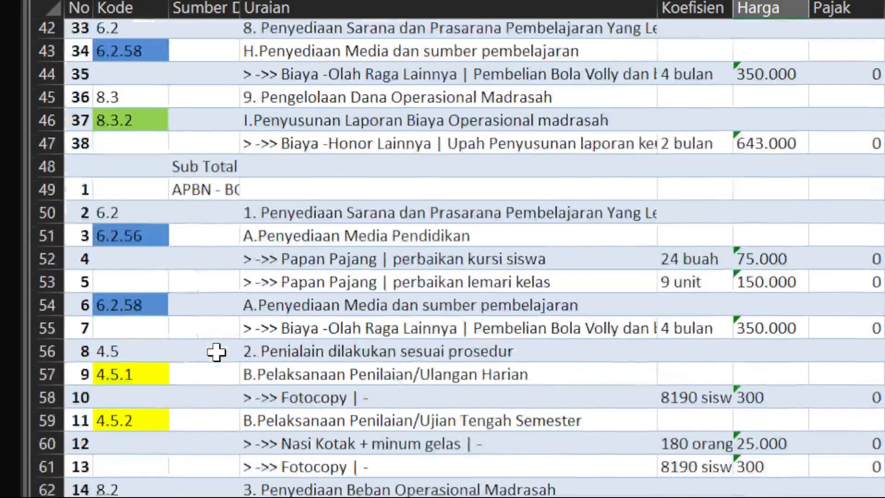
scroll(216, 352, down, 5)
scroll(181, 295, down, 3)
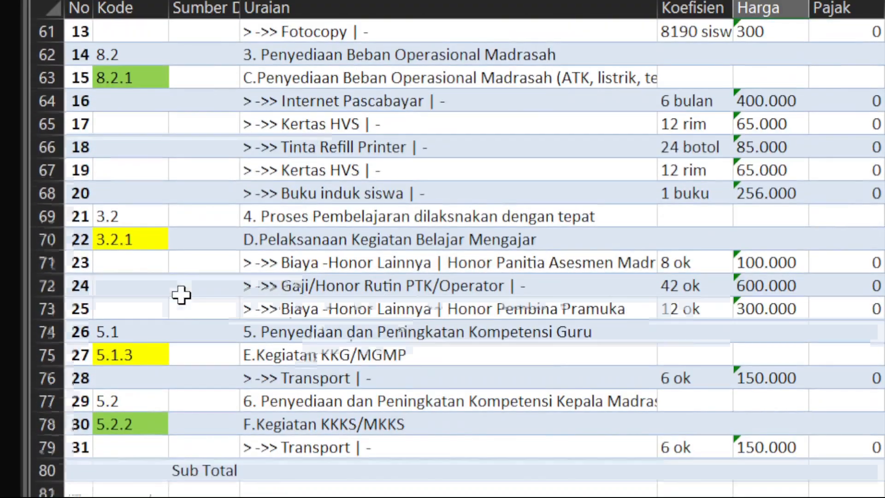
scroll(183, 295, up, 13)
scroll(183, 295, up, 3)
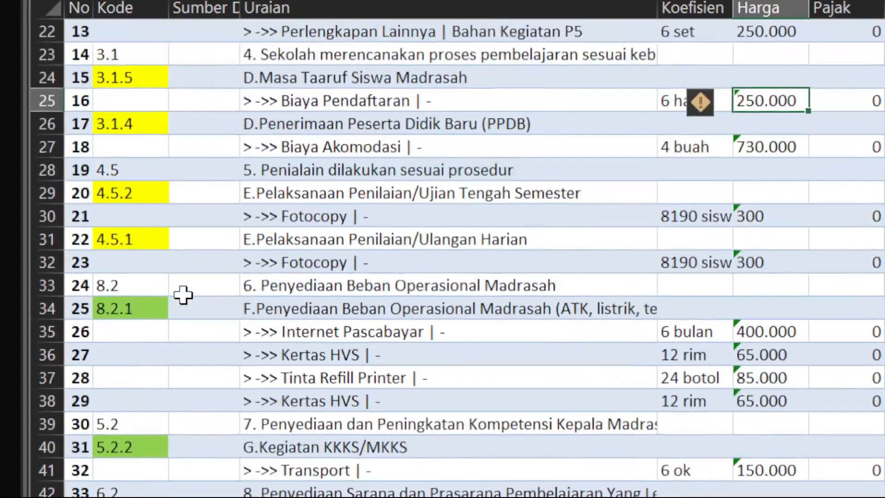
Step: Copy the Biaya Akomodasi item and coefficient, D27:E27 in the eRKAM report, into activity 4 at F47 as values only
click(273, 196)
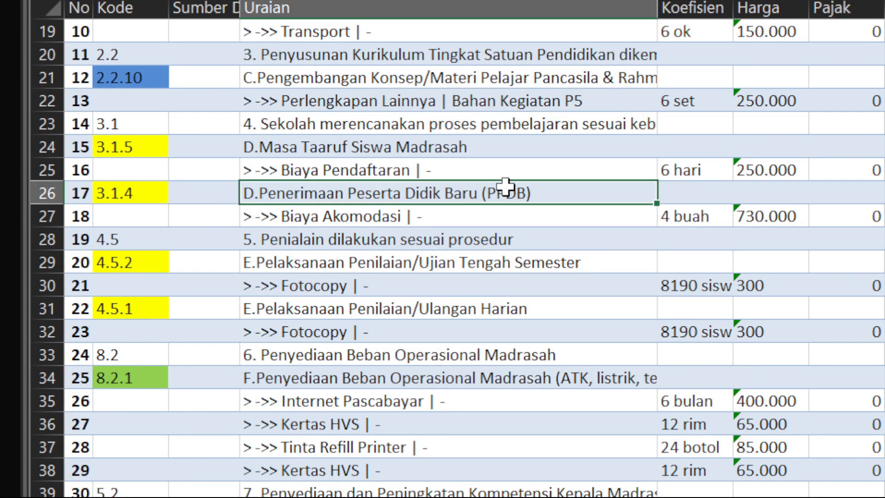
click(373, 220)
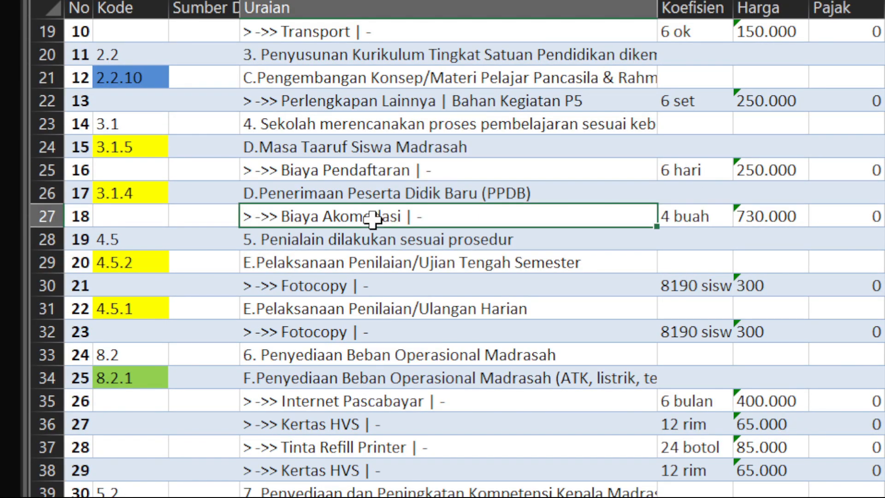
drag(372, 221, 657, 226)
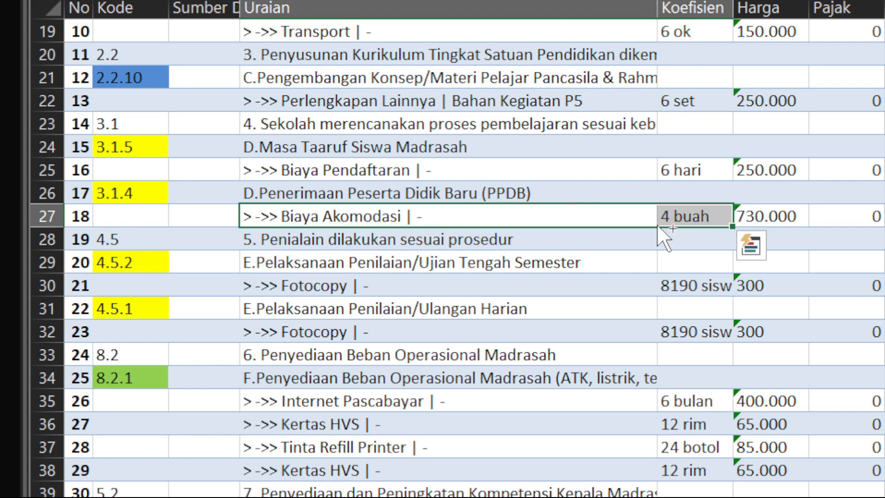
key(ctrl+c)
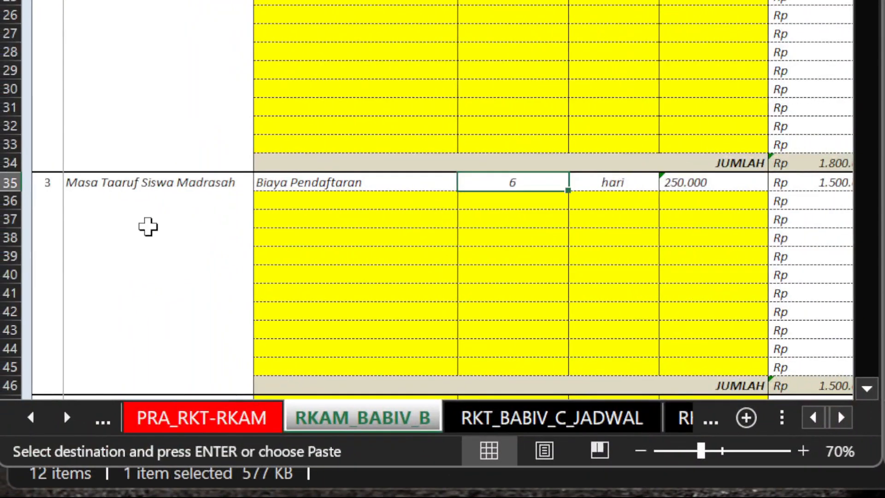
click(148, 226)
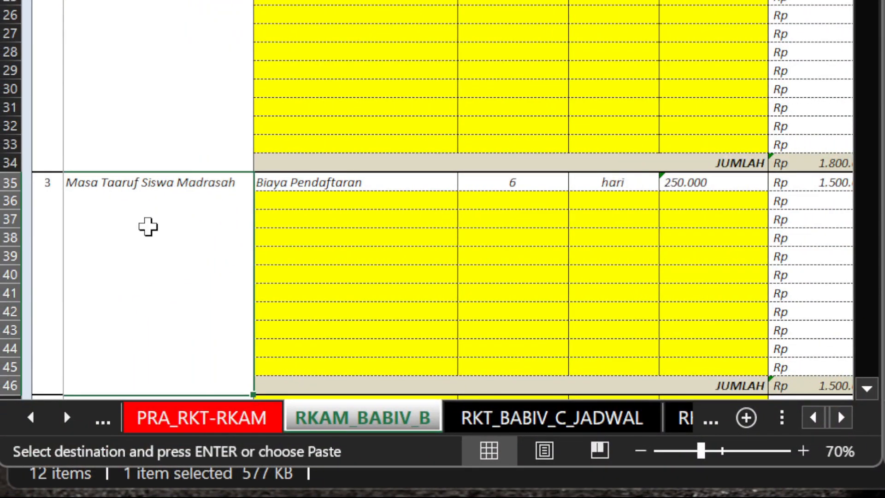
key(Down)
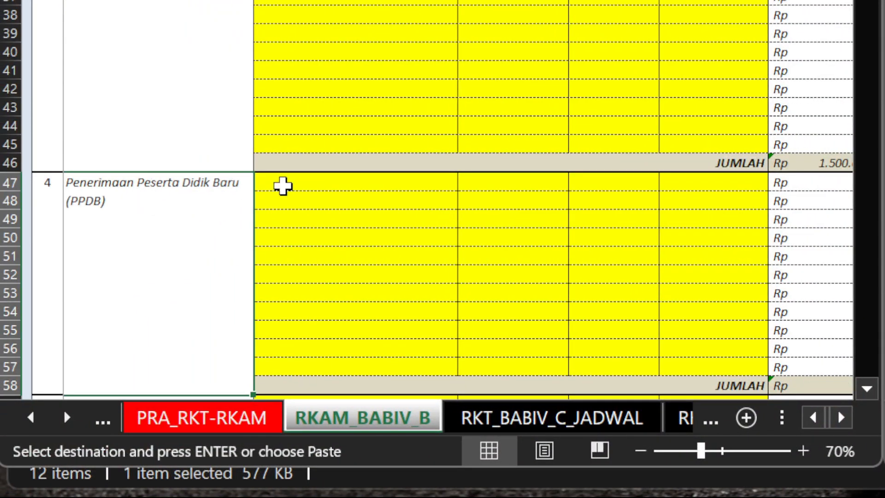
click(289, 181)
right_click(289, 182)
click(390, 215)
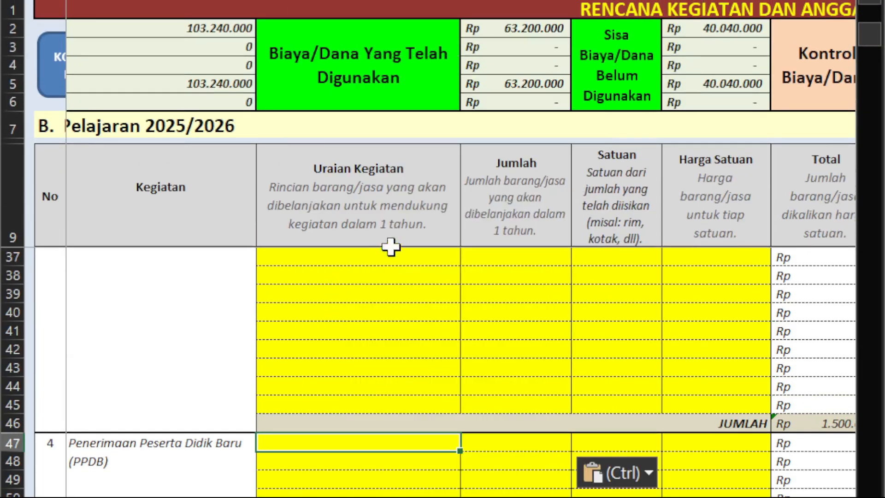
Step: Enter the unit "buah" for the Biaya Akomodasi row in H47
click(609, 440)
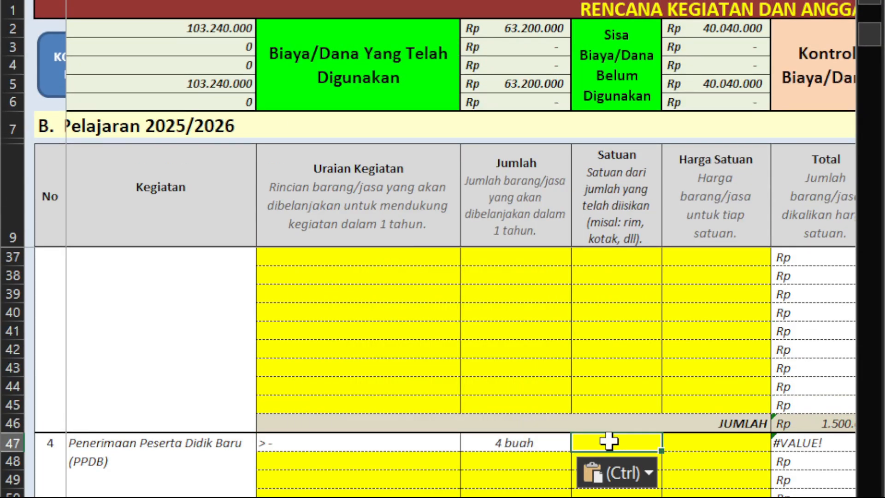
text(buah)
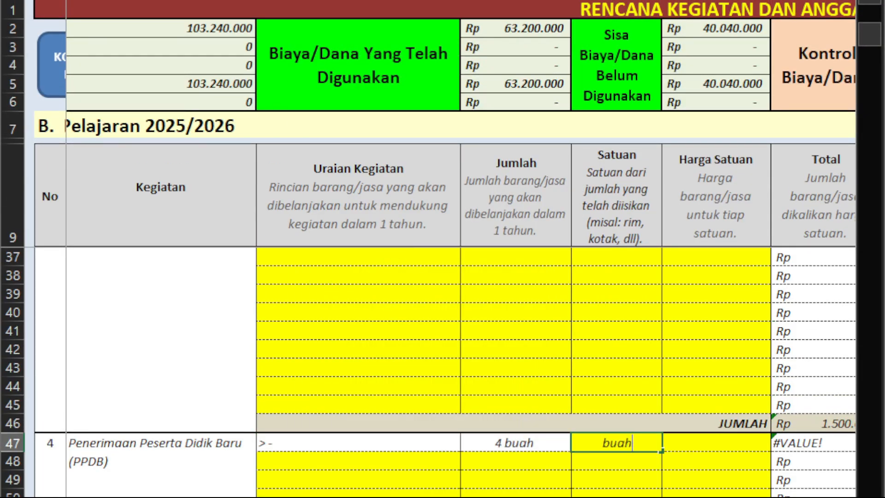
key(Return)
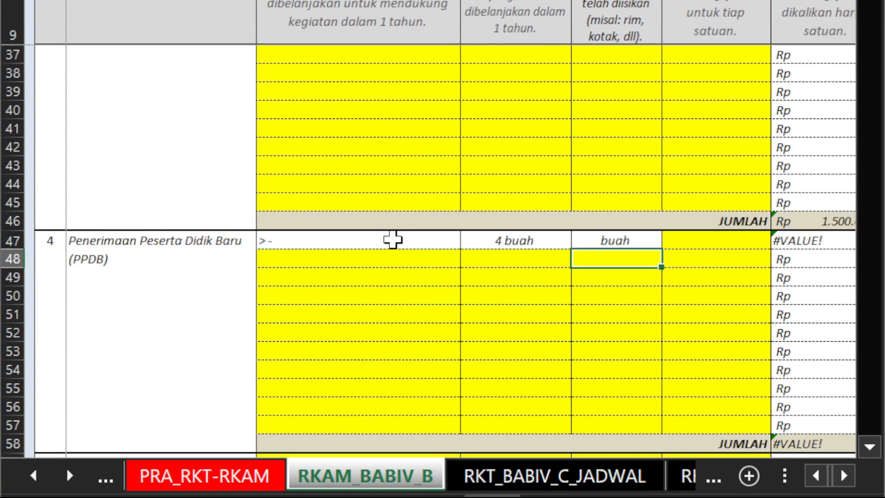
Step: Trim the description in F47 to read only "Biaya Akomodasi" and reduce its quantity in G47 to 4
double_click(393, 442)
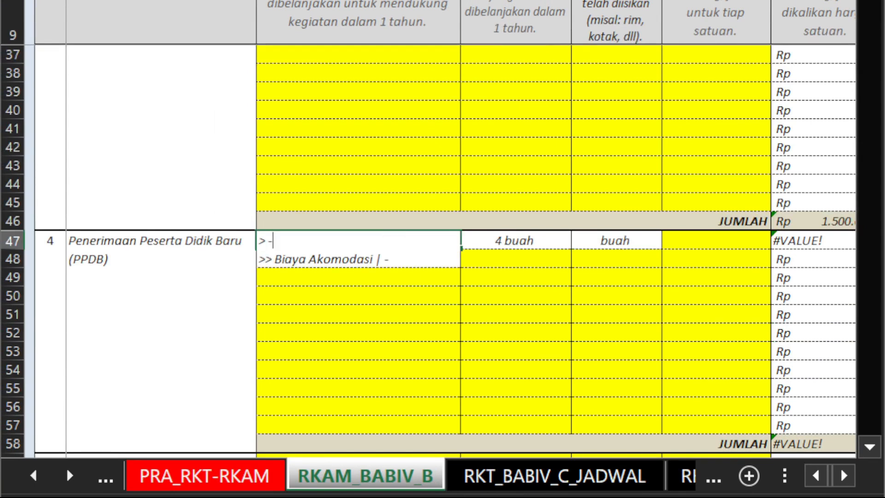
click(275, 260)
key(BackSpace)
key(BackSpace)
key(BackSpace)
key(BackSpace)
key(BackSpace)
key(BackSpace)
key(BackSpace)
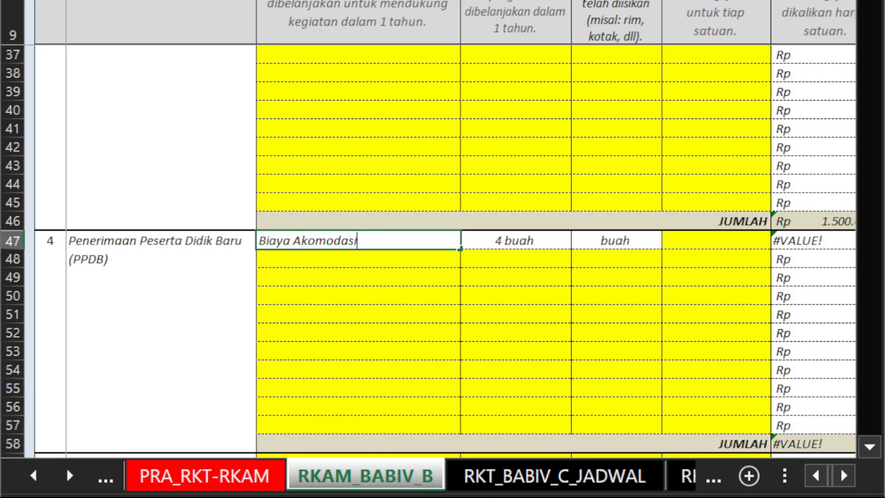
key(Return)
double_click(529, 240)
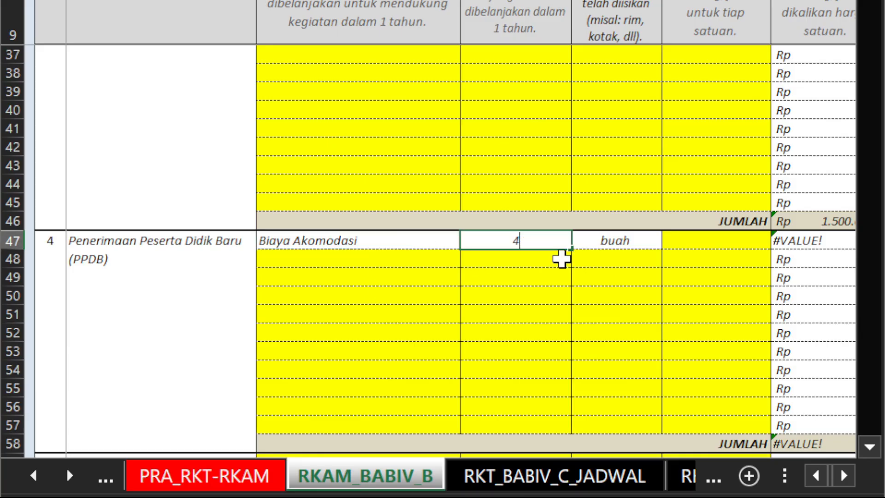
key(Return)
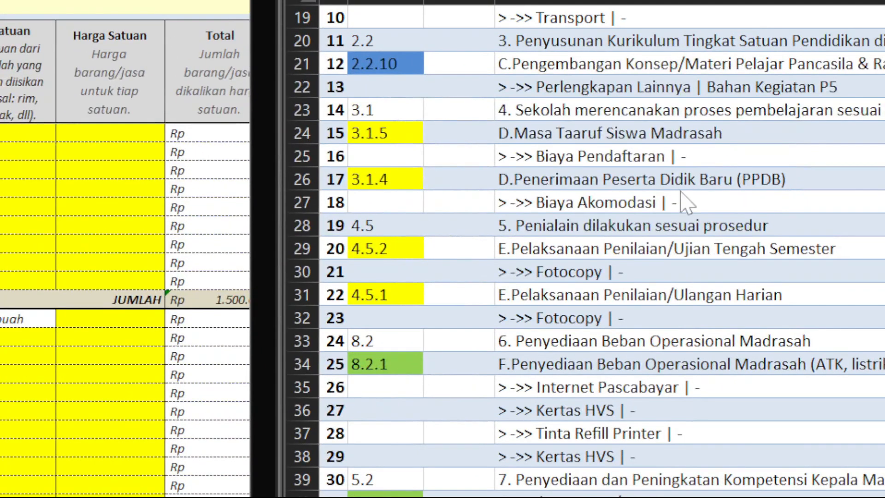
Step: Copy the Biaya Akomodasi price, 730.000 in F27 of the eRKAM report
click(685, 202)
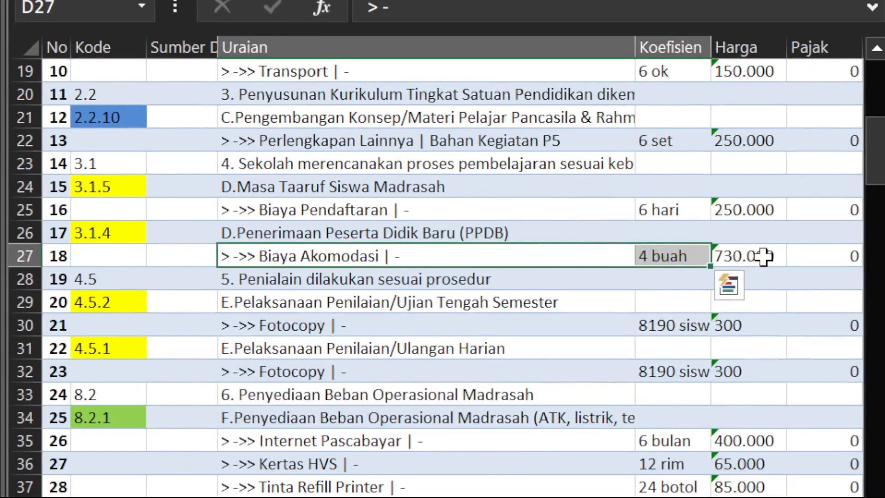
click(764, 257)
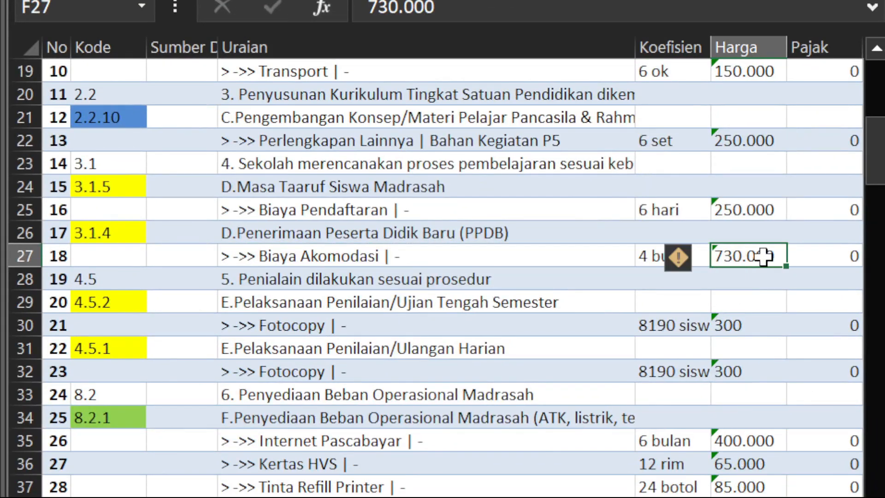
key(ctrl+c)
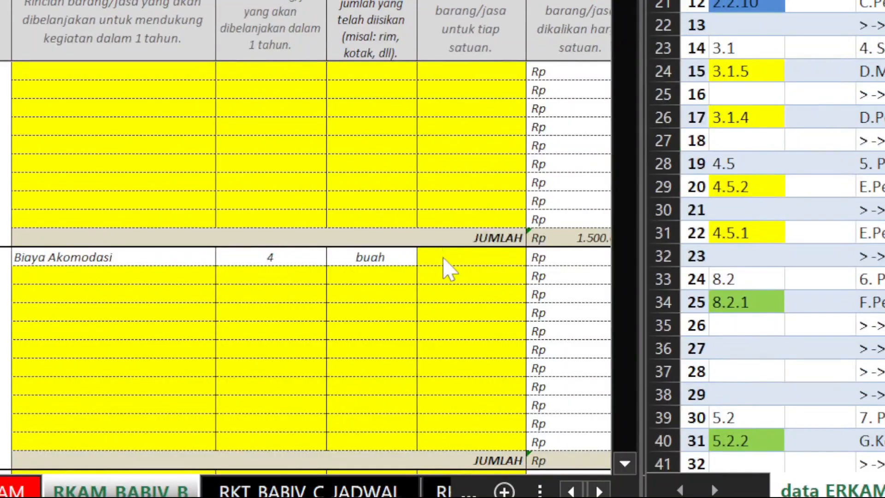
click(443, 256)
right_click(442, 256)
click(533, 55)
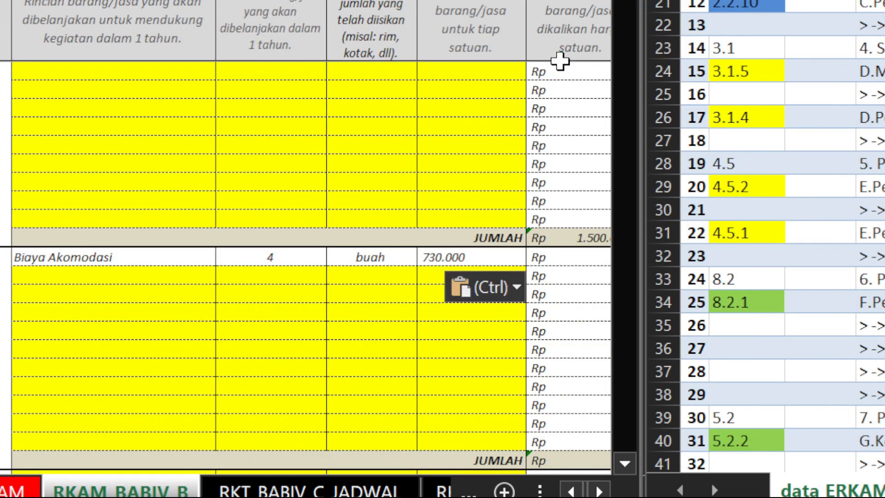
key(ctrl+z)
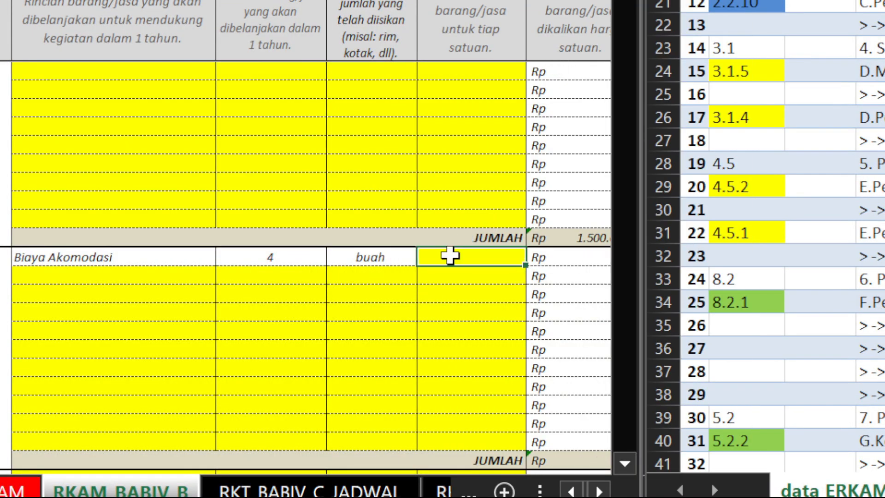
Step: Paste the copied 730.000 price as values only into the Biaya Akomodasi unit price cell I47
right_click(450, 254)
click(548, 58)
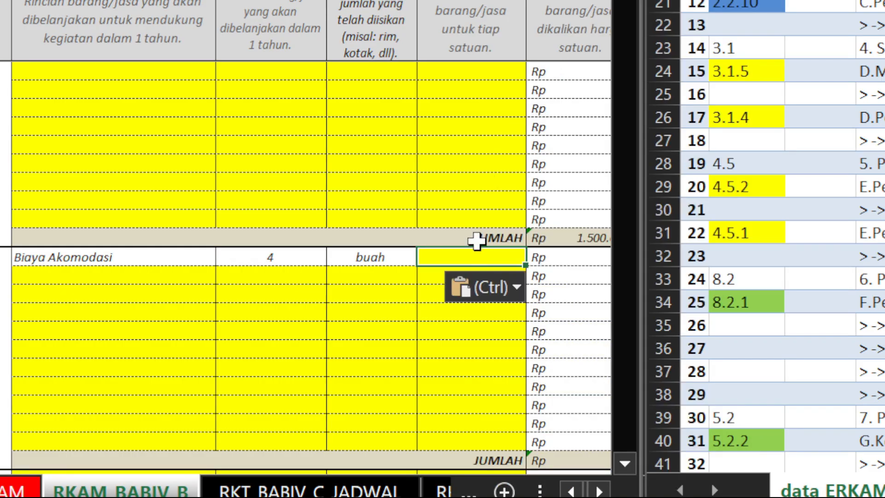
click(302, 318)
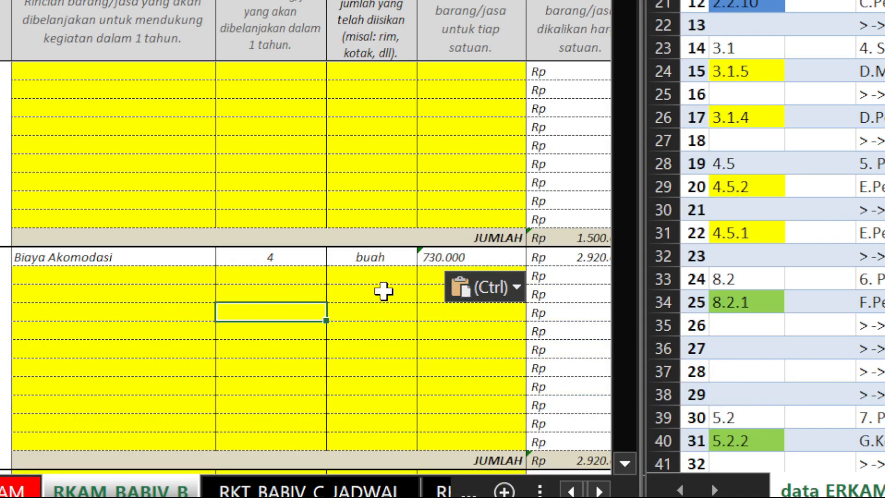
click(364, 288)
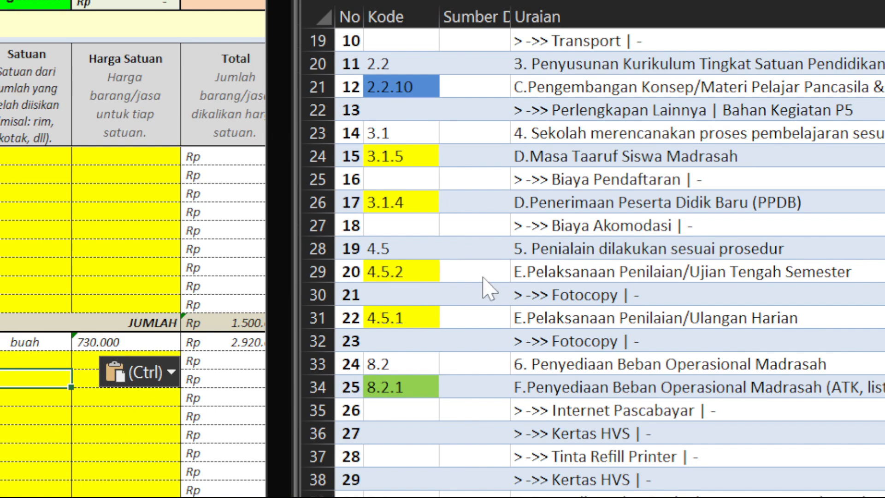
Step: Look through the eRKAM report for further entries under code 3.1.4, Penerimaan Peserta Didik Baru (PPDB)
scroll(486, 339, down, 5)
scroll(488, 343, up, 6)
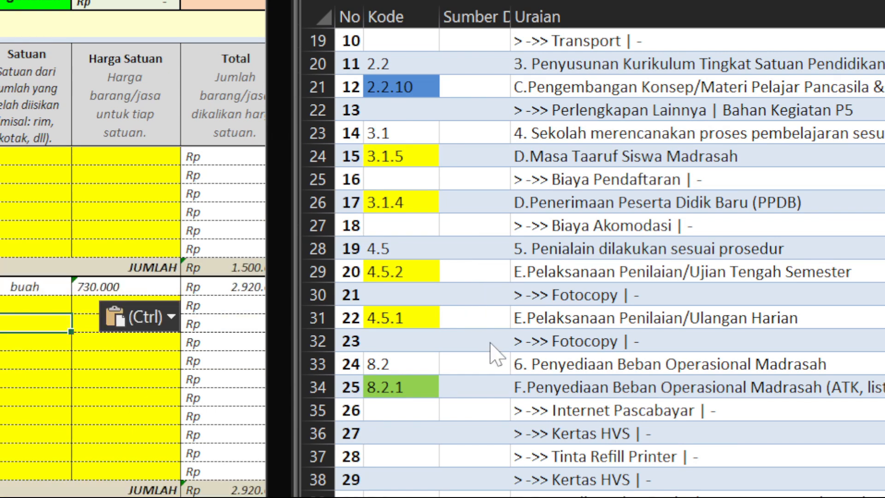
scroll(490, 342, down, 1)
click(690, 341)
scroll(696, 323, down, 13)
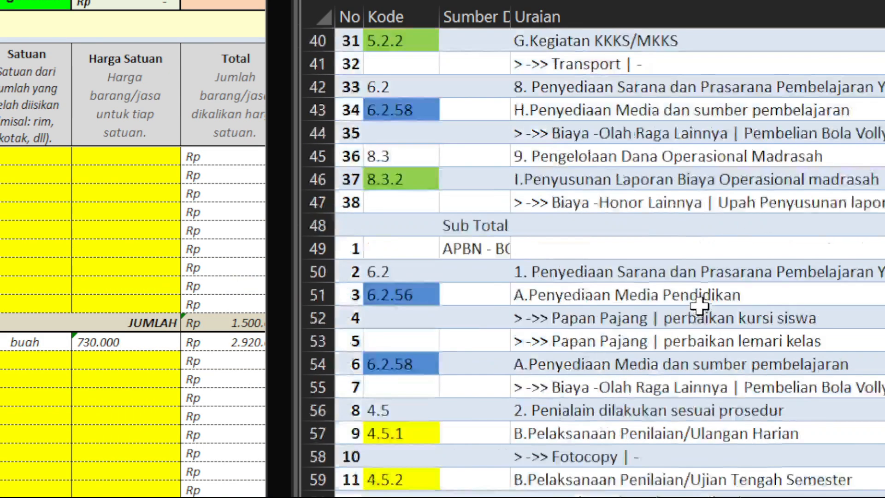
scroll(699, 304, down, 2)
scroll(699, 304, up, 14)
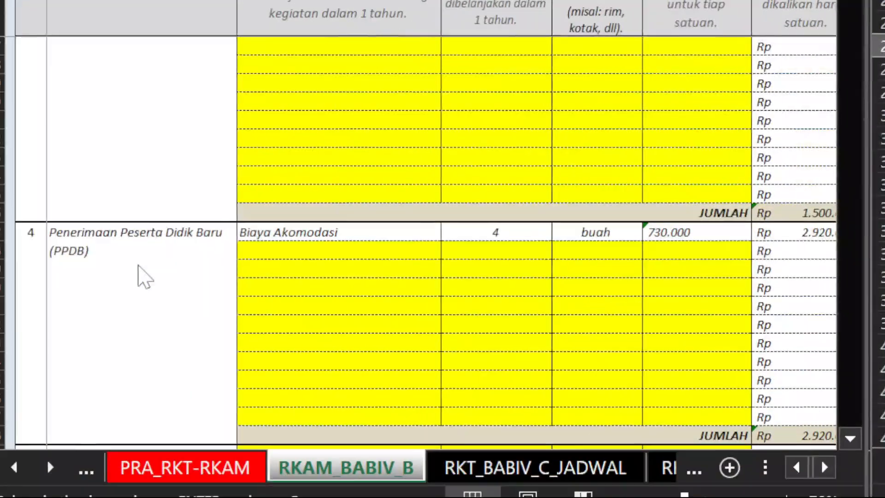
Step: Copy the Fotocopy description and coefficient, D30:E30, under code 4.5.2 in the eRKAM report
click(155, 253)
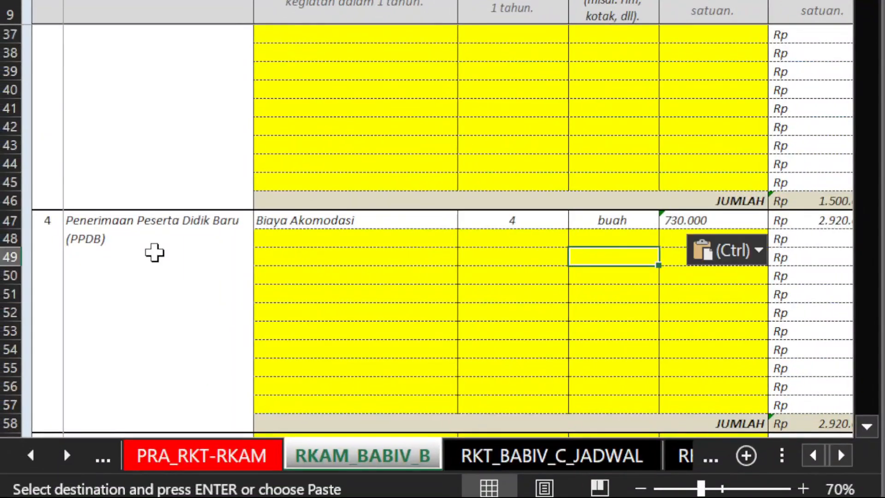
click(154, 252)
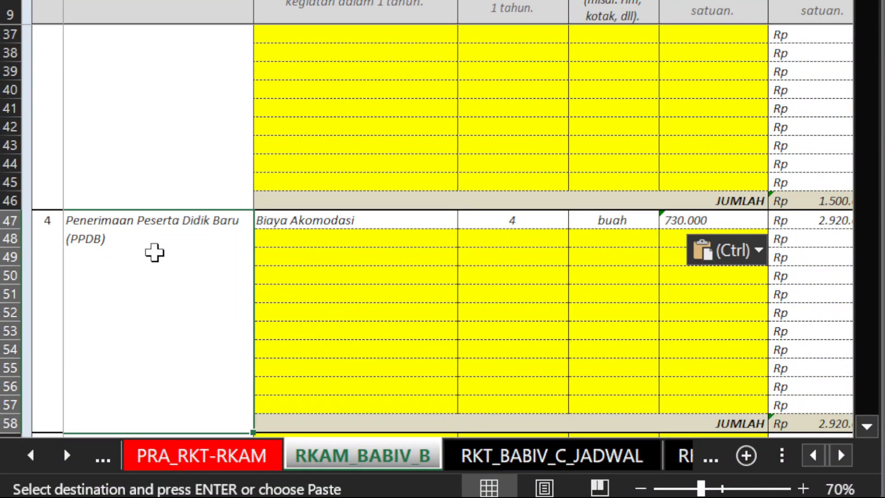
key(Down)
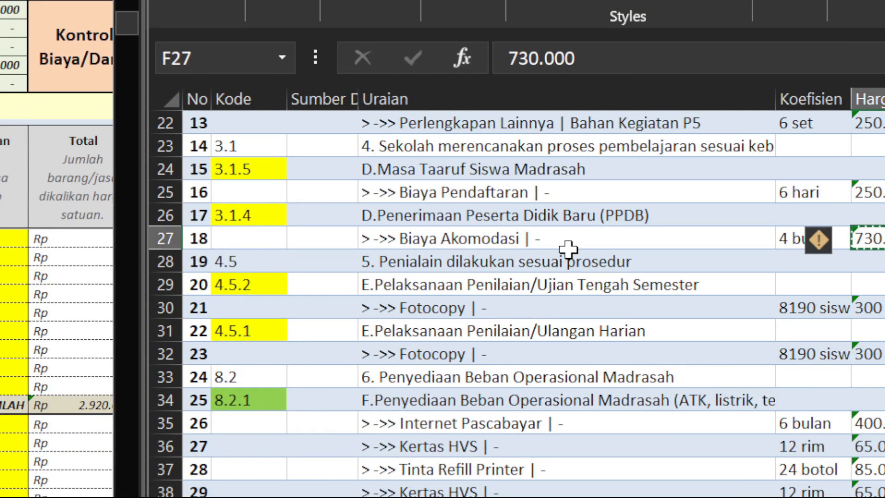
click(510, 259)
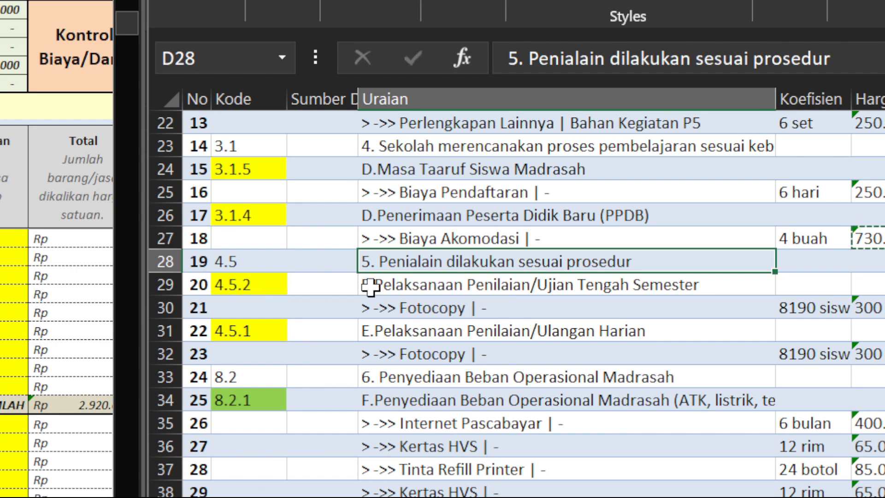
click(373, 309)
drag(736, 309, 802, 308)
key(ctrl+c)
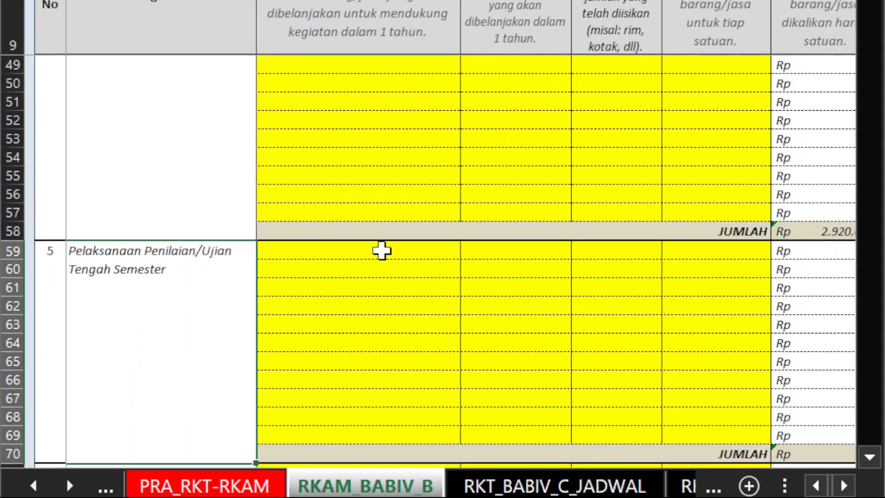
Step: Paste the copied Fotocopy entry as values only into F59, the first expense row of activity 5
click(381, 249)
right_click(382, 249)
click(480, 51)
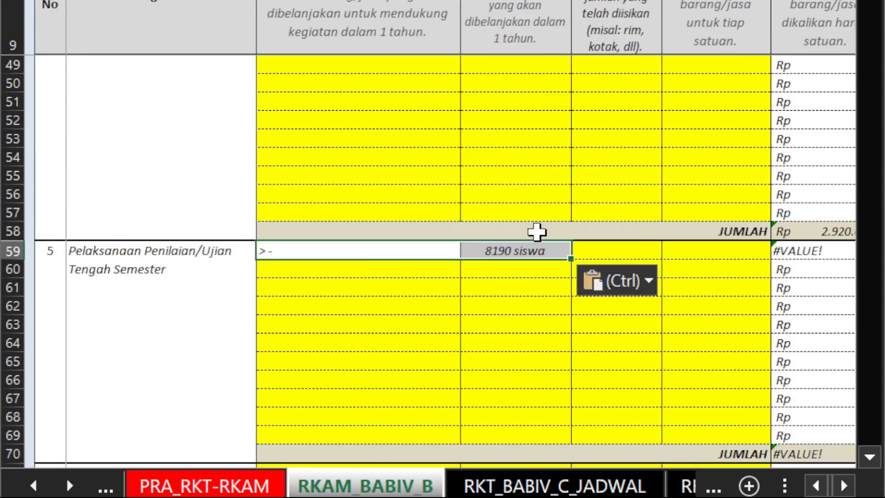
Step: Enter siswa as the unit in H59 and reduce the quantity in G59 to 8190
click(587, 249)
text(siswa)
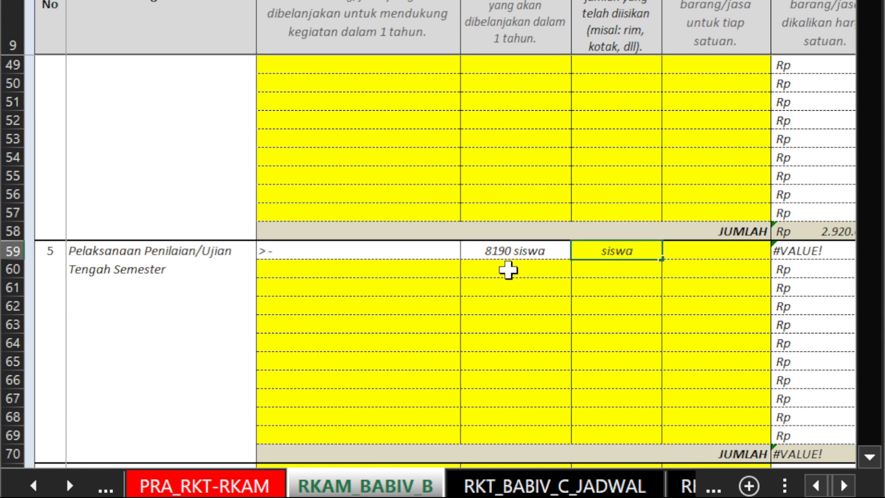
double_click(552, 251)
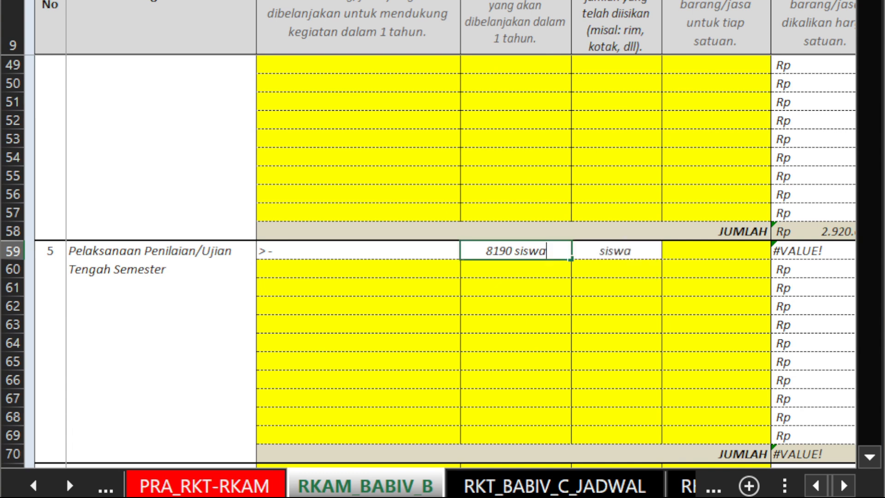
key(BackSpace)
key(BackSpace)
key(BackSpace)
key(BackSpace)
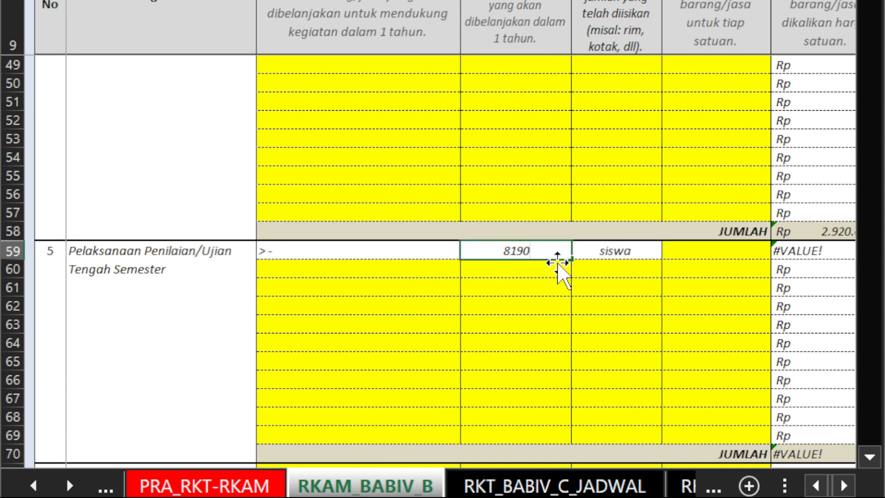
Step: Trim the description in F59 to read only "Fotocopy"
click(420, 253)
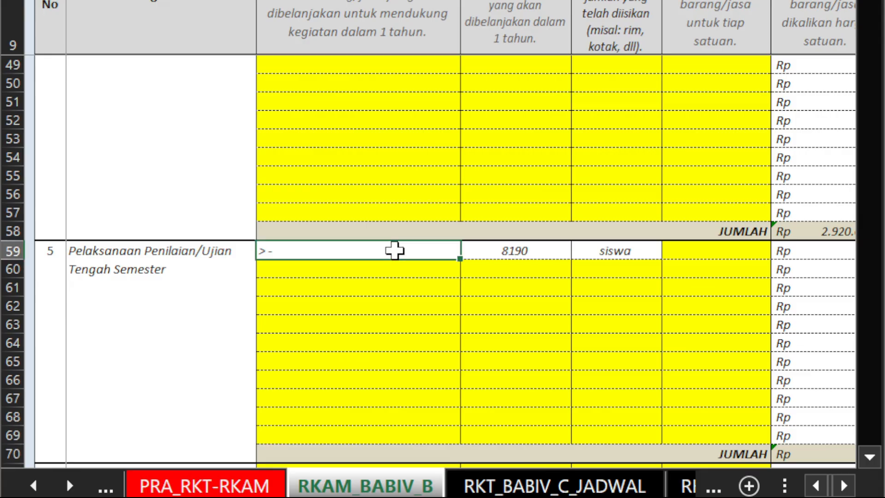
double_click(395, 249)
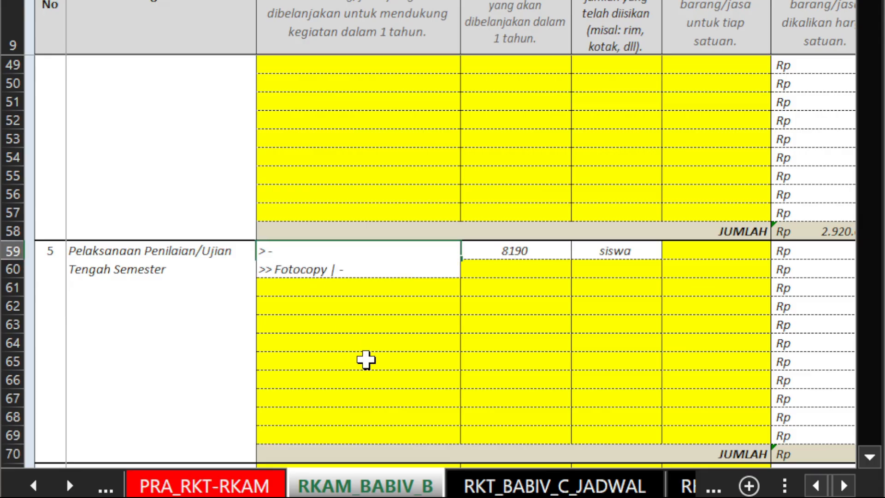
key(BackSpace)
key(BackSpace)
key(BackSpace)
key(BackSpace)
key(BackSpace)
key(BackSpace)
key(BackSpace)
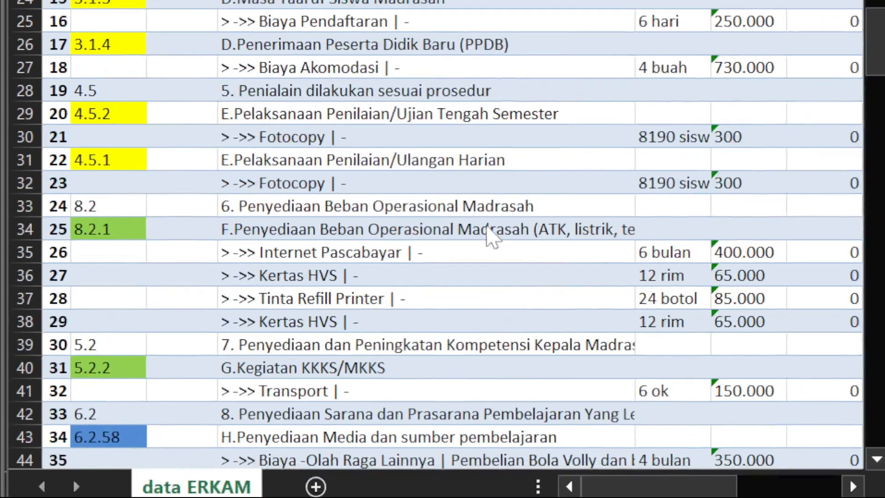
Step: Copy the Fotocopy price, 300 in F30 of the eRKAM report, and paste it as values only into unit price cell I59
click(448, 248)
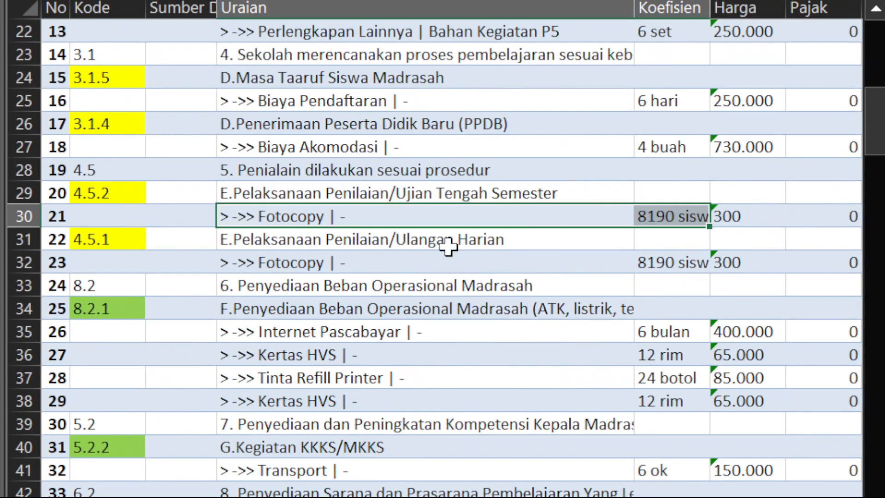
click(733, 215)
key(ctrl+c)
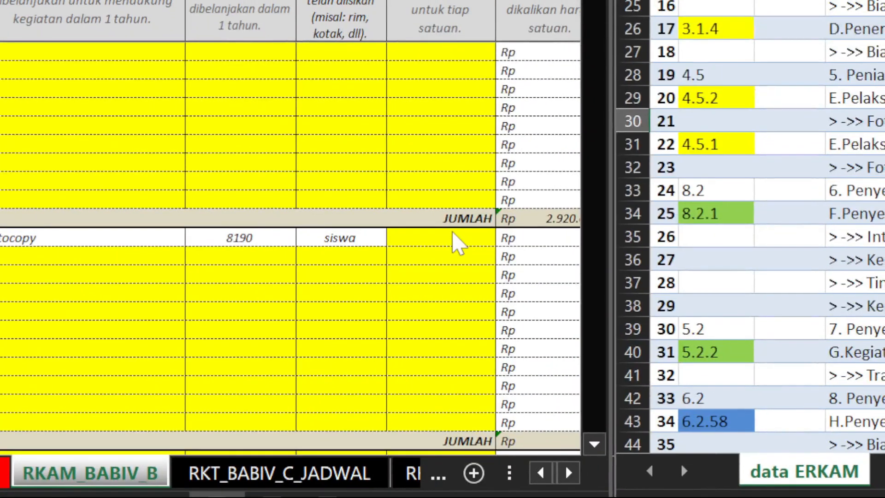
click(455, 240)
right_click(447, 238)
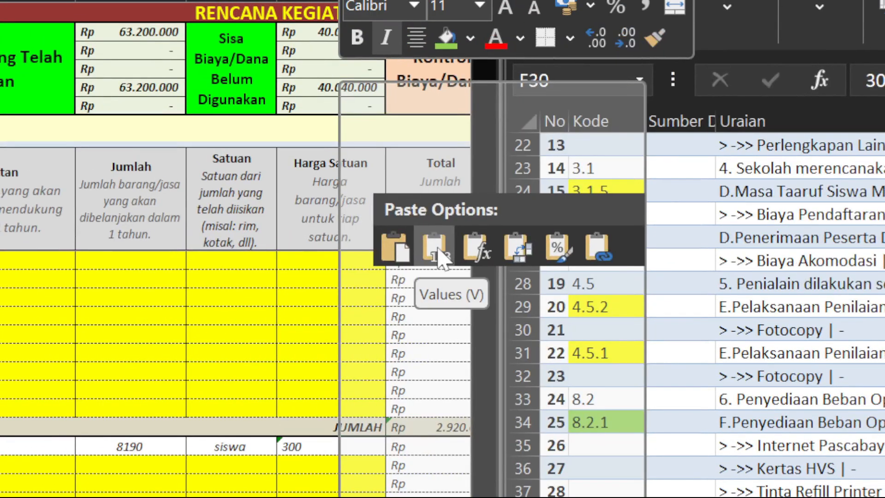
click(437, 249)
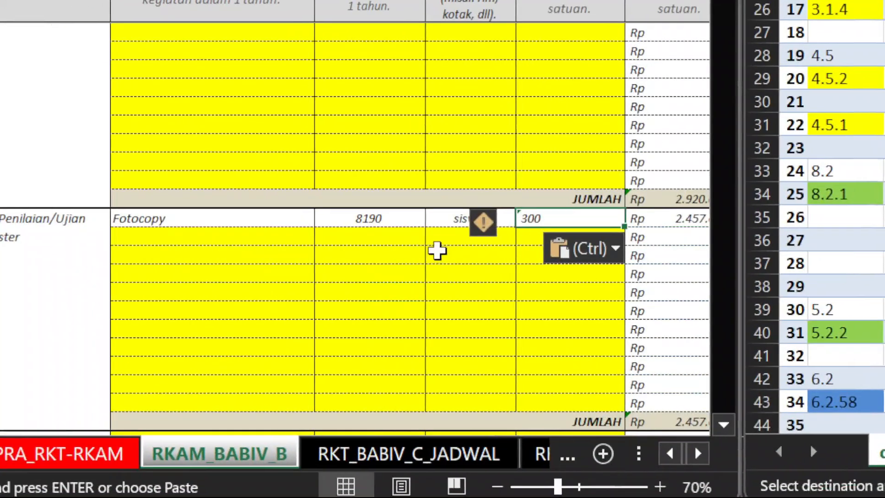
click(437, 251)
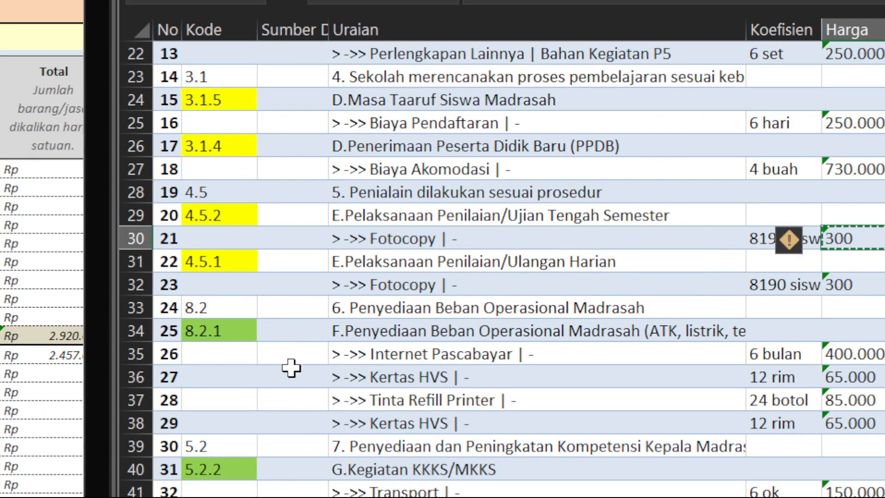
Step: Copy the Nasi Kotak and Fotocopy entries, D60:E61, under the report's second 4.5.2 code and paste them as values only from F60
scroll(376, 341, down, 6)
scroll(385, 331, down, 2)
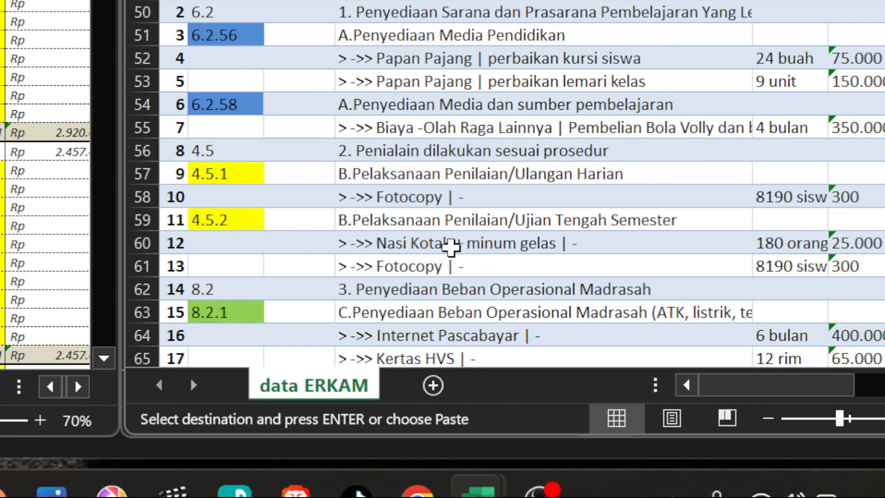
drag(440, 244, 775, 265)
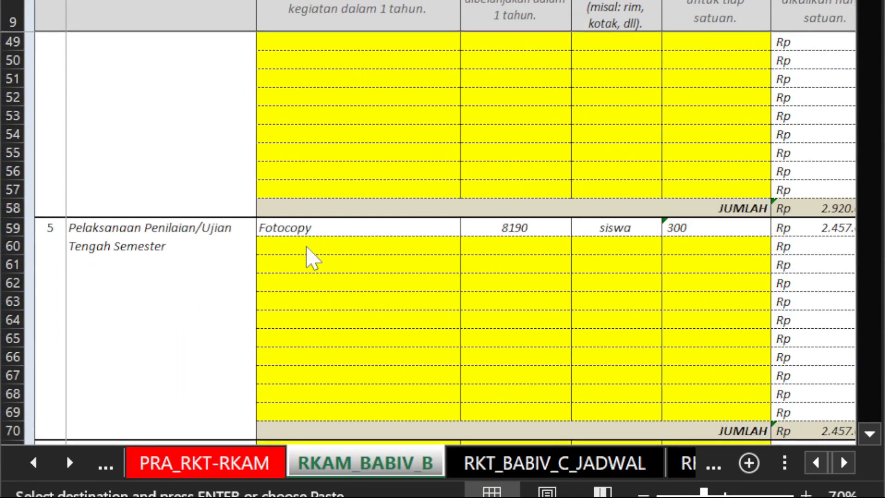
click(305, 246)
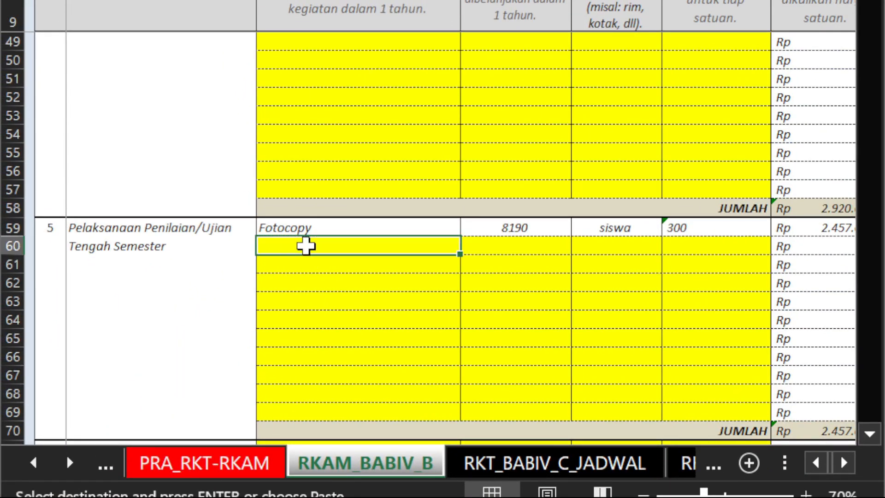
right_click(305, 246)
click(403, 28)
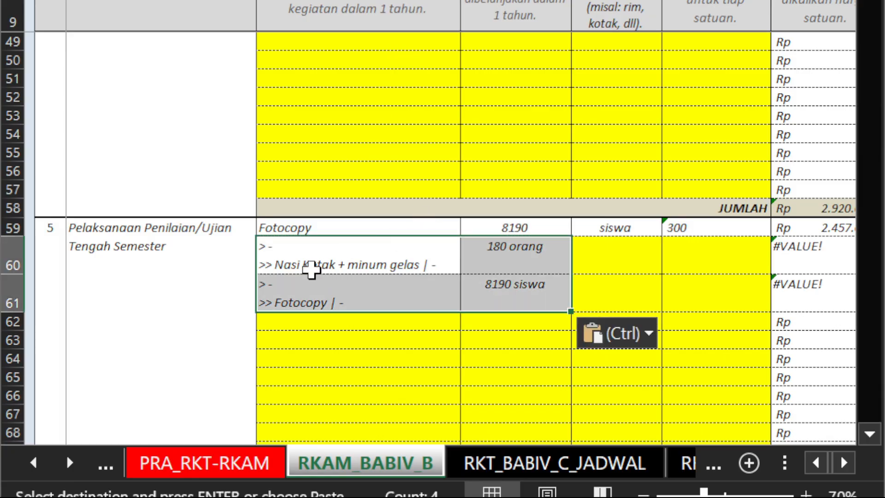
Step: Remove the leading symbols and line break before "Nasi Kotak + minum gelas" in F60
double_click(305, 267)
key(BackSpace)
key(BackSpace)
key(BackSpace)
key(BackSpace)
key(BackSpace)
key(BackSpace)
key(BackSpace)
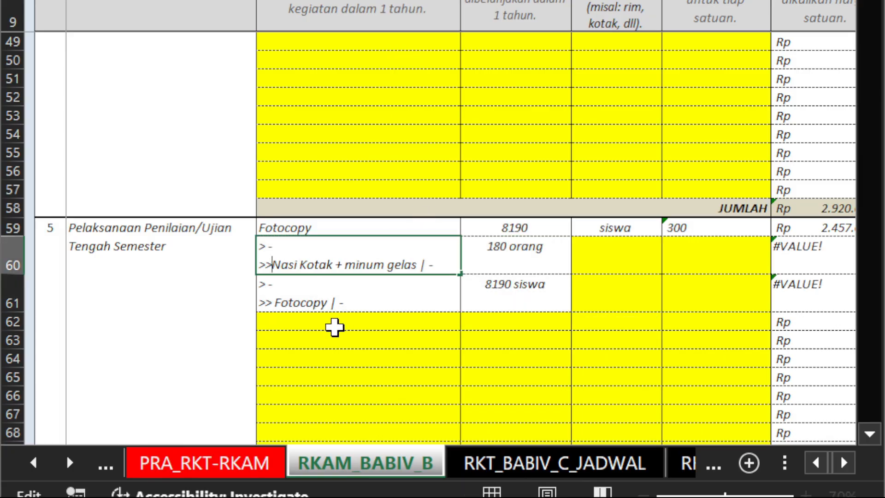
Step: Trim the description in F61 to read only "Fotocopy" and the one in F60 to "Nasi Kotak + minum gelas"
double_click(361, 300)
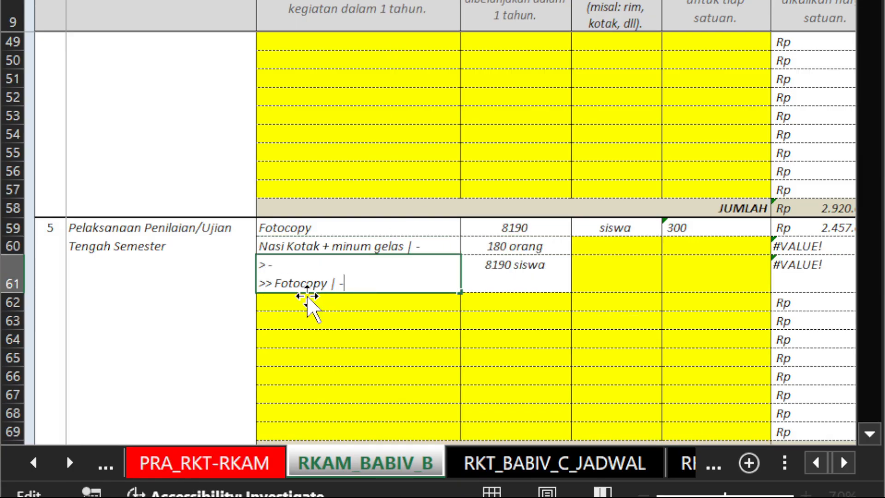
click(275, 284)
key(BackSpace)
key(BackSpace)
key(BackSpace)
key(BackSpace)
key(BackSpace)
key(BackSpace)
key(BackSpace)
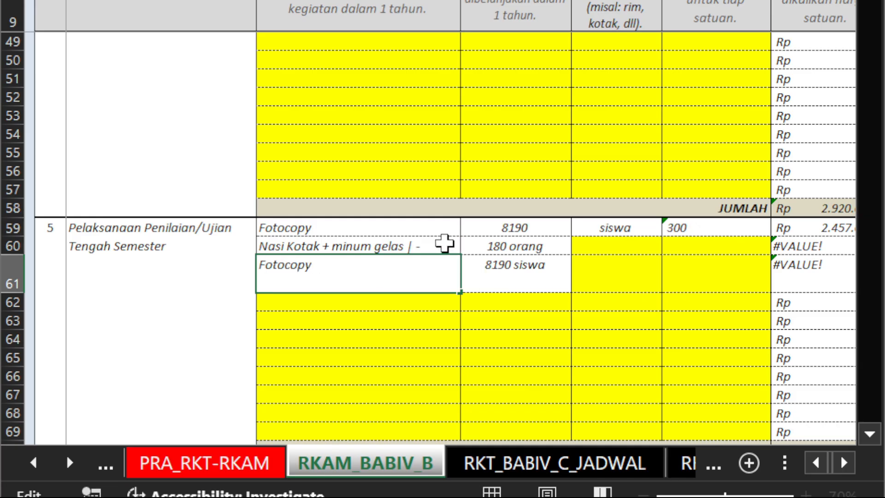
double_click(445, 240)
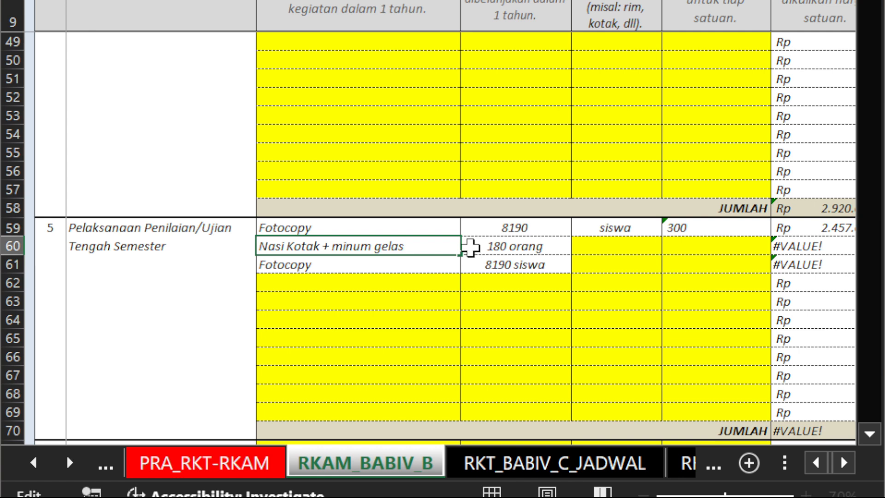
Step: Enter orang as the unit in H60 and reduce the quantities in G60 and G61 to 180 and 8190
click(497, 247)
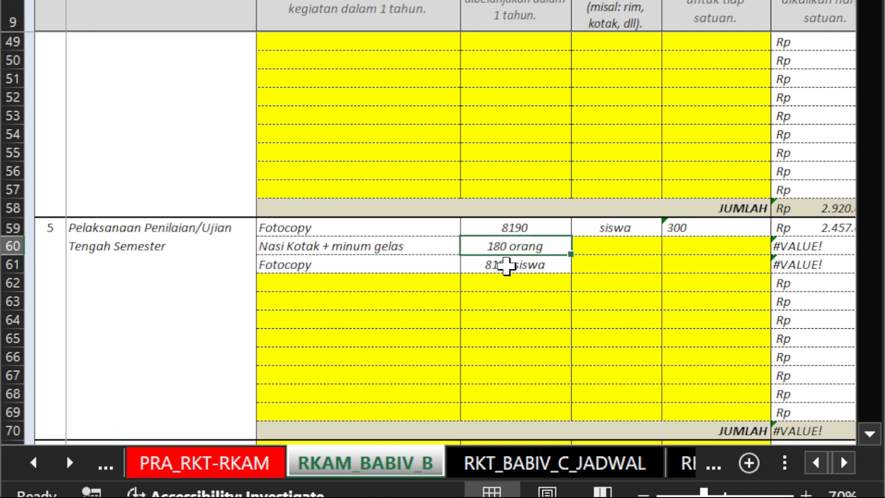
click(617, 249)
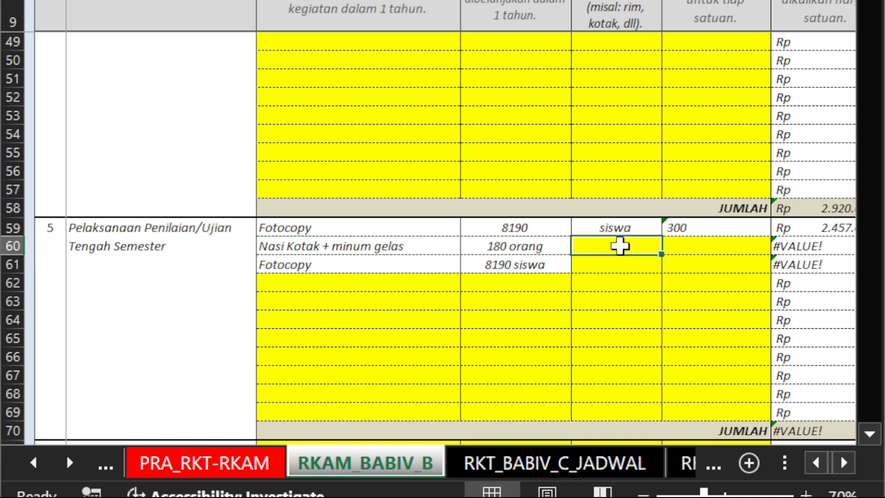
text(orang)
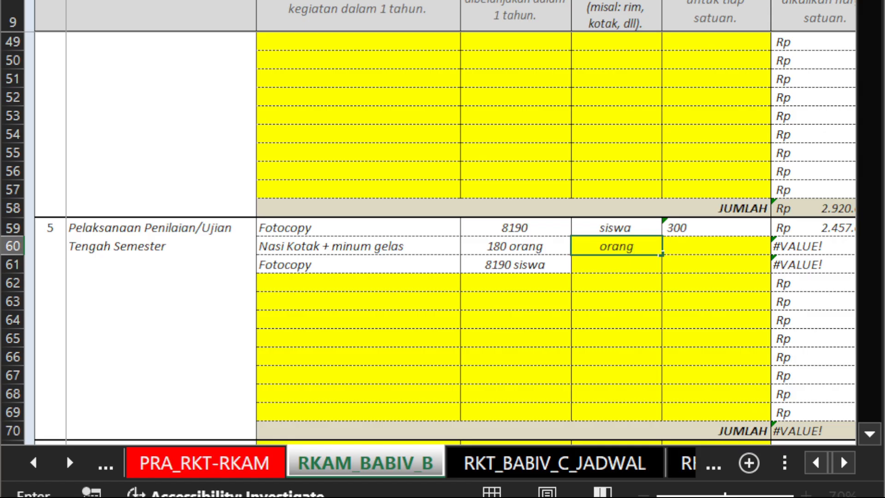
key(Return)
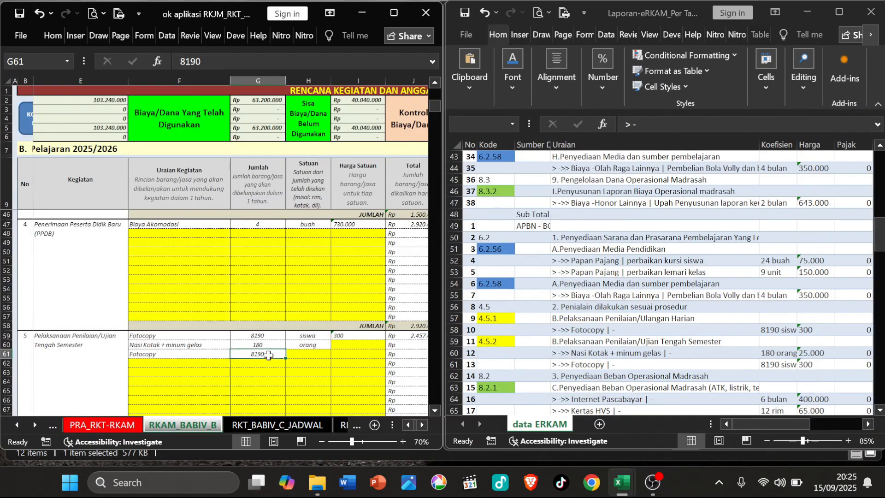
Step: Add the two Fotocopy quantities of activity 5 in G62 with the formula =G59+G61
click(190, 354)
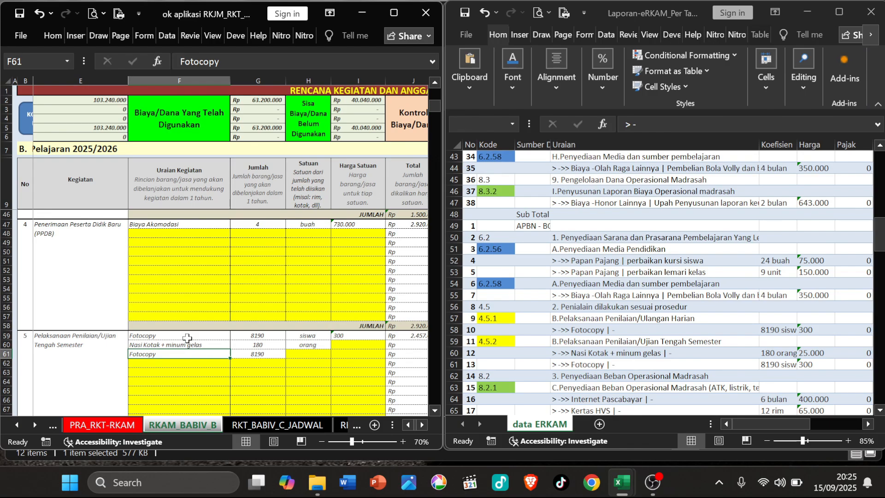
click(187, 335)
click(195, 355)
click(267, 364)
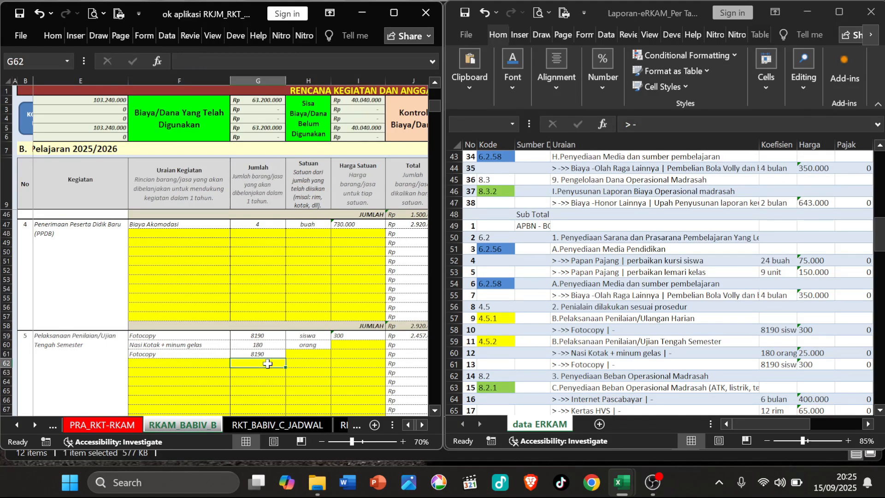
text(=)
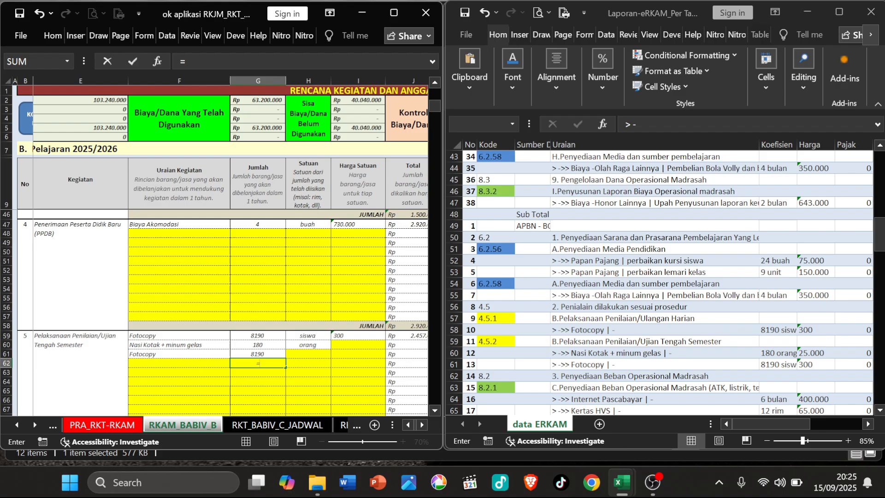
click(269, 337)
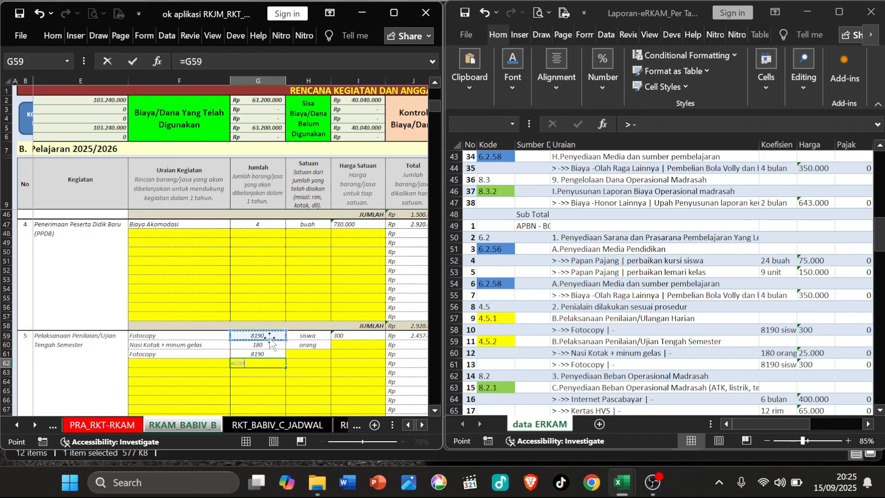
text(+)
click(268, 352)
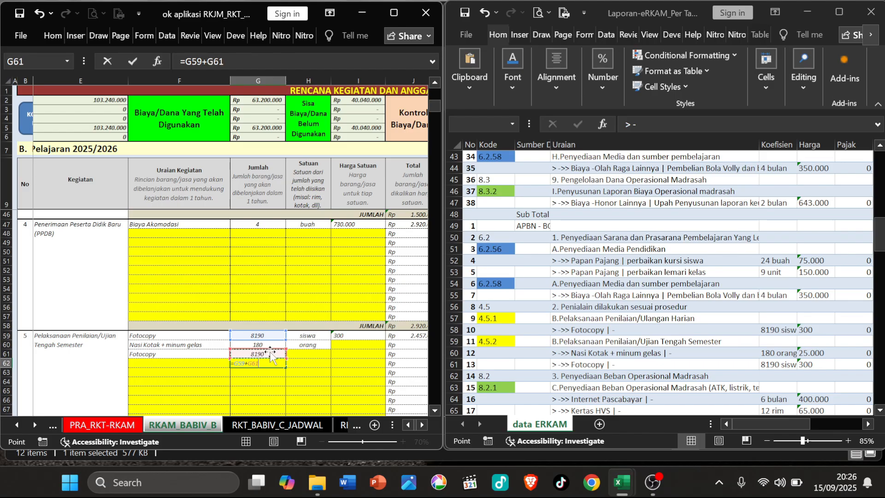
key(Return)
click(263, 365)
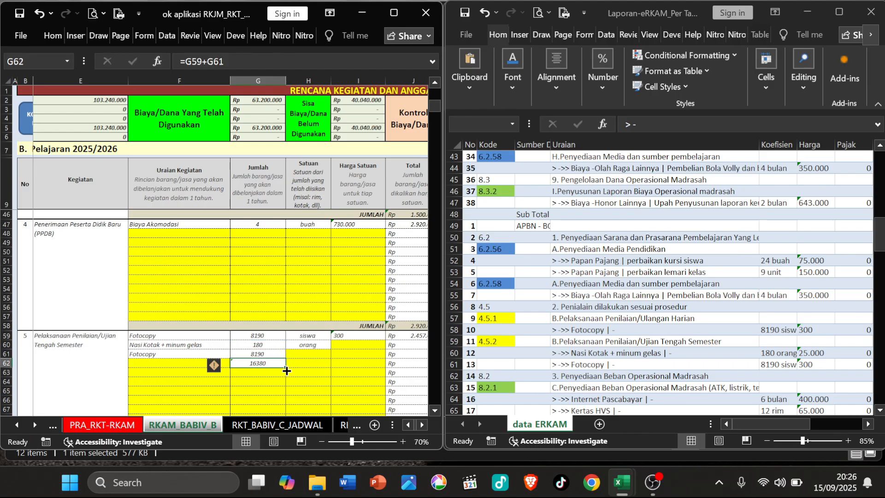
Step: Replace the Fotocopy quantity in G59 with the summed value 16380 from G62, pasted as a value
key(ctrl+c)
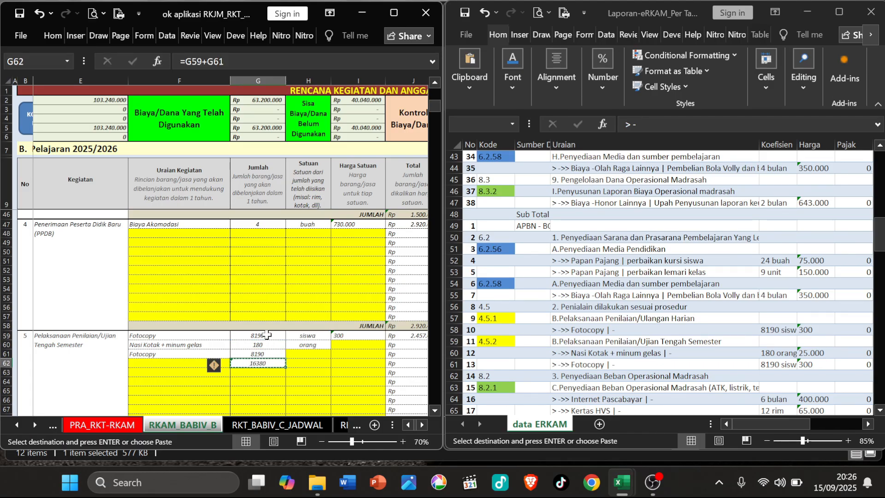
click(266, 335)
right_click(266, 335)
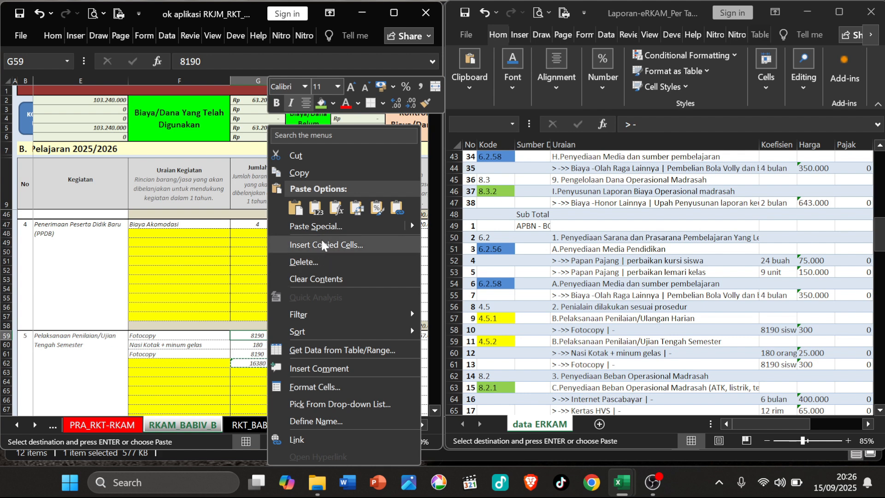
click(300, 207)
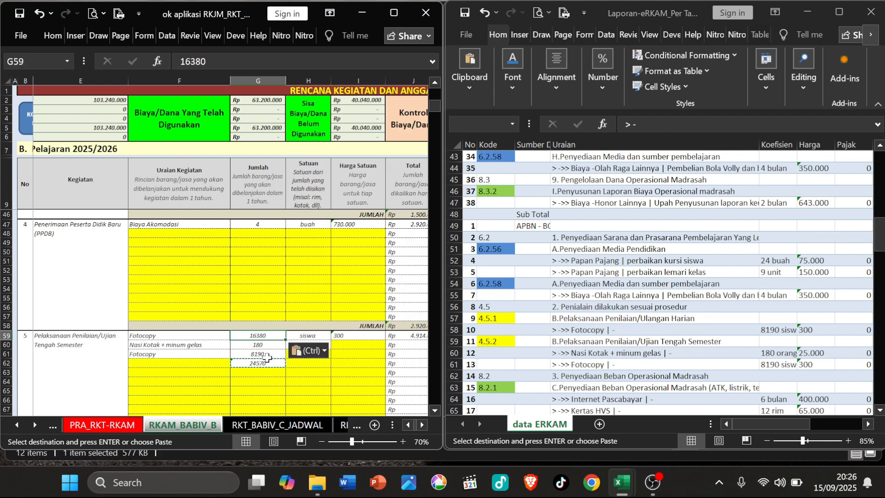
Step: Clear the duplicate Fotocopy row and the helper sum from F61:I62
click(267, 354)
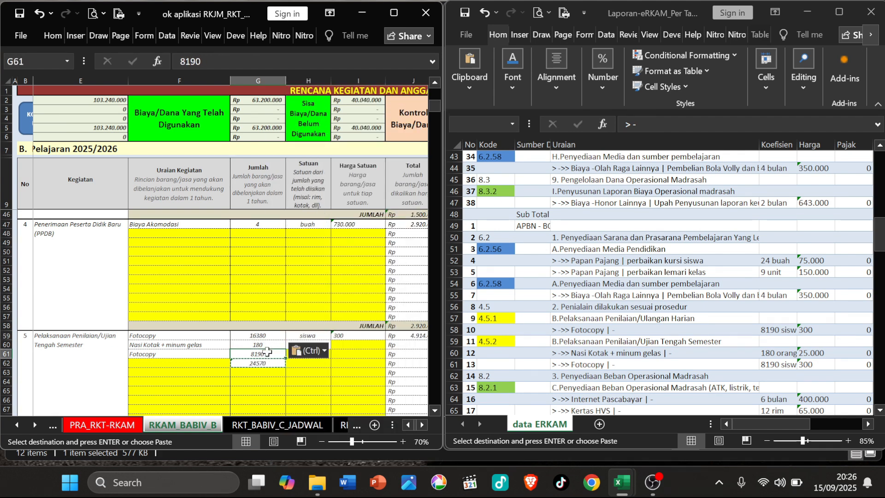
drag(197, 356, 362, 367)
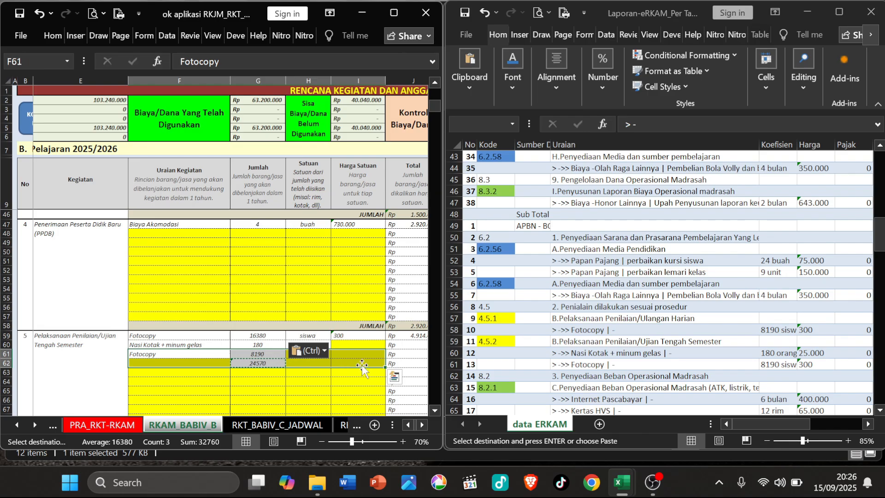
key(Delete)
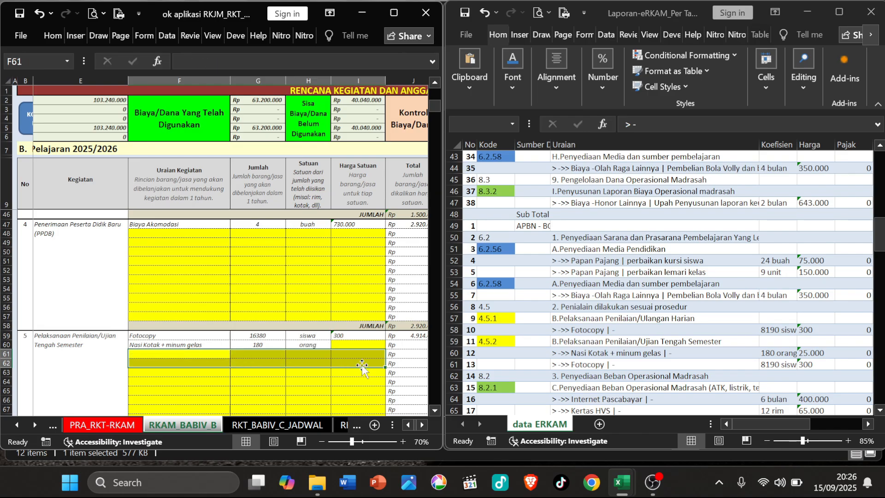
click(262, 354)
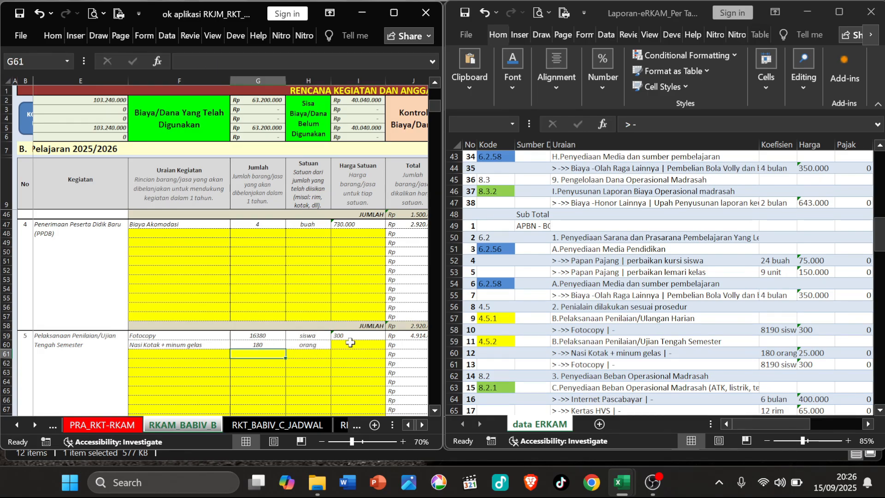
Step: Check the Fotocopy price and total in row 59 against the Ujian Tengah Semester amount in the eRKAM report
click(371, 336)
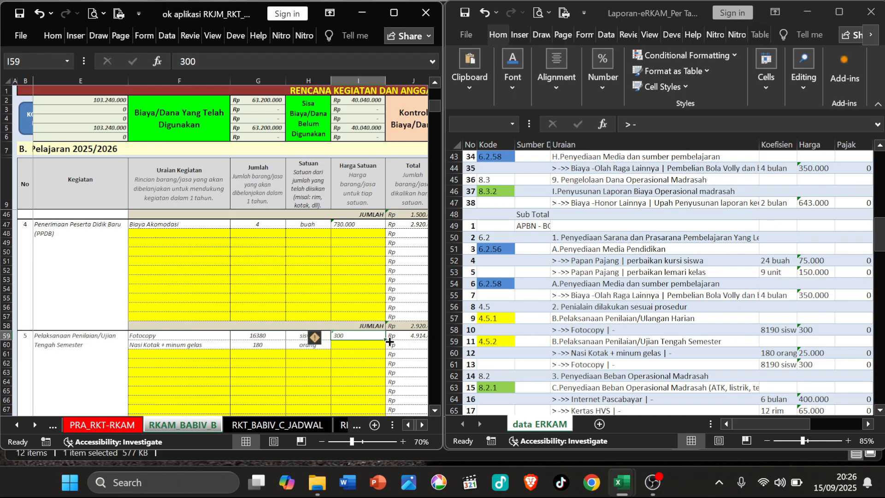
click(415, 336)
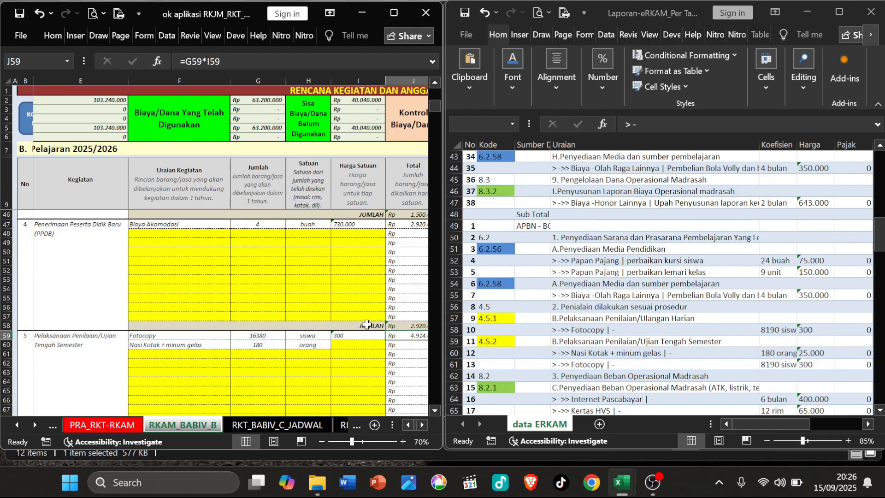
click(607, 267)
scroll(607, 267, up, 6)
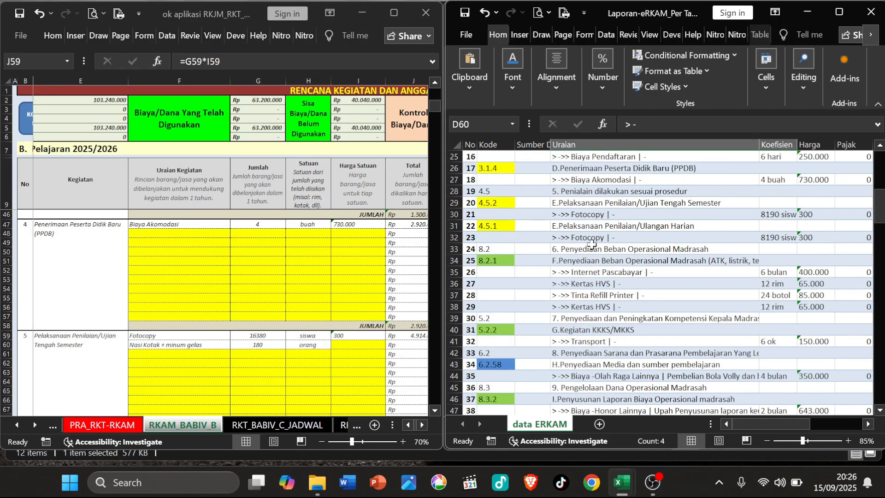
click(637, 204)
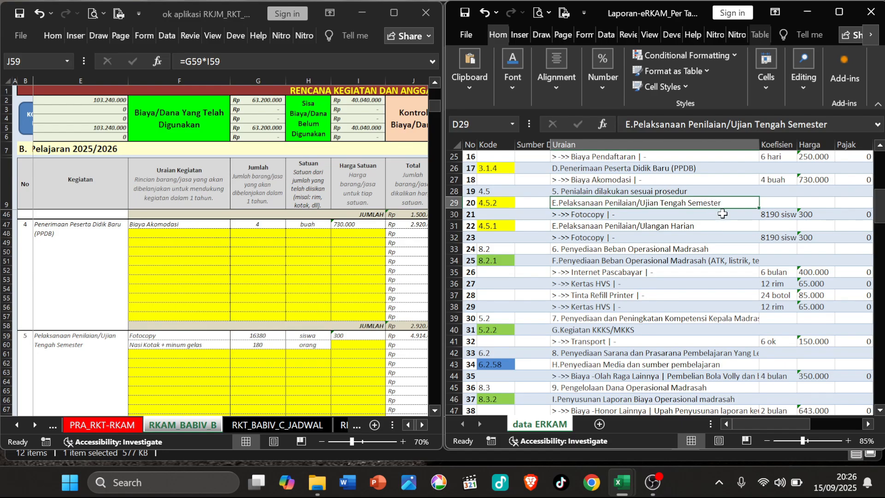
click(723, 214)
key(Right)
key(Right)
key(Right)
key(Right)
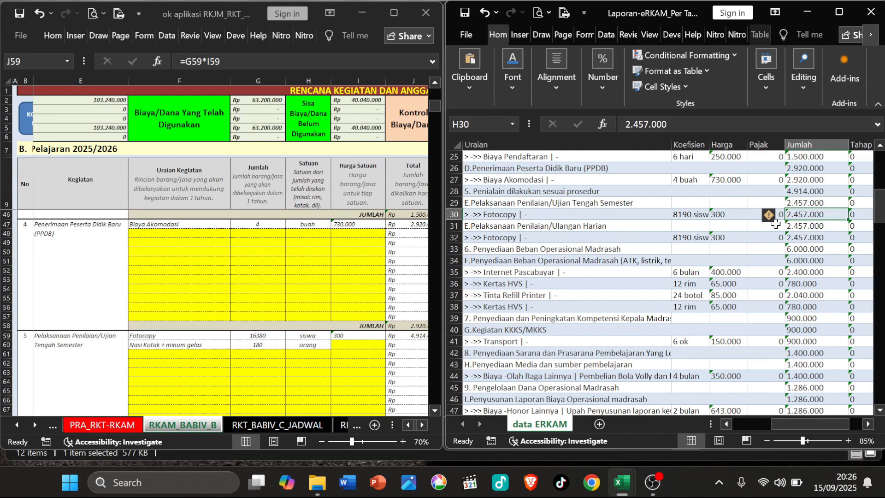
key(Left)
key(Left)
key(Left)
key(Left)
key(Left)
key(Left)
key(Left)
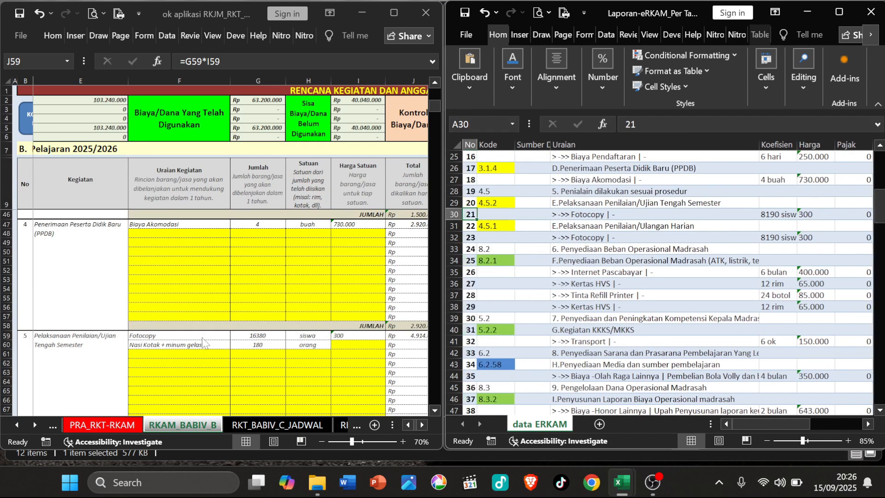
click(257, 336)
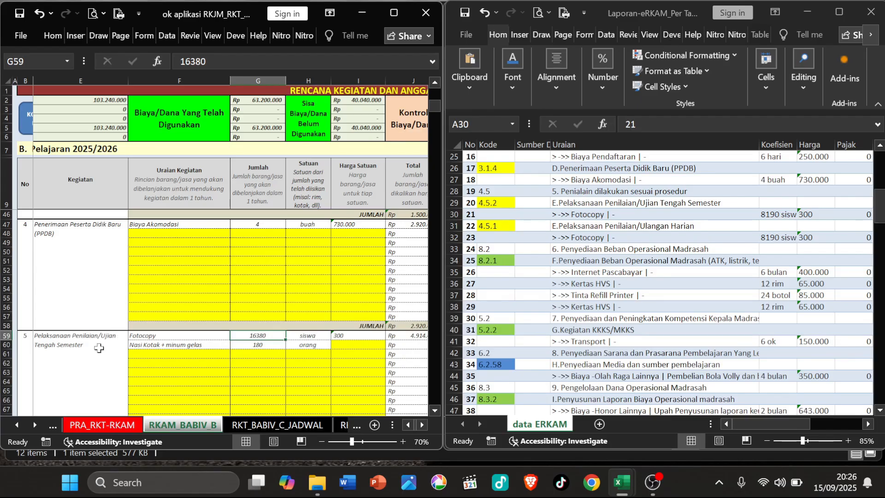
click(206, 344)
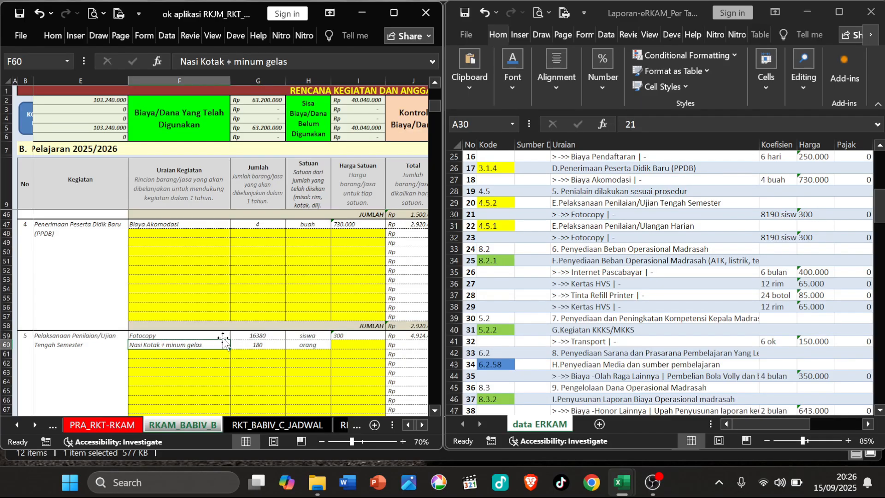
Step: Copy the Ulangan Harian Fotocopy description and quantity from row 32 of the report into F71:G71 for activity 6 as values
click(80, 341)
key(Down)
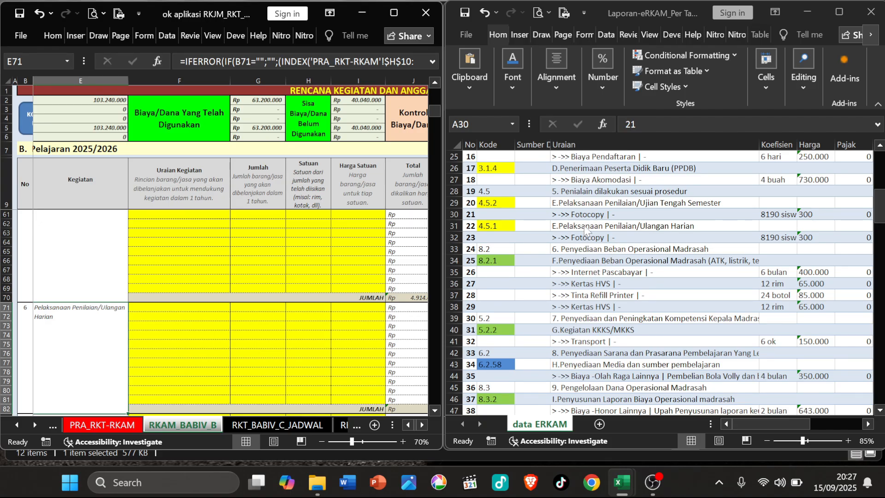
click(610, 237)
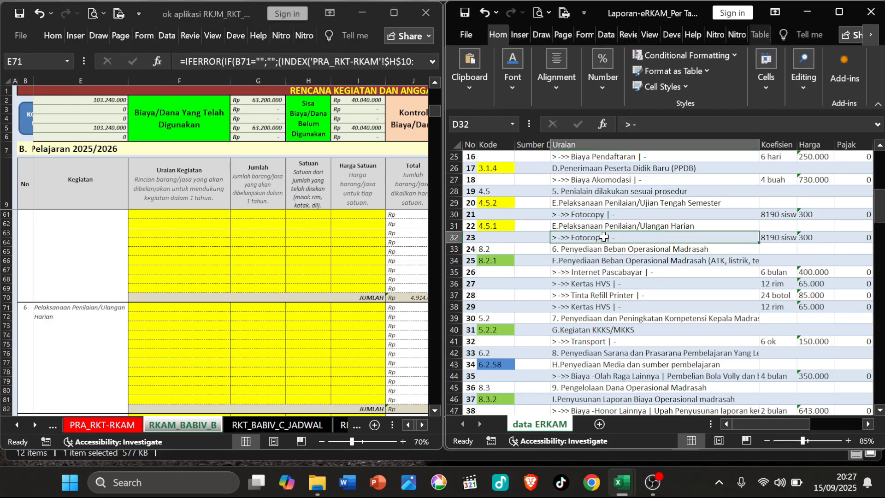
drag(624, 237, 775, 239)
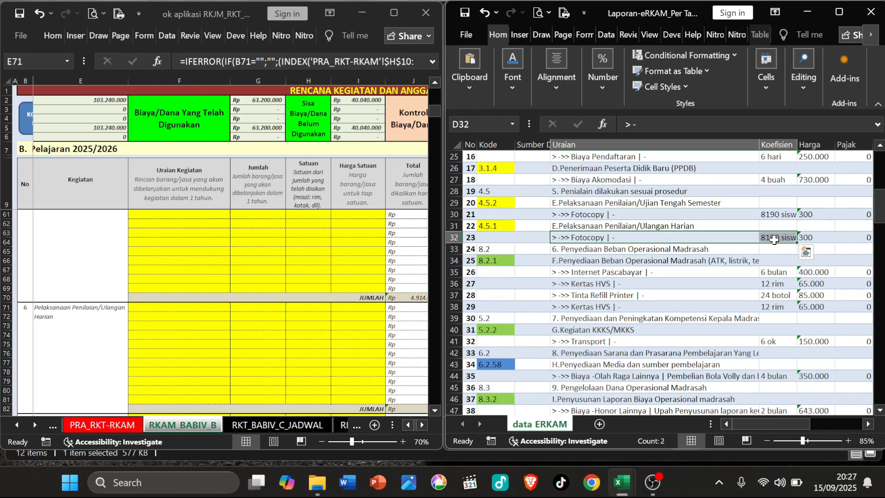
key(ctrl+c)
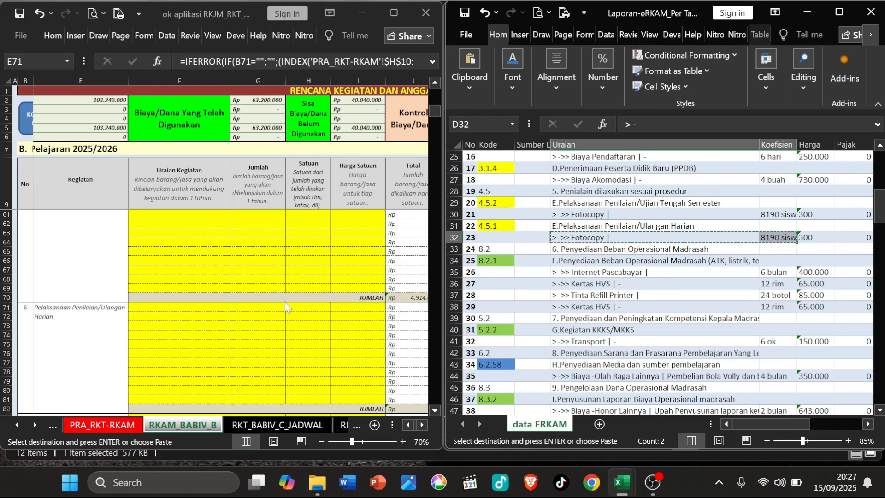
click(216, 306)
right_click(216, 306)
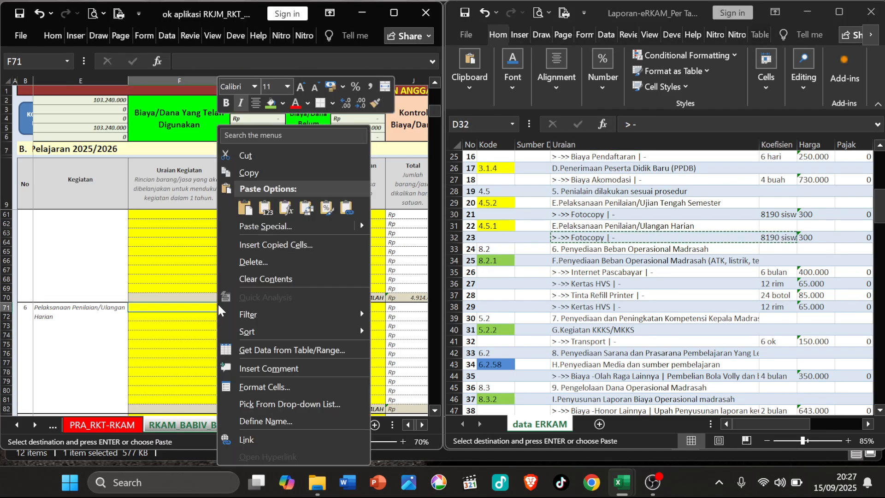
click(261, 212)
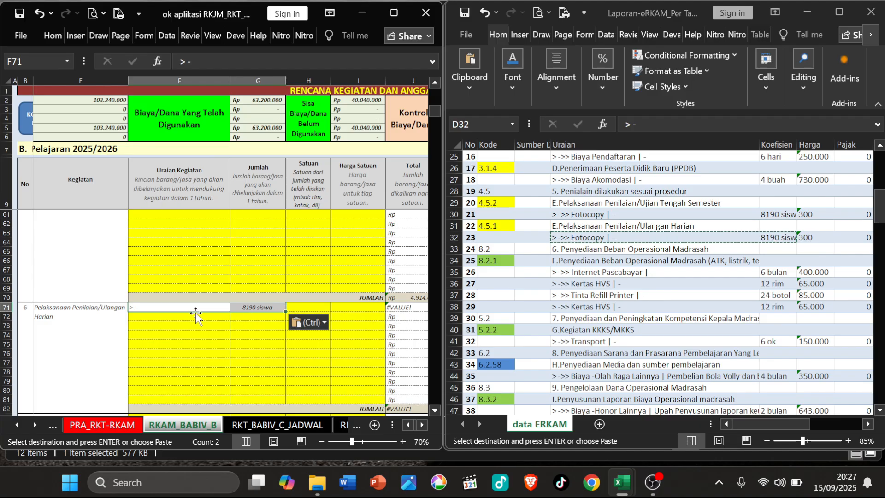
Step: Enter siswa as the unit in H71 and reduce the quantity in G71 to 8190
click(298, 307)
text(siswa)
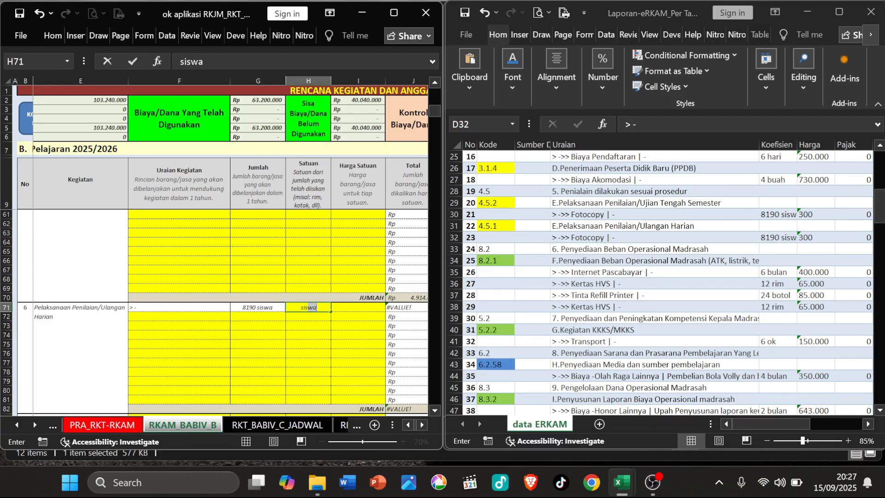
double_click(275, 309)
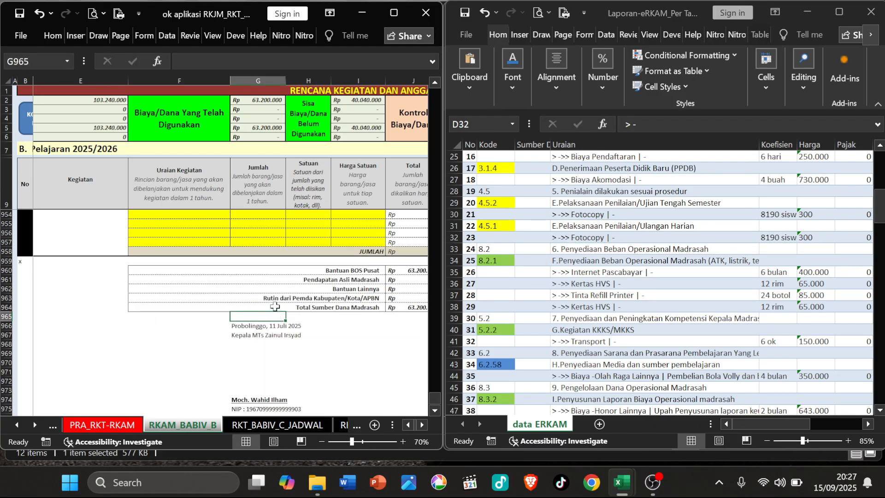
scroll(304, 258, up, 3)
drag(434, 397, 392, 114)
double_click(276, 252)
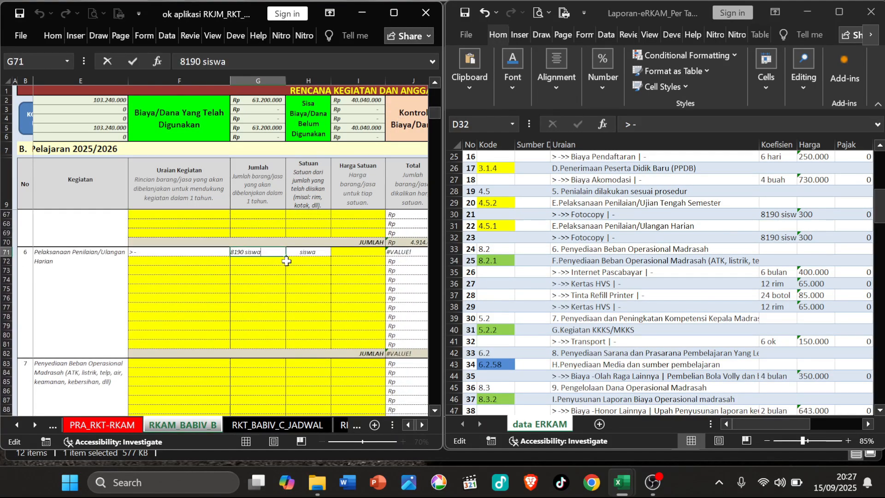
key(Escape)
key(Return)
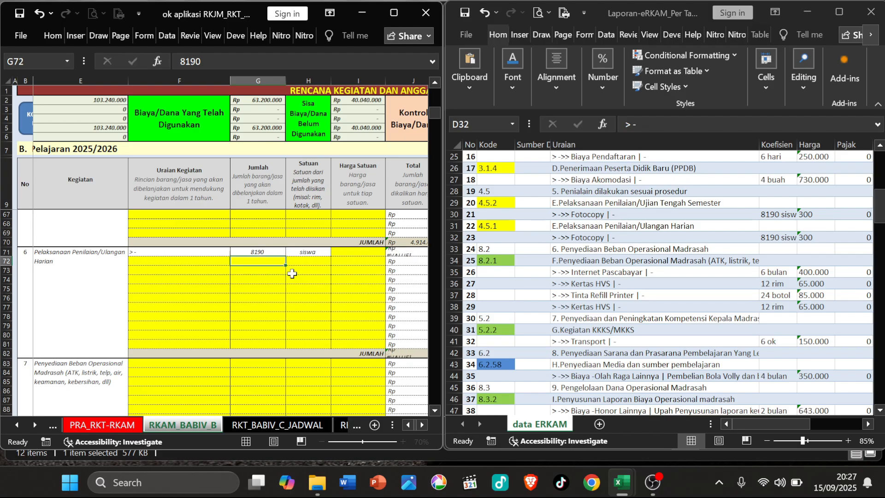
Step: Trim the description in F71 to read only "Fotocopy"
click(194, 253)
key(F2)
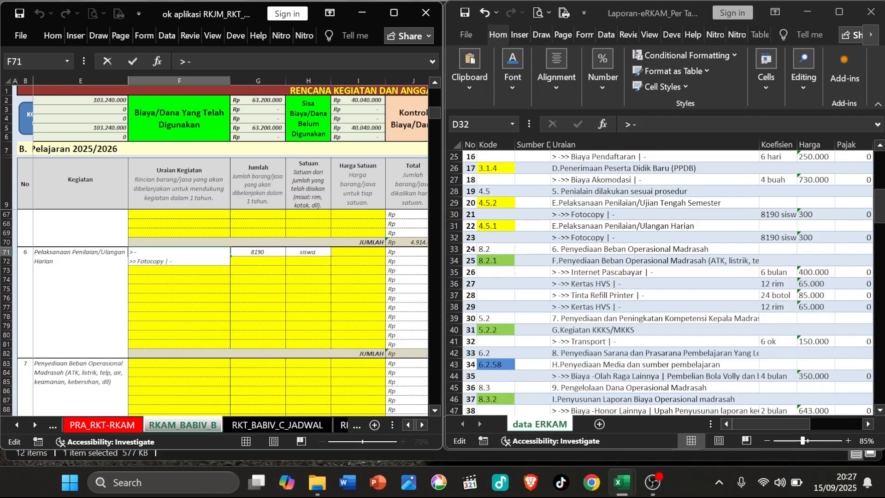
click(138, 261)
key(BackSpace)
key(BackSpace)
key(BackSpace)
key(BackSpace)
key(BackSpace)
key(BackSpace)
key(BackSpace)
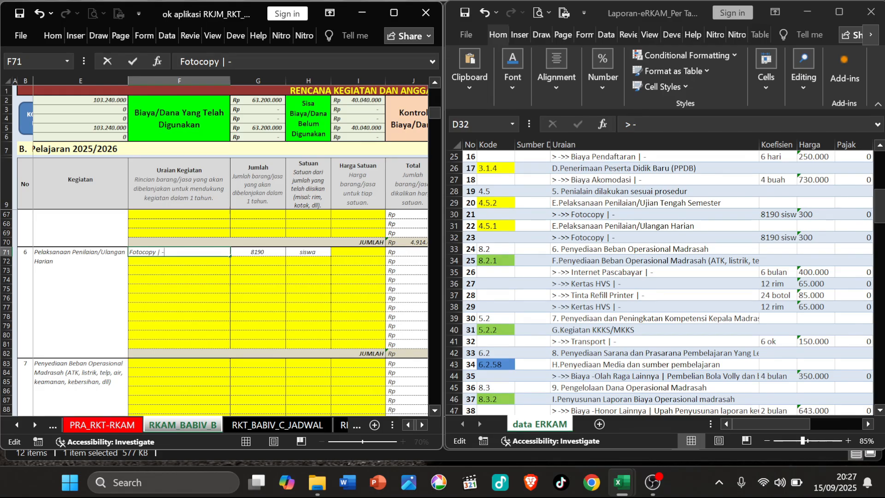
key(Return)
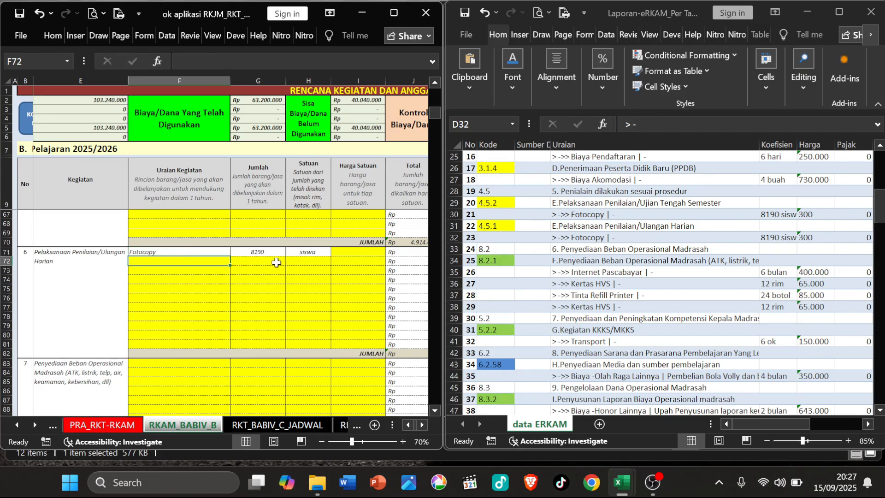
Step: Enter 300 as the unit price of activity 6's Fotocopy item in I71
click(357, 255)
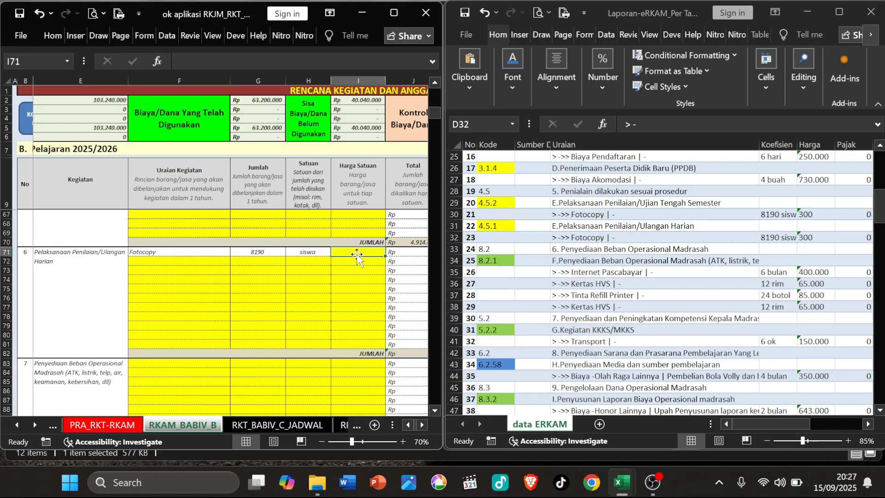
click(587, 255)
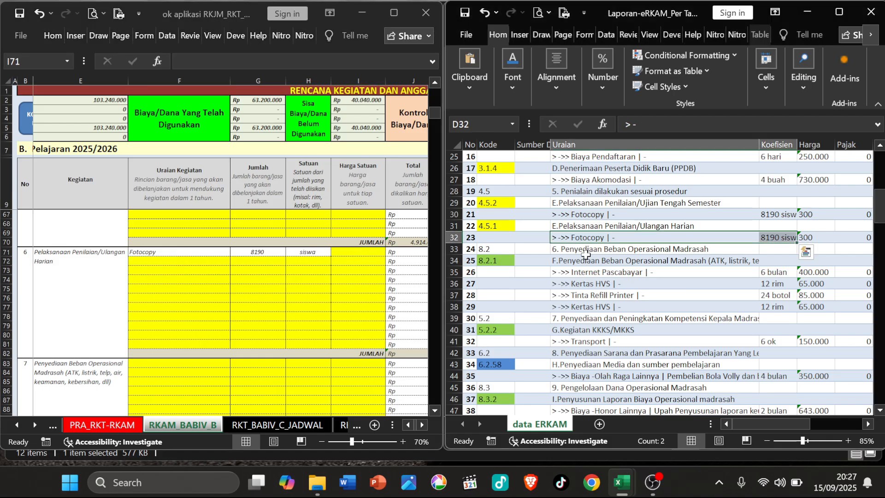
click(372, 252)
text(300)
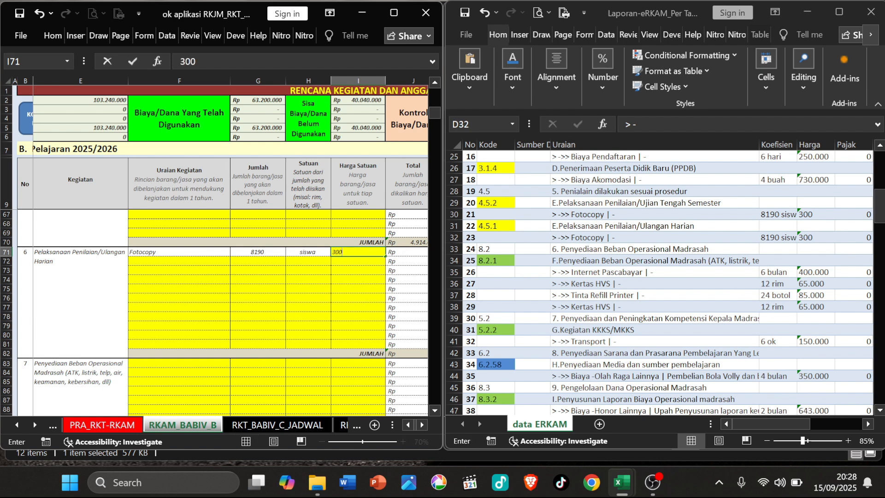
key(Return)
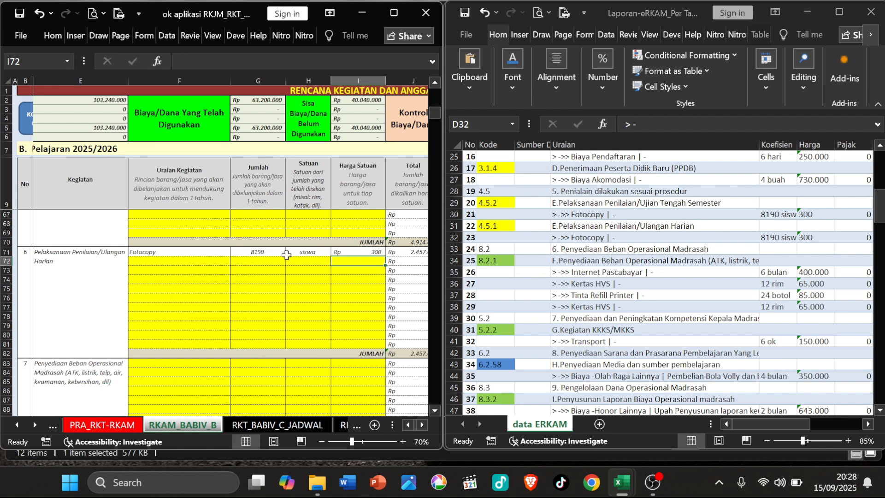
Step: Check the report's other section for further Pelaksanaan Penilaian/Ulangan Harian expense items
click(636, 221)
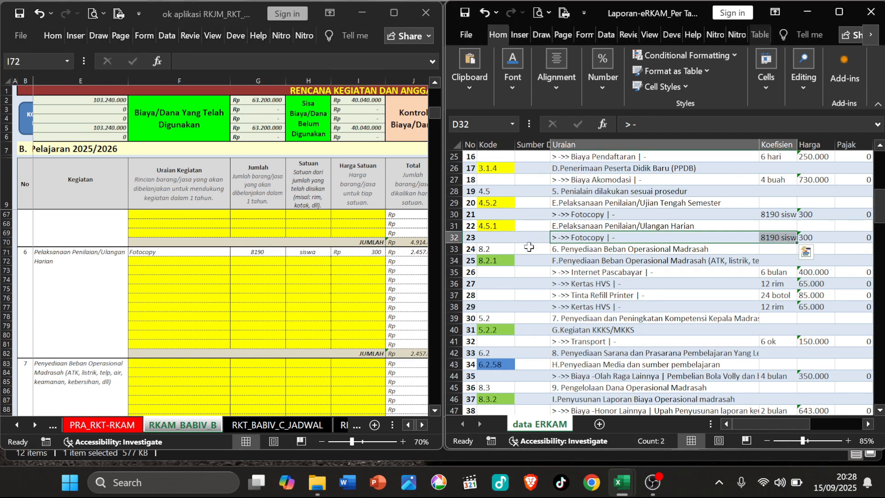
scroll(503, 244, down, 9)
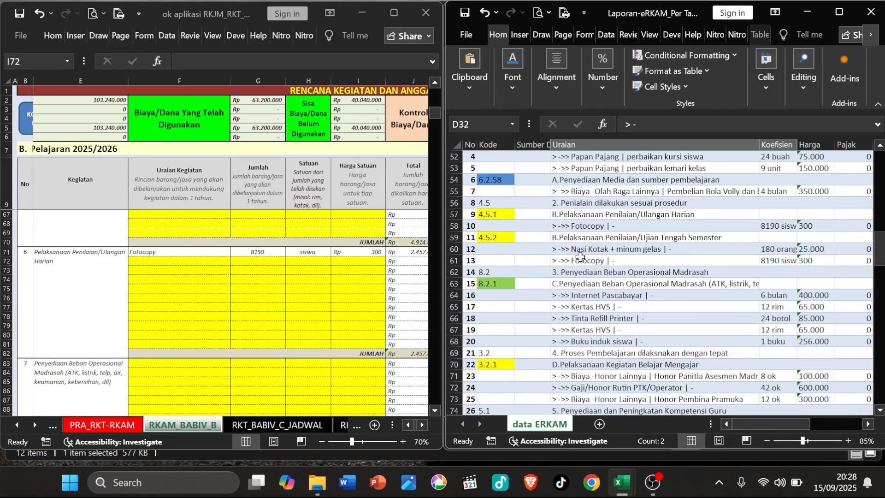
scroll(625, 253, up, 8)
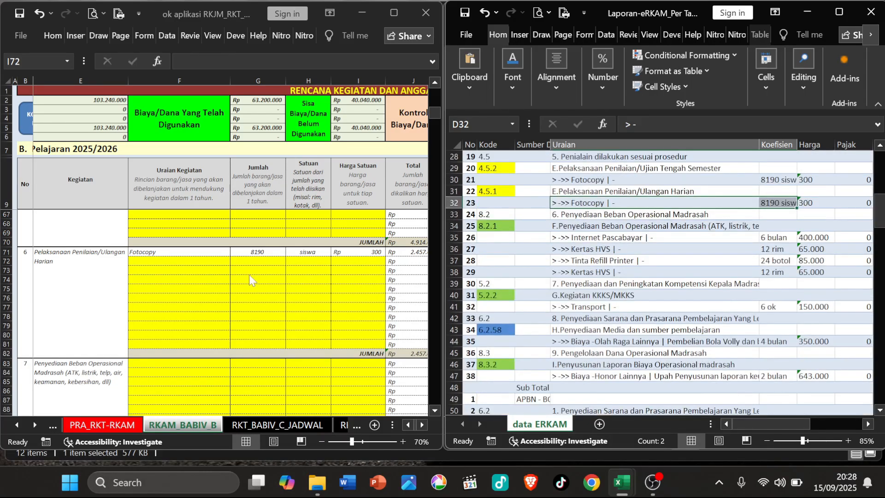
Step: Copy activity 5's Fotocopy quantity of 16380 from G59 into activity 6's Fotocopy quantity in G71
click(253, 260)
scroll(256, 258, up, 3)
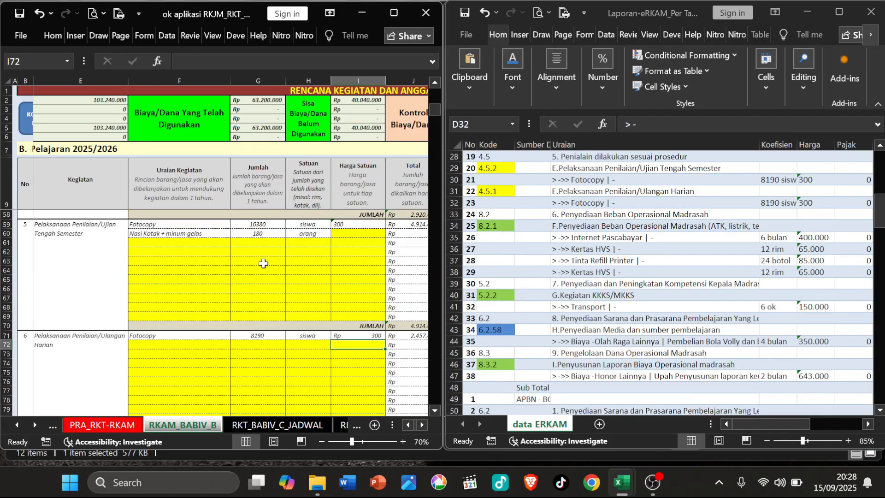
click(261, 226)
key(ctrl+c)
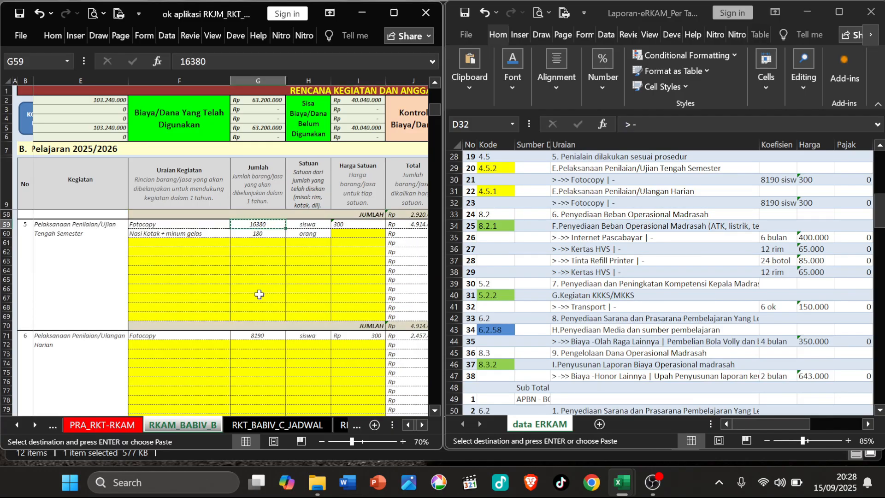
click(253, 337)
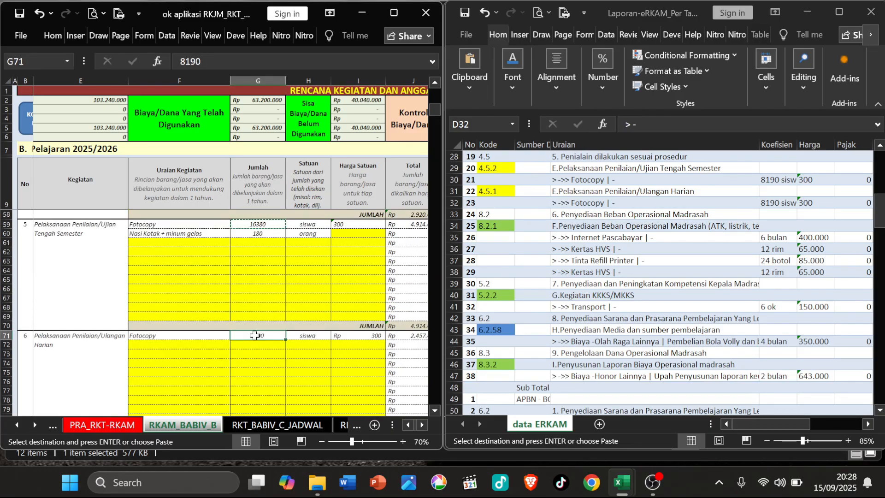
right_click(255, 335)
click(276, 205)
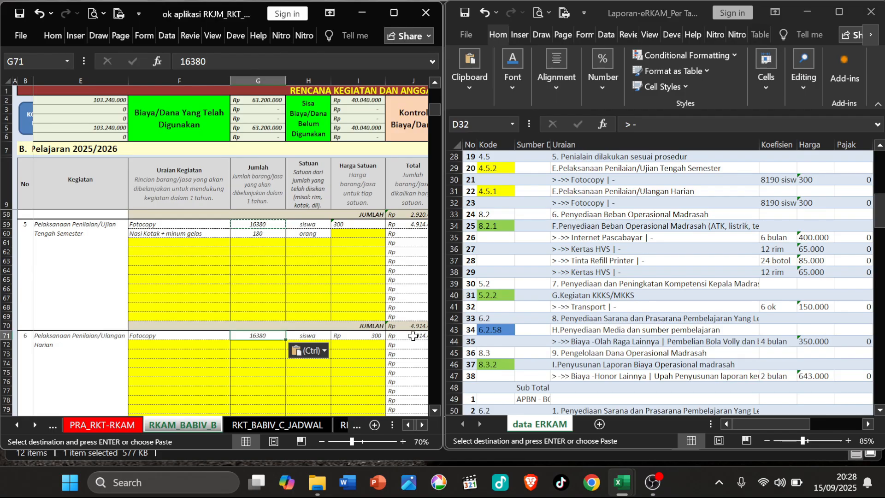
click(259, 345)
Step: Locate activity 7, Penyediaan Beban Operasional Madrasah, in the plan and its matching section in the eRKAM report
click(584, 247)
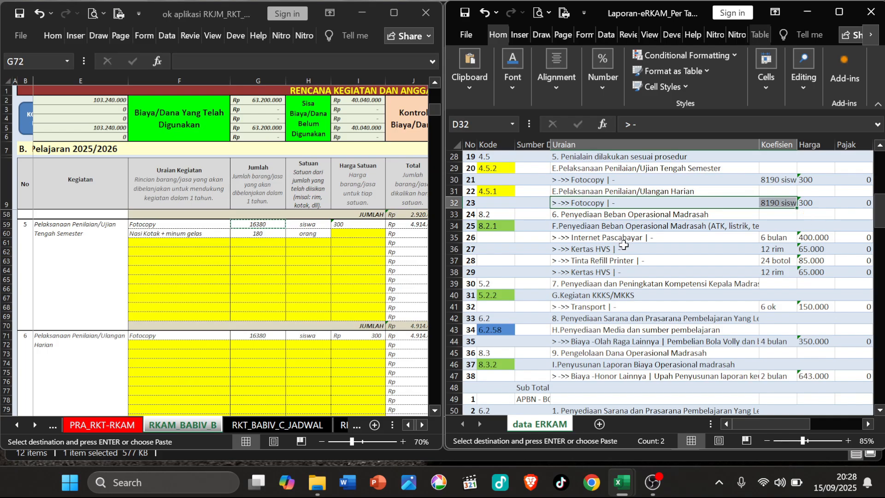
scroll(605, 254, down, 5)
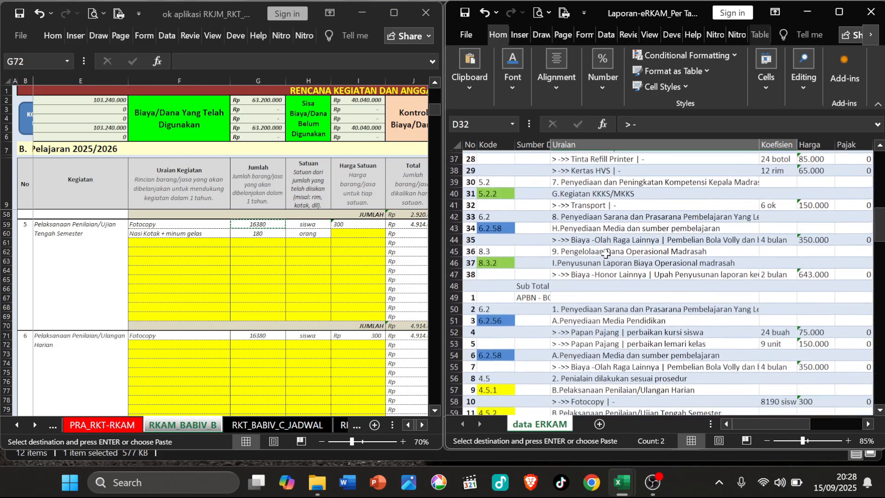
scroll(605, 251, up, 4)
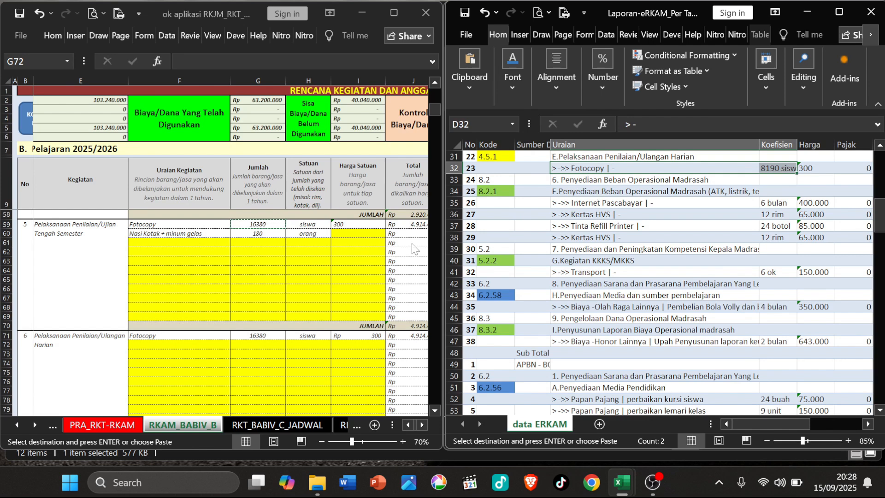
click(64, 357)
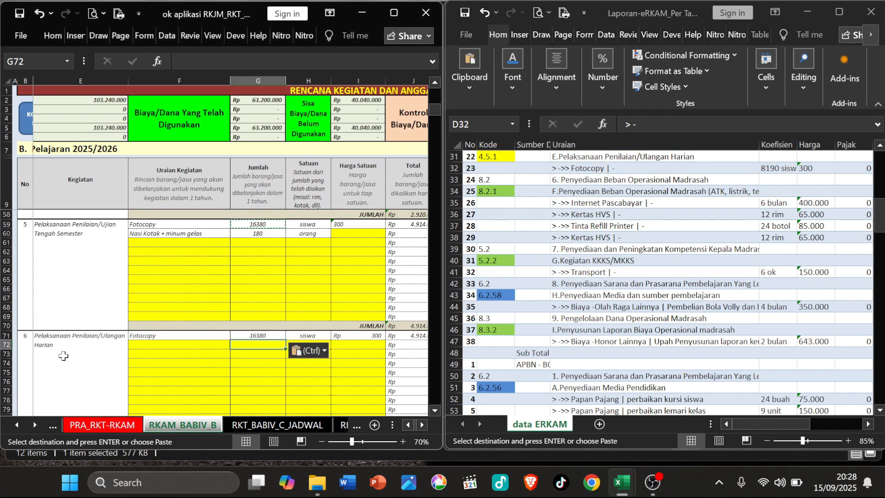
click(63, 356)
key(Down)
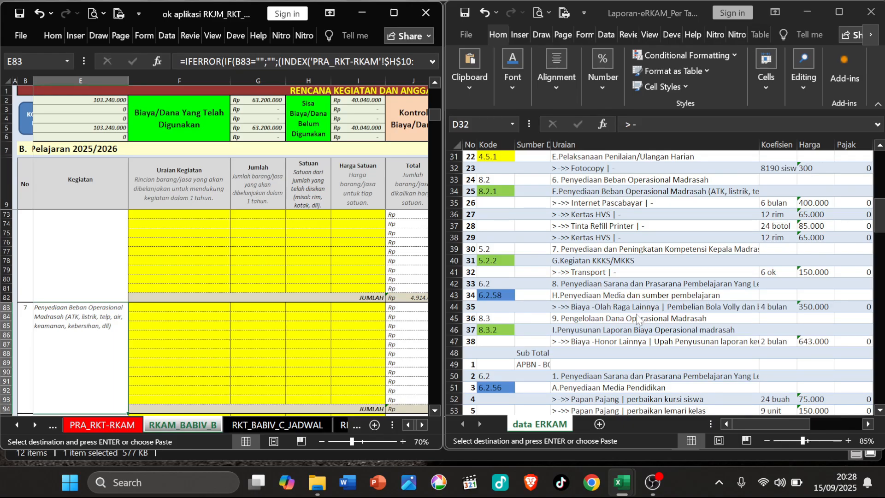
key(ctrl+v)
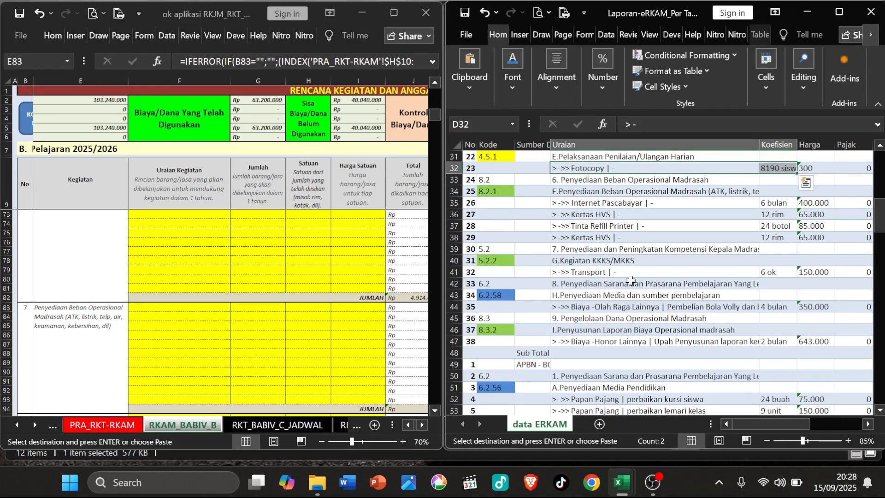
click(618, 192)
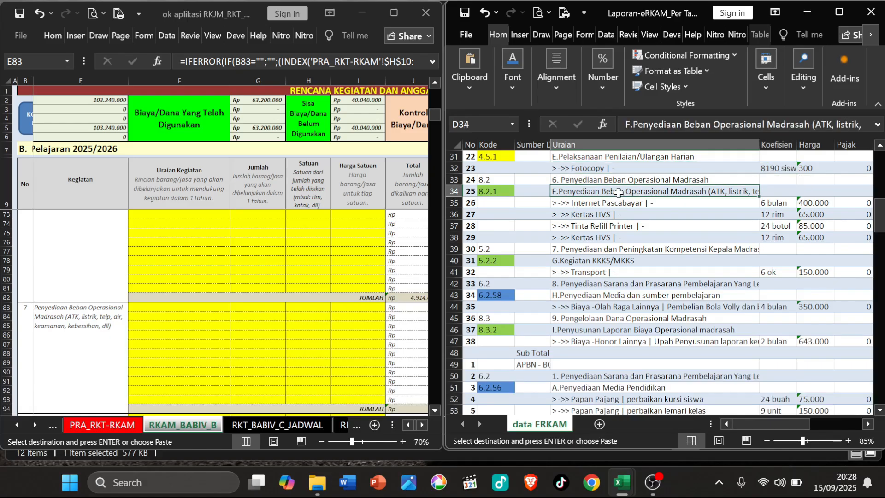
Step: Copy the report's four Penyediaan Beban Operasional Madrasah items with their coefficients from D35 onward into activity 7's rows starting at F83
drag(612, 203, 781, 238)
key(ctrl+c)
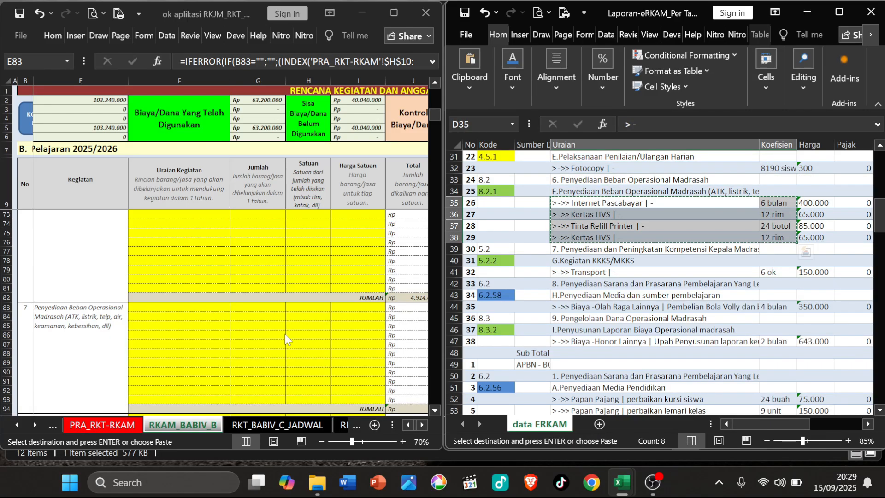
click(145, 313)
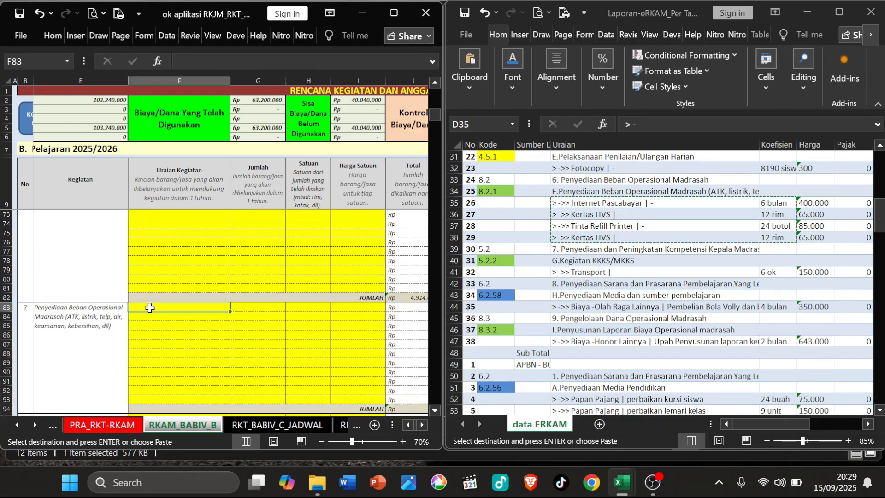
right_click(149, 310)
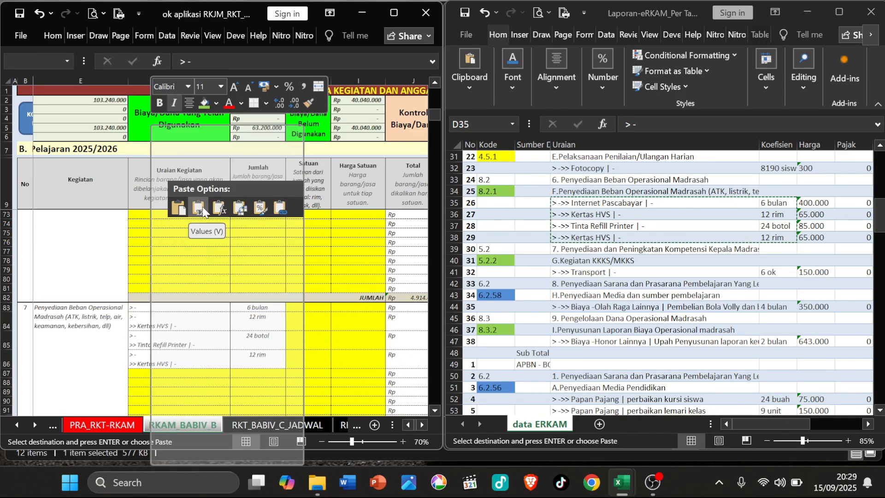
click(180, 208)
click(150, 324)
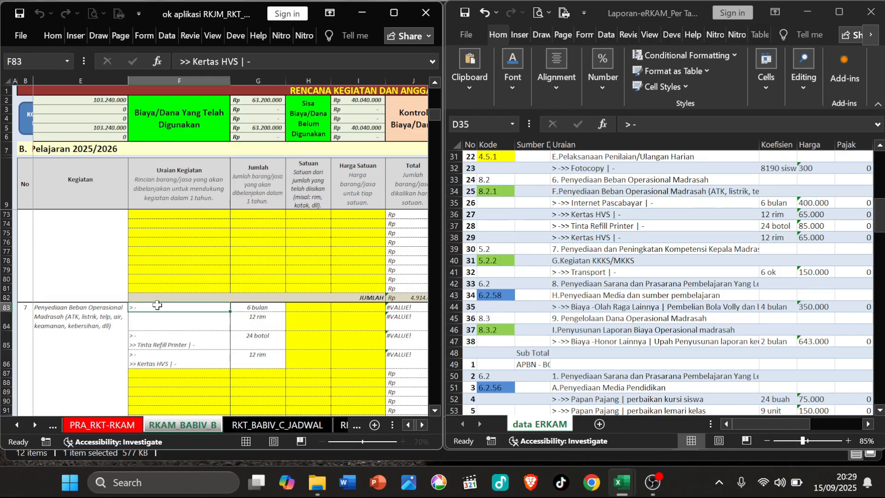
Step: Remove the leading symbols and line break from F83 so the description begins with "Internet Pascabayar"
double_click(154, 308)
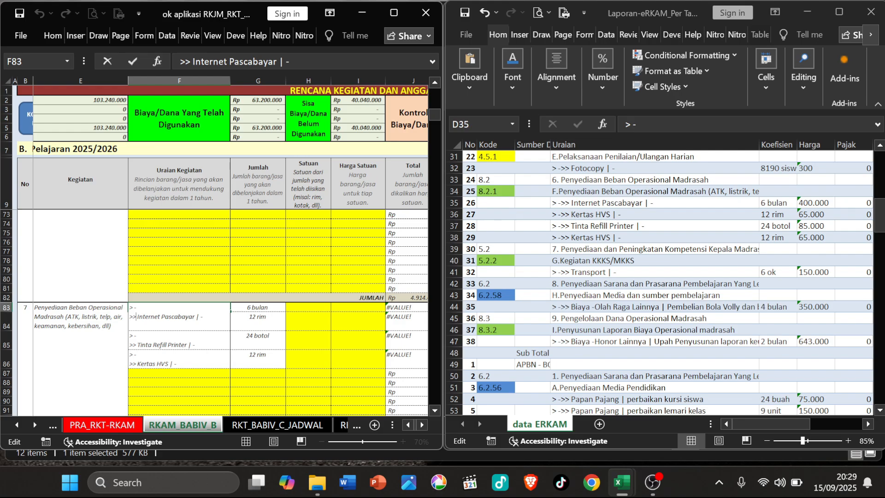
key(BackSpace)
key(BackSpace)
key(BackSpace)
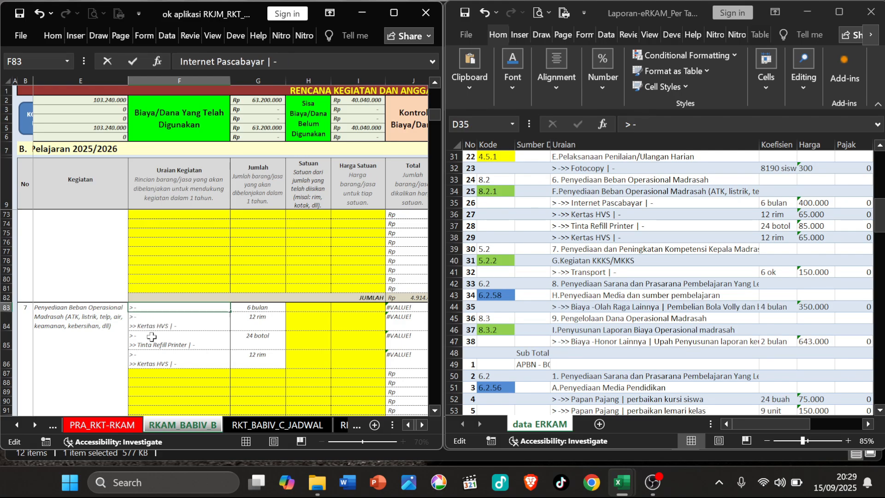
key(Return)
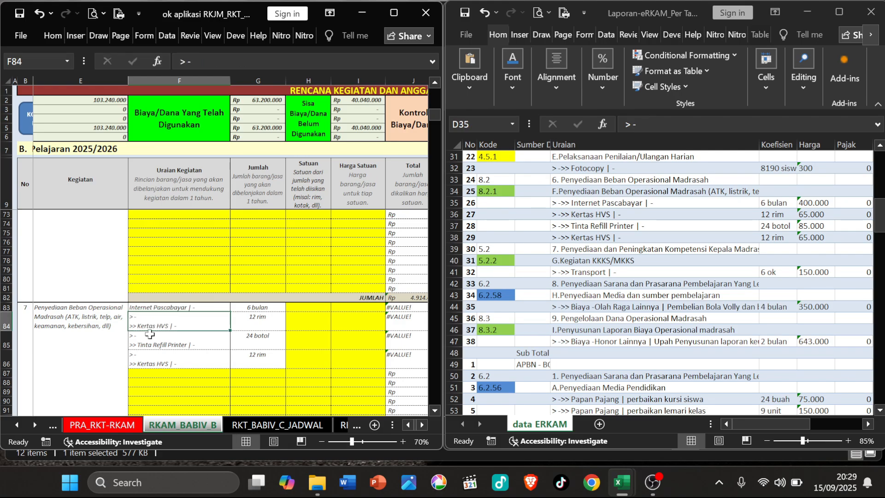
Step: Remove the leading symbols and line break from F84 so the description begins with "Kertas HVS"
double_click(146, 326)
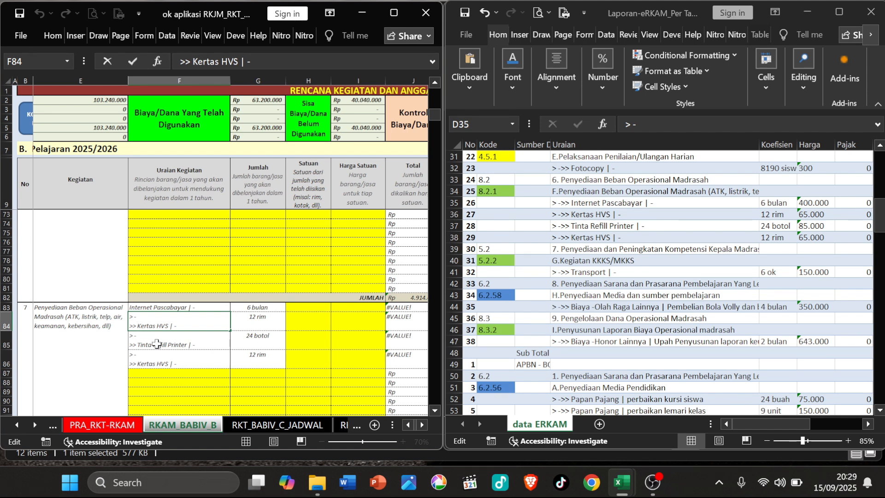
key(BackSpace)
key(BackSpace)
key(BackSpace)
key(BackSpace)
key(BackSpace)
key(BackSpace)
key(BackSpace)
key(Return)
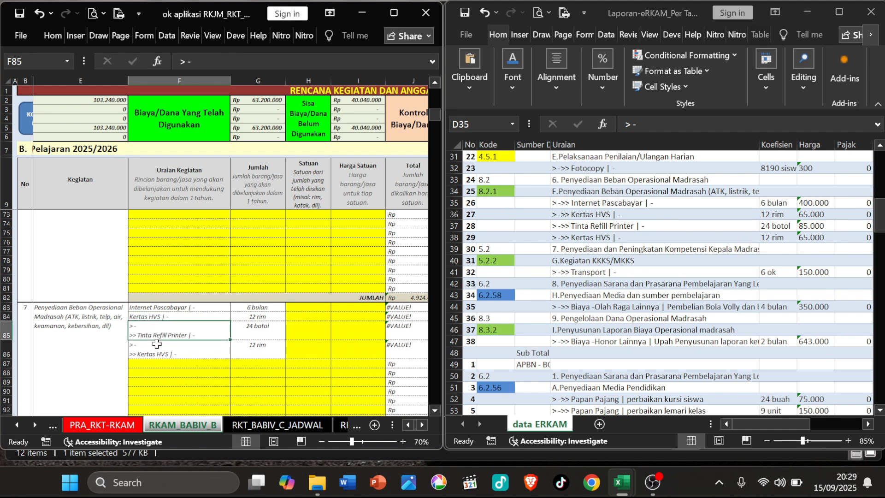
Step: Strip the trailing "| -" from the Internet Pascabayar and Kertas HVS descriptions in F83 and F84
double_click(208, 307)
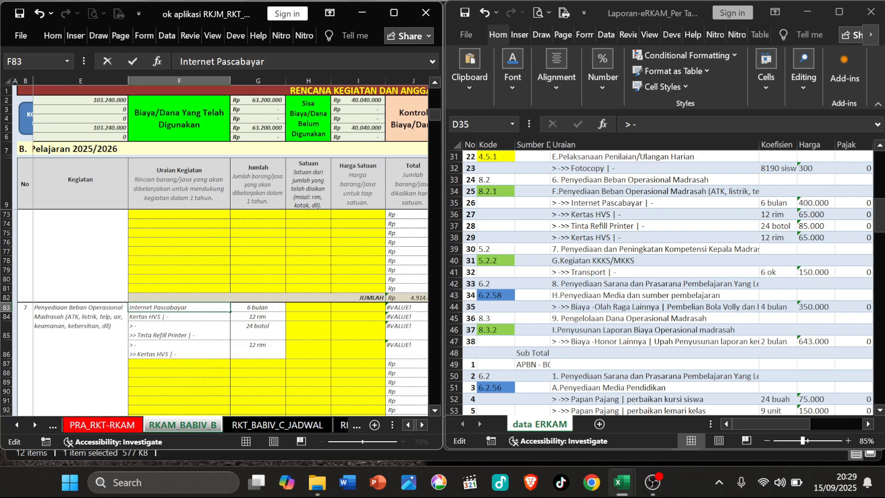
key(Return)
key(F2)
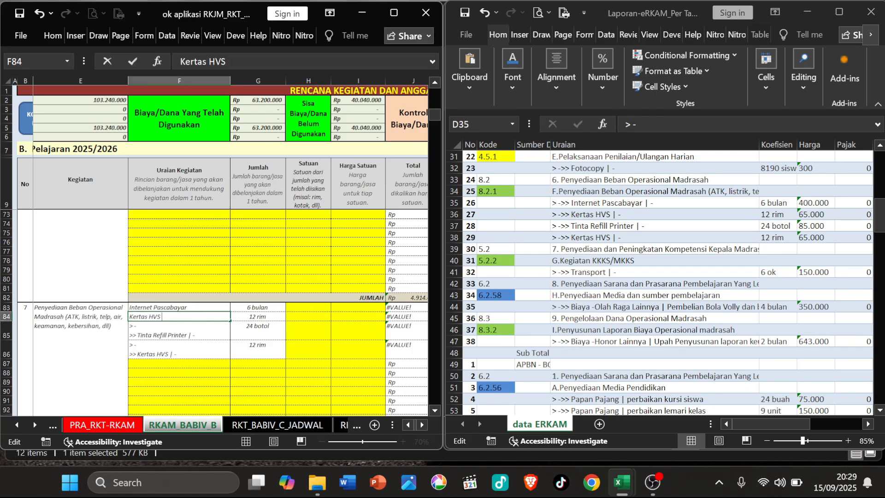
key(Return)
Step: Trim the description in F85 to read only "Tinta Refill Printer"
double_click(160, 333)
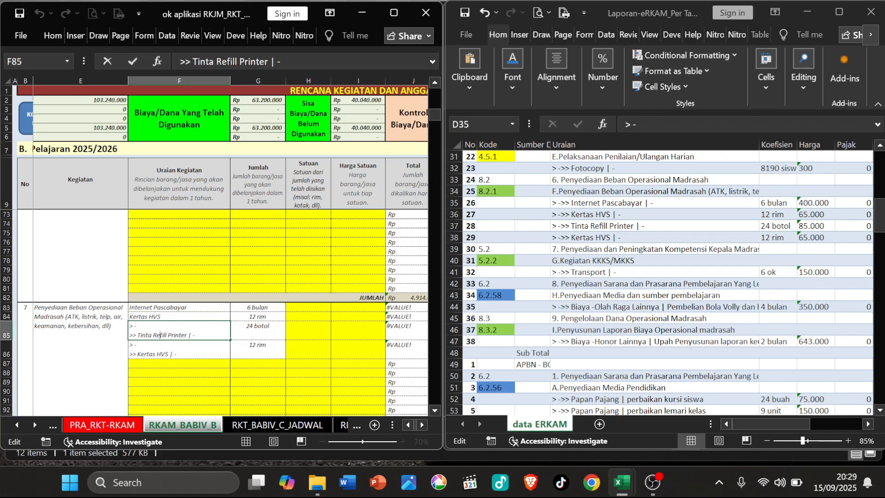
key(BackSpace)
key(BackSpace)
key(BackSpace)
key(BackSpace)
key(BackSpace)
key(BackSpace)
key(BackSpace)
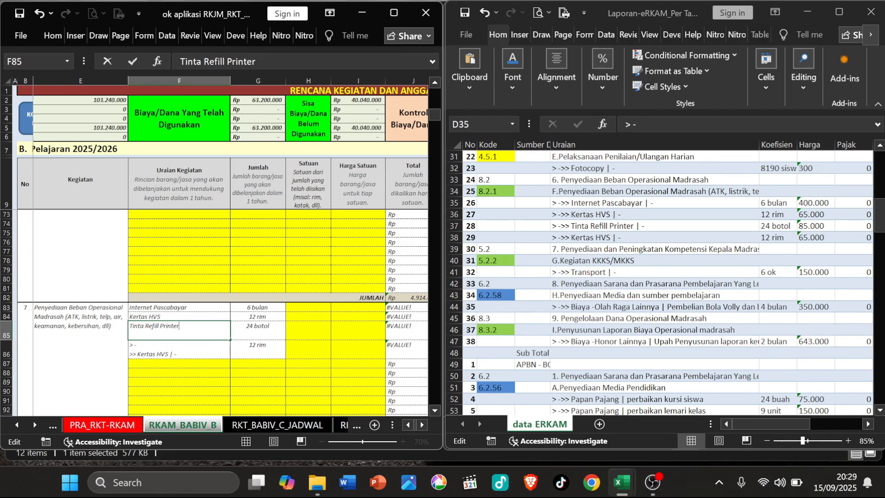
key(Return)
Step: Trim the description in F86 to read only "Kertas HVS"
key(F2)
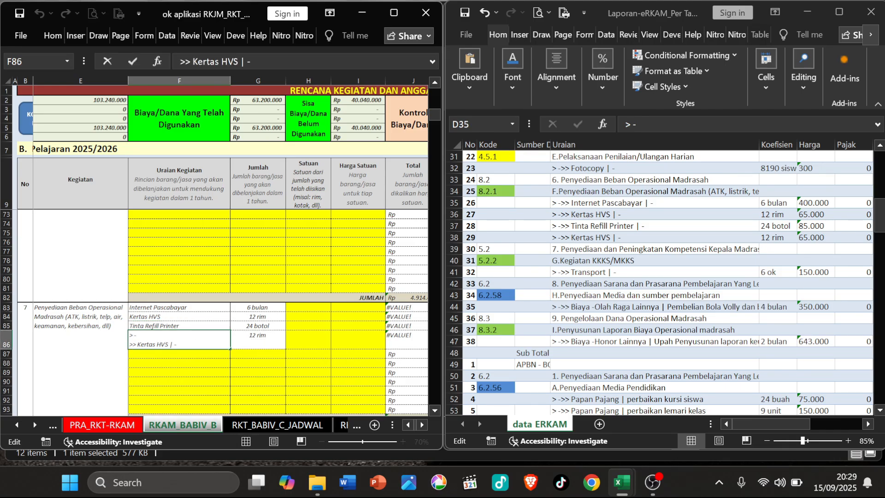
key(BackSpace)
key(BackSpace)
key(BackSpace)
key(BackSpace)
key(BackSpace)
key(BackSpace)
key(BackSpace)
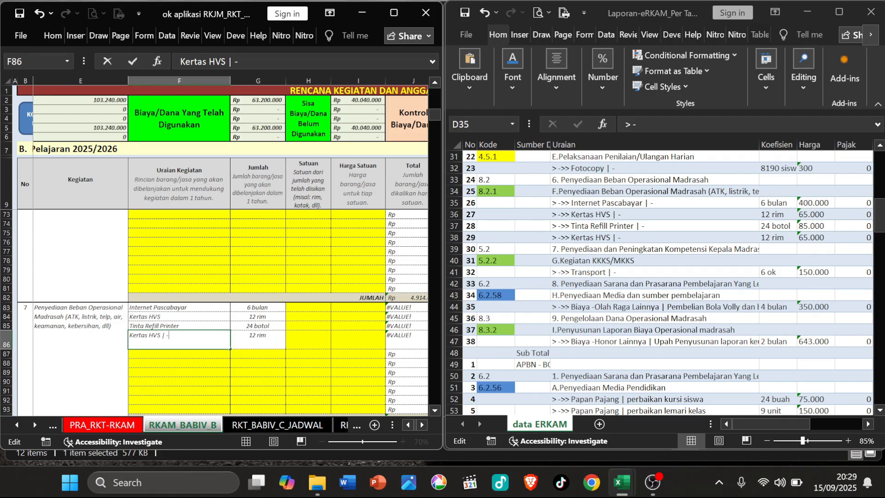
key(Return)
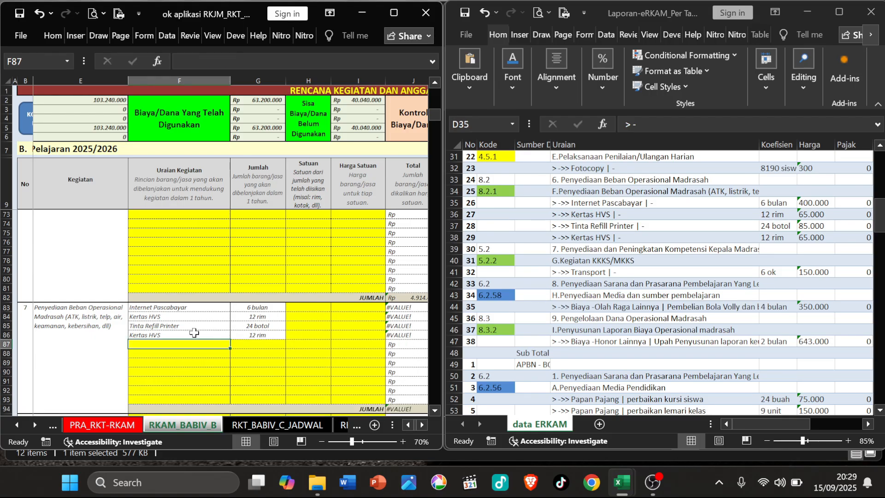
Step: Enter rim as the unit of activity 7's first Kertas HVS item in H84
click(658, 211)
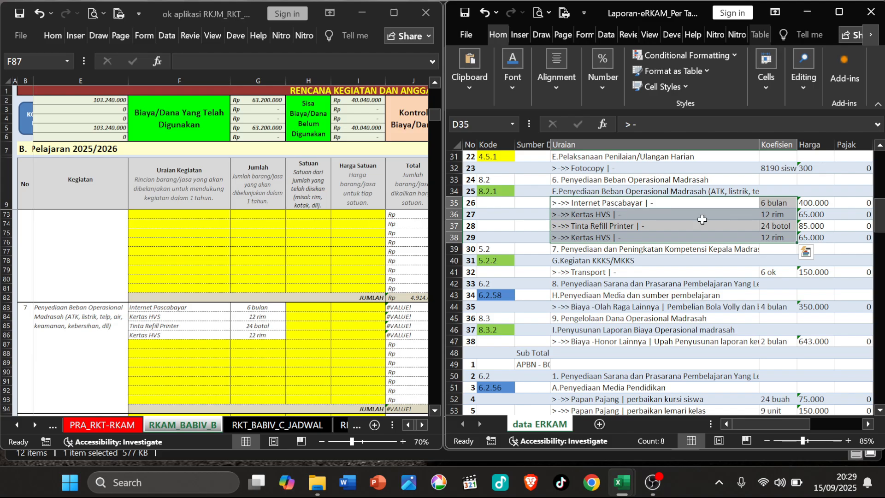
click(250, 318)
click(251, 317)
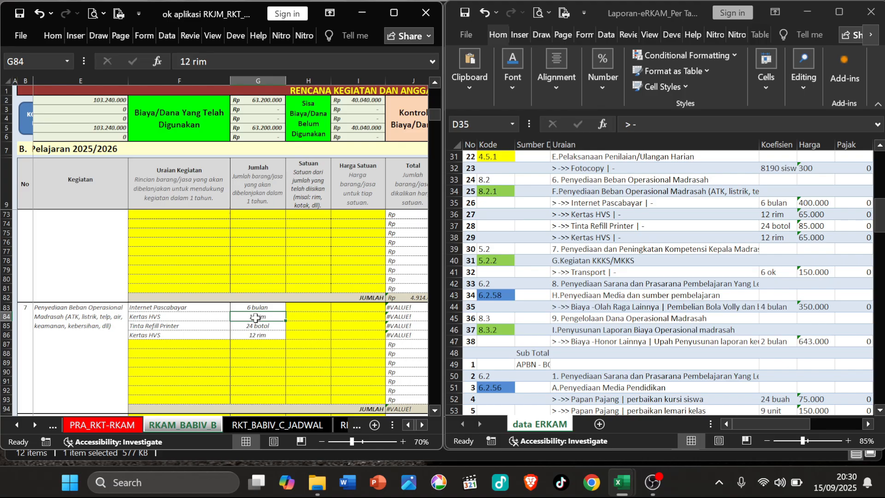
double_click(256, 317)
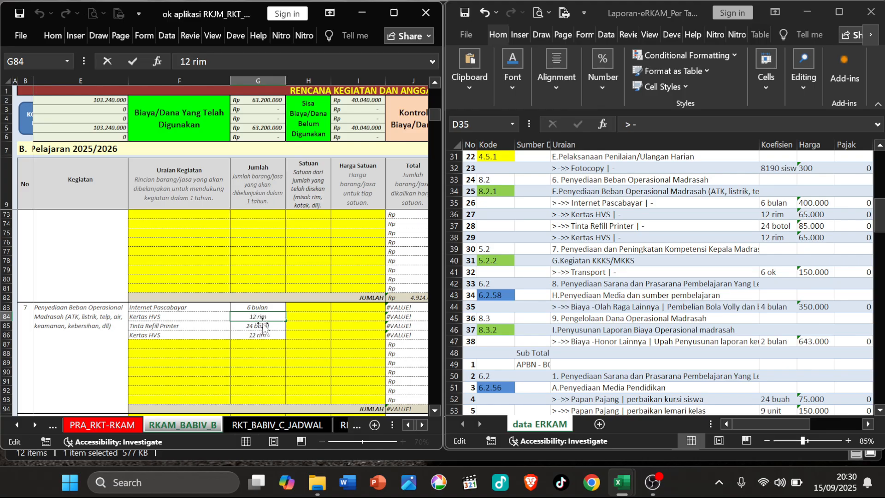
click(295, 318)
text(r)
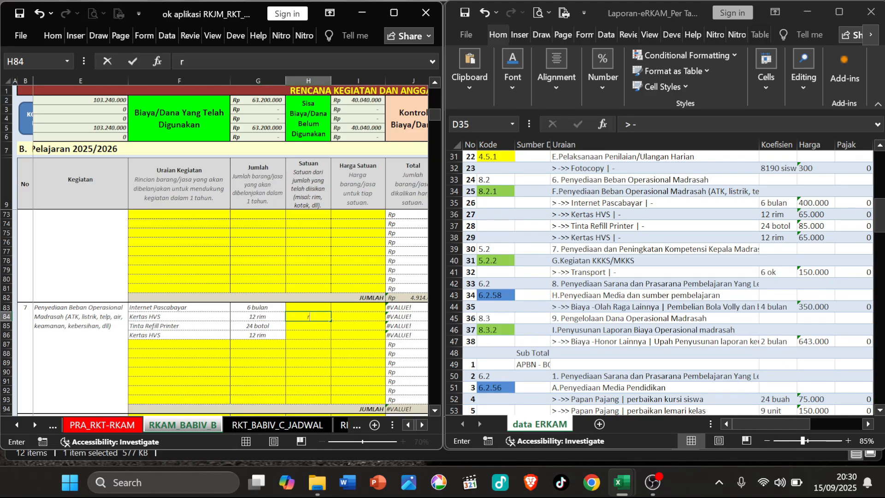
text(im)
Step: Enter bulan as the unit of Internet Pascabayar in H83 and botol as the unit of Tinta Refill Printer in H85
click(306, 306)
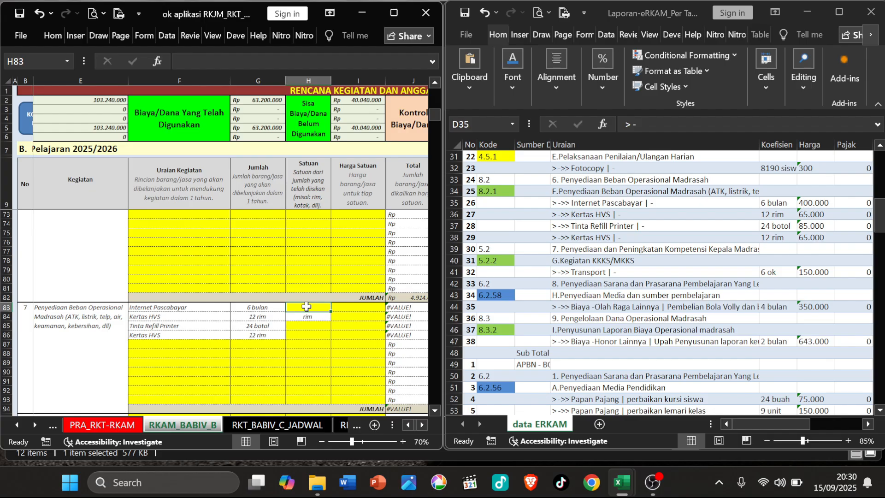
text(bul)
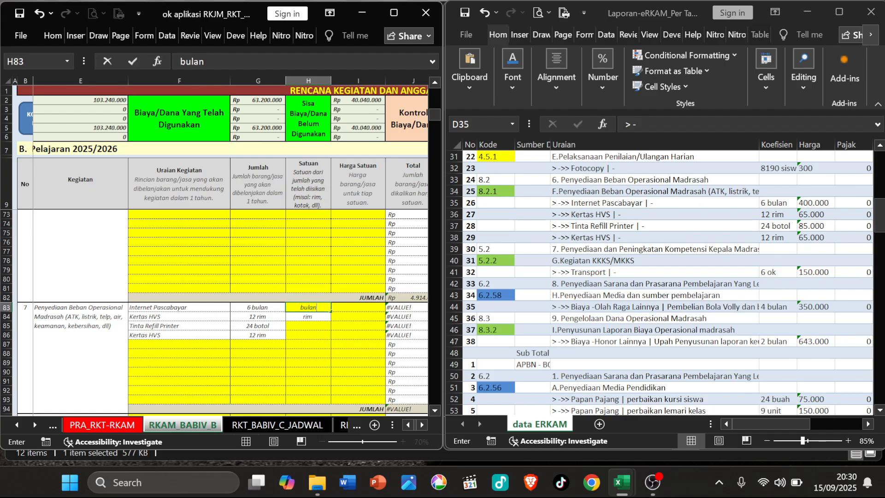
text(an)
key(Return)
key(Return)
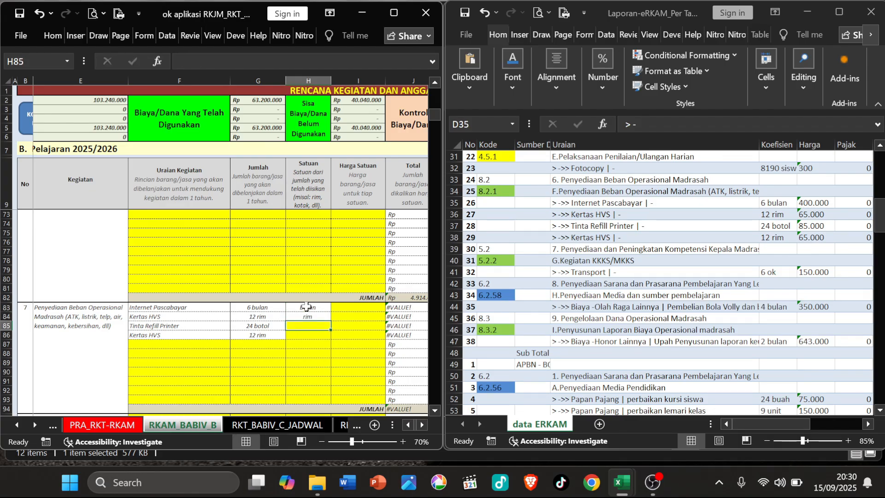
text(botol)
key(Return)
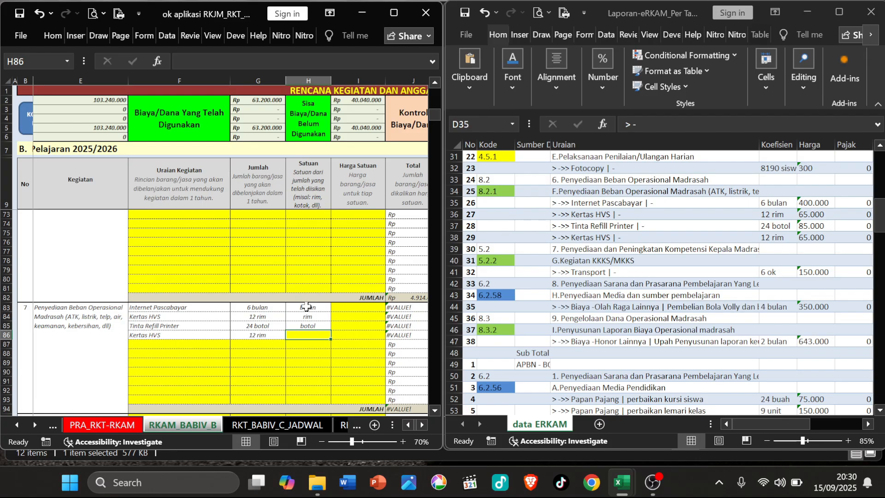
Step: Enter rim as the unit in H86 and trim the Internet Pascabayar quantity in G83 to the number 6
text(rim)
key(Return)
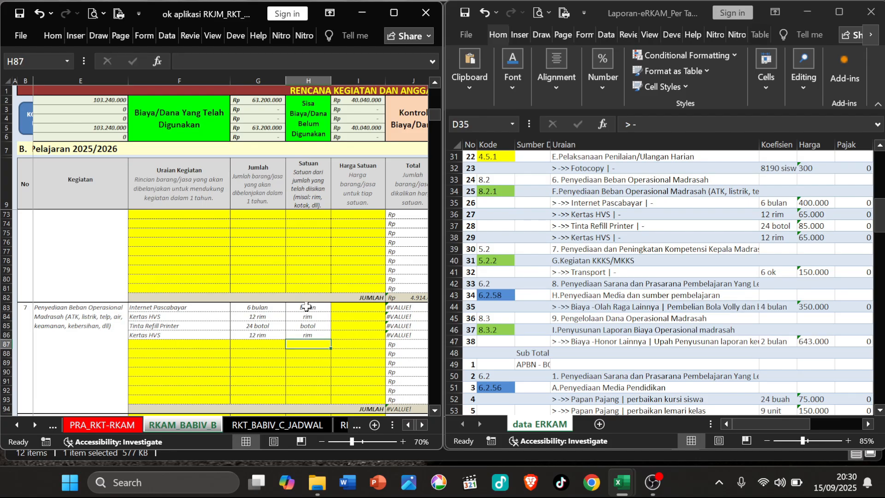
double_click(271, 310)
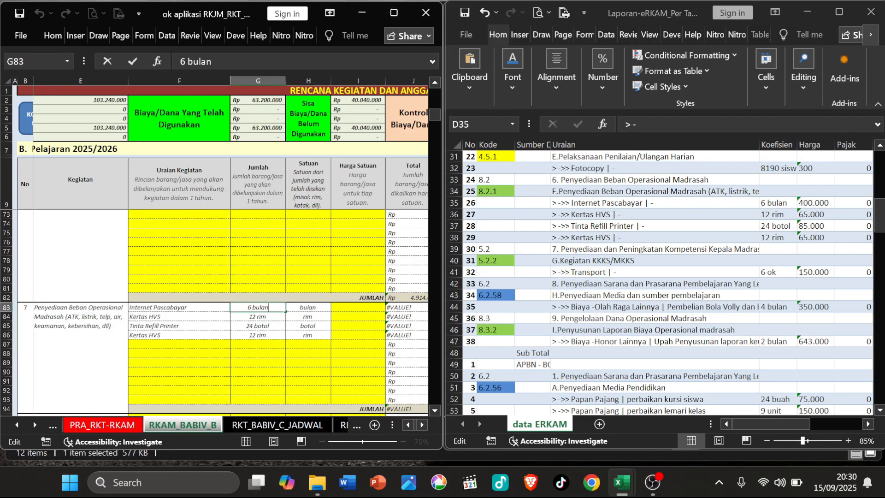
double_click(263, 307)
key(BackSpace)
Step: Remove the unit words from the quantities in G84, G85 and G86, leaving the numbers 12, 24 and 12
double_click(260, 317)
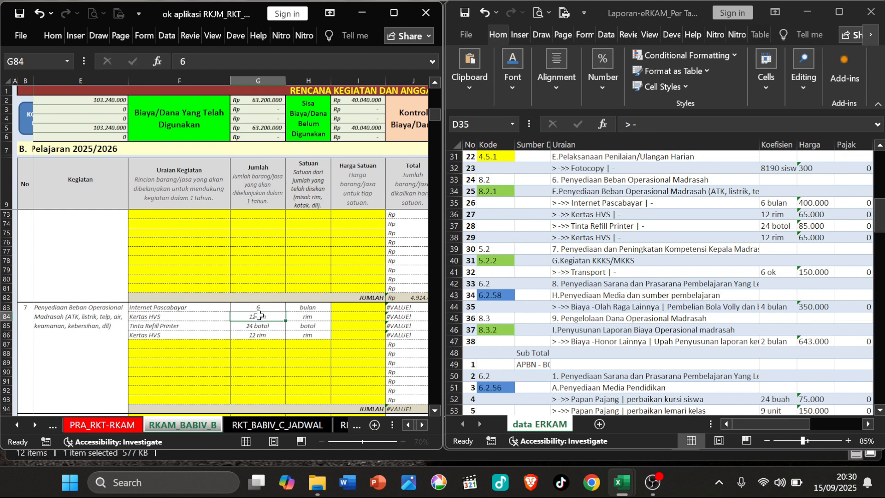
double_click(265, 317)
key(BackSpace)
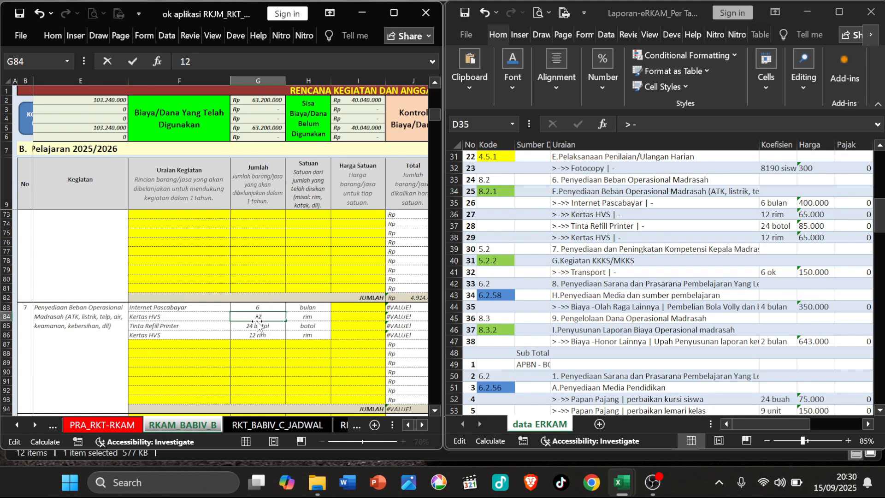
double_click(259, 326)
double_click(263, 326)
key(BackSpace)
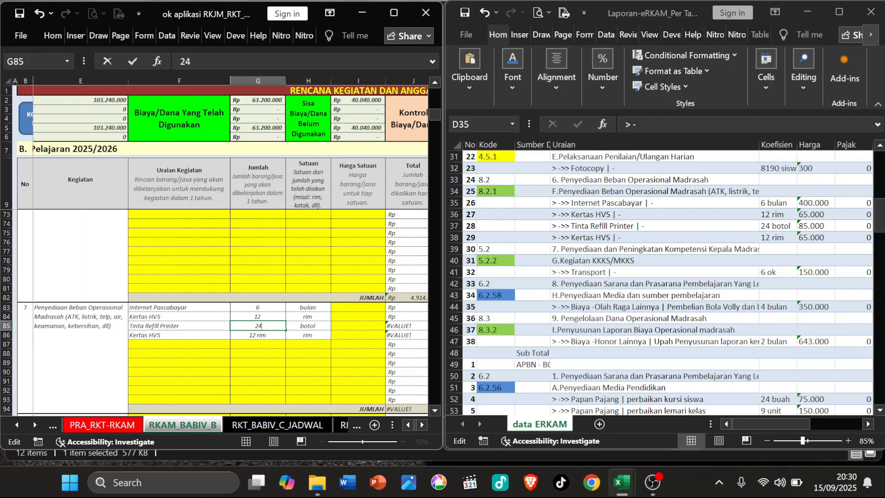
double_click(258, 335)
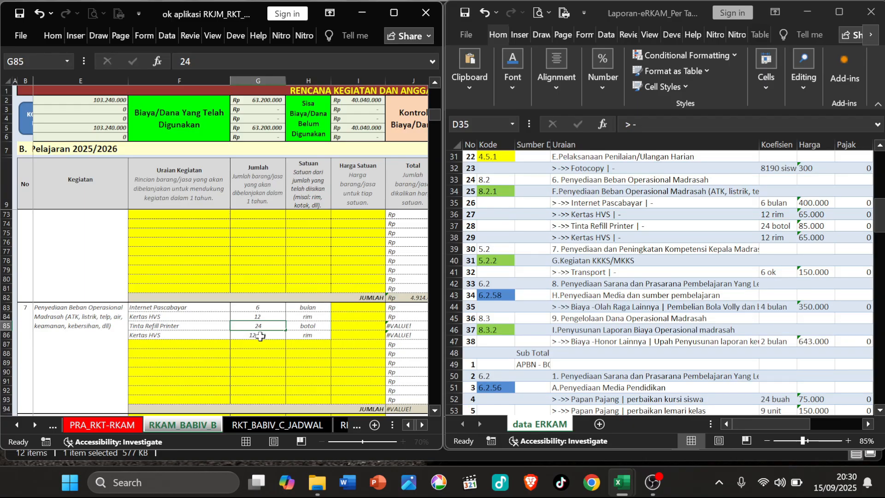
double_click(264, 335)
key(BackSpace)
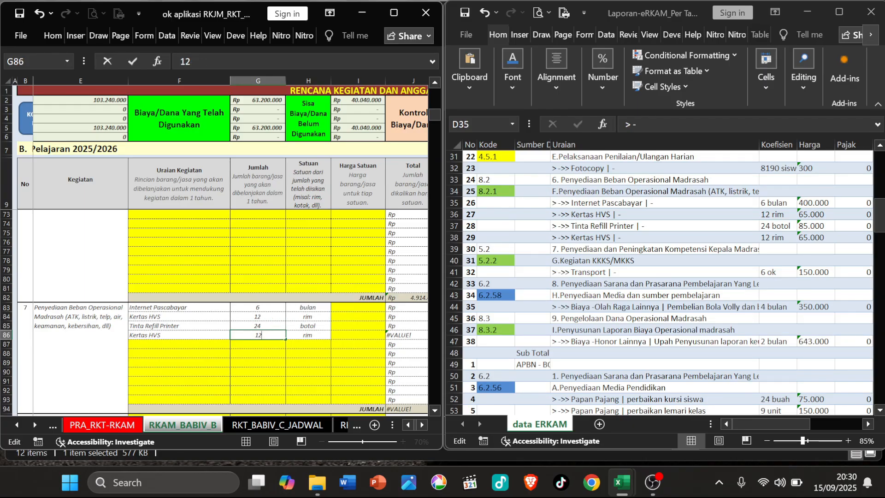
Step: Set the first Kertas HVS quantity in G84 to 24 and clear the duplicate Kertas HVS entry in F86:H86
click(270, 317)
text(2)
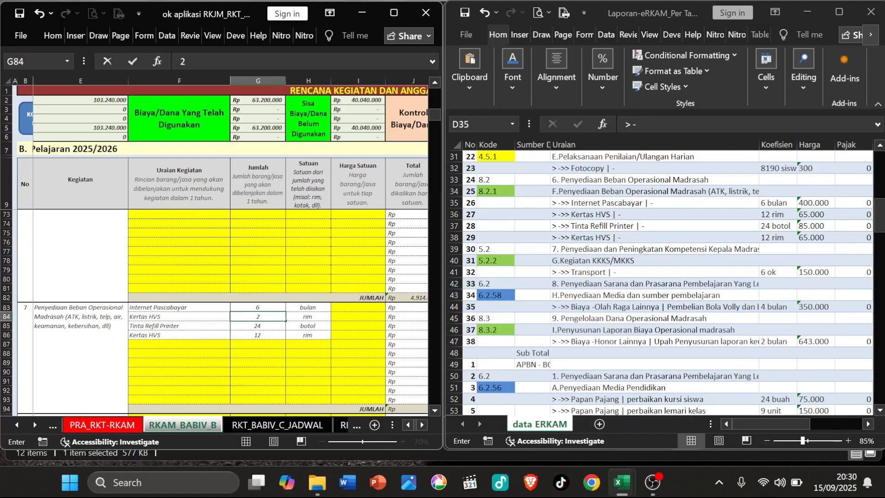
key(Return)
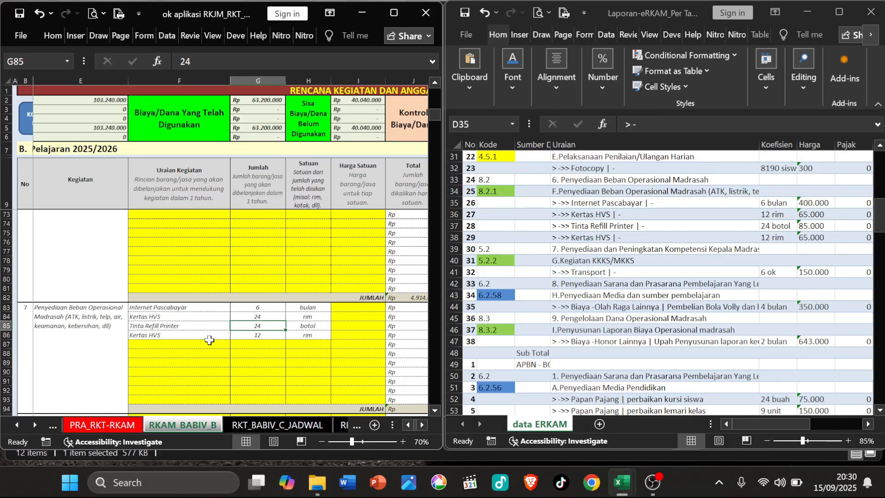
click(231, 335)
drag(231, 335, 321, 338)
key(Delete)
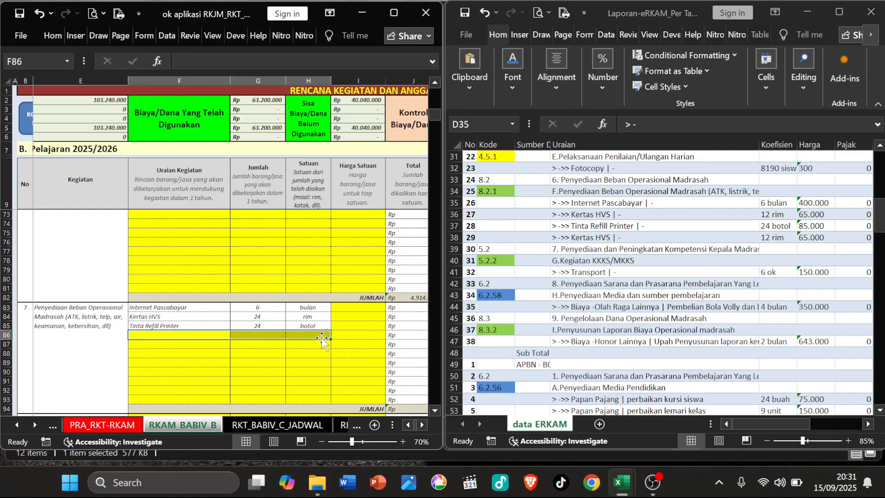
Step: Switch to the eRKAM report workbook
click(661, 250)
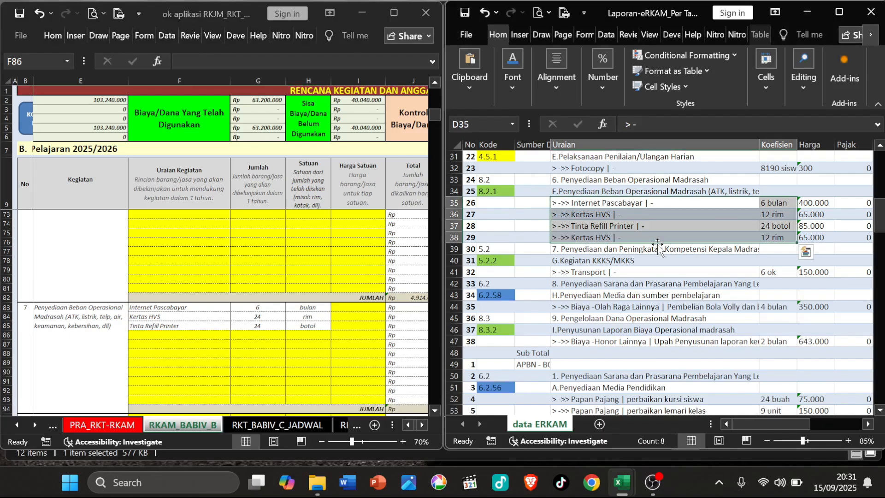
Step: Copy the Harga values 400.000, 65.000 and 85.000 from the eRKAM report and paste them into Harga Satuan, rows 83 to 85
drag(804, 206, 816, 226)
key(ctrl+c)
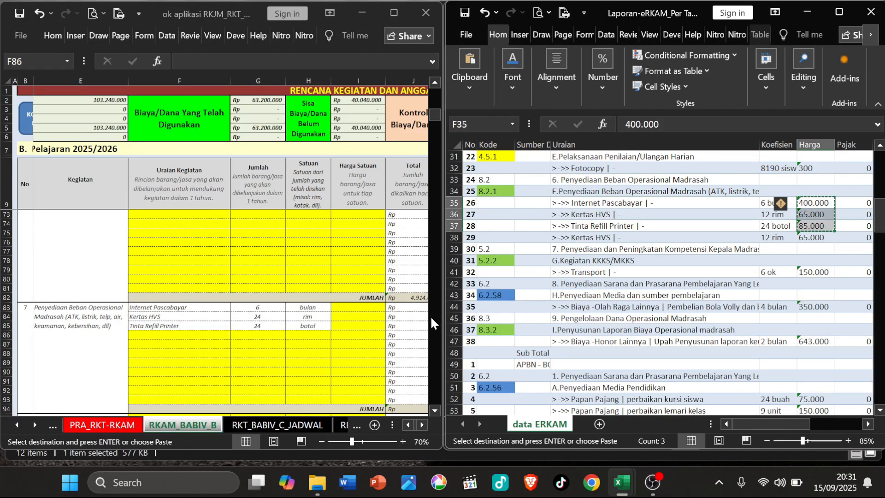
click(356, 311)
right_click(356, 310)
click(401, 210)
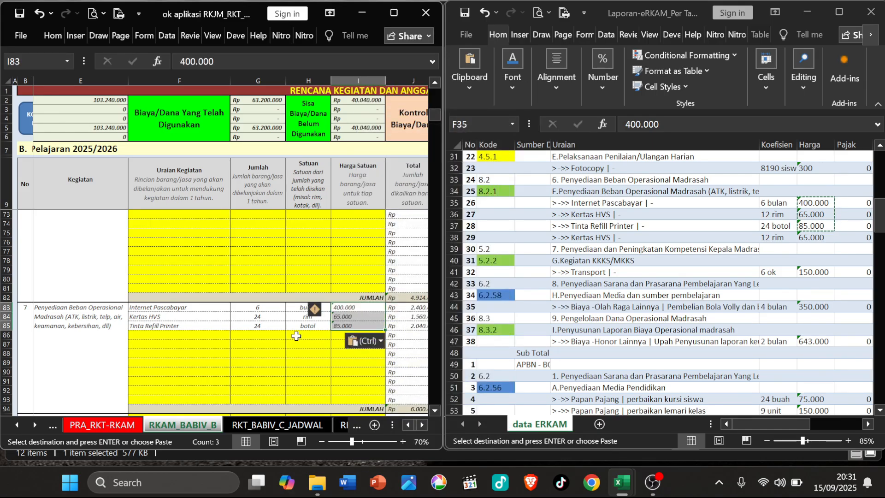
click(276, 344)
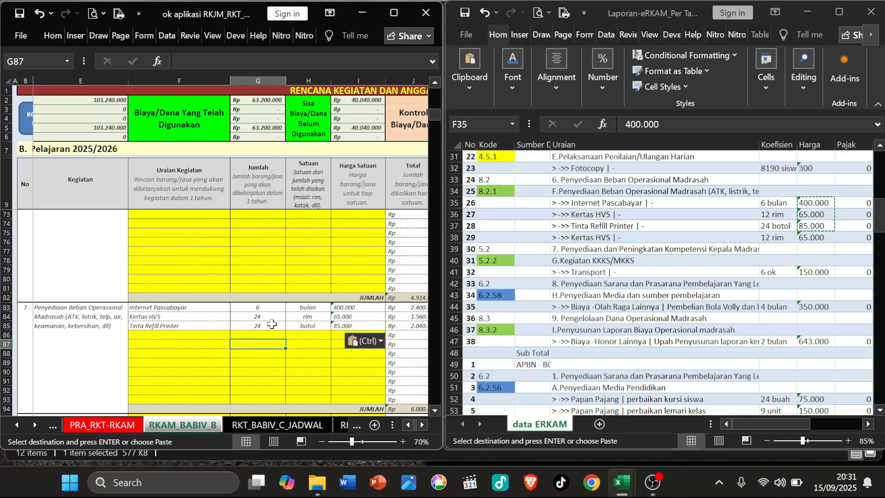
click(204, 326)
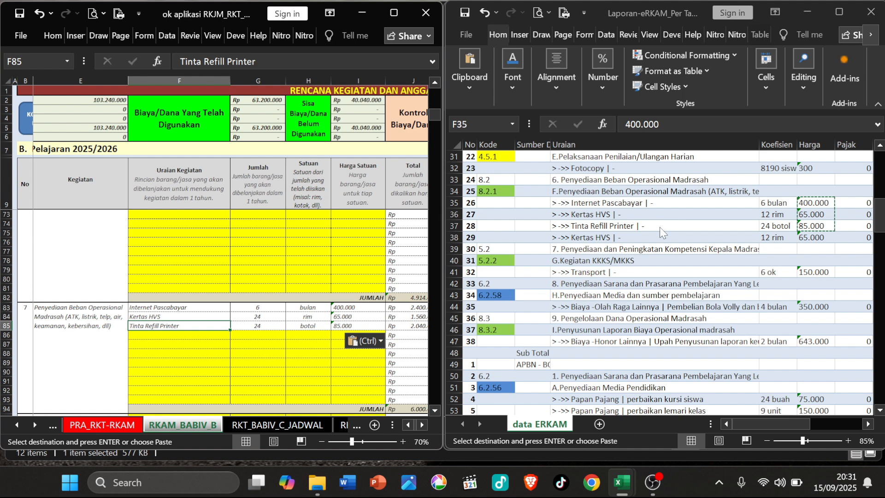
Step: Using the second 8.2.1 block in the eRKAM report, set the Jumlah of Internet Pascabayar to 12 and of Kertas HVS to 48
key(alt+Tab)
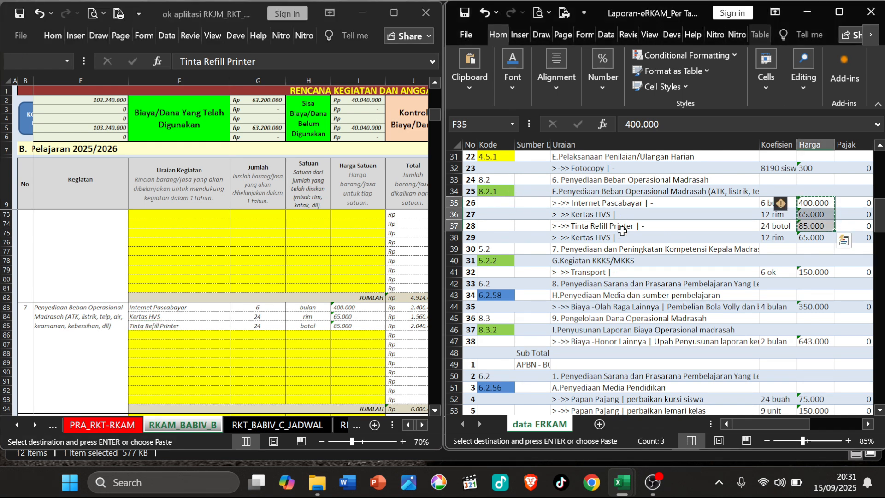
scroll(590, 230, up, 9)
scroll(591, 231, down, 7)
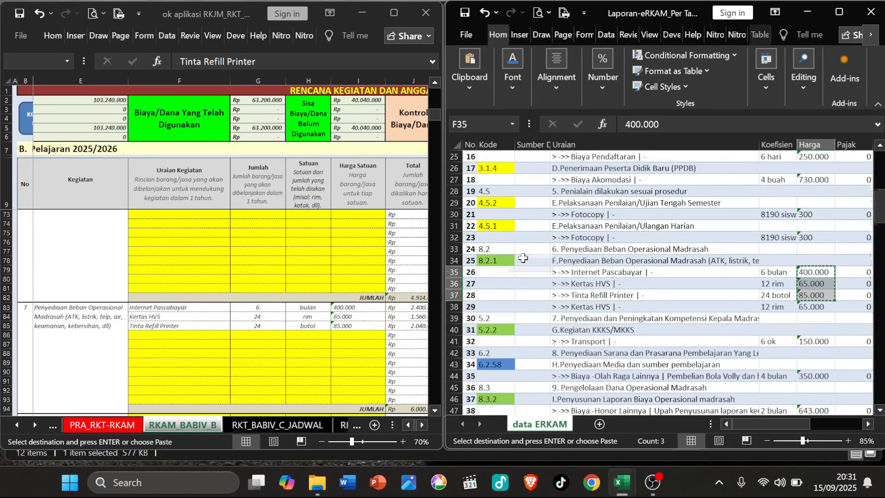
scroll(529, 257, down, 5)
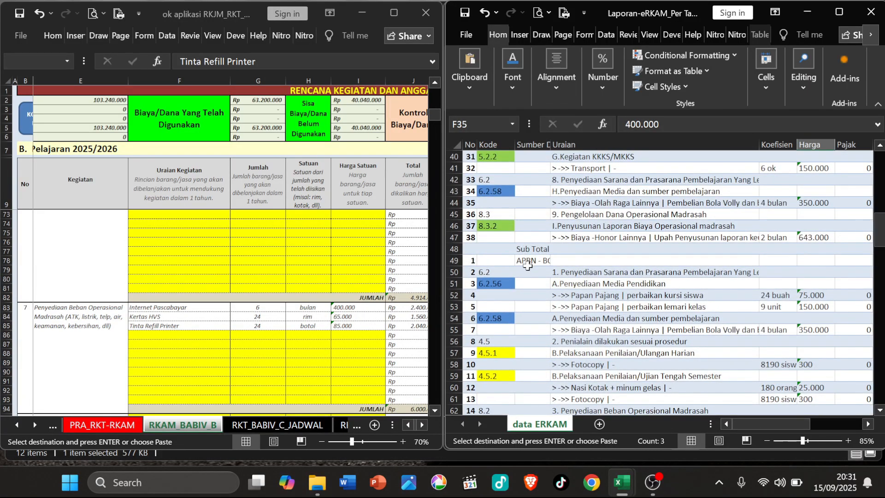
scroll(528, 266, down, 3)
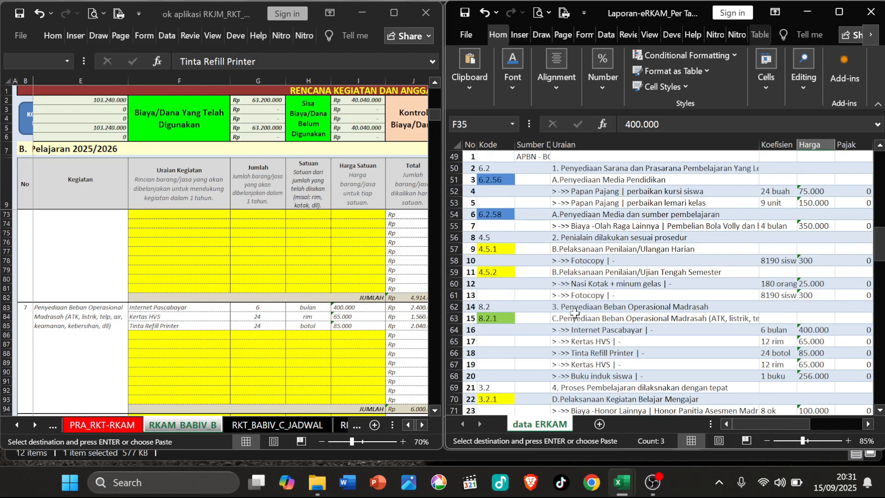
scroll(574, 314, down, 2)
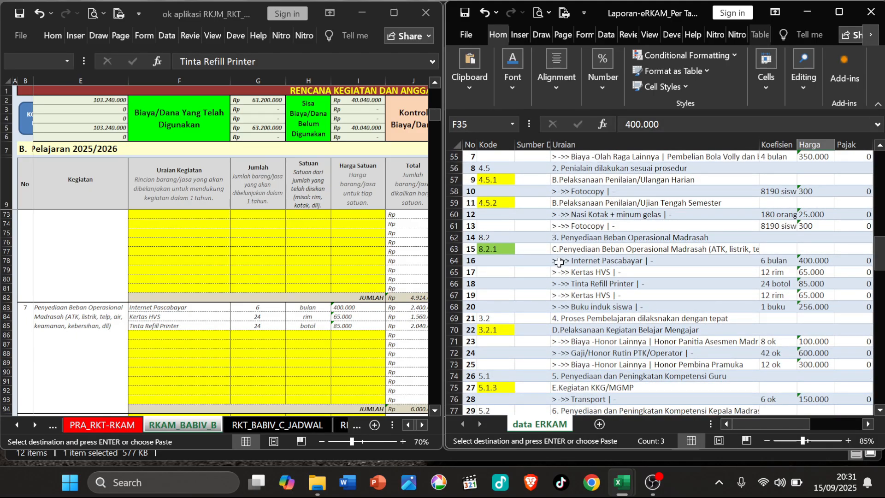
click(559, 262)
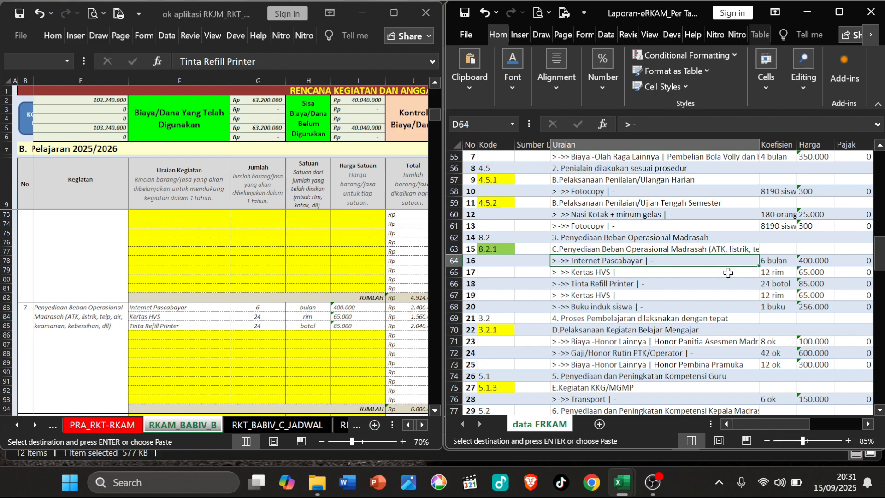
click(272, 307)
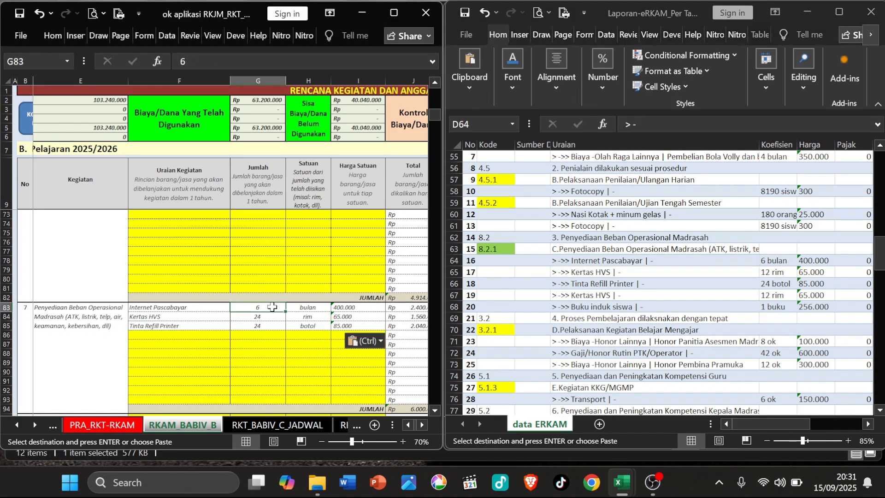
text(12)
key(Return)
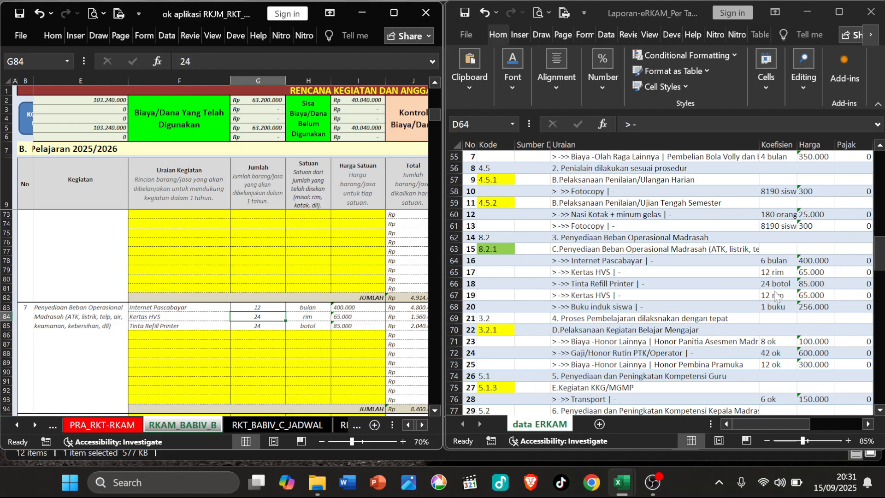
text(4)
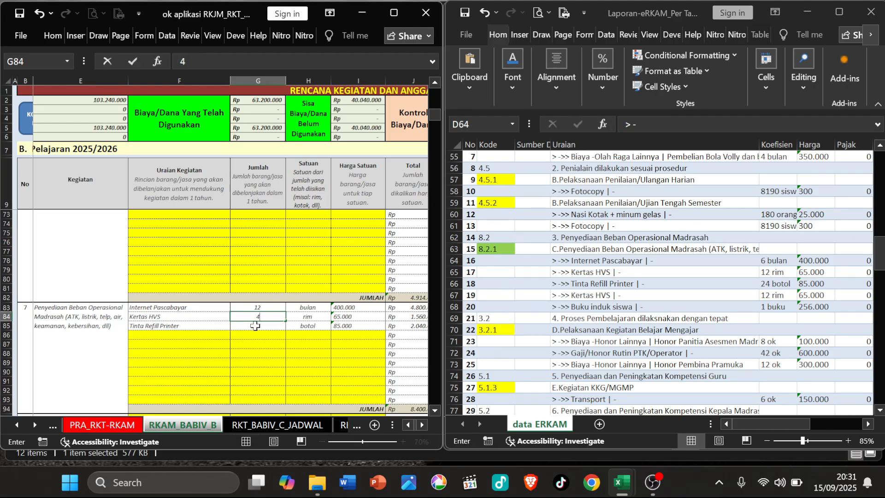
text(8)
key(Return)
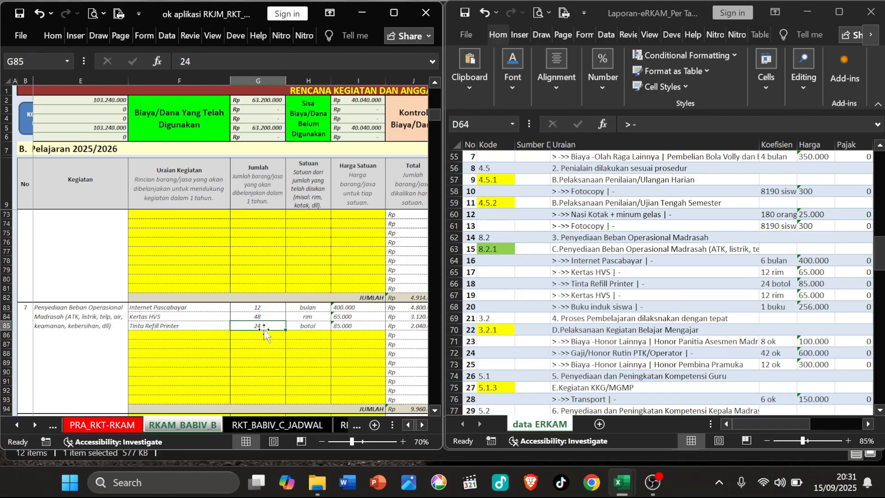
Step: Compare the Tinta Refill Printer quantities in the two 8.2.1 operational cost blocks of the eRKAM report
click(776, 284)
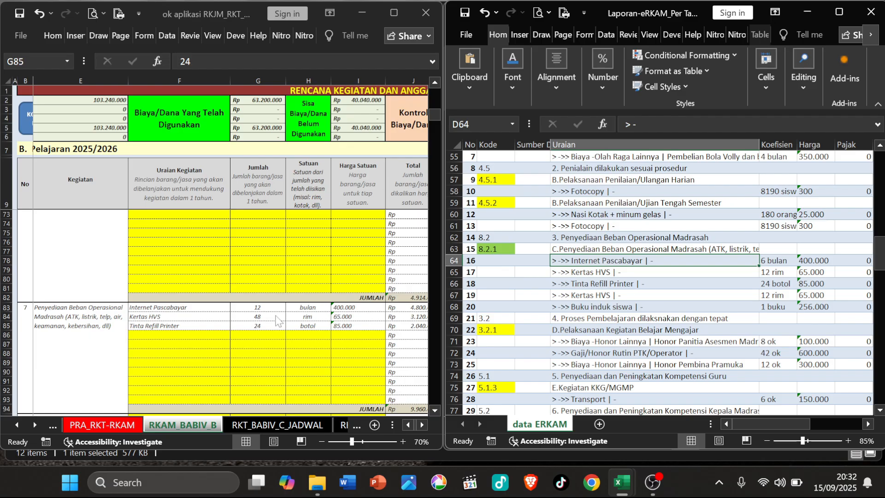
click(788, 286)
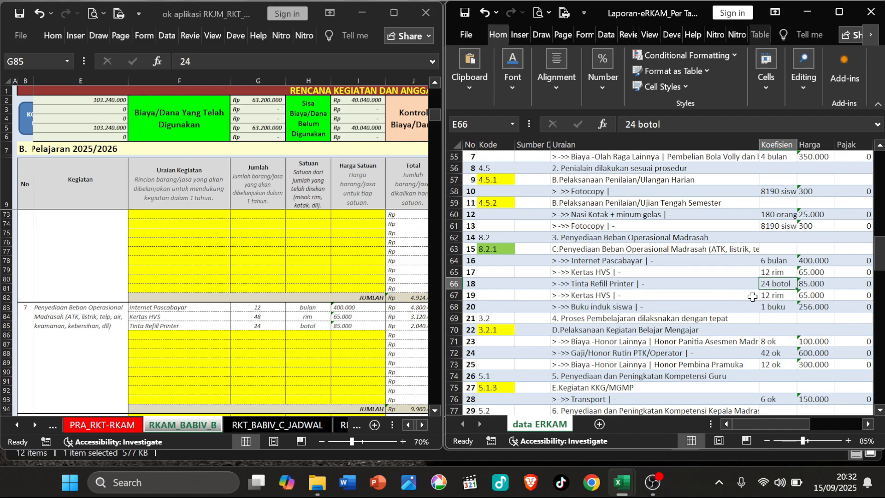
click(637, 286)
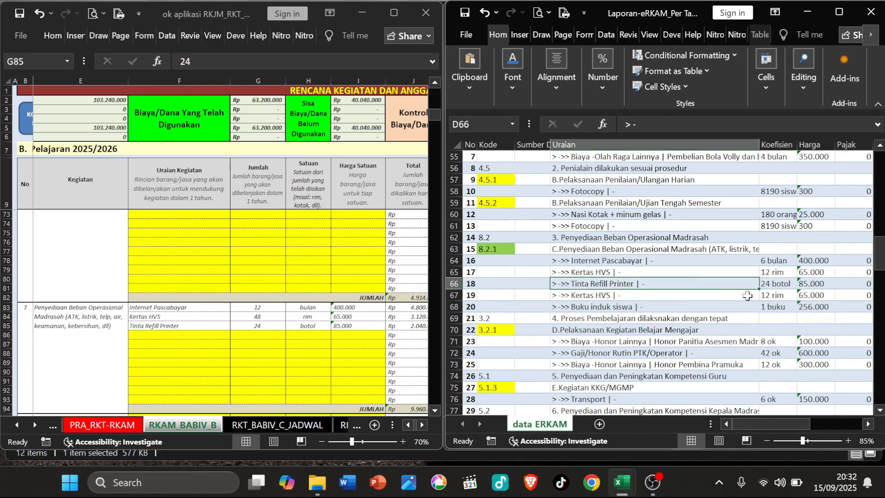
scroll(693, 296, up, 4)
scroll(676, 297, up, 5)
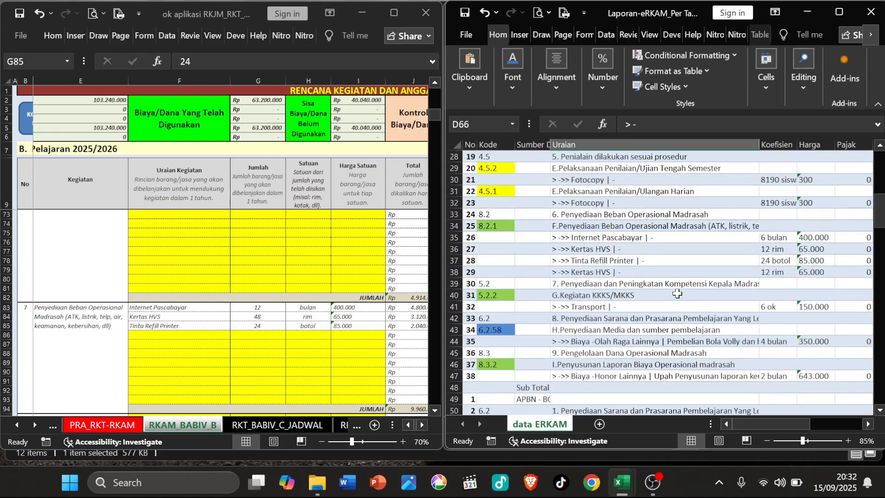
click(787, 262)
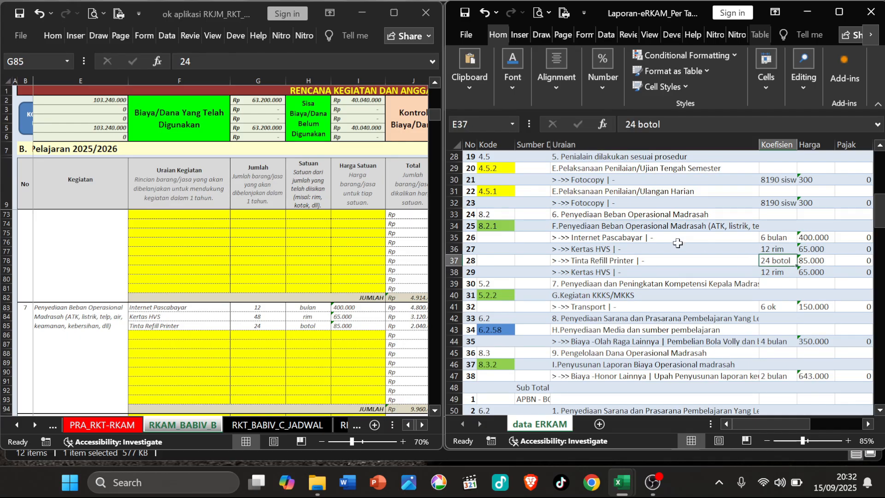
scroll(659, 244, up, 9)
scroll(659, 244, down, 7)
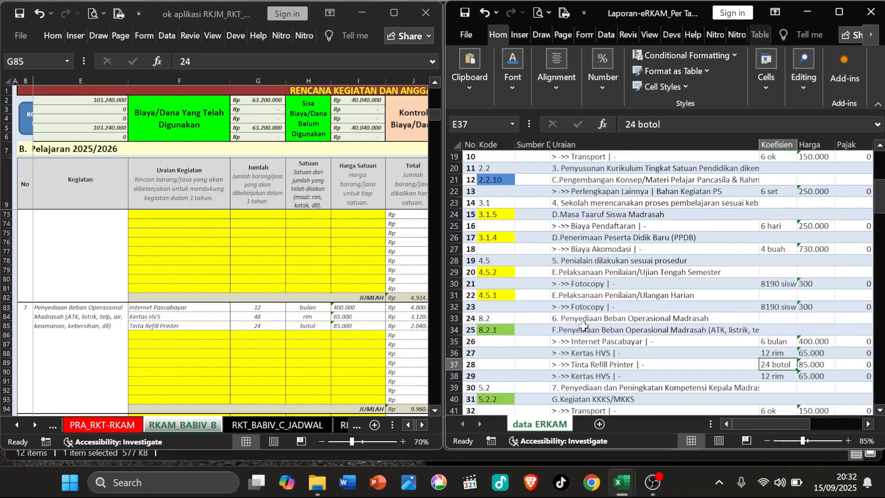
scroll(721, 333, down, 9)
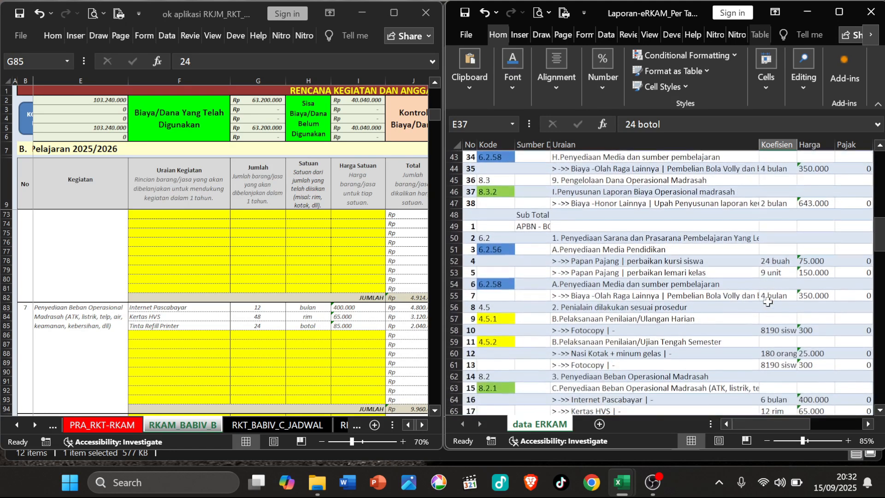
click(777, 354)
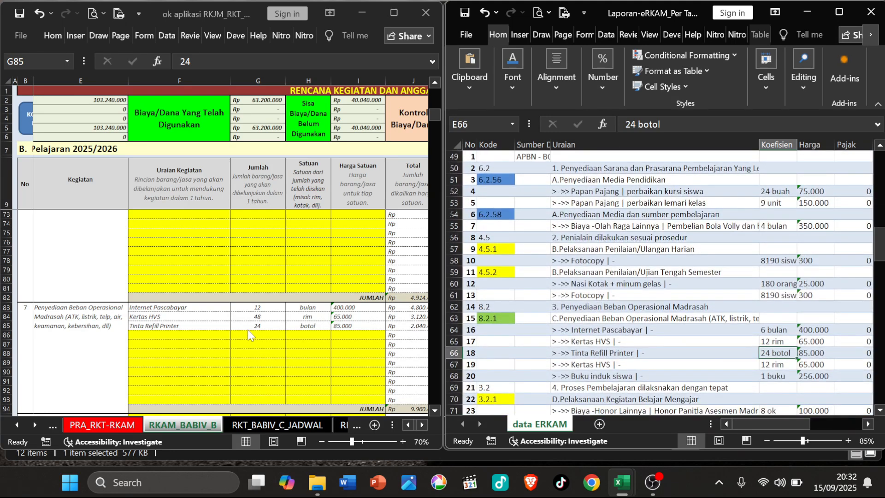
Step: Set the Jumlah of Tinta Refill Printer in row 85 of the plan to 48
click(263, 322)
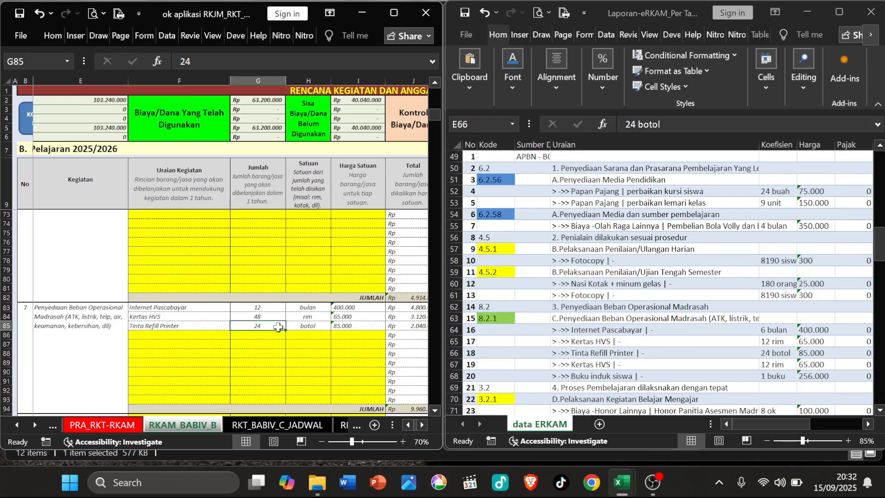
click(716, 316)
click(269, 327)
text(48)
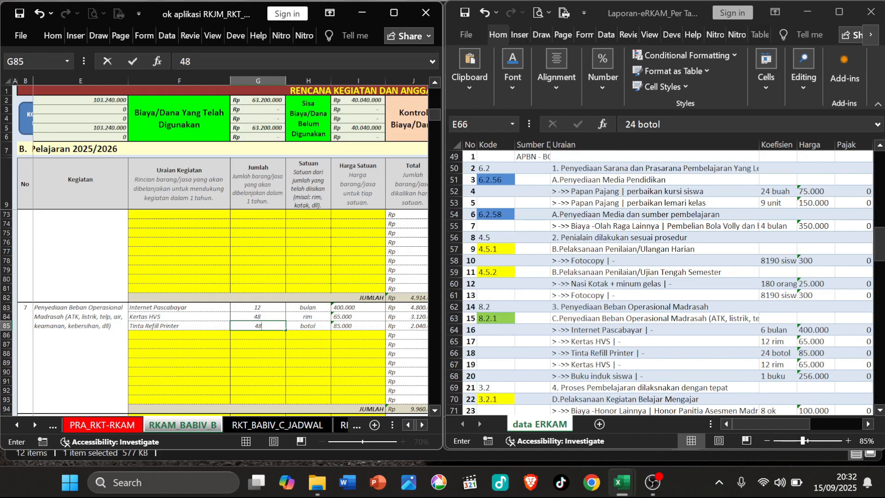
key(Return)
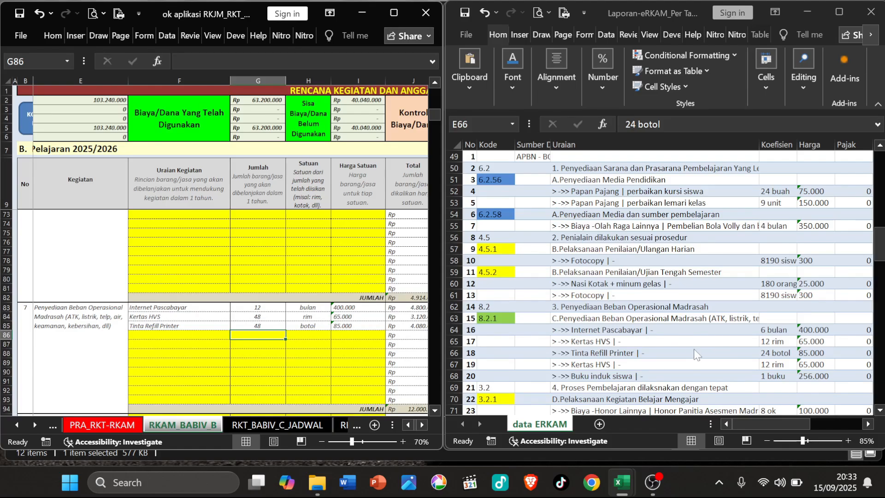
Step: Copy the Buku induk siswa description and quantity from the eRKAM report and paste them as values into row 86, starting at Uraian Kegiatan
click(643, 352)
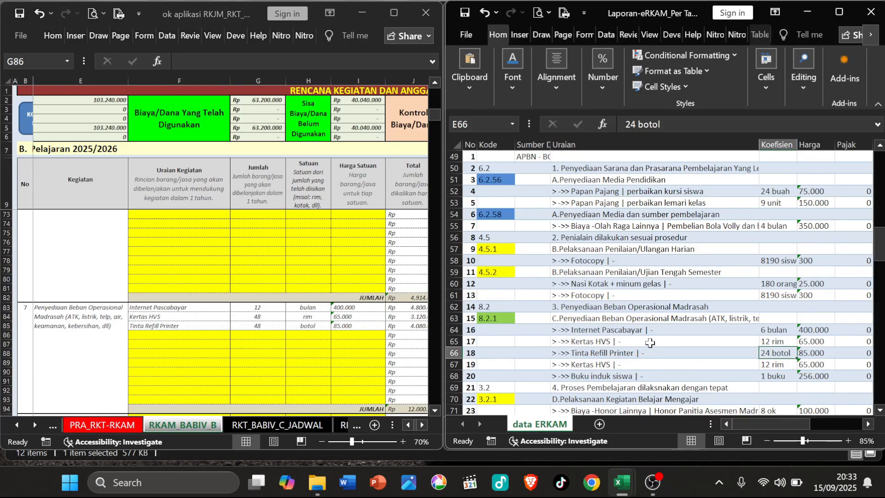
click(638, 376)
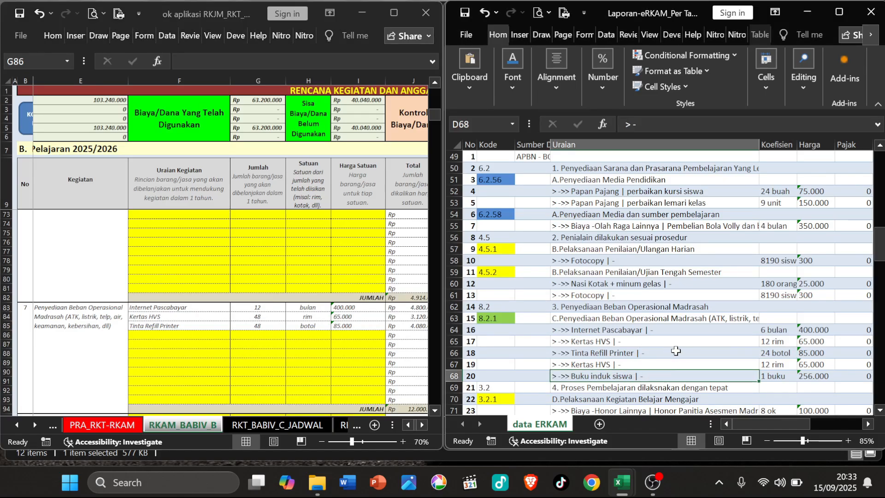
scroll(695, 356, down, 1)
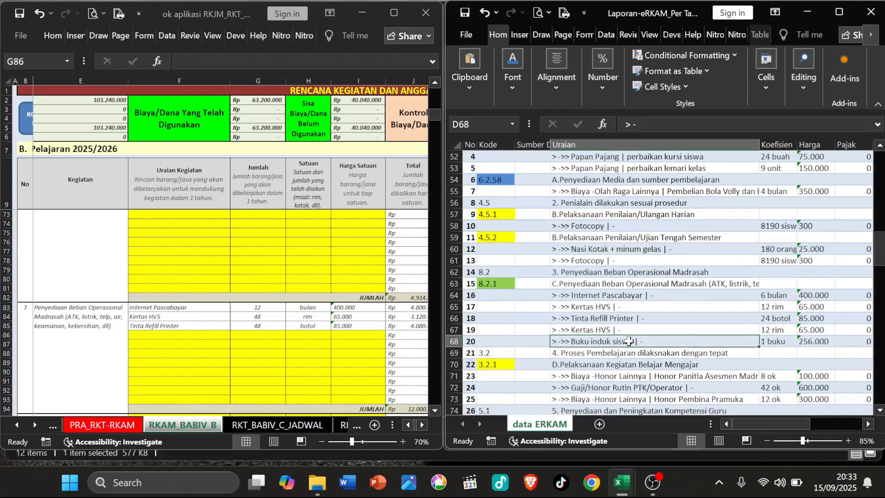
drag(629, 342, 794, 346)
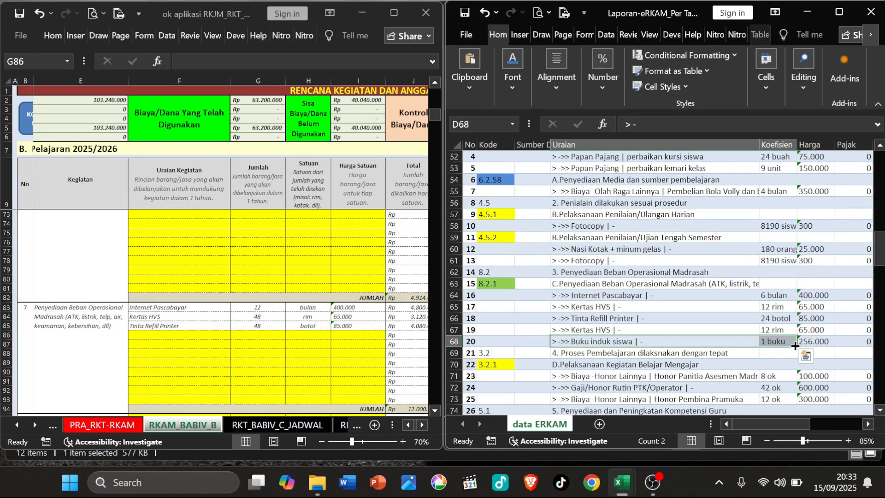
key(ctrl+c)
click(168, 333)
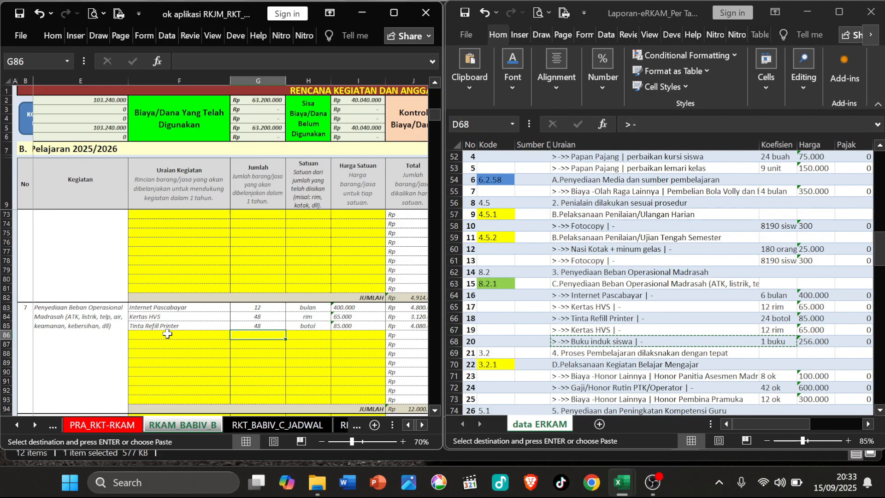
right_click(167, 334)
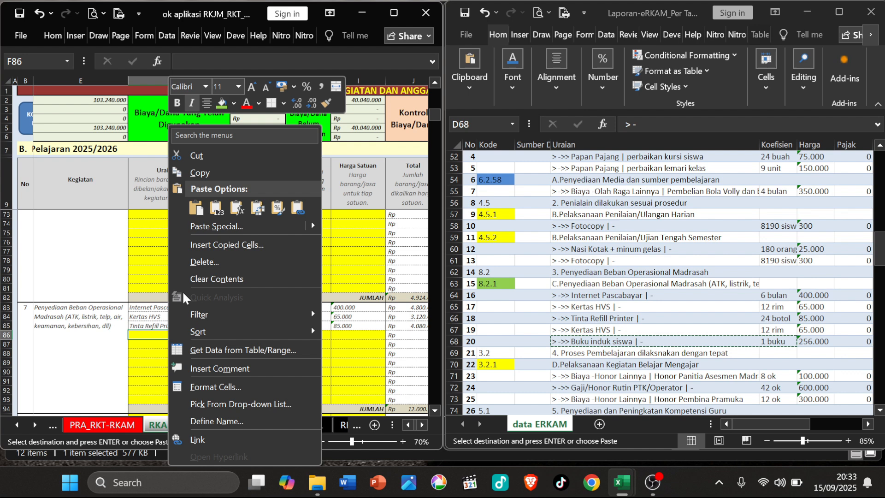
click(219, 210)
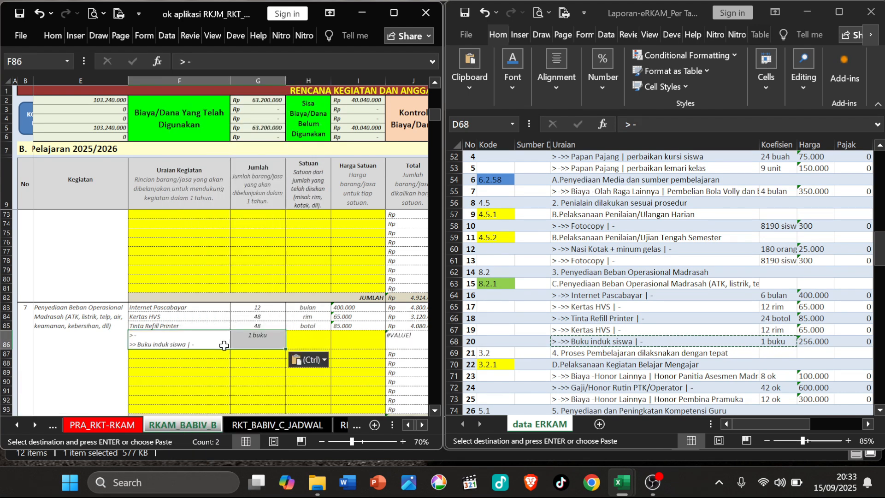
Step: Clean up the description in F86 so it reads only "Buku induk siswa", without the leading and trailing symbols
double_click(135, 344)
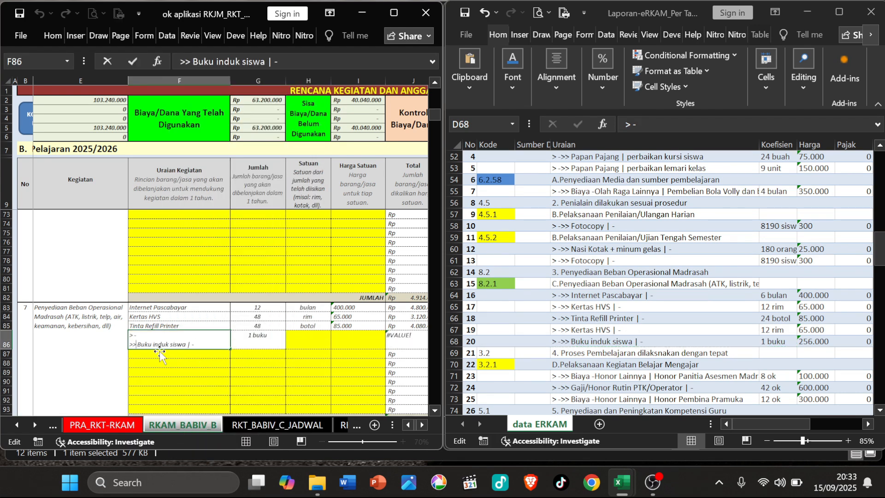
key(BackSpace)
key(BackSpace)
key(BackSpace)
key(BackSpace)
key(BackSpace)
key(BackSpace)
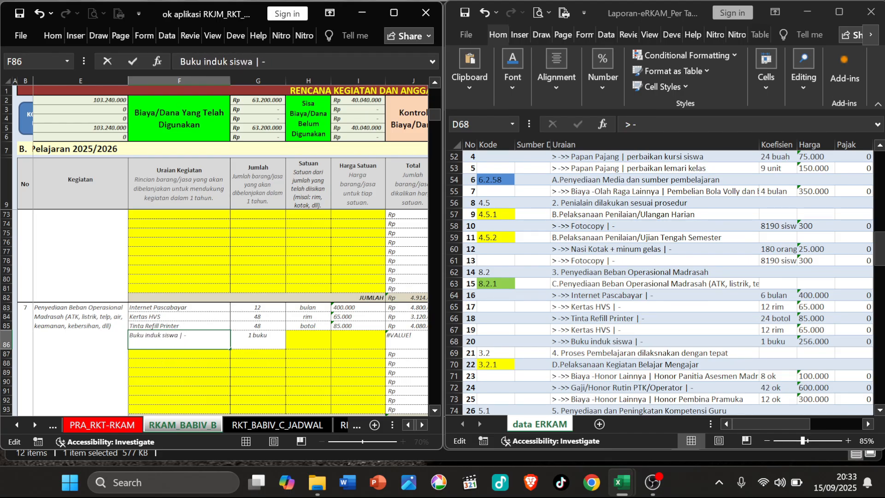
key(Return)
click(300, 334)
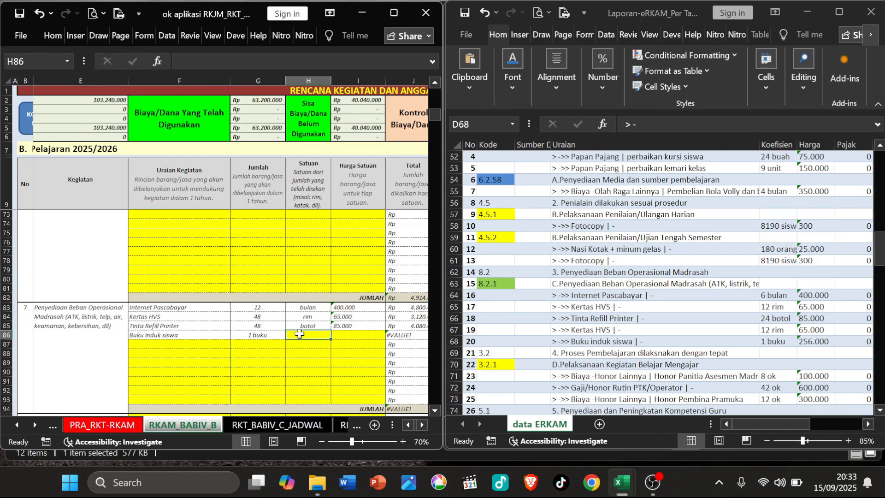
Step: Enter "buku" as the Satuan of Buku induk siswa in row 86 and reduce its Jumlah to the number 1
text(buku)
key(Return)
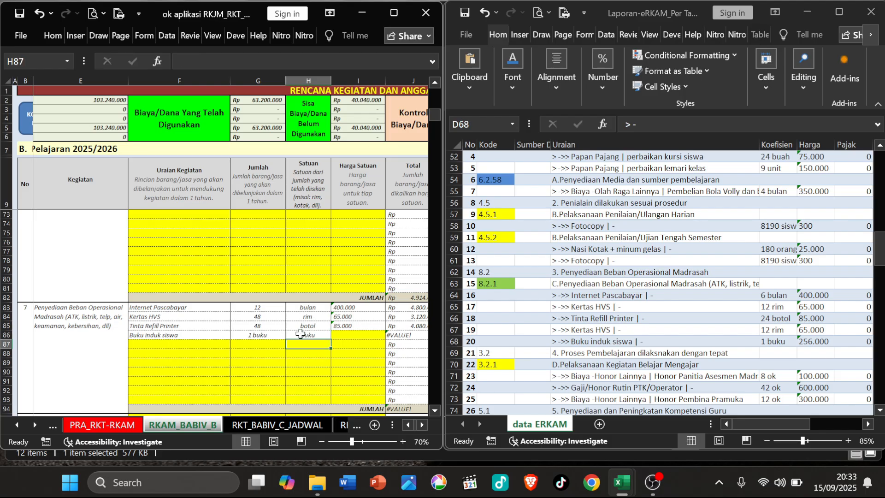
double_click(273, 333)
drag(271, 335, 254, 335)
key(BackSpace)
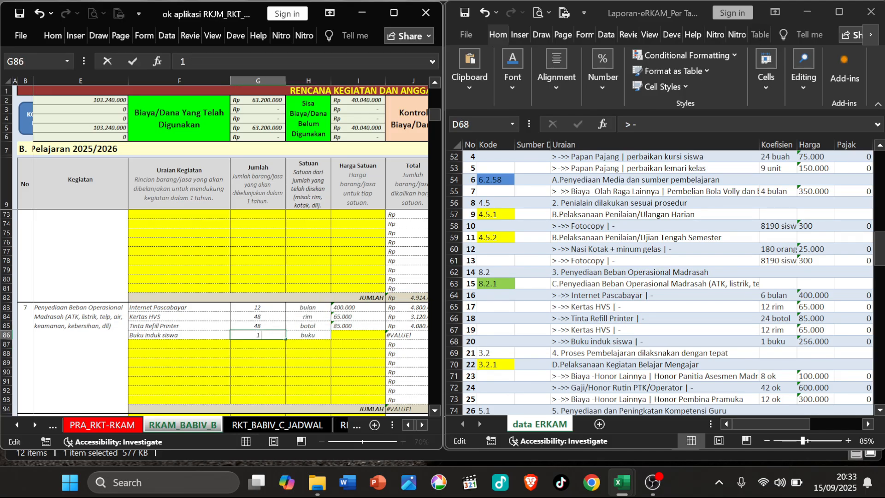
key(Return)
Step: Copy the Buku induk siswa price of 256.000 from the eRKAM report and paste it as values into Harga Satuan in row 86
click(772, 344)
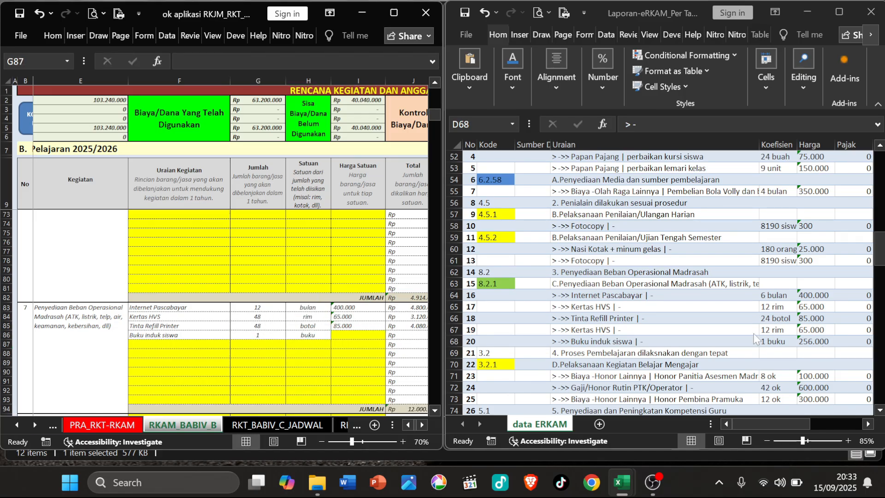
click(824, 342)
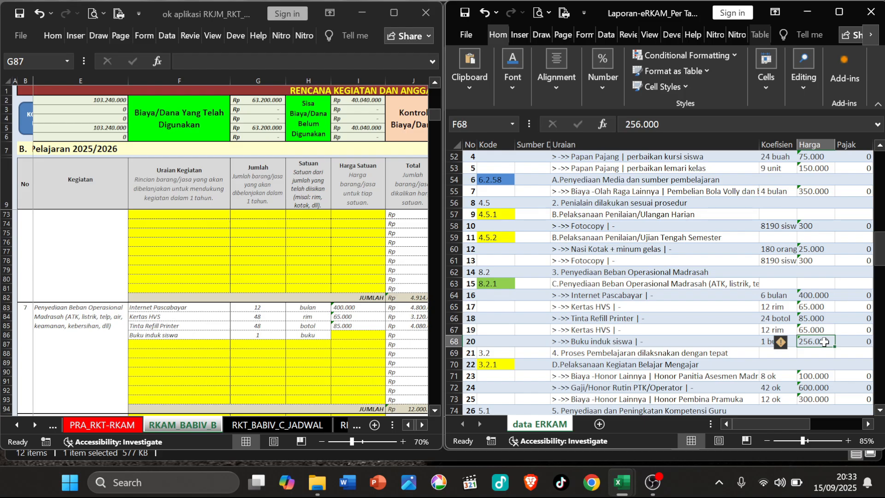
key(ctrl+c)
click(368, 335)
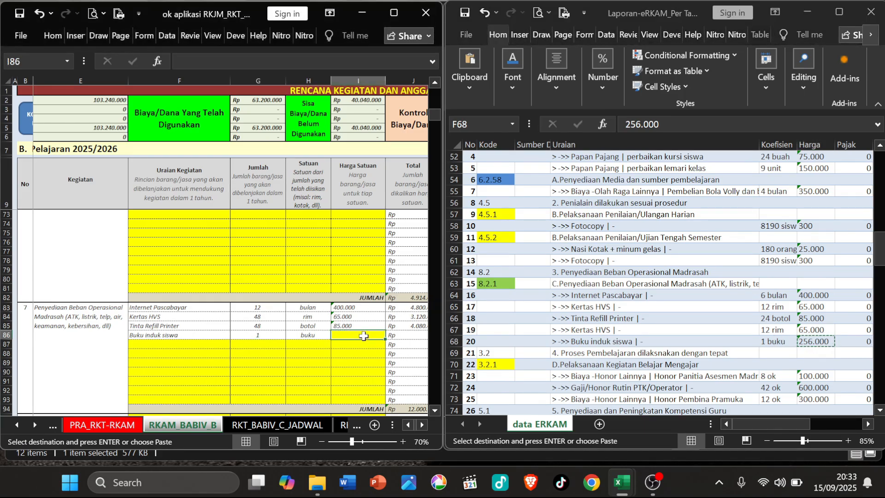
right_click(367, 336)
click(414, 210)
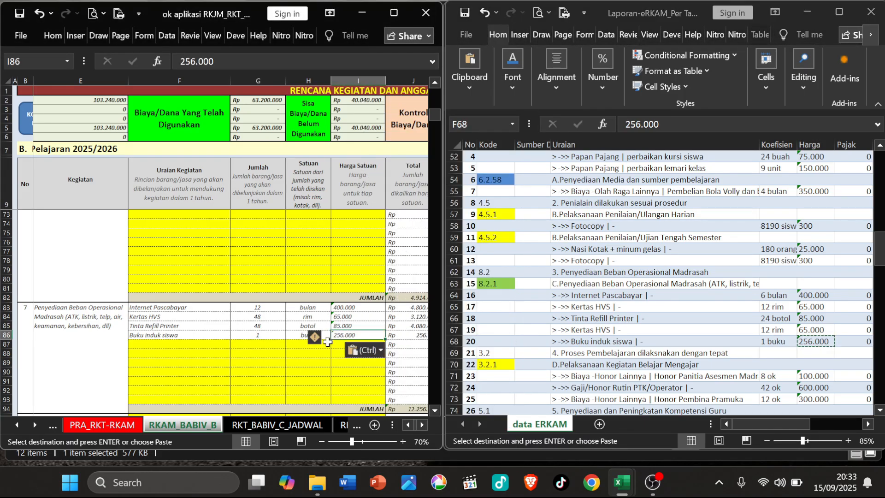
click(339, 375)
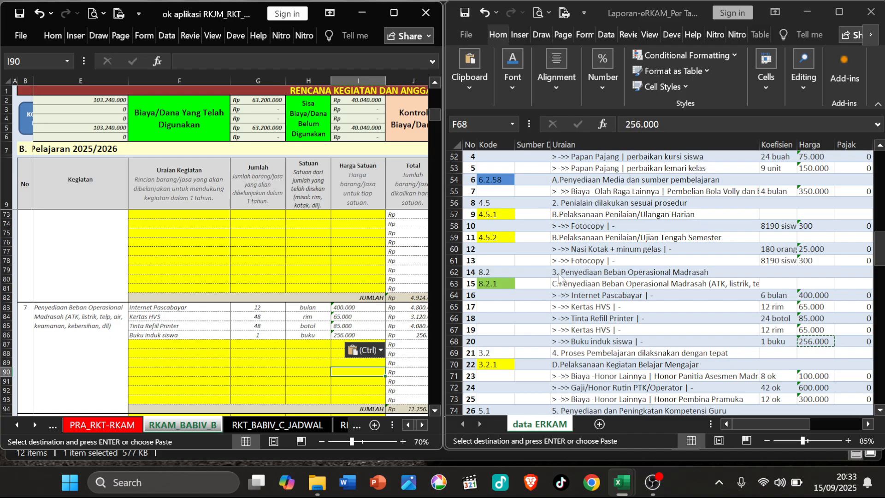
Step: Copy the Transport description and quantity under 5.2.2 Kegiatan KKKS/MKKS in the eRKAM report and paste them as values into row 95, starting at Uraian Kegiatan
click(571, 262)
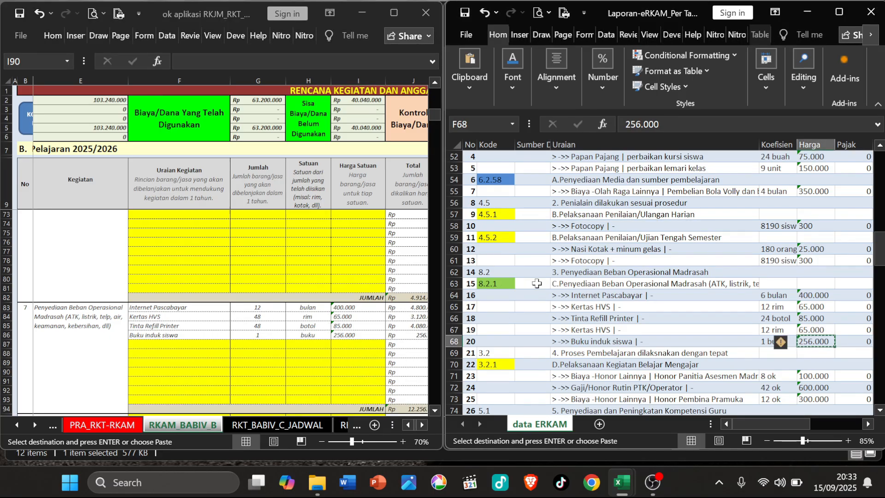
click(70, 313)
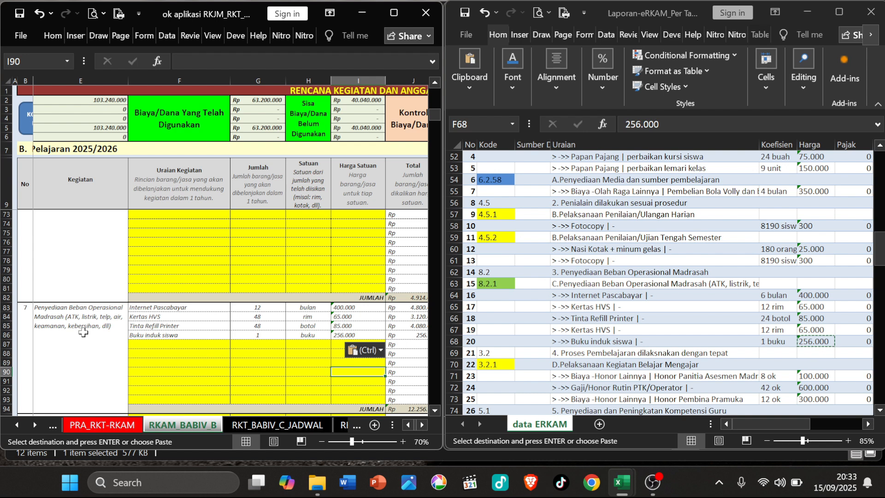
click(83, 333)
key(Down)
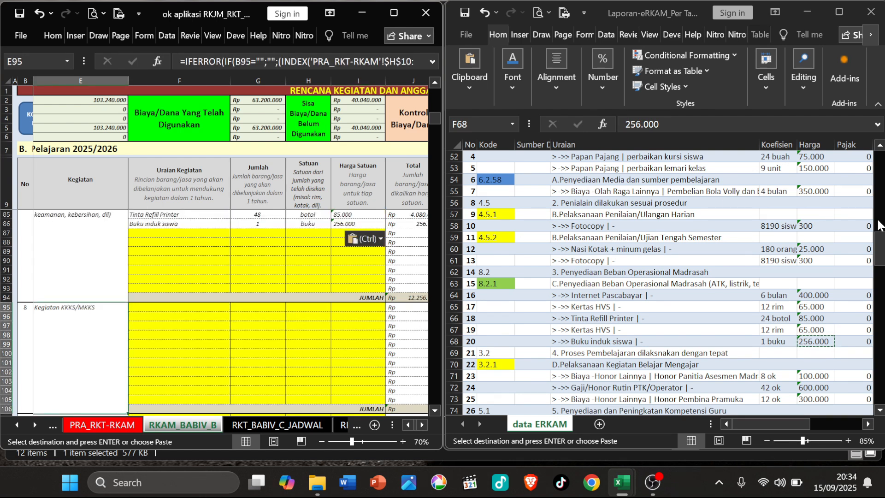
click(592, 241)
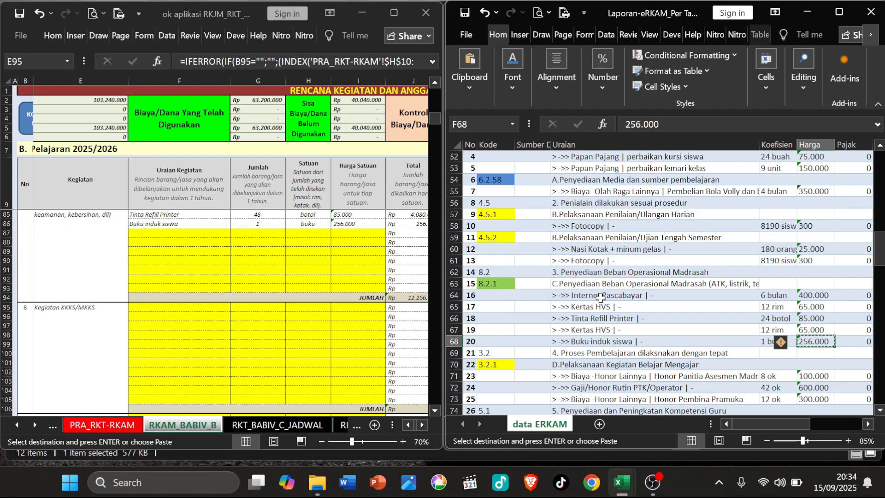
scroll(600, 299, up, 15)
scroll(597, 281, down, 8)
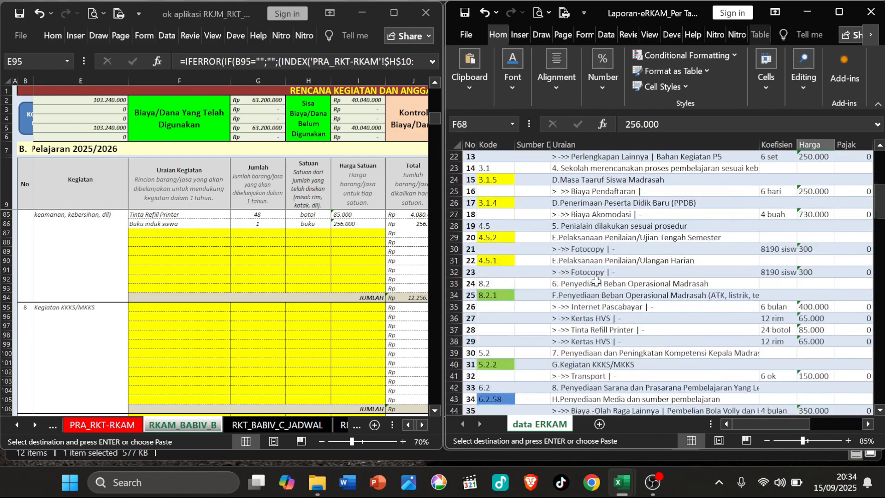
click(603, 341)
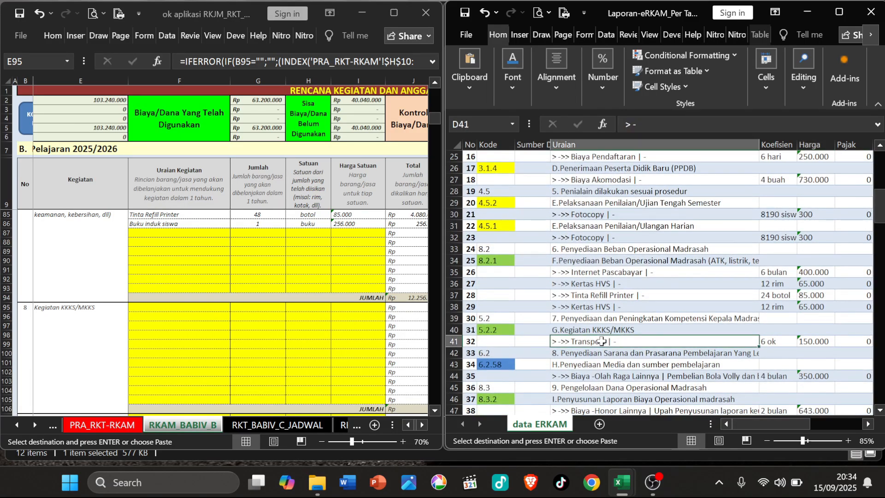
drag(709, 343, 774, 341)
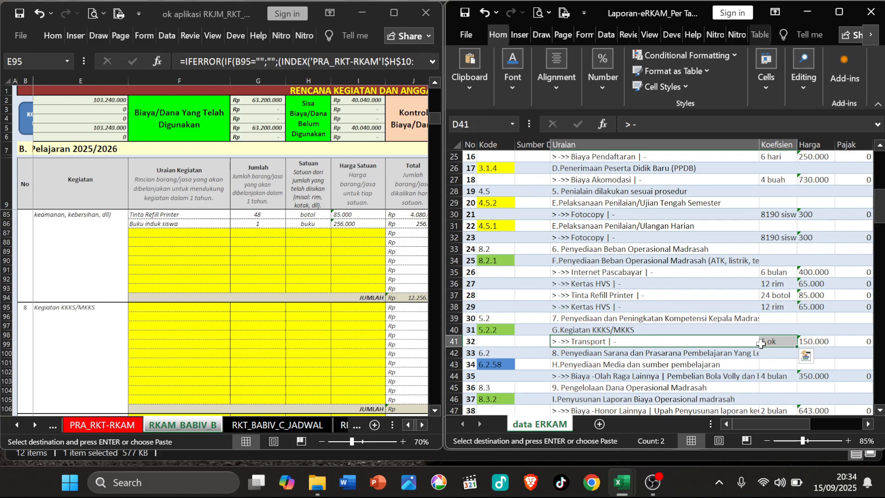
key(ctrl+c)
click(220, 309)
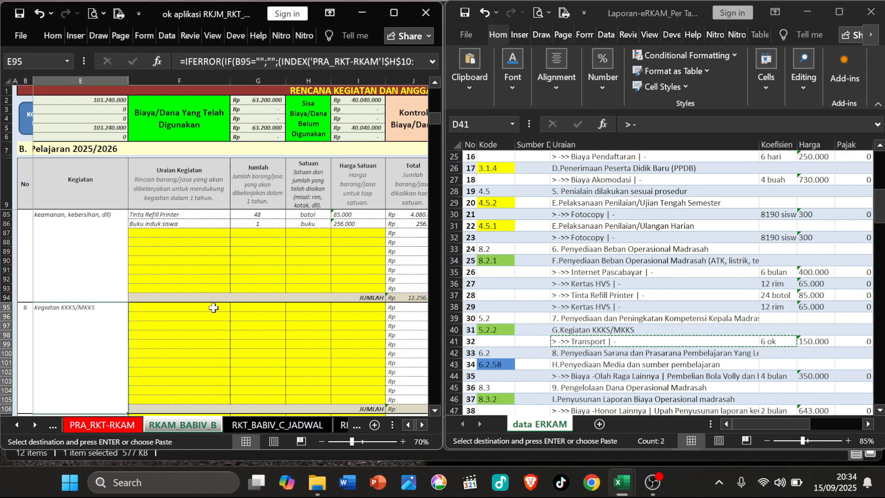
right_click(220, 309)
click(262, 208)
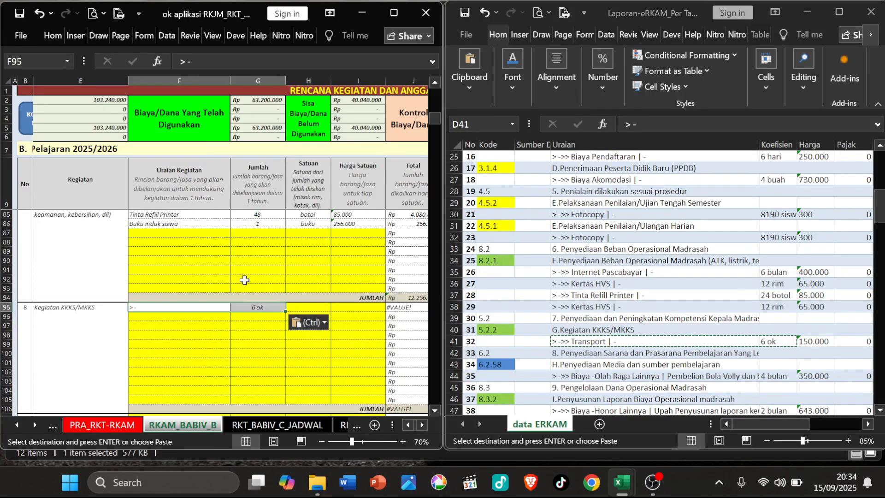
Step: Clean up the description in F95 so it reads only "Transport", without the leading and trailing symbols
double_click(186, 308)
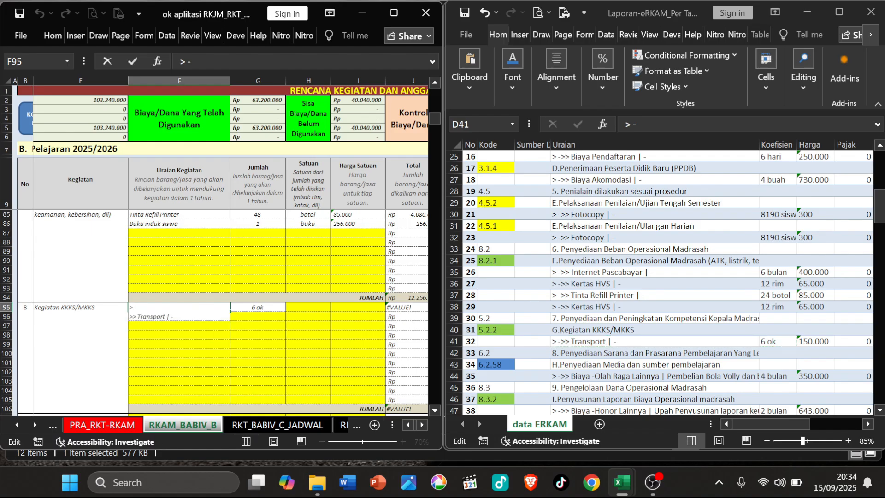
key(BackSpace)
key(BackSpace)
key(BackSpace)
key(BackSpace)
key(BackSpace)
key(BackSpace)
key(BackSpace)
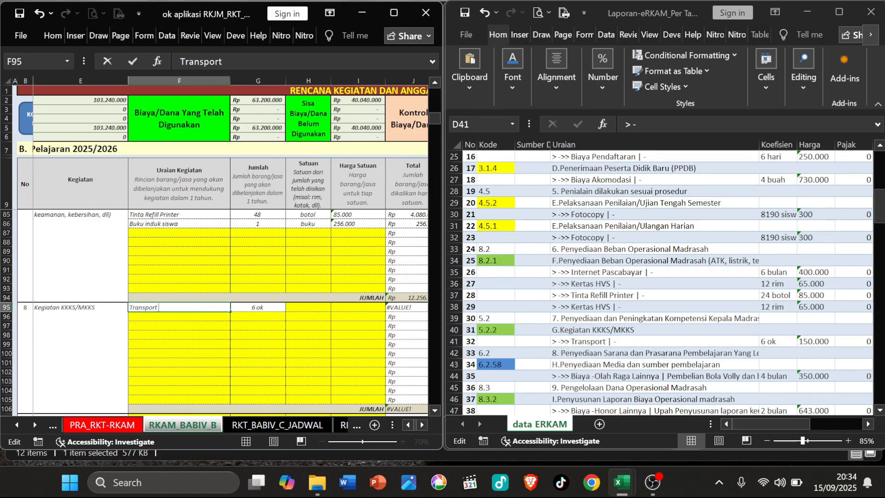
key(Return)
Step: Enter "ok" as the Satuan of Transport in row 95 and reduce its Jumlah to the number 6
click(298, 308)
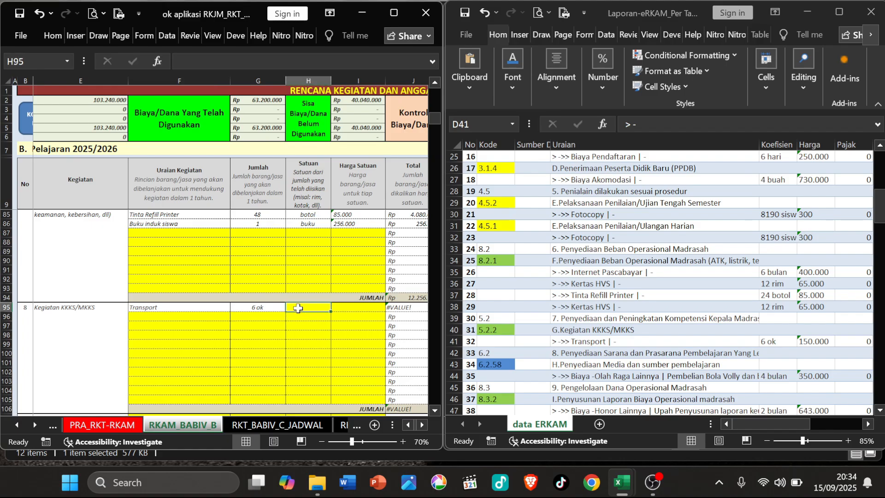
text(ok)
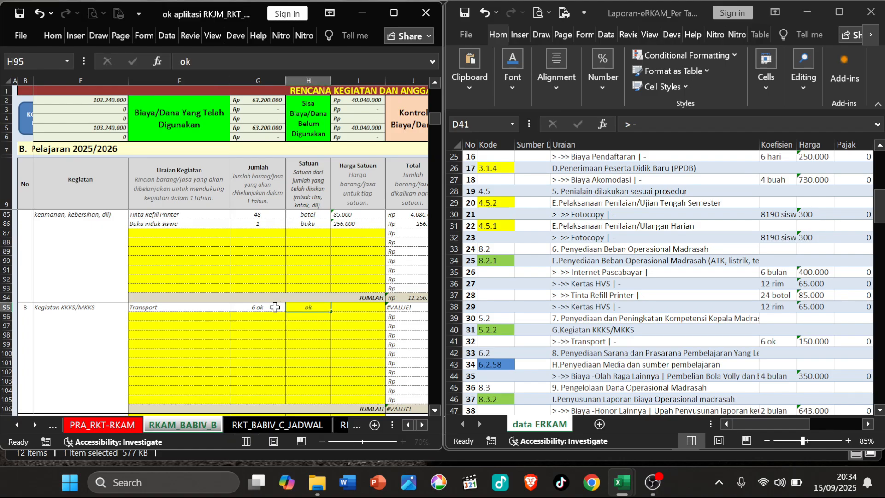
double_click(276, 307)
drag(257, 308, 273, 316)
key(BackSpace)
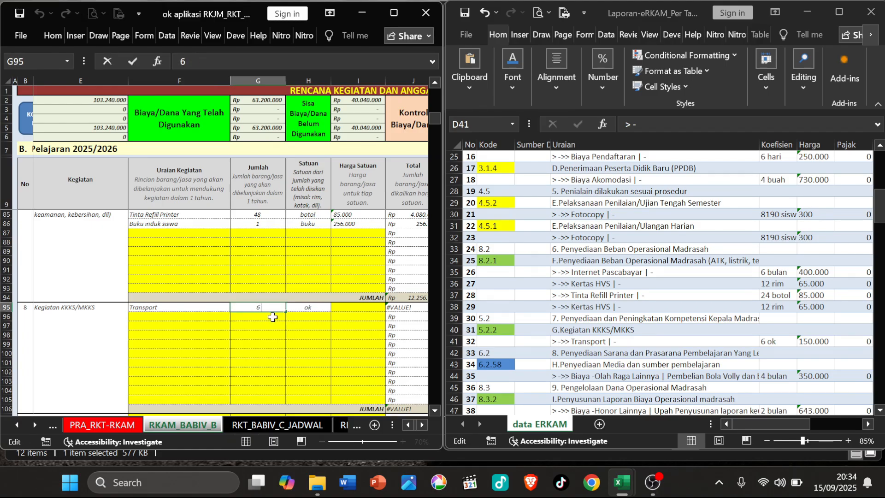
key(Return)
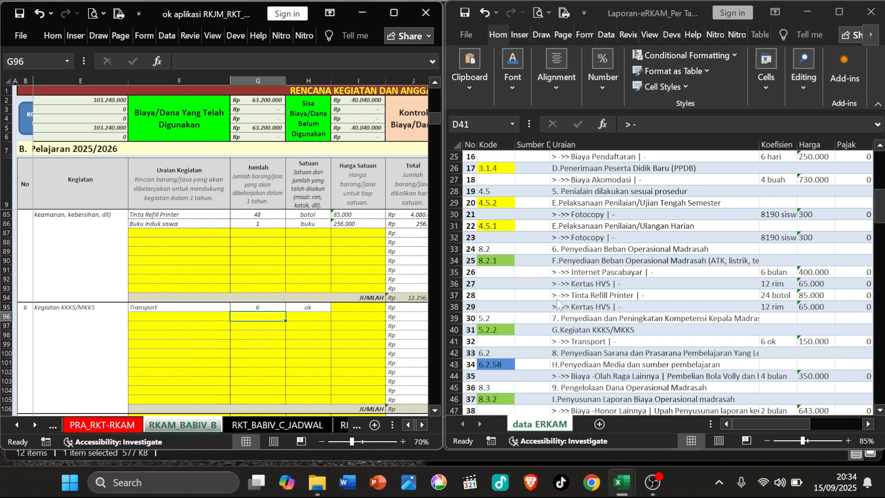
Step: Copy the Transport price of 150.000 from the eRKAM report and paste it into Harga Satuan in row 95
click(570, 302)
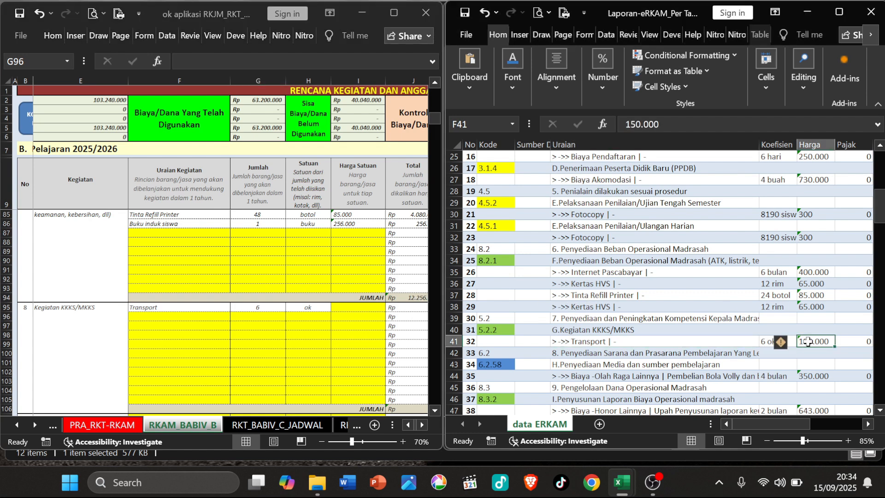
key(ctrl+c)
click(363, 306)
right_click(363, 306)
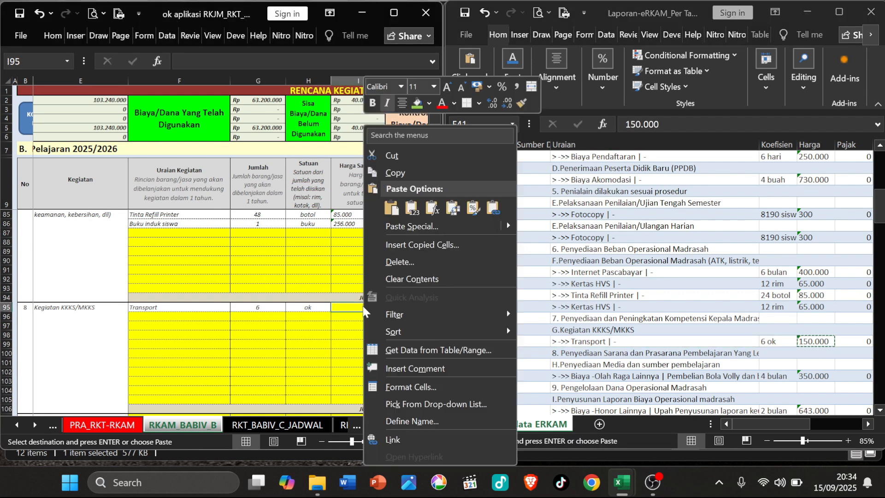
click(391, 206)
click(253, 326)
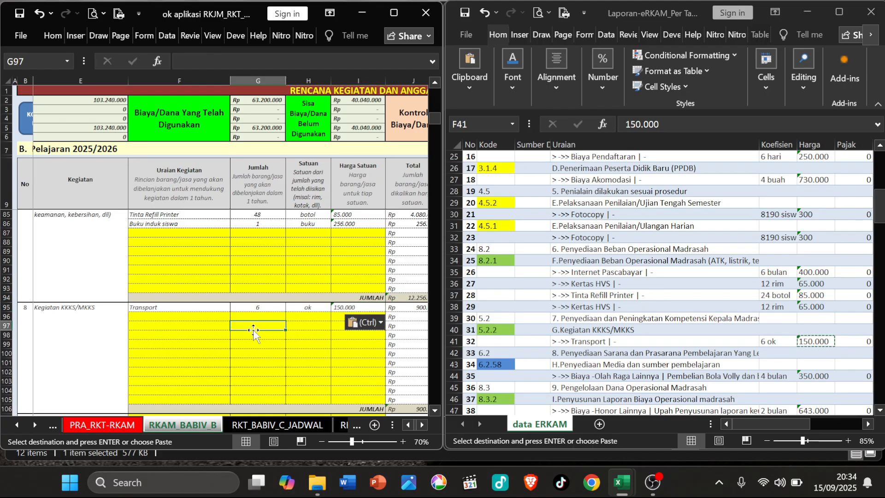
Step: Check the second 5.2.2 Kegiatan KKKS/MKKS block in the eRKAM report and set the Jumlah of Transport in row 95 to 12
click(564, 282)
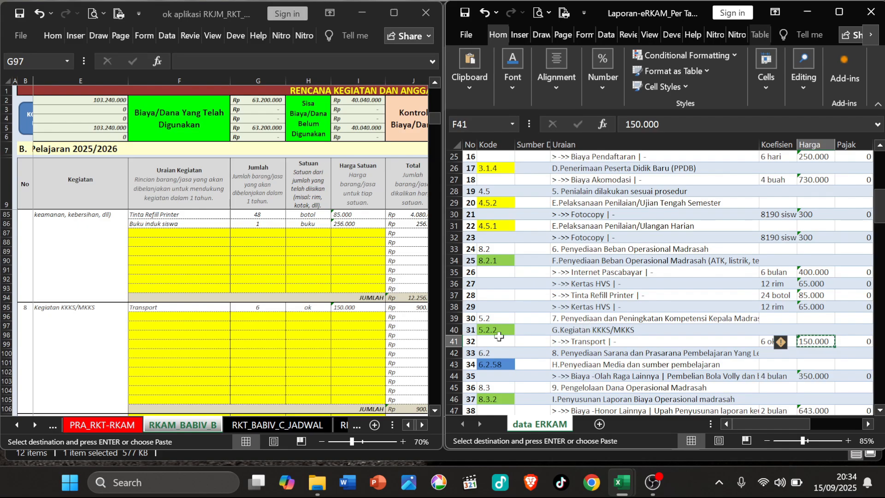
scroll(573, 320, down, 8)
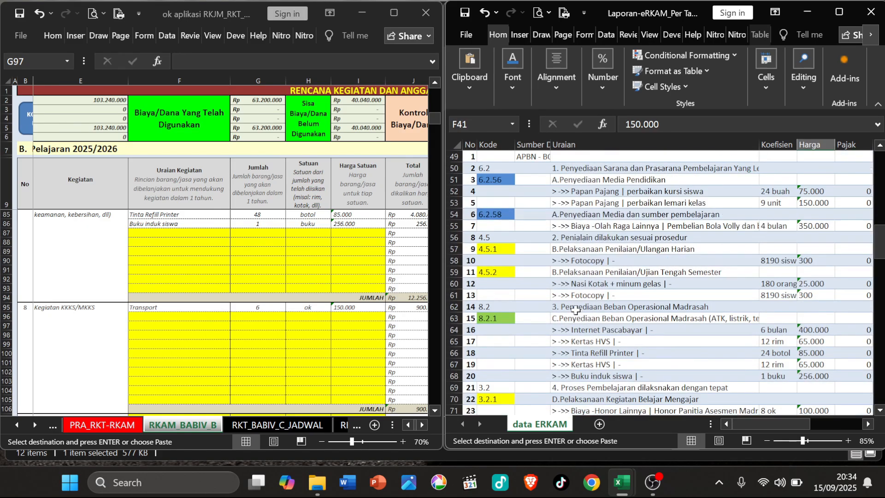
scroll(575, 309, down, 4)
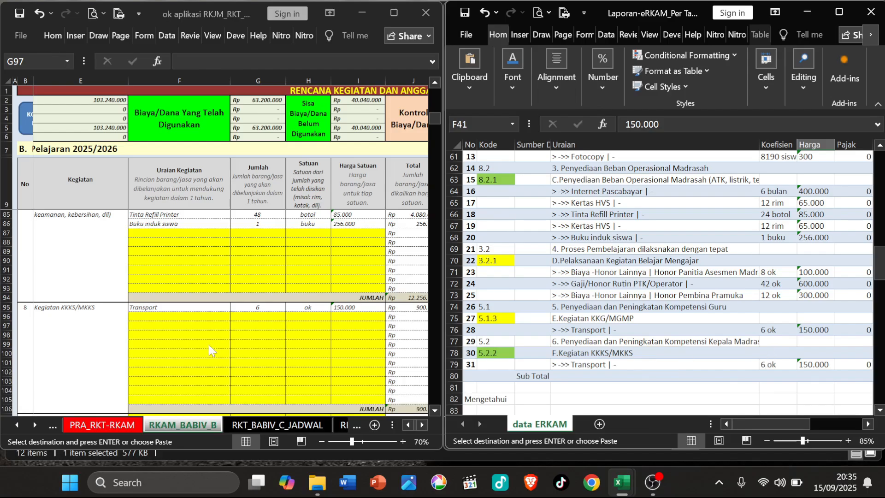
click(257, 308)
text(6)
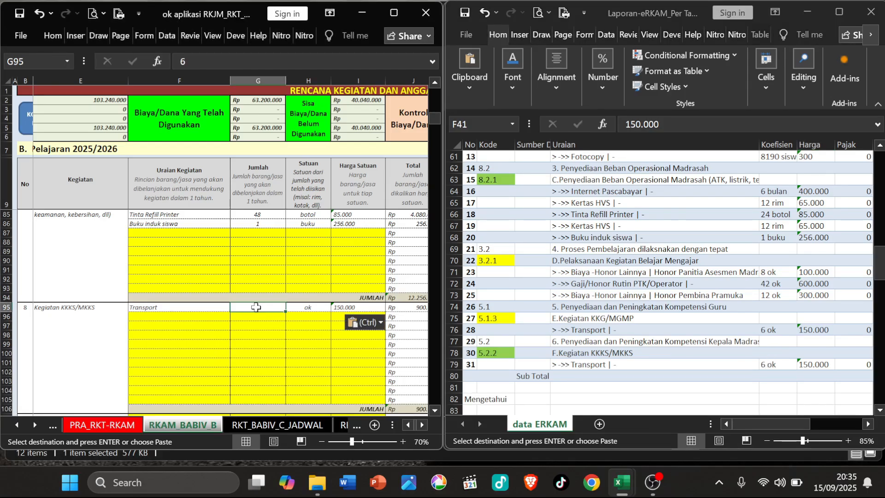
text(12)
key(Return)
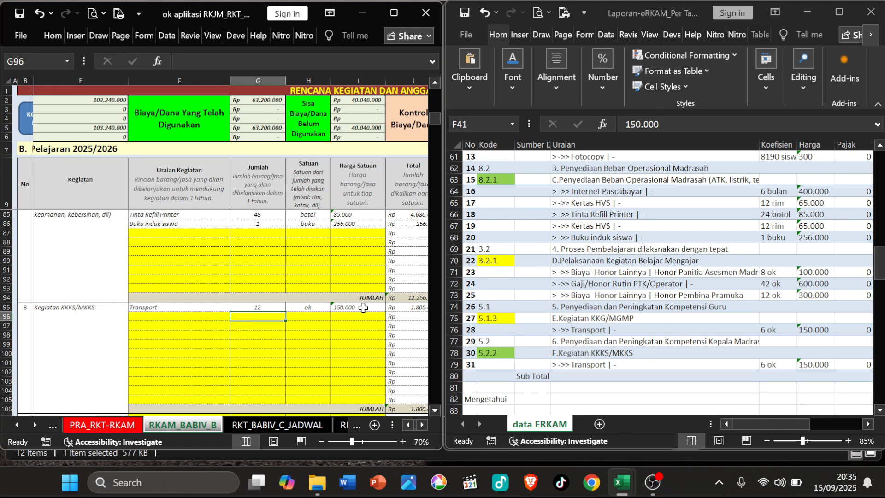
click(417, 308)
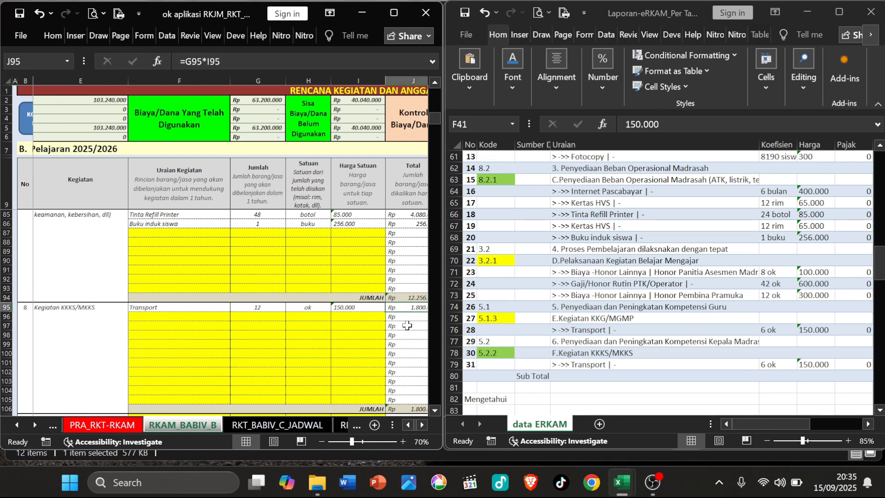
Step: Copy the item and Koefisien under 8.3.2 Penyusunan Laporan Biaya Operasional madrasah in the eRKAM report and paste them into F107:G107 of activity 9
click(77, 329)
key(Down)
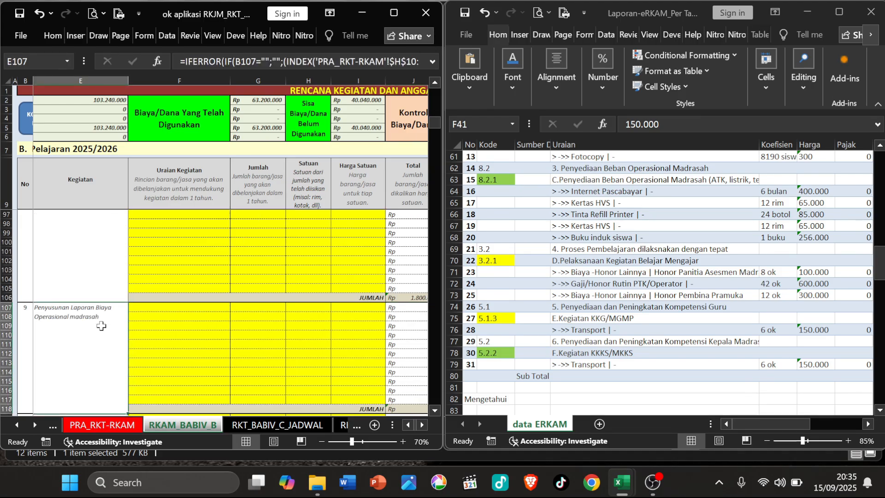
scroll(533, 227, up, 13)
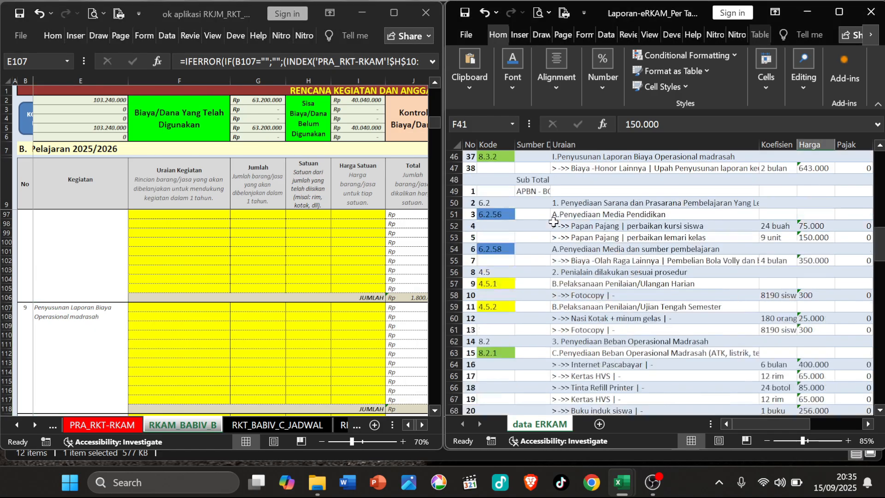
scroll(533, 227, down, 2)
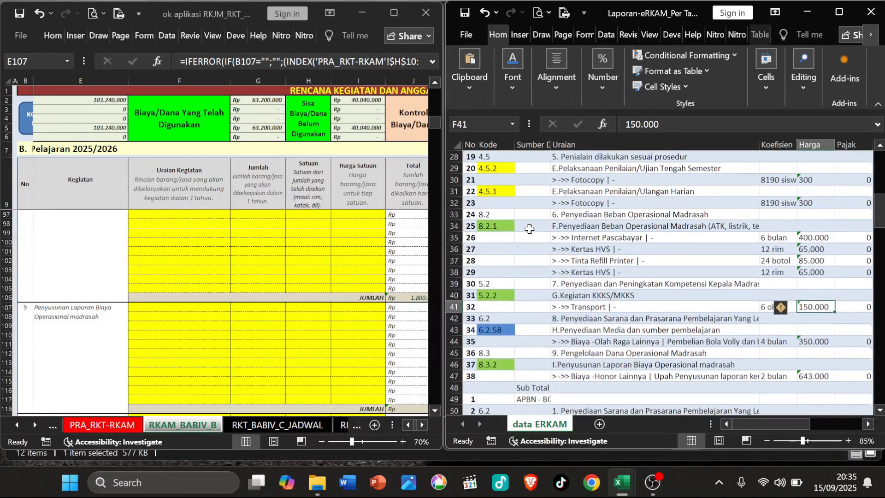
click(593, 298)
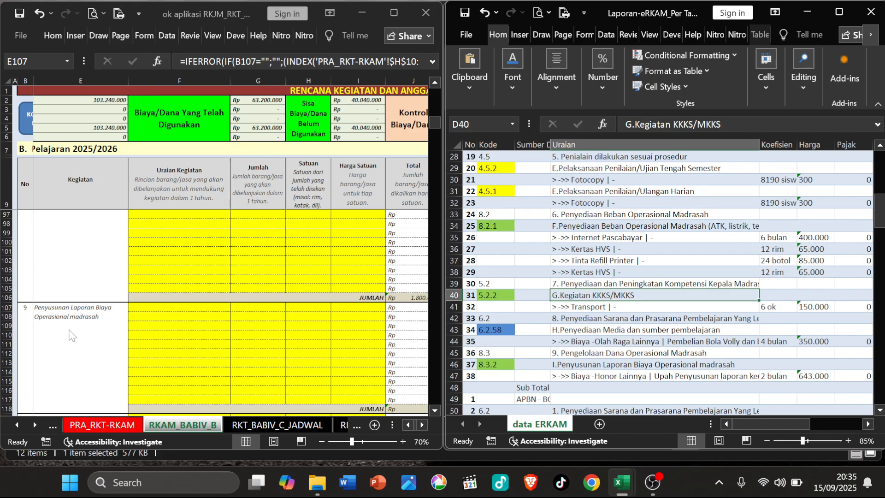
click(599, 365)
scroll(593, 313, down, 3)
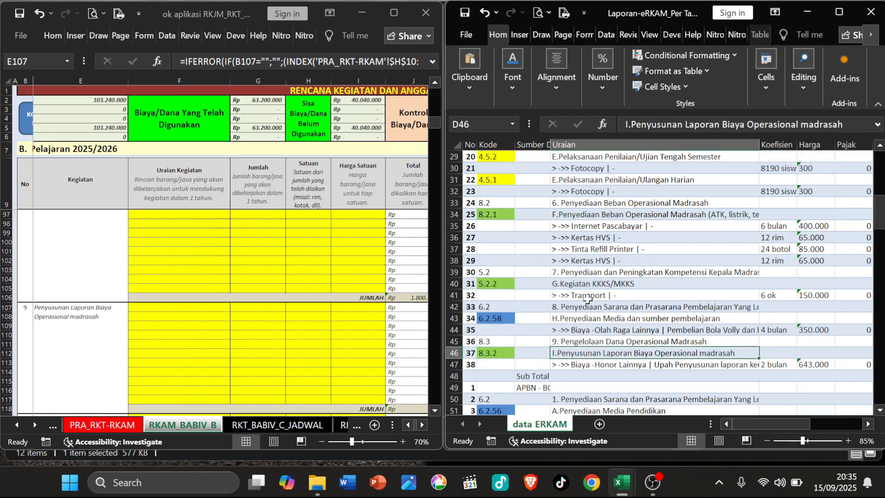
drag(597, 271, 769, 272)
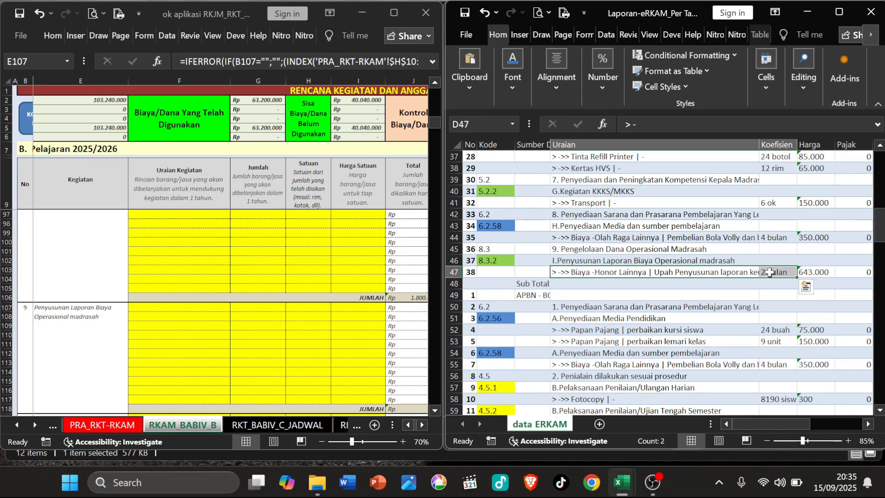
key(ctrl+c)
click(161, 306)
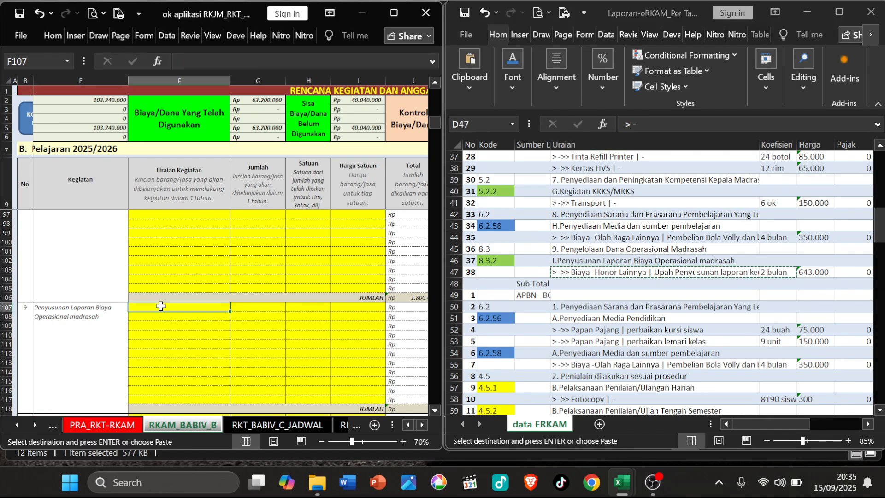
right_click(160, 306)
click(189, 208)
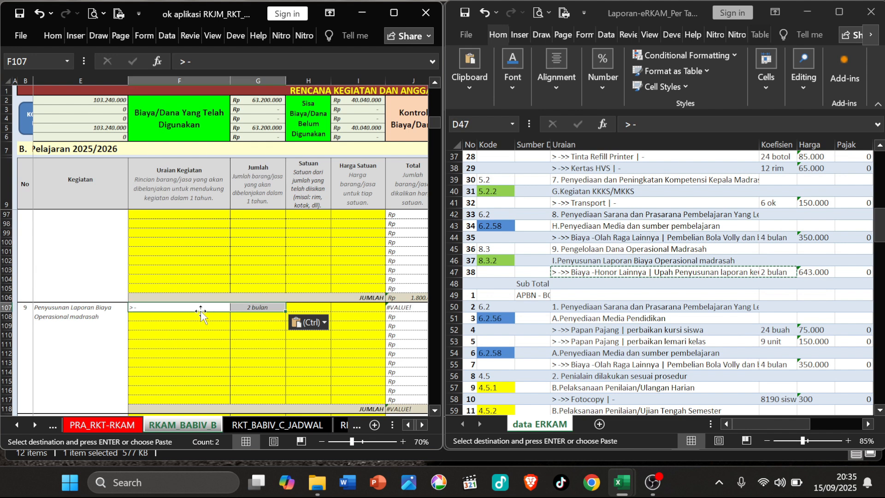
Step: Remove the leading symbols from the description in F107 so it reads "Biaya -Honor Lainnya | Upah Penyusunan laporan keuangan BOS"
key(F2)
key(Delete)
key(Delete)
key(Delete)
key(Delete)
key(Delete)
key(Delete)
key(Delete)
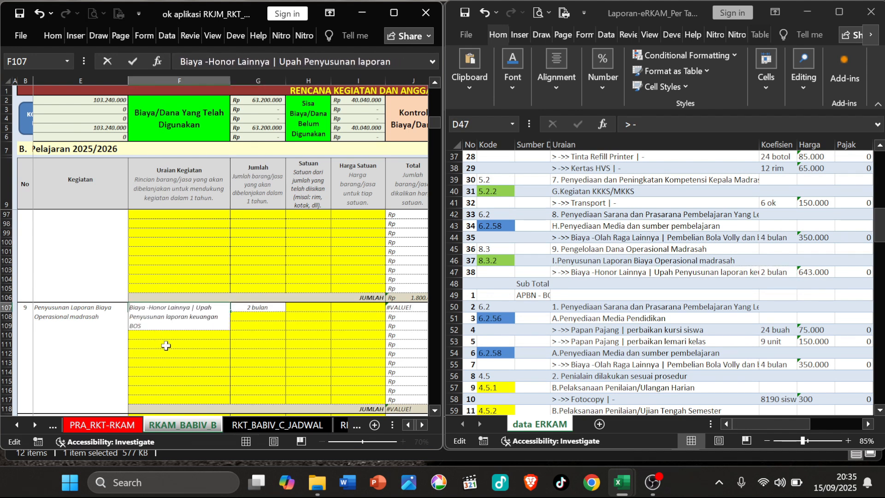
key(Return)
Step: Enter "bulan" as the Satuan in row 107 and reduce its Jumlah to the number 2
click(305, 308)
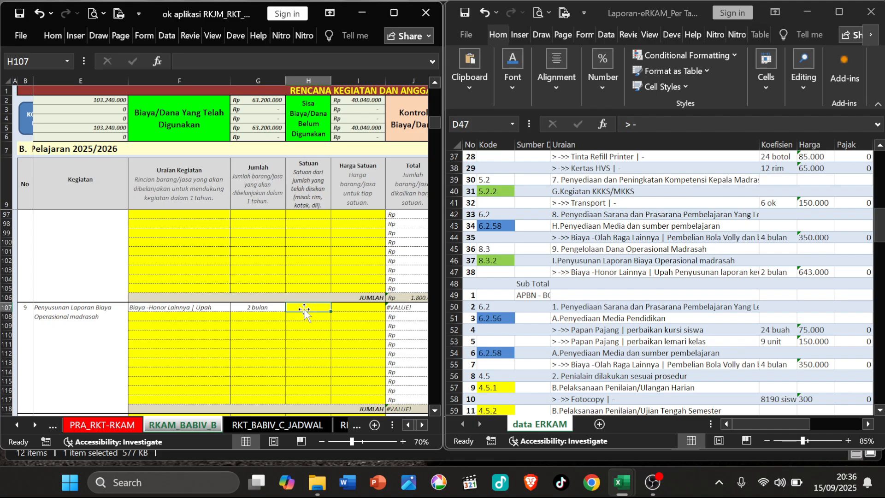
text(bulan)
key(Return)
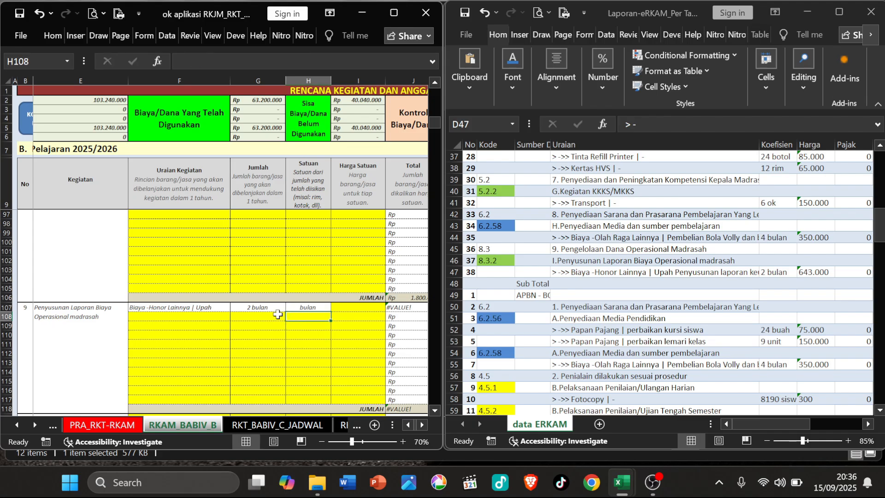
click(275, 308)
double_click(275, 308)
key(BackSpace)
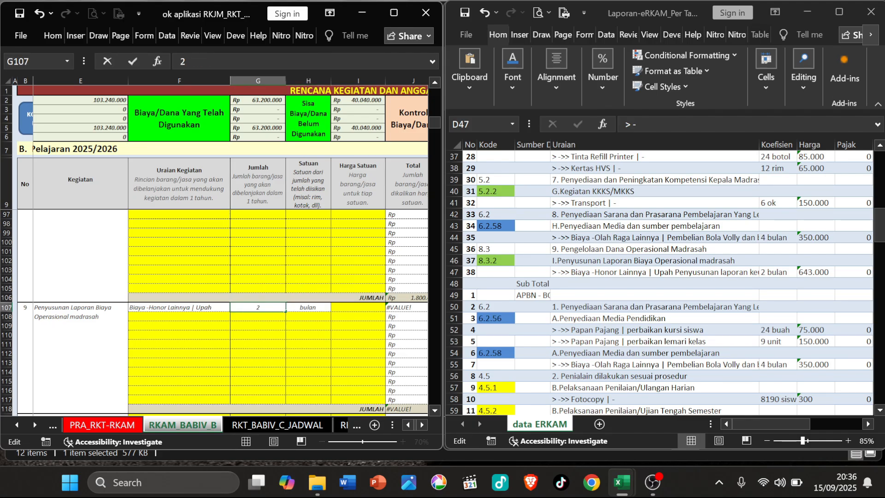
key(Return)
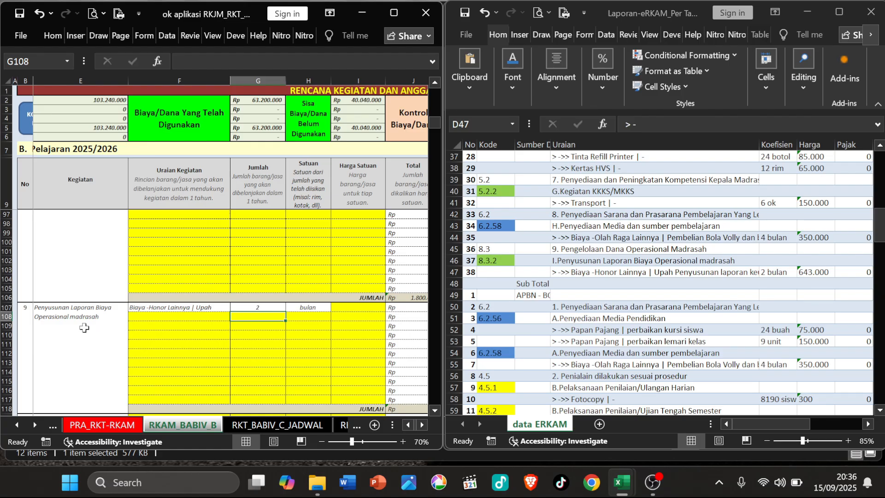
Step: Enlarge the height of row 107 to fit the full three-line description
click(135, 308)
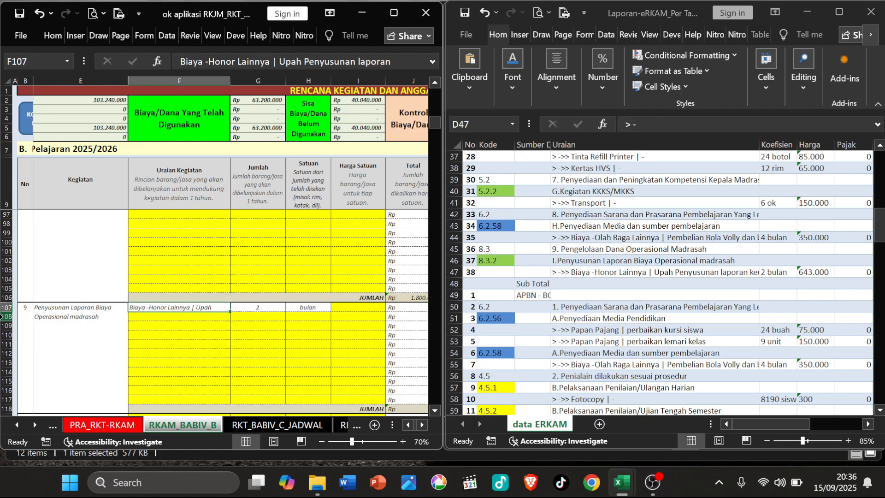
drag(9, 312, 17, 335)
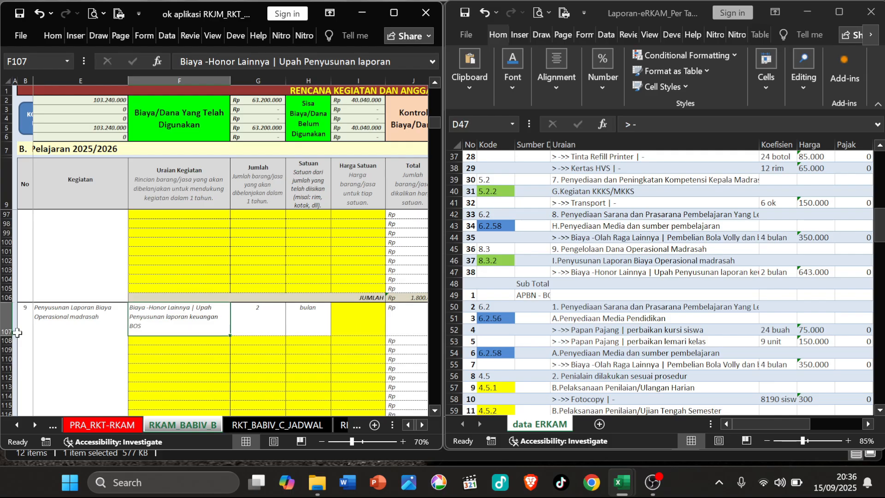
scroll(170, 287, up, 2)
click(144, 253)
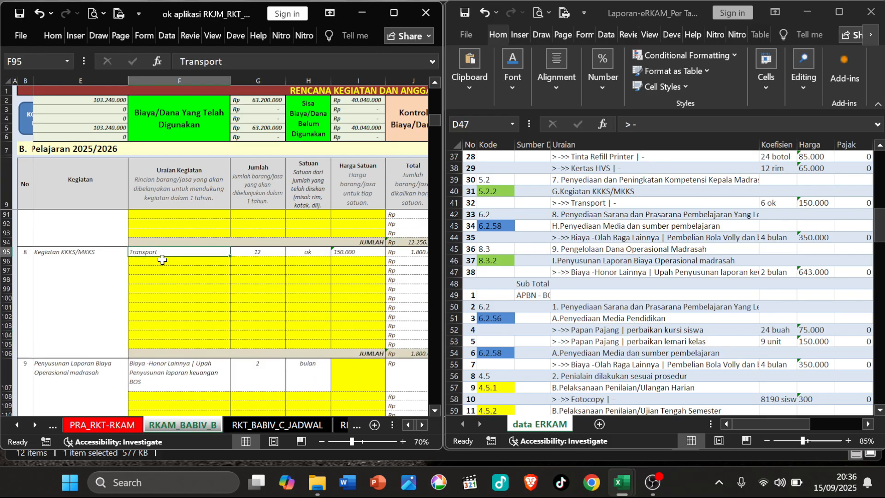
scroll(162, 260, up, 4)
scroll(164, 274, down, 7)
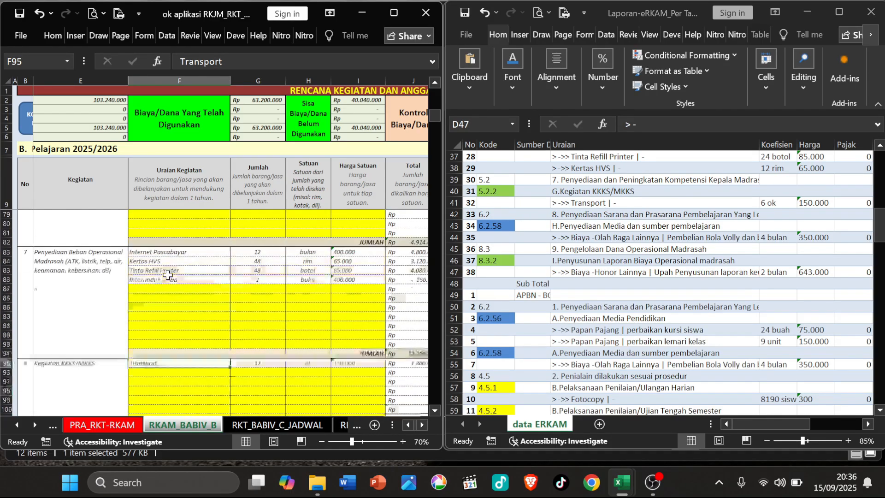
Step: Copy the price of 643.000 for the financial report fee from the eRKAM report and paste it into Harga Satuan in row 107
click(195, 294)
click(260, 290)
click(313, 288)
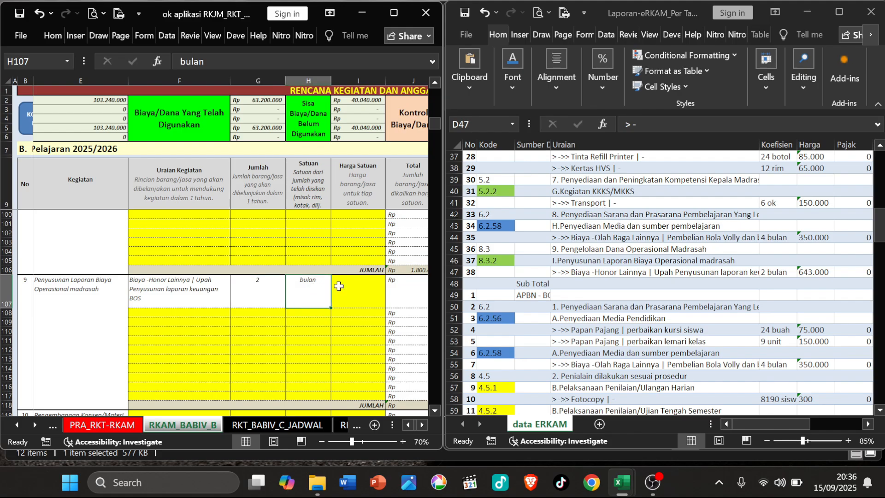
click(362, 282)
click(708, 236)
click(820, 271)
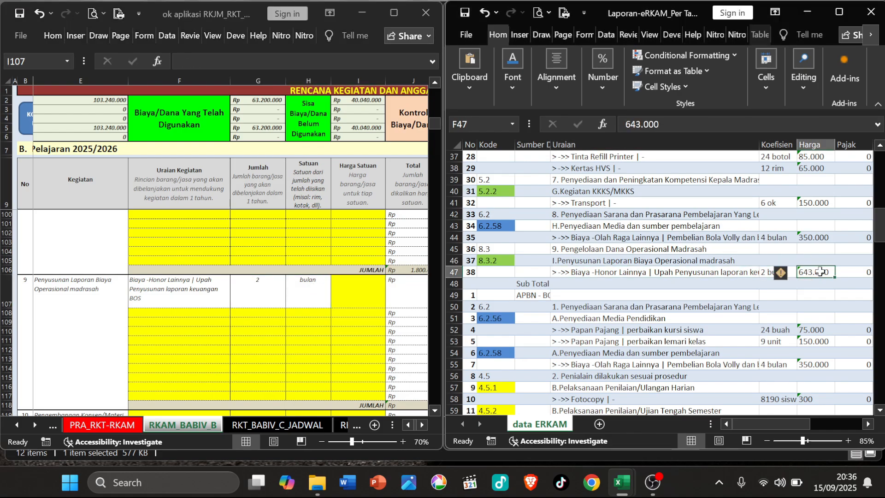
key(ctrl+c)
click(366, 291)
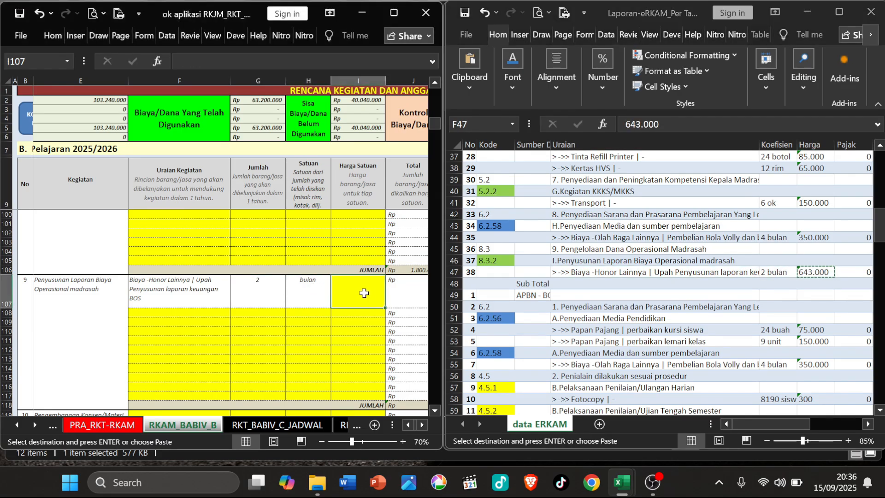
right_click(367, 295)
click(394, 208)
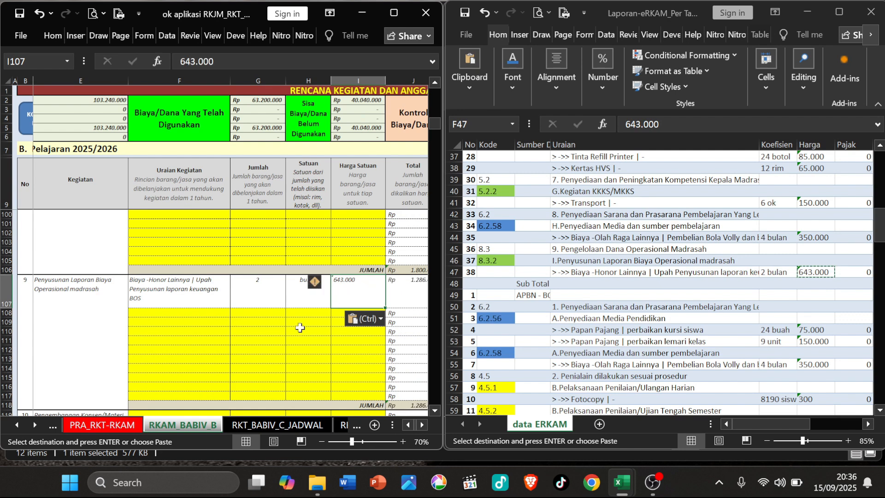
Step: Check the rest of the eRKAM report for any further 8.3.2 Penyusunan Laporan Biaya Operasional madrasah entries
click(301, 330)
click(626, 237)
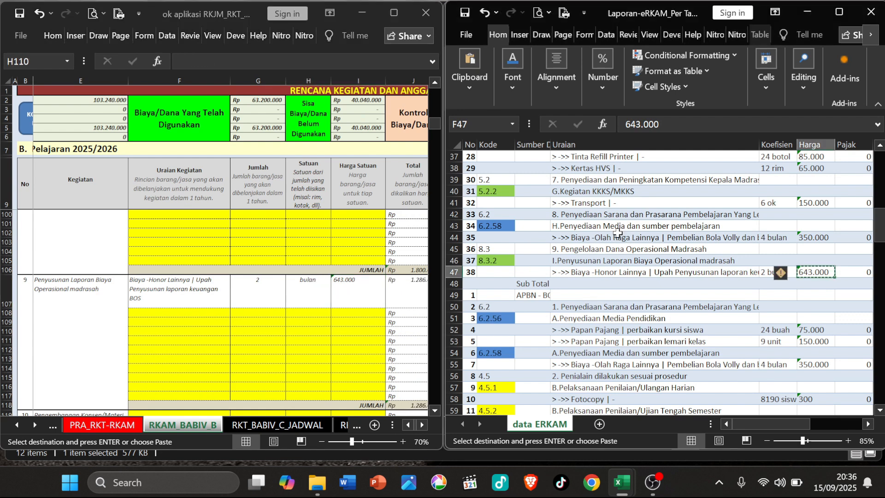
scroll(590, 318, down, 3)
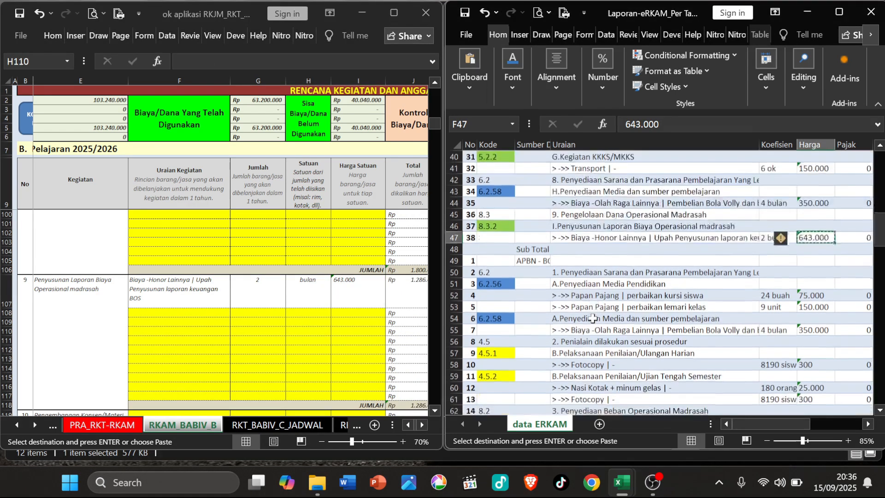
scroll(519, 313, down, 6)
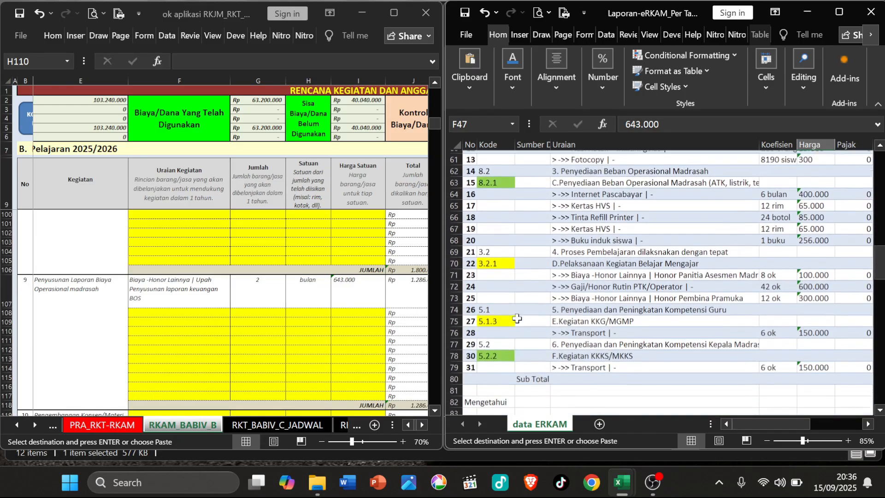
scroll(518, 316, up, 5)
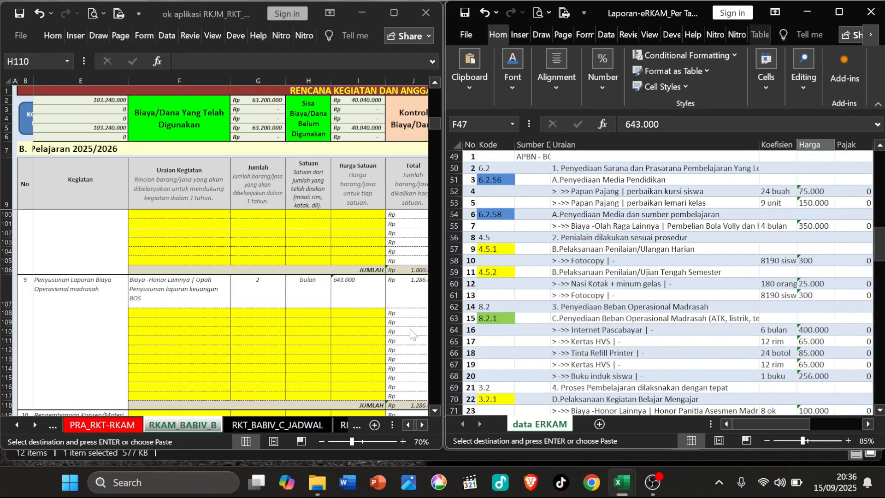
scroll(610, 323, down, 3)
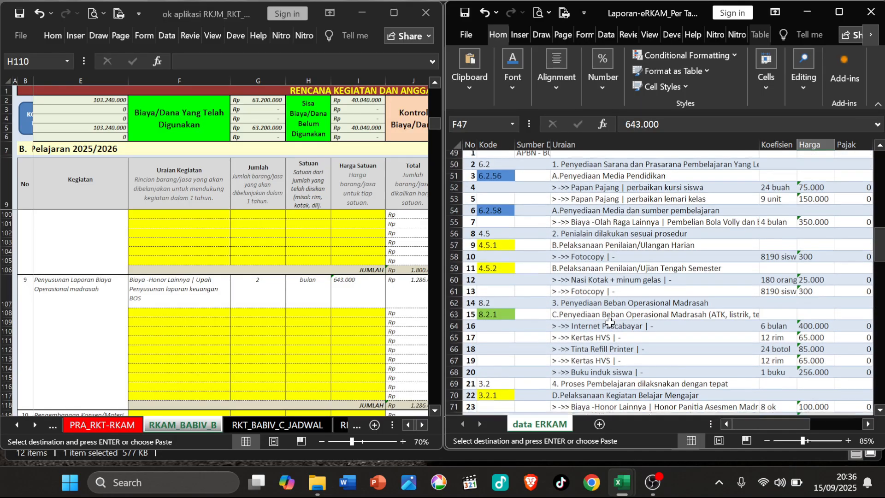
scroll(609, 318, up, 5)
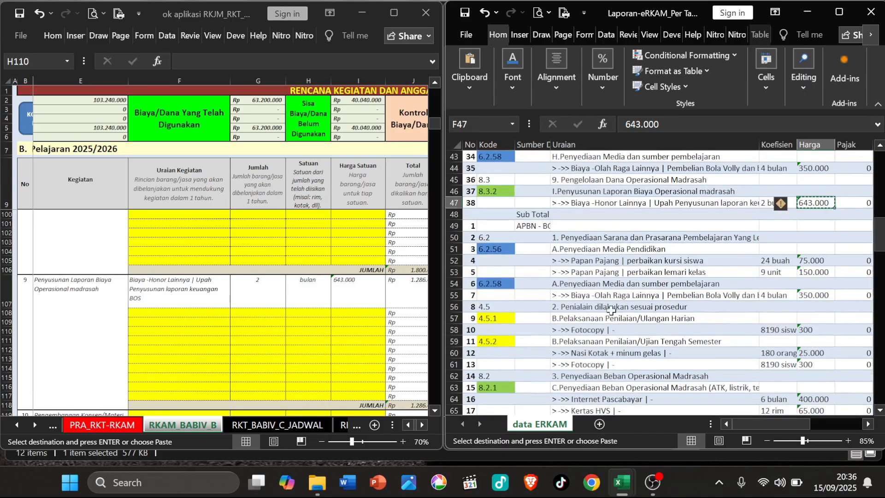
click(655, 203)
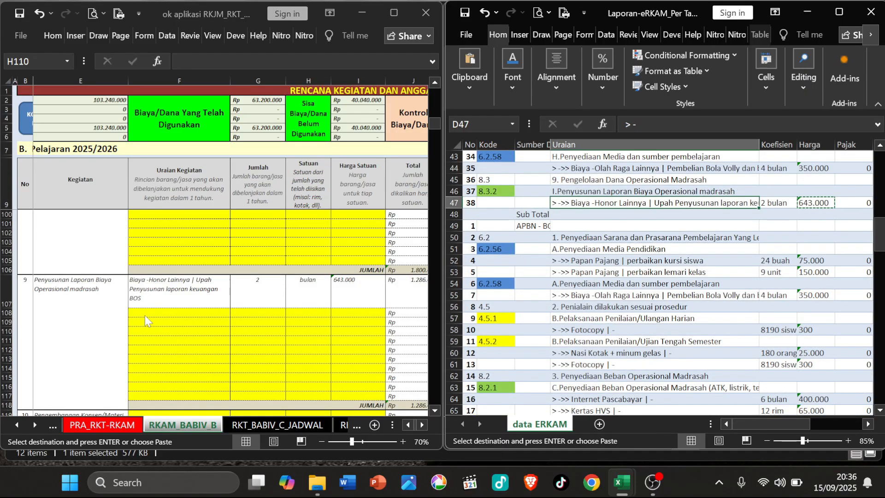
Step: Locate the entry for activity 10, Pengembangan Konsep/Materi Pelajar Pancasila & Rahmatan Lil Alamin, in the eRKAM report
click(72, 334)
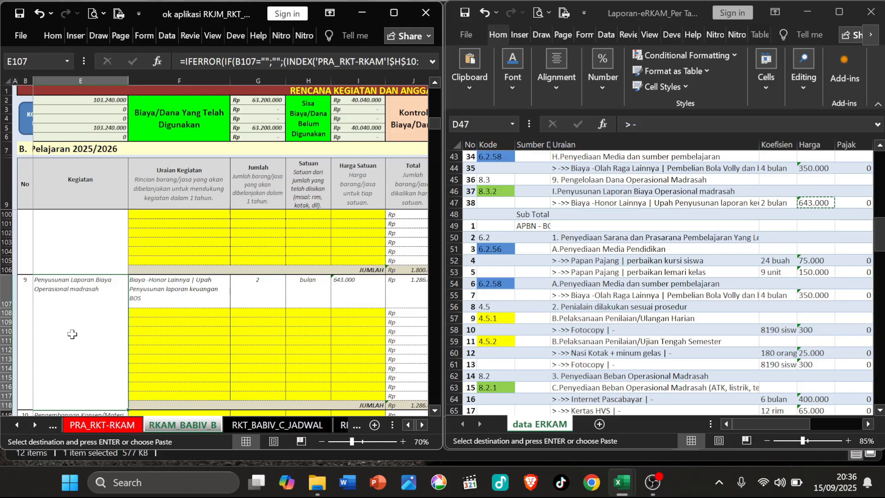
scroll(72, 334, down, 3)
click(72, 334)
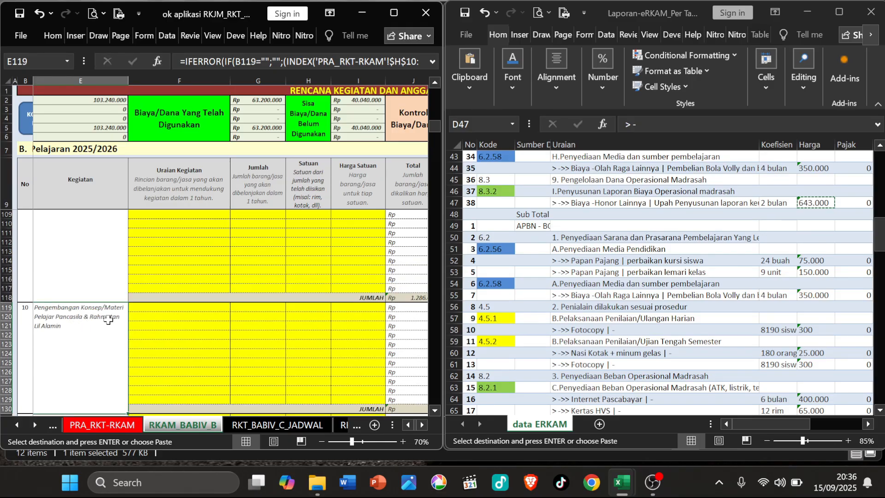
click(617, 190)
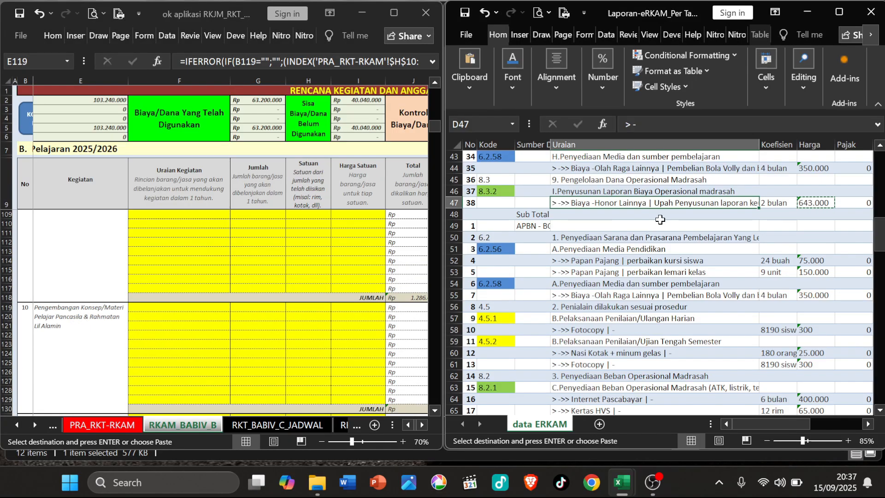
scroll(633, 229, up, 1)
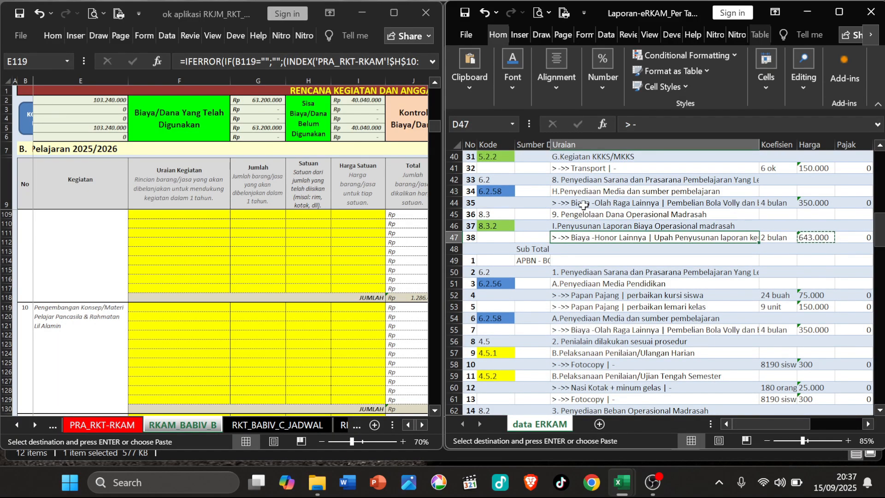
click(583, 190)
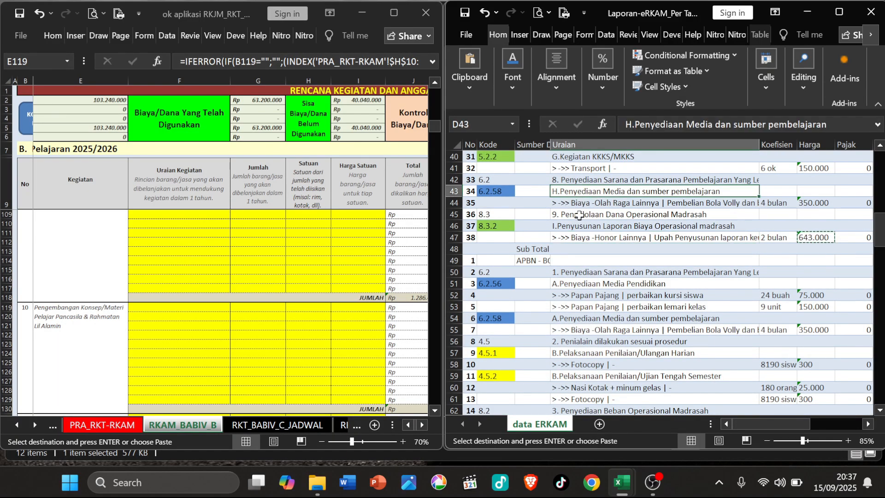
scroll(580, 215, up, 9)
scroll(580, 215, up, 4)
scroll(580, 215, down, 3)
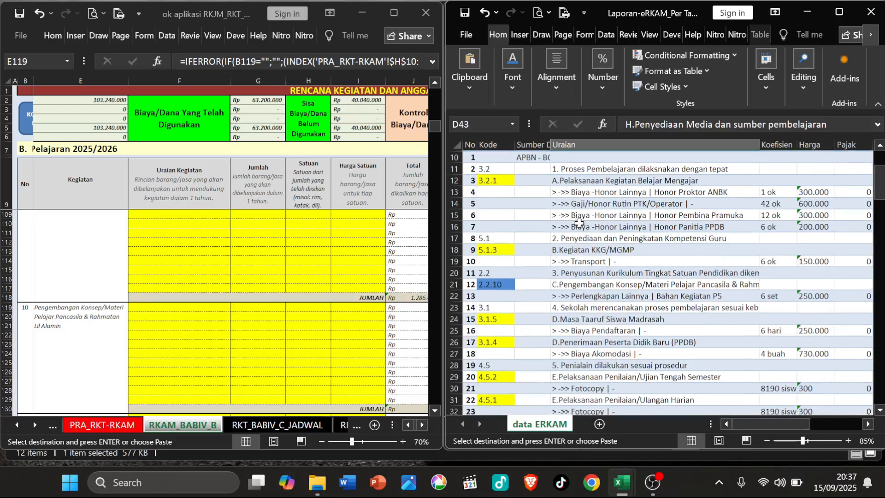
click(594, 286)
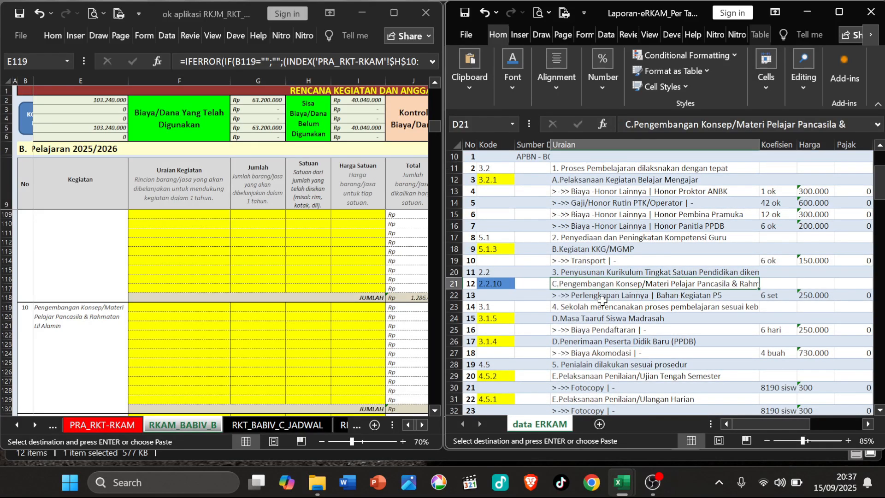
Step: Copy the Bahan Kegiatan P5 item with its quantity from the eRKAM report and paste them as values into row 119 from Uraian Kegiatan
click(604, 297)
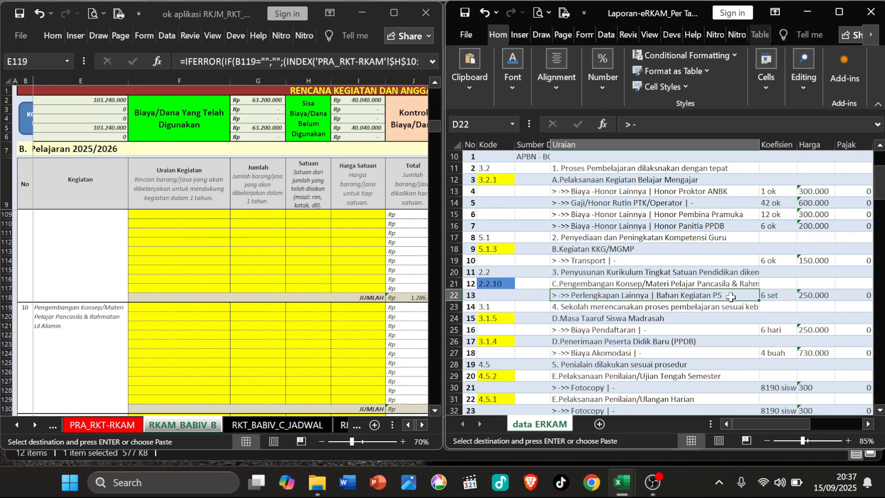
drag(740, 298, 771, 295)
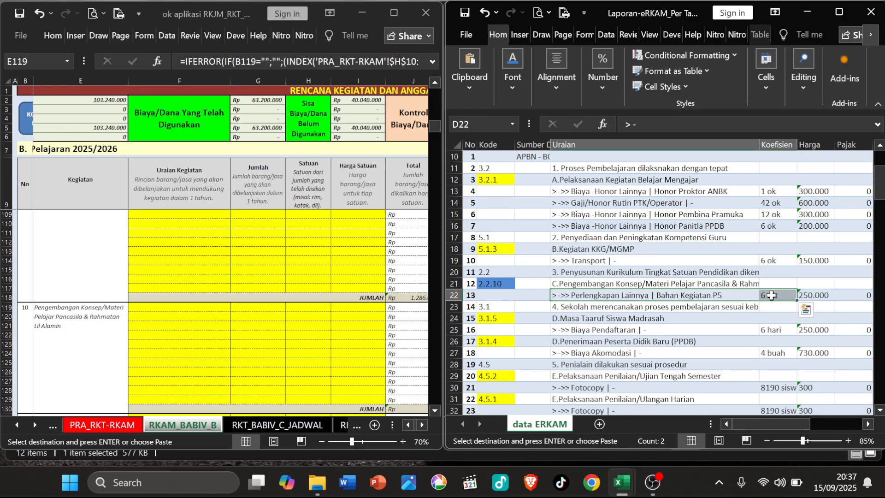
key(ctrl+c)
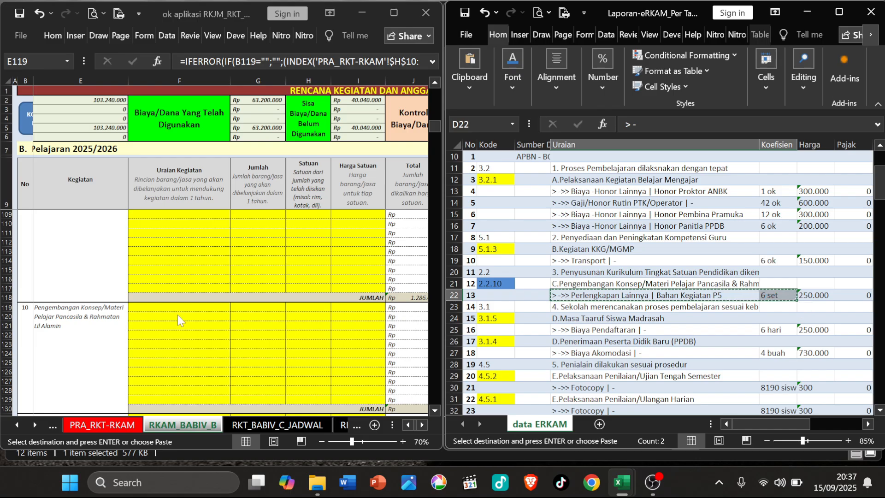
click(191, 308)
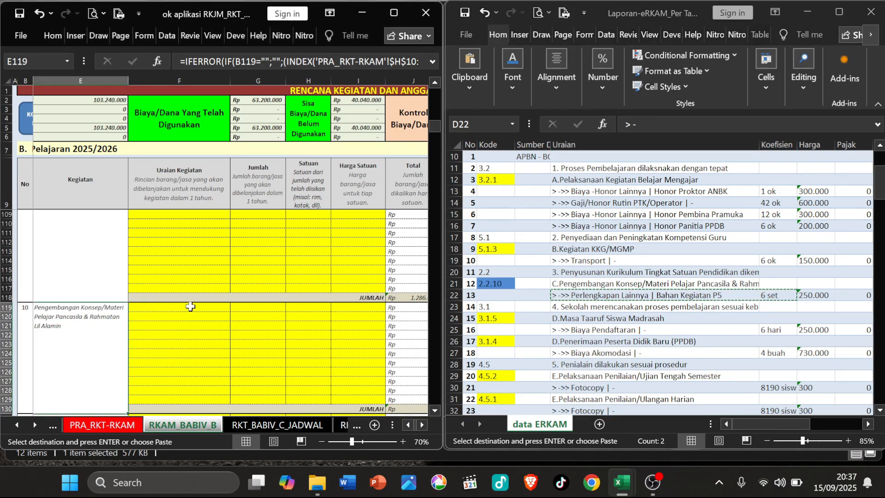
right_click(191, 307)
click(242, 210)
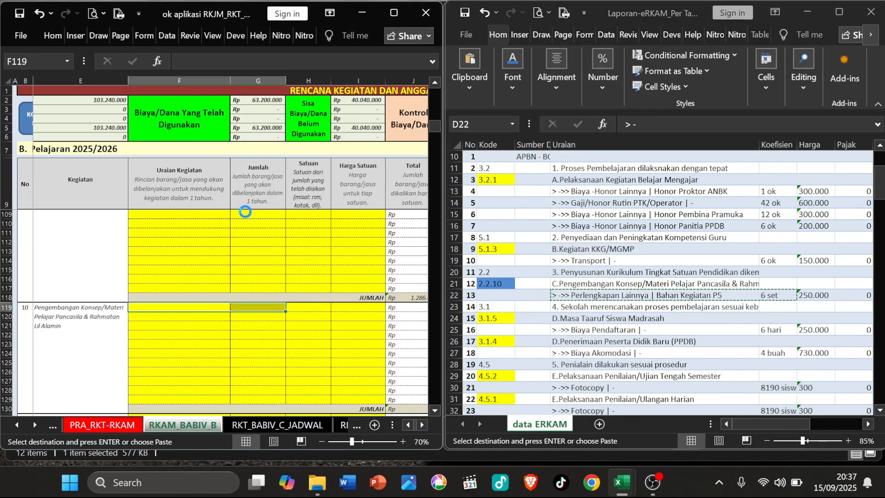
Step: Strip the leading symbols so the row 119 description reads "Perlengkapan Lainnya | Bahan Kegiatan P5", and enlarge the row to fit both lines
double_click(176, 308)
key(BackSpace)
key(BackSpace)
key(BackSpace)
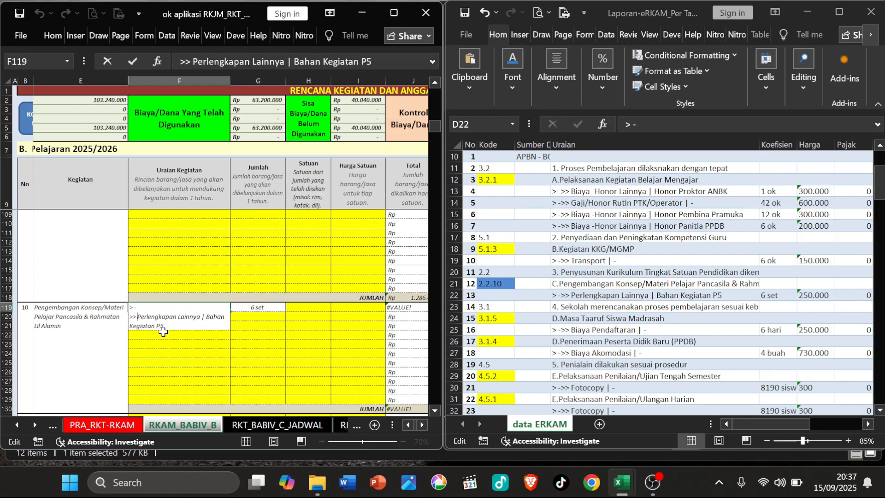
key(Delete)
key(Delete)
key(Delete)
key(Return)
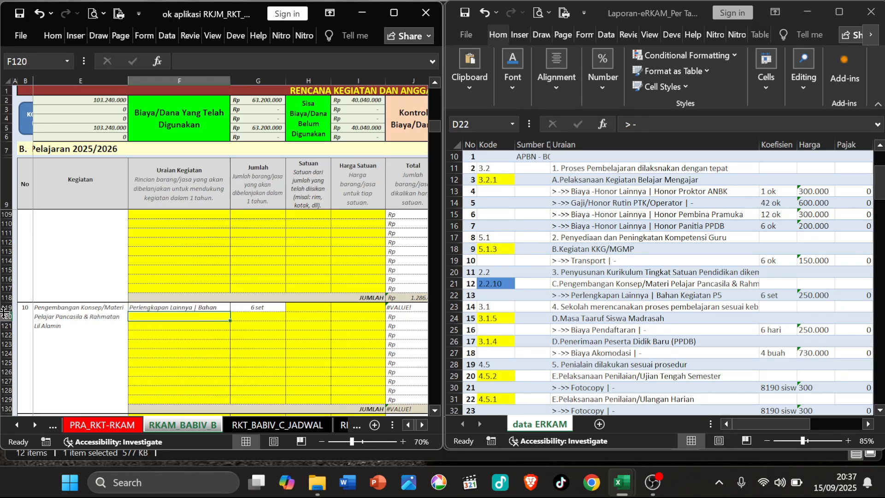
drag(4, 312, 4, 325)
click(254, 318)
Step: Enter "set" as the Satuan in row 119 and reduce its Jumlah to the number 6
click(316, 309)
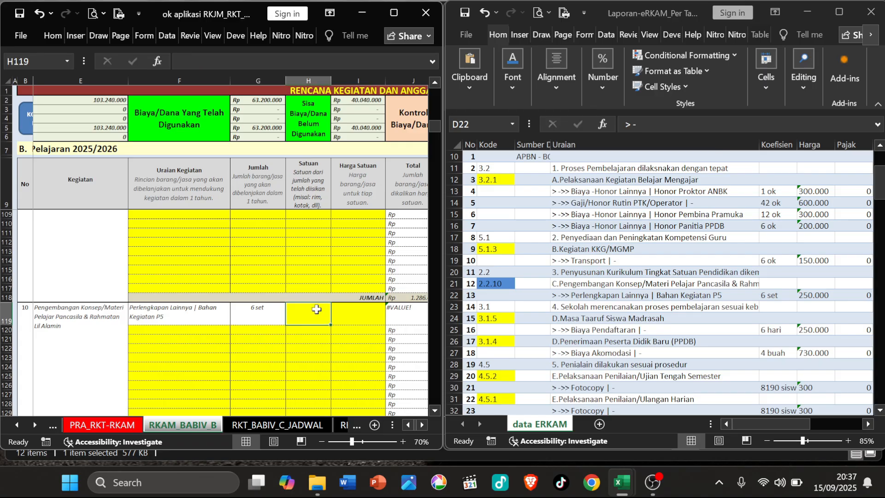
text(set)
key(Return)
double_click(260, 308)
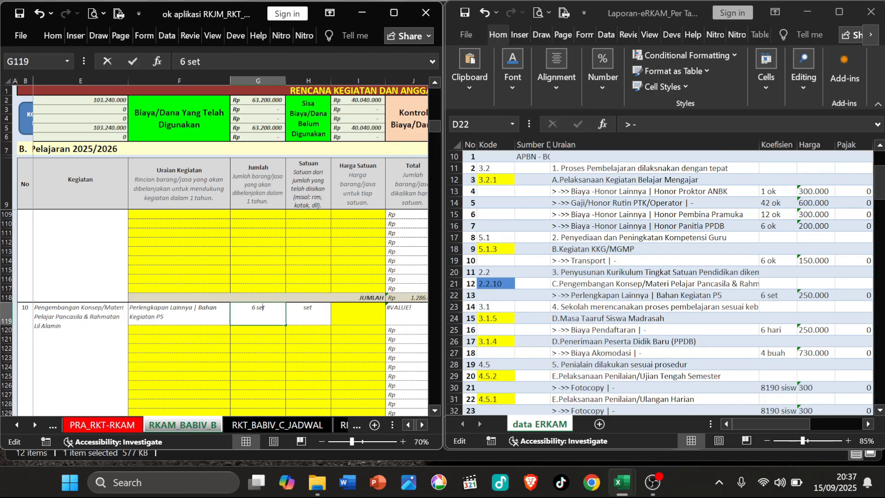
double_click(261, 307)
key(BackSpace)
key(BackSpace)
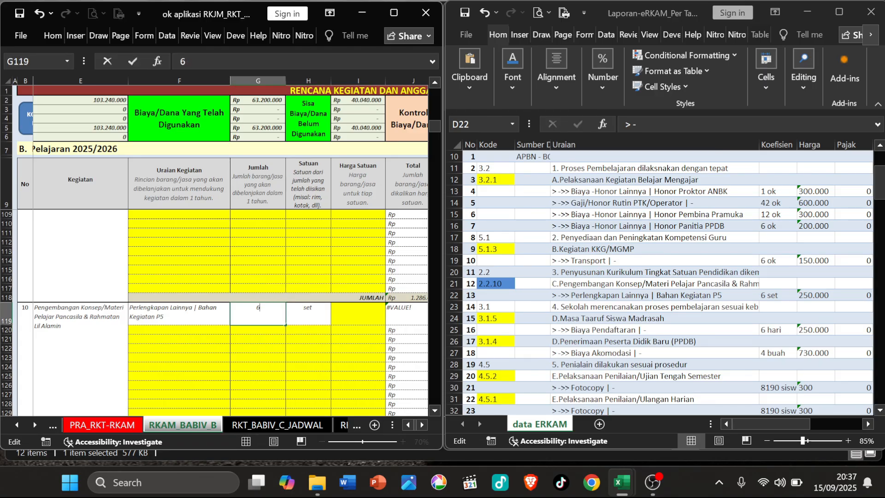
key(Return)
Step: Copy the price of 250.000 for Bahan Kegiatan P5 from the eRKAM report and paste it as a value into Harga Satuan in row 119
drag(638, 299, 783, 295)
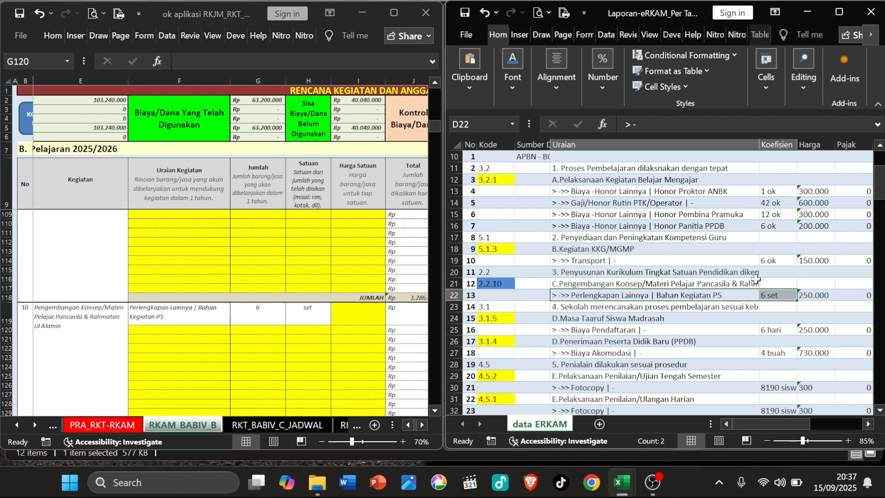
click(806, 295)
key(ctrl+c)
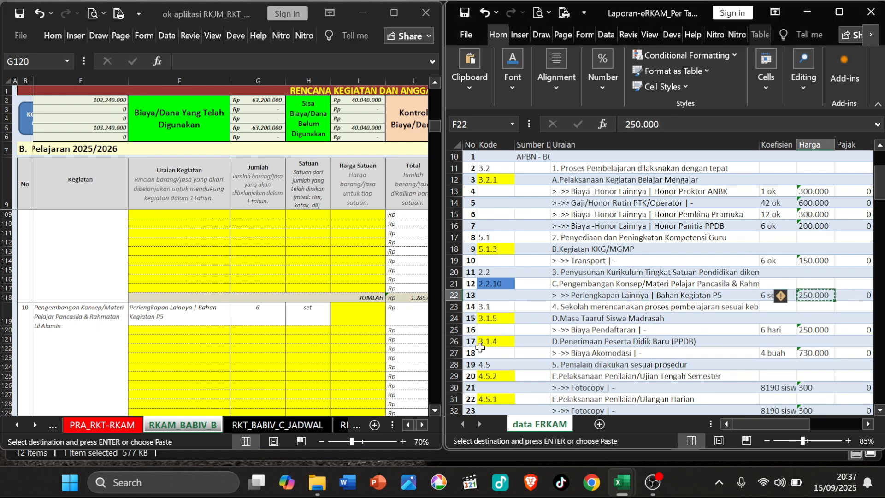
click(352, 319)
right_click(353, 320)
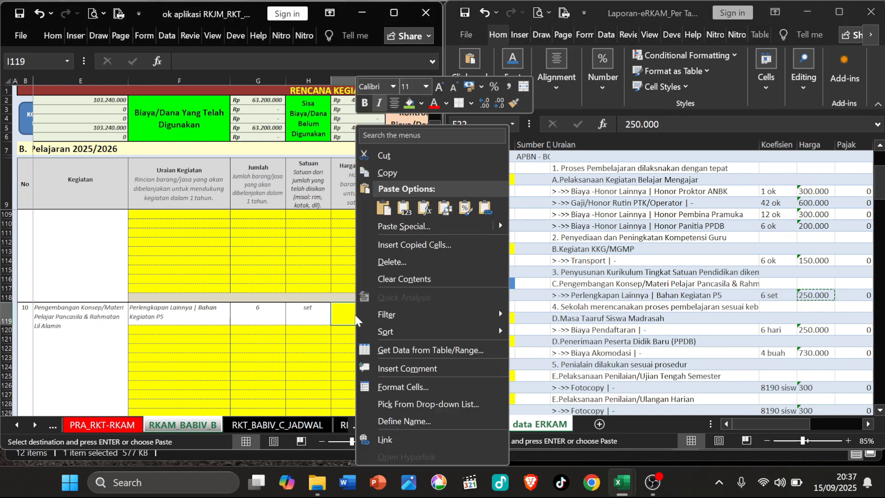
click(400, 212)
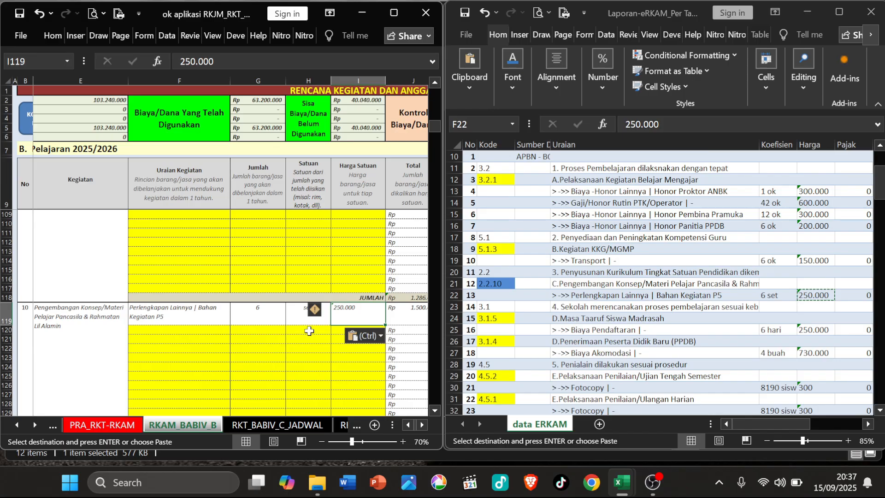
click(308, 330)
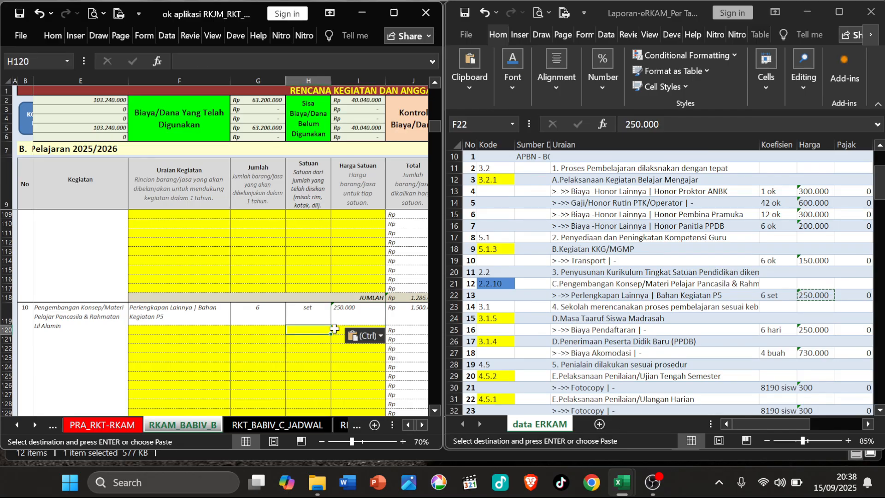
click(351, 316)
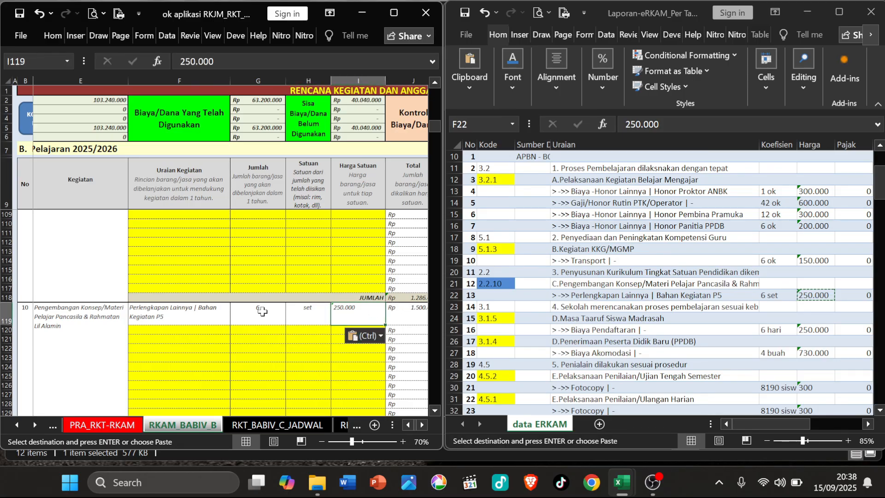
click(262, 310)
click(421, 317)
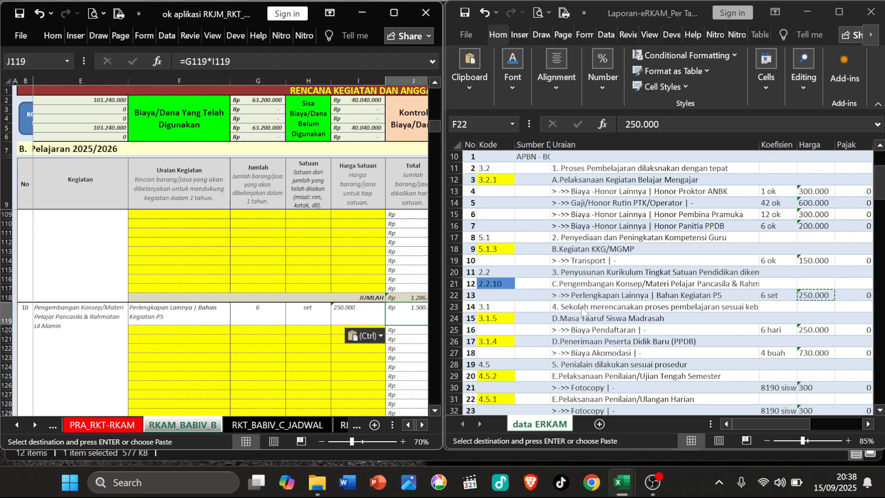
Step: Check the rest of the eRKAM report for any further 2.2.10 Pengembangan Konsep/Materi Pelajar Pancasila entries
click(611, 299)
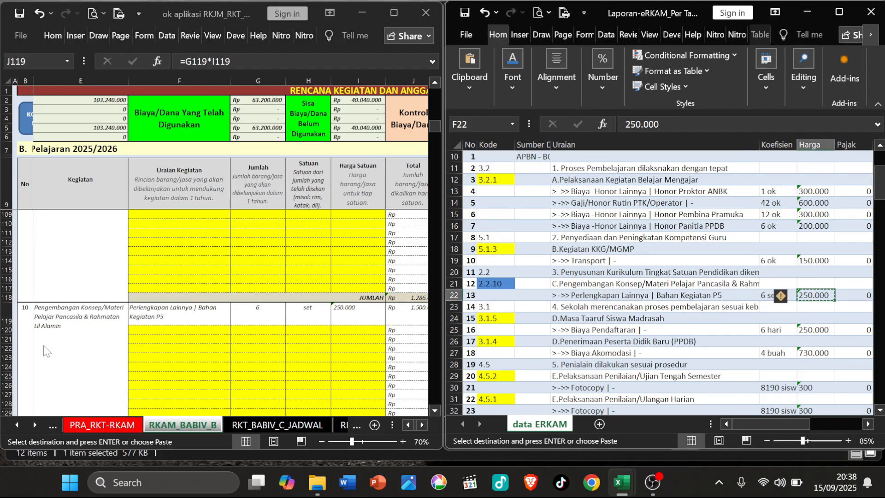
click(558, 283)
scroll(584, 333, down, 4)
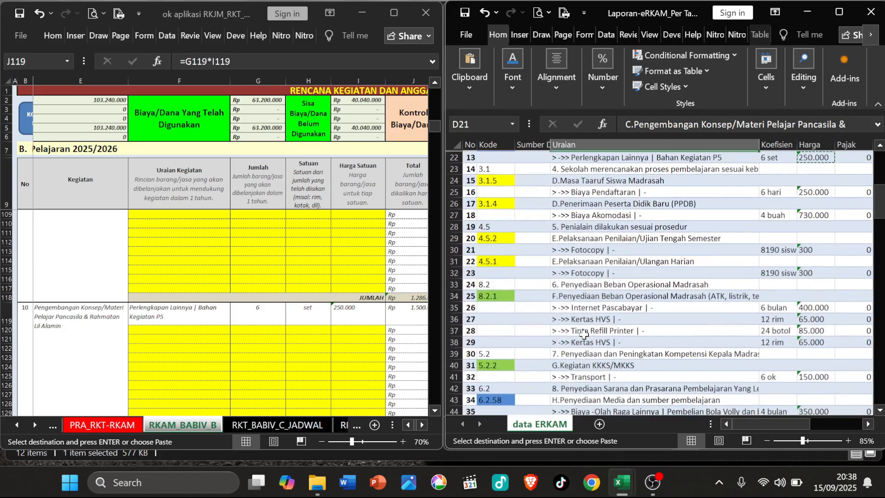
scroll(584, 334, down, 12)
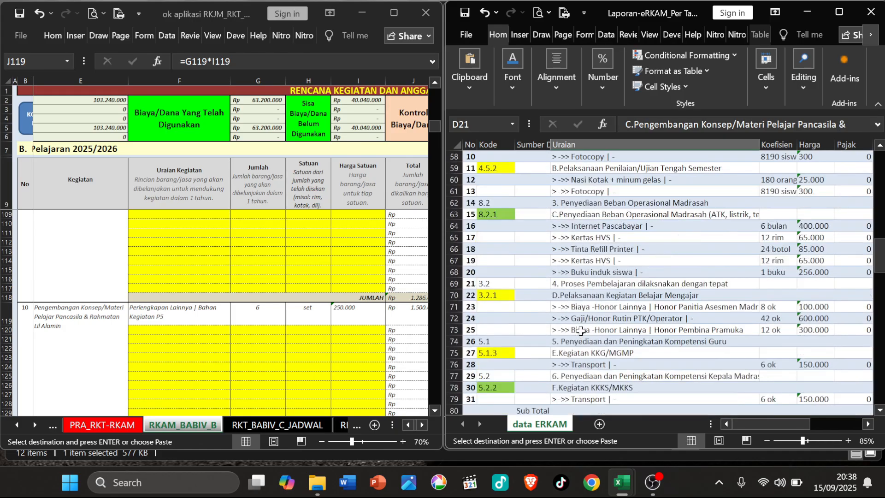
scroll(580, 330, up, 14)
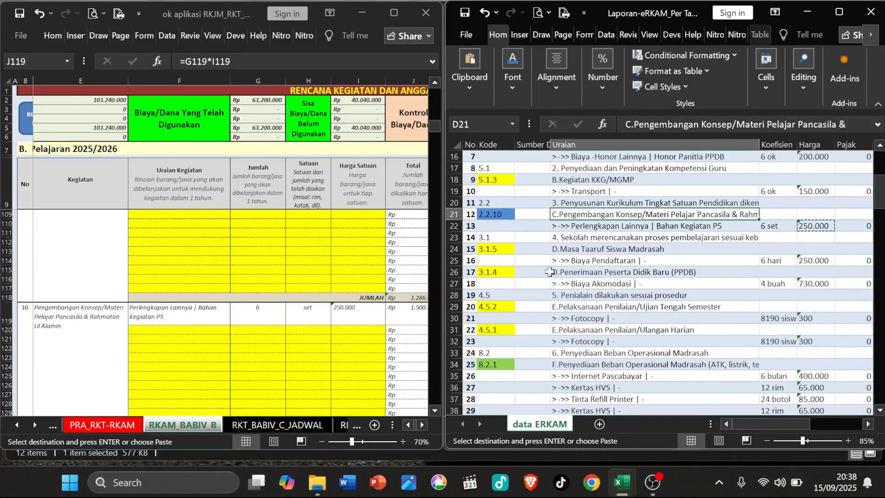
scroll(549, 272, down, 3)
click(564, 366)
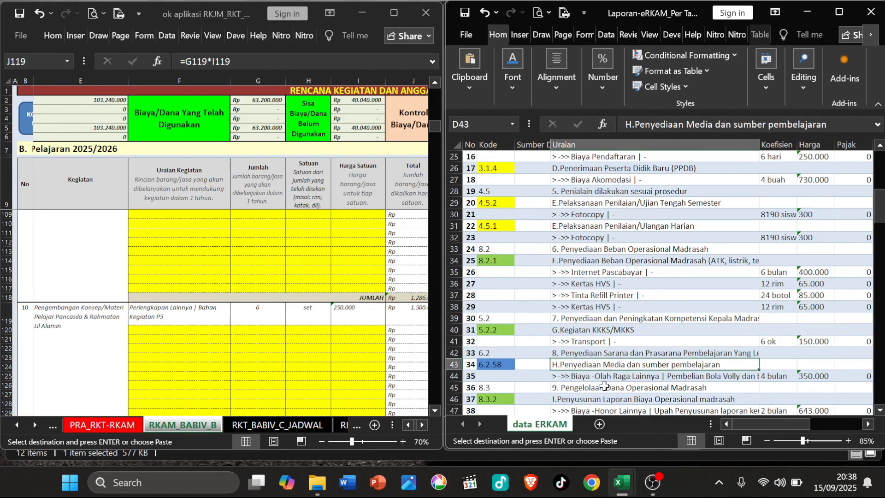
click(95, 346)
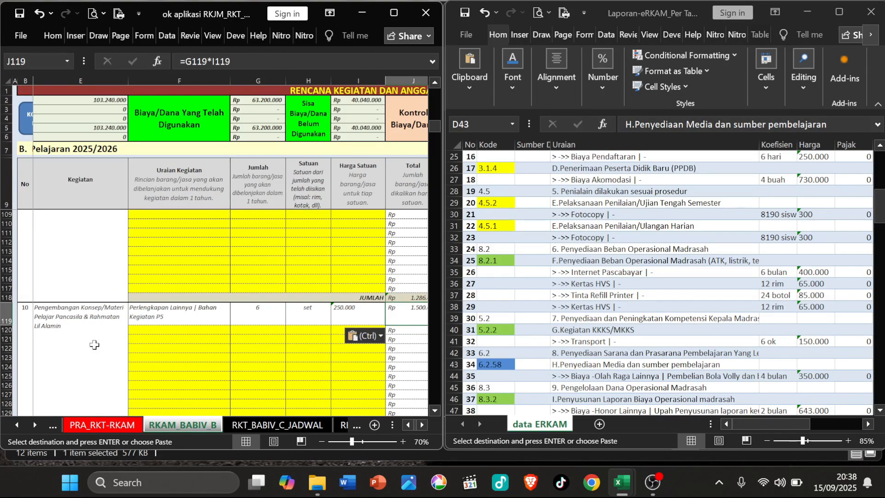
key(Down)
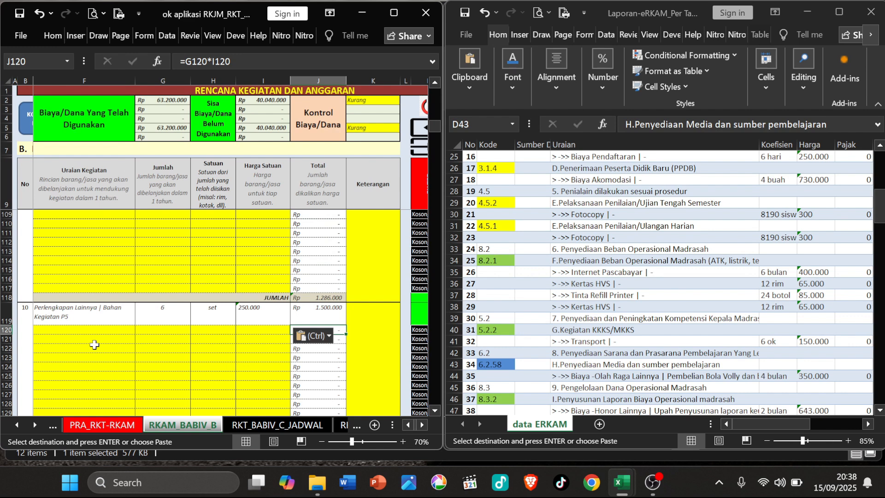
key(Up)
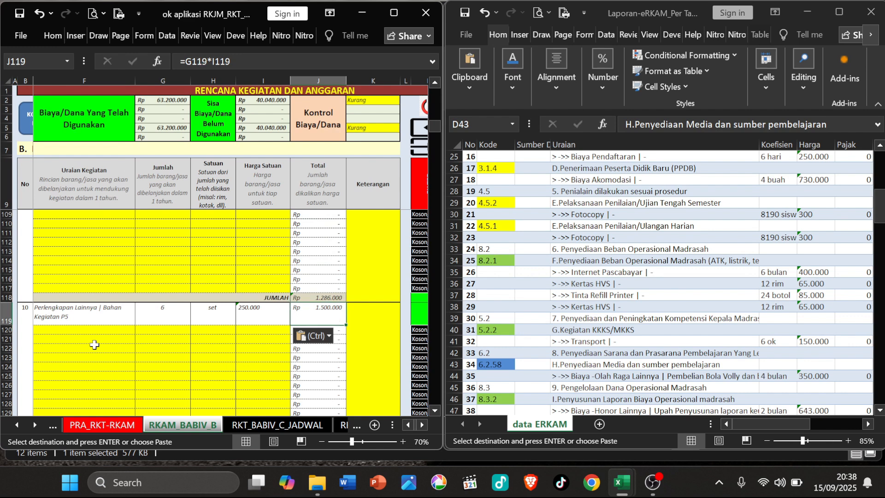
key(Up)
key(Up)
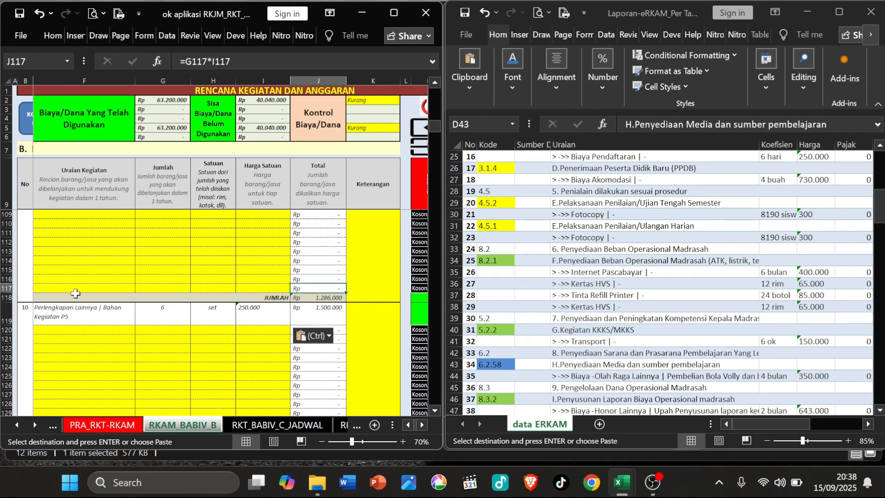
click(71, 277)
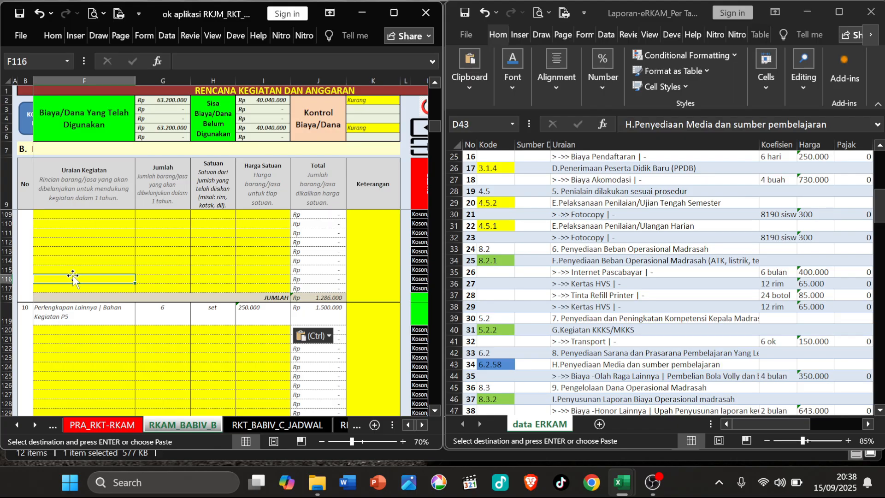
click(409, 426)
click(89, 274)
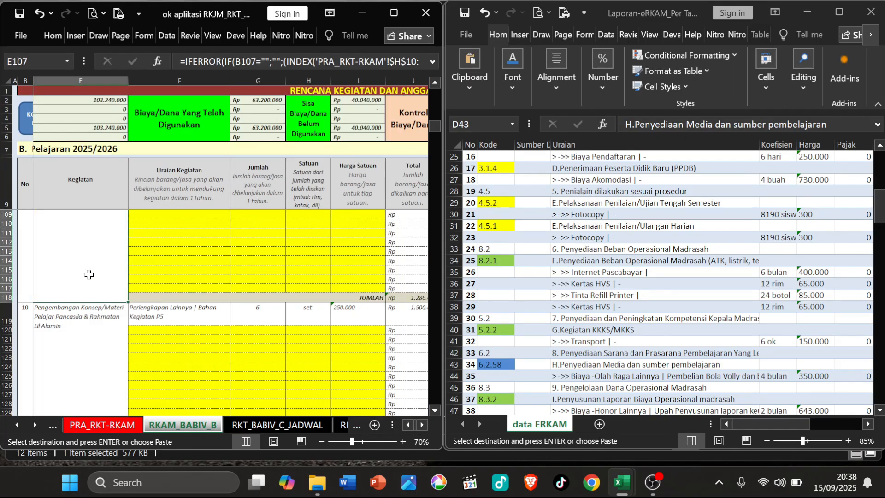
Step: Copy the Pembelian Bola Volly dan bola sepak item with its Koefisien from the eRKAM report and paste them as values into row 131
key(Up)
key(Down)
key(ctrl+v)
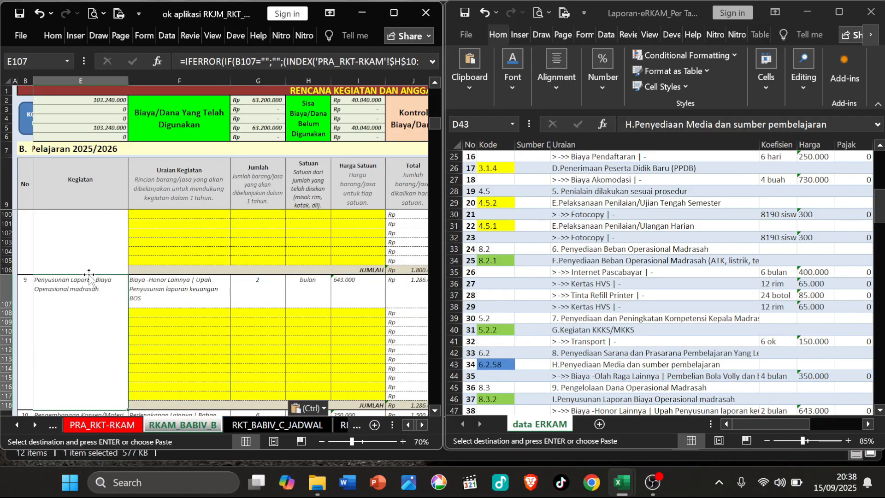
key(Down)
key(ctrl+v)
key(Down)
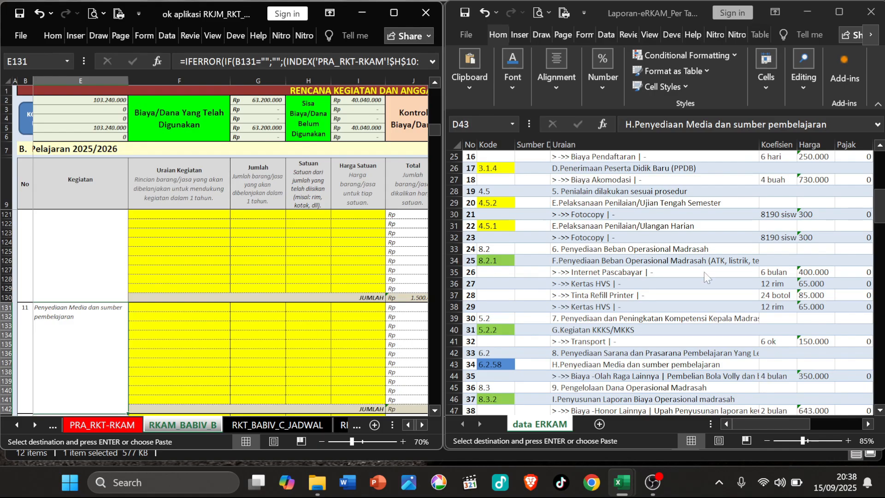
click(623, 365)
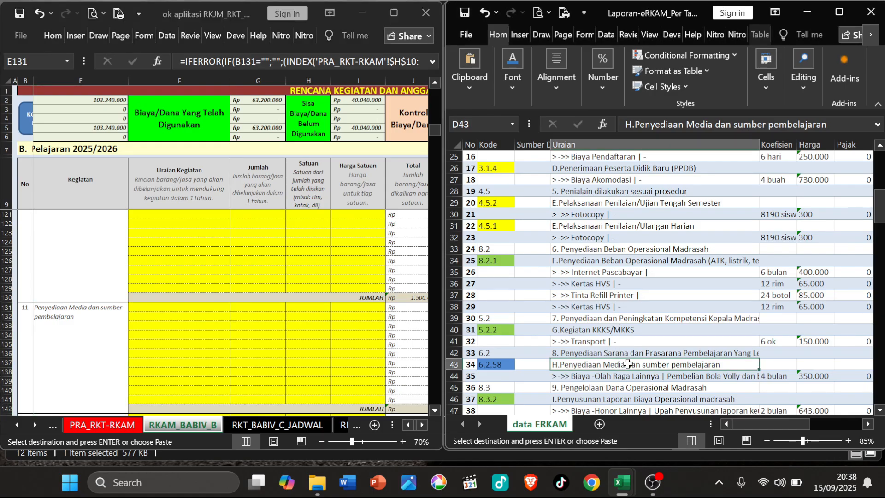
drag(742, 375, 767, 377)
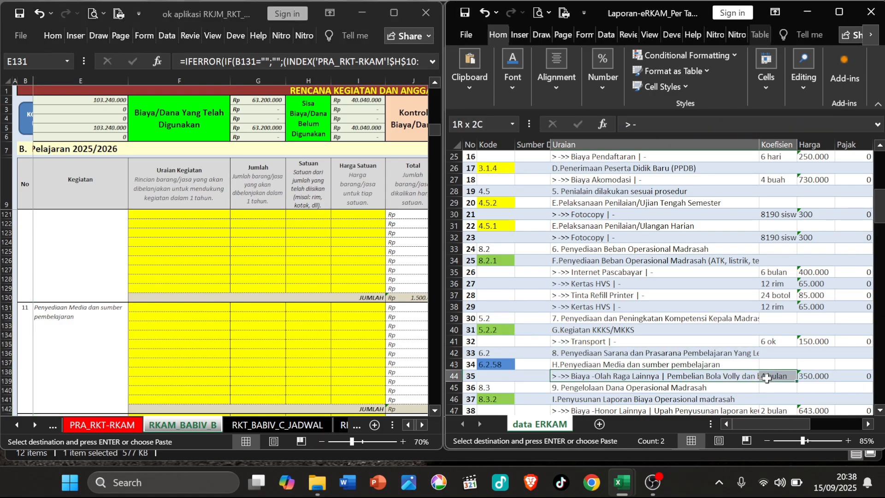
key(ctrl+c)
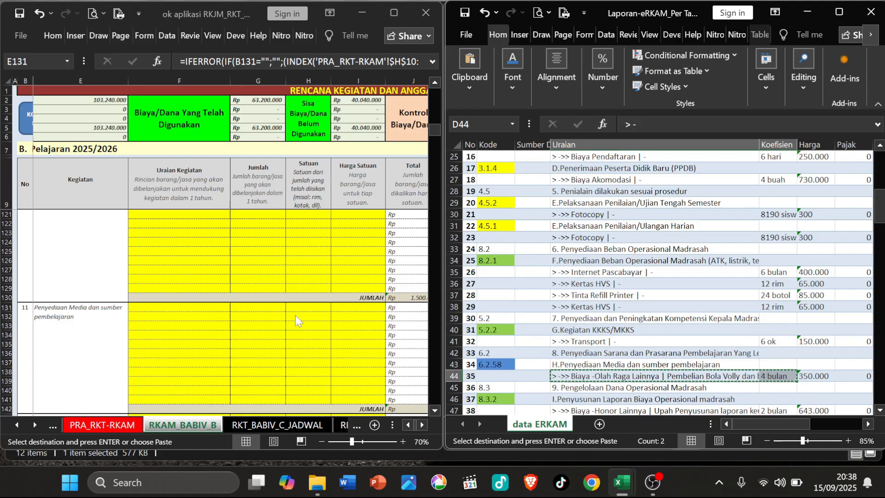
click(190, 309)
right_click(191, 309)
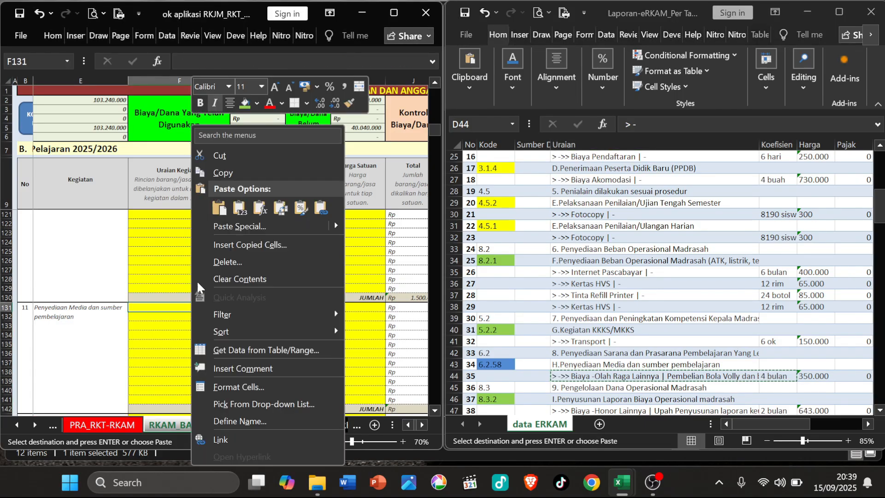
click(239, 208)
Step: Strip the leading symbols so the row 131 description reads "Biaya -Olah Raga Lainnya | Pembelian Bola Volly dan bola sepak", and enlarge the row to fit it
key(F2)
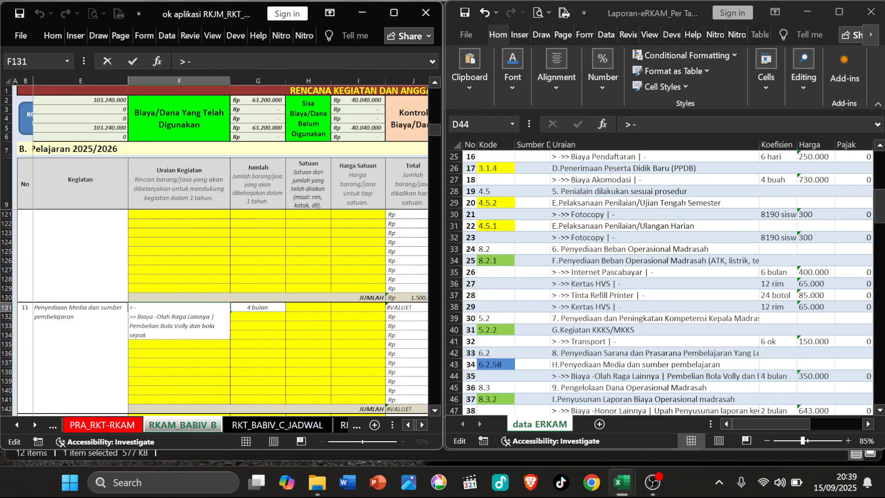
click(130, 317)
key(BackSpace)
key(BackSpace)
key(BackSpace)
key(BackSpace)
key(BackSpace)
key(BackSpace)
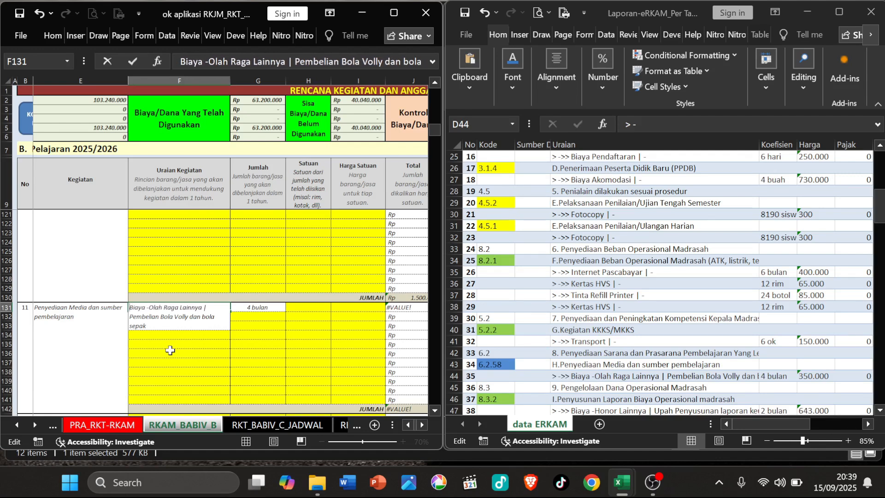
key(Return)
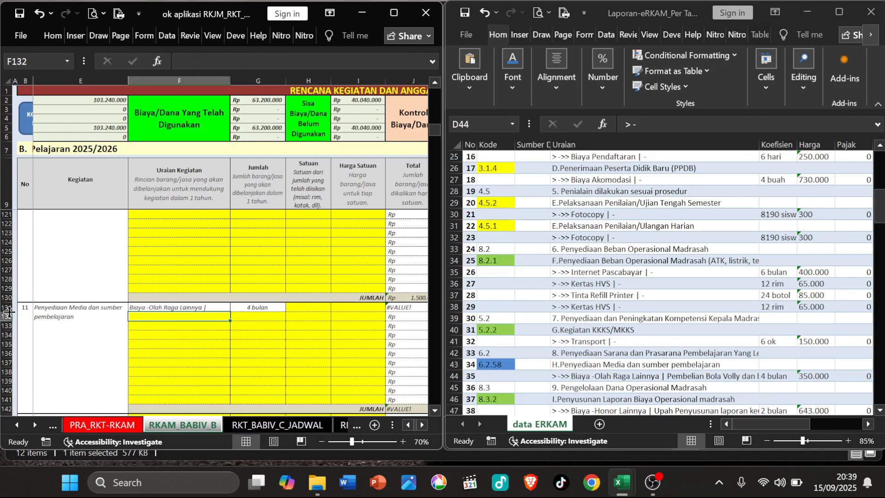
drag(24, 312, 24, 337)
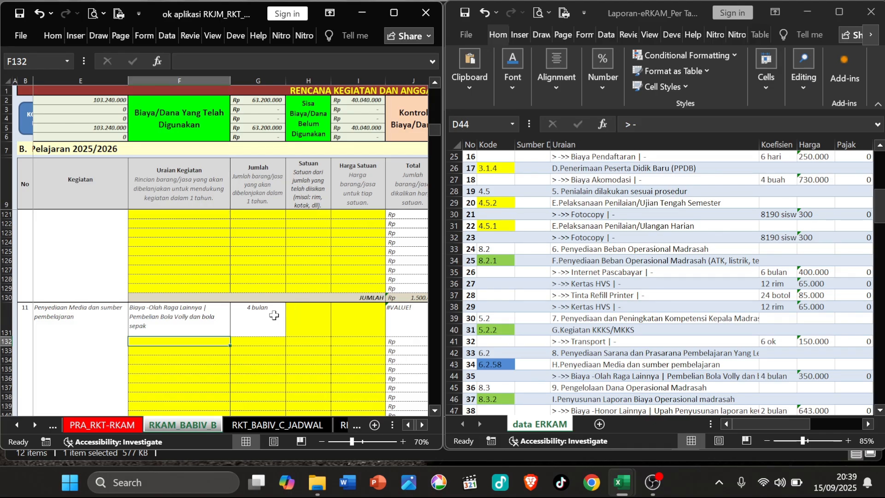
Step: Enter "bulan" as the Satuan in row 131 and reduce its Jumlah to the number 4
click(306, 313)
text(bulan)
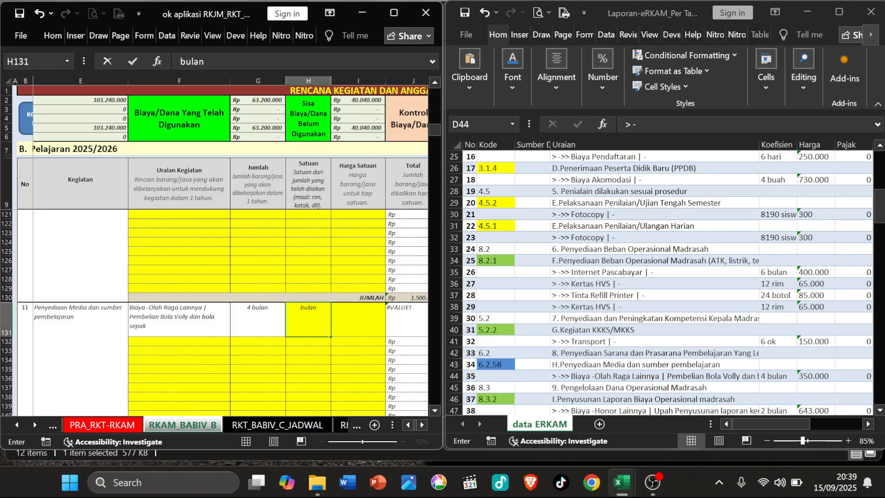
click(258, 314)
double_click(260, 307)
double_click(261, 307)
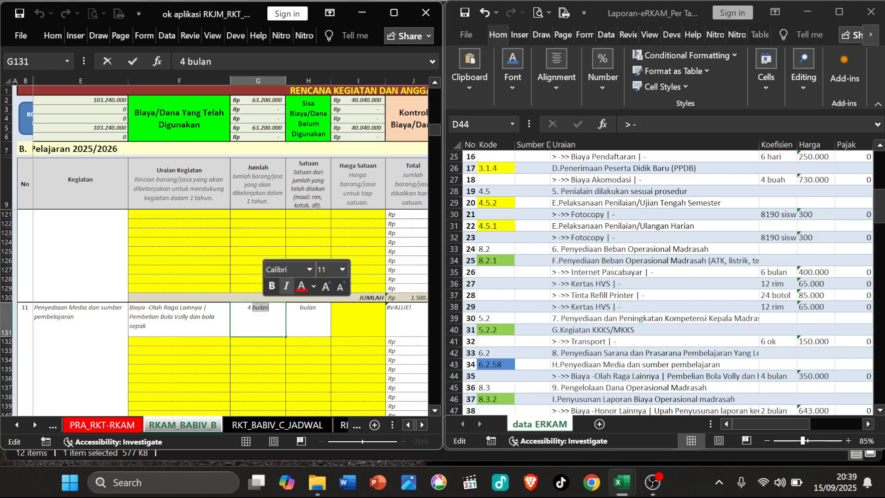
key(BackSpace)
key(Return)
Step: Copy the price of 350.000 for the Bola Volly item from the eRKAM report and paste it as a value into Harga Satuan in row 131
click(638, 299)
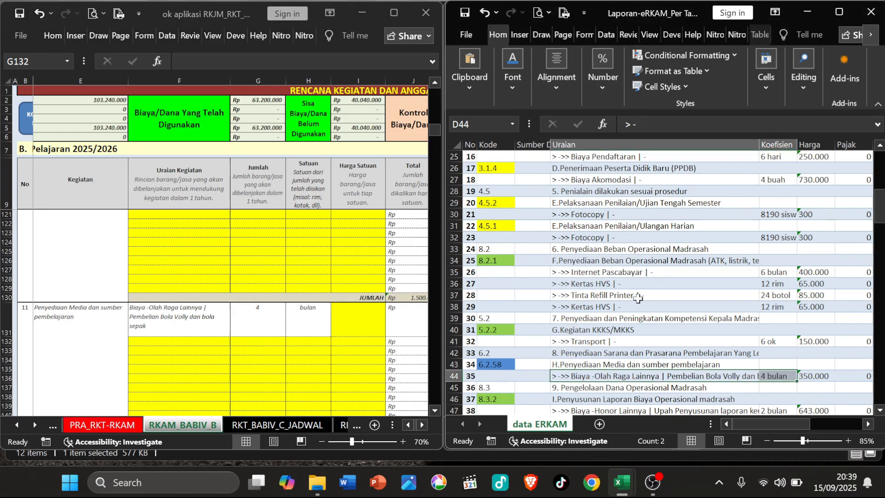
click(817, 376)
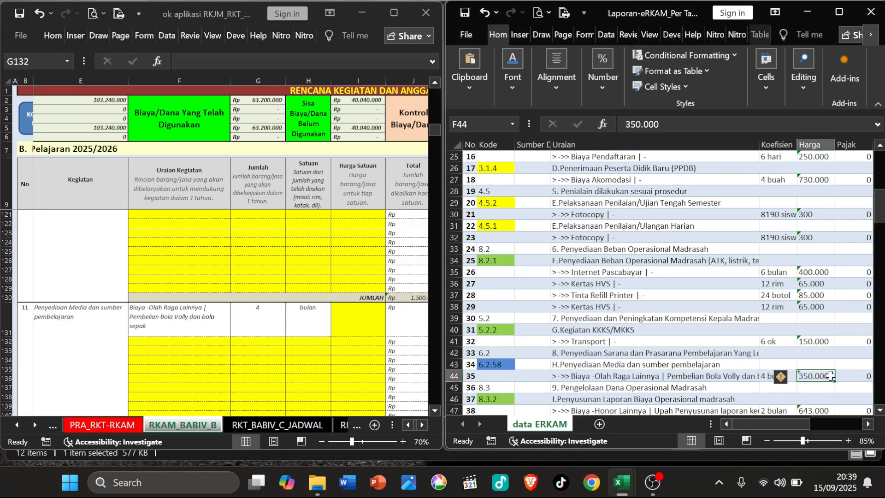
key(ctrl+c)
click(368, 319)
right_click(368, 323)
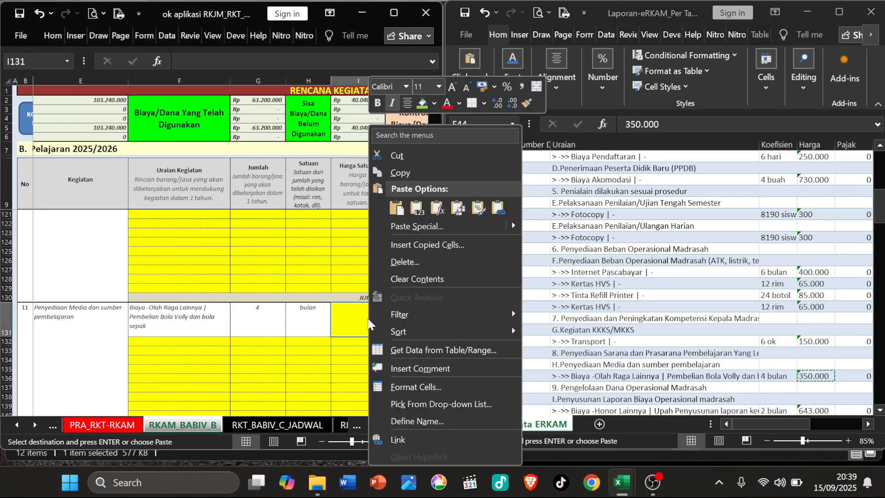
click(418, 208)
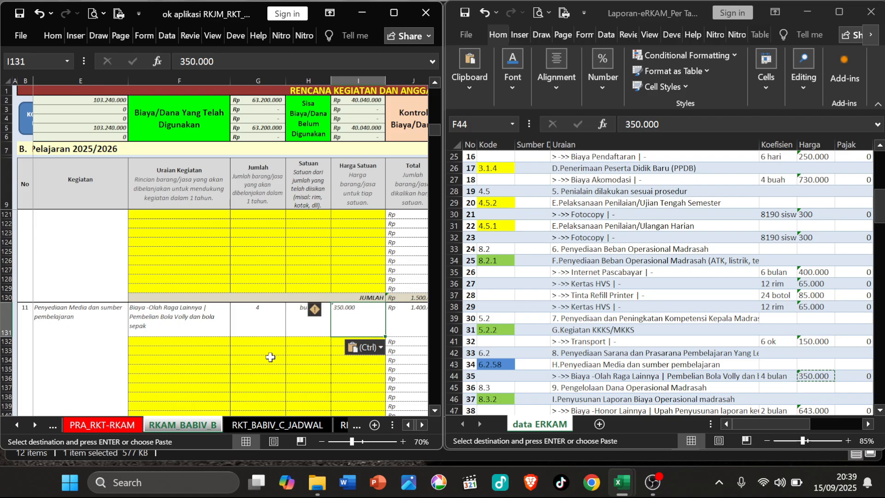
click(269, 353)
Step: Check the following eRKAM report rows for further Penyediaan Media dan sumber pembelajaran entries and the next activity
click(591, 313)
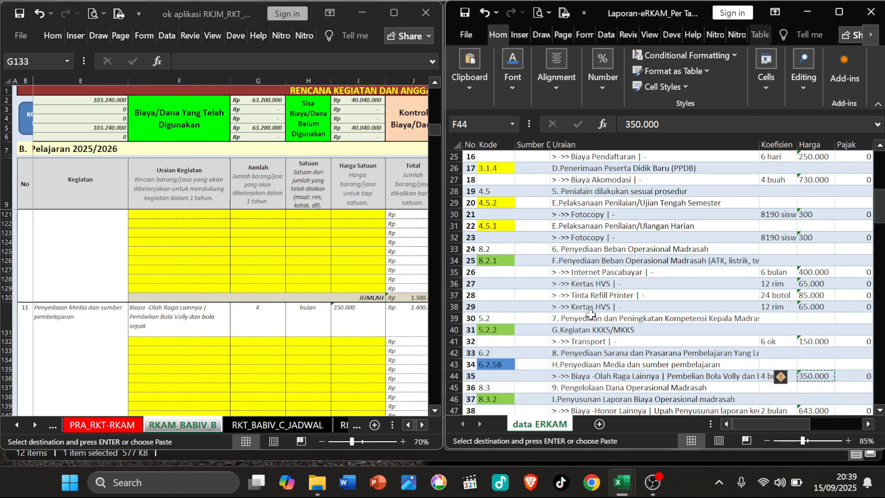
click(648, 355)
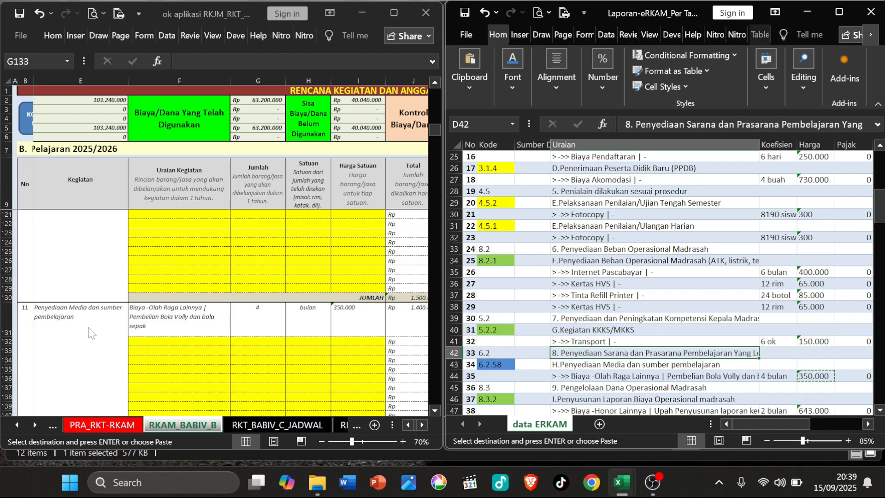
click(654, 376)
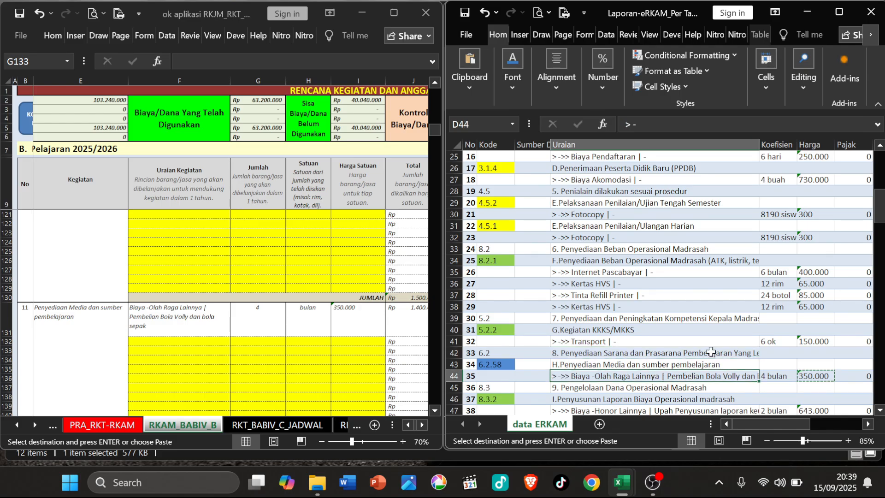
scroll(702, 342, down, 2)
scroll(702, 342, down, 3)
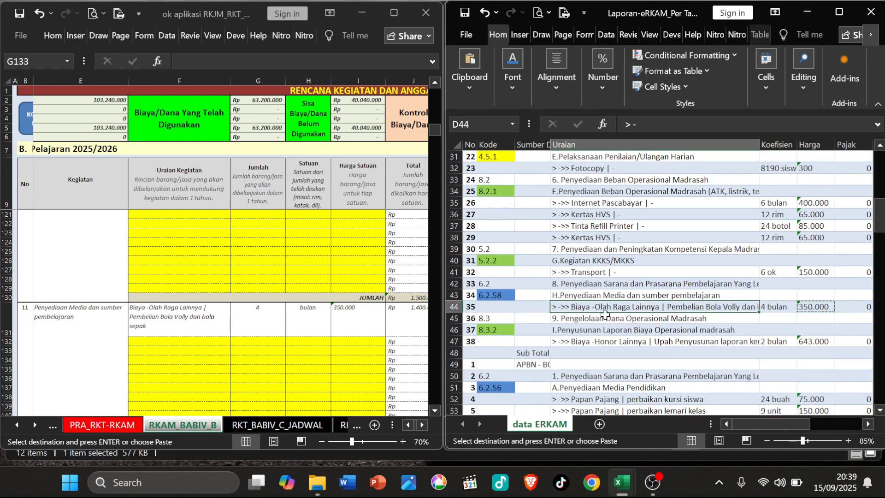
scroll(605, 315, down, 1)
scroll(605, 315, down, 1)
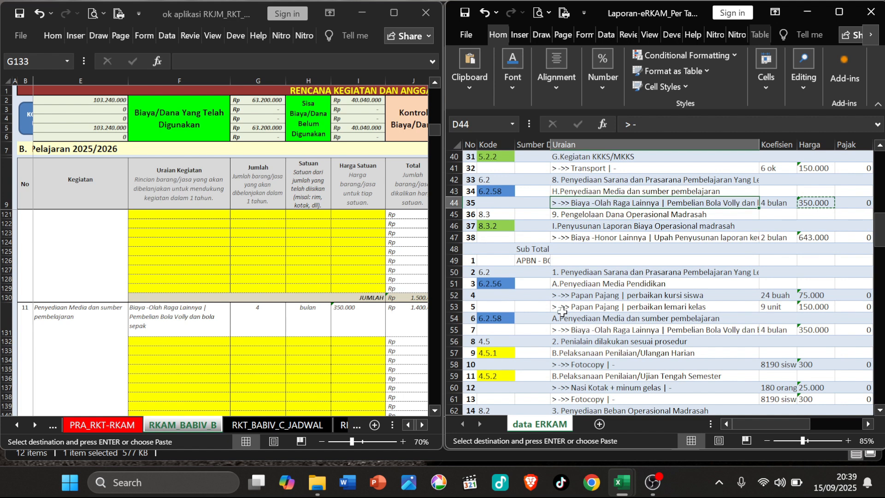
scroll(602, 289, down, 2)
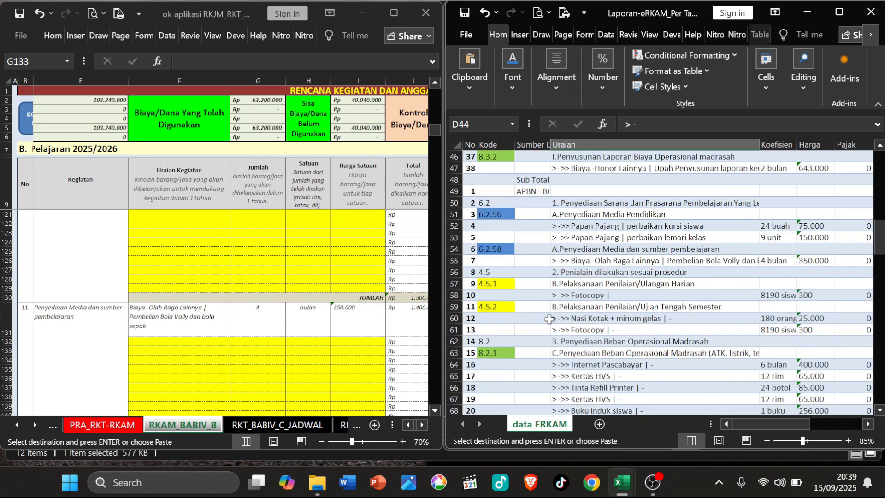
scroll(602, 276, up, 1)
Step: Copy the two Papan Pajang items with their Koefisien from the eRKAM report and paste them as values under Penyediaan Media Pendidikan from row 143
click(603, 251)
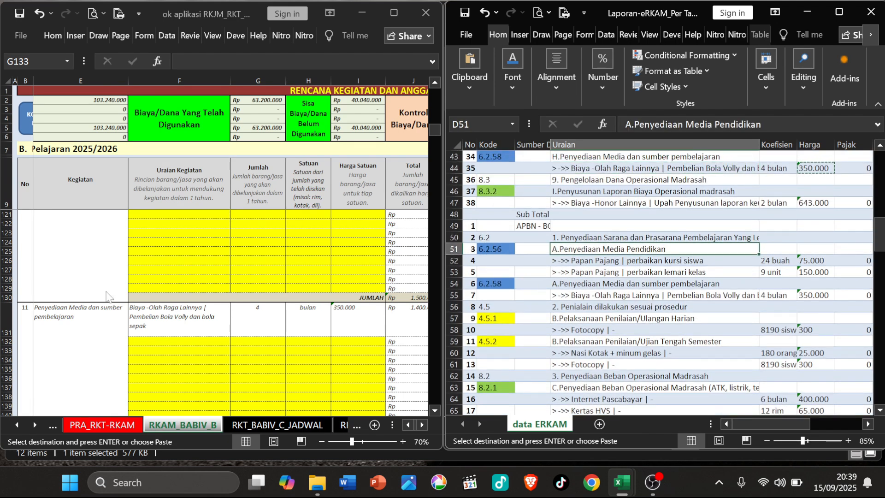
click(90, 319)
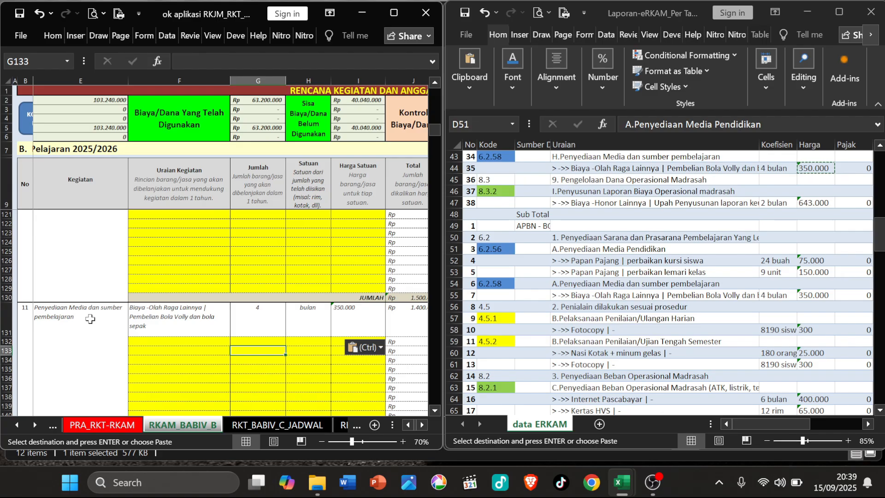
click(90, 319)
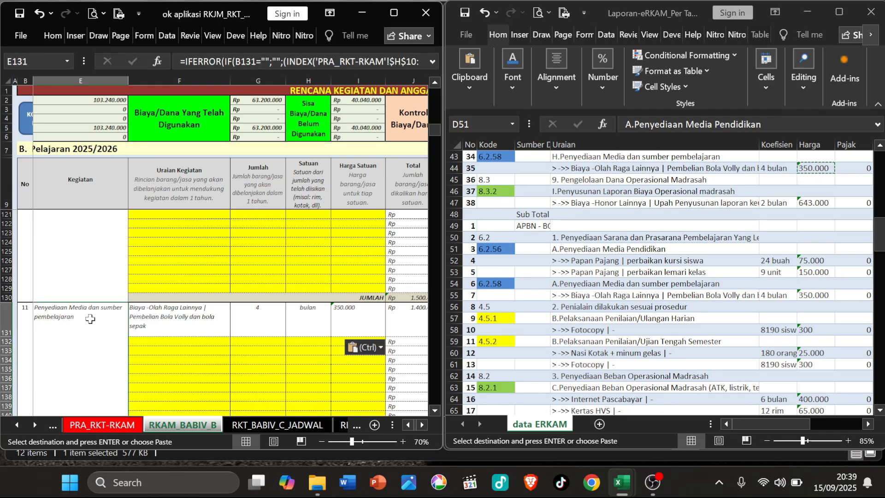
scroll(90, 319, down, 4)
click(90, 319)
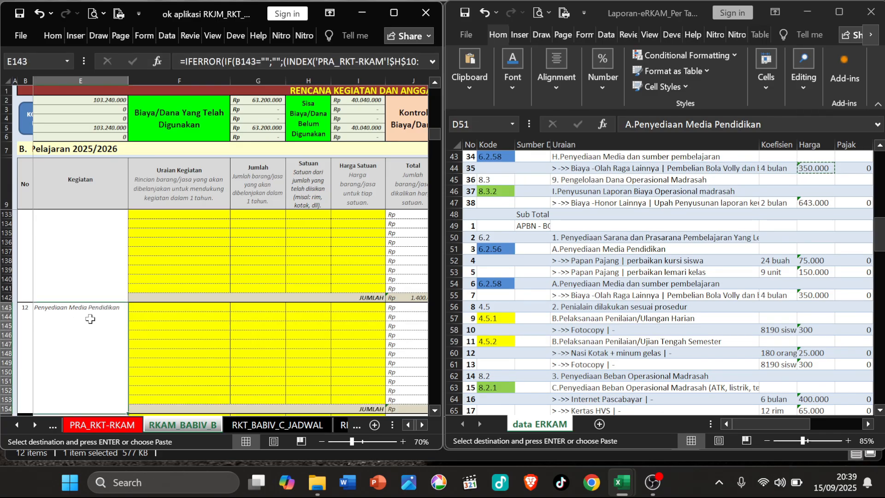
scroll(91, 319, down, 3)
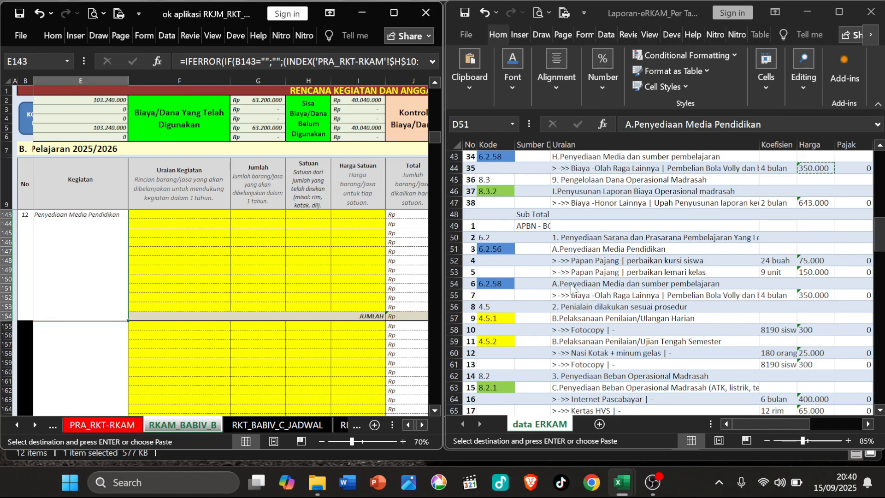
drag(566, 261, 774, 270)
key(ctrl+c)
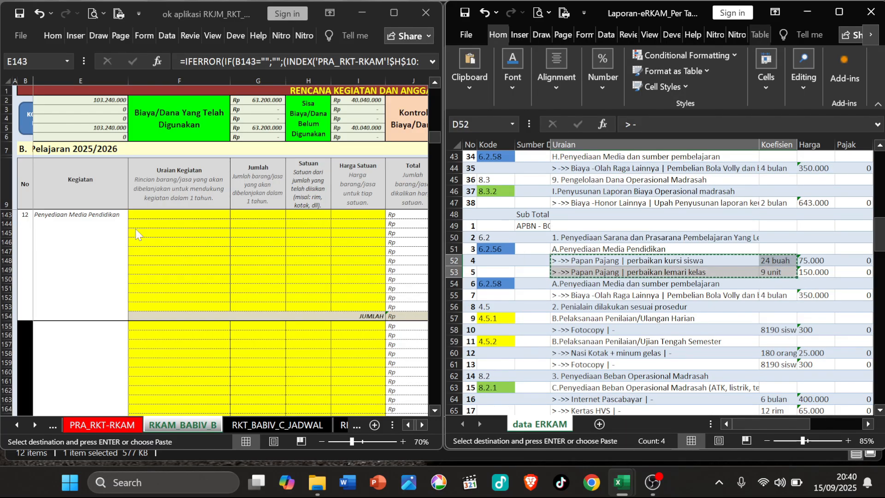
click(154, 216)
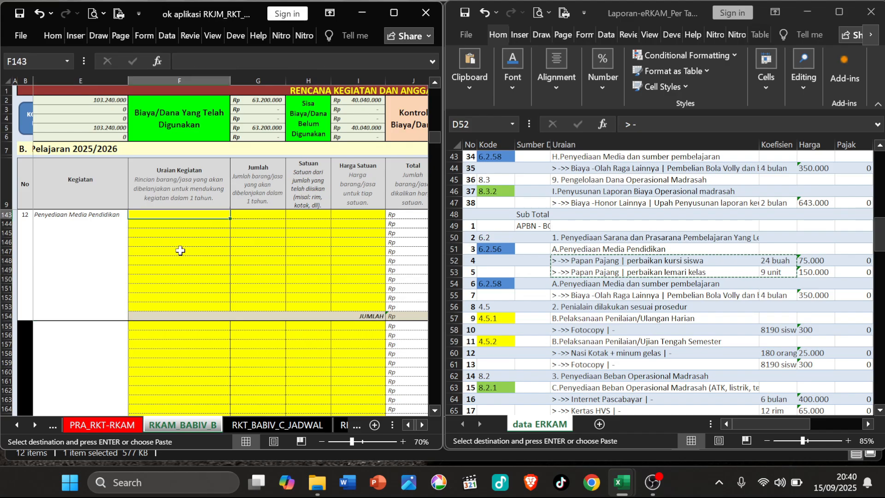
scroll(175, 247, up, 1)
right_click(175, 246)
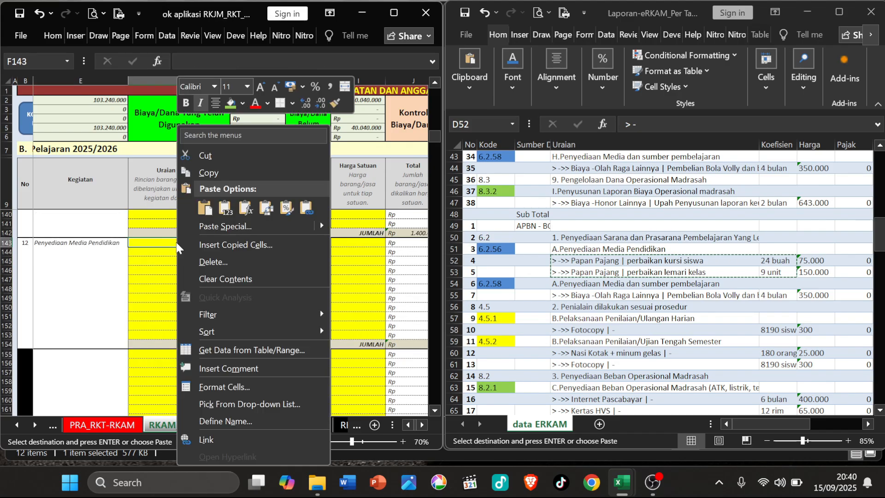
click(221, 217)
Step: Strip the leading symbols so the row 143 description reads "Papan Pajang | perbaikan kursi siswa", and enlarge the row to fit both lines
double_click(156, 244)
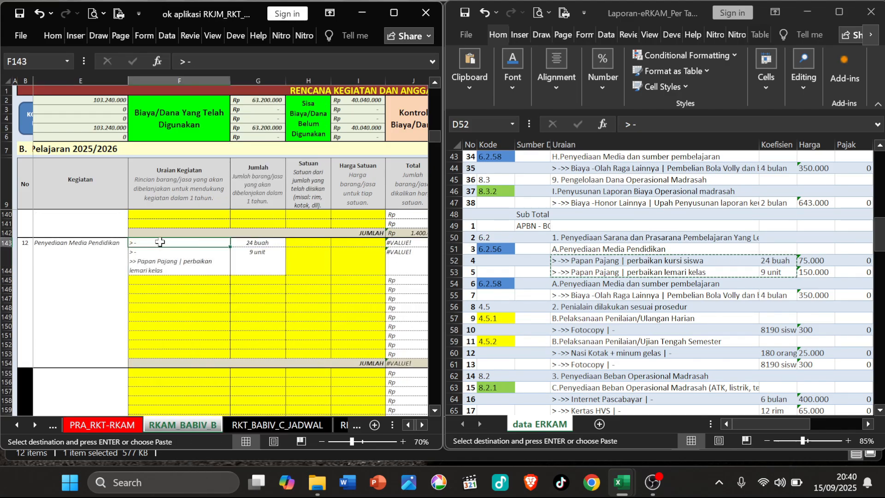
key(Down)
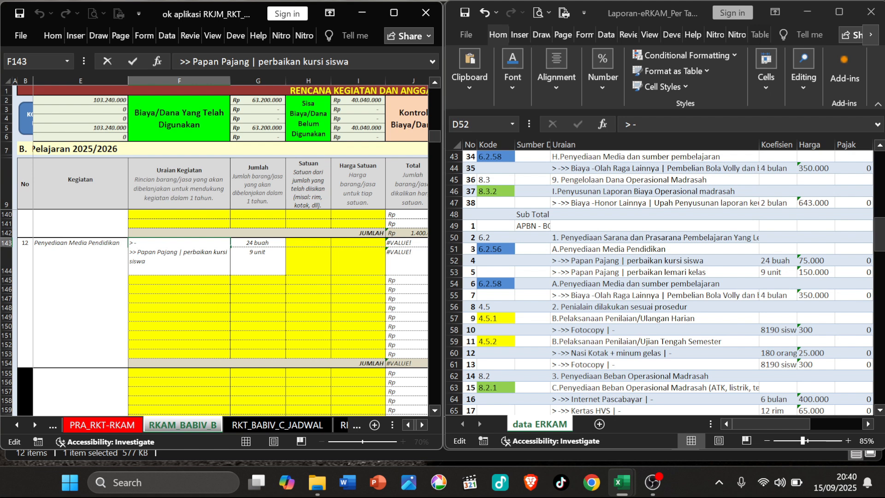
key(BackSpace)
key(BackSpace)
key(BackSpace)
key(BackSpace)
key(BackSpace)
key(BackSpace)
key(BackSpace)
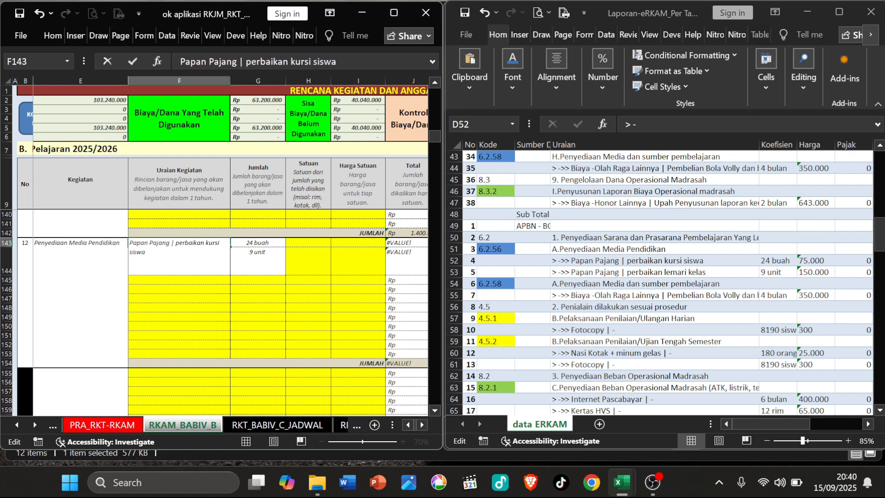
key(Return)
drag(8, 247, 8, 261)
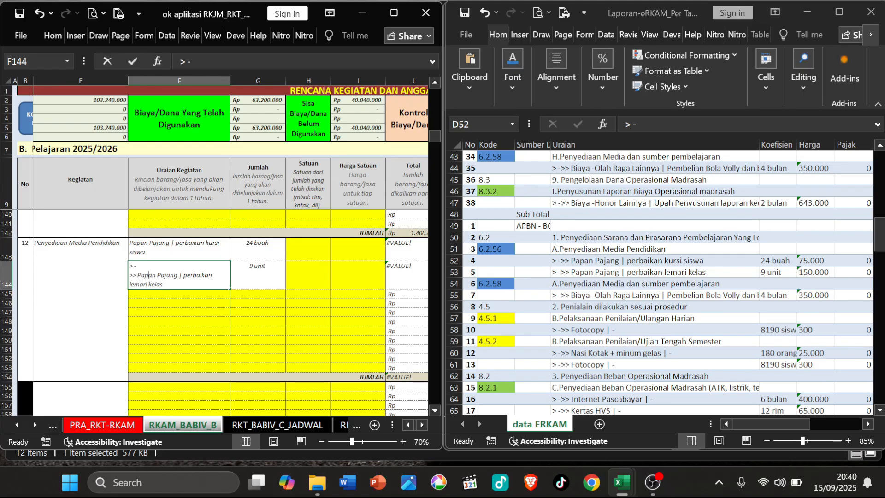
Step: Strip the leading symbols so the row 144 description reads "Papan Pajang | perbaikan lemari kelas"
double_click(148, 275)
key(BackSpace)
key(BackSpace)
key(BackSpace)
key(BackSpace)
key(BackSpace)
key(BackSpace)
key(BackSpace)
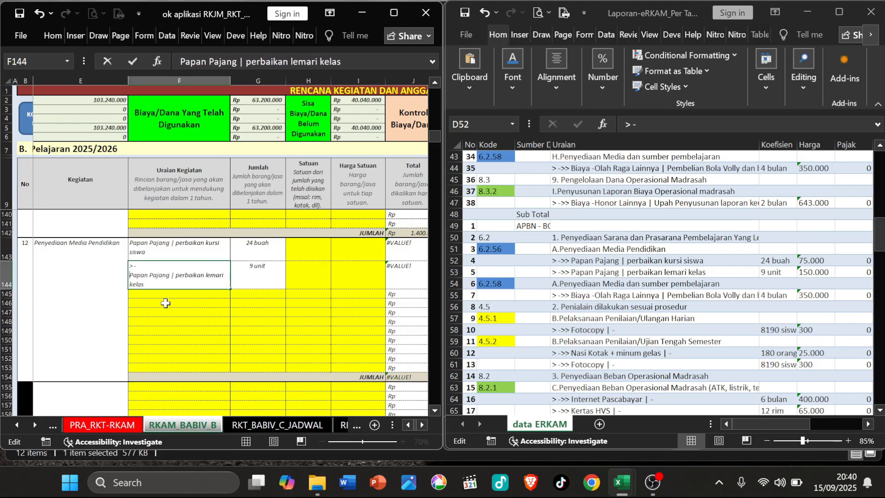
key(Return)
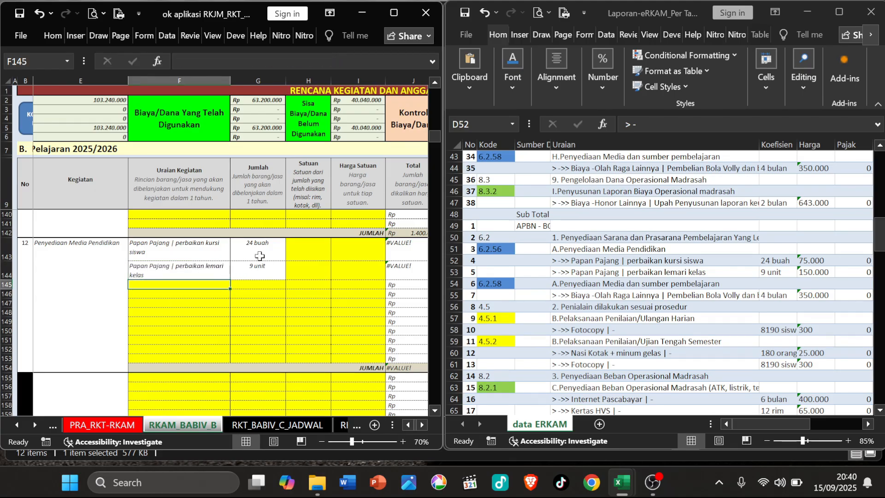
Step: Enter the Satuan "buah" in row 143 and "unit" in row 144
click(308, 245)
text(buah)
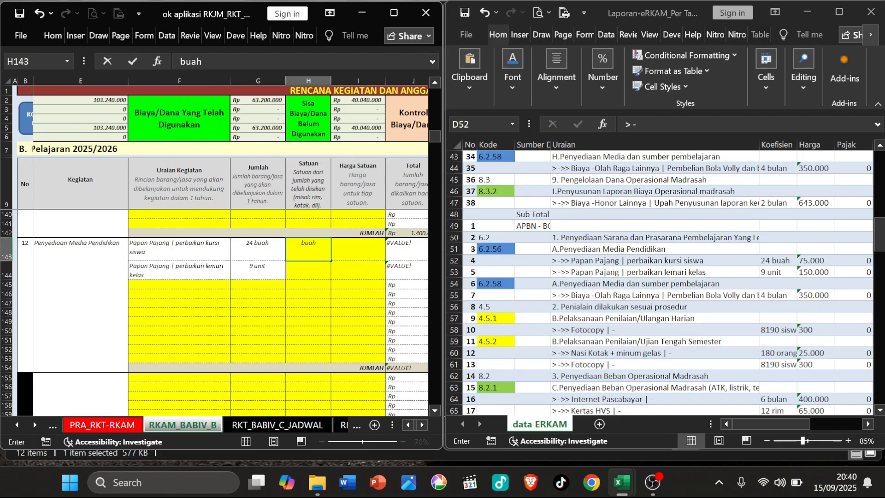
key(Return)
text(unit)
key(Return)
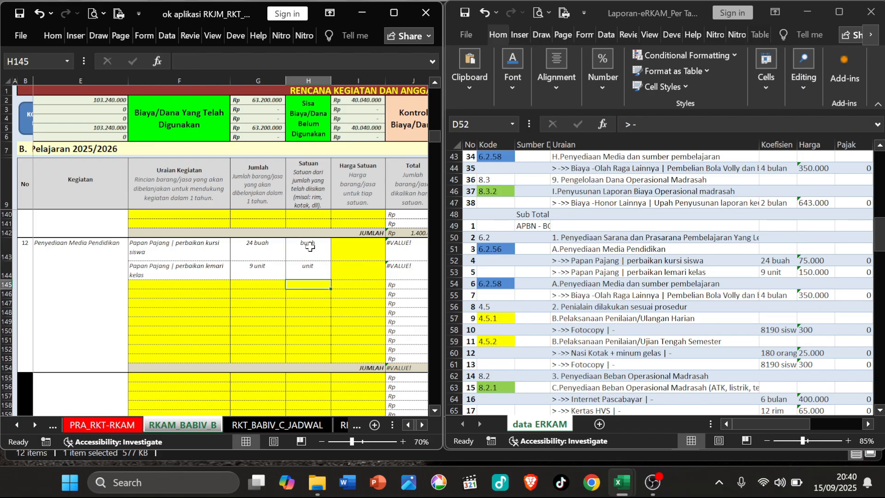
Step: Remove the unit words from Jumlah, leaving only 24 in row 143 and 9 in row 144
click(258, 249)
double_click(261, 244)
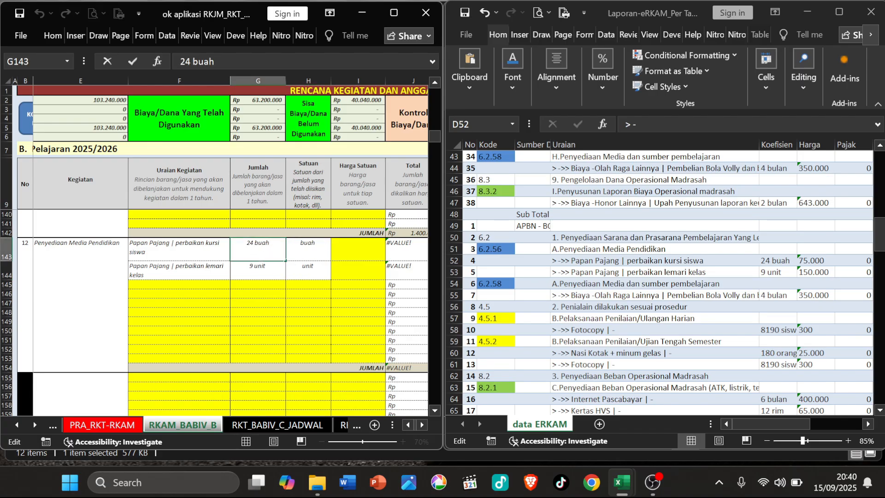
double_click(261, 243)
key(BackSpace)
key(Return)
double_click(260, 265)
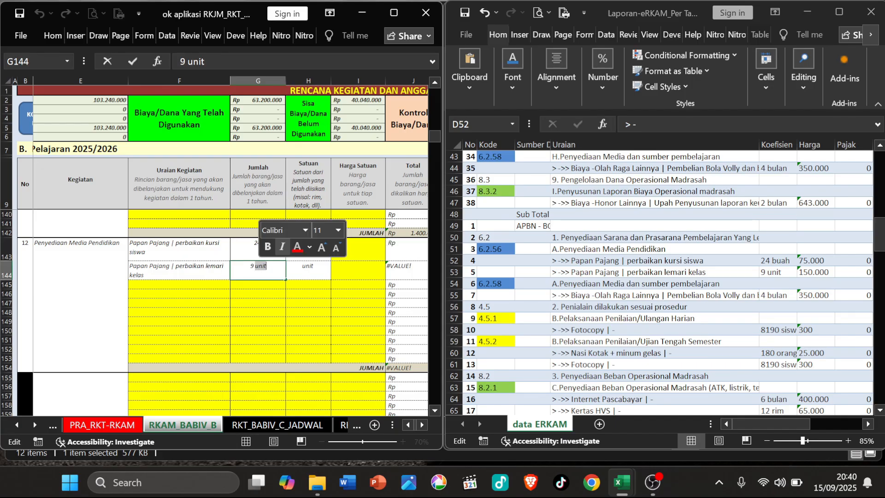
key(BackSpace)
key(Return)
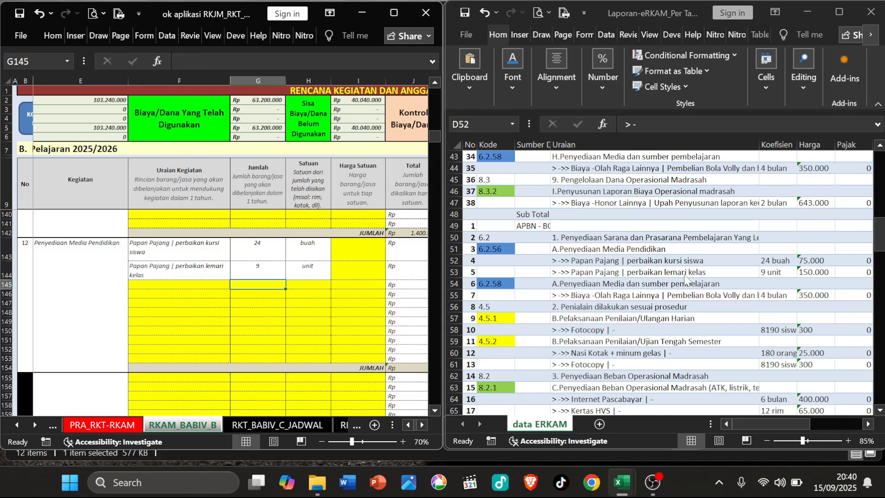
Step: Copy the prices 75.000 and 150.000 of the Papan Pajang items from the eRKAM report and paste them as values into Harga Satuan from row 143
click(687, 278)
drag(815, 260, 815, 272)
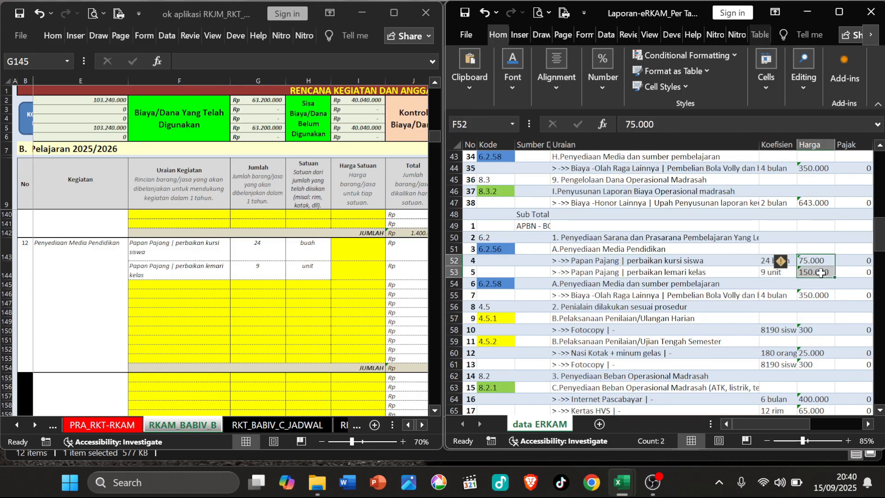
key(ctrl+c)
click(345, 254)
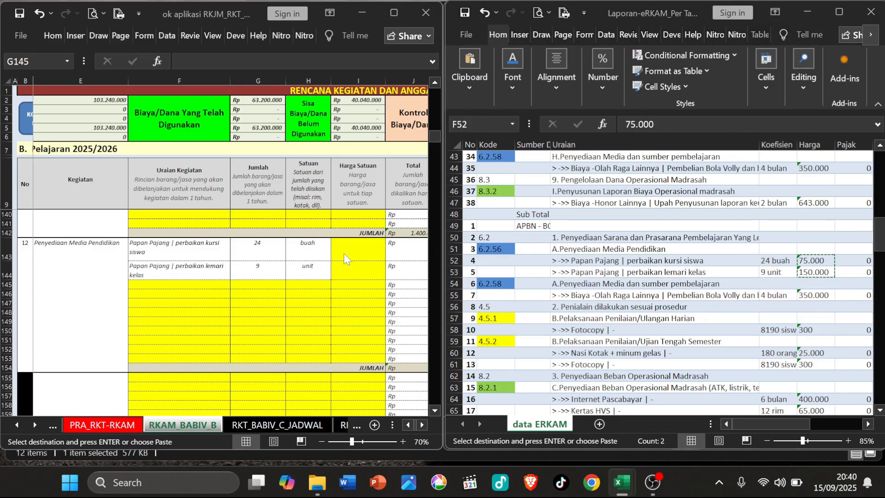
right_click(345, 254)
click(391, 212)
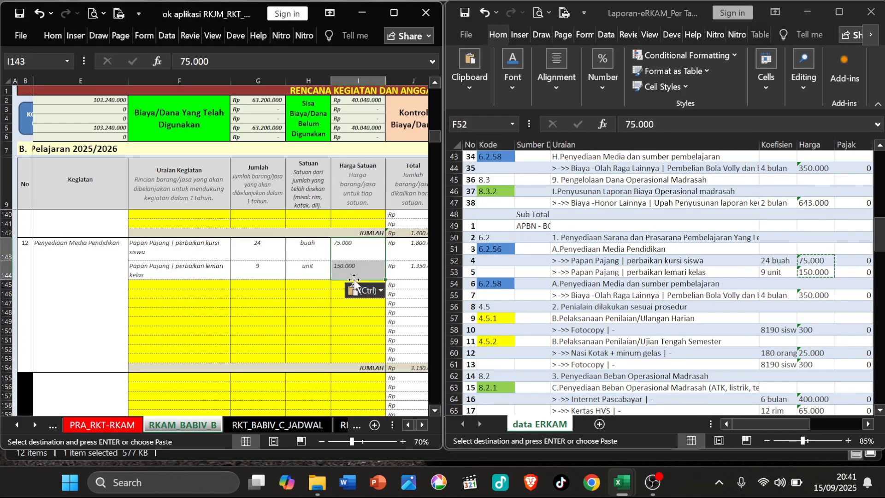
click(293, 302)
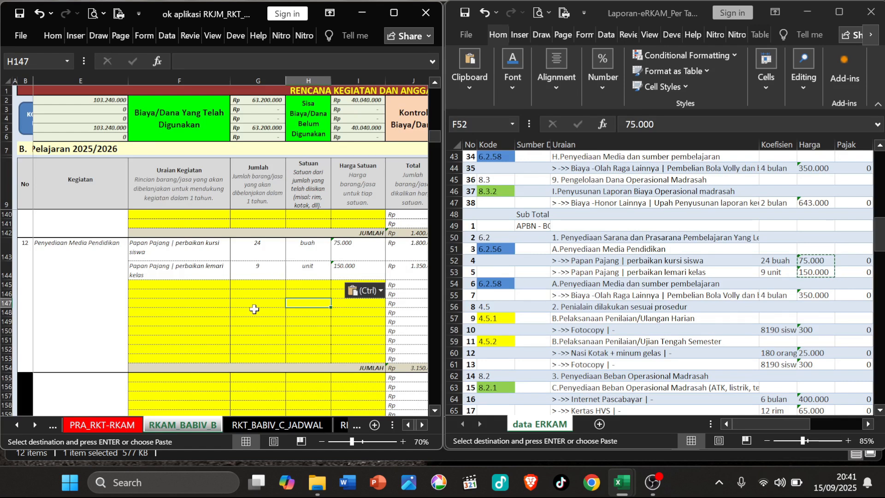
Step: Compare the two Penyediaan Media dan sumber pembelajaran entries in the eRKAM report with activity 11 in the plan
click(244, 312)
click(509, 289)
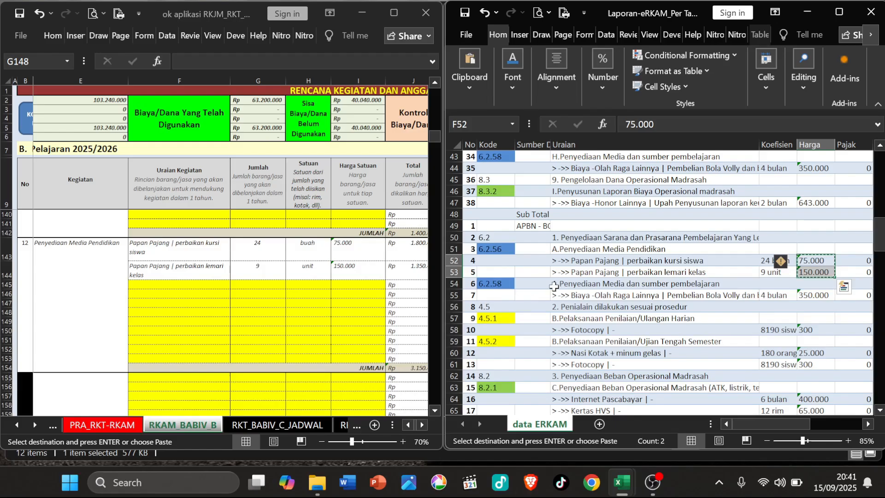
click(558, 286)
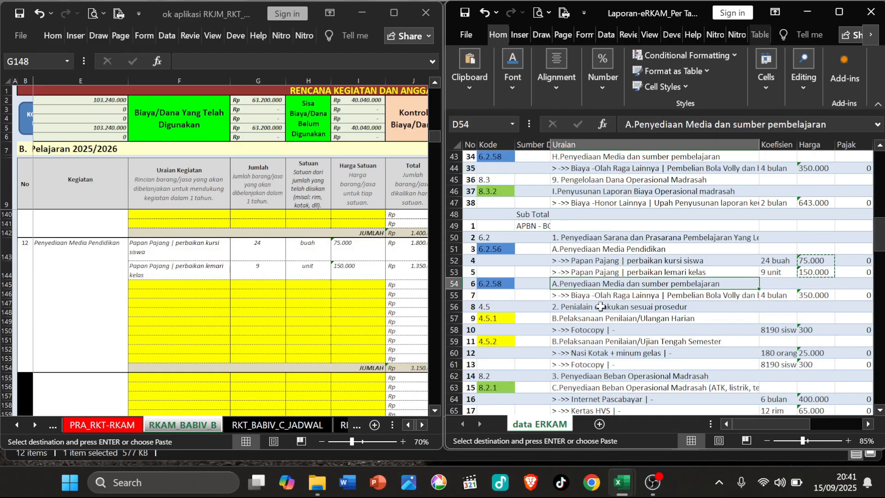
scroll(583, 290, up, 1)
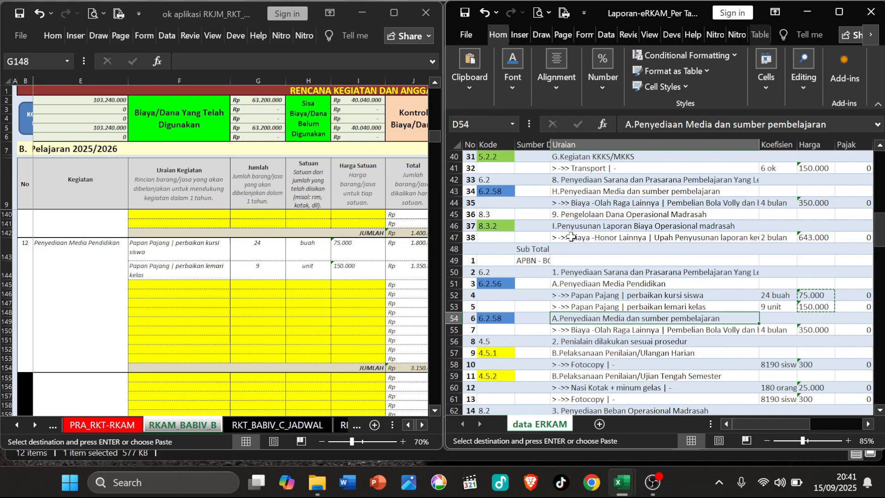
click(564, 191)
click(608, 331)
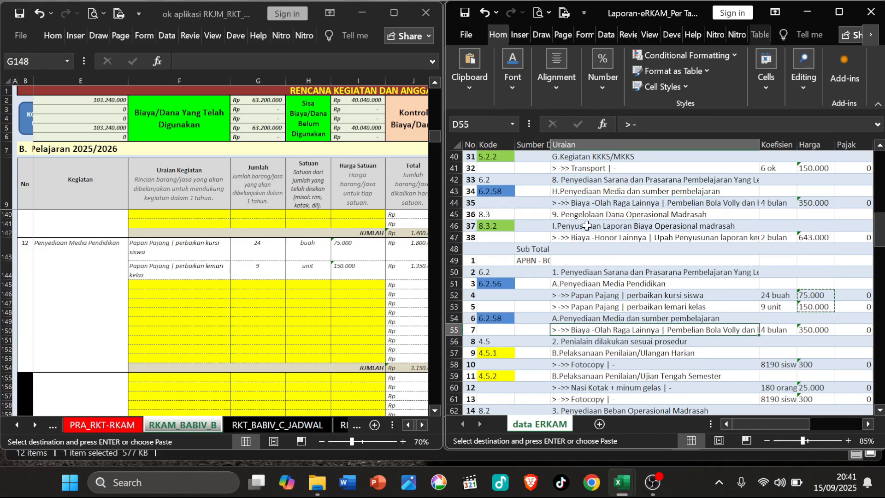
click(564, 193)
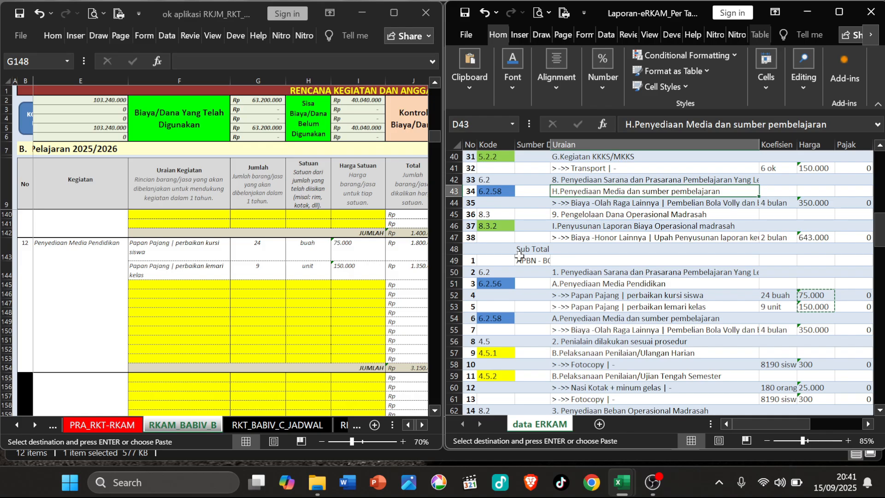
click(103, 272)
key(Down)
key(Up)
key(Up)
key(Up)
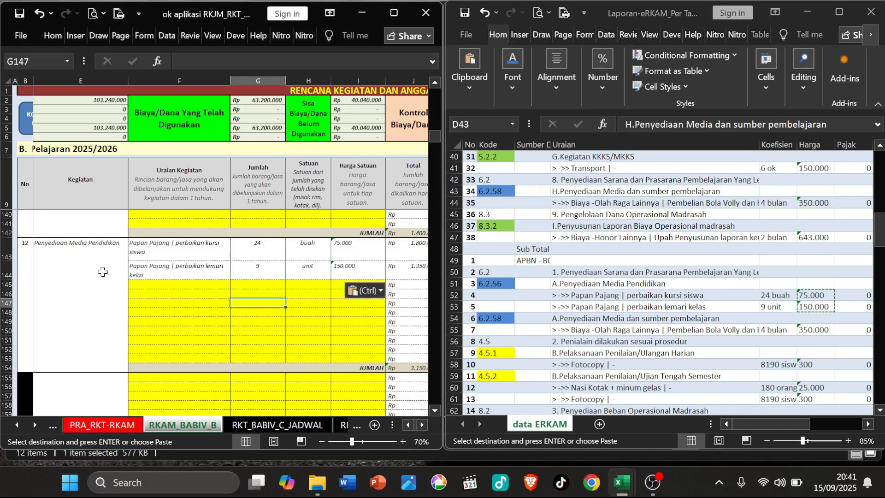
click(102, 272)
key(Up)
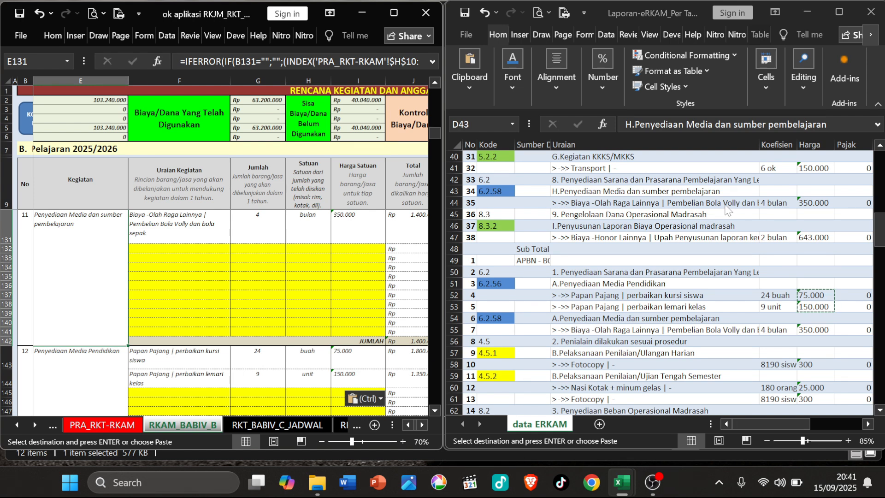
Step: Wrap the text of the Bola Volly item description in cell D44 of the eRKAM report
click(727, 209)
click(727, 207)
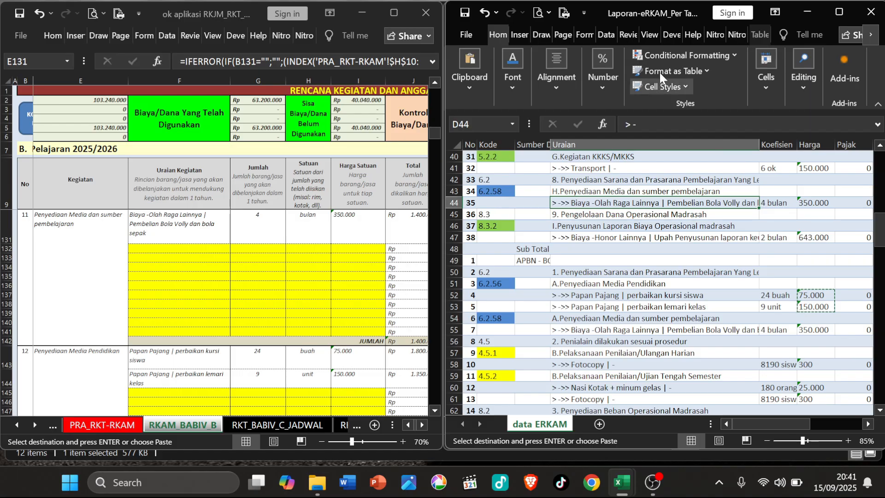
right_click(717, 210)
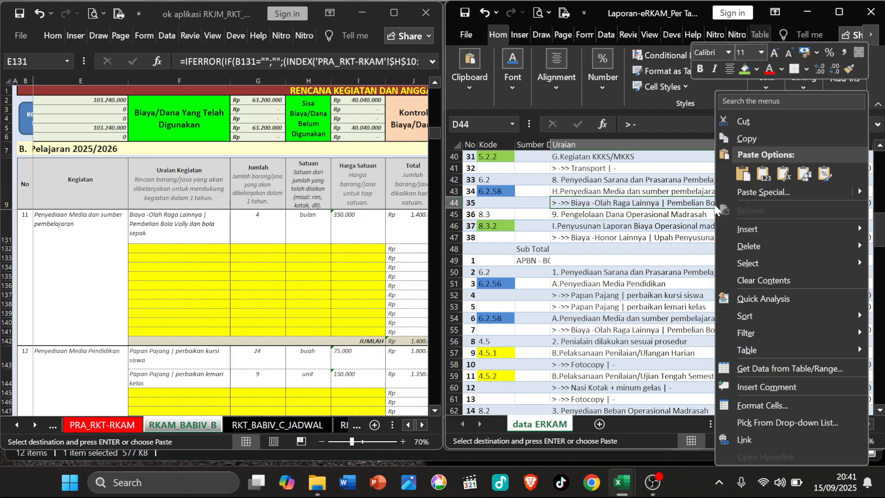
click(763, 406)
click(568, 267)
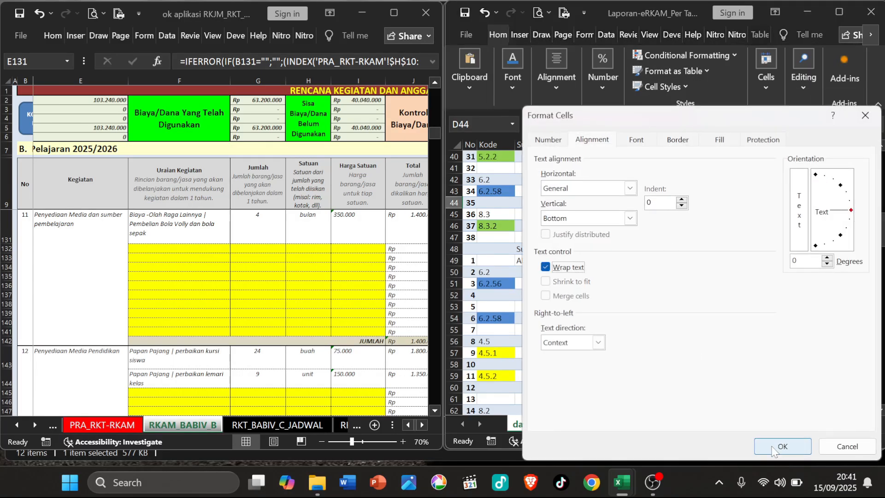
click(782, 446)
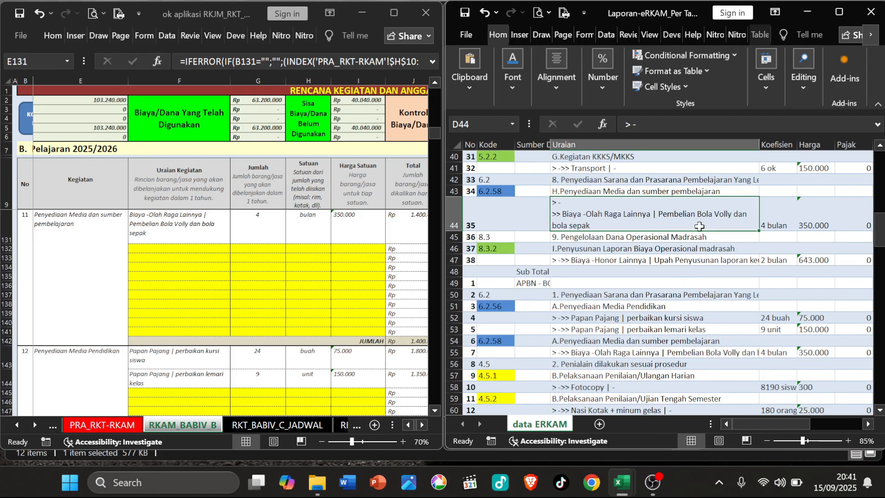
Step: Wrap the text of the second Bola Volly item description in cell D55 of the eRKAM report
click(772, 220)
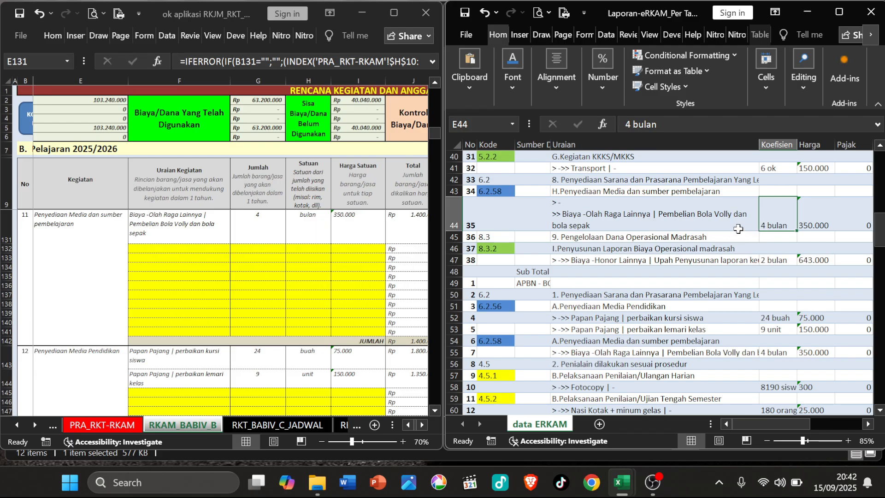
click(741, 210)
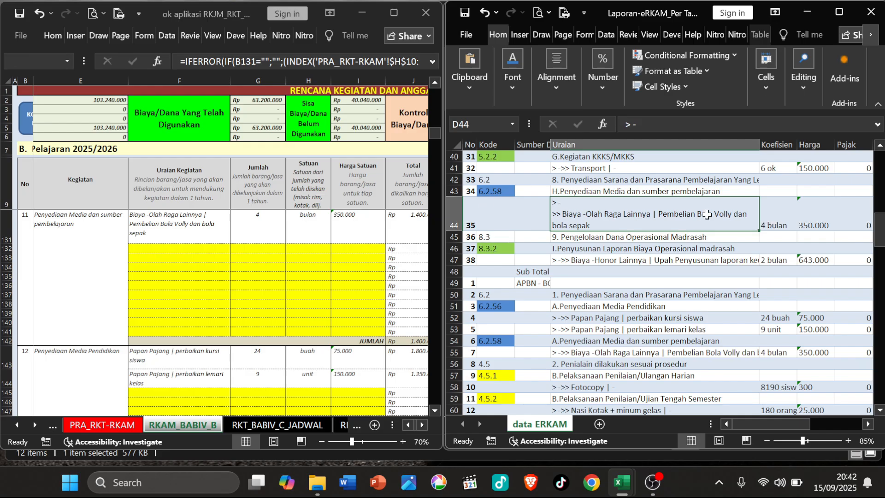
click(580, 342)
click(590, 352)
right_click(594, 354)
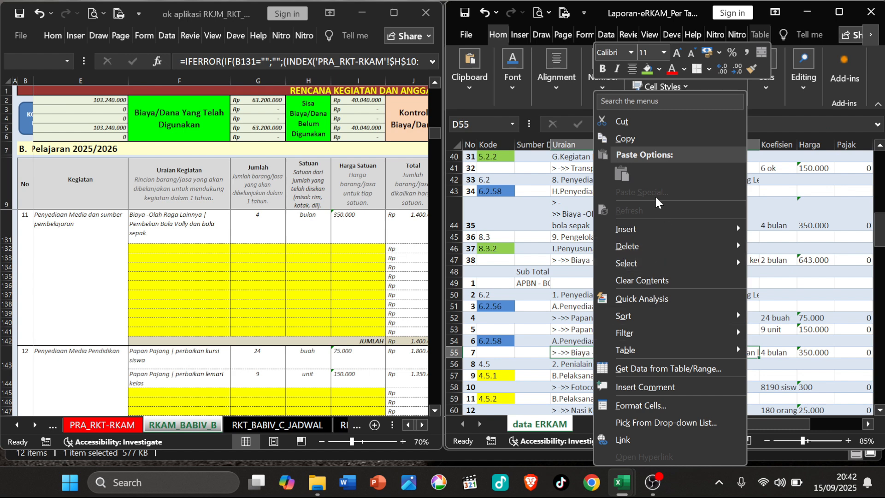
click(658, 407)
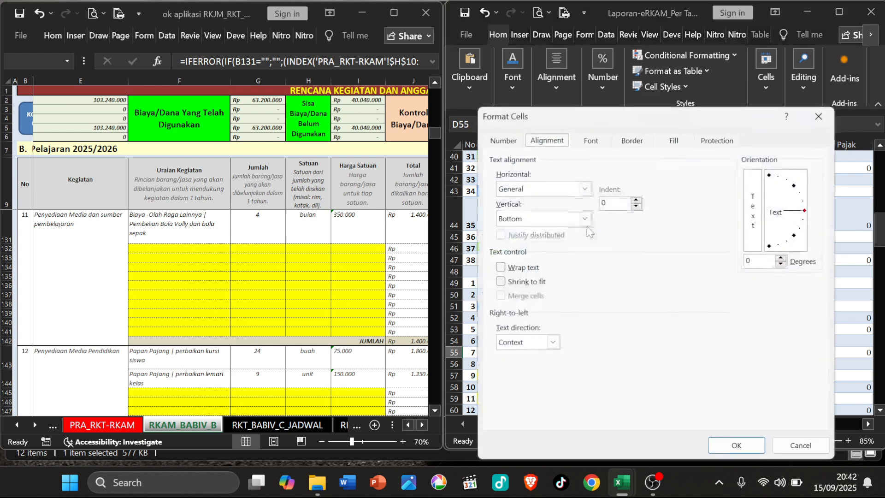
click(727, 444)
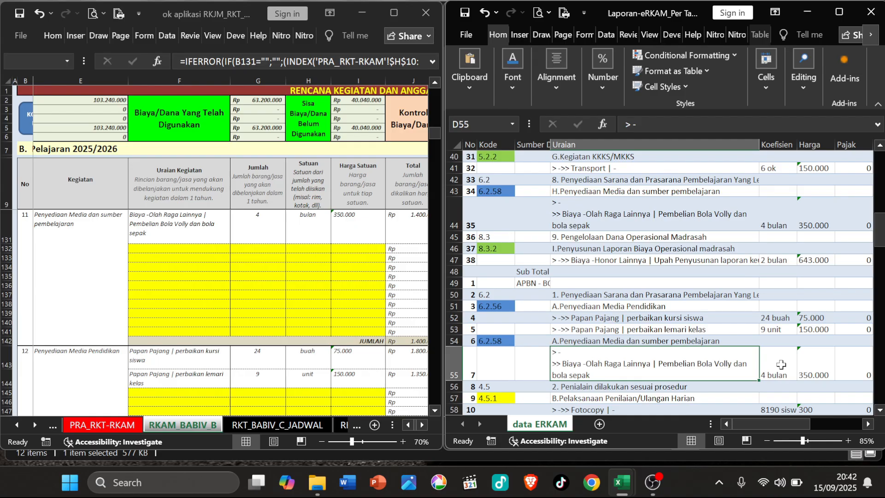
Step: Compare the Koefisien, Harga and Jumlah of the two Bola Volly items in rows 44 and 55 of the eRKAM report
key(Right)
key(Right)
key(Right)
key(Right)
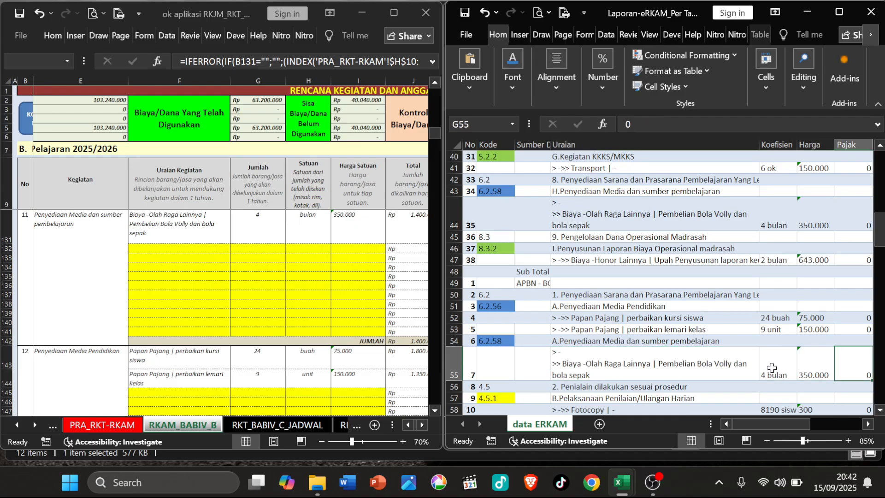
key(Left)
key(Left)
key(Left)
key(Left)
key(Left)
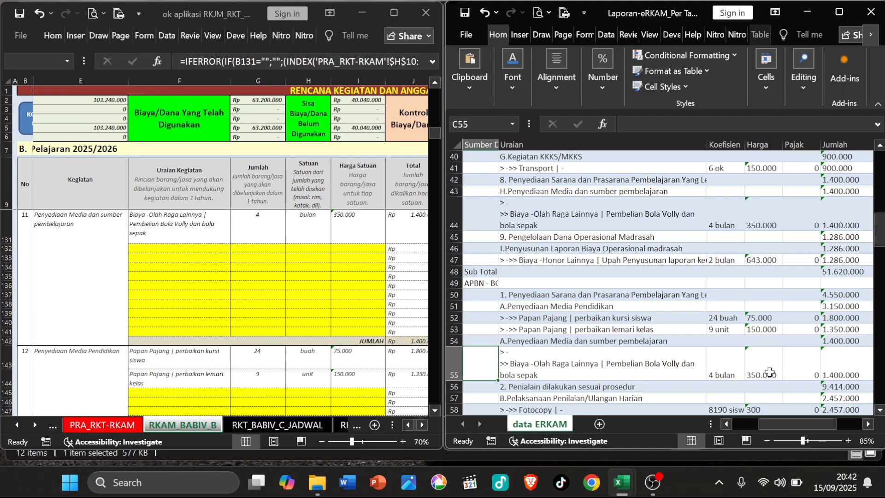
click(769, 372)
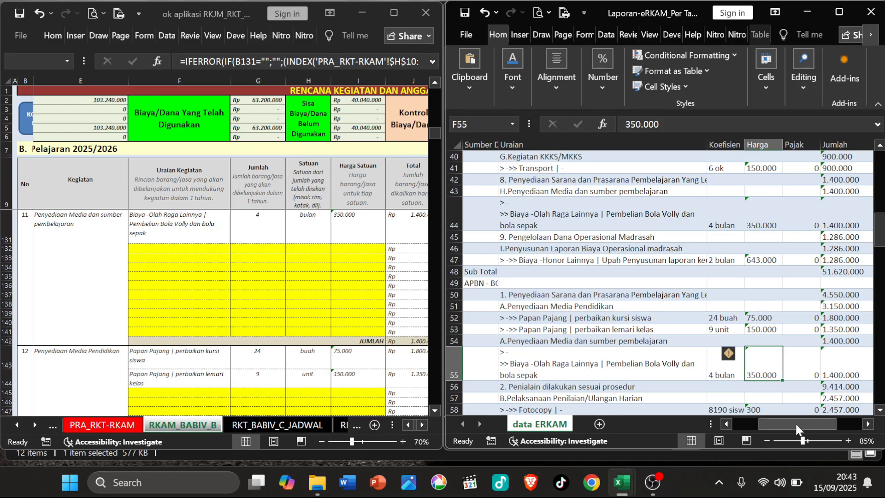
drag(796, 429, 744, 435)
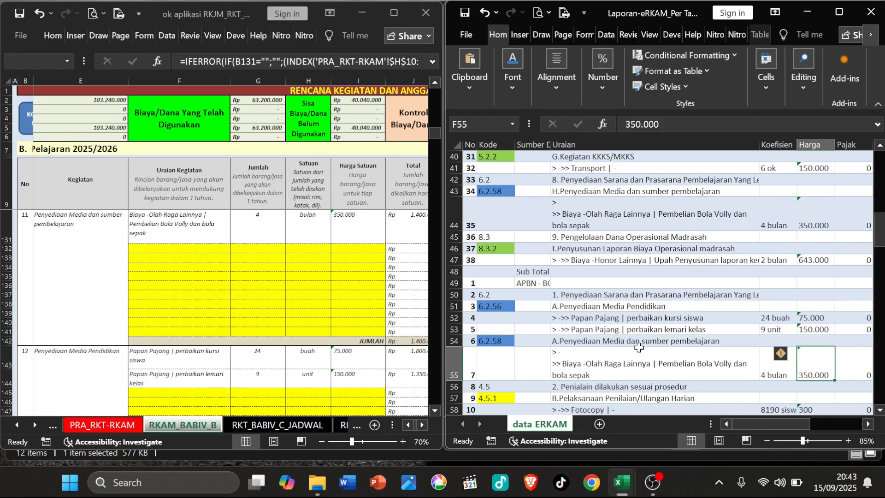
Step: Set the Jumlah of the Bola Volly item in row 131 of the plan to 8, combining both eRKAM entries
click(201, 238)
double_click(255, 224)
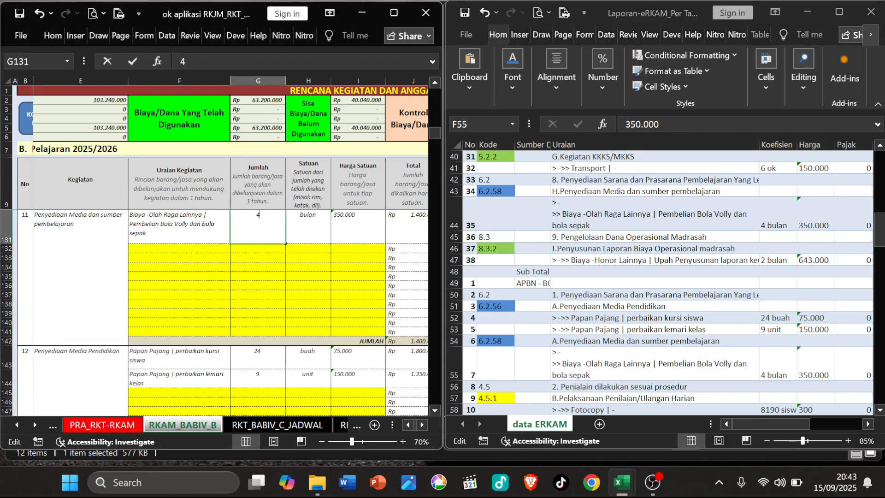
text(8)
key(Return)
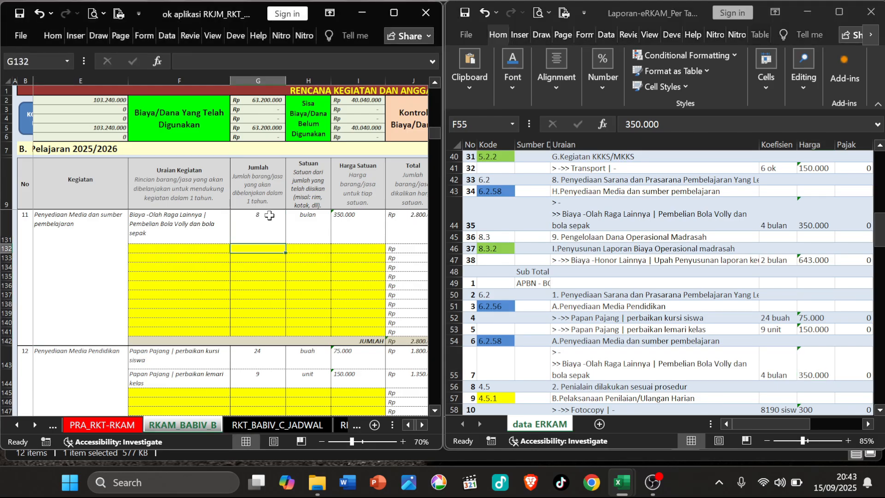
click(312, 276)
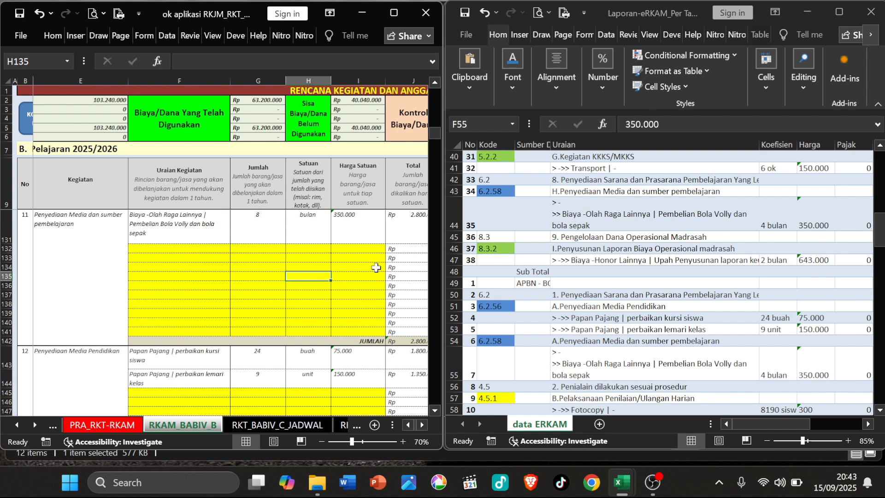
click(340, 249)
click(687, 294)
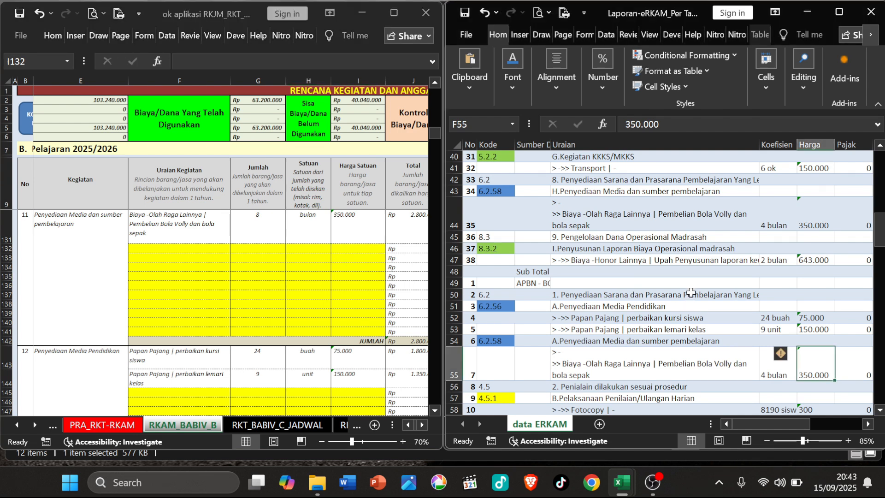
Step: Maximize the plan workbook, check the unused budget formula in cell I5 and review the filled activities back towards the first one
scroll(690, 293, down, 4)
scroll(690, 293, up, 1)
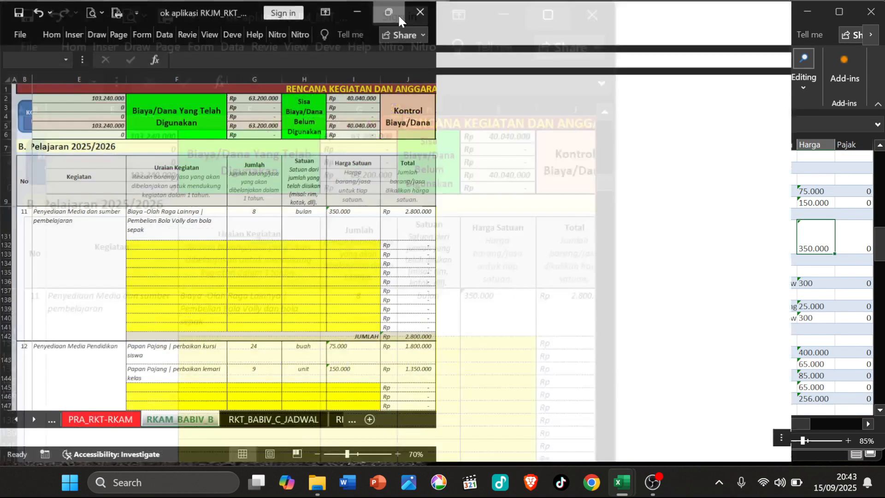
click(396, 13)
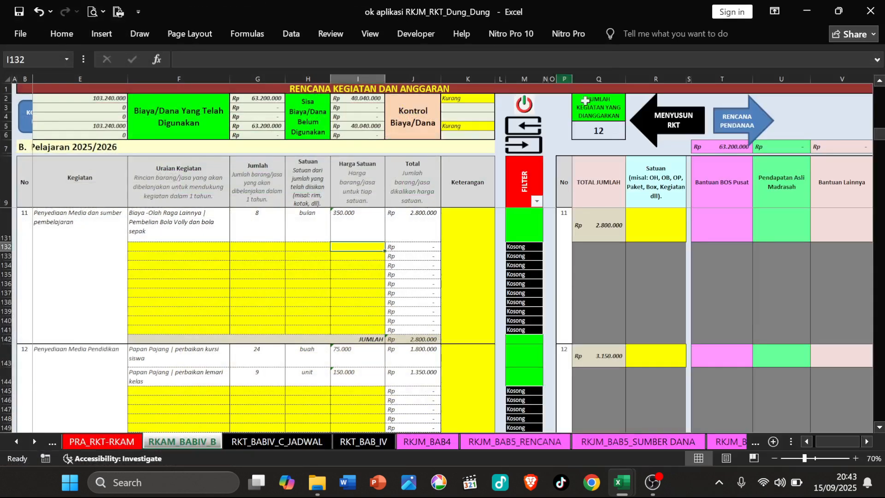
click(455, 127)
click(344, 128)
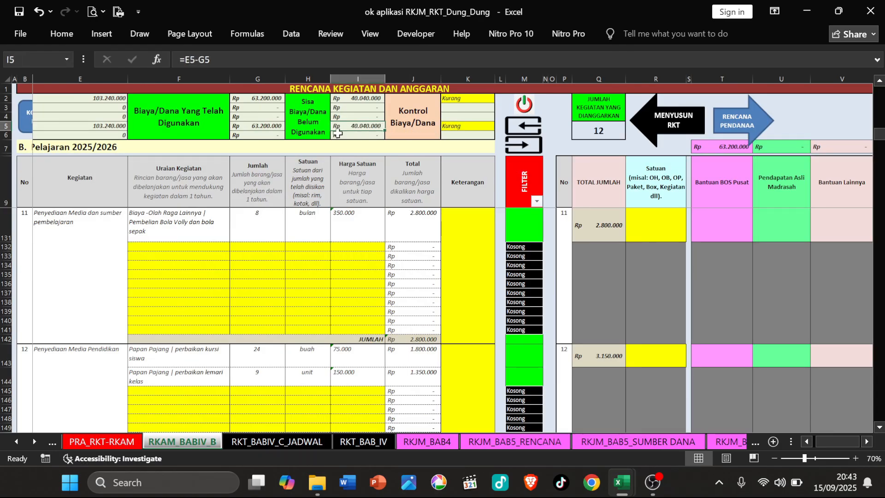
scroll(336, 143, up, 1)
scroll(335, 143, up, 12)
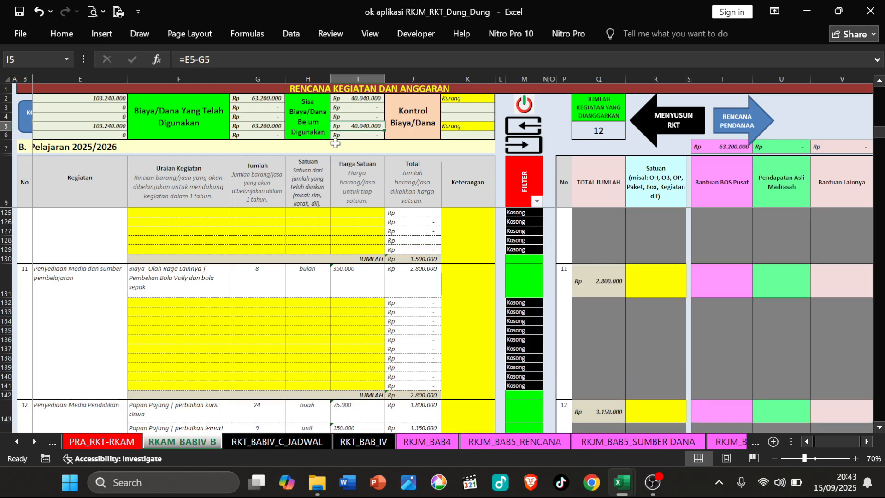
scroll(333, 143, up, 20)
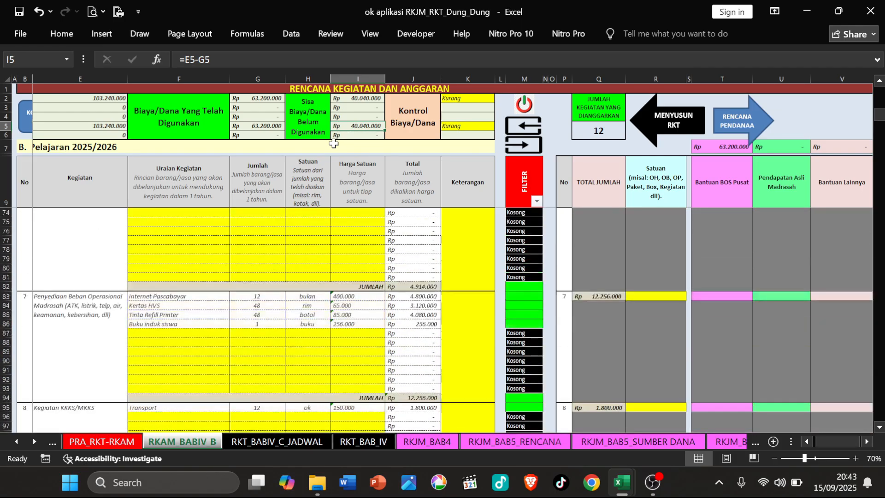
scroll(334, 144, up, 3)
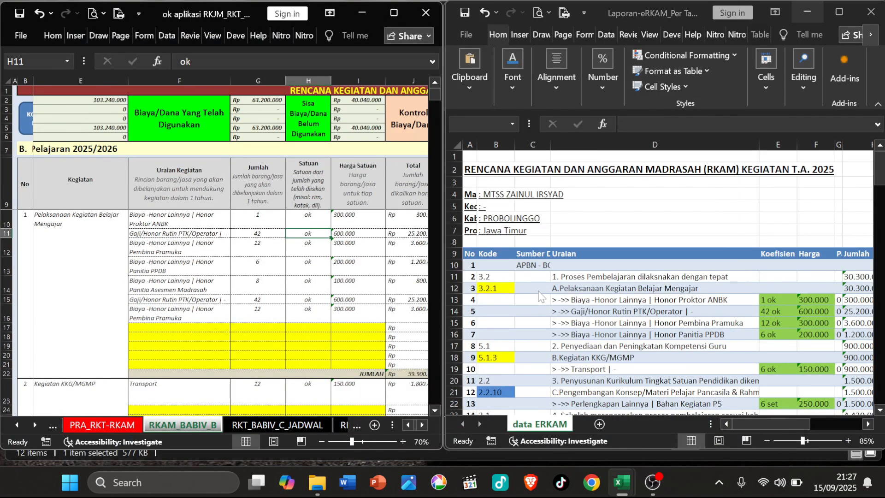
Step: Compare the Nasi Kotak + minum gelas item in row 60 of the eRKAM report with its entry under activity 5 of the plan
click(623, 281)
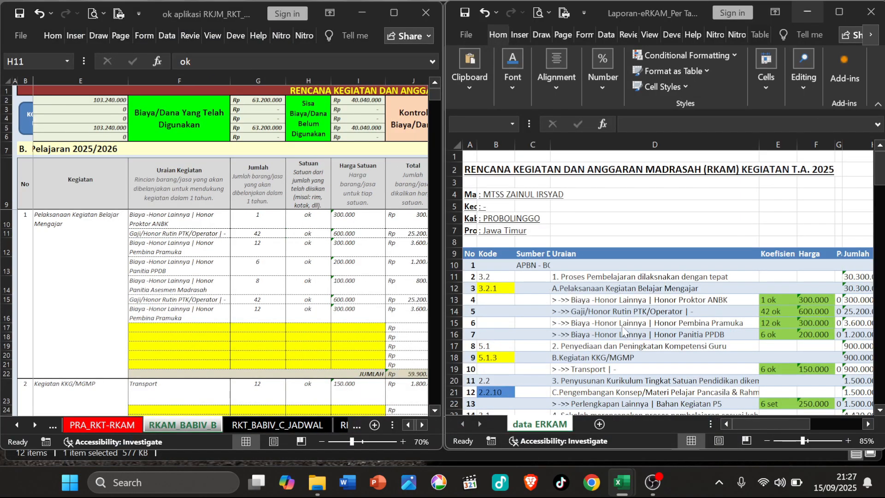
click(359, 102)
scroll(618, 326, down, 4)
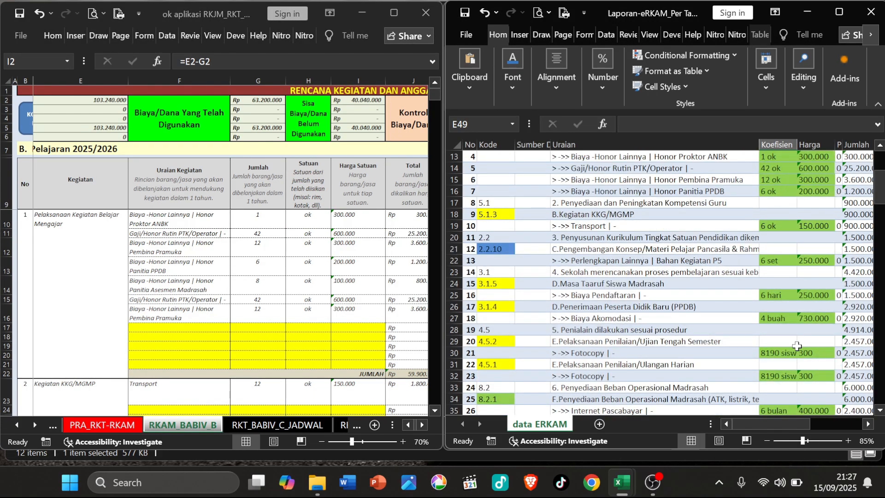
scroll(687, 287, down, 8)
scroll(687, 286, down, 3)
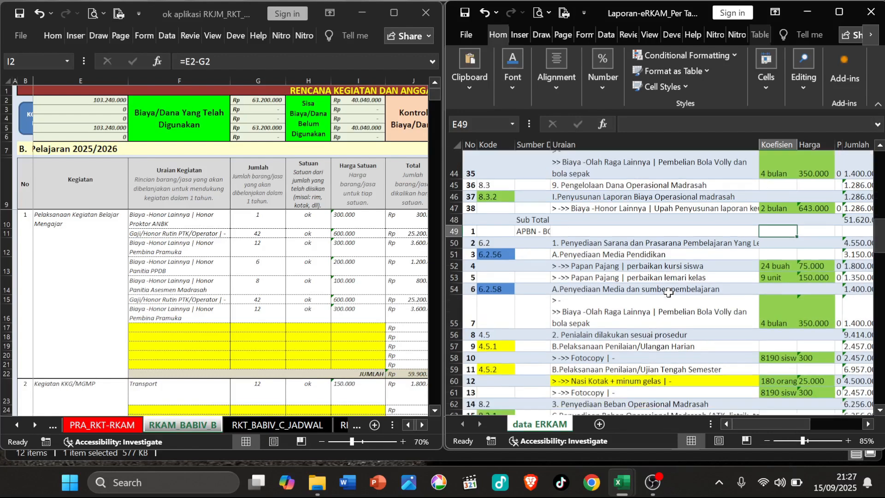
click(682, 341)
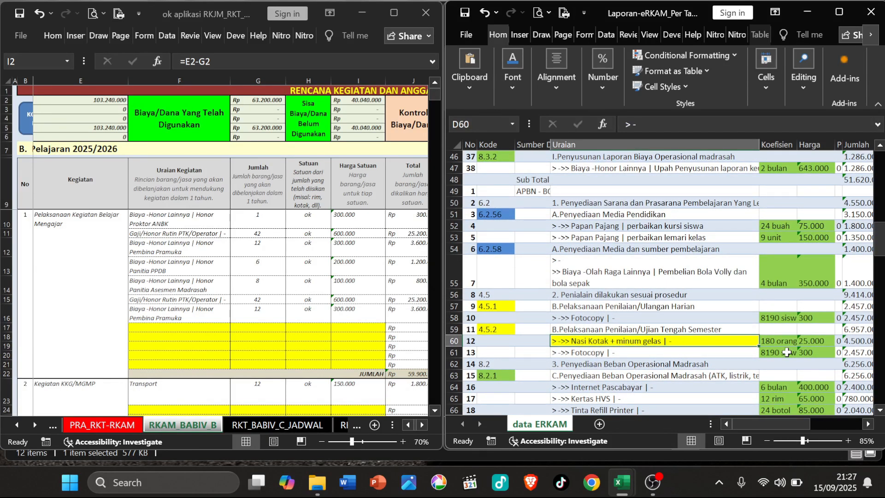
click(812, 342)
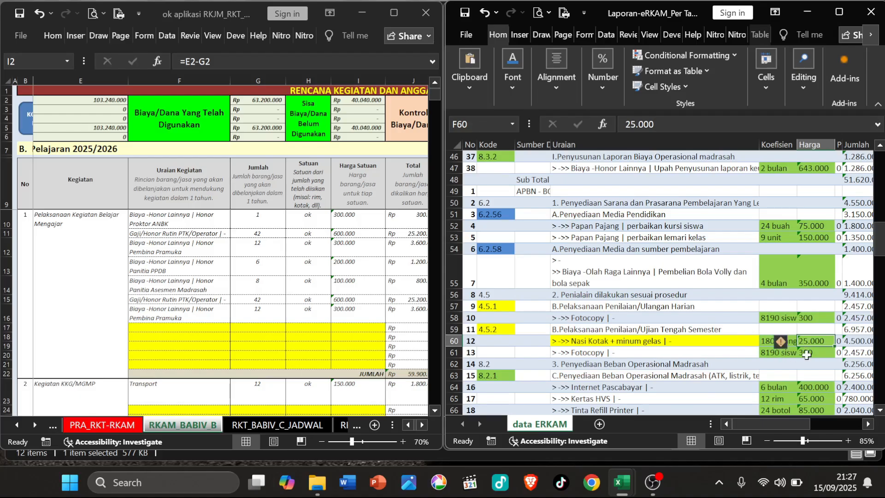
scroll(806, 354, down, 1)
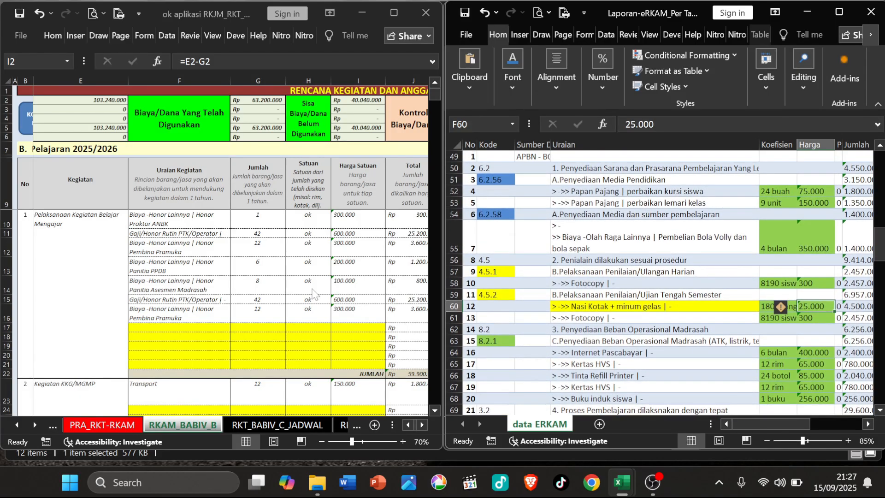
scroll(318, 297, down, 9)
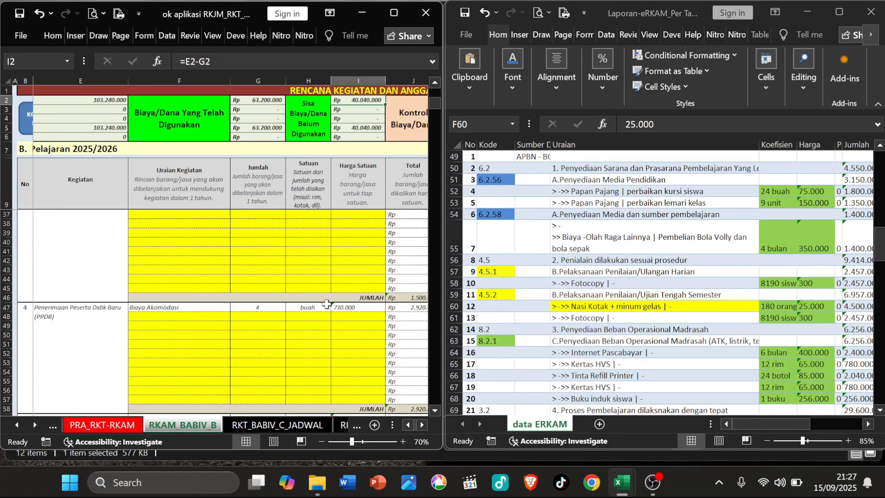
scroll(327, 304, down, 4)
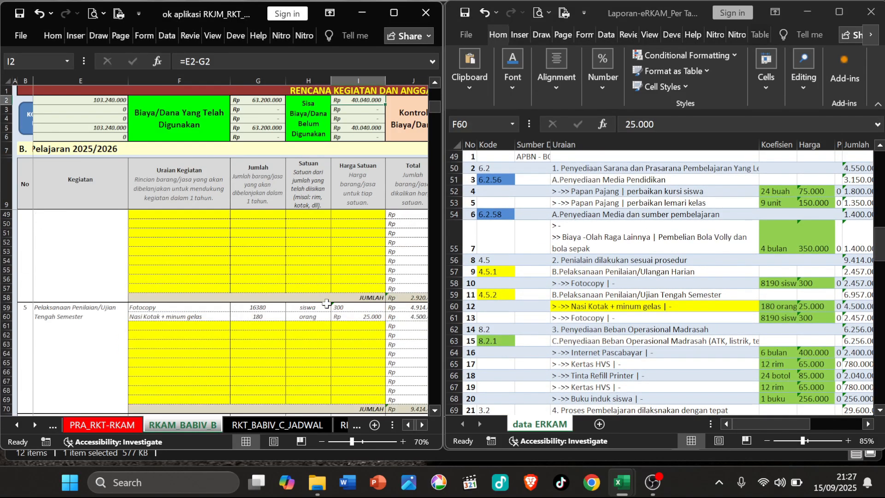
click(372, 315)
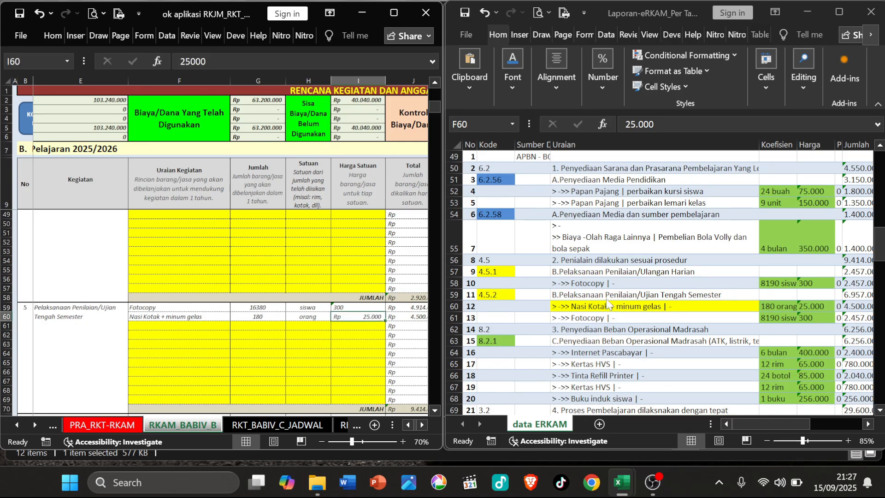
Step: Maximize the plan workbook and choose Bantuan BOS Pusat as the Keterangan of activity 1, Pelaksanaan Kegiatan Belajar Mengajar
click(395, 13)
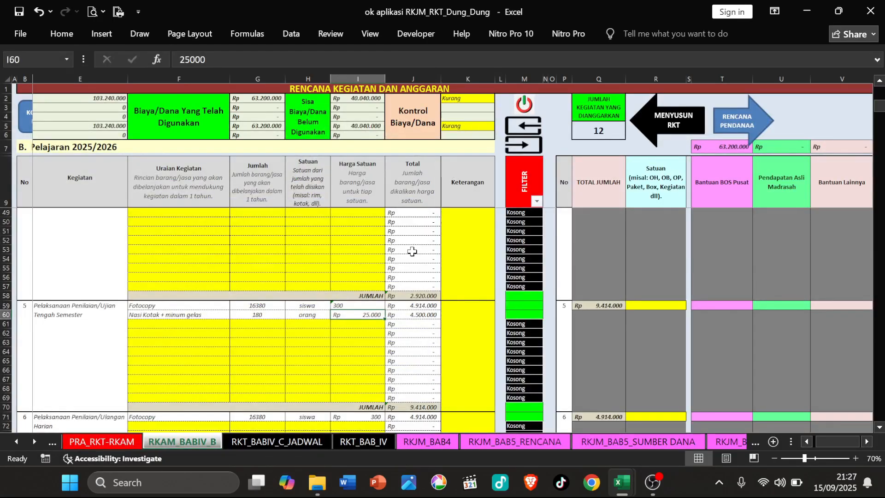
click(412, 251)
click(463, 191)
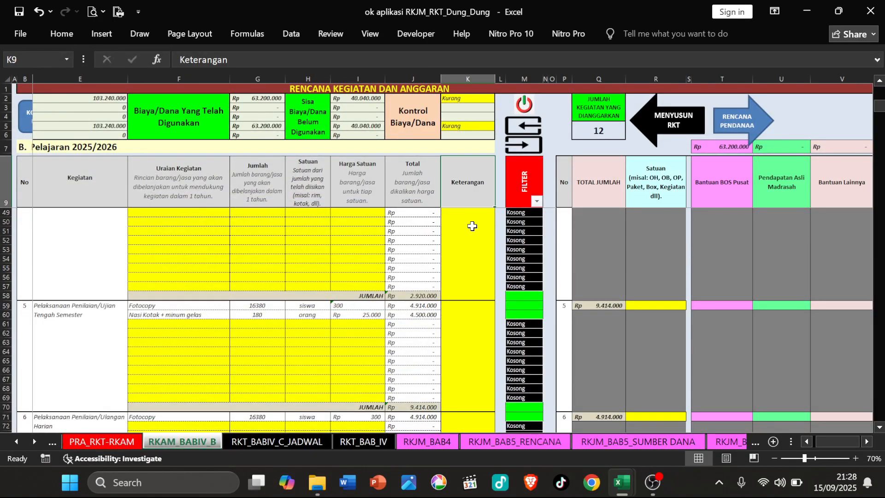
click(474, 230)
scroll(475, 244, up, 13)
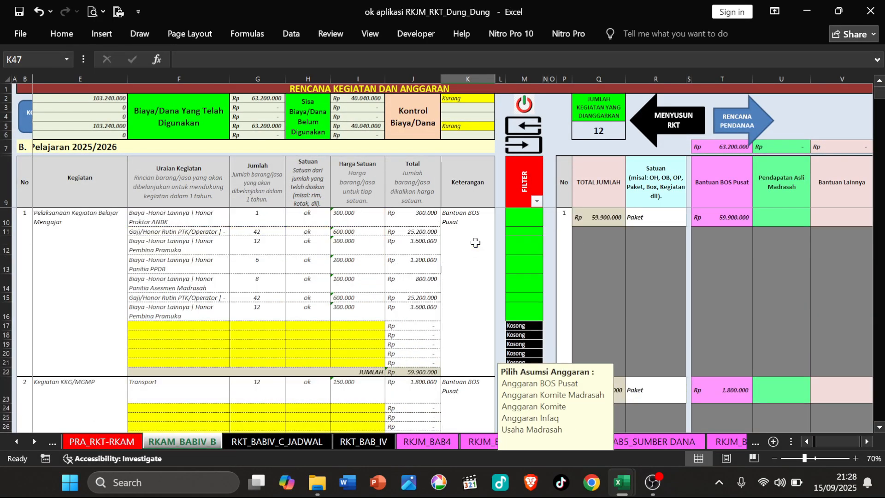
ctrl+scroll(475, 243, up, 1)
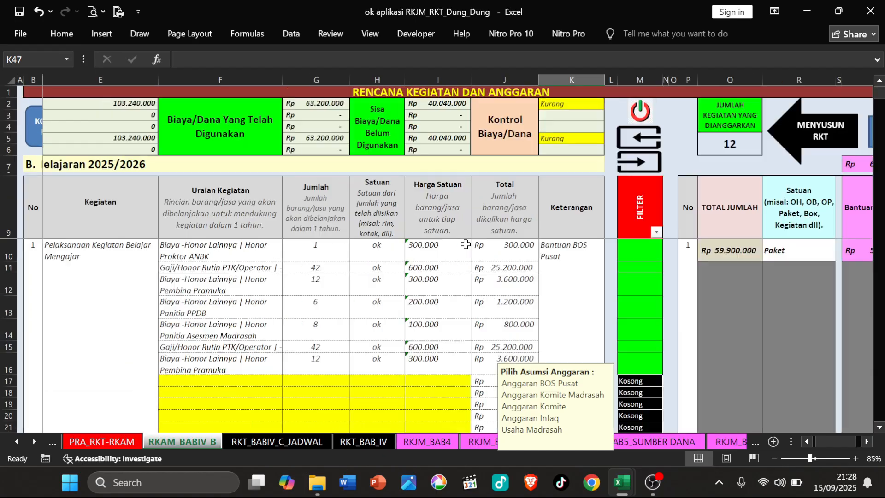
click(562, 257)
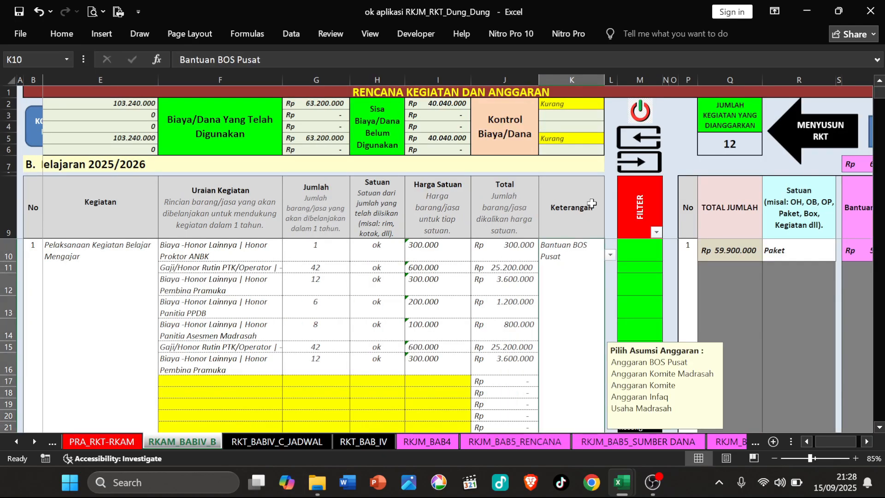
click(611, 255)
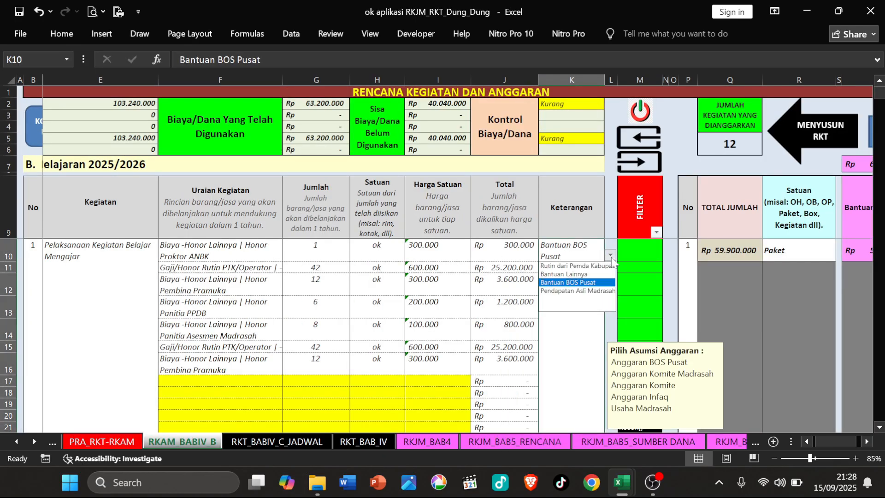
click(597, 283)
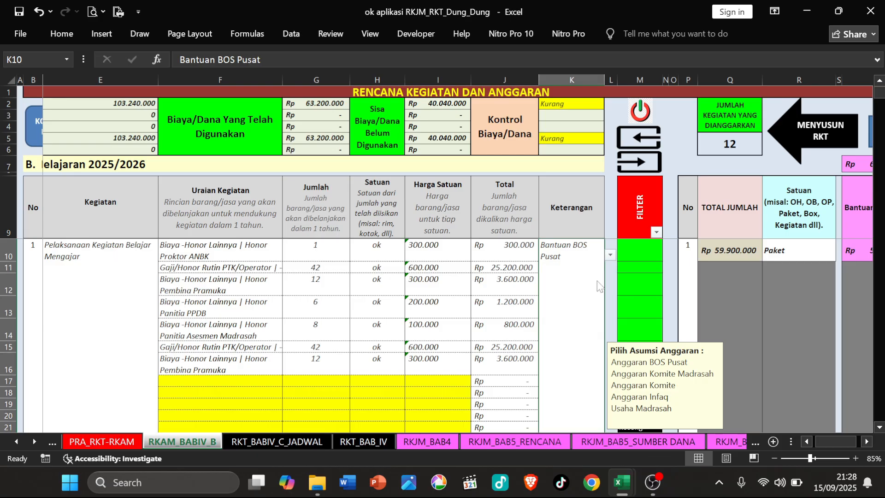
Step: Set the Keterangan of activity 4, Penerimaan Peserta Didik Baru (PPDB), to Bantuan BOS Pusat
scroll(577, 285, down, 6)
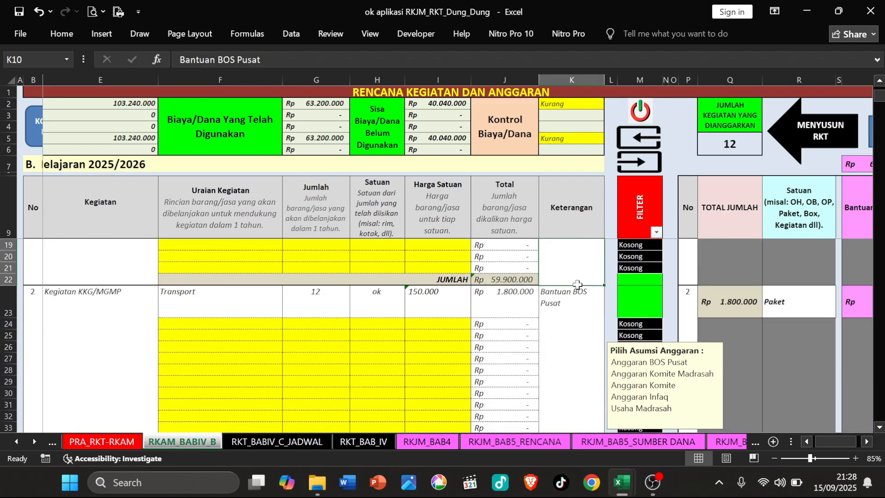
scroll(577, 285, down, 1)
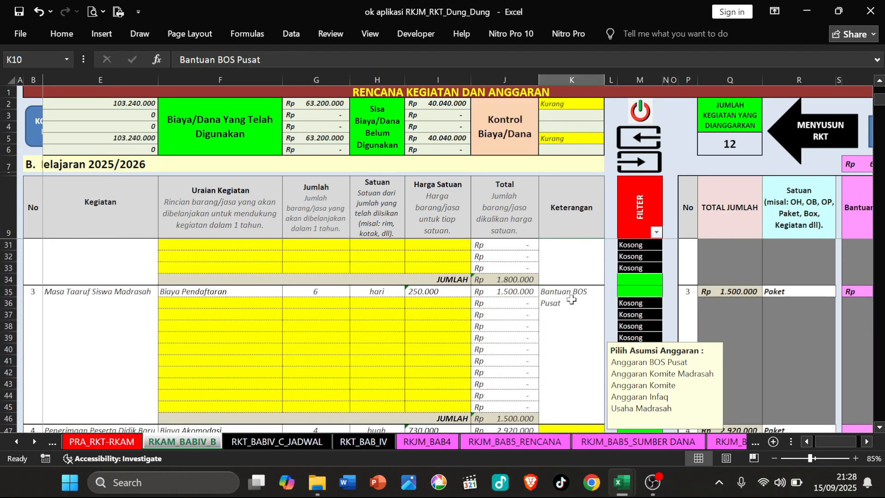
scroll(571, 299, down, 4)
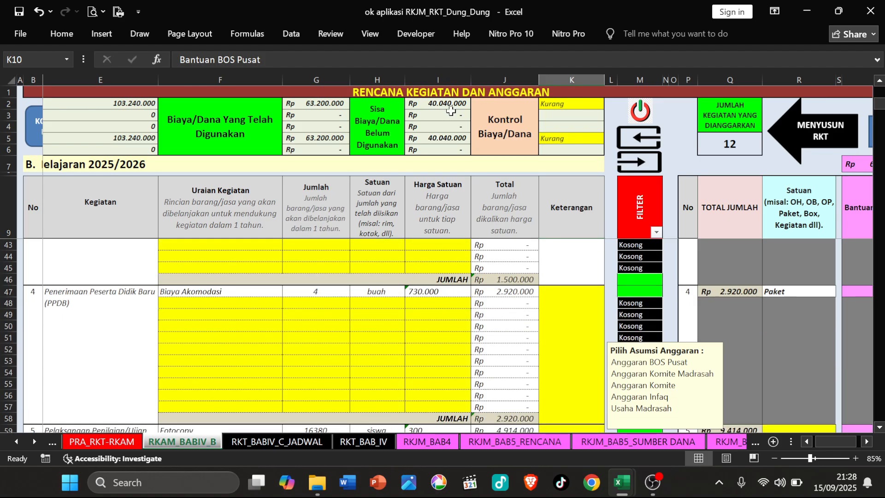
click(572, 324)
scroll(560, 323, down, 1)
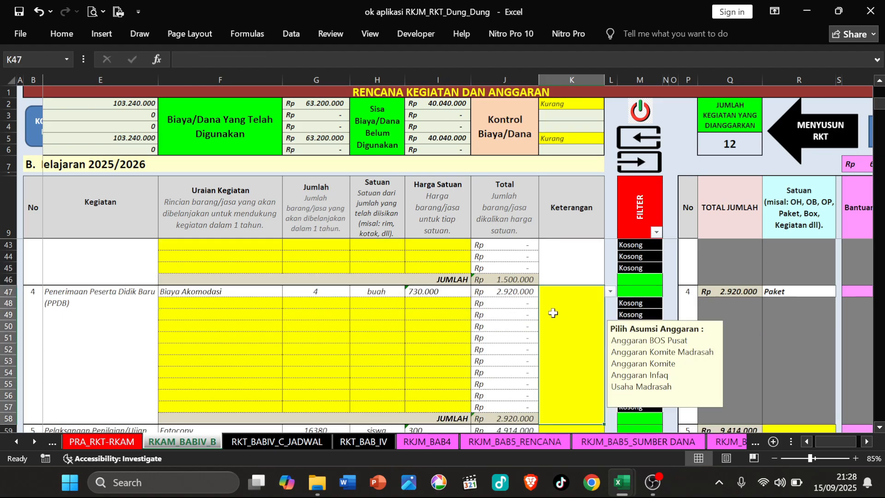
click(610, 257)
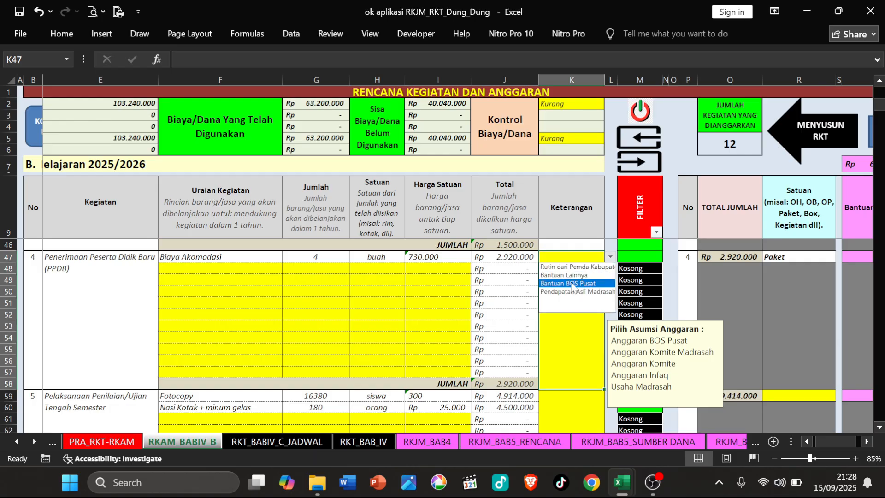
click(594, 284)
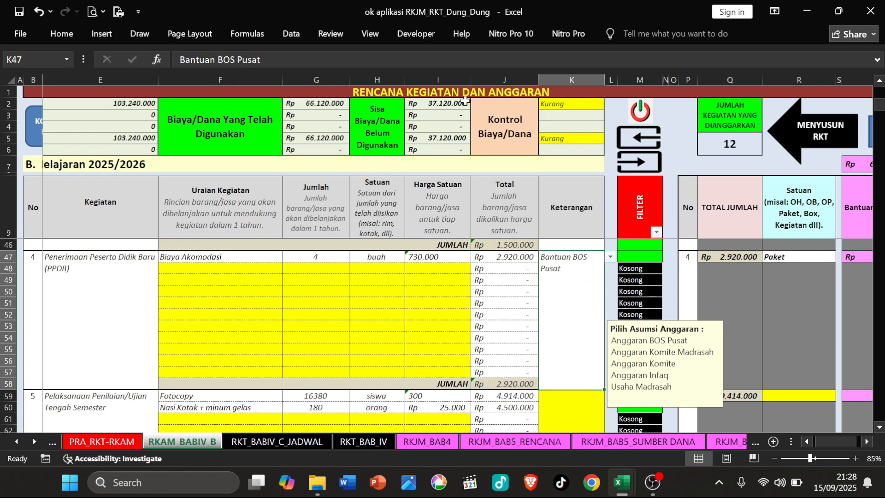
Step: Set the Keterangan of activity 5, Pelaksanaan Penilaian/Ujian Tengah Semester, to Bantuan BOS Pusat
click(589, 400)
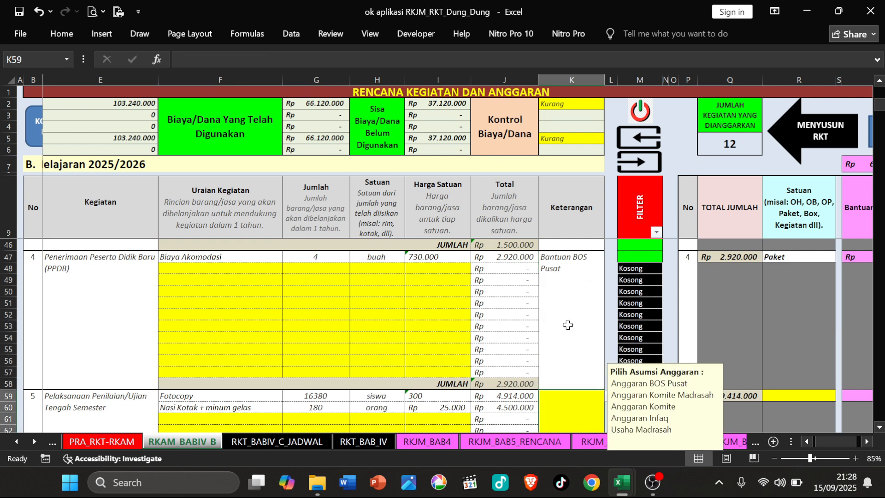
scroll(563, 316, down, 2)
scroll(562, 311, down, 1)
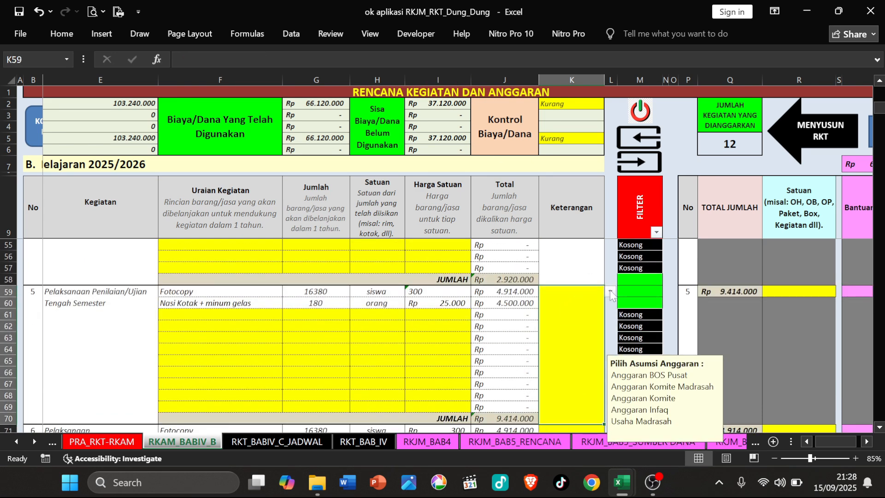
click(611, 292)
click(584, 315)
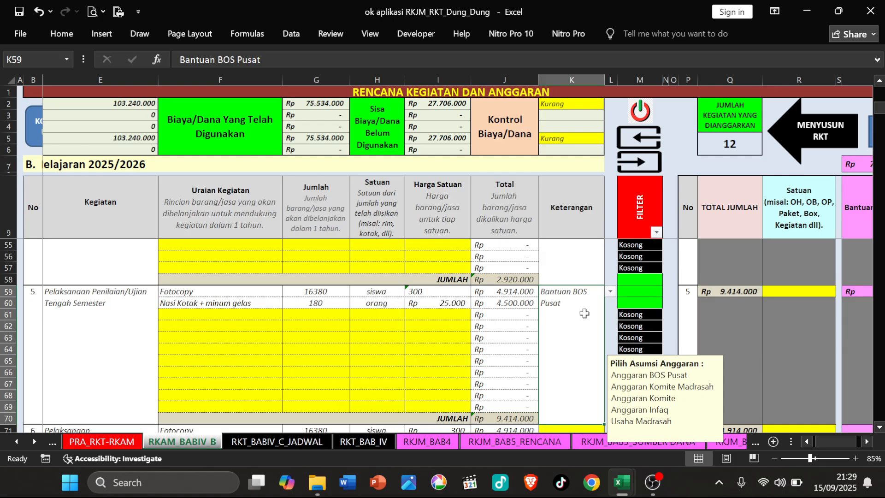
Step: Set the Keterangan of activity 6, Pelaksanaan Penilaian/Ulangan Harian, to Bantuan BOS Pusat
scroll(560, 316, down, 3)
click(562, 330)
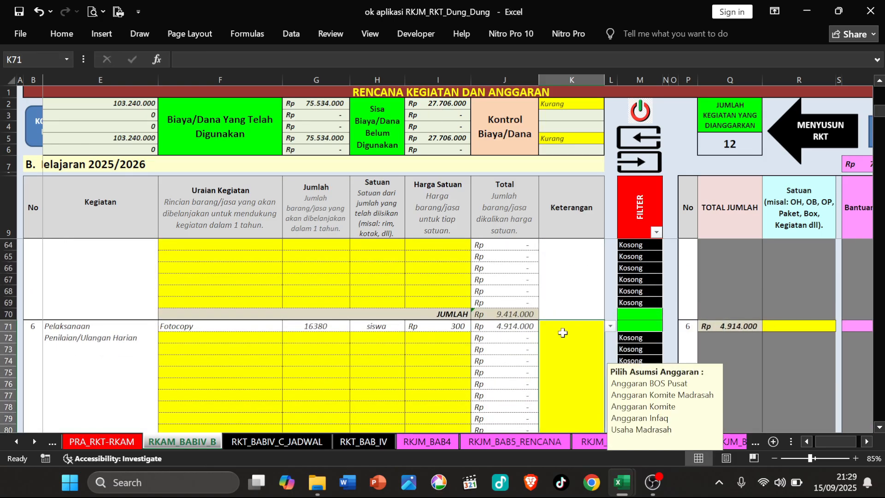
click(611, 325)
click(587, 357)
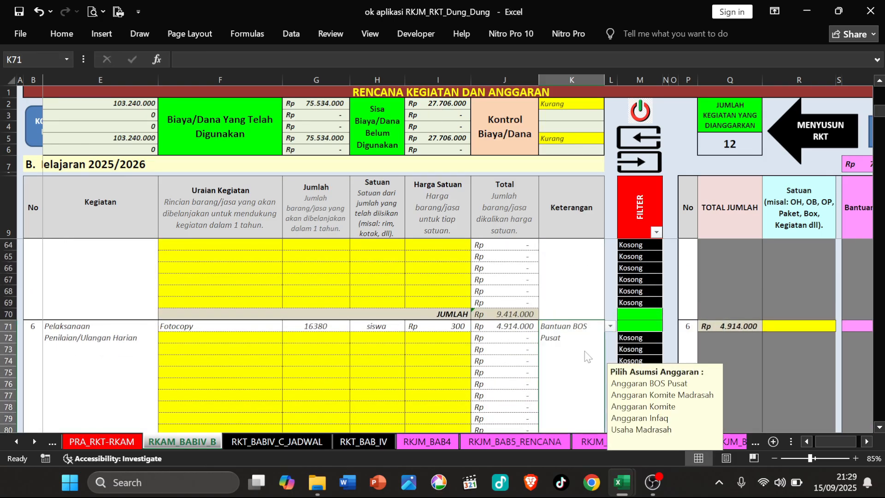
Step: Set the Keterangan of activity 7, Penyediaan Beban Operasional Madrasah, to Bantuan BOS Pusat
scroll(576, 339, down, 4)
click(574, 335)
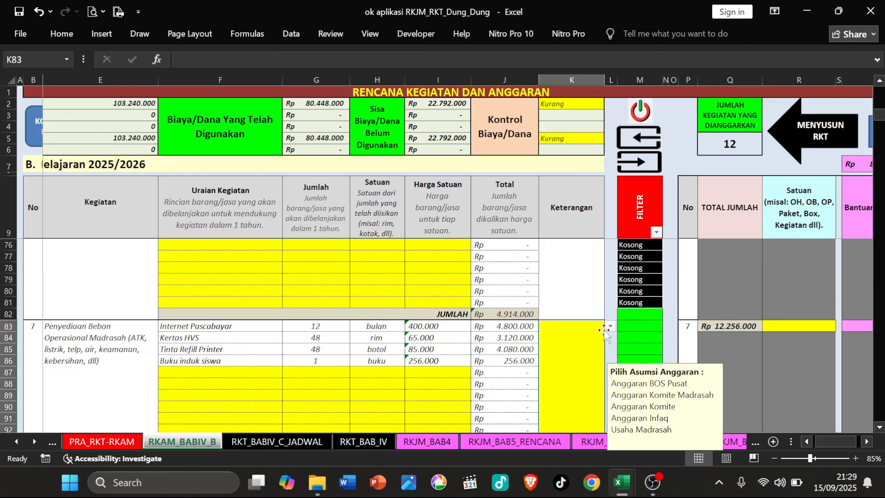
click(611, 326)
click(590, 352)
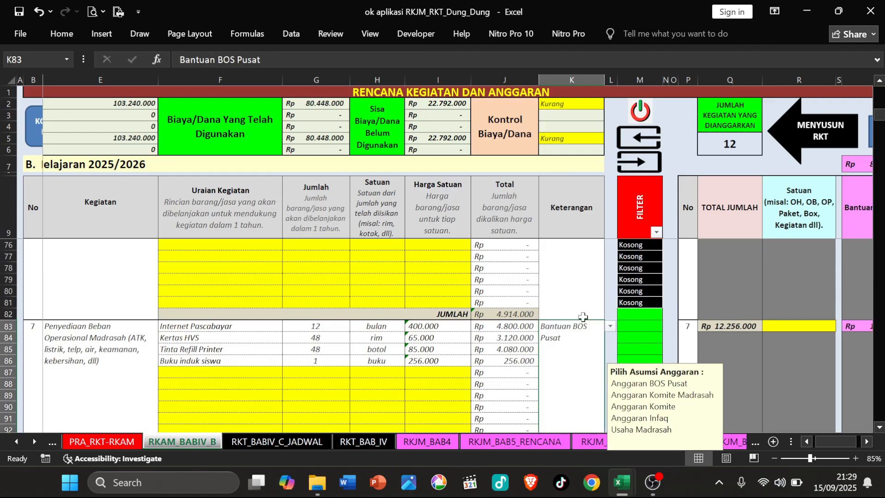
Step: Set the Keterangan of activity 8, Kegiatan KKKS/MKKS, to Bantuan BOS Pusat
scroll(581, 322, down, 4)
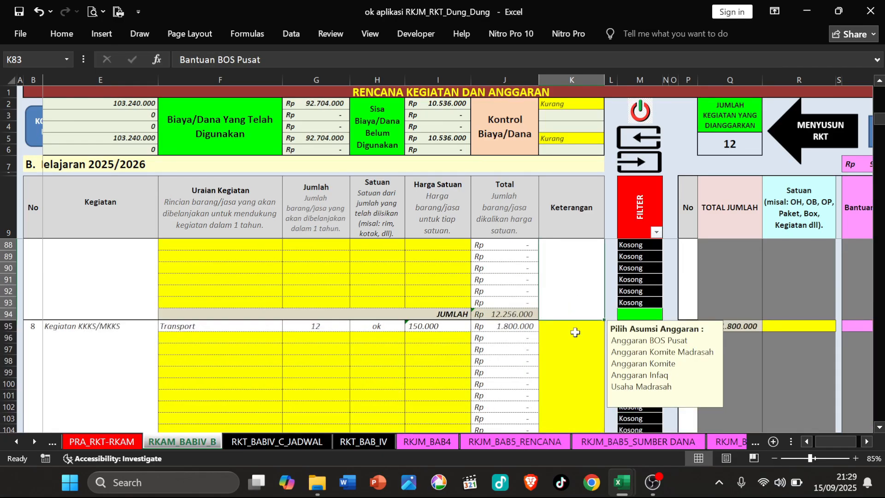
click(575, 333)
click(611, 327)
click(584, 353)
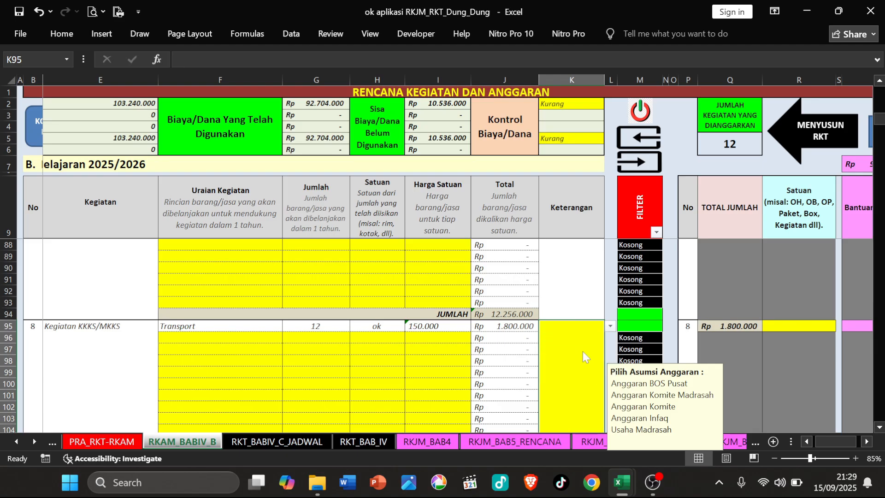
Step: Set the Keterangan of activity 9, Penyusunan Laporan Biaya Operasional madrasah, to Bantuan BOS Pusat
scroll(584, 358, down, 5)
click(580, 345)
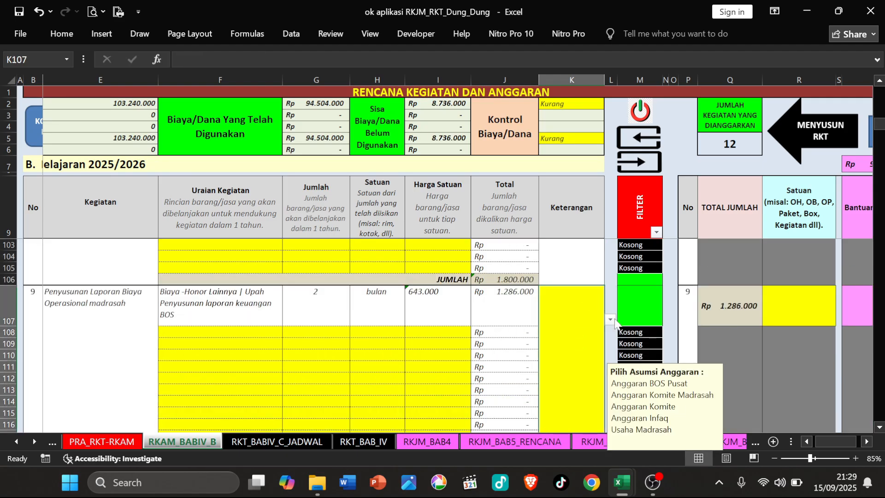
click(611, 319)
click(581, 347)
Step: Set the Keterangan of activity 10, Pengembangan Konsep/Materi Pelajar Pancasila & Rahmatan Lil Alamin, to Bantuan BOS Pusat
scroll(580, 336, down, 1)
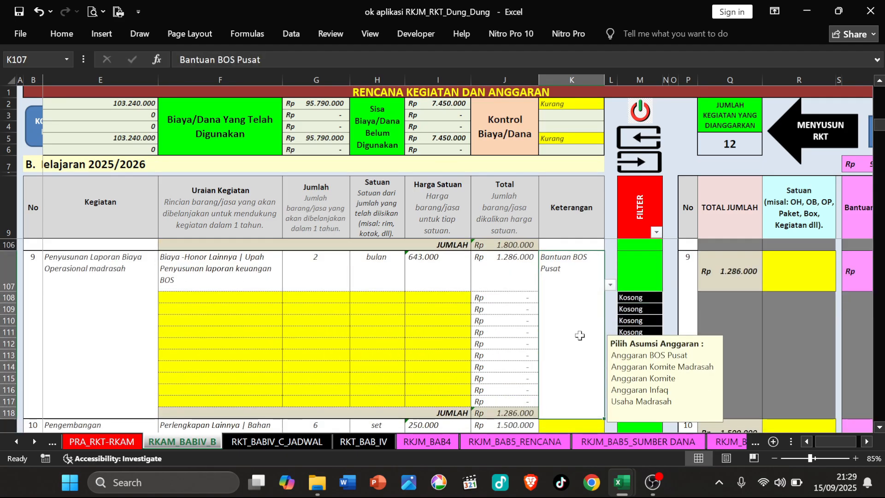
scroll(576, 331, down, 2)
click(573, 332)
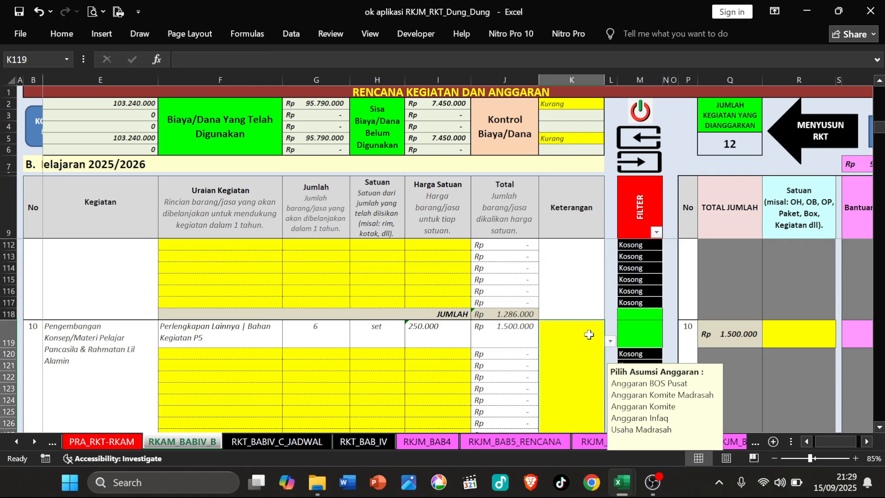
click(610, 341)
click(576, 368)
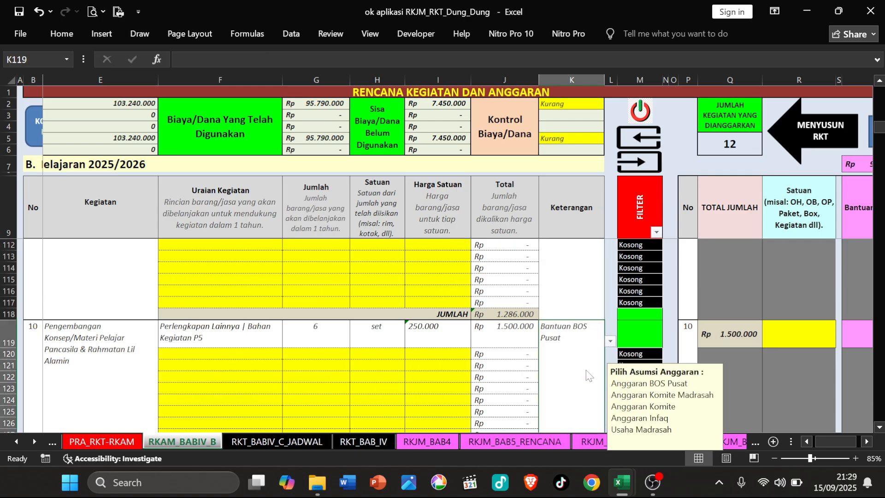
Step: Set the Keterangan of activity 11, Penyediaan Media dan sumber pembelajaran, to Bantuan BOS Pusat
scroll(580, 358, down, 2)
scroll(580, 359, down, 2)
click(581, 341)
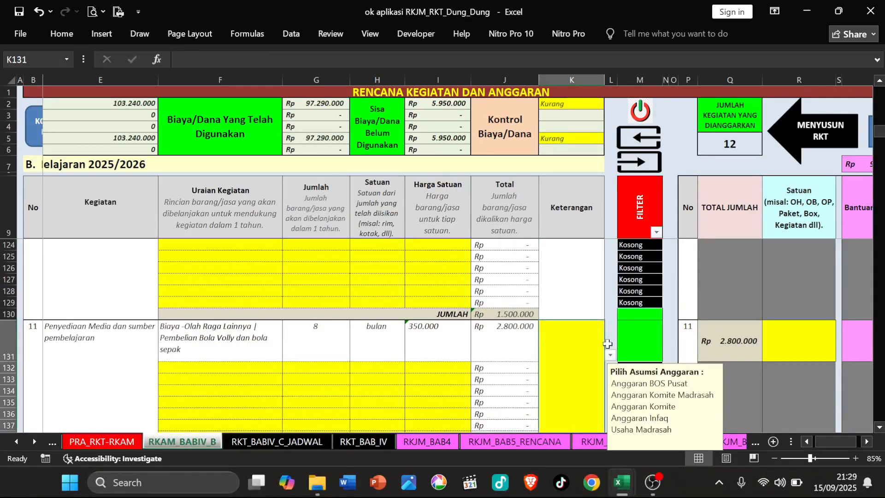
click(610, 356)
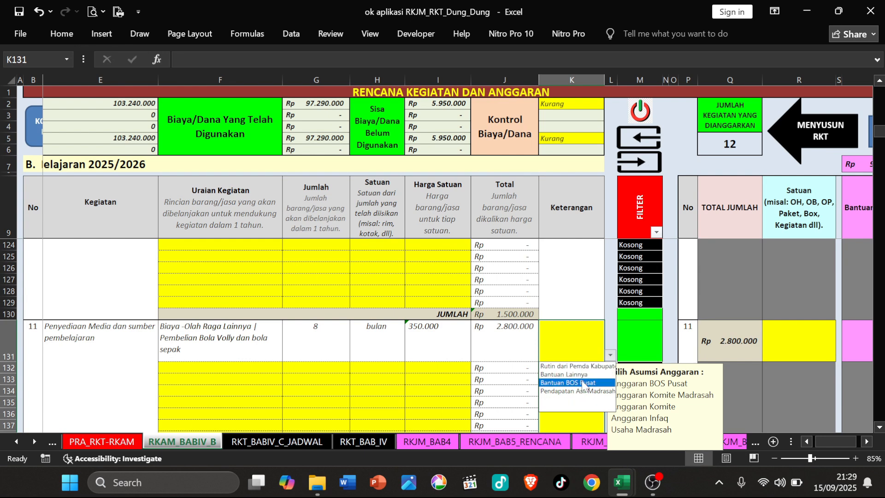
click(574, 368)
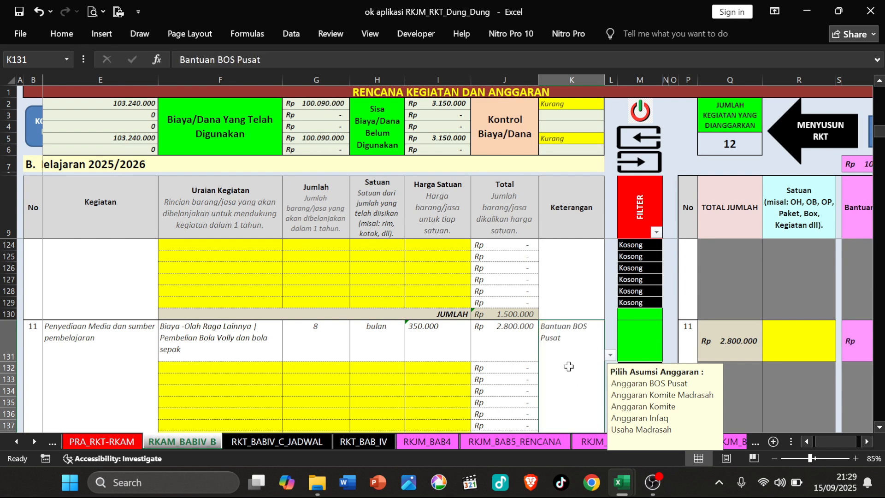
Step: Set the Keterangan of activity 12, Penyediaan Media Pendidikan, to Bantuan BOS Pusat
scroll(569, 366, down, 4)
click(571, 348)
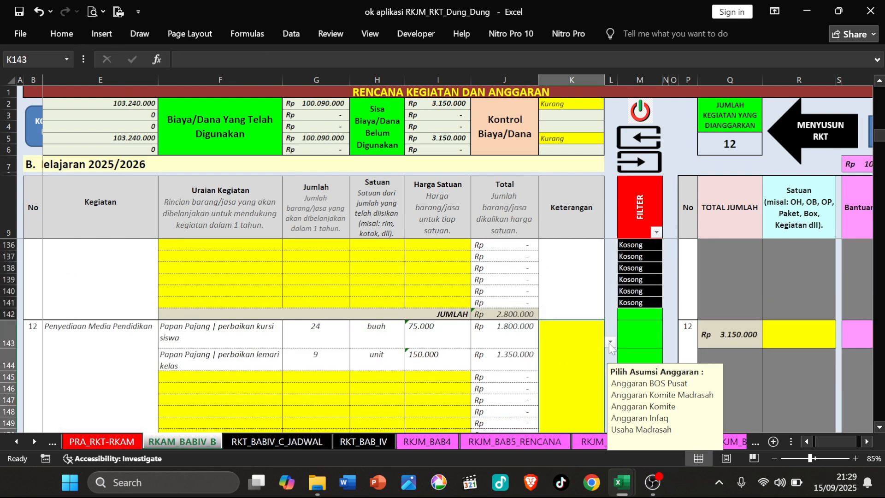
click(610, 341)
click(574, 353)
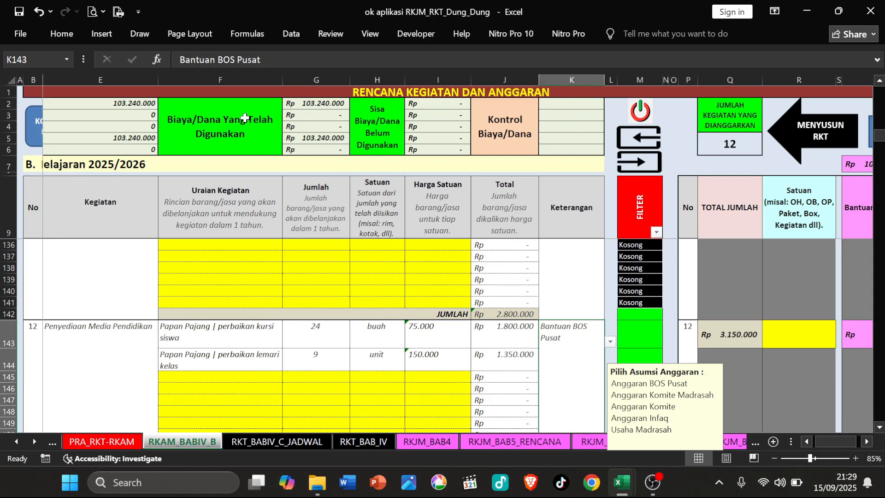
Step: Compare the used funds with the available budget in the summary rows above the activity table
click(204, 138)
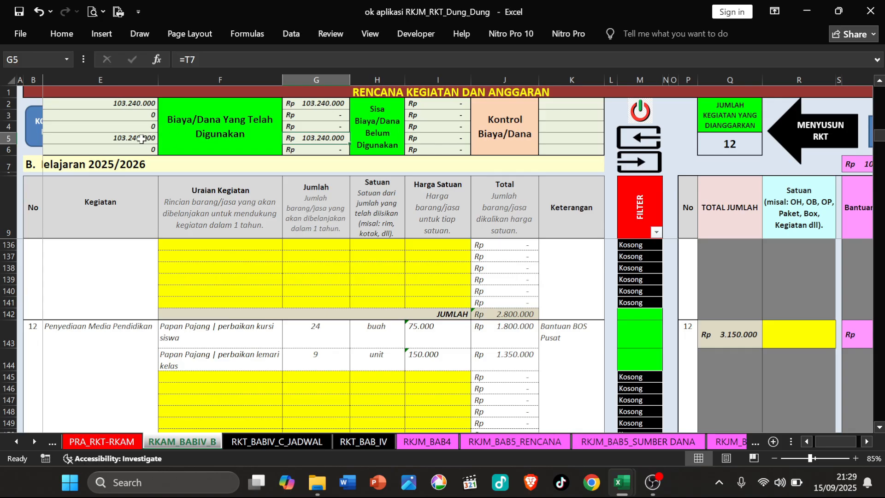
click(150, 140)
click(553, 284)
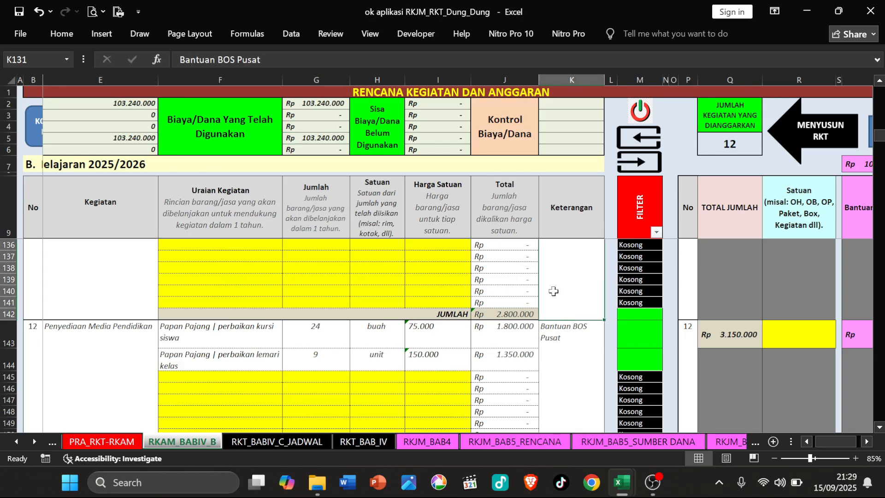
scroll(553, 291, up, 4)
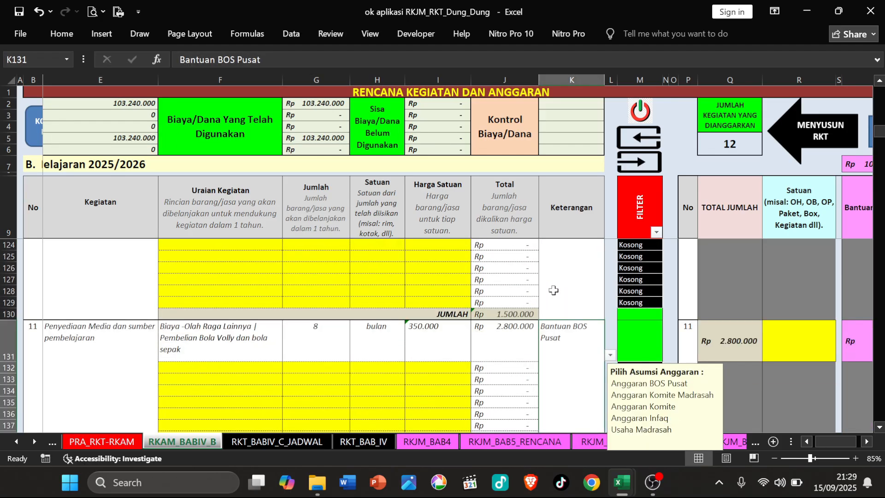
scroll(554, 289, up, 12)
Step: Switch to the Laporan-eRKAM_Per Tahap workbook and check the final Sub Total amounts in the Jumlah and Tahap I columns
click(833, 15)
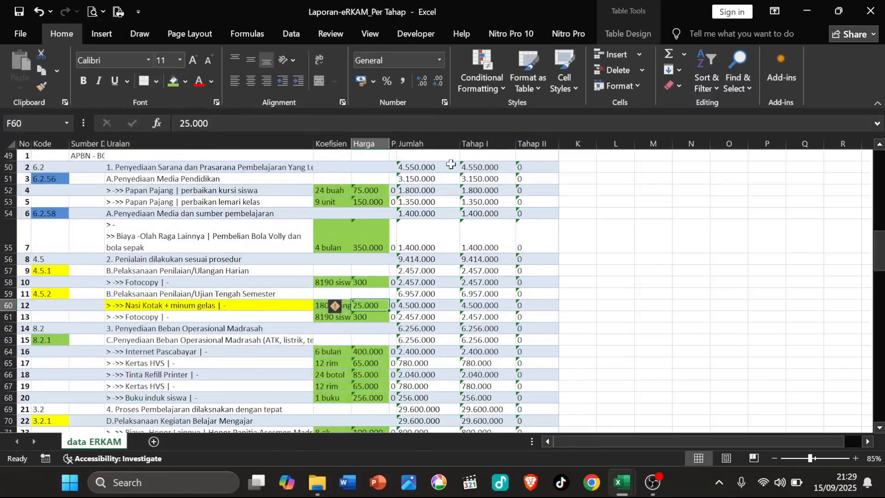
click(428, 189)
scroll(428, 215, up, 6)
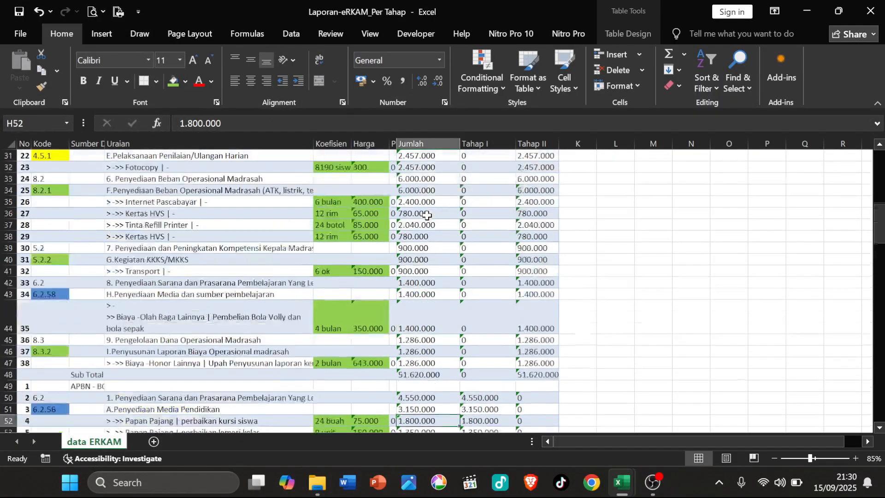
scroll(427, 215, up, 10)
scroll(422, 225, down, 8)
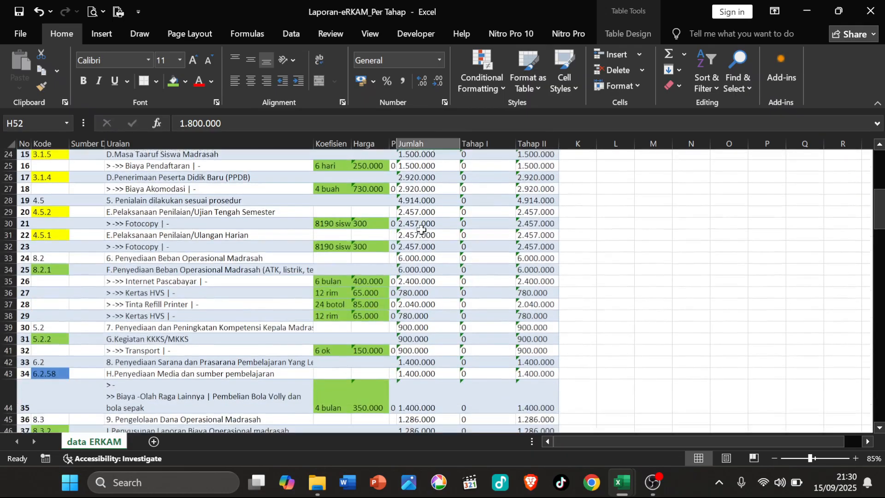
scroll(422, 229, down, 13)
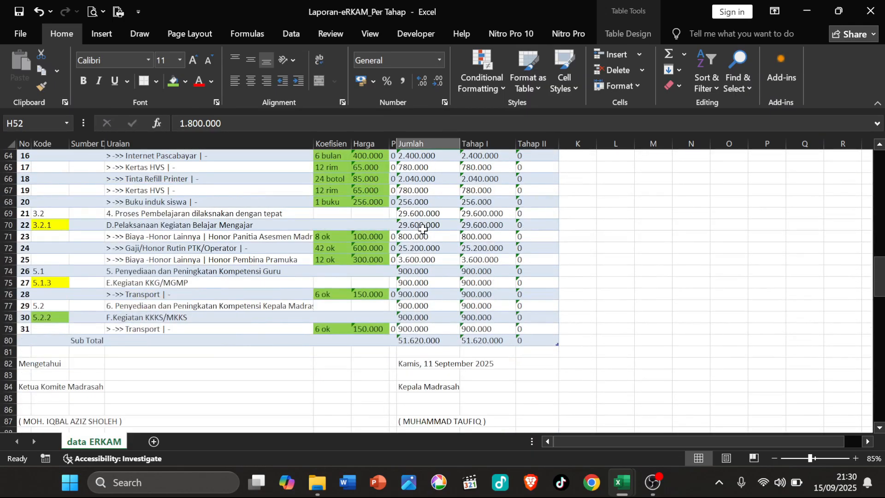
click(425, 342)
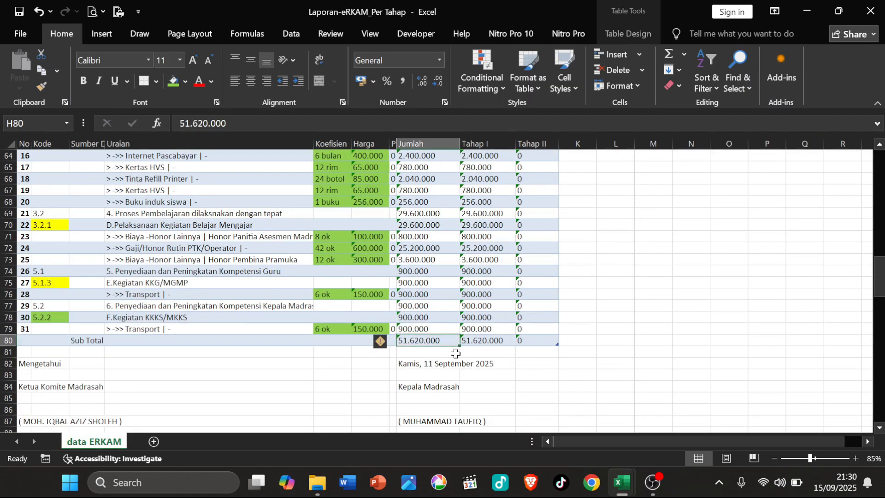
click(505, 343)
Step: Add the Sub Total cells H80 and I80 with a formula in I85 as a check, and clear that cell again
click(503, 398)
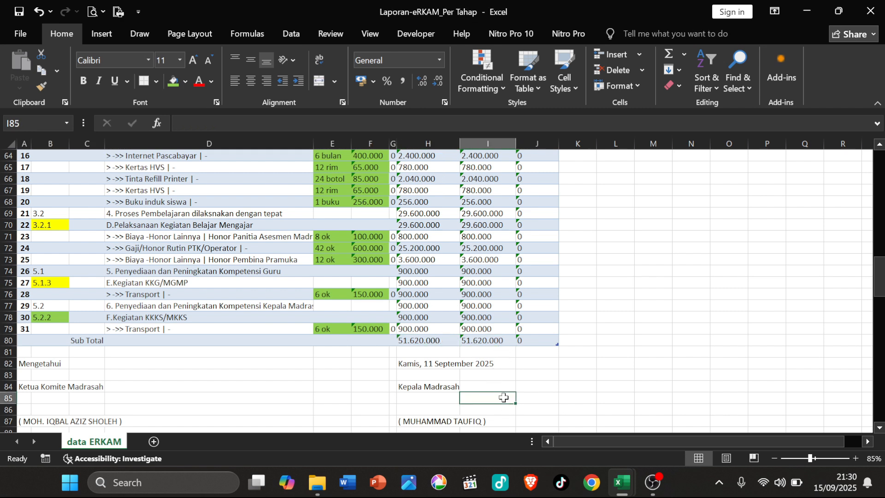
text(=)
click(444, 343)
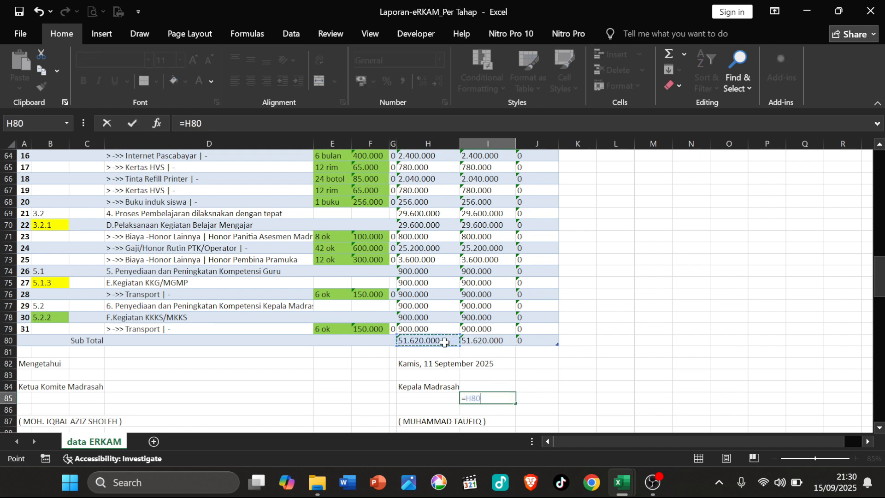
text(+)
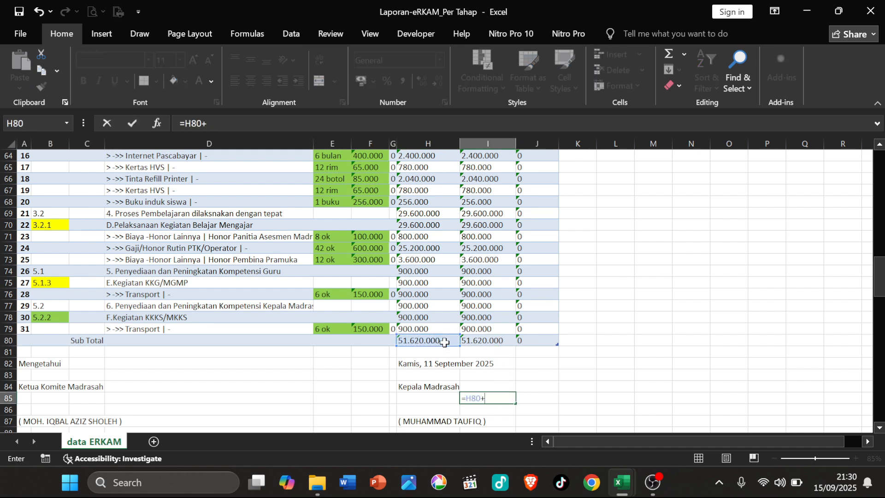
click(500, 341)
key(Return)
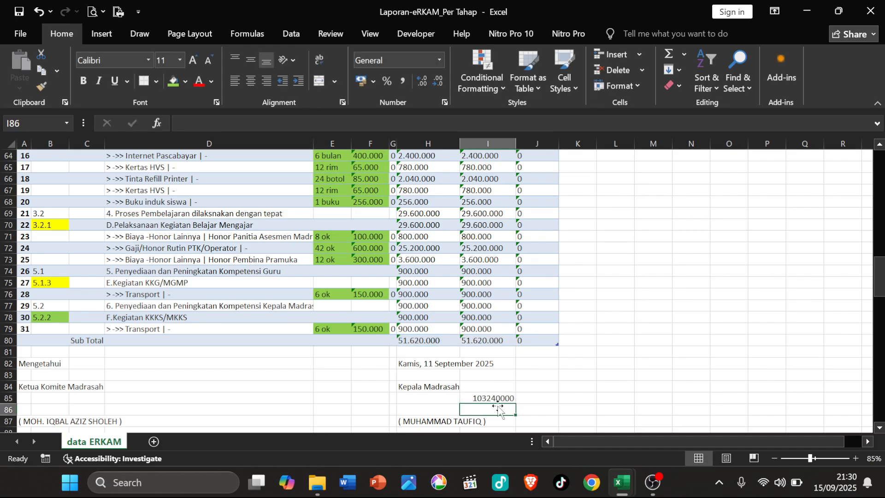
click(502, 399)
key(Delete)
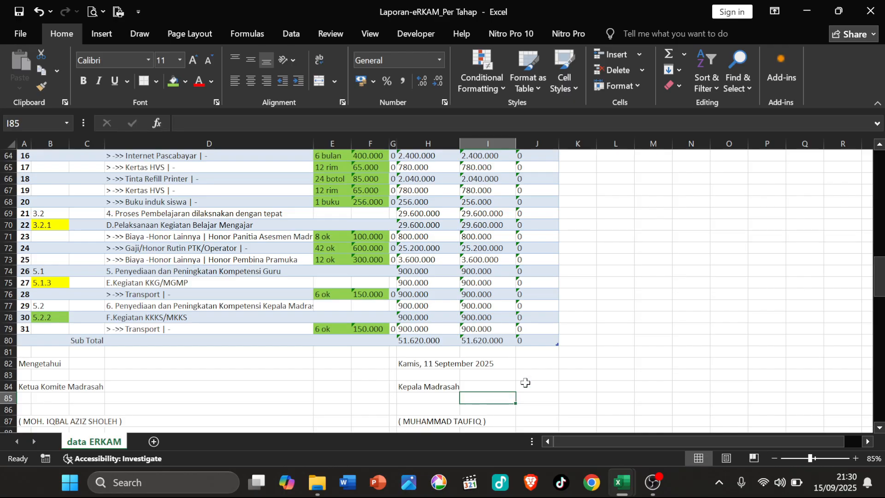
Step: Return to the ok aplikasi RKJM_RKT_Dung_Dung workbook and maximize its window
scroll(416, 277, up, 15)
scroll(416, 277, up, 6)
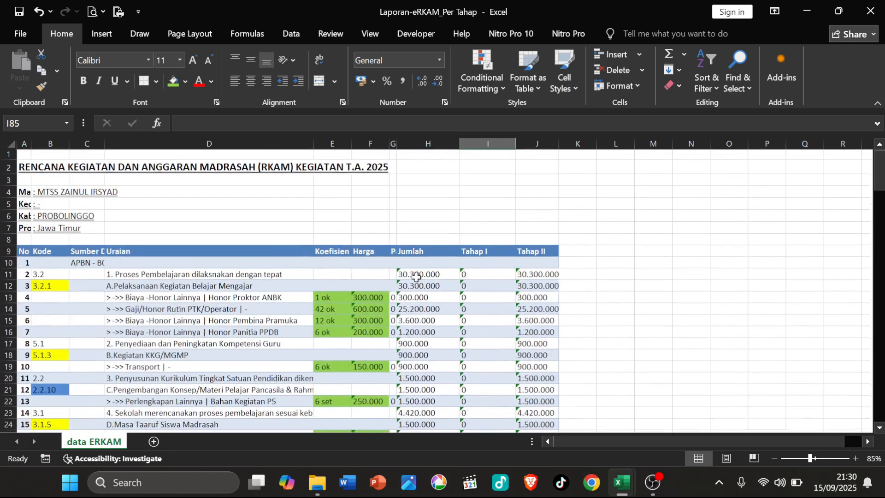
click(839, 11)
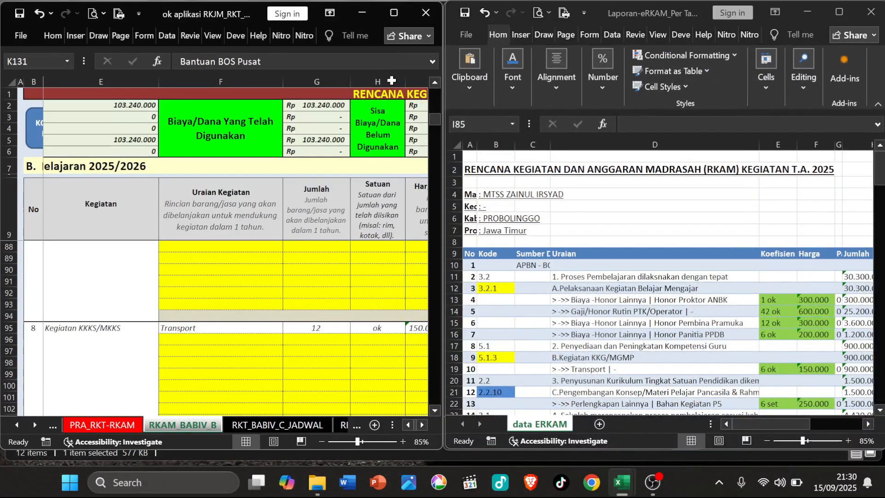
click(395, 13)
click(421, 282)
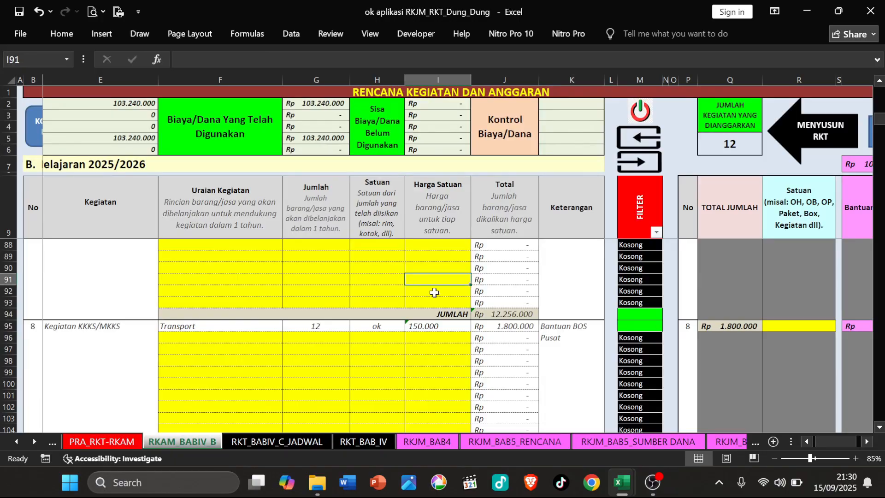
Step: Examine how the Harga Satuan entries of activities 1 to 5 are formatted in the activity table
scroll(428, 290, up, 20)
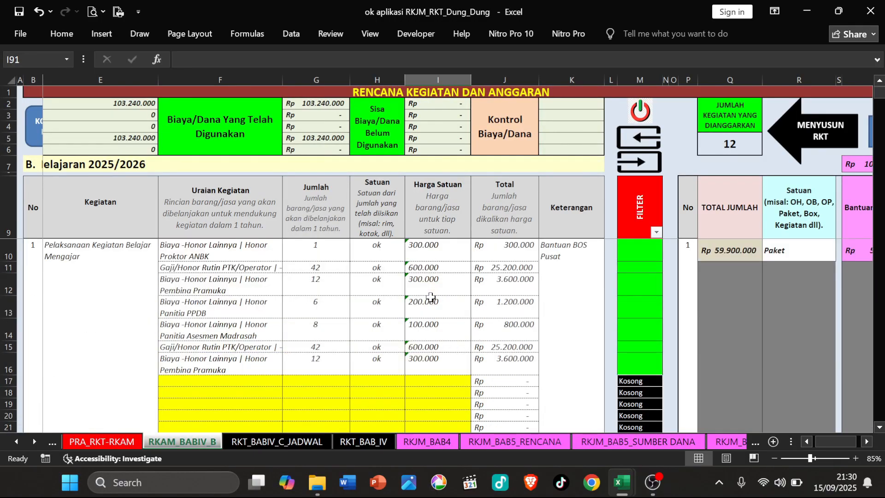
click(442, 252)
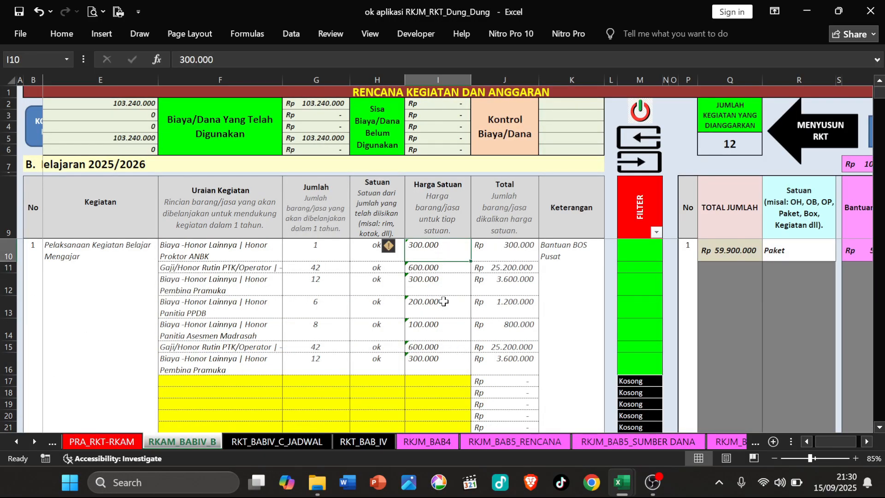
scroll(436, 343, down, 12)
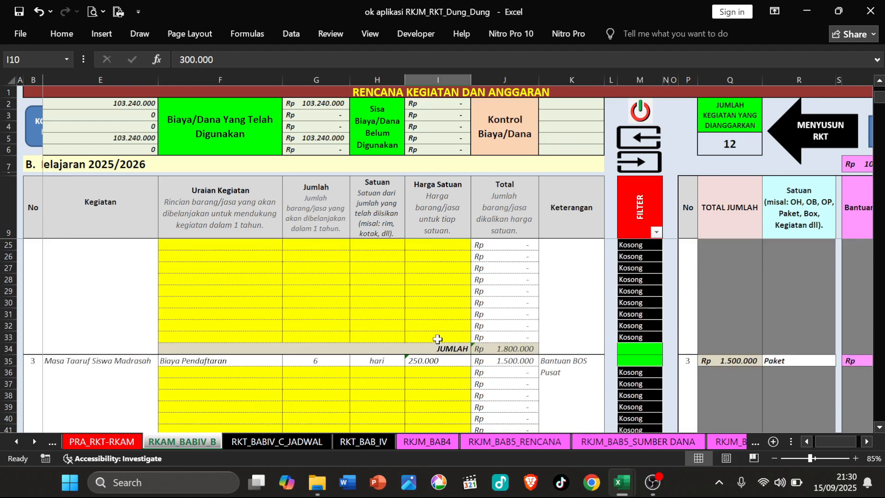
scroll(436, 339, down, 2)
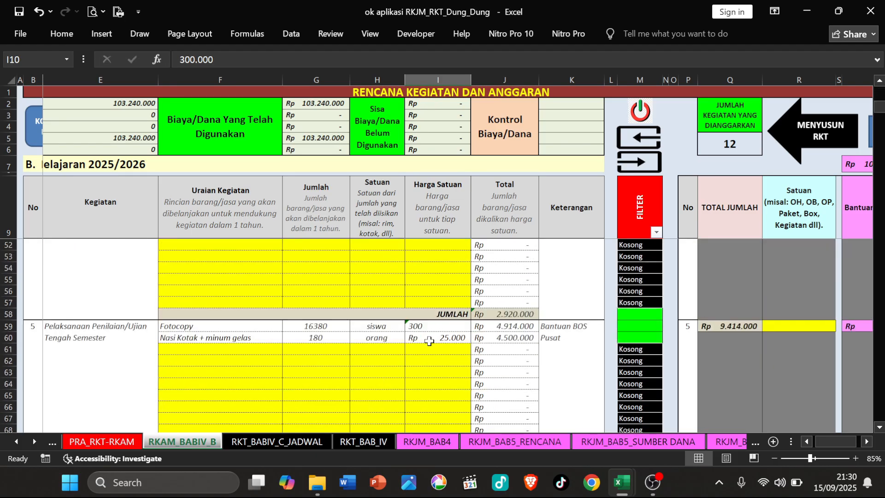
click(429, 340)
scroll(438, 355, up, 14)
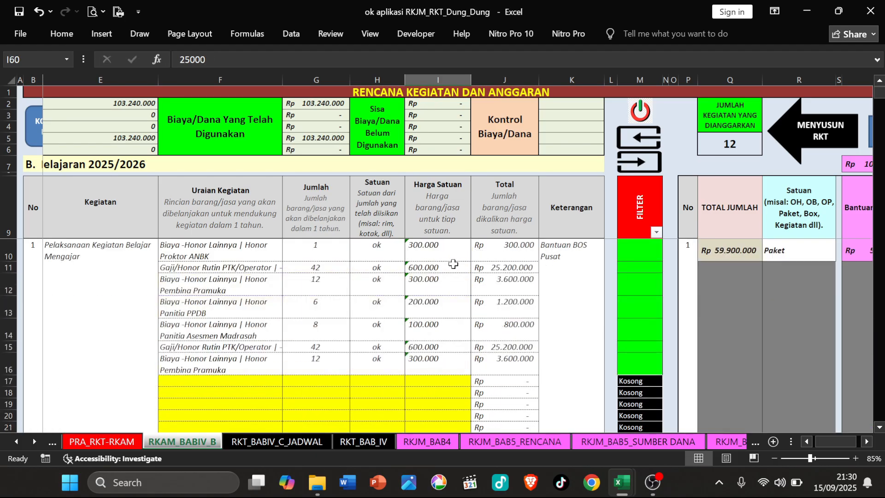
Step: Re-enter the Harga Satuan values of activity 1 in I10 to I14 as the numbers 300000, 600000, 300000, 200000 and 100000
click(441, 255)
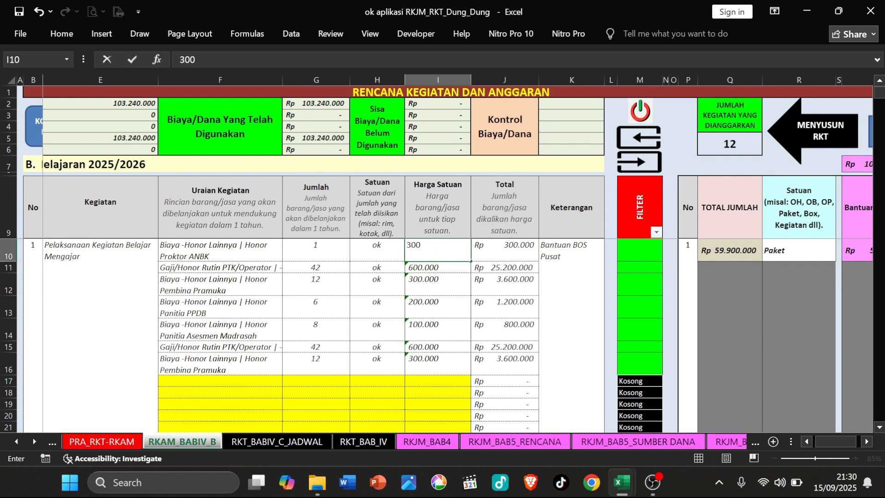
key(Return)
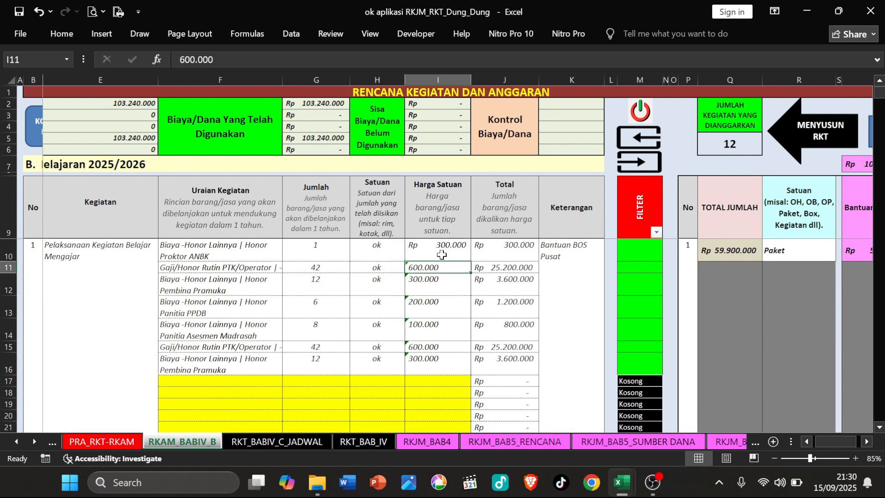
text(600.0)
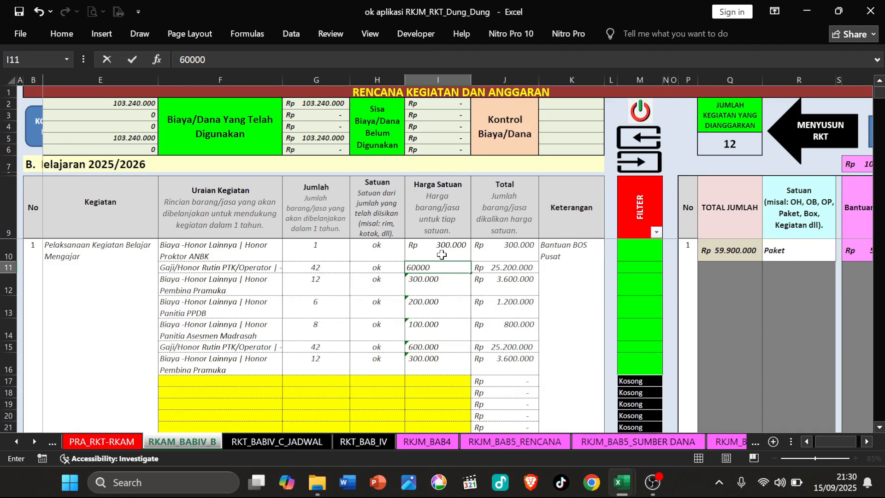
text(00)
key(Return)
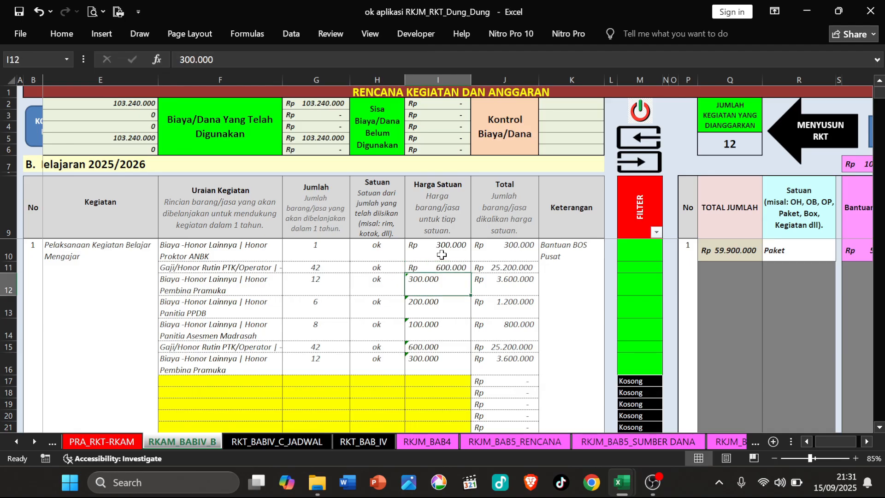
text(300000)
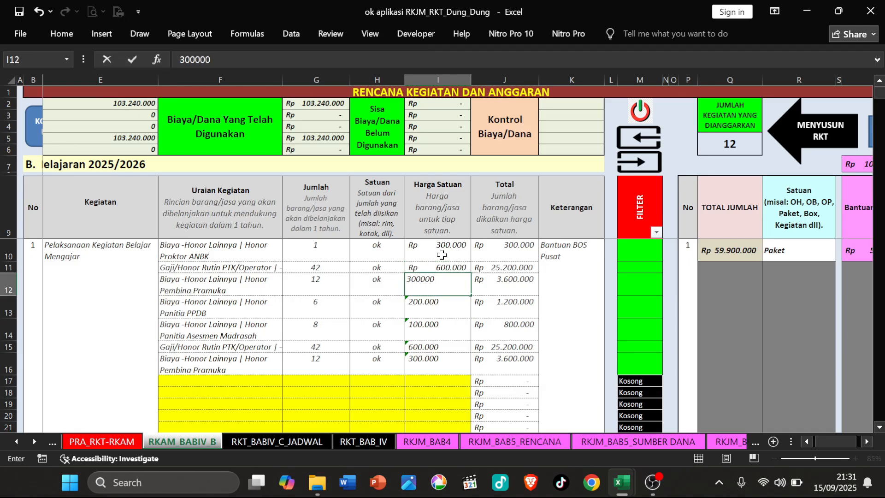
key(Return)
text(200000)
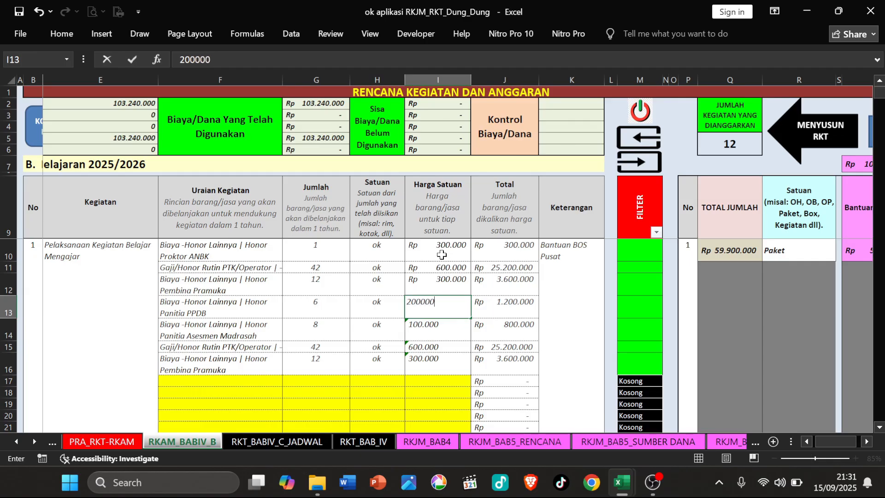
key(Return)
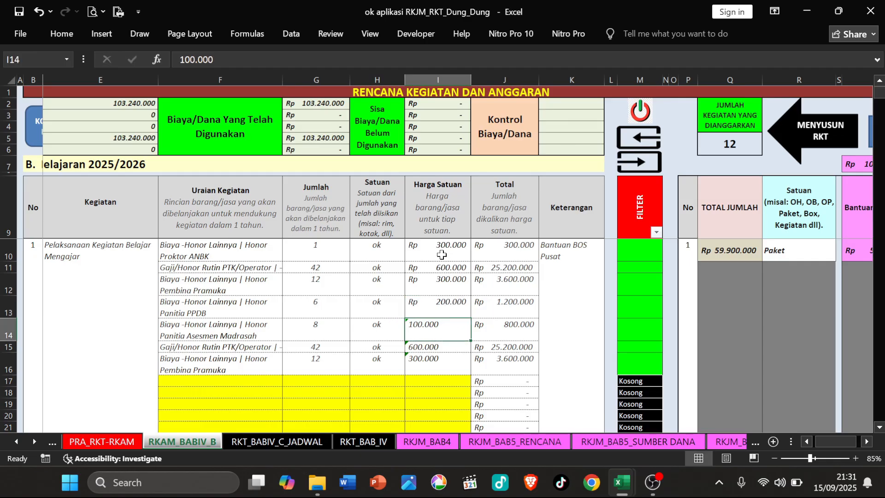
text(10)
key(Return)
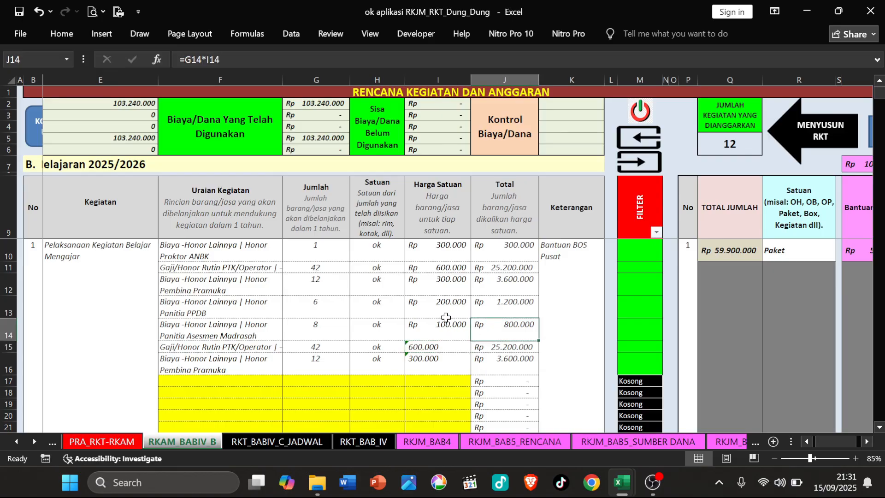
Step: Re-enter the remaining activity 1 unit prices as numbers: 600000 in I15 and 300000 in I16
scroll(444, 314, down, 1)
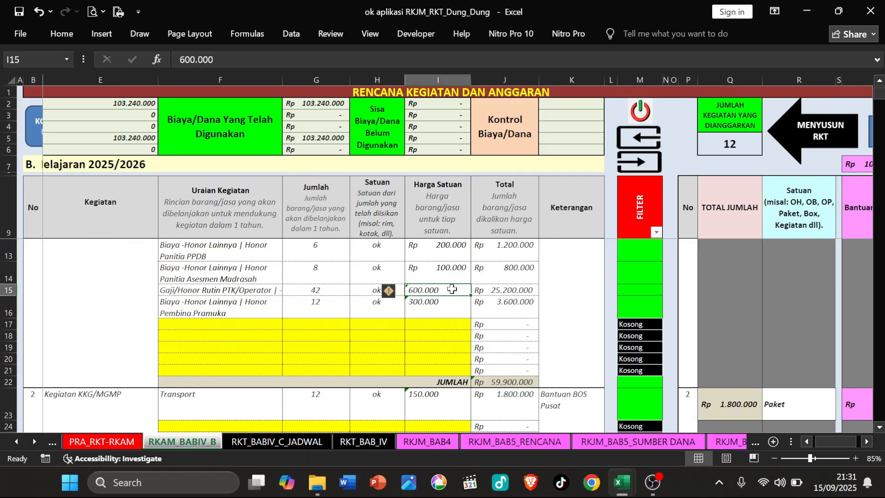
text(60000)
key(Return)
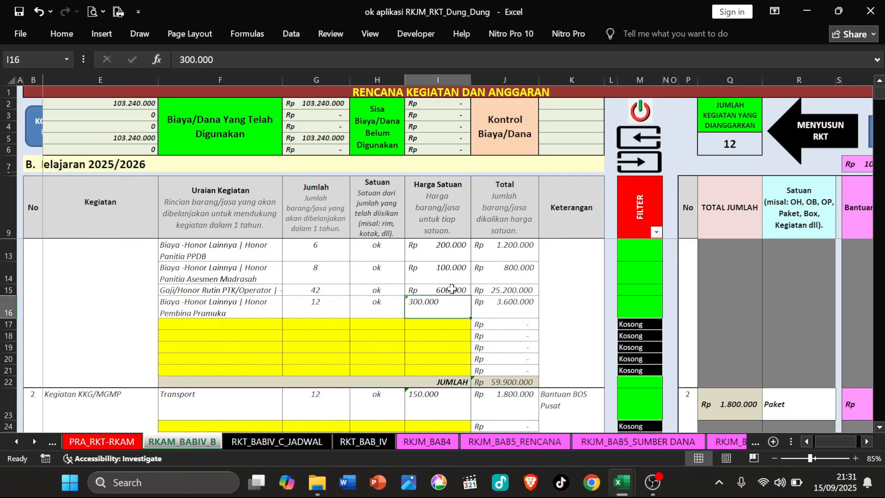
text(300)
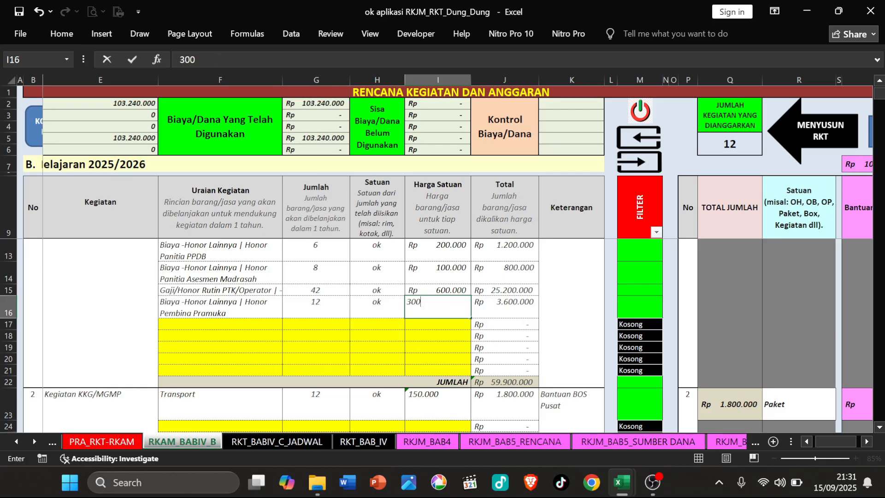
key(Return)
Step: Re-enter the Harga Satuan of Transport under activity 2, Kegiatan KKG/MGMP, as the number 150000
scroll(454, 311, down, 2)
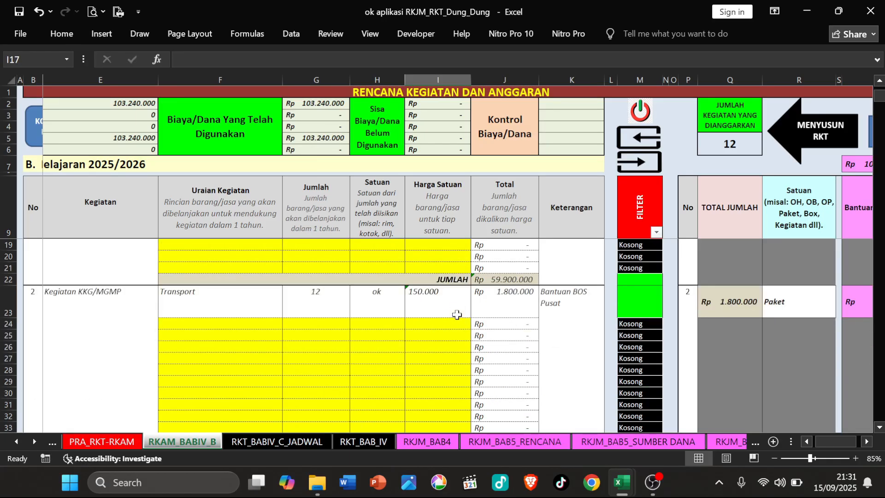
click(443, 308)
text(1.500.0)
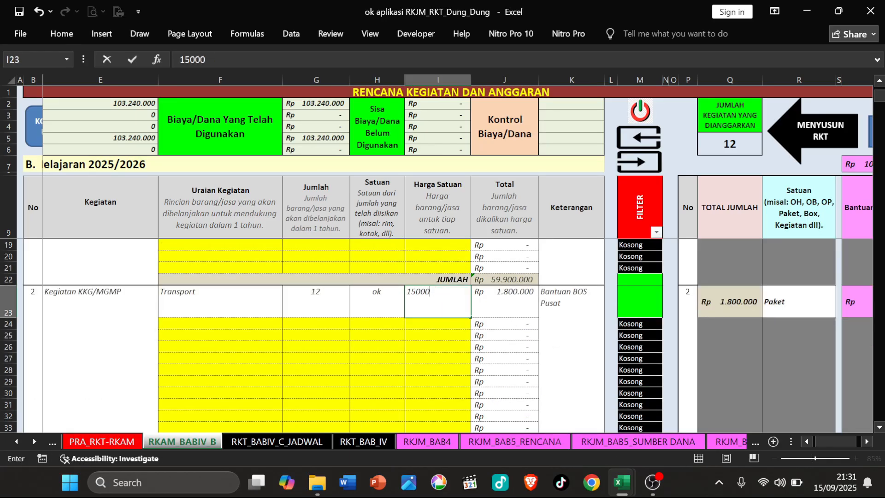
text(0)
key(Return)
Step: Re-enter the Harga Satuan of Biaya Pendaftaran under activity 3, Masa Taaruf Siswa Madrasah, as the number 250000
scroll(454, 302, down, 2)
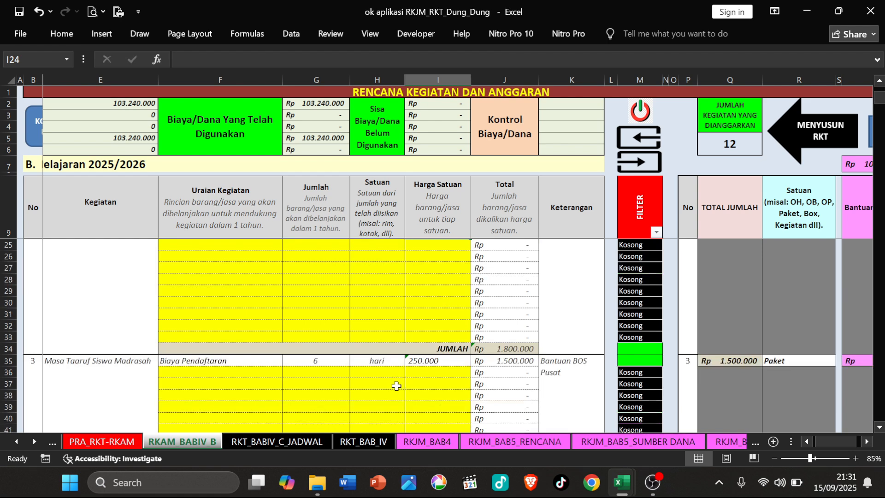
click(416, 363)
text(2500)
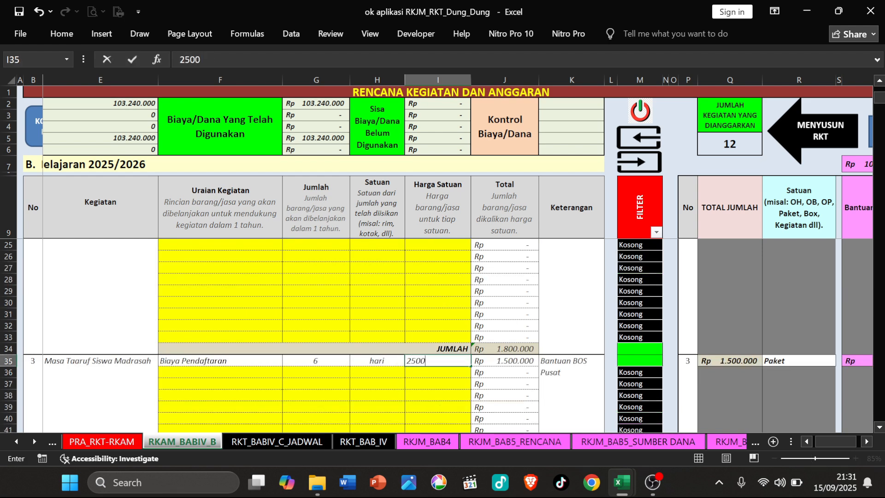
text(00)
key(Return)
click(435, 359)
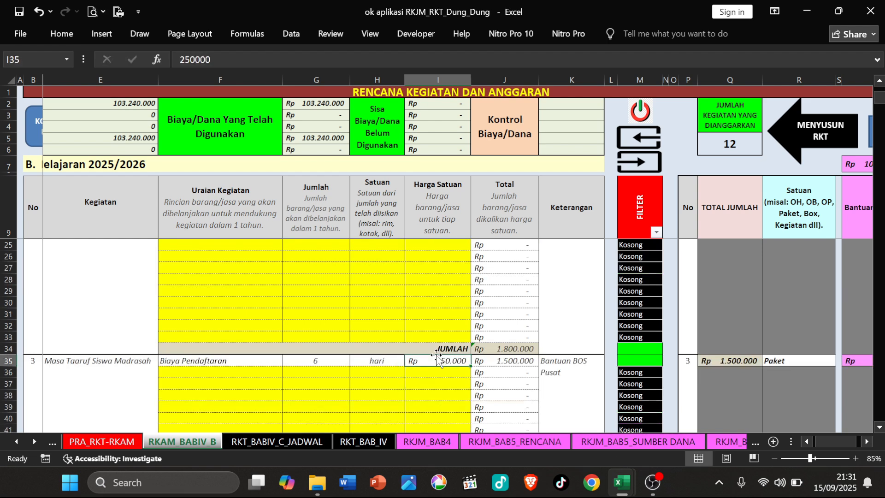
Step: Re-enter the Harga Satuan of Biaya Akomodasi under activity 4, Penerimaan Peserta Didik Baru, as the number 730000
scroll(438, 359, down, 3)
click(449, 399)
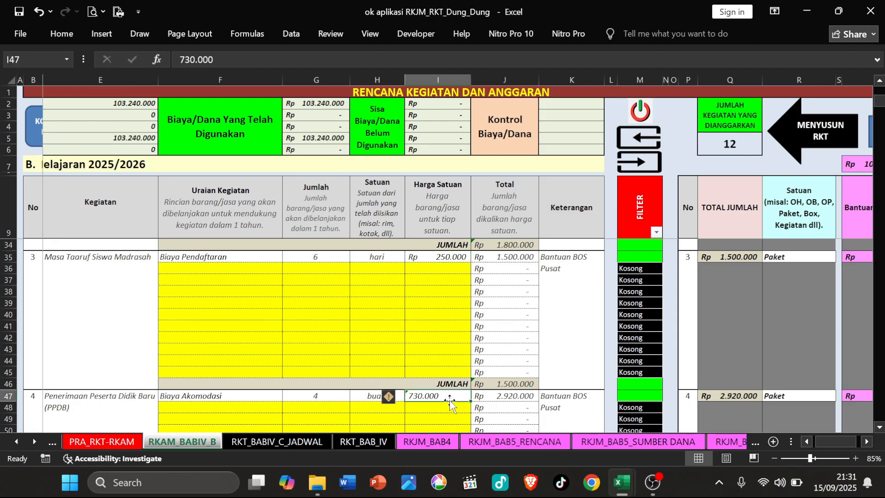
text(730.)
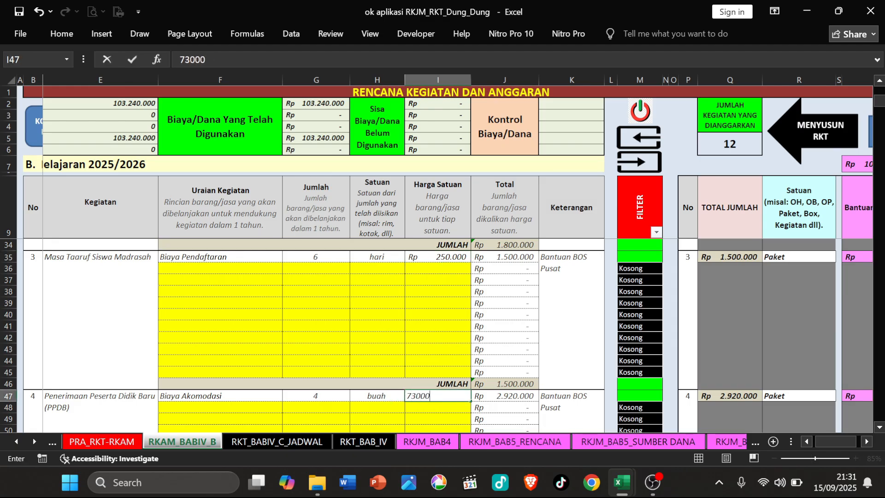
text(000)
key(Return)
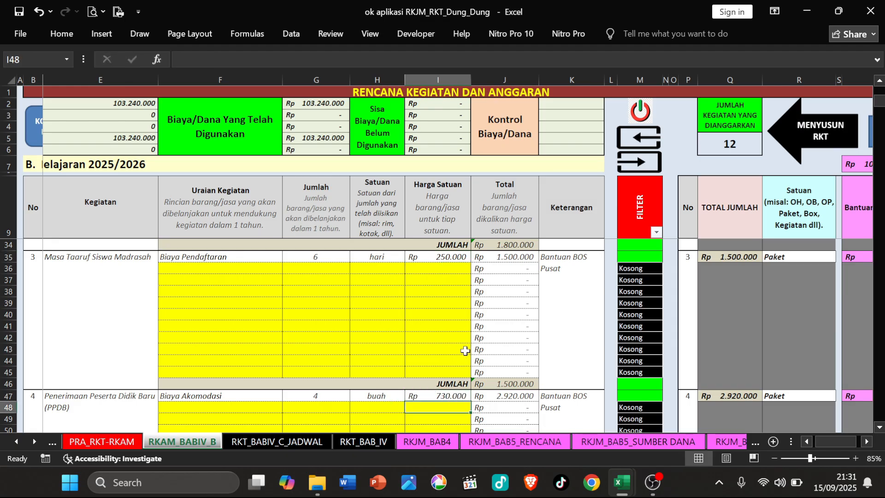
Step: Re-enter the activity 5 unit prices as numbers: 300 for Fotocopy and 25000 for Nasi Kotak + minum gelas
scroll(447, 332, down, 5)
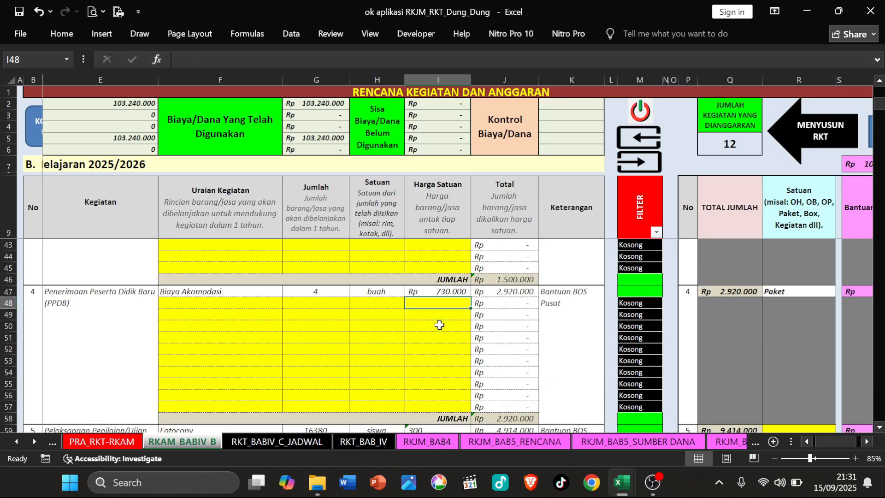
click(455, 361)
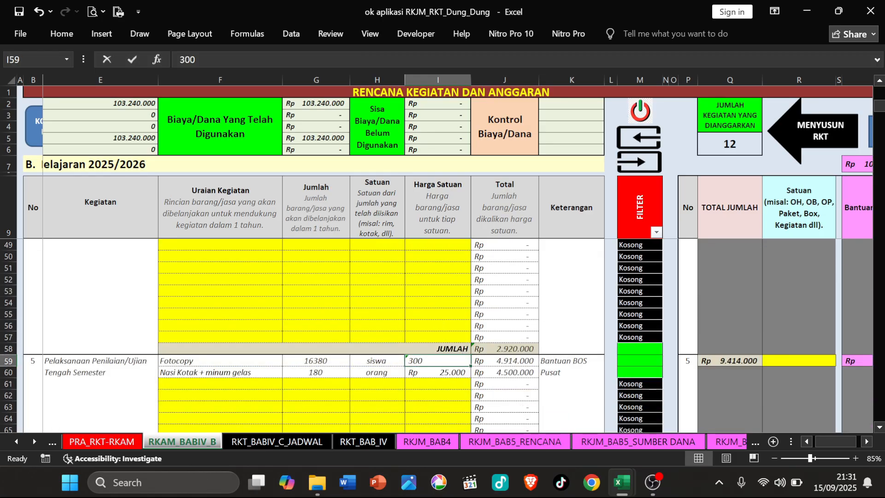
text(300)
key(Return)
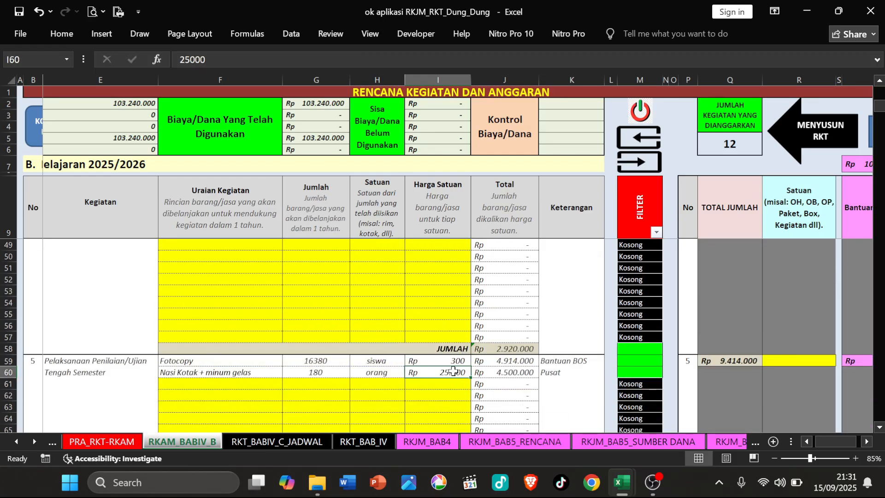
text(2500)
key(Return)
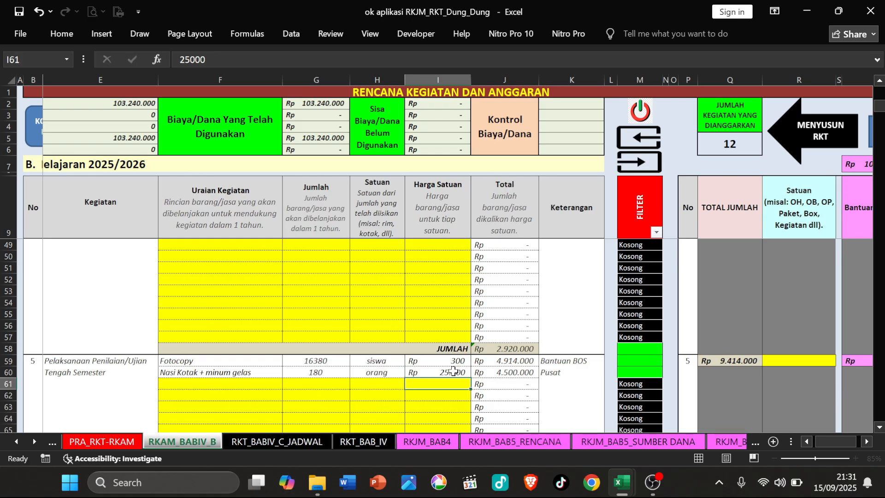
Step: Re-enter the activity 7 unit prices in I83 to I86 as the numbers 400000, 65000, 85000 and 256000
scroll(452, 354, down, 5)
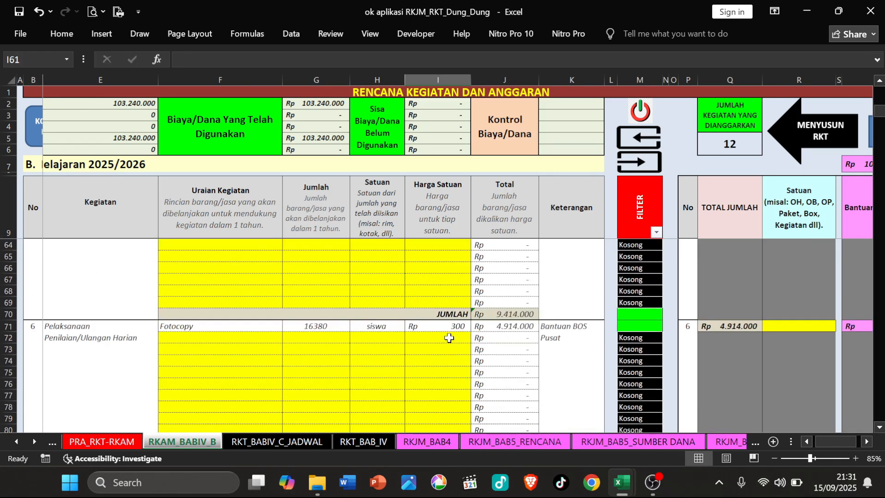
scroll(452, 354, down, 3)
click(443, 361)
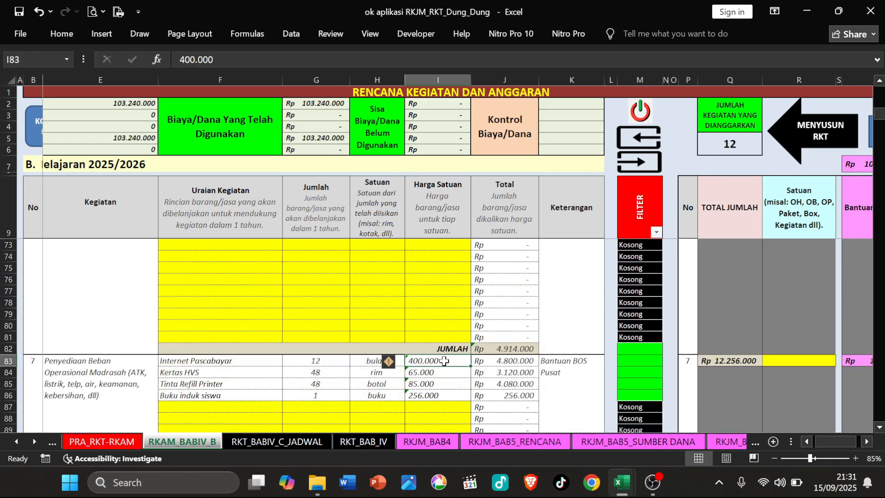
text(400.000)
key(Return)
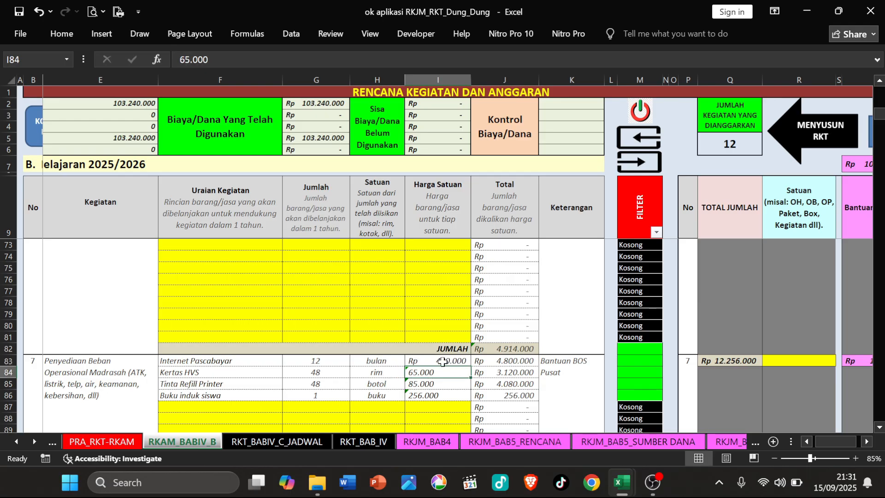
text(6500)
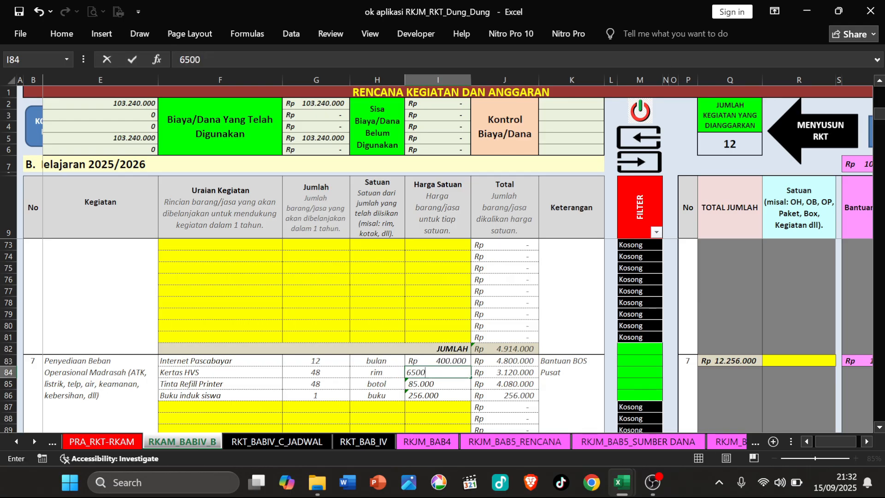
key(Return)
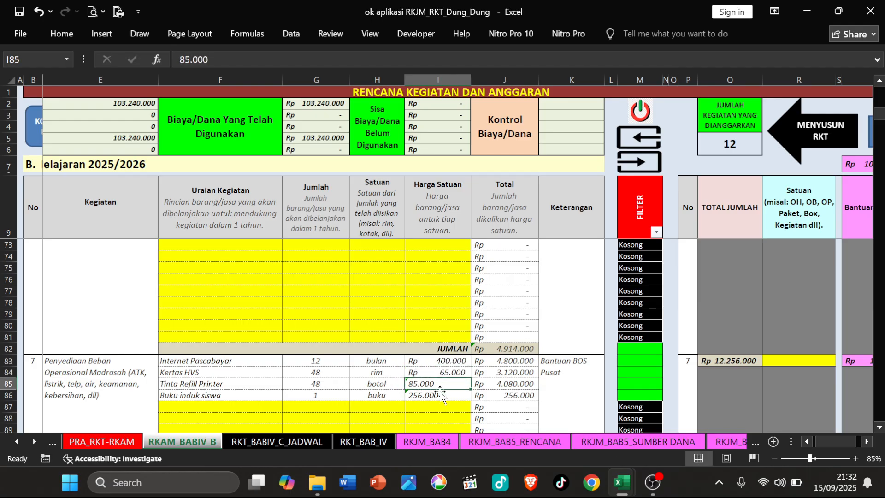
text(850)
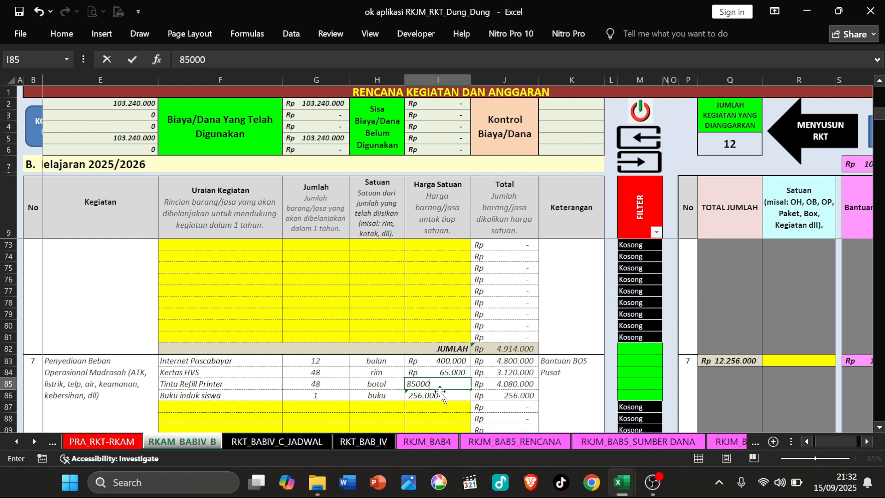
key(Return)
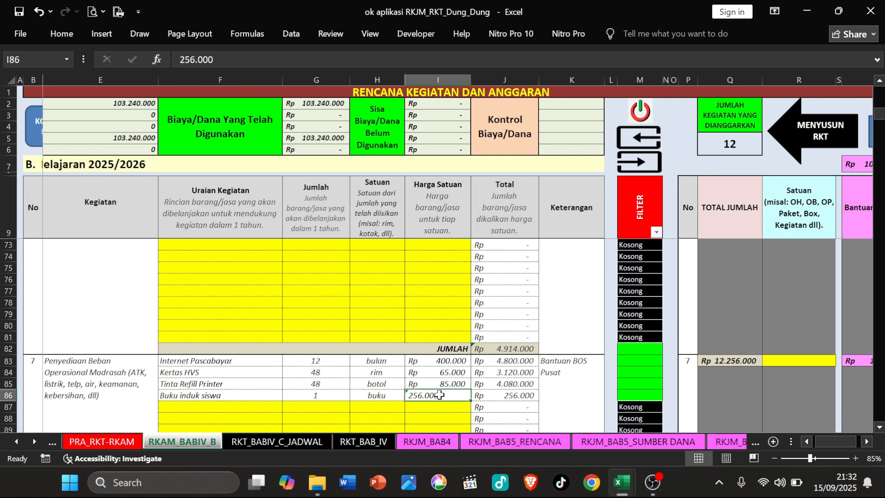
text(2560)
key(Return)
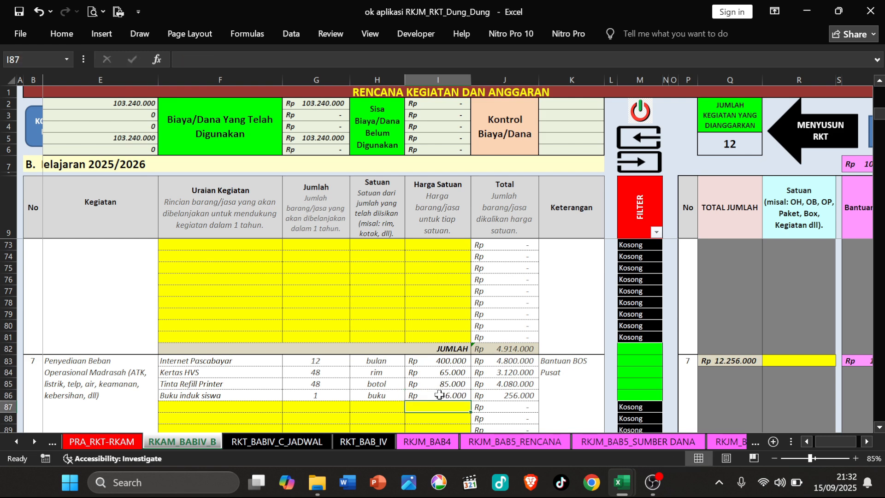
Step: Re-enter the Harga Satuan of Transport under activity 8, Kegiatan KKKS/MKKS, as the number 150000
scroll(444, 355, down, 4)
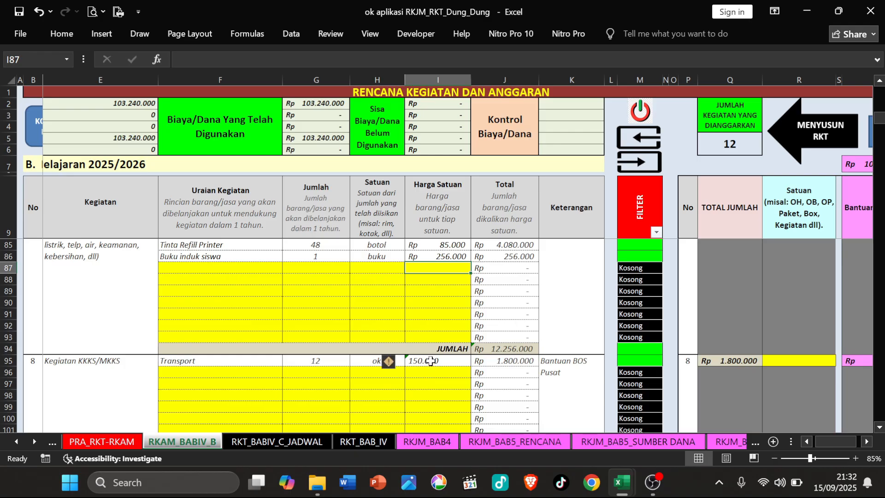
click(430, 361)
text(1)
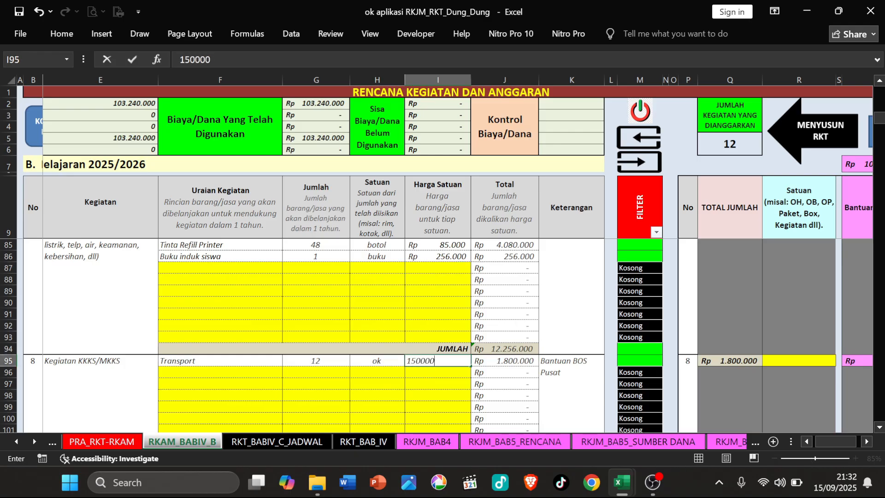
text(50.000)
key(Return)
Step: Re-enter the Harga Satuan of Biaya - Honor Lainnya under activity 9, Penyusunan Laporan Biaya Operasional madrasah, as the number 643000
scroll(431, 383, down, 3)
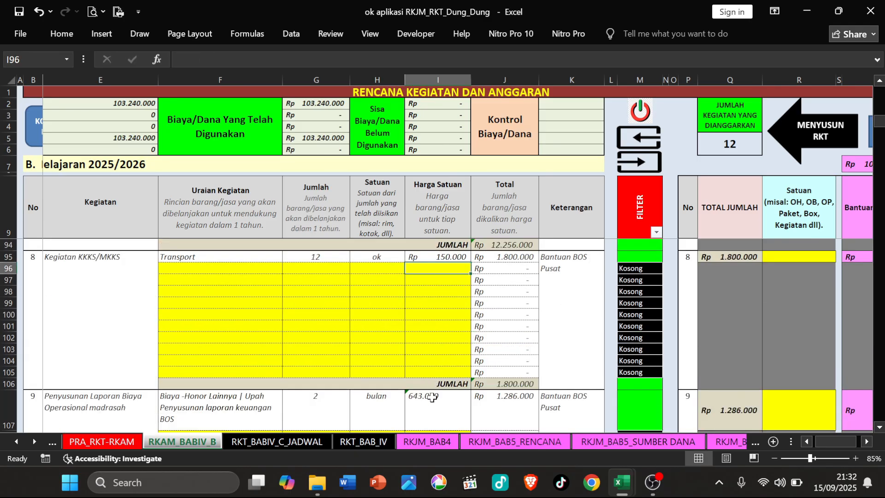
click(433, 401)
text(64)
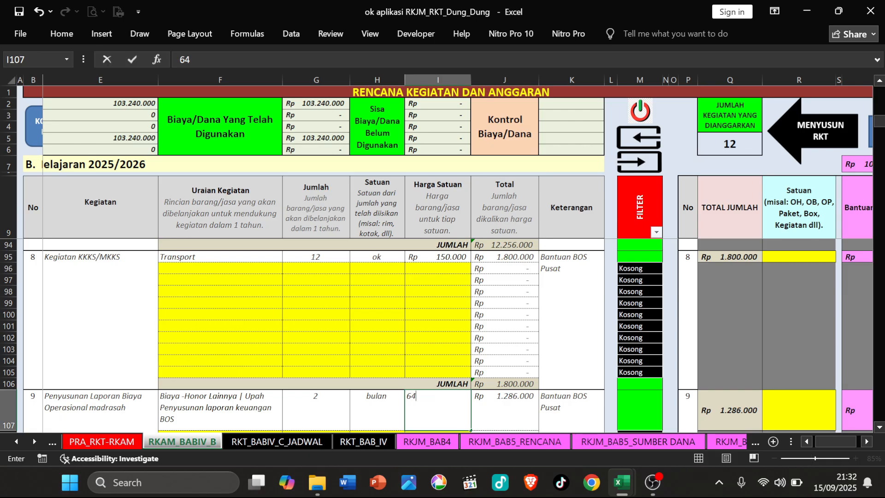
key(Return)
Step: Re-enter the Harga Satuan of Perlengkapan Lainnya | Bahan Kegiatan P5 under activity 10 as the number 250000
scroll(431, 406, down, 6)
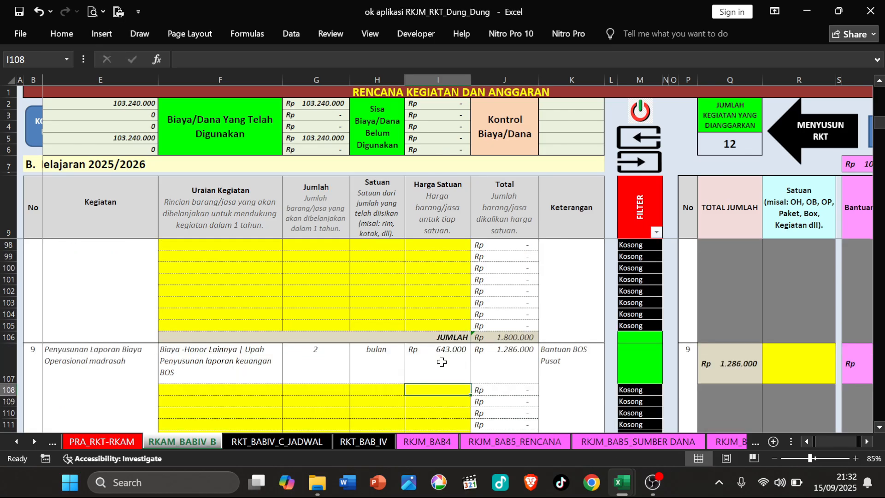
click(442, 319)
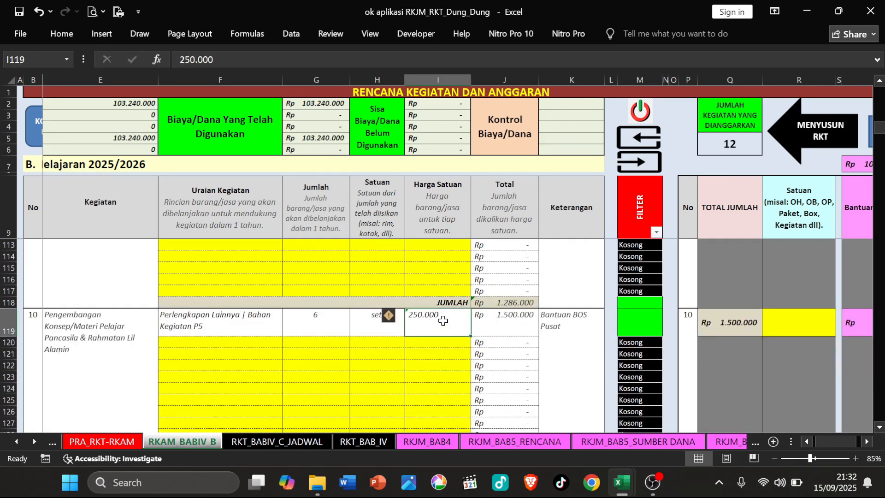
text(250000)
key(Return)
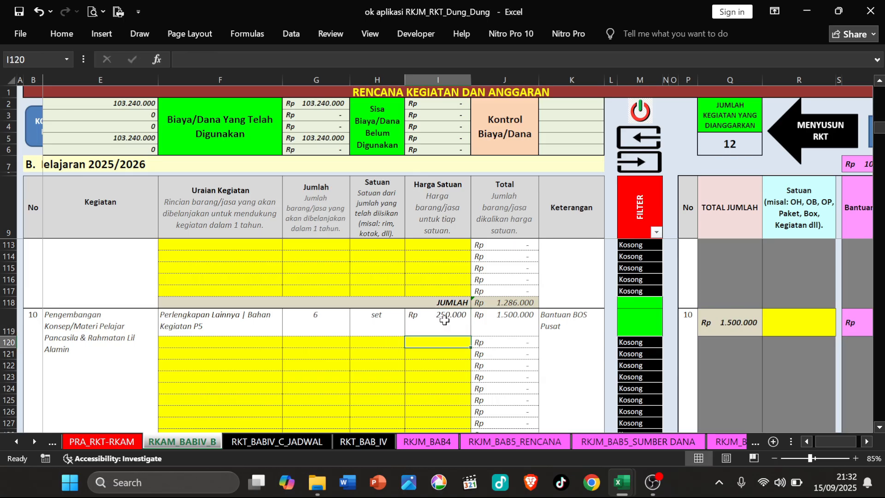
Step: Re-enter the Harga Satuan of the volleyball and football purchase under activity 11 as the number 350000
scroll(441, 361, down, 3)
click(441, 361)
text(350000)
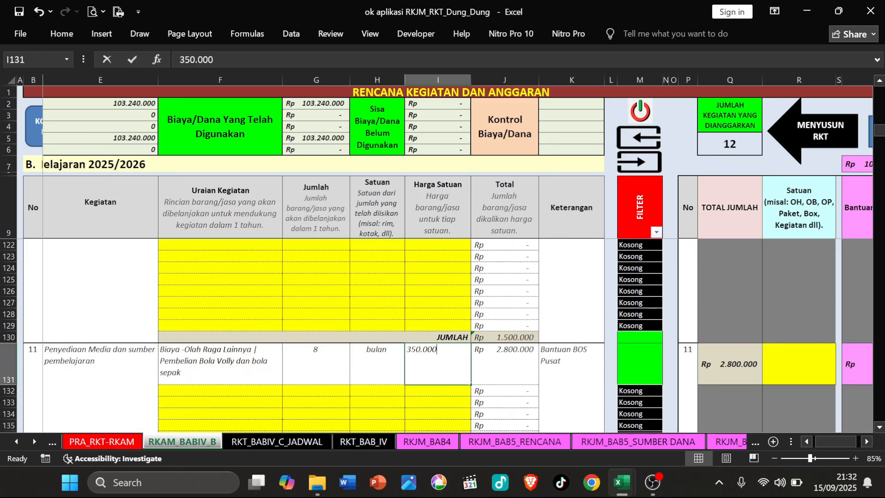
key(Return)
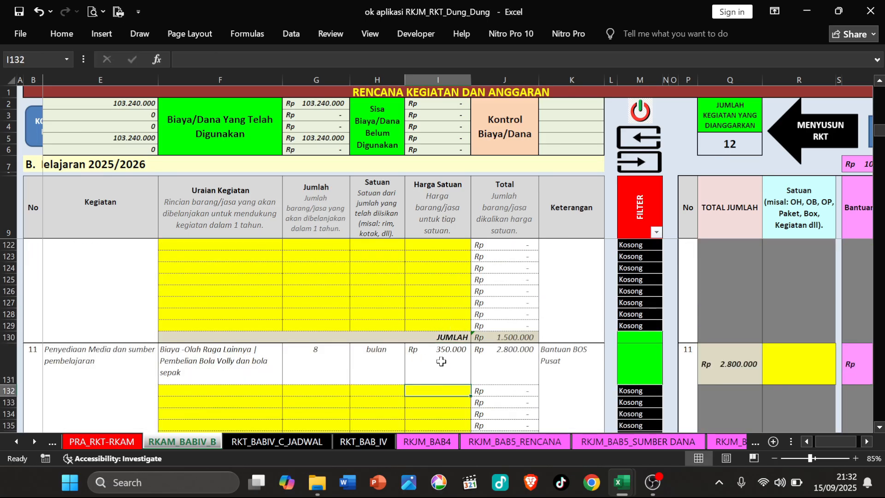
Step: Re-enter the activity 12 unit prices as numbers: 75000 for perbaikan kursi siswa and 150000 for perbaikan lemari kelas
scroll(441, 361, down, 5)
click(441, 325)
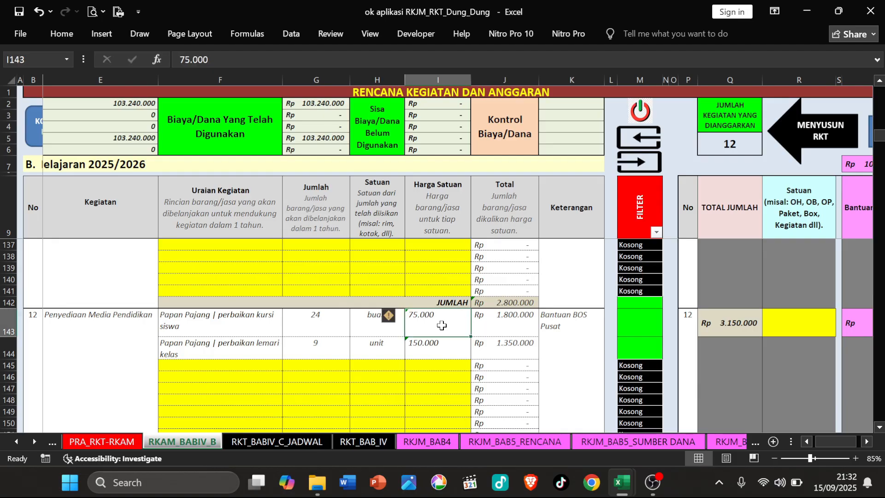
text(75000)
key(Return)
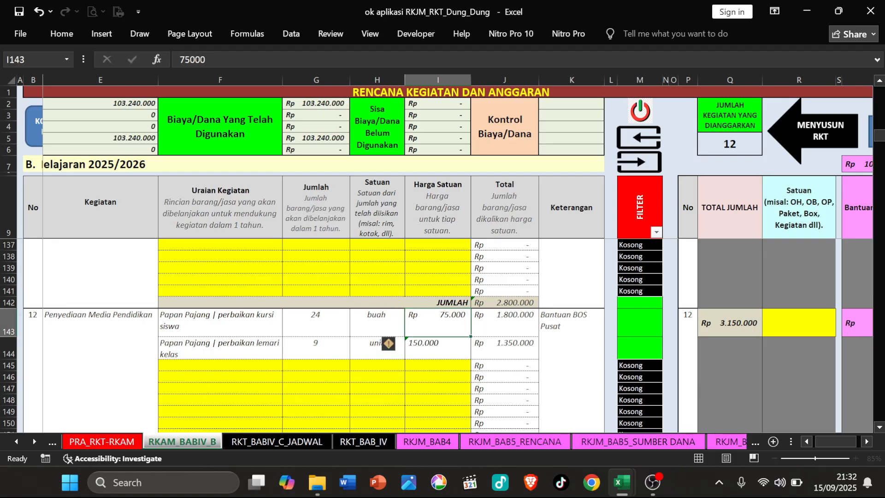
text(15)
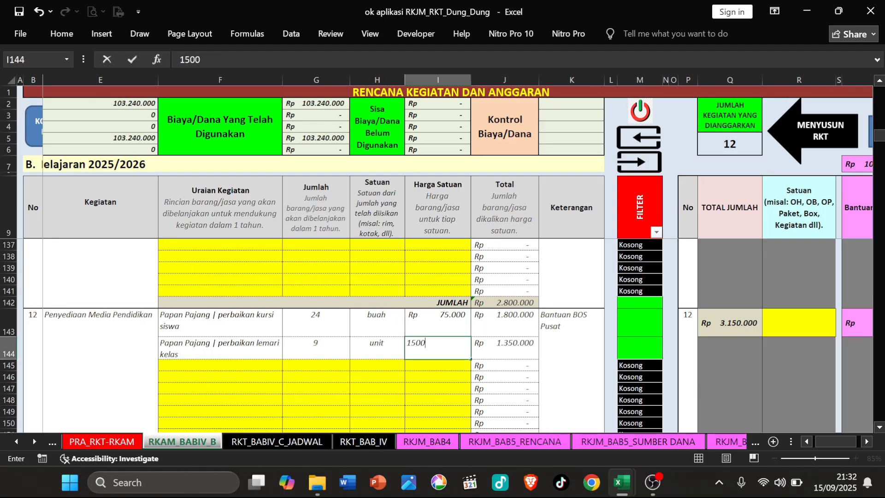
key(Return)
Step: Review the budget rows from activity 12 back to activity 1, checking the empty rows and their Kosong formulas in the FILTER column
scroll(447, 365, down, 3)
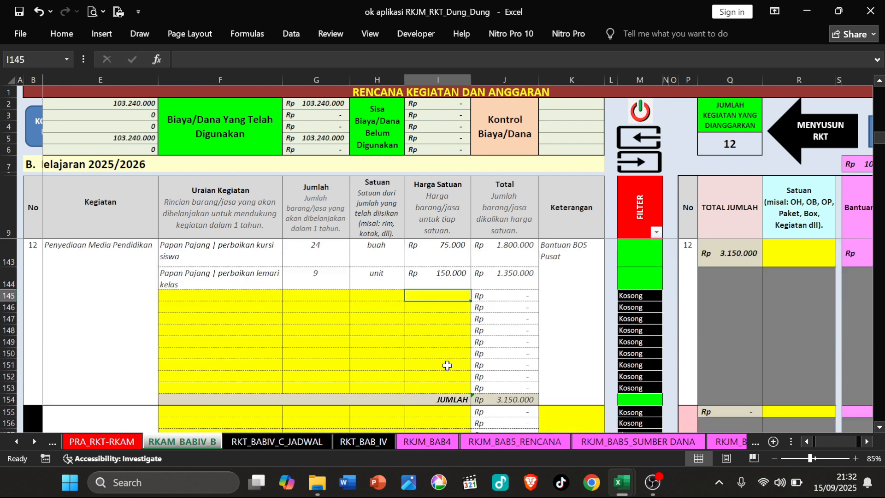
scroll(446, 366, up, 5)
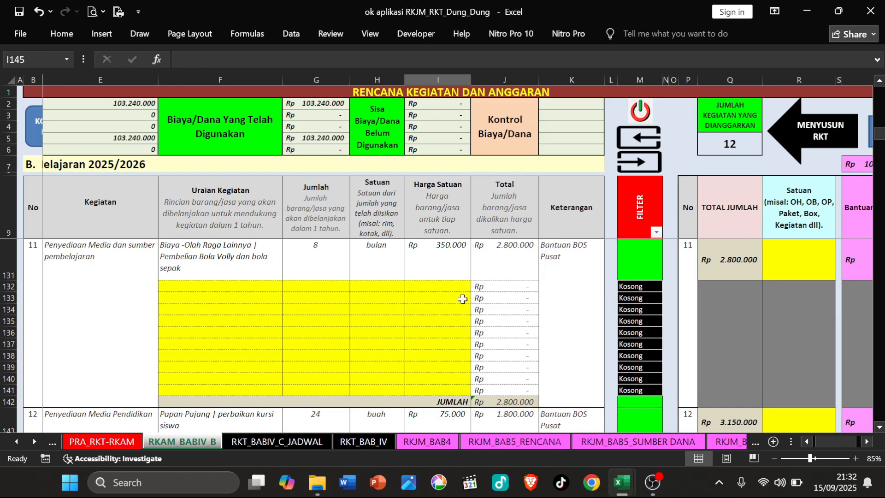
scroll(462, 299, up, 10)
scroll(462, 298, up, 20)
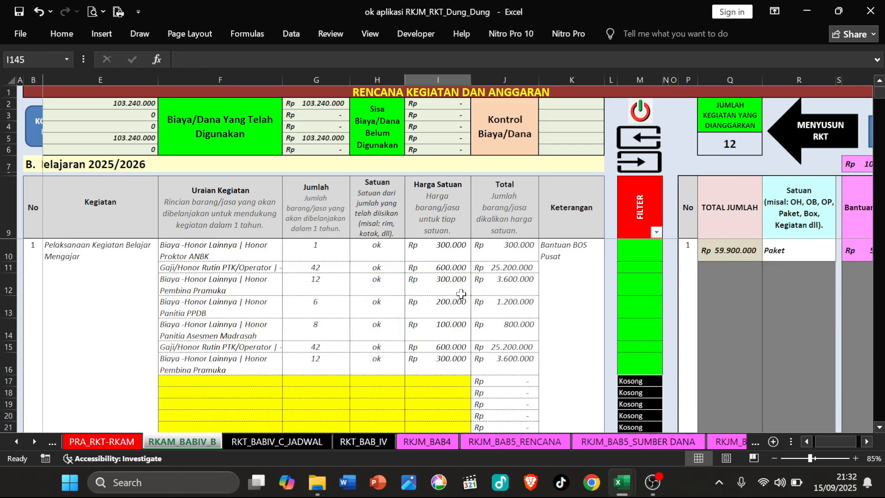
scroll(422, 320, down, 1)
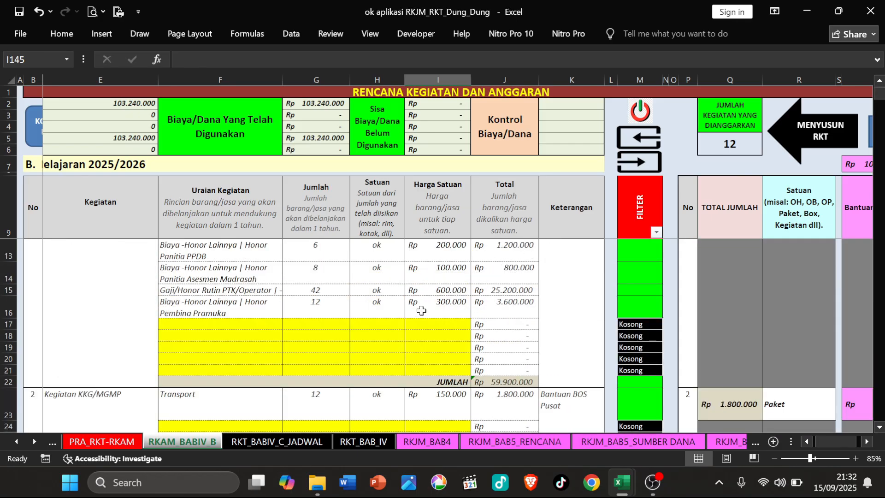
click(246, 325)
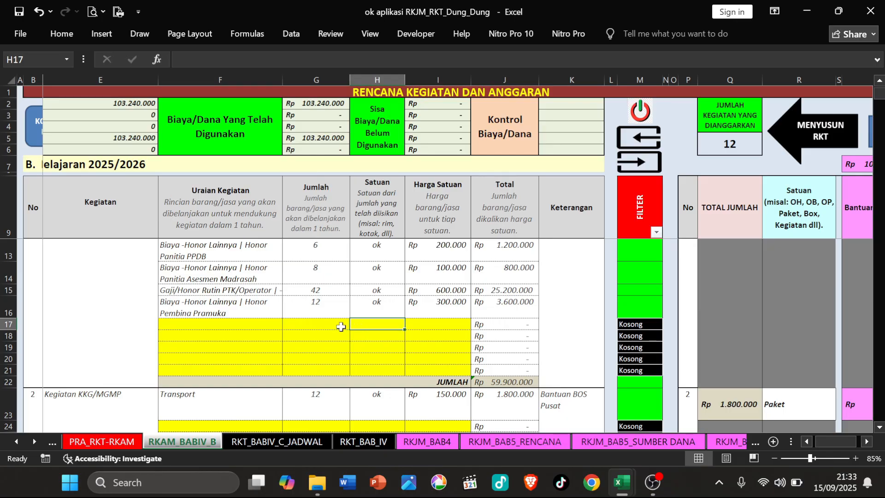
click(339, 326)
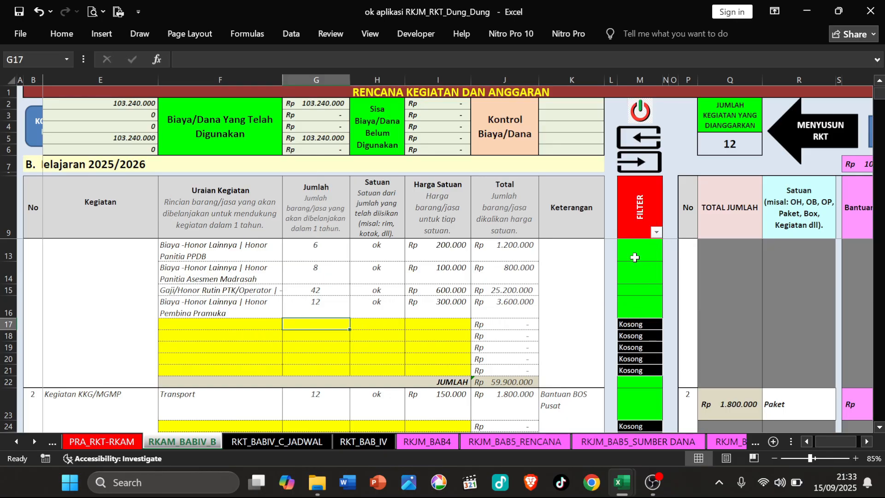
click(650, 324)
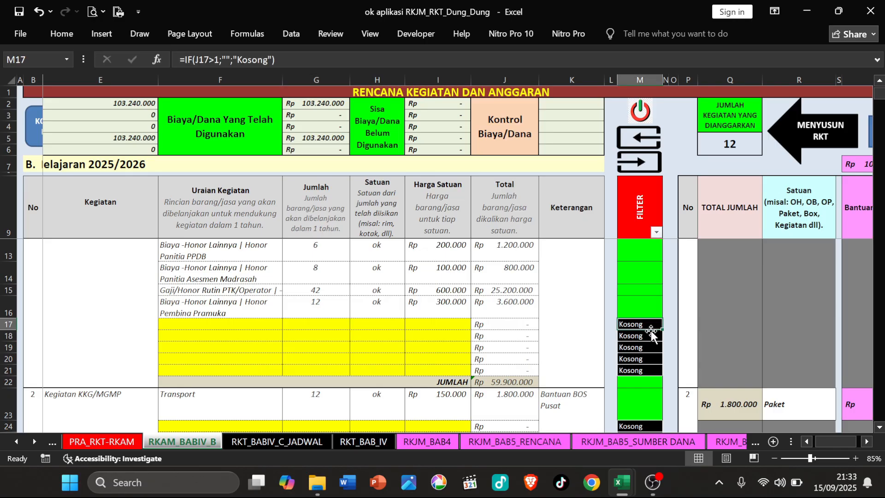
click(652, 335)
click(655, 350)
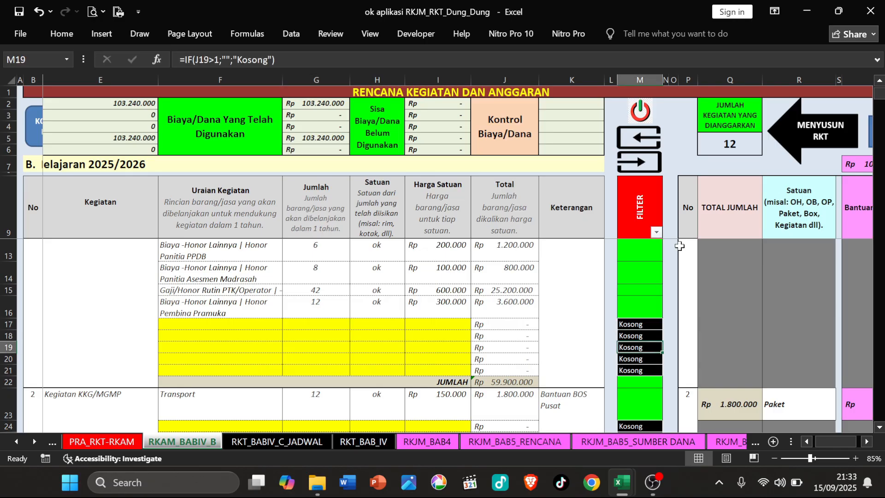
Step: Filter the budget table's FILTER column to exclude Kosong, and review the remaining activity rows
click(656, 232)
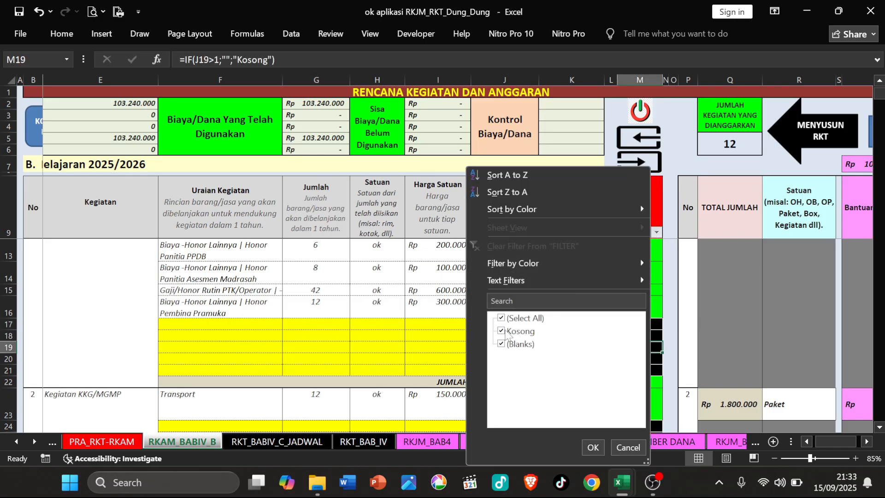
click(505, 332)
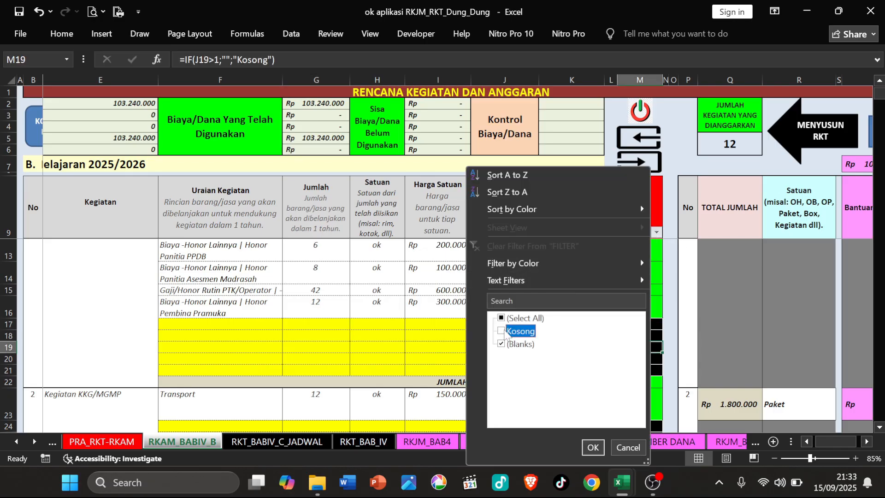
click(594, 447)
click(636, 289)
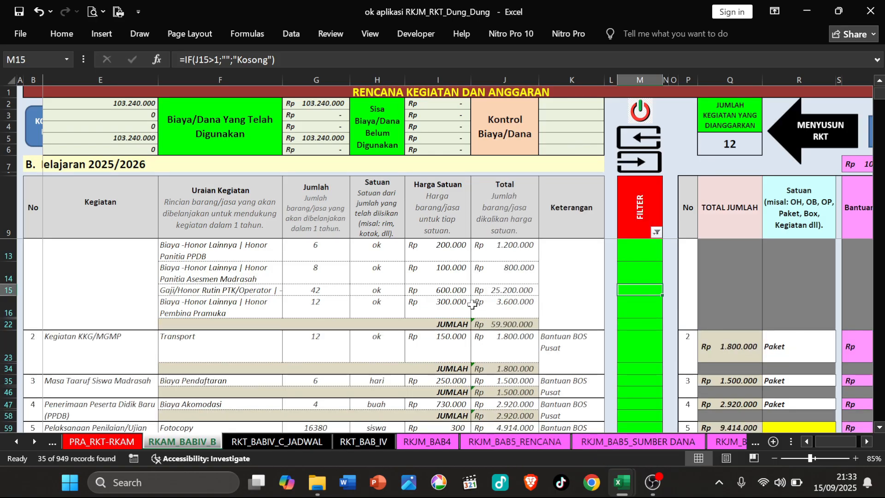
scroll(460, 312, up, 1)
scroll(620, 302, down, 15)
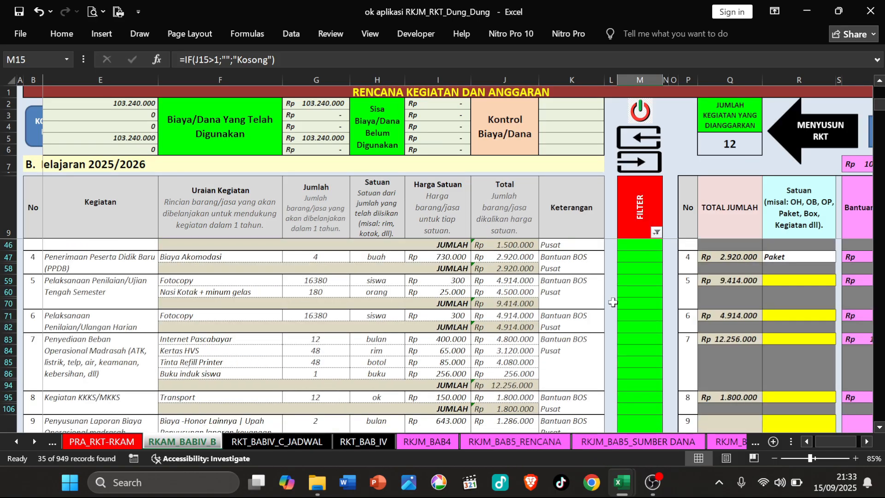
scroll(623, 303, up, 10)
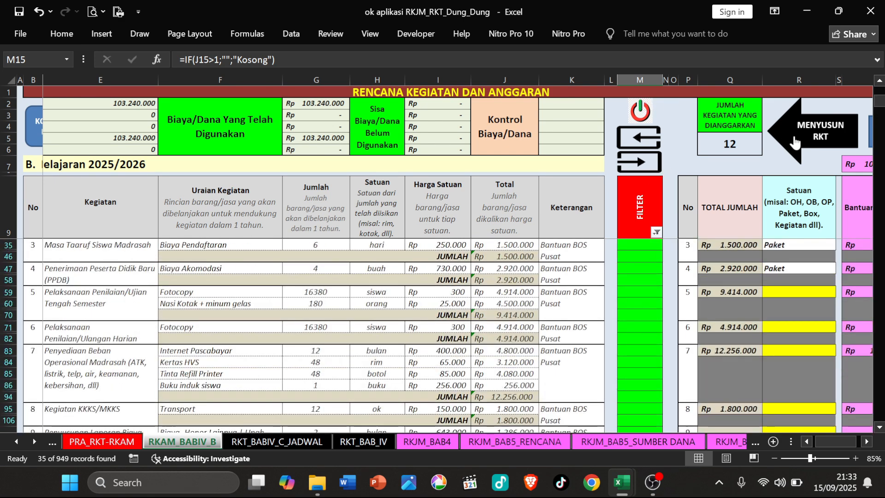
Step: Return to the application's main menu, open Jadwal Kegiatan, and look through the listed programs 1 to 15
click(644, 118)
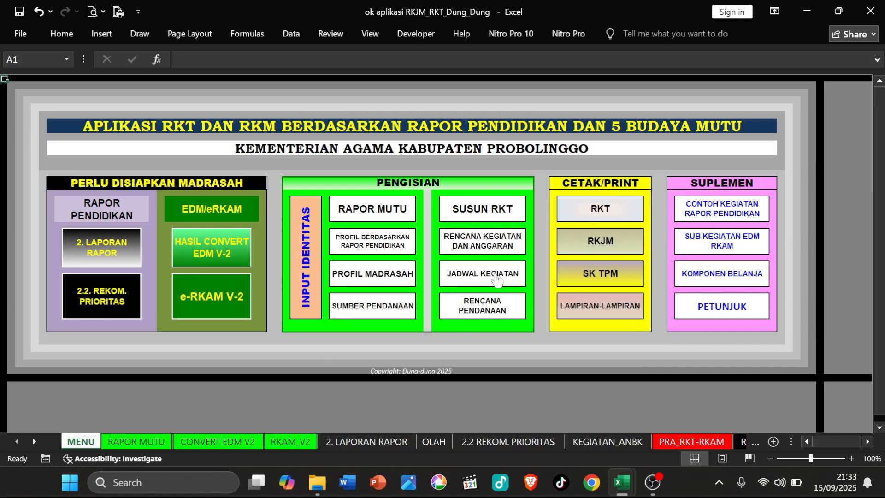
click(492, 277)
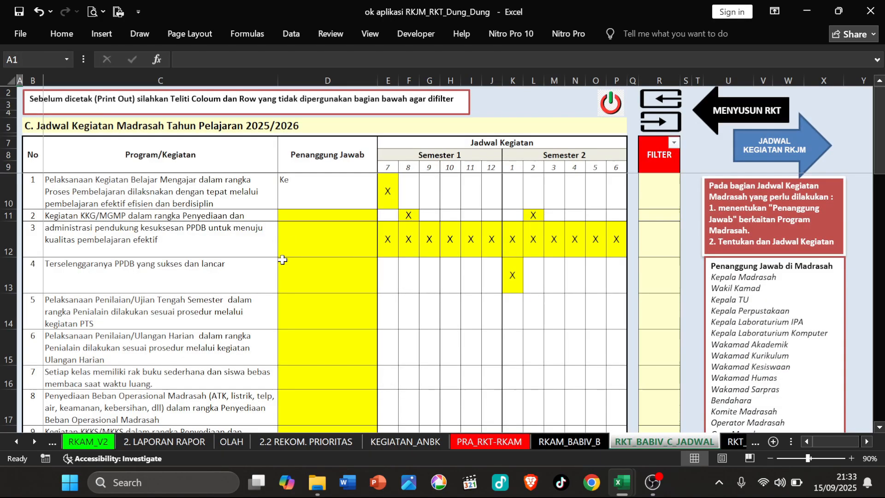
click(229, 201)
scroll(170, 276, down, 1)
scroll(161, 306, down, 1)
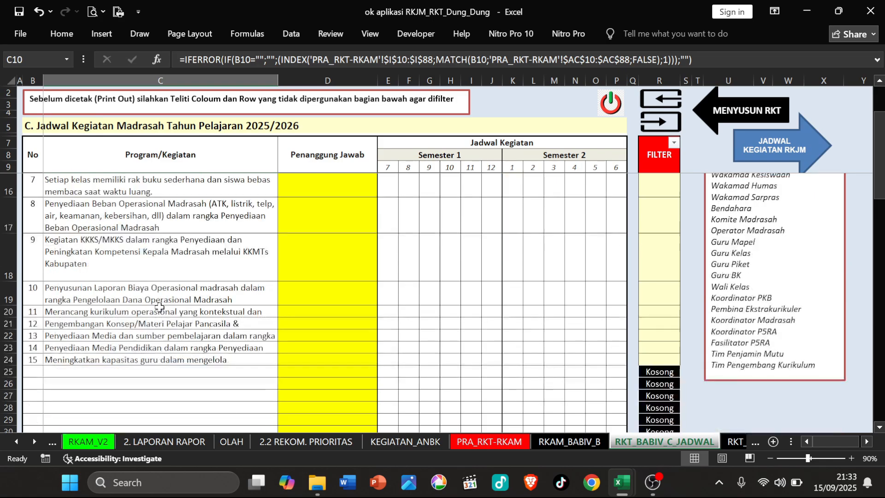
click(106, 359)
scroll(118, 277, up, 2)
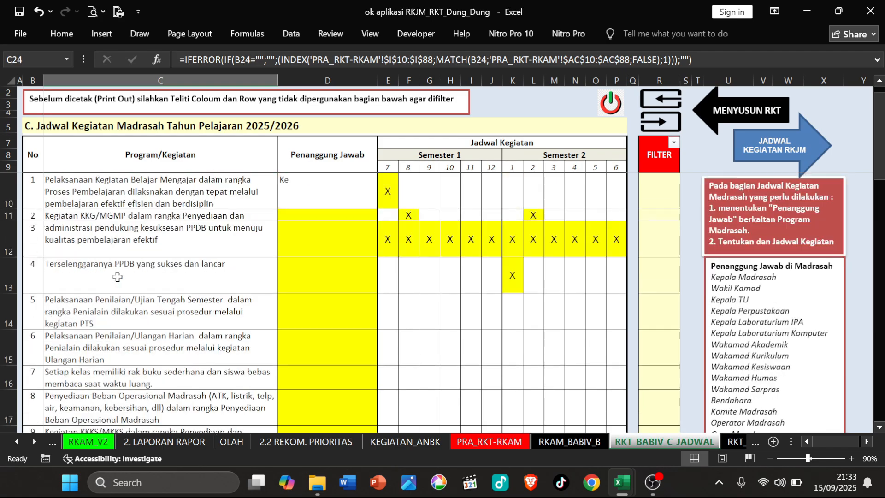
Step: Examine the Program/Kegiatan formulas of programs 1, 2, 3 and 15 and the Penanggung Jawab entry of program 1
click(205, 197)
click(202, 218)
click(203, 244)
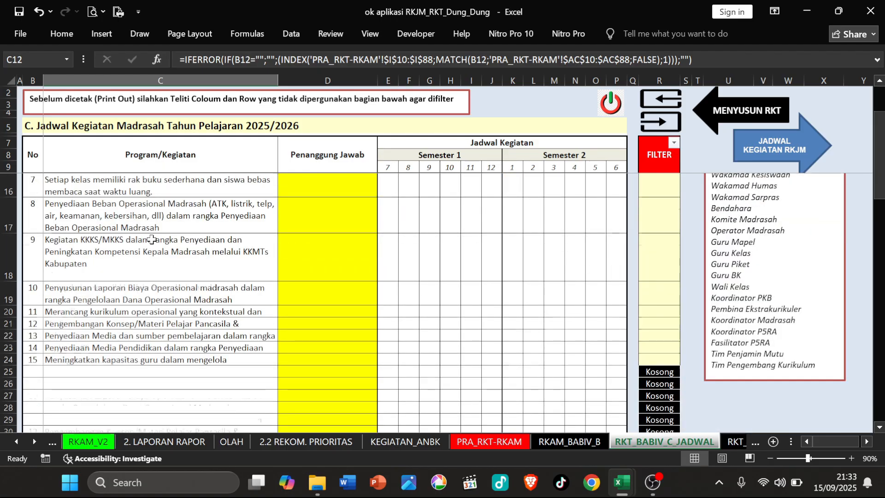
click(155, 214)
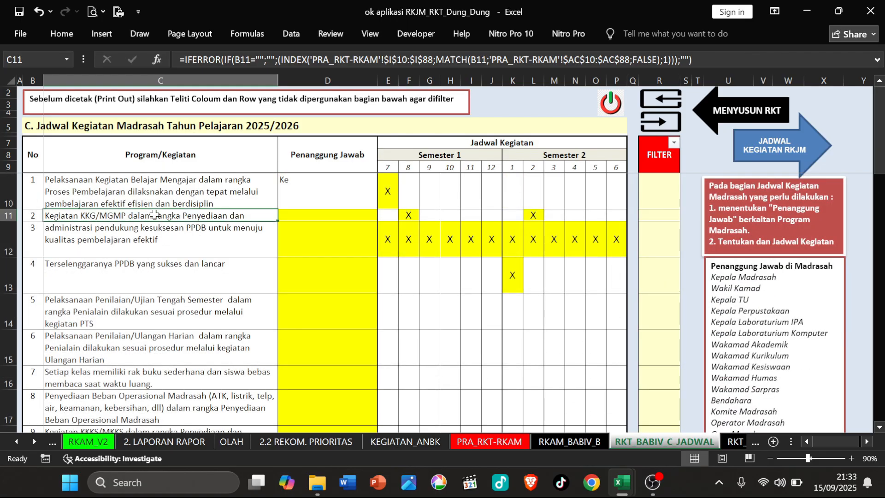
click(152, 197)
scroll(154, 277, down, 3)
click(132, 252)
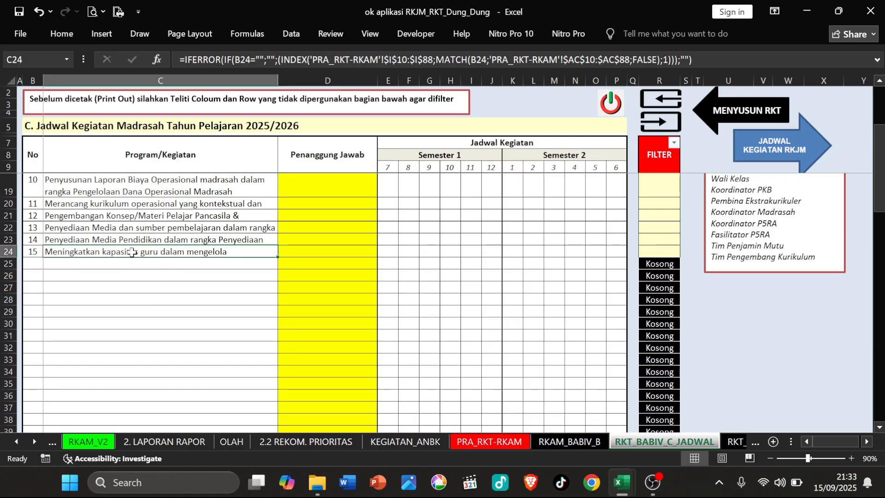
scroll(126, 237, up, 3)
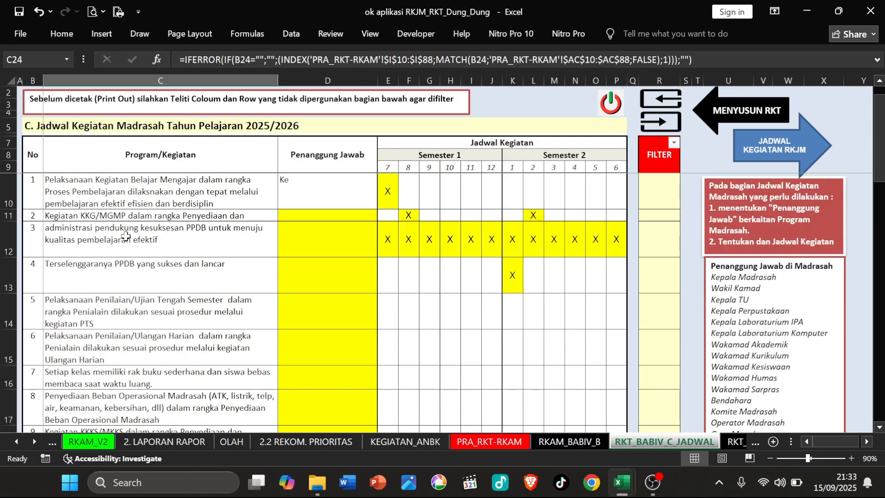
click(136, 199)
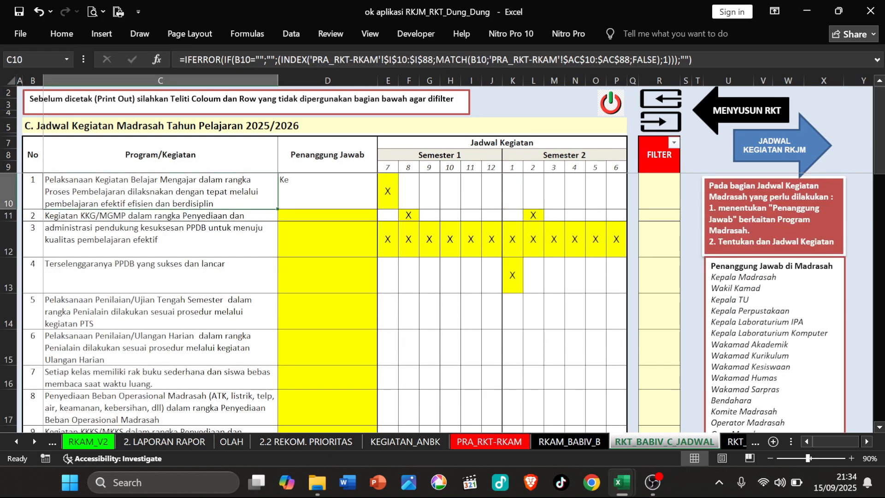
click(170, 226)
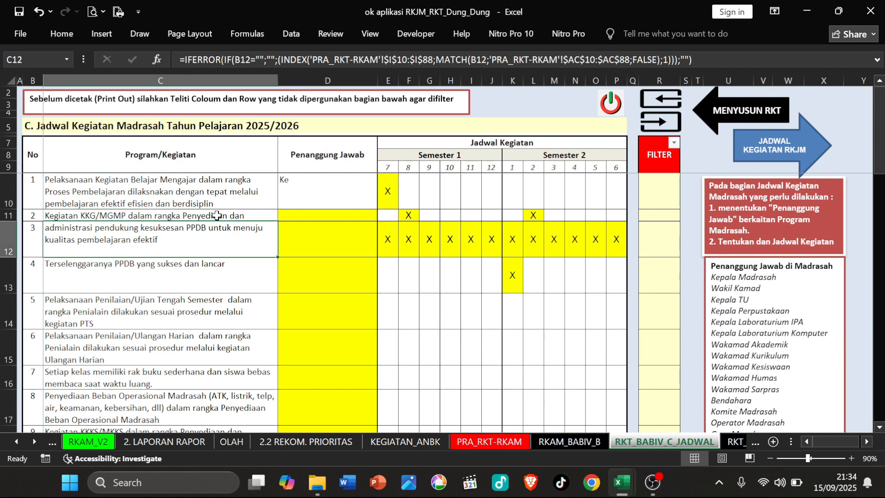
click(296, 194)
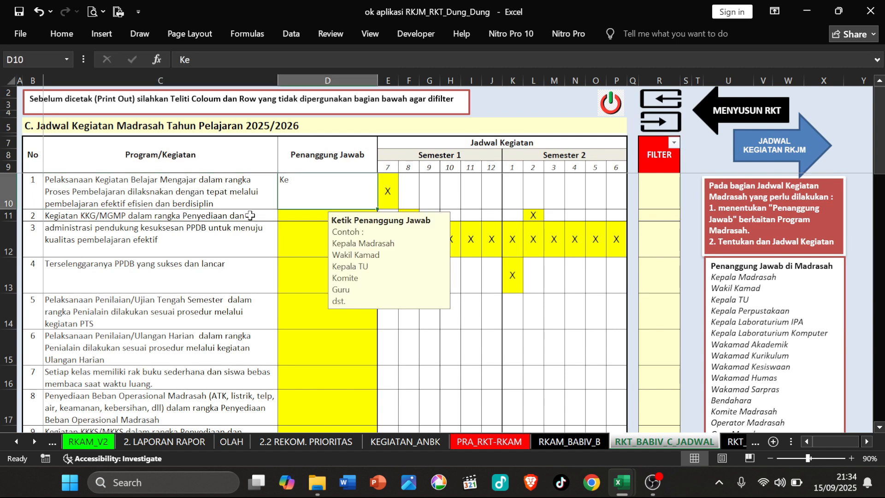
click(142, 232)
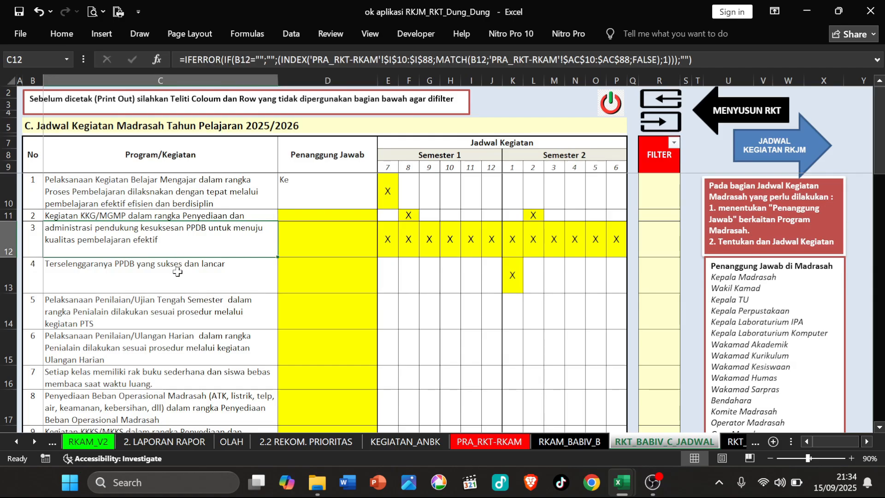
Step: Mark month 1 of Semester 2 with X in the schedule of program 1
click(178, 272)
click(254, 197)
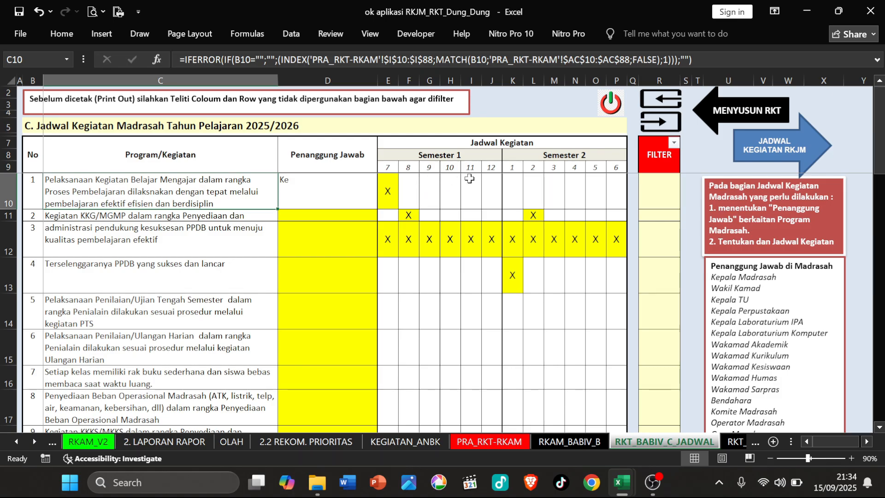
click(514, 194)
click(528, 203)
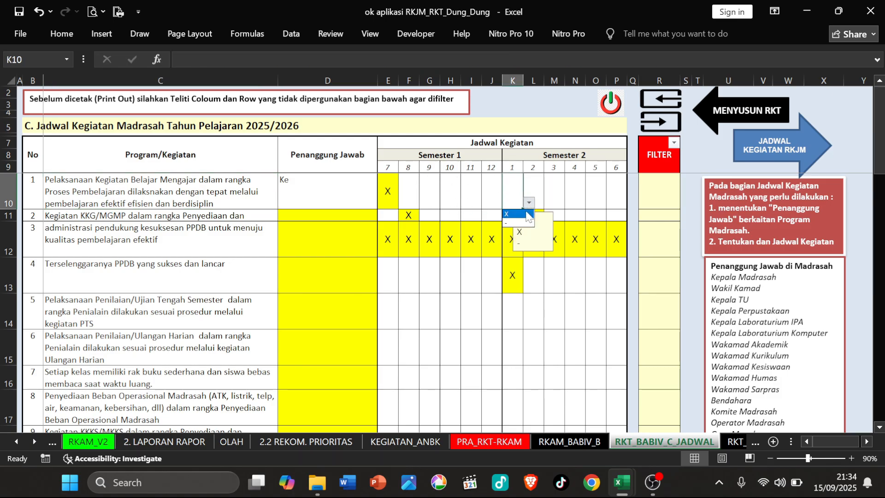
click(519, 214)
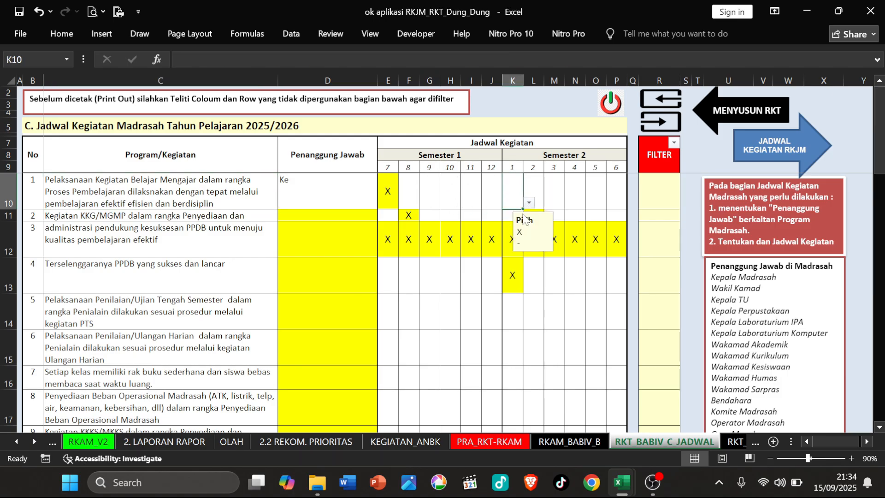
Step: Enter Kepala Madrasah as the Penanggung Jawab of program 1 and check its X marks in months 7 and 1
click(312, 178)
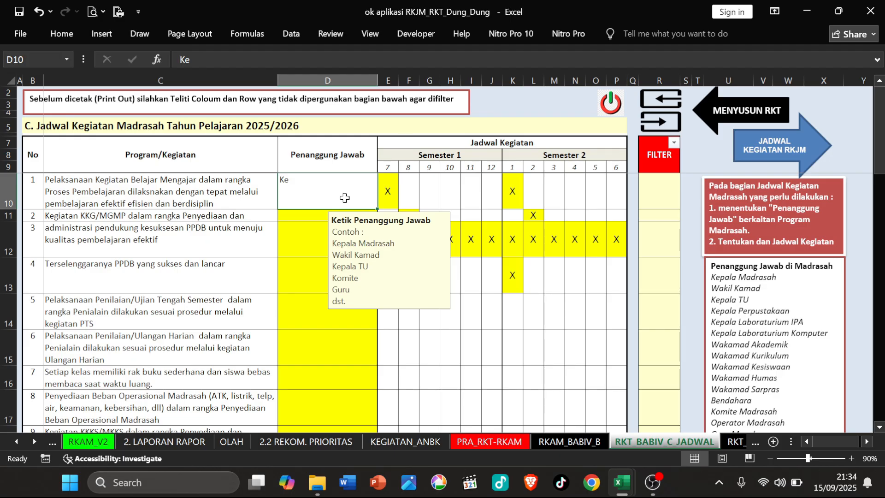
text(Kepala)
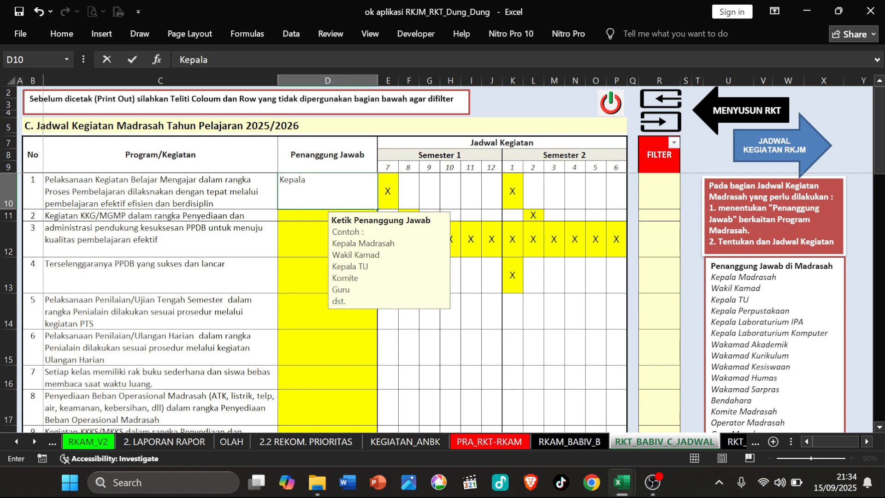
text( Madrasah)
key(Return)
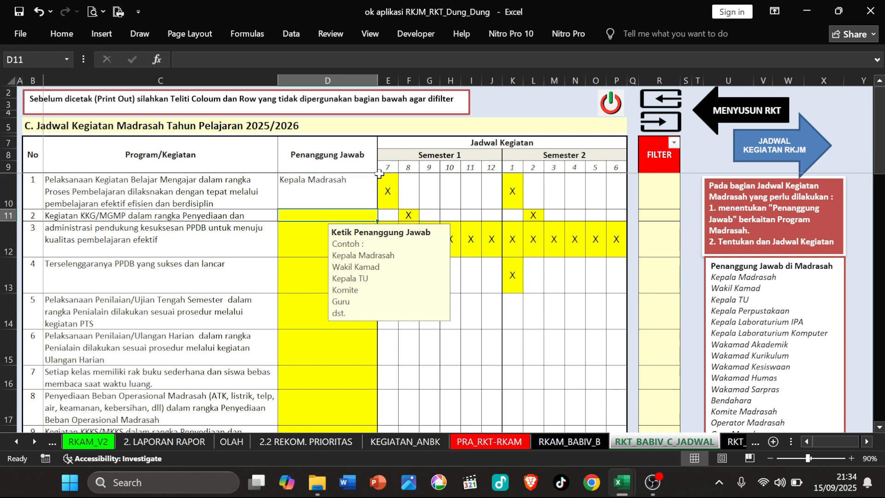
click(394, 187)
click(511, 188)
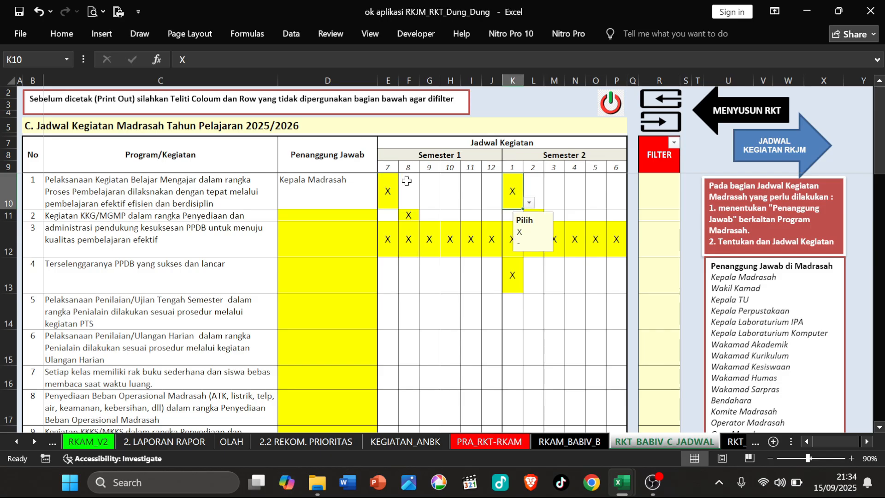
click(391, 188)
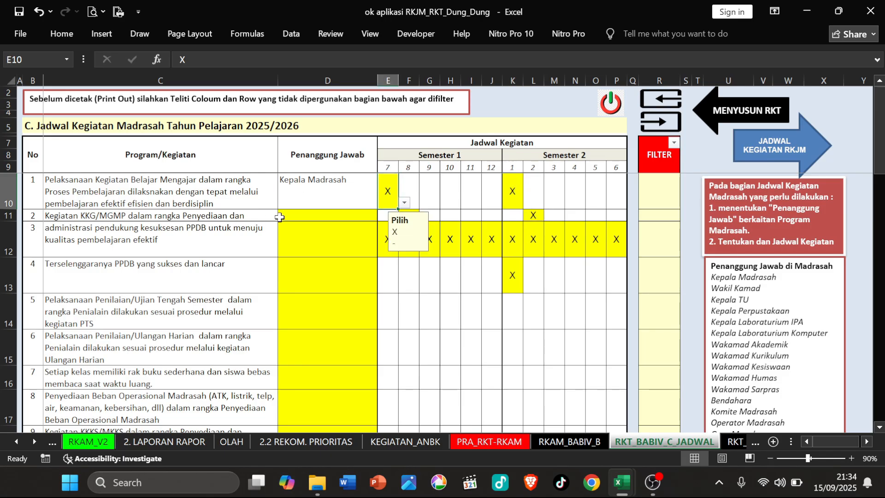
Step: Look up program 2, Kegiatan KKG/MGMP, and its transport item in the Laporan-eRKAM workbook's data ERKAM sheet
click(338, 217)
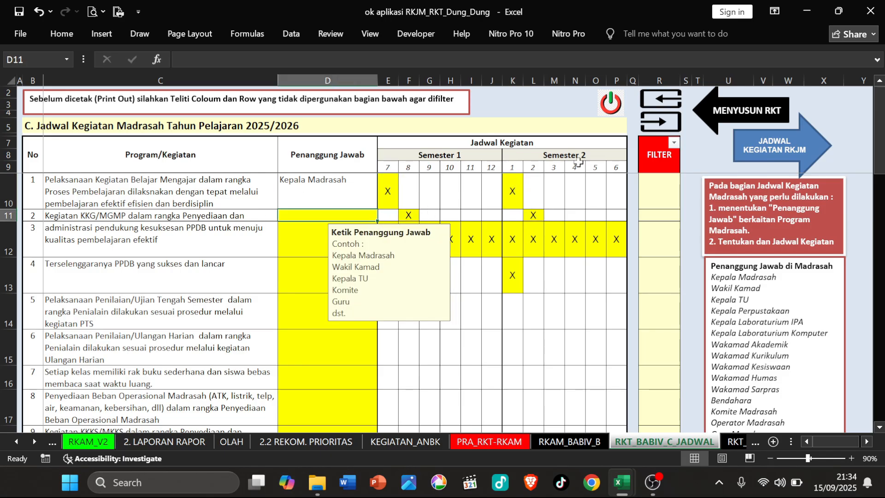
click(837, 12)
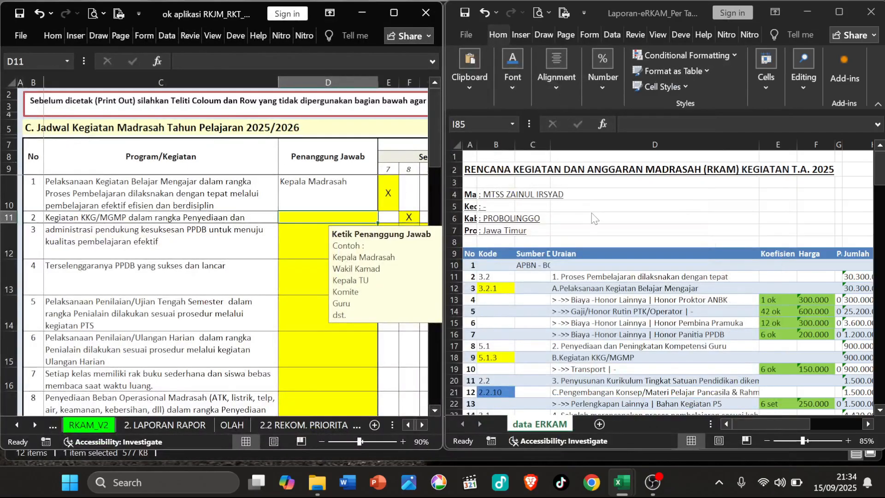
click(605, 276)
scroll(622, 277, down, 2)
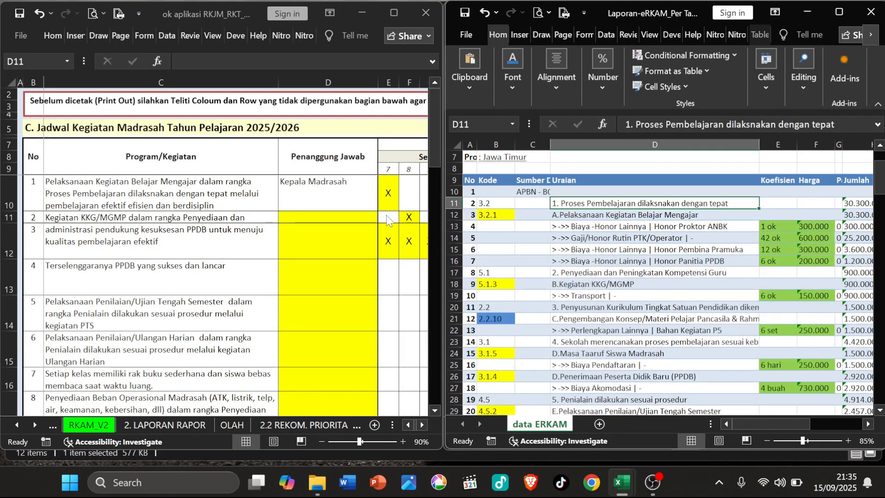
click(521, 271)
click(629, 286)
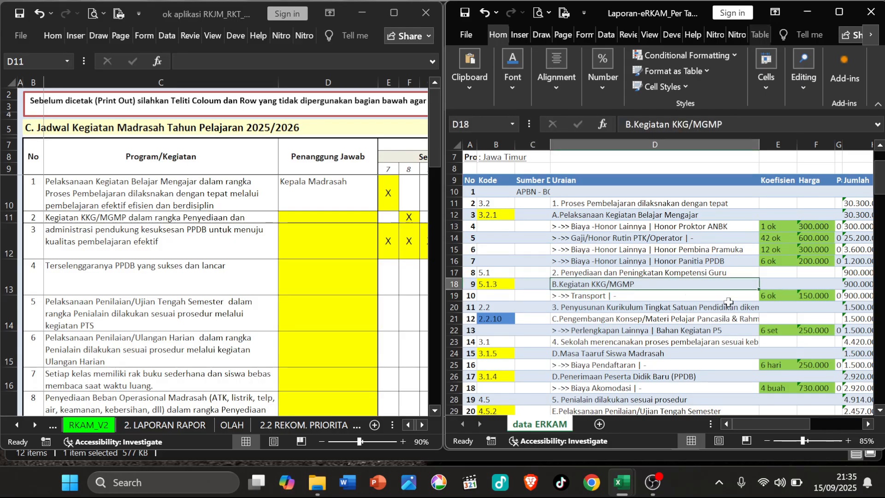
Step: Return to the RKJM_RKT workbook's Jadwal Kegiatan and mark program 2 with X in Semester 1 months 7, 9, 10, 11 and 12
click(393, 12)
click(393, 213)
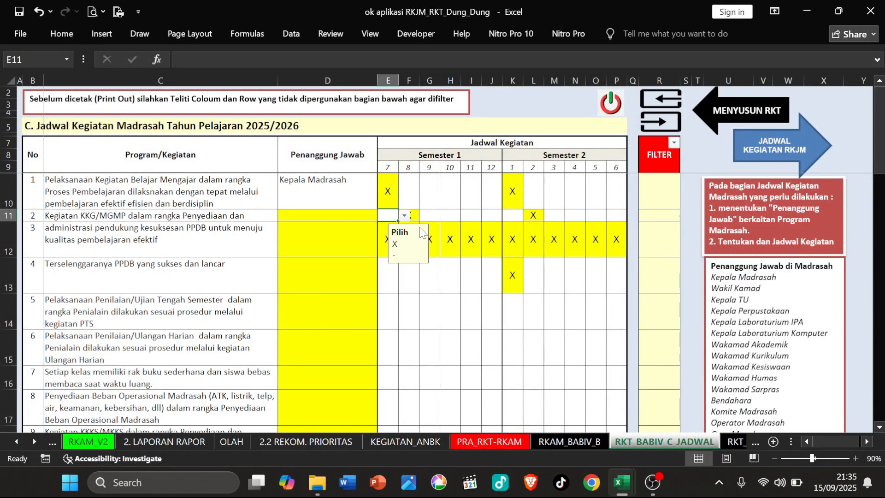
click(404, 216)
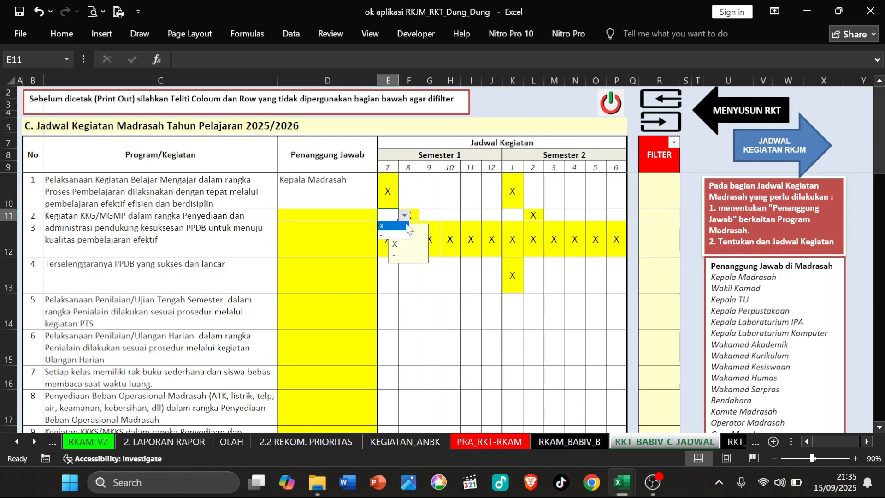
click(396, 223)
click(429, 215)
click(446, 238)
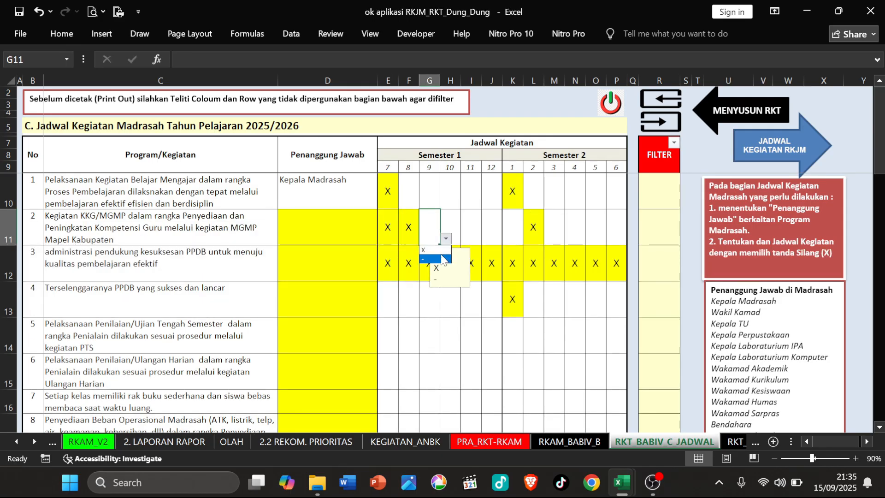
click(431, 253)
click(454, 226)
click(467, 239)
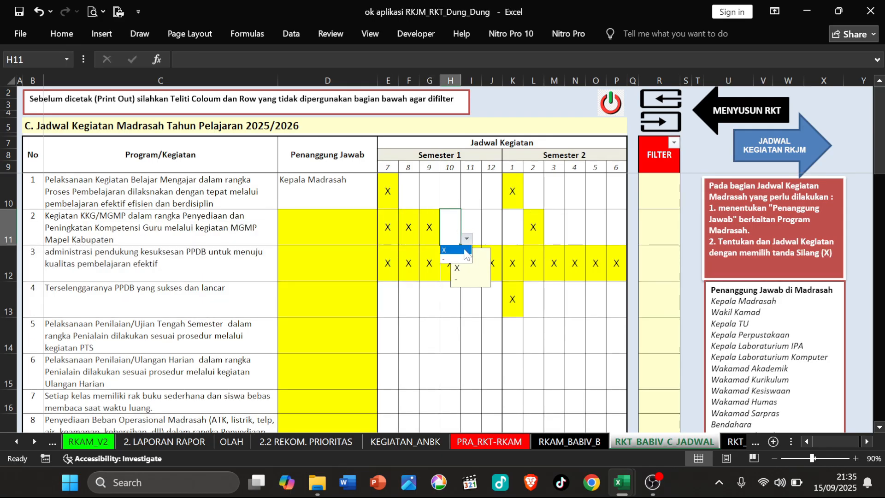
click(452, 253)
click(470, 225)
click(487, 239)
click(472, 253)
click(491, 226)
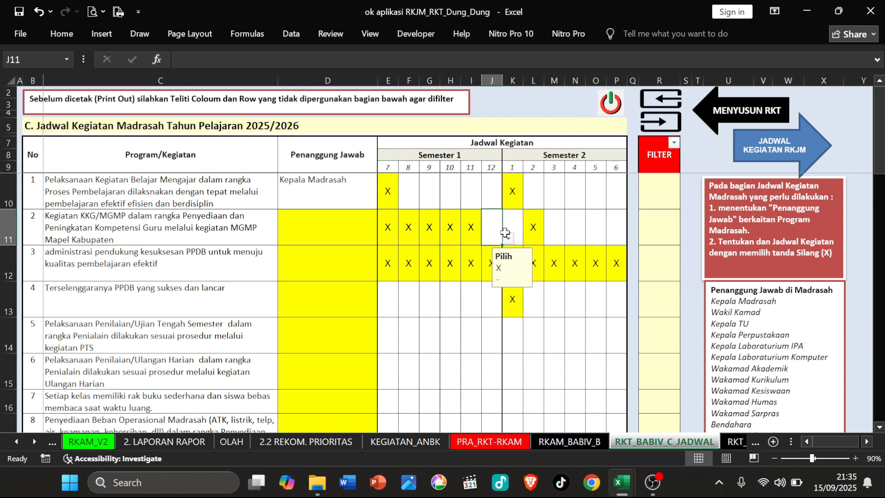
click(507, 238)
click(493, 253)
Step: Mark program 2 with X in Semester 2 months 1, 3 and 4, and select its month 5 cell
click(512, 227)
click(528, 238)
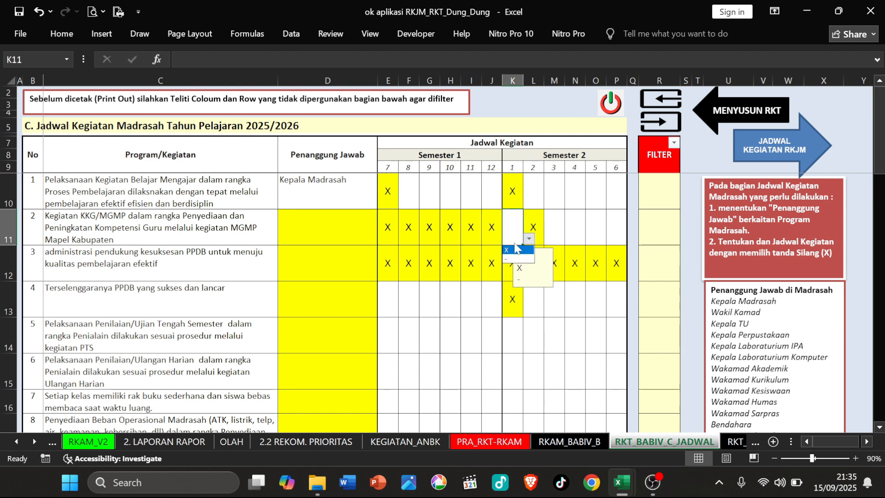
click(514, 253)
click(553, 226)
click(571, 238)
click(555, 253)
click(574, 226)
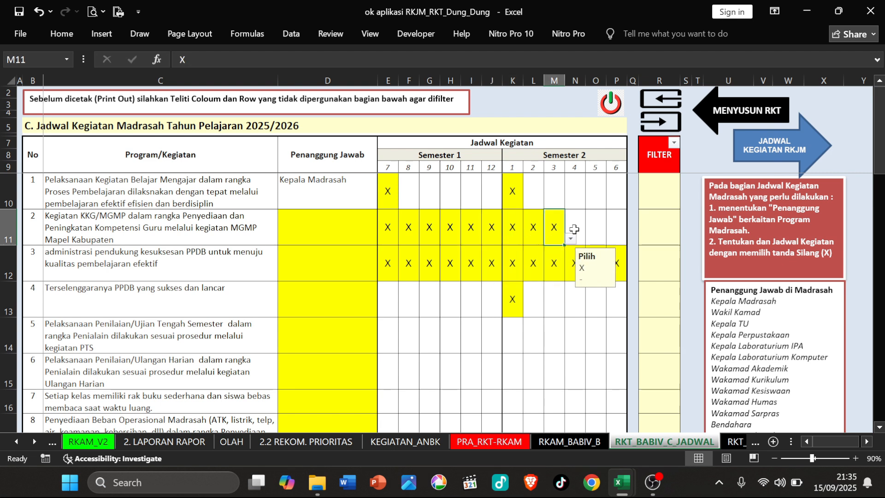
click(591, 238)
click(571, 249)
click(595, 226)
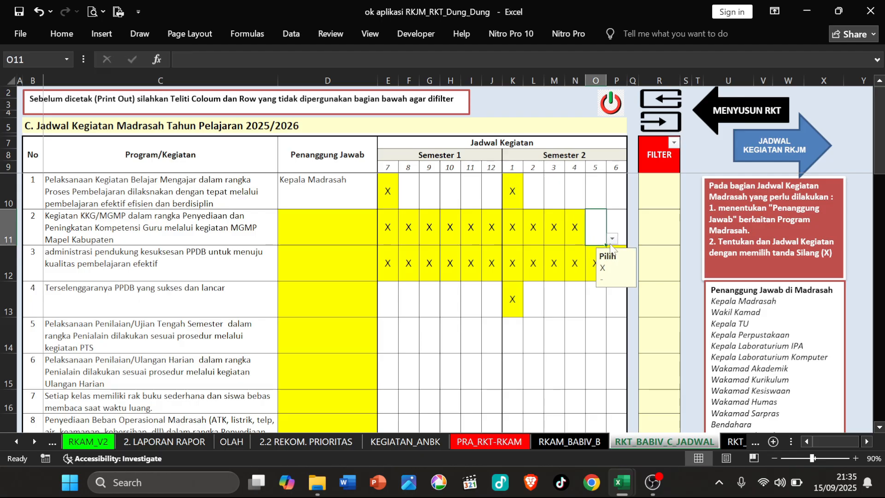
Step: Mark the KKG/MGMP activity (no. 2) with X in months 5 and 6 of Semester 2
click(612, 238)
click(597, 250)
click(615, 230)
click(632, 238)
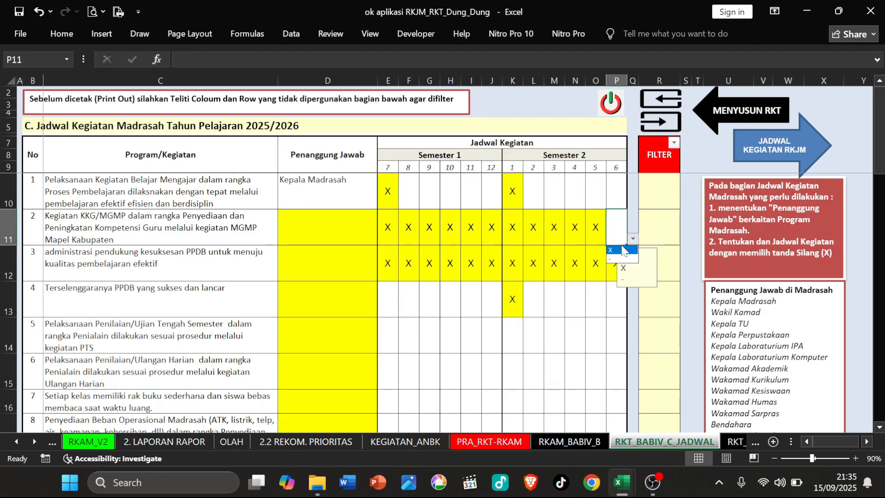
click(618, 251)
Step: Clear all monthly marks of activity 3, the PPDB supporting administration, and put an X only in month 7
click(127, 260)
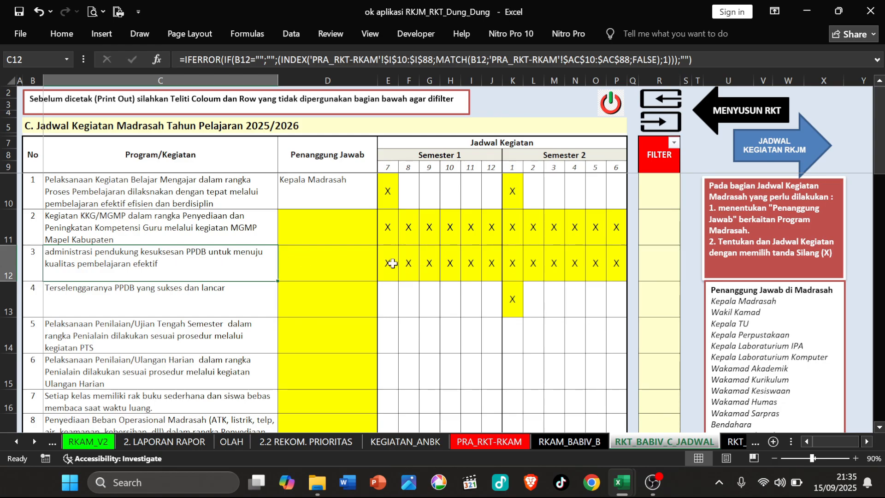
drag(388, 263, 614, 262)
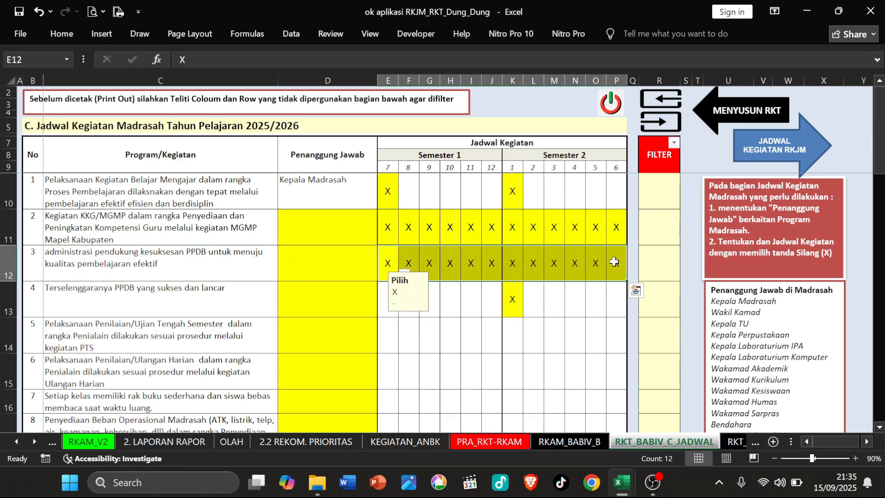
key(Delete)
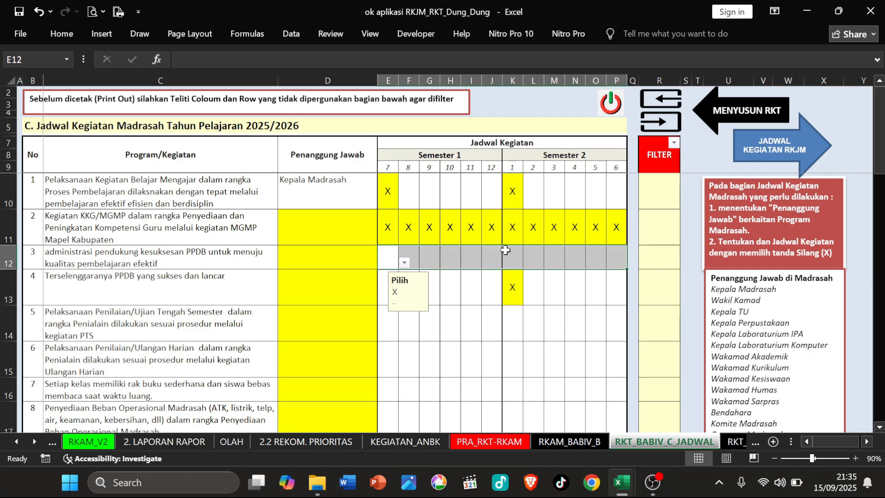
click(404, 263)
click(399, 274)
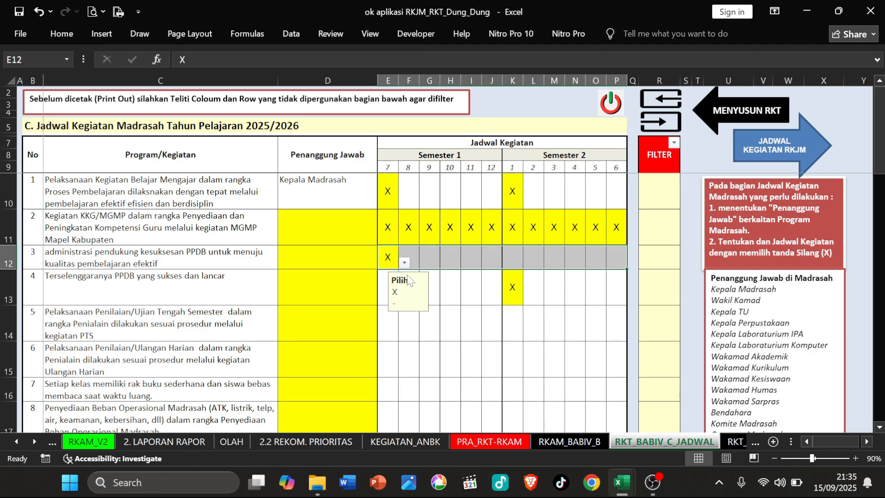
Step: Schedule activity 4, "Terselenggaranya PPDB yang sukses dan lancar", with X in month 7 and remove its month 1 mark
click(473, 292)
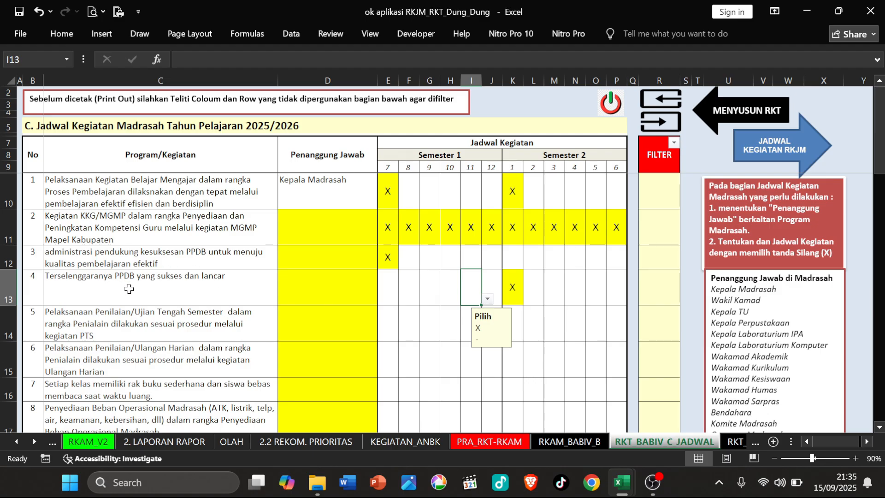
click(390, 290)
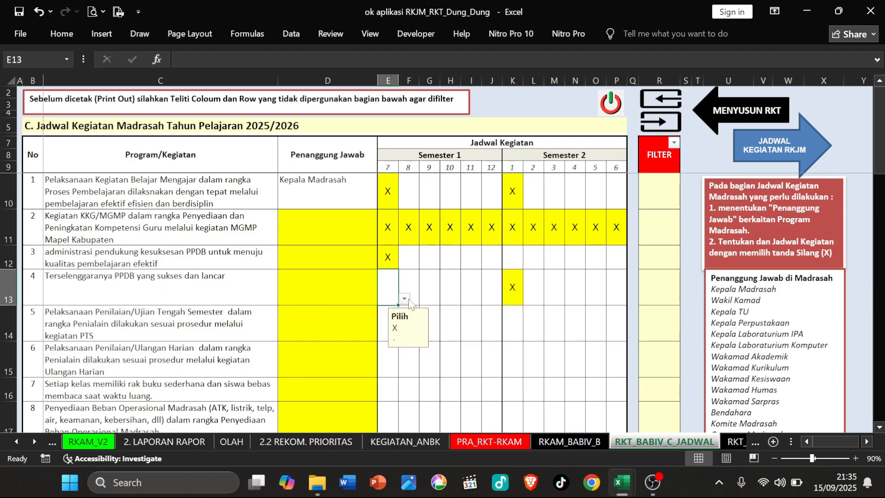
click(405, 299)
click(396, 312)
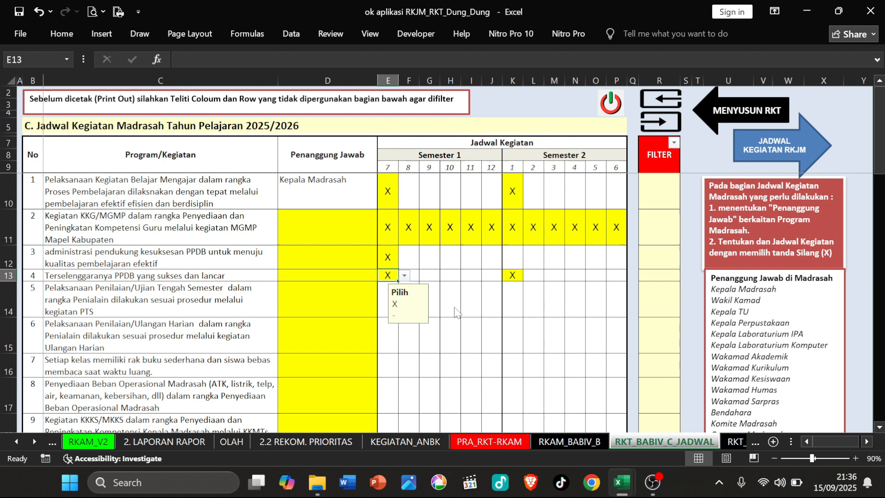
click(512, 277)
key(Delete)
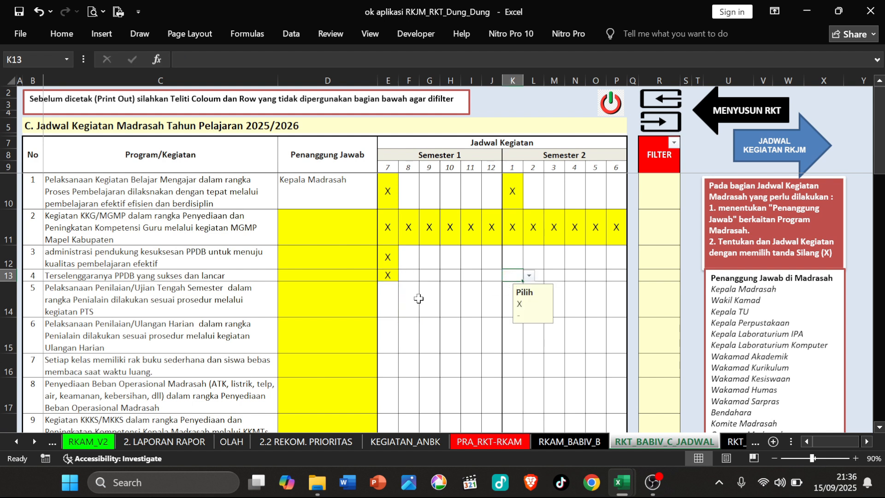
Step: Mark the mid-semester assessment (activity 5) with X in month 10 of Semester 1 and month 3 of Semester 2
click(79, 289)
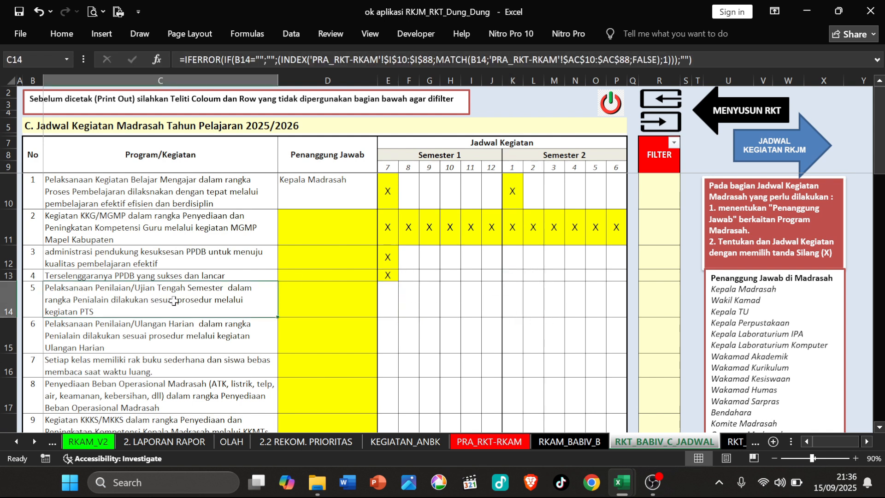
click(448, 304)
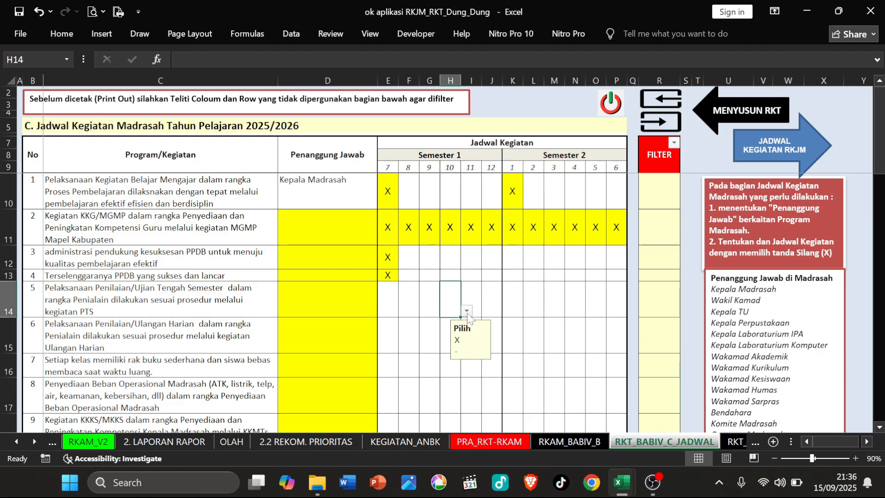
click(467, 312)
click(461, 322)
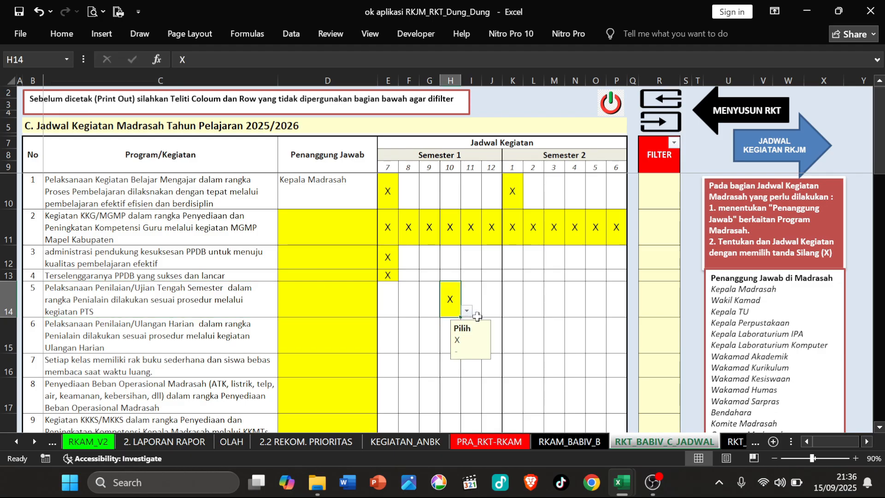
click(570, 306)
click(570, 311)
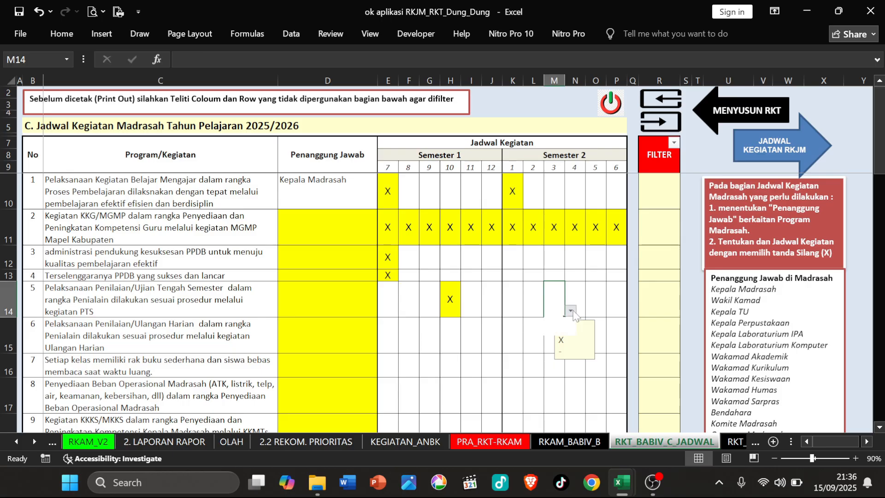
click(561, 319)
Step: Move the Semester 1 mark of activity 5 from month 10 to month 9
click(431, 305)
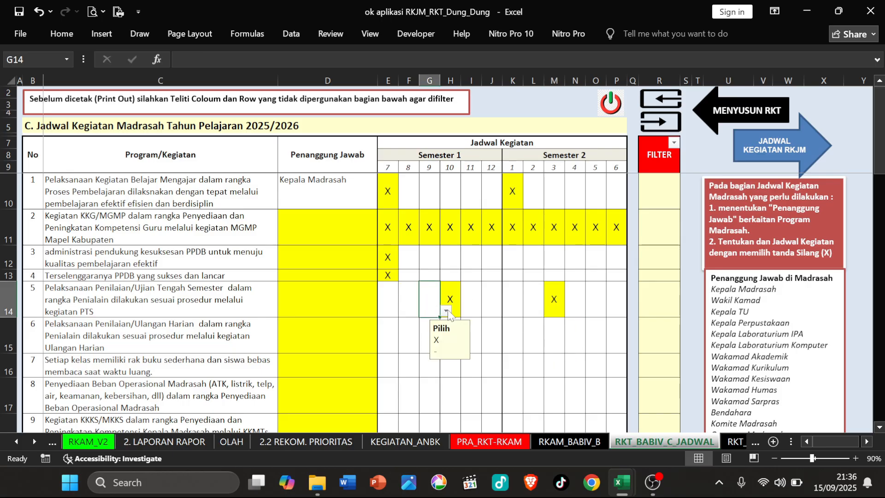
click(446, 312)
click(442, 324)
click(449, 295)
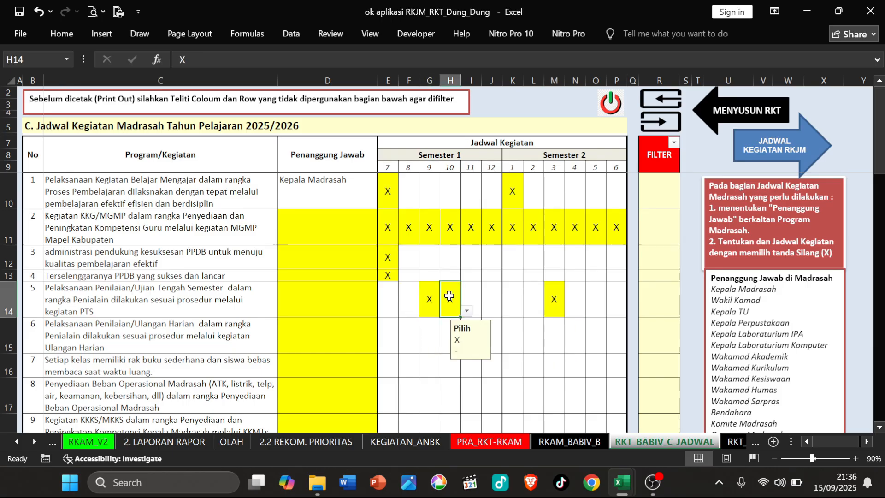
key(Delete)
Step: Check the Pelaksanaan Penilaian/Ulangan Harian entry and its Fotocopy item in the eRKAM report workbook, and return to the schedule
click(113, 341)
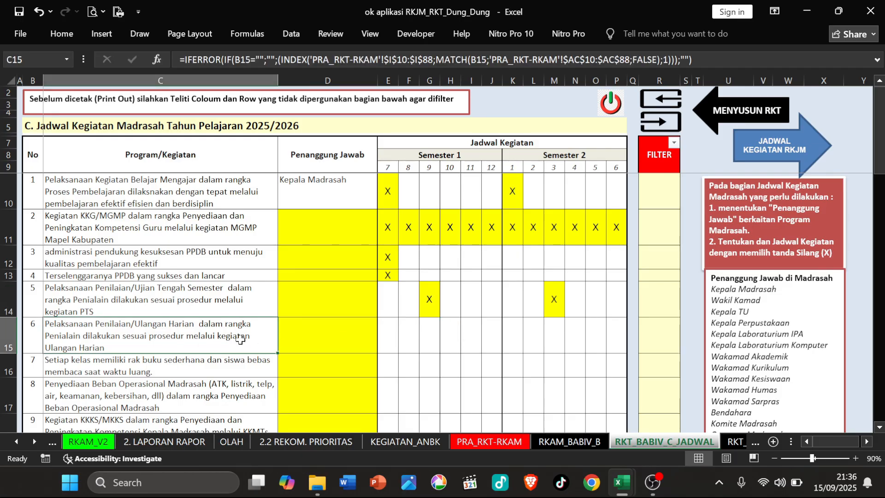
click(848, 8)
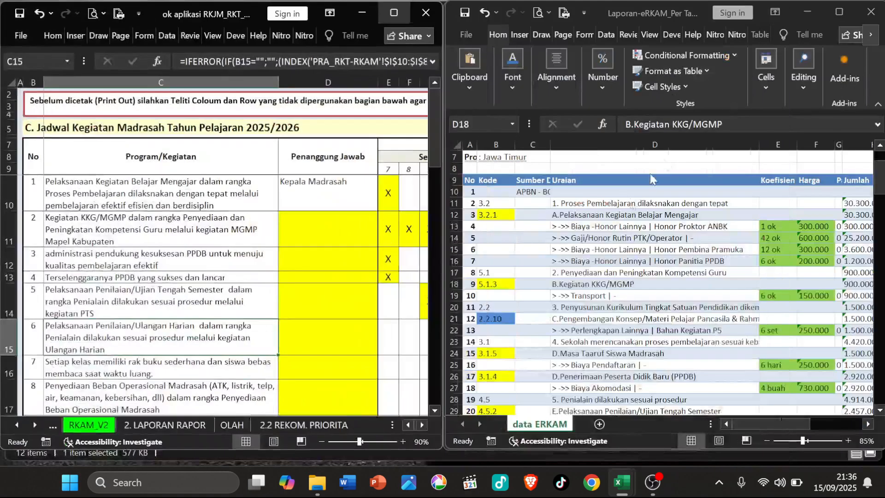
scroll(595, 305, down, 3)
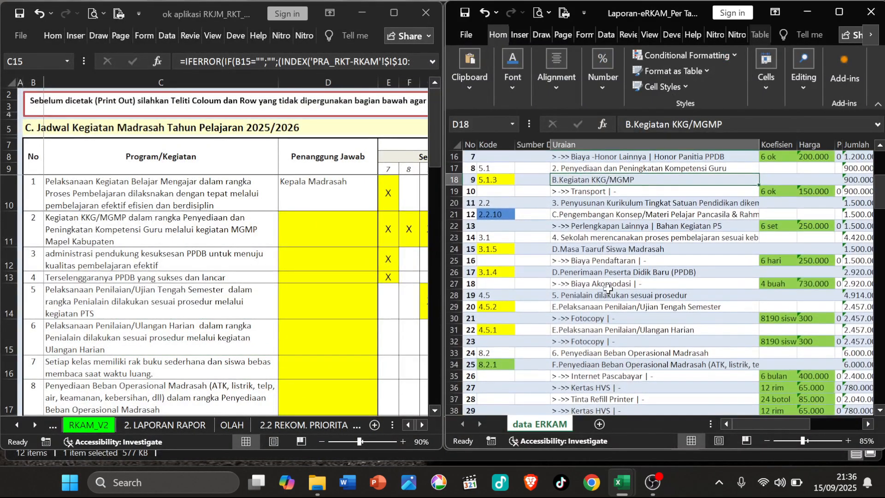
click(678, 331)
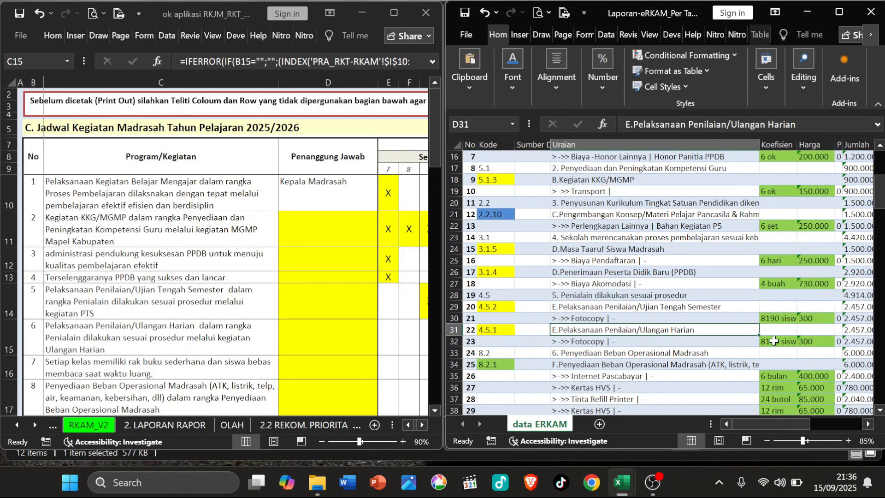
click(773, 340)
click(726, 341)
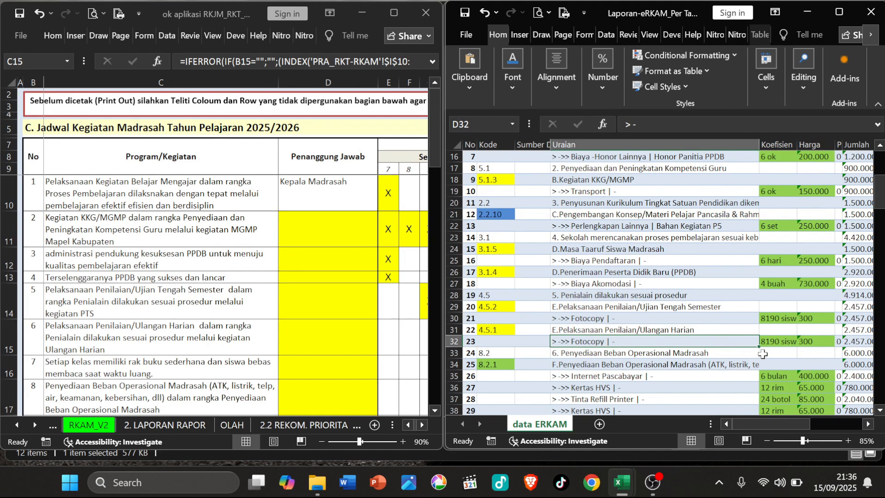
click(394, 13)
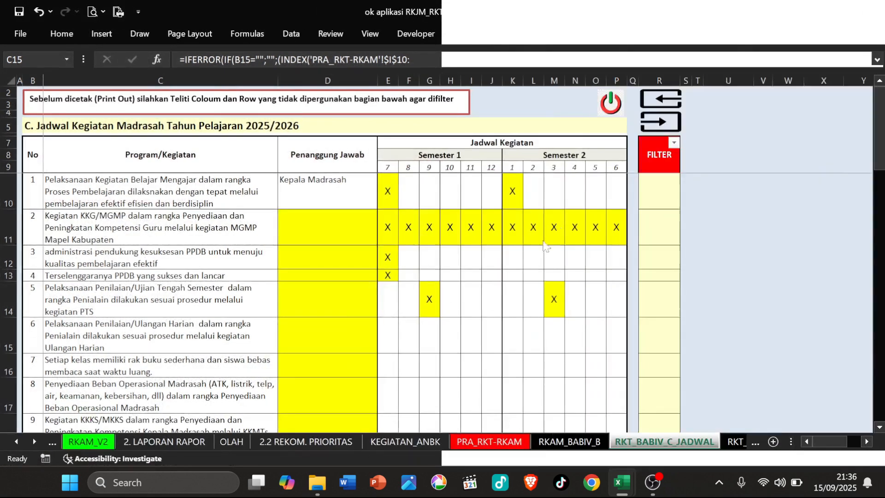
Step: Mark the Ulangan Harian assessment (activity 6) with X in all twelve months of both semesters
click(387, 341)
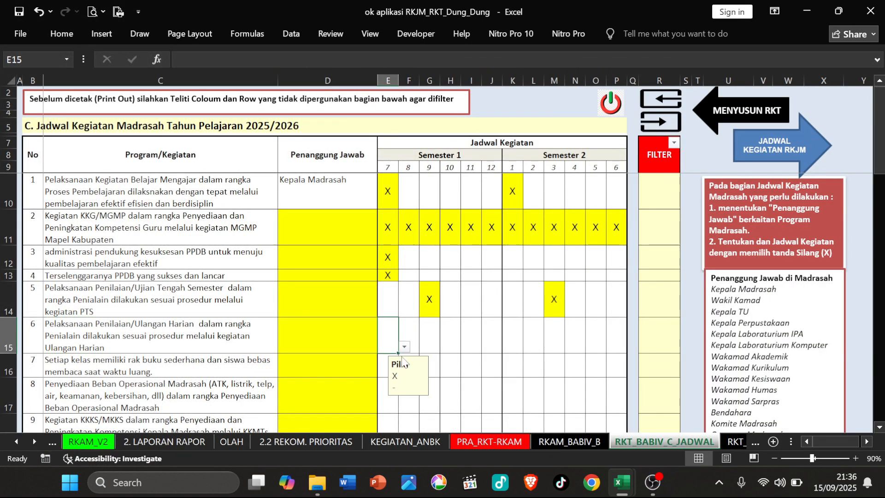
click(405, 347)
click(400, 359)
click(409, 335)
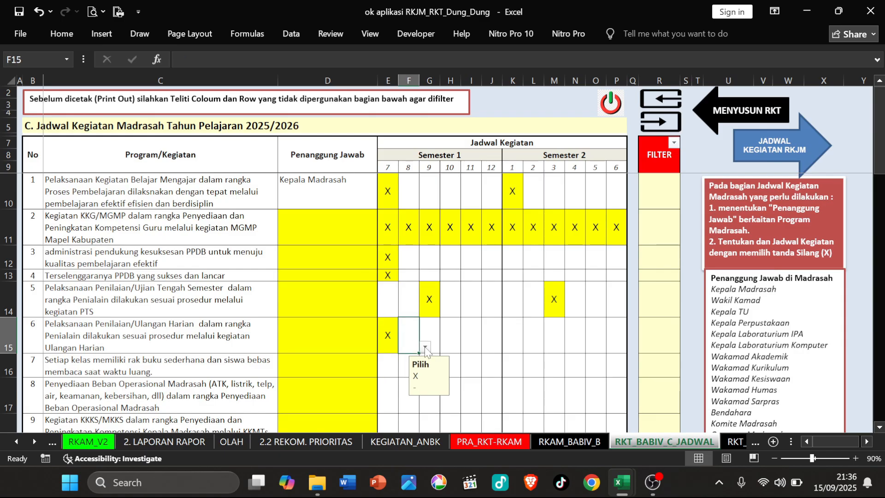
click(425, 347)
click(406, 358)
click(433, 339)
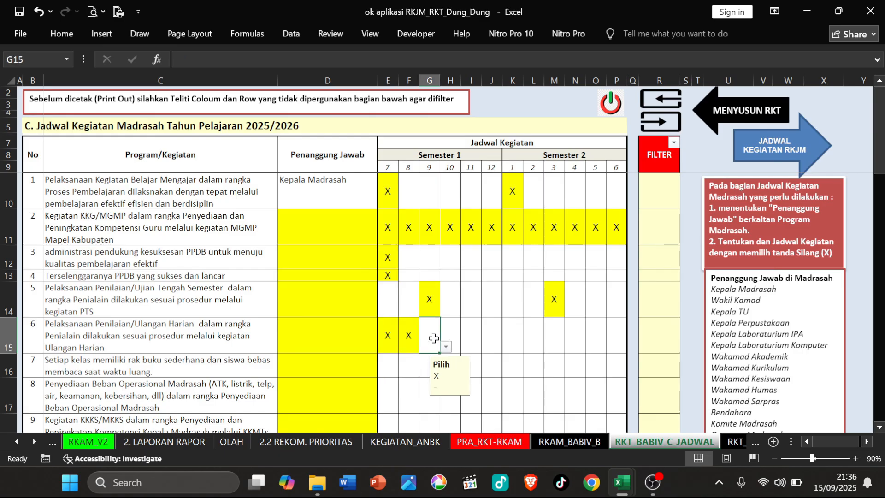
text(x)
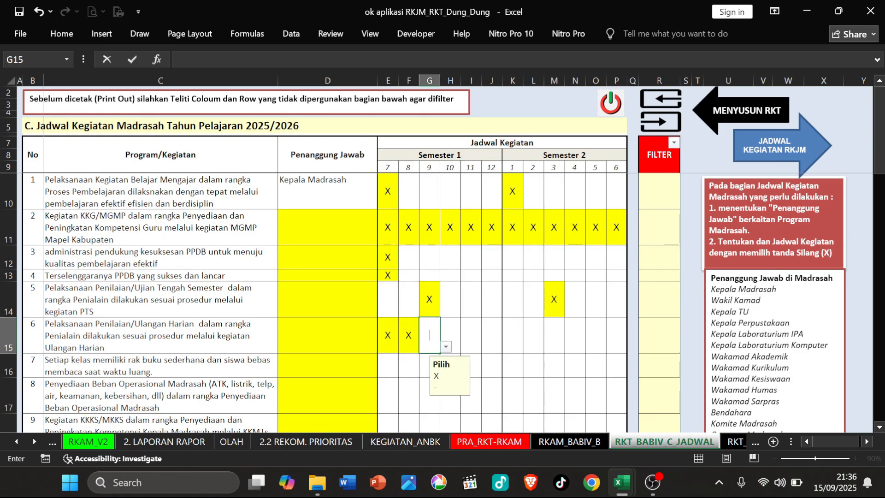
key(Tab)
text(x)
key(Tab)
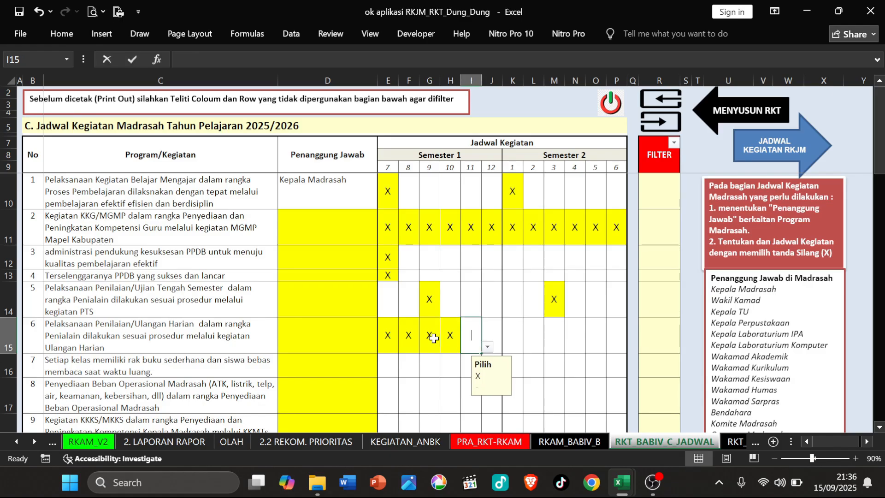
text(x)
key(Tab)
text(x)
key(Tab)
text(x)
key(Tab)
text(x)
key(Tab)
text(x)
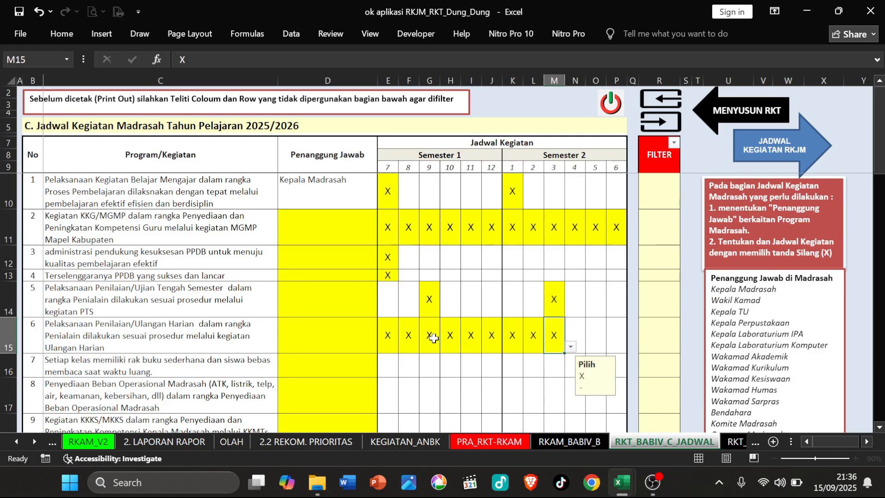
key(Tab)
text(x)
key(Tab)
text(x)
key(Tab)
text(x)
key(Down)
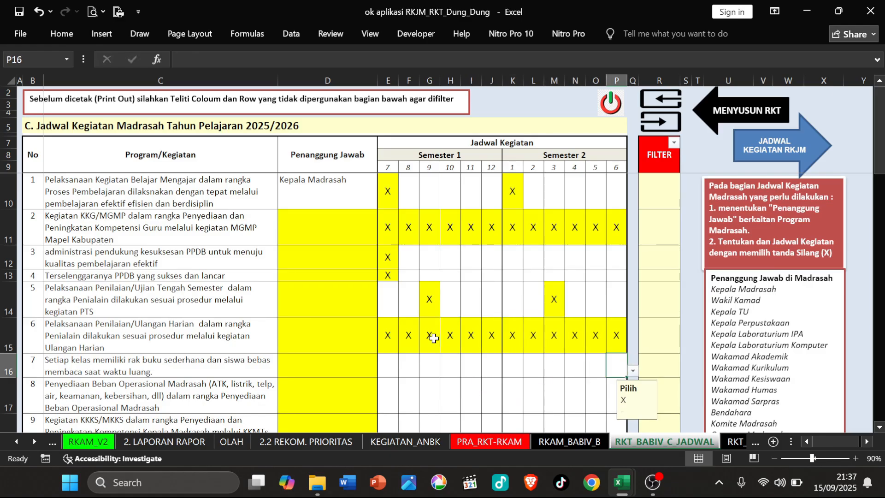
Step: Mark activity 7, the classroom bookshelf and free-time reading, with X in month 7
click(155, 372)
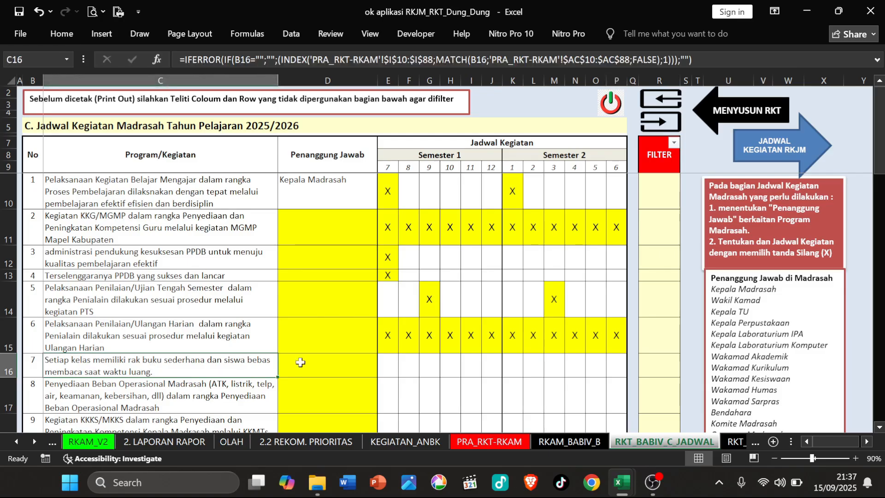
click(389, 369)
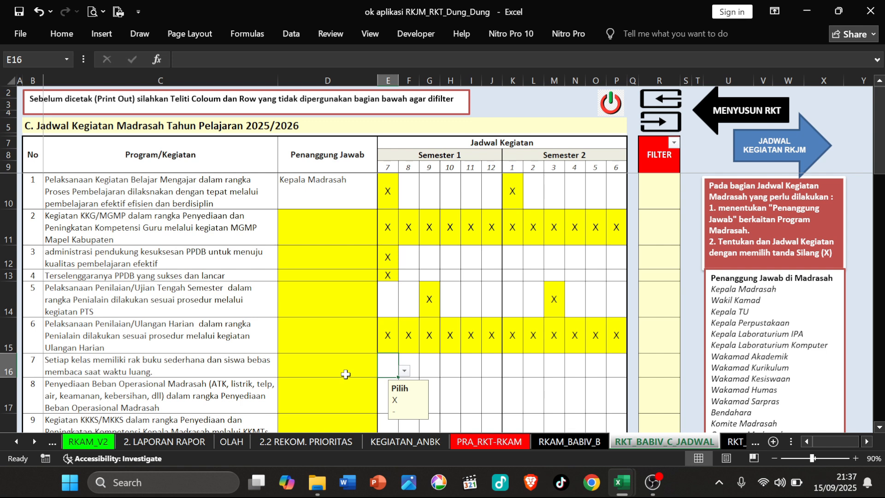
text(X)
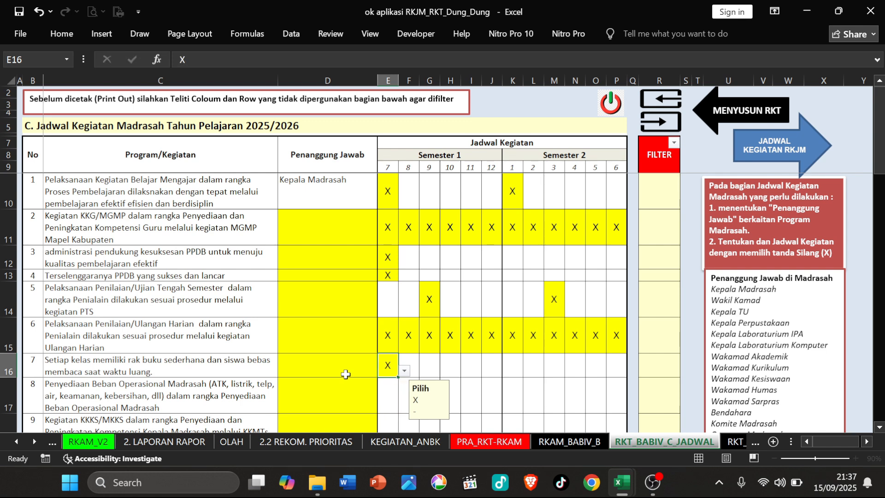
key(Tab)
Step: Check the Penyediaan Beban Operasional Madrasah entry and its Internet Pascabayar quantity in the eRKAM report, and return to the schedule
scroll(376, 293, down, 1)
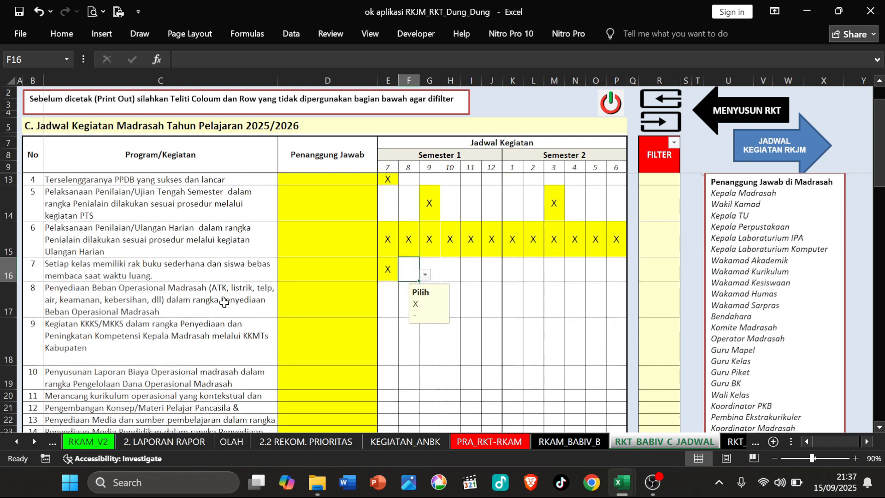
click(390, 302)
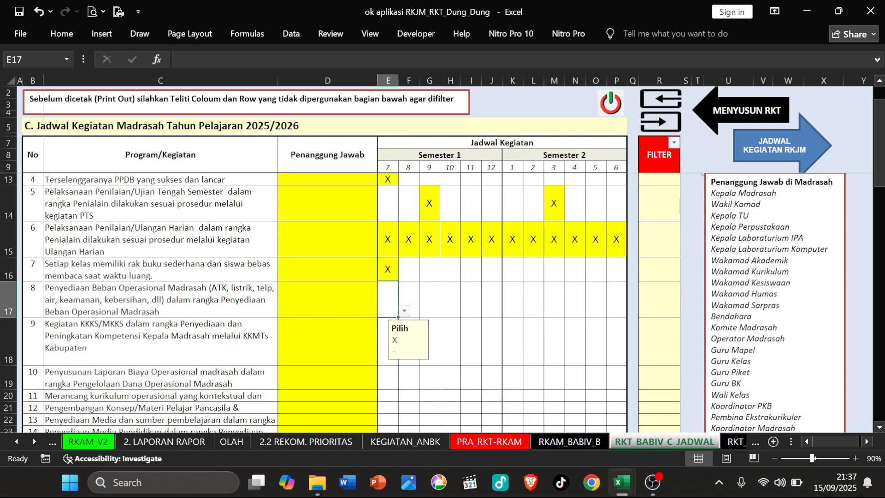
click(837, 16)
click(642, 310)
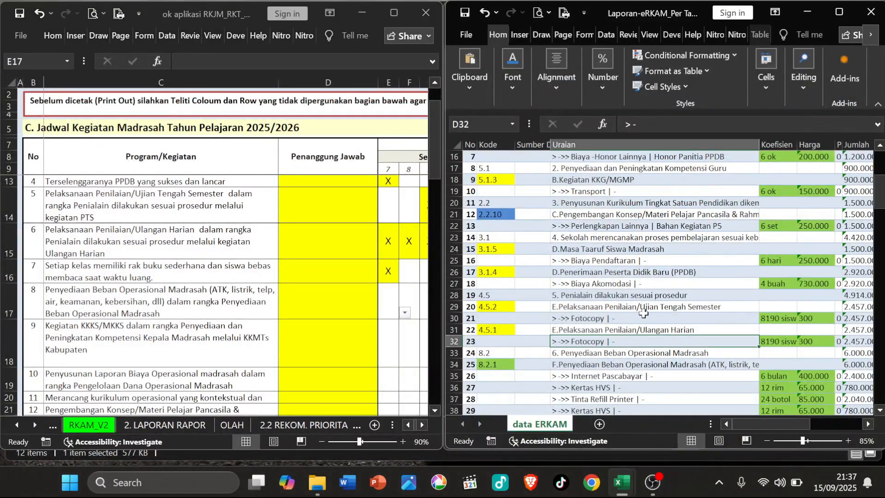
scroll(650, 321, down, 1)
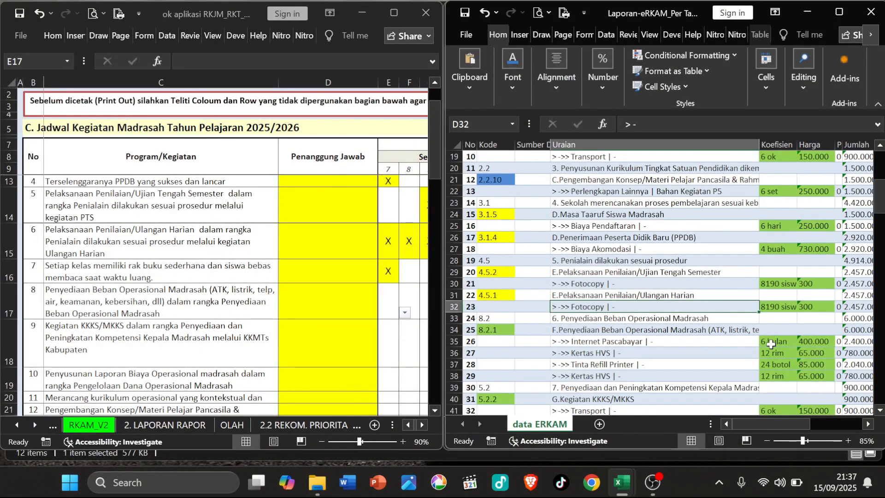
click(770, 343)
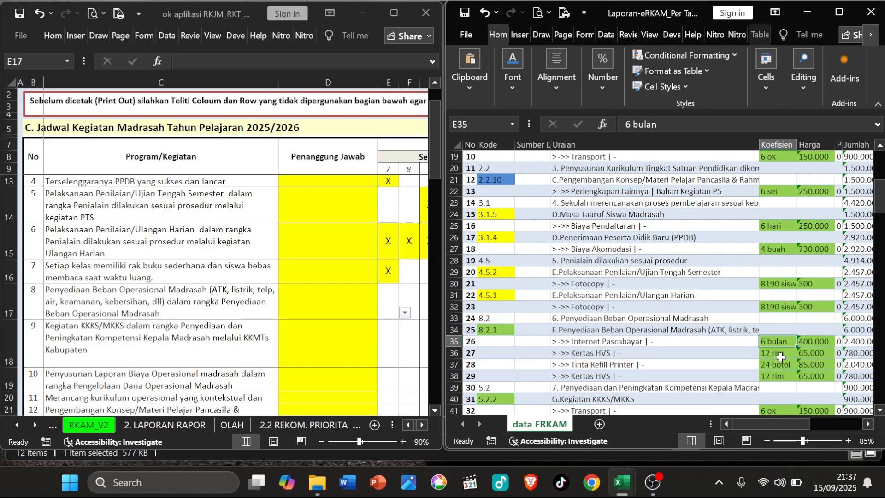
click(394, 13)
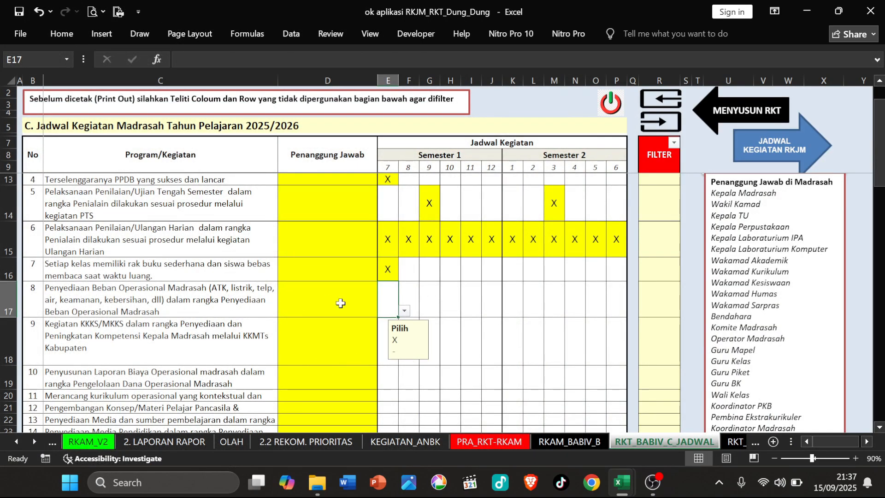
Step: Mark activity 8, Penyediaan Beban Operasional Madrasah, with X in all twelve months of both semesters
text(X)
key(Tab)
text(X)
key(Tab)
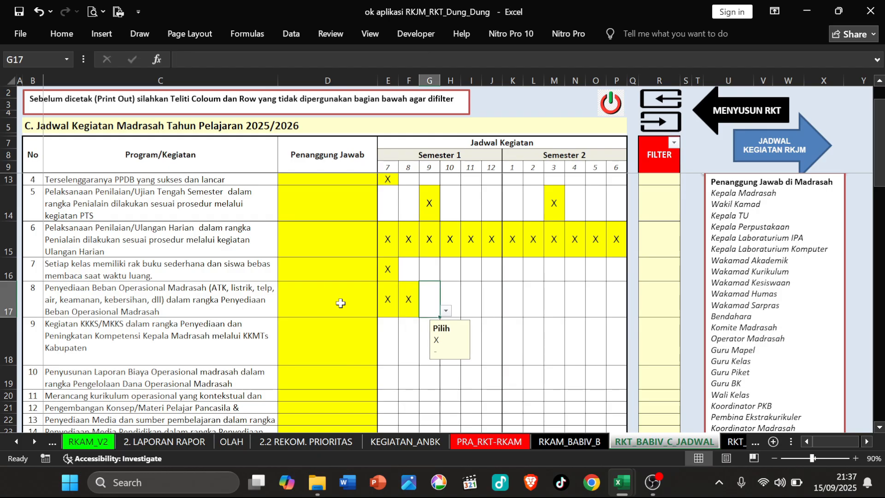
text(X)
key(Tab)
text(X	X	X	X	X	X	)
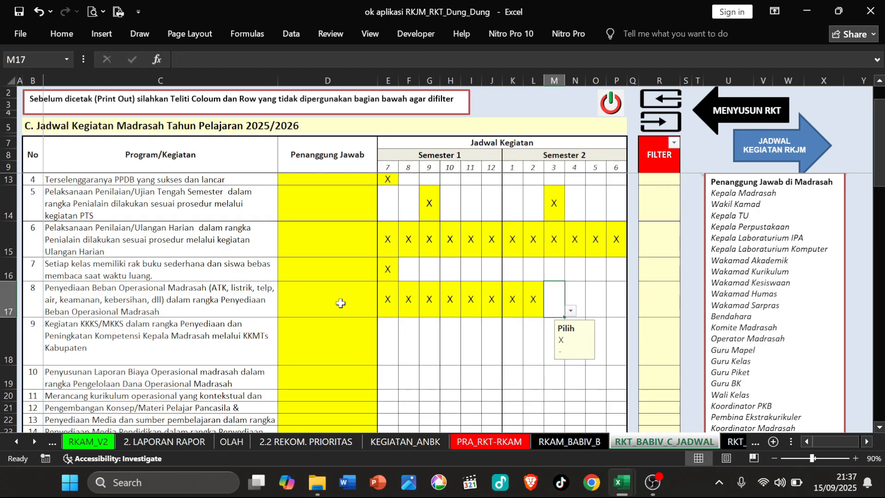
text(X)
key(Tab)
text(X)
key(Tab)
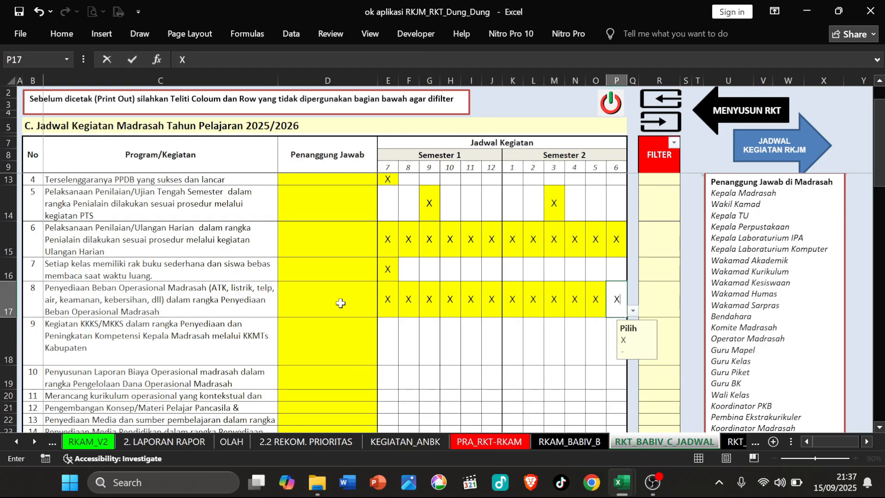
text(X)
key(Return)
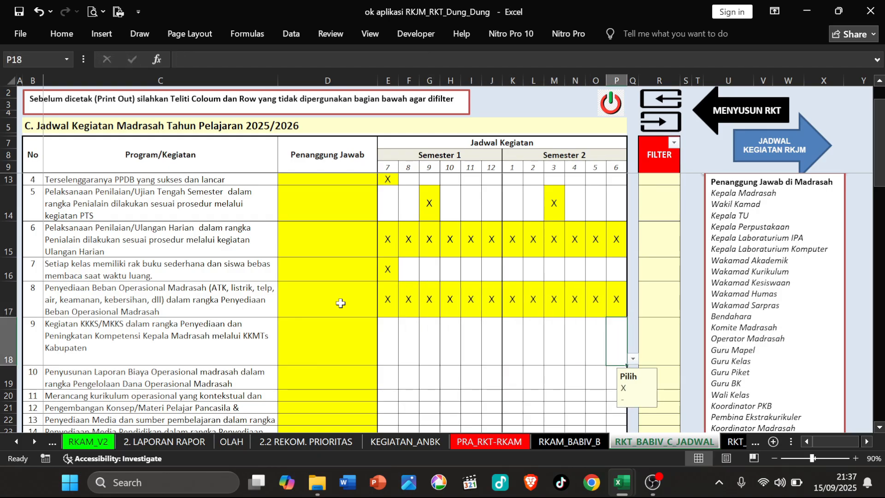
Step: Check the Kegiatan KKKS/MKKS entry and its Transport quantity in the eRKAM report for activity 9, and return to the schedule
click(387, 336)
click(842, 14)
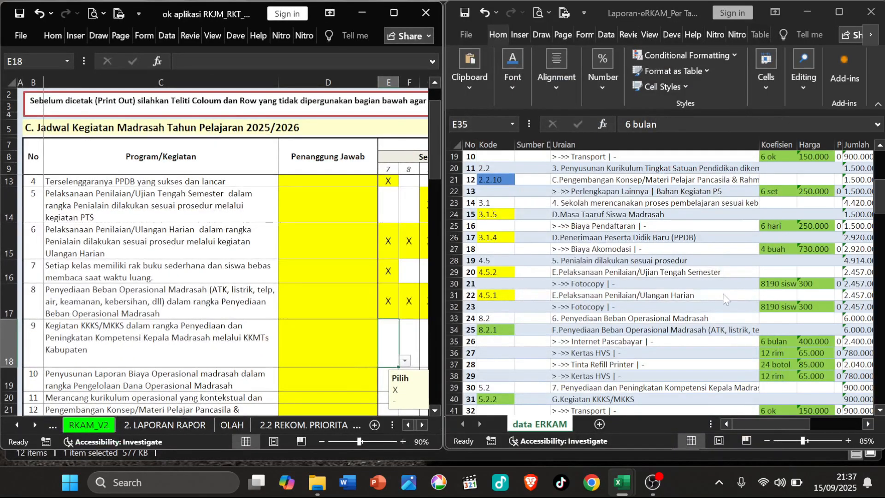
scroll(636, 334, down, 1)
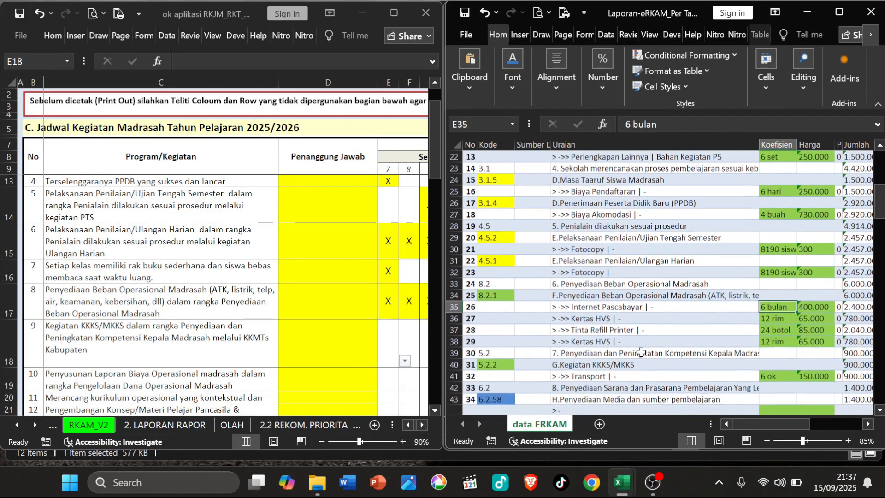
click(652, 365)
click(765, 378)
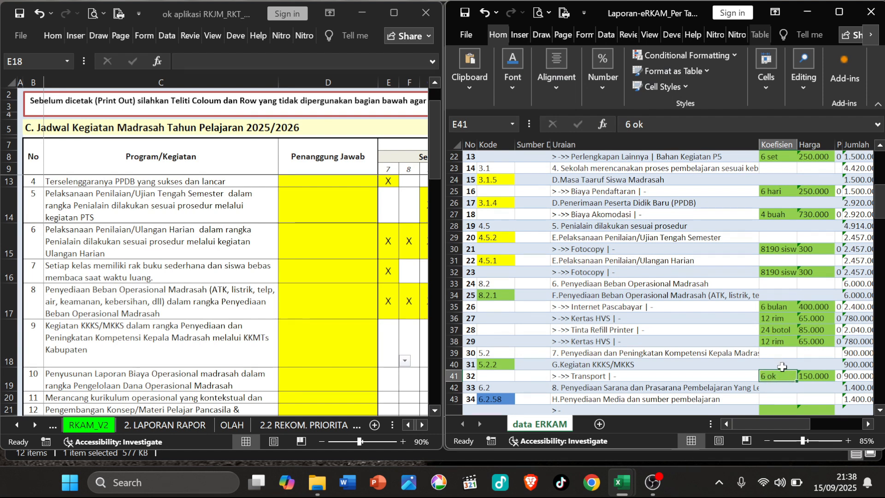
click(394, 13)
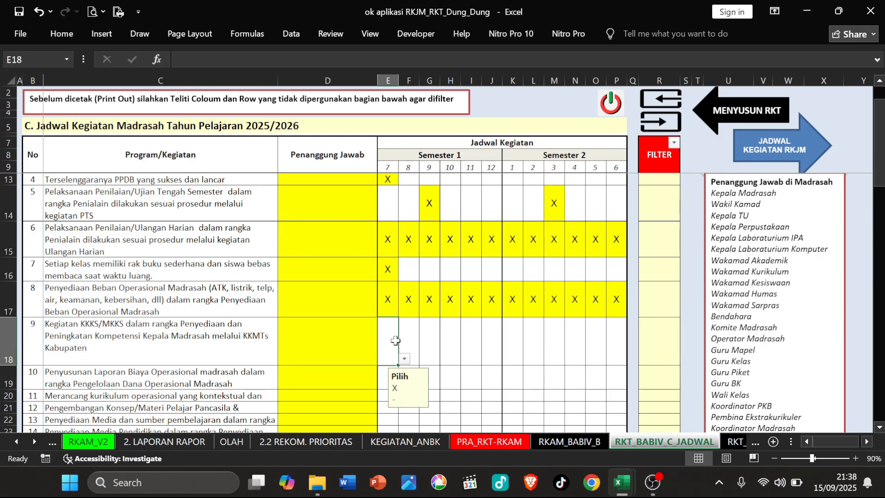
Step: Mark activity 9, Kegiatan KKKS/MKKS, with X in all twelve months of both semesters
text(X	X	X	X	X	X	X)
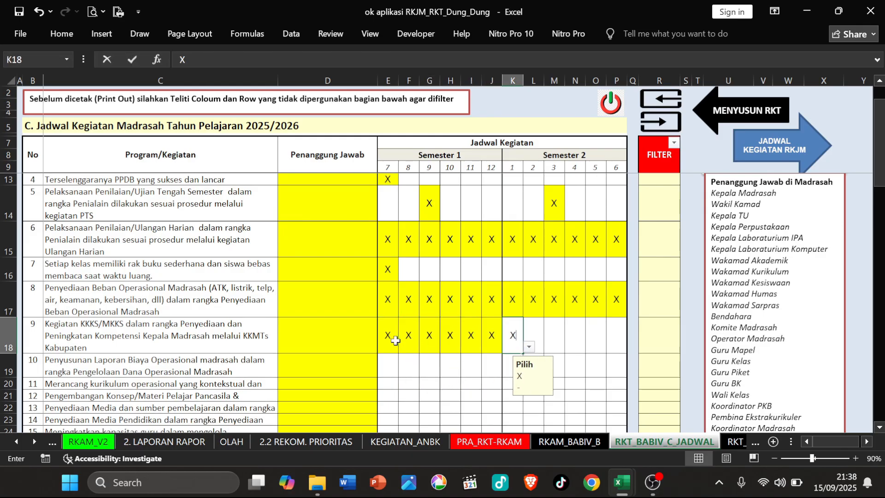
text(	X	X	X	X	X)
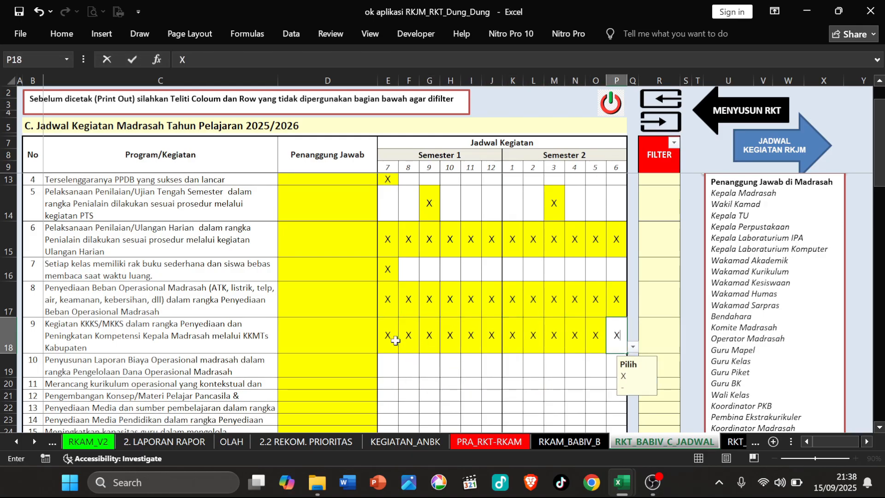
key(Return)
Step: Look up activity 10, Penyusunan Laporan Biaya Operasional madrasah, in the eRKAM report and look through the following APBN section
click(242, 371)
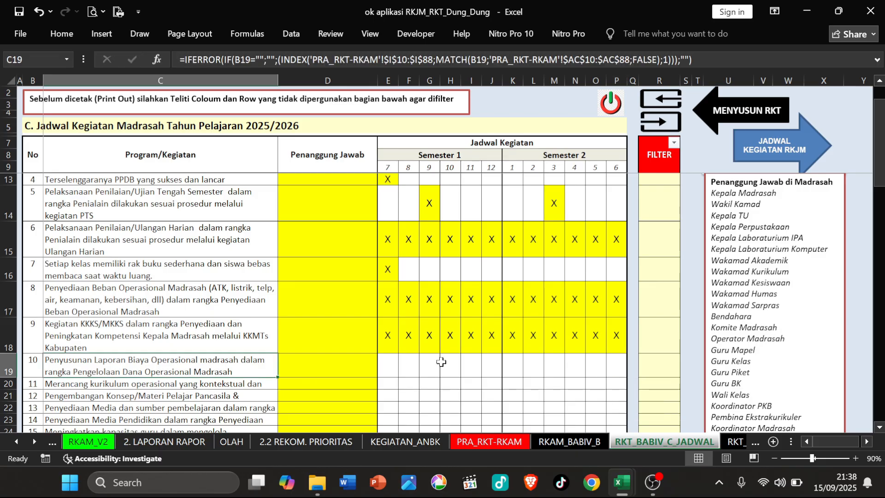
click(839, 10)
click(647, 328)
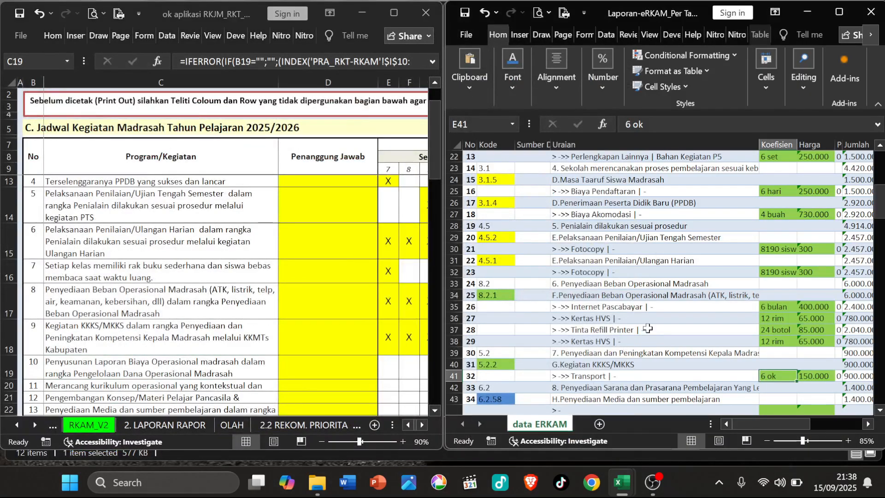
scroll(647, 312, down, 2)
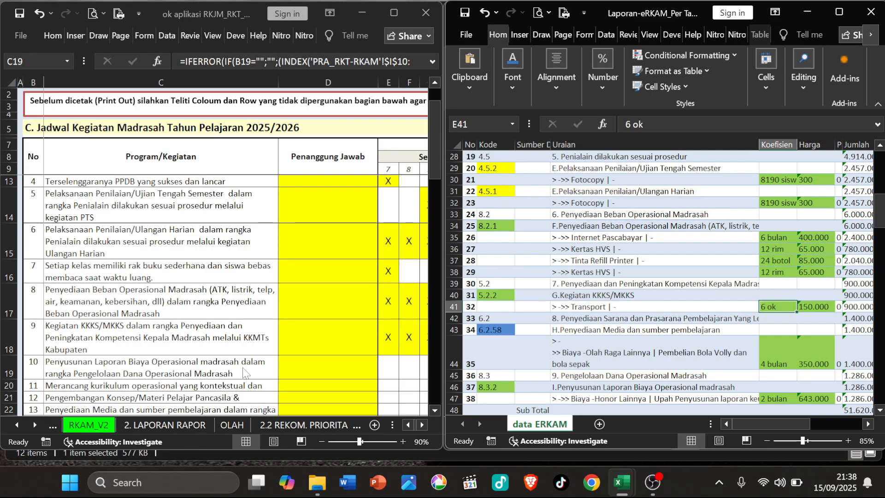
click(598, 383)
scroll(714, 357, down, 1)
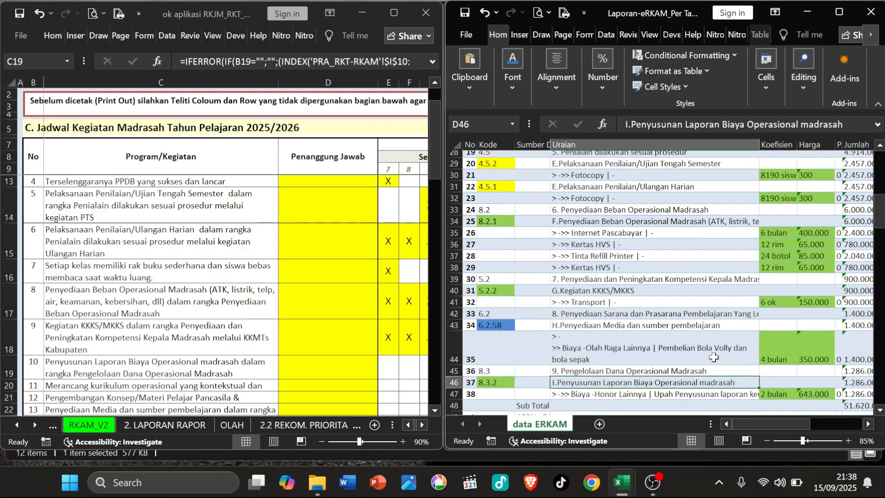
scroll(666, 344, down, 8)
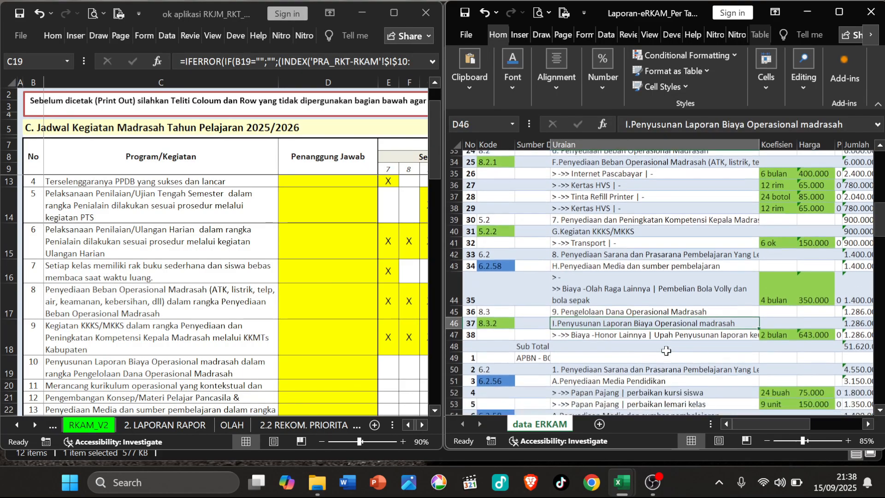
scroll(666, 341, up, 2)
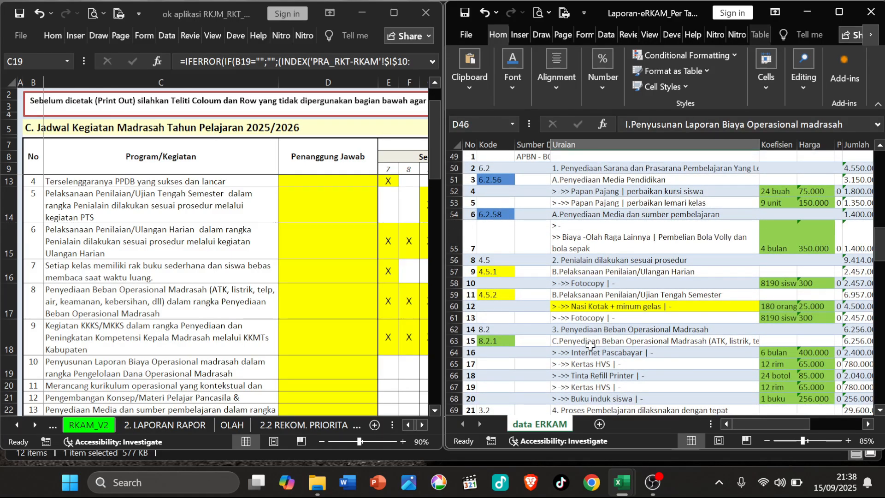
click(630, 272)
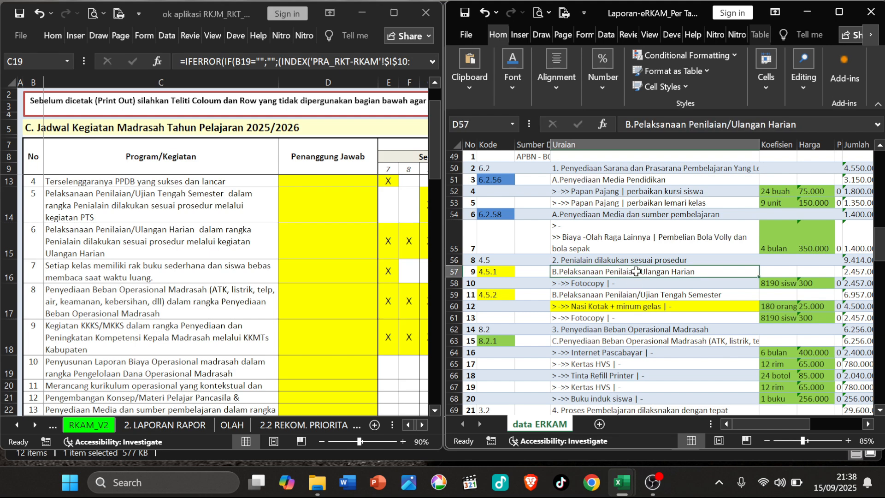
Step: Recheck the Kegiatan KKKS/MKKS and Penyusunan Laporan Biaya Operasional entries in the first section of the eRKAM report, and return to the schedule
scroll(641, 282, up, 16)
scroll(648, 288, down, 7)
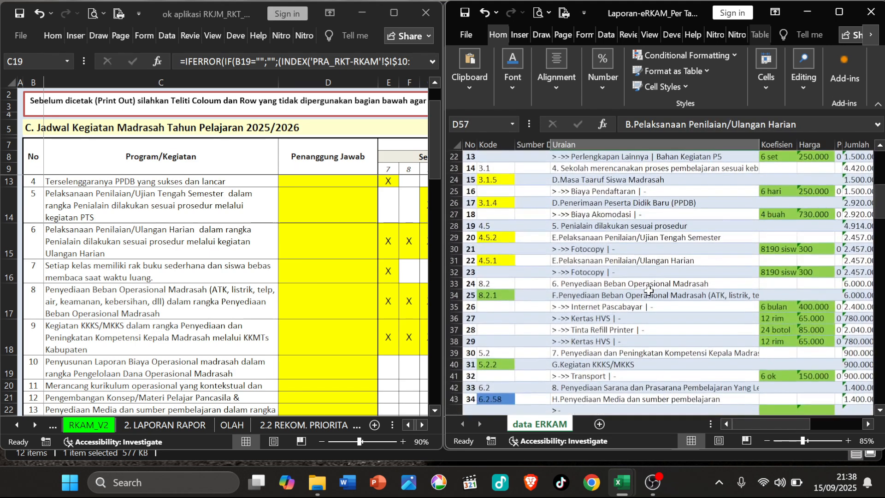
click(611, 365)
scroll(626, 369, down, 2)
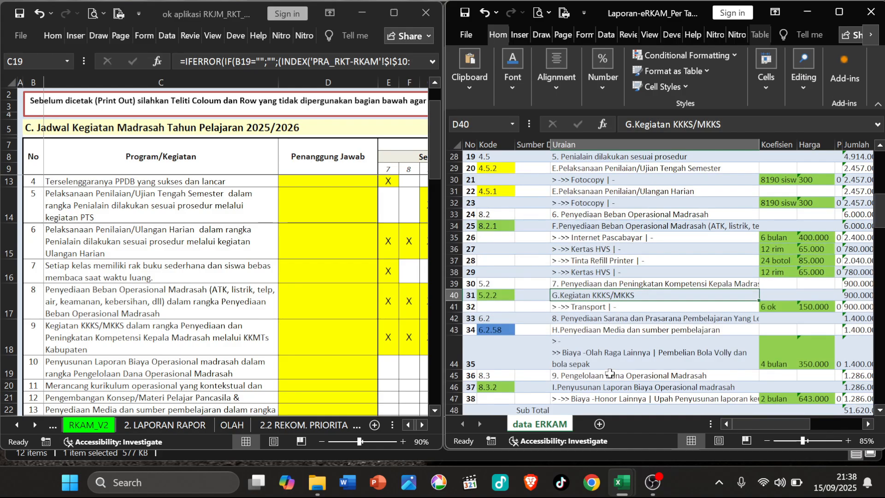
click(638, 386)
scroll(638, 387, down, 1)
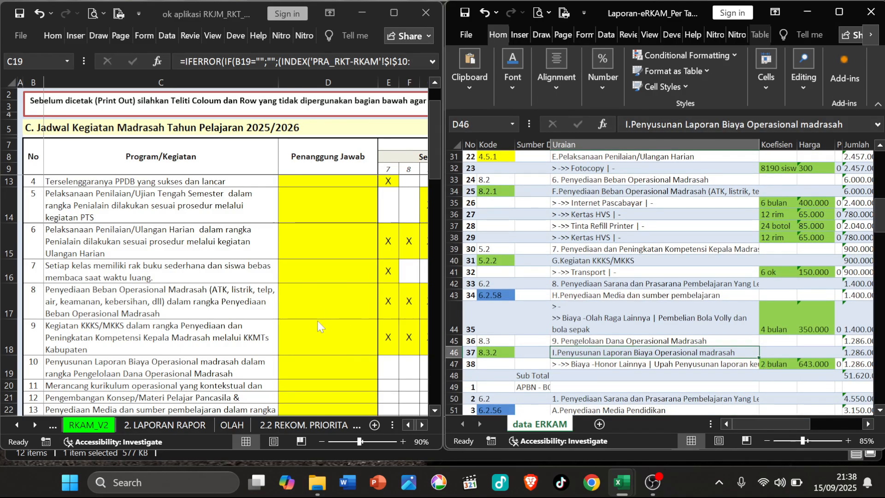
click(394, 12)
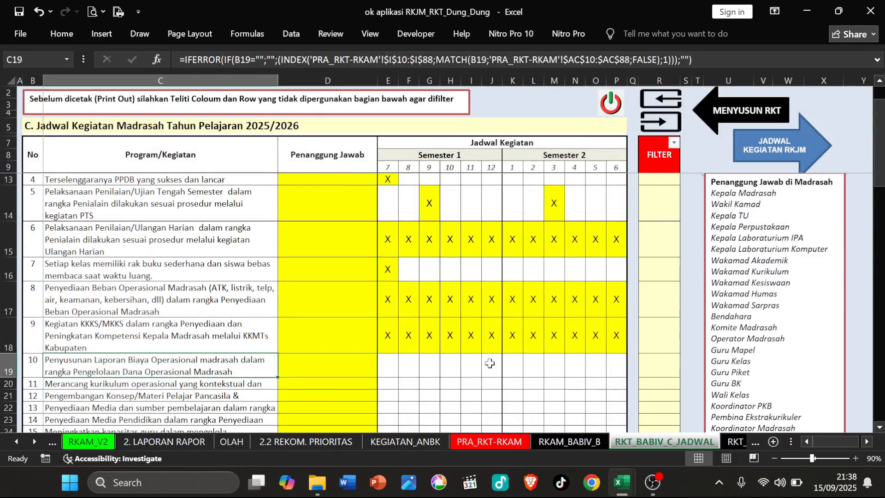
Step: Mark activity 10, Penyusunan Laporan Biaya Operasional, with X in month 12 of Semester 1 and month 6 of Semester 2
click(489, 363)
text(X)
click(621, 367)
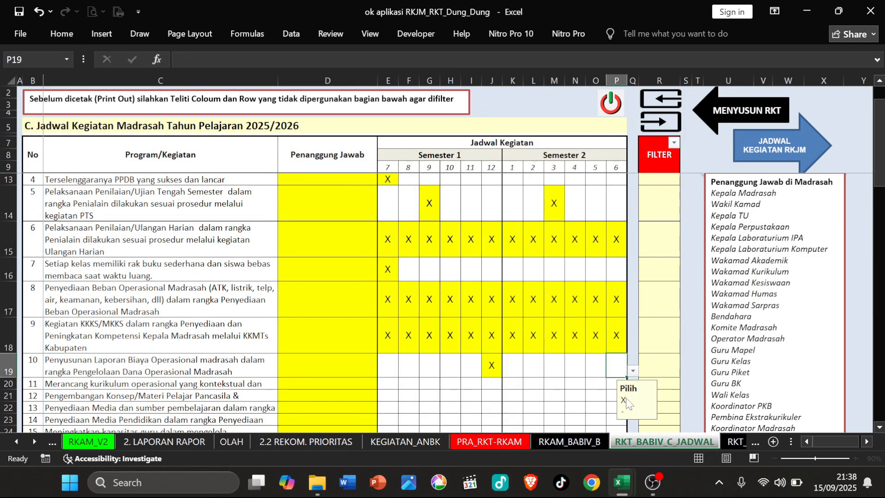
text(X)
click(435, 384)
Step: Increase the height of activity 11's row to fit its two-line operational curriculum description
scroll(383, 368, down, 2)
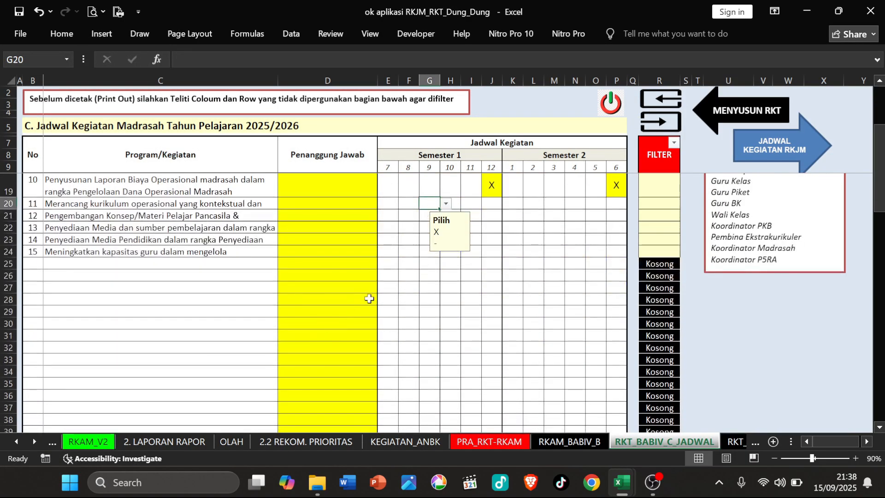
scroll(369, 297, up, 1)
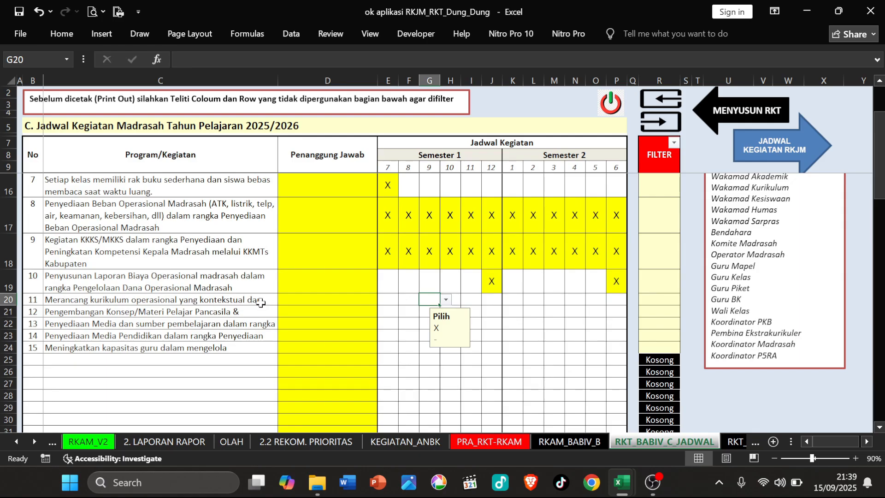
click(133, 295)
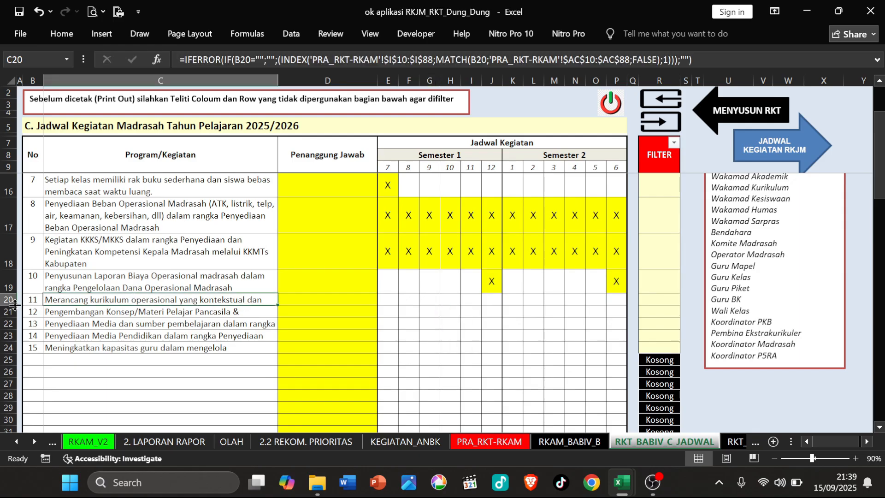
drag(15, 306, 18, 322)
Step: Look through both sections of the eRKAM report for activity 11, the contextual operational curriculum, and return to the schedule
click(386, 306)
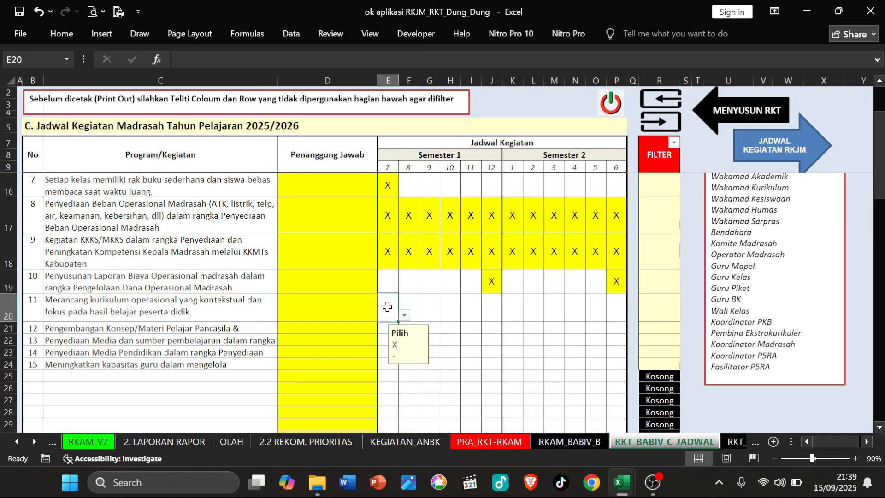
click(840, 12)
click(605, 214)
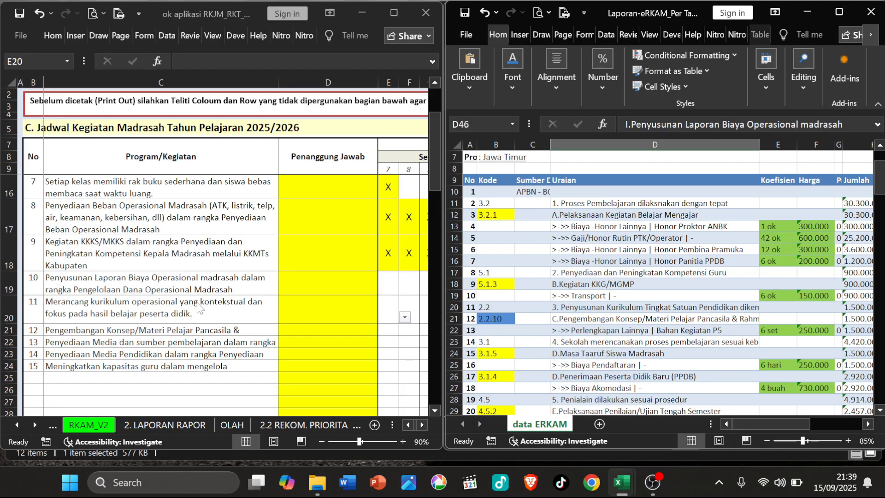
click(203, 313)
click(620, 341)
scroll(644, 321, down, 4)
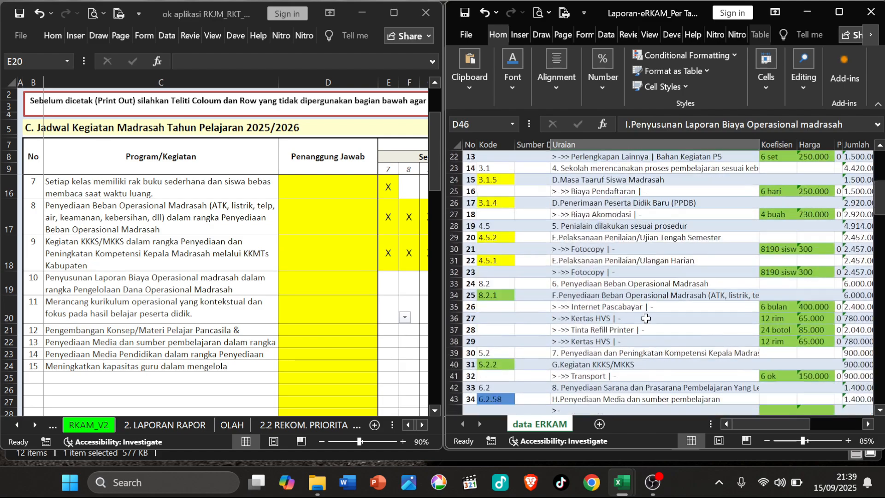
scroll(644, 273, down, 8)
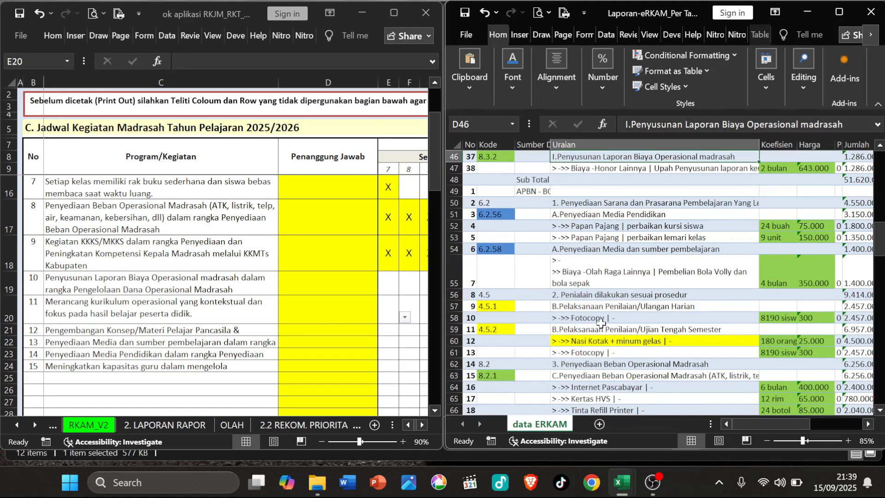
scroll(664, 345, down, 3)
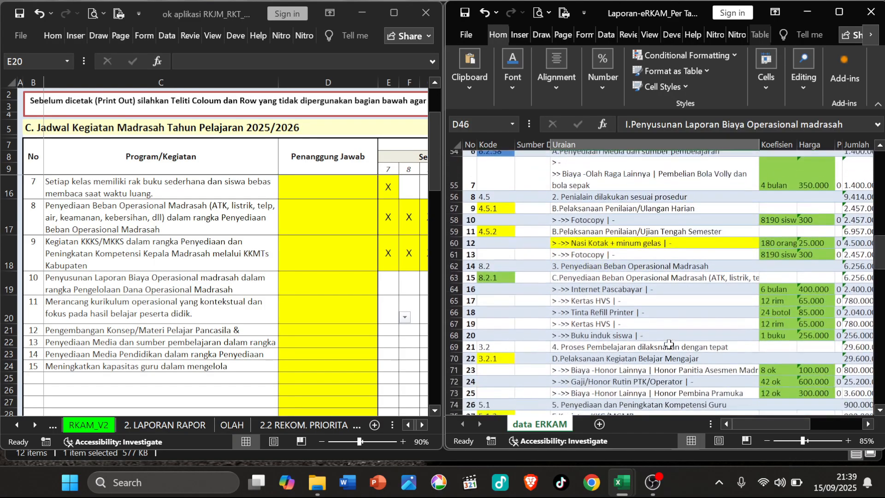
scroll(668, 344, down, 2)
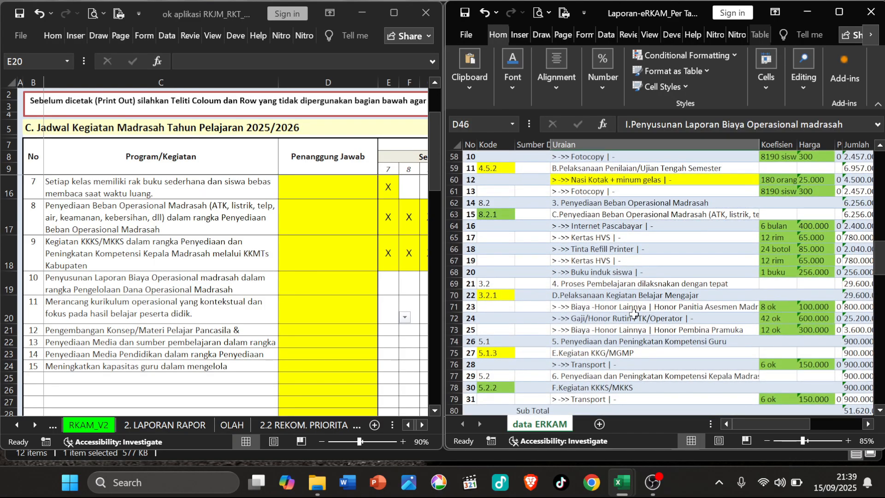
scroll(633, 313, down, 2)
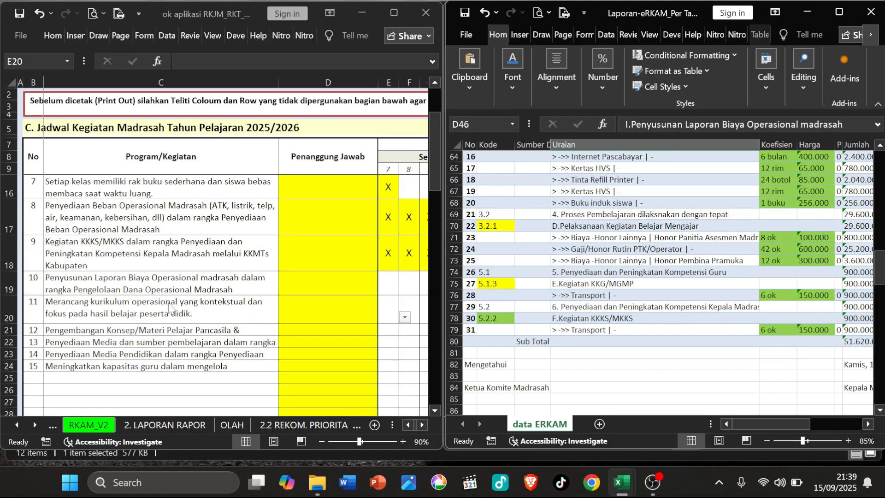
click(168, 302)
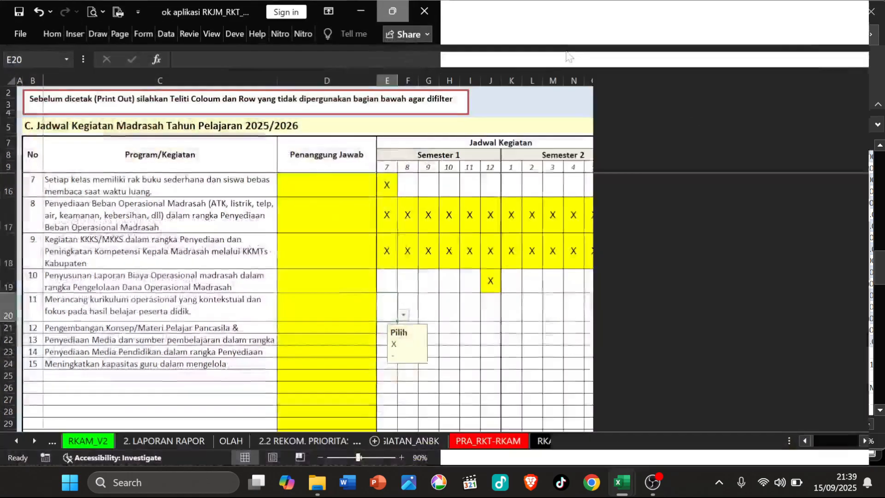
click(403, 5)
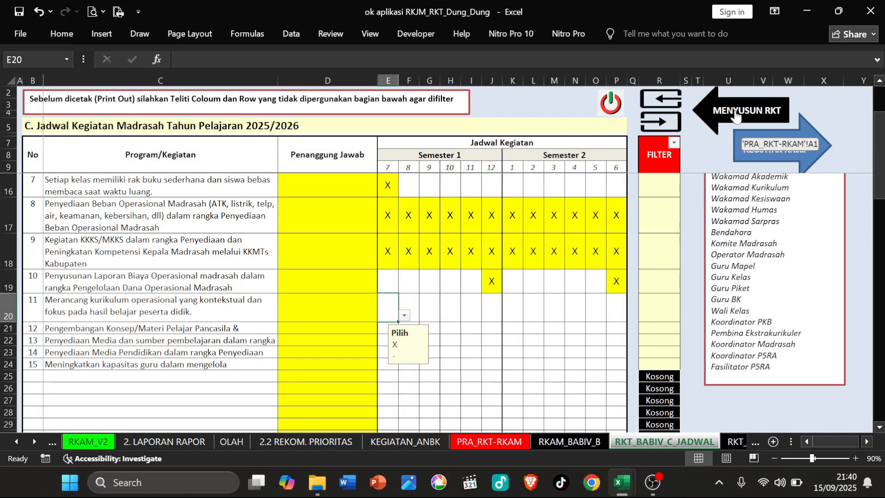
Step: Look through the PRA_RKT-RKAM sheet, and mark activity 11, the operational curriculum design, with X in month 7 of Semester 1
click(736, 117)
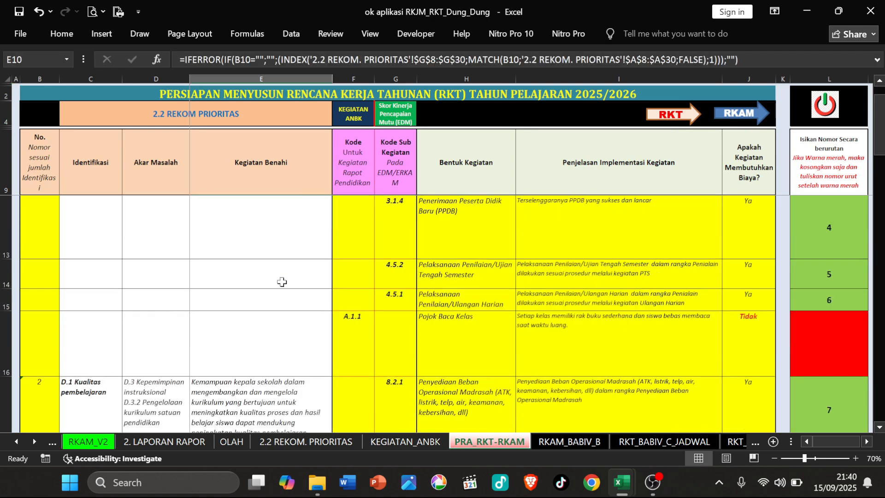
scroll(282, 282, down, 10)
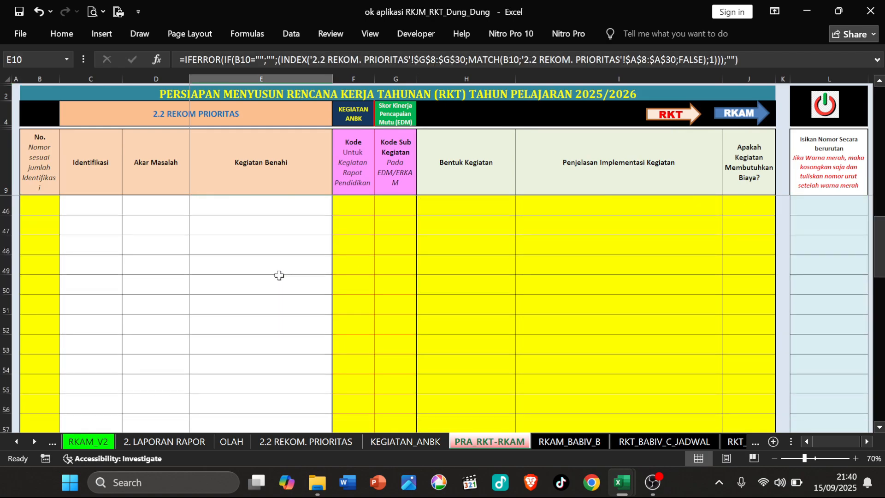
scroll(279, 275, down, 8)
scroll(279, 276, up, 6)
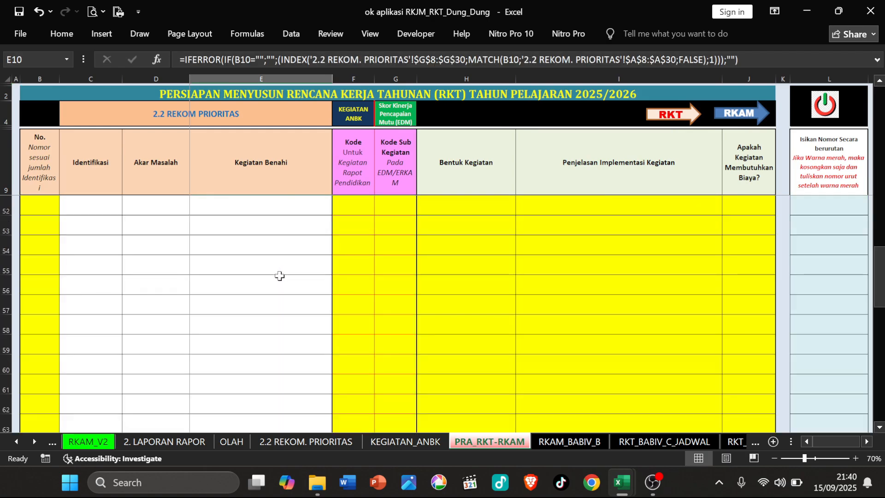
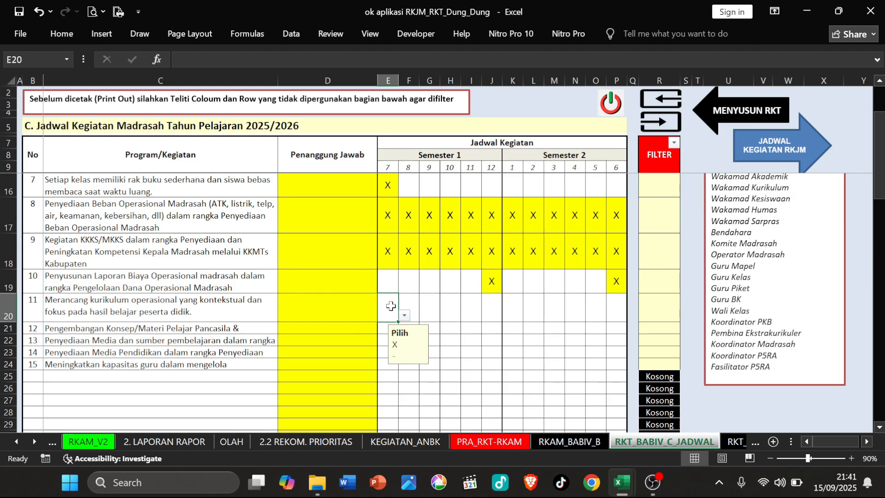
text(X)
click(429, 306)
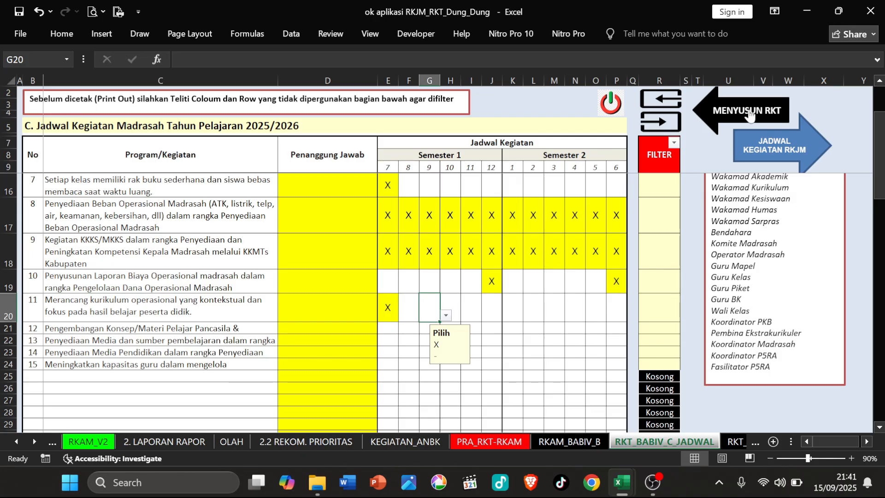
Step: Look up activity 12, Pengembangan Konsep/Materi Pelajar Pancasila, and its Bahan Kegiatan P5 coefficient in the eRKAM report, and return to the schedule
click(834, 14)
scroll(644, 209, up, 7)
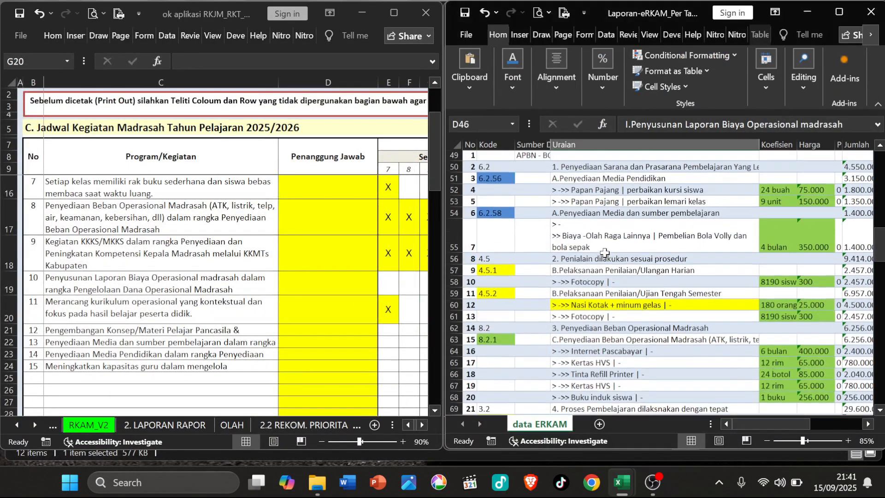
scroll(629, 215, up, 4)
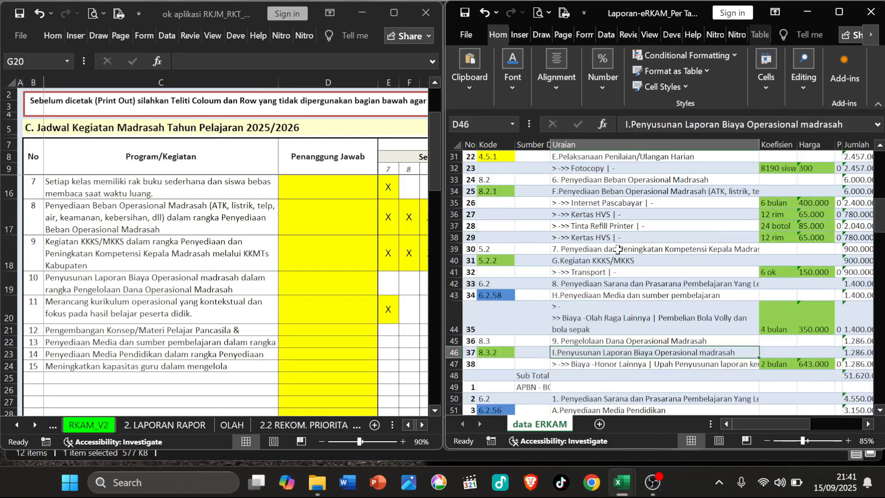
click(595, 295)
scroll(599, 258, up, 7)
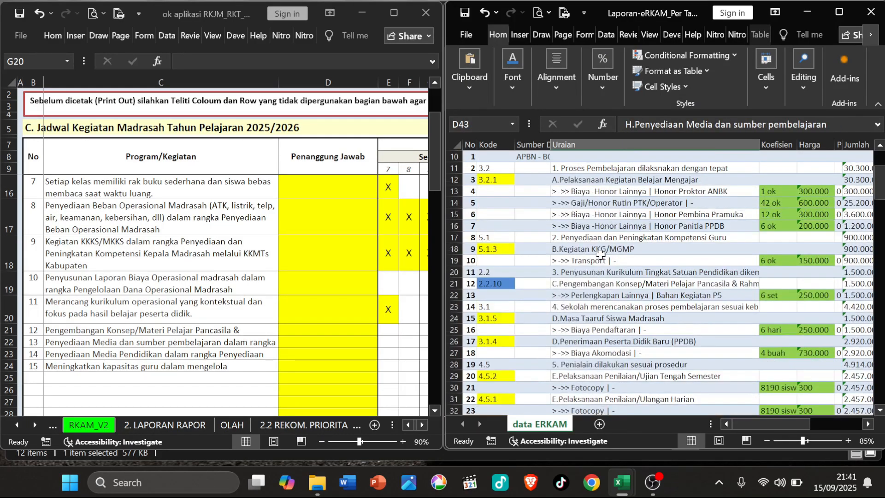
click(616, 282)
click(769, 295)
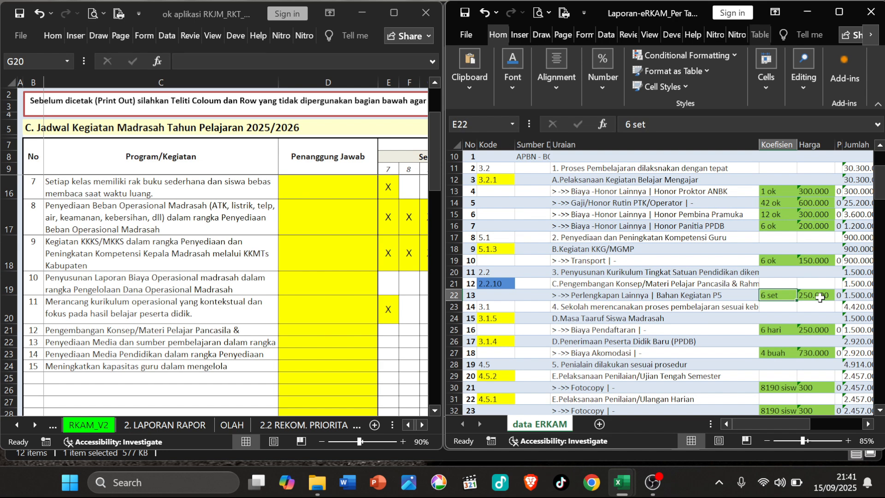
click(406, 12)
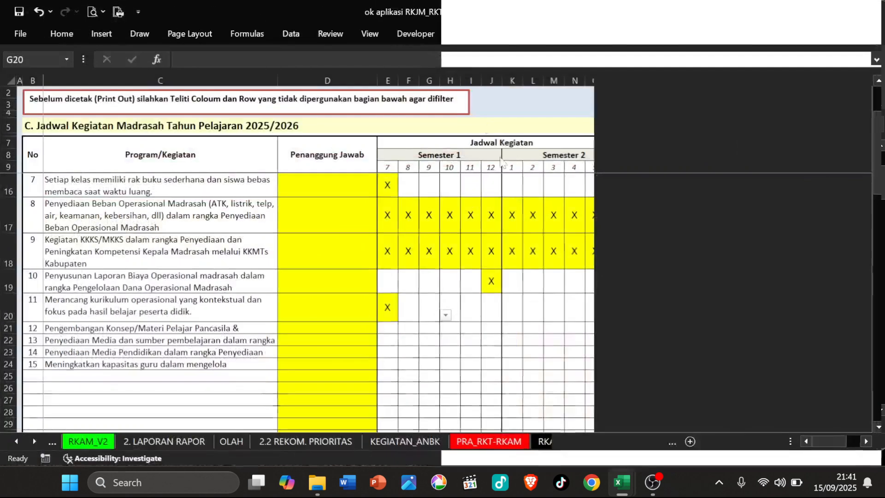
Step: Mark activity 12, Pengembangan Konsep/Materi Pelajar Pancasila, with X in months 7, 9 and 11 of Semester 1 and 1, 3 and 5 of Semester 2
click(391, 329)
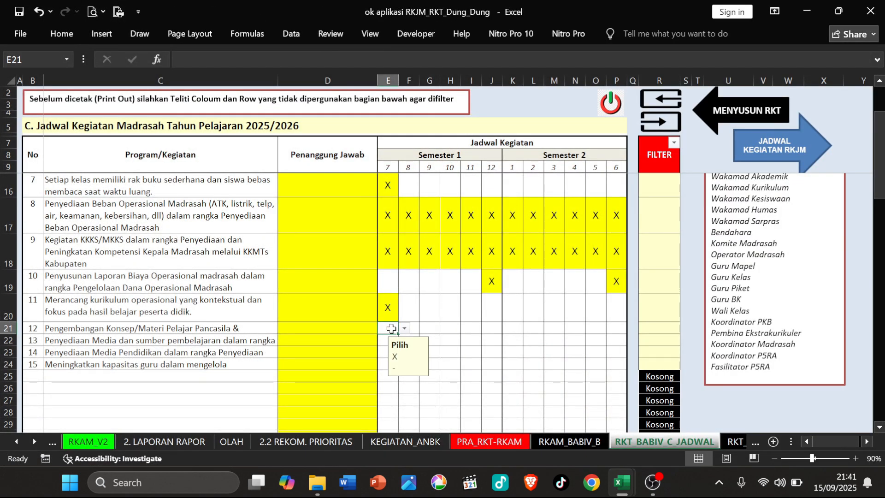
text(x)
key(Tab)
key(Tab)
text(x)
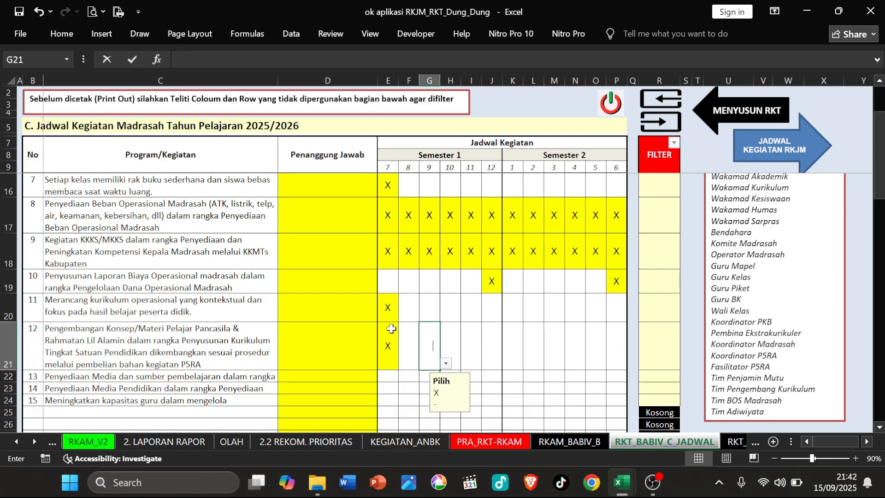
key(Tab)
text(x)
key(Tab)
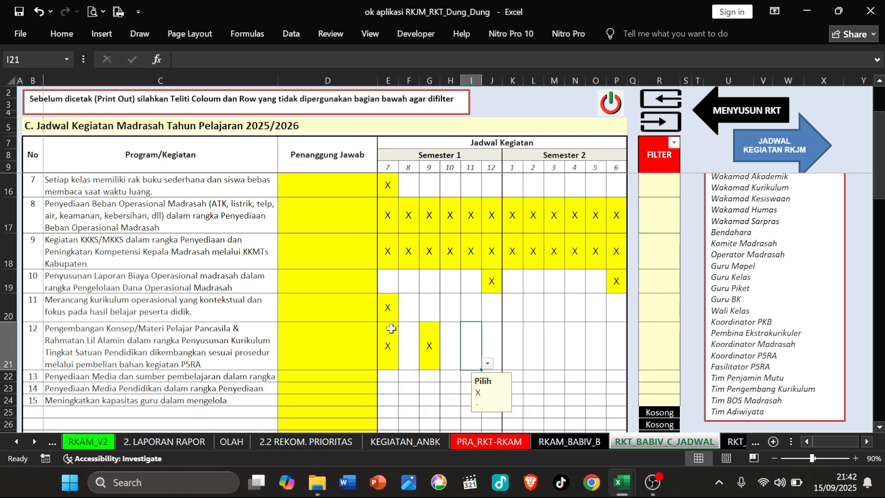
text(x)
key(Tab)
key(Tab)
text(x)
key(Tab)
key(Tab)
text(x)
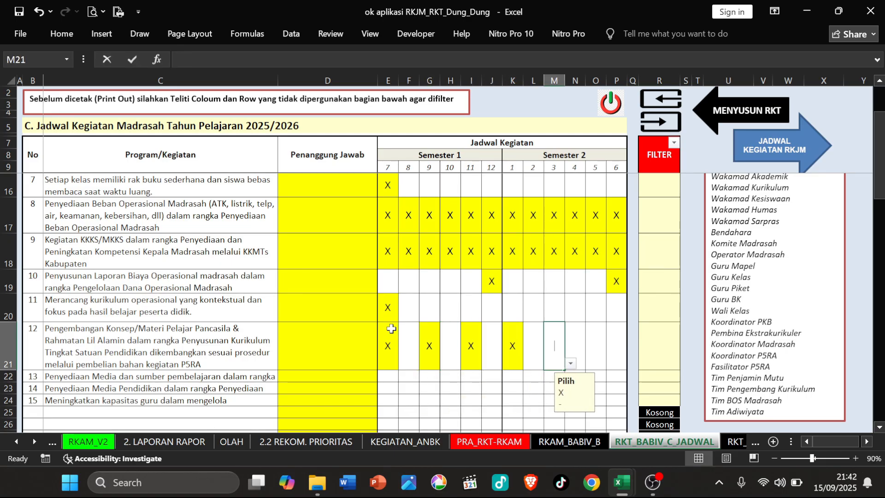
key(Tab)
key(Tab)
text(x)
key(Tab)
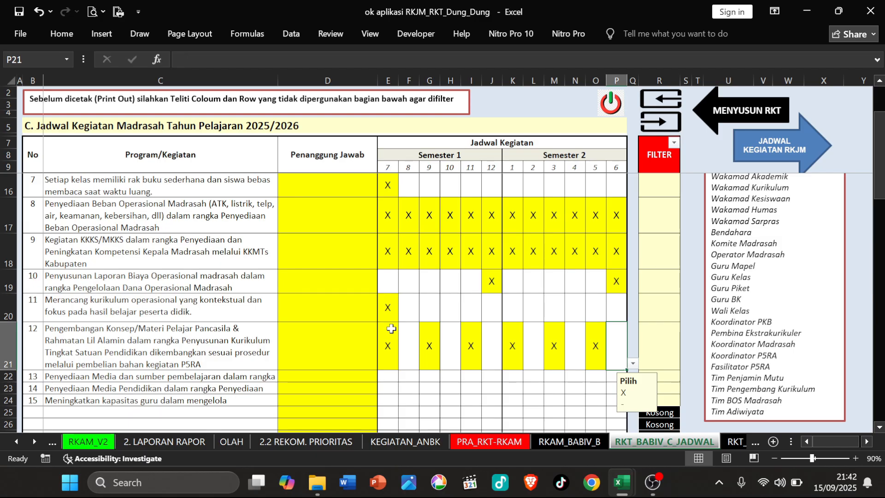
Step: Increase the row heights of activities 13 and 14 in the schedule to fit their three-line descriptions
click(384, 375)
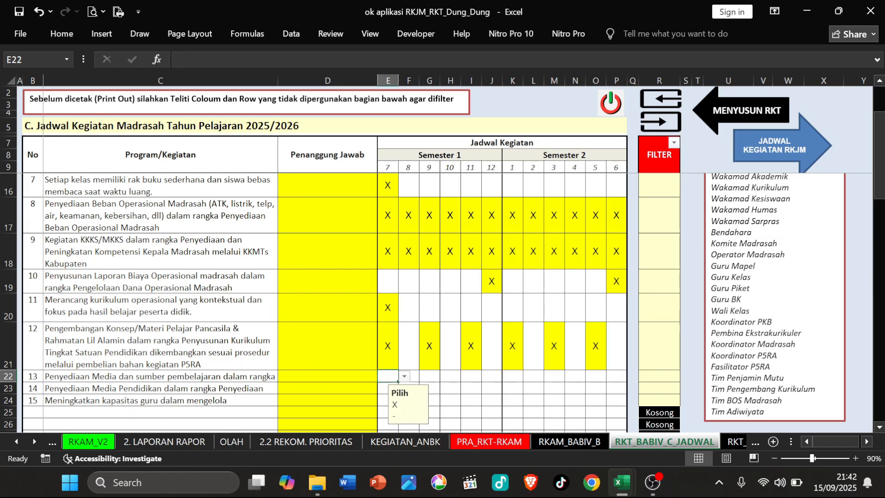
drag(9, 382, 13, 414)
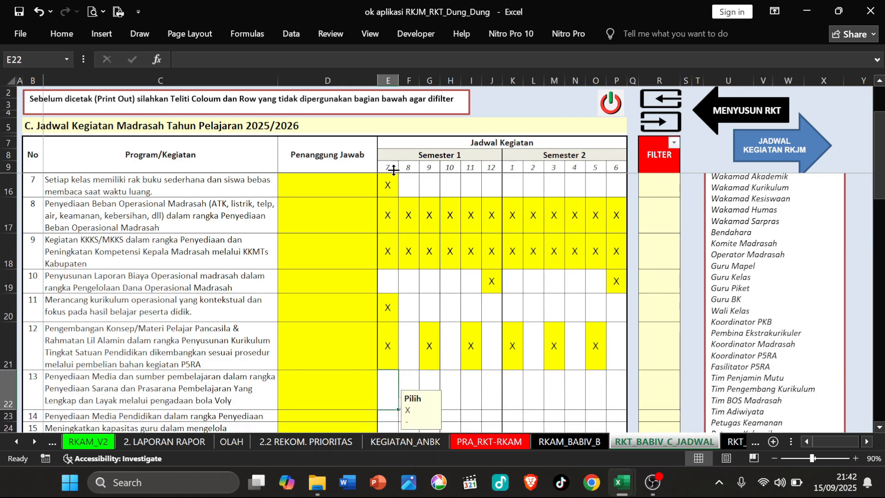
click(829, 12)
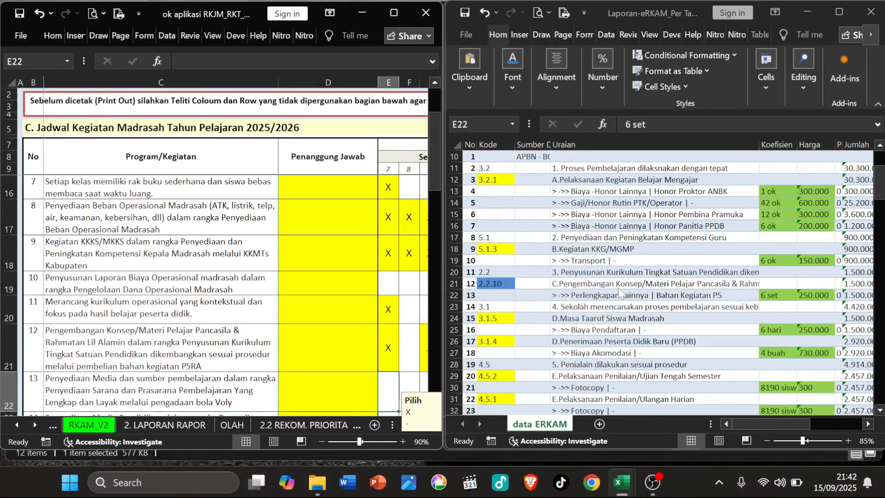
click(361, 301)
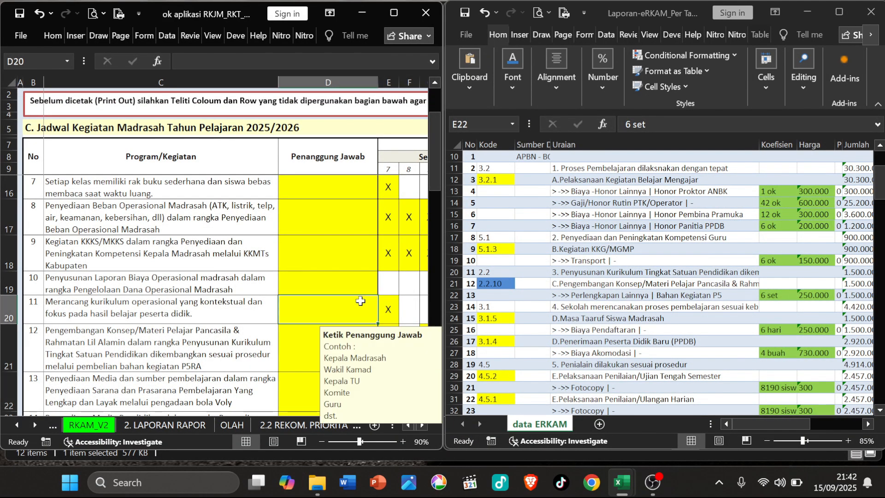
scroll(359, 302, down, 1)
click(239, 303)
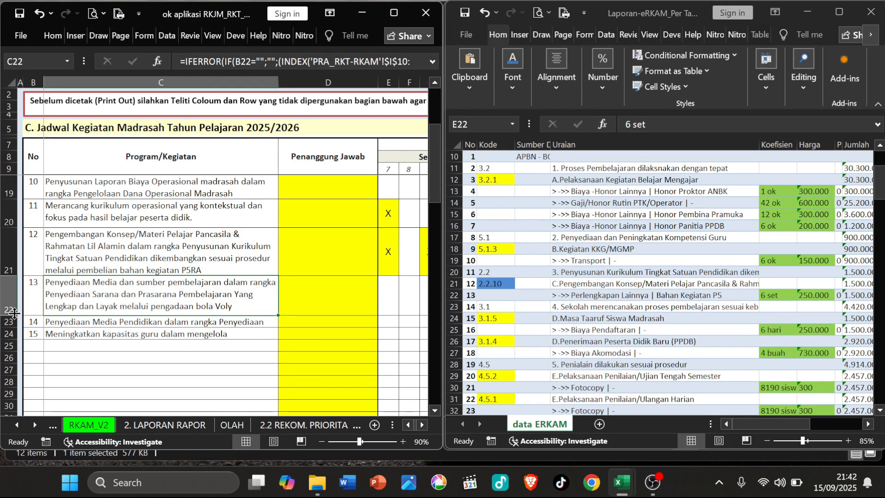
drag(14, 328, 19, 352)
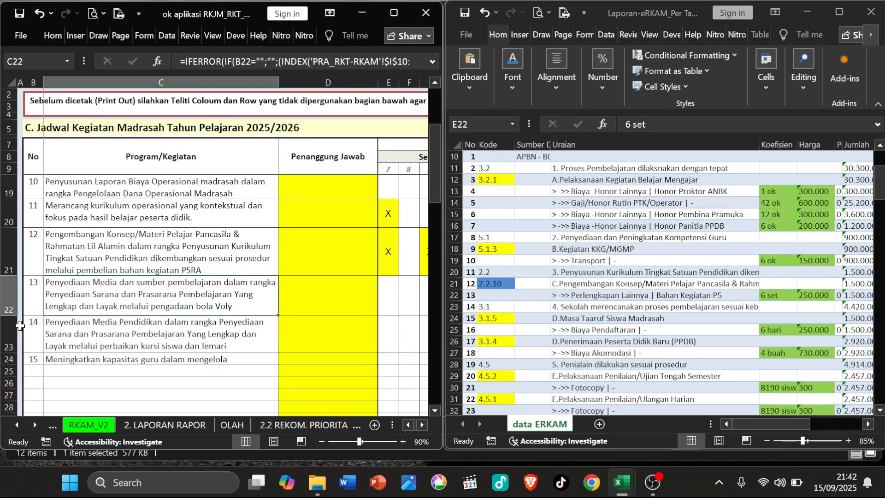
mouse_move(17, 316)
mouse_down()
mouse_move(21, 327)
mouse_move(17, 317)
mouse_up()
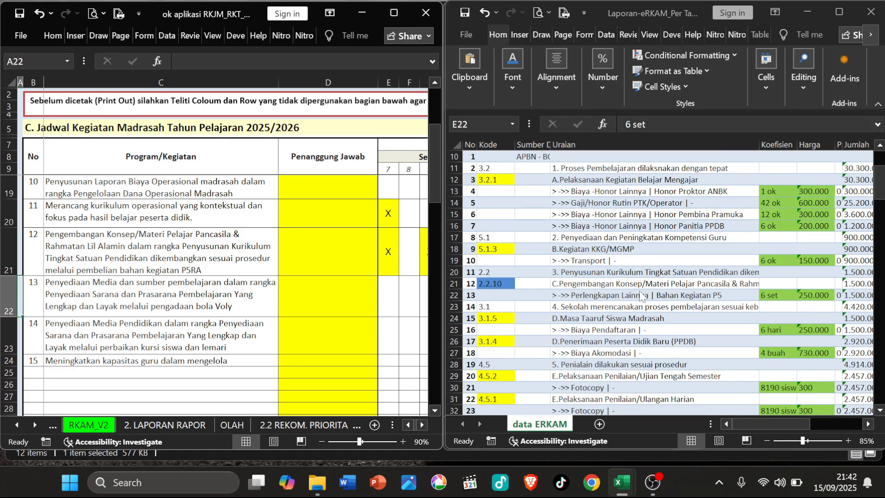
Step: Look up activity 13, Penyediaan Media dan sumber pembelajaran, and its volleyball and football purchase entry in the eRKAM report
click(641, 296)
scroll(640, 296, down, 1)
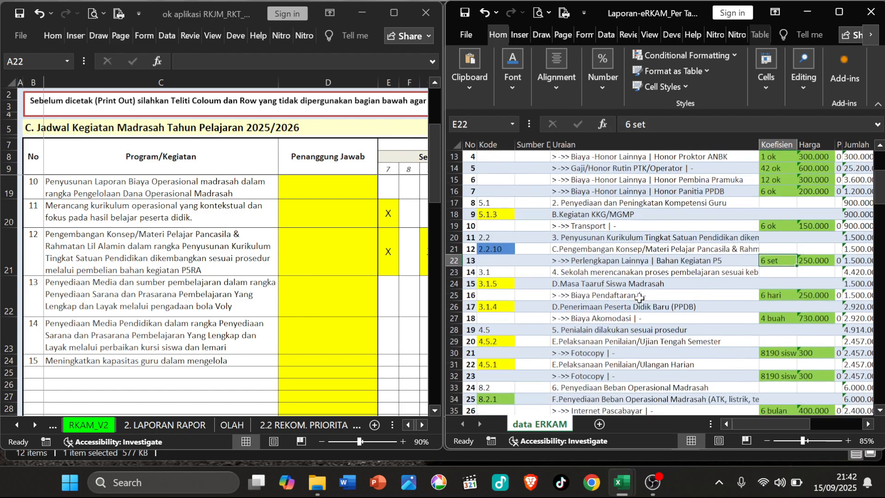
scroll(622, 274, down, 2)
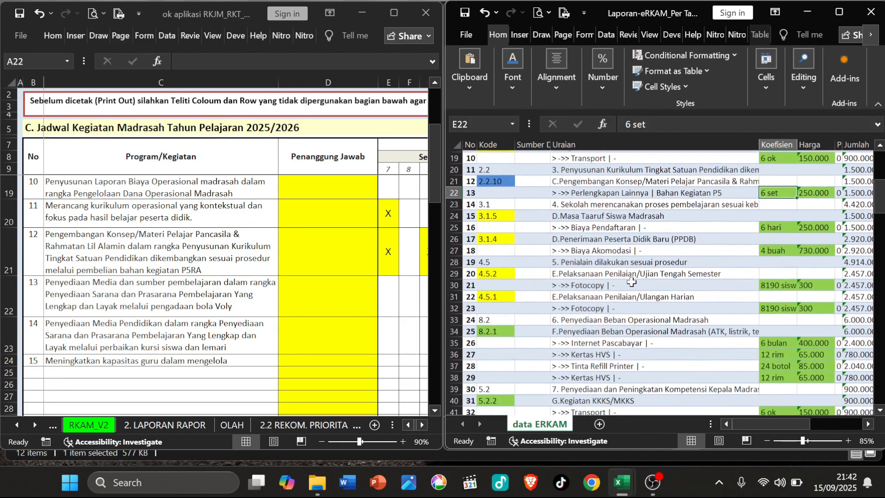
scroll(641, 285, down, 2)
scroll(642, 286, down, 1)
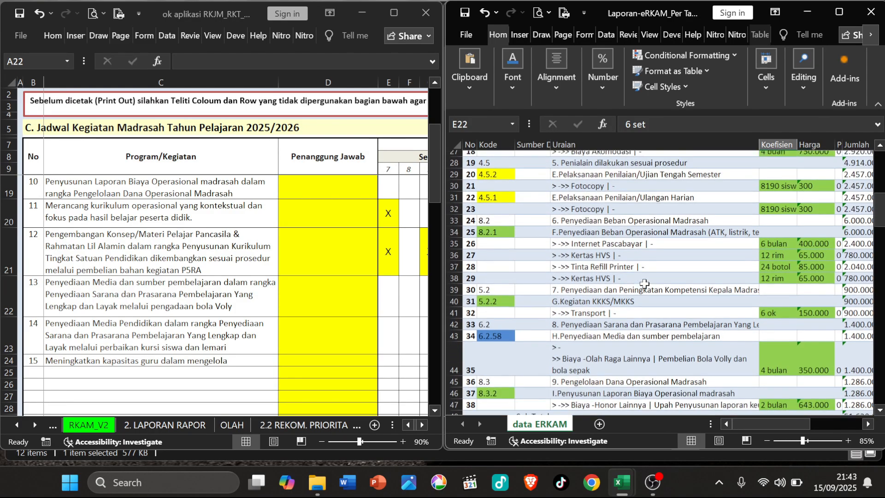
click(686, 348)
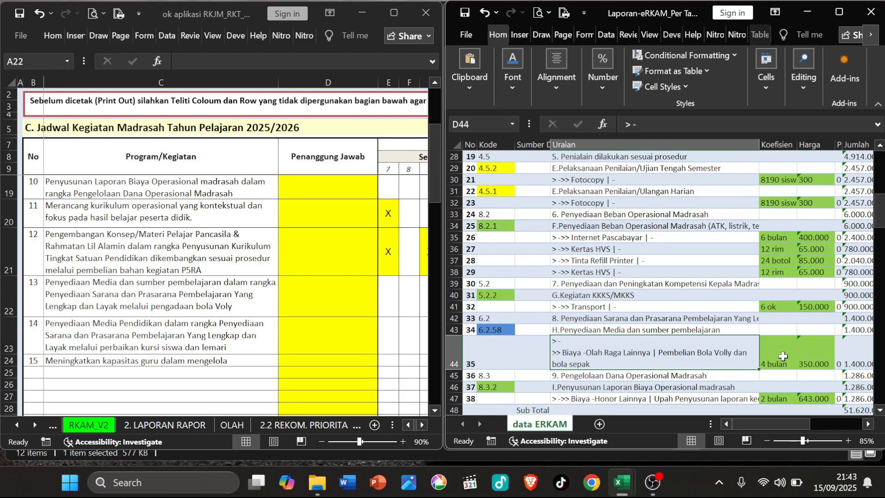
Step: Check the coefficient of the ball purchase entry in the eRKAM report and mark activity 13 with X in months 7, 8, 9 and 10
click(782, 356)
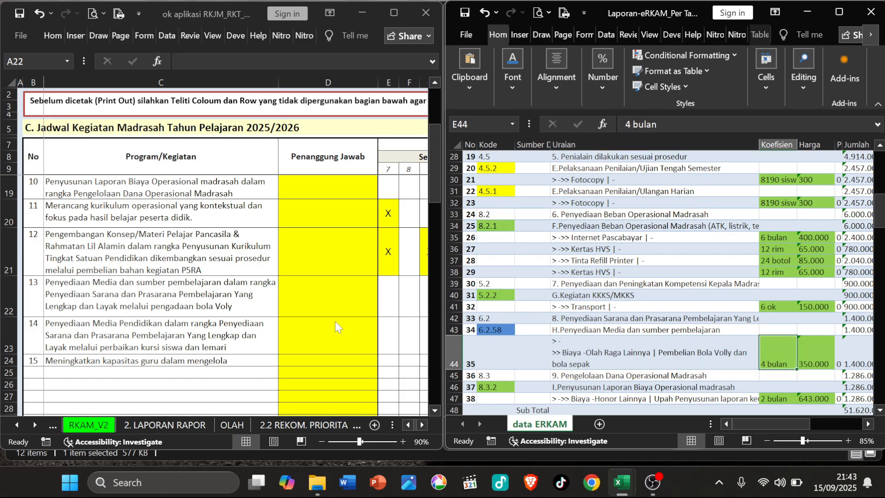
click(393, 12)
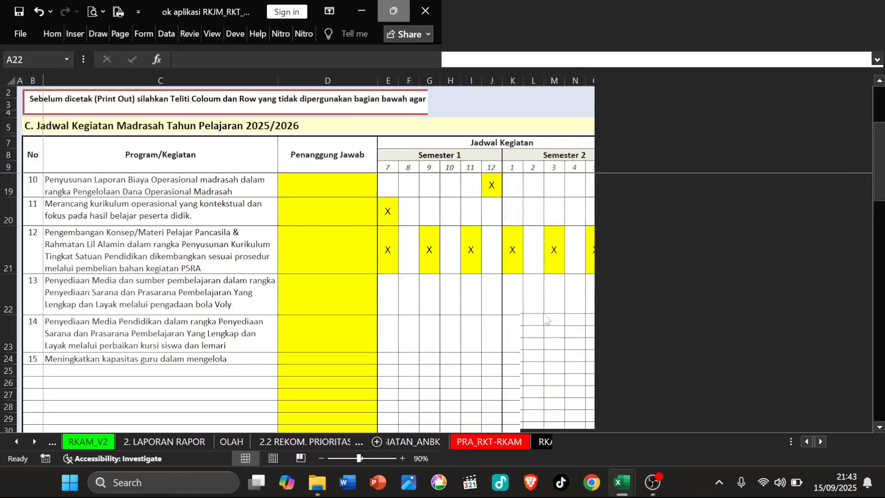
click(384, 303)
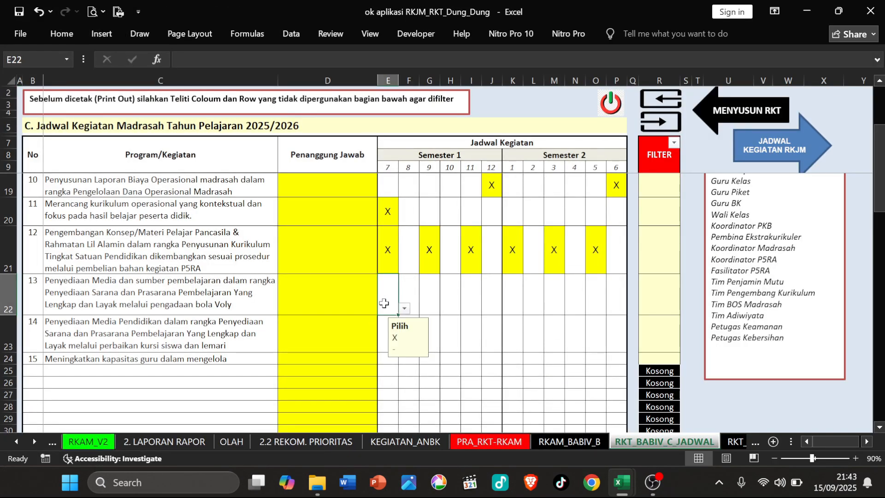
text(X)
key(Tab)
text(X)
key(Tab)
text(X)
key(Tab)
text(X)
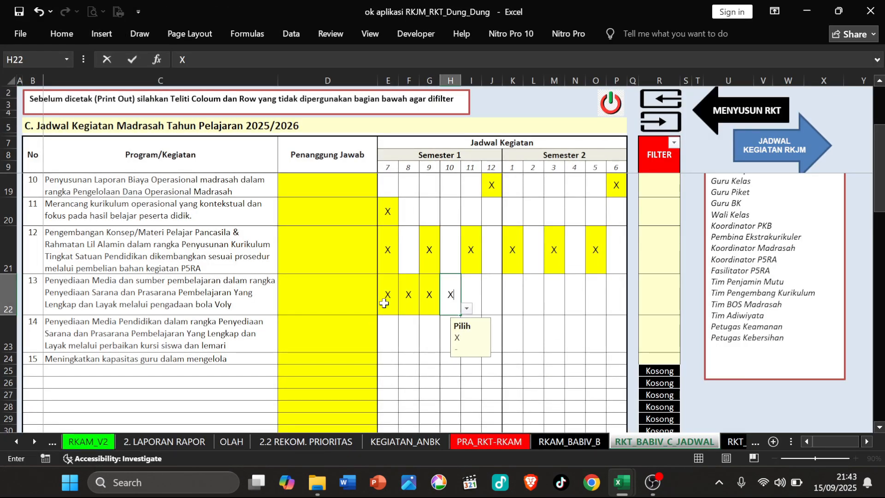
key(Tab)
Step: Look up activity 14, Penyediaan Media Pendidikan, and the coefficients of its student chair and class cupboard repair entries in the eRKAM report
click(196, 345)
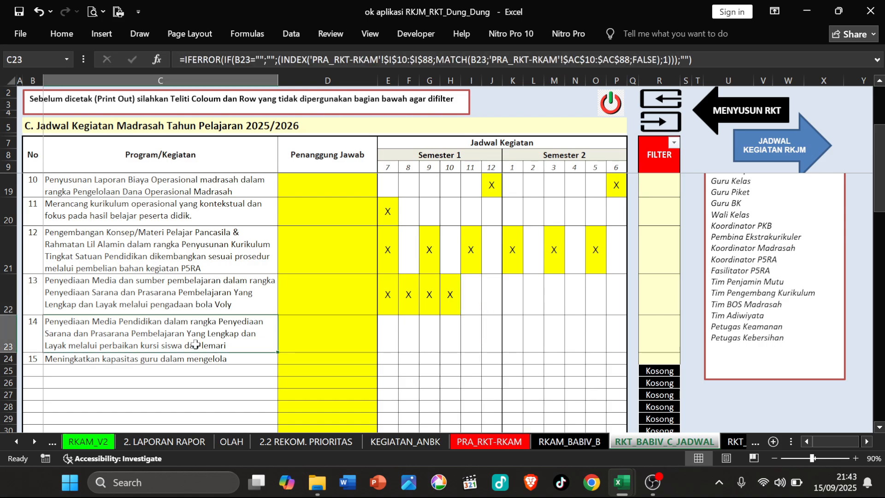
click(838, 17)
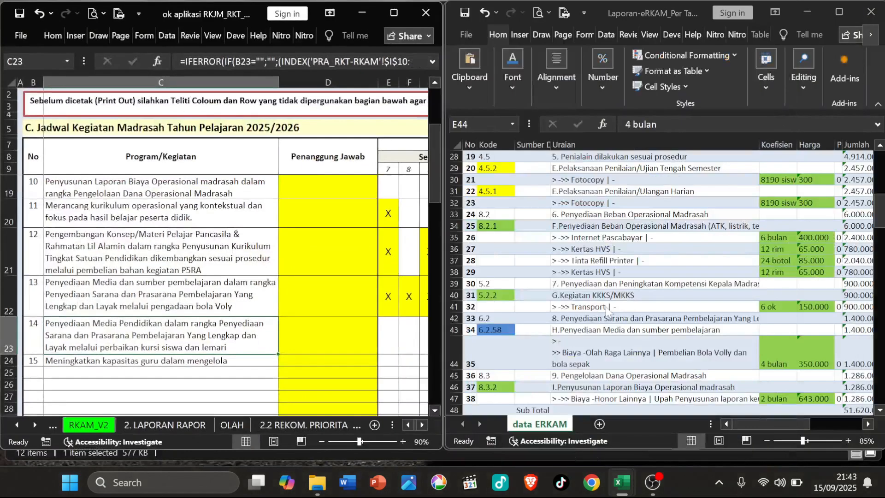
click(638, 329)
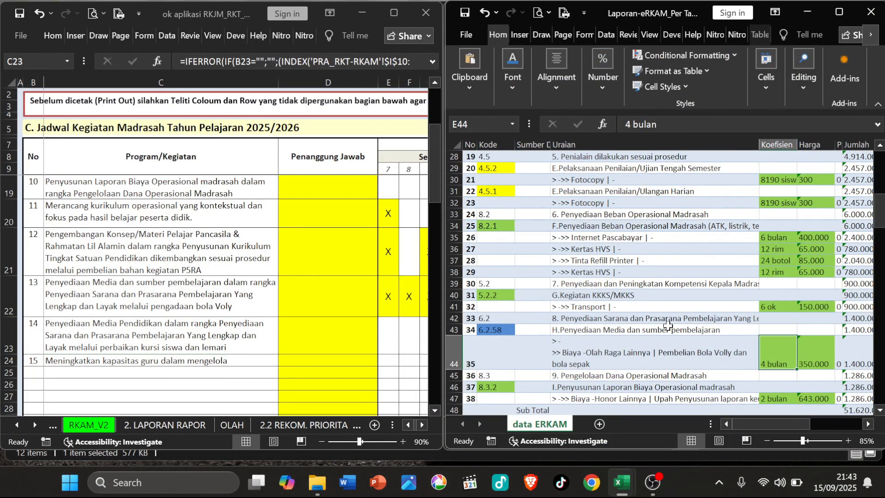
scroll(664, 336, down, 3)
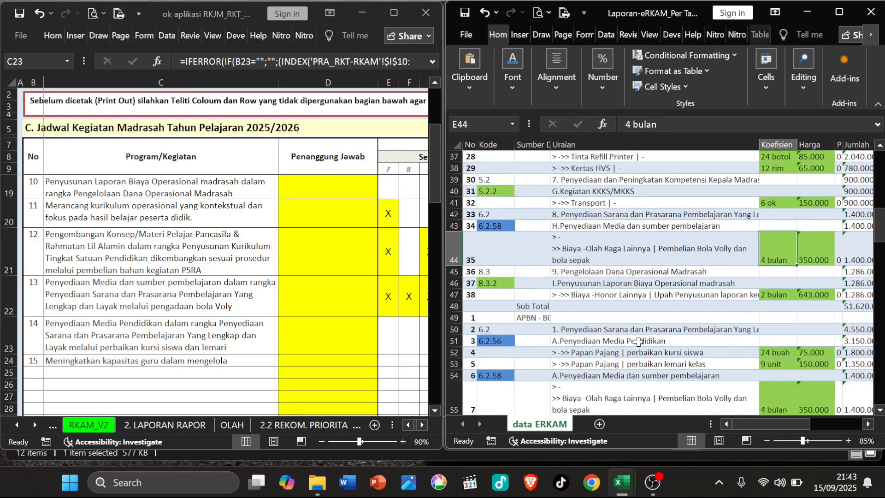
click(633, 342)
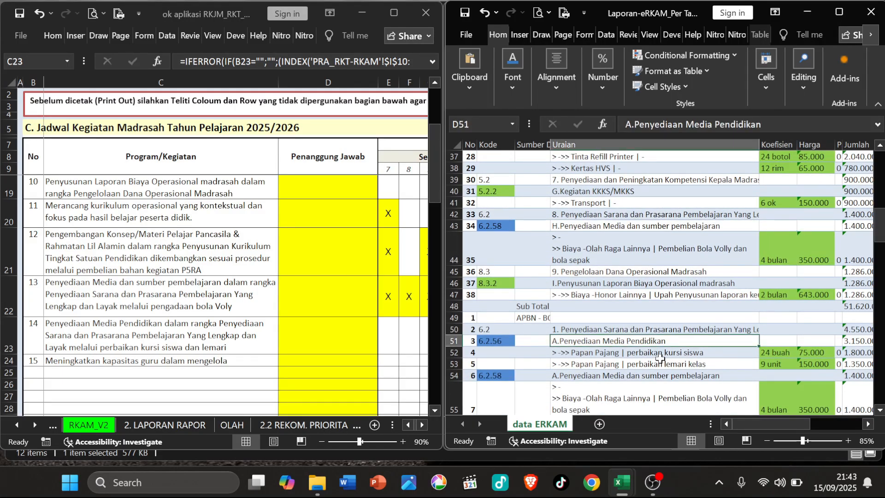
click(786, 353)
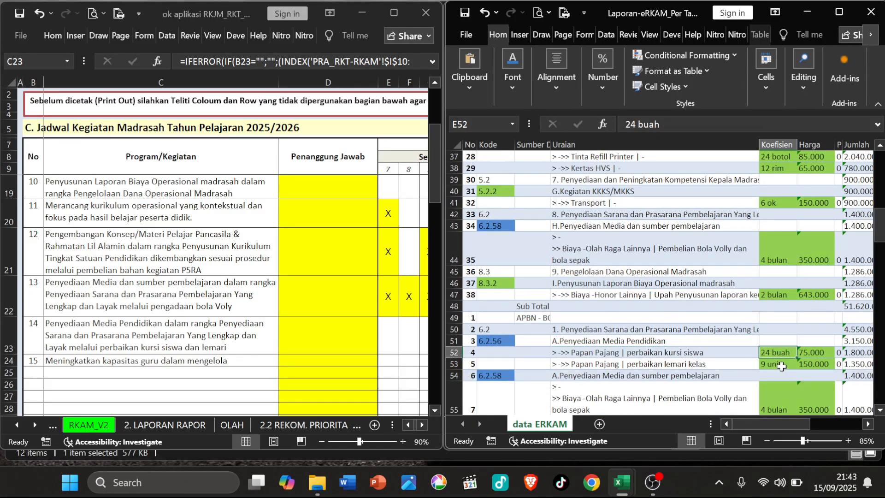
click(777, 368)
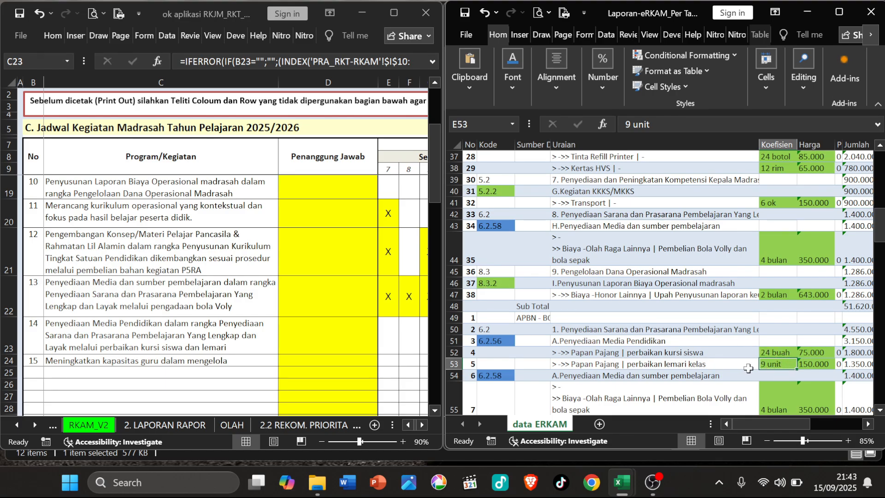
Step: Mark activity 14, Penyediaan Media Pendidikan, with X in month 7 of Semester 1 in the schedule
click(390, 332)
text(X)
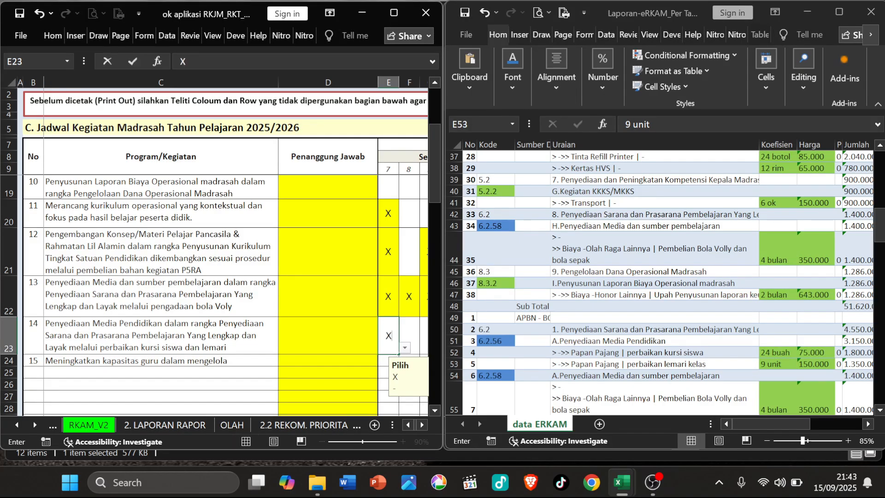
click(356, 333)
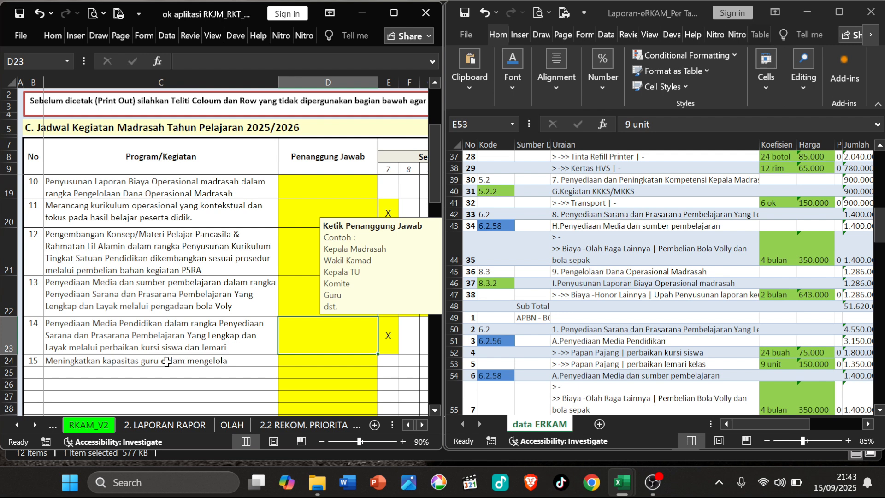
Step: Increase the row height of activity 15, Meningkatkan kapasitas guru dalam mengelola pembelajaran, to fit its full three-line description
click(55, 365)
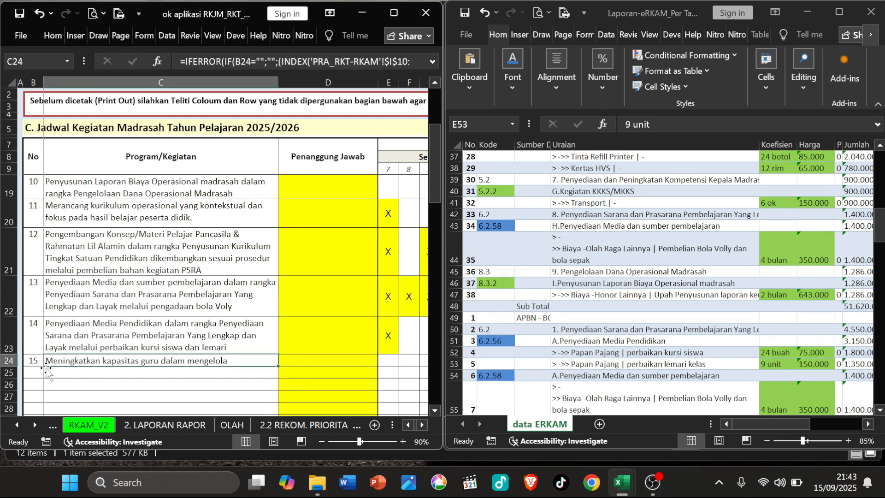
drag(10, 367, 8, 390)
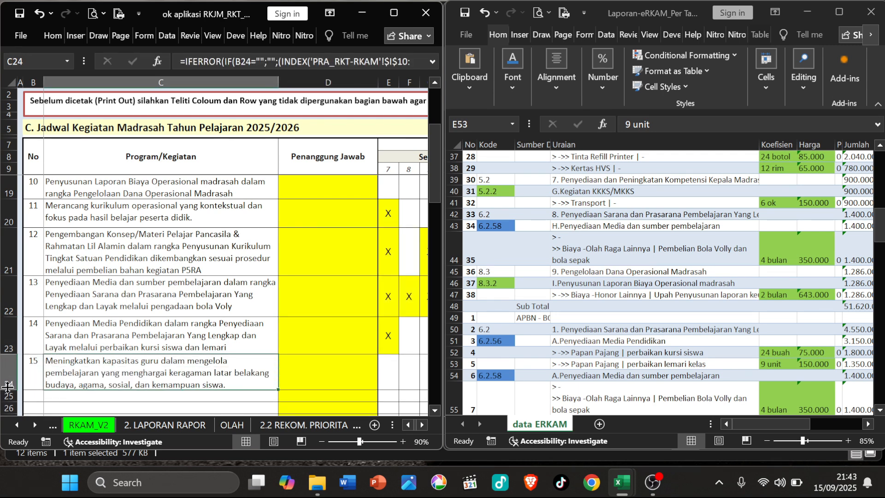
click(138, 322)
scroll(159, 339, down, 1)
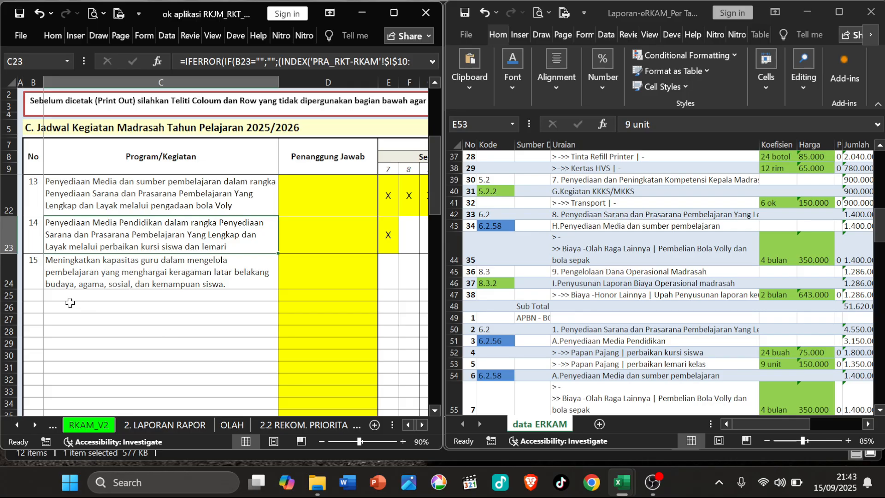
drag(16, 288, 16, 299)
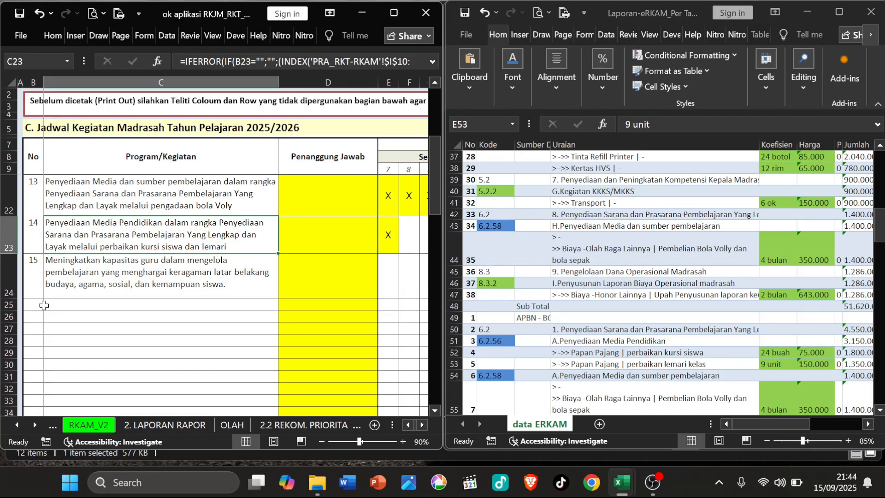
Step: Mark activity 15, Meningkatkan kapasitas guru, with X in month 7 of Semester 1 in the schedule
click(388, 279)
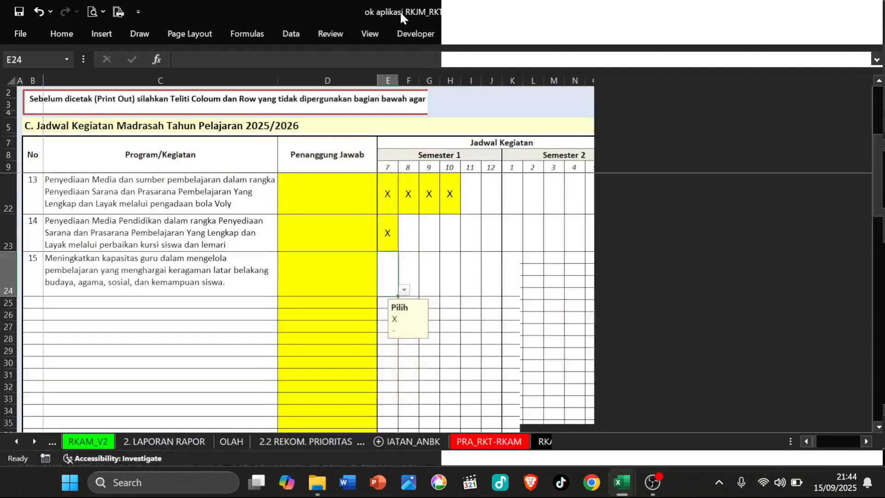
click(396, 12)
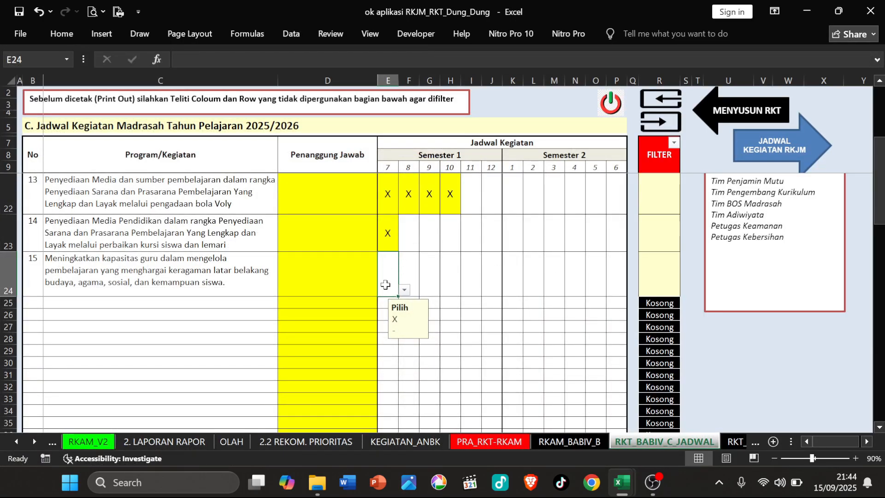
text(X)
key(Tab)
key(Tab)
key(Tab)
key(Tab)
key(Tab)
key(Tab)
key(Tab)
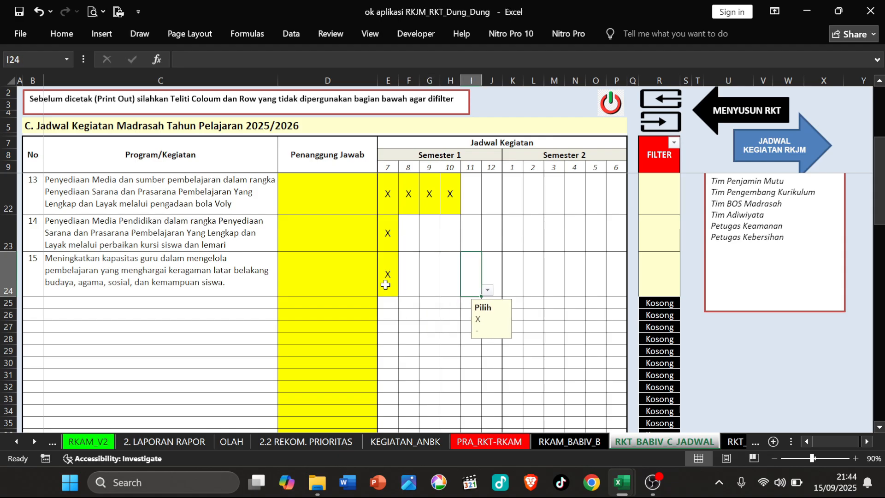
Step: Return to the application's main menu and open the Rencana Pendanaan sheet
scroll(441, 282, up, 4)
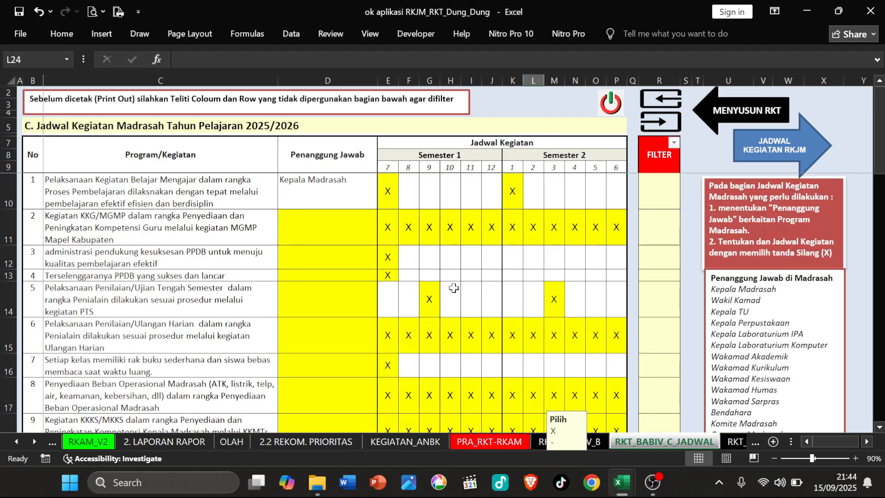
click(613, 104)
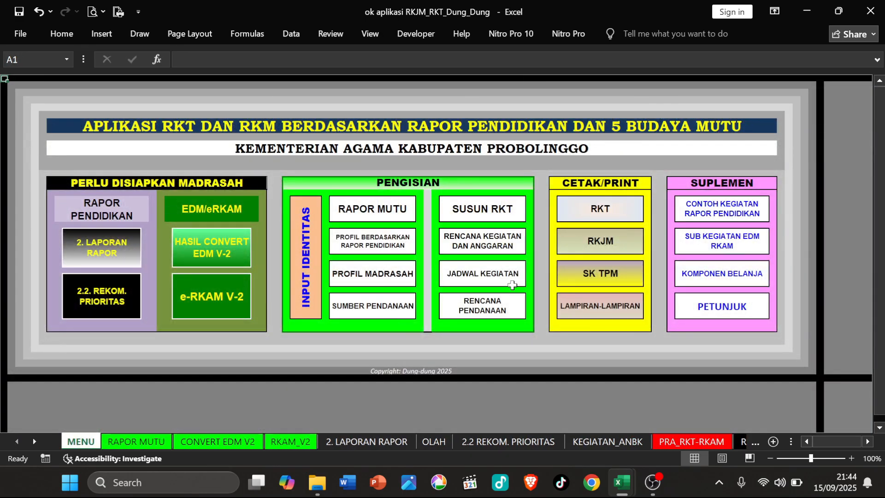
click(492, 306)
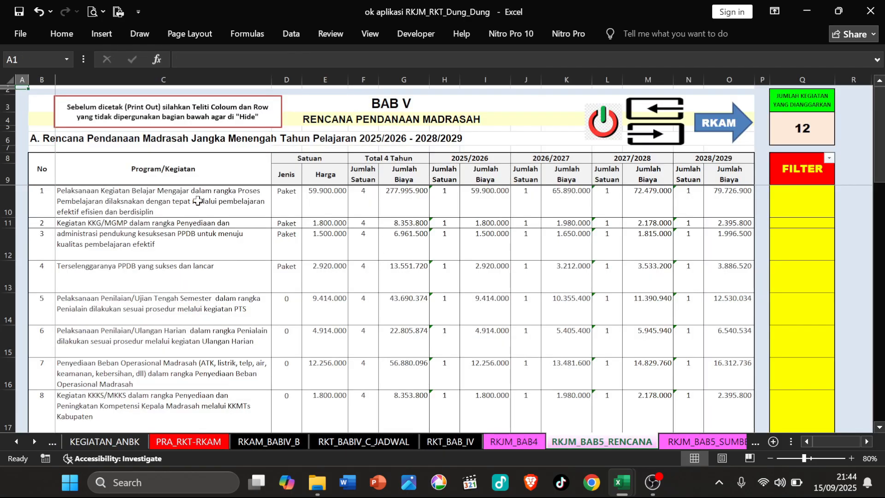
Step: Review the listed programs and their unit, price and four-year total columns in the 2025/2026 - 2028/2029 funding plan
click(190, 199)
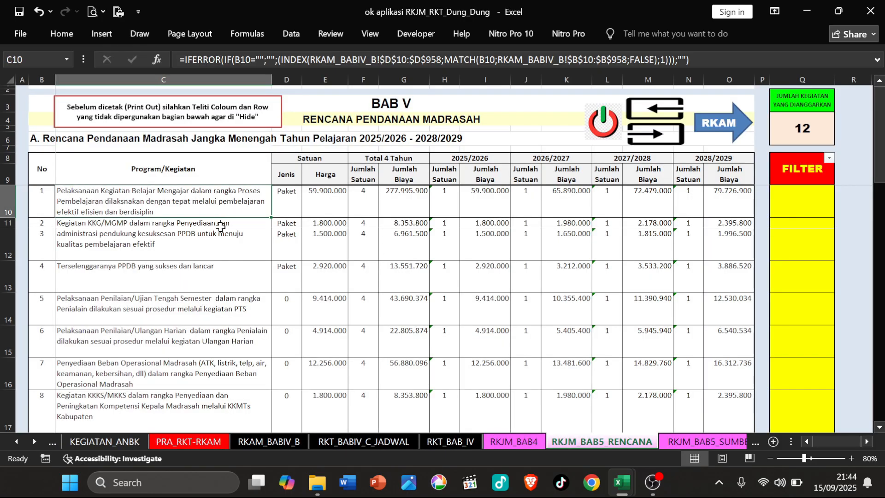
click(300, 211)
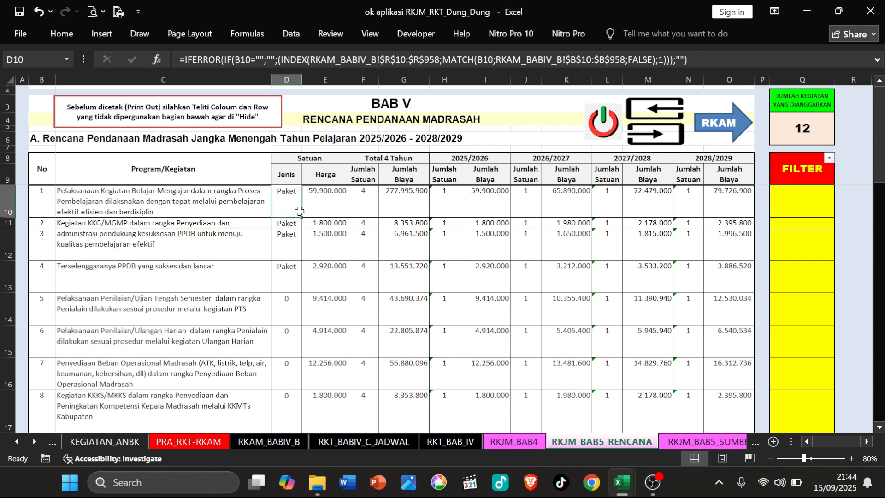
click(321, 217)
click(371, 213)
click(419, 213)
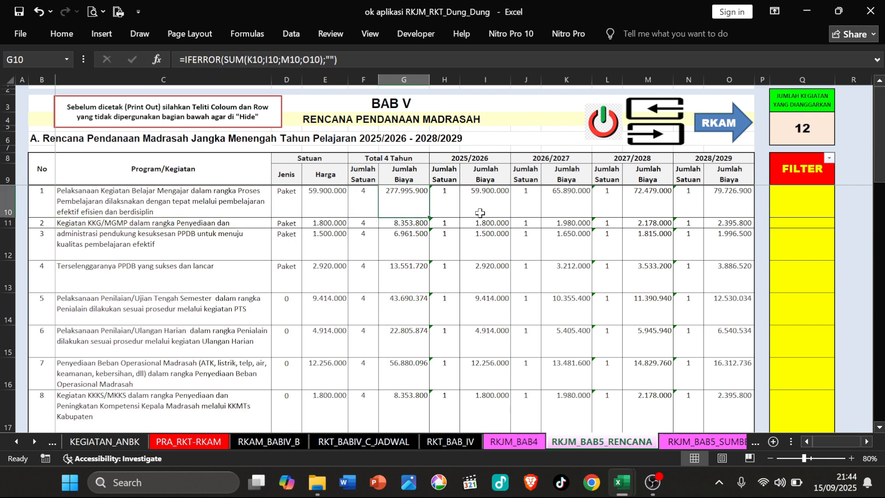
click(313, 161)
click(173, 196)
scroll(132, 286, down, 2)
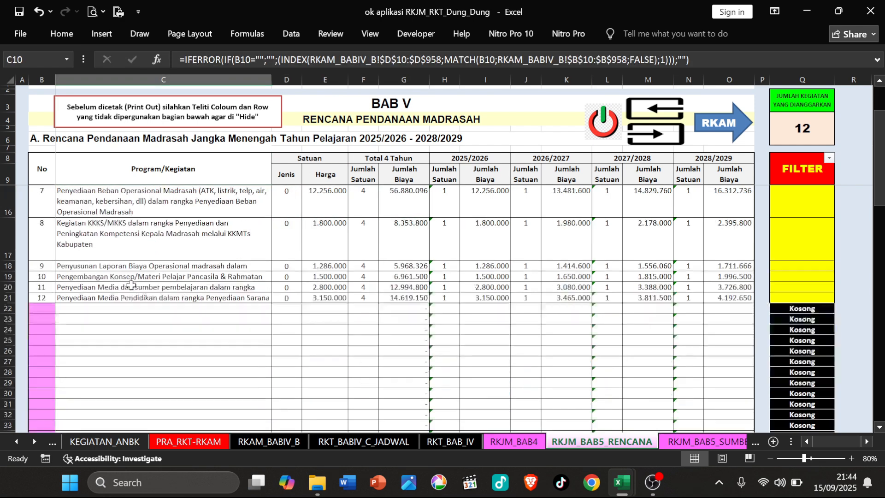
click(87, 300)
scroll(151, 277, up, 1)
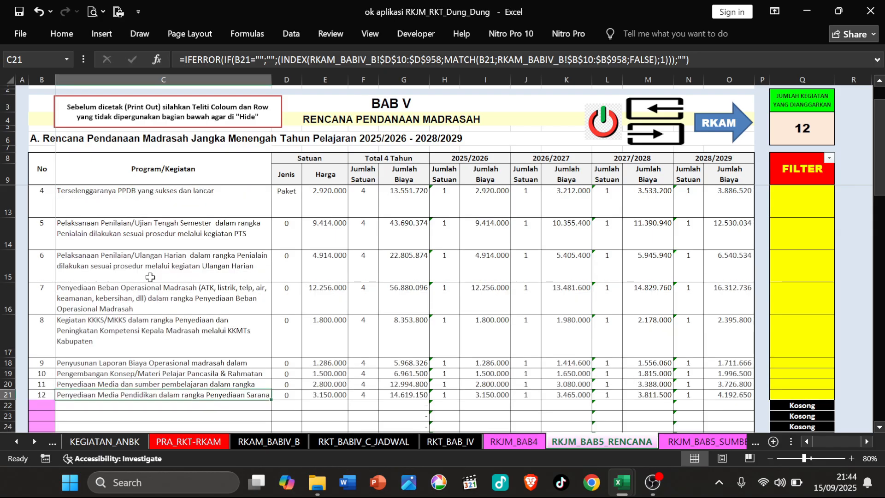
scroll(150, 277, up, 1)
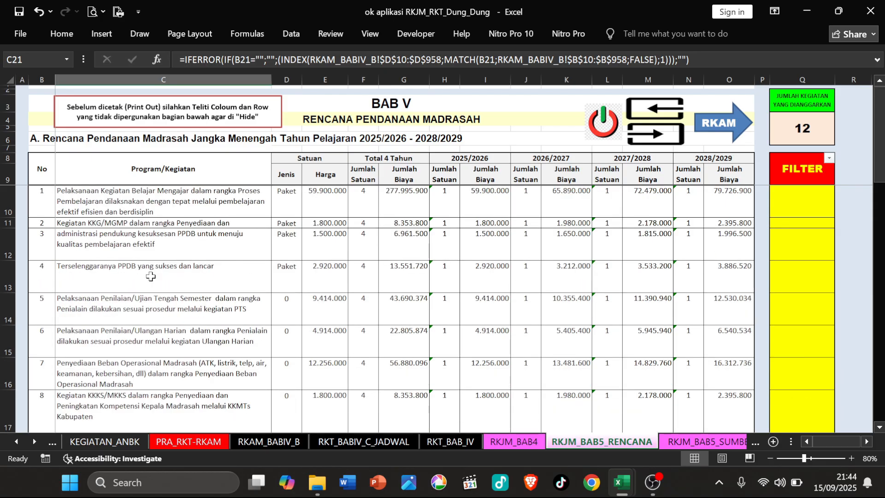
Step: Examine the Jenis unit-type cells of activities 1 to 5 in the funding plan for missing units
click(289, 196)
click(288, 223)
click(289, 243)
click(294, 208)
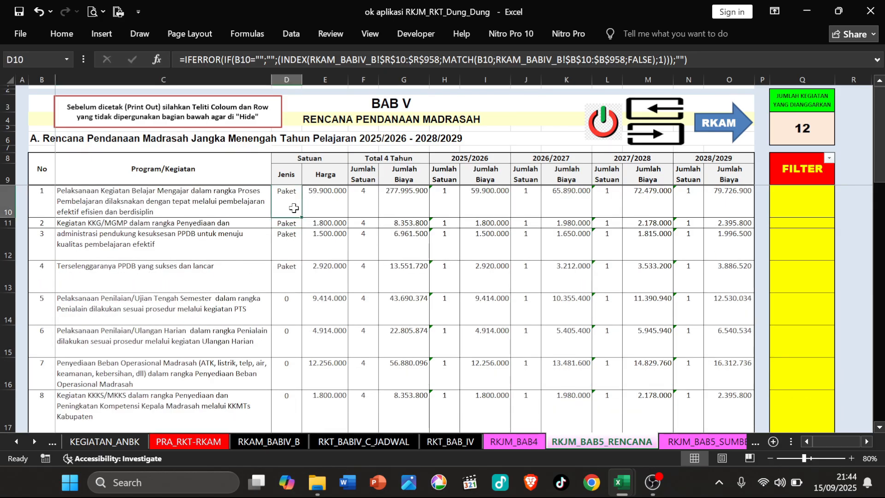
click(289, 235)
click(293, 274)
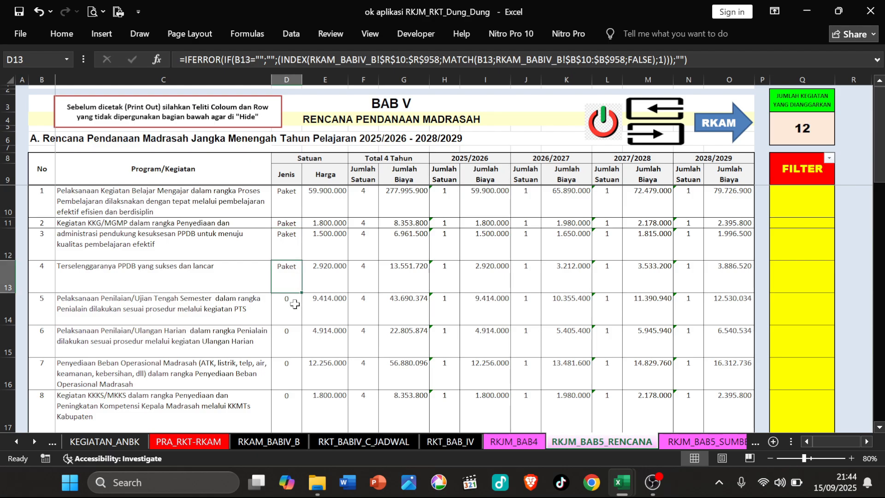
click(297, 302)
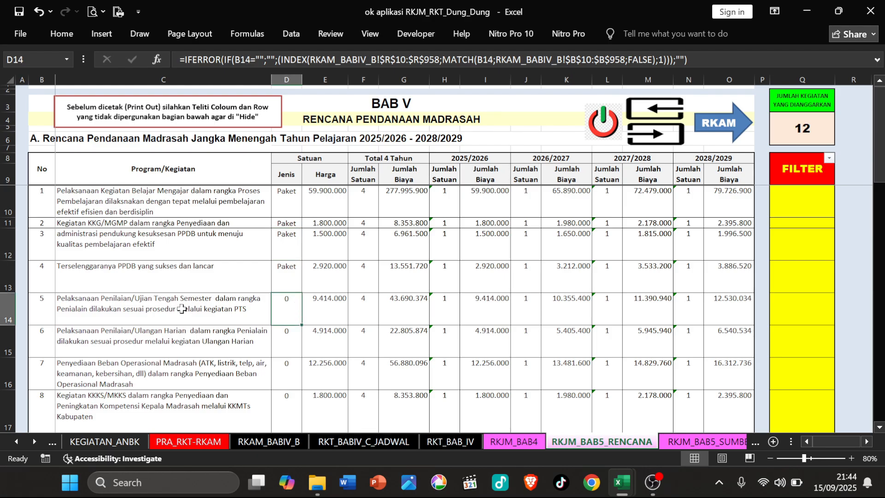
click(283, 199)
scroll(304, 360, down, 2)
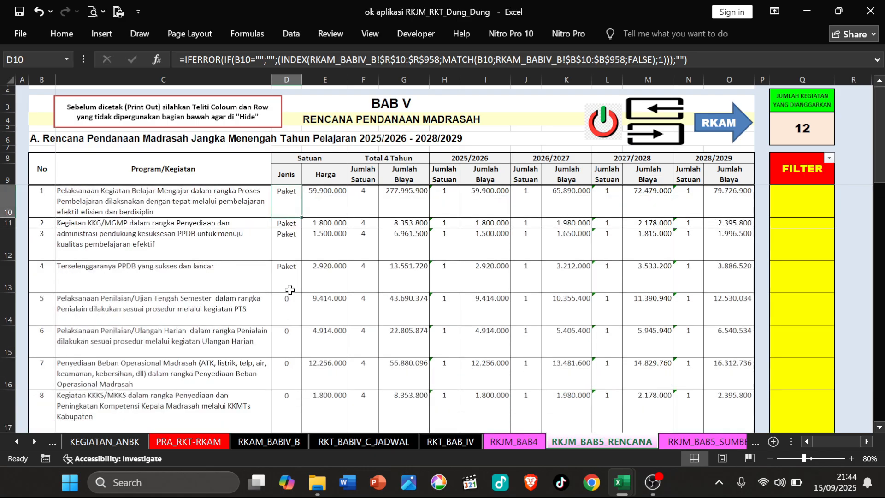
click(284, 277)
click(282, 316)
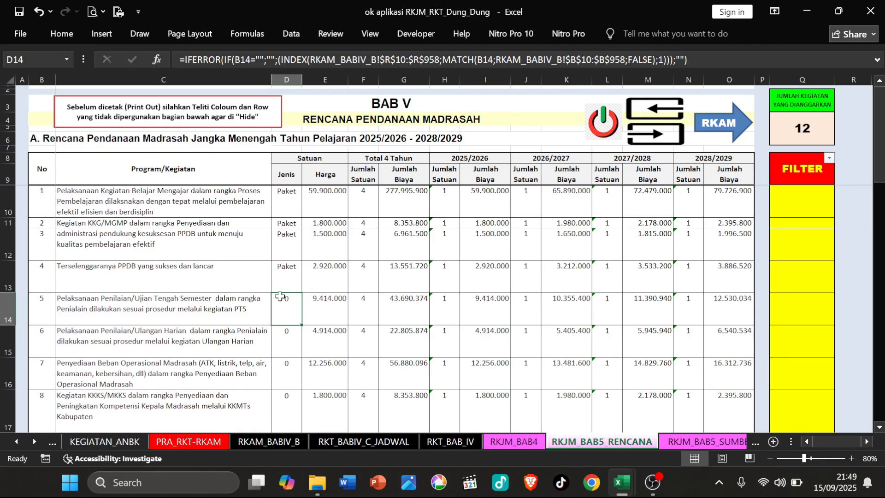
click(295, 211)
click(290, 228)
click(289, 246)
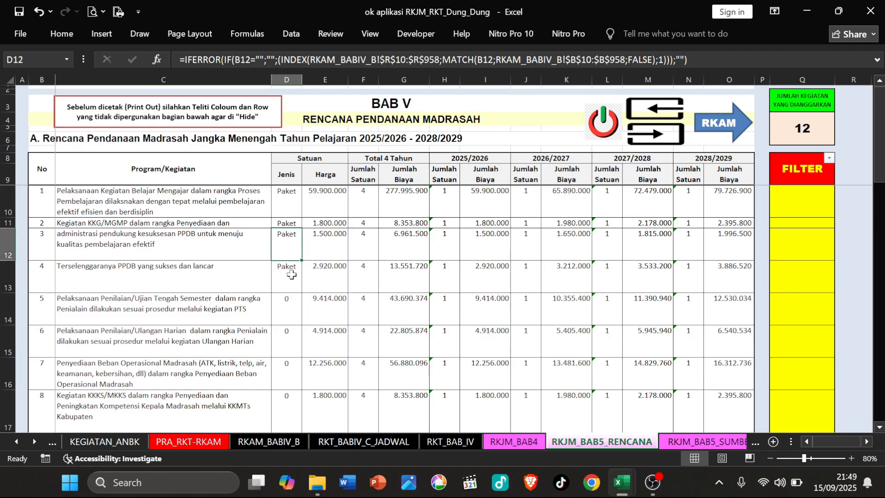
Step: Check the Jenis unit of activity 4 and go to the Rencana Kegiatan dan Anggaran (RKAM_BABIV_B) sheet
click(291, 274)
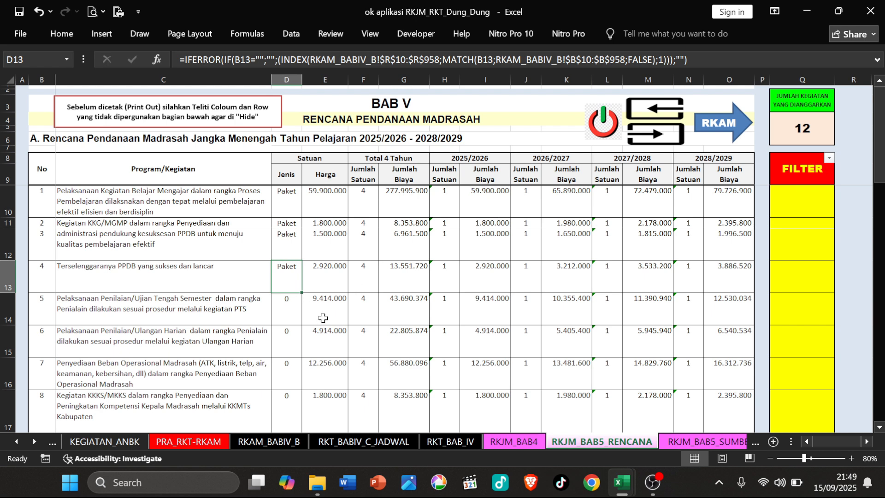
click(736, 130)
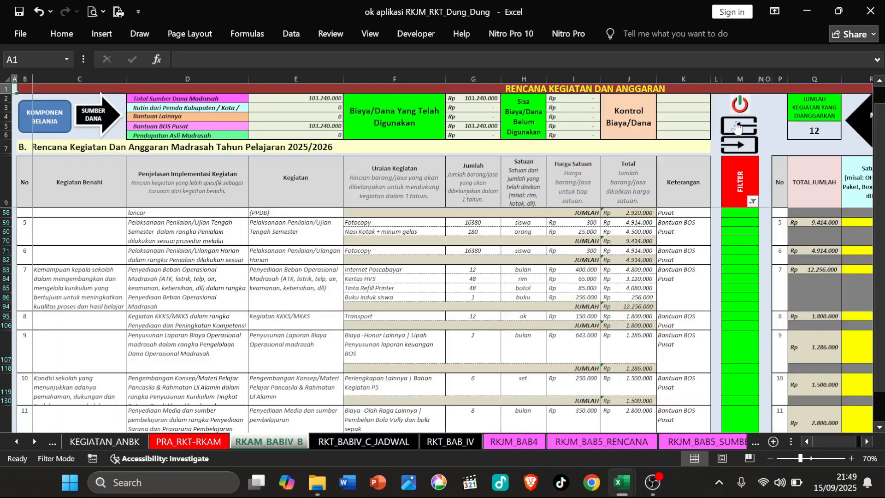
click(731, 231)
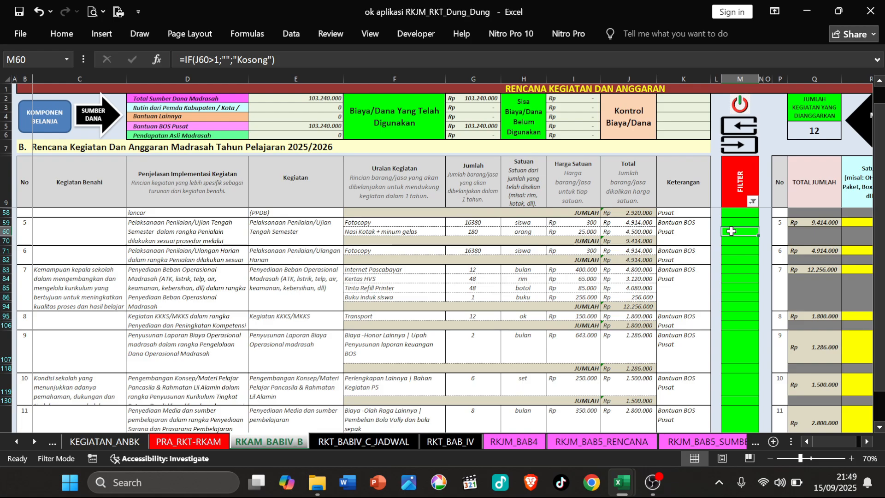
Step: Show the rows marked Kosong through the FILTER column of the activity budget table and hide them again
click(753, 202)
click(598, 331)
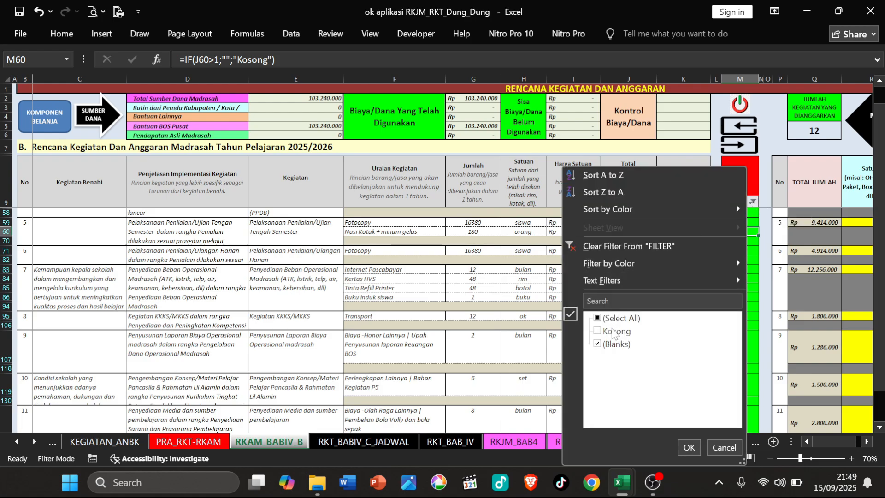
click(689, 447)
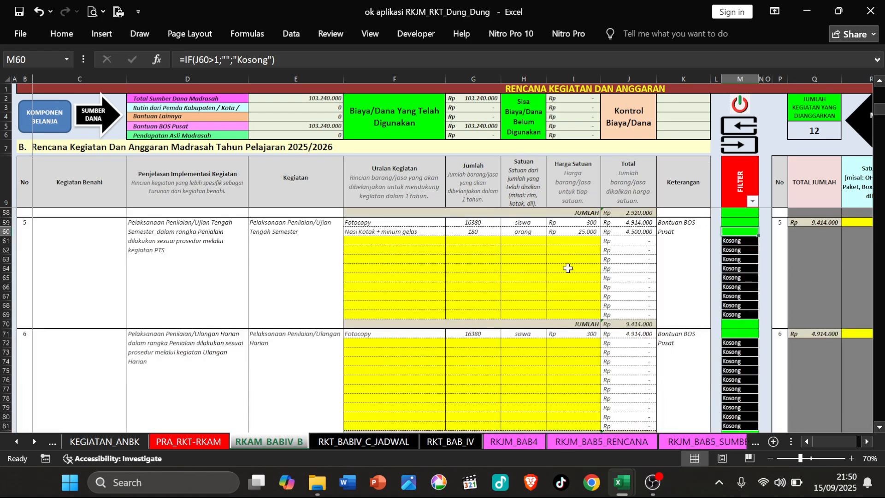
scroll(667, 263, up, 16)
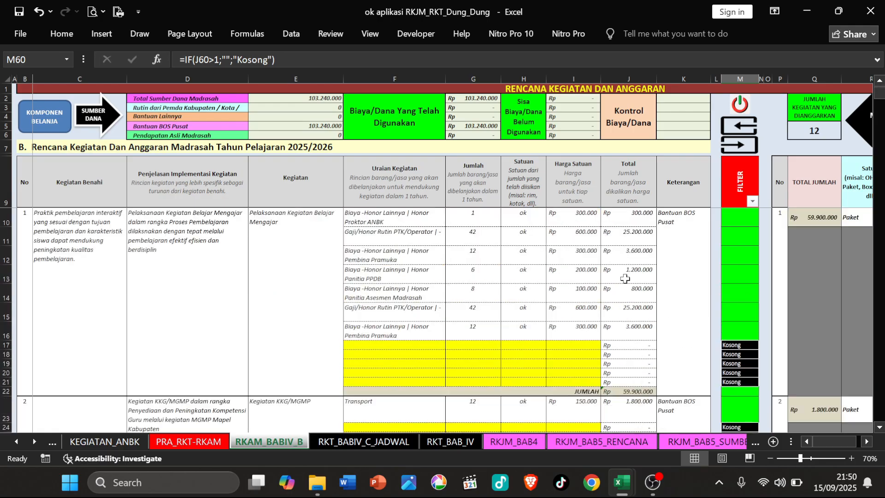
click(753, 202)
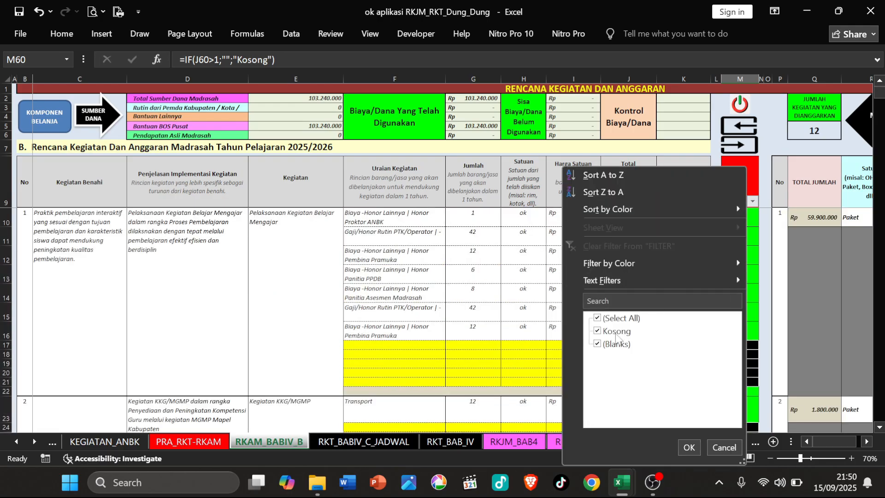
click(598, 332)
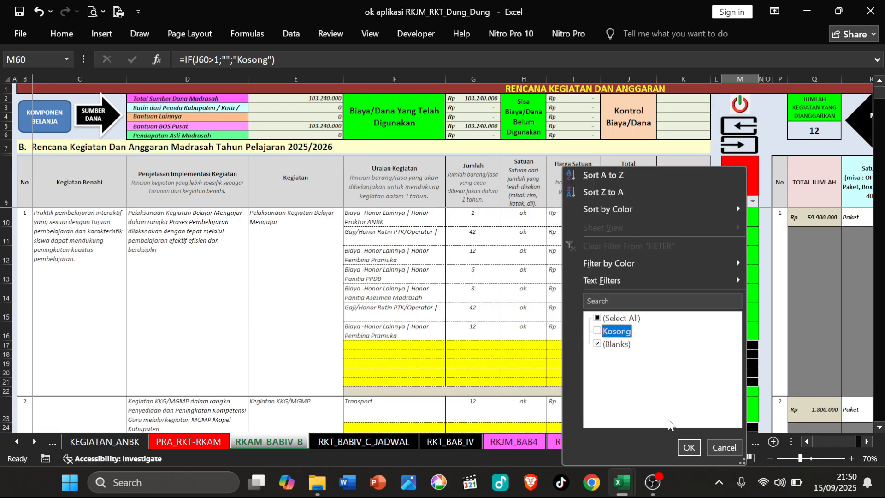
click(689, 447)
click(729, 249)
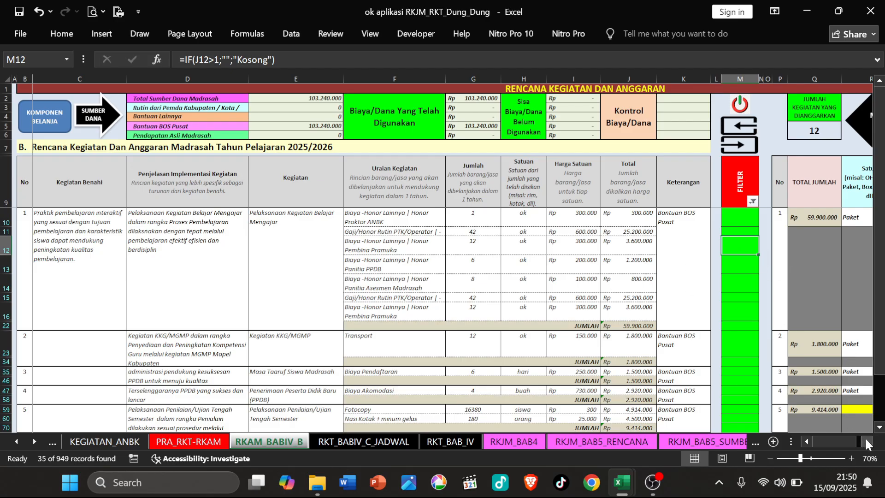
Step: Examine the Satuan column beside Total Jumlah and compare it with the expense items and totals of activities 1 to 7
click(867, 444)
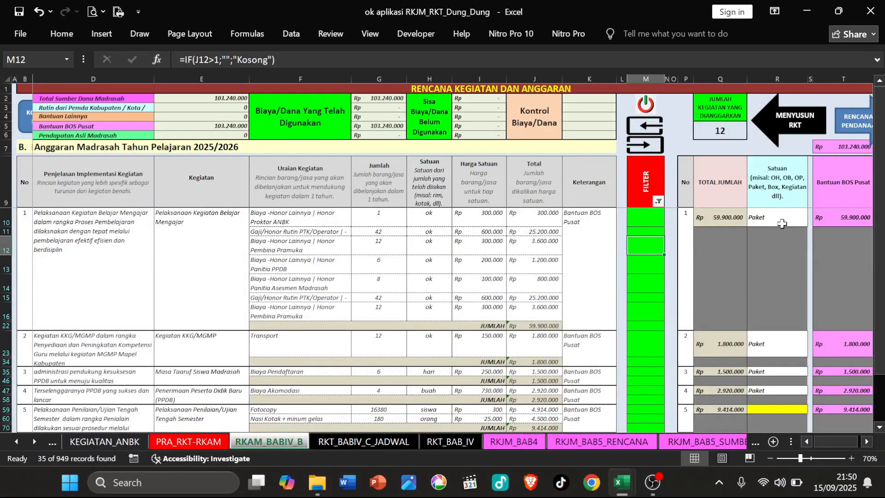
click(783, 224)
click(779, 409)
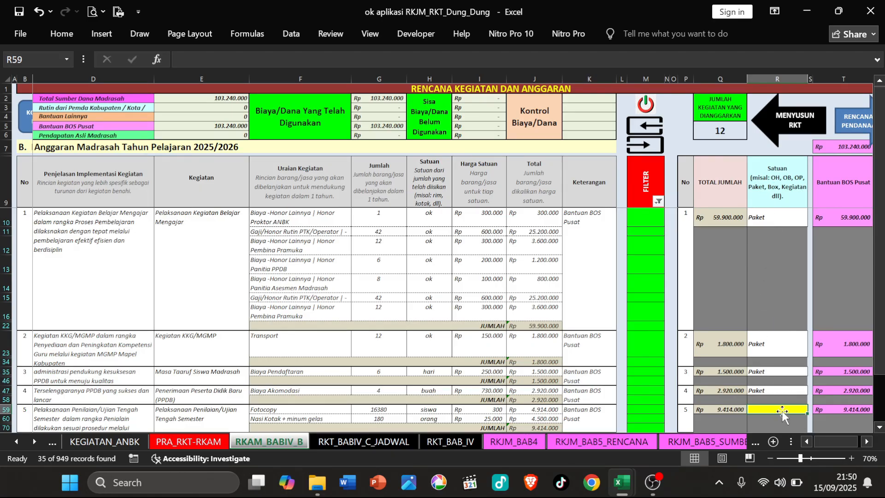
scroll(774, 354, down, 1)
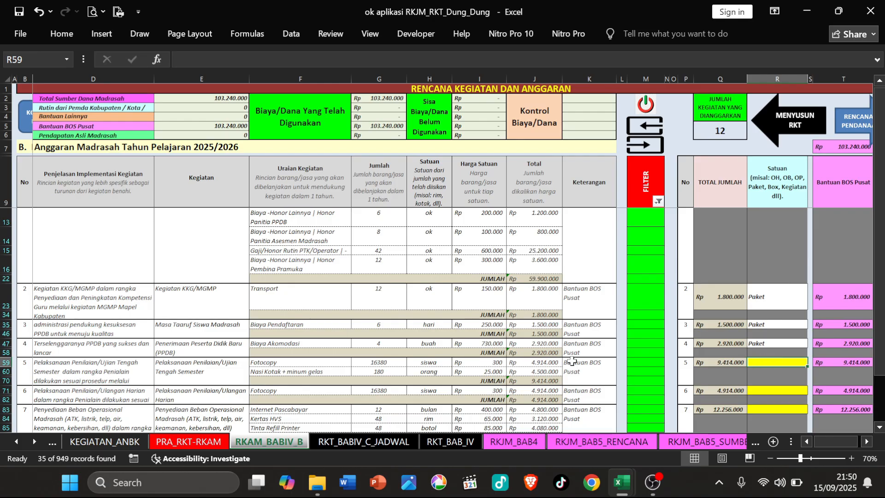
click(280, 364)
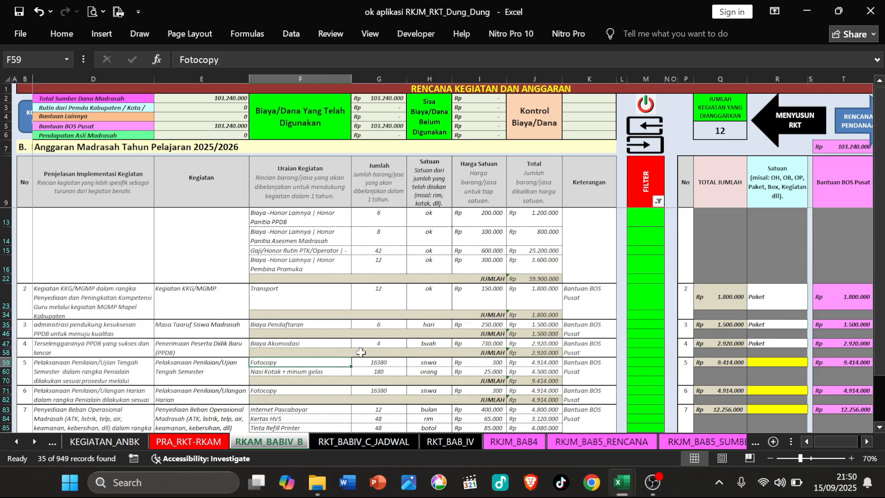
click(298, 409)
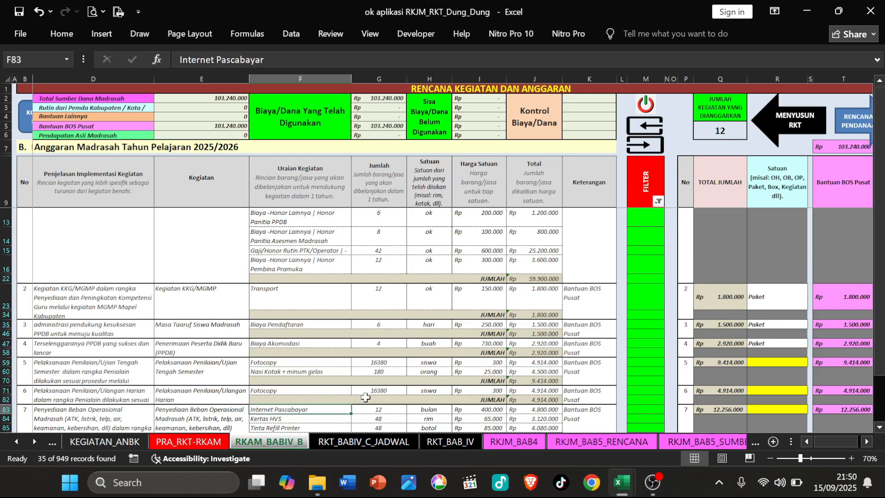
click(724, 411)
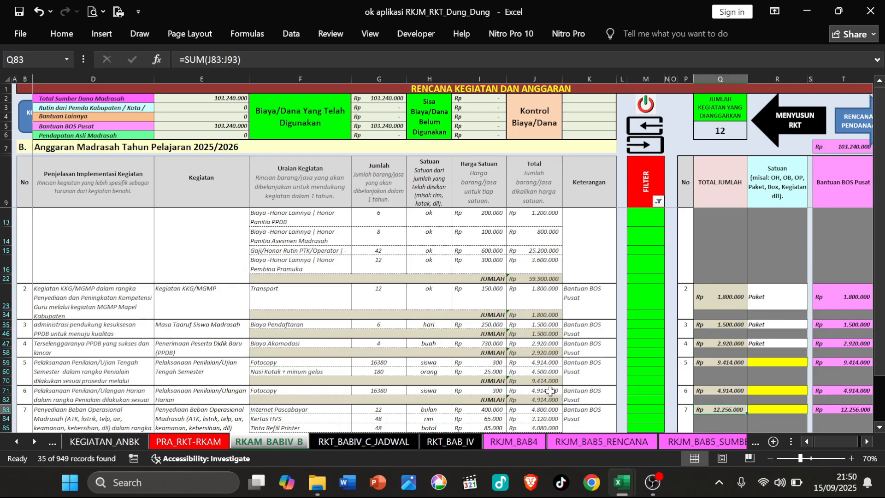
click(708, 390)
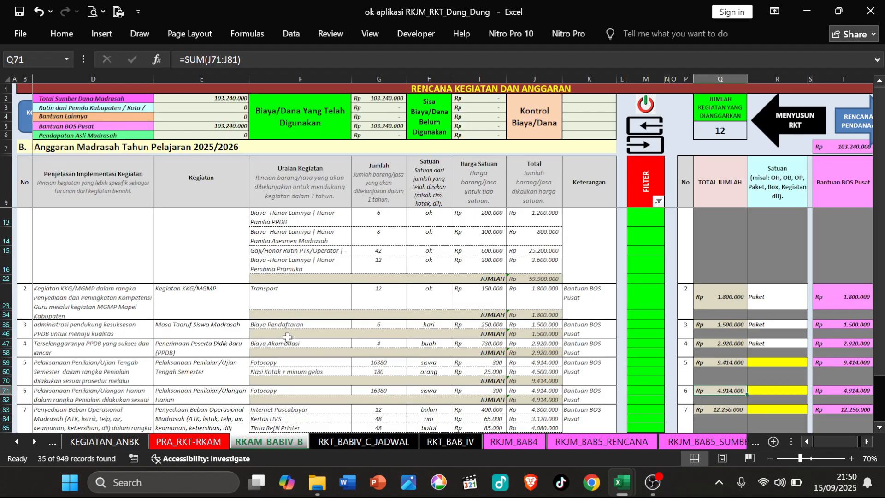
click(313, 325)
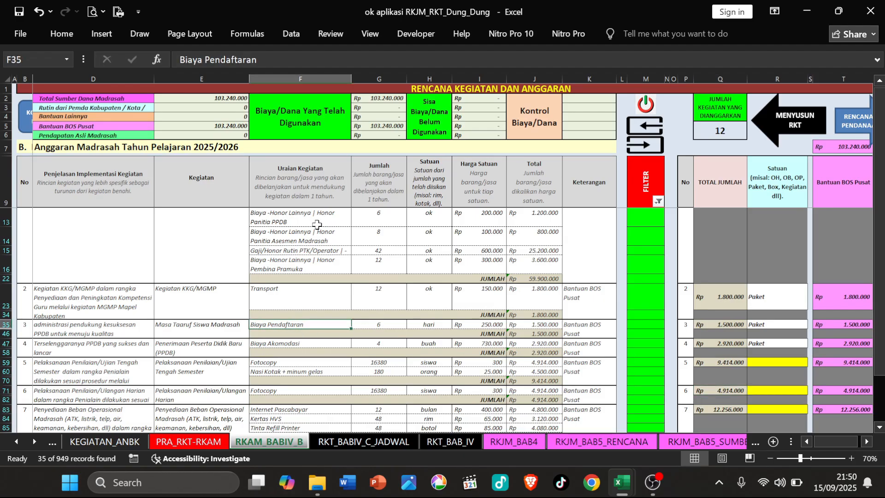
scroll(759, 266, up, 1)
click(777, 222)
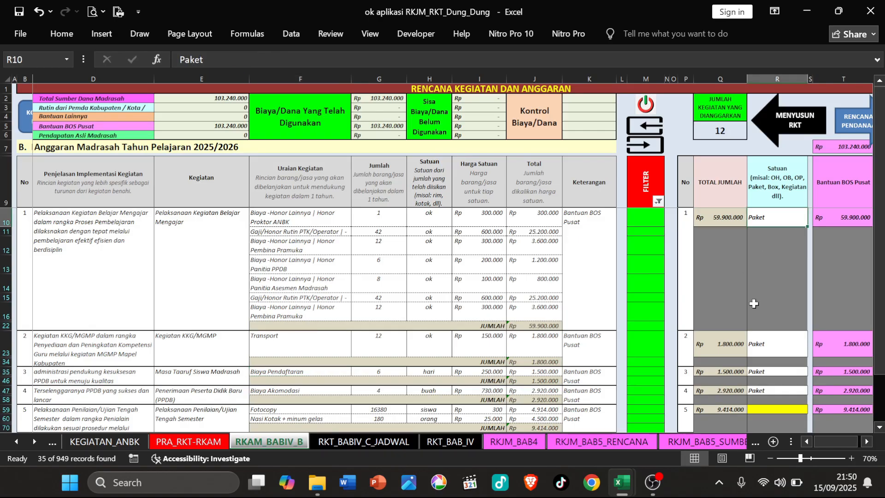
Step: Set the Satuan of activity 2, Kegiatan KKG/MGMP, to Kegiatan in the Total Jumlah table
click(306, 347)
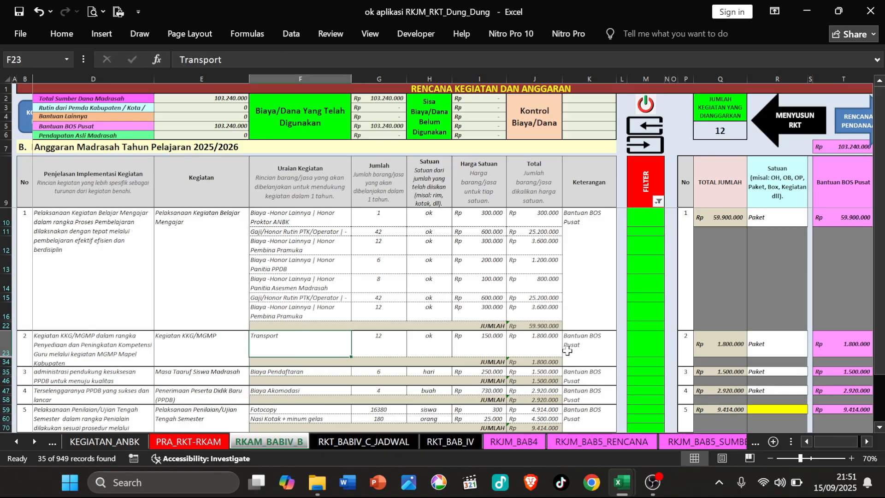
click(786, 346)
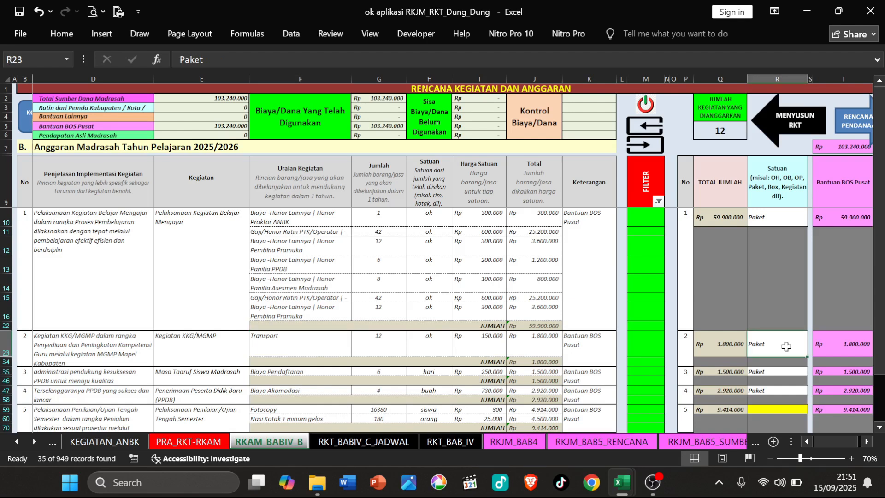
text(KEGIATA)
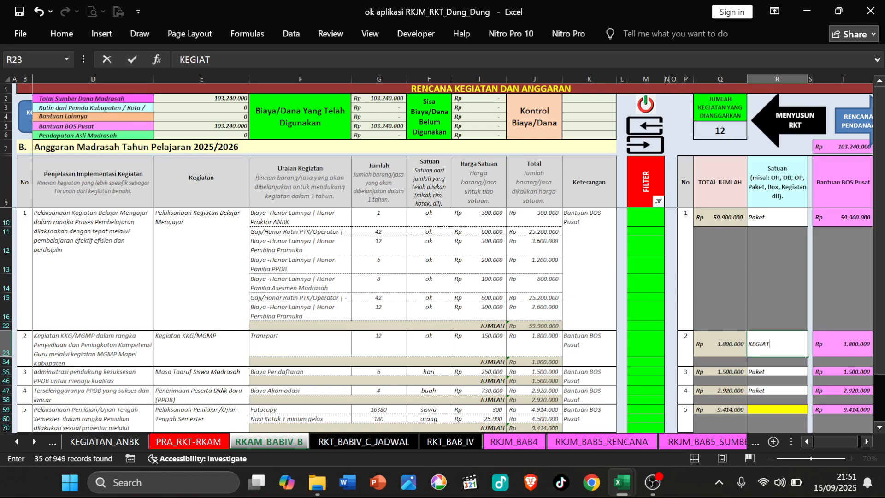
key(BackSpace)
key(BackSpace)
key(BackSpace)
key(BackSpace)
key(BackSpace)
key(BackSpace)
text(Kegia)
Step: Set the Satuan of activity 3, Masa Taaruf Siswa Madrasah, to Kegiatan
click(791, 370)
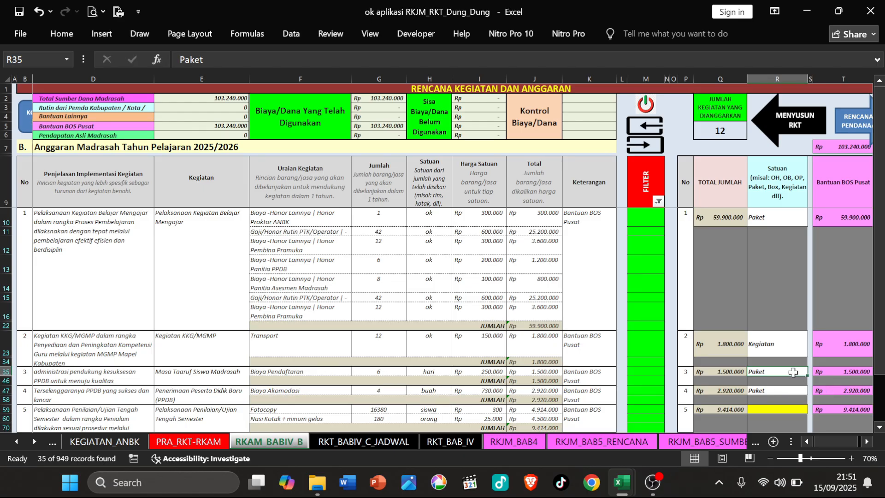
text(Kegiatan)
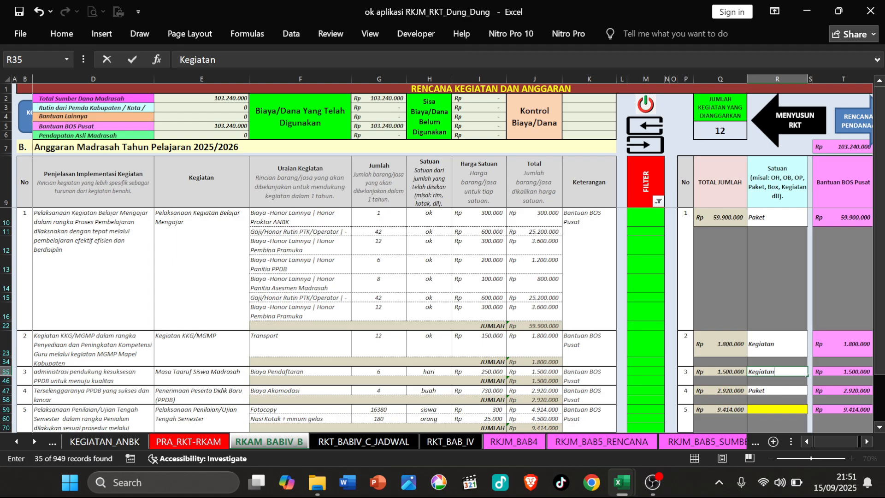
key(Return)
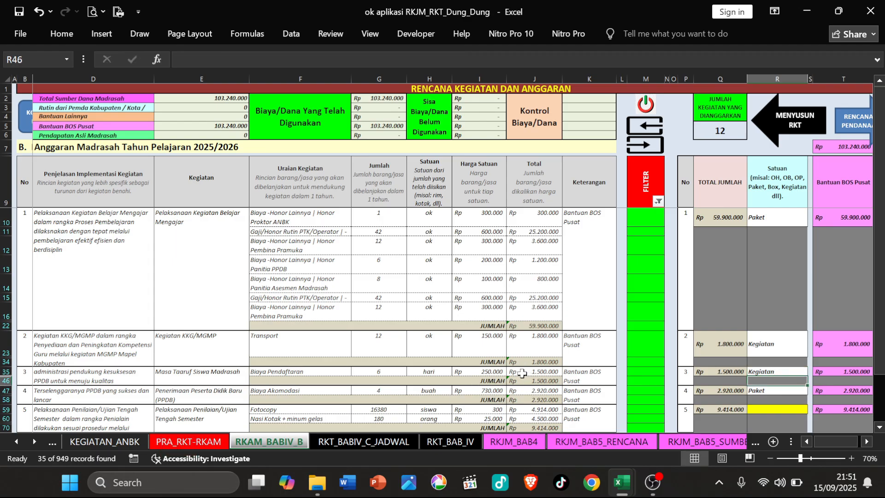
Step: Check the item units of activities 2 and 3 and set the Satuan of activity 3 to hari
click(434, 372)
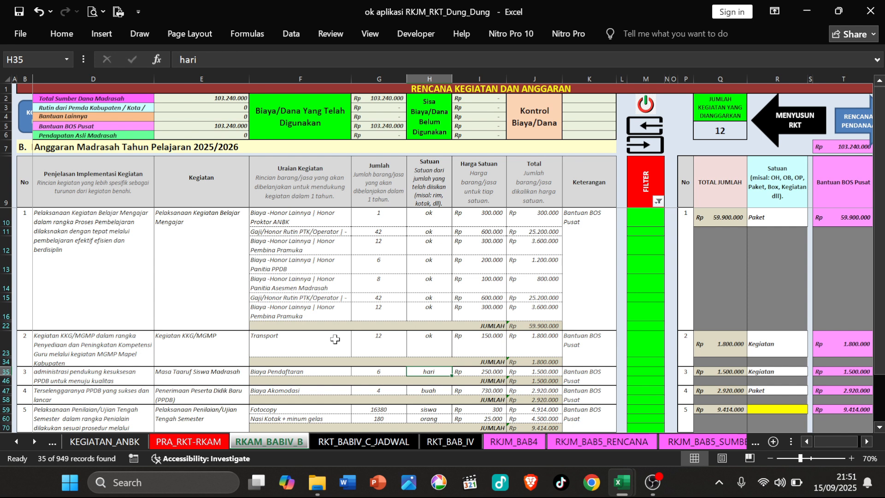
click(428, 340)
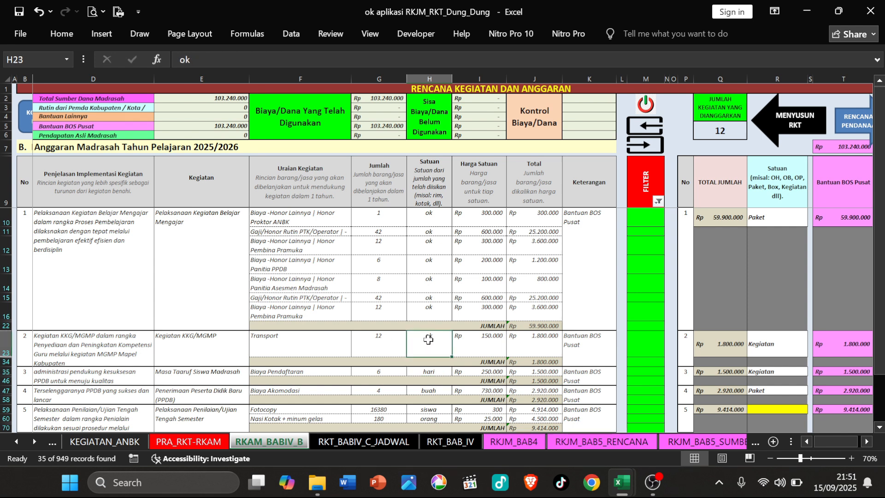
click(428, 374)
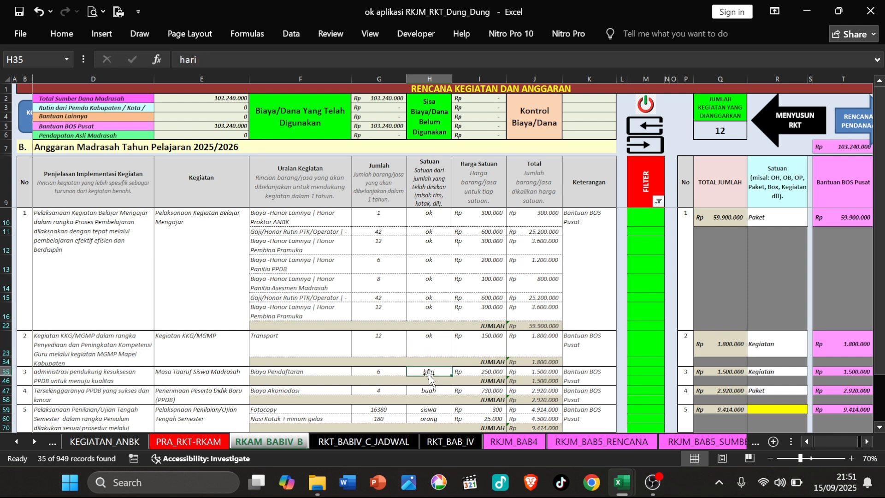
click(754, 373)
text(hari)
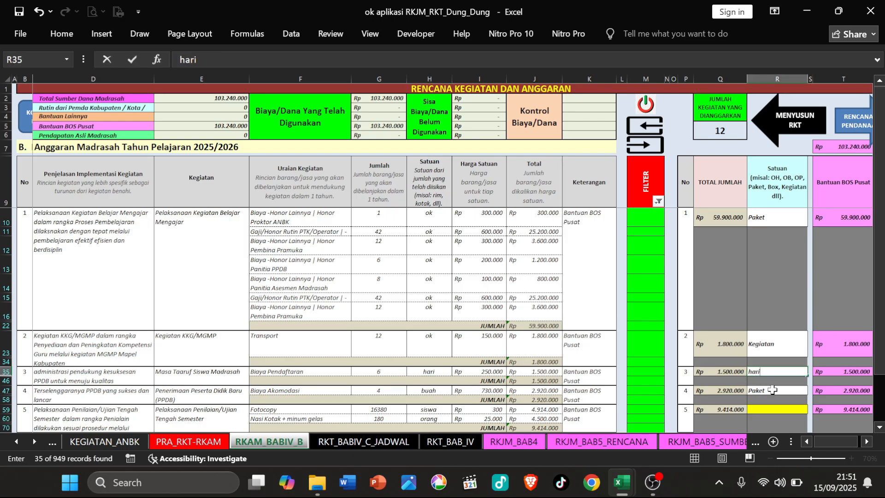
key(Return)
Step: Set the Satuan of activity 4, Penerimaan Peserta Didik Baru (PPDB), to buah, matching its Biaya Akomodasi item
click(772, 390)
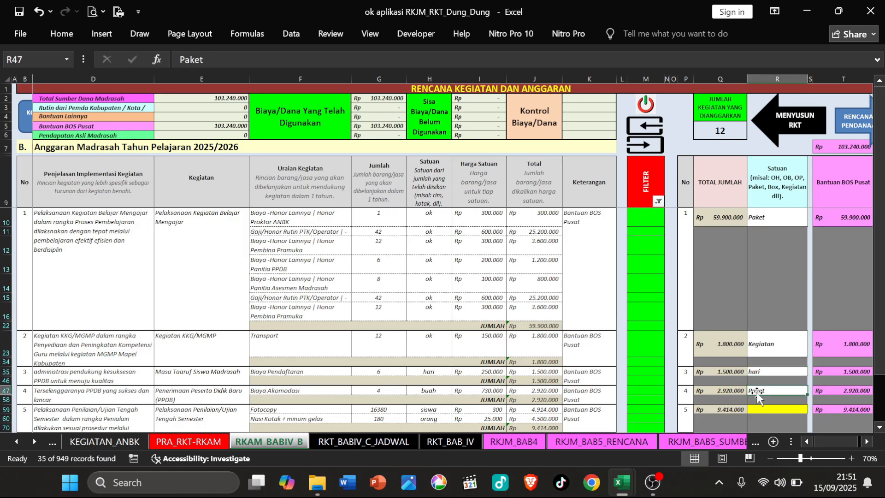
click(429, 390)
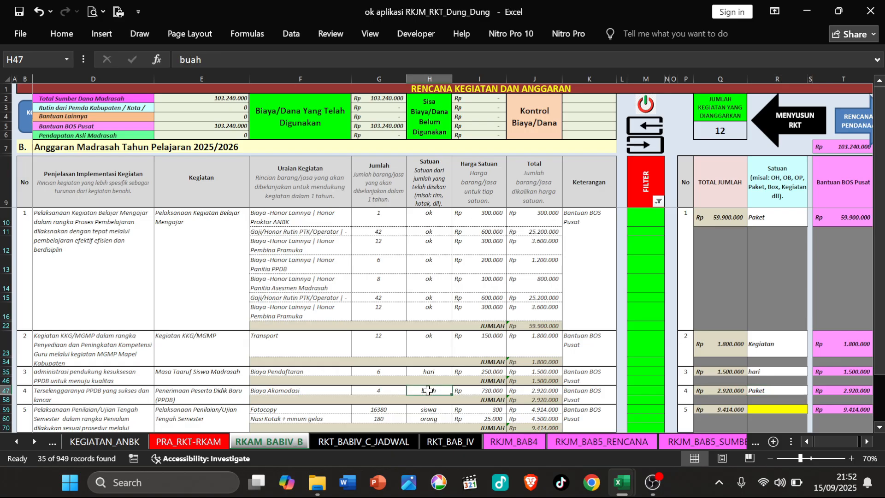
click(770, 391)
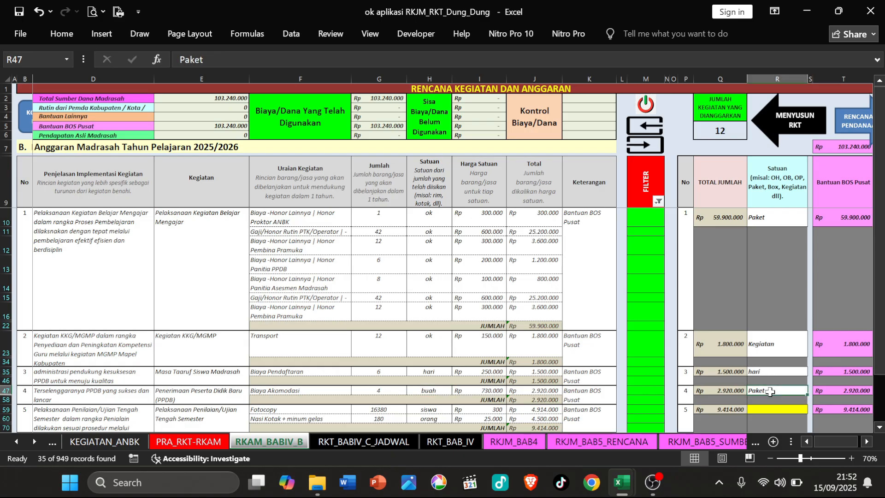
text(buah)
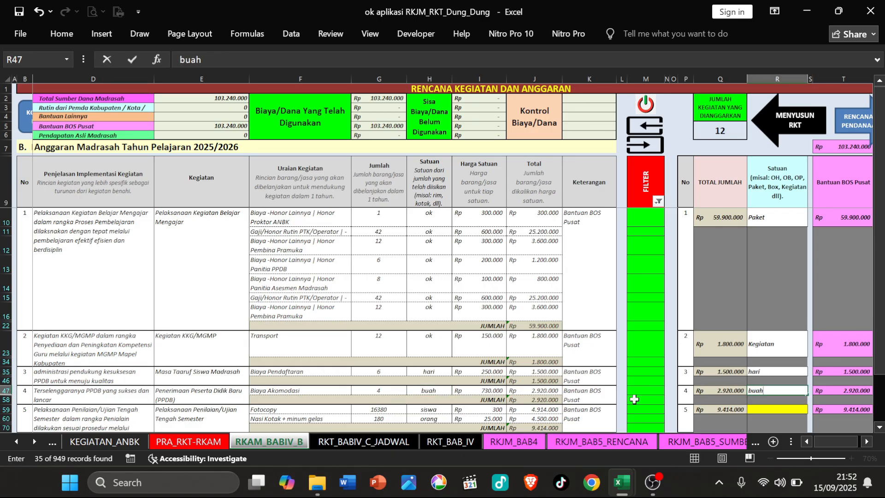
Step: Check the item units of activity 5, Pelaksanaan Penilaian/Ujian Tengah Semester, and set its Satuan in the Total Jumlah table to paket
click(782, 410)
scroll(432, 372, down, 1)
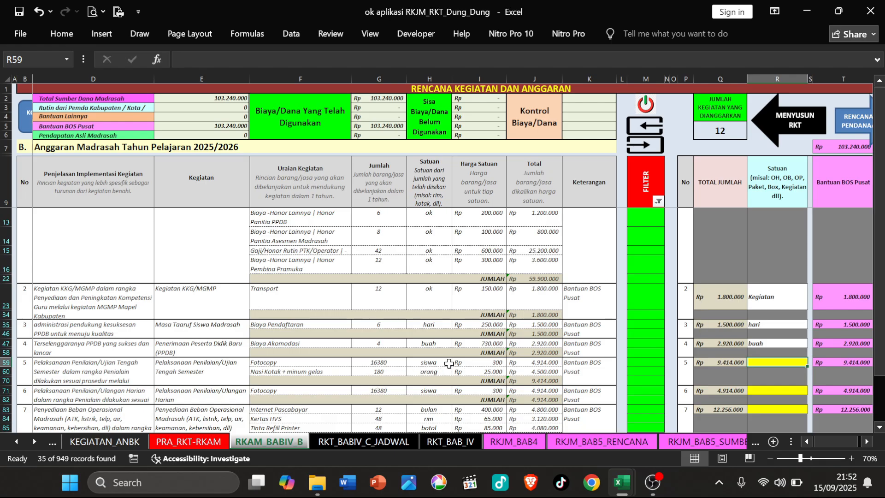
click(395, 364)
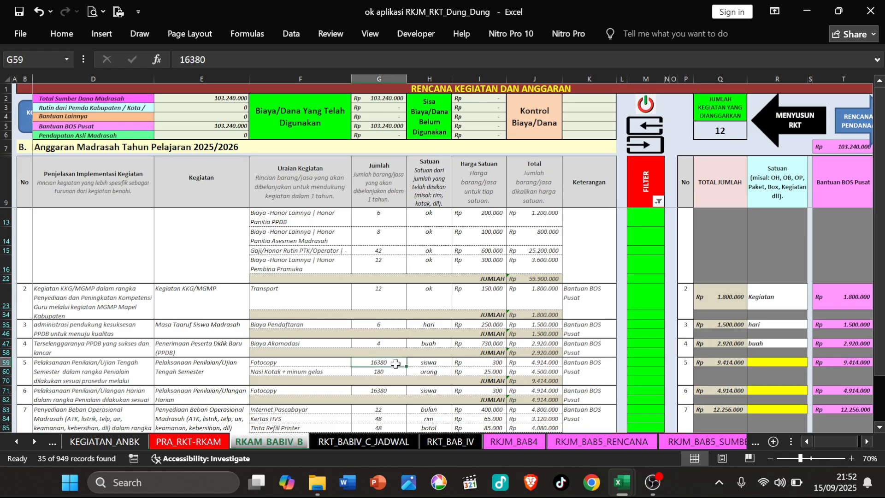
click(423, 363)
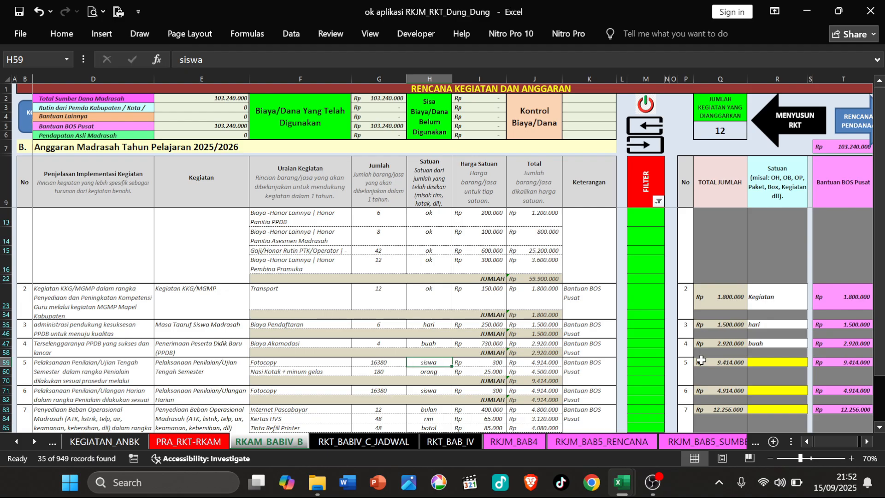
click(765, 362)
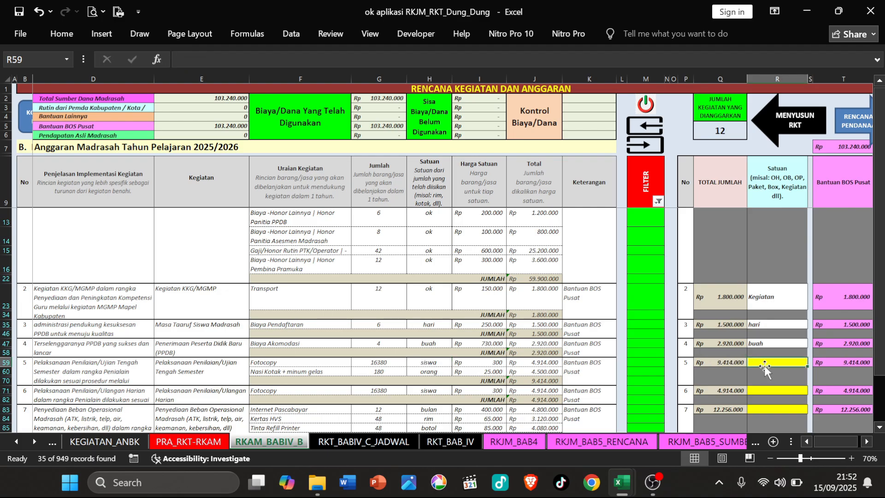
text(paket)
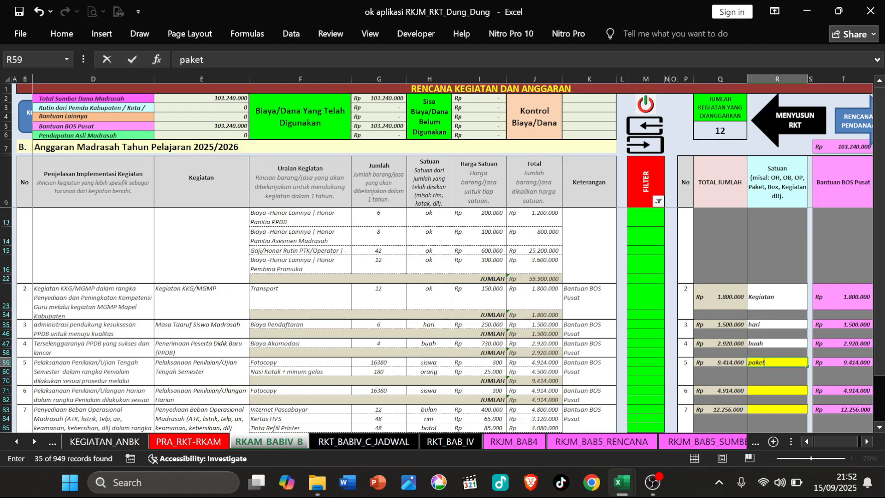
key(Return)
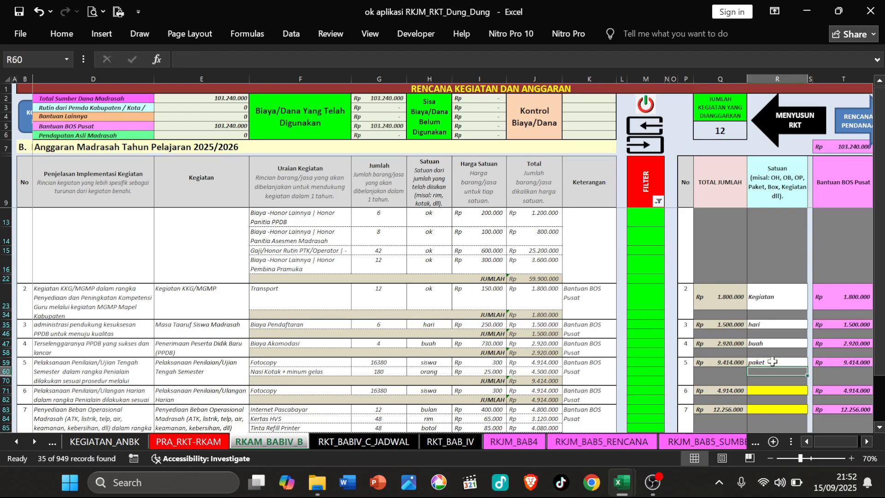
Step: Set the unit of activity 6's Fotocopy item to lembar, and set the activity's Satuan in the Total Jumlah table to lembar
click(766, 393)
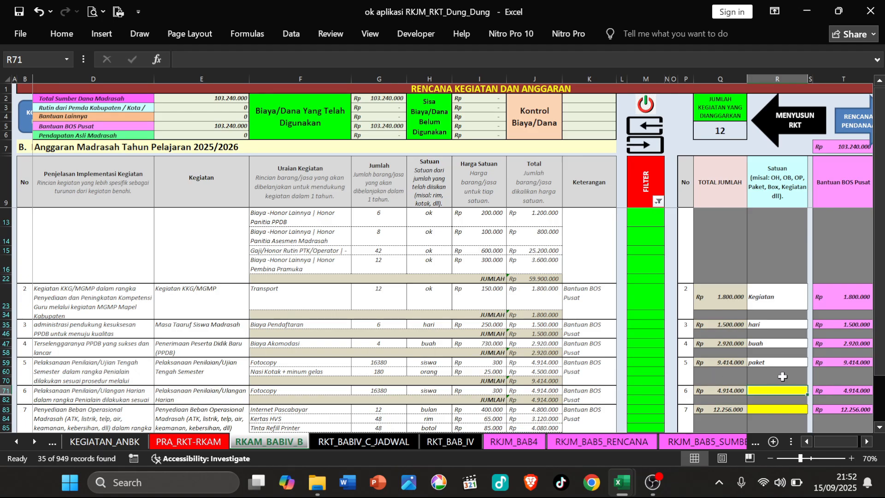
click(432, 391)
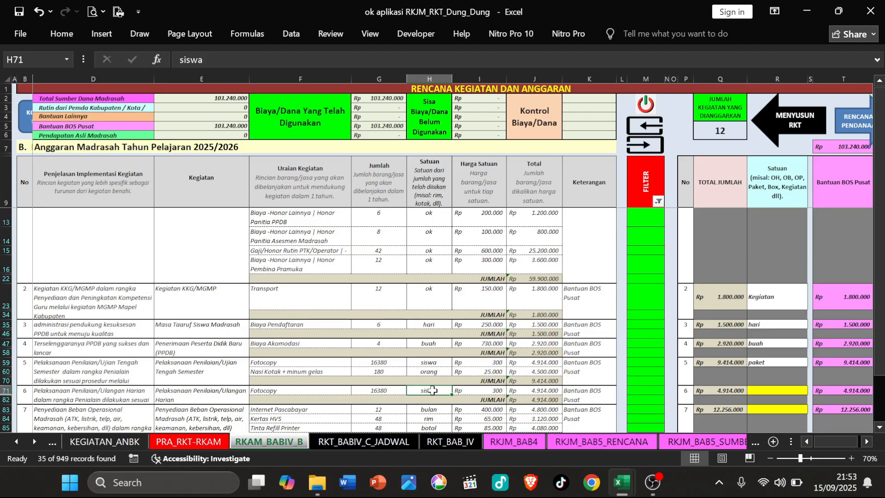
text(lembar)
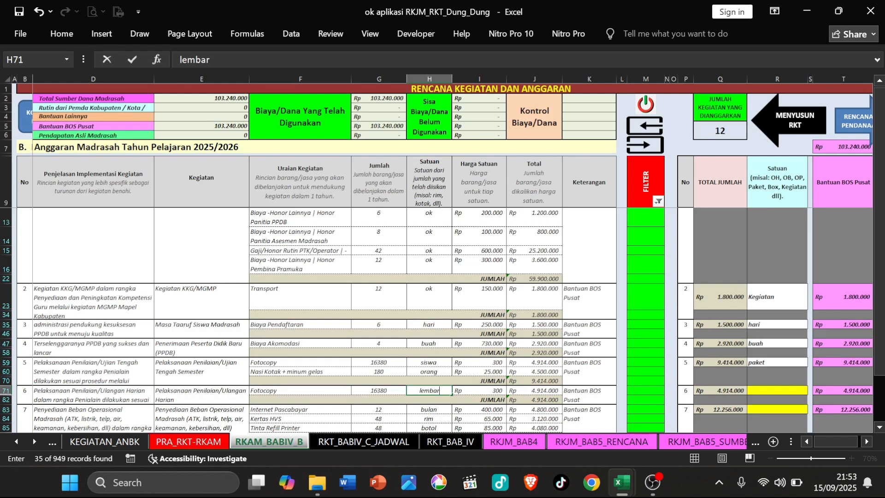
click(441, 372)
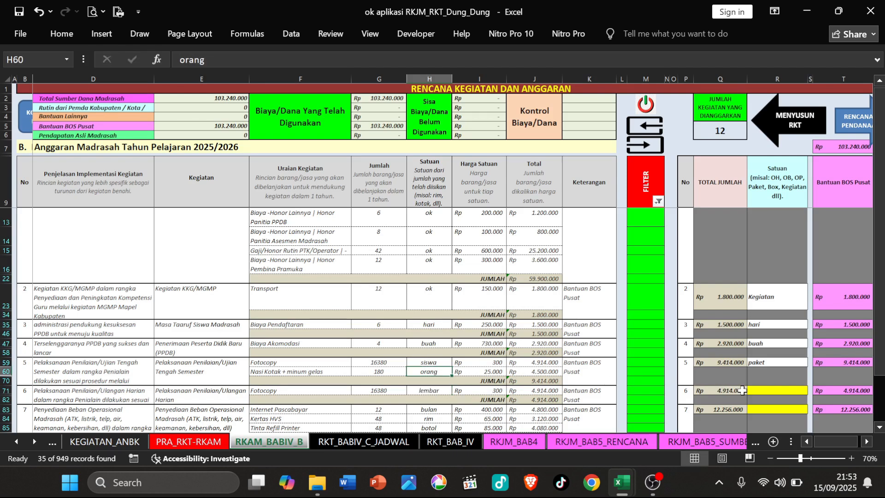
click(758, 393)
text(lembar)
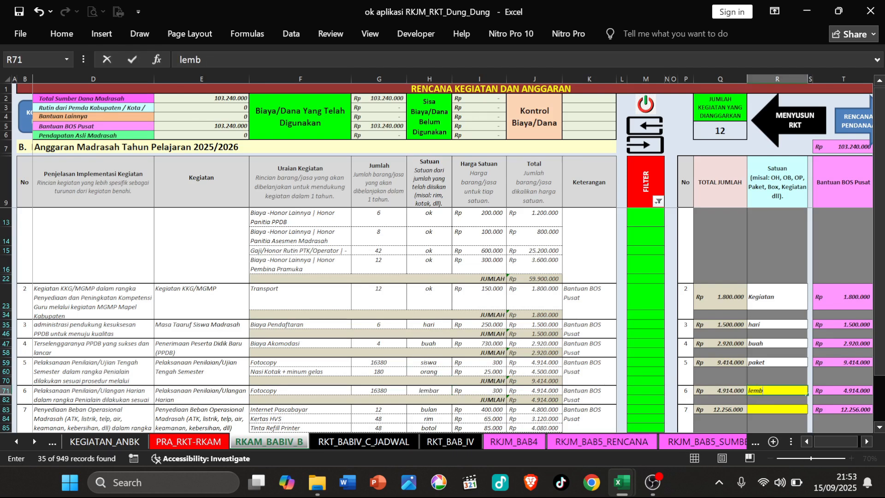
click(485, 389)
Step: Set the Satuan of activity 7, Penyediaan Beban Operasional Madrasah, to Paket and of activity 8, Kegiatan KKKS/MKKS, to Kegiatan
click(767, 408)
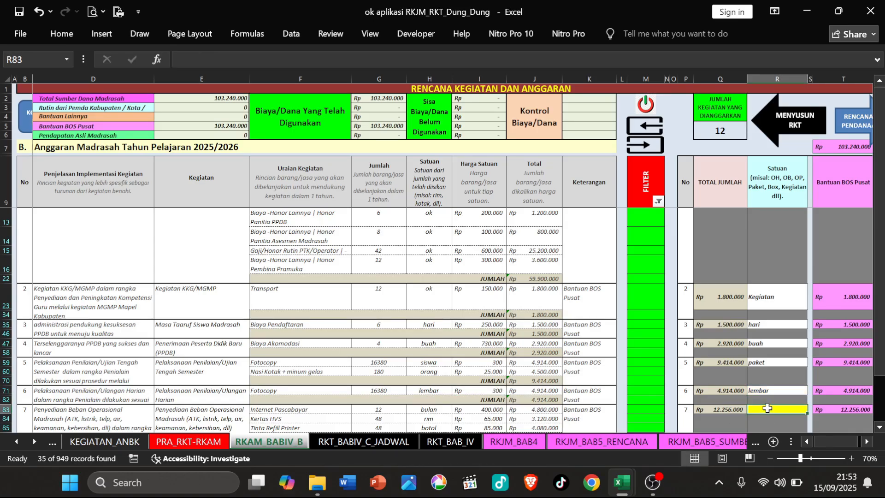
scroll(642, 318, down, 2)
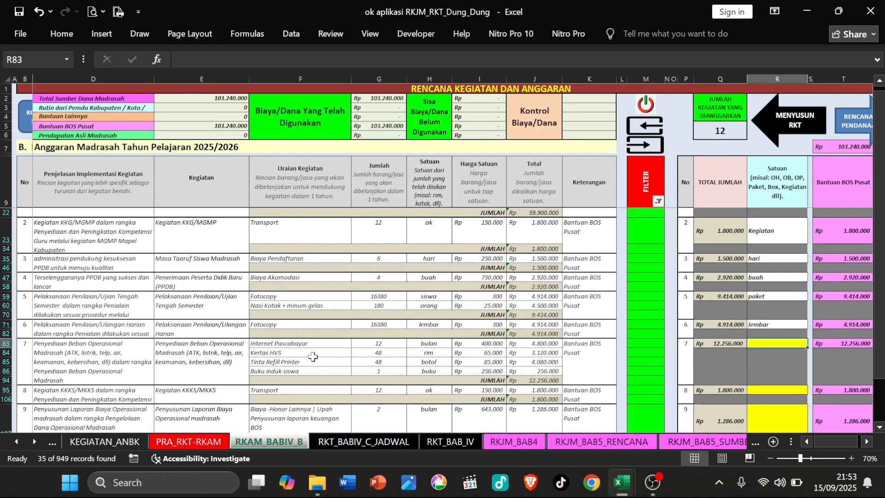
text(Paket)
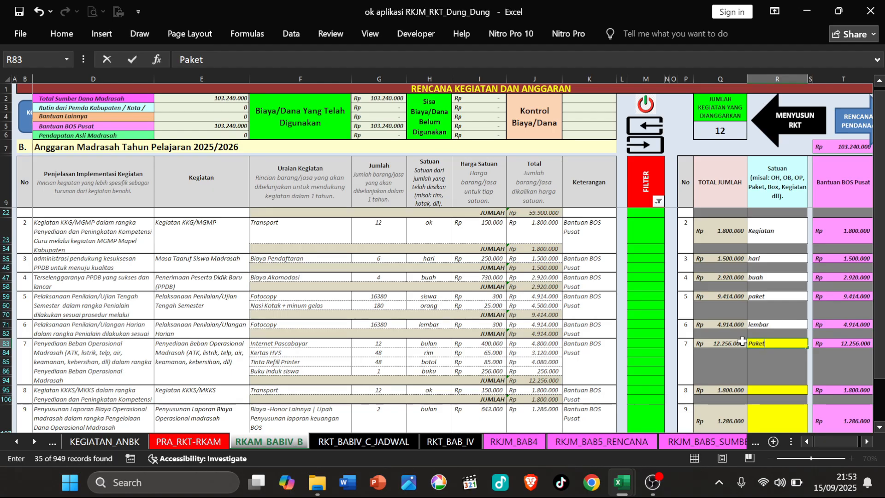
key(Return)
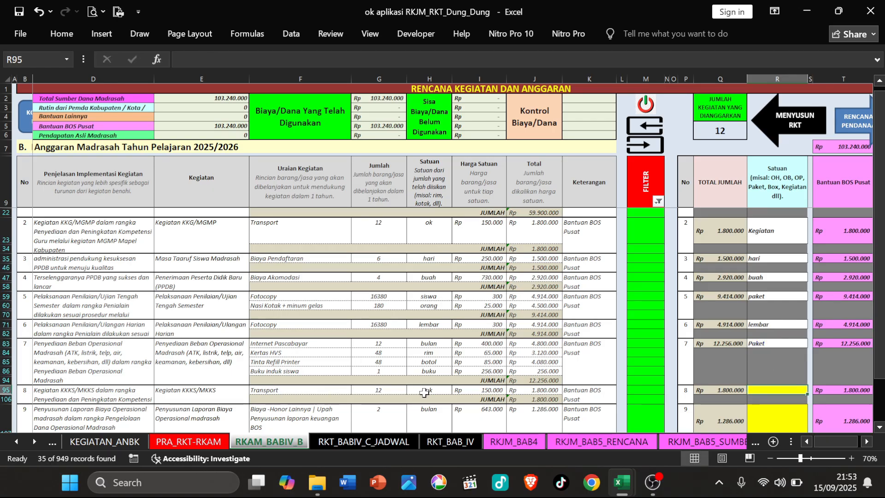
text(Kegiatan)
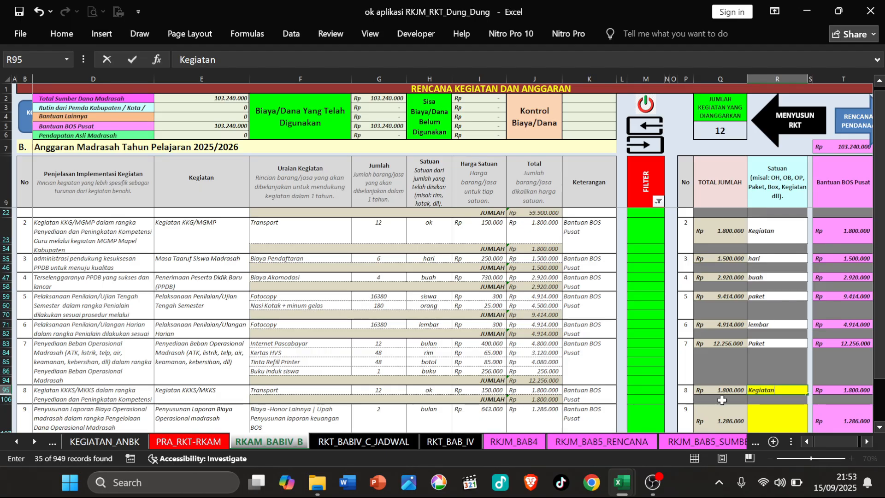
key(Return)
Step: Set the Satuan of activity 9, Penyusunan Laporan Biaya Operasional madrasah, to Kegiatan
scroll(754, 350, down, 1)
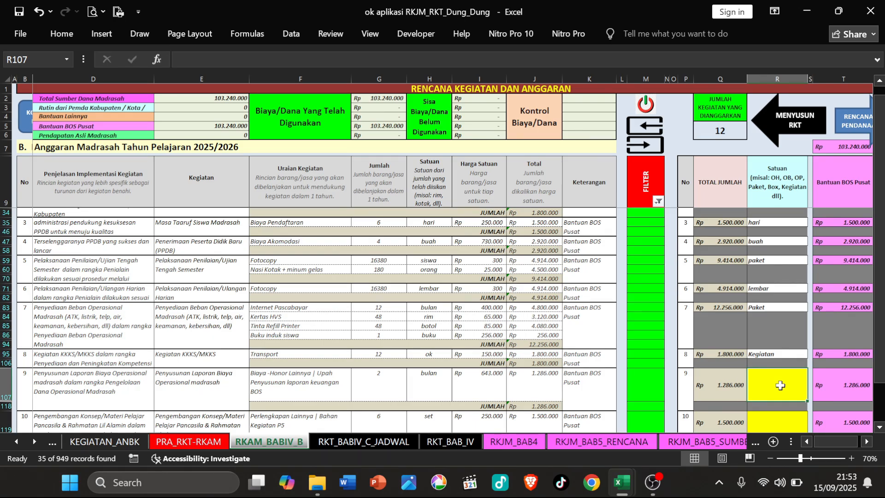
text(K)
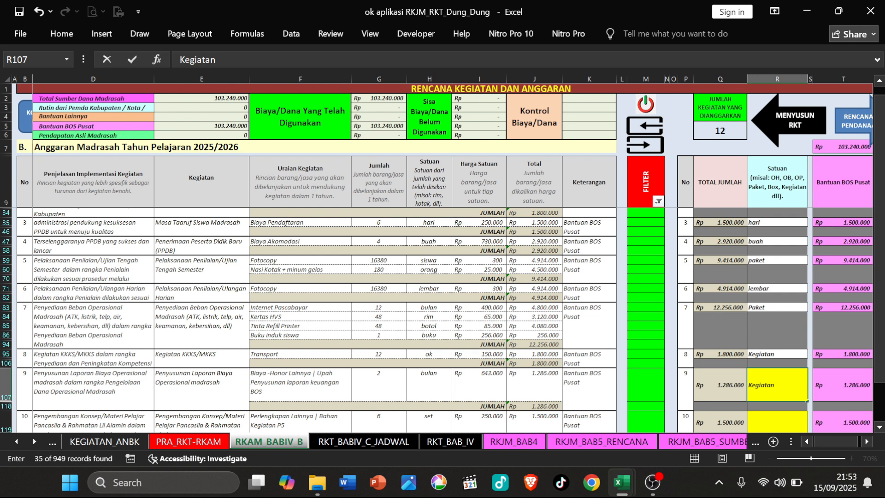
text(egiatan)
key(Return)
Step: Check the item unit of activity 9 and change the activity's Satuan in the Total Jumlah table to bulan
click(438, 385)
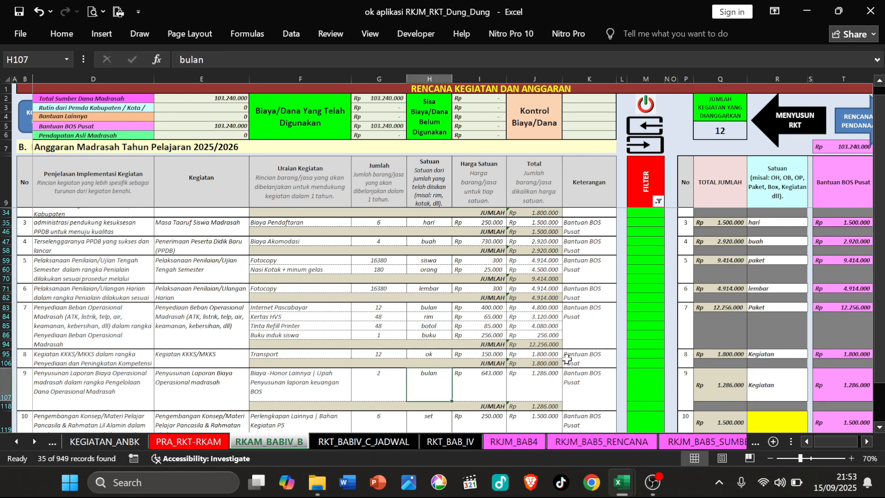
scroll(565, 361, down, 1)
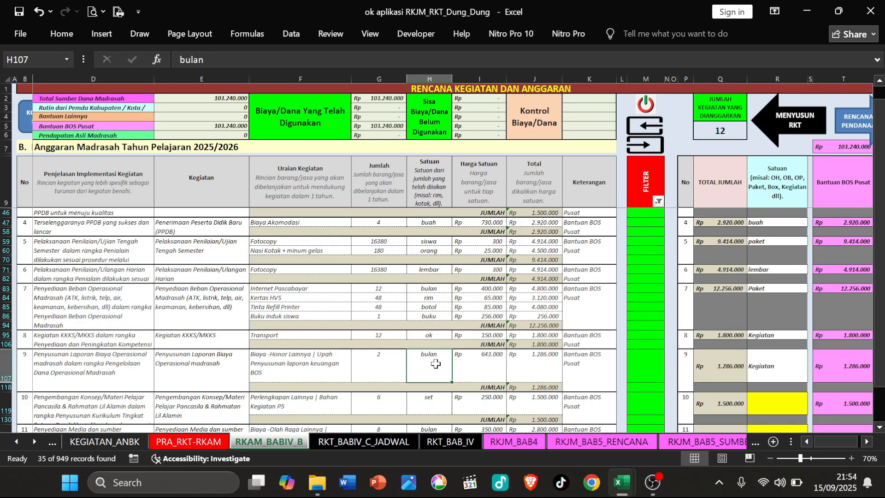
click(770, 368)
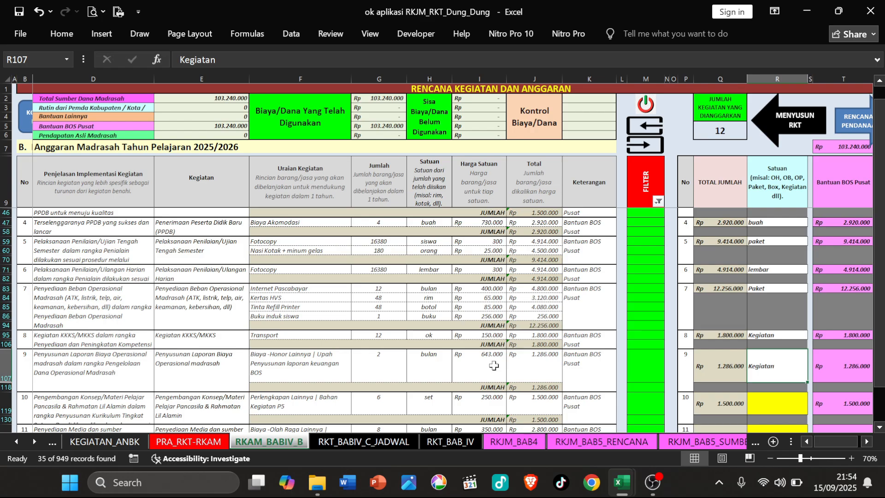
click(435, 364)
click(768, 365)
text(bulan)
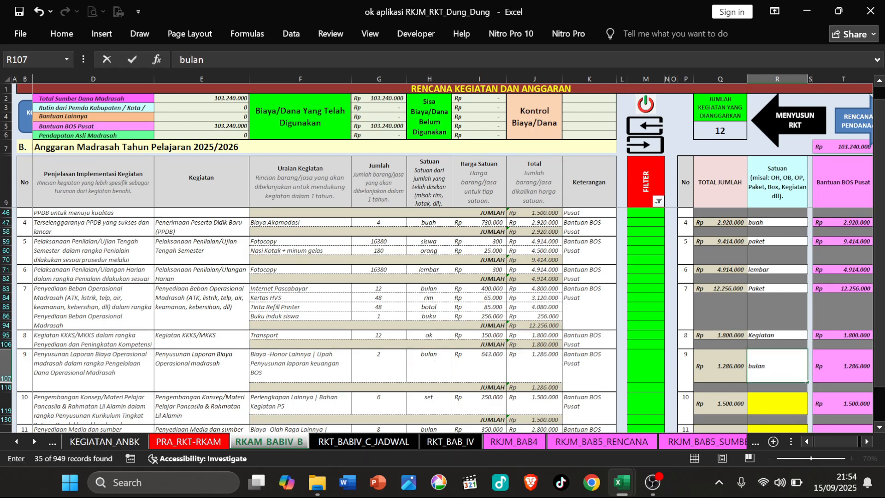
Step: Set the Satuan of activity 10, Pengembangan Konsep/Materi Pelajar Pancasila, to set and of activity 11, Penyediaan Media dan sumber pembelajaran, to bulan
click(769, 402)
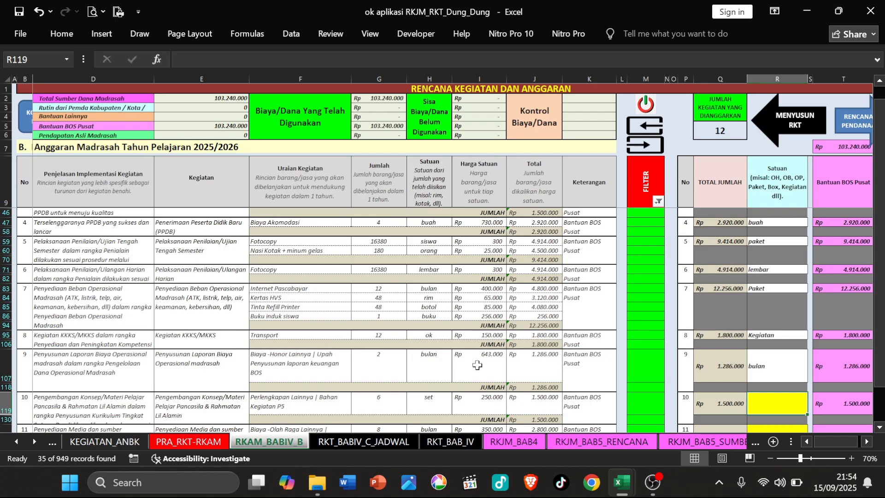
scroll(477, 364, down, 1)
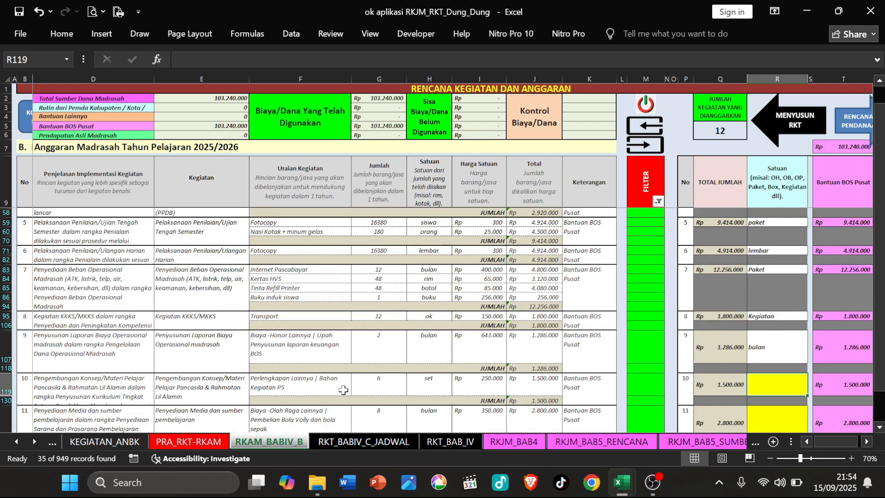
text(set)
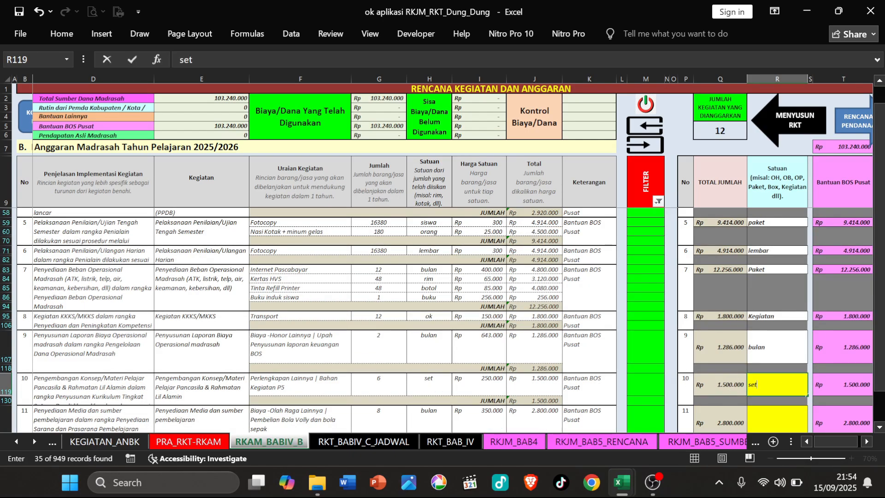
key(Return)
scroll(773, 374, down, 2)
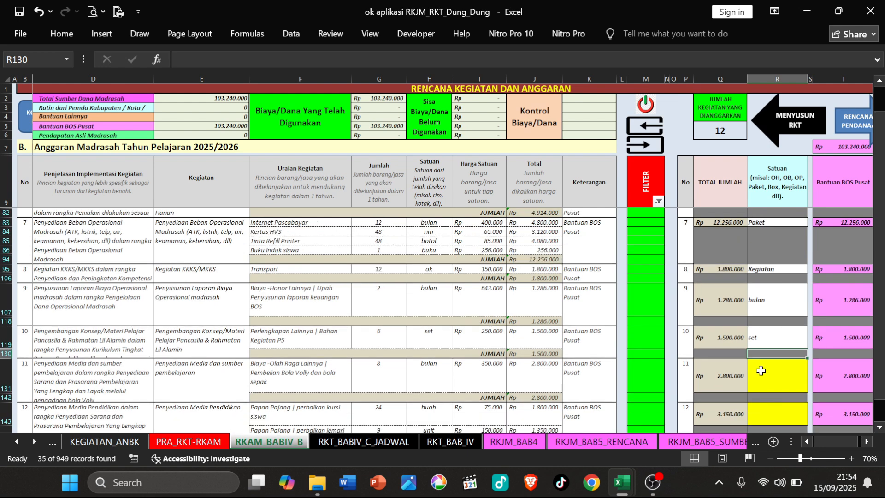
click(773, 374)
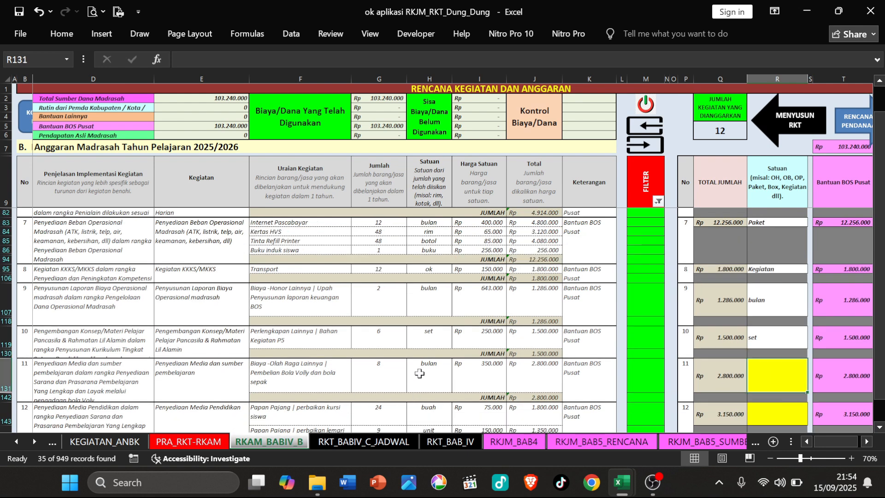
text(bulan)
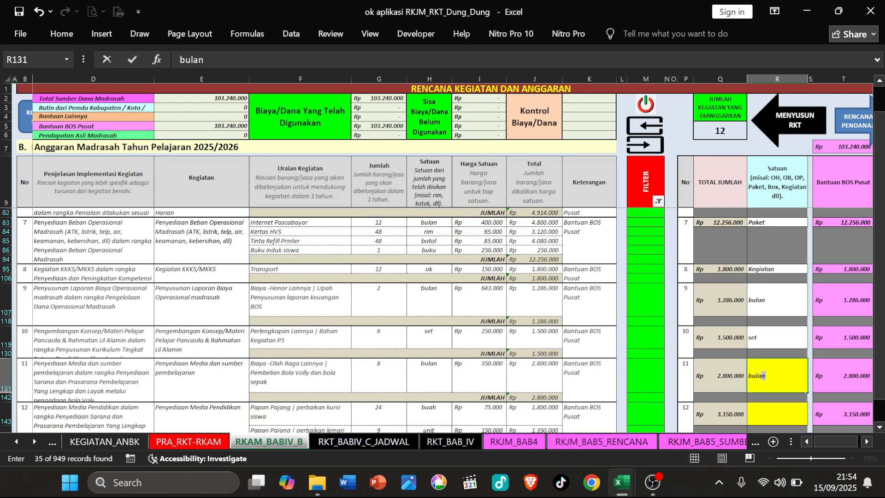
key(Return)
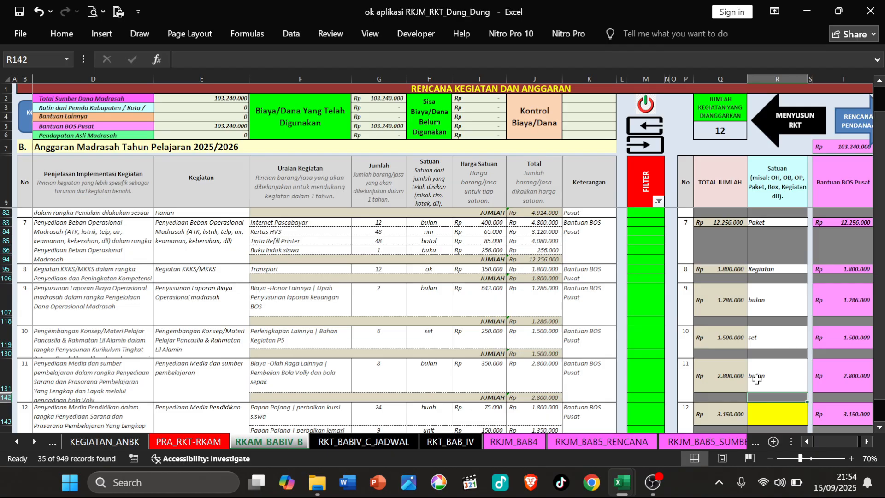
Step: Set the Satuan of activity 12, Penyediaan Media Pendidikan, to Paket
scroll(773, 392, down, 2)
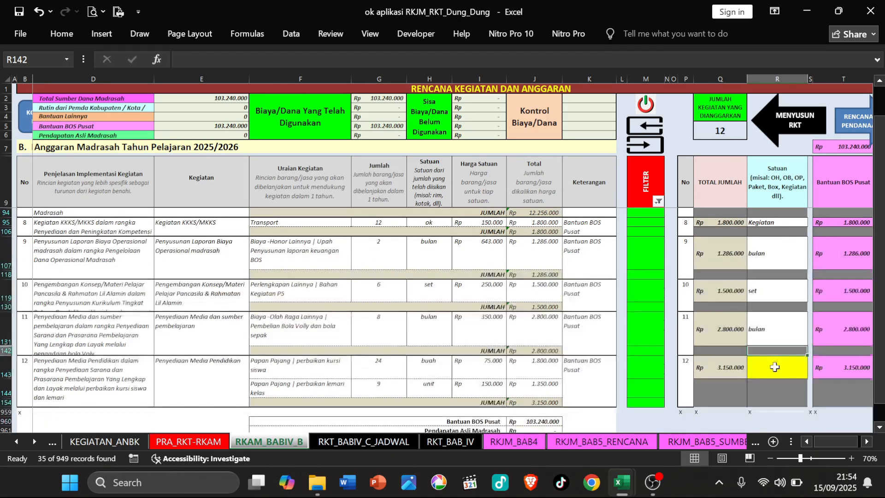
text(Paket)
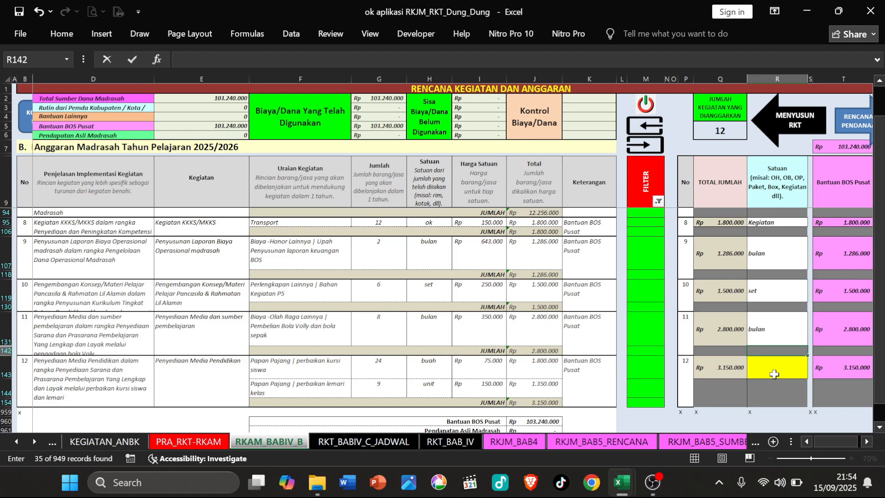
click(774, 374)
text(Paket)
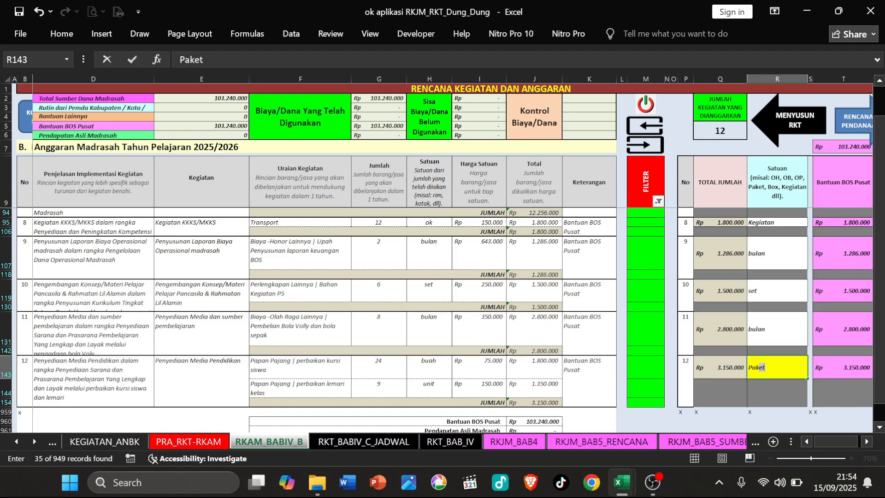
key(Return)
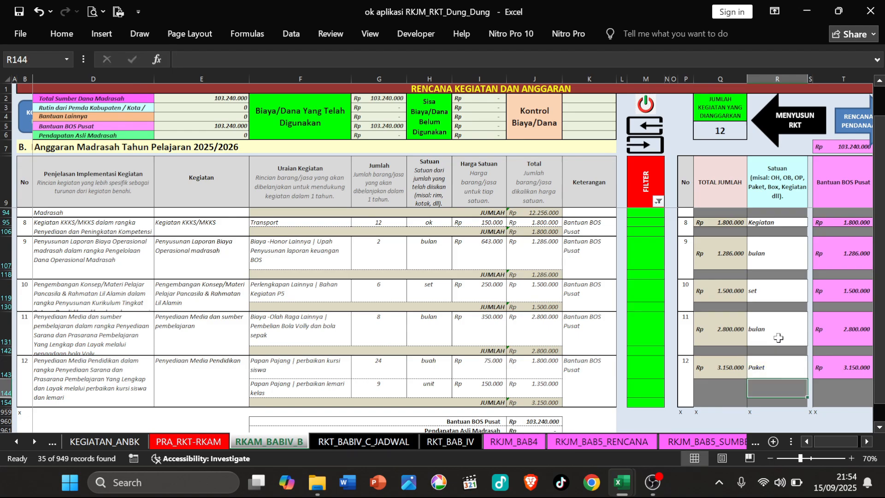
Step: Return to the workbook's main menu and open Rencana Pendanaan
scroll(769, 334, up, 6)
scroll(770, 334, up, 3)
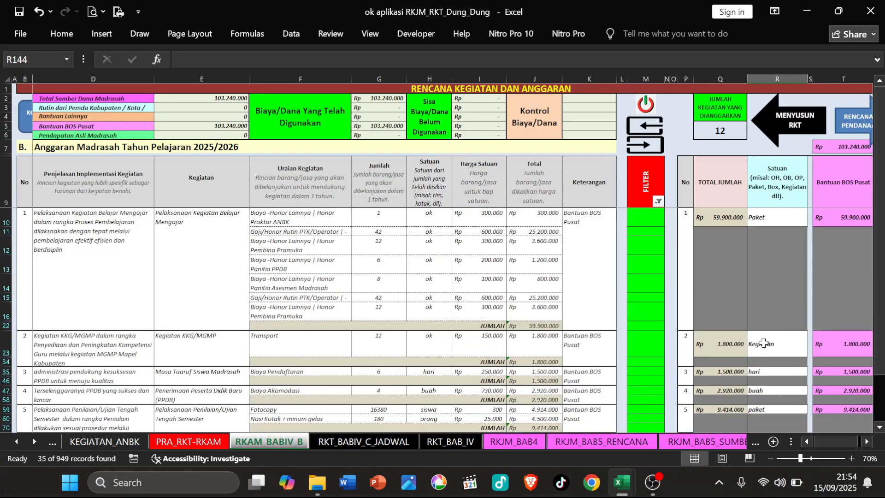
click(647, 108)
click(483, 306)
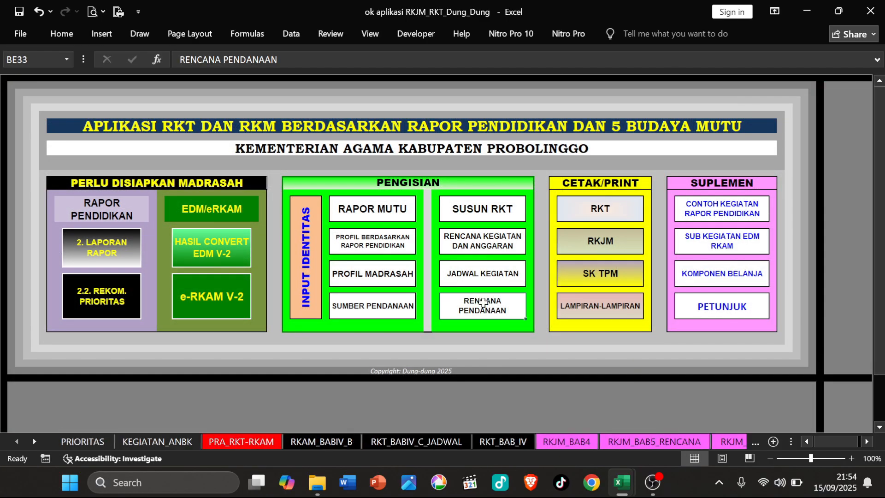
Step: Check the Jenis Satuan of the activities in the Rencana Pendanaan Madrasah table, including activities 6, 9 and 11
click(298, 329)
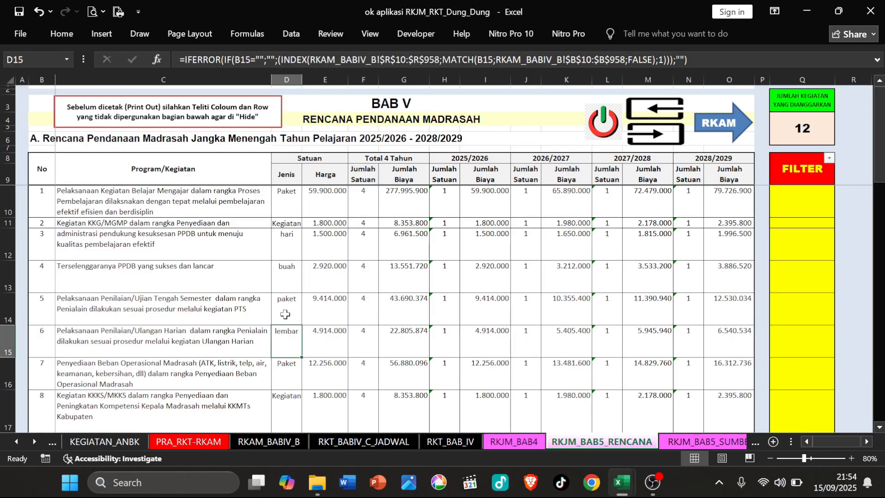
scroll(286, 314, down, 2)
click(286, 298)
click(287, 287)
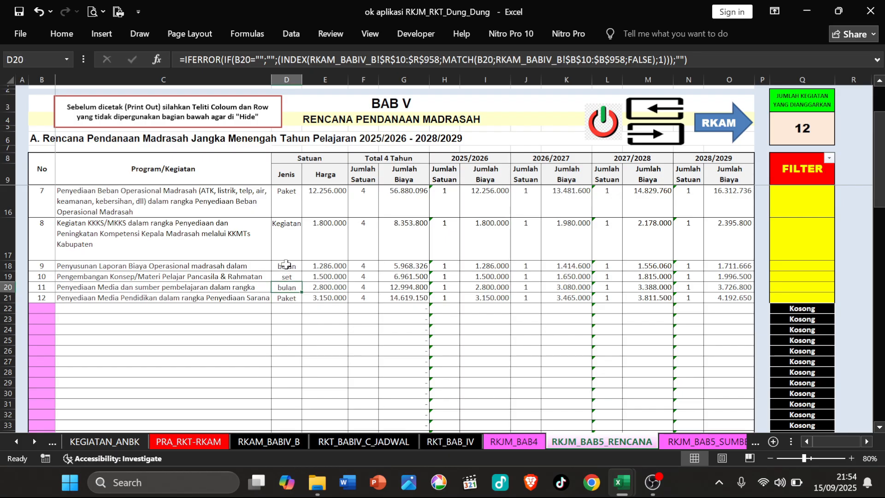
click(286, 266)
scroll(295, 262, up, 2)
scroll(327, 233, down, 3)
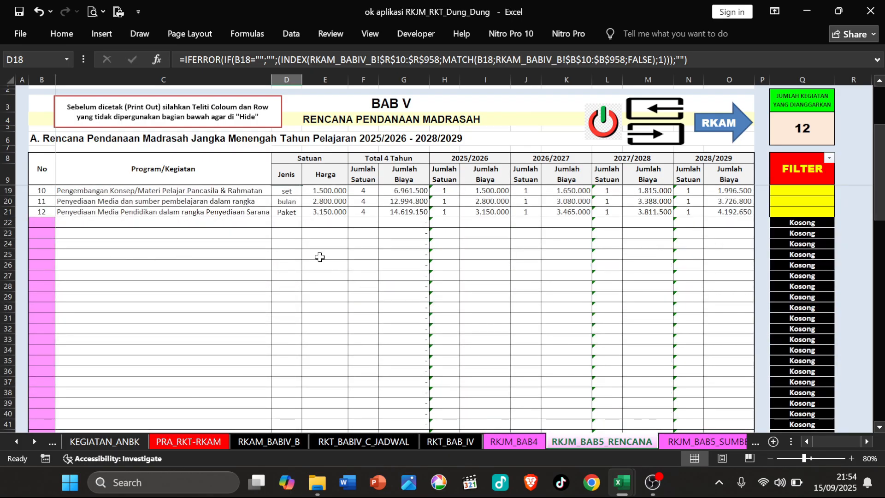
scroll(642, 283, down, 5)
scroll(646, 278, up, 8)
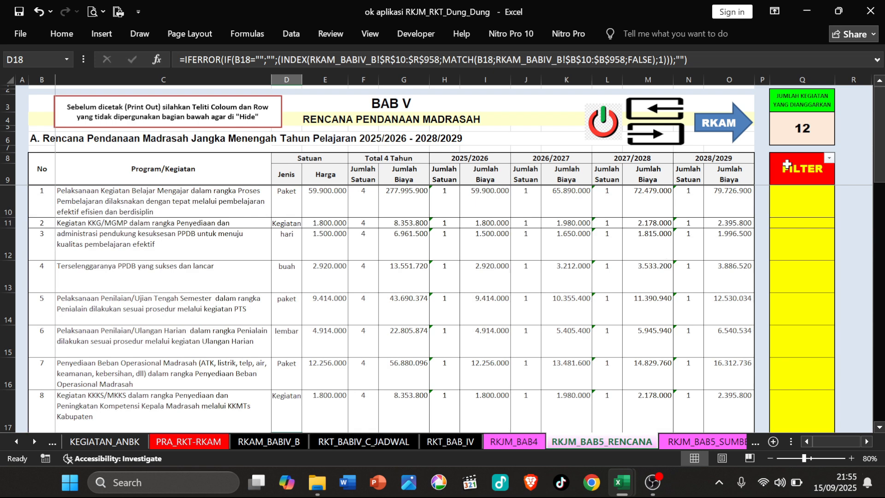
Step: Filter the Rencana Pendanaan table by its FILTER column to exclude the Kosong rows
click(829, 158)
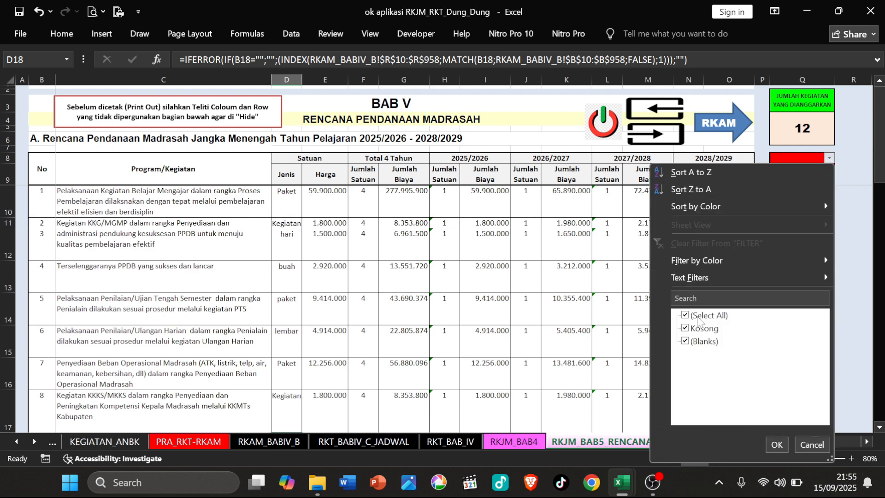
click(686, 328)
click(777, 444)
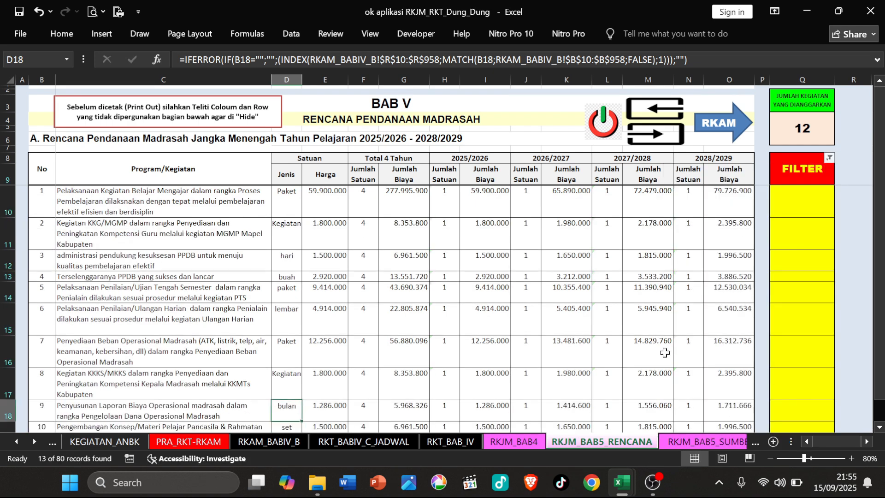
Step: Examine the filtered Rencana Pendanaan table and the four-year Jumlah Biaya total in its JUMLAH row
scroll(637, 331, down, 5)
click(361, 223)
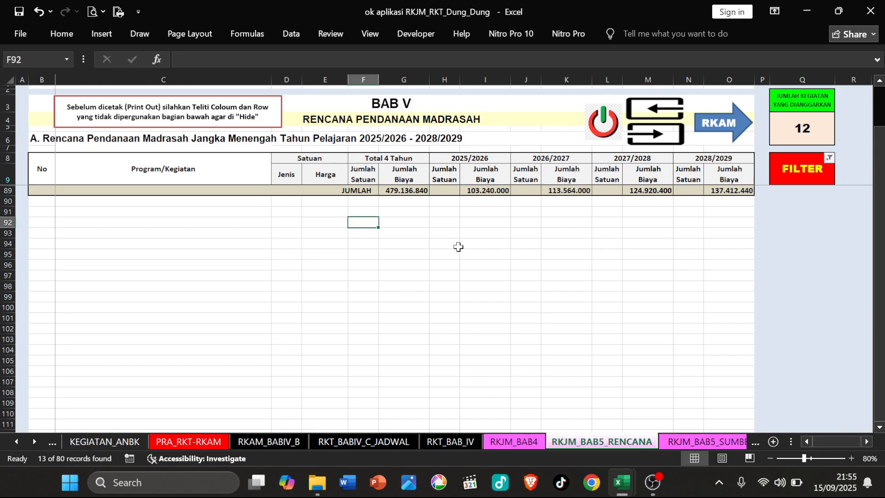
scroll(445, 247, up, 1)
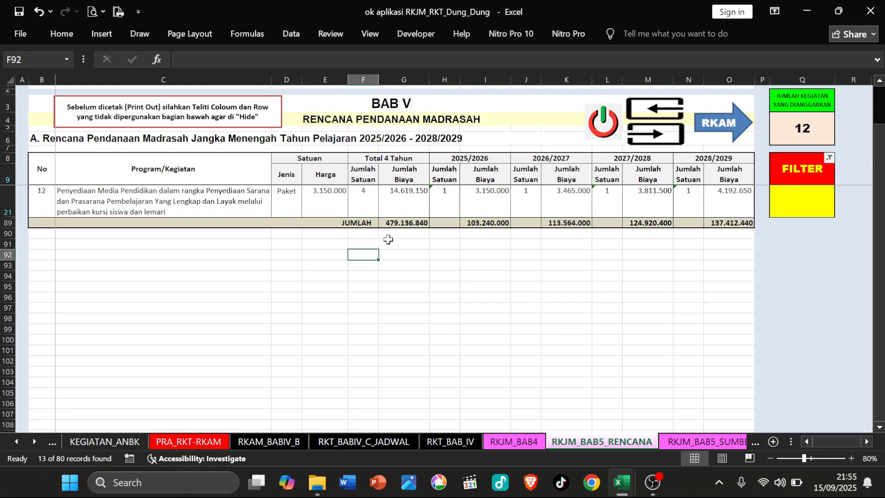
scroll(388, 239, up, 4)
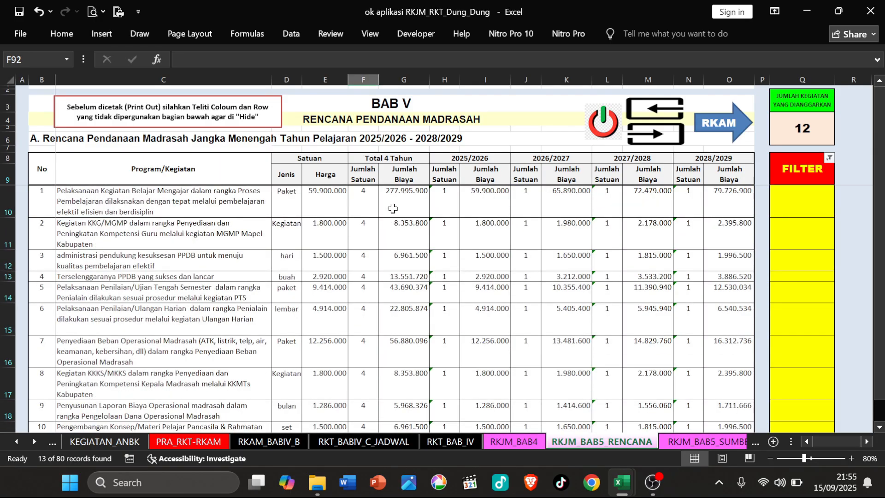
scroll(392, 209, down, 3)
click(404, 298)
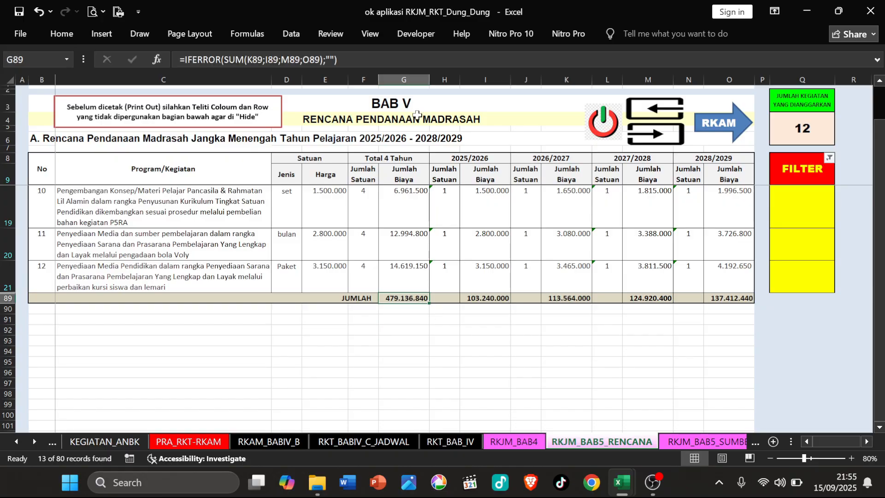
scroll(565, 264, up, 4)
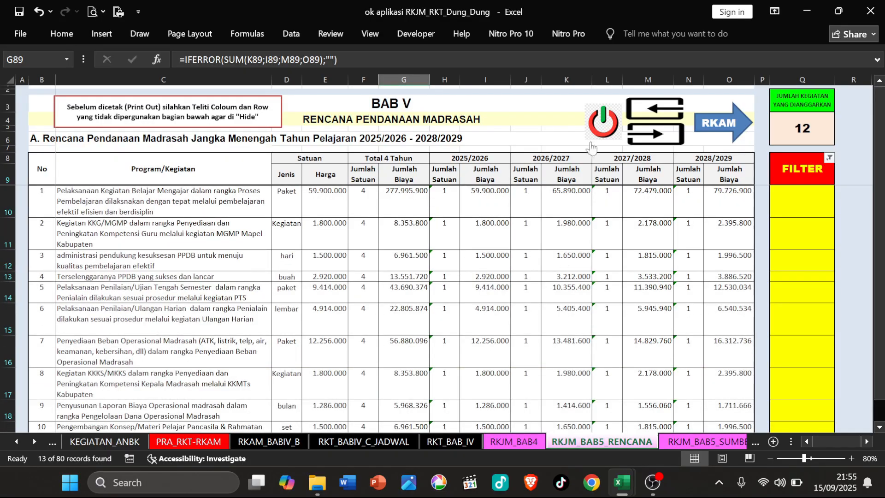
Step: Return to the workbook's main menu and open the printable RKT at its Lembar Penetapan
click(606, 132)
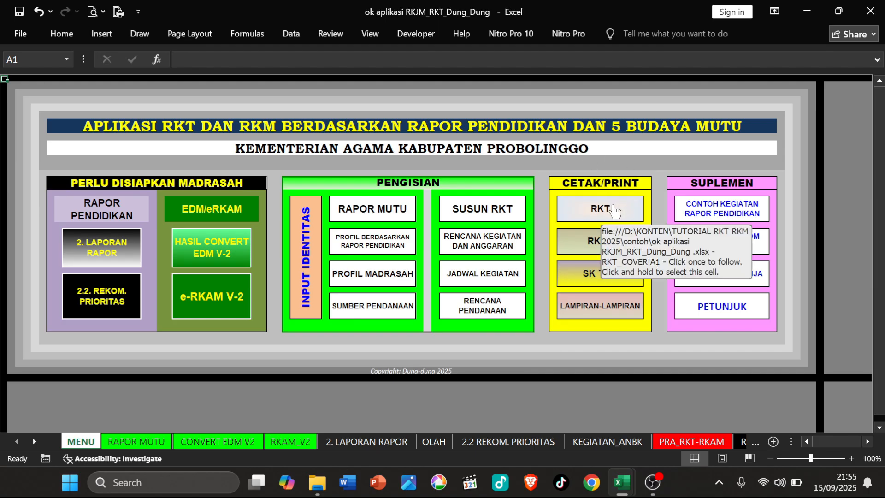
click(615, 210)
scroll(308, 207, down, 14)
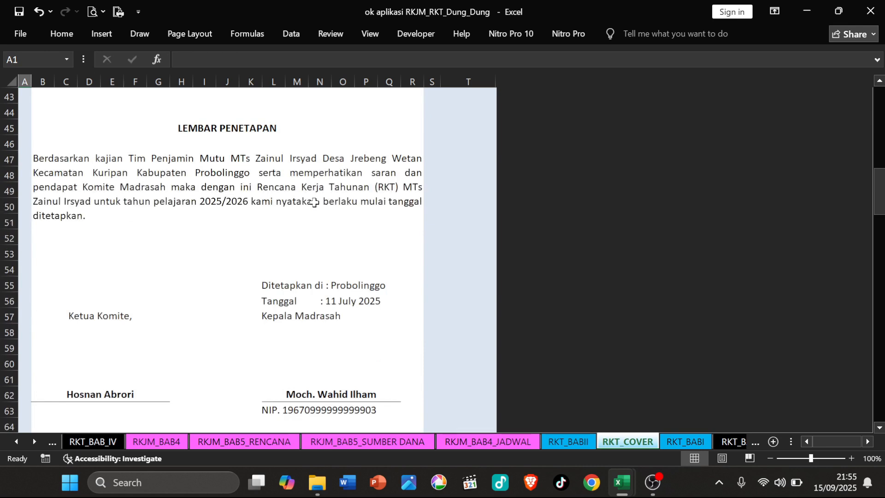
Step: Inspect the linked signatory cells on the Lembar Penetapan for the Ketua Komite, Kepala Madrasah and Pengurus Yayasan
scroll(314, 203, down, 2)
click(322, 299)
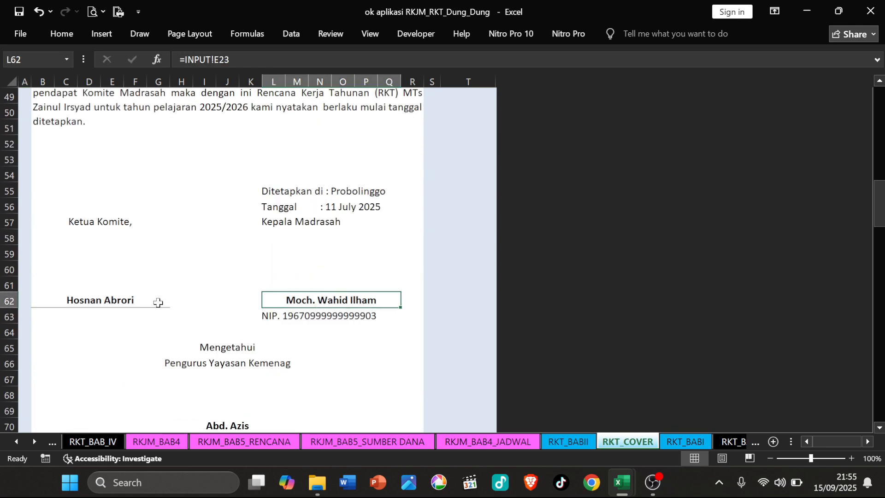
click(133, 296)
scroll(182, 282, down, 3)
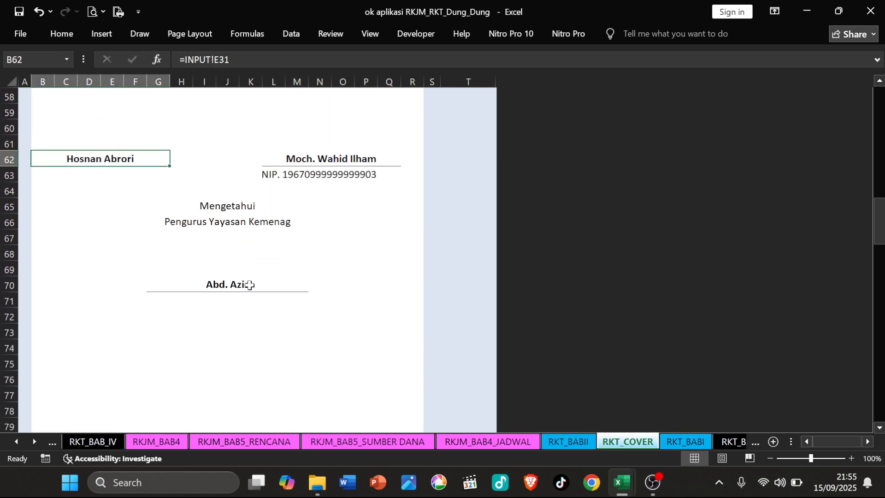
click(249, 285)
scroll(305, 254, down, 15)
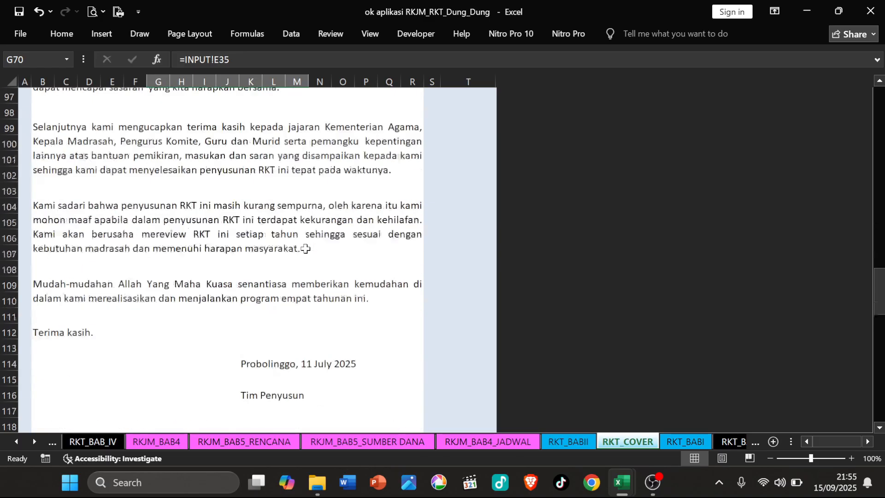
scroll(306, 258, up, 14)
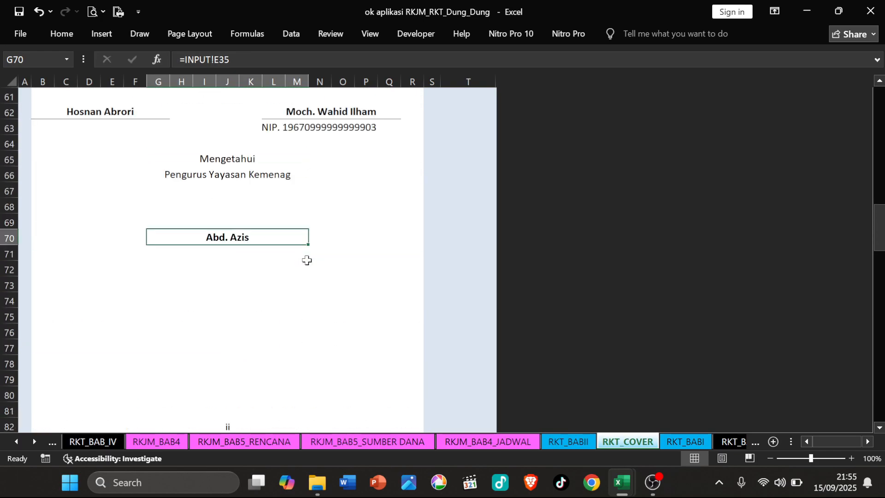
click(338, 111)
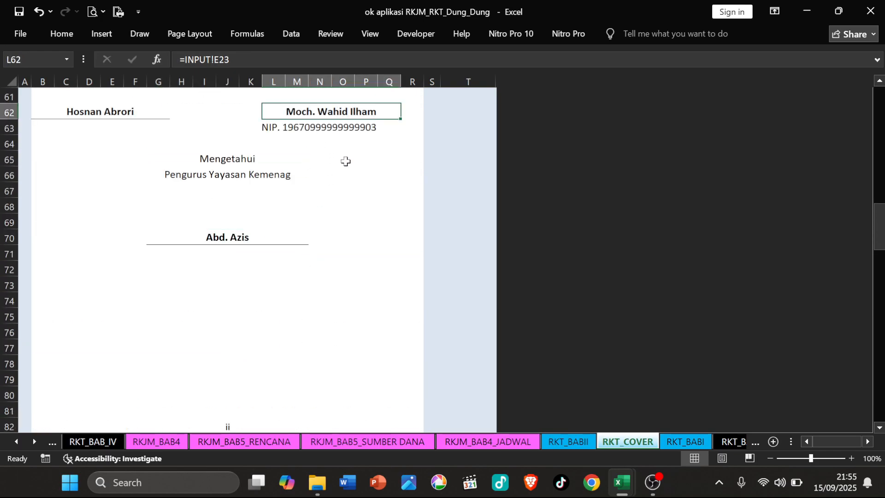
scroll(345, 160, up, 3)
click(144, 256)
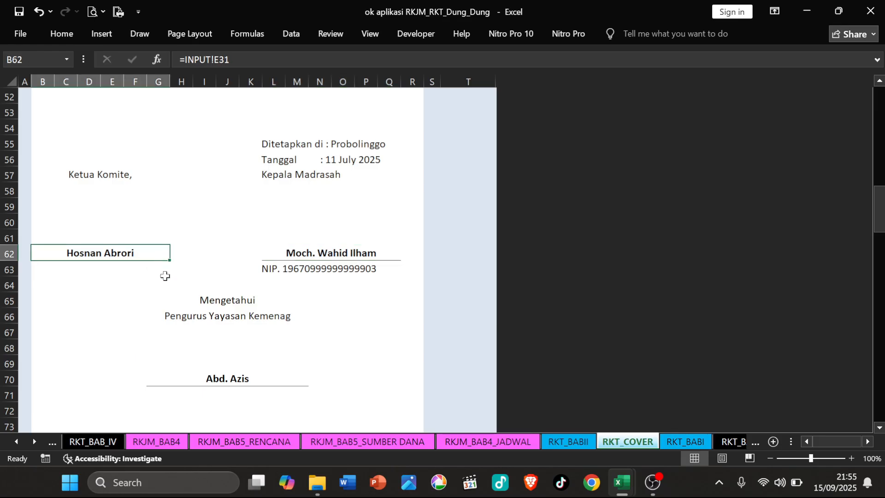
click(233, 378)
click(302, 251)
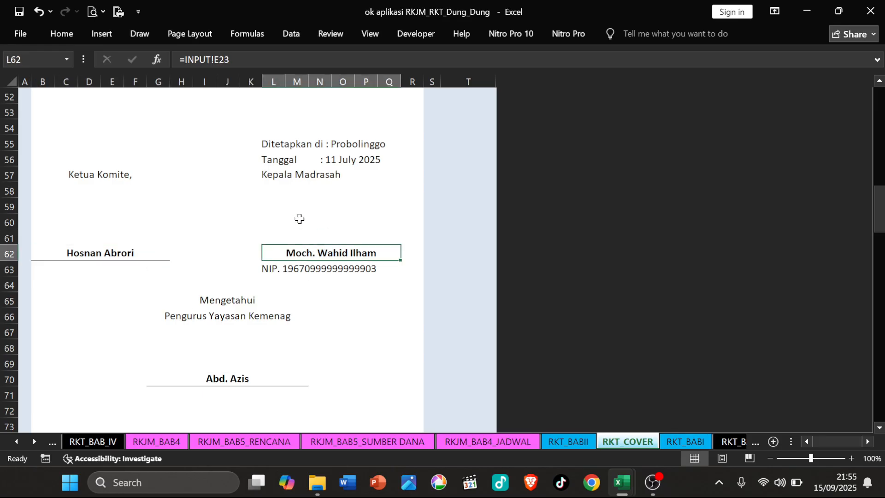
Step: Check the names in the Input Identitas sheet through the main menu and return to the RKT cover
scroll(300, 216, up, 17)
click(450, 139)
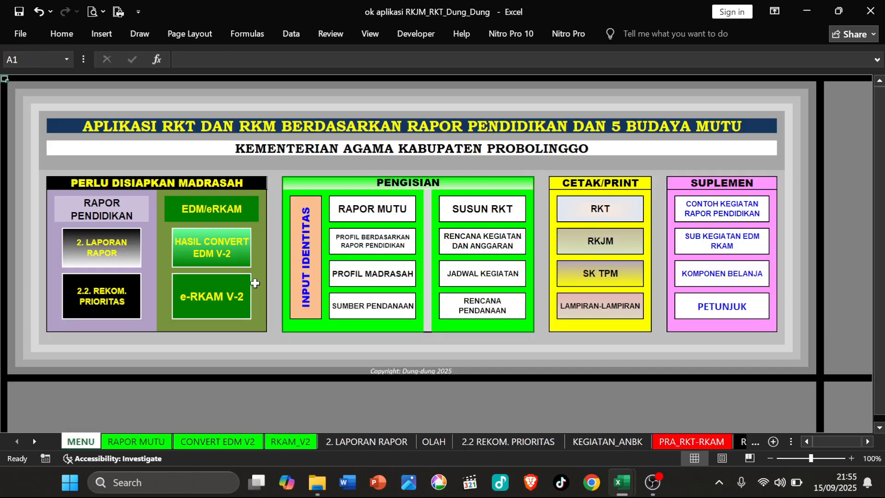
click(312, 269)
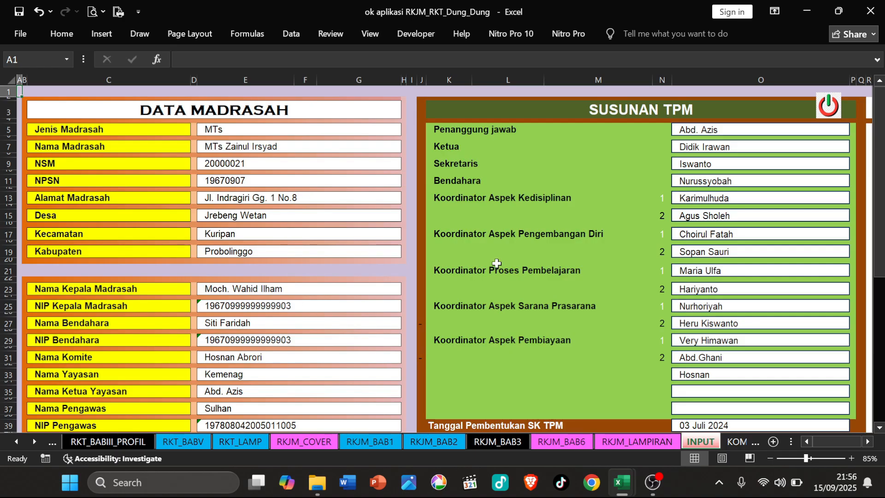
click(828, 106)
click(595, 217)
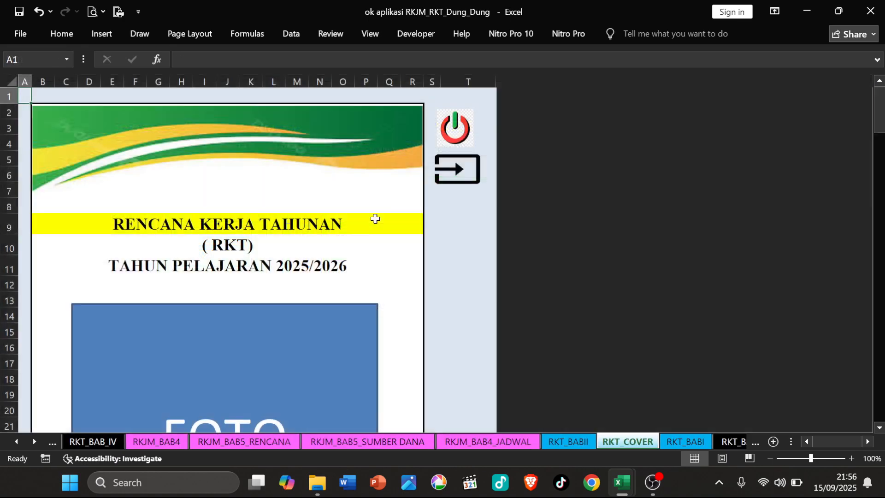
Step: Review the RKT opening pages and look through all four in the print preview, from cover to Daftar Isi
scroll(342, 277, down, 19)
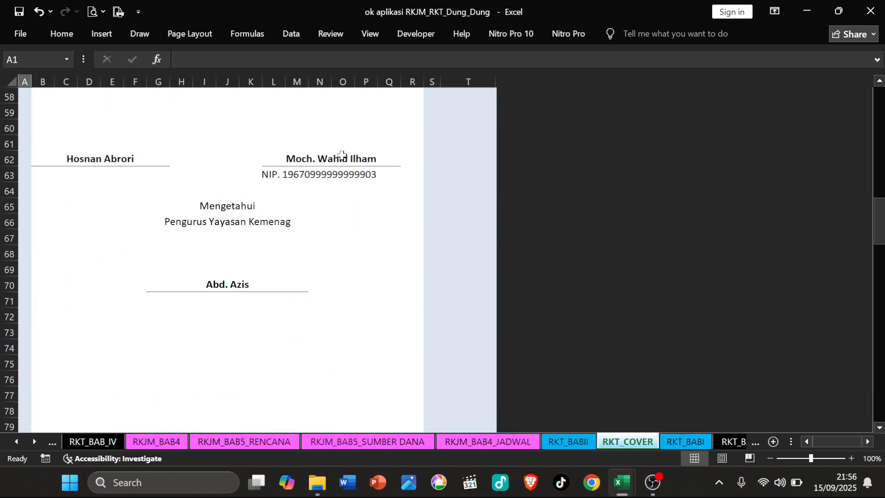
scroll(346, 203, up, 7)
scroll(348, 210, down, 20)
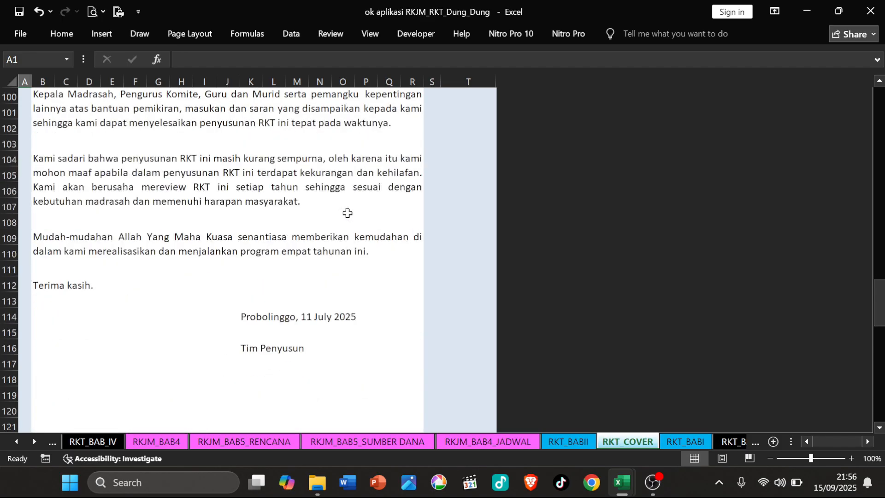
key(ctrl+p)
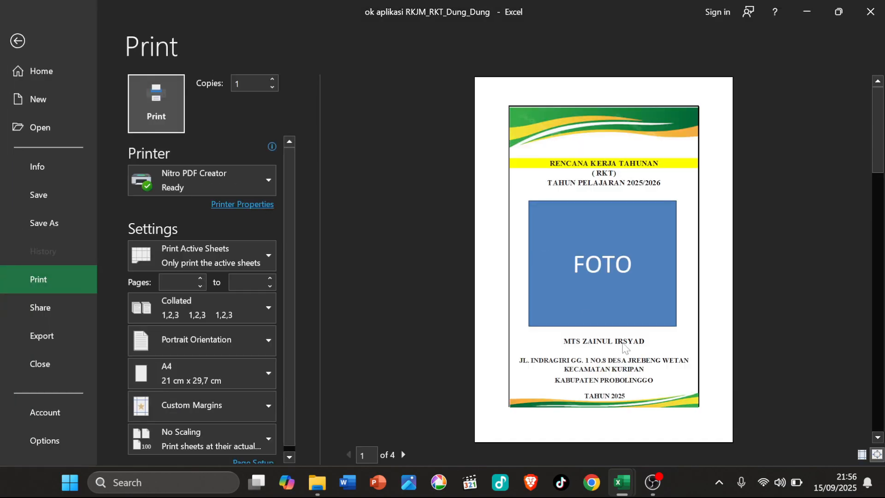
click(403, 454)
click(403, 455)
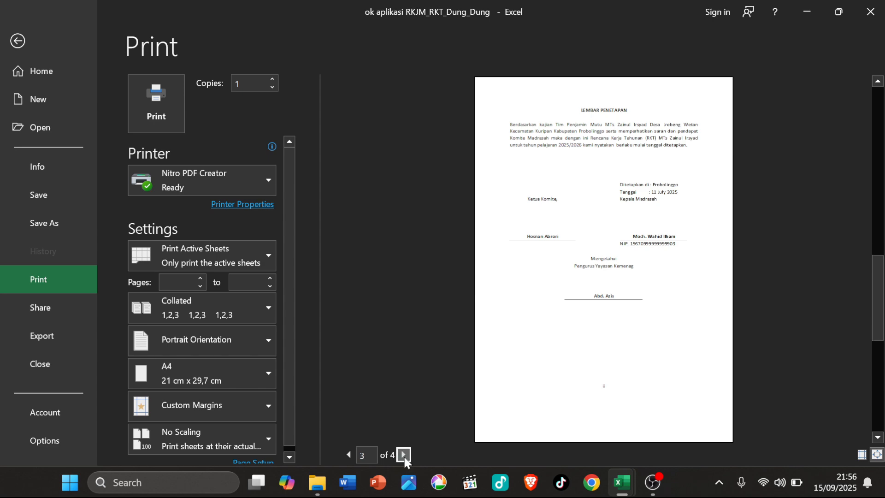
click(404, 455)
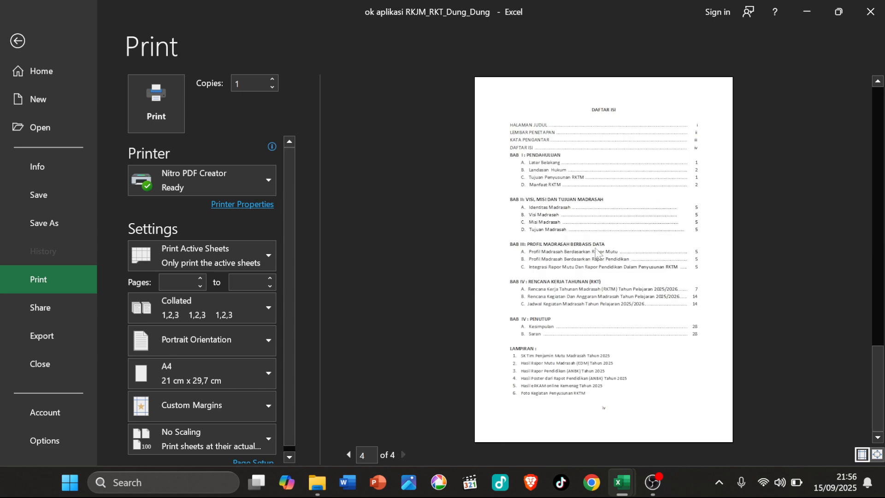
click(17, 40)
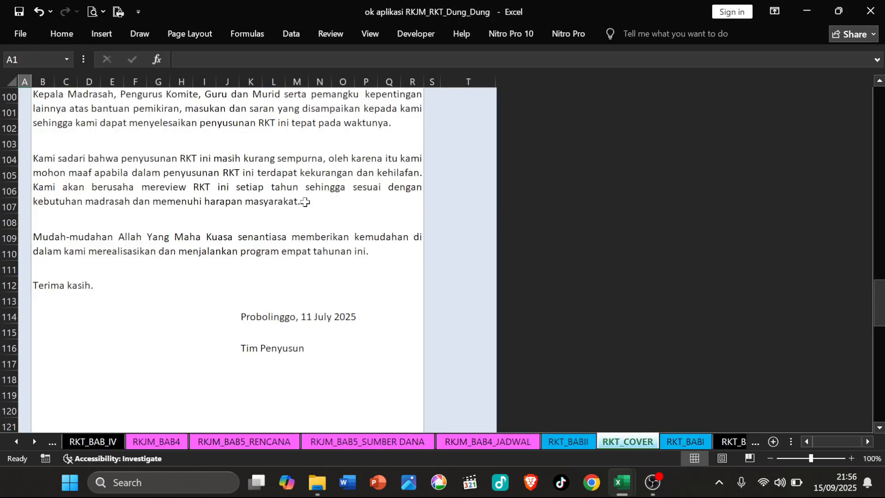
Step: Open Bab I Pendahuluan of the RKT and review its sections from Latar belakang to Manfaat RKTM
scroll(308, 210, up, 20)
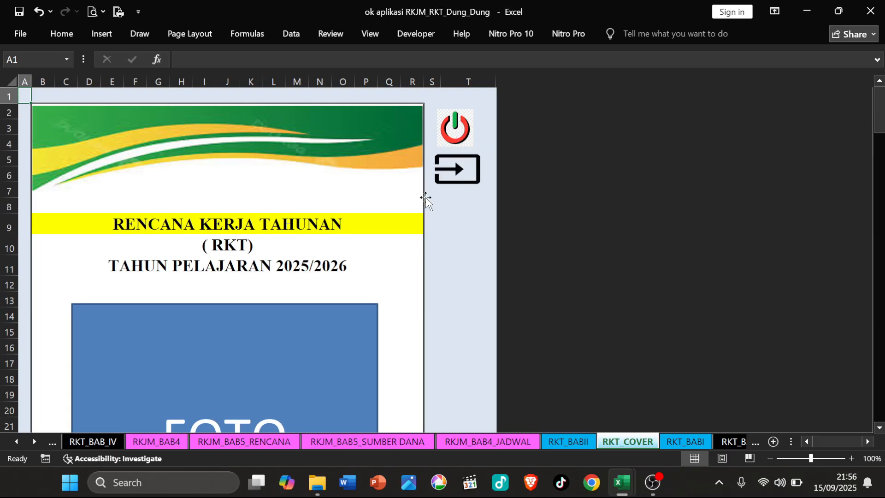
click(456, 169)
scroll(163, 200, down, 10)
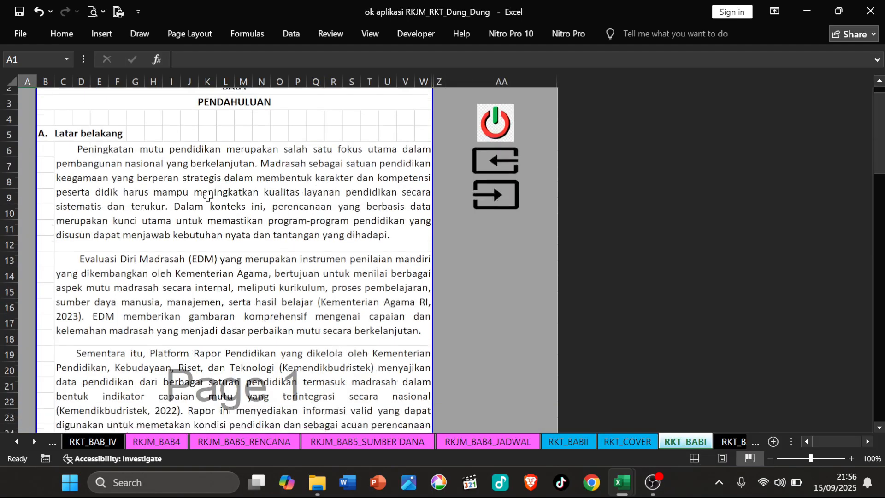
scroll(220, 198, down, 16)
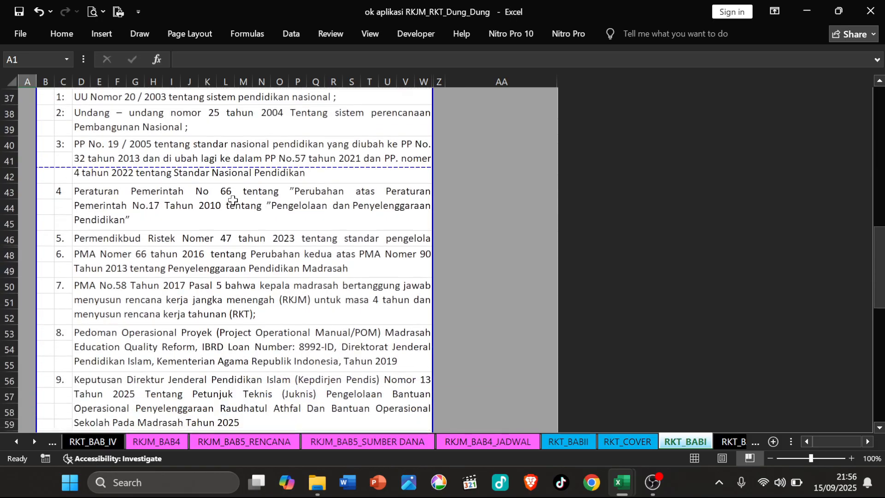
scroll(244, 200, up, 2)
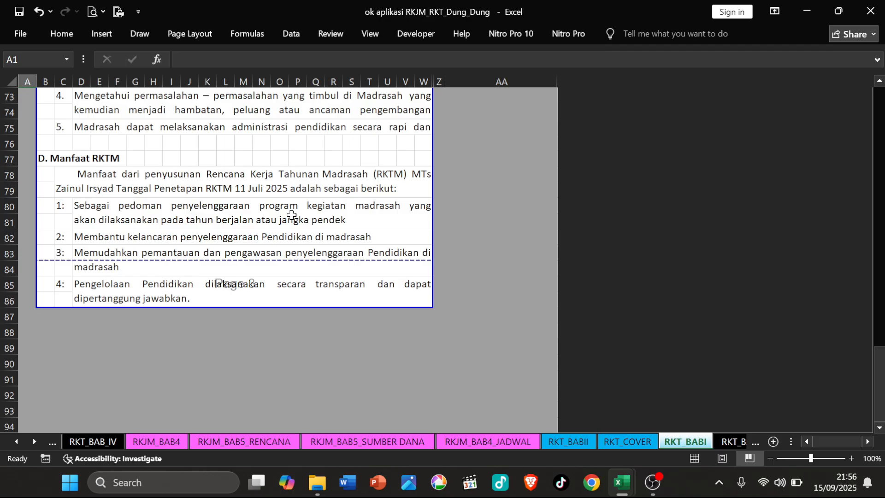
Step: Move on from Bab I to Bab II, Visi, Misi dan Tujuan Madrasah, of the RKT
scroll(291, 215, up, 20)
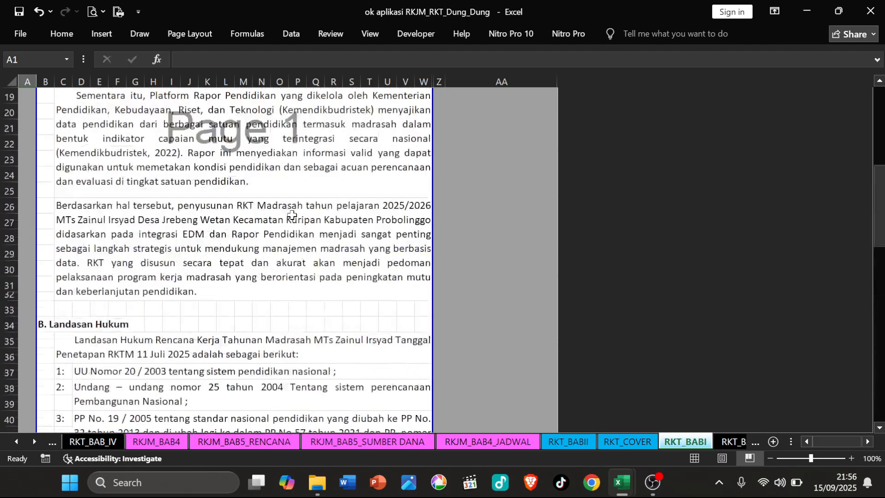
click(500, 222)
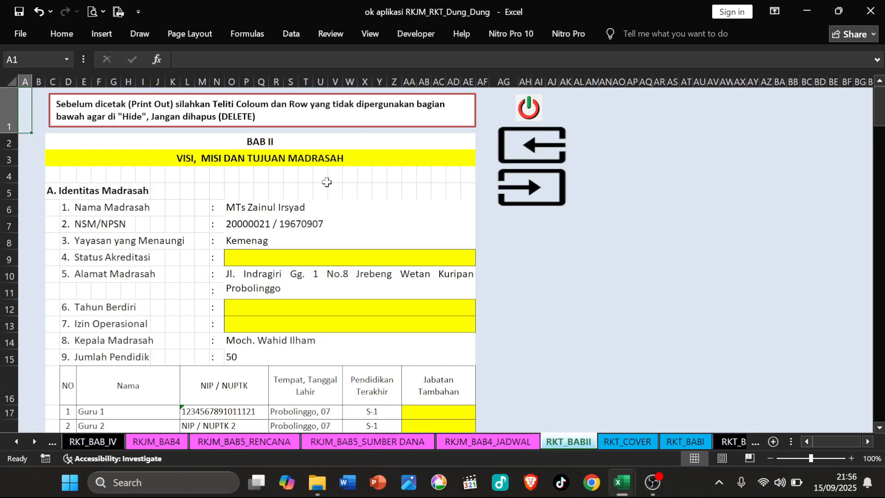
Step: Review Bab II of the RKT from Identitas Madrasah through the teacher table and student data to the Visi indicators
scroll(323, 169, down, 8)
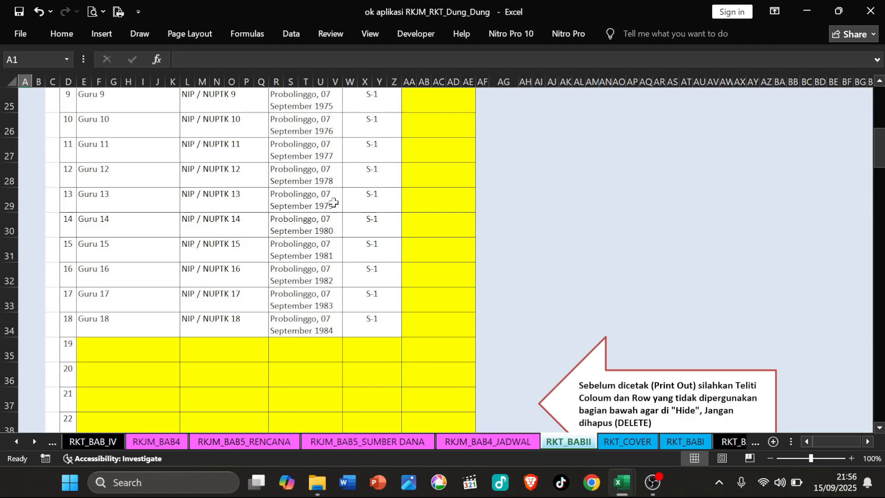
scroll(333, 203, down, 12)
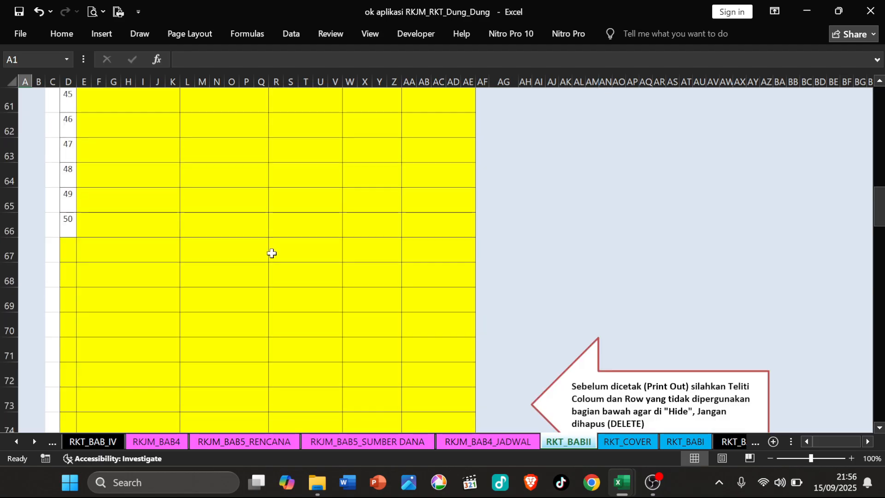
scroll(277, 249, down, 18)
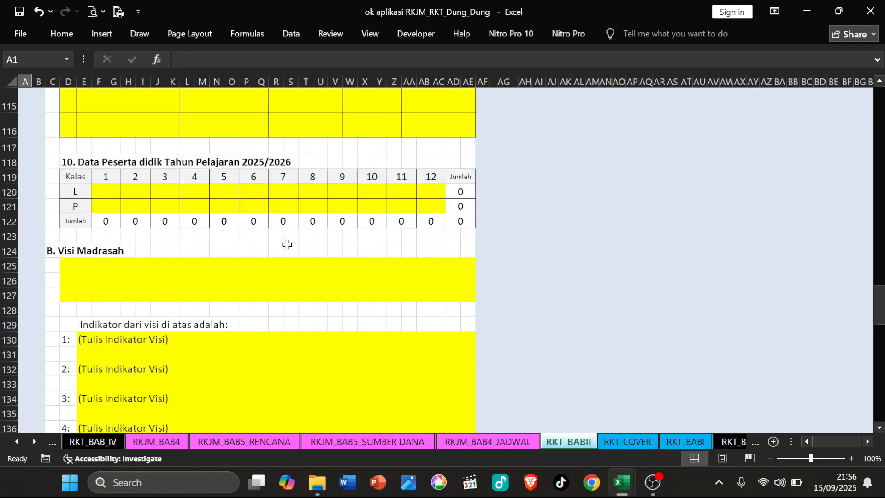
scroll(257, 239, down, 2)
scroll(341, 240, up, 17)
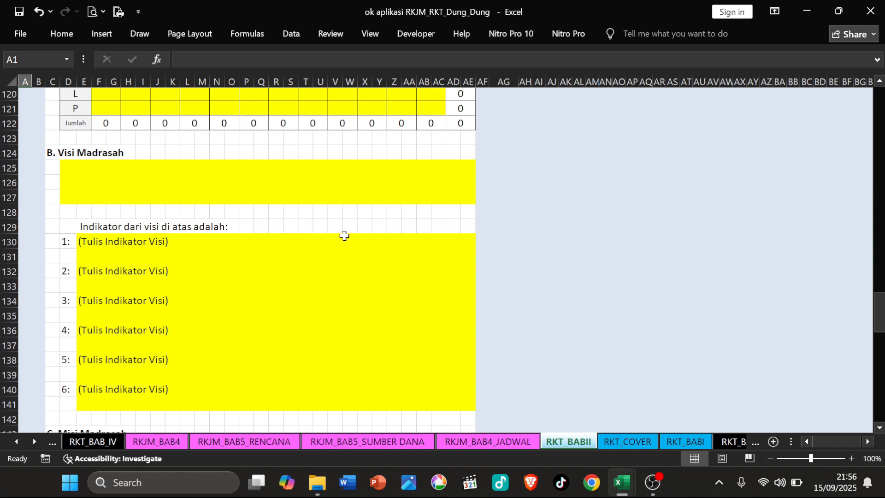
scroll(341, 244, up, 20)
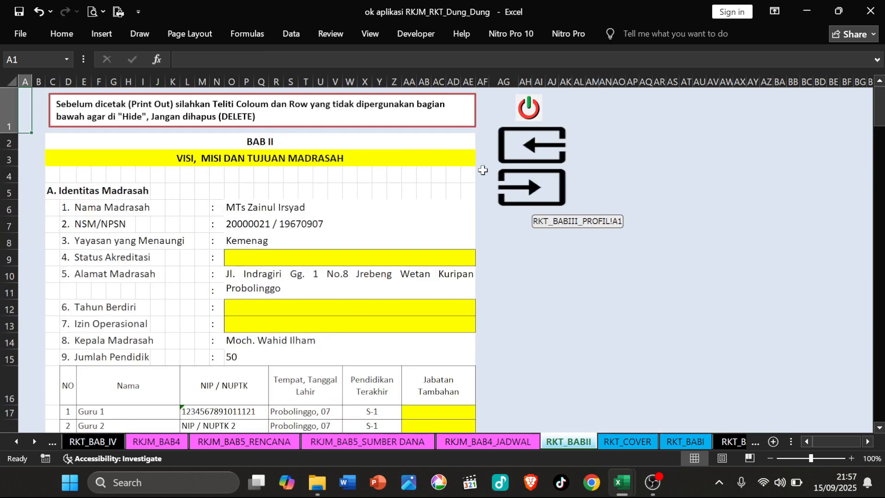
Step: Open Bab III of the RKT and review the madrasah profile sections from the EDM results to Integrasi Rapor Mutu
click(513, 185)
scroll(201, 175, up, 20)
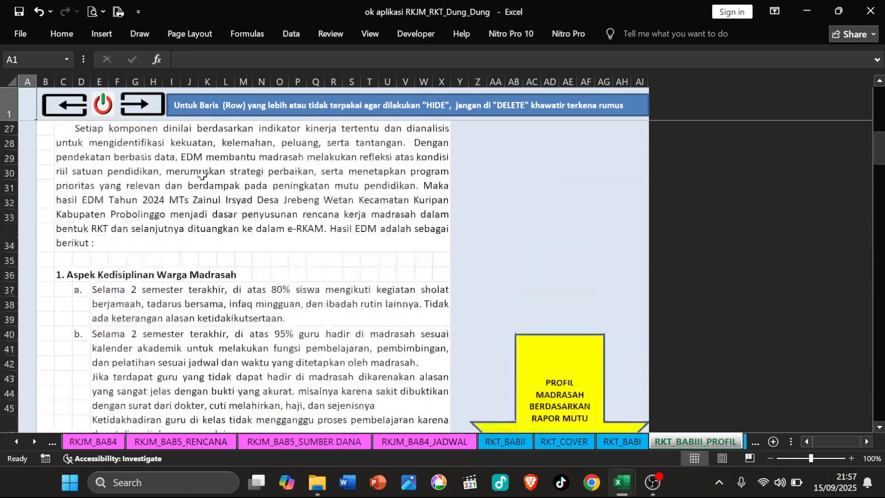
scroll(201, 175, up, 8)
scroll(238, 168, down, 19)
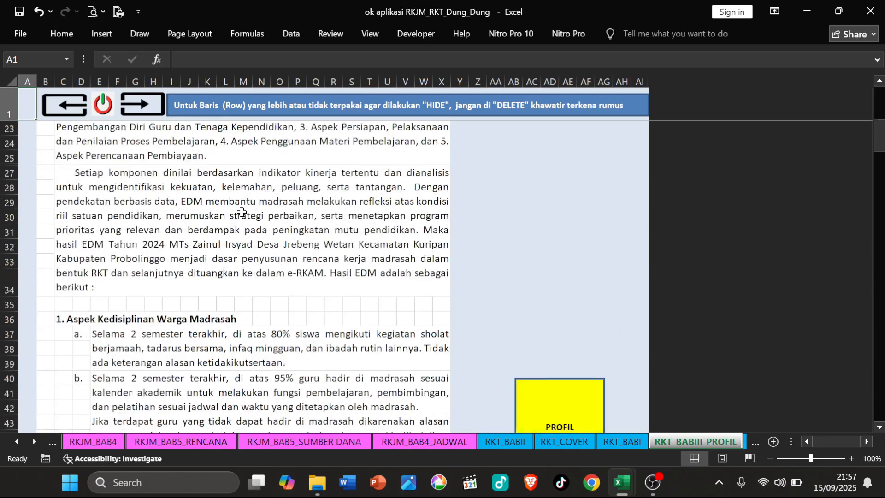
scroll(285, 265, down, 20)
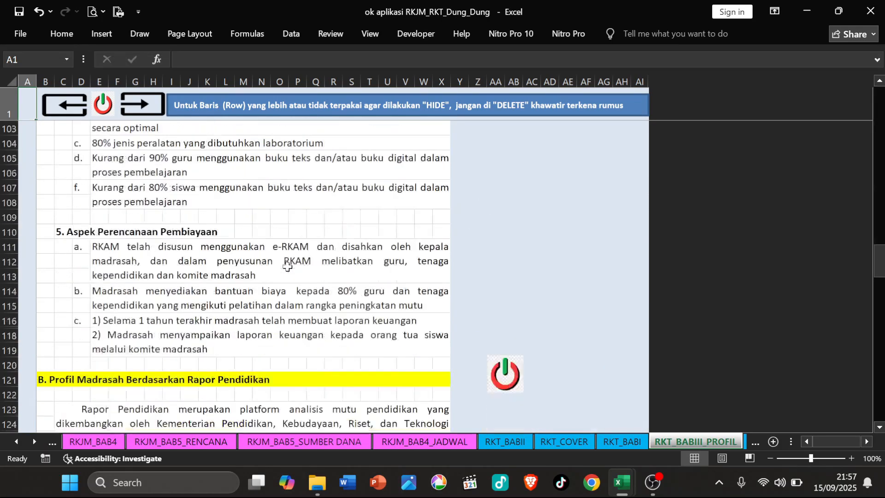
scroll(289, 264, down, 12)
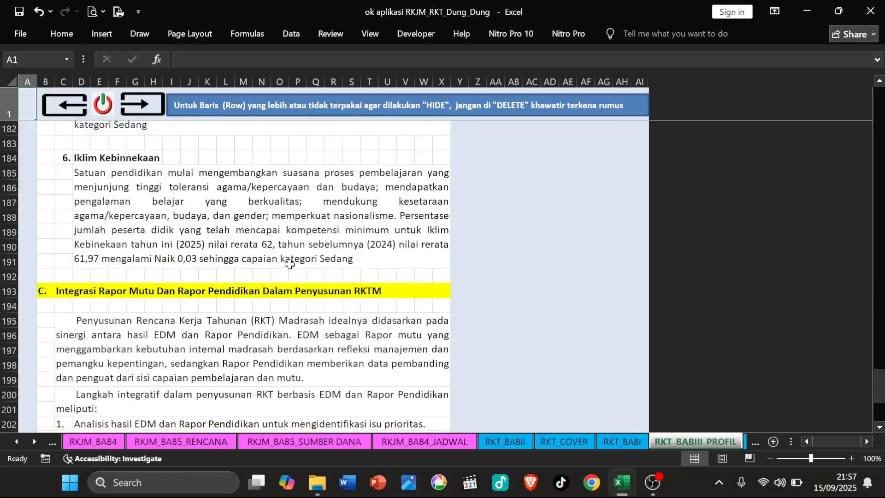
scroll(297, 266, up, 20)
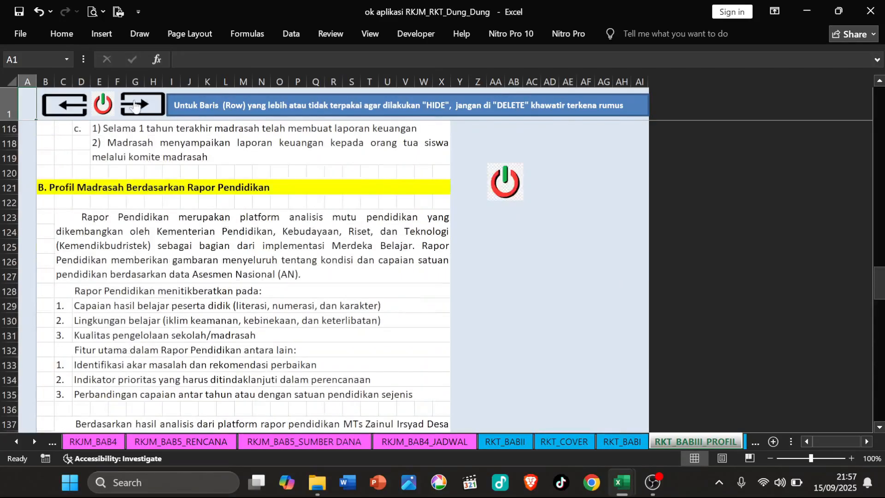
Step: Open Bab IV, Rencana Kerja Tahunan, and look through its activity table for filled and unused rows
click(144, 107)
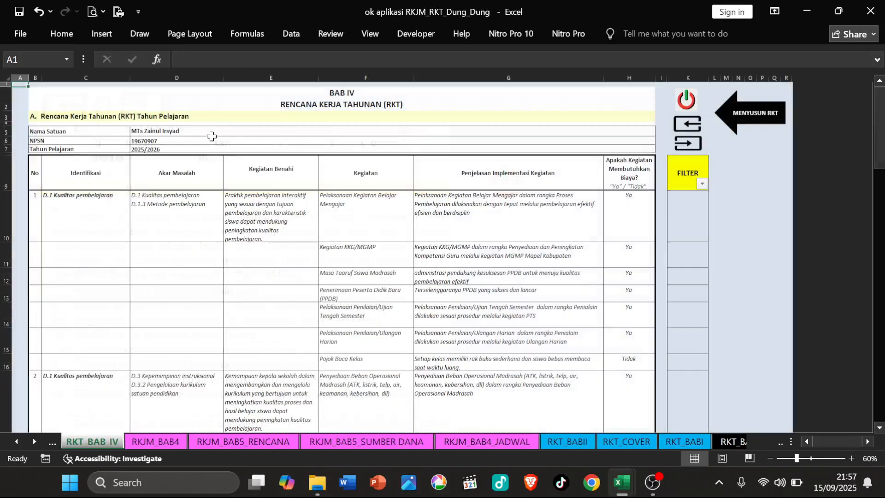
click(530, 223)
click(628, 218)
scroll(332, 250, down, 4)
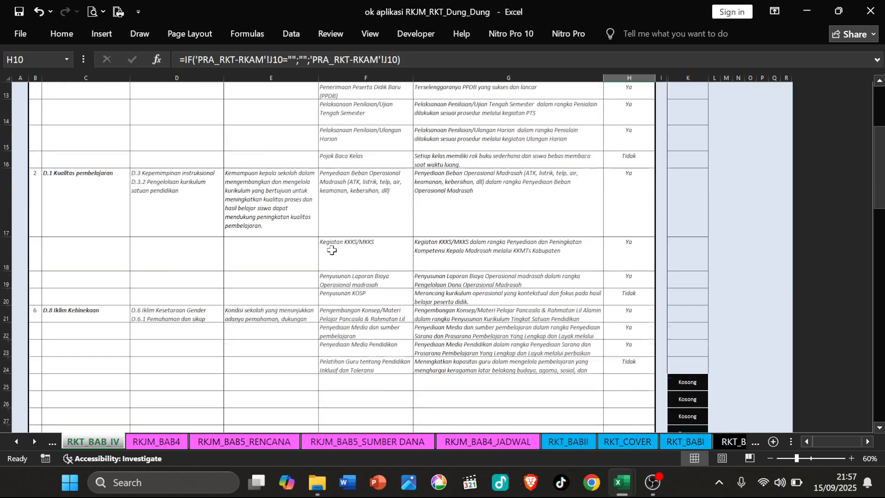
scroll(332, 250, down, 6)
scroll(332, 250, up, 10)
scroll(506, 258, down, 2)
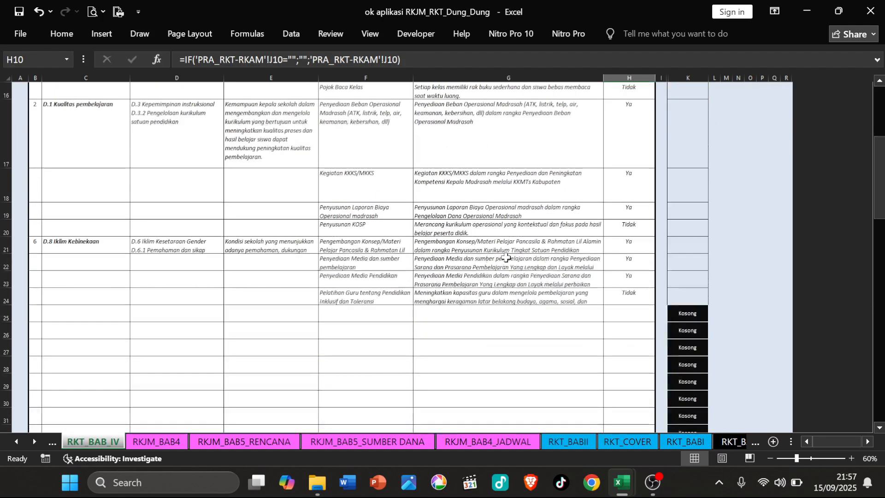
scroll(506, 258, down, 2)
scroll(622, 220, up, 7)
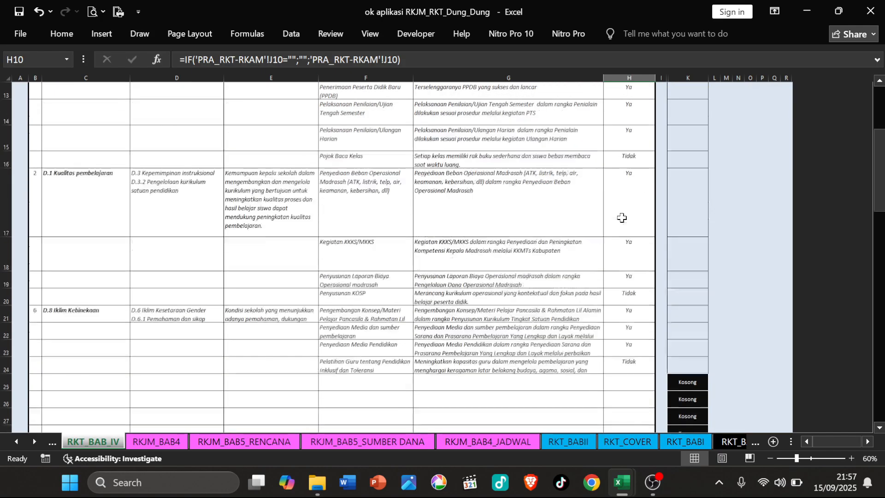
Step: Filter the Bab IV activity table to exclude the Kosong rows and check the remaining activities
click(702, 183)
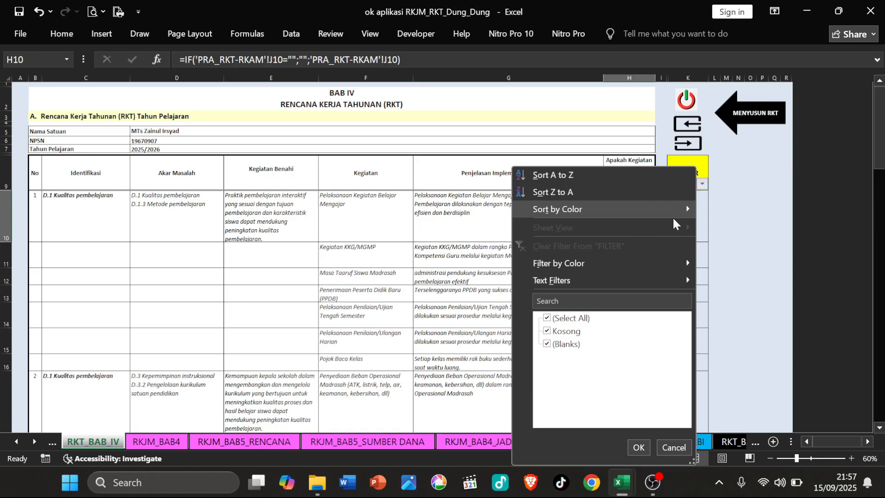
click(549, 331)
click(639, 447)
scroll(542, 327, down, 5)
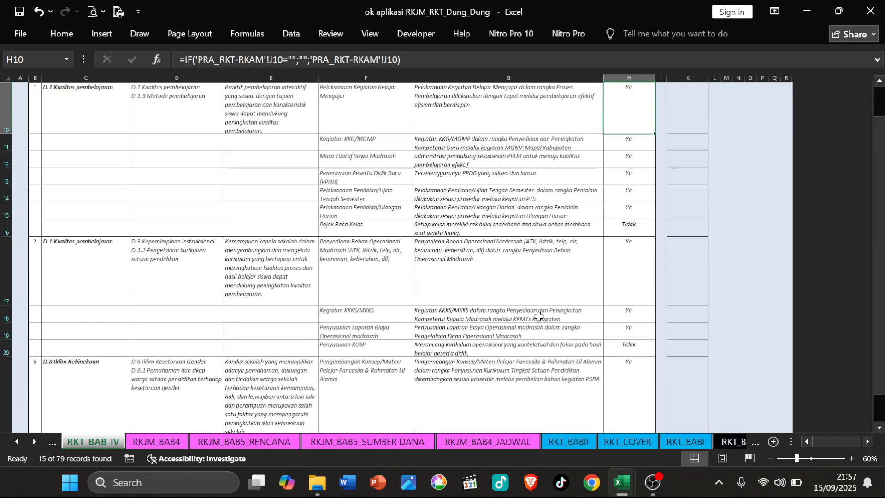
scroll(420, 325, down, 3)
scroll(357, 249, up, 6)
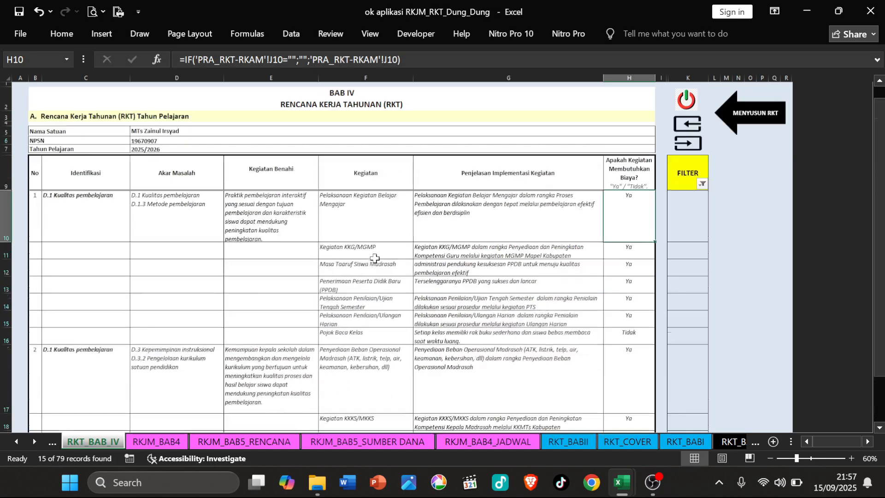
Step: Look at the Rencana Kegiatan dan Anggaran sheet, return to Bab IV and check its signature block below the table
click(691, 142)
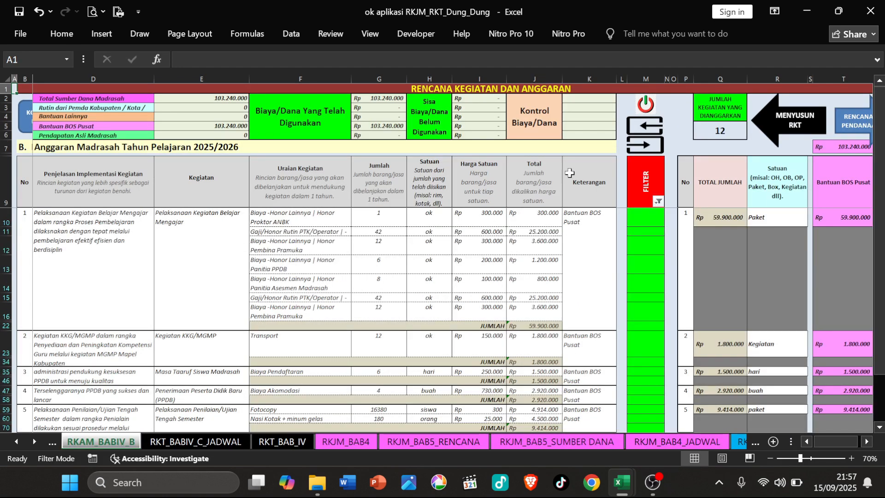
click(642, 127)
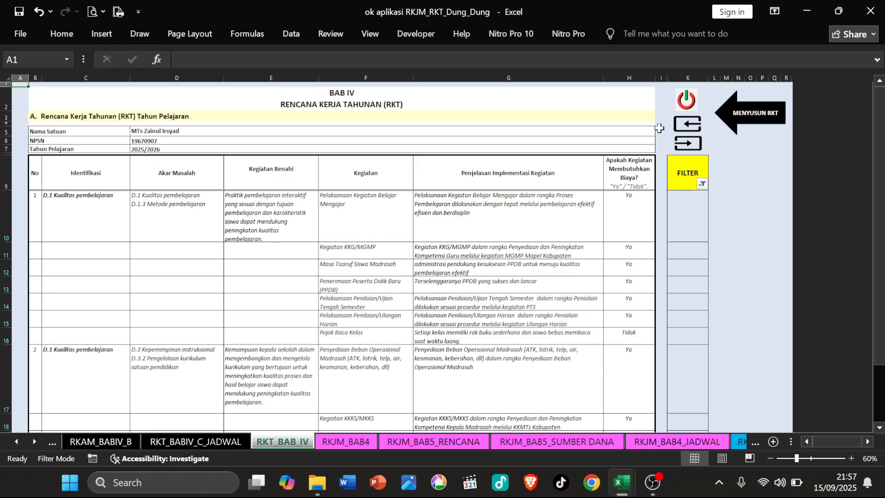
click(69, 118)
scroll(119, 181, down, 15)
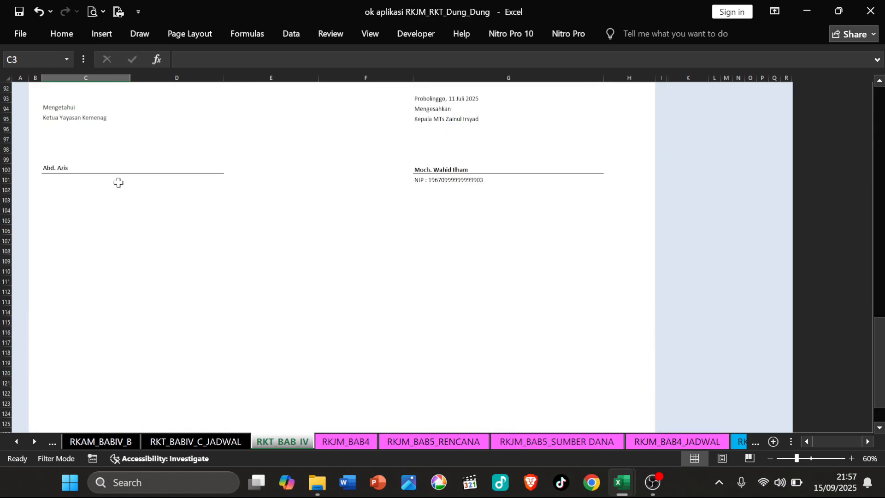
scroll(119, 182, up, 15)
Step: Open section B, Rencana Kegiatan dan Anggaran, and check its page layout in the print preview
click(682, 140)
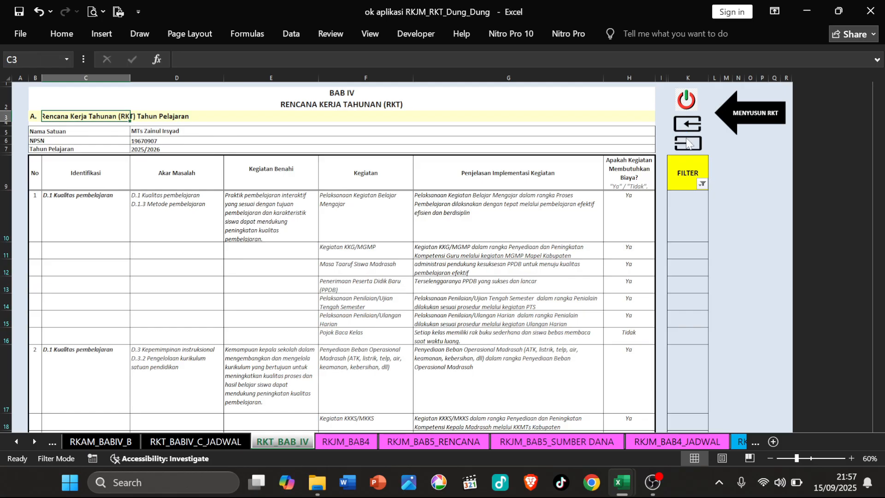
click(23, 148)
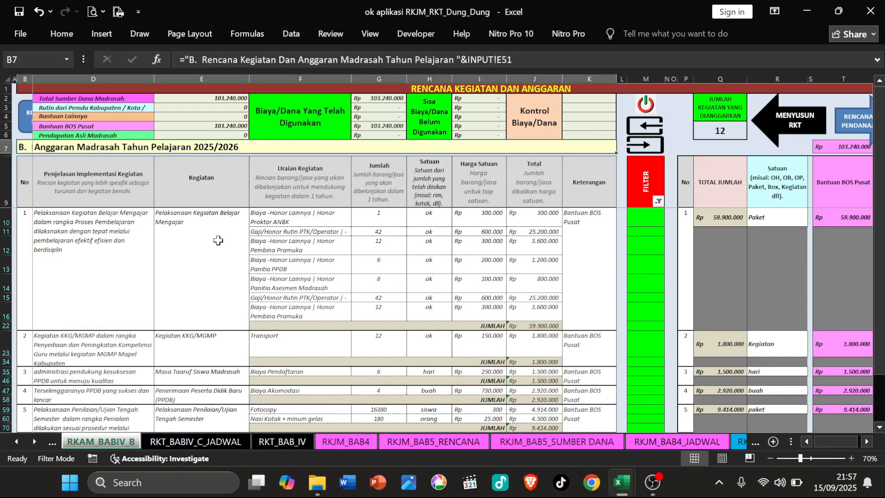
key(ctrl+p)
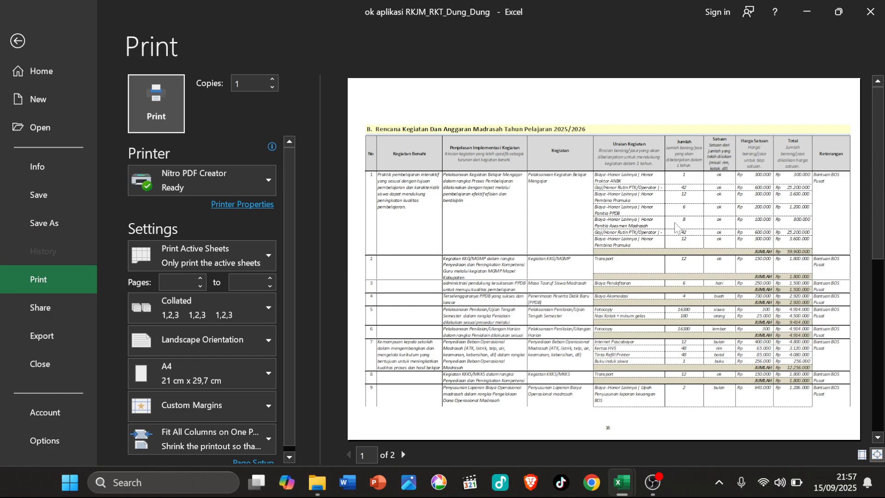
click(18, 41)
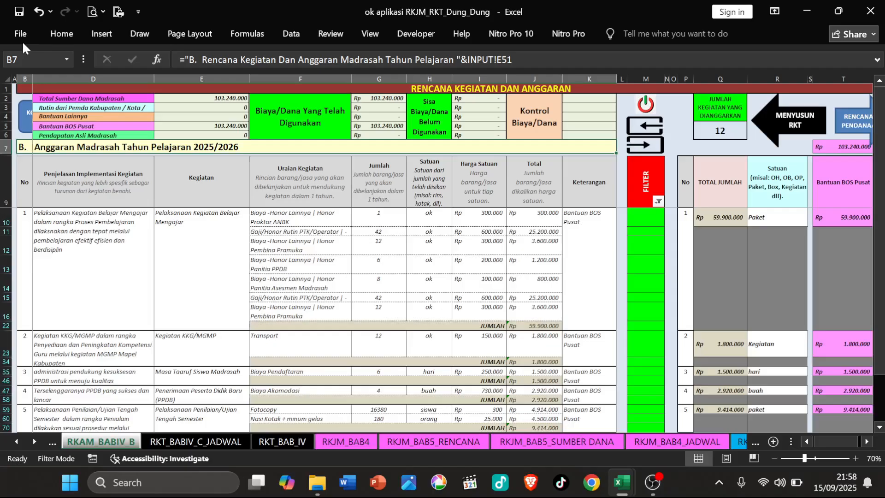
Step: Check the item totals of the first activity and the funding source recap at the end of the budget table
click(519, 225)
click(530, 245)
click(540, 309)
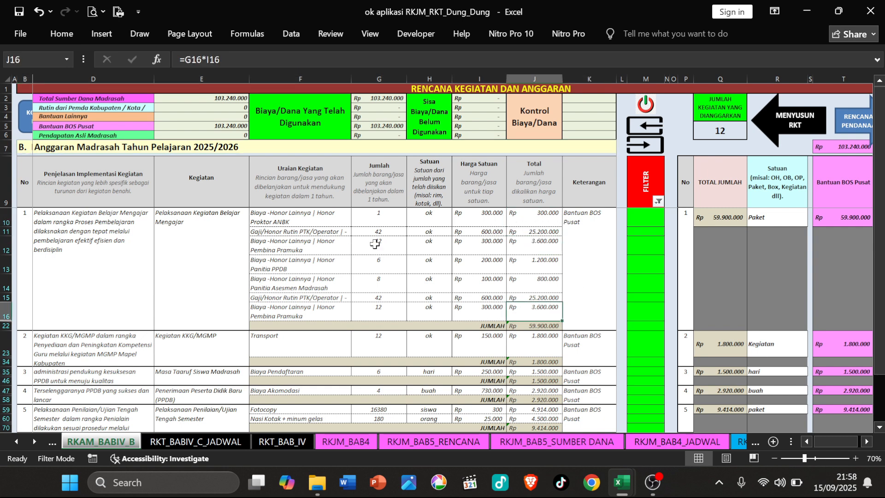
scroll(364, 267, down, 15)
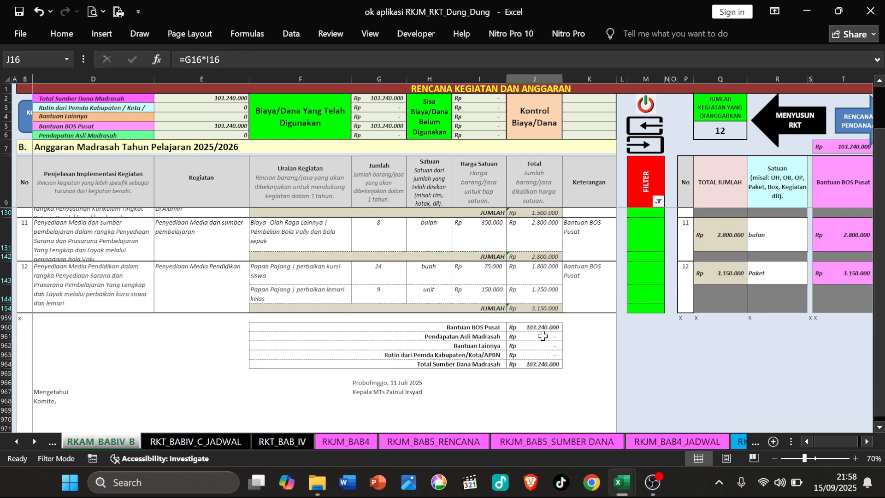
scroll(554, 315, up, 15)
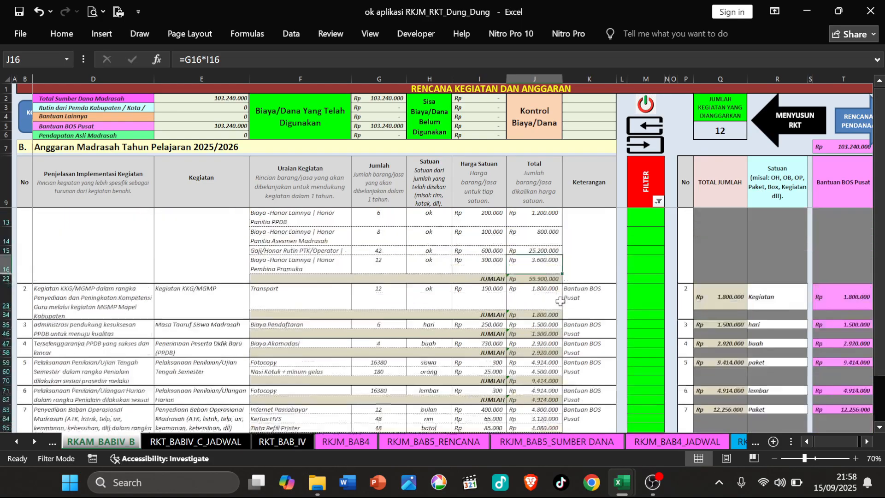
Step: Open section C, Jadwal Kegiatan Madrasah, and filter its table to exclude the Kosong rows
click(652, 147)
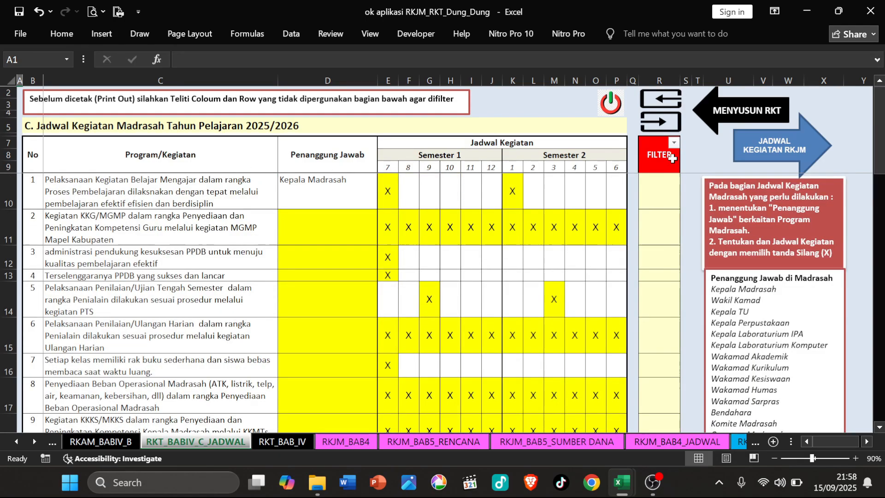
click(674, 142)
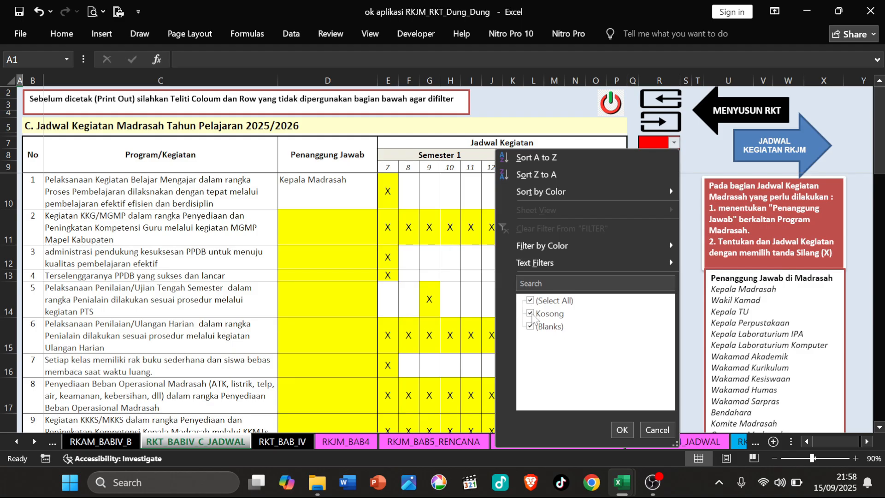
click(531, 314)
click(622, 430)
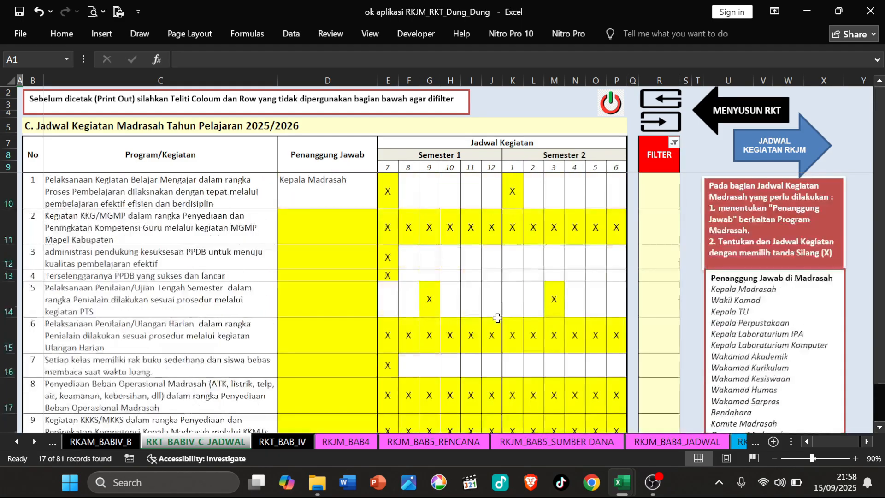
Step: Open Bab V Penutup of the RKT and review its Kesimpulan, Saran-saran and closing paragraph
click(662, 122)
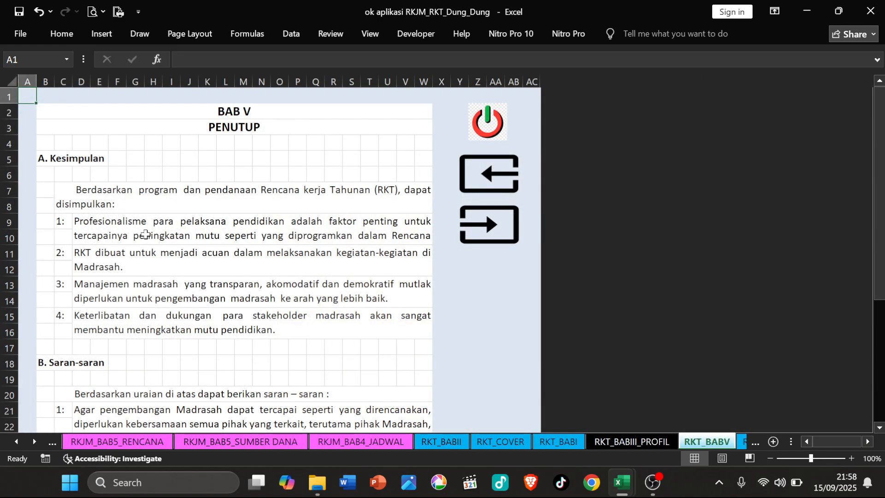
click(145, 233)
scroll(171, 298, down, 2)
click(157, 318)
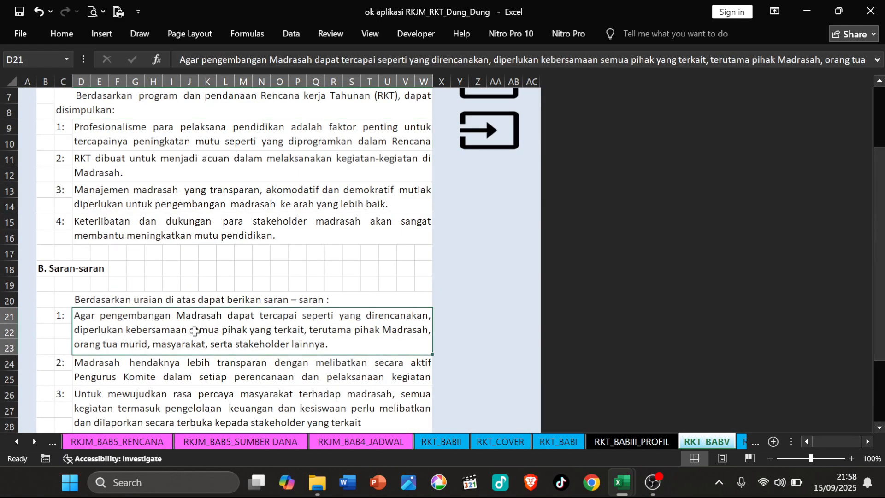
scroll(211, 330, down, 1)
scroll(211, 330, down, 1)
click(211, 330)
scroll(166, 324, down, 3)
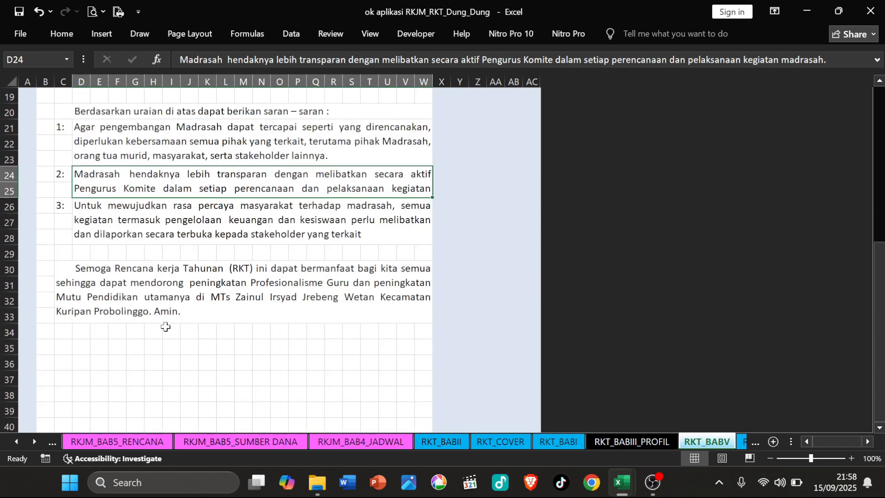
scroll(165, 326, up, 6)
click(103, 223)
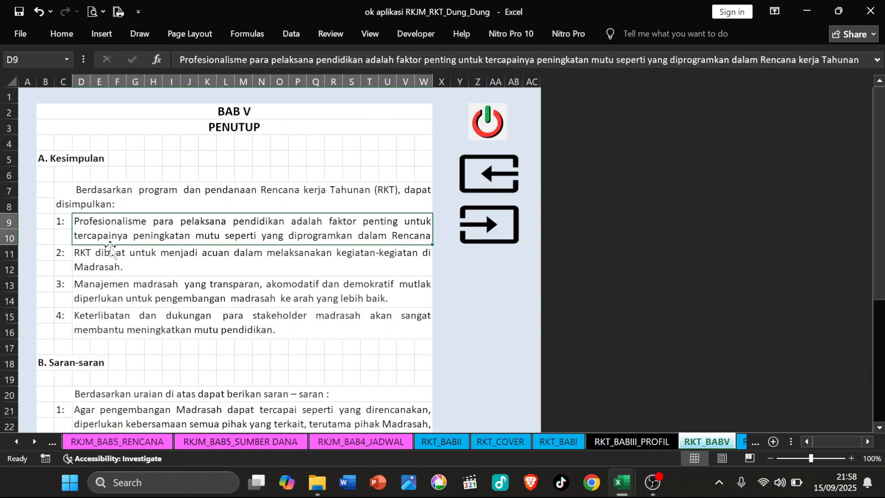
click(111, 259)
click(116, 199)
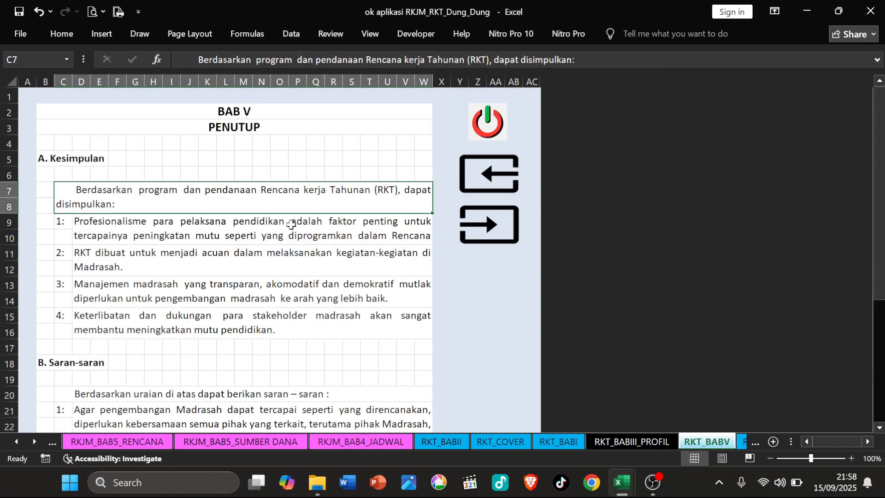
Step: Read through the individual Kesimpulan and Saran-saran points of the RKT's Bab V Penutup
click(136, 235)
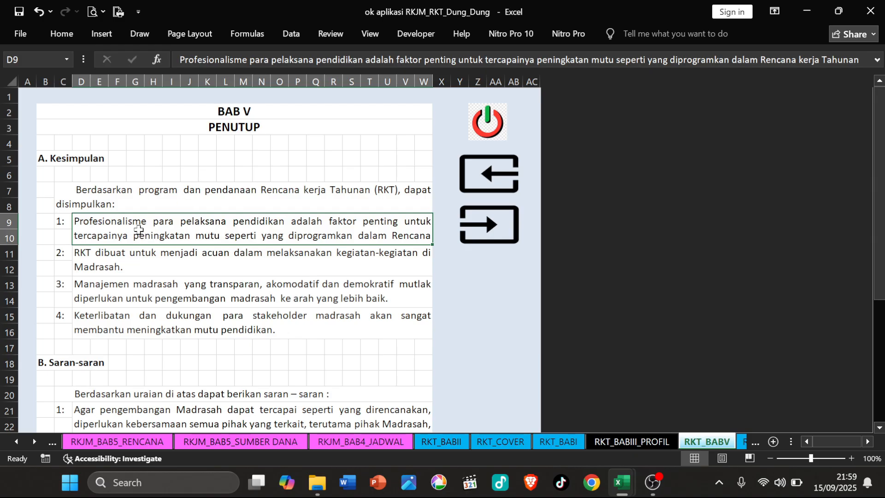
double_click(138, 230)
key(Return)
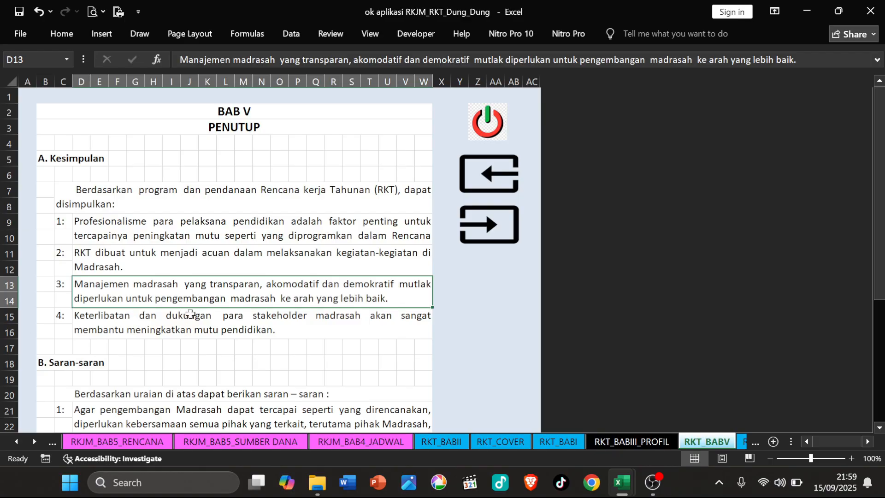
click(165, 327)
scroll(231, 328, down, 2)
click(147, 301)
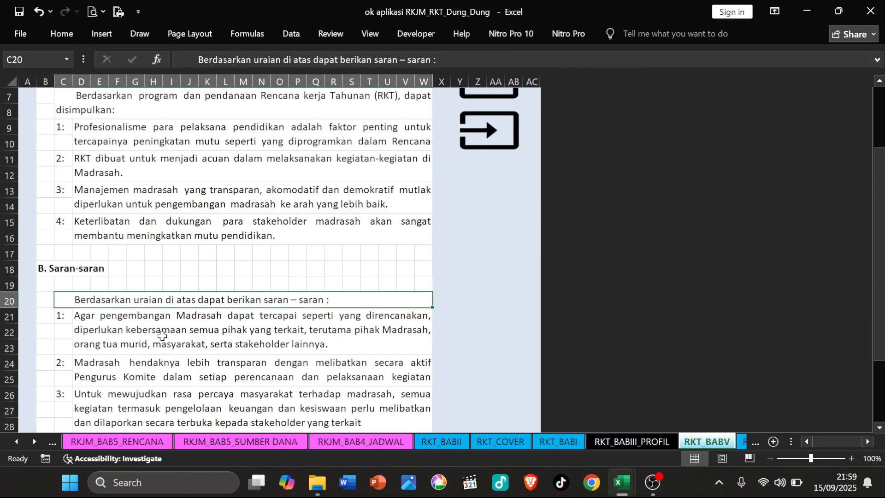
click(161, 335)
scroll(170, 323, up, 2)
scroll(173, 285, down, 4)
click(168, 281)
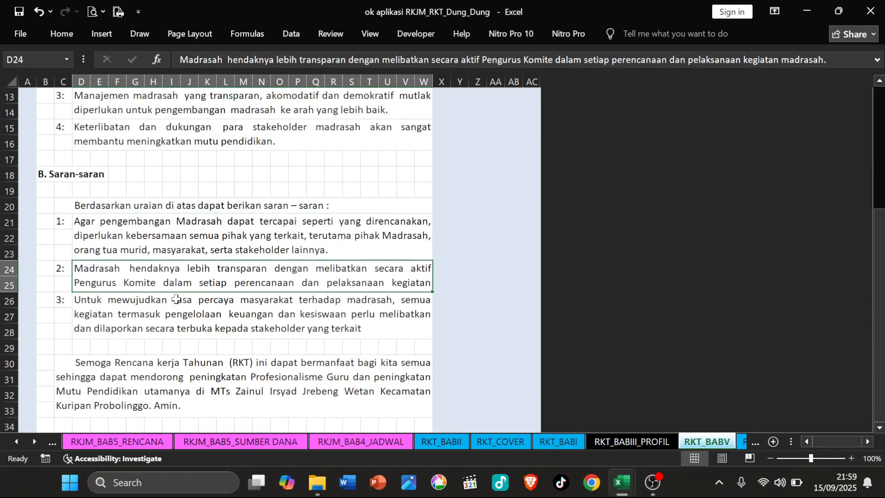
click(176, 300)
scroll(235, 306, up, 4)
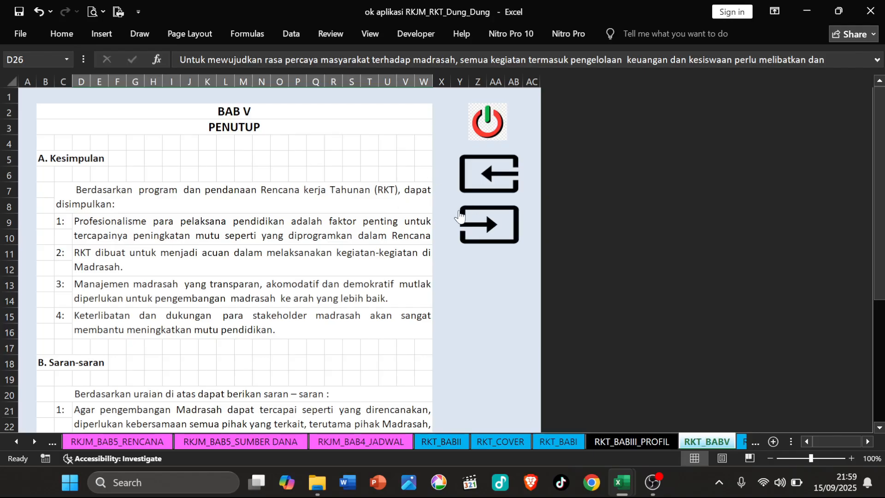
Step: Open the RKT Lampiran page and check its list of required attachments
click(484, 228)
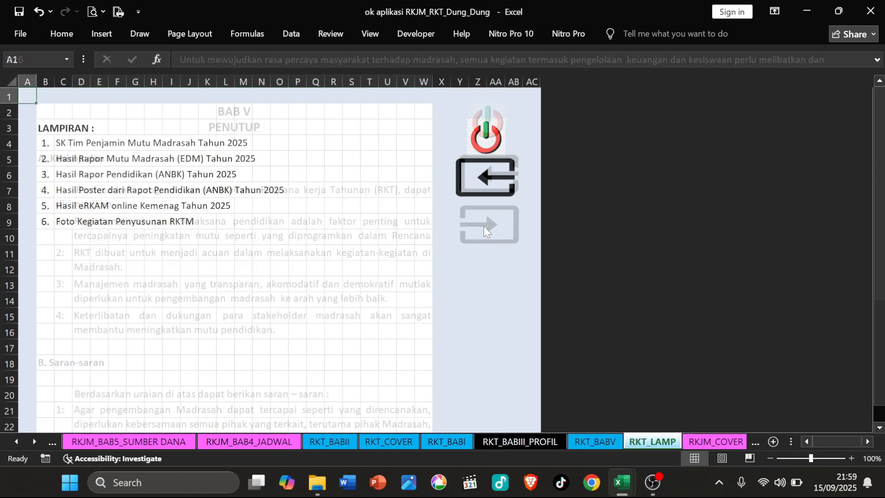
click(136, 144)
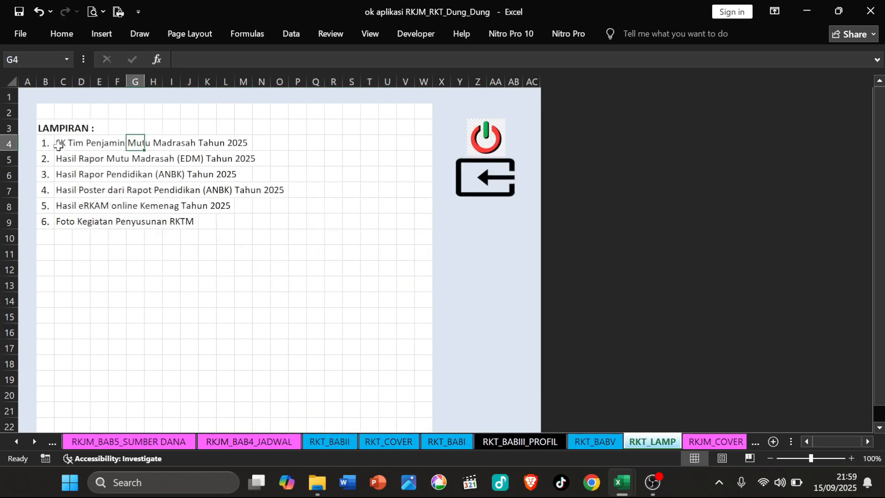
drag(58, 146, 65, 224)
click(156, 205)
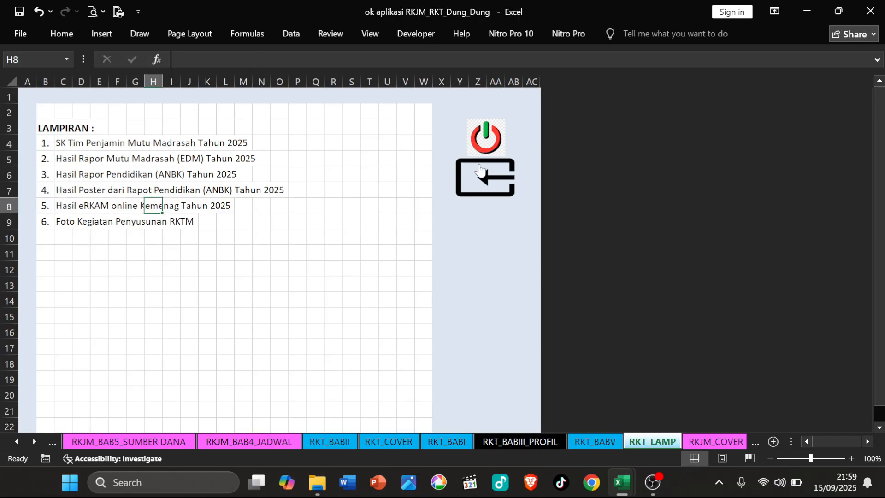
Step: Return to the main menu, open the RKJM cover and look over its pages down to the signature section
click(483, 136)
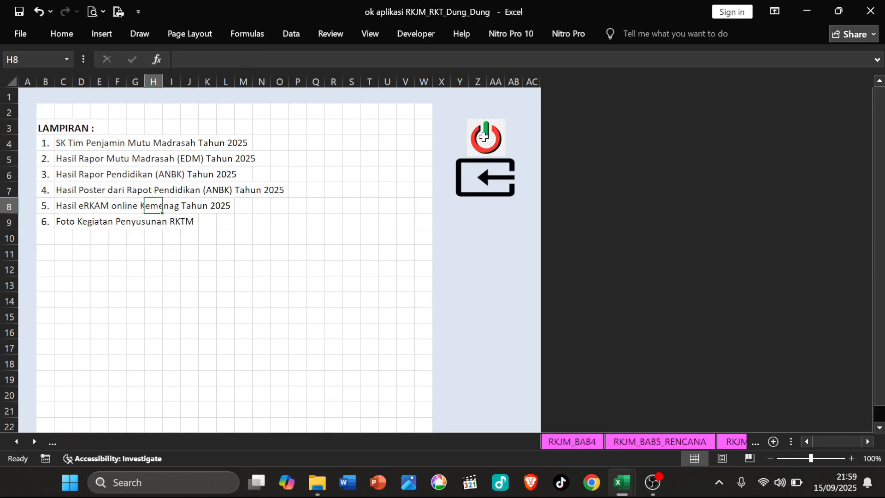
click(609, 238)
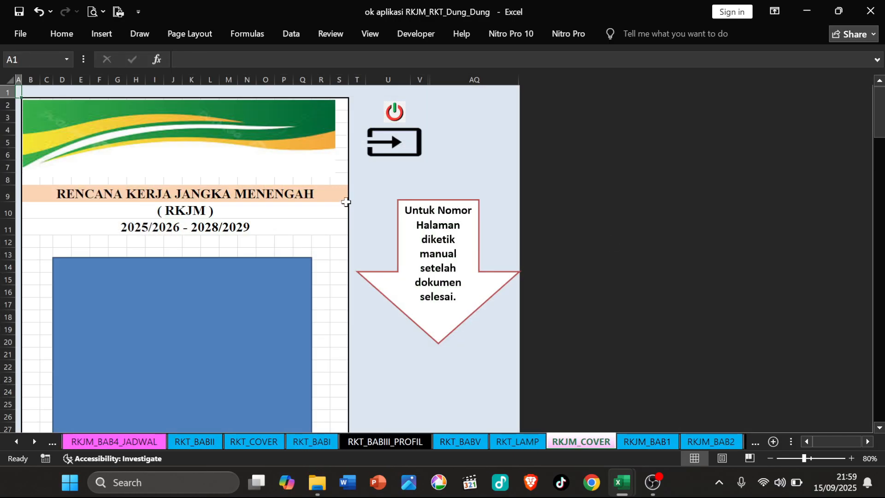
scroll(247, 199, down, 17)
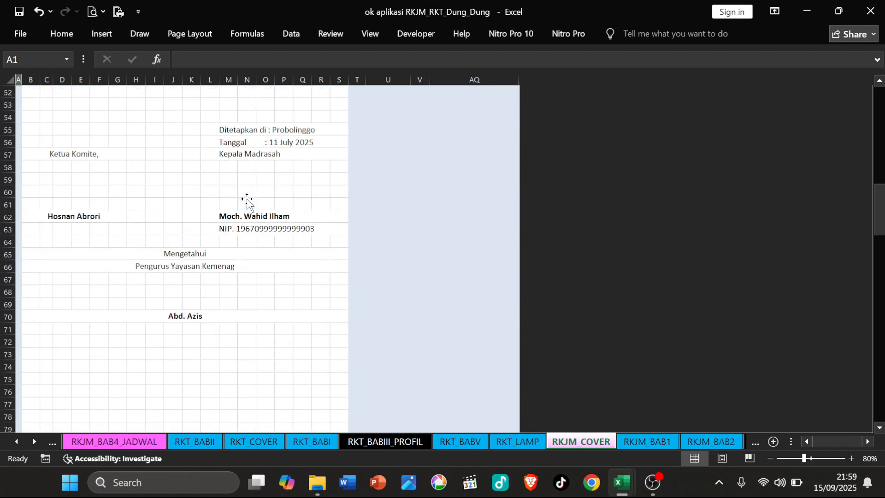
scroll(263, 210, up, 17)
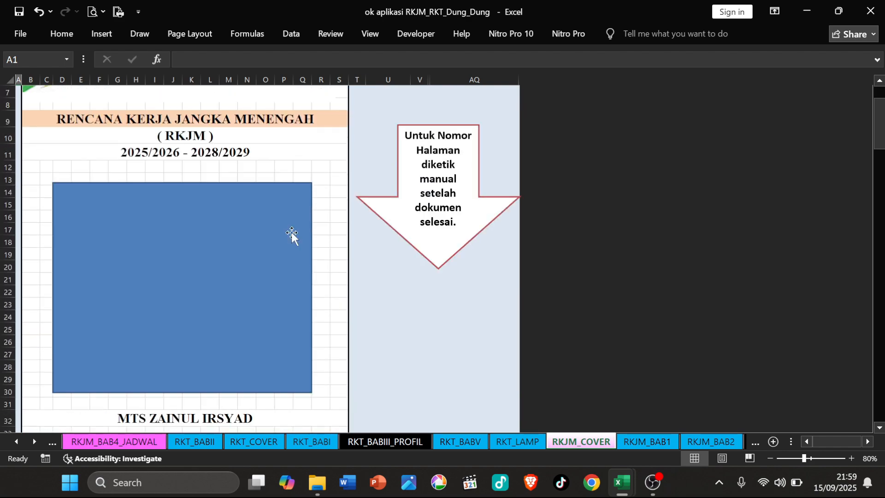
Step: Open Bab I Pendahuluan of the RKJM and review its sections from Latar belakang to Tujuan Penyusunan RKJM
click(395, 141)
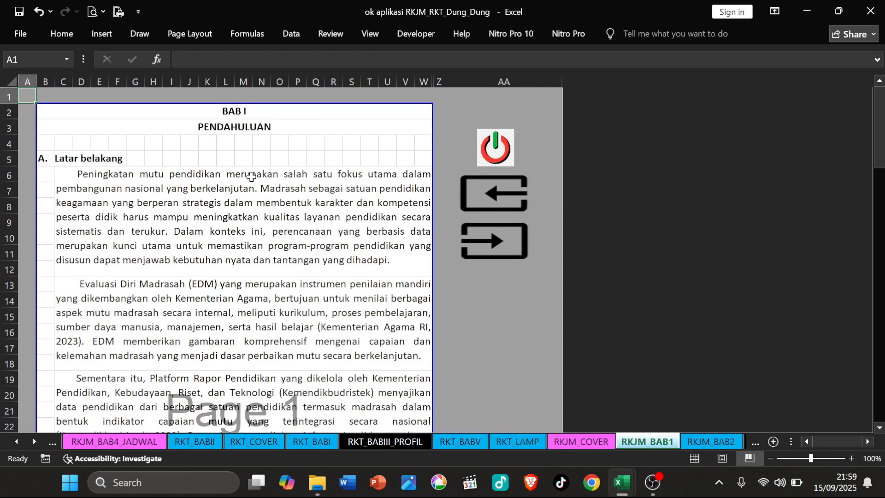
scroll(251, 177, down, 8)
scroll(251, 178, down, 18)
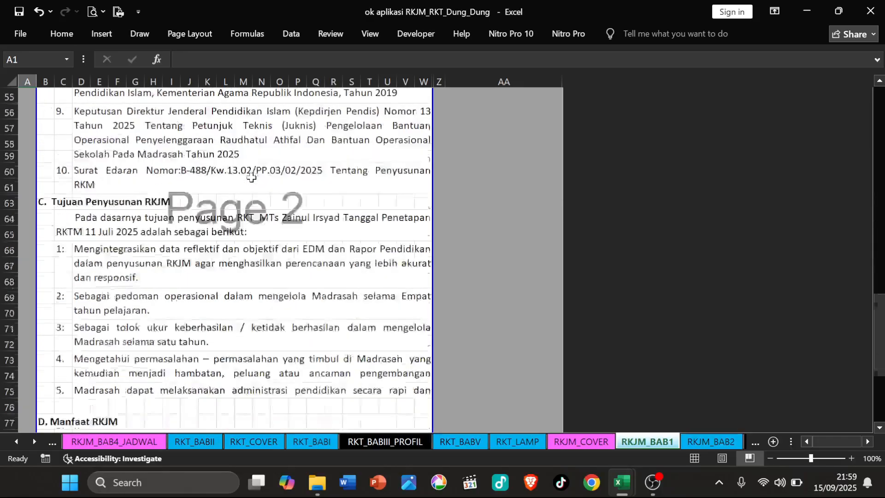
scroll(251, 178, up, 20)
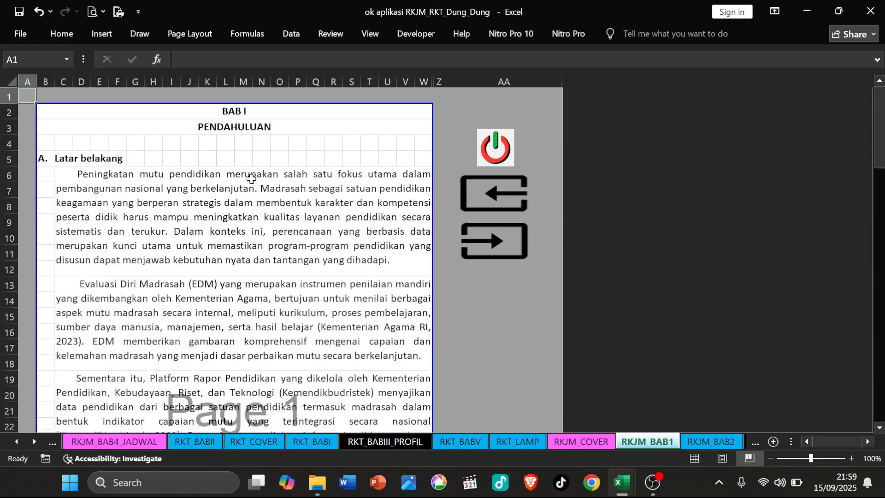
Step: Open Bab II of the RKJM and review the Identitas Madrasah, teacher table, student data and Visi Madrasah sections
click(485, 236)
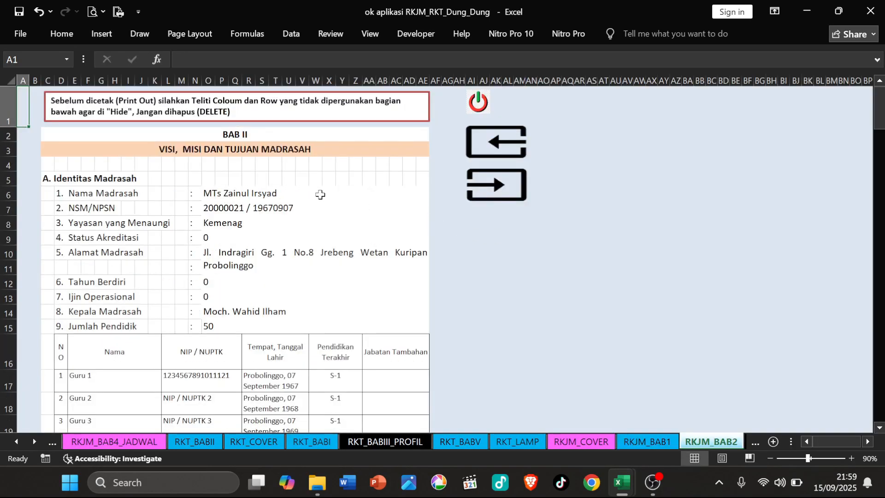
click(271, 259)
scroll(314, 272, down, 7)
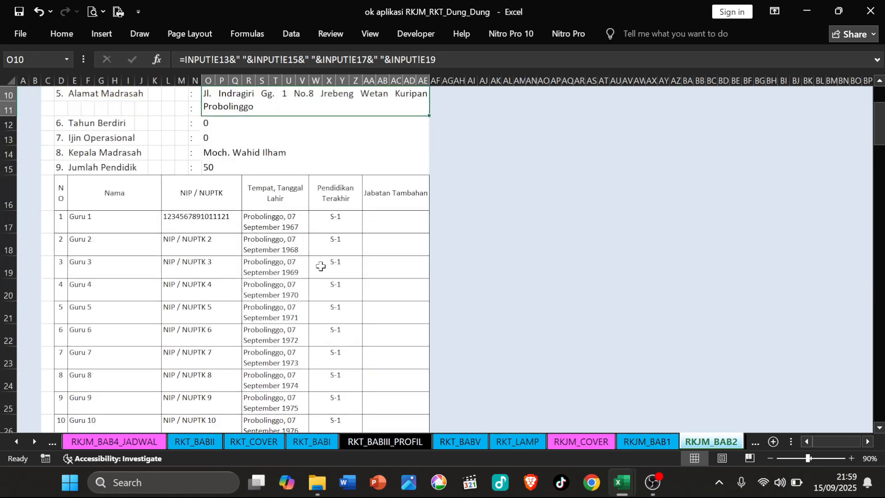
scroll(322, 262, down, 4)
scroll(323, 257, up, 5)
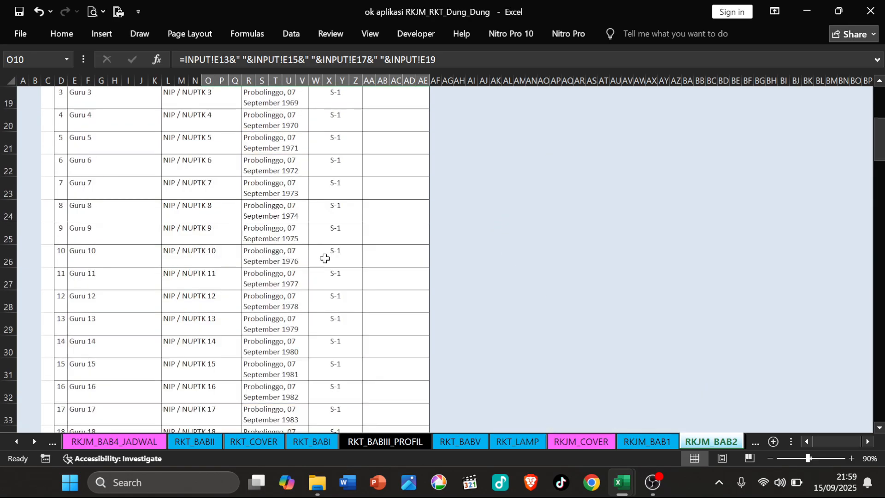
scroll(325, 254, down, 10)
scroll(325, 254, down, 20)
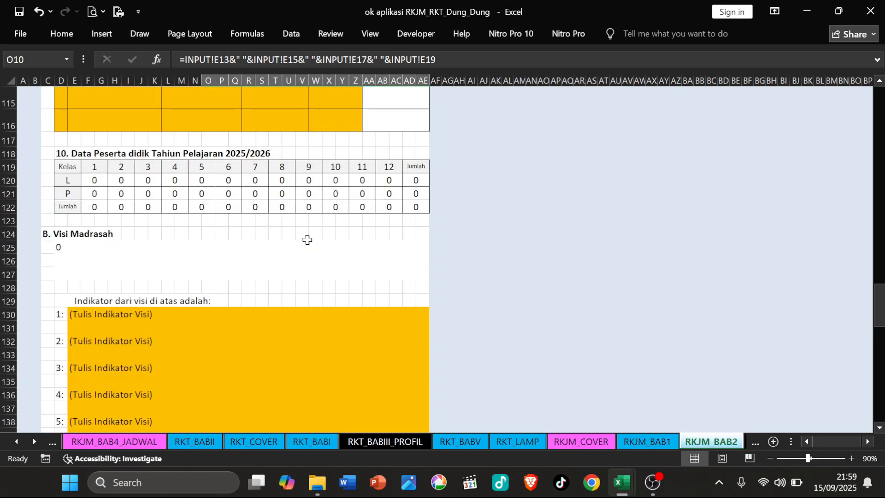
scroll(289, 222, up, 20)
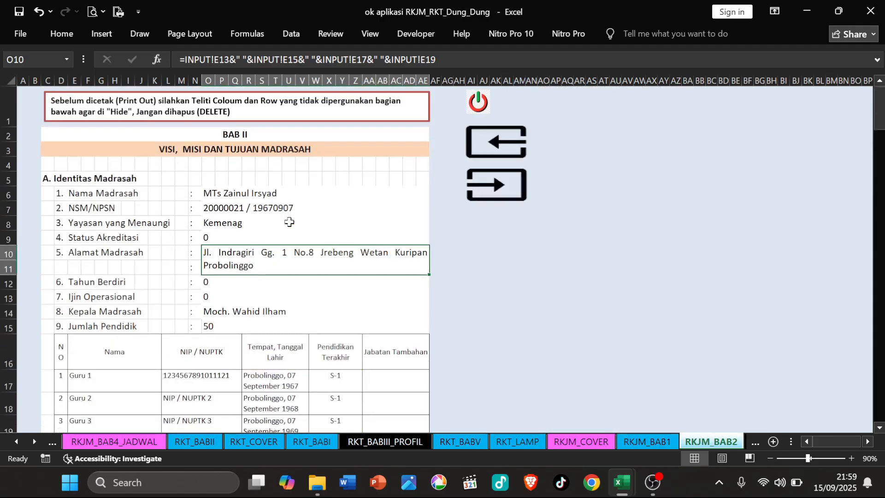
Step: Open Bab III of the RKJM and review the Profil Madrasah Berbasis Data text
click(497, 185)
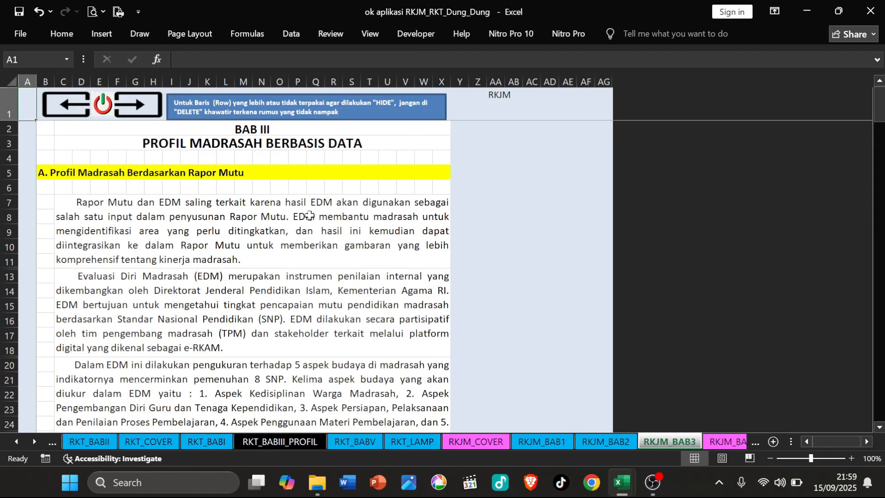
scroll(309, 215, down, 20)
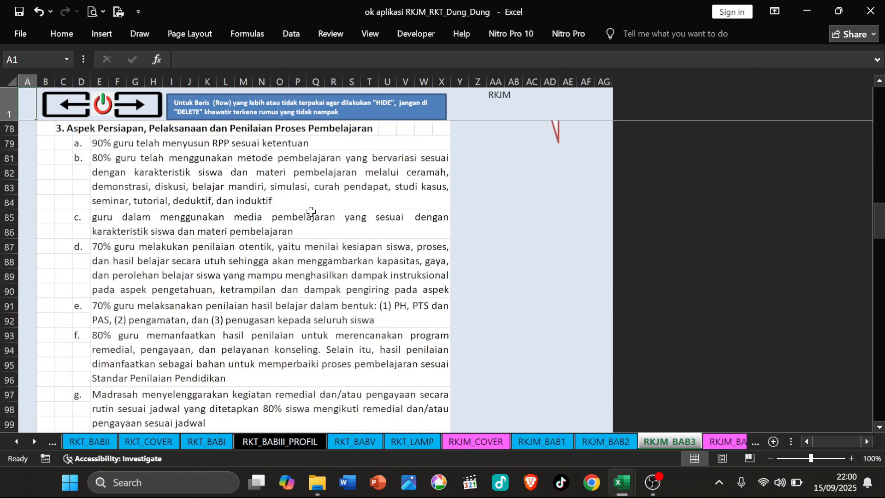
scroll(311, 211, down, 3)
Step: Open Bab IV of the RKJM and examine the Sasaran, Indikator Keberhasilan and Kegiatan entries in the Program Kerja Madrasah table
click(148, 112)
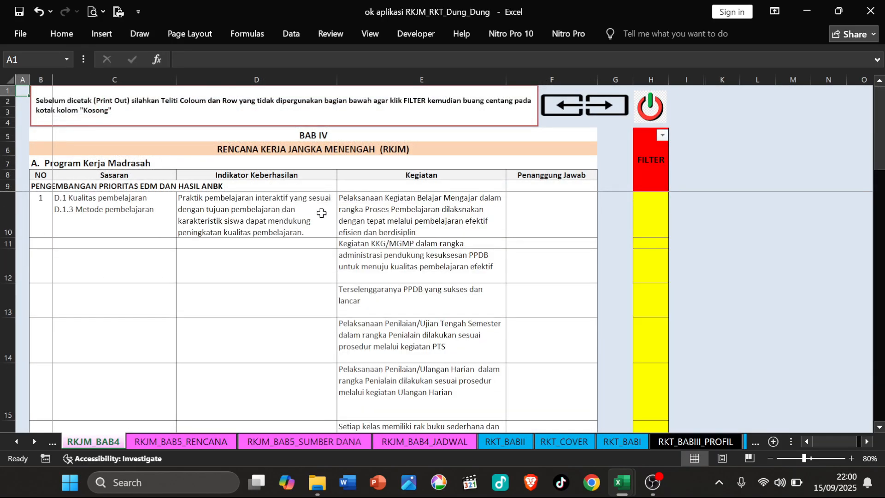
click(404, 244)
click(118, 205)
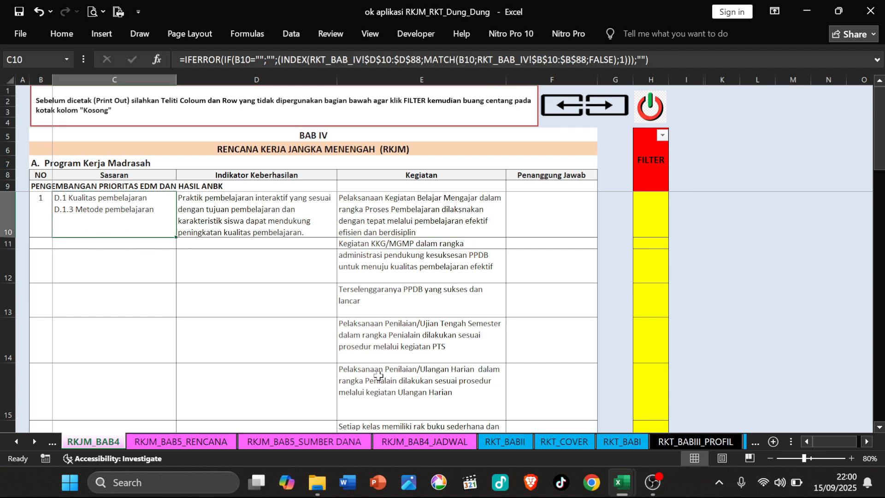
click(300, 234)
scroll(353, 334, down, 6)
scroll(352, 334, up, 4)
scroll(353, 334, down, 2)
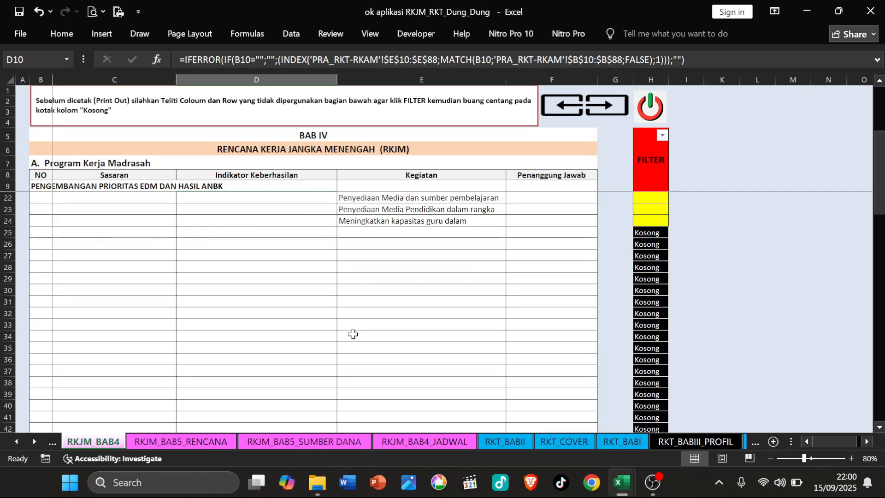
Step: Filter the RKJM Bab IV Program Kerja Madrasah table to exclude the Kosong rows
click(662, 135)
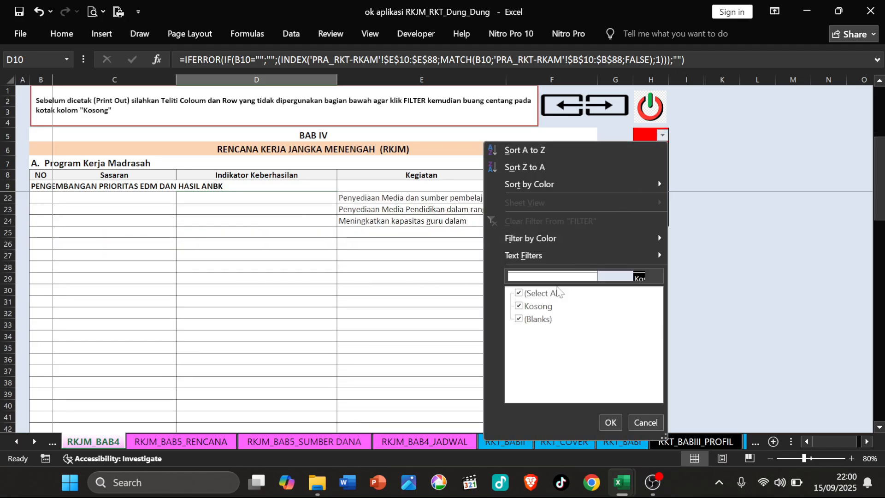
click(518, 307)
click(610, 423)
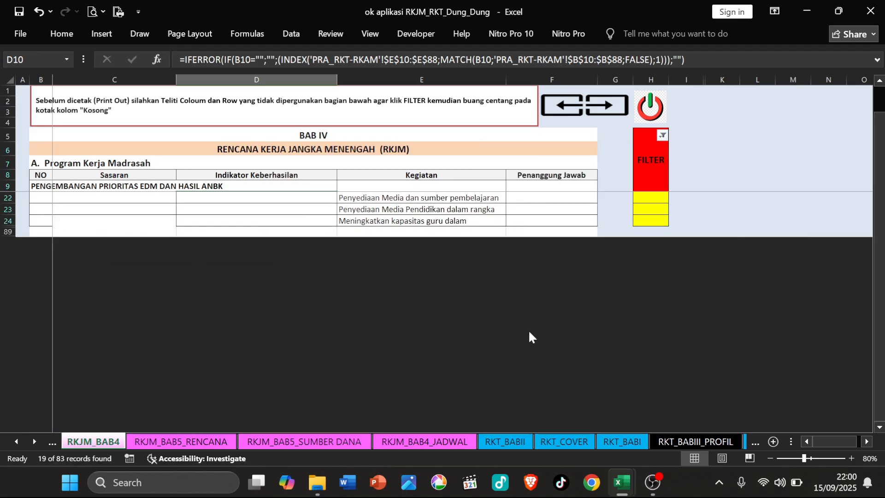
scroll(520, 310, up, 3)
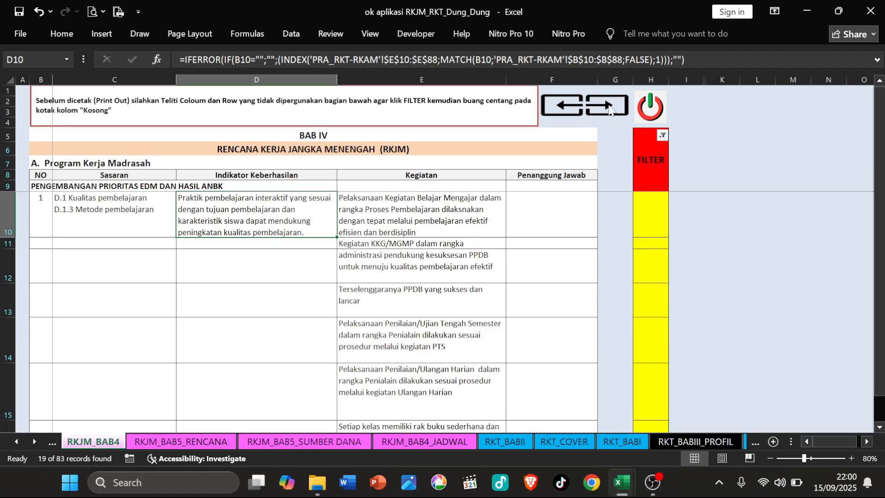
Step: Open section B, Jadwal Rencana Kerja Jangka Menengah, and check its activities and Penanggung Jawab entries
click(607, 106)
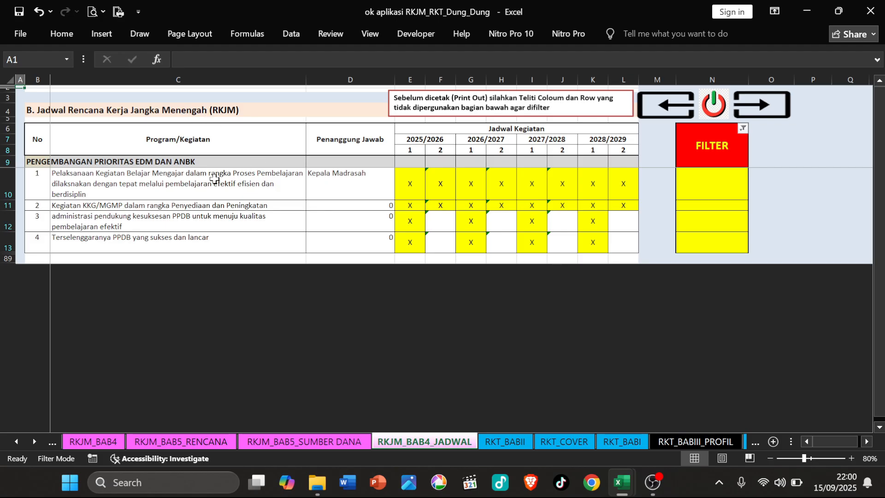
click(180, 184)
click(185, 206)
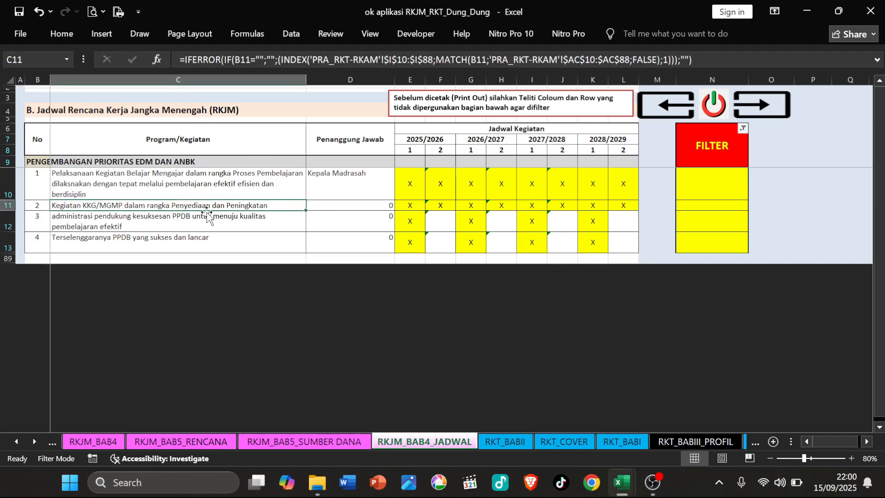
click(328, 189)
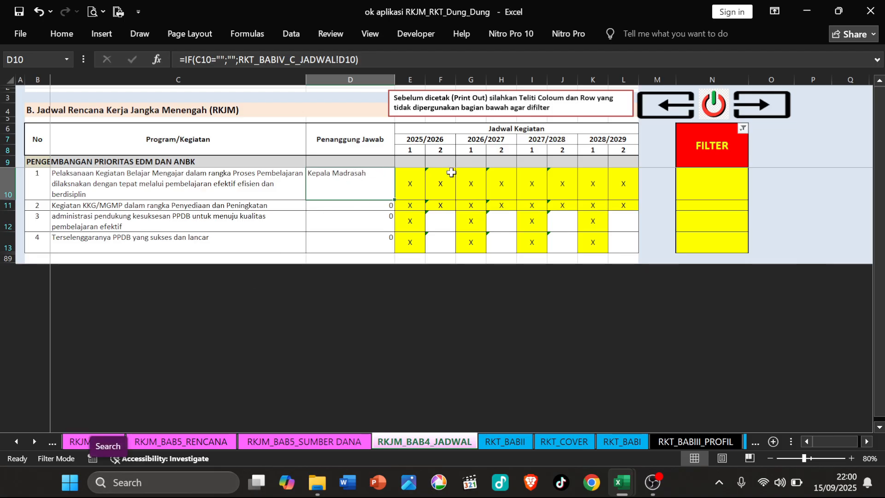
Step: Open Jadwal Kegiatan from the main menu, check its Penanggung Jawab column for the first activities, and return to the menu
click(713, 110)
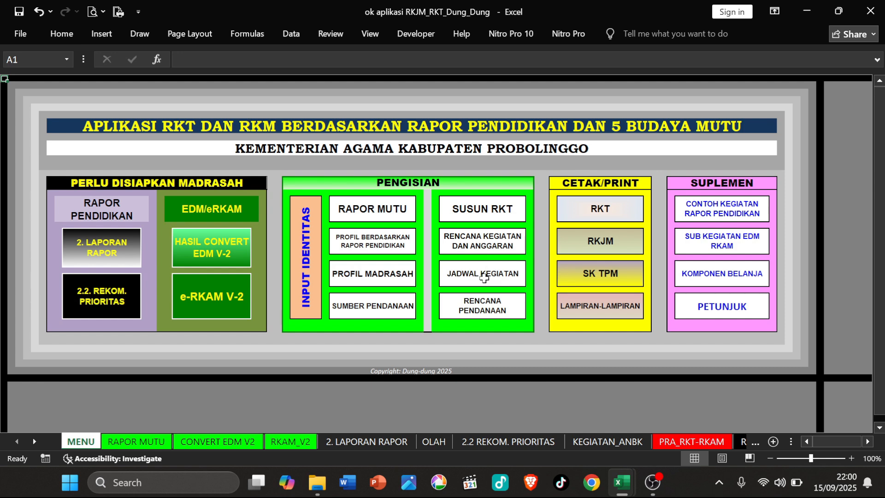
click(484, 277)
click(322, 231)
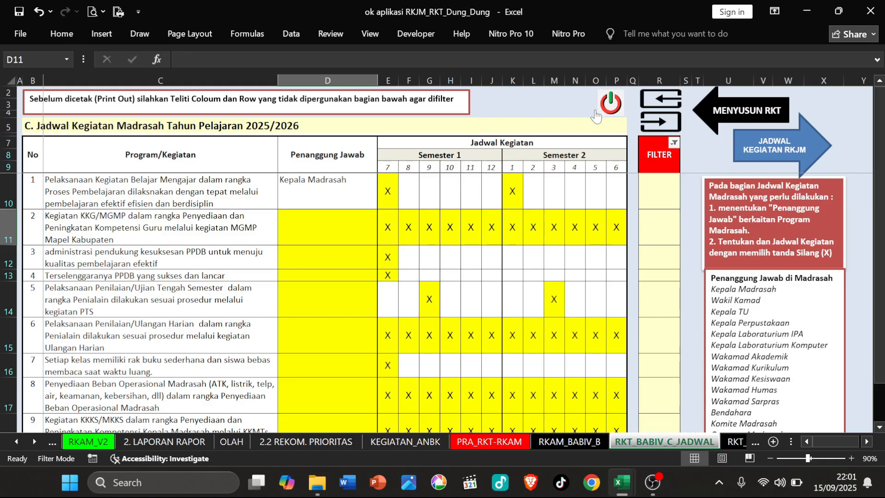
click(354, 183)
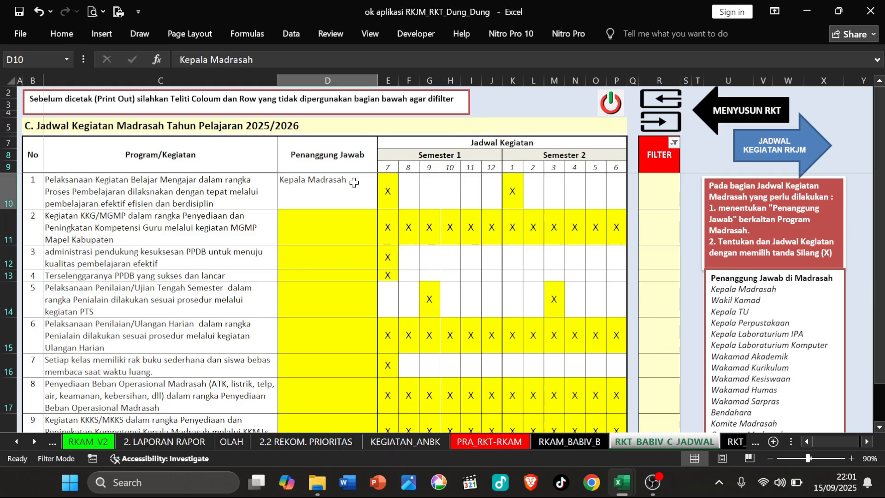
click(611, 104)
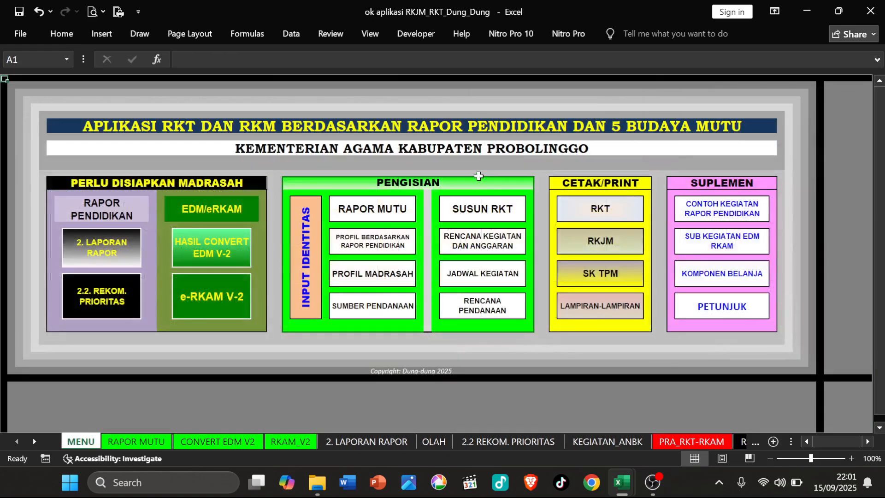
Step: Reopen Jadwal Kegiatan, examine which of activities 1 to 6 lack a Penanggung Jawab, and go back to the main menu
click(483, 282)
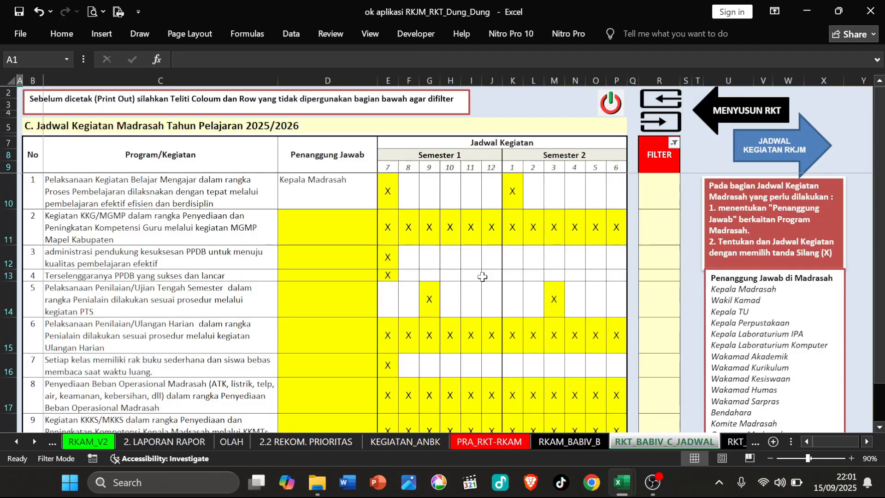
click(389, 221)
click(365, 227)
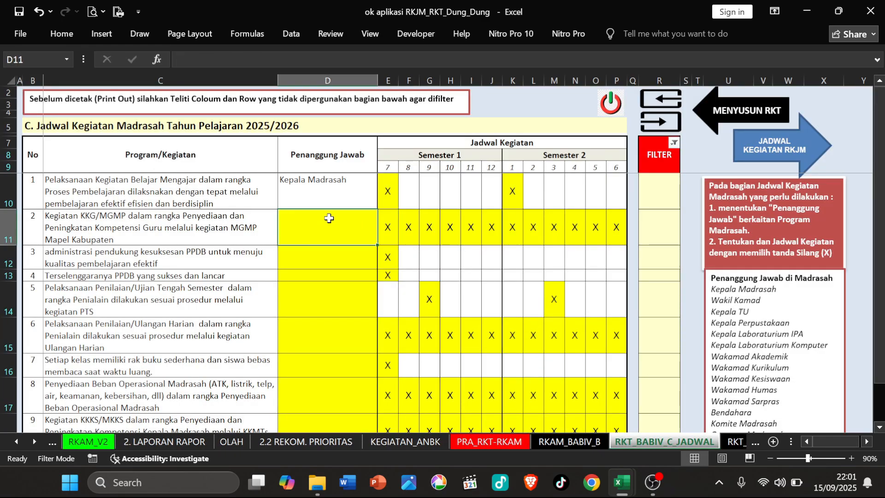
click(332, 193)
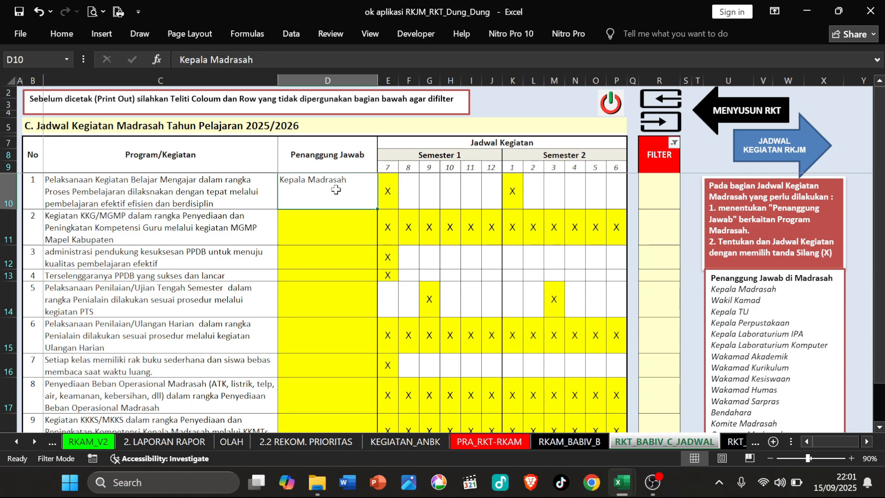
click(301, 224)
click(262, 254)
click(296, 254)
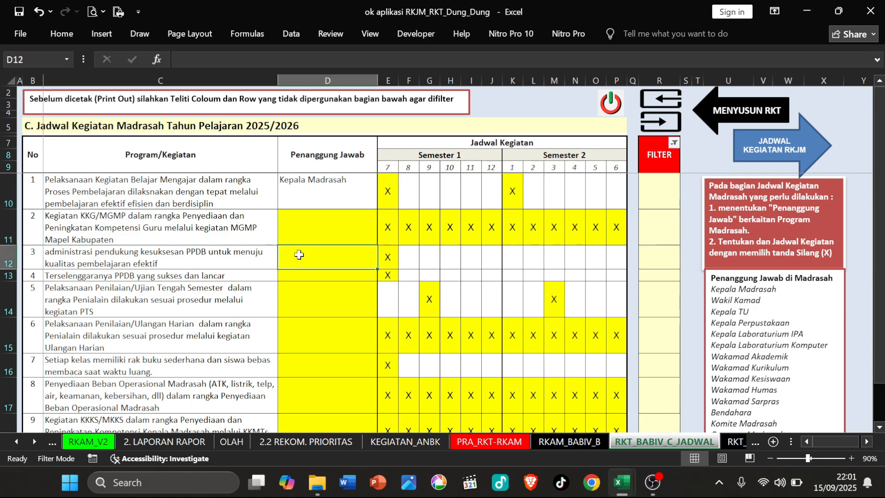
click(319, 228)
click(343, 185)
click(336, 219)
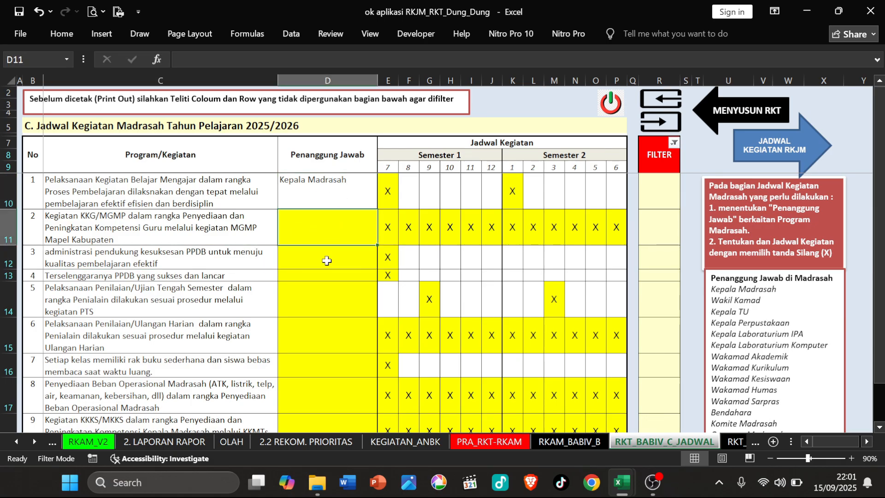
click(326, 260)
click(327, 275)
click(345, 329)
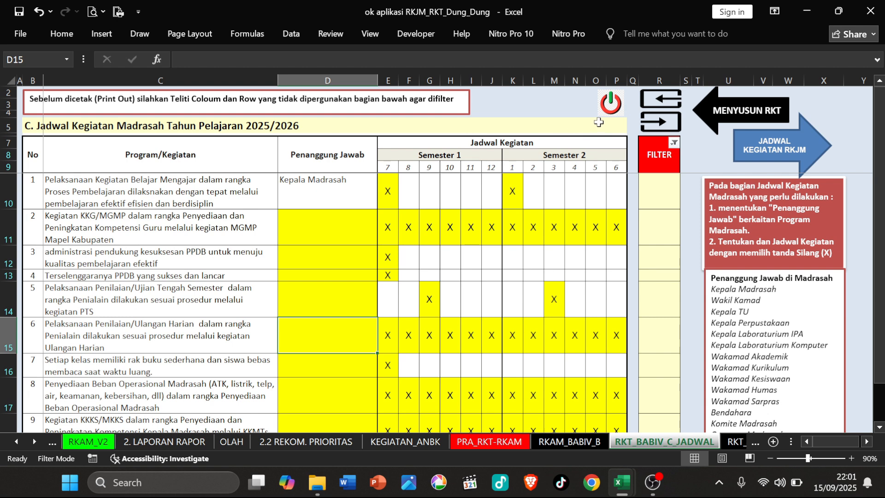
click(612, 113)
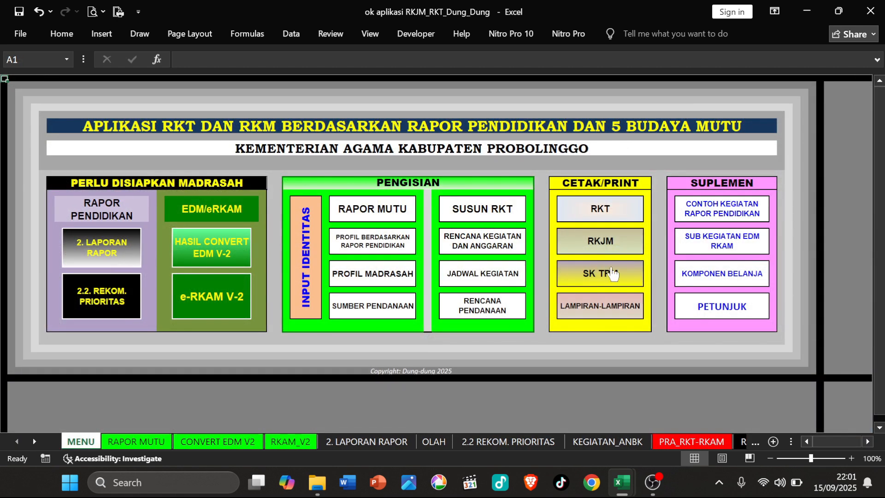
Step: Open the RKJM from the main menu and page ahead through its chapters to section B, Jadwal Rencana Kerja Jangka Menengah
click(615, 239)
click(413, 147)
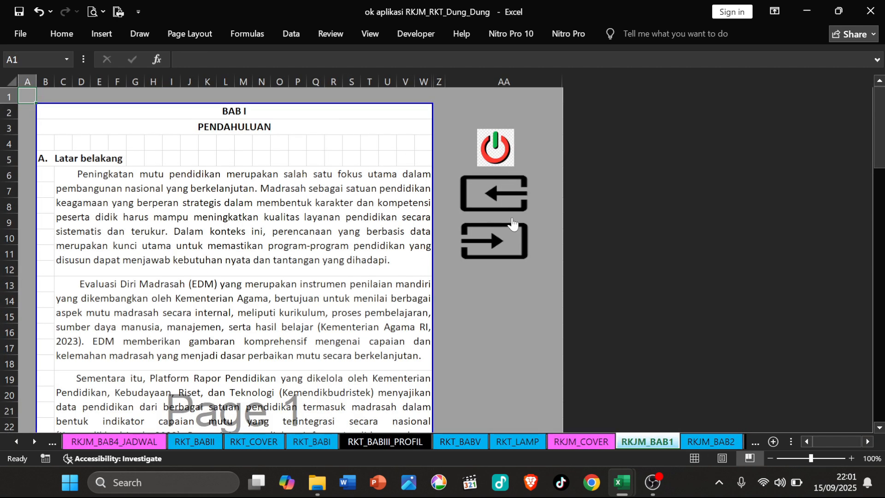
click(512, 227)
click(505, 196)
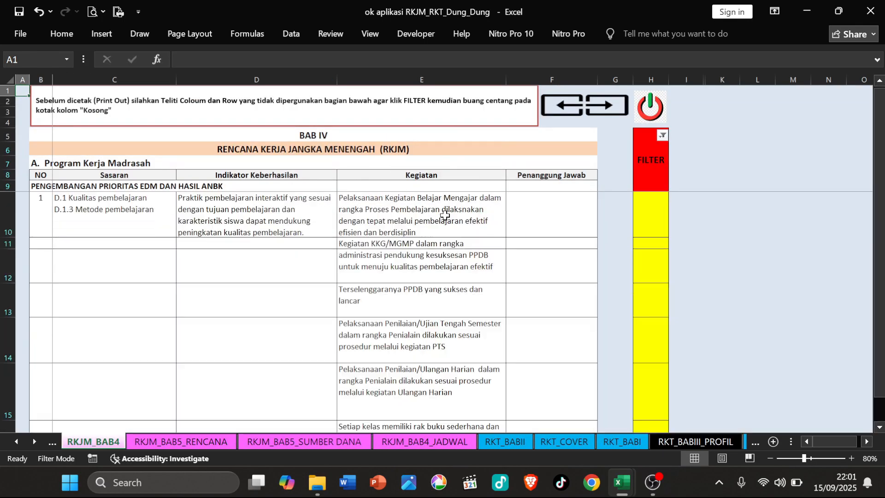
click(605, 109)
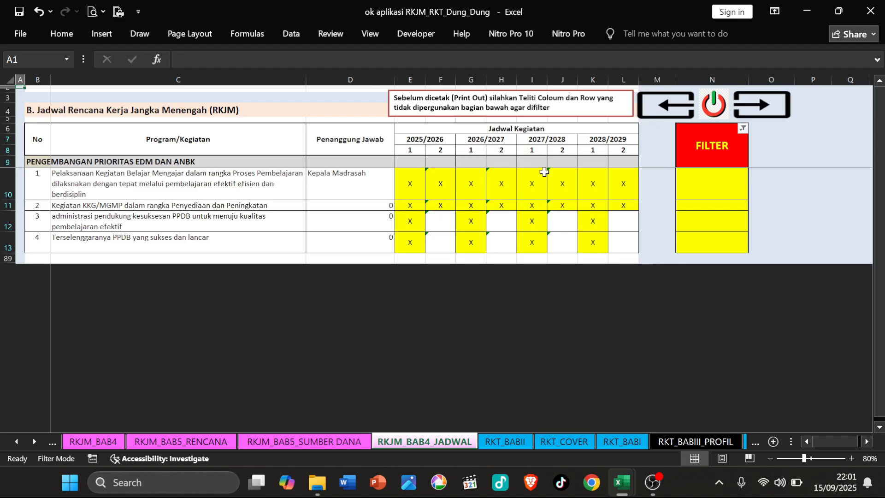
Step: Check the first four activities in the RKJM schedule and the Penanggung Jawab entries of the first two
click(172, 178)
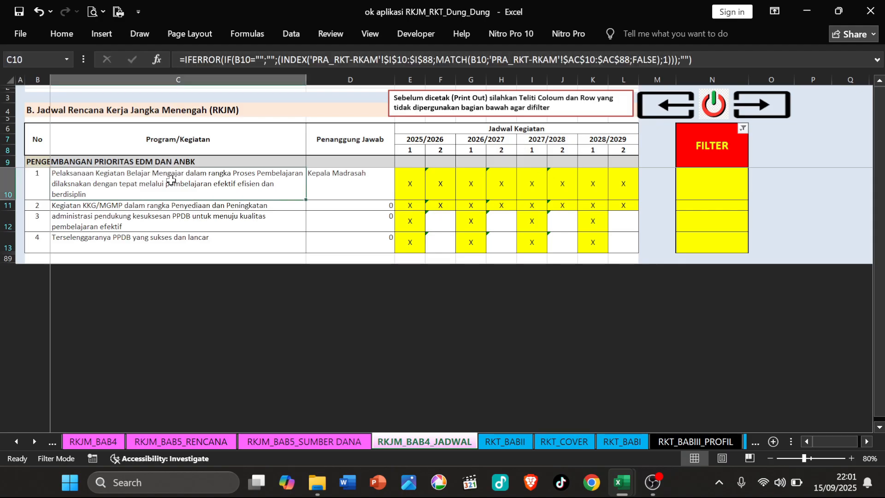
click(157, 208)
click(138, 218)
click(117, 241)
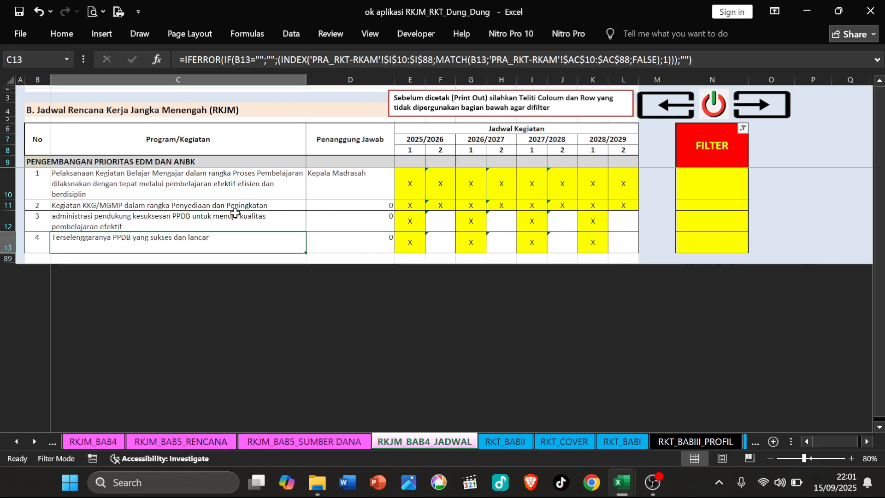
click(351, 189)
click(370, 208)
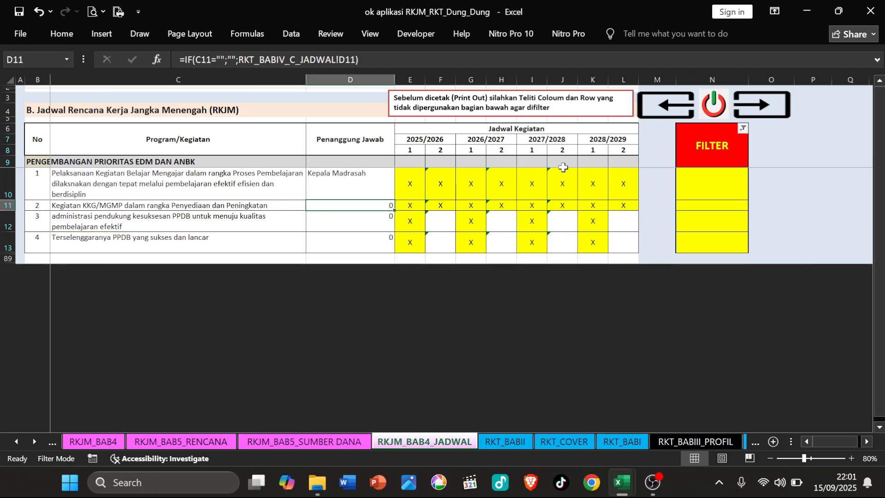
Step: Set the RKJM schedule's filter to include all rows, Kosong and blanks, and look through the full activity list
click(743, 129)
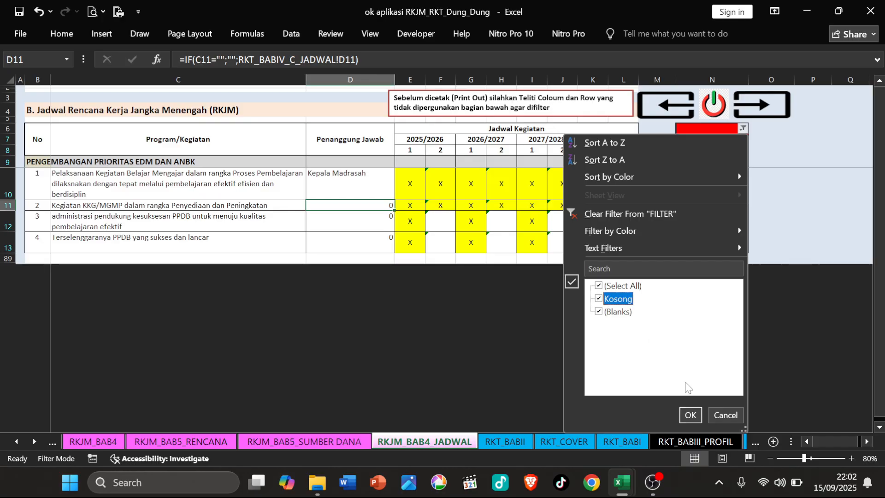
click(691, 415)
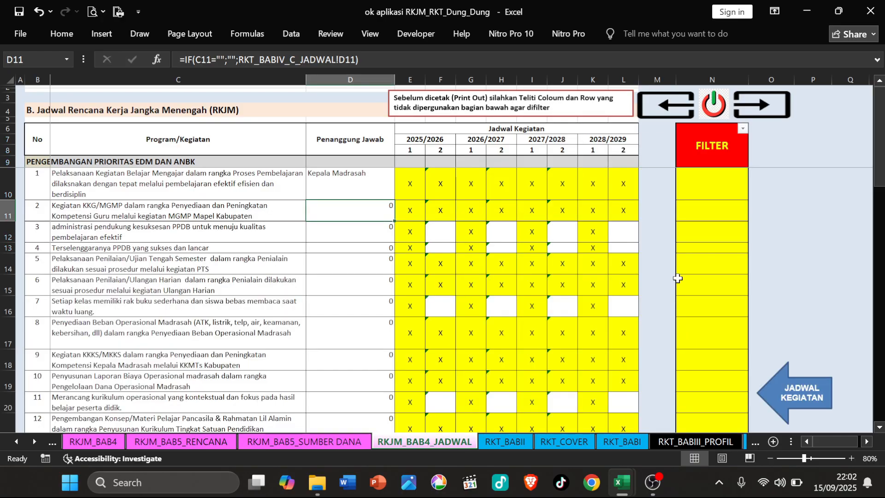
scroll(677, 279, down, 3)
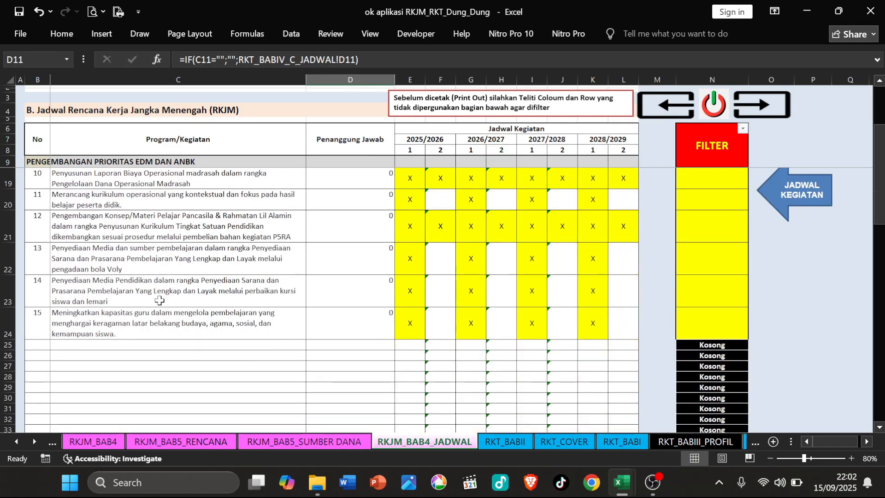
scroll(160, 301, up, 3)
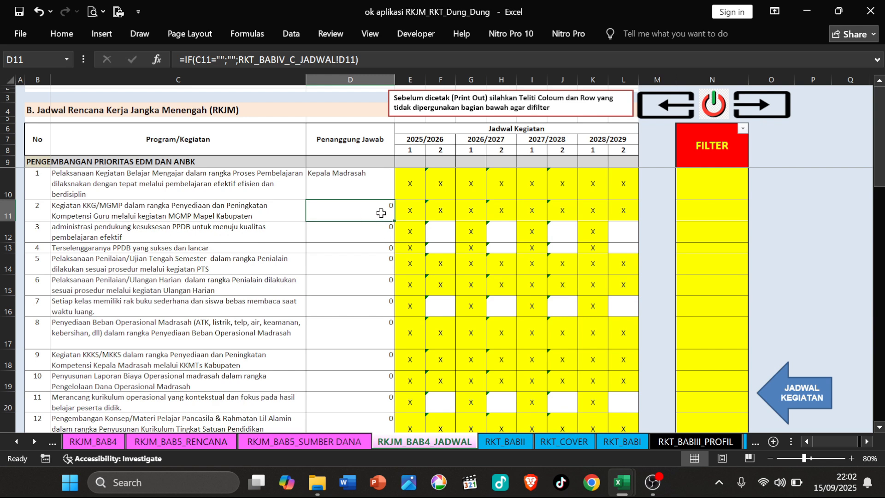
scroll(653, 265, down, 3)
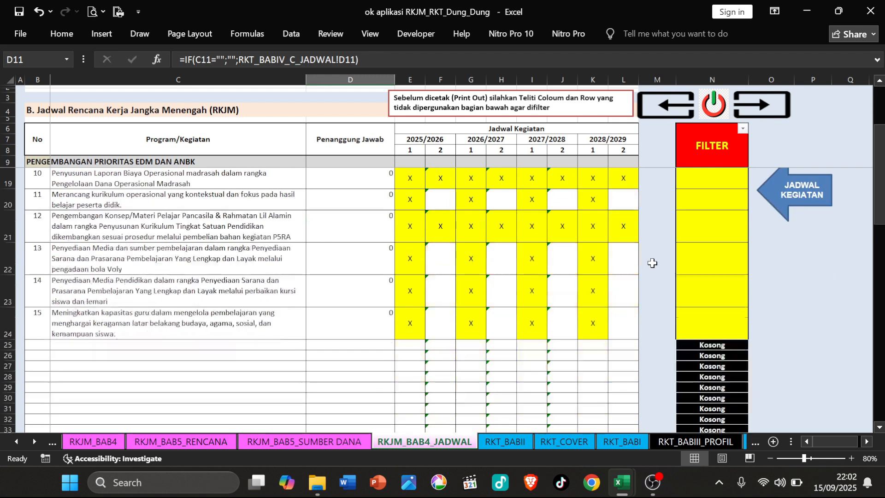
Step: Filter the RKJM schedule to exclude the Kosong rows and check the Penanggung Jawab cells of activities 1 and 2
click(742, 129)
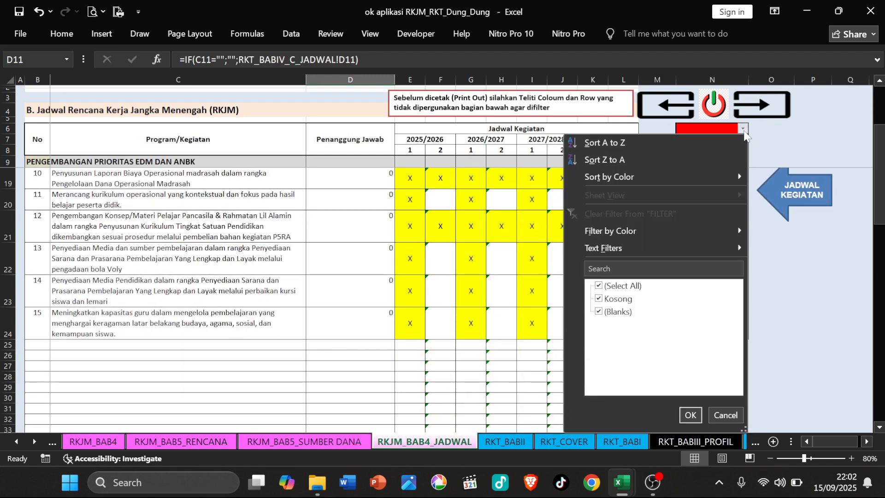
click(598, 311)
click(691, 415)
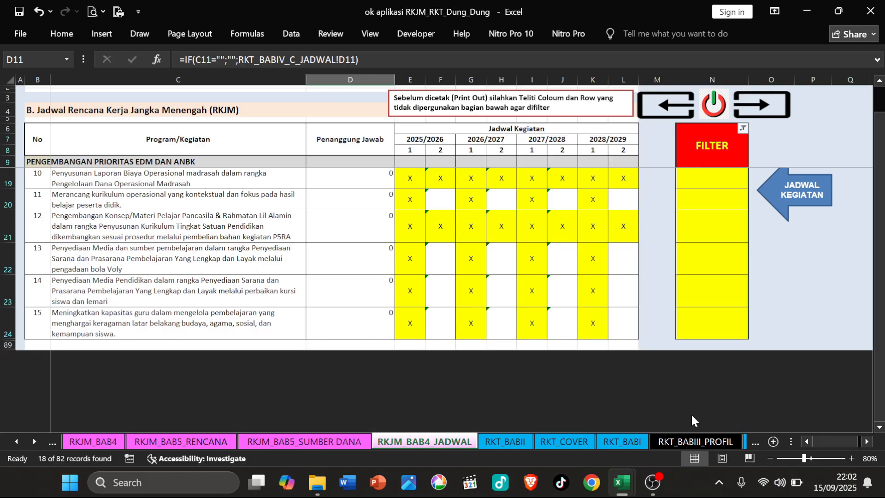
click(617, 273)
scroll(593, 263, up, 3)
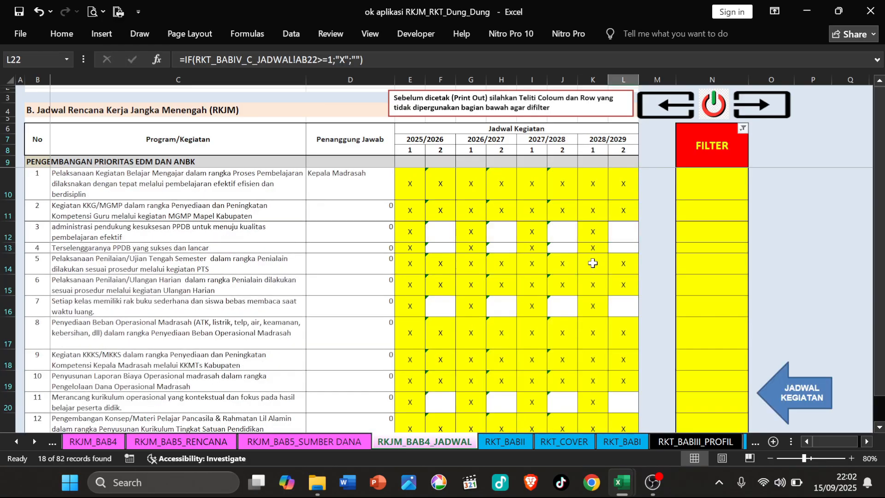
click(344, 194)
click(343, 215)
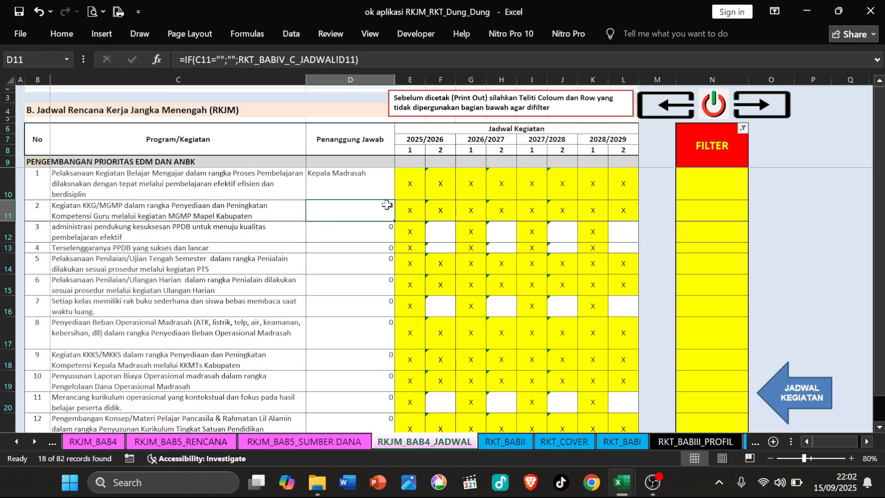
Step: Open RKJM Bab V, view Rencana Pendanaan Madrasah, and review the Sumber Pendanaan table down to its signature block
click(773, 104)
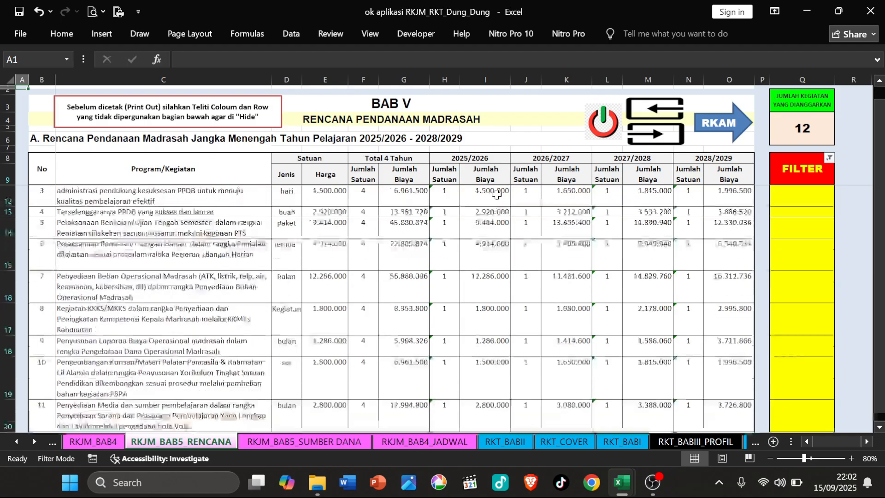
click(661, 135)
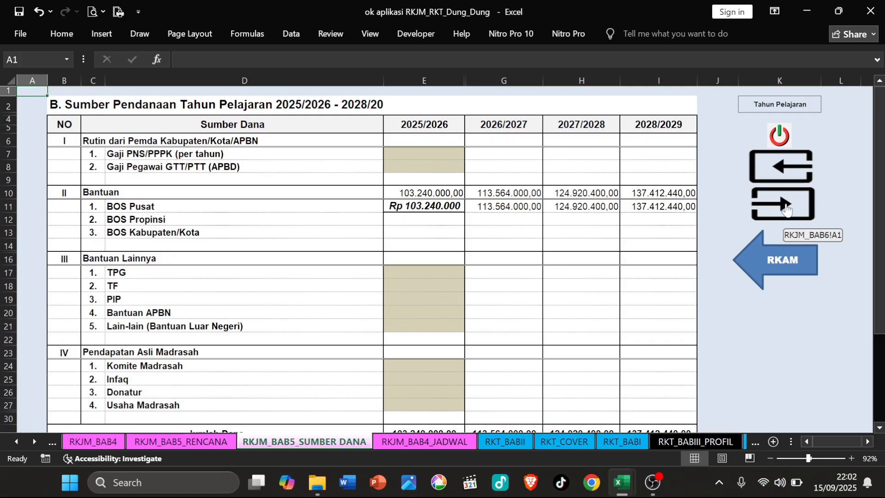
scroll(572, 217, down, 5)
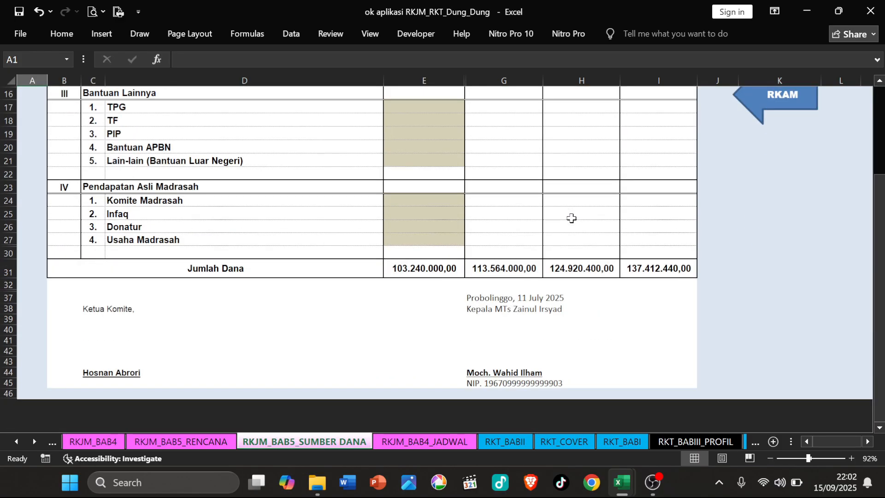
scroll(586, 208, up, 5)
Step: Review RKJM Bab VI Penutup and the Lampiran list, and return to the main menu
click(779, 201)
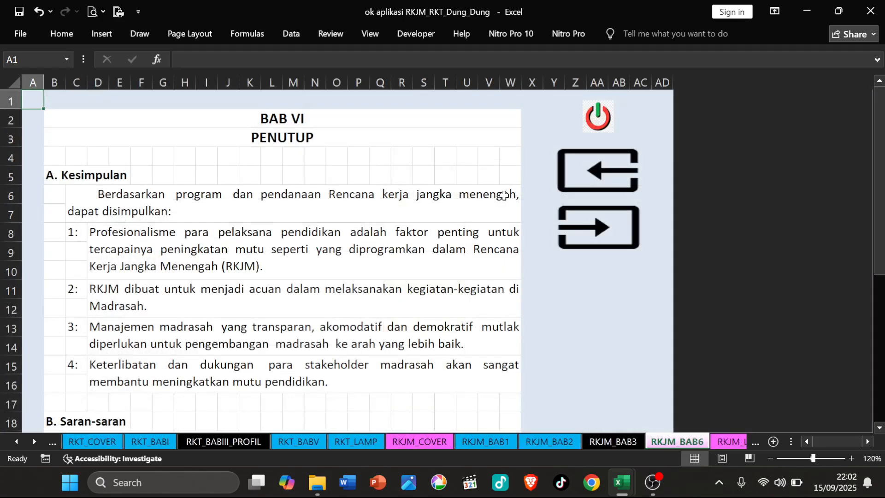
scroll(495, 230, down, 4)
scroll(496, 228, up, 4)
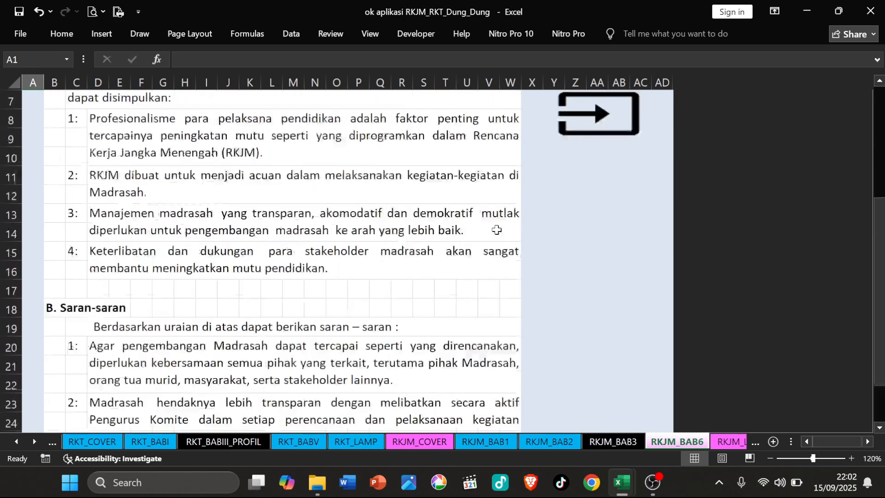
click(632, 209)
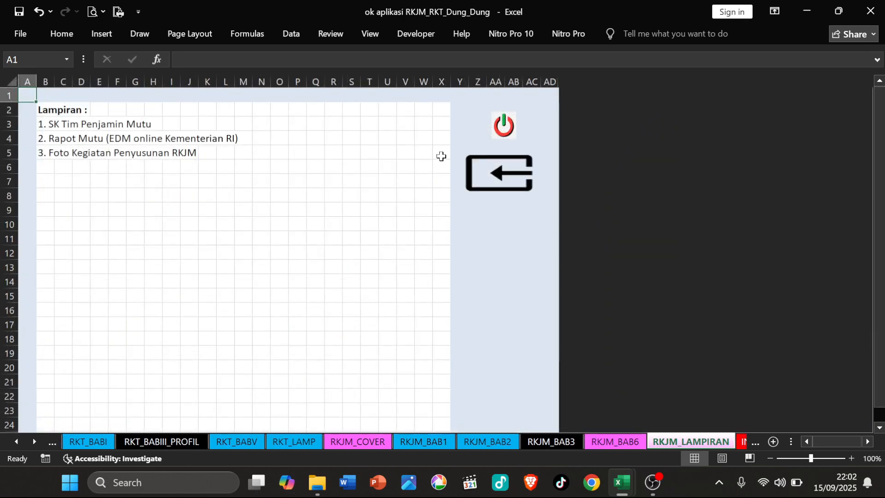
click(501, 133)
Step: Open the RKJM cover from the main menu and review its title, photo area and madrasah identity
click(598, 214)
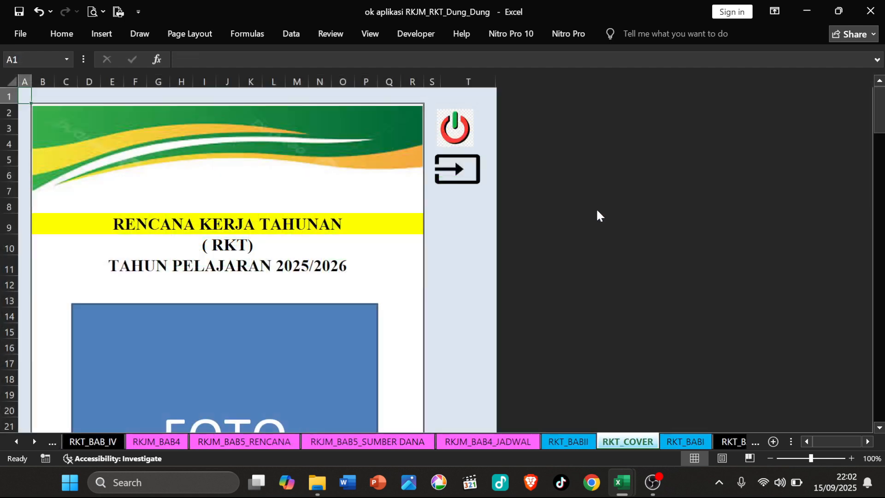
click(460, 139)
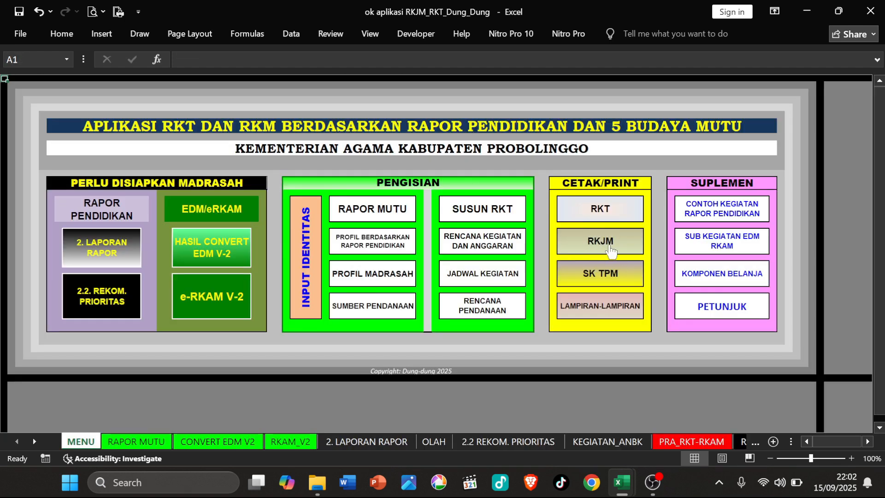
click(622, 255)
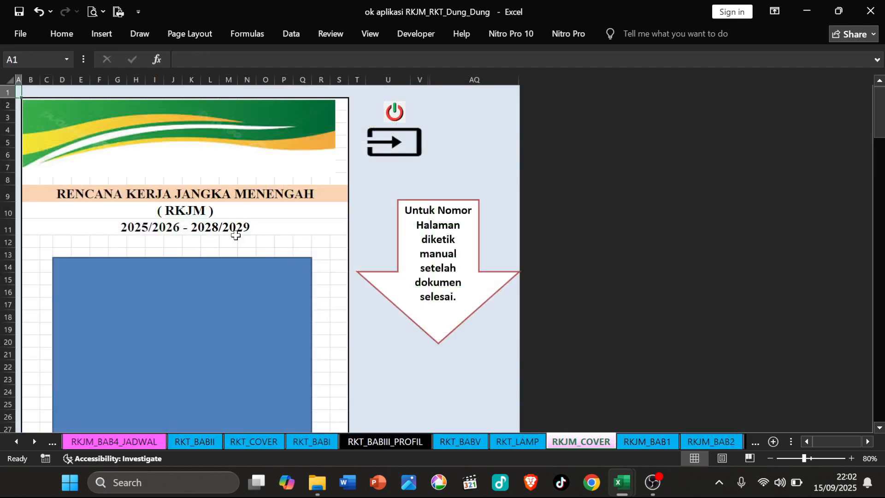
scroll(259, 222, down, 12)
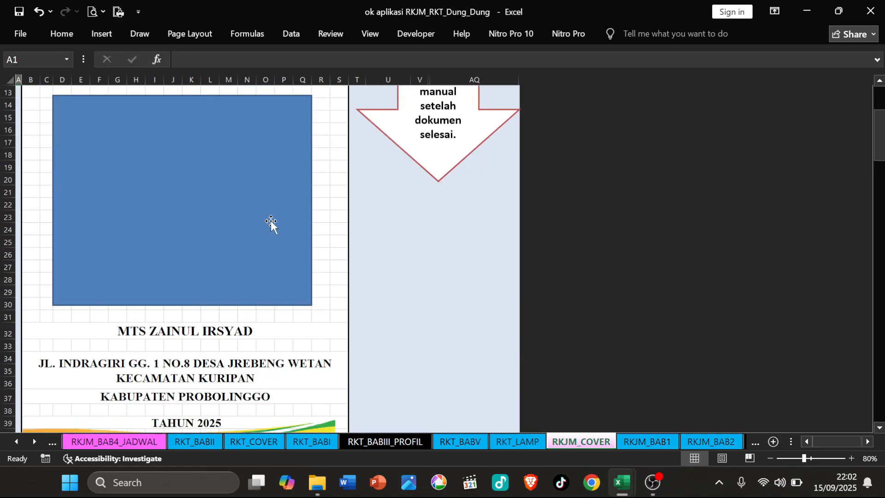
scroll(272, 219, down, 4)
scroll(272, 219, up, 15)
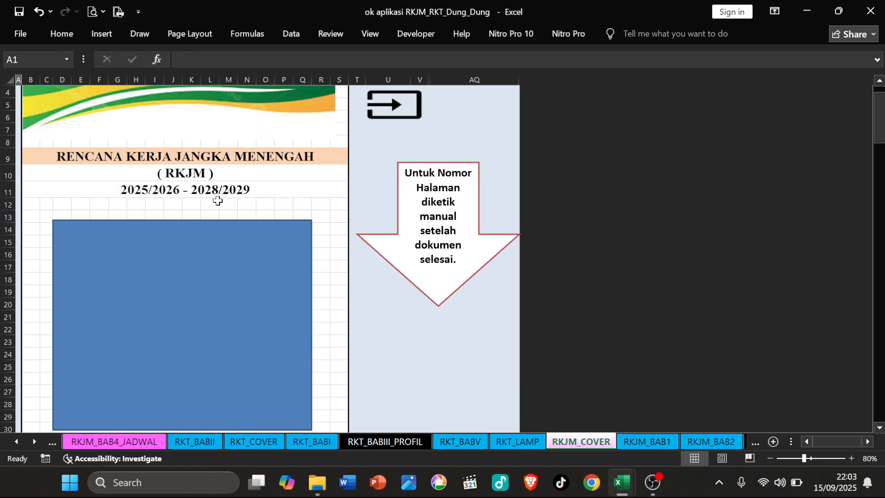
scroll(272, 206, down, 3)
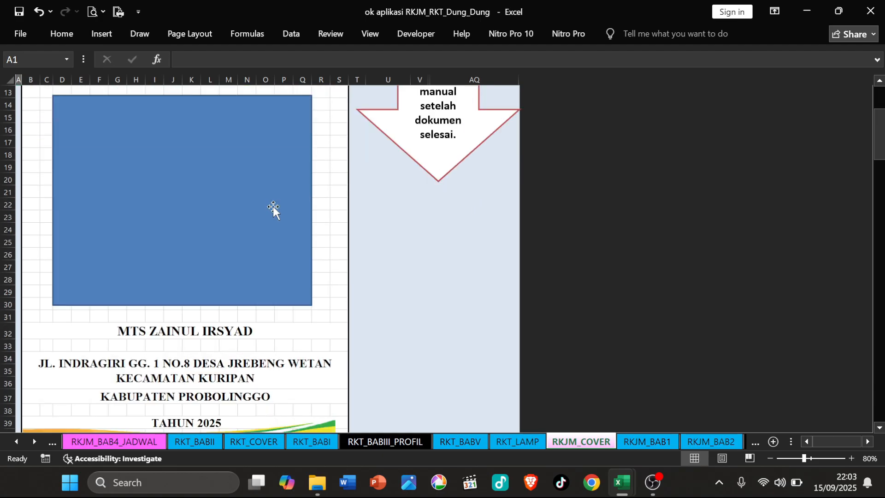
scroll(273, 206, up, 5)
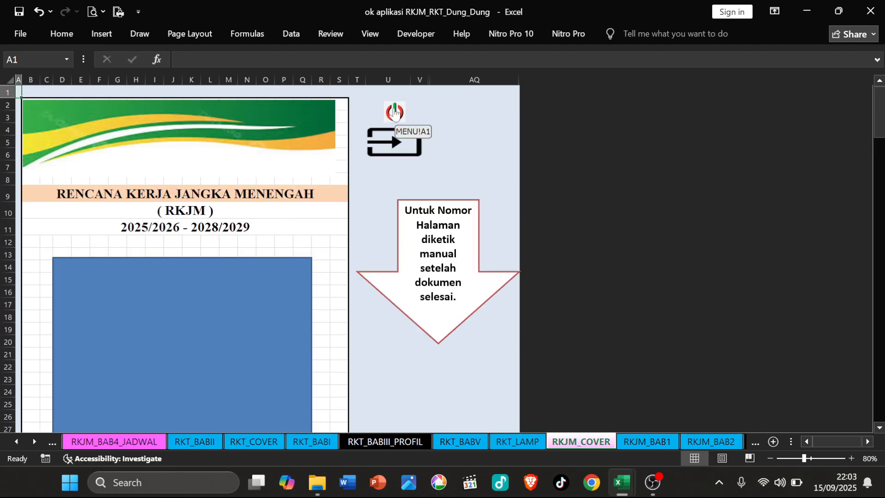
Step: Go back to the main menu, open the SK TPM decree, and review it down to the Lampiran I team list
click(395, 112)
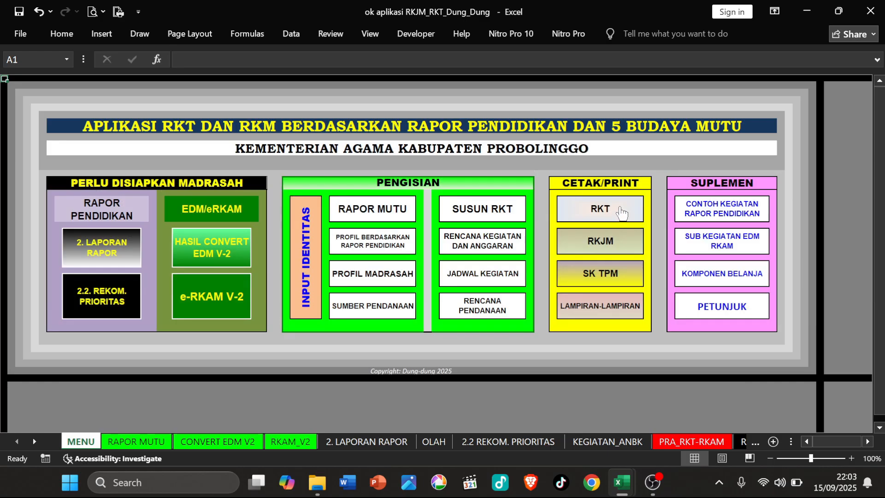
click(600, 279)
scroll(318, 280, down, 6)
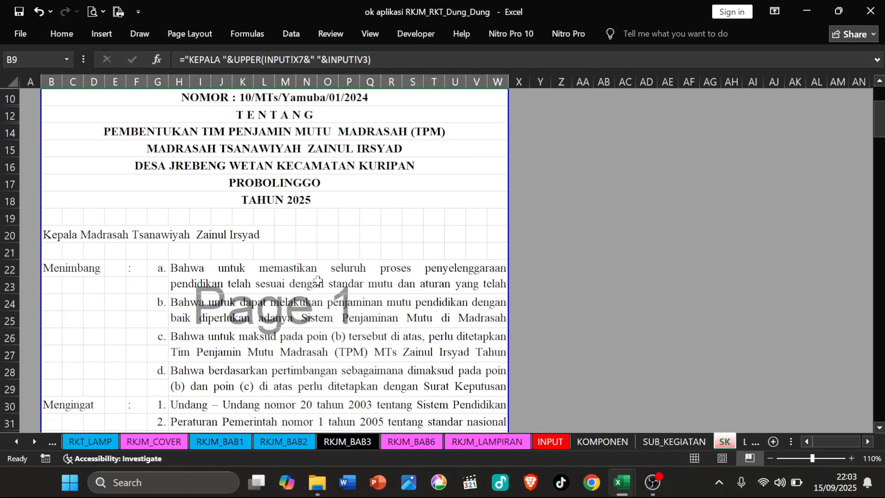
scroll(318, 280, down, 12)
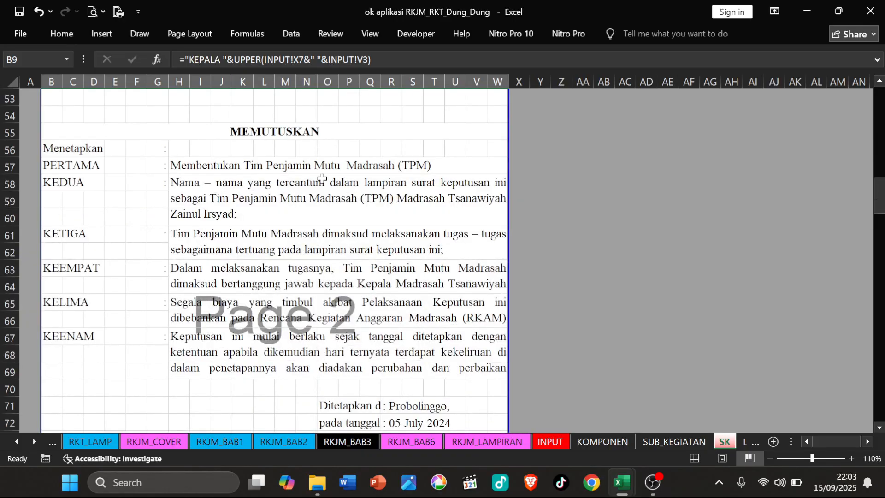
scroll(324, 187, down, 1)
scroll(324, 186, down, 5)
scroll(324, 187, down, 8)
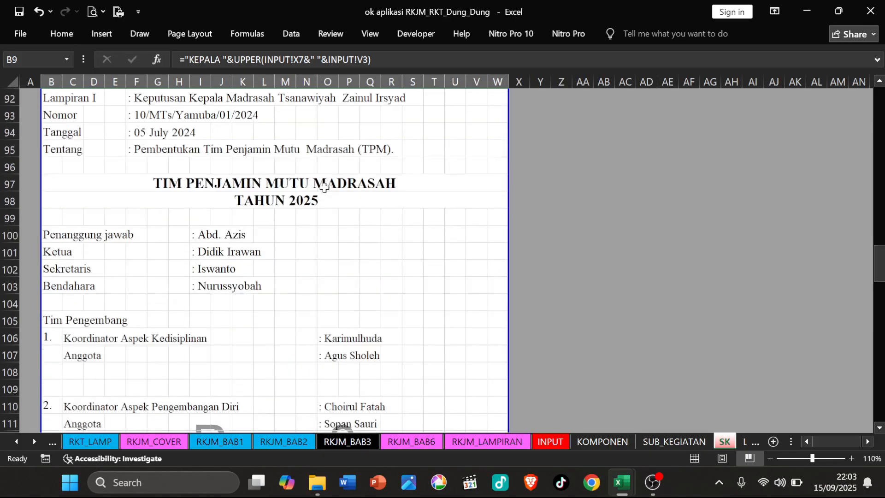
Step: Check the Penanggung jawab, Ketua and Sekretaris cells in the SK's team list, review the rest of the decree, and return to the main menu
click(216, 134)
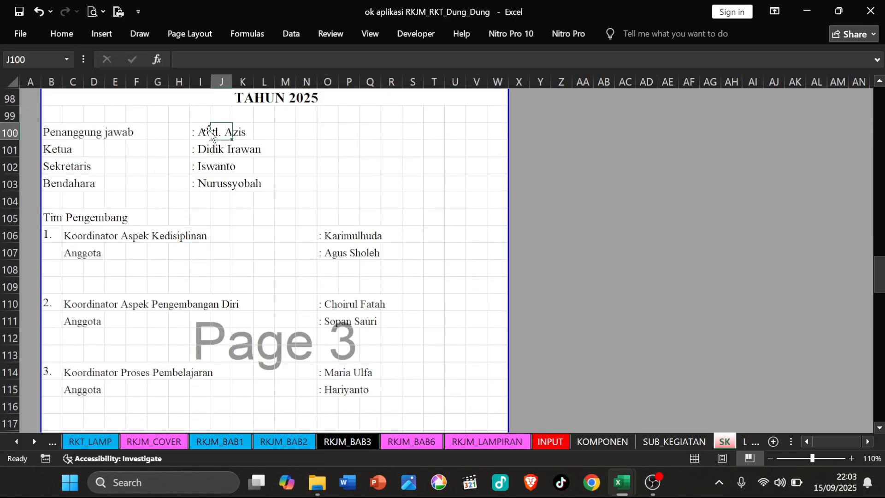
click(202, 131)
click(202, 149)
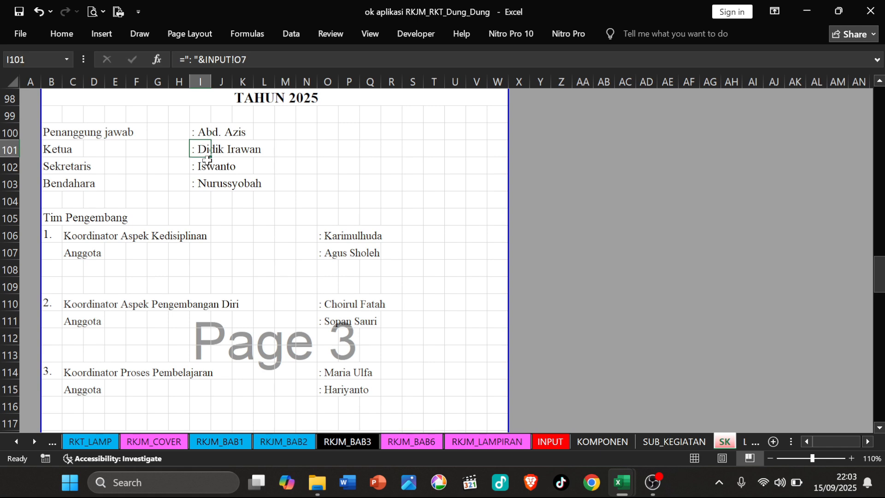
click(206, 166)
scroll(219, 242, down, 1)
scroll(219, 242, up, 20)
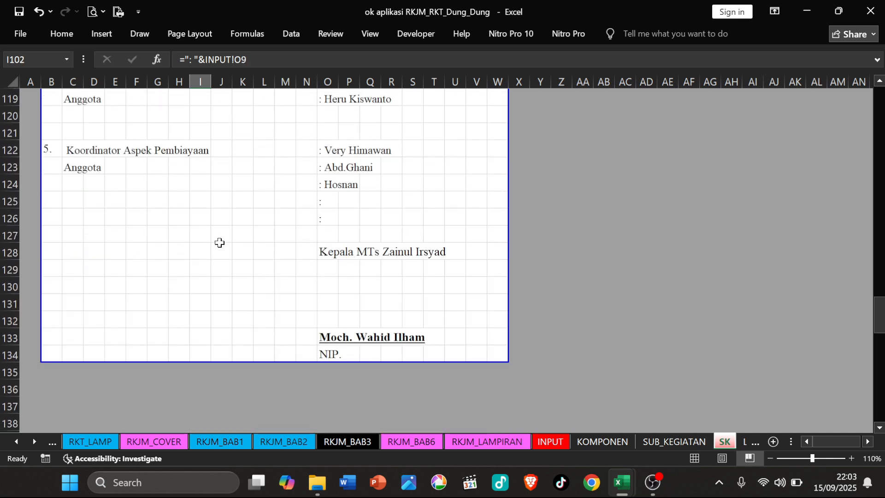
scroll(216, 194, up, 15)
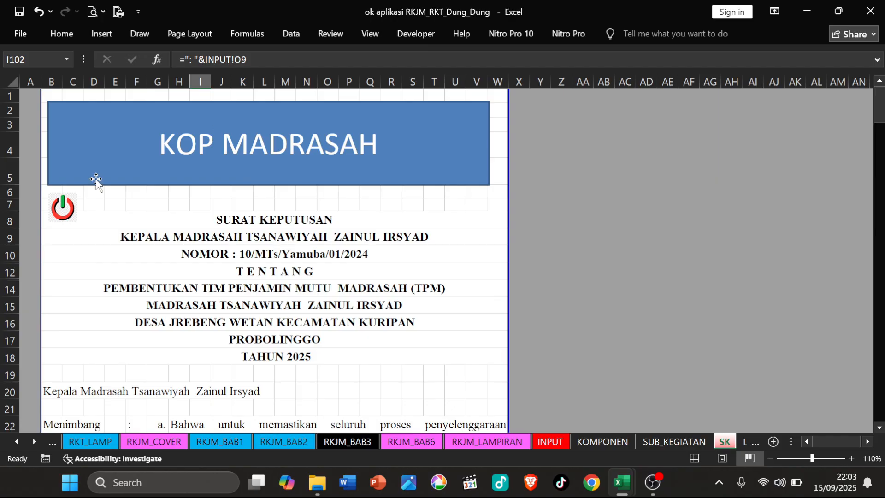
click(64, 210)
Step: Open Lampiran-Lampiran, check RKT attachment items 1 to 4, and return to the main menu
click(602, 305)
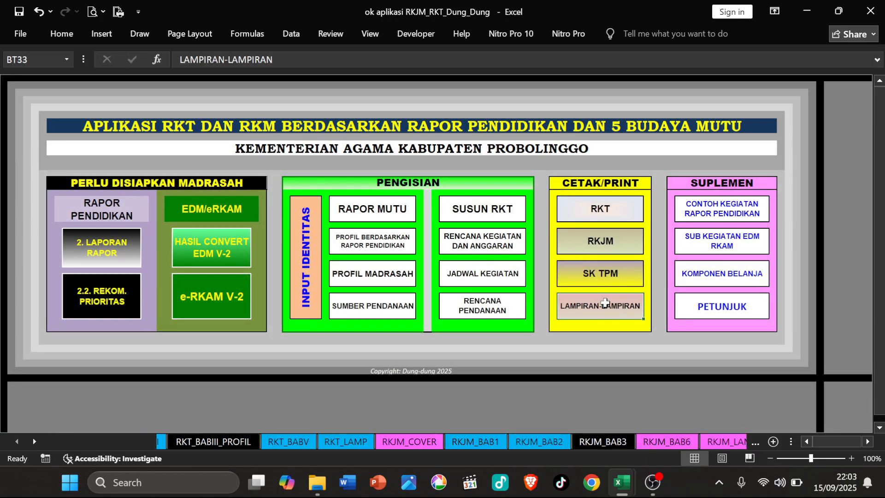
click(158, 157)
click(159, 171)
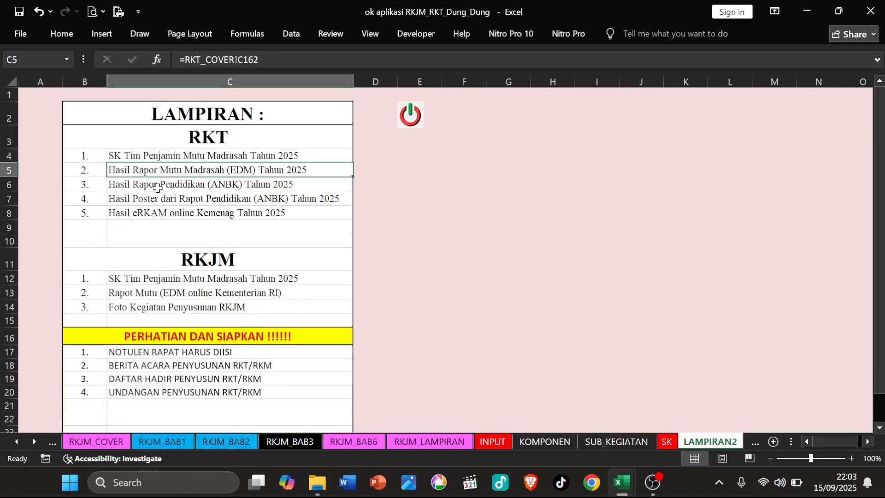
click(158, 187)
click(158, 199)
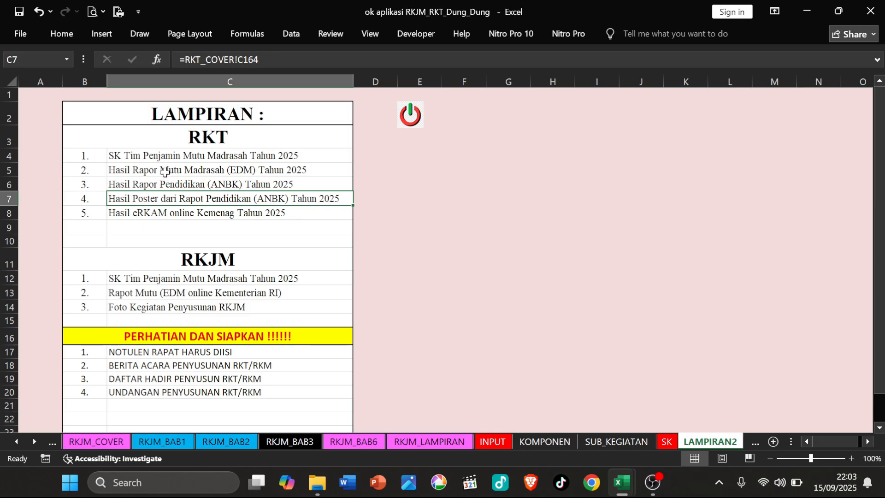
click(164, 182)
click(168, 198)
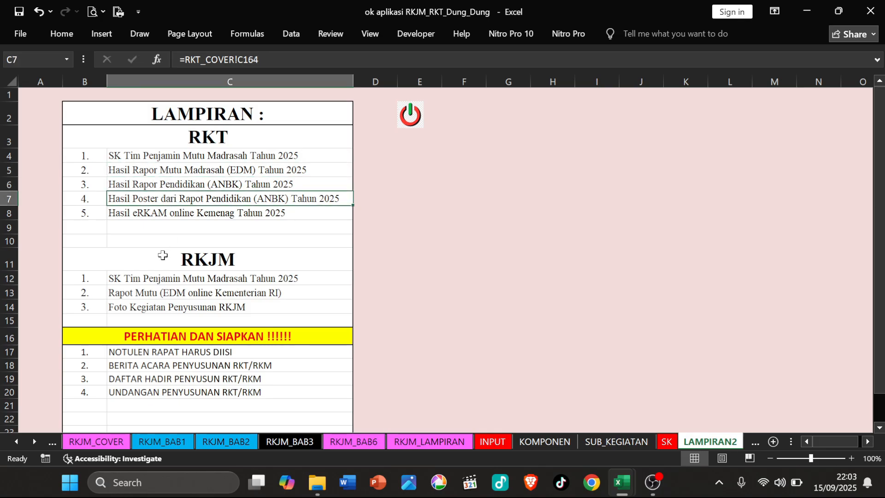
click(410, 116)
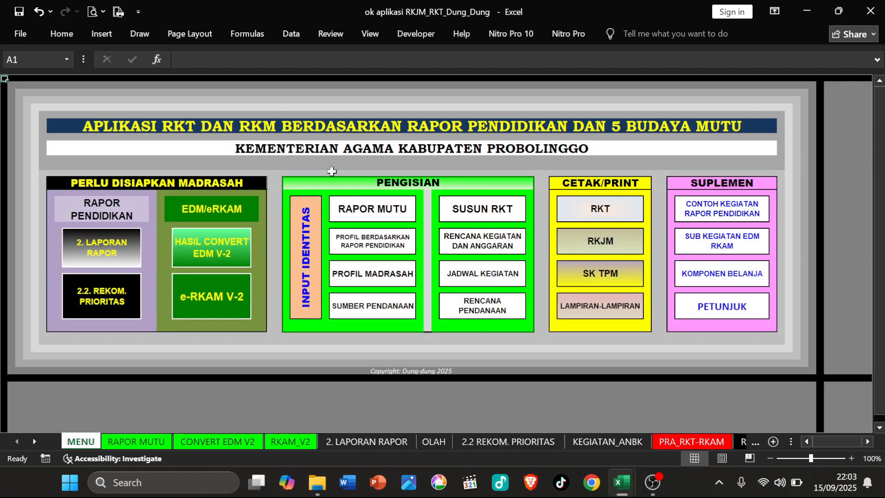